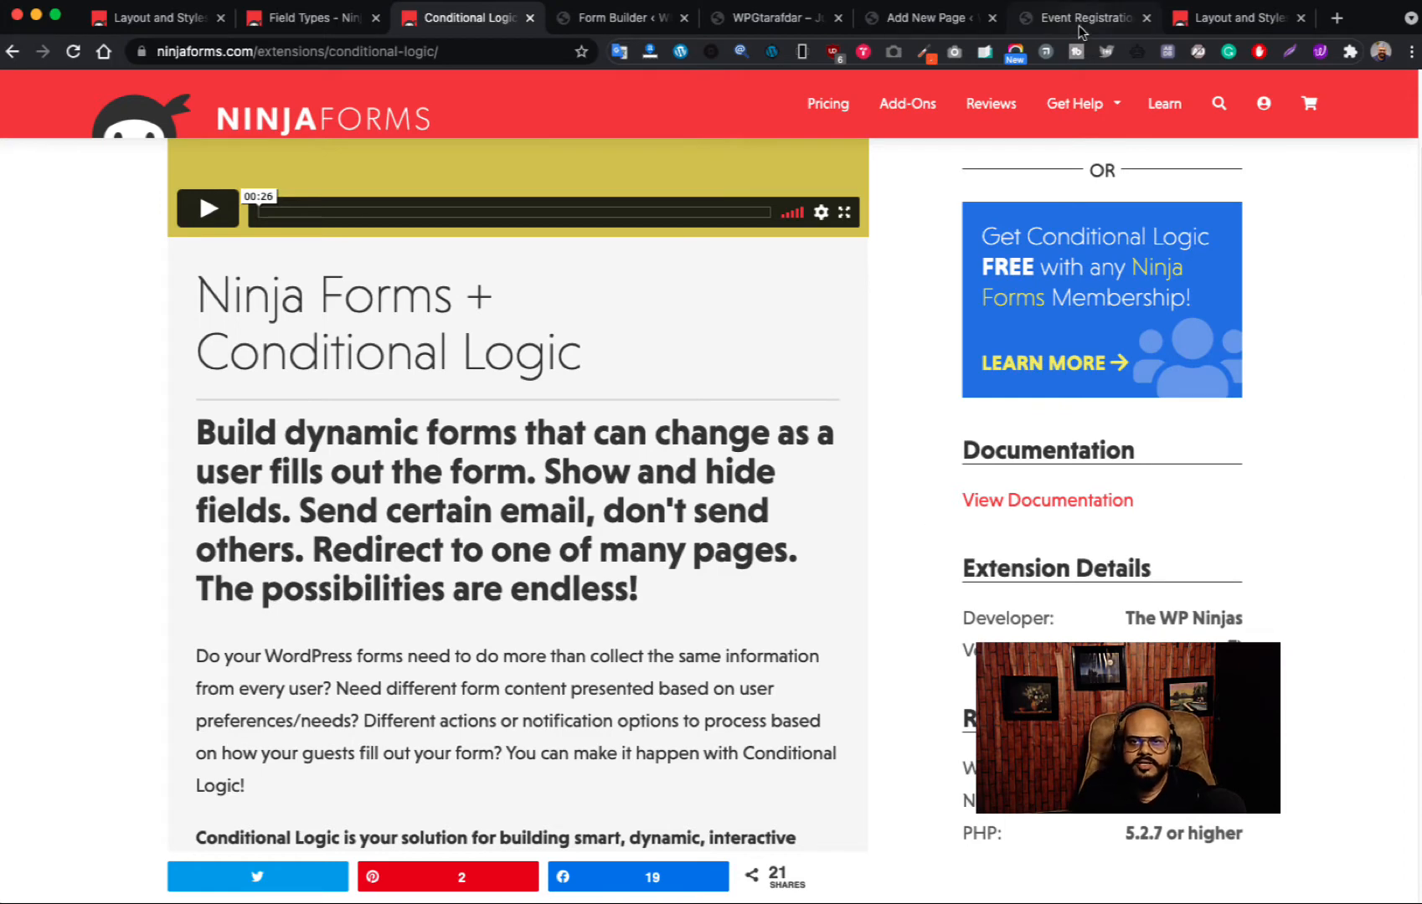
- Open the Event Registration page and test the kids question by switching between Yes and No, ending on Yes with One kid
left_click(1122, 25)
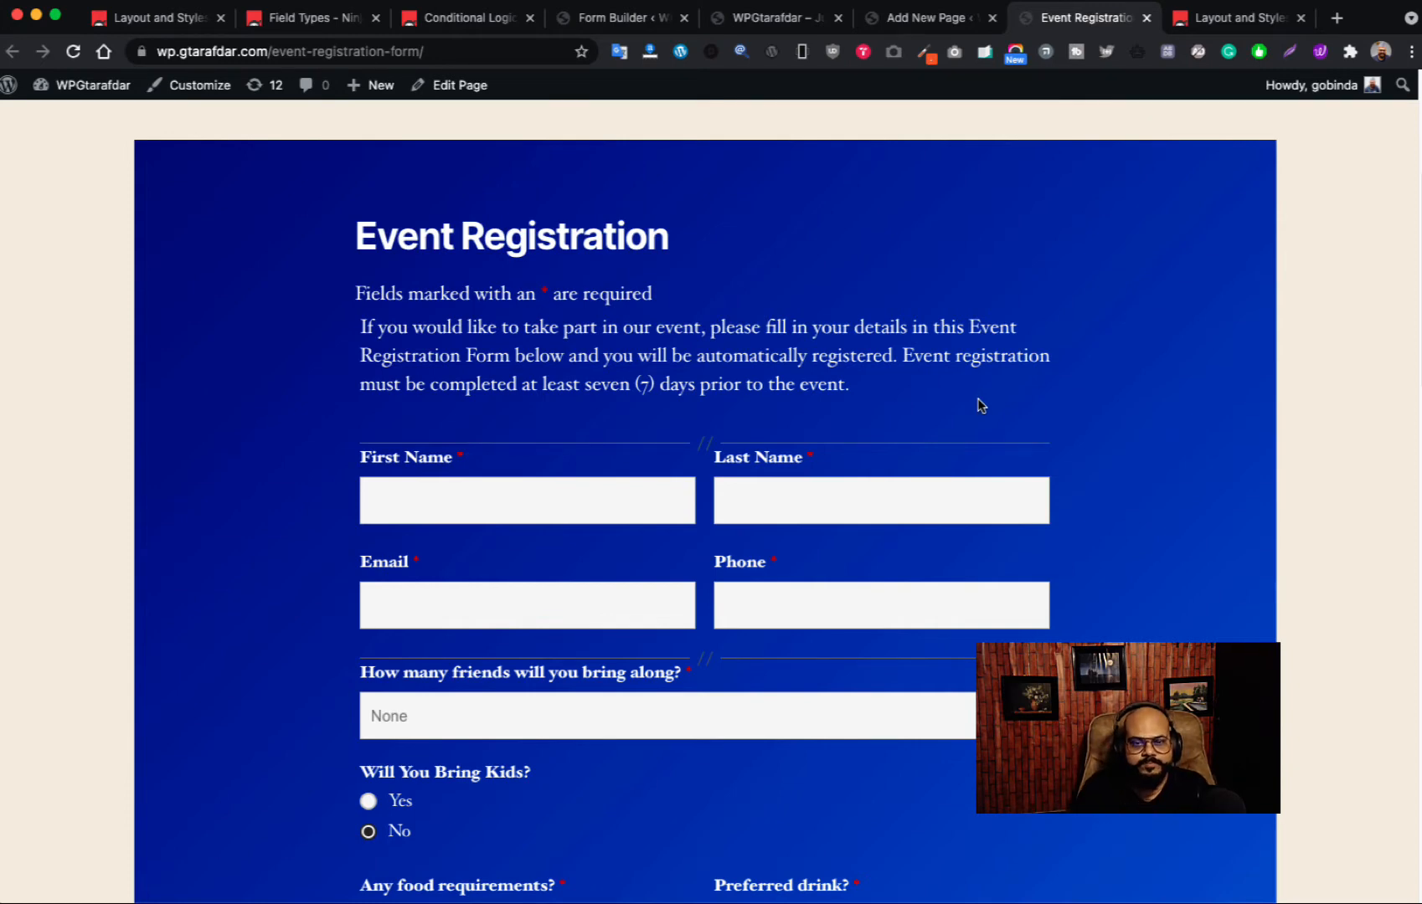
scroll(979, 406, "down", 2)
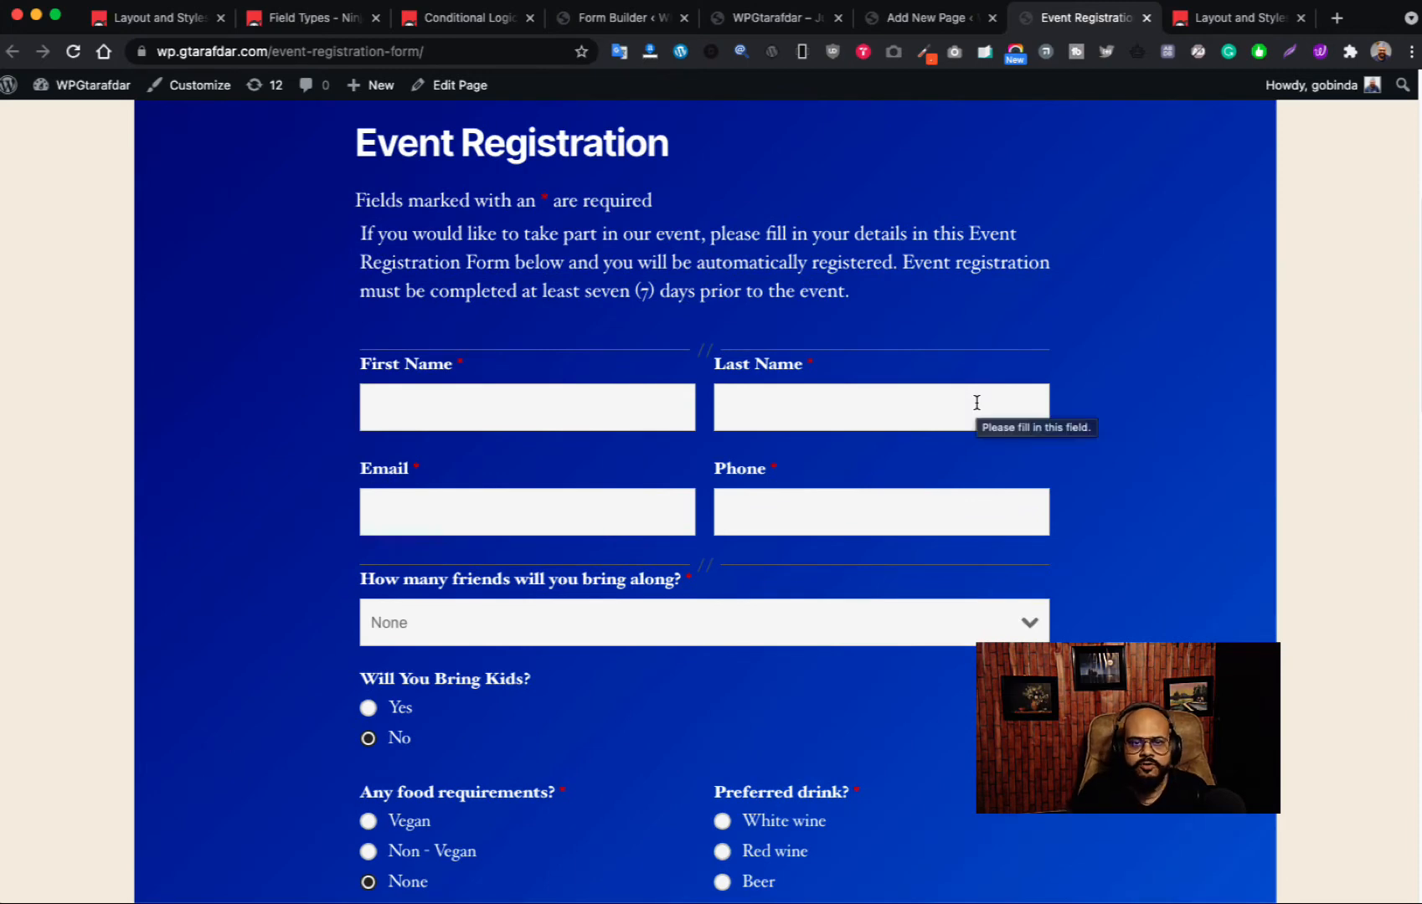
scroll(946, 543, "down", 4)
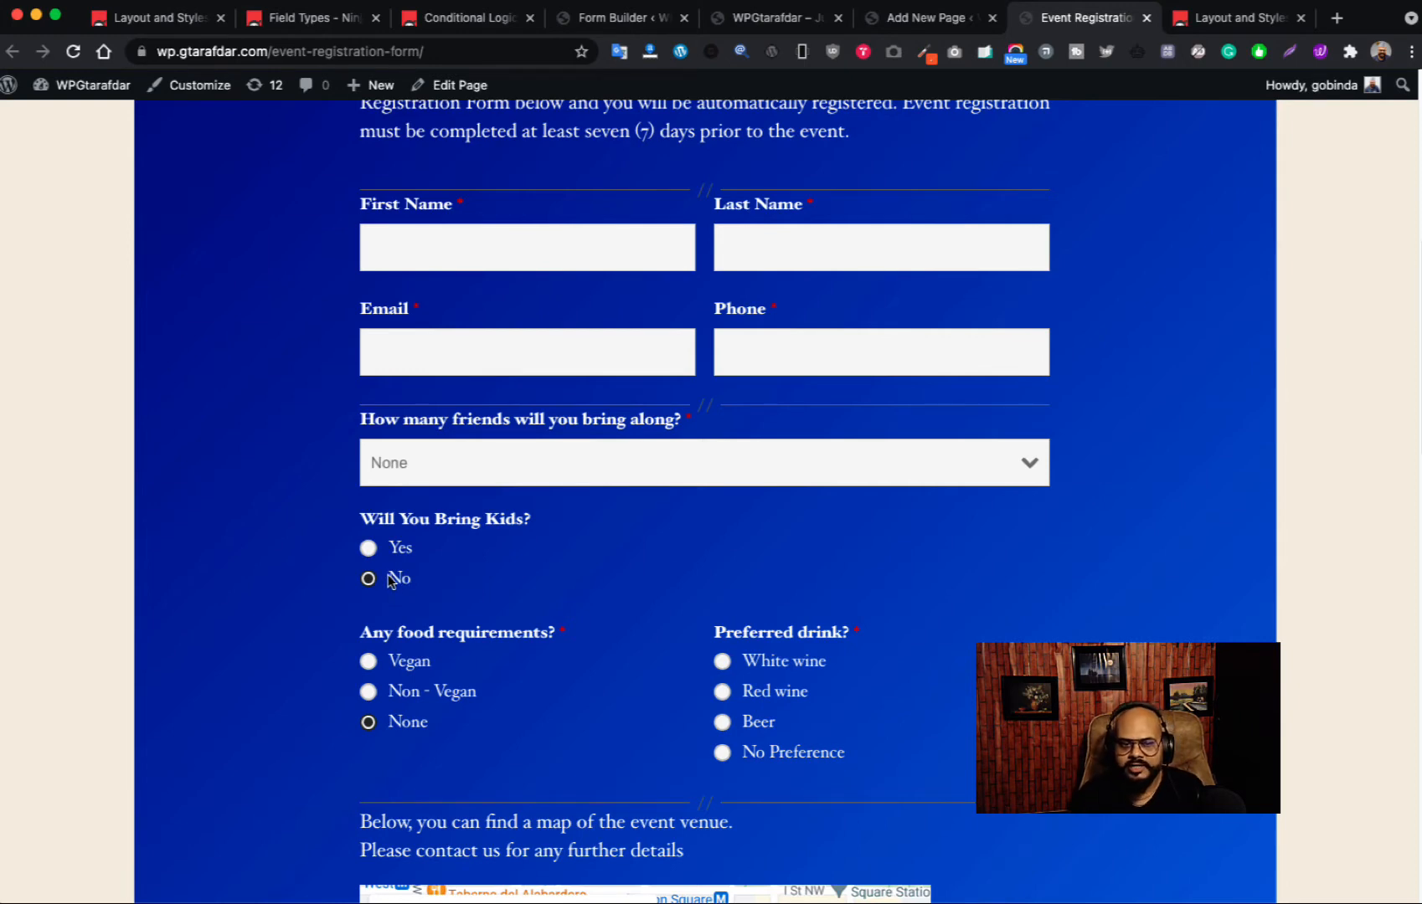
left_click(369, 549)
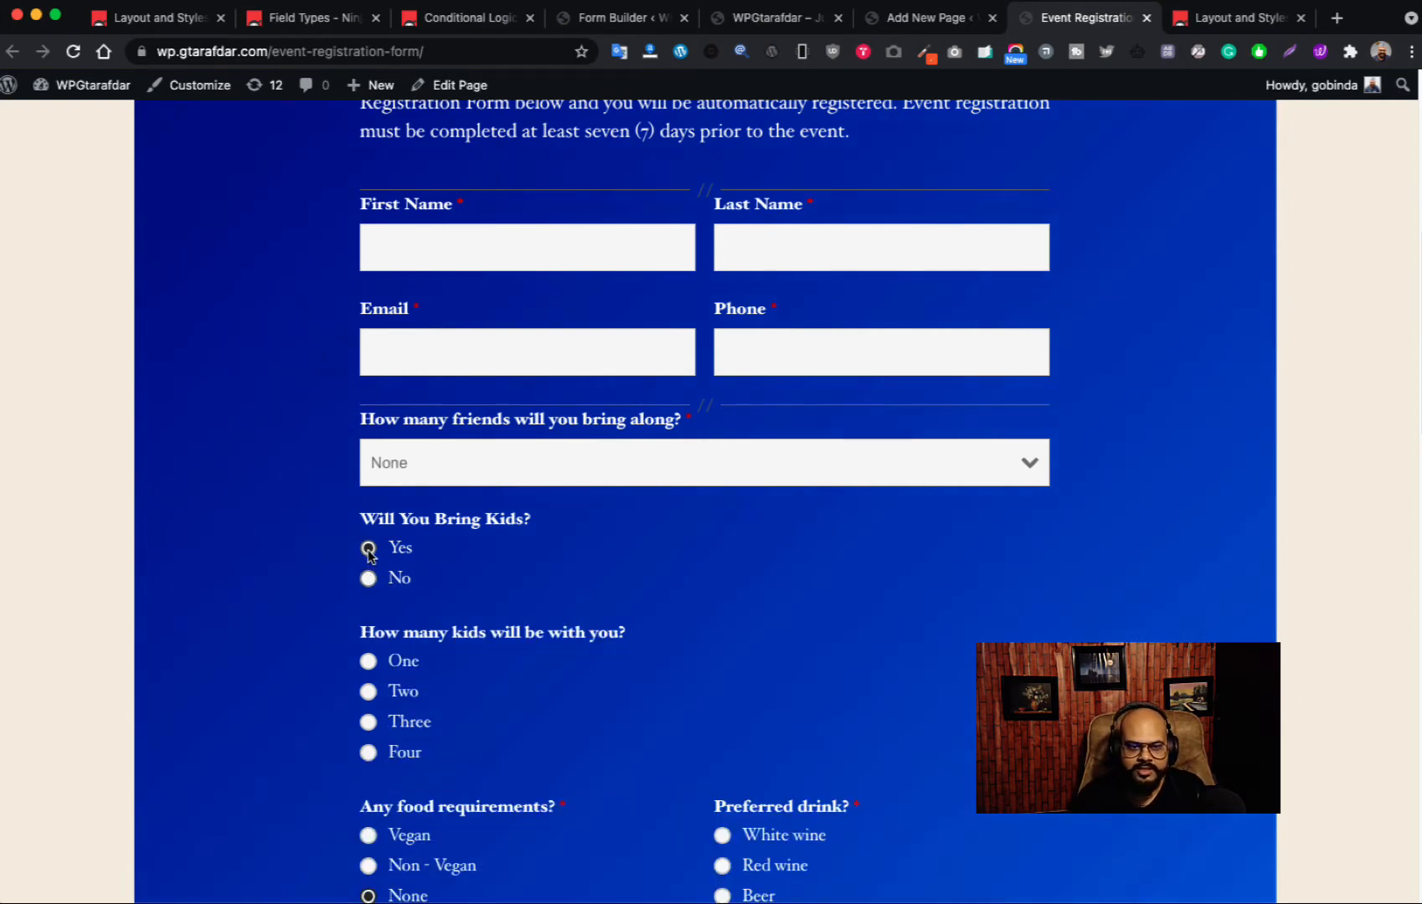
scroll(535, 576, "down", 1)
scroll(535, 571, "down", 3)
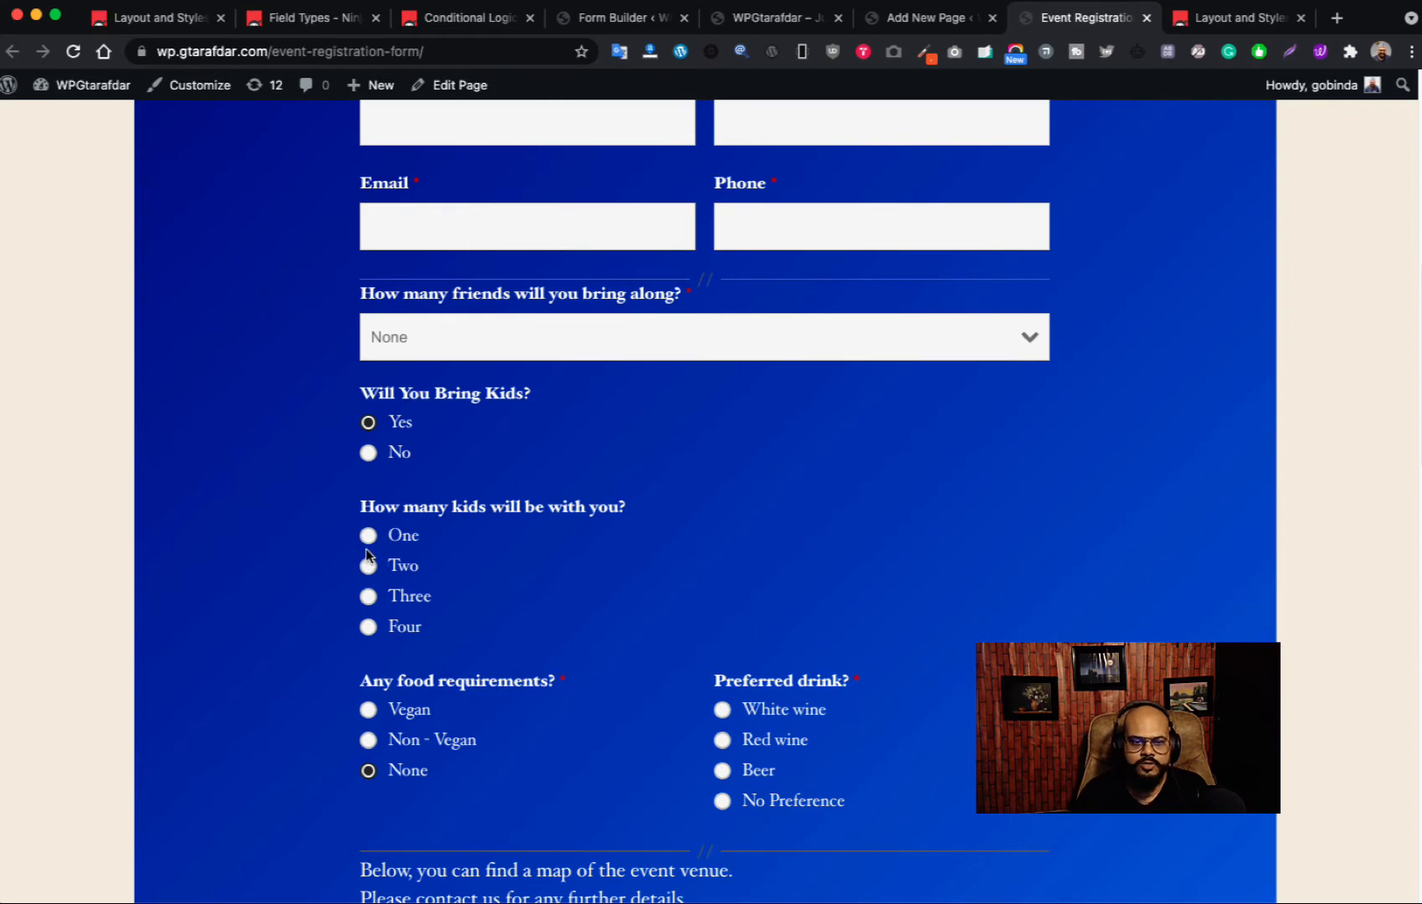
left_click(369, 454)
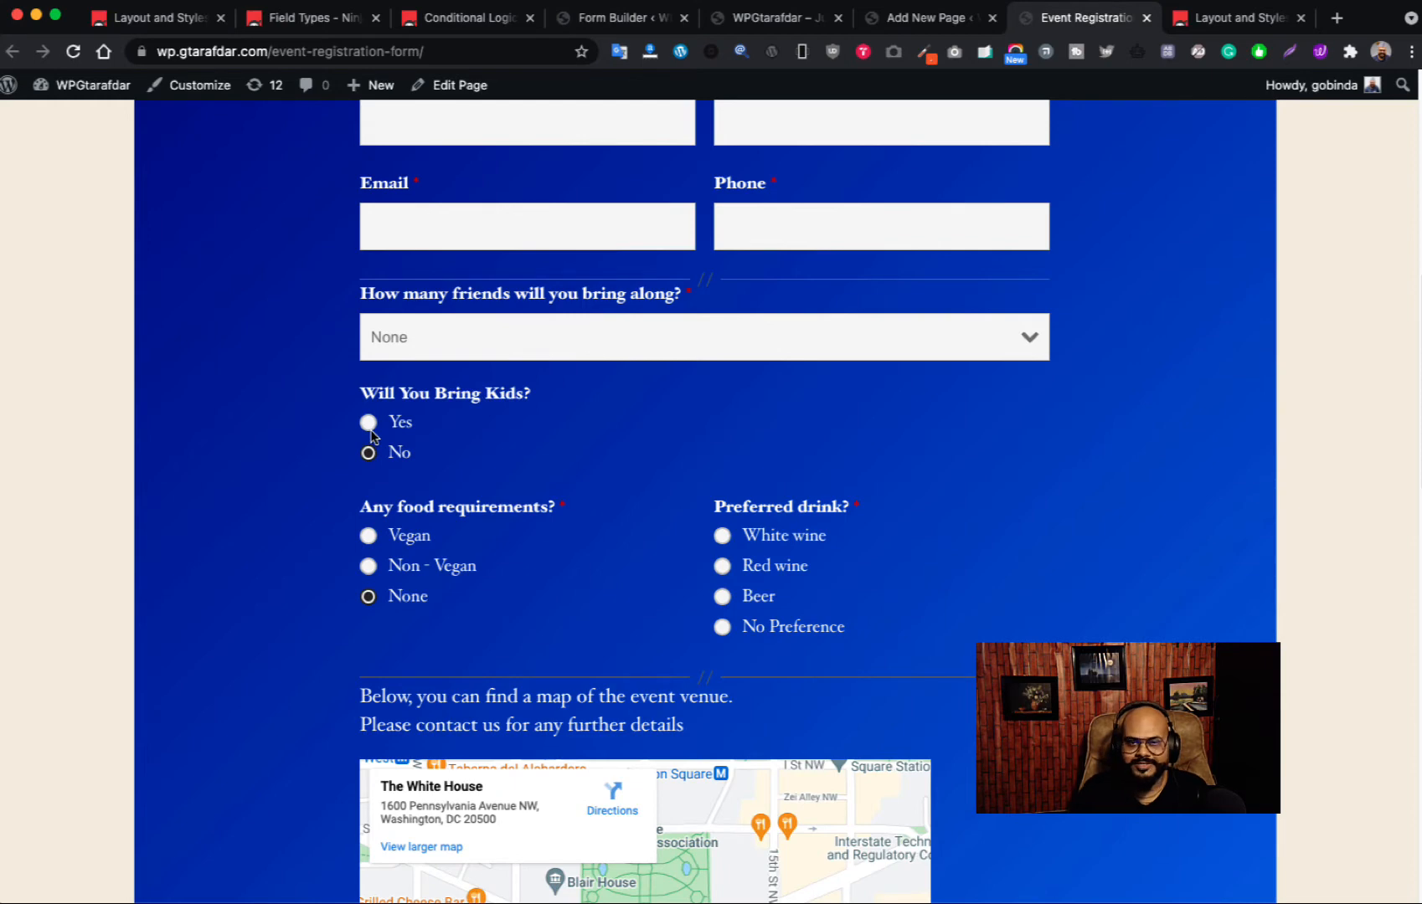
left_click(371, 431)
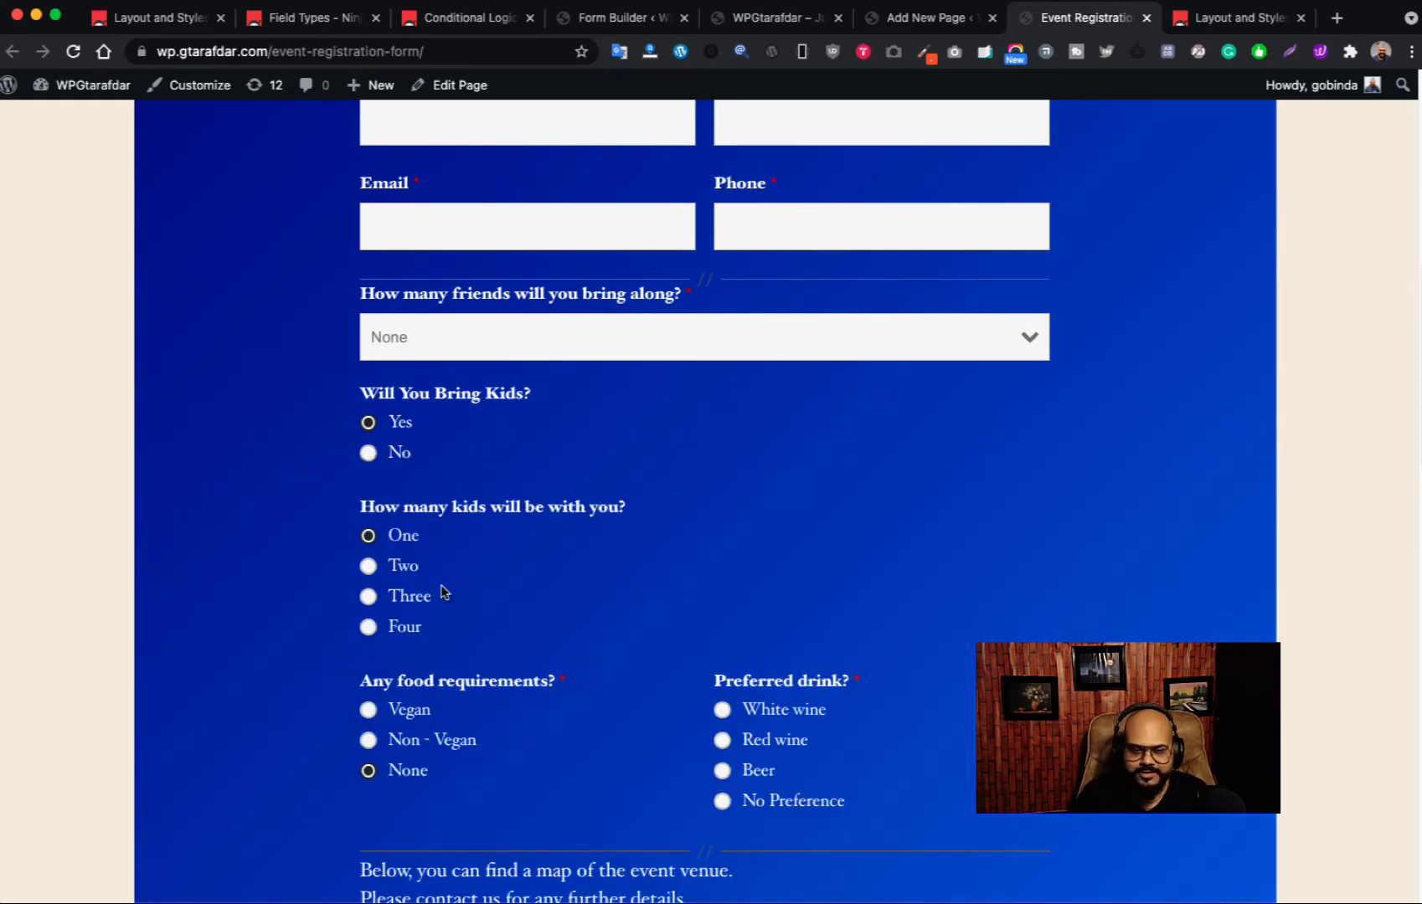
- Test the food question on the form by choosing Vegan and answering Yes to the gluten-free follow-up
scroll(469, 586, "down", 1)
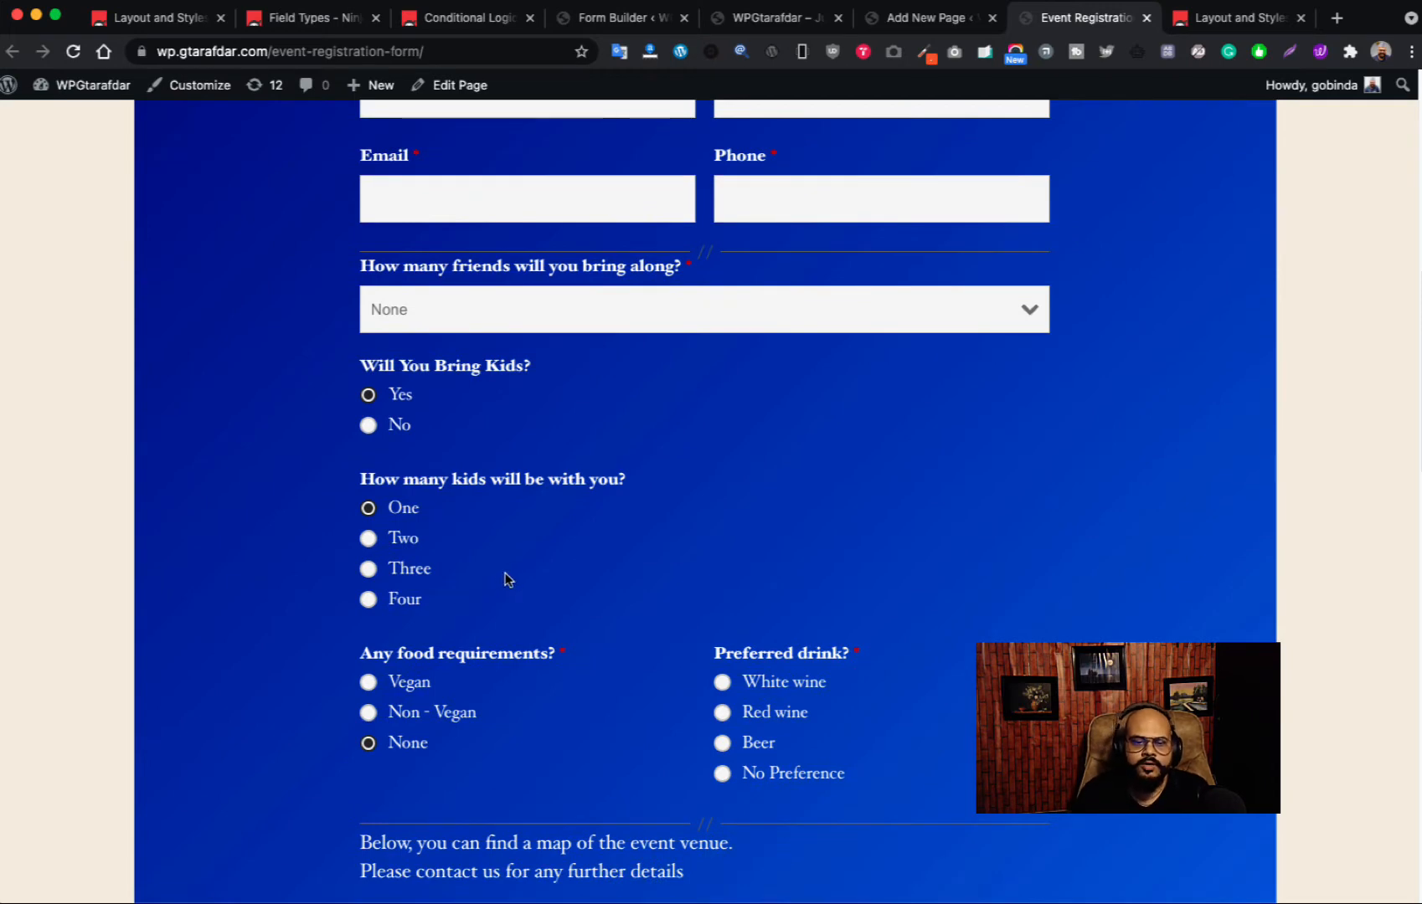
scroll(501, 636, "down", 1)
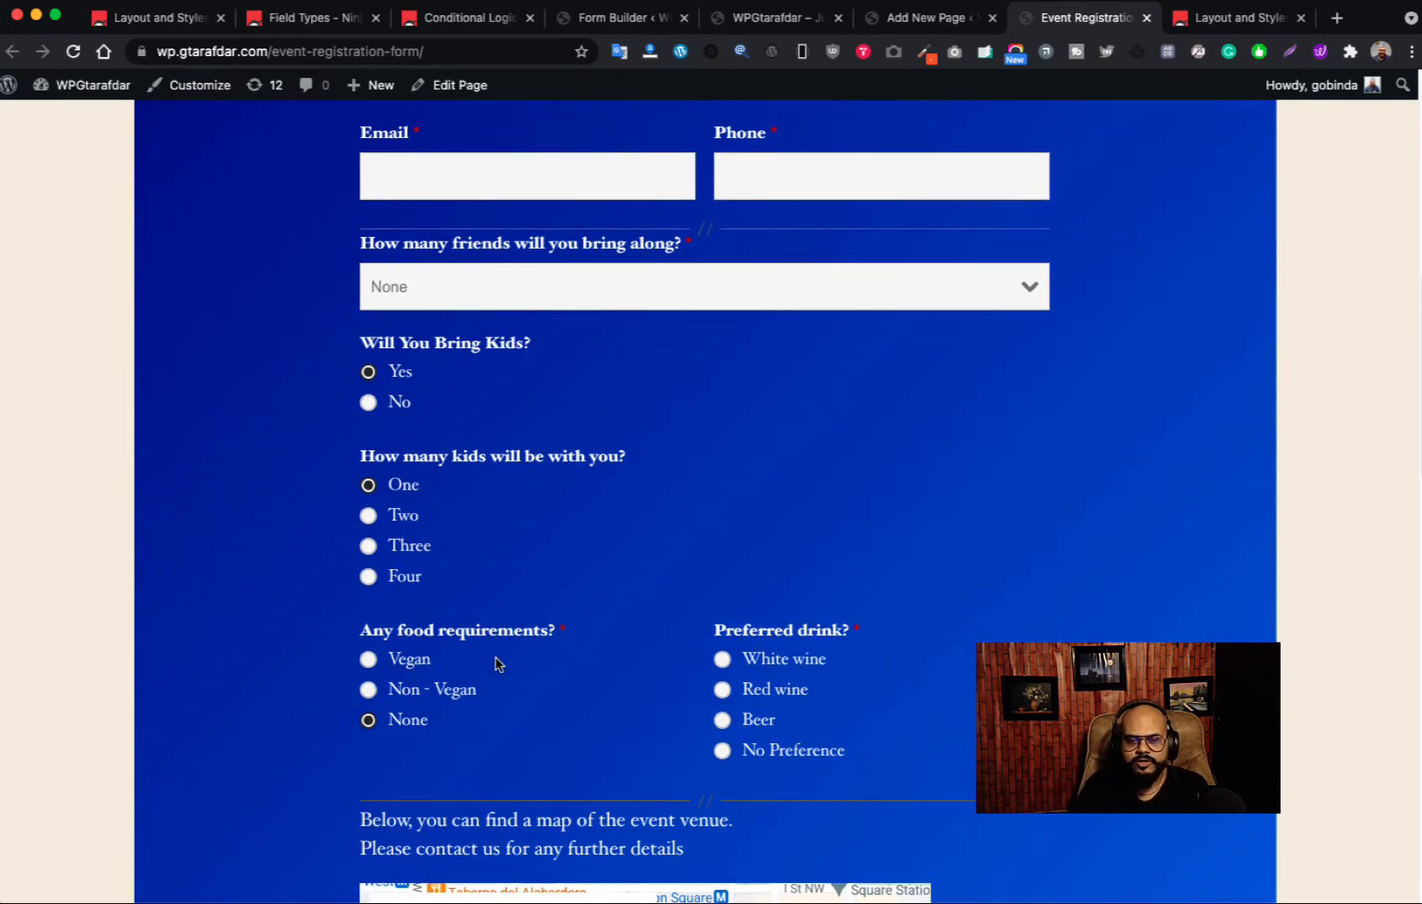
left_click(369, 660)
scroll(585, 661, "down", 3)
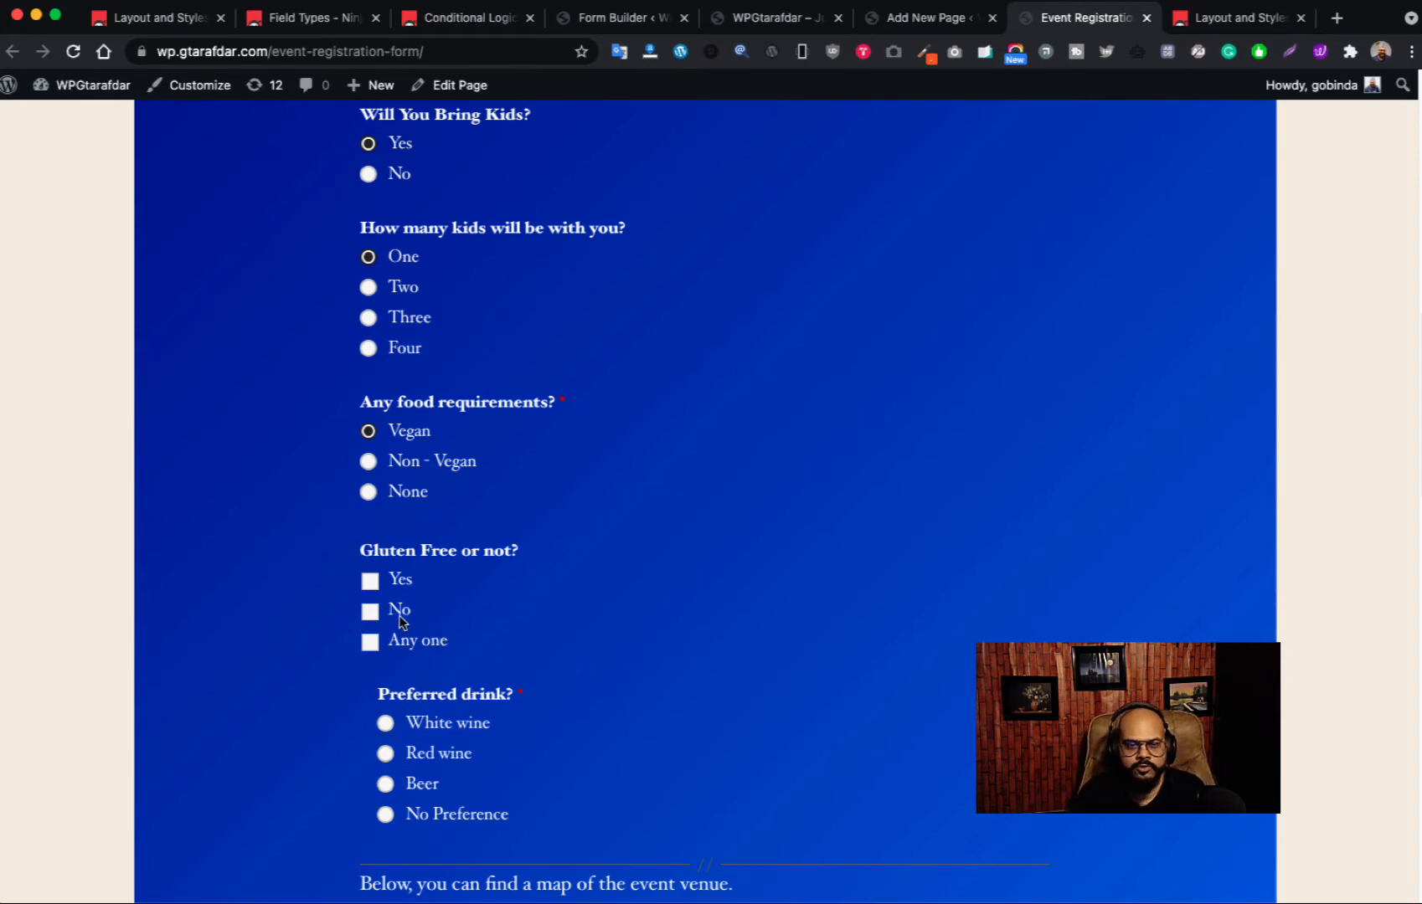
left_click(370, 580)
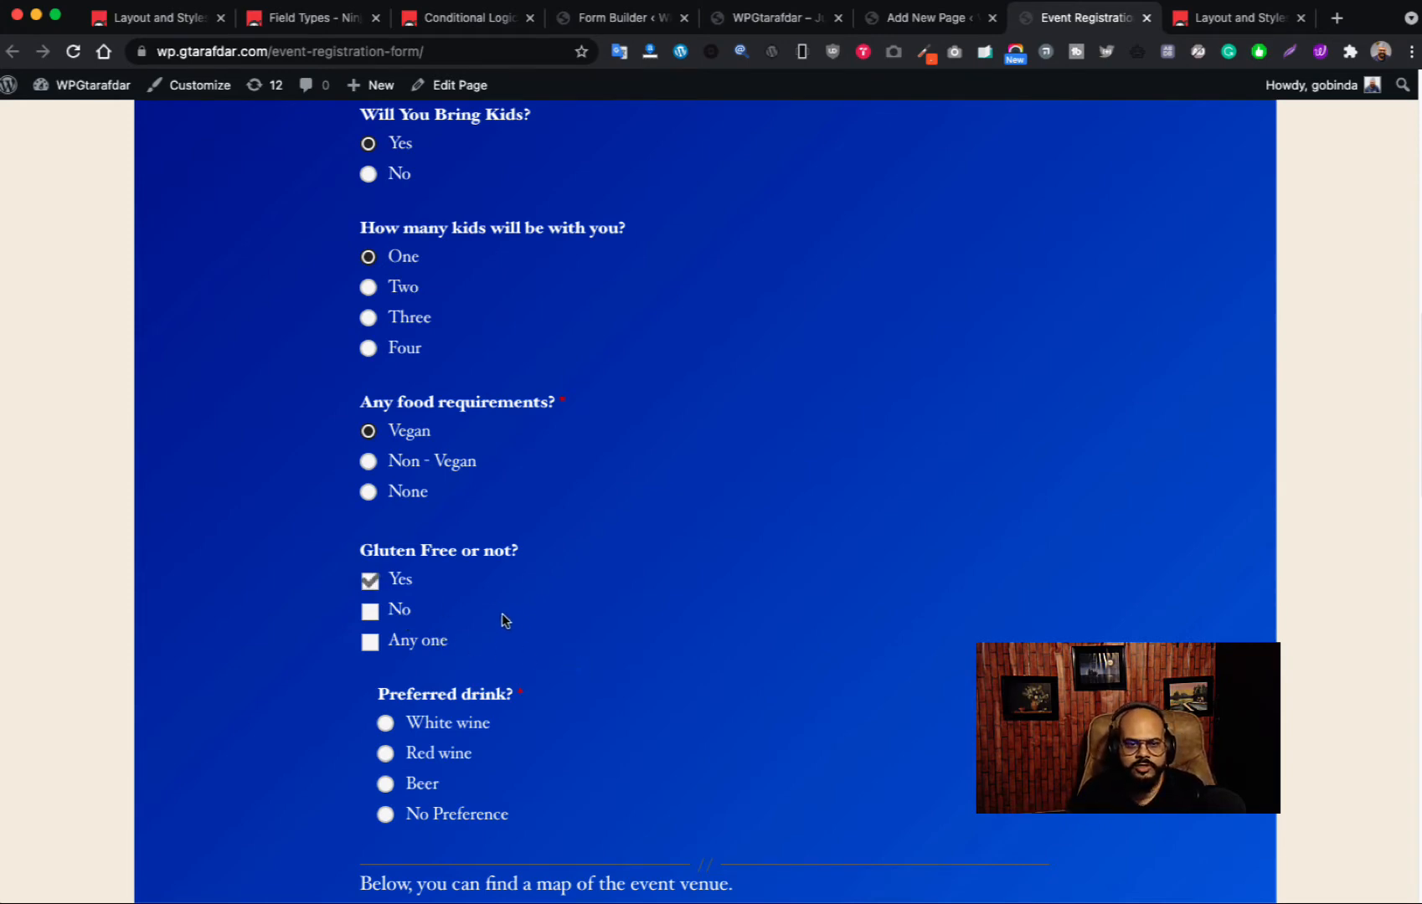
scroll(477, 670, "down", 2)
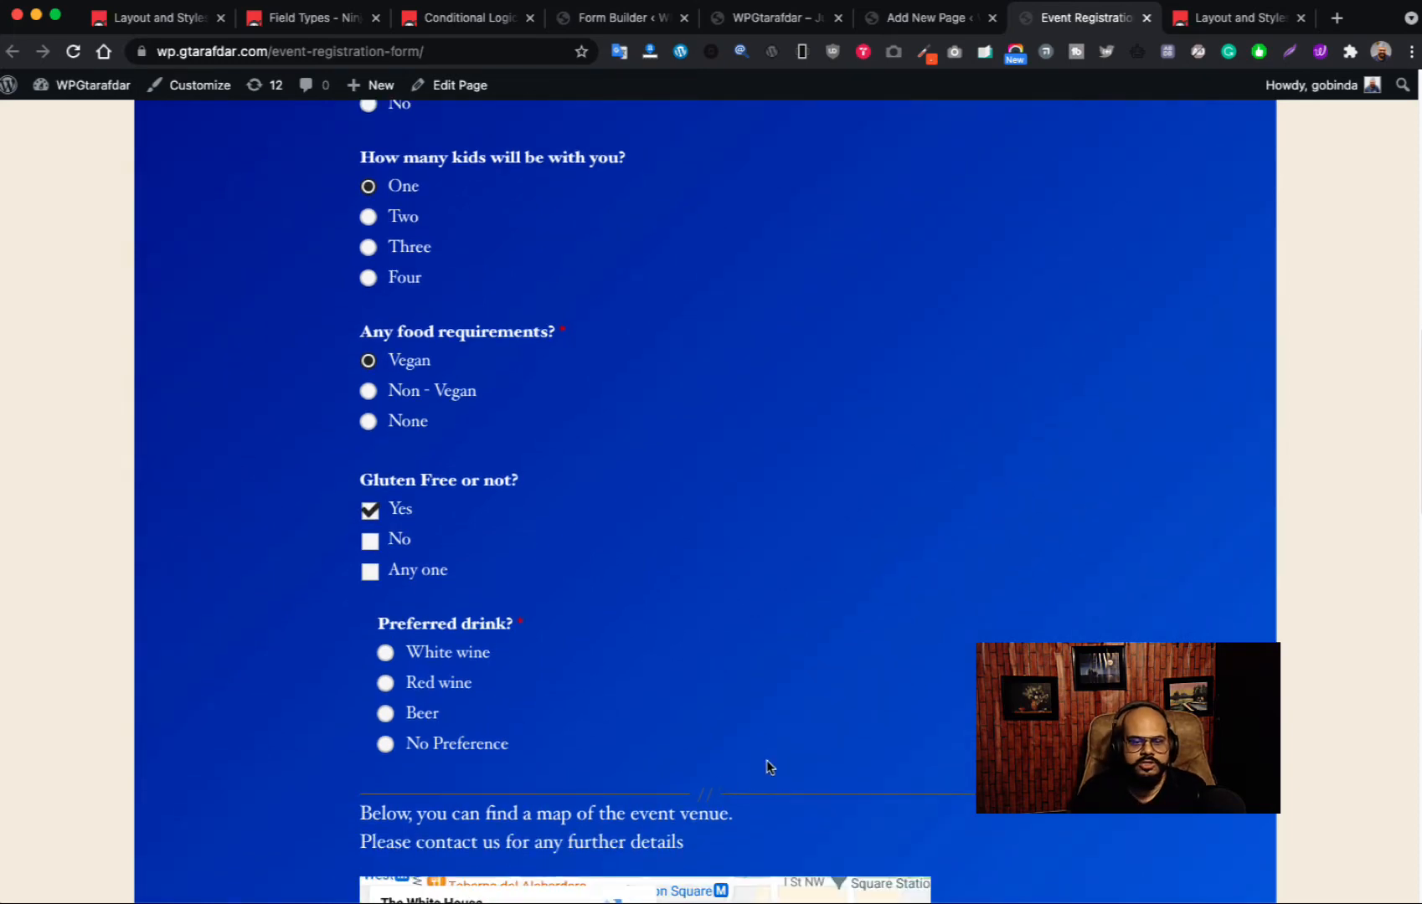
- Review the whole event registration form, from the introduction and contact fields to the drink options and the venue map
scroll(753, 741, "up", 5)
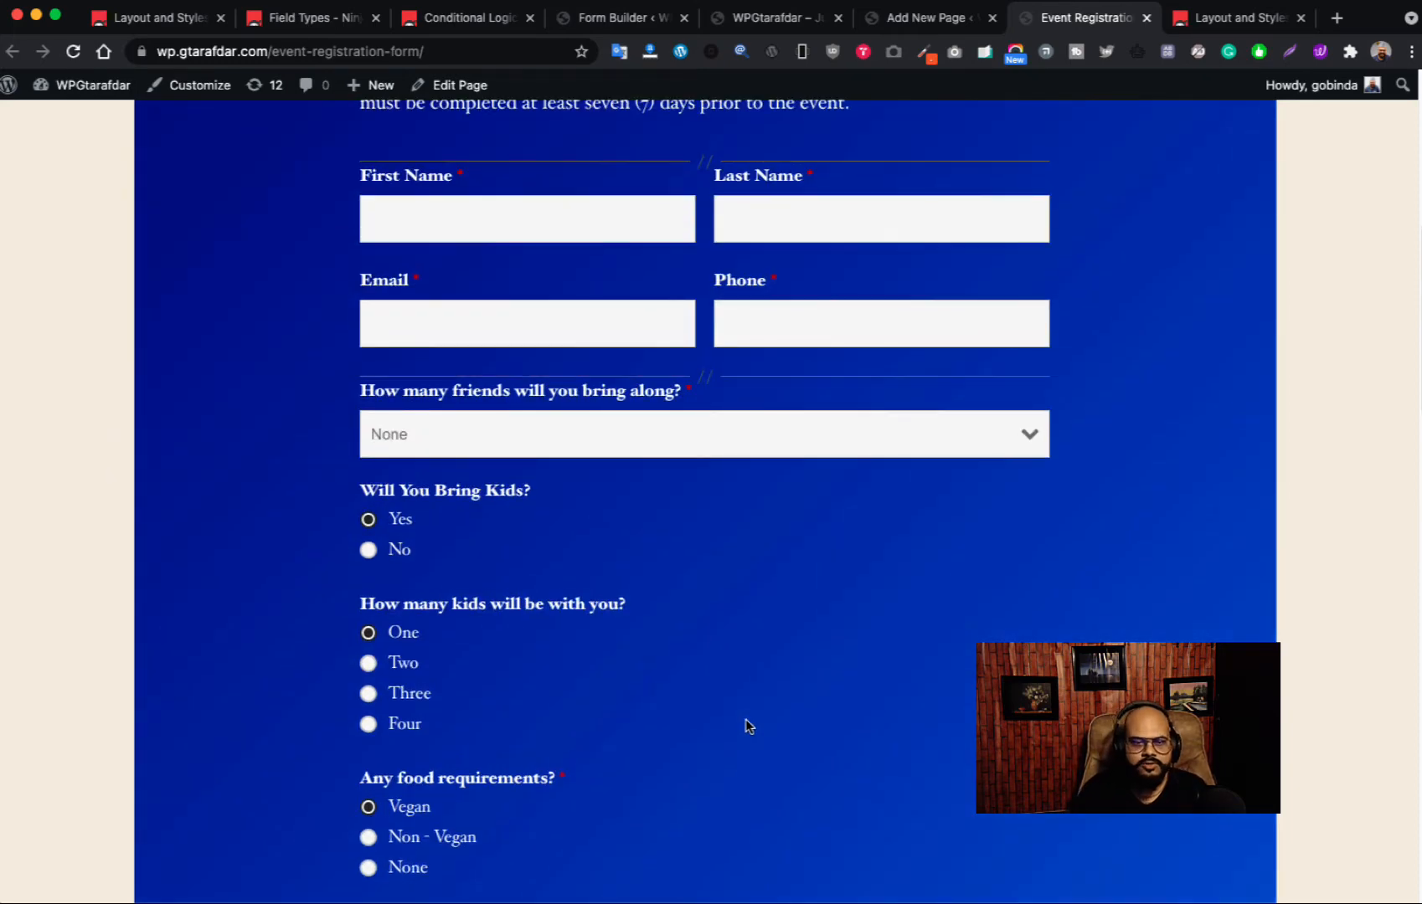
scroll(748, 725, "up", 4)
scroll(748, 725, "down", 6)
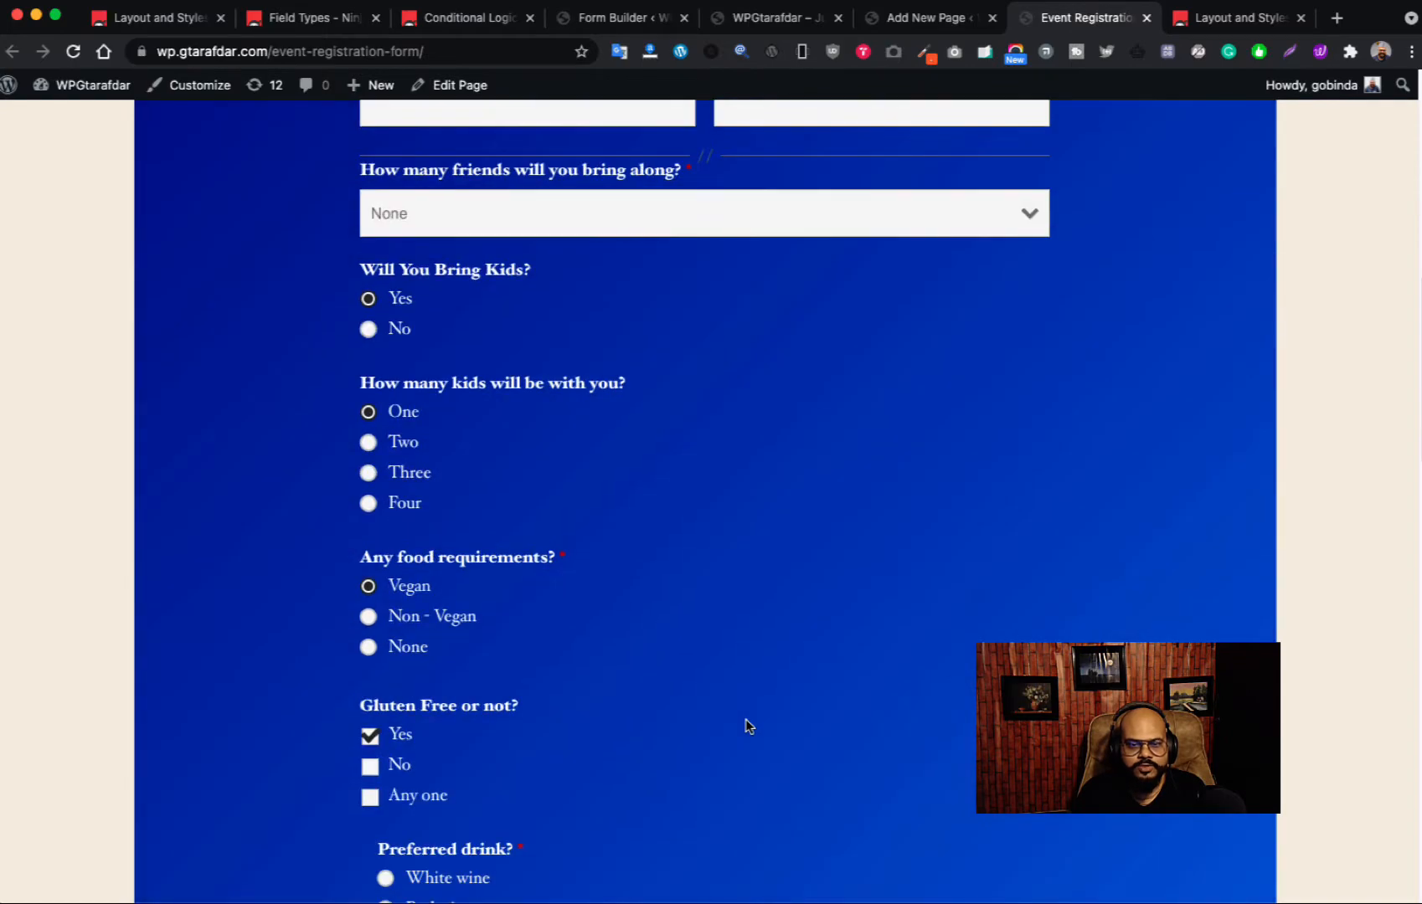
scroll(747, 725, "down", 1)
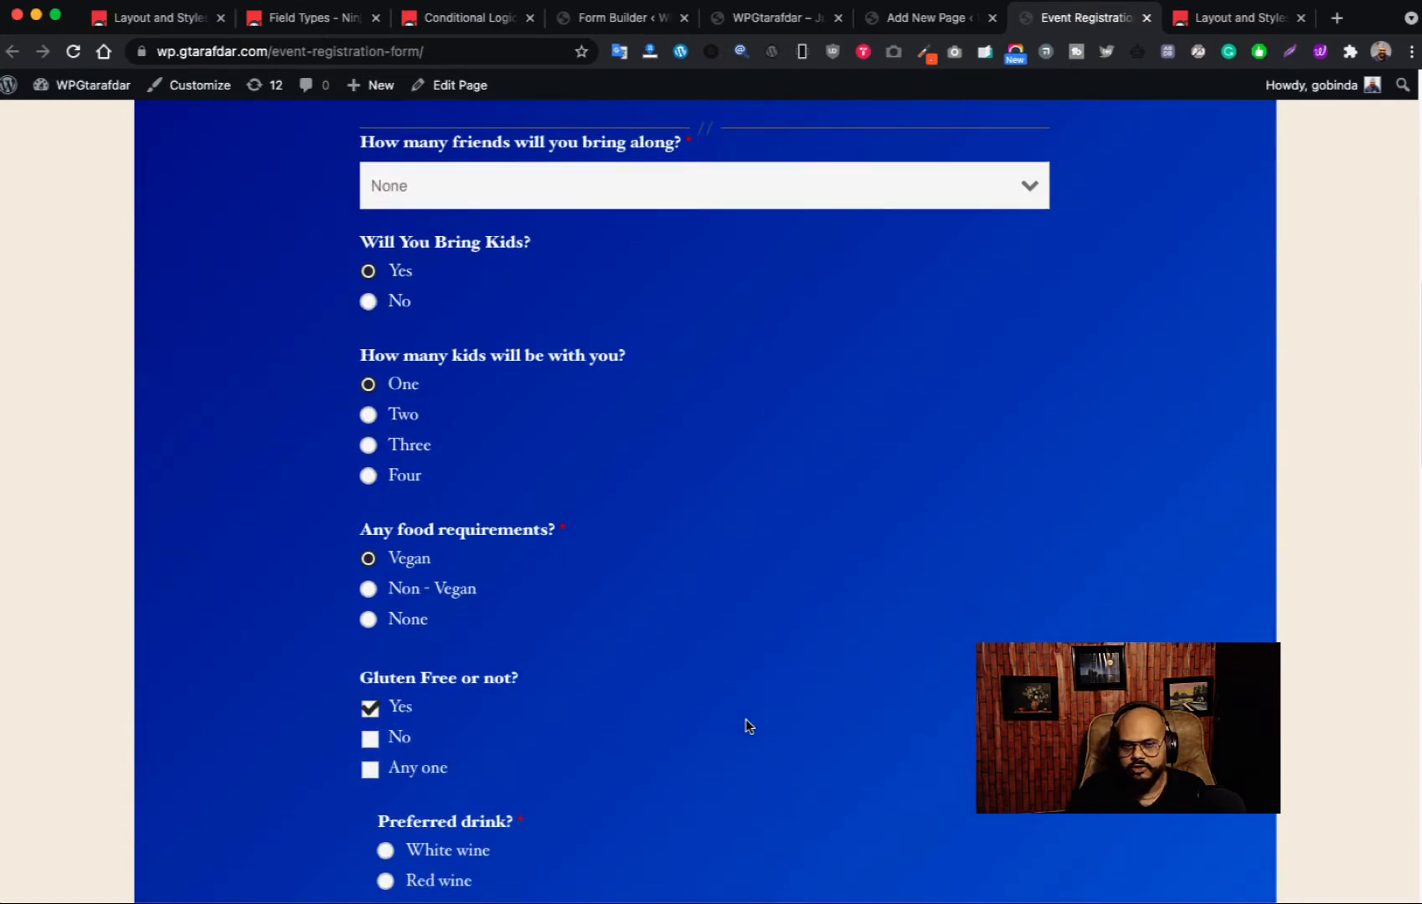
scroll(747, 725, "down", 10)
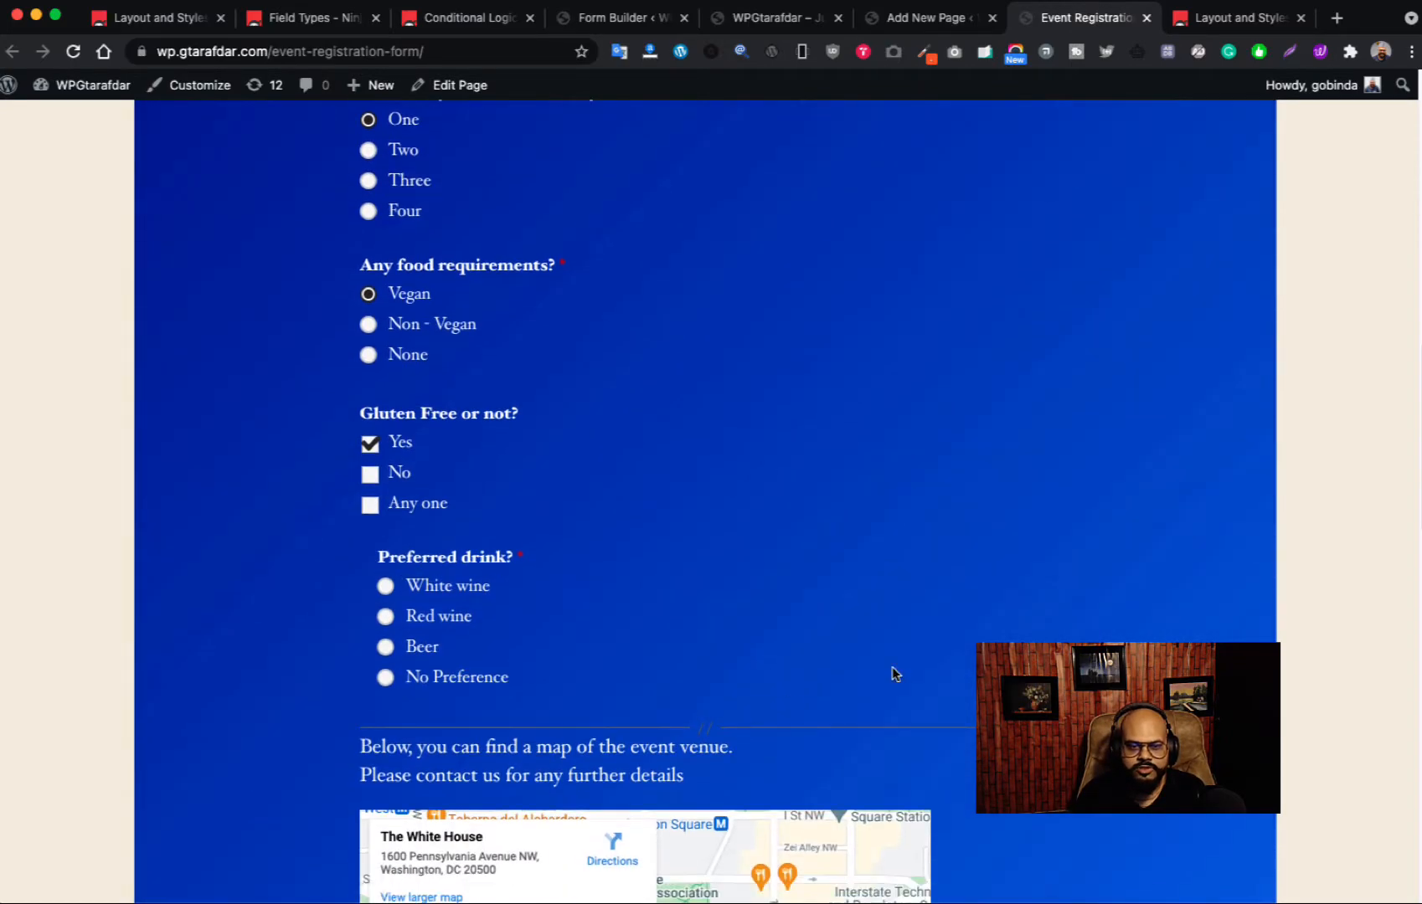
scroll(703, 503, "down", 1)
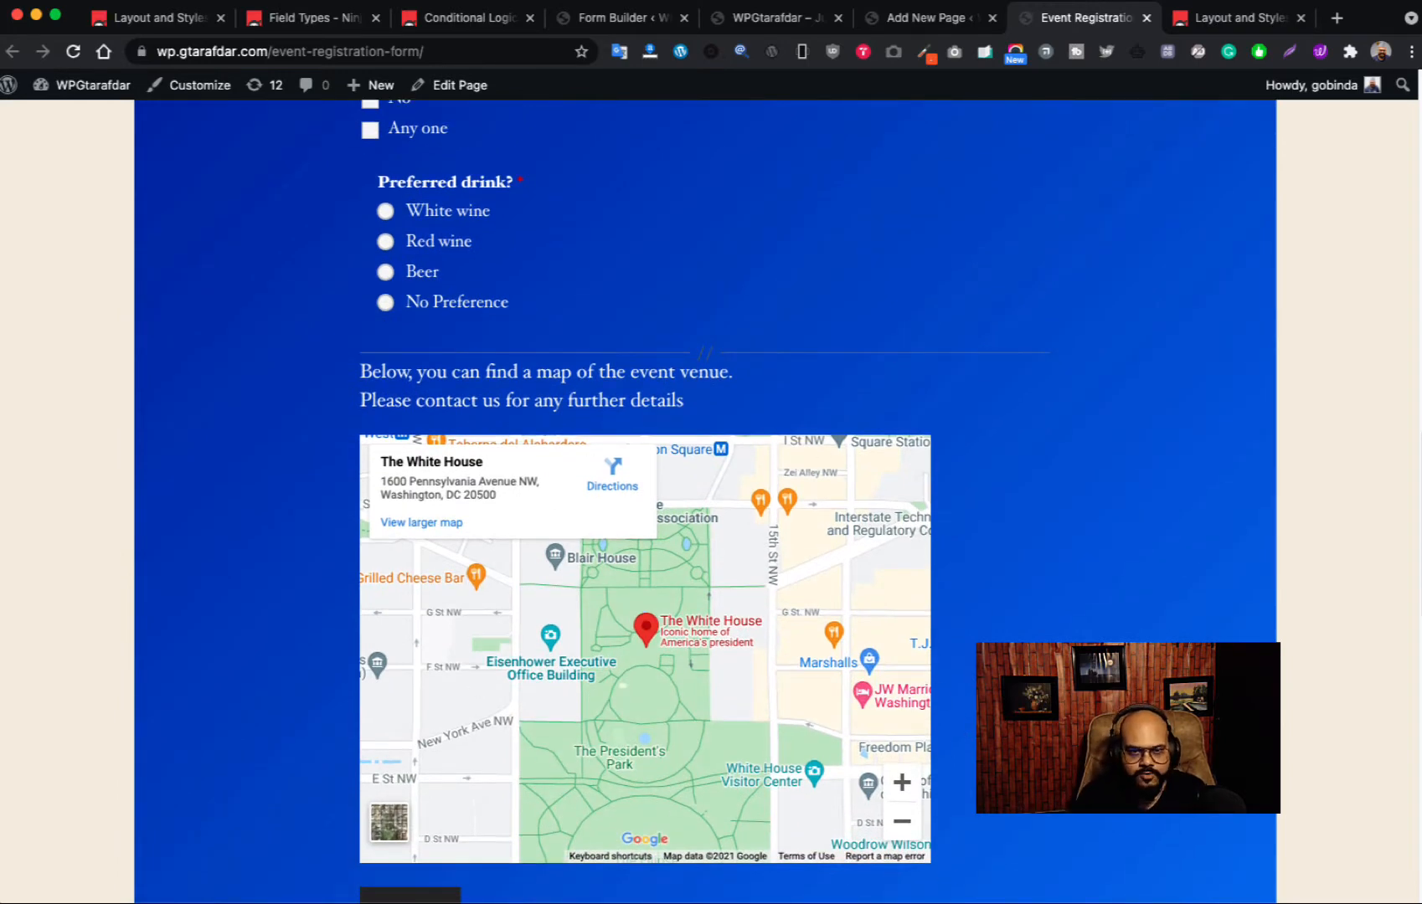
scroll(680, 489, "down", 2)
scroll(681, 488, "up", 20)
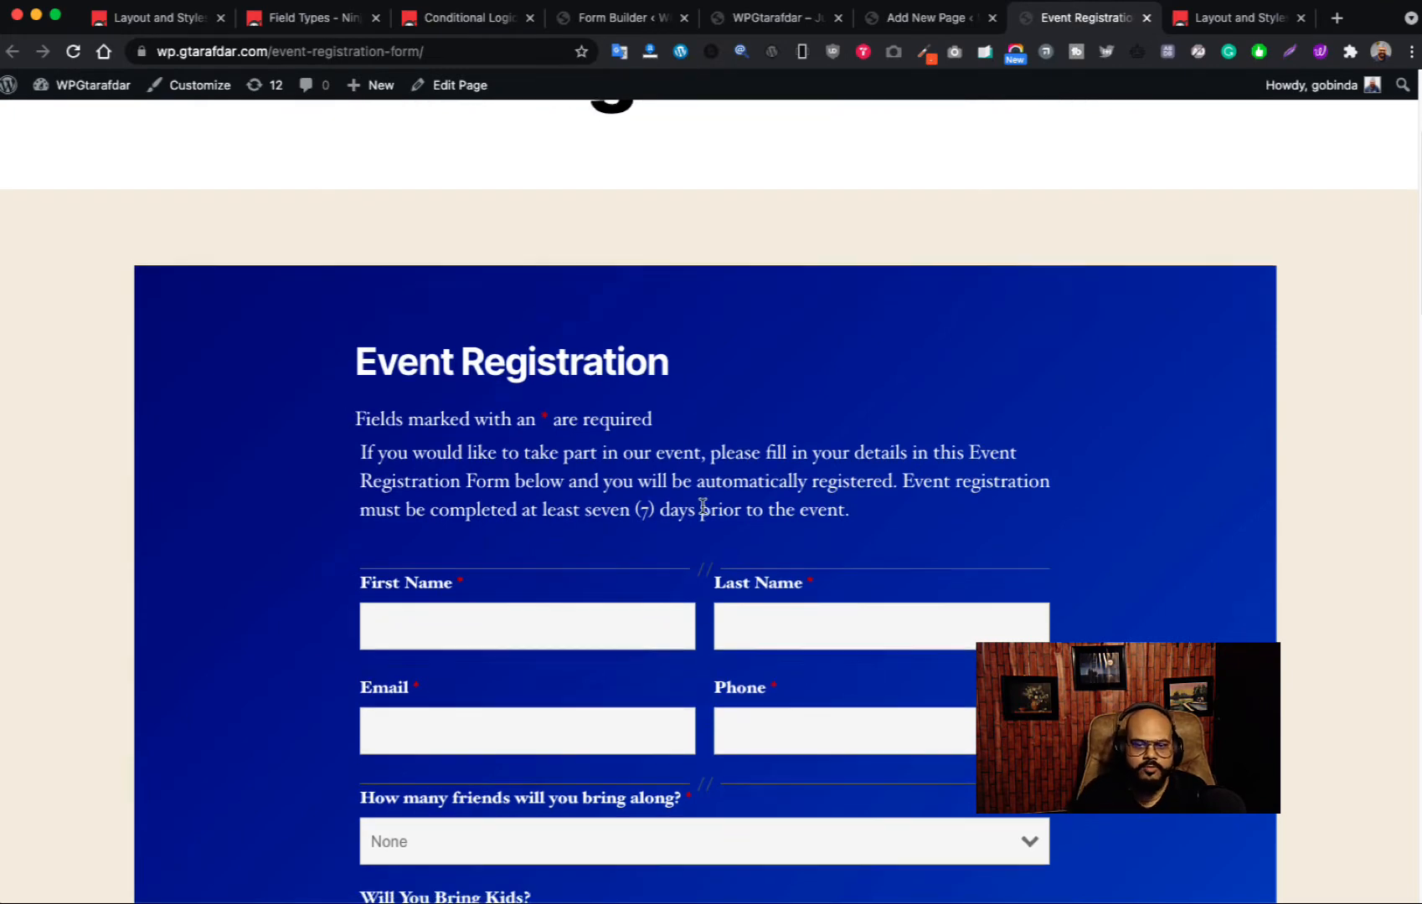
scroll(702, 505, "down", 3)
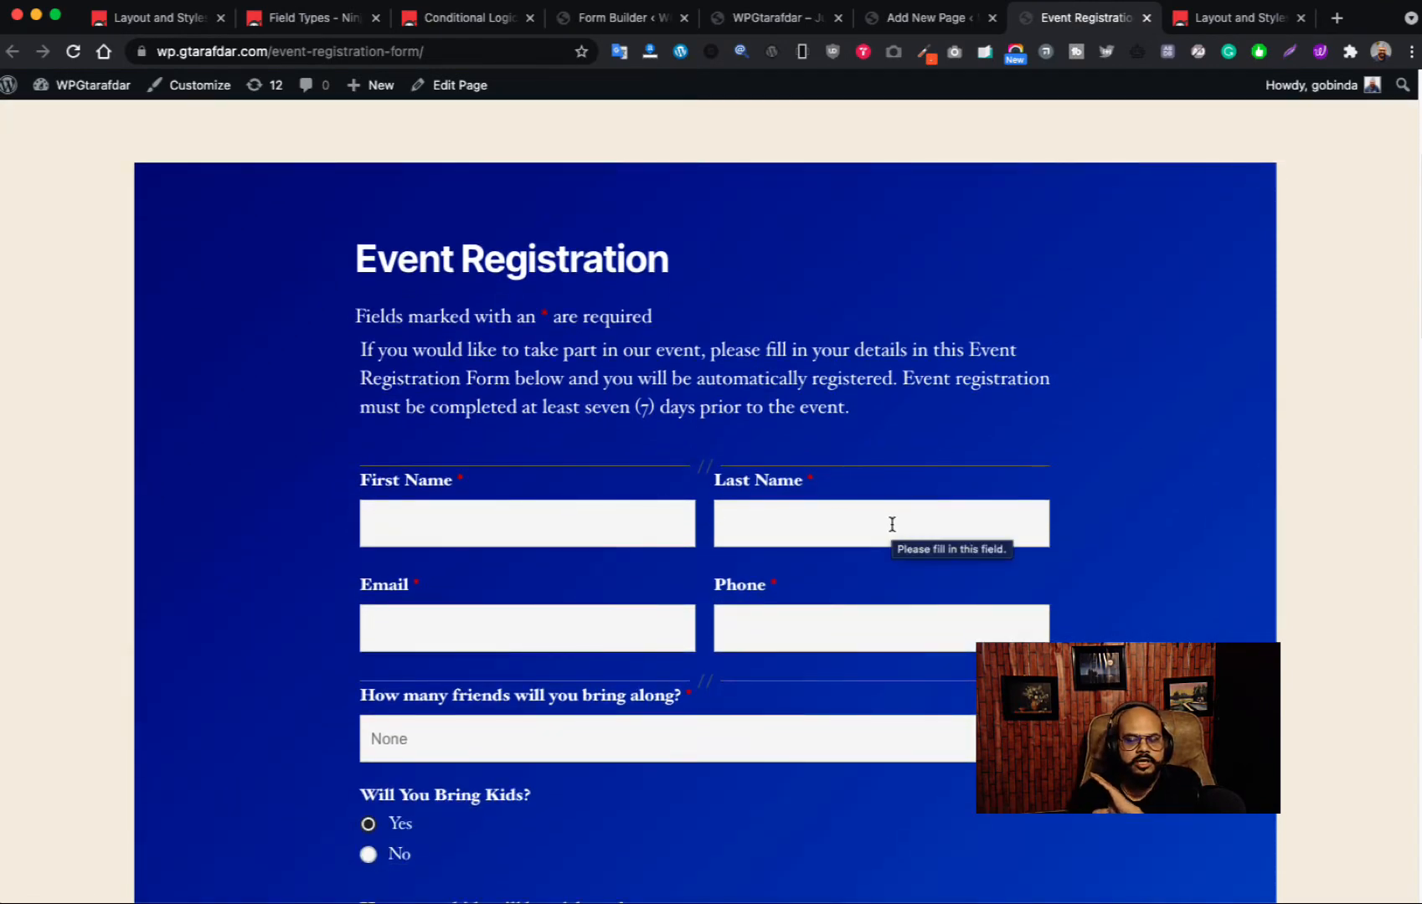
scroll(882, 521, "down", 3)
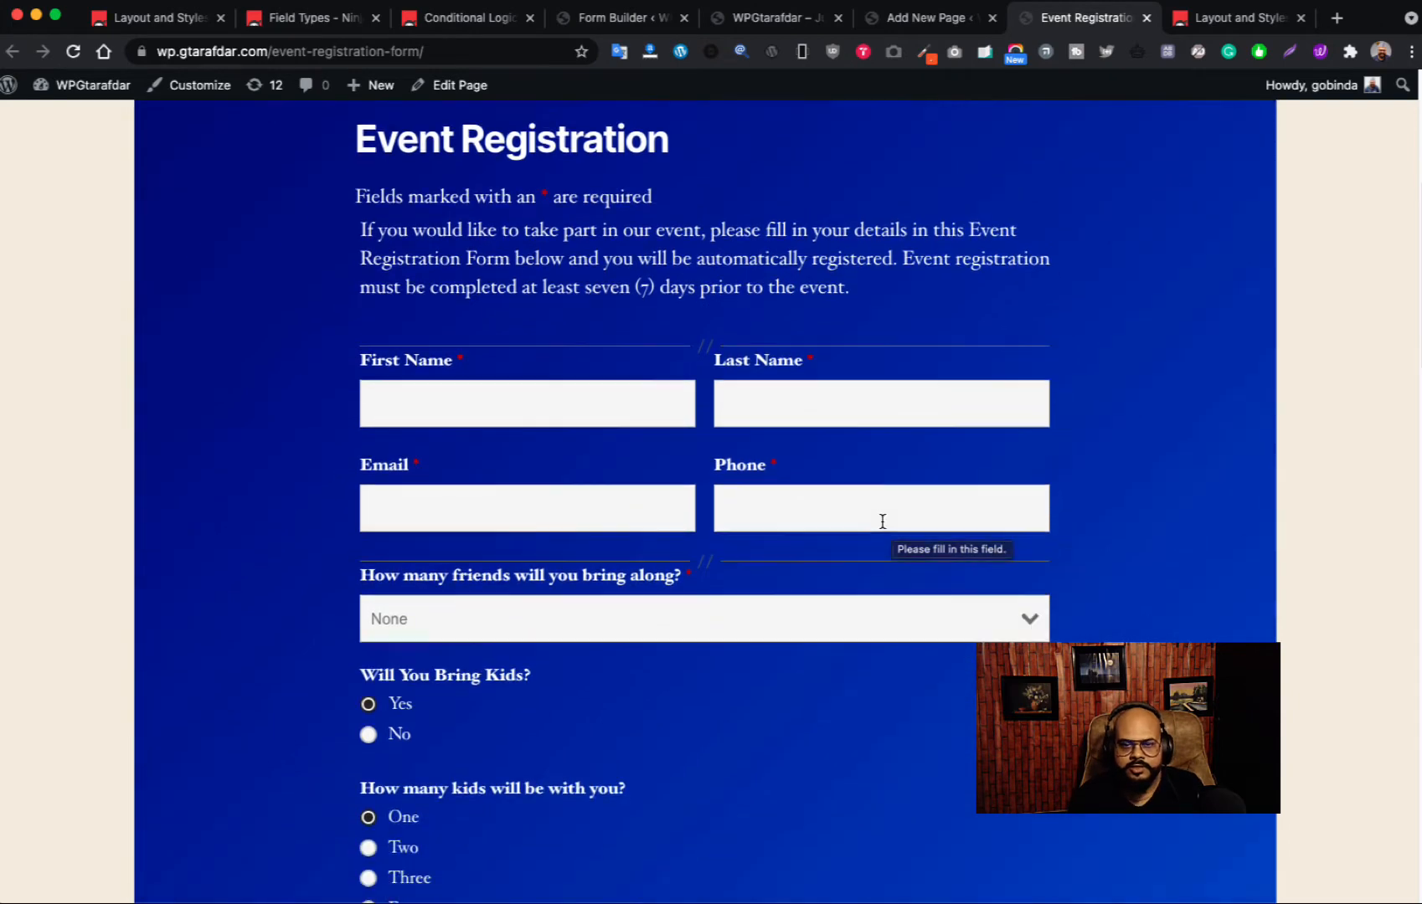
scroll(878, 521, "down", 10)
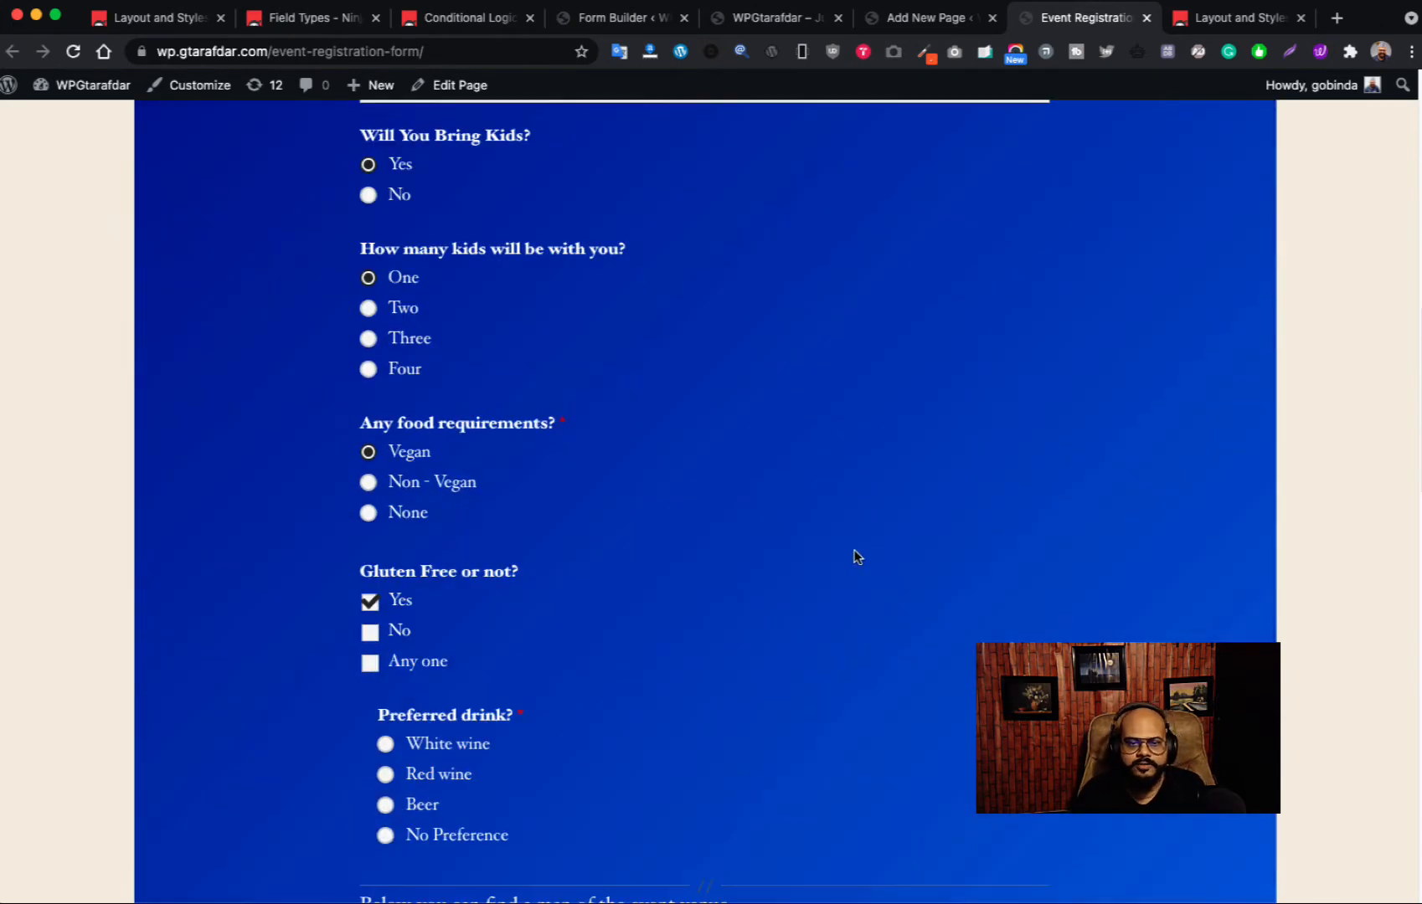
- Set the food requirements answer to None and the kids answer to No, and check the form's layout
left_click(369, 512)
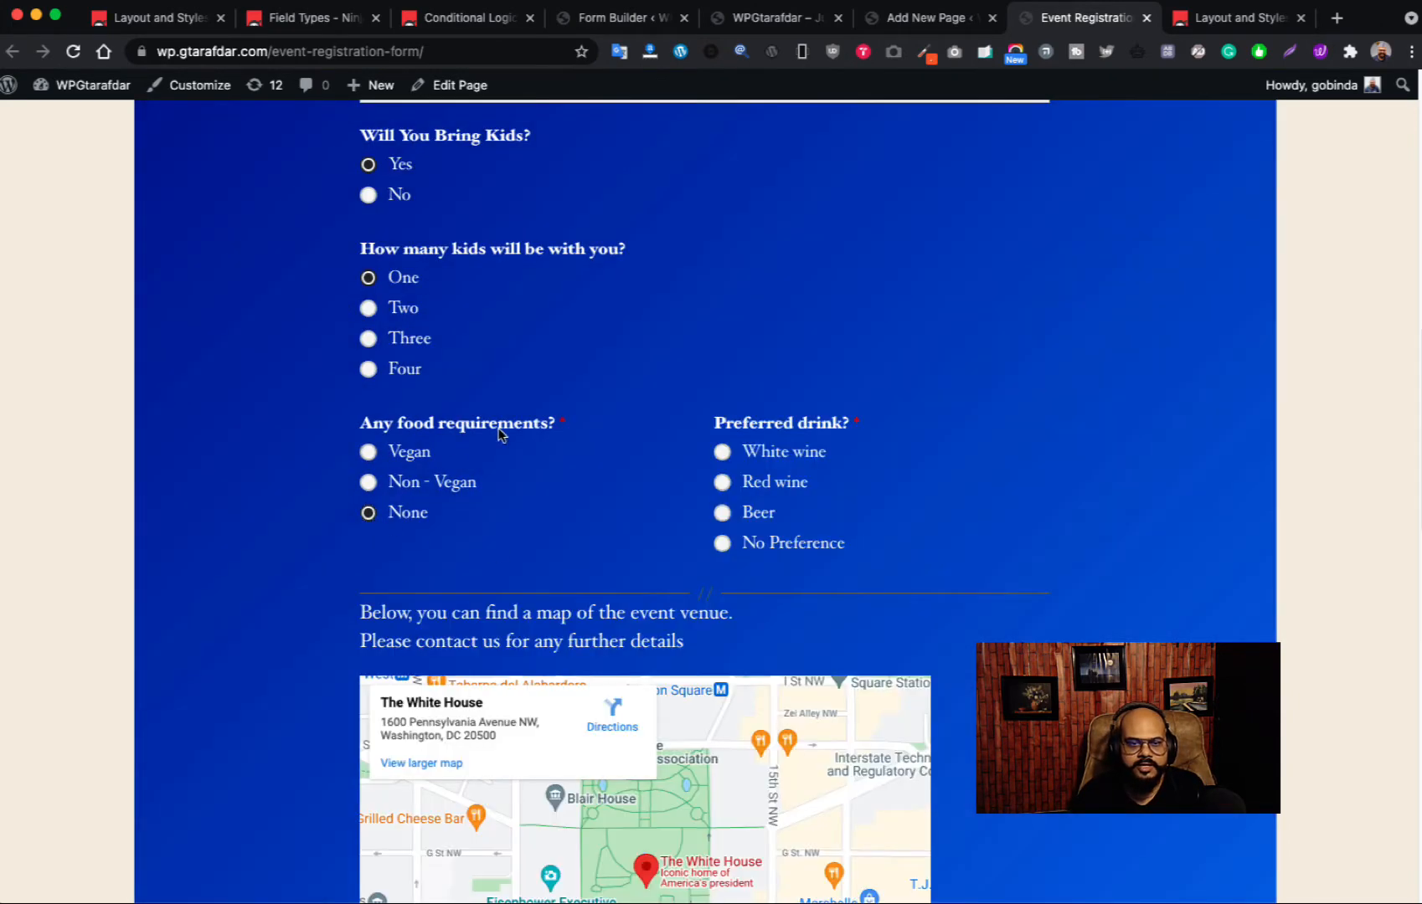
left_click(369, 194)
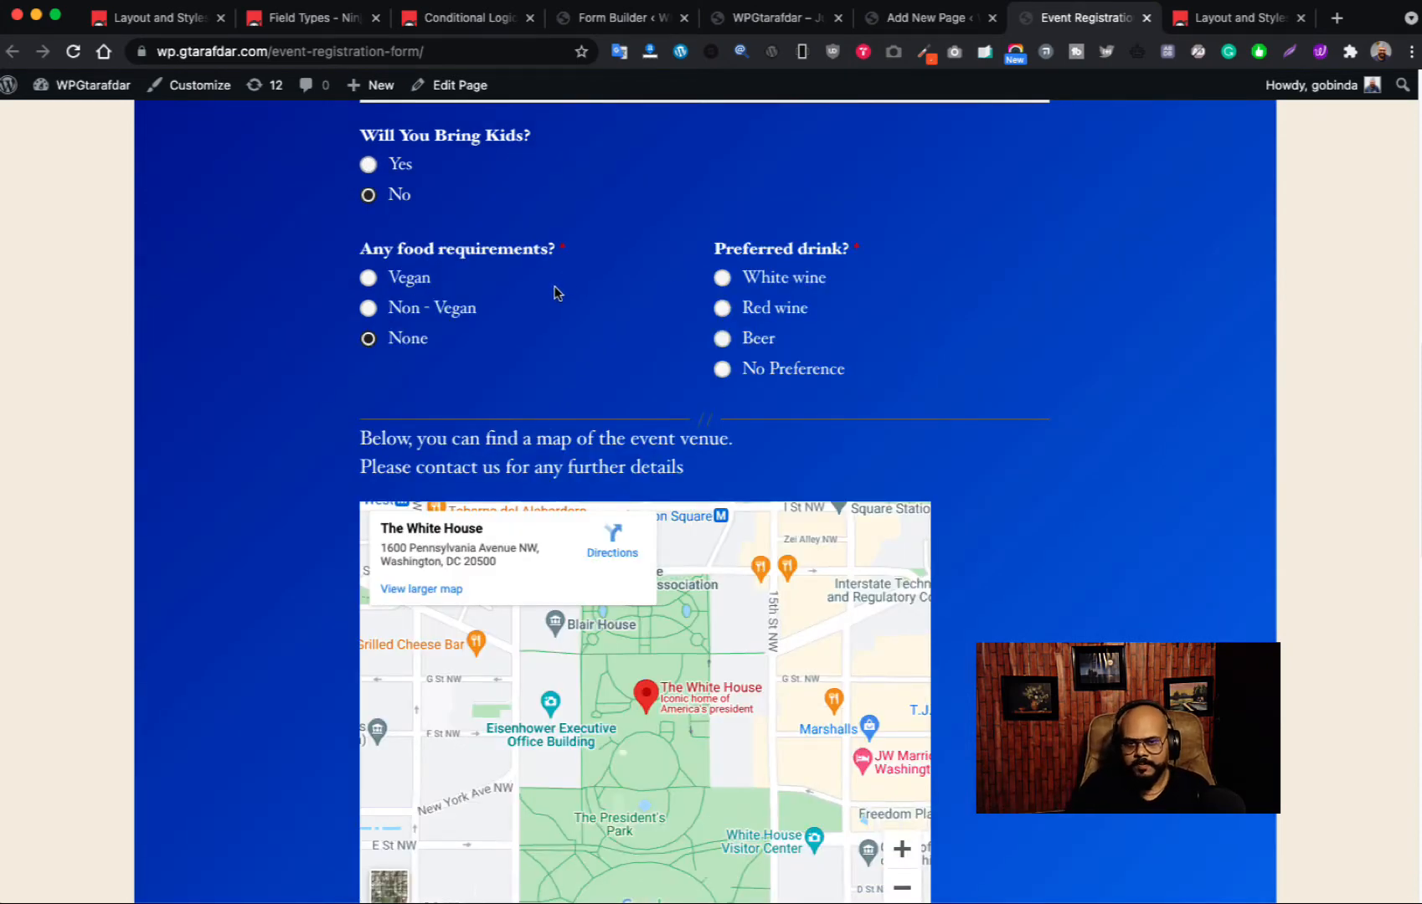
scroll(555, 293, "up", 6)
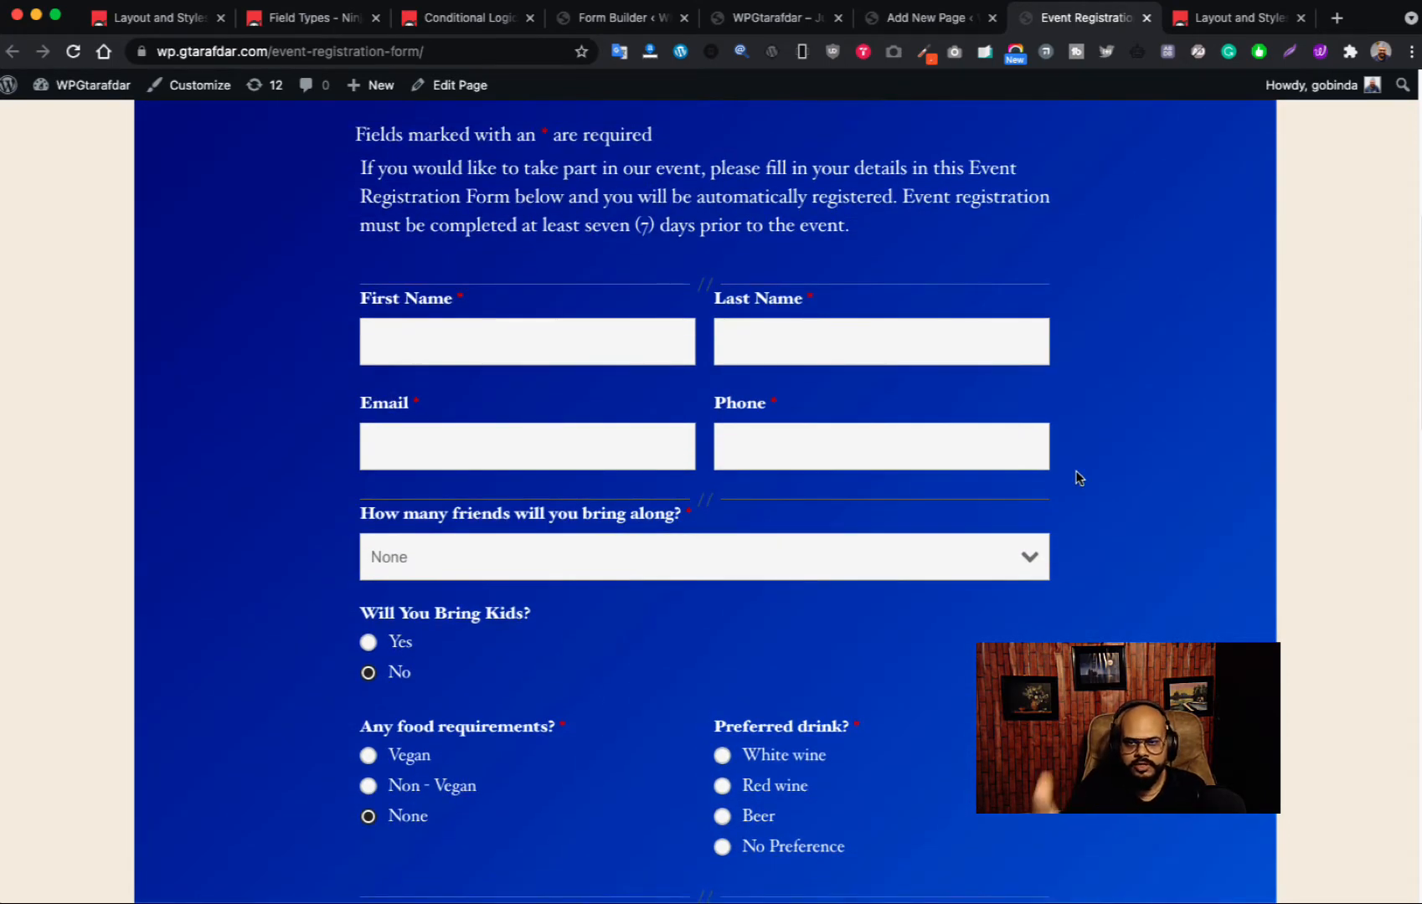
scroll(959, 596, "down", 2)
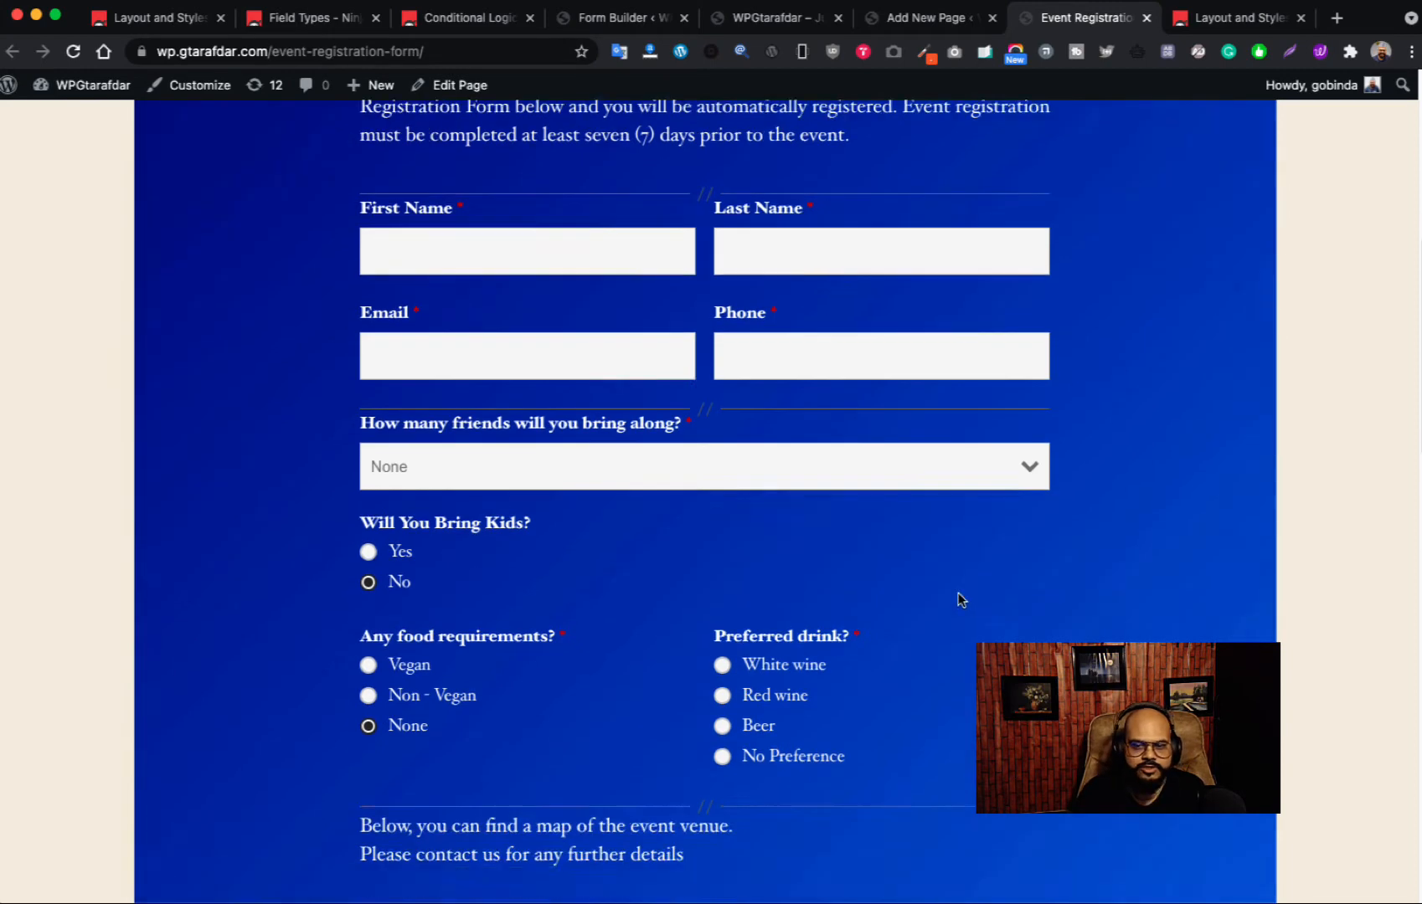
scroll(933, 690, "up", 2)
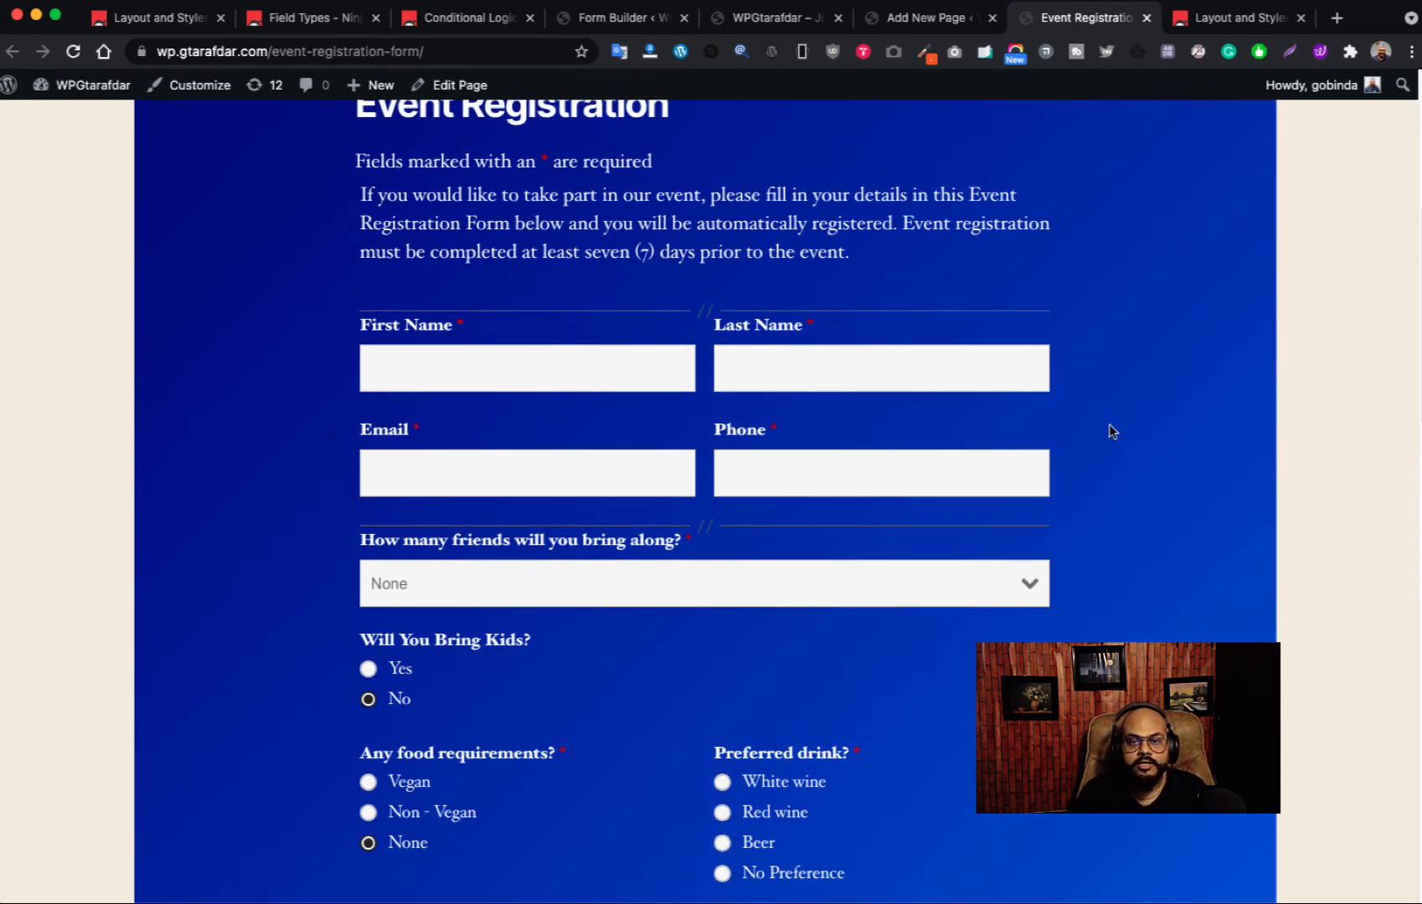
scroll(1110, 432, "up", 2)
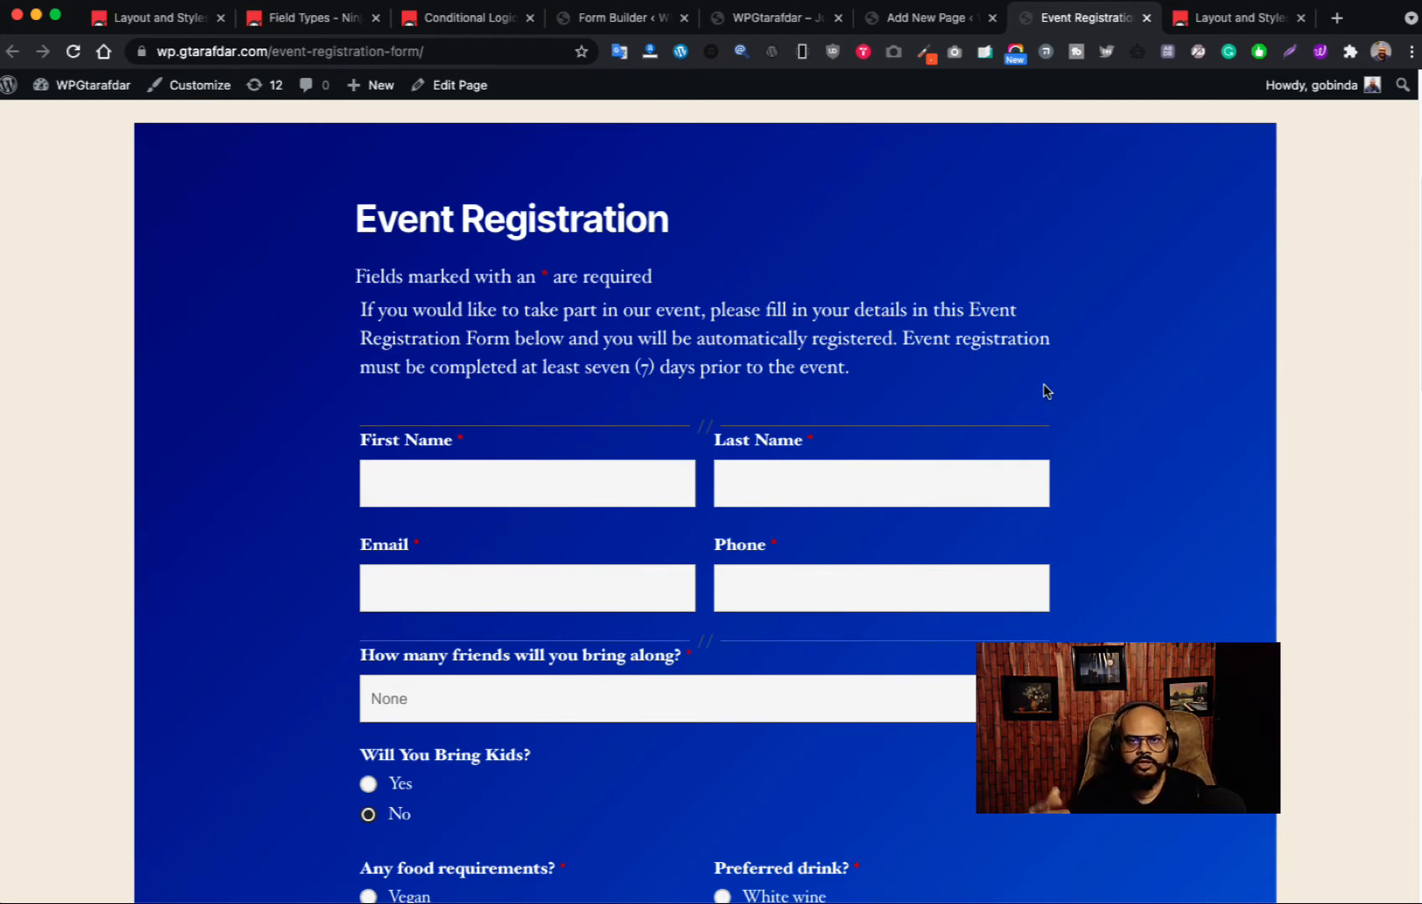
- Open the Ninja Forms Add-Ons page in the WordPress dashboard and bring up the documentation for the Conditional Logic add-on
left_click(623, 20)
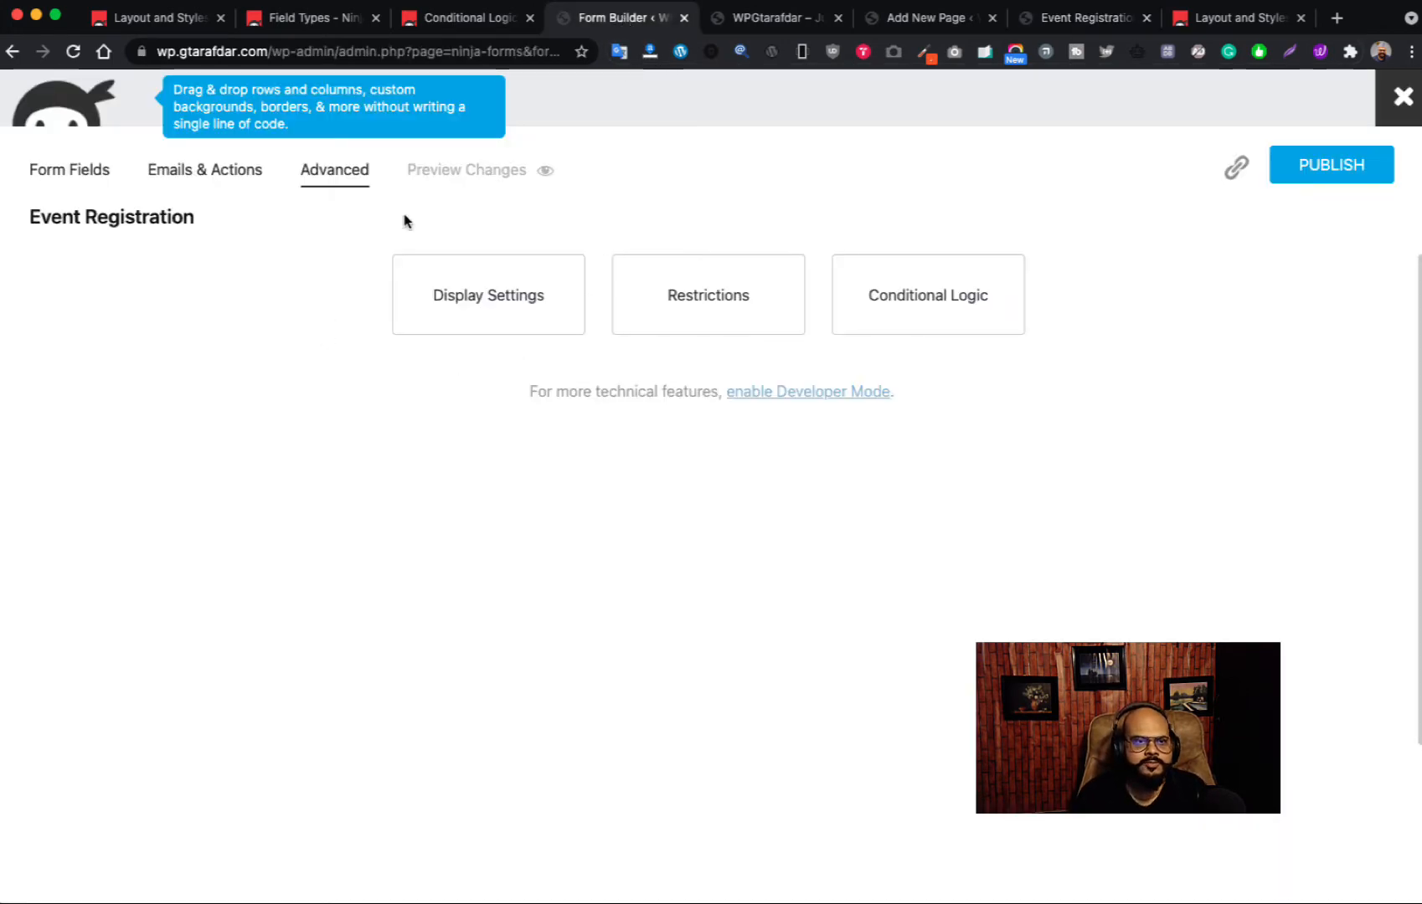
left_click(777, 19)
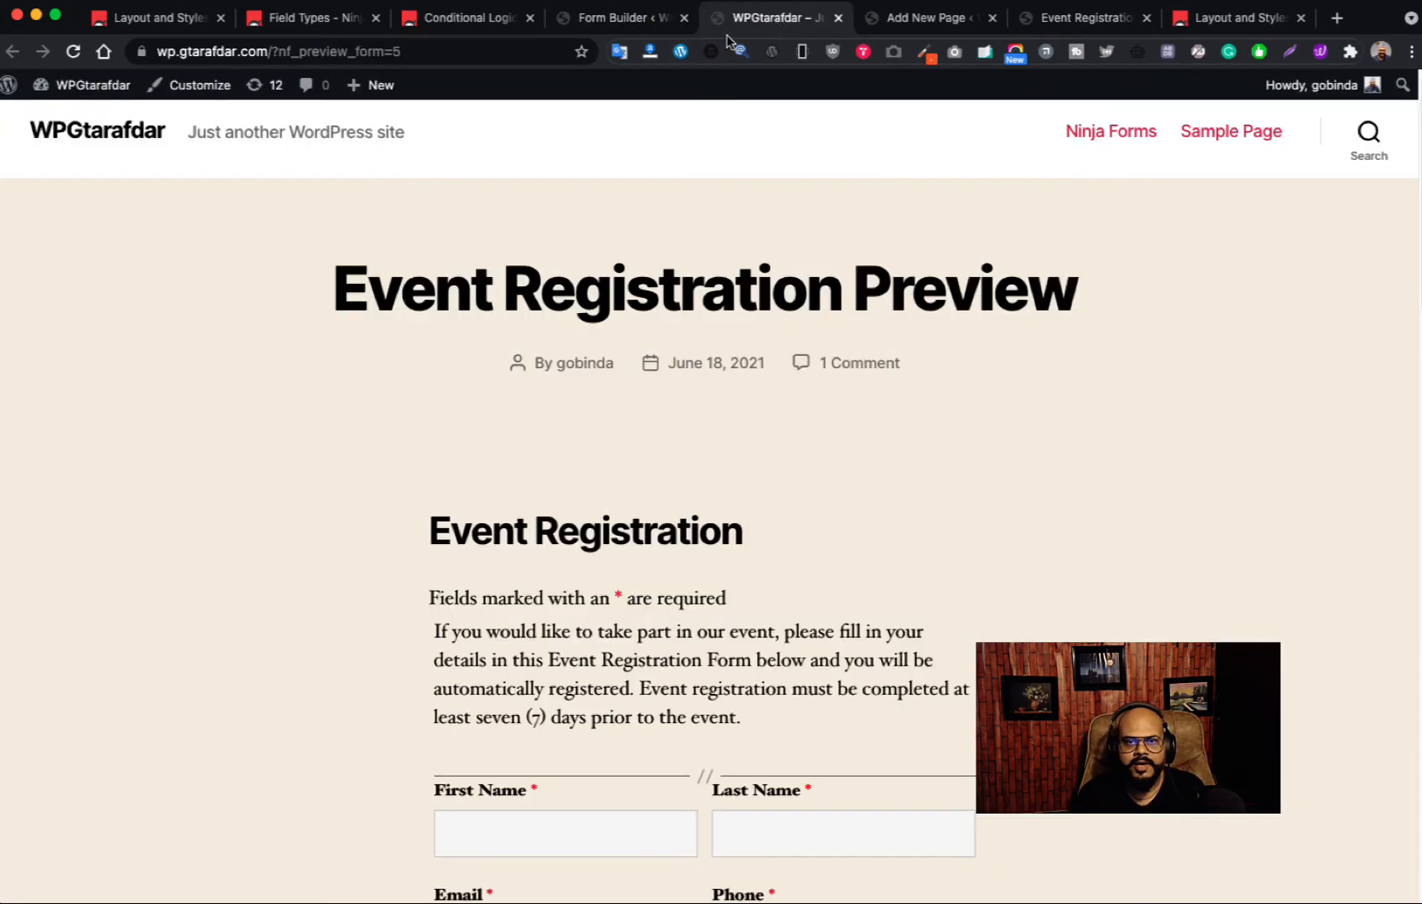
left_click(586, 365)
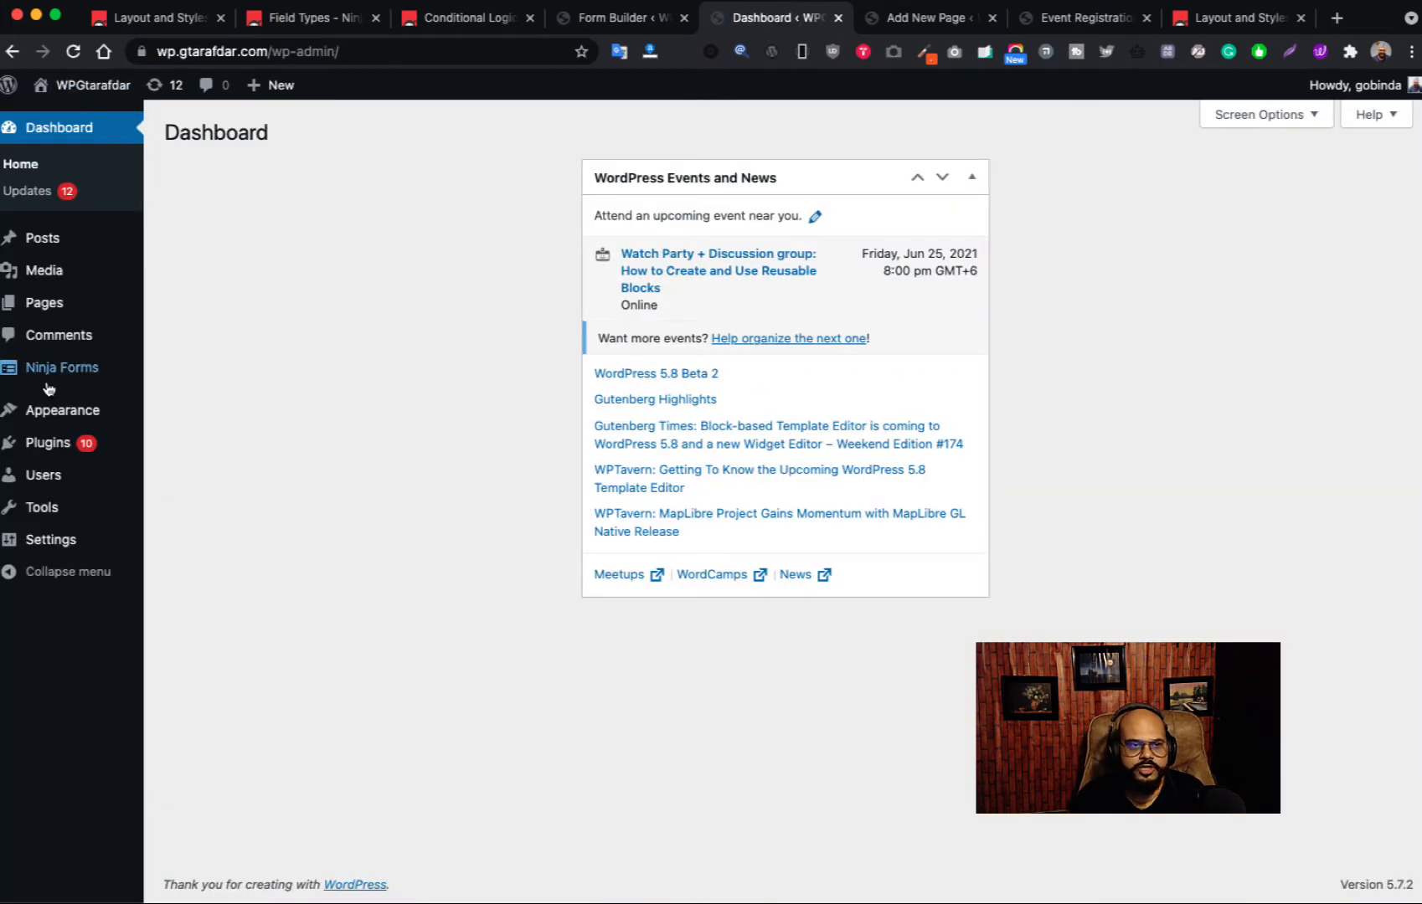
mouse_move(53, 361)
mouse_move(58, 421)
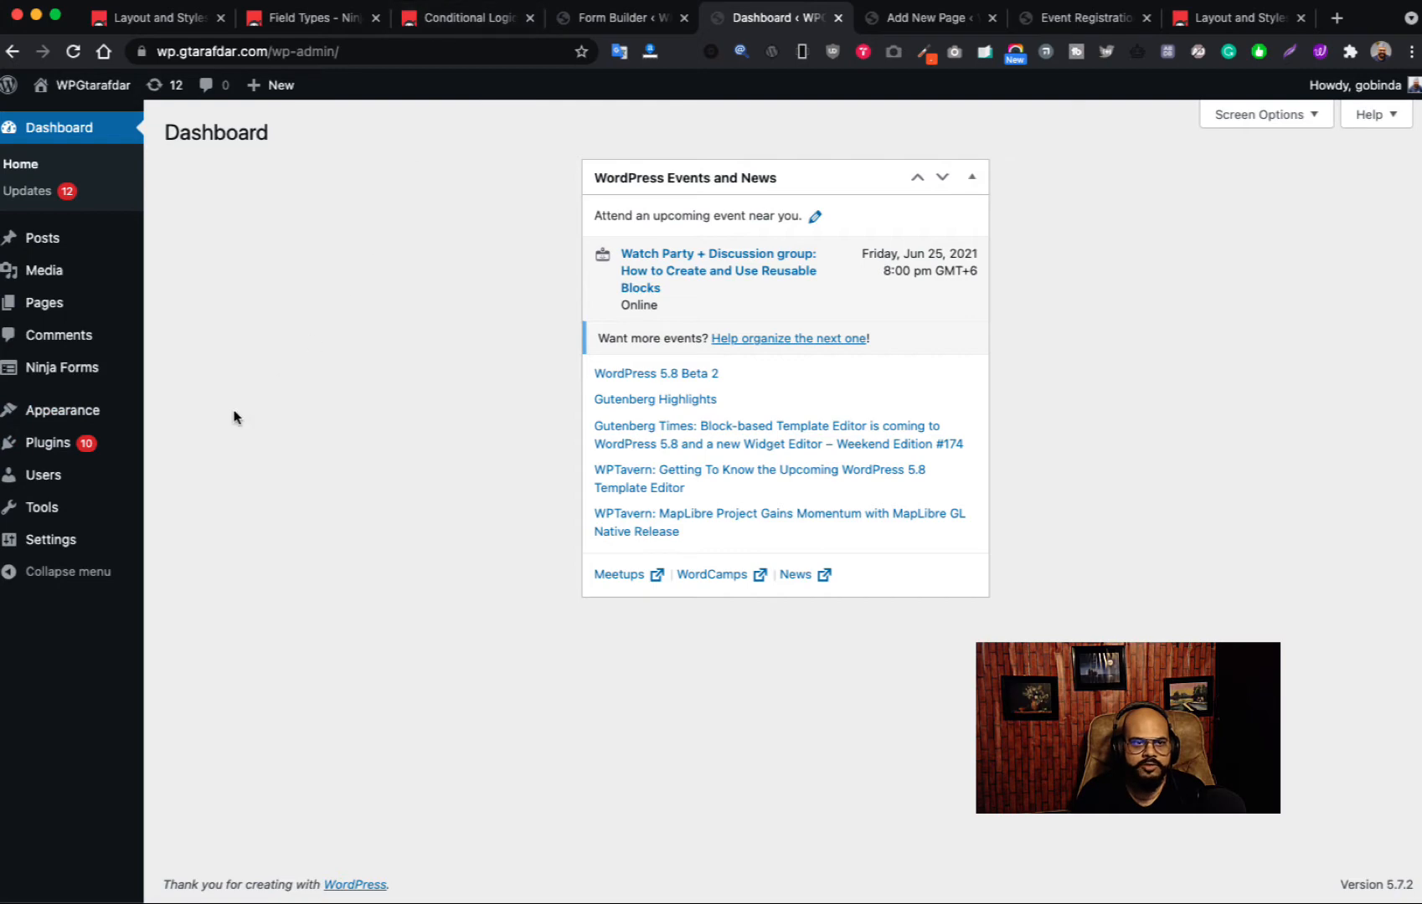
mouse_move(57, 452)
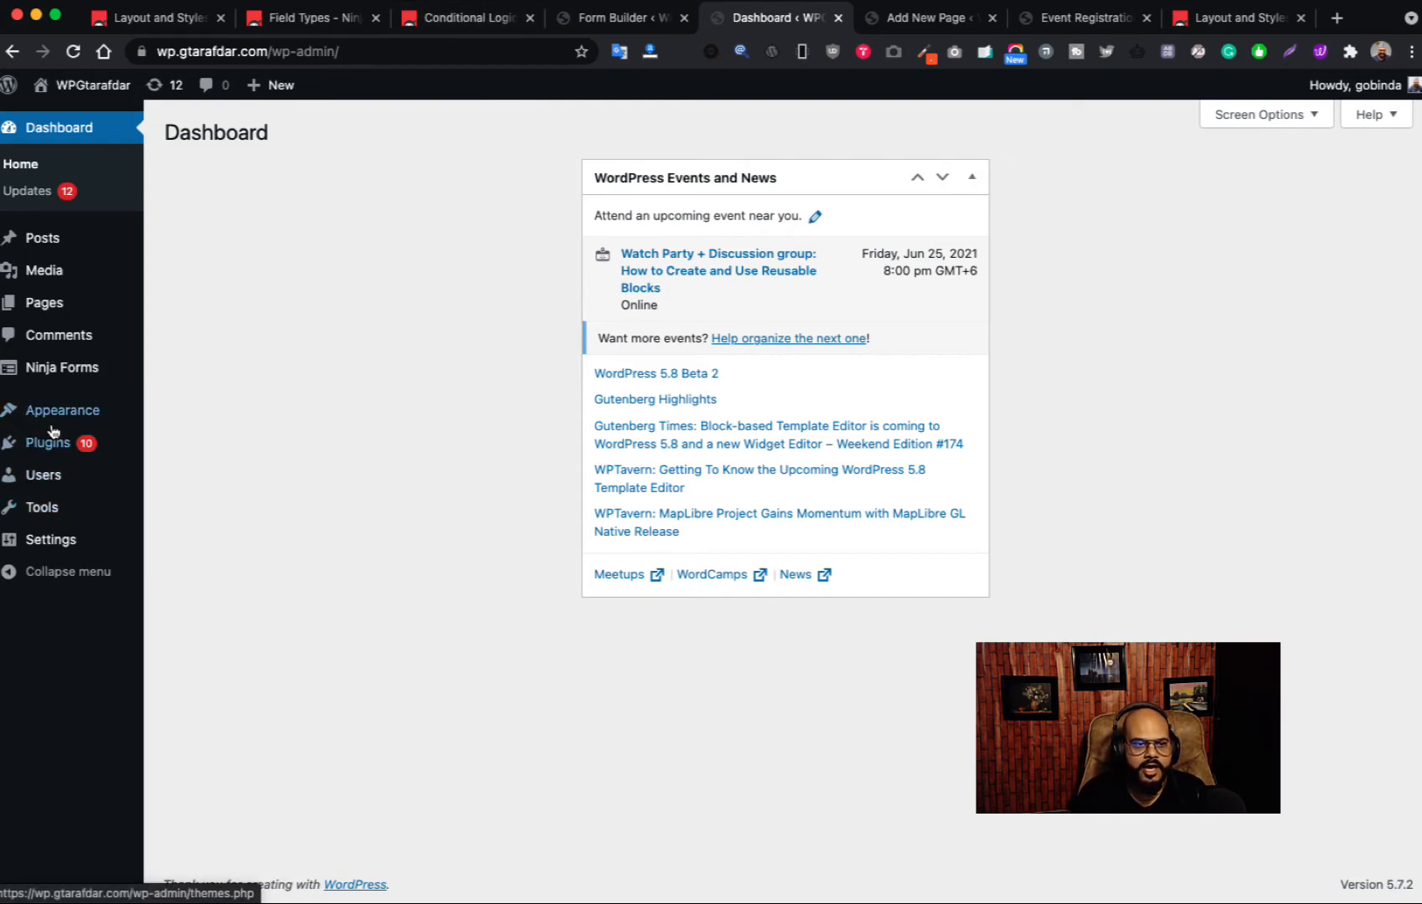
left_click(214, 536)
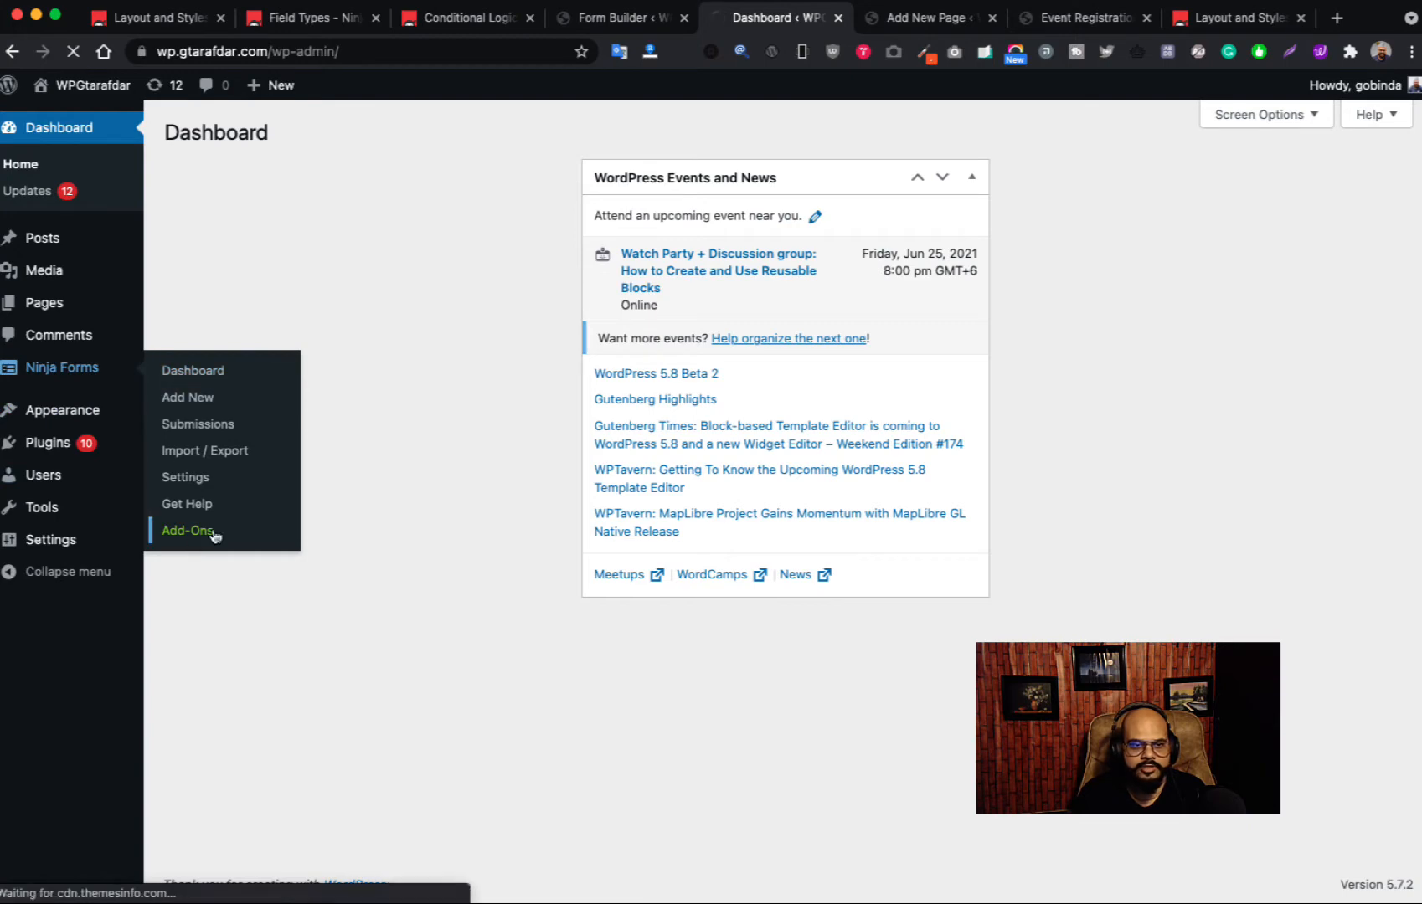
scroll(715, 519, "down", 10)
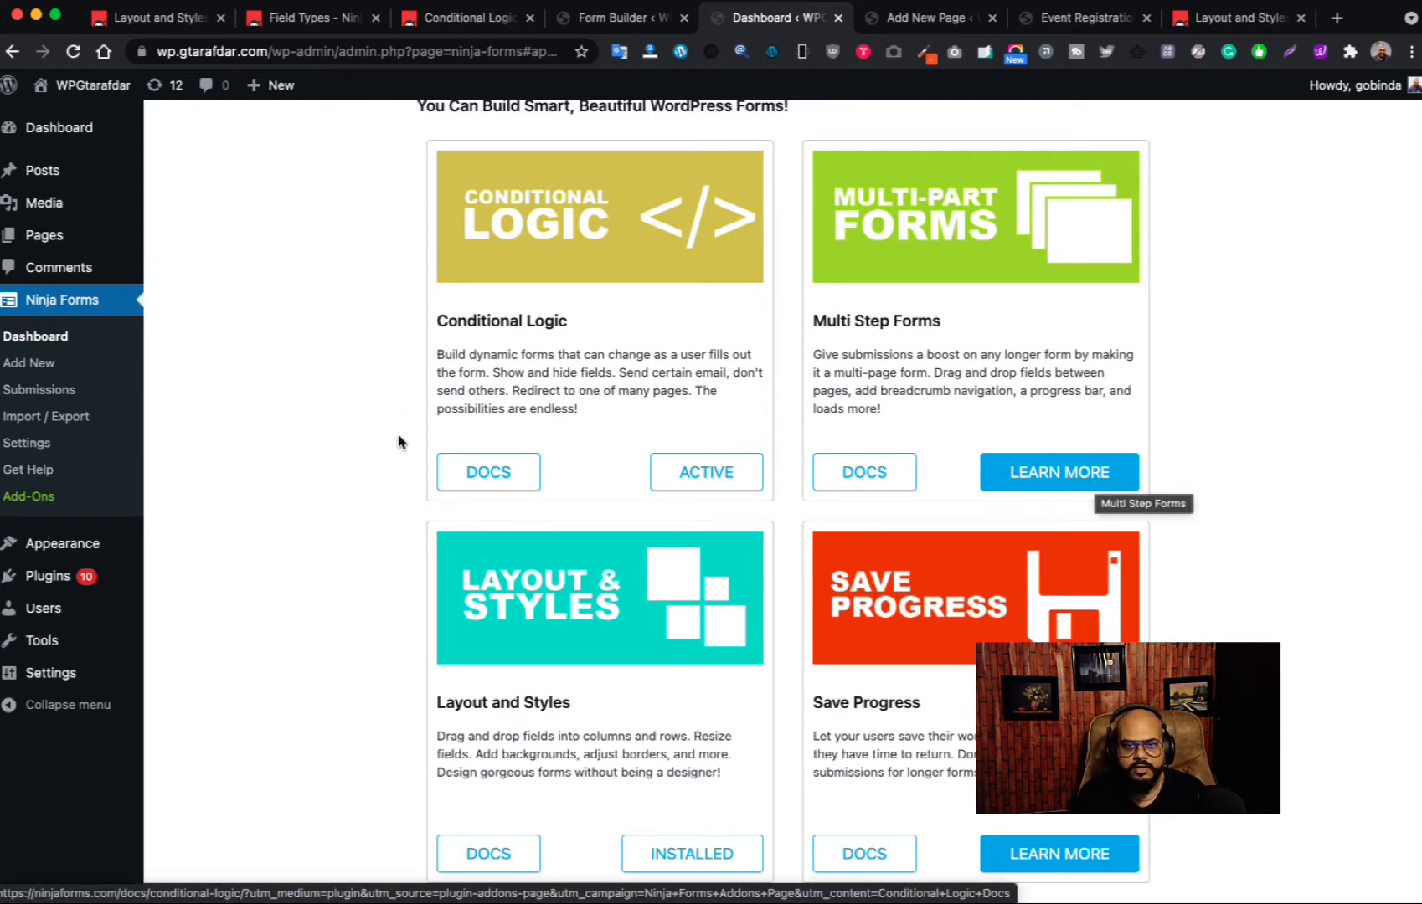
left_click(491, 478)
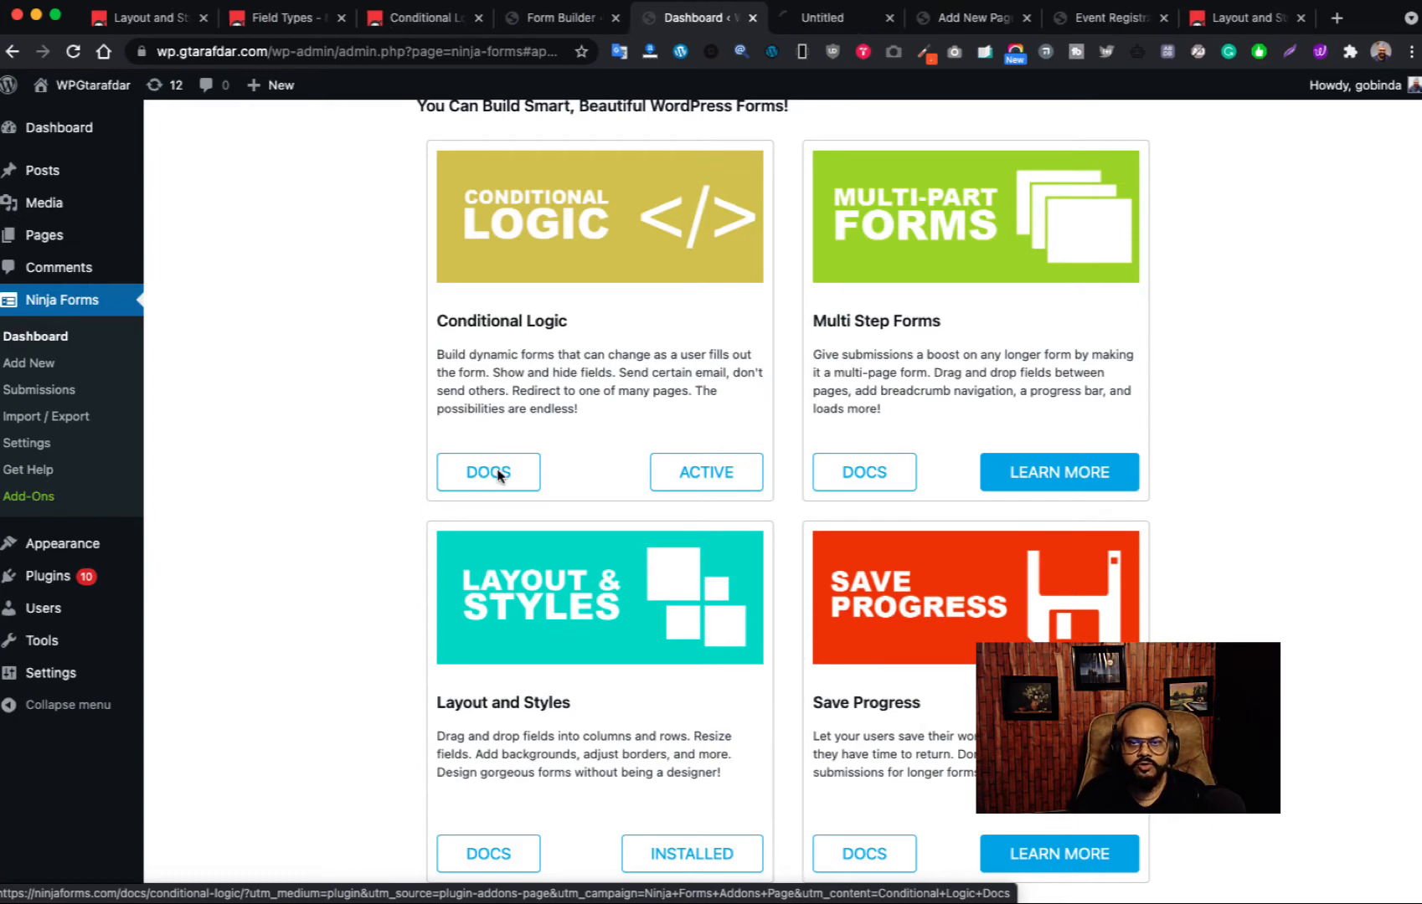
- Skim the Conditional Logic documentation page's topics, including Show and Hide Fields and date triggers, and close the page
left_click(833, 18)
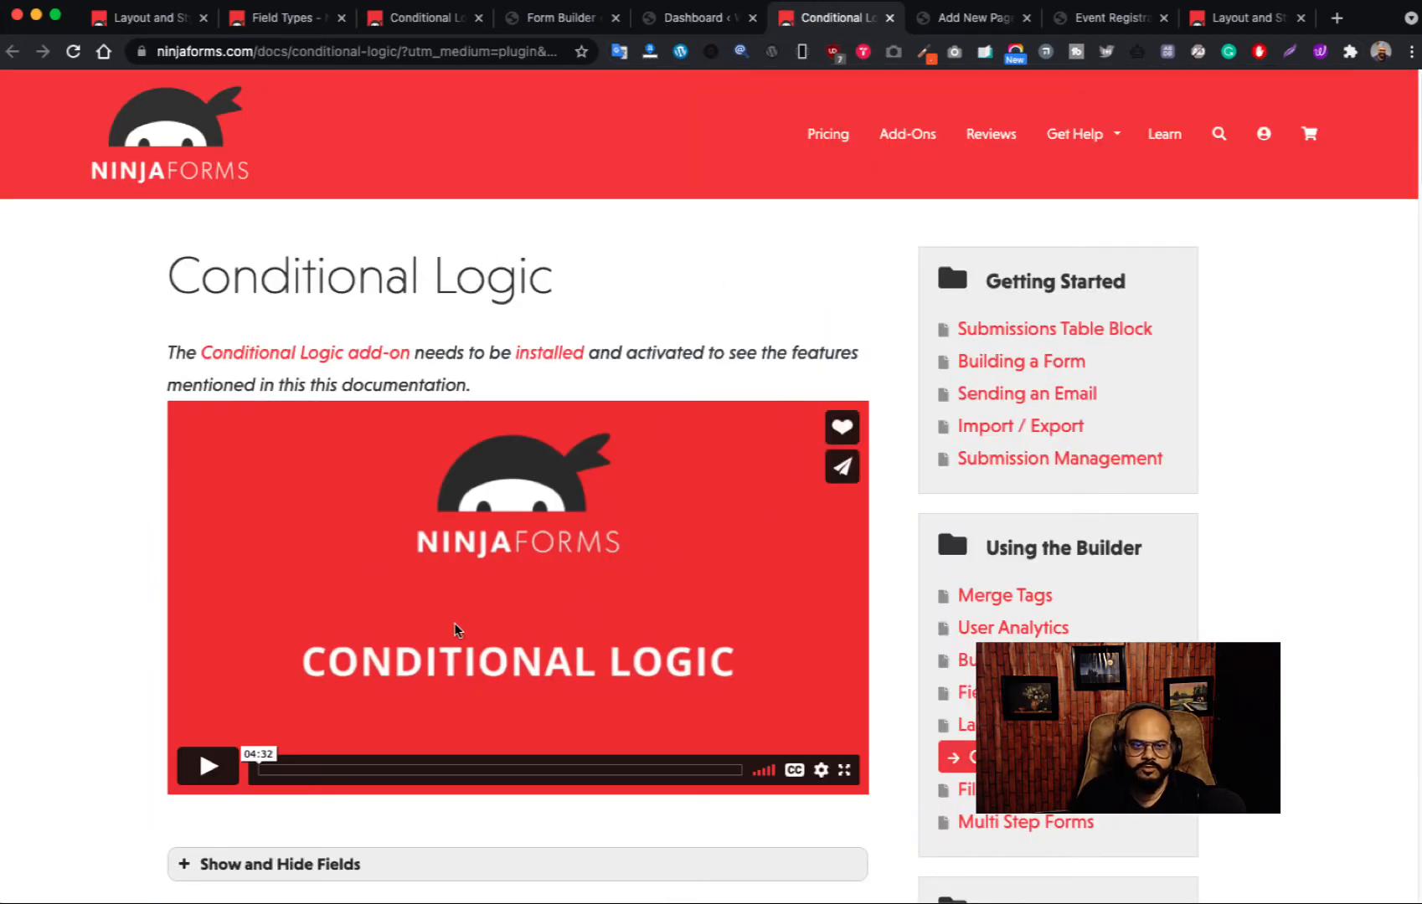
scroll(454, 630, "down", 20)
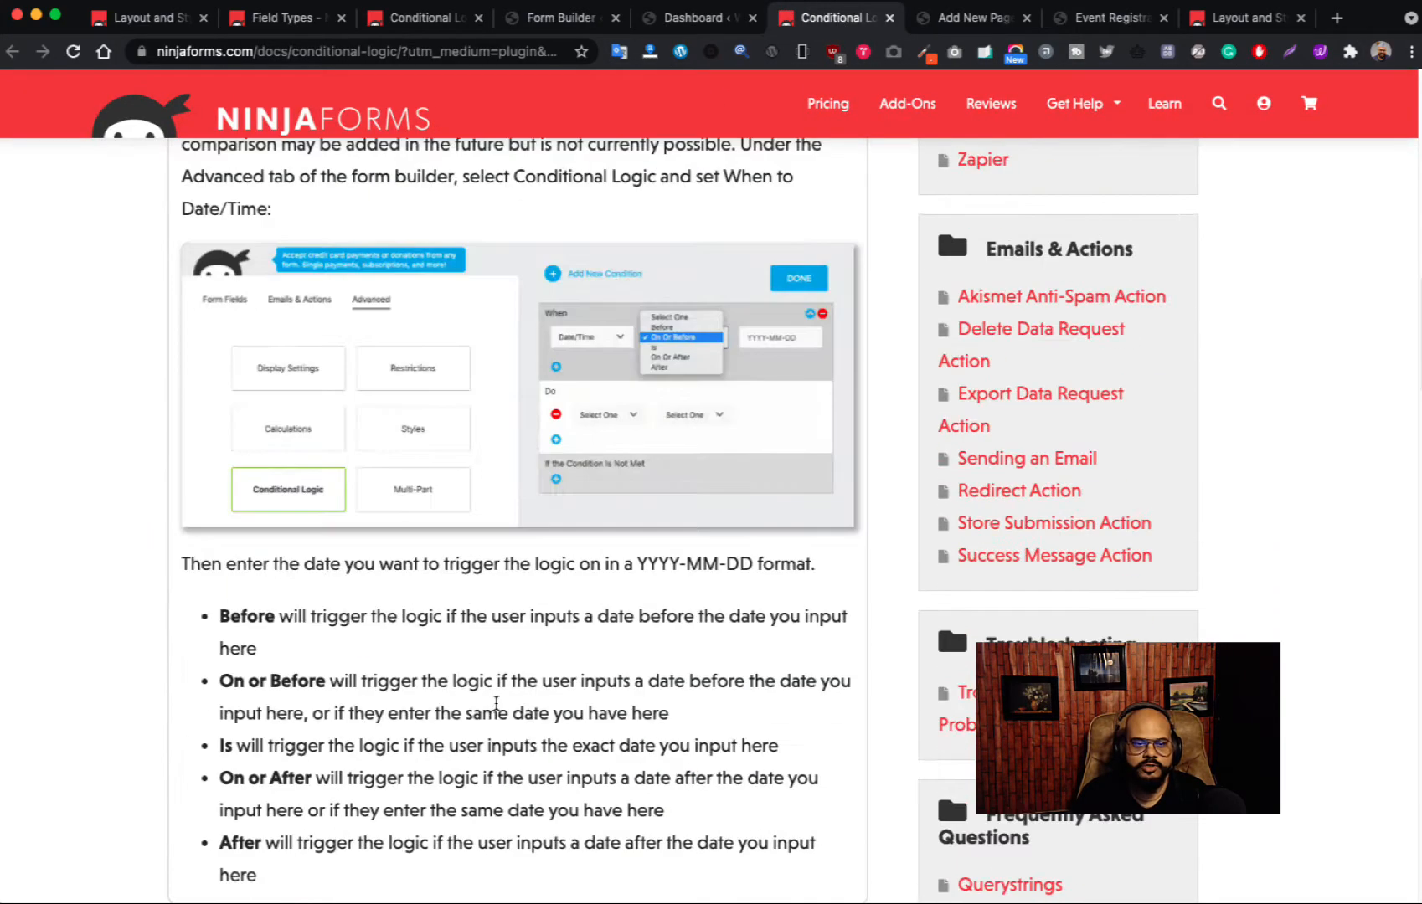
scroll(496, 703, "up", 15)
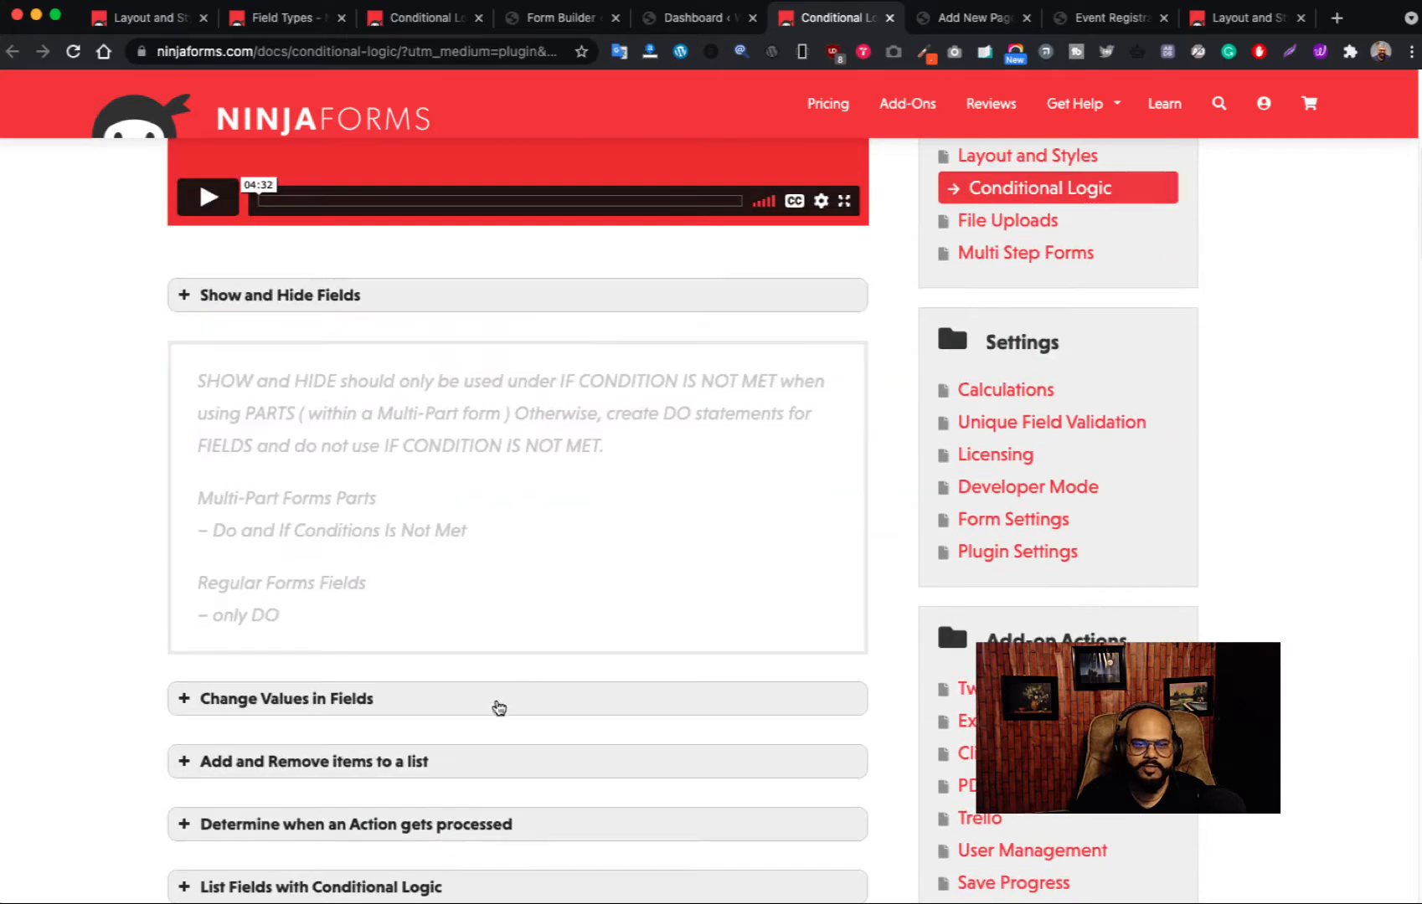
left_click(889, 18)
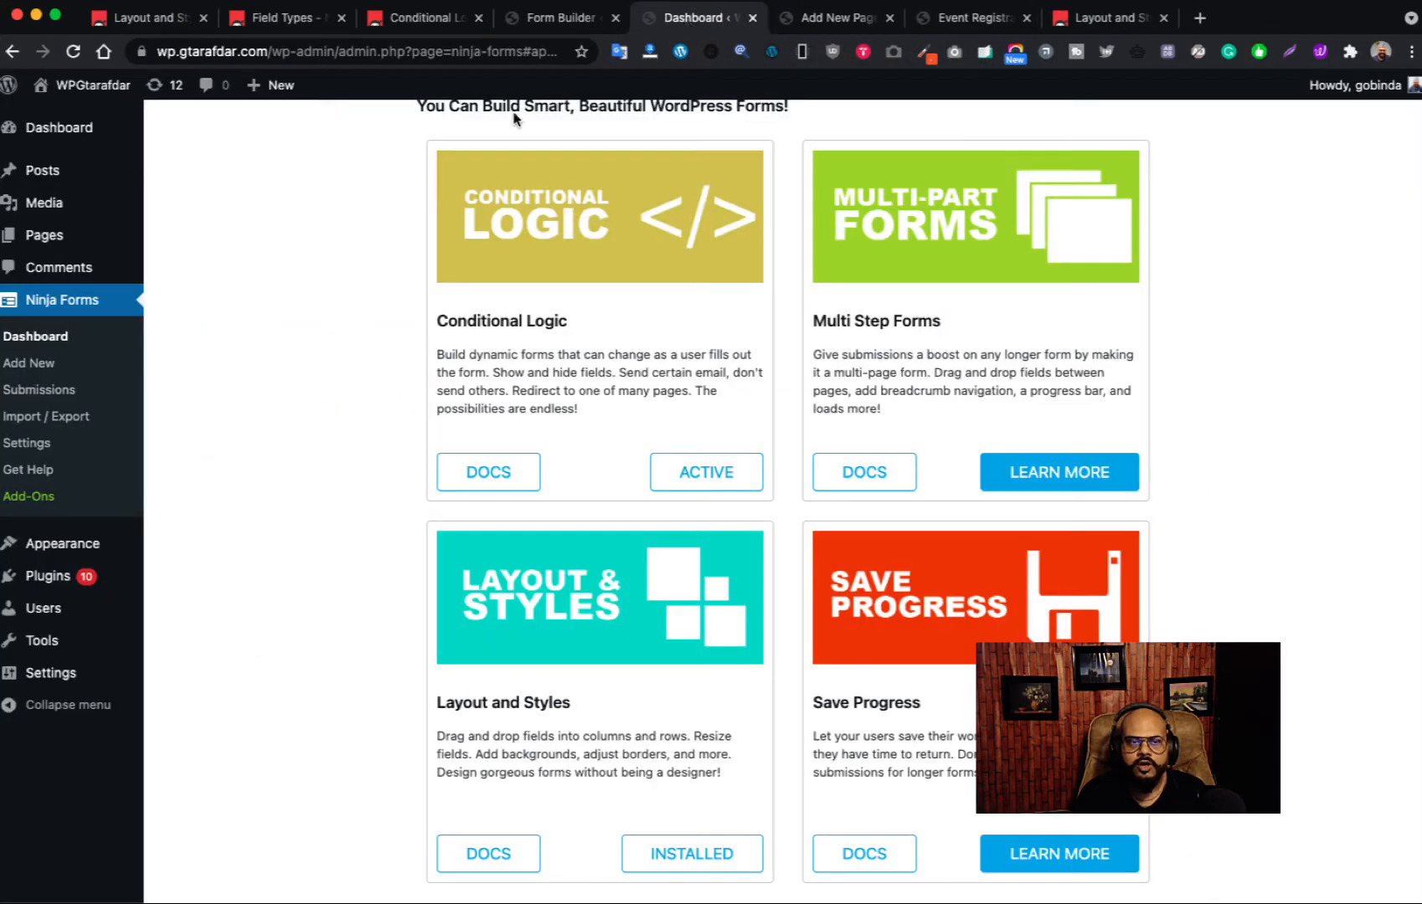
- Create a new Ninja Forms form from the Event Registration template
left_click(46, 367)
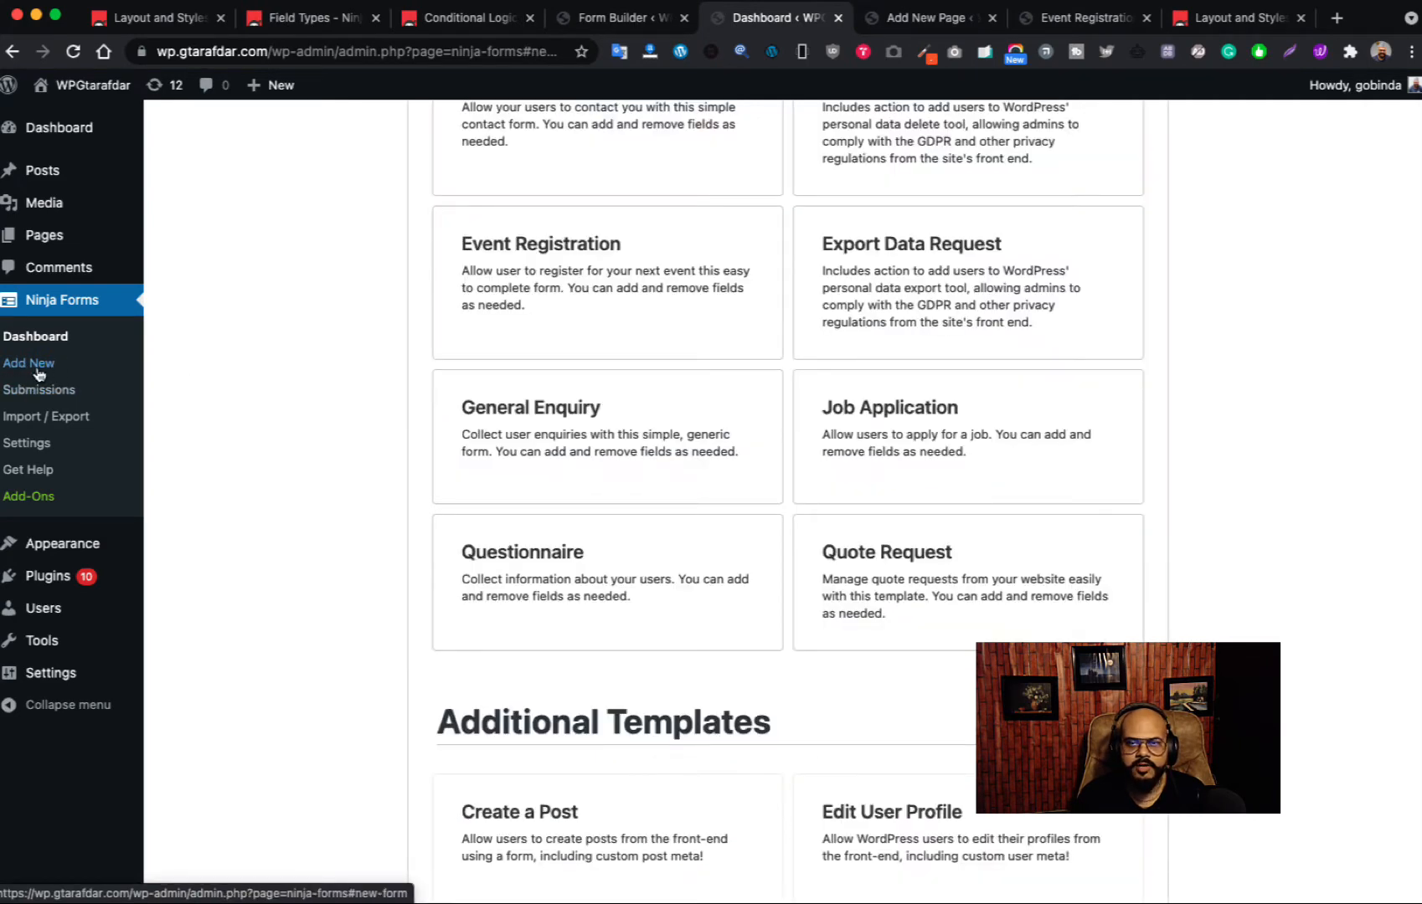
scroll(251, 413, "up", 1)
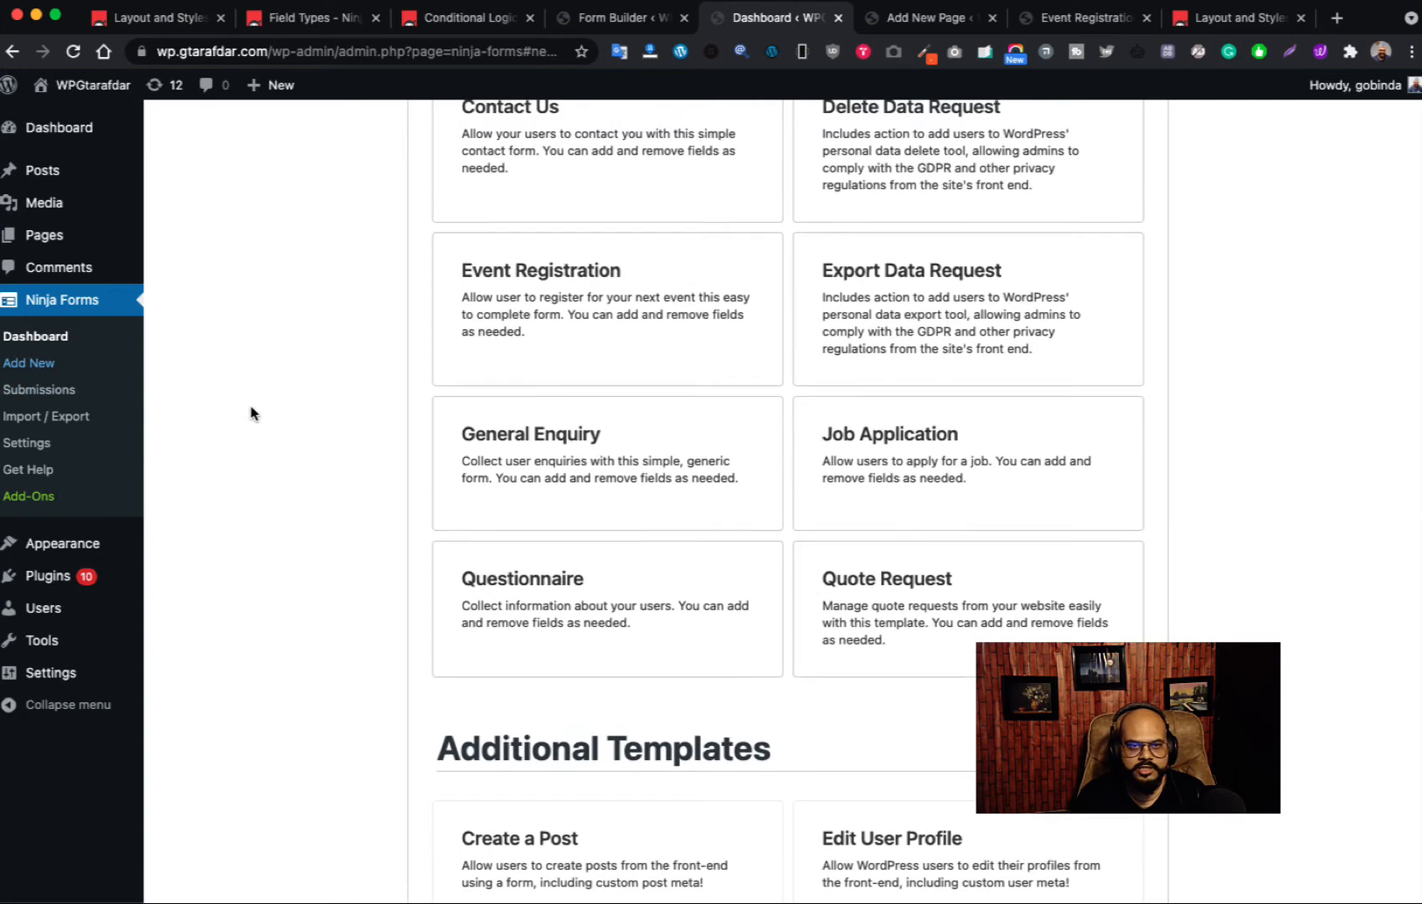
left_click(536, 329)
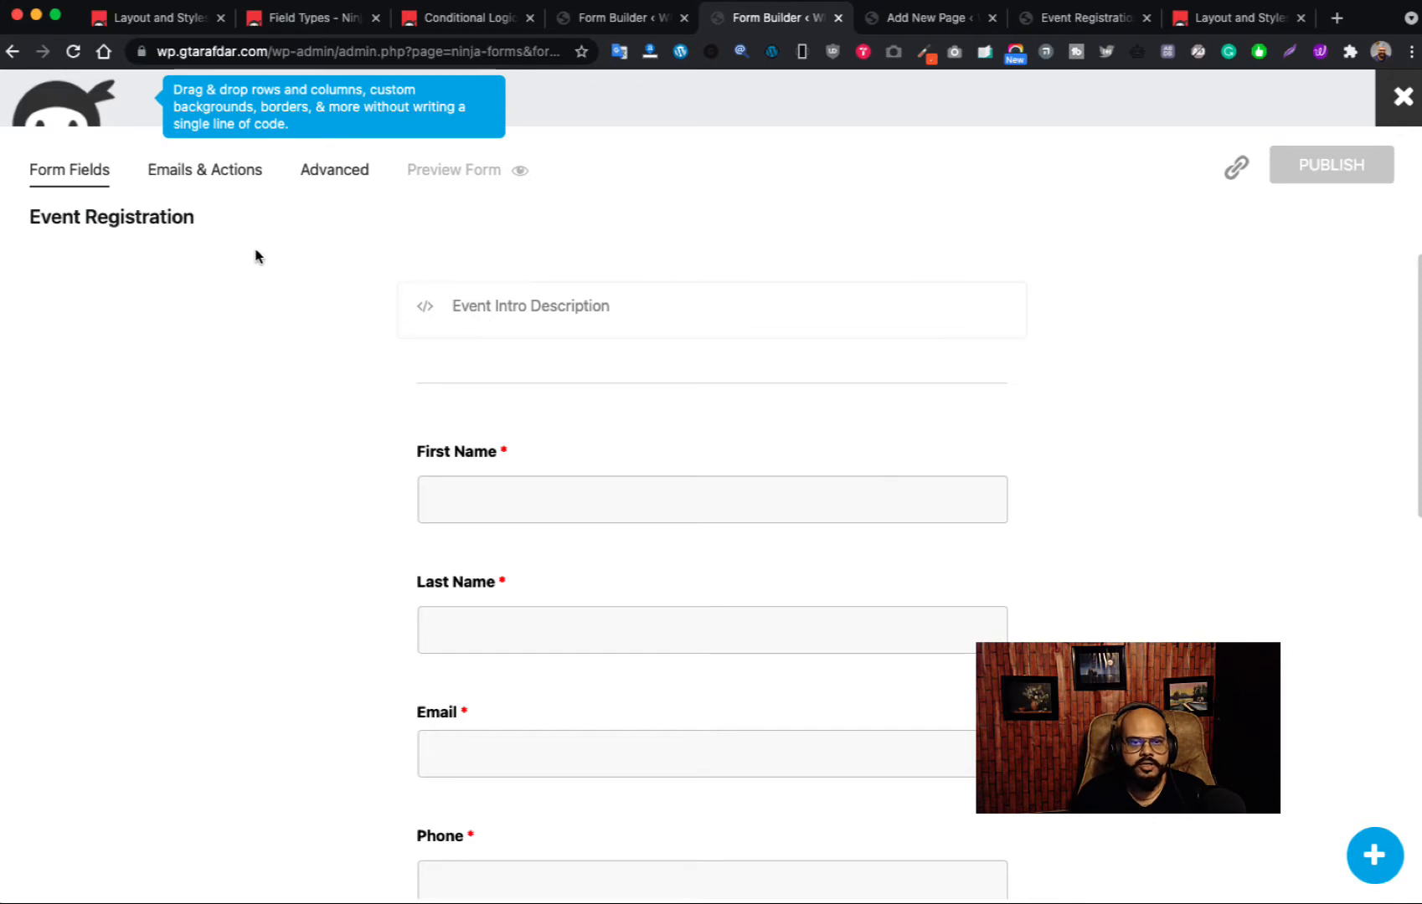
- Review the new form's fields, from the contact details to the drink question, including the Event Intro Description field's settings
scroll(627, 544, "down", 6)
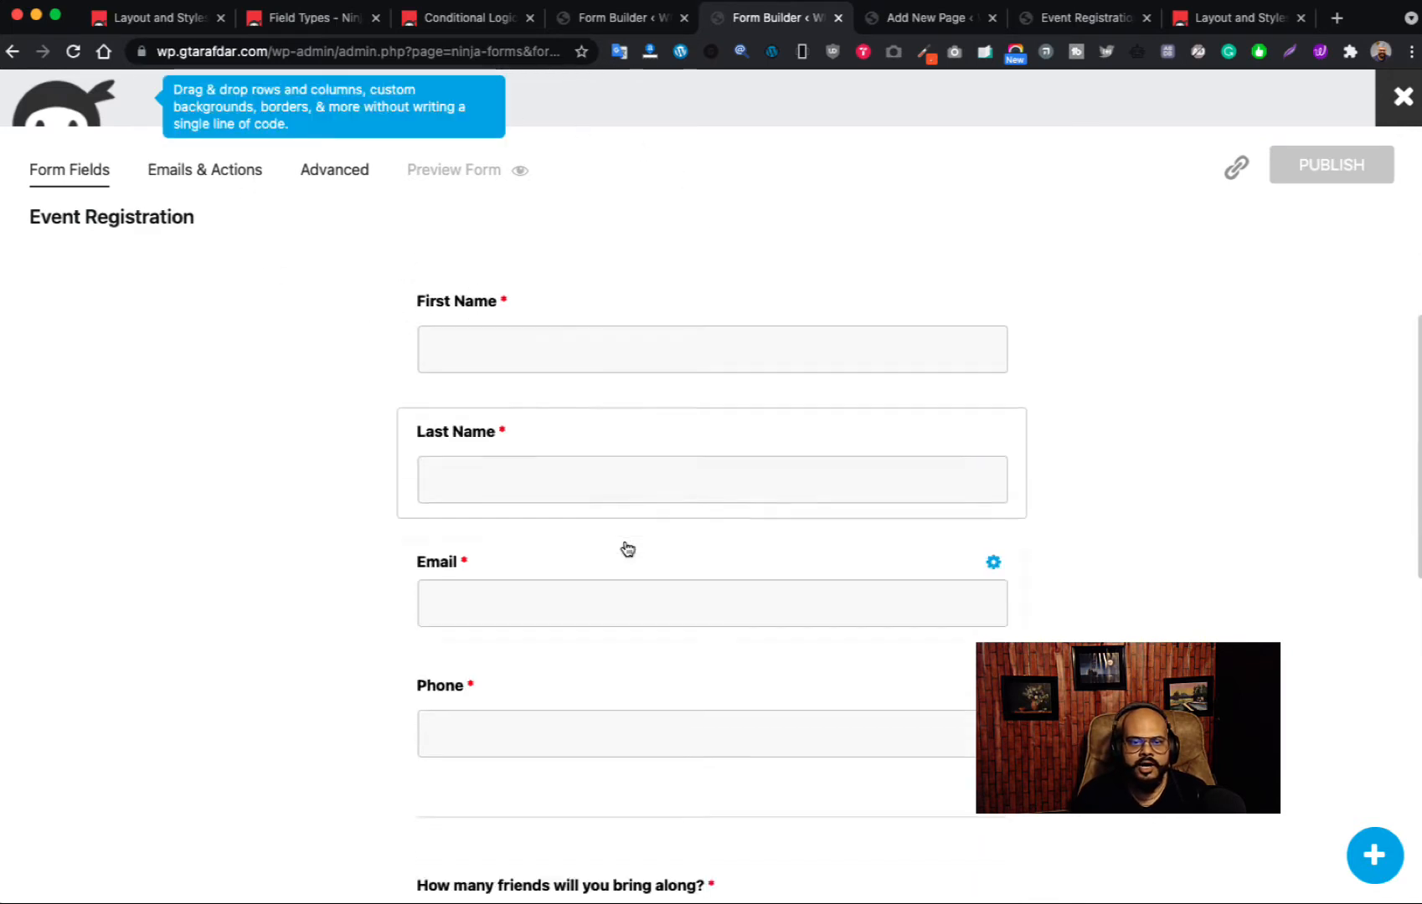
scroll(627, 548, "down", 3)
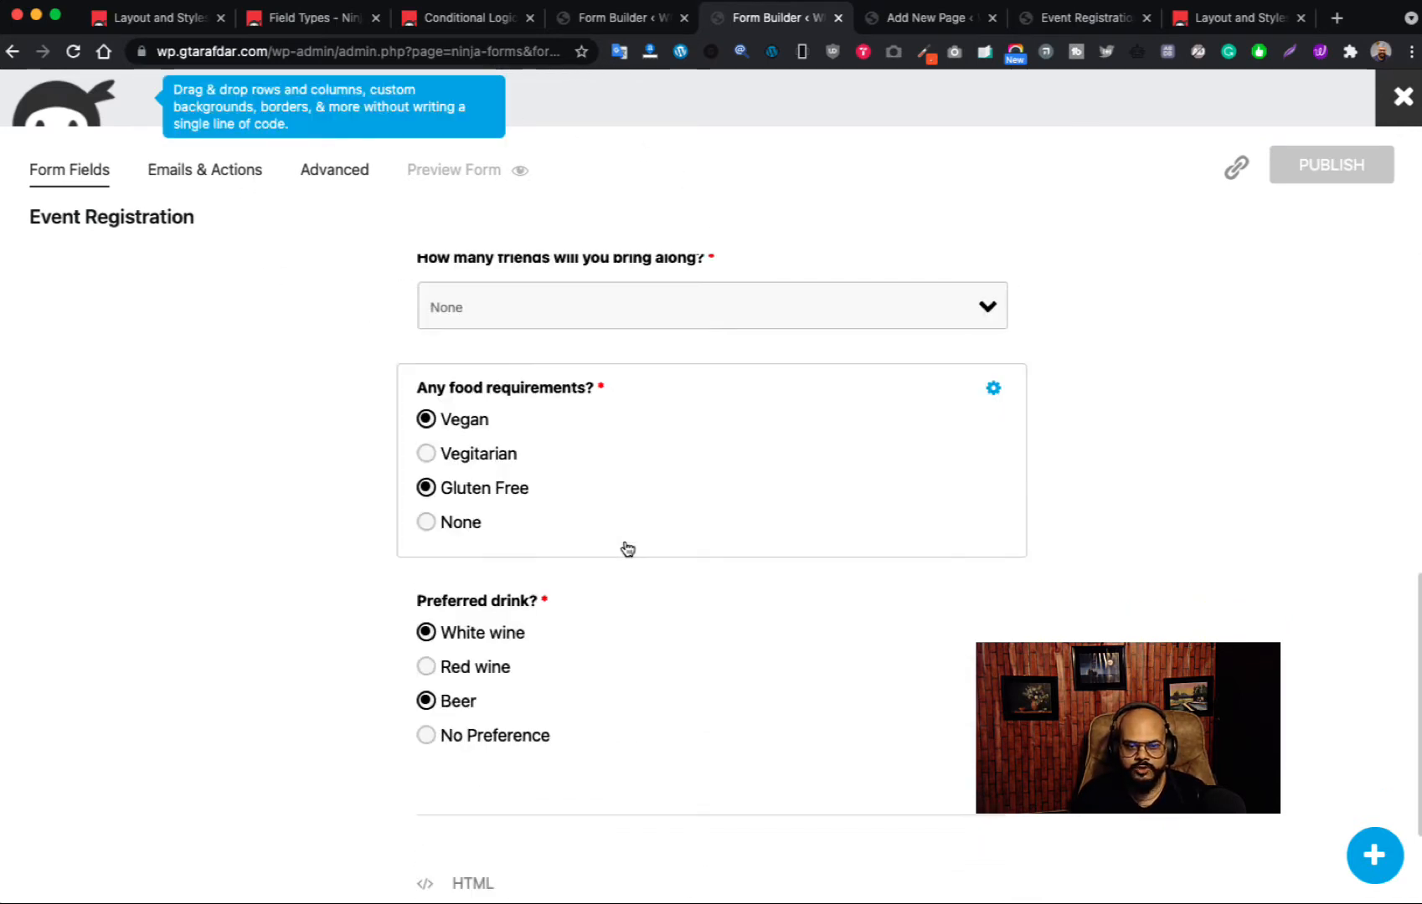
scroll(627, 546, "up", 9)
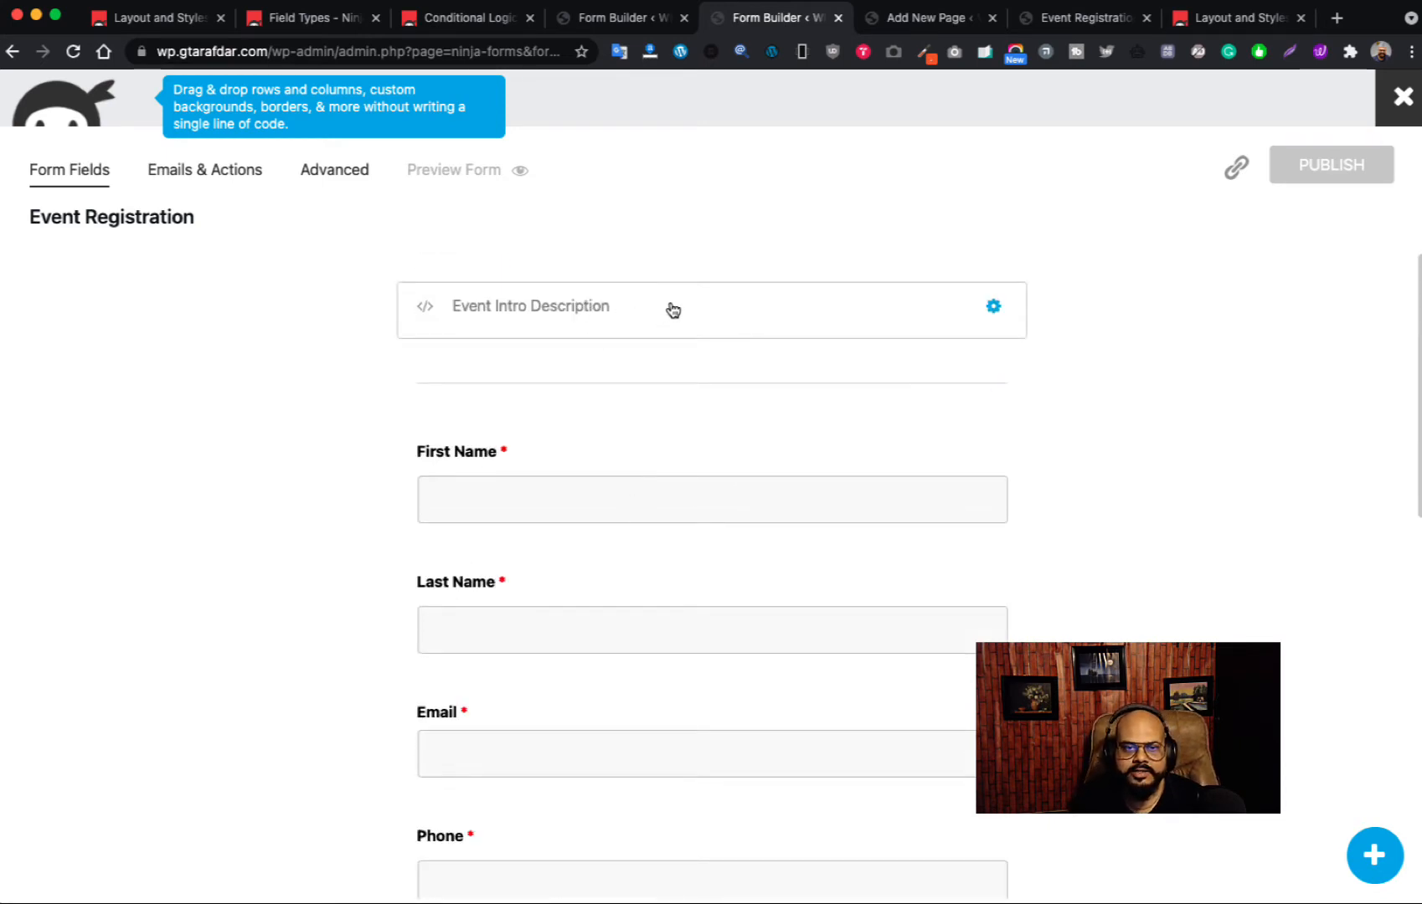
left_click(672, 310)
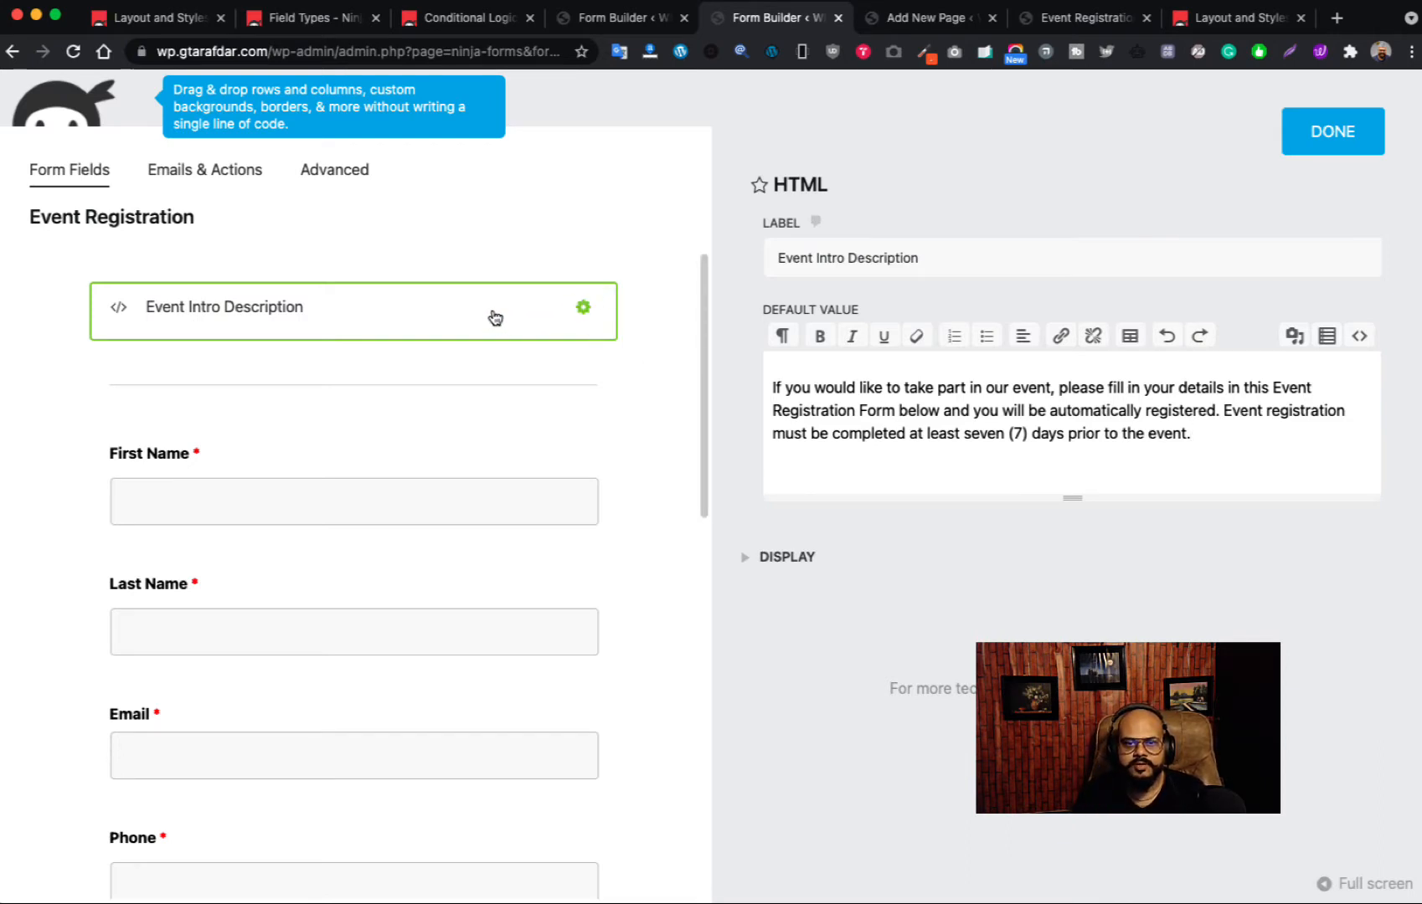
left_click(1331, 143)
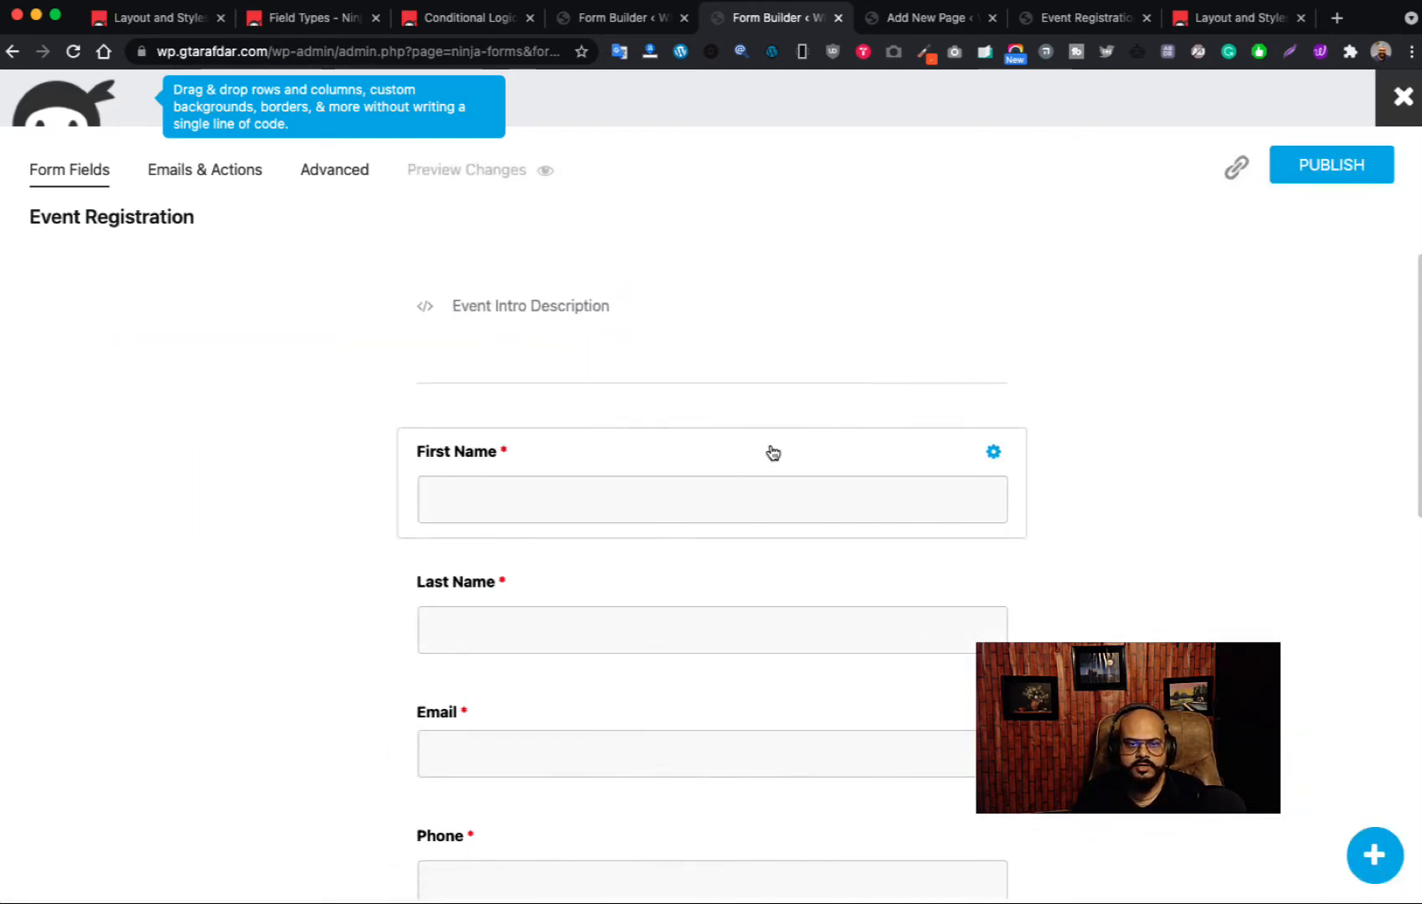
scroll(762, 523, "down", 2)
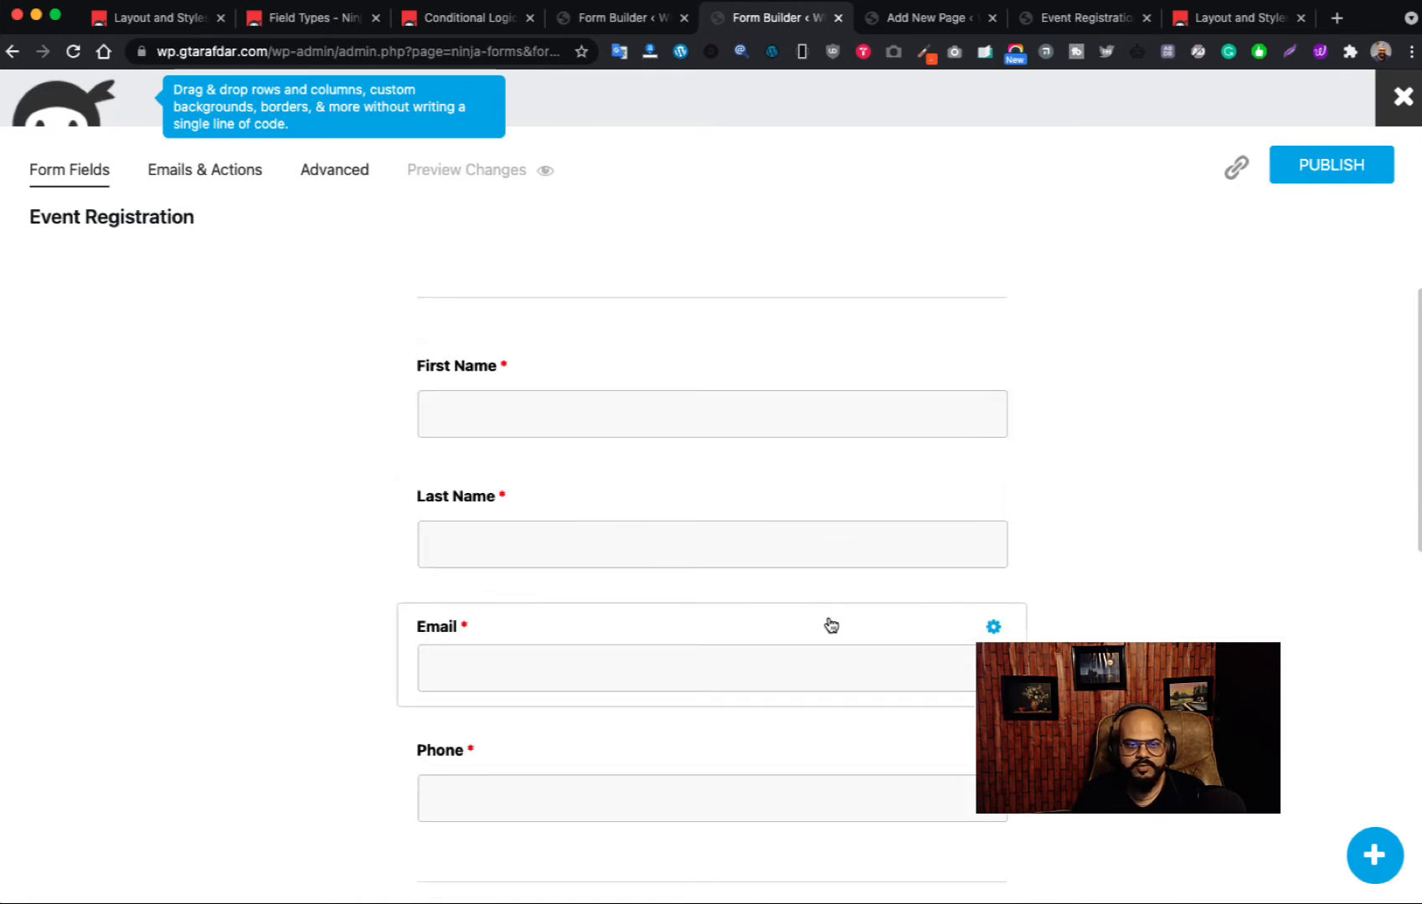
scroll(835, 630, "down", 2)
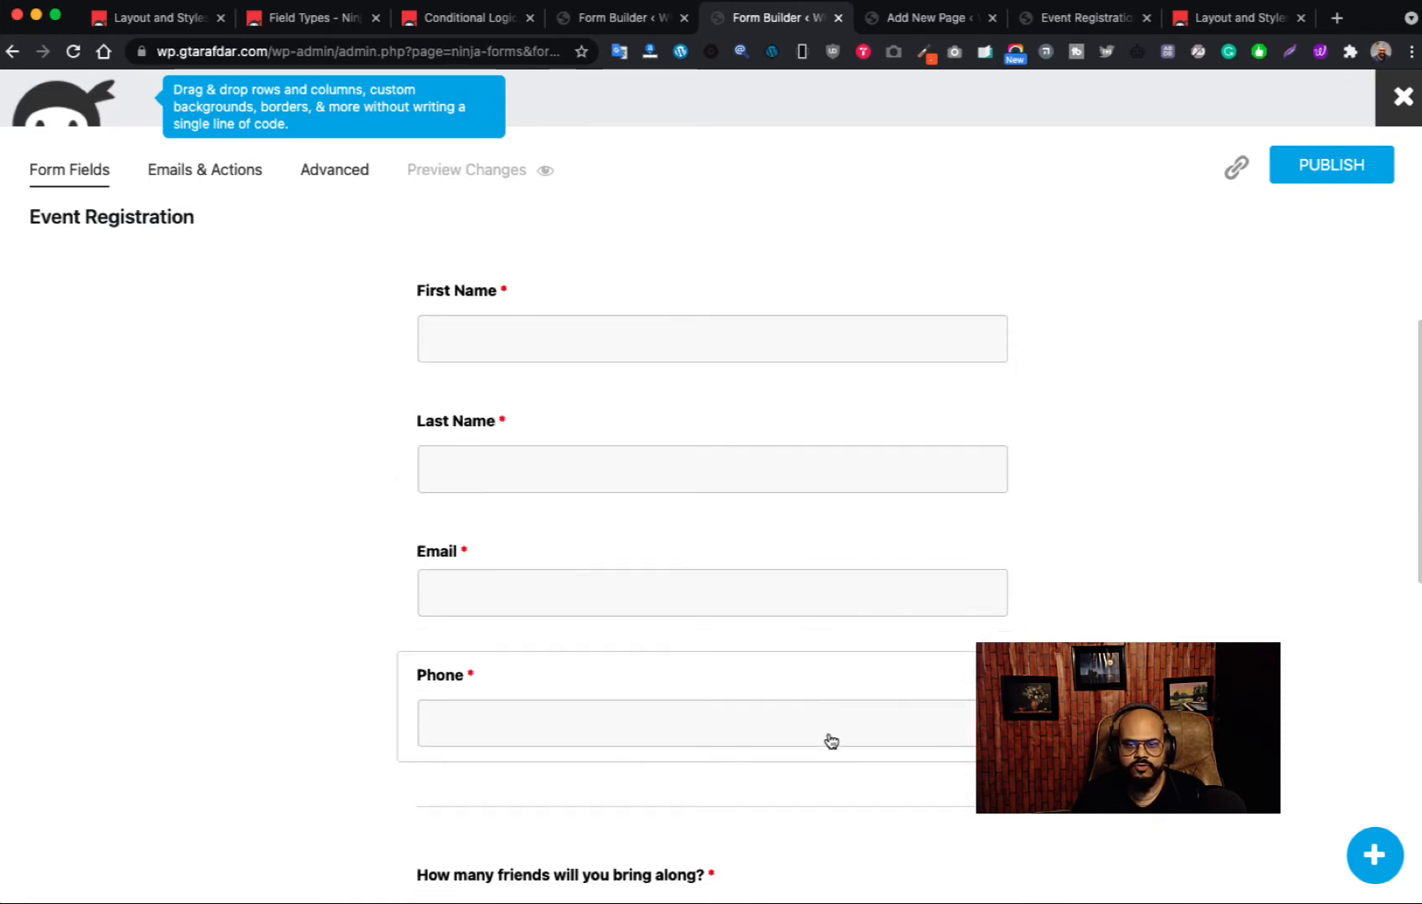
scroll(555, 594, "down", 1)
scroll(762, 657, "down", 2)
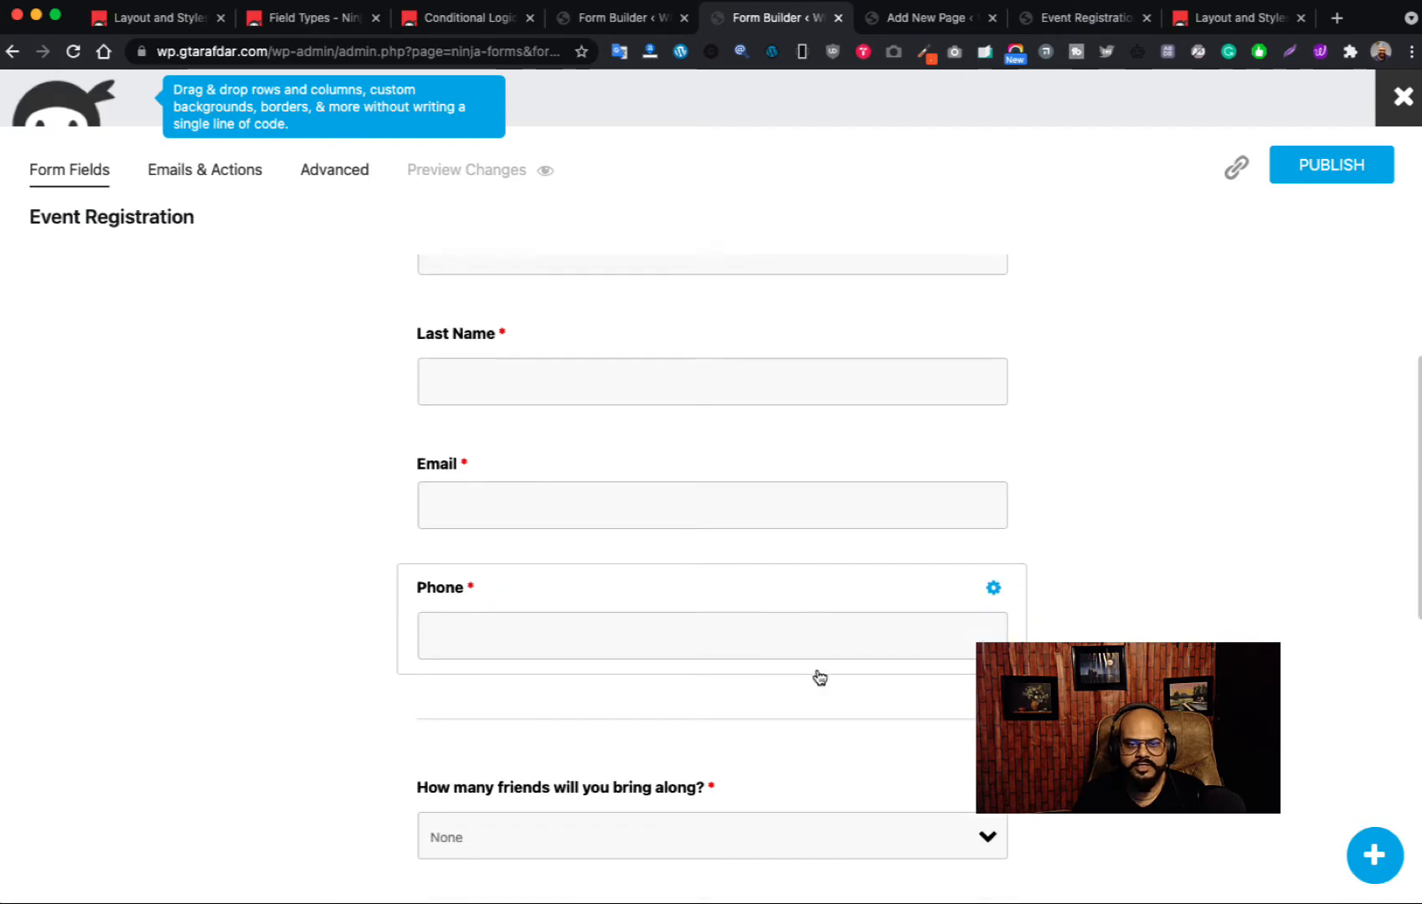
- Check the published Event Registration page for the fields it uses and return to the new form in the builder
left_click(1076, 25)
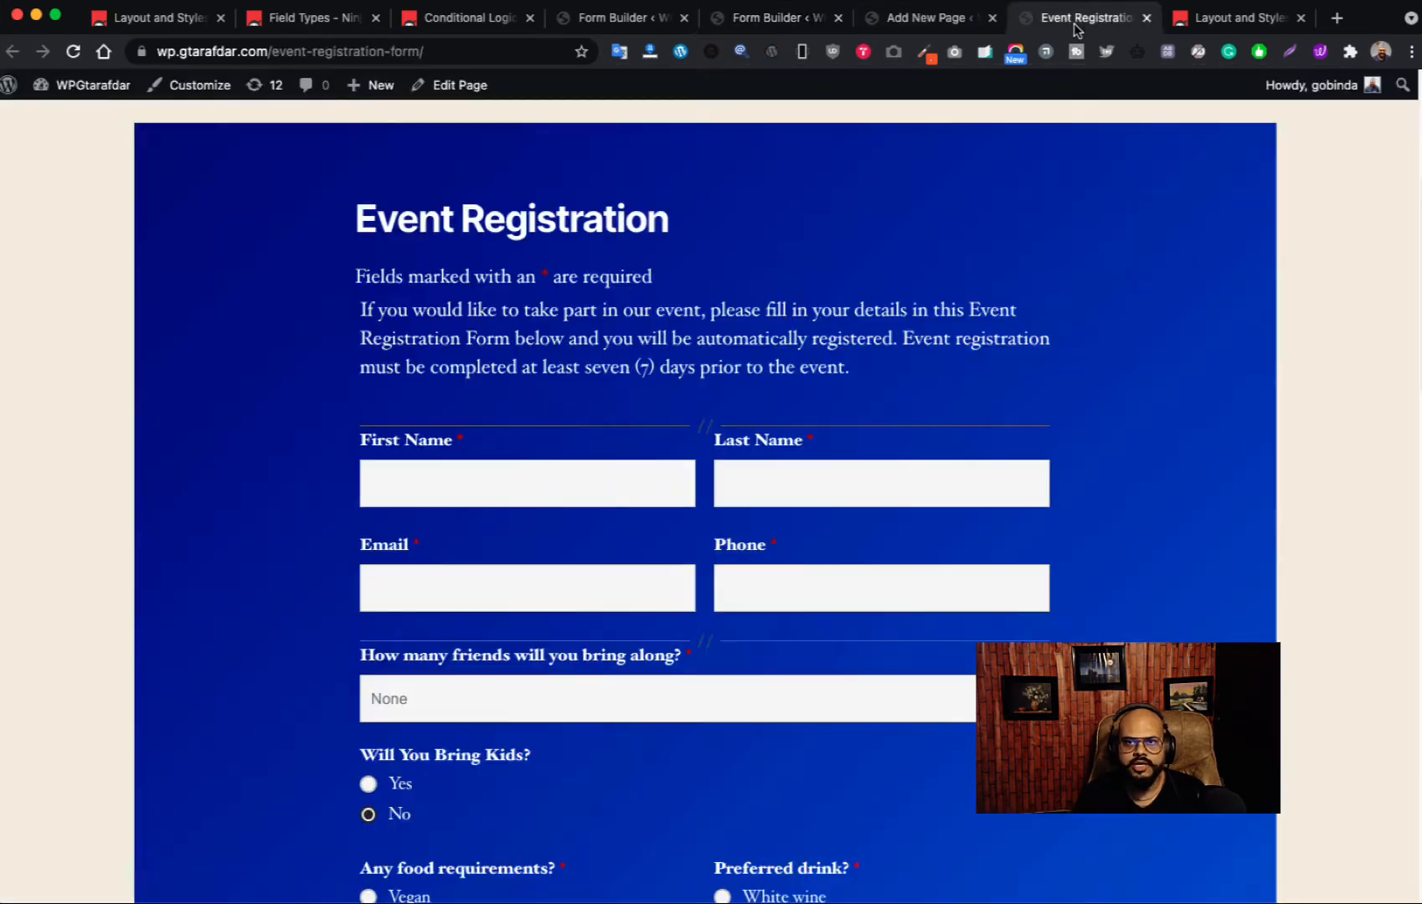
scroll(586, 710, "down", 1)
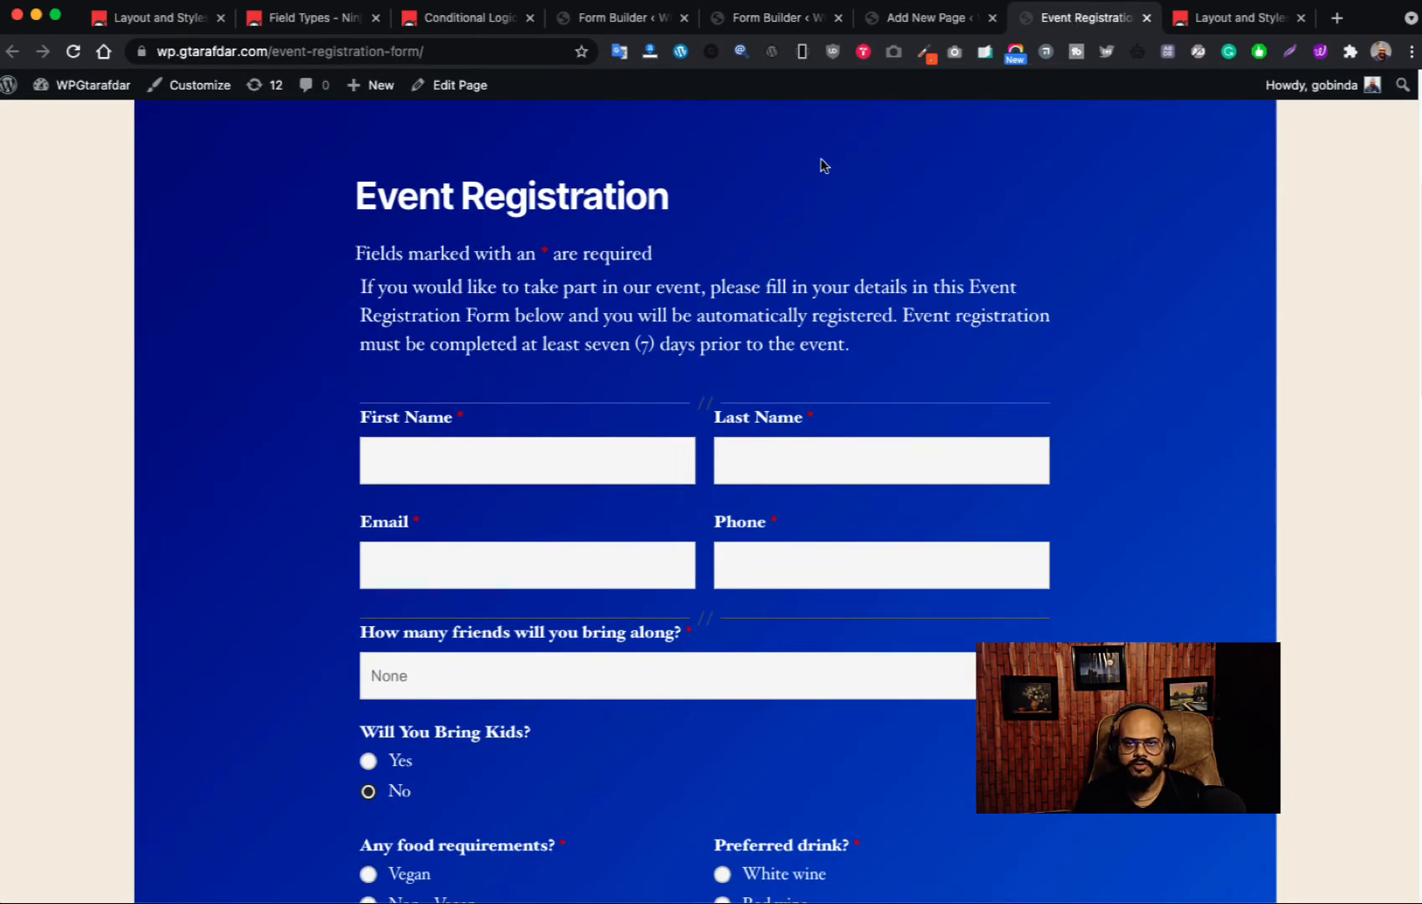
left_click(914, 22)
left_click(783, 19)
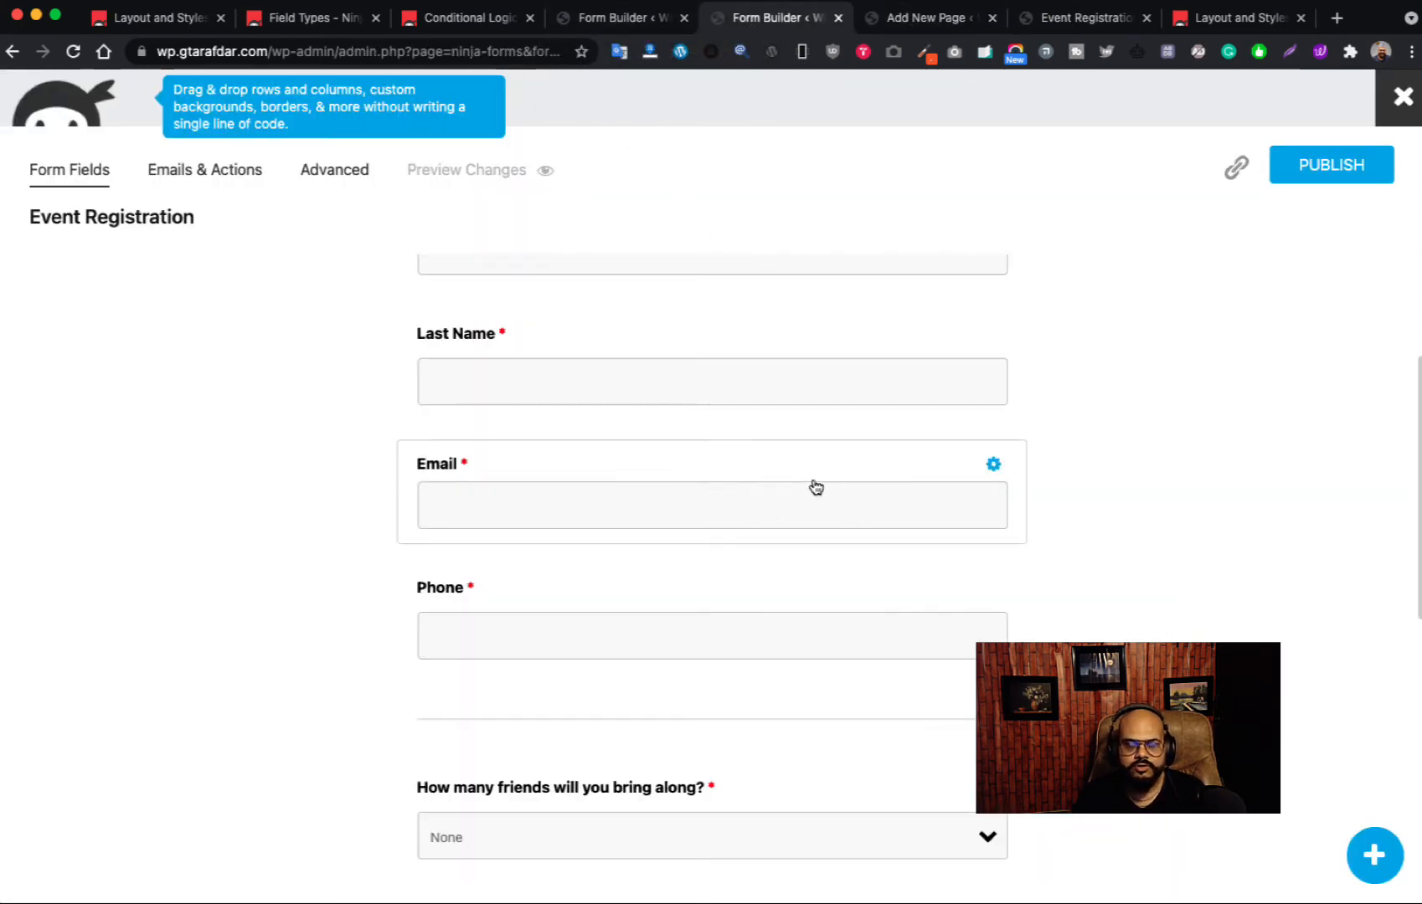
- Examine the available field types and the settings of the "How many friends will you bring along?" field
scroll(838, 587, "down", 2)
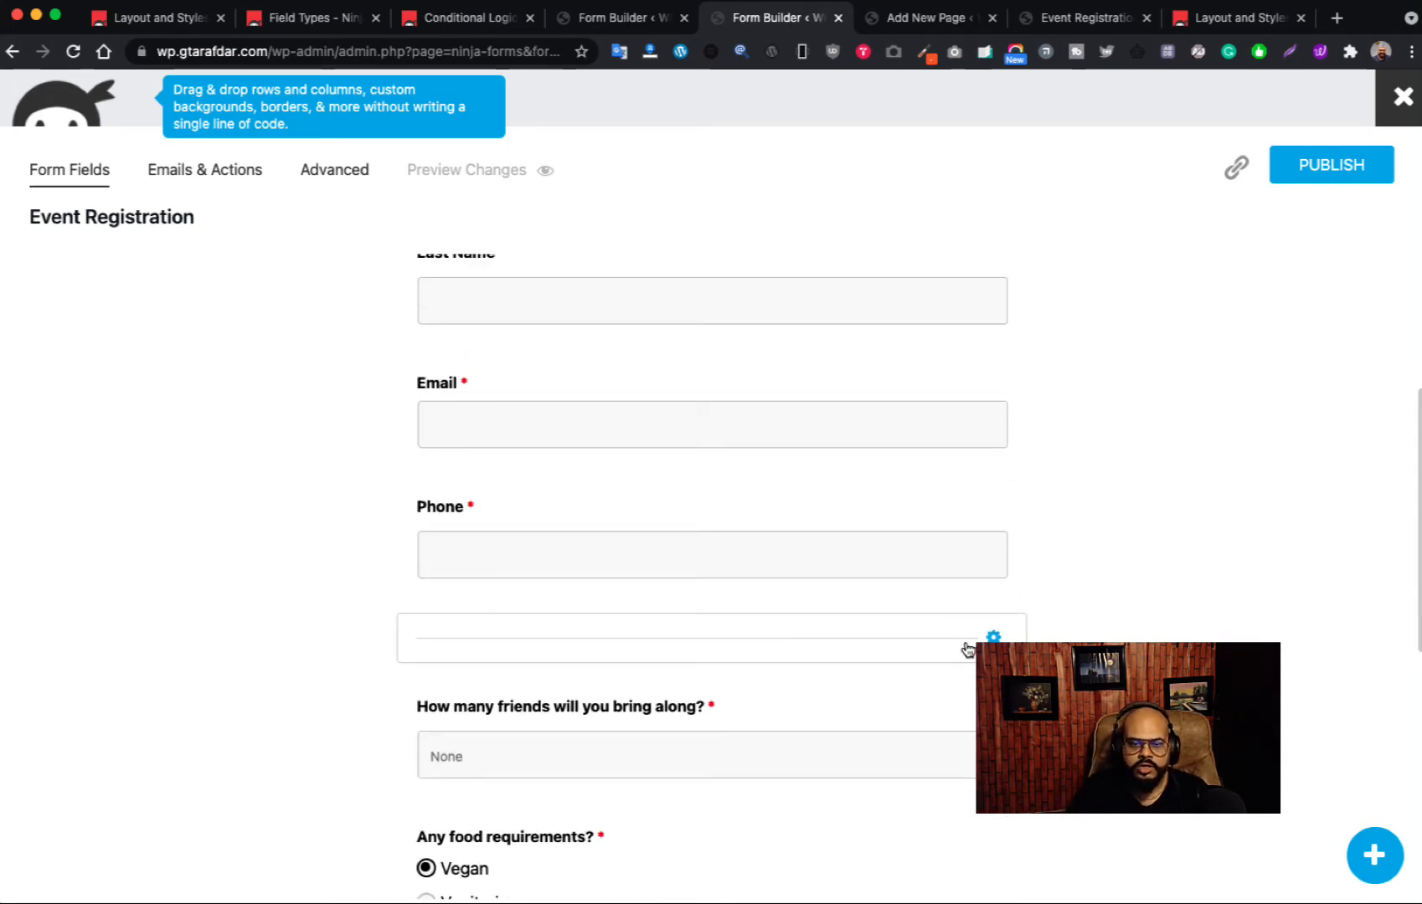
scroll(967, 649, "down", 2)
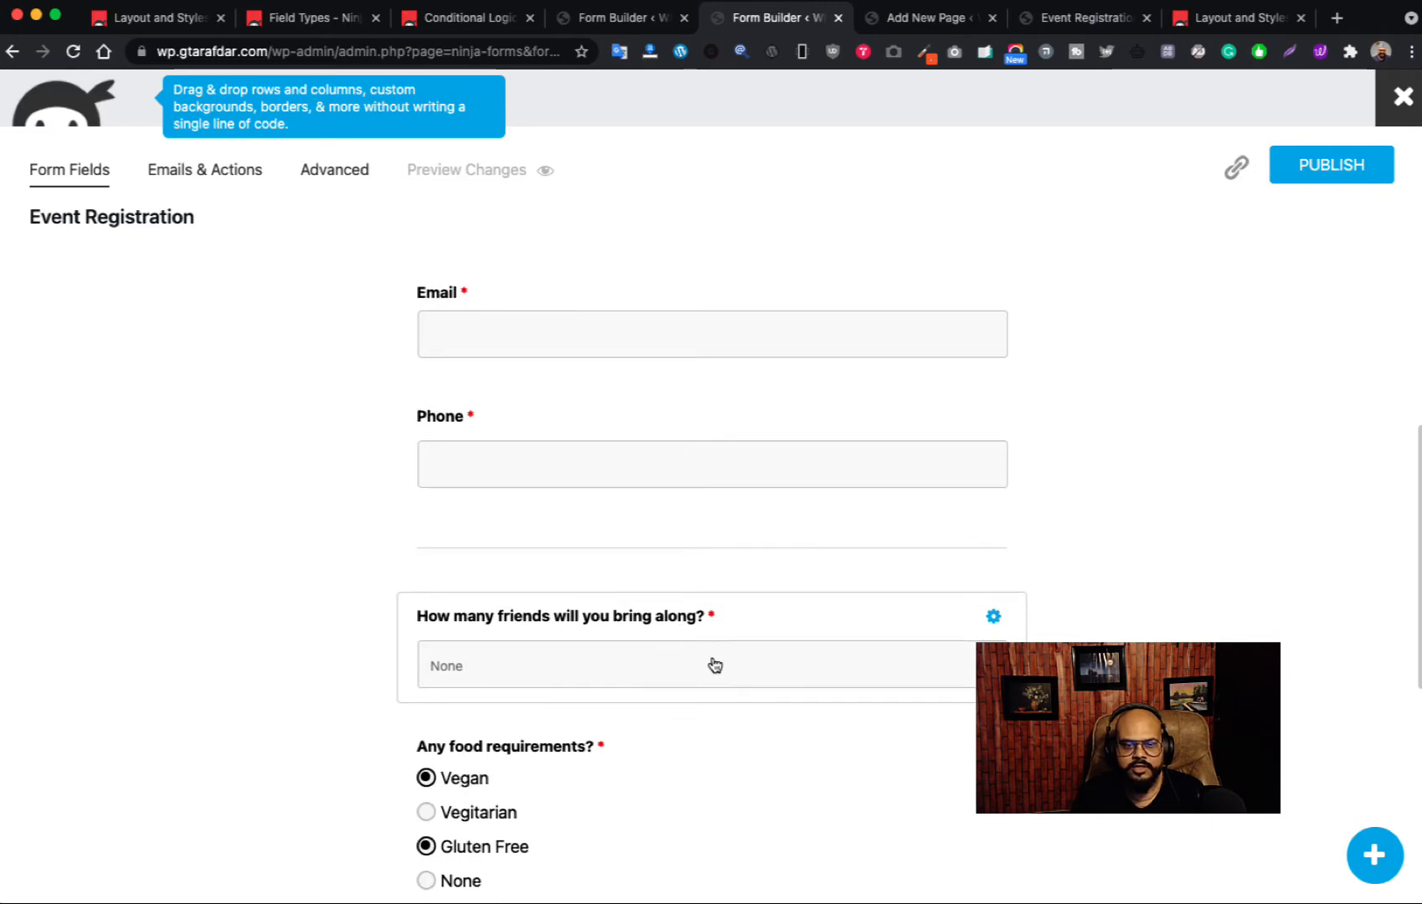
scroll(606, 647, "down", 2)
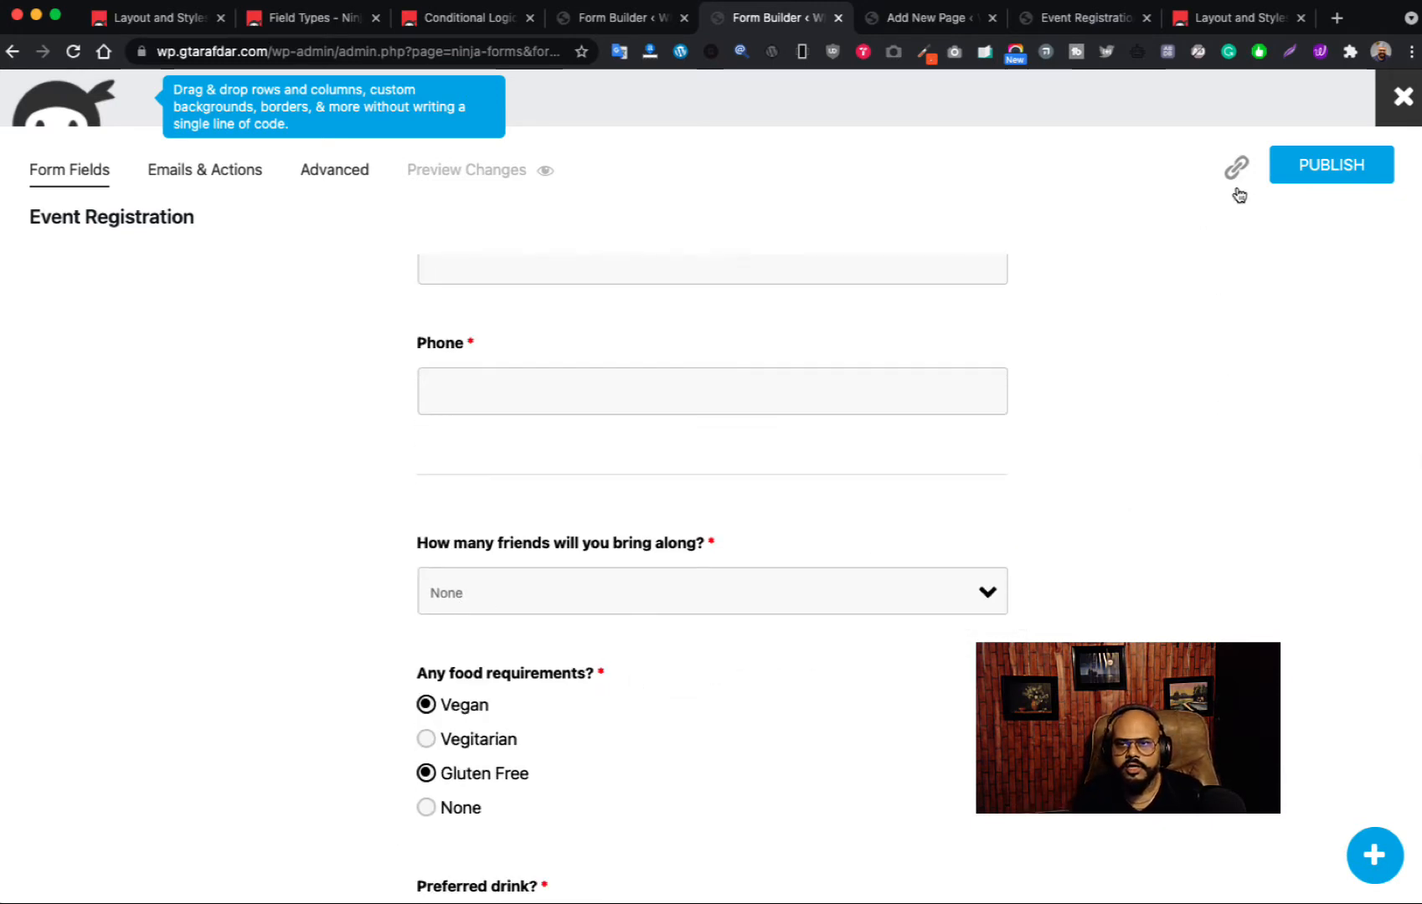
left_click(1373, 855)
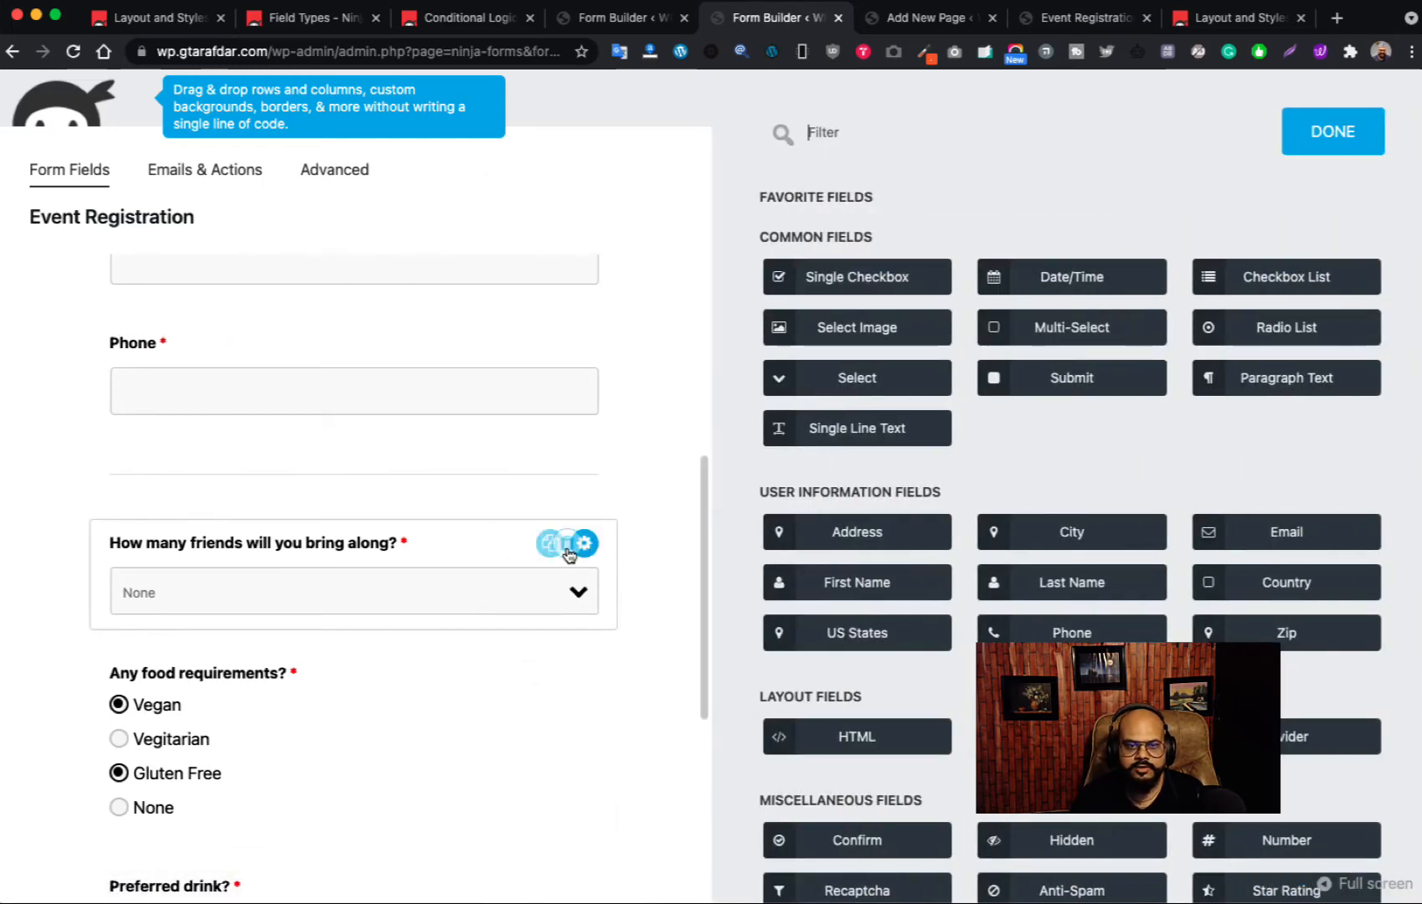
left_click(519, 553)
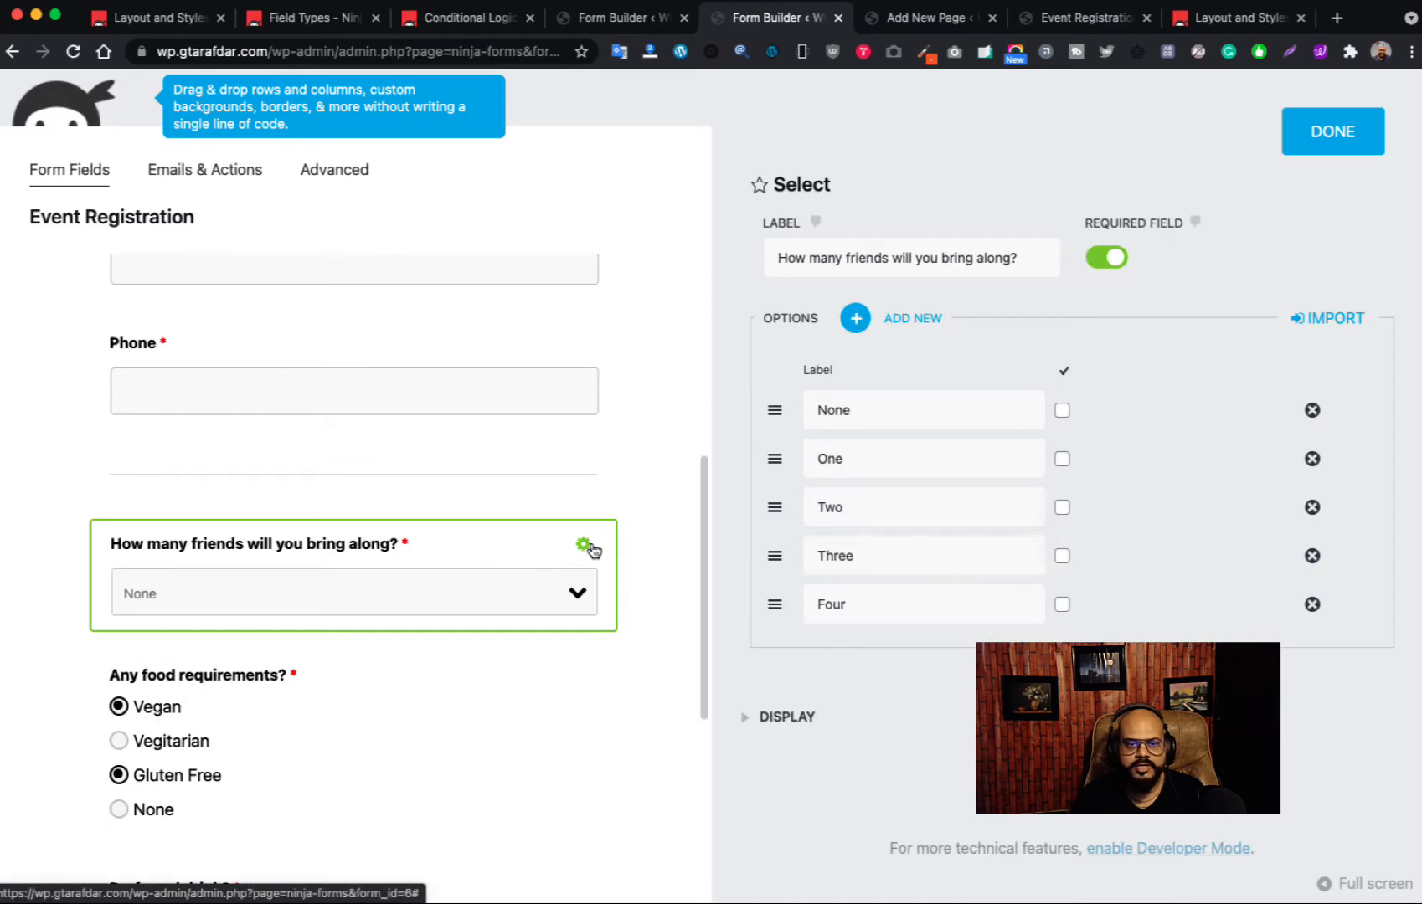
left_click(1332, 131)
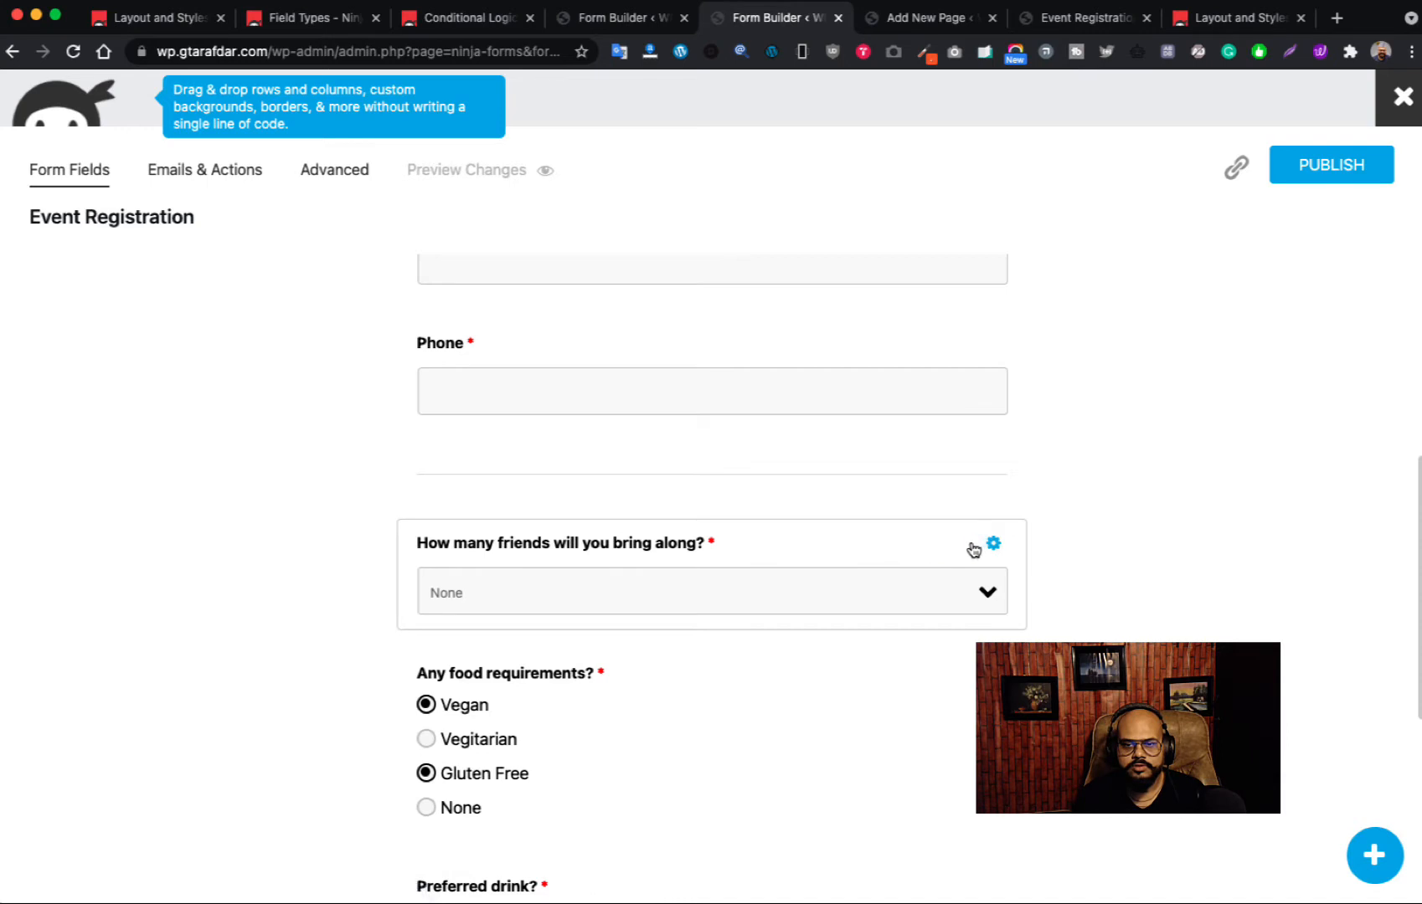
- Duplicate the "How many friends will you bring along?" field and label the copy "Will Bring Kinds with You?"
left_click(925, 552)
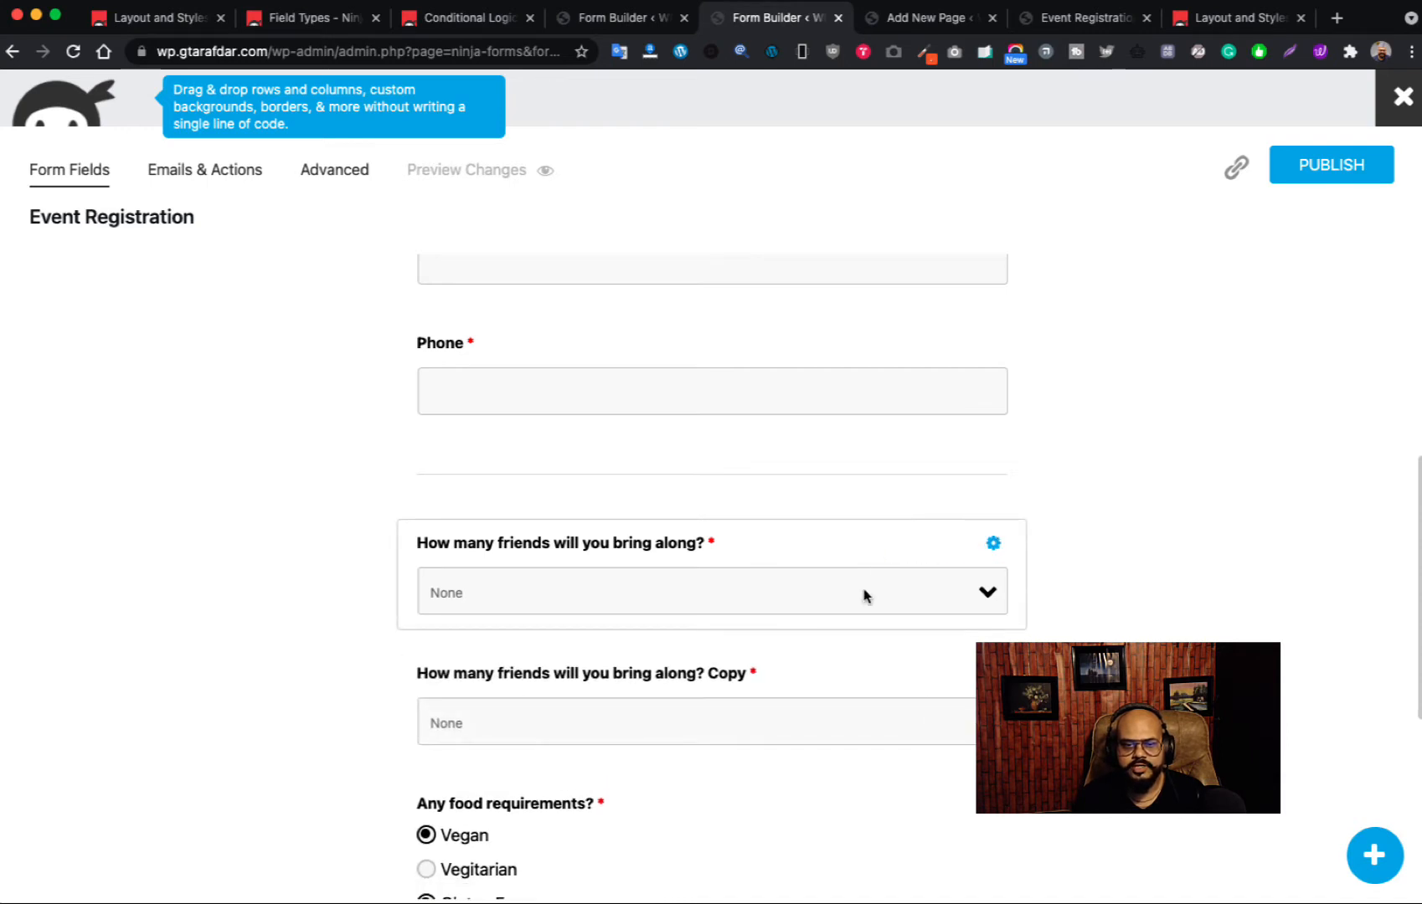
left_click(994, 674)
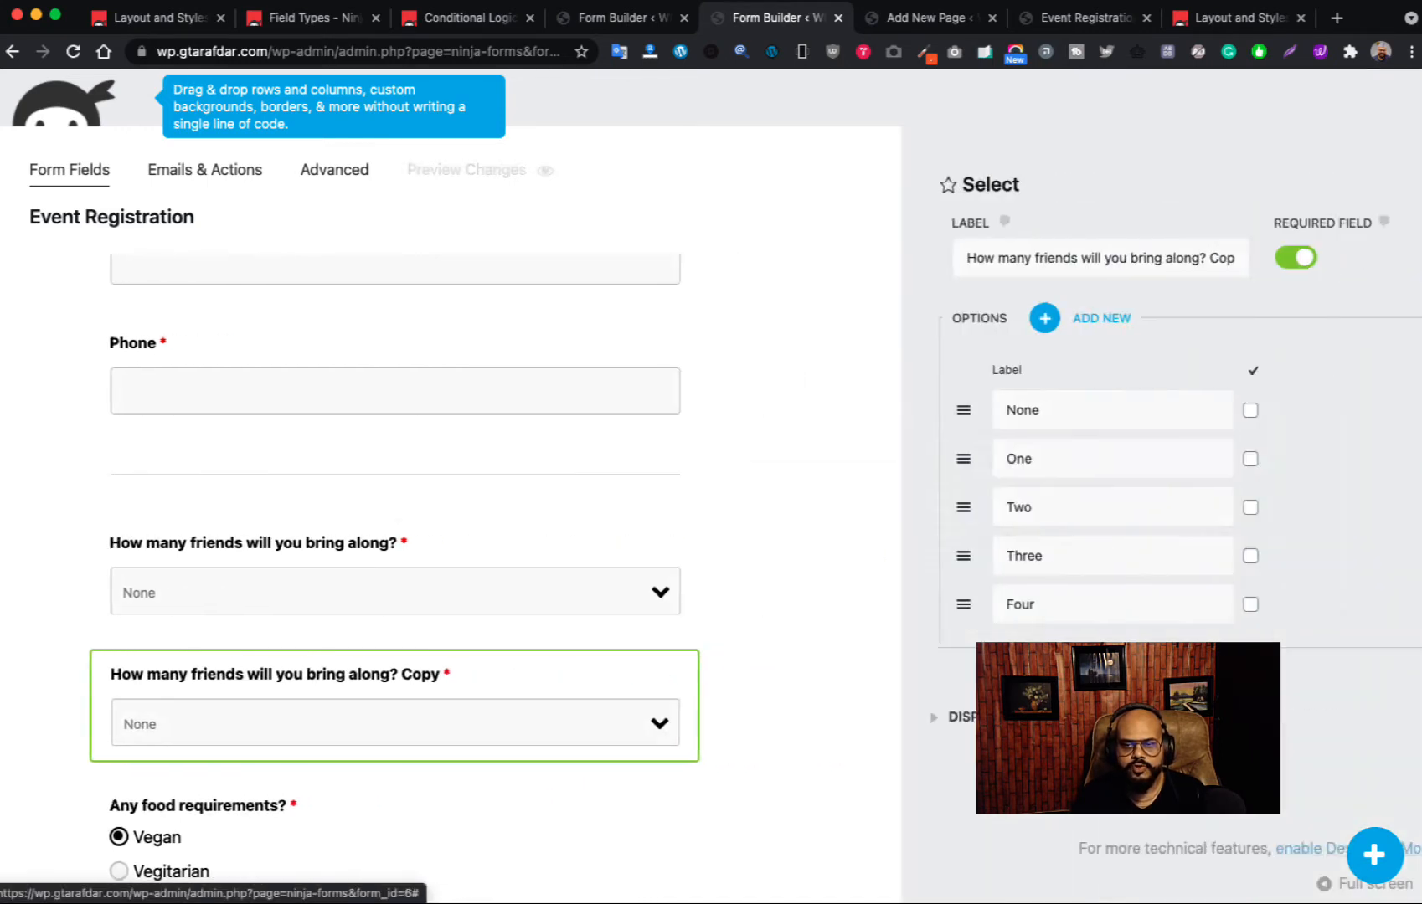
triple_click(903, 255)
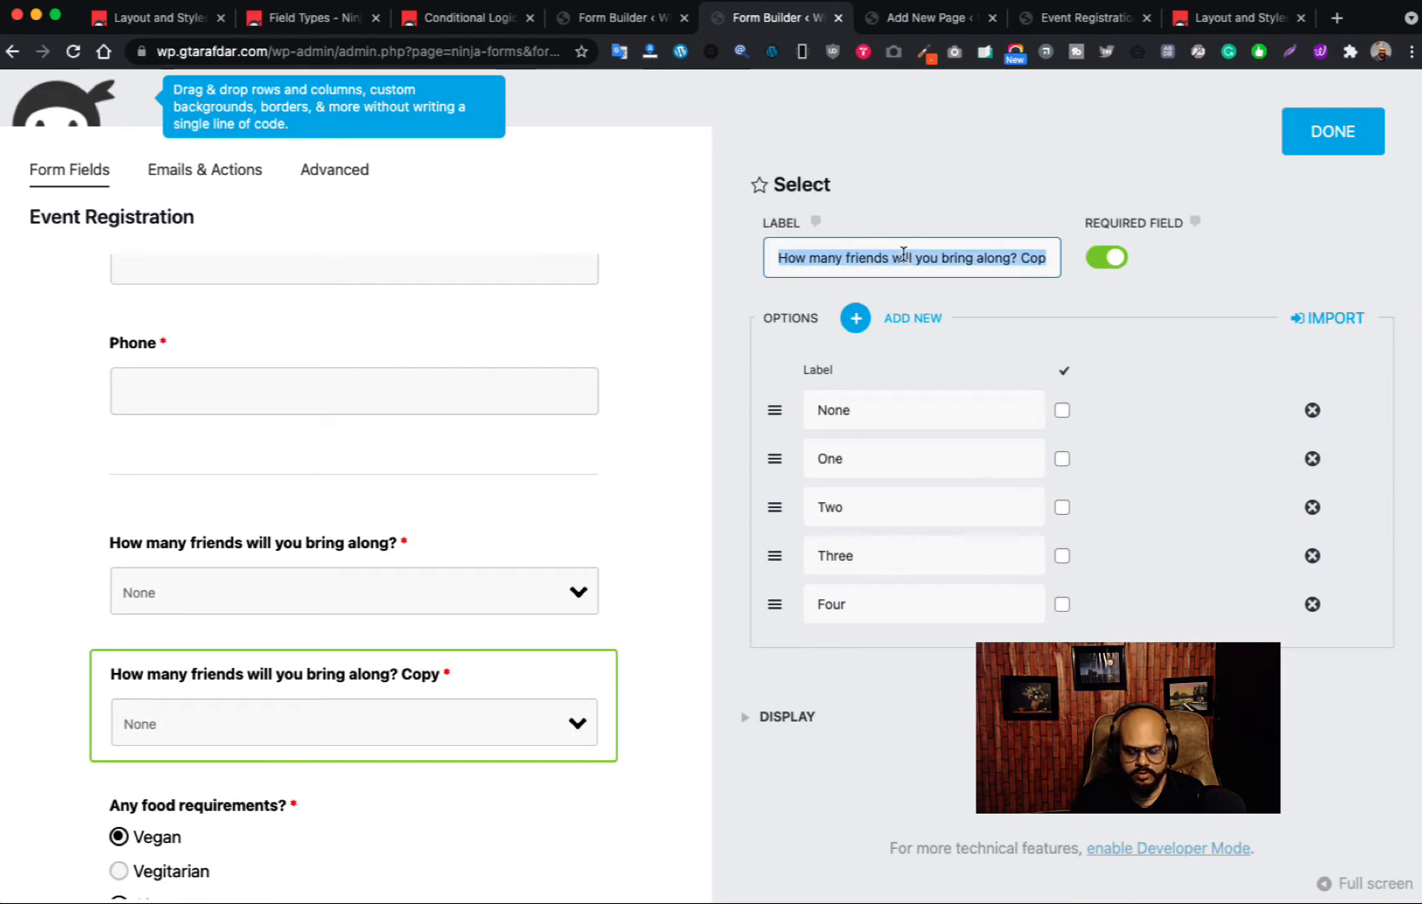
type("How")
key("BackSpace")
key("BackSpace")
type("Will Bring")
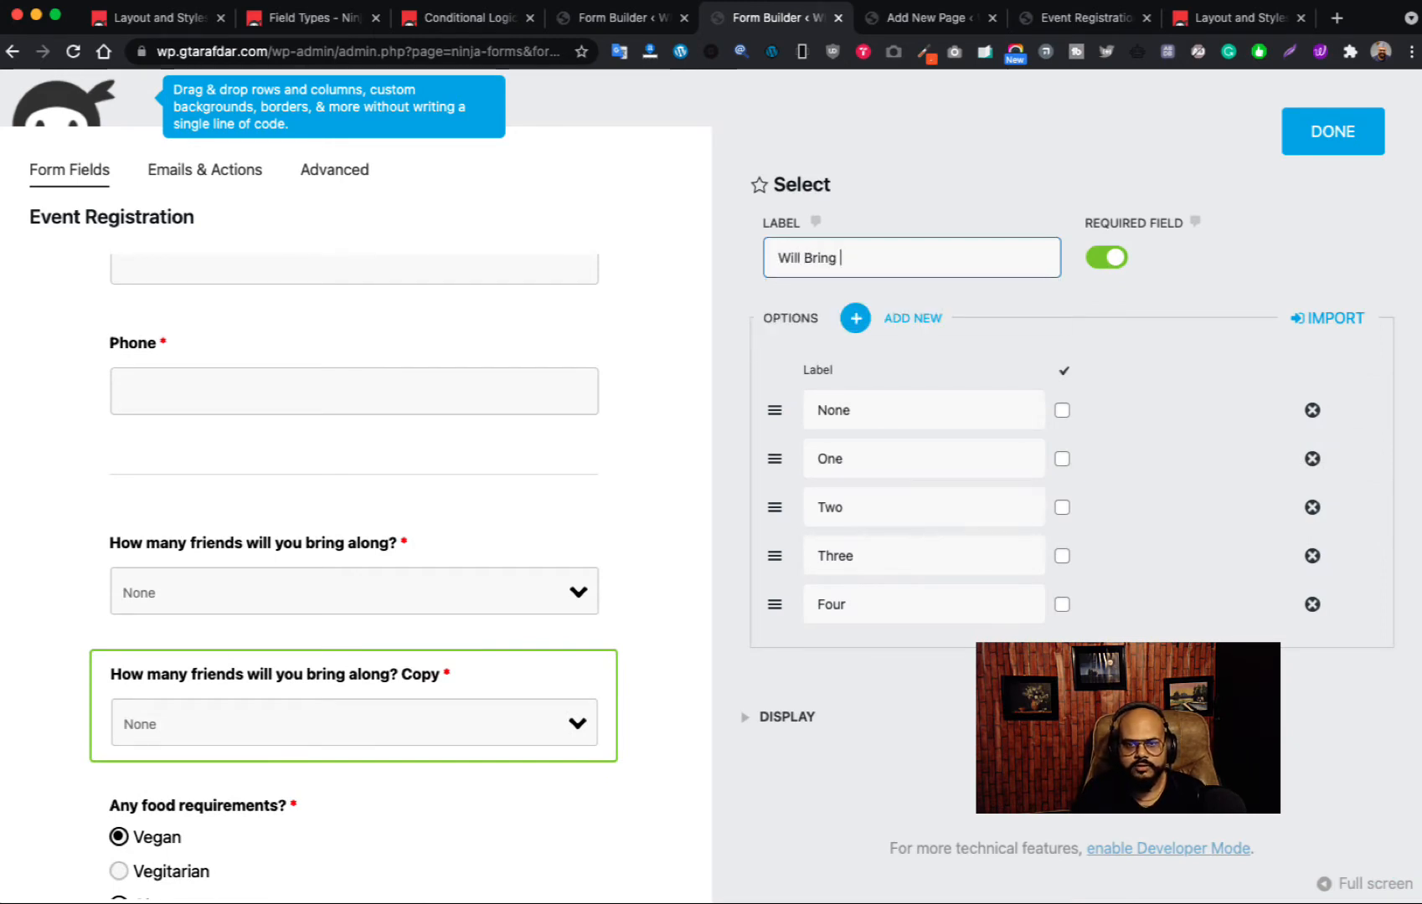
type(" Kinds ")
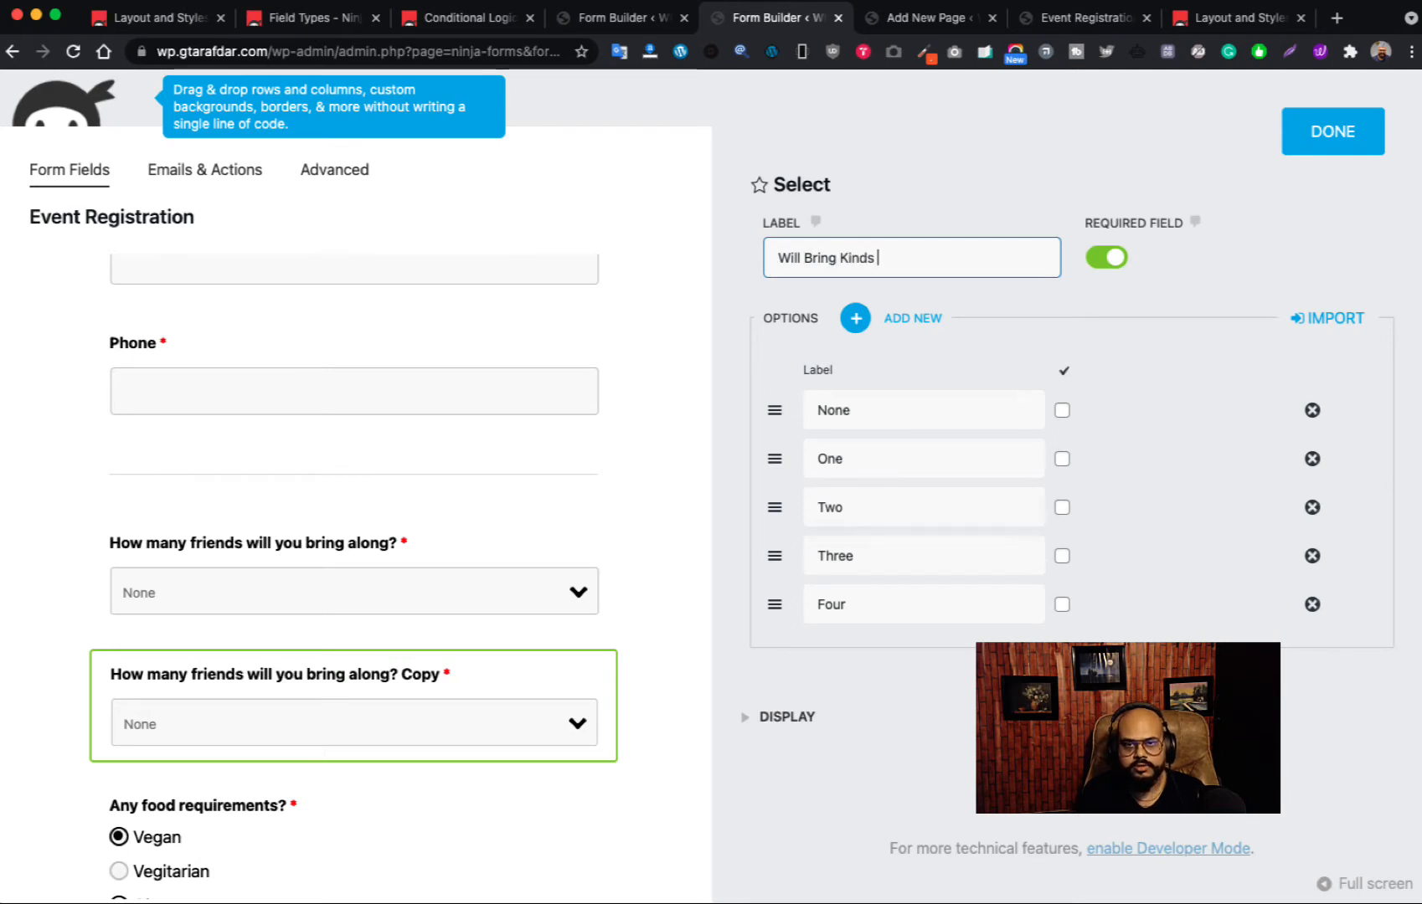
type("with ")
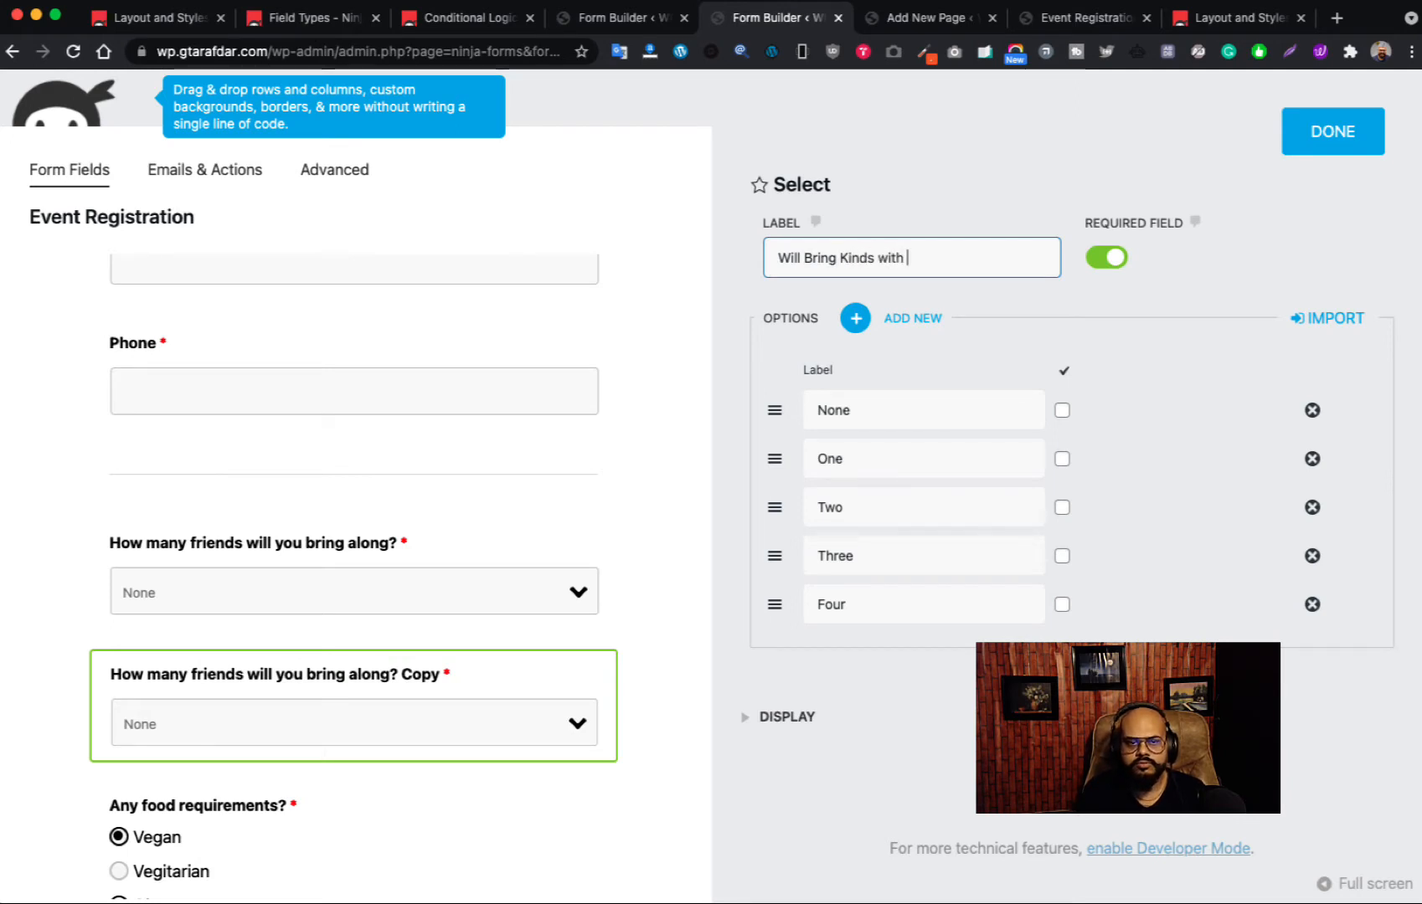
type("Ypu")
key("BackSpace")
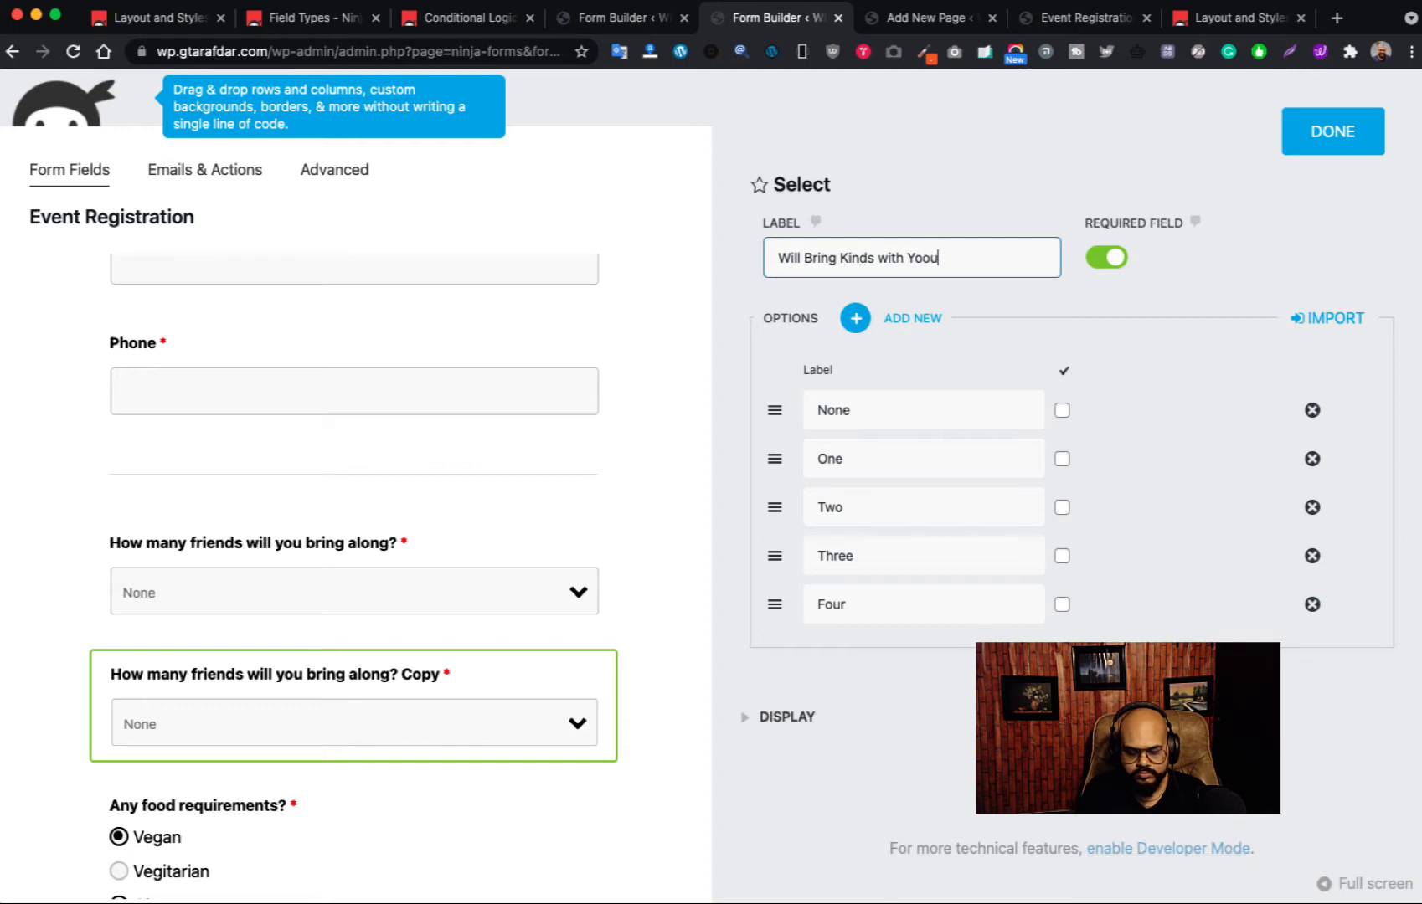
key("BackSpace")
key("BackSpace")
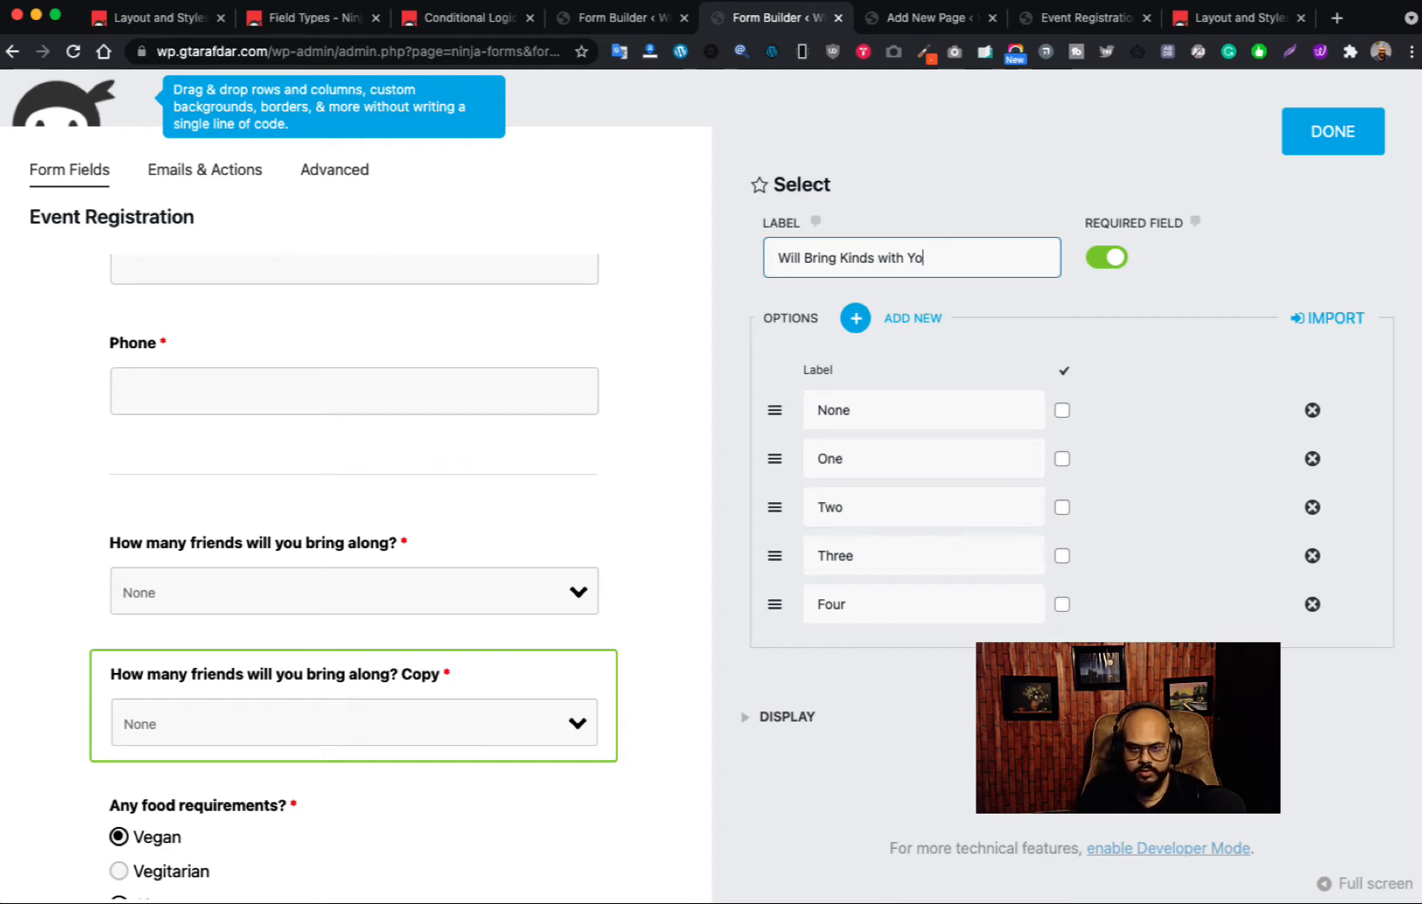
type("u?")
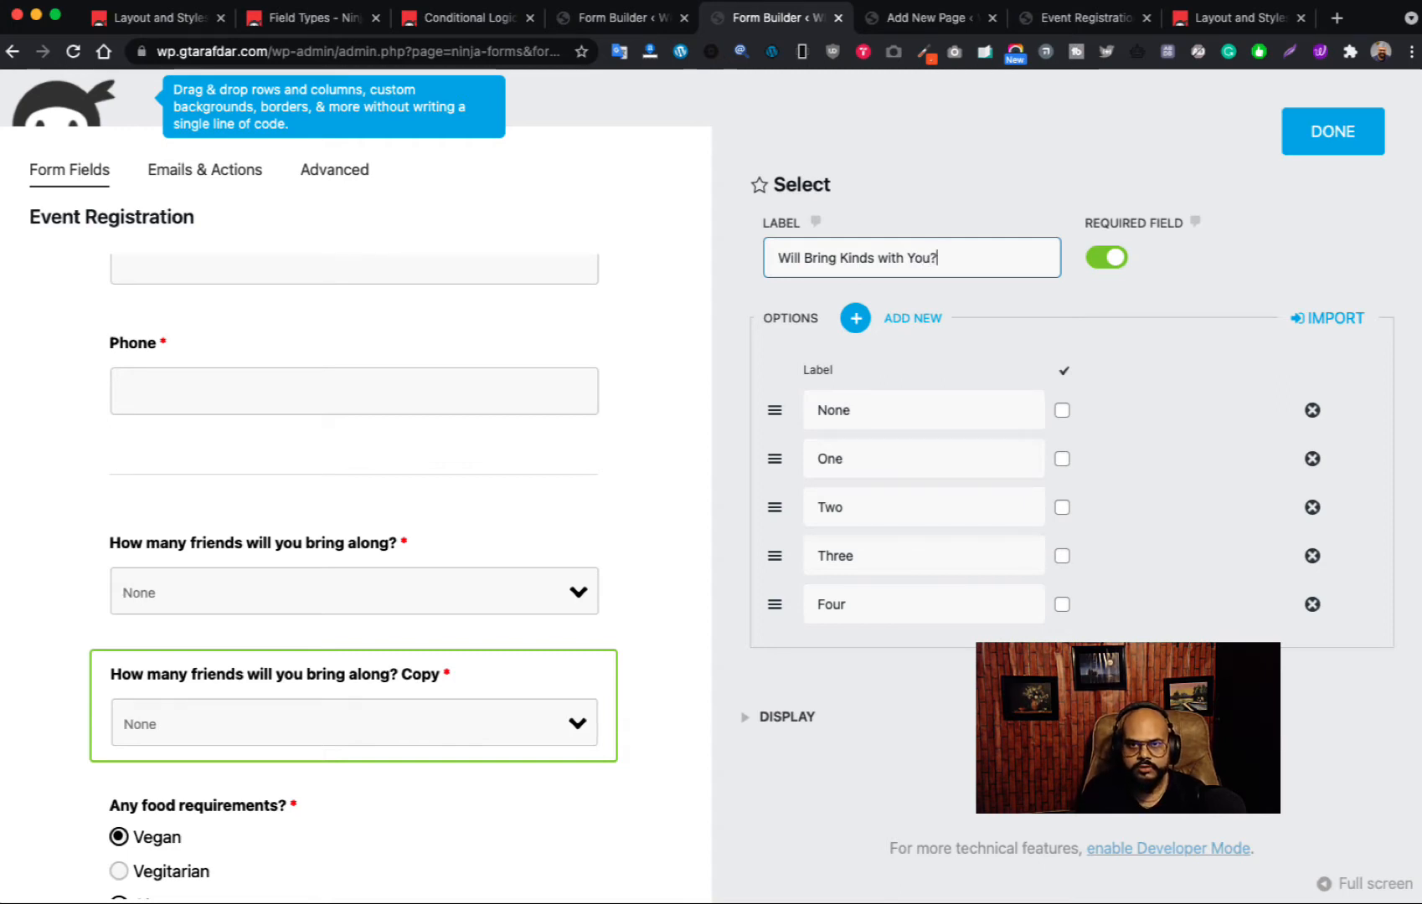
- Reduce the options of the "Will Bring Kinds with You?" field to Yes and No, with No selected by default
double_click(889, 412)
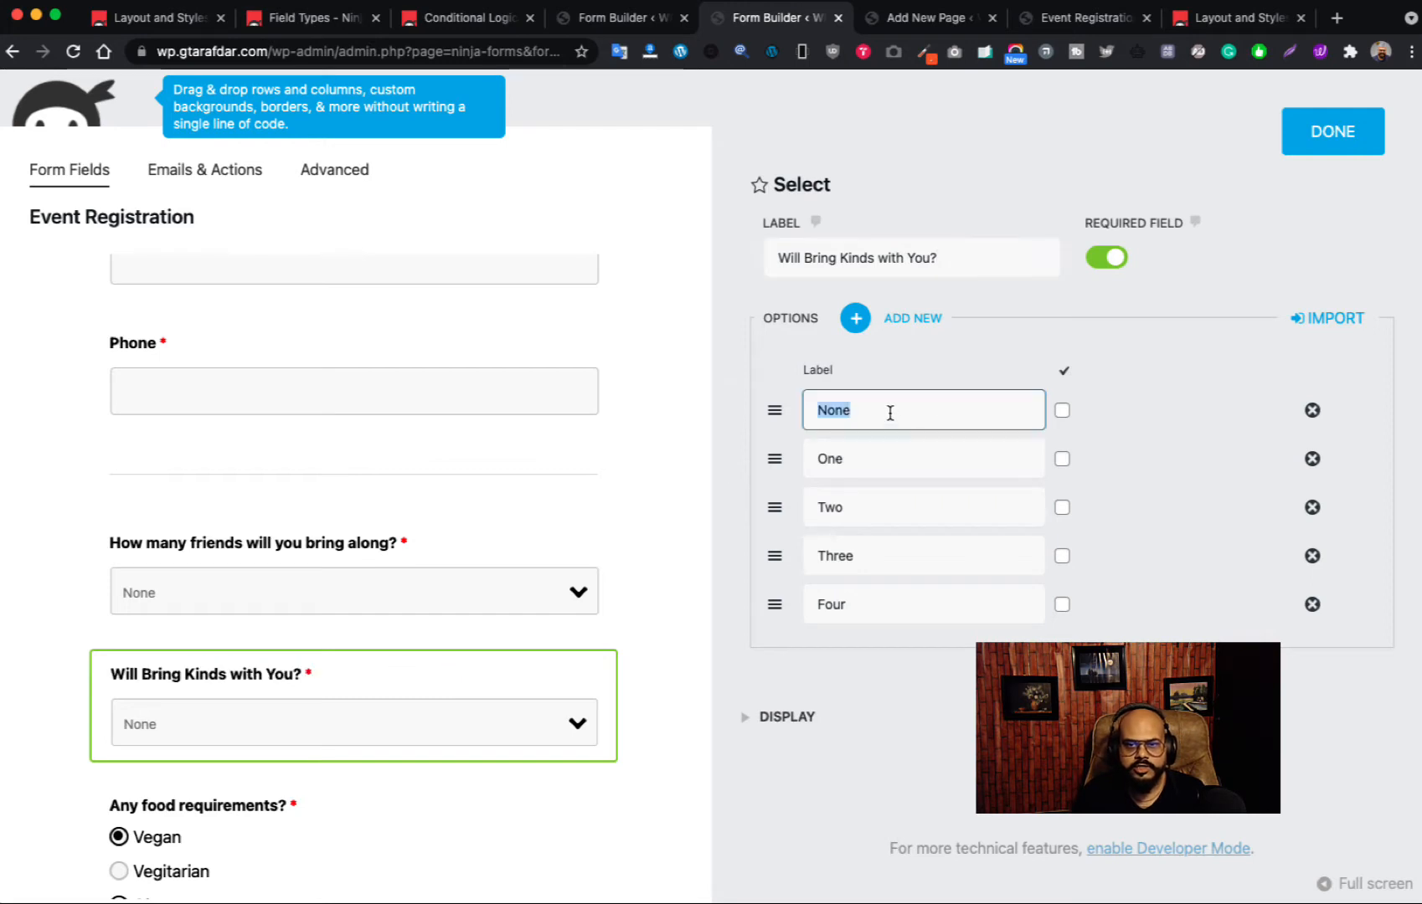
type("Yes")
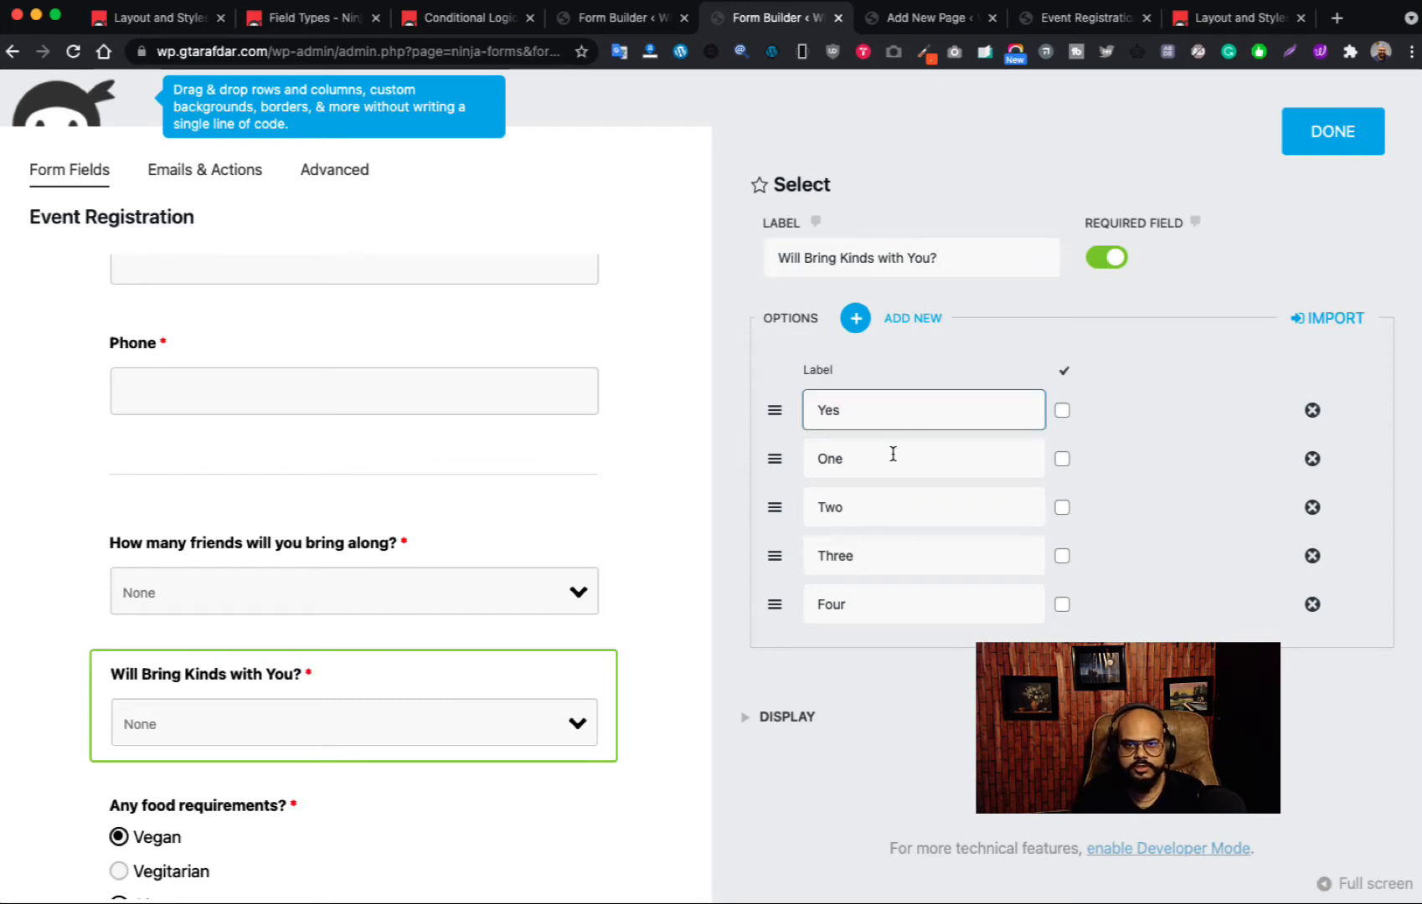
double_click(893, 454)
type("No")
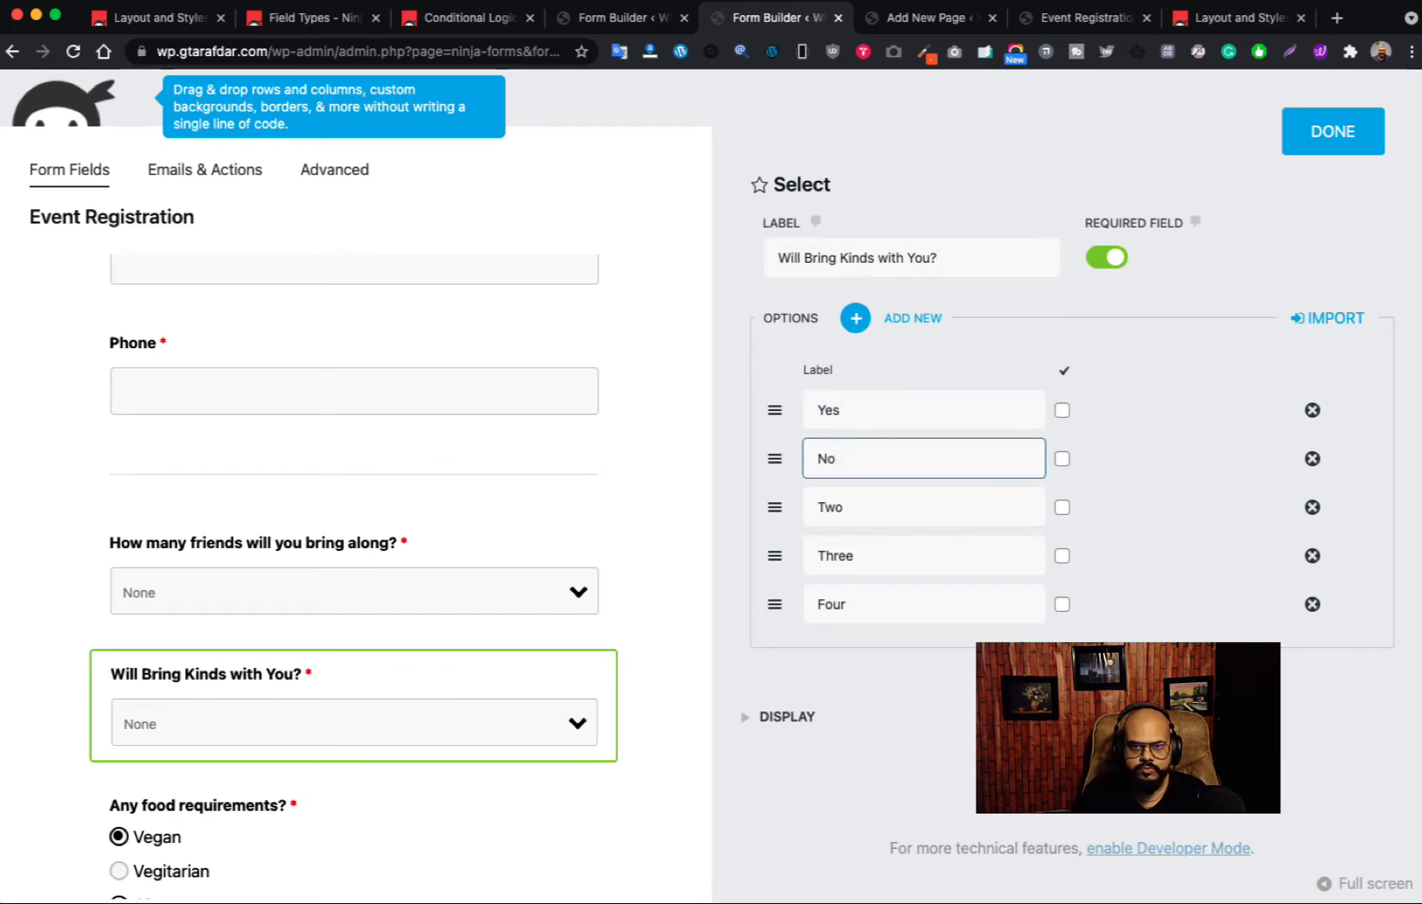
left_click(1312, 507)
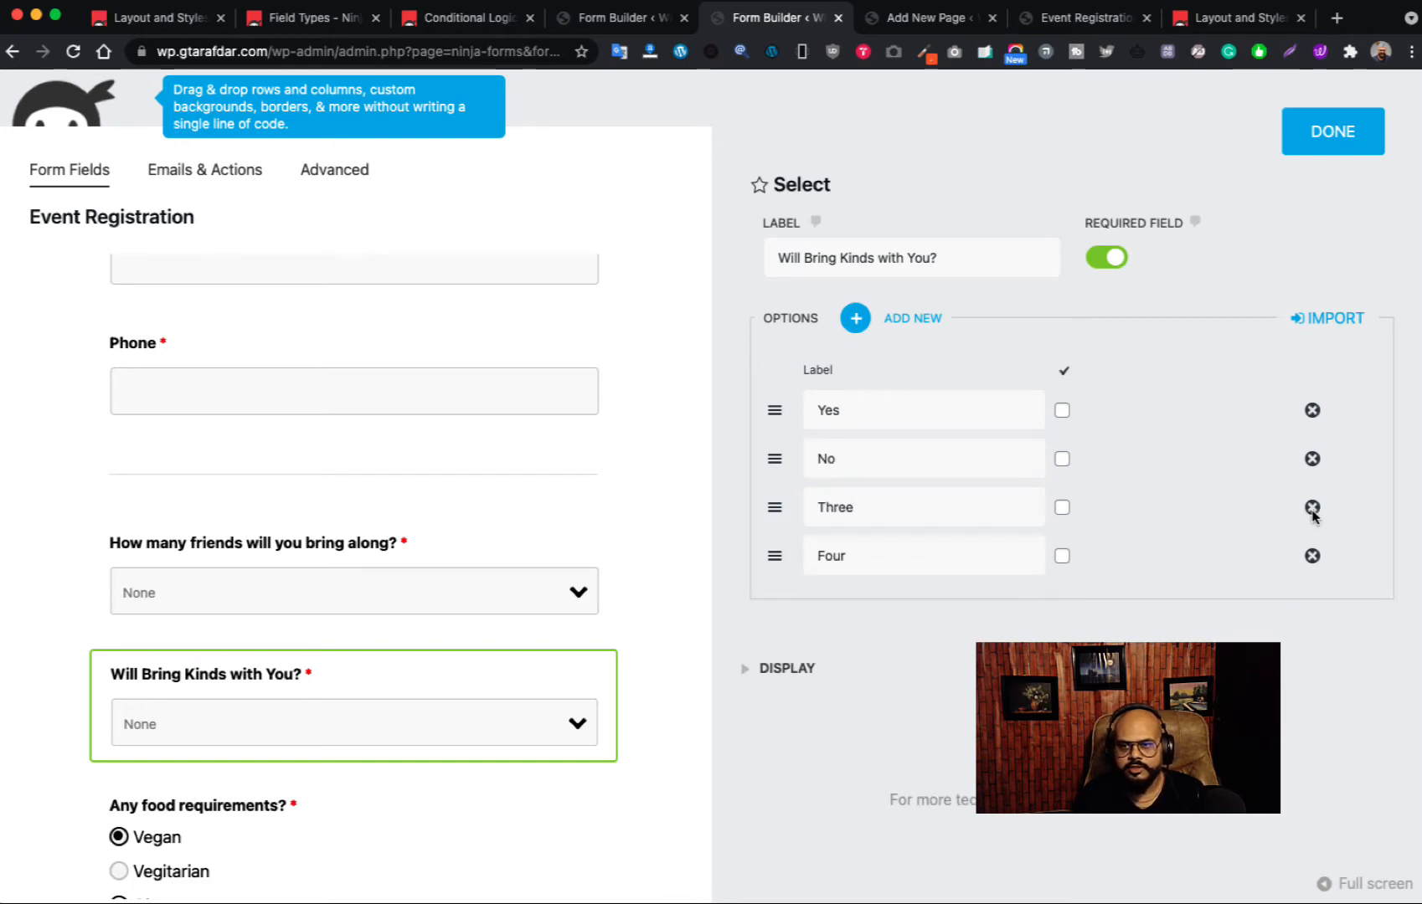
left_click(1312, 509)
left_click(1312, 508)
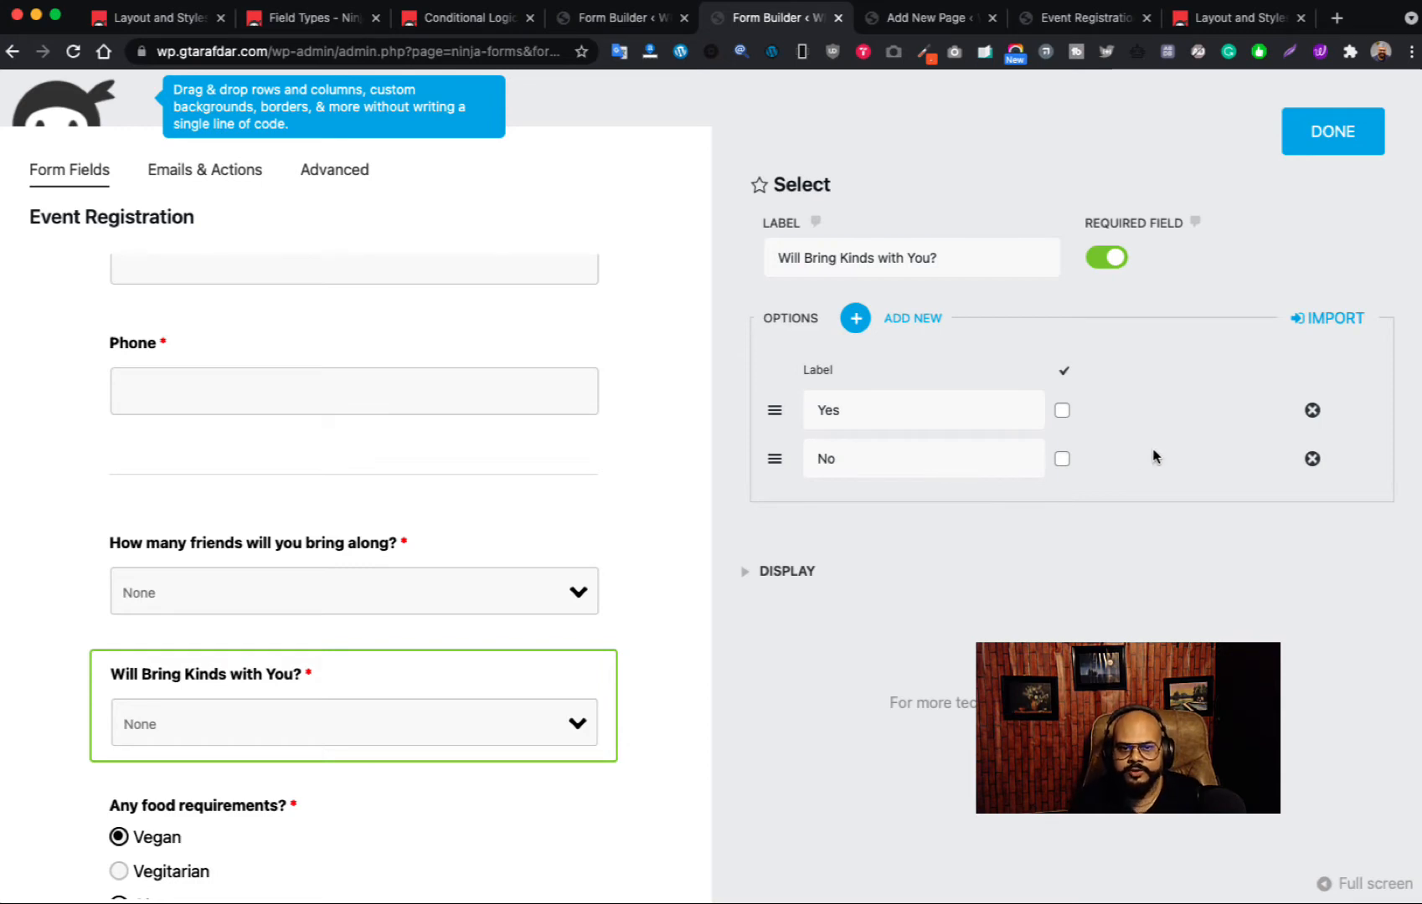
left_click(1063, 466)
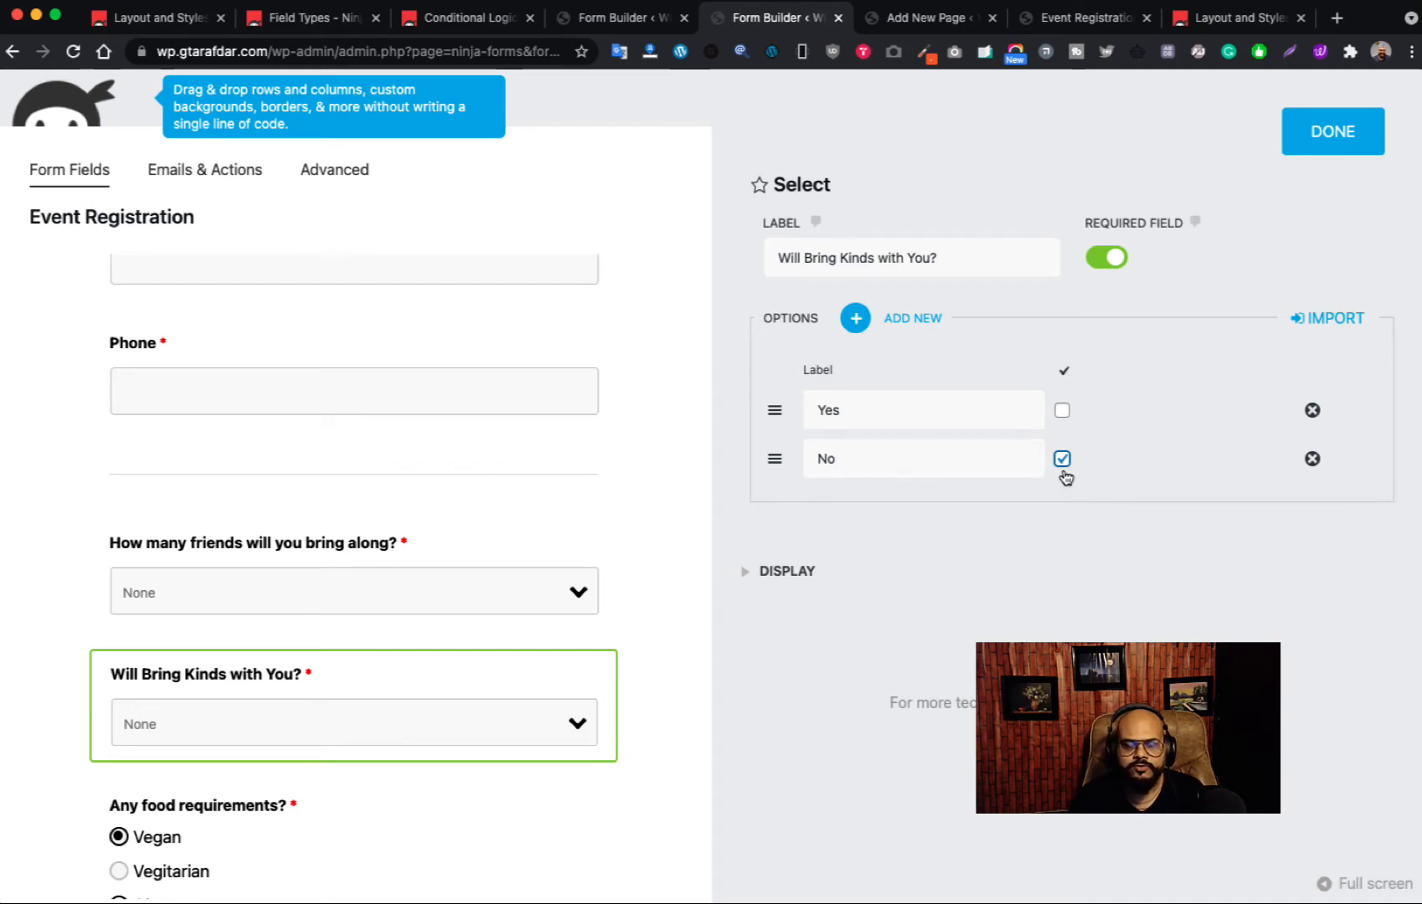
left_click(1324, 136)
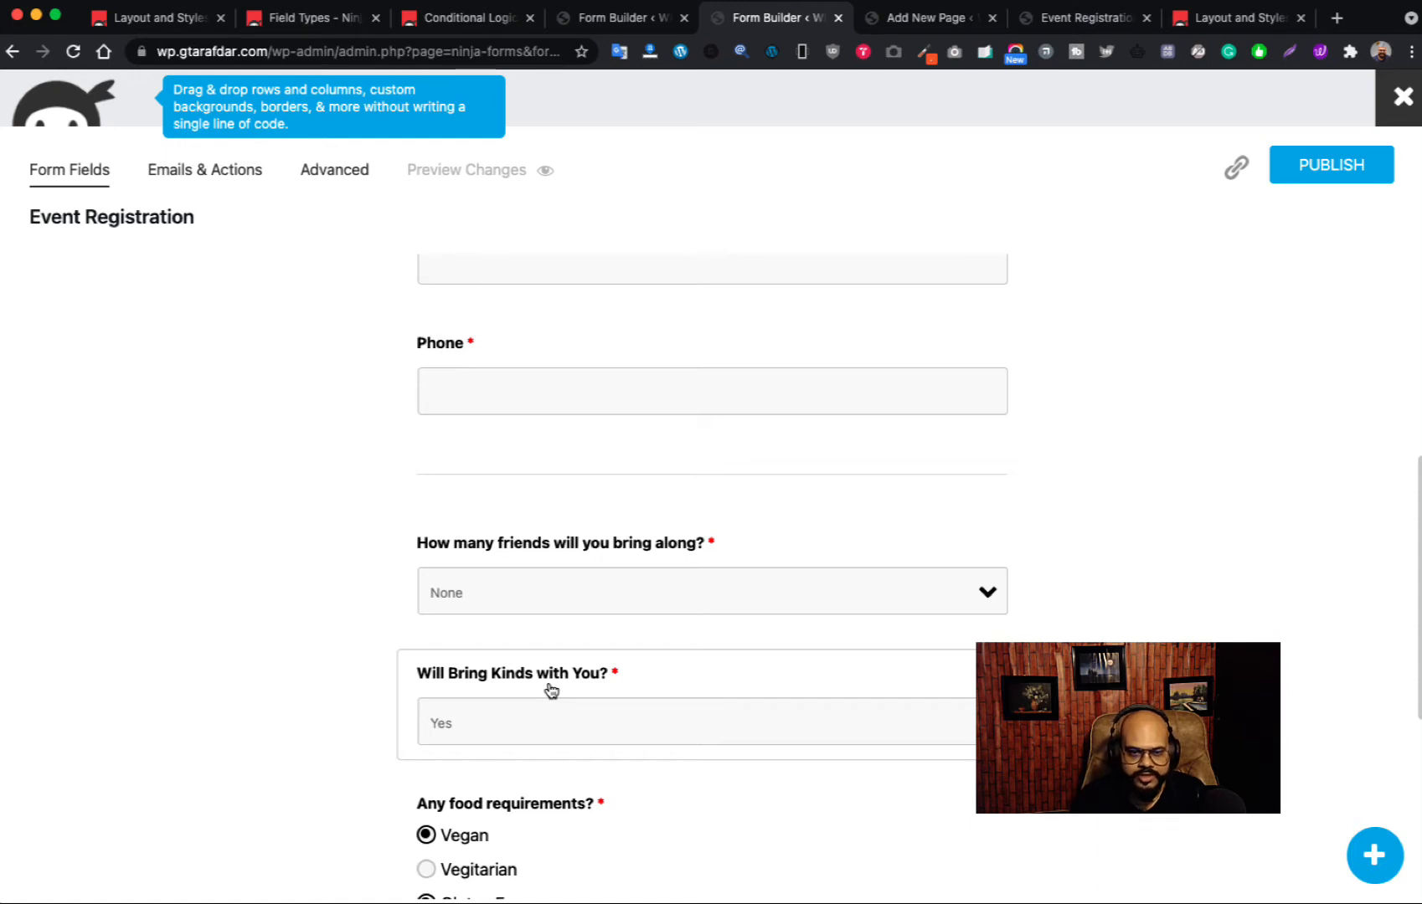
- Add a Checkbox List field directly below the "Will Bring Kinds with You?" field
left_click(1374, 854)
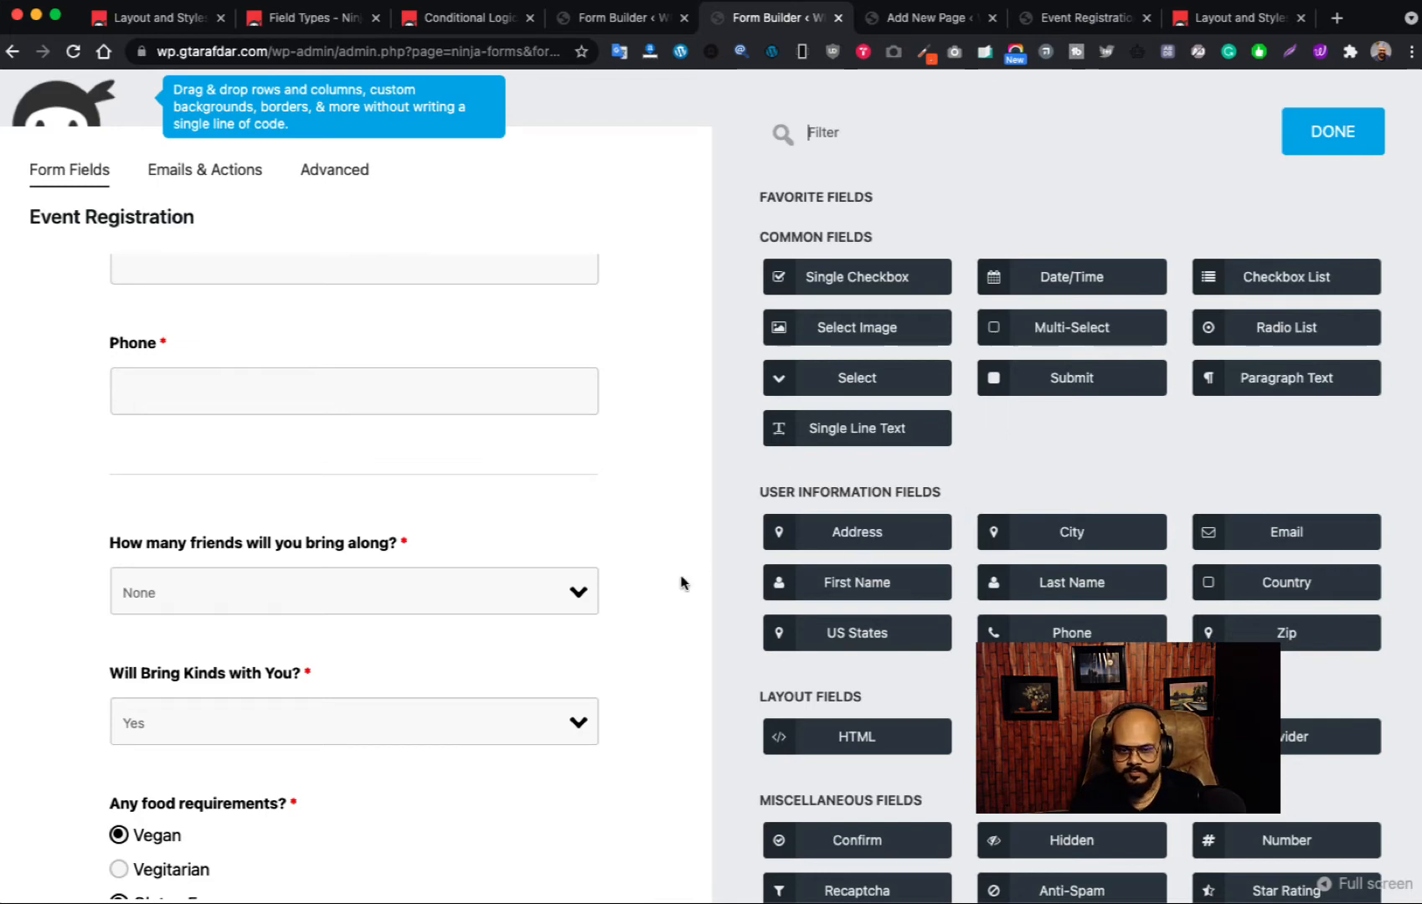
mouse_move(572, 718)
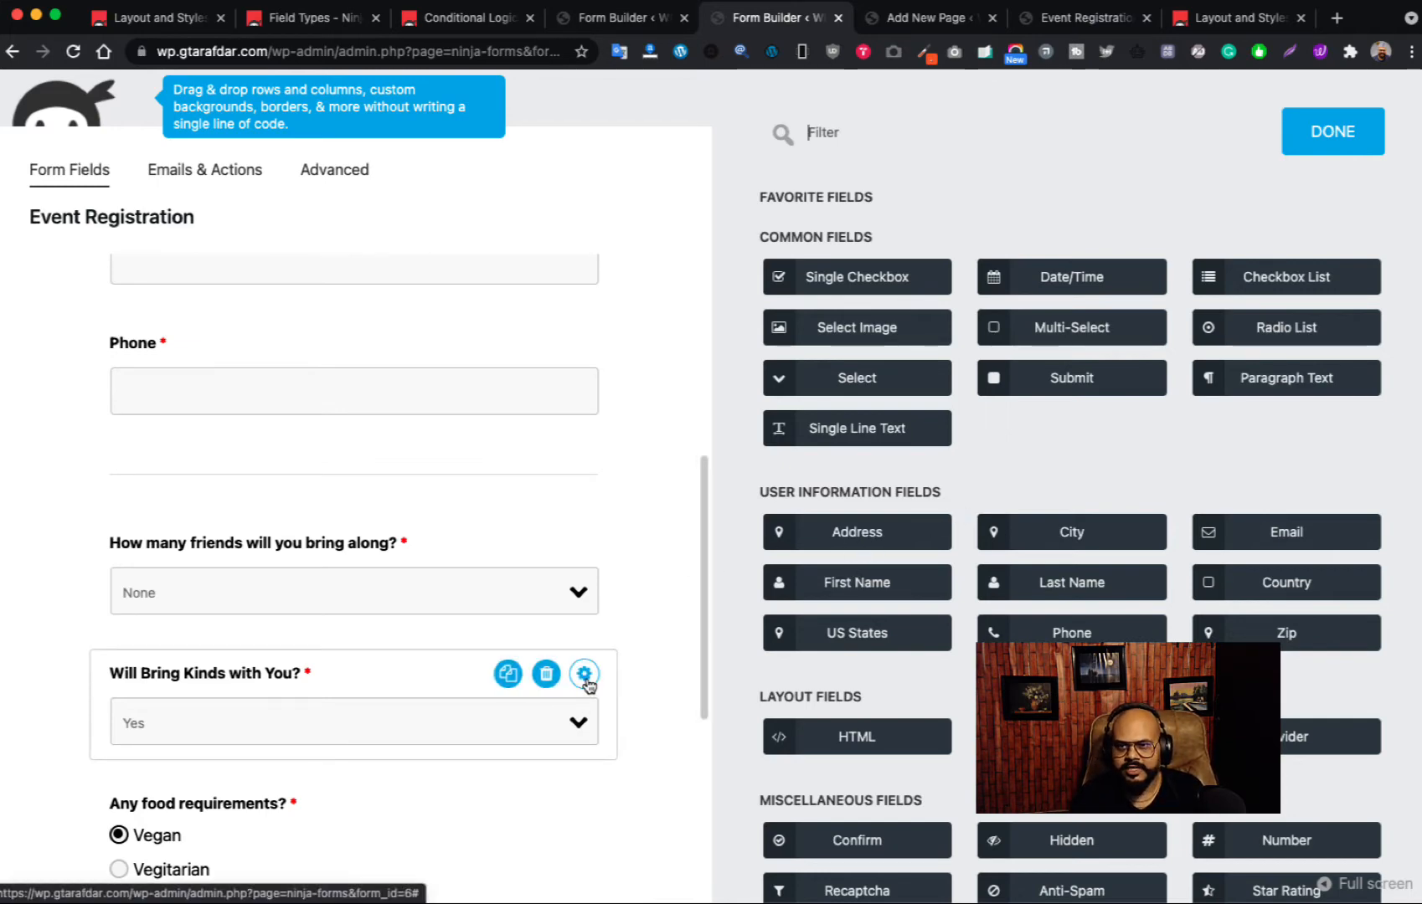
left_click_drag(1235, 279, 193, 751)
scroll(612, 703, "down", 3)
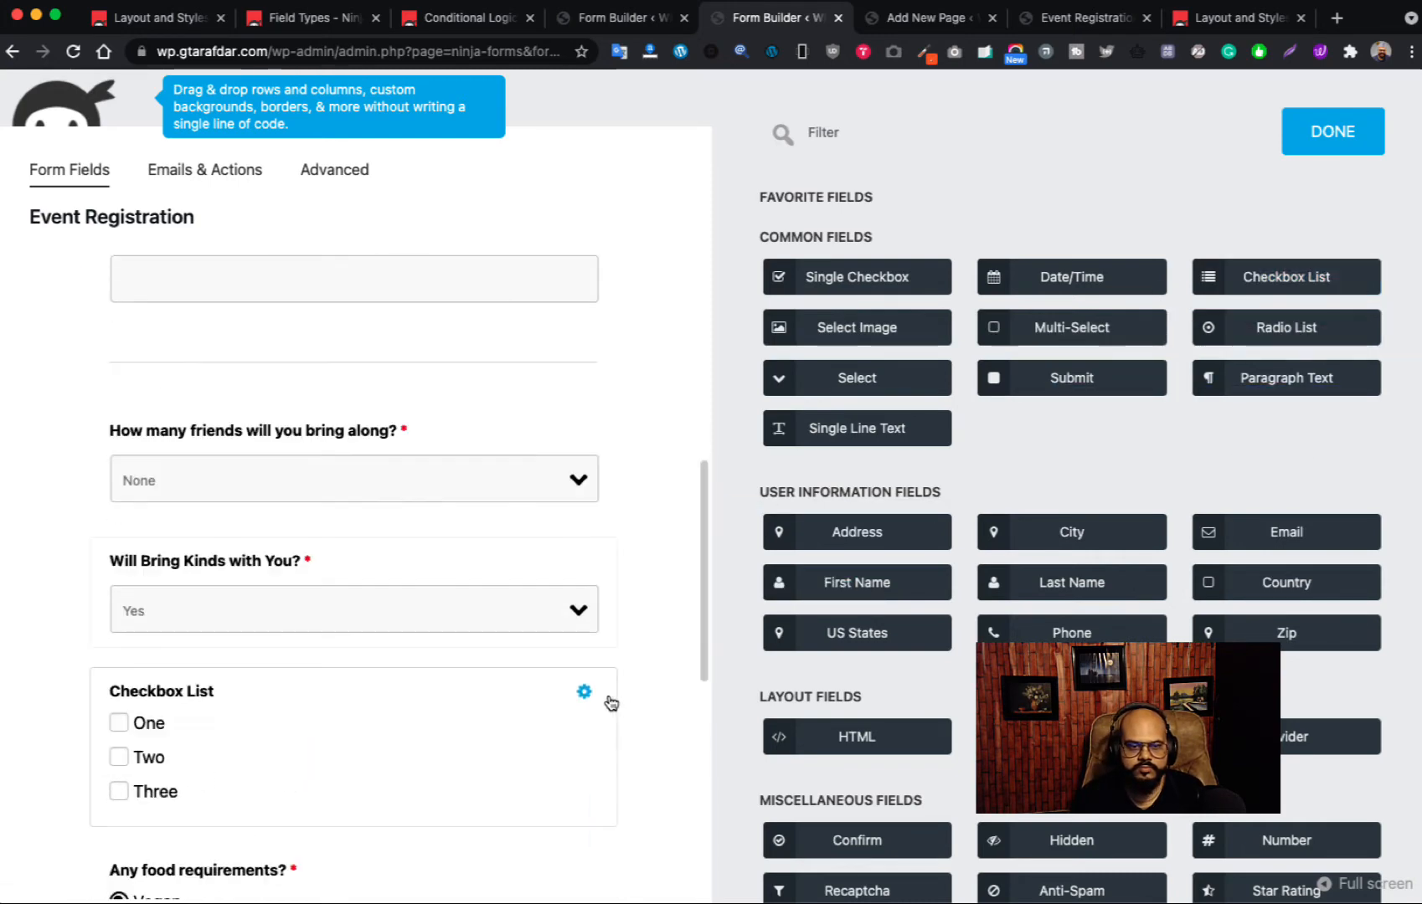
- Label the new Checkbox List field "How ManY kids will you bring?"
left_click(584, 691)
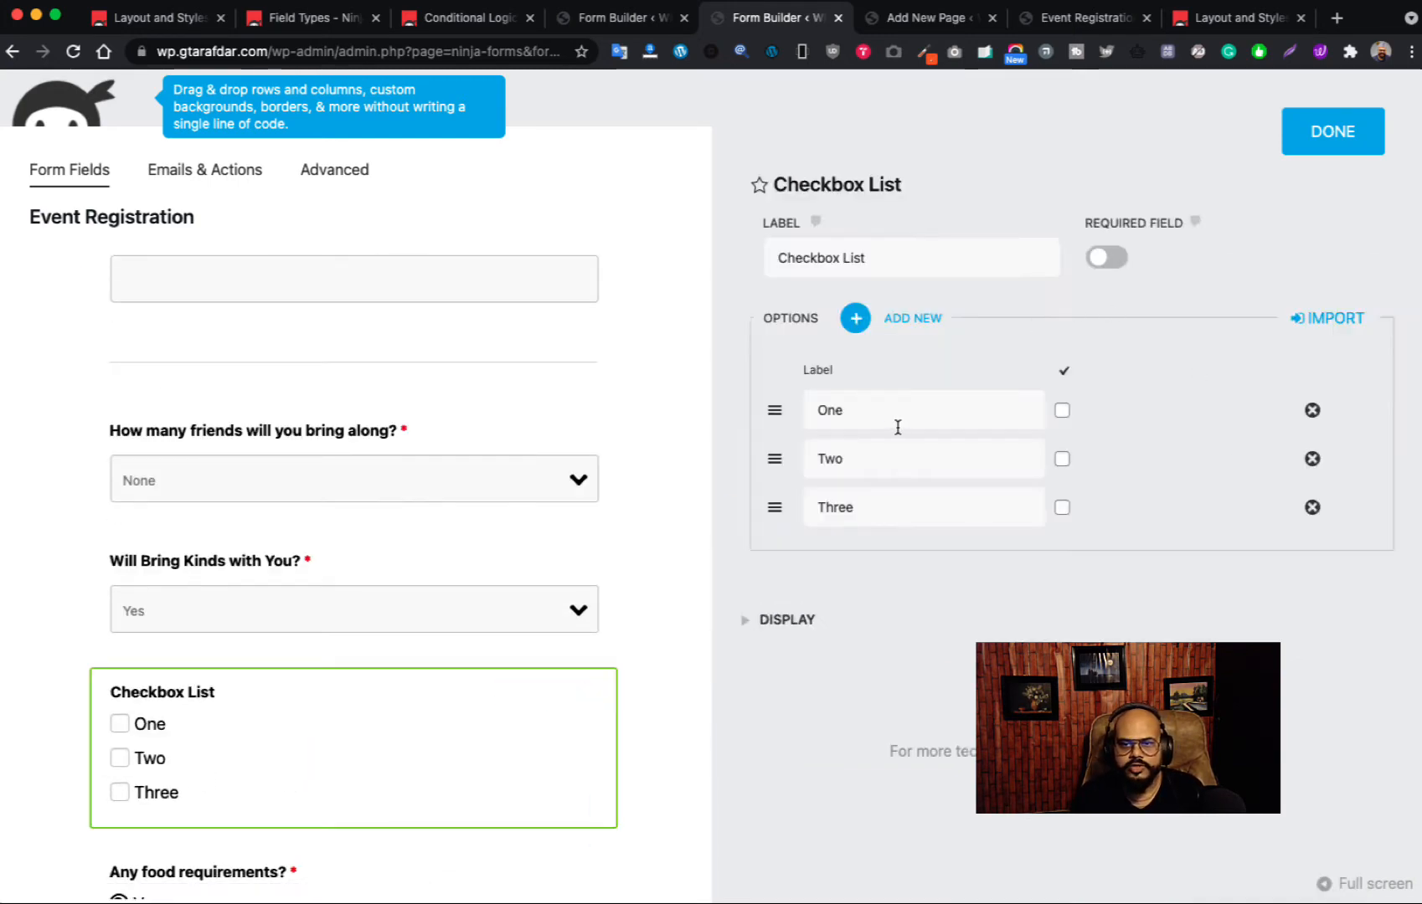
triple_click(879, 259)
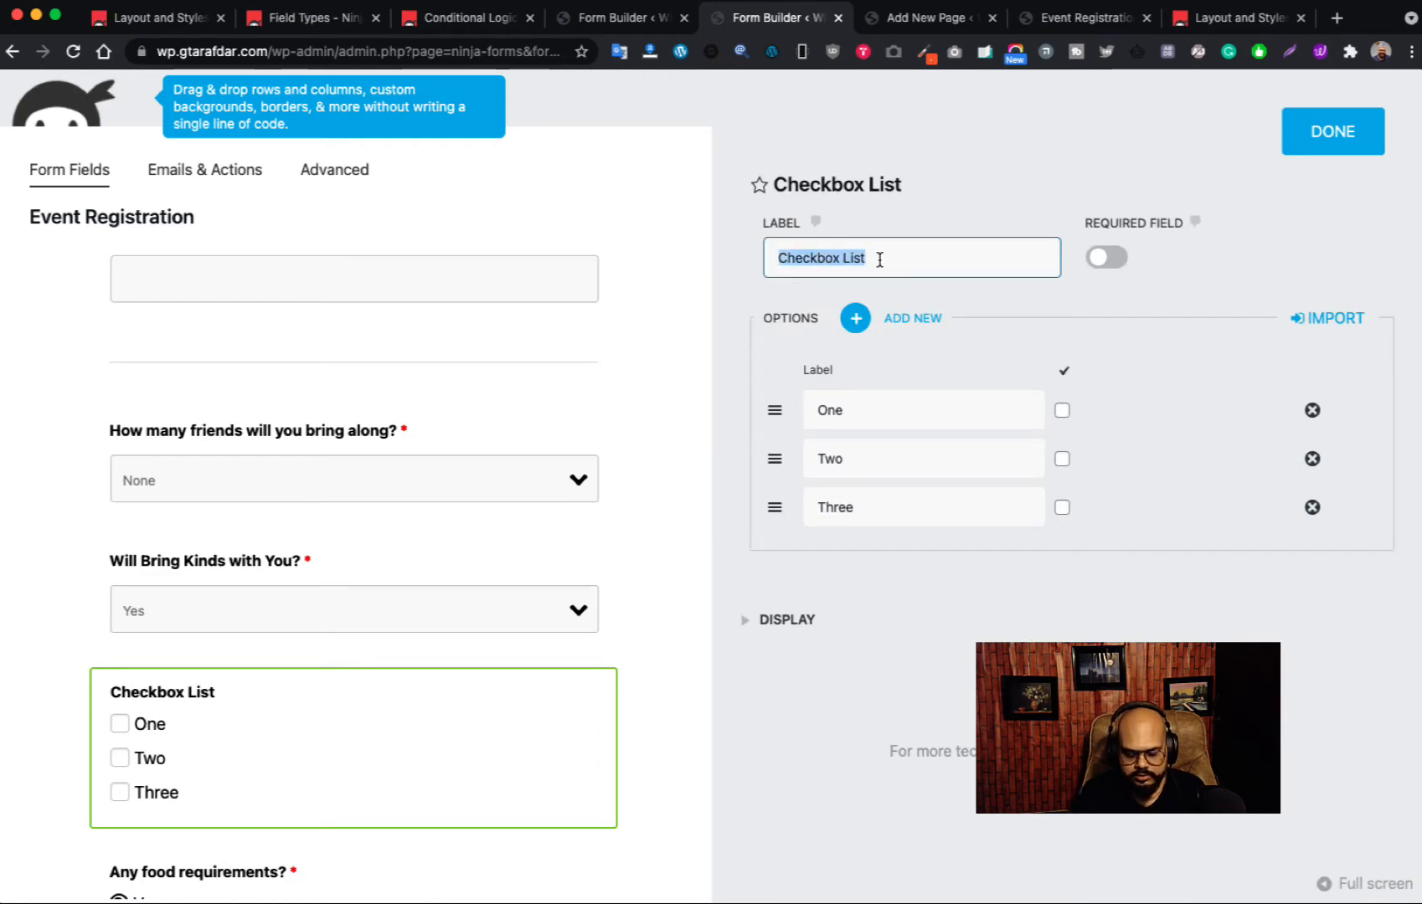
type("How")
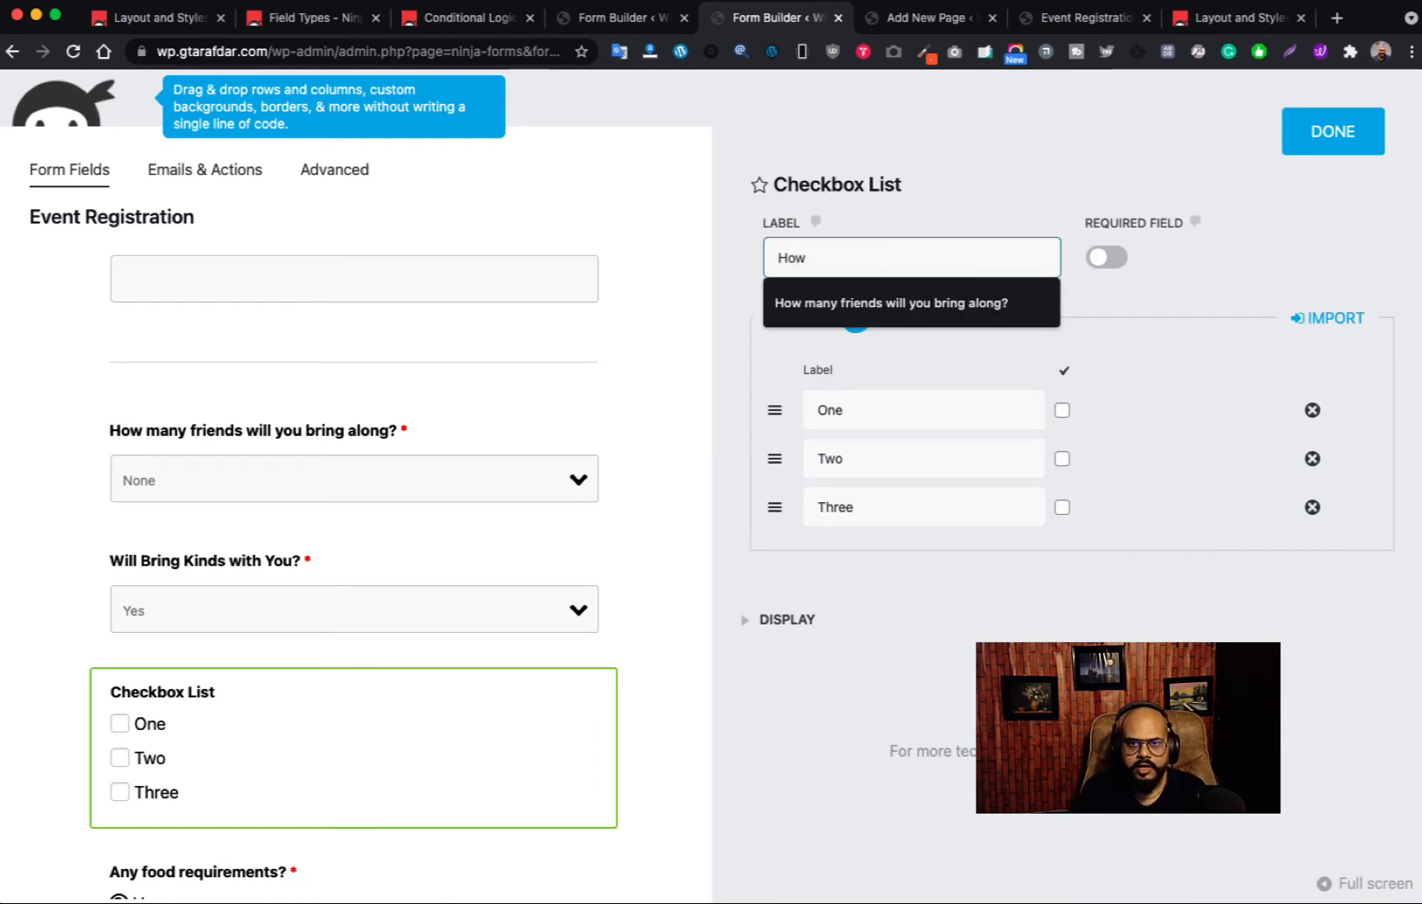
type(" Ma")
key("BackSpace")
type("Manu")
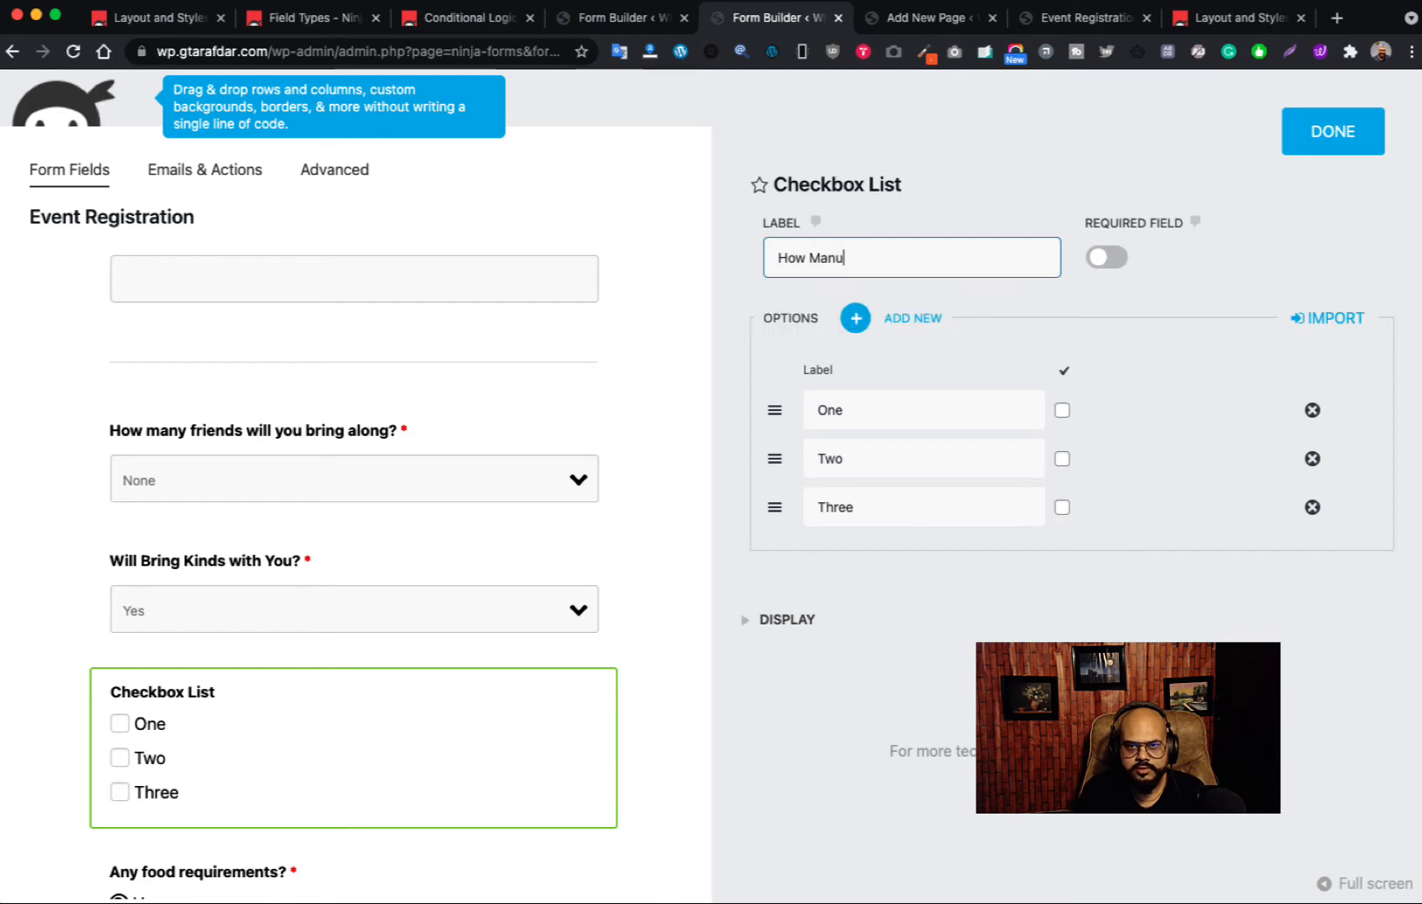
key("BackSpace")
type("Y kids")
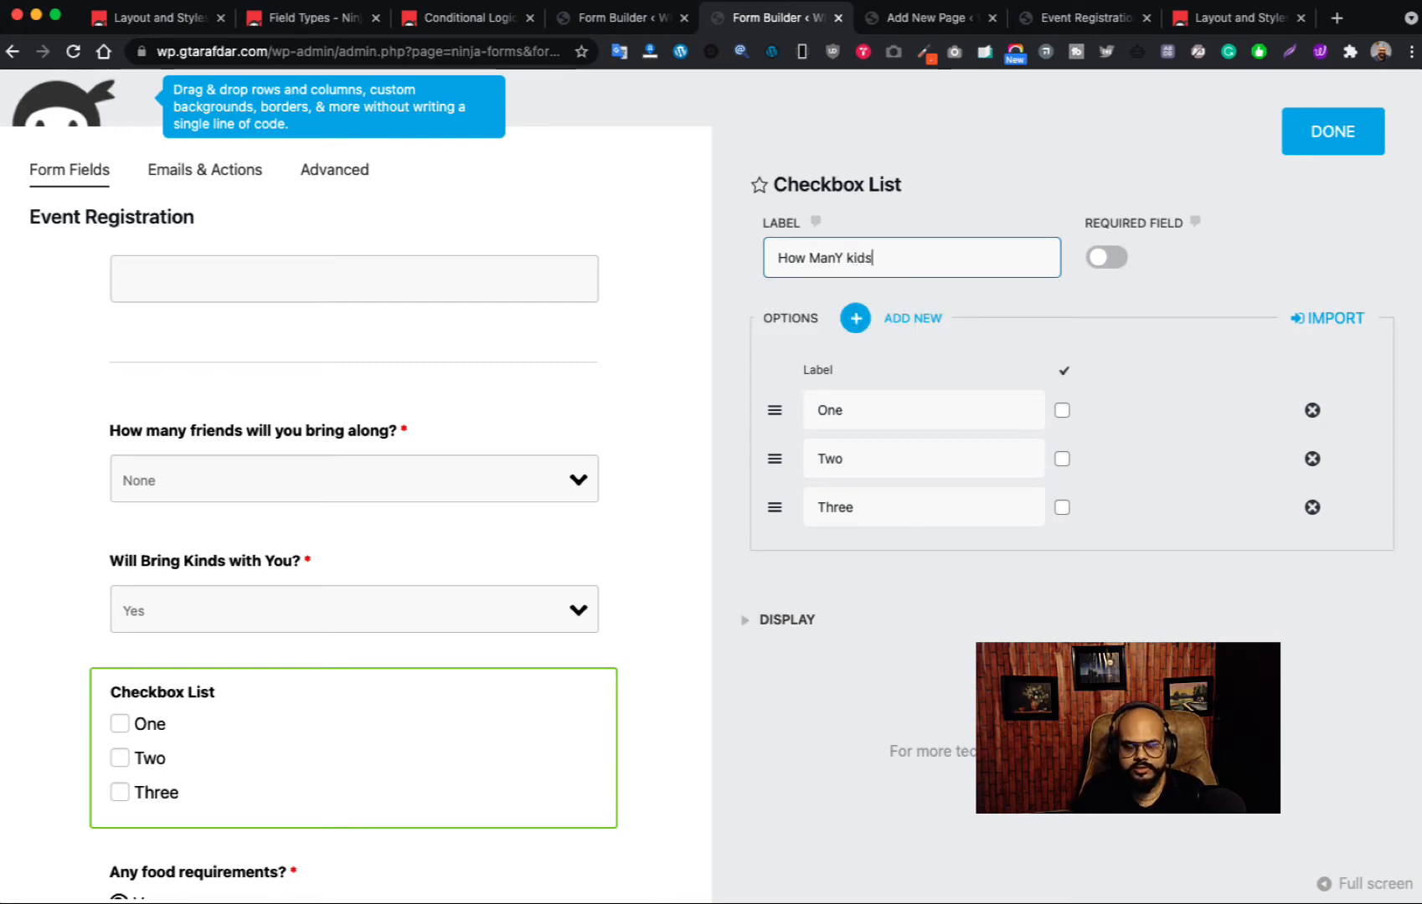
type(" will you bring?")
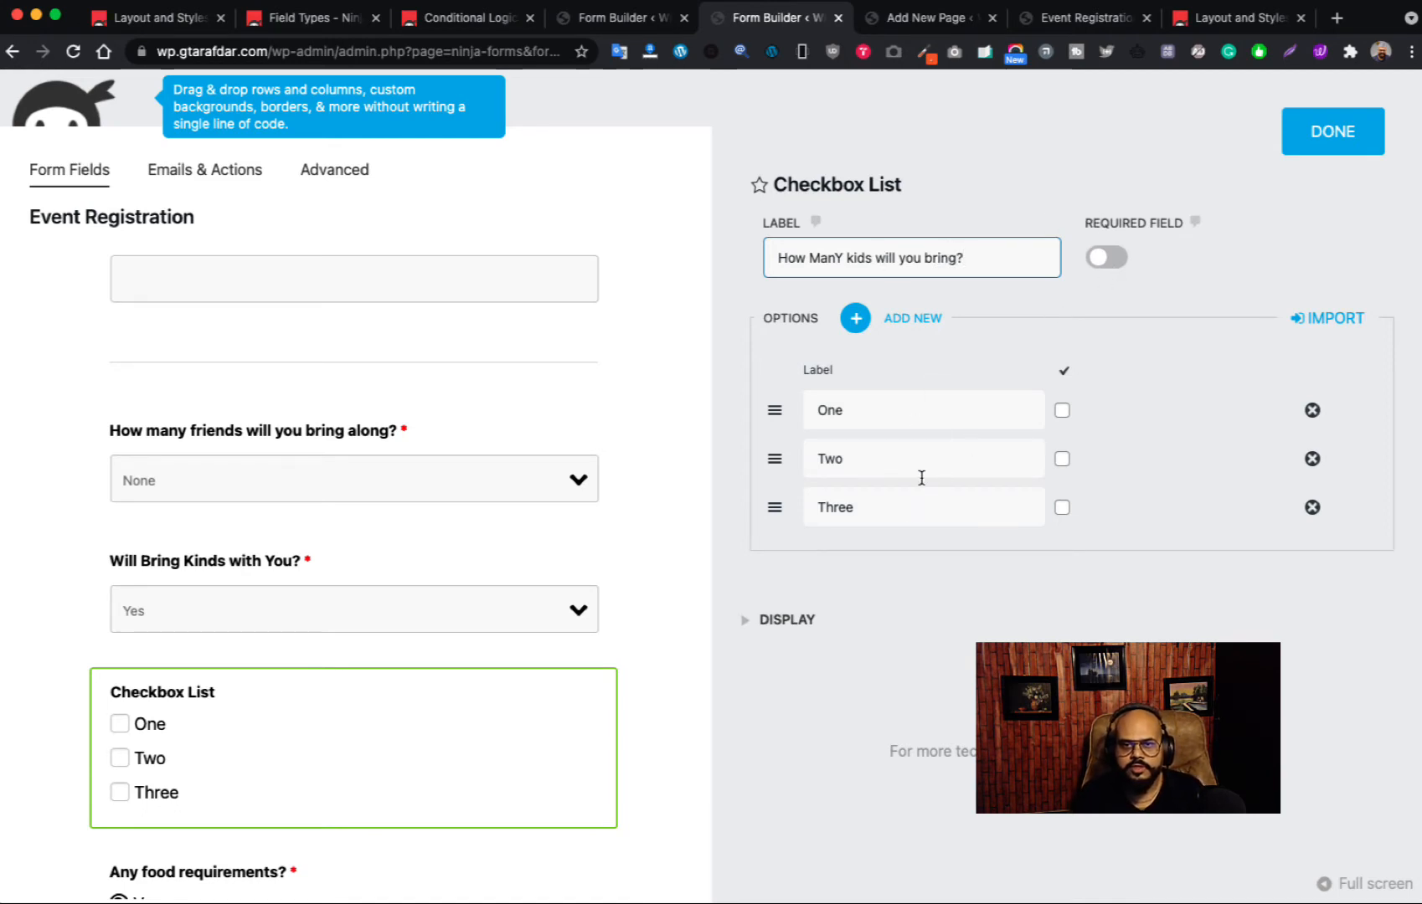
- Add a fourth option, "Four", to the kids checkbox list and finish editing the field
left_click(855, 322)
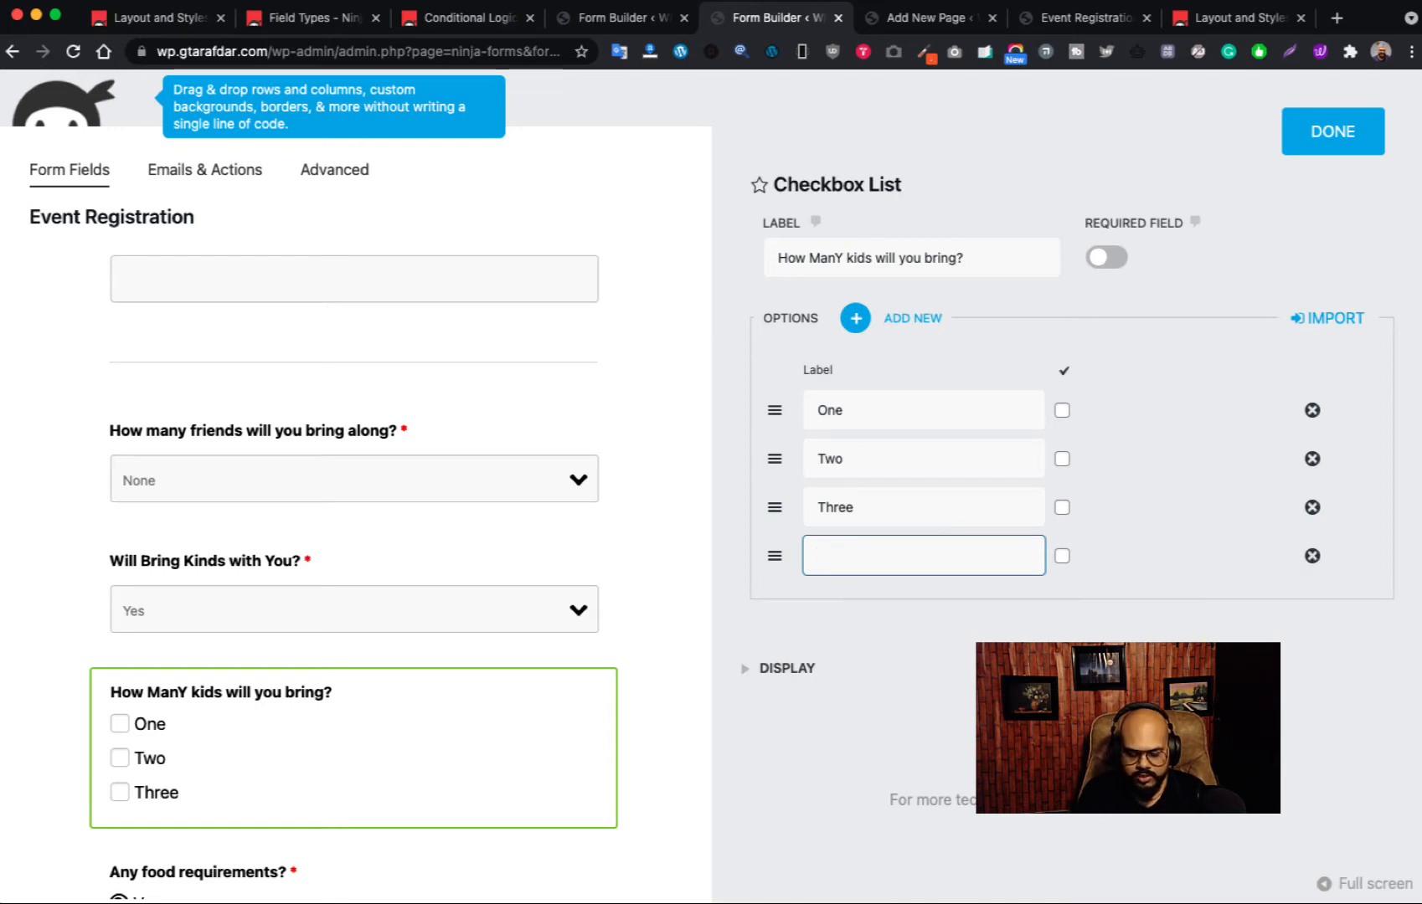
type("Four")
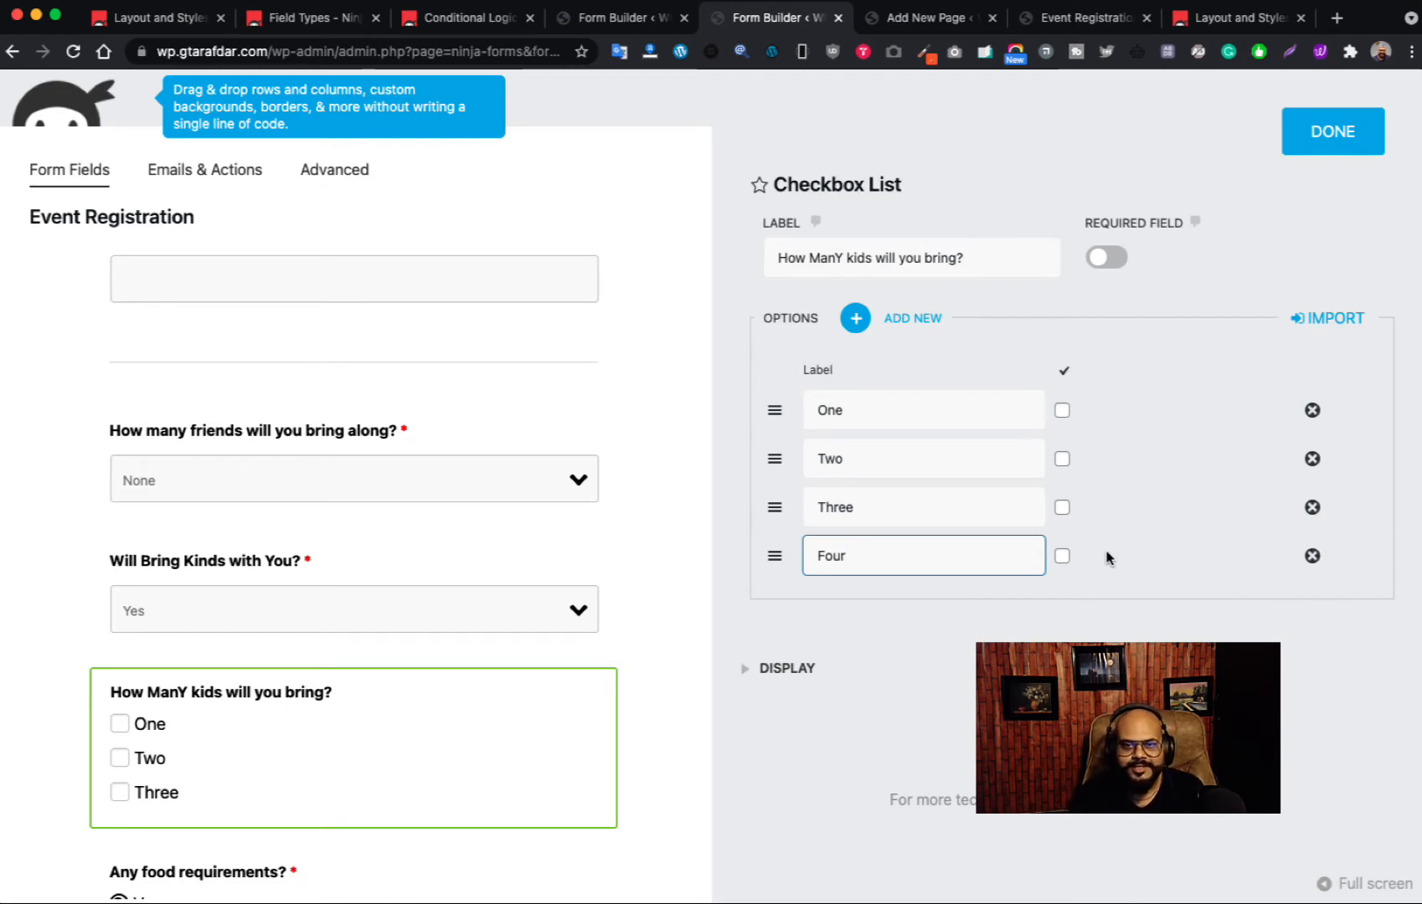
left_click(1333, 142)
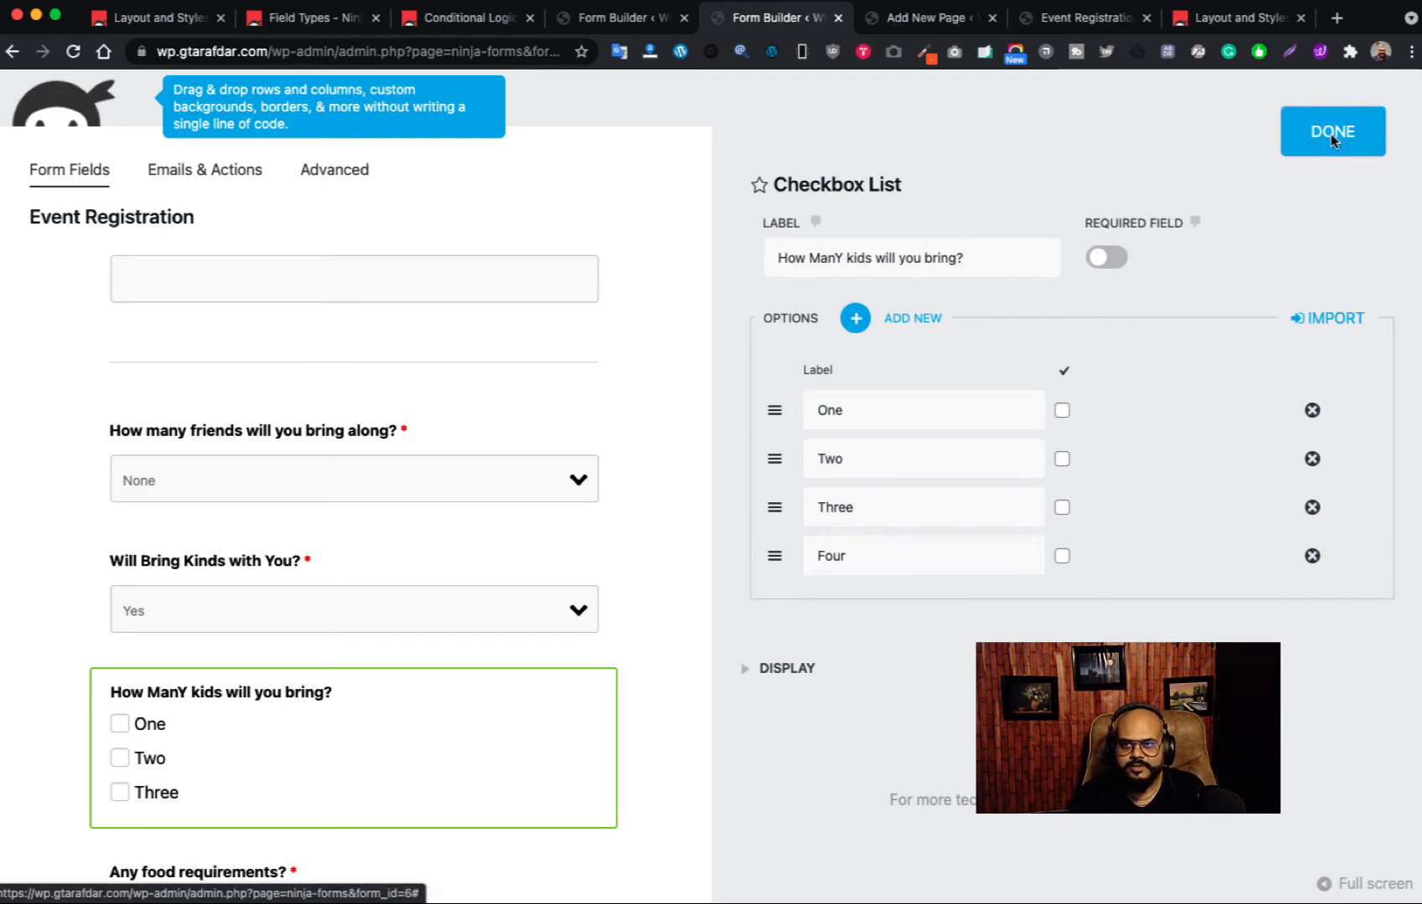
- Rename the Vegitarian option of the "Any food requirements?" field to "Non - Vage"
scroll(641, 619, "down", 3)
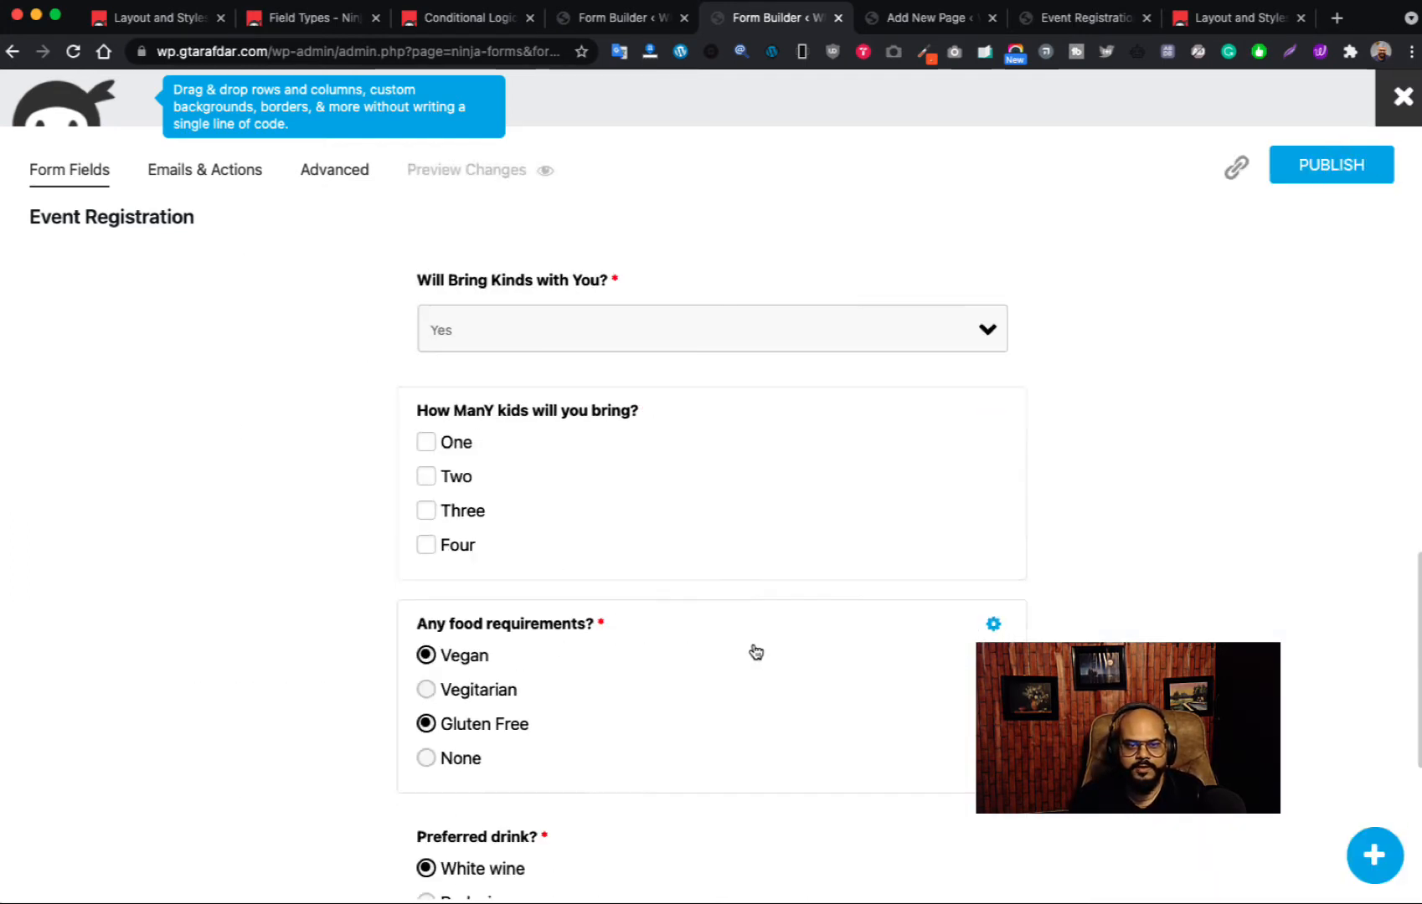
left_click(994, 625)
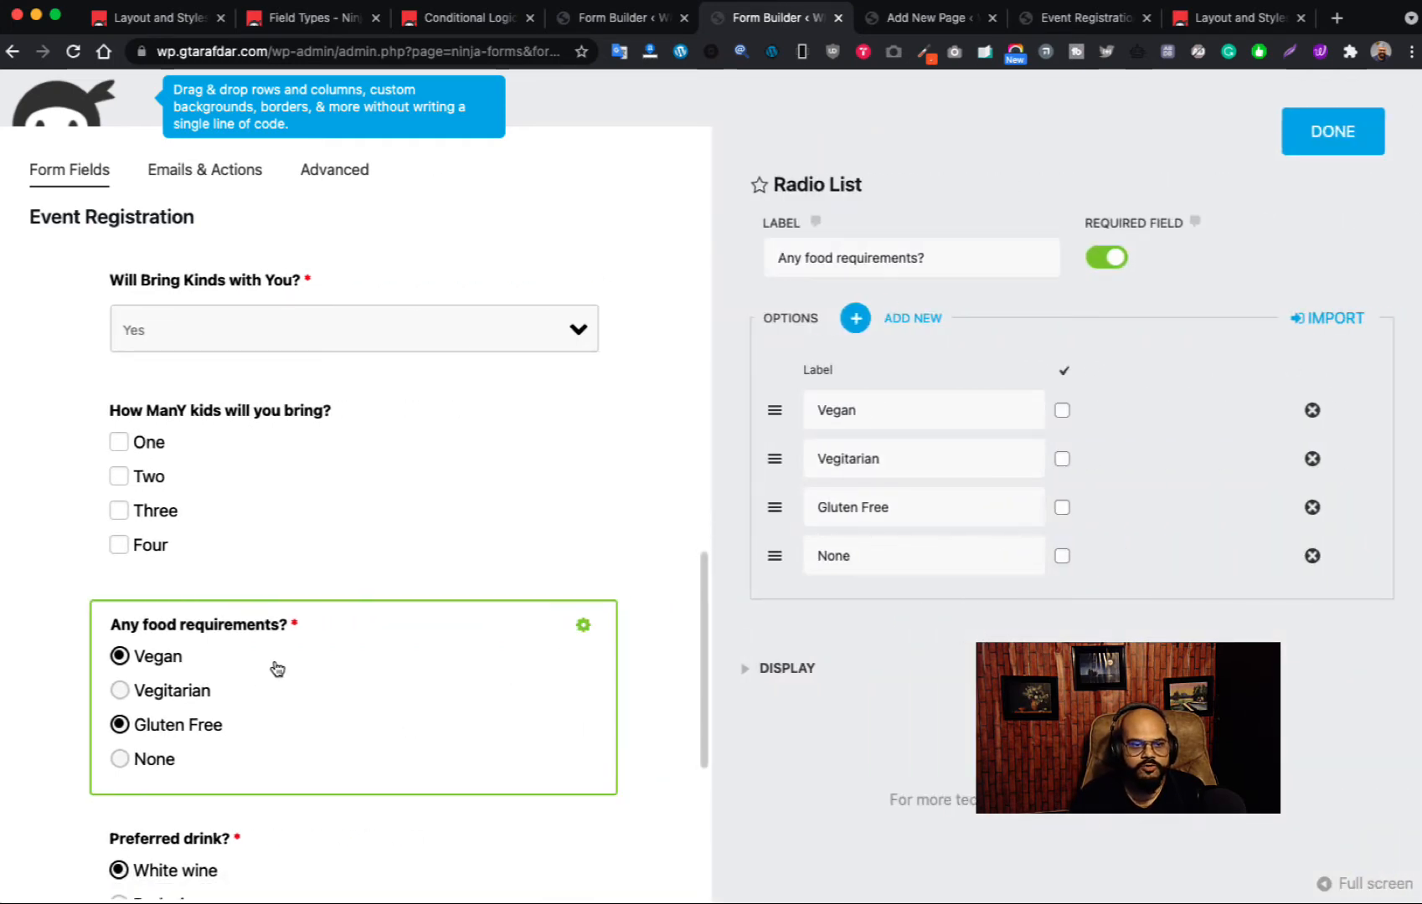
double_click(911, 454)
type("No")
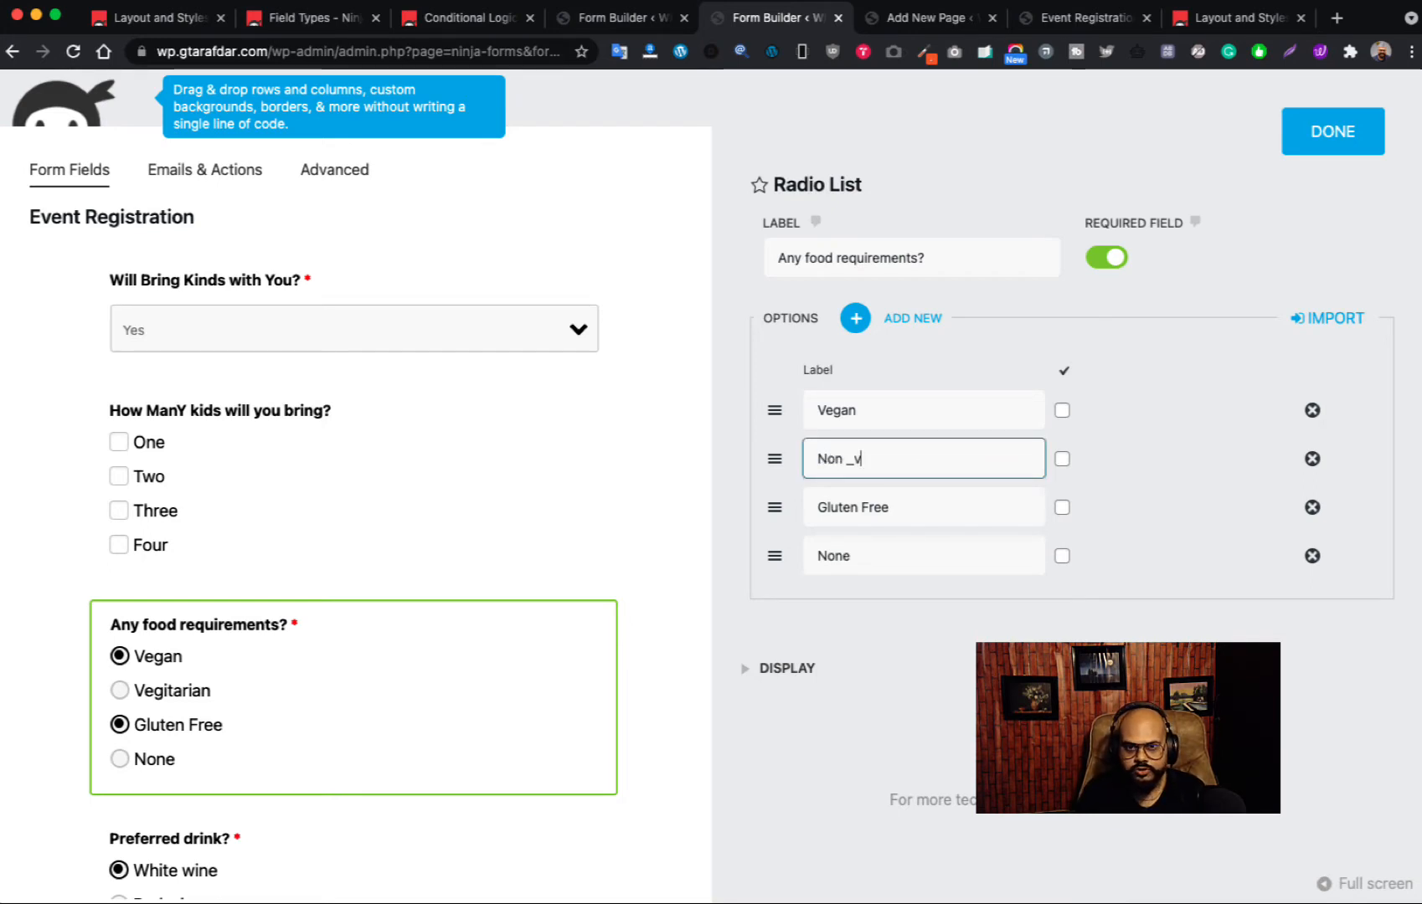
type("n _v")
key("BackSpace")
type("- B")
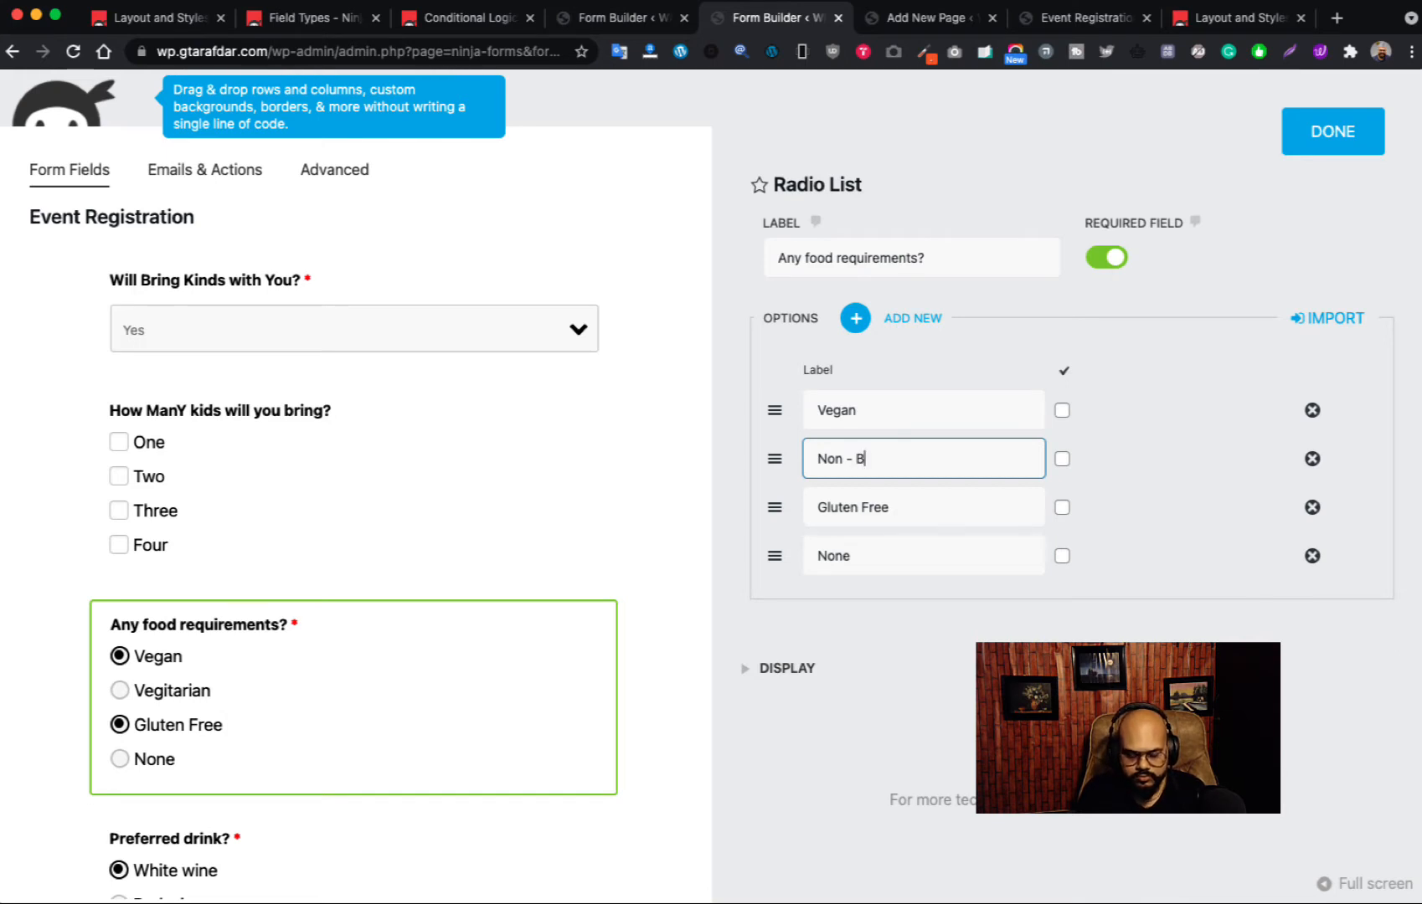
key("BackSpace")
type("Vag")
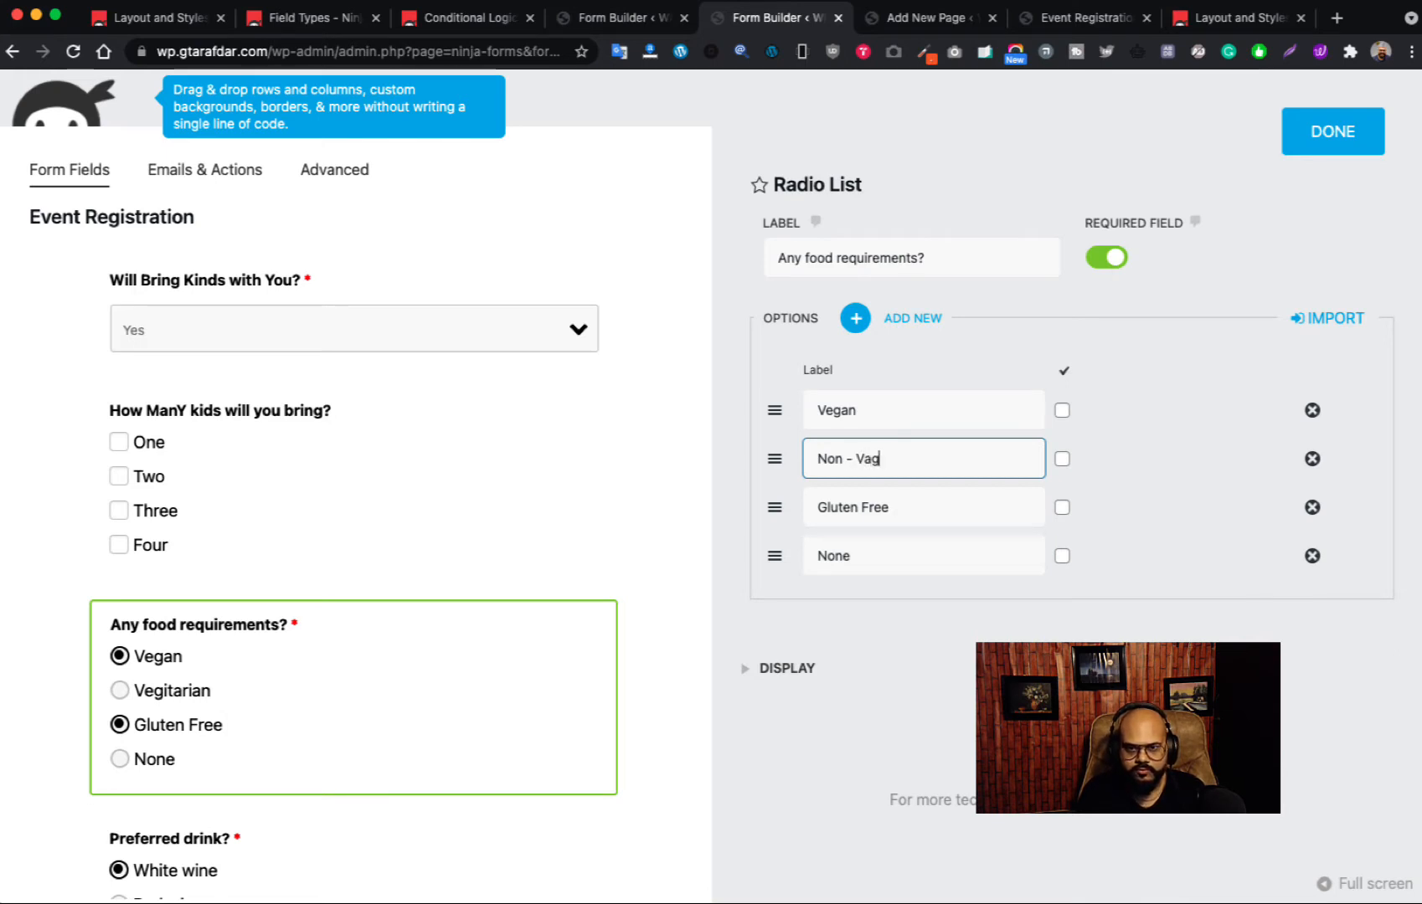
type("e")
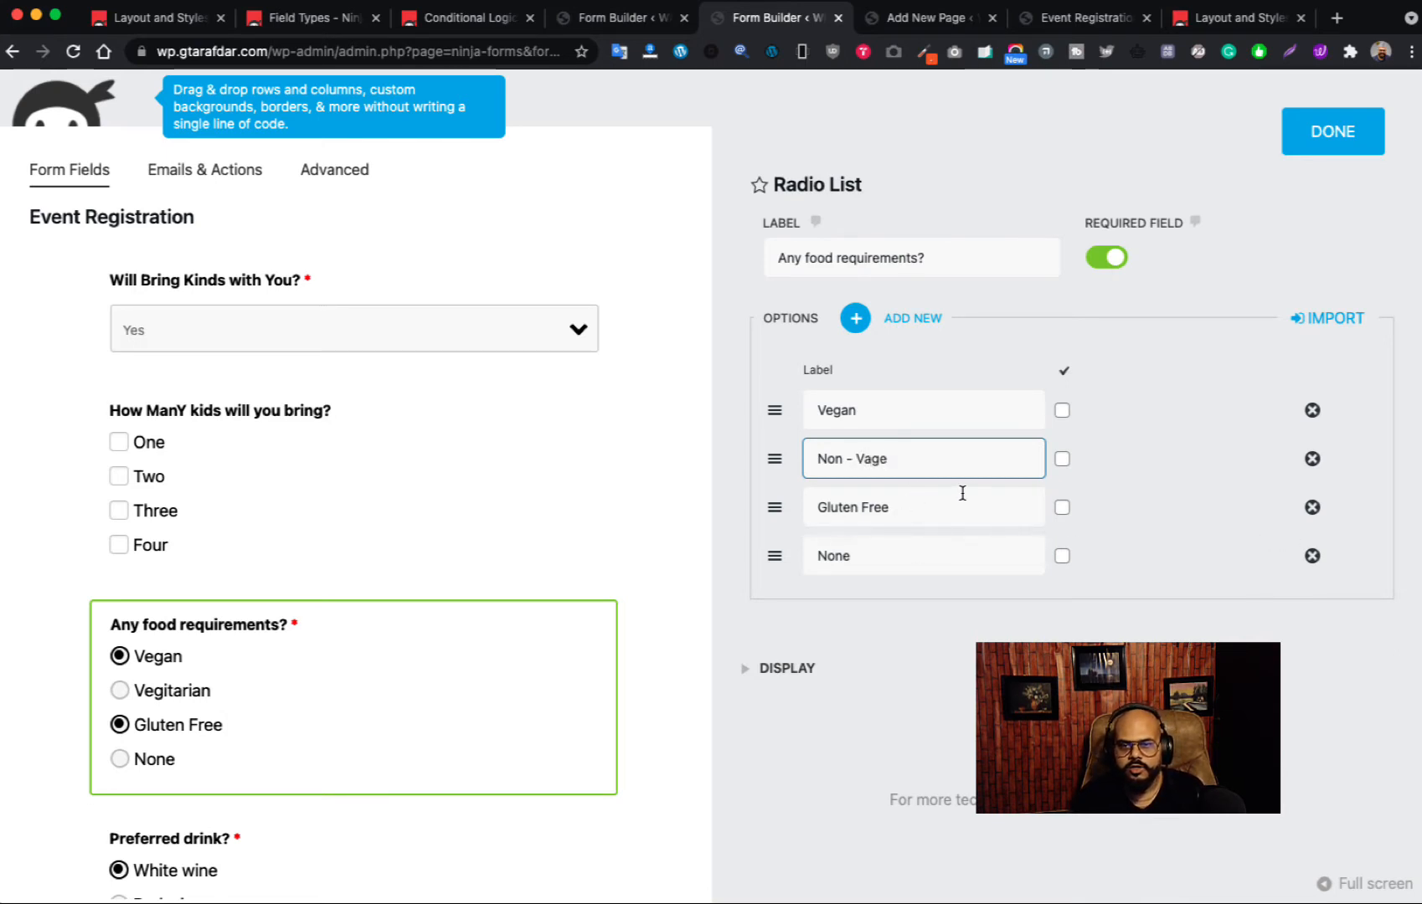
- Remove the Gluten Free option from the food requirements field and make None selected by default
left_click(940, 506)
key("super+a")
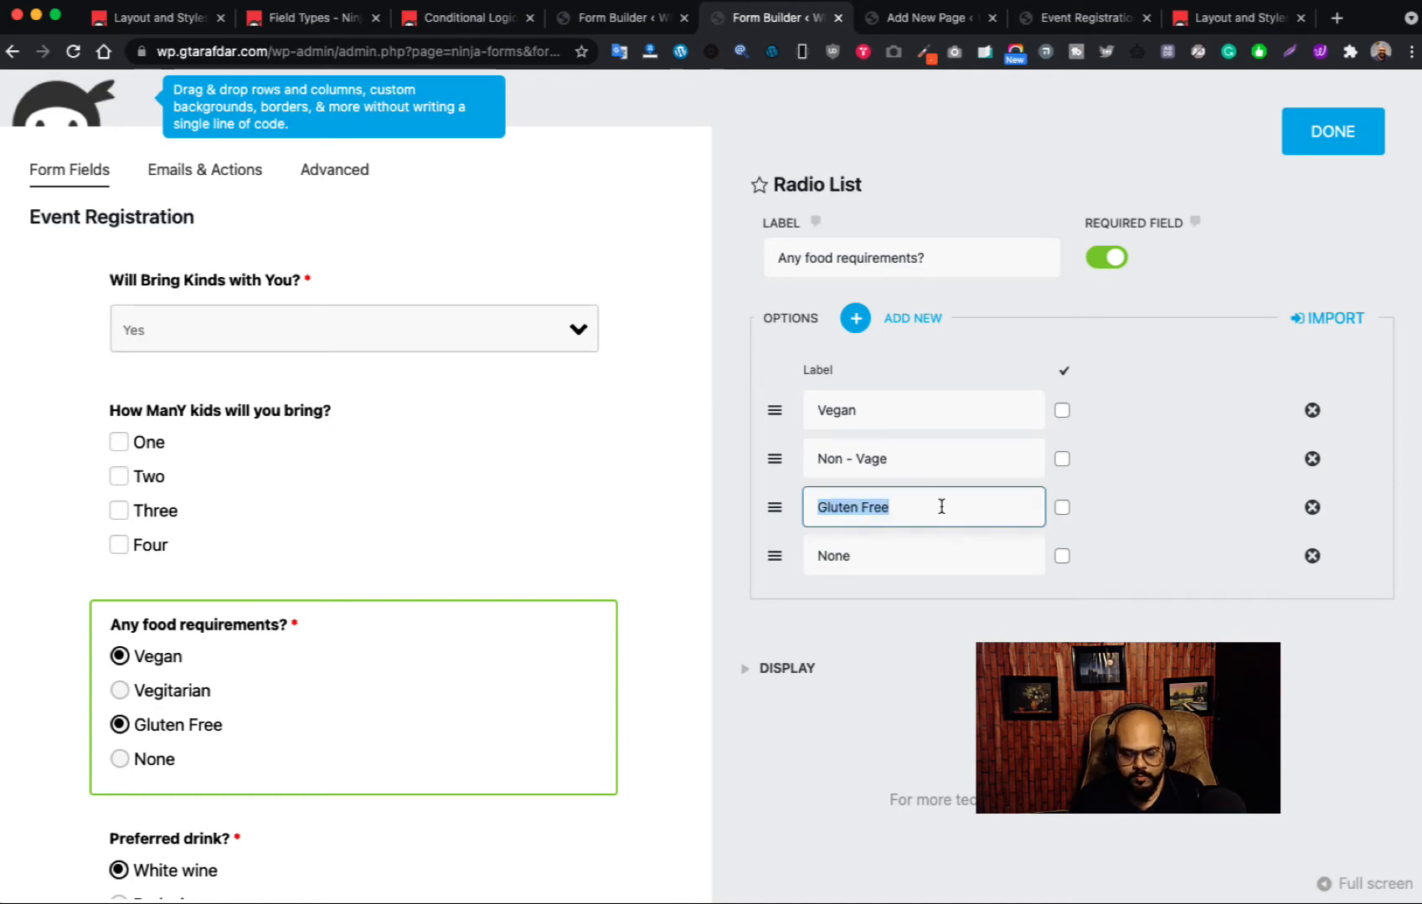
left_click(1311, 508)
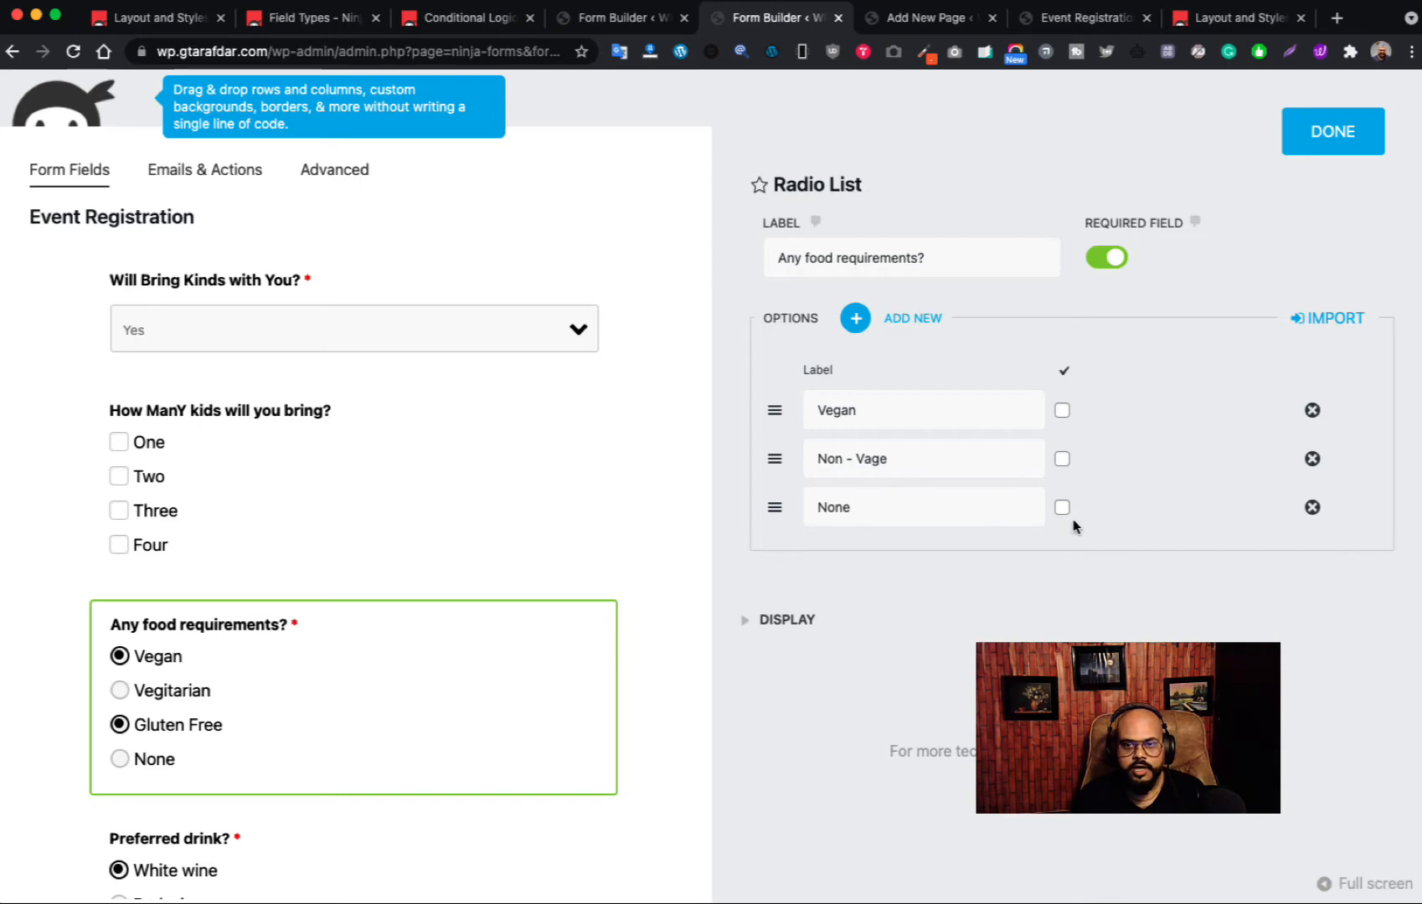
left_click(928, 508)
key("super+a")
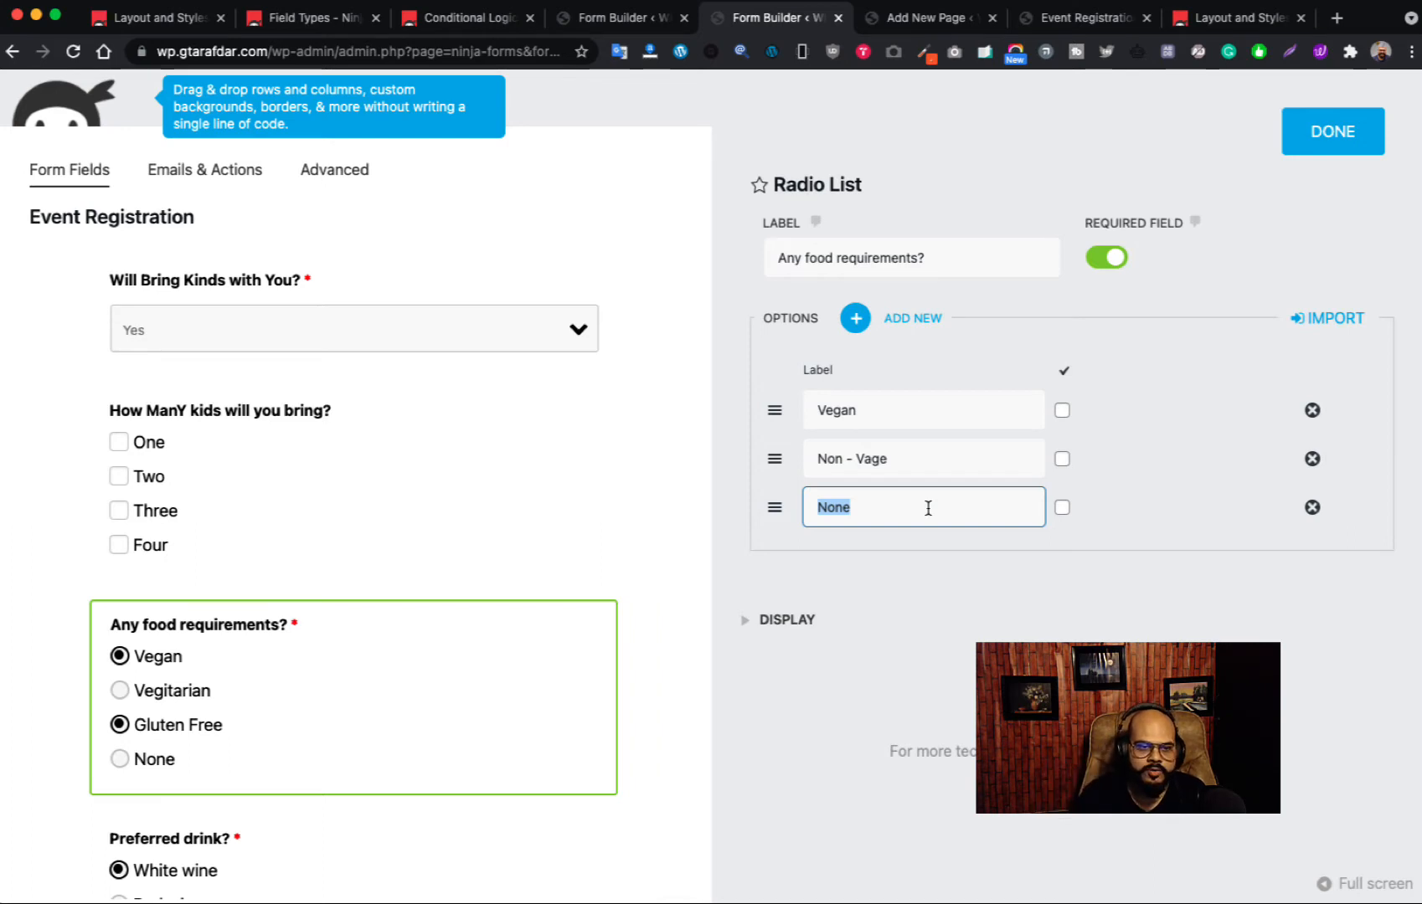
left_click(1062, 507)
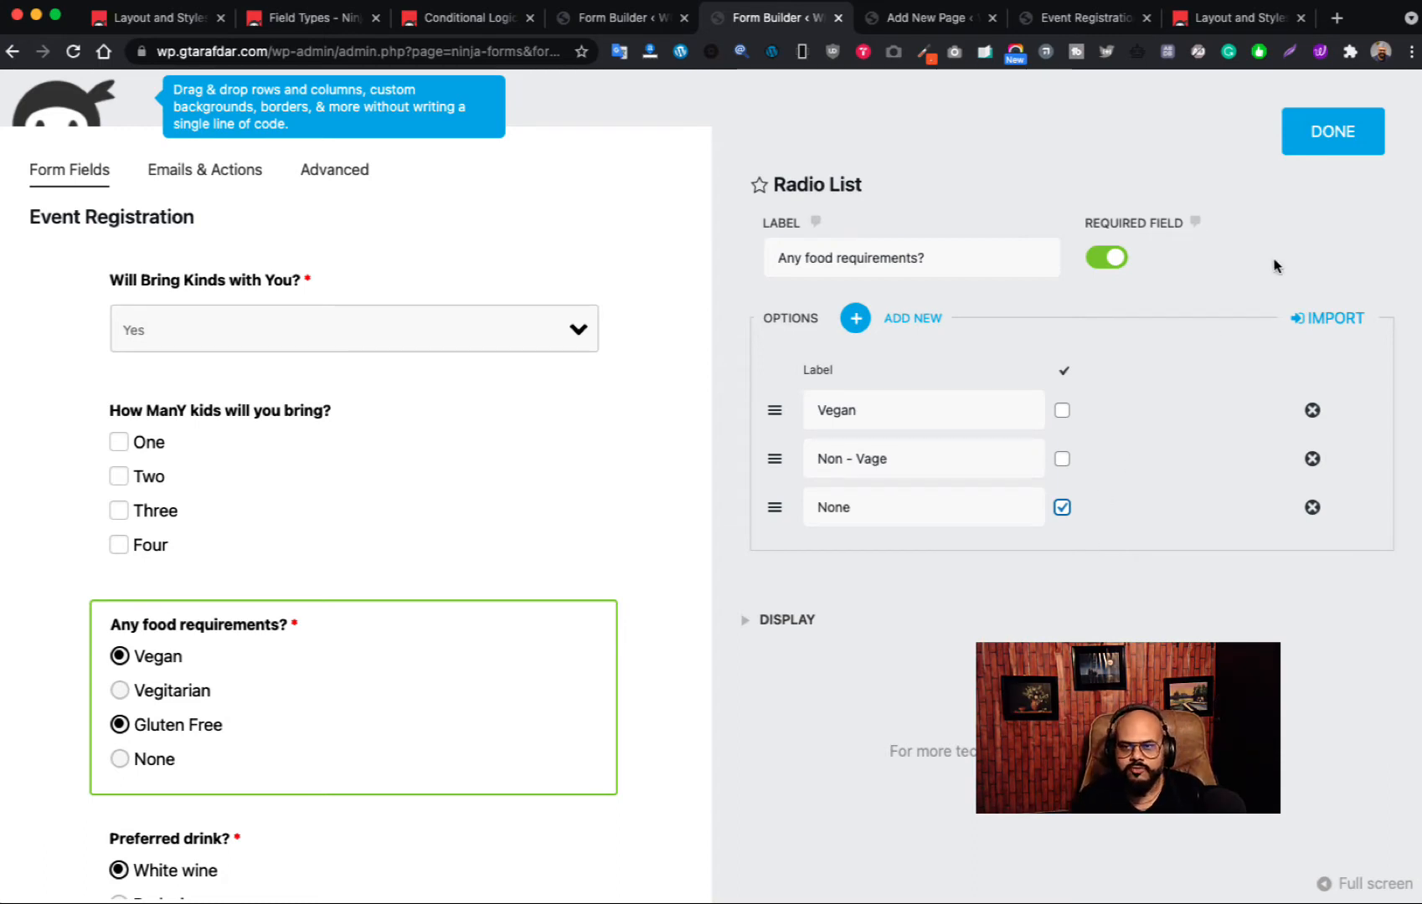
left_click(1328, 134)
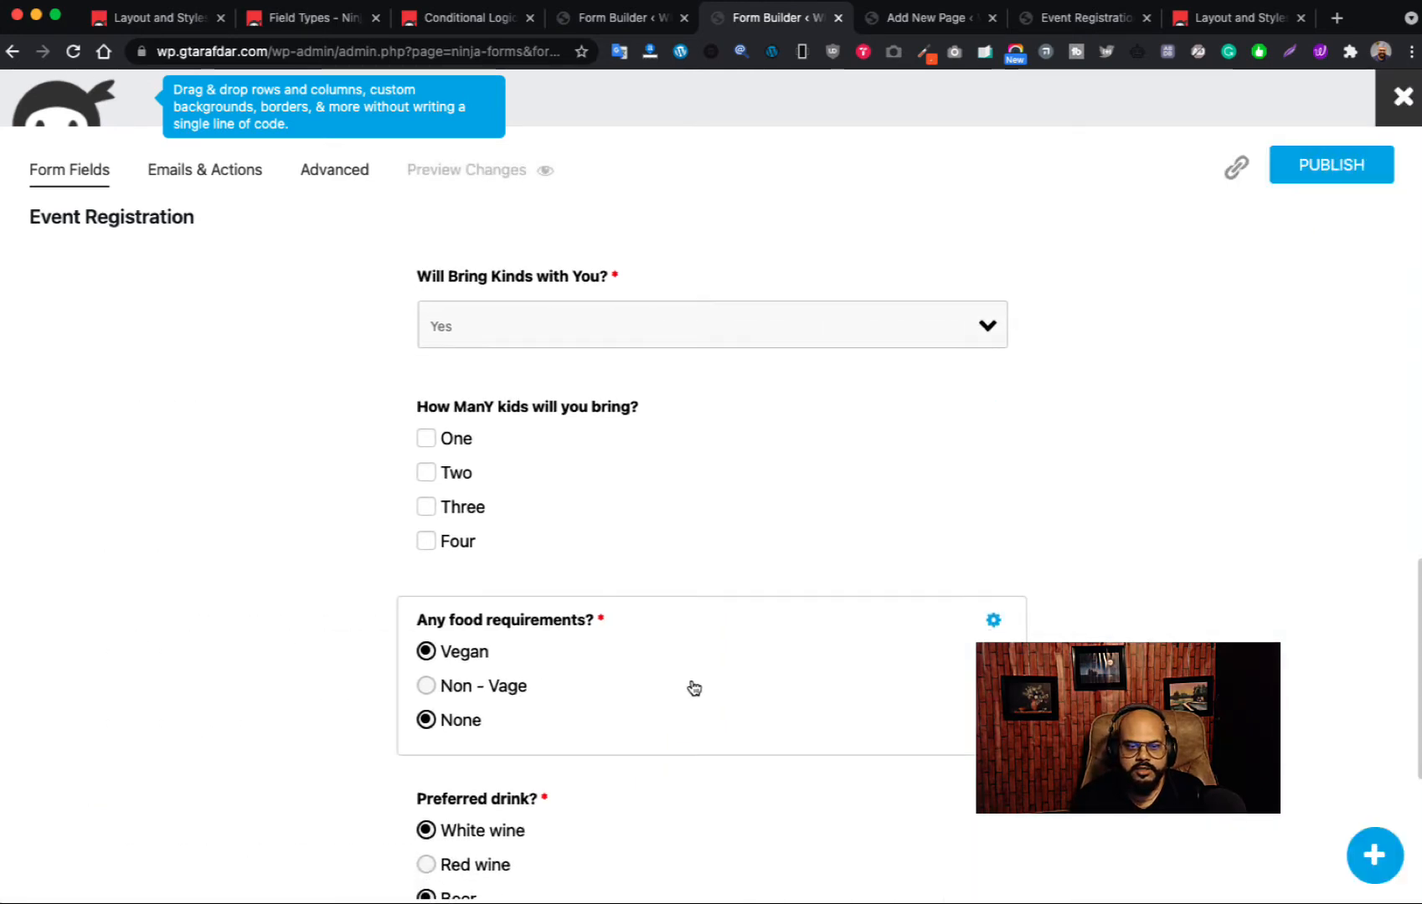
- Add a Checkbox List field between "Any food requirements?" and "Preferred drink?" and open its settings
scroll(695, 682, "down", 2)
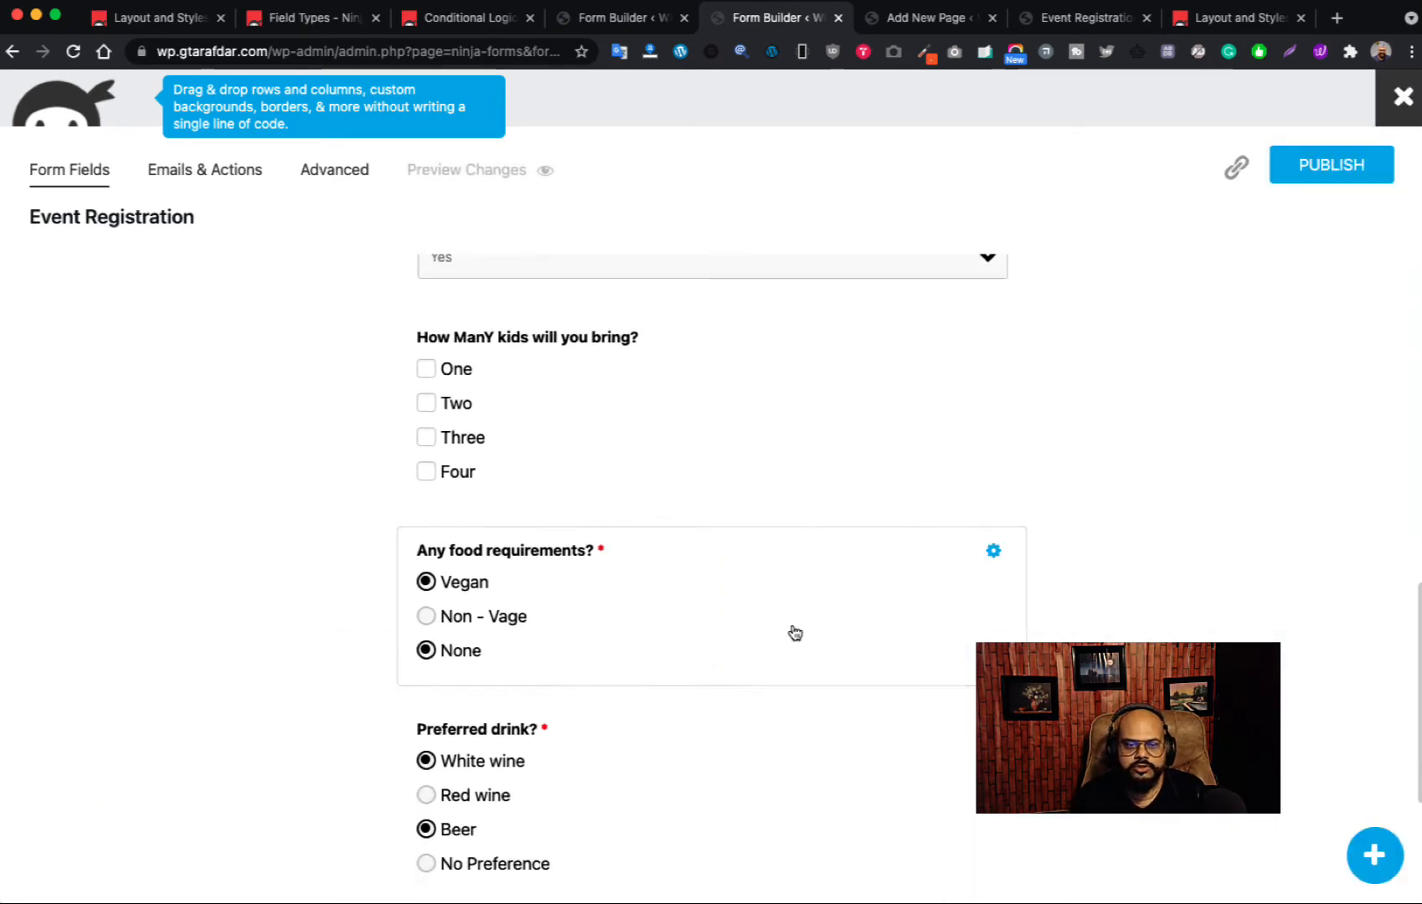
left_click(1371, 856)
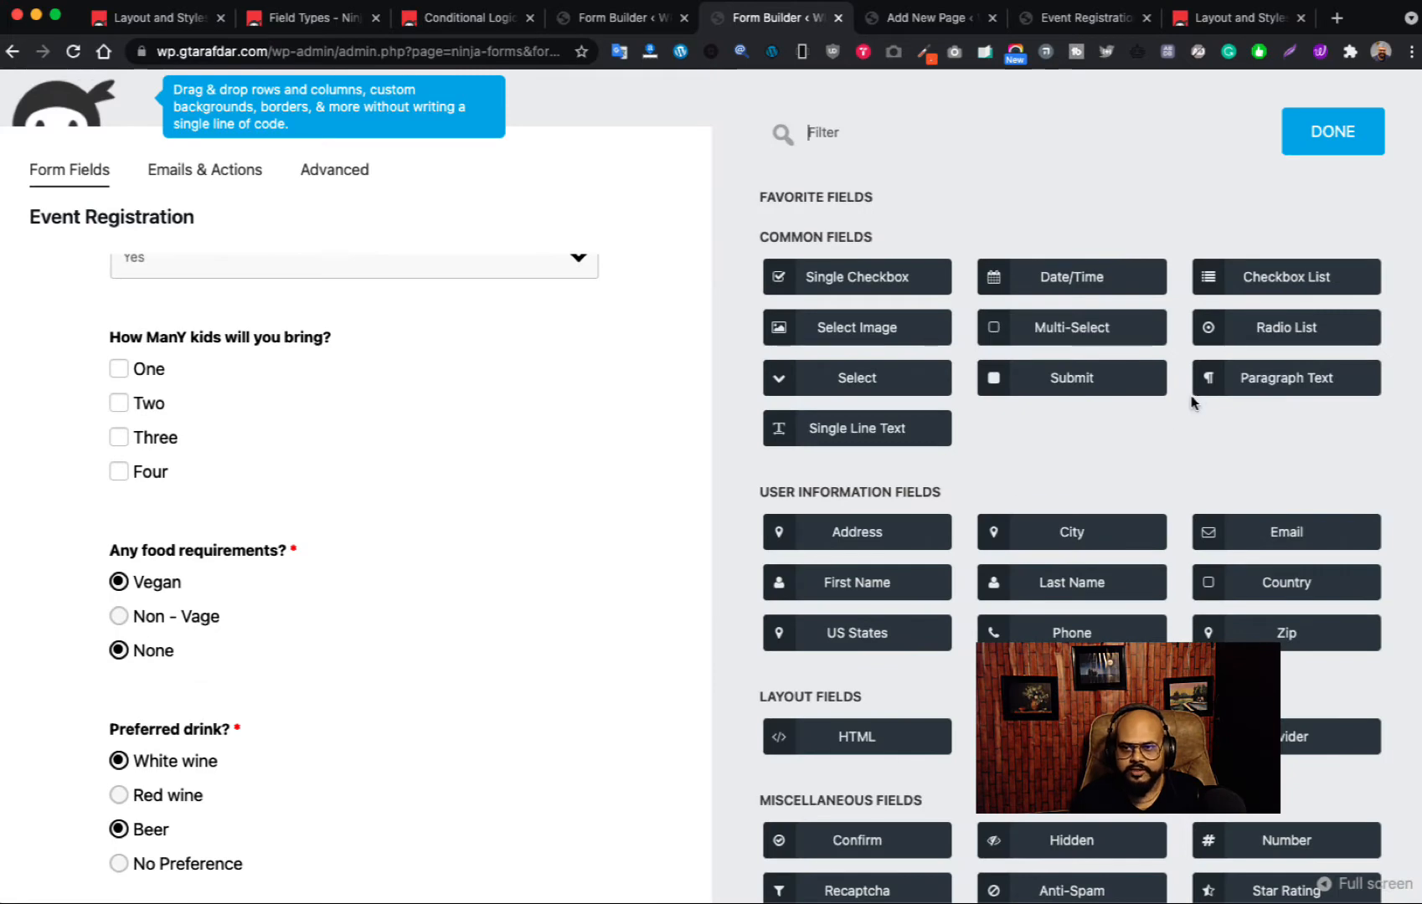
left_click_drag(1290, 284, 197, 682)
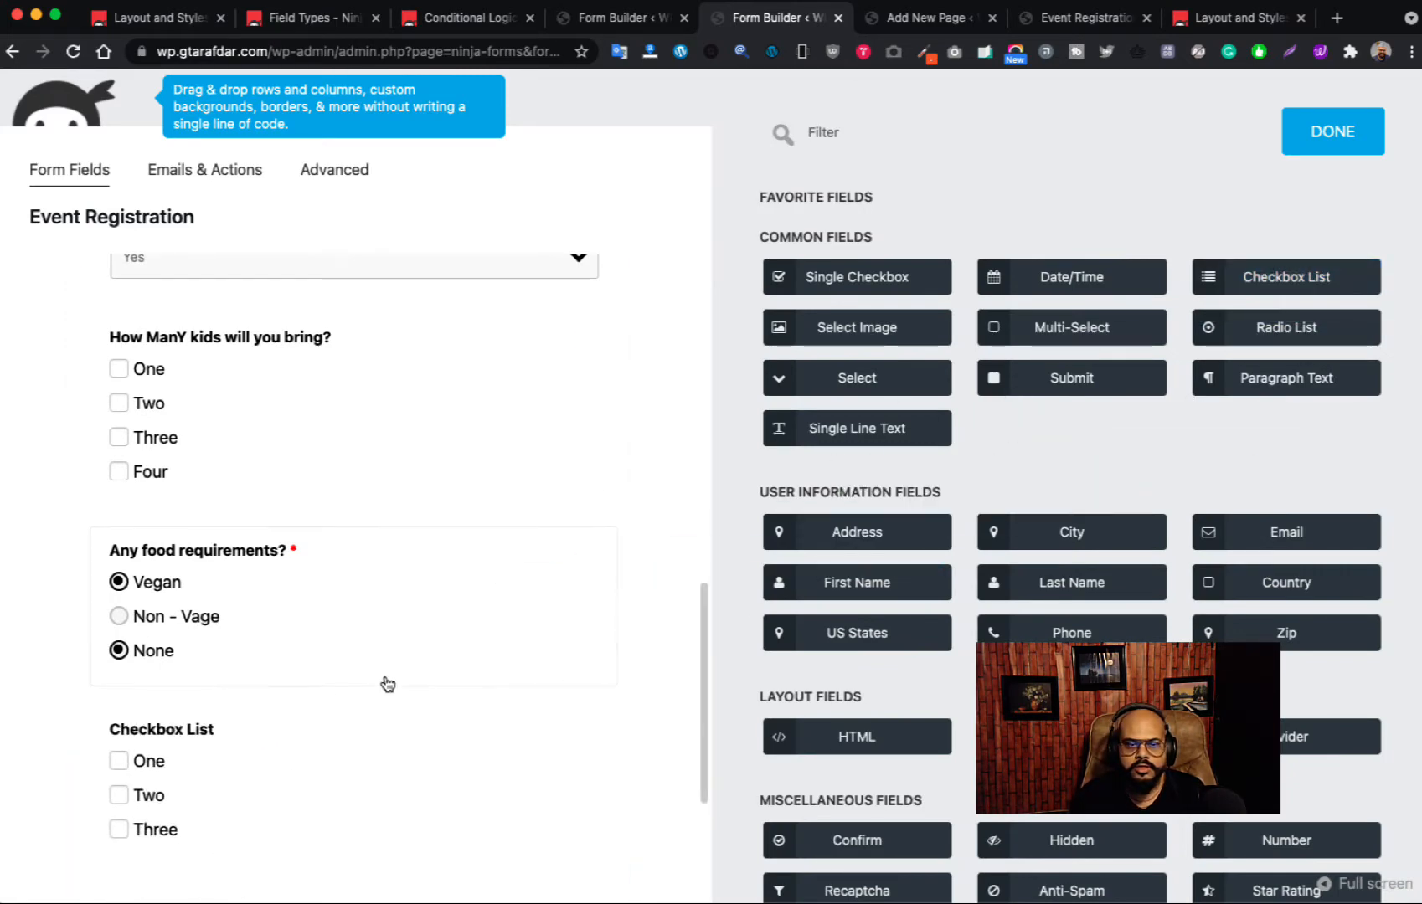
scroll(460, 670, "down", 5)
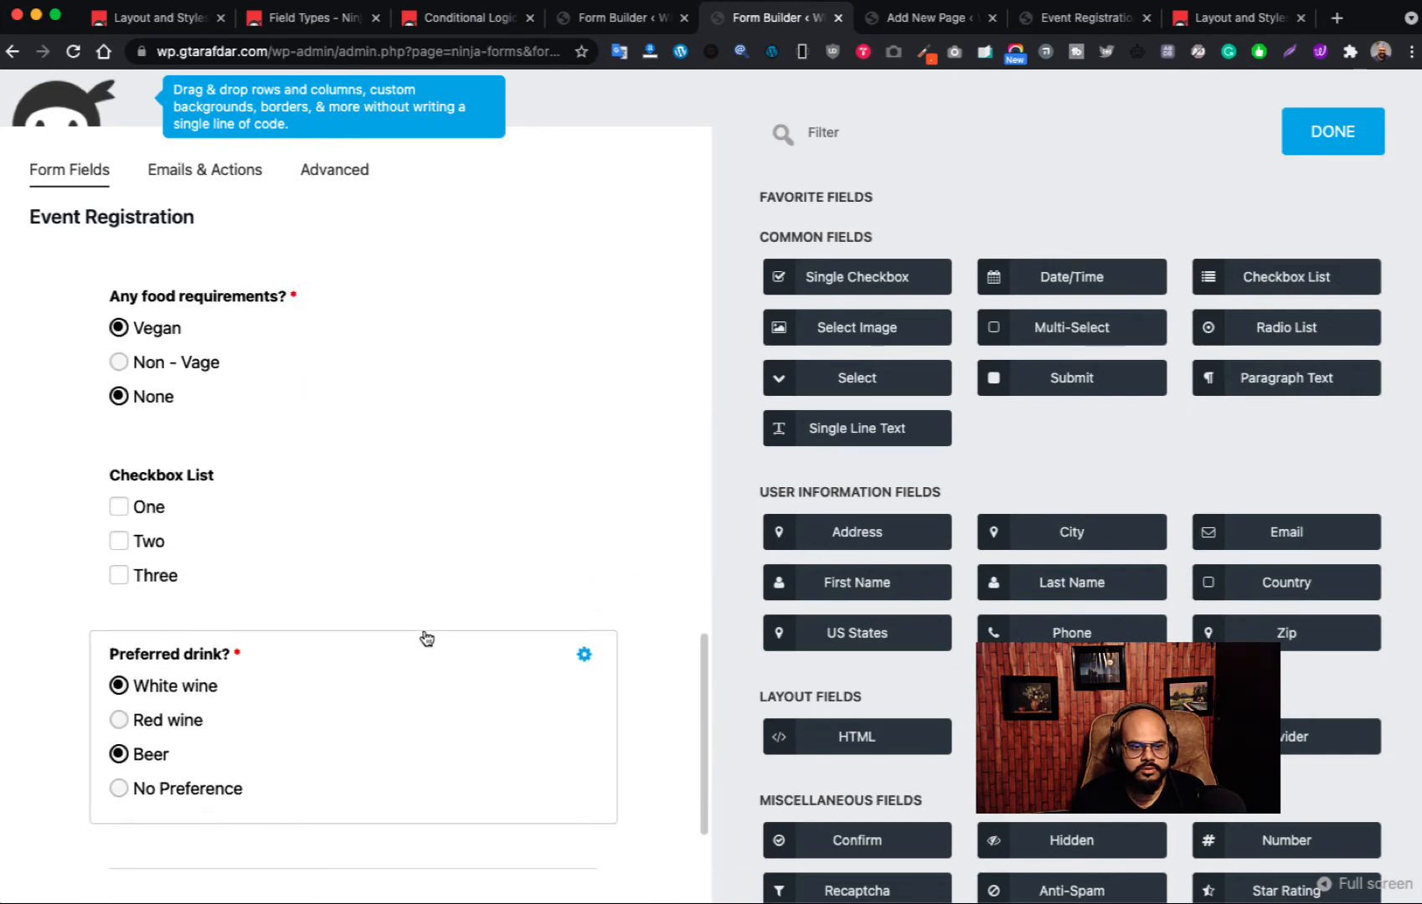
scroll(503, 569, "up", 1)
left_click(583, 508)
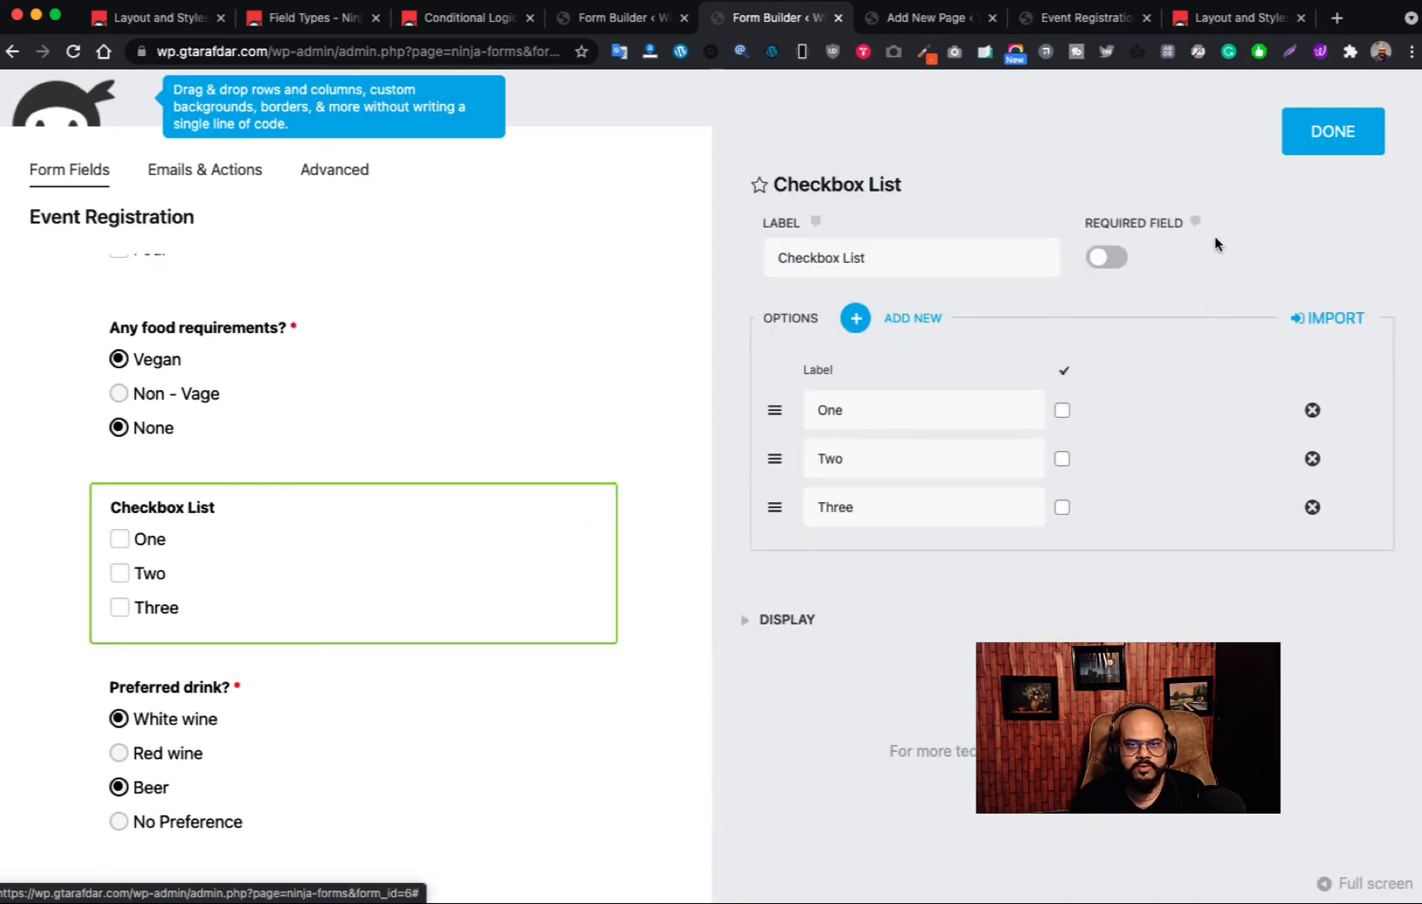
- Label the new checkbox list "Gluten Free or Not?" and rename its first option "Yes"
triple_click(951, 258)
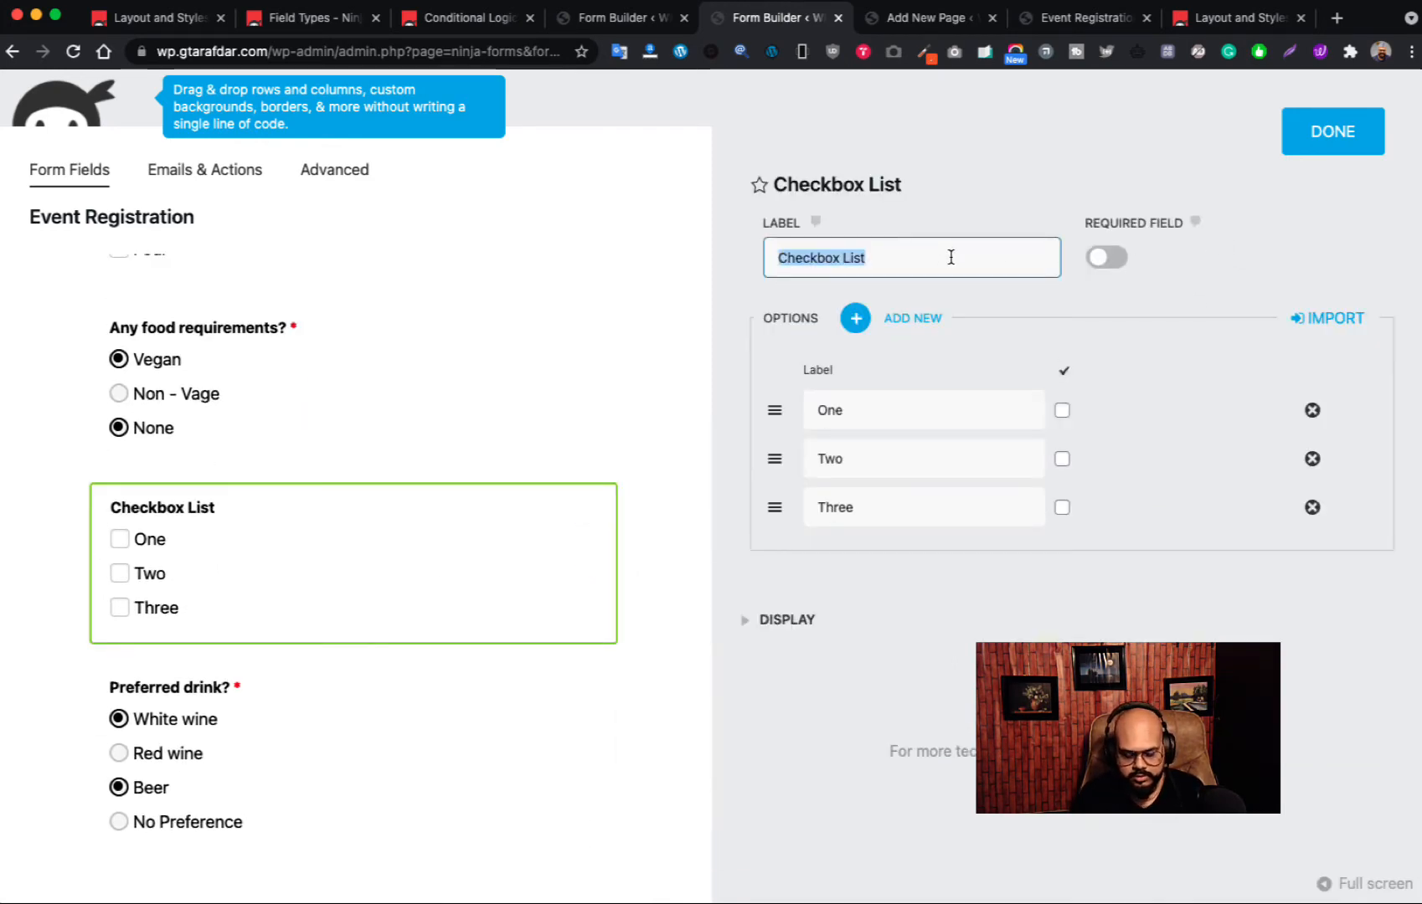
type("Gluten Free ")
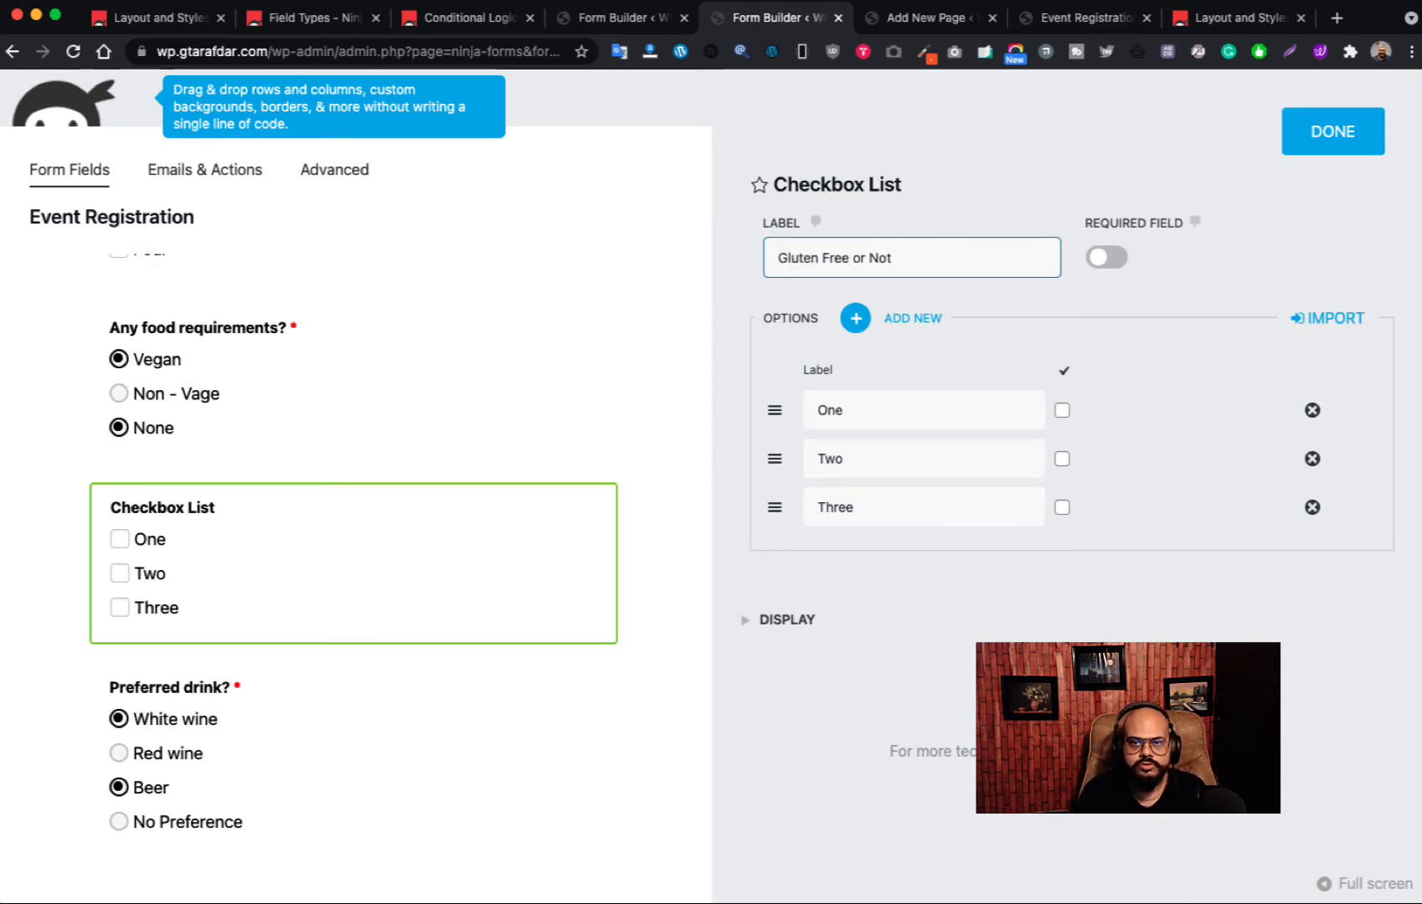
type("or Not?")
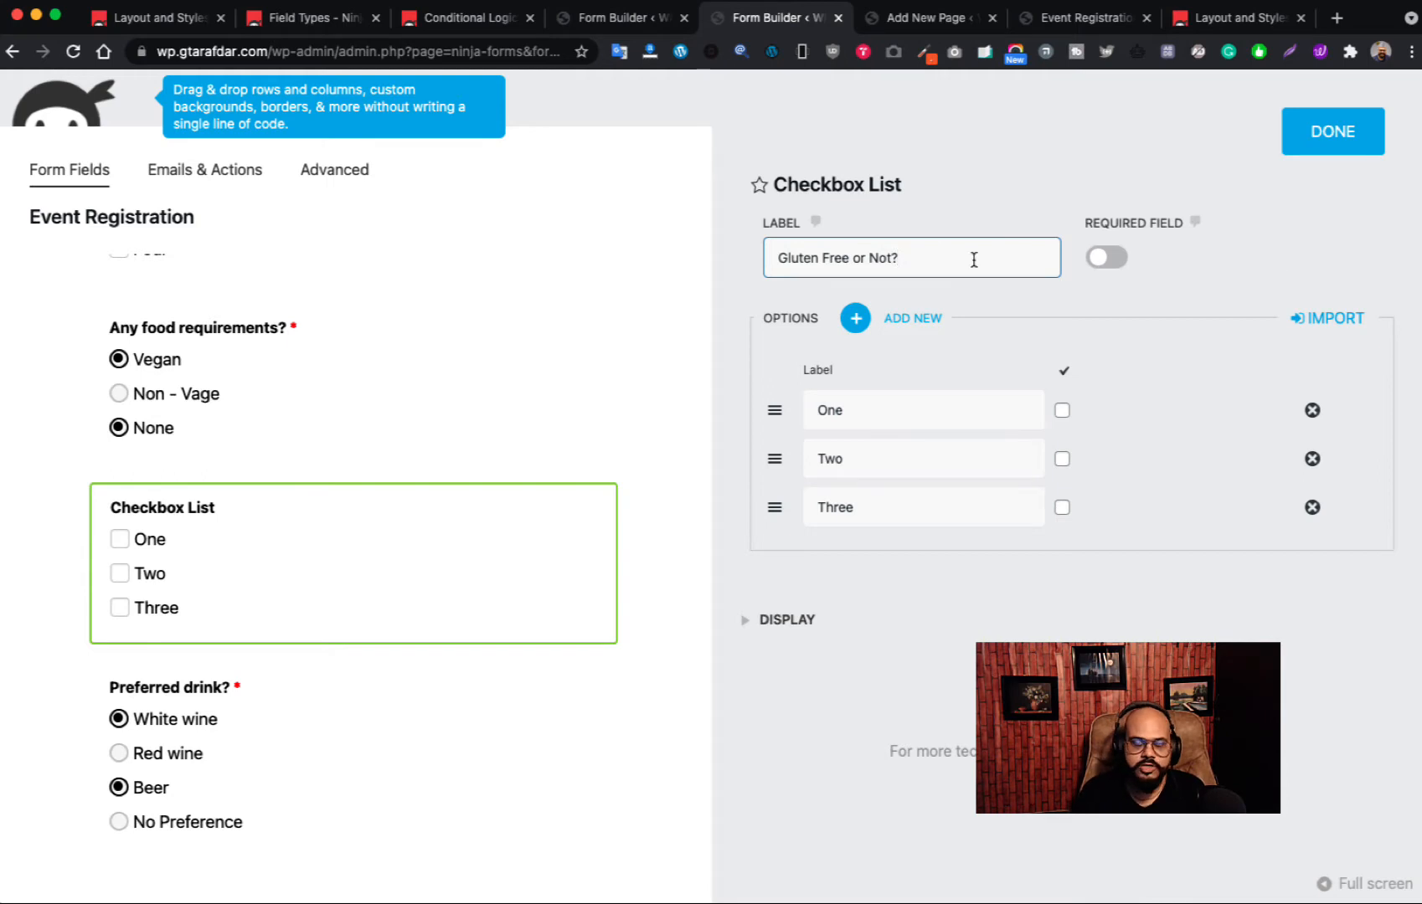
left_click(929, 413)
double_click(930, 413)
type("yes")
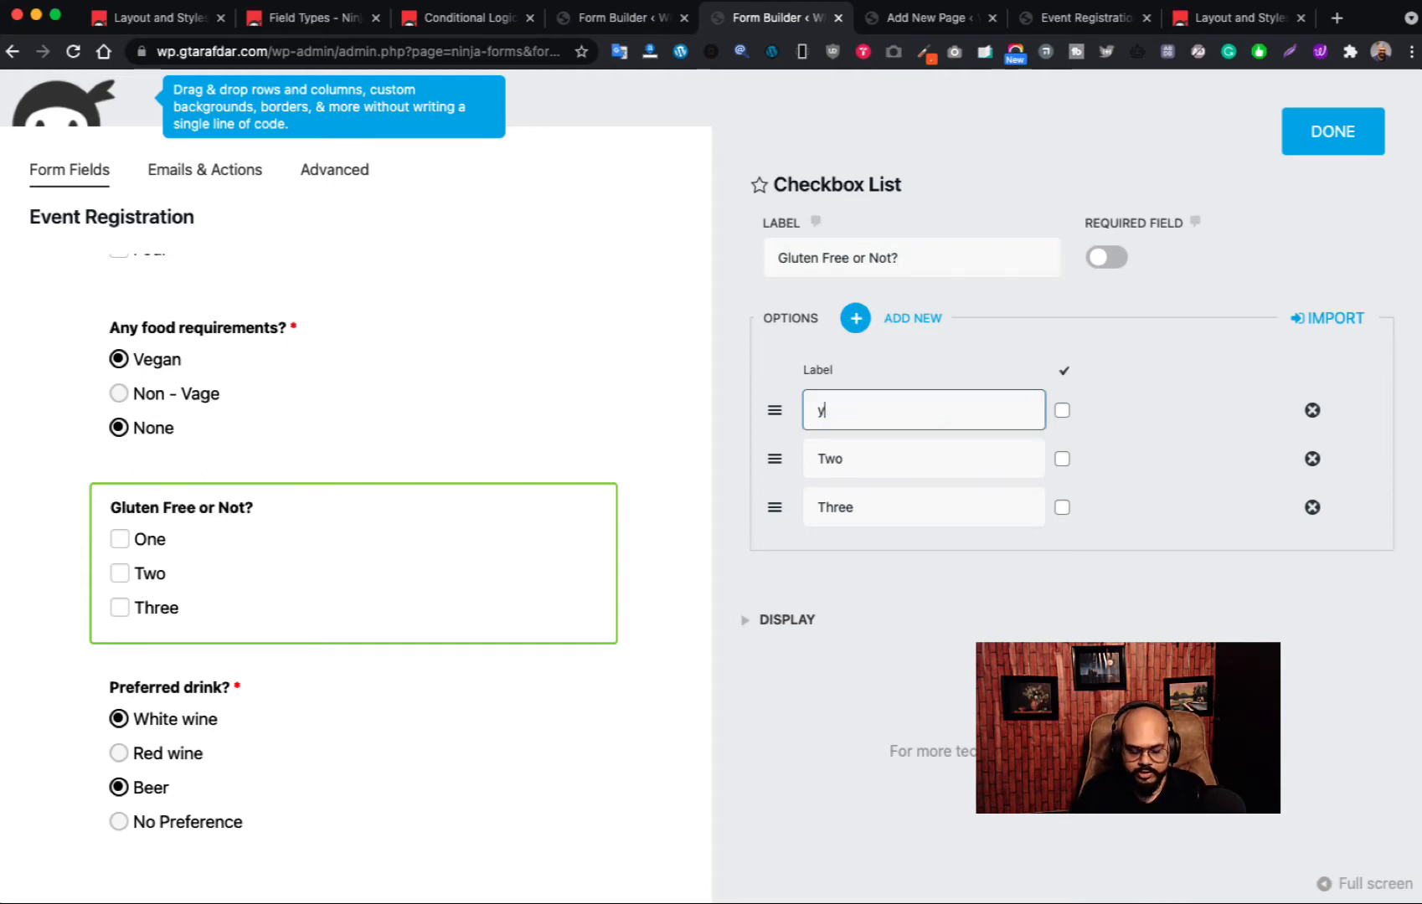
left_click(826, 412)
key("BackSpace")
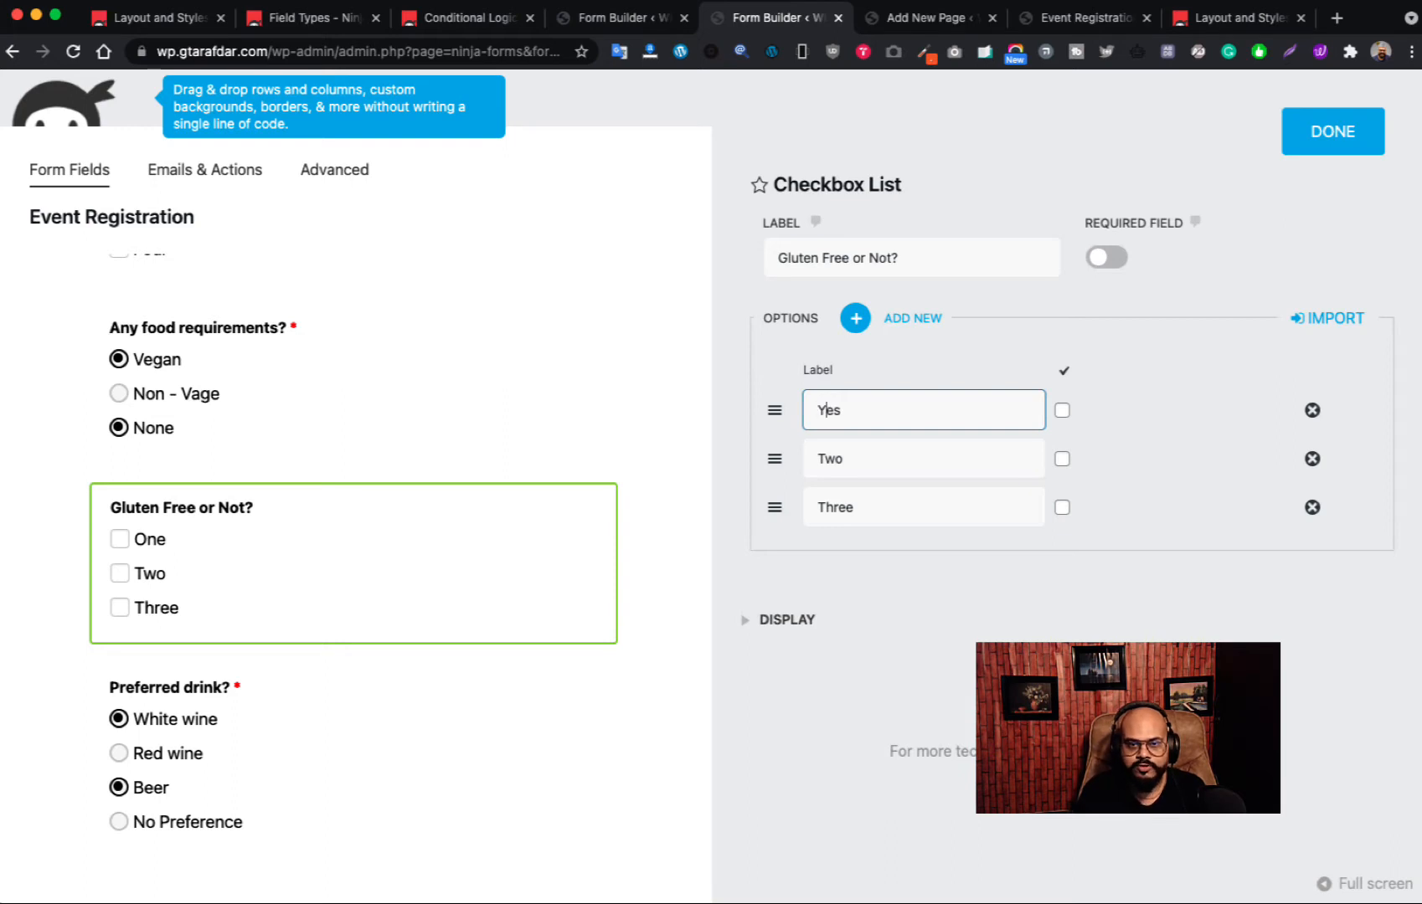
type("Y")
- Rename the second option of the gluten-free checkbox list to "No"
double_click(829, 454)
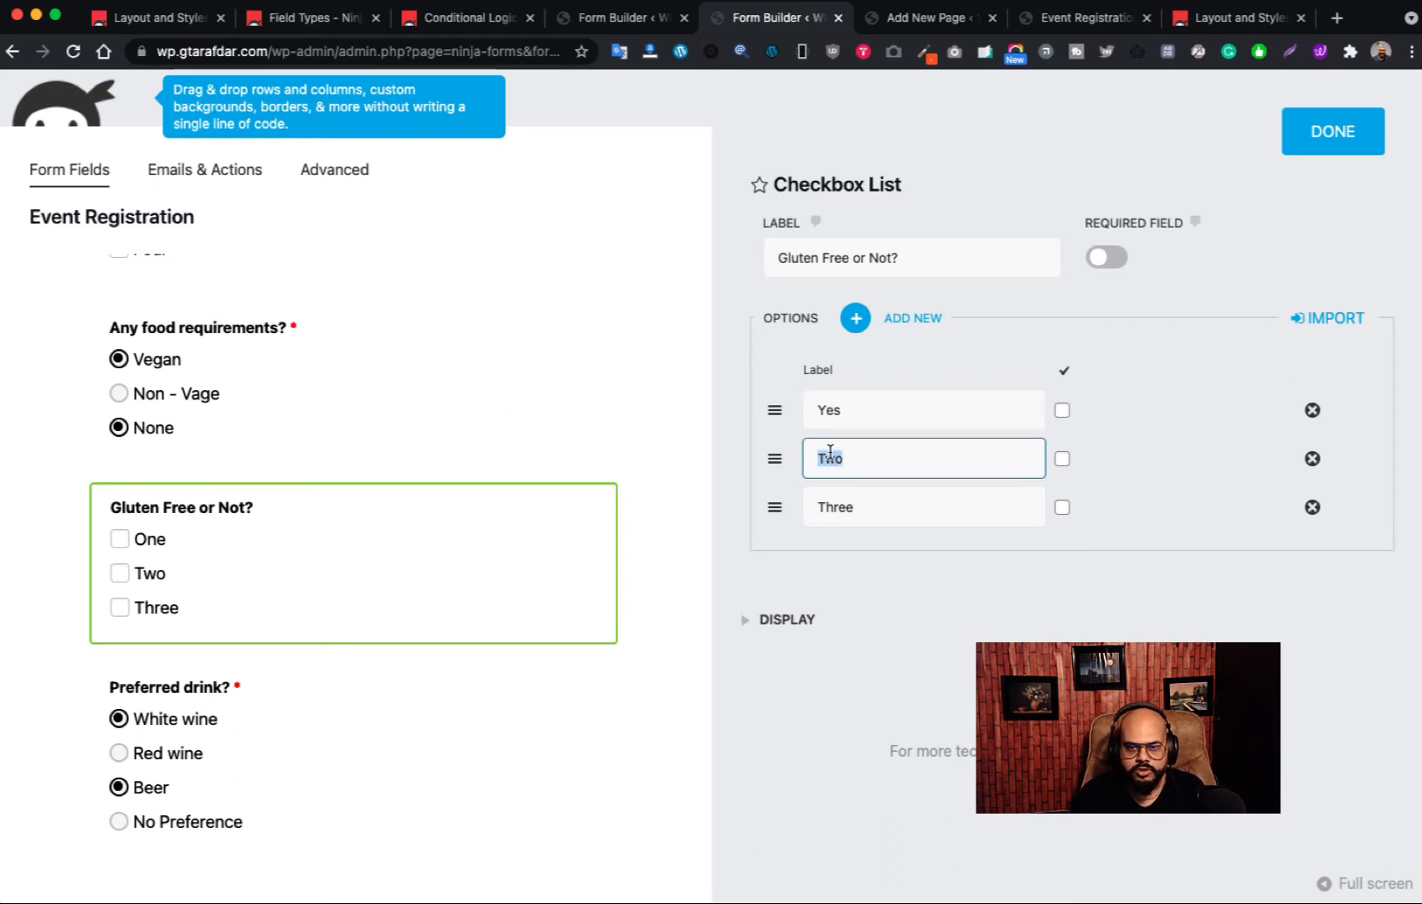
type("N")
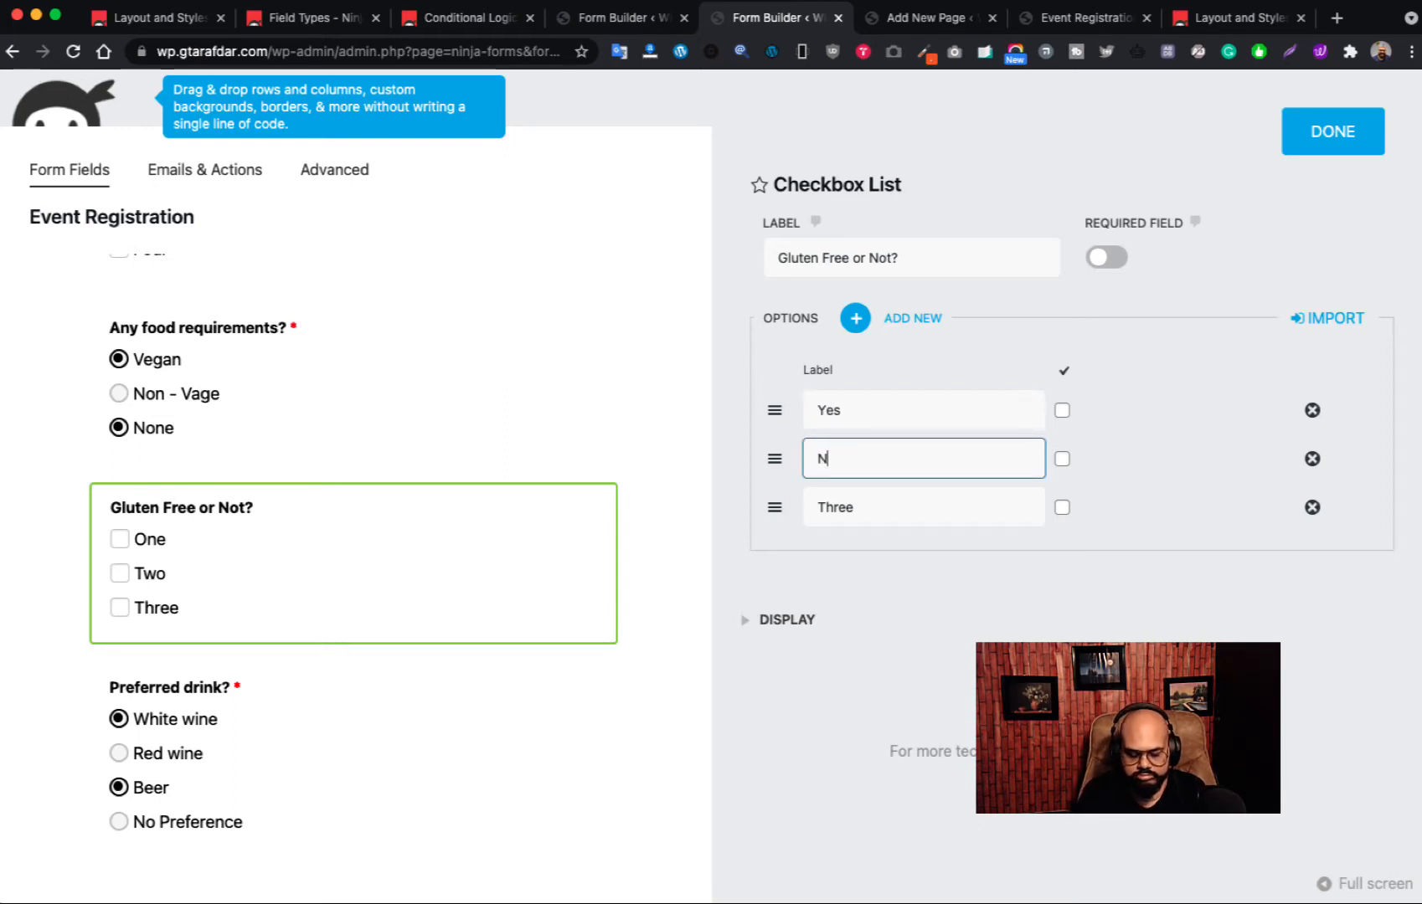
key("BackSpace")
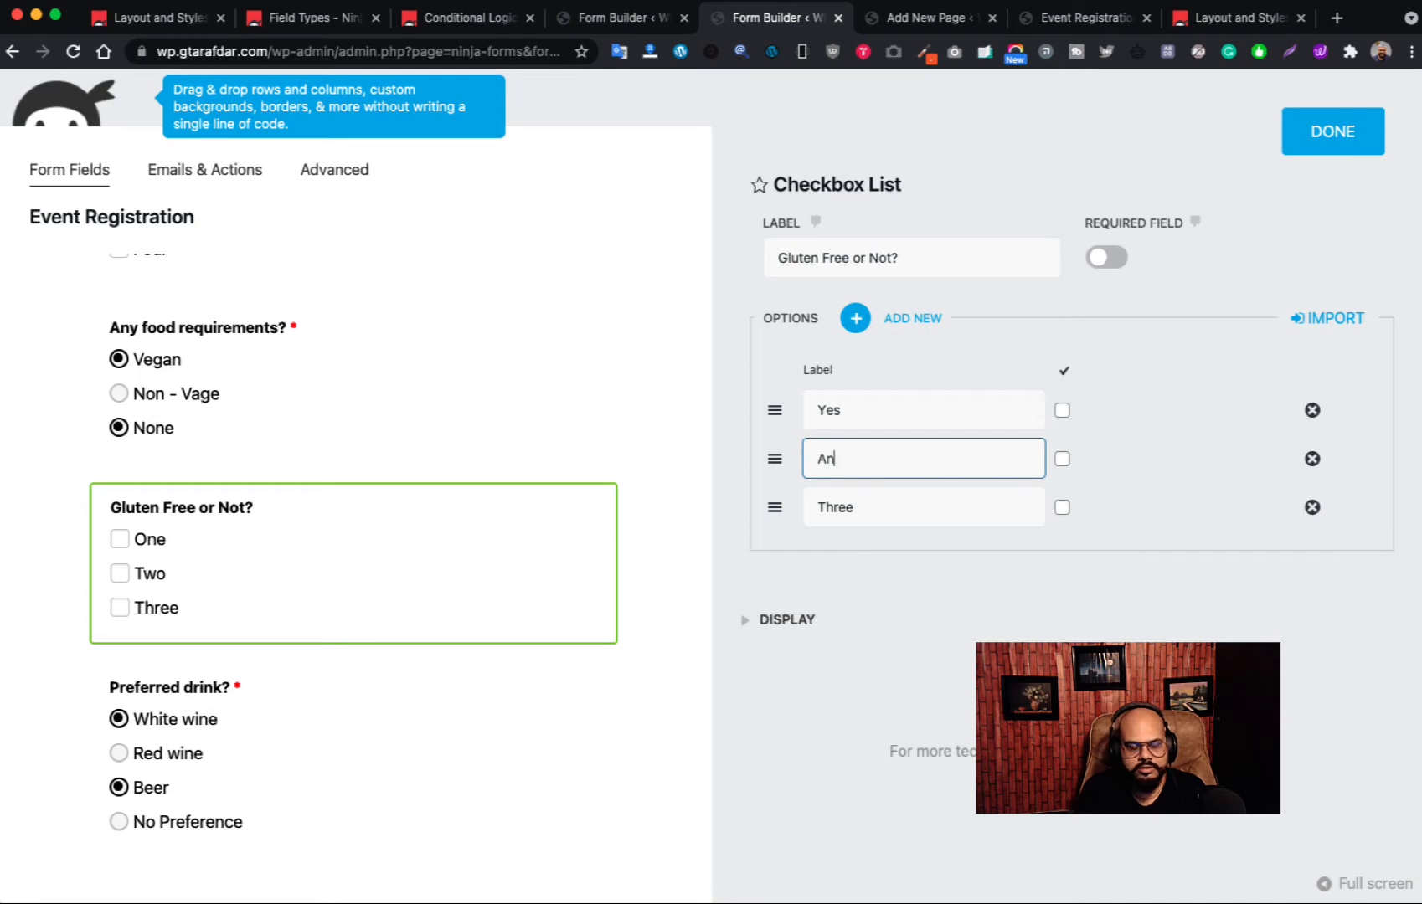
key("BackSpace")
key("BackSpace")
type("No")
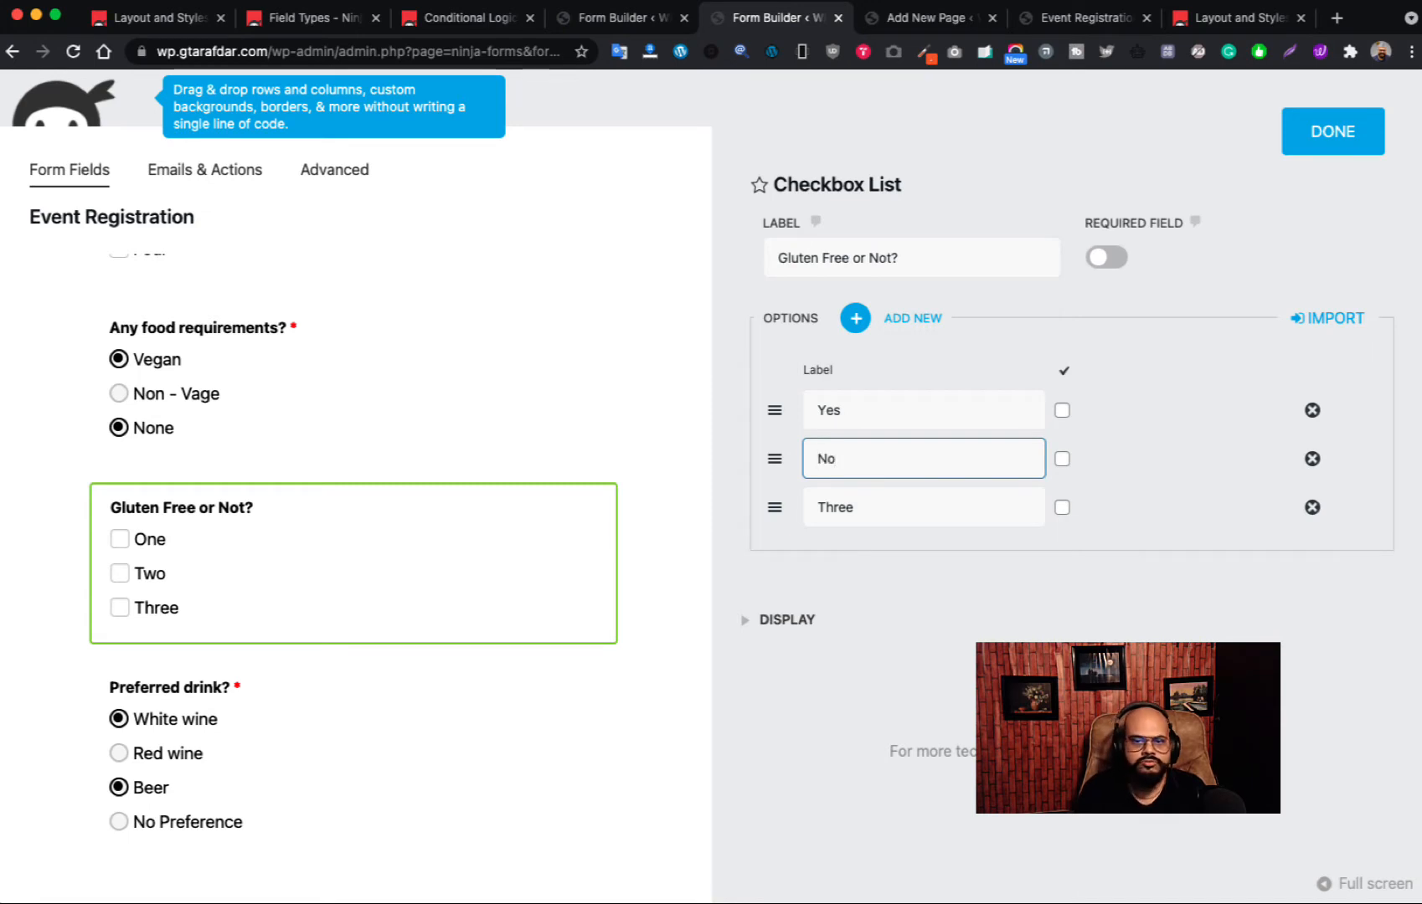
- Rename the third option of the gluten-free checkbox list to "Anything" and finish editing the field
left_click(833, 507)
double_click(837, 507)
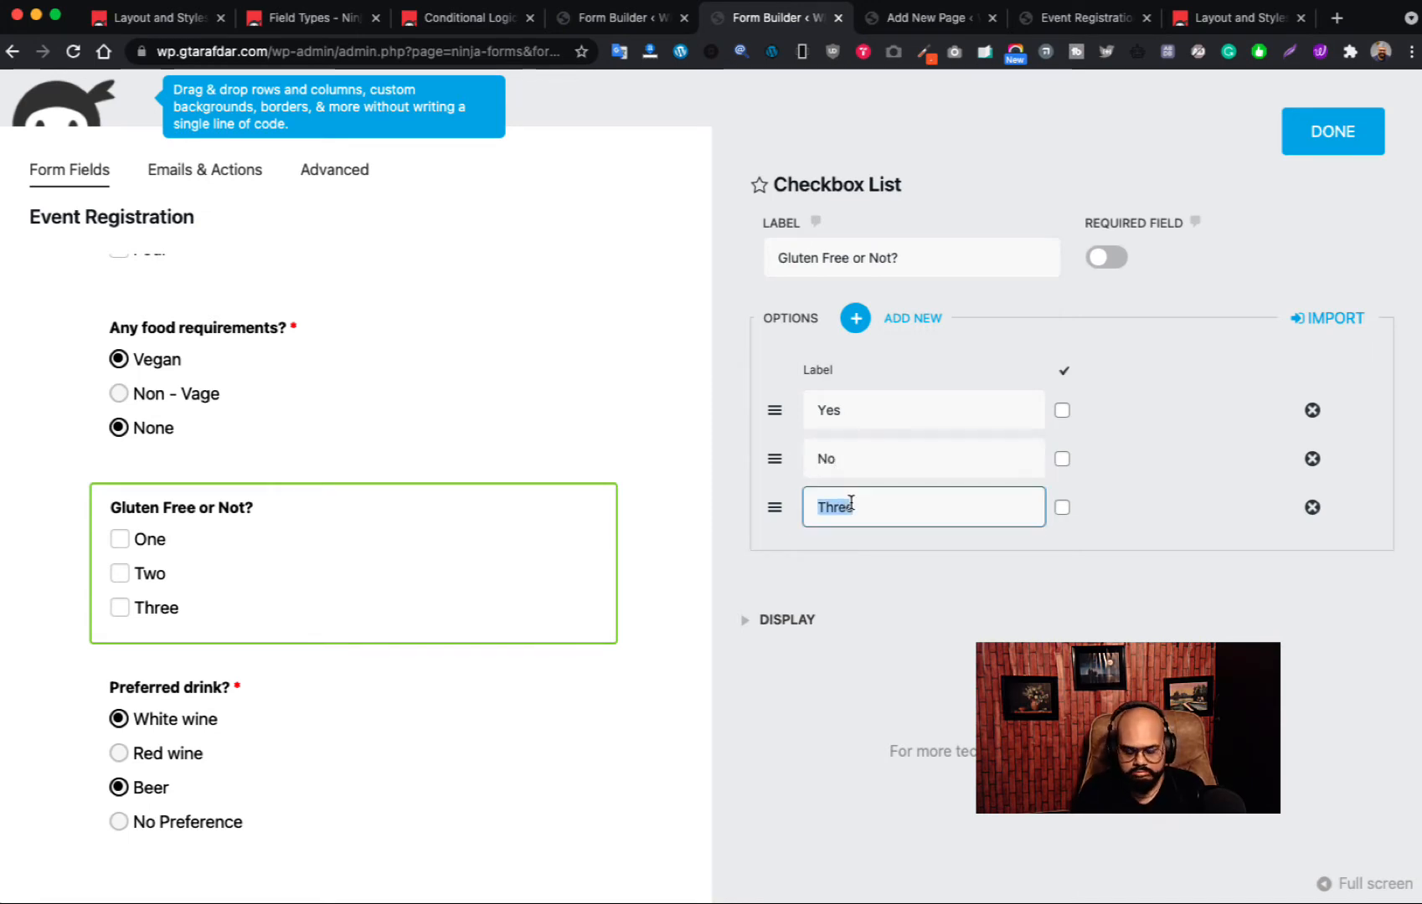
type("None")
key("BackSpace")
key("BackSpace")
key("BackSpace")
key("BackSpace")
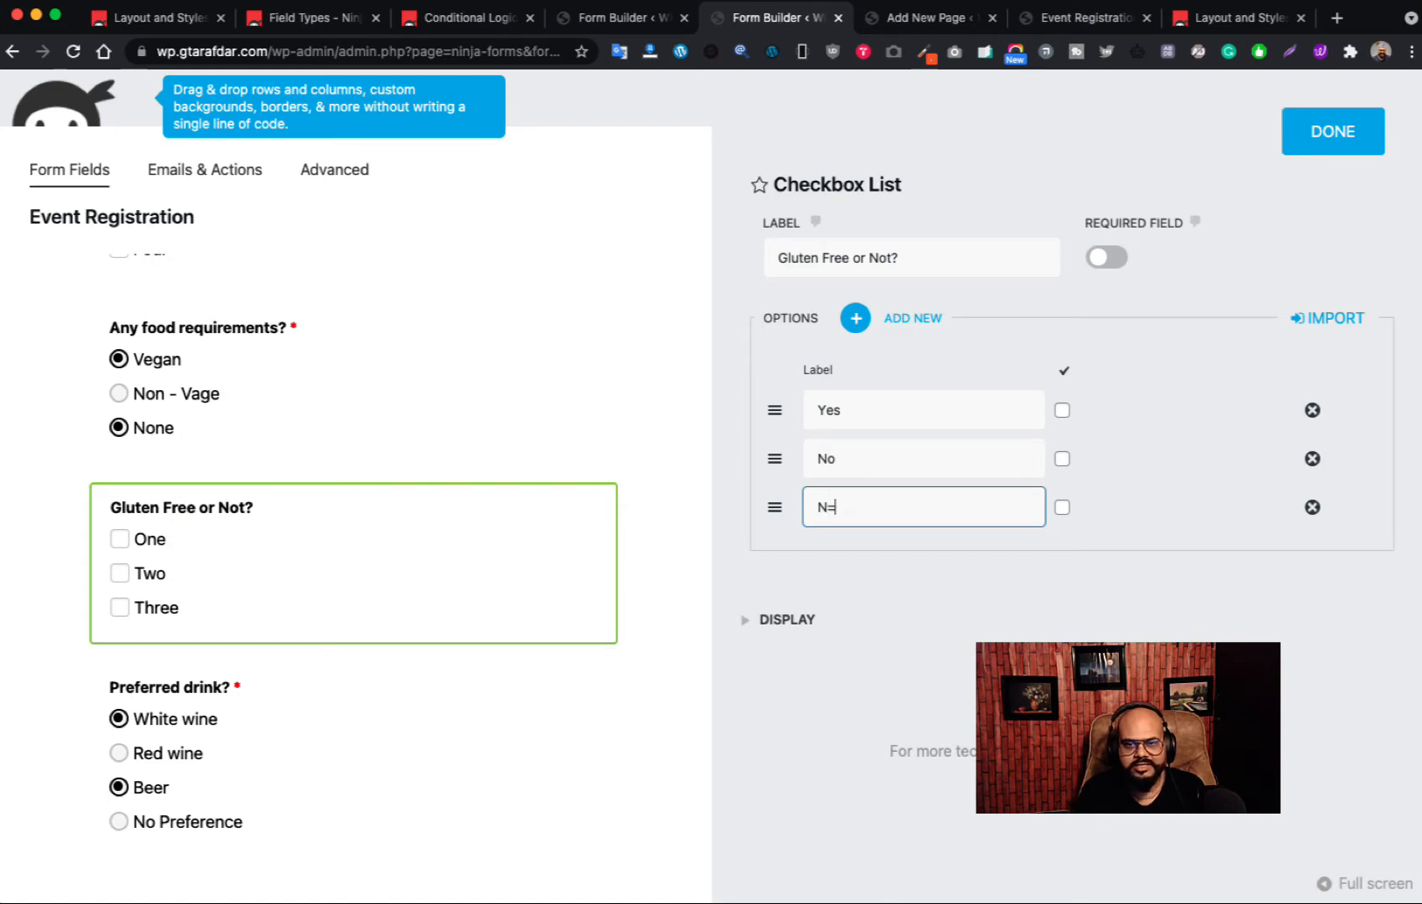
type("Anything")
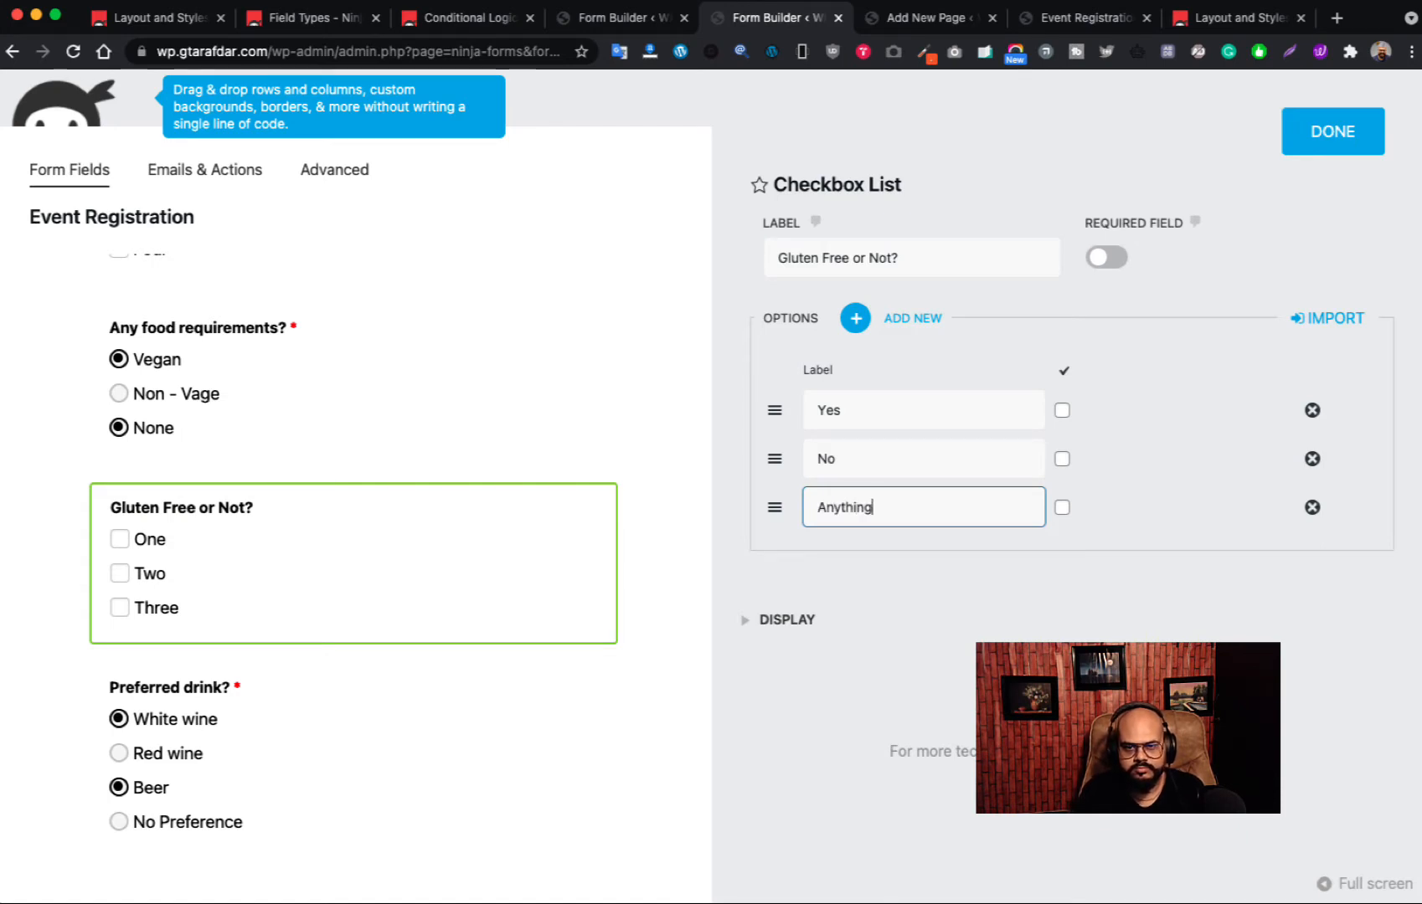
left_click(1143, 530)
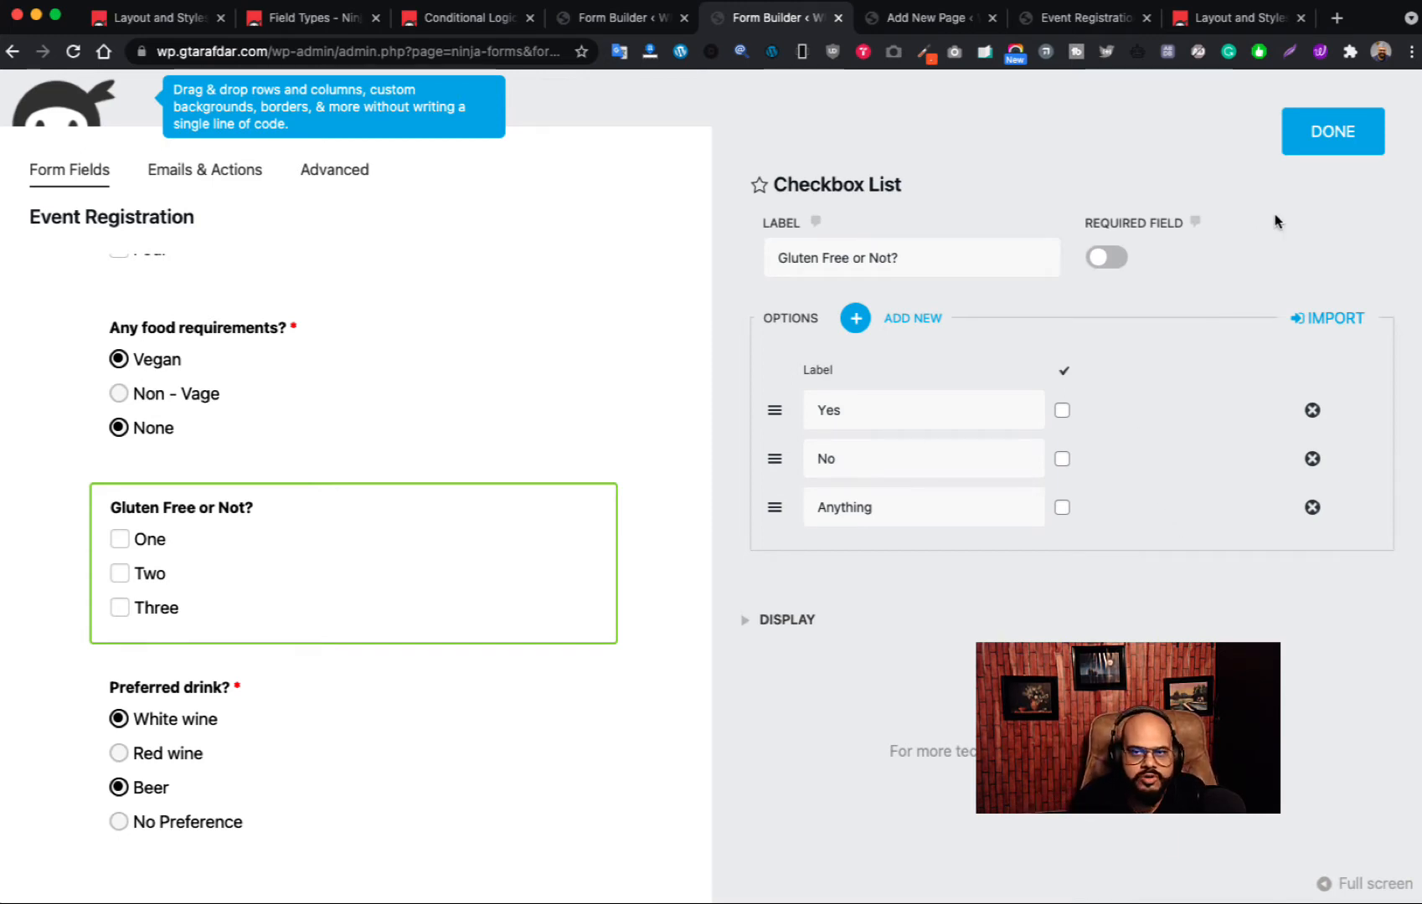
left_click(1318, 149)
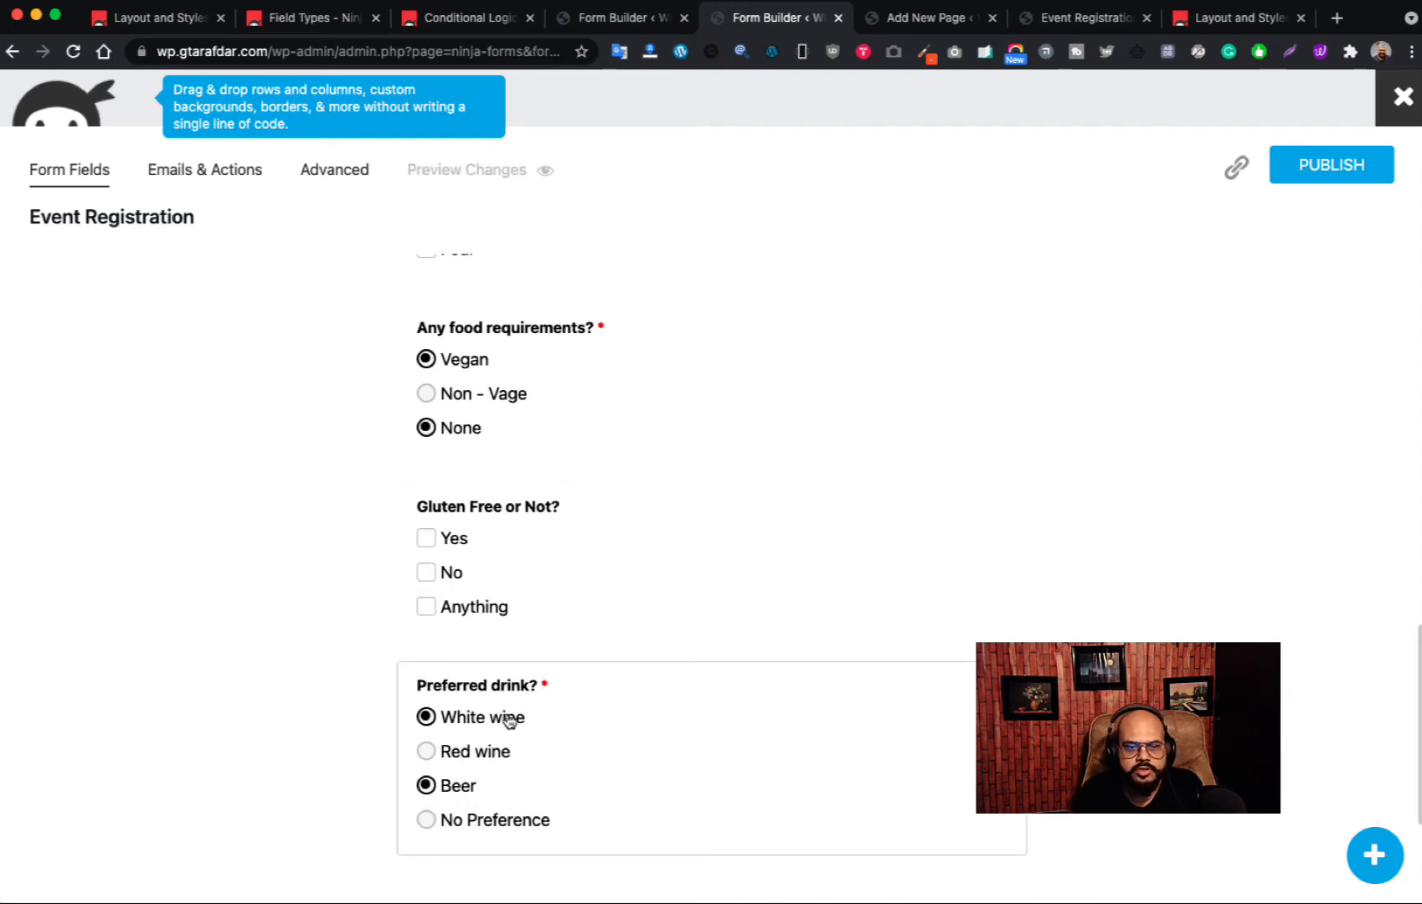
- Open the "Preferred drink?" field's settings and rename its White wine option to "Water"
mouse_move(921, 691)
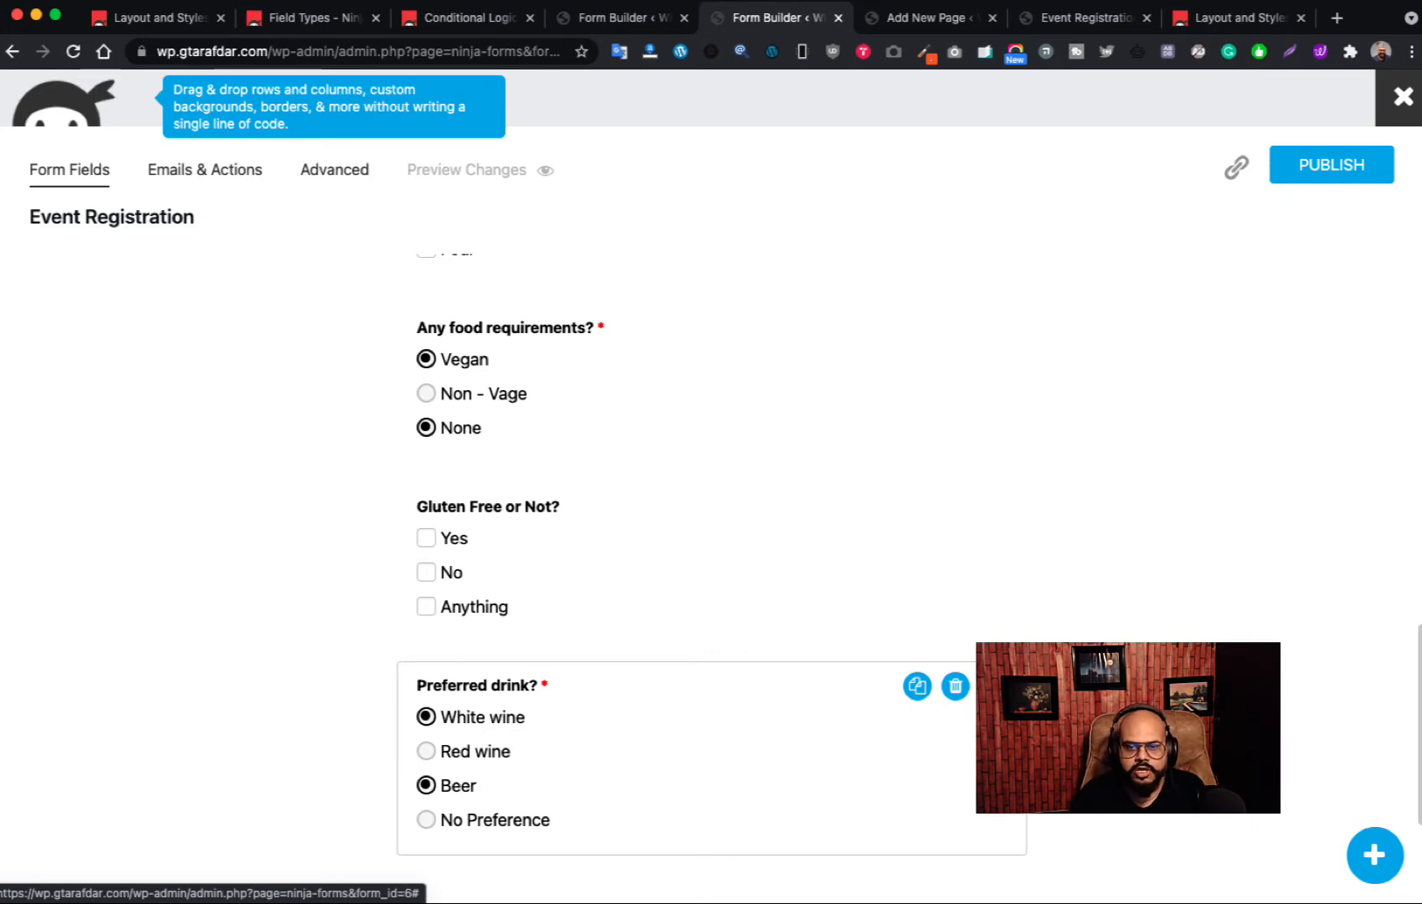
left_click(837, 712)
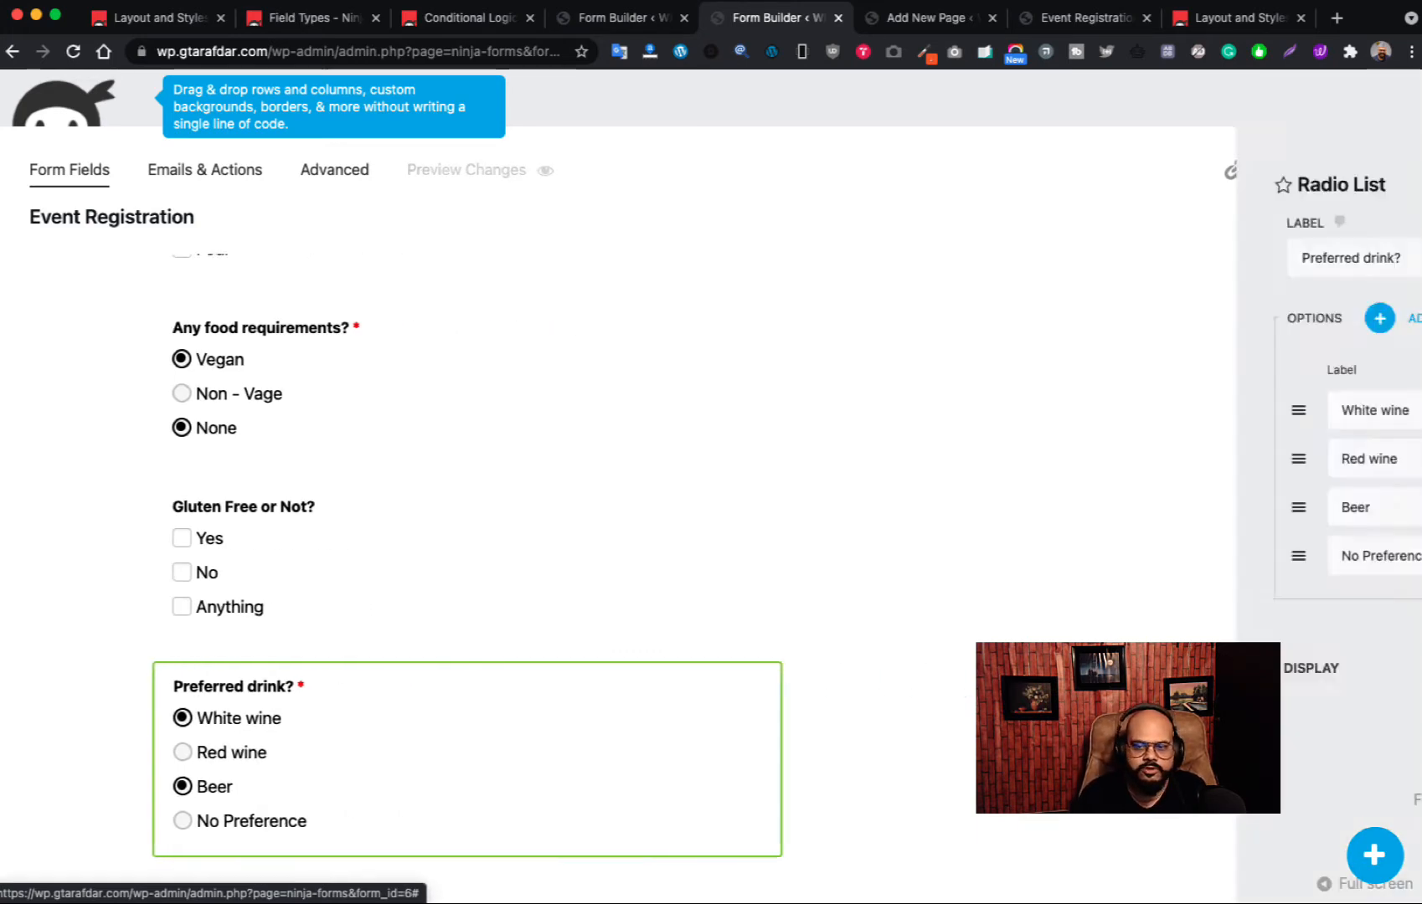
triple_click(912, 409)
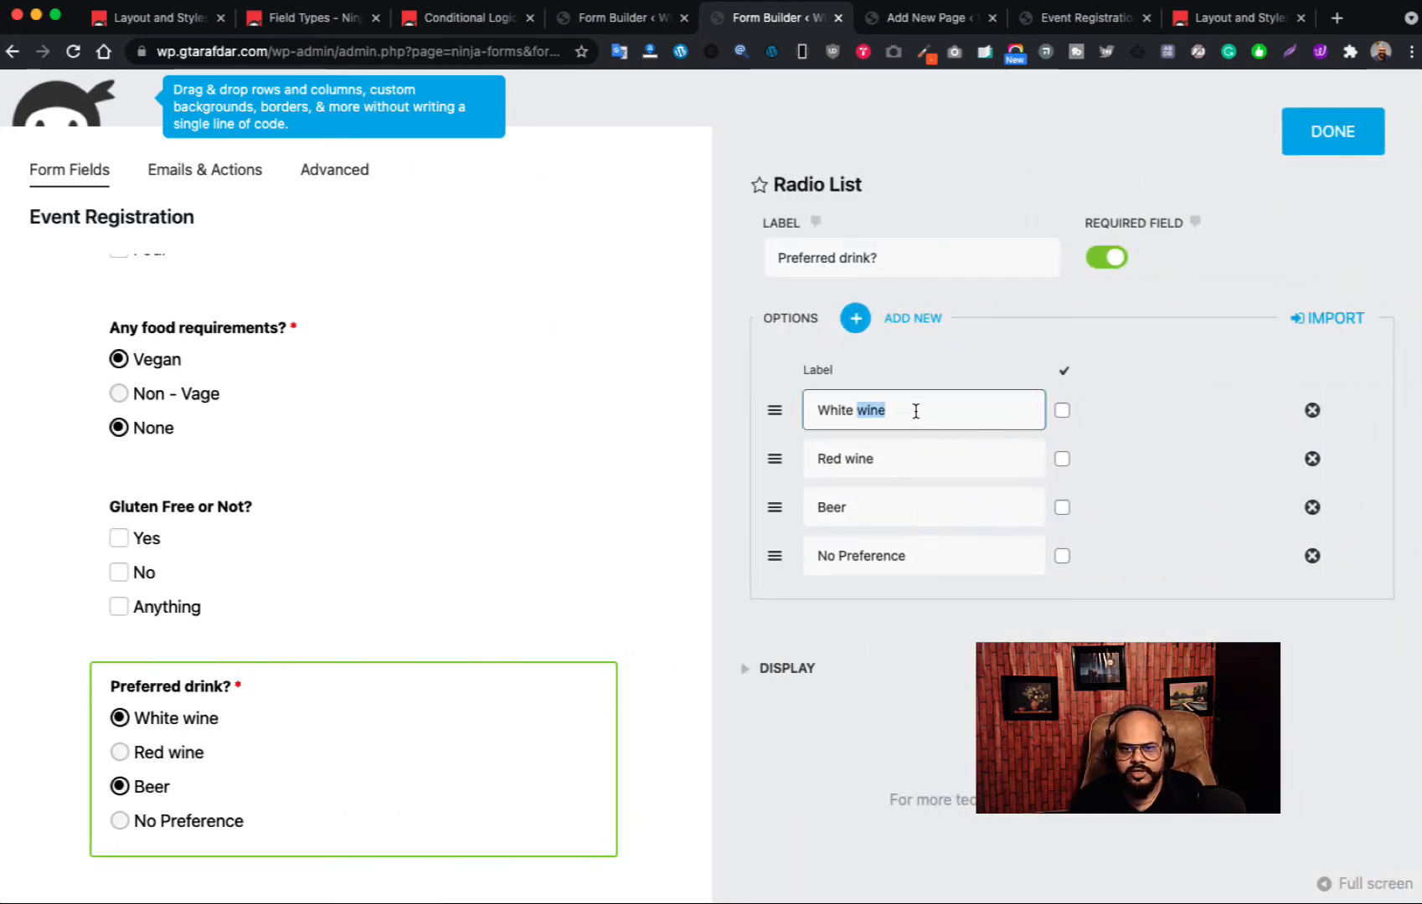
type("Water")
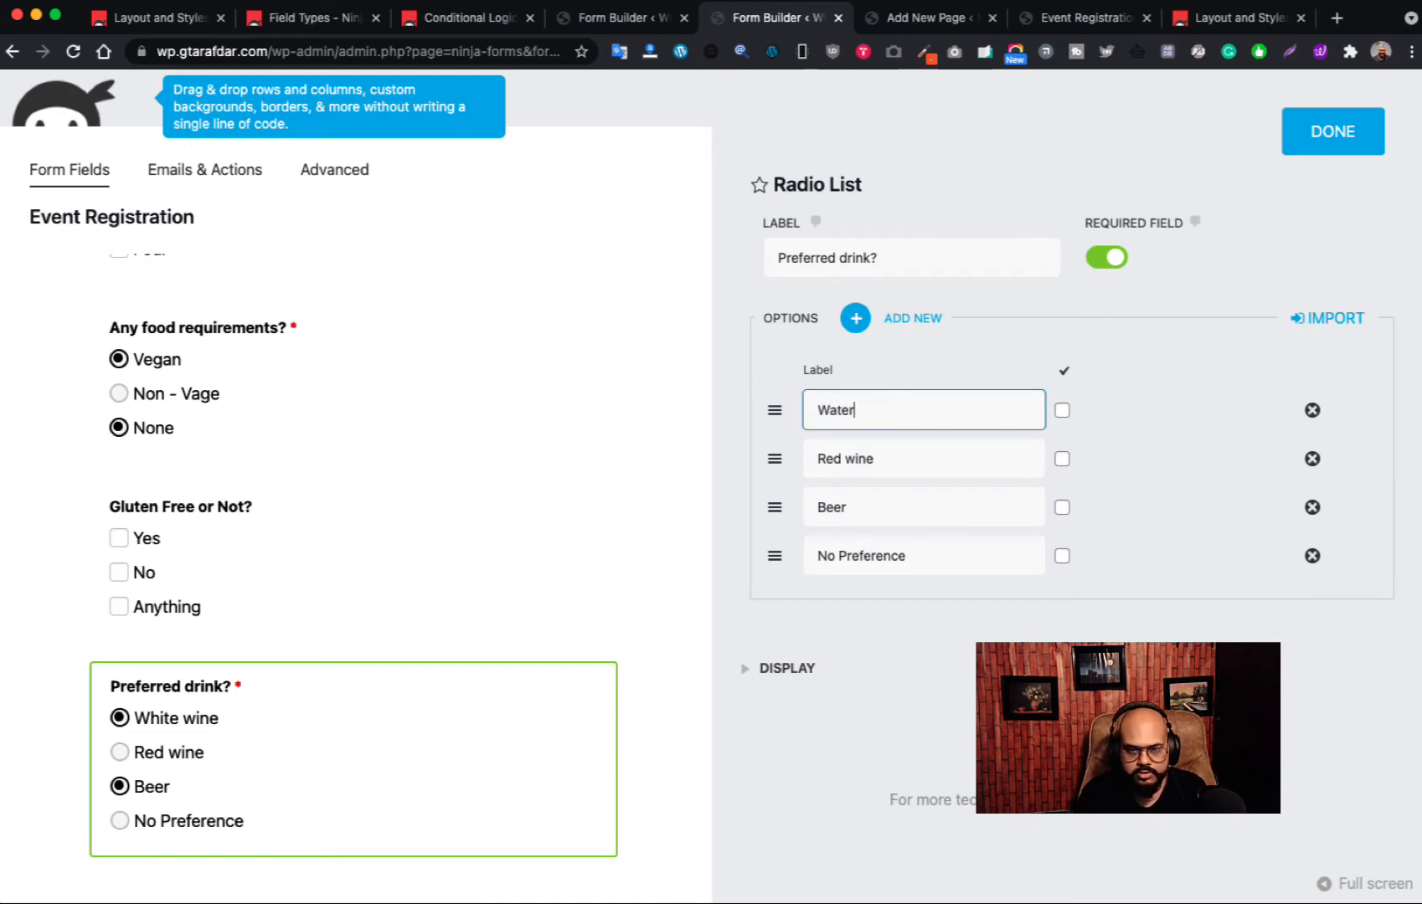
- Rename the Red wine option of the "Preferred drink?" field to "Soft Drinks"
triple_click(891, 469)
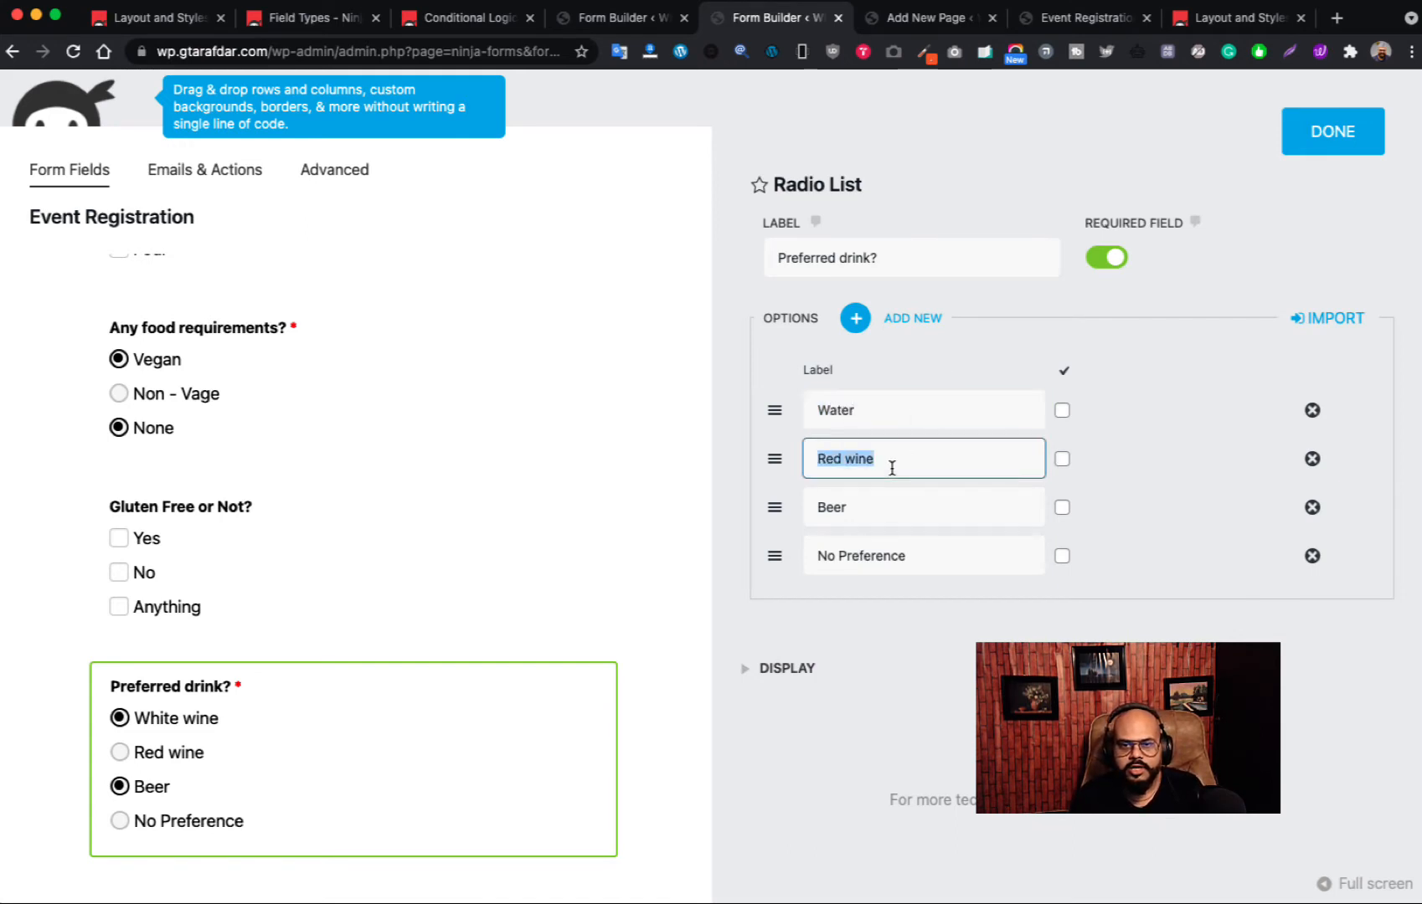
type("Wine")
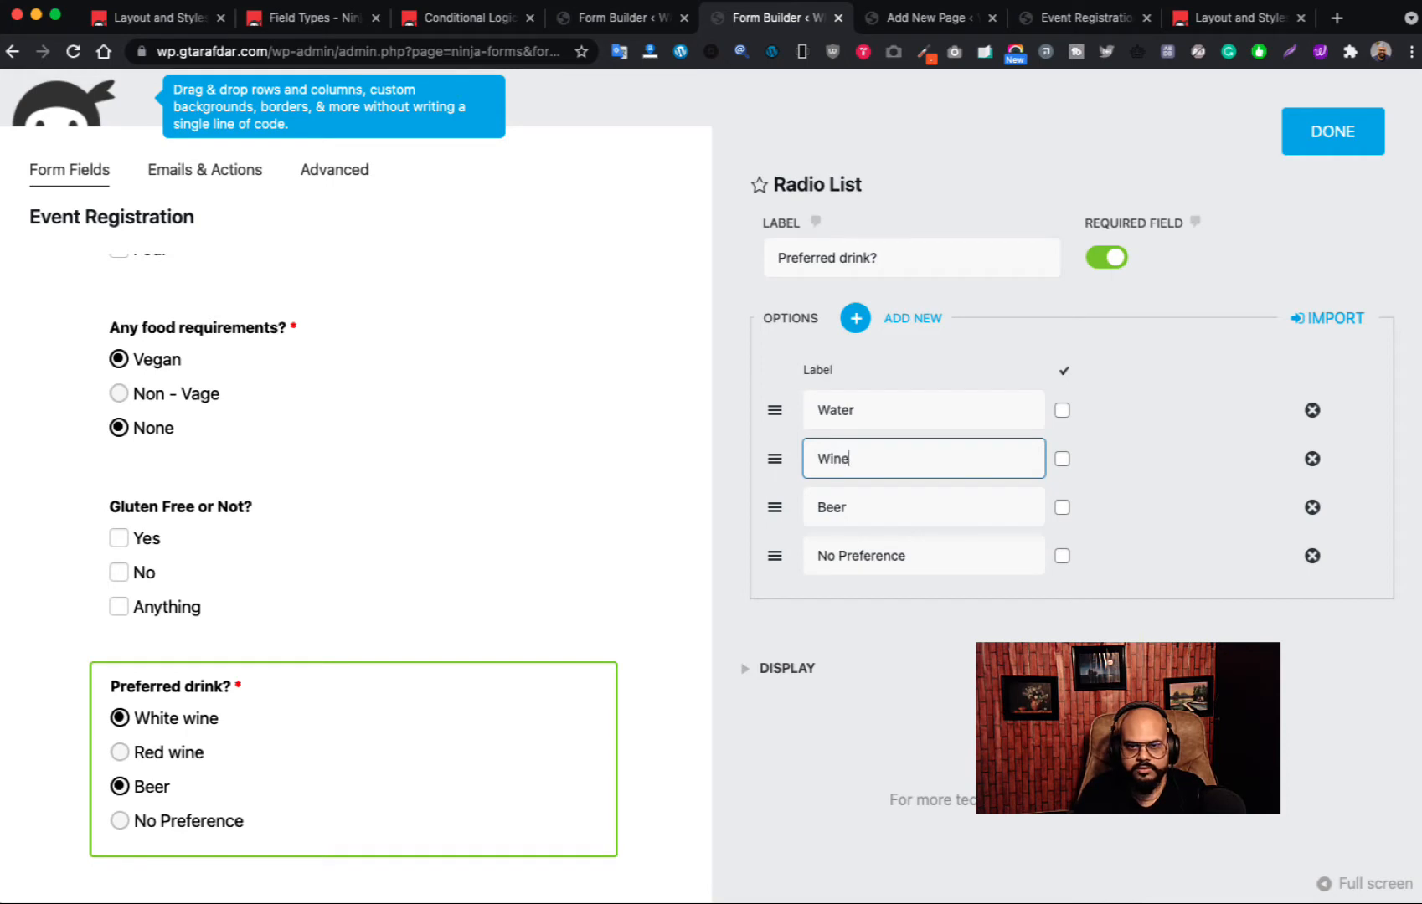
double_click(889, 457)
type("Sodf")
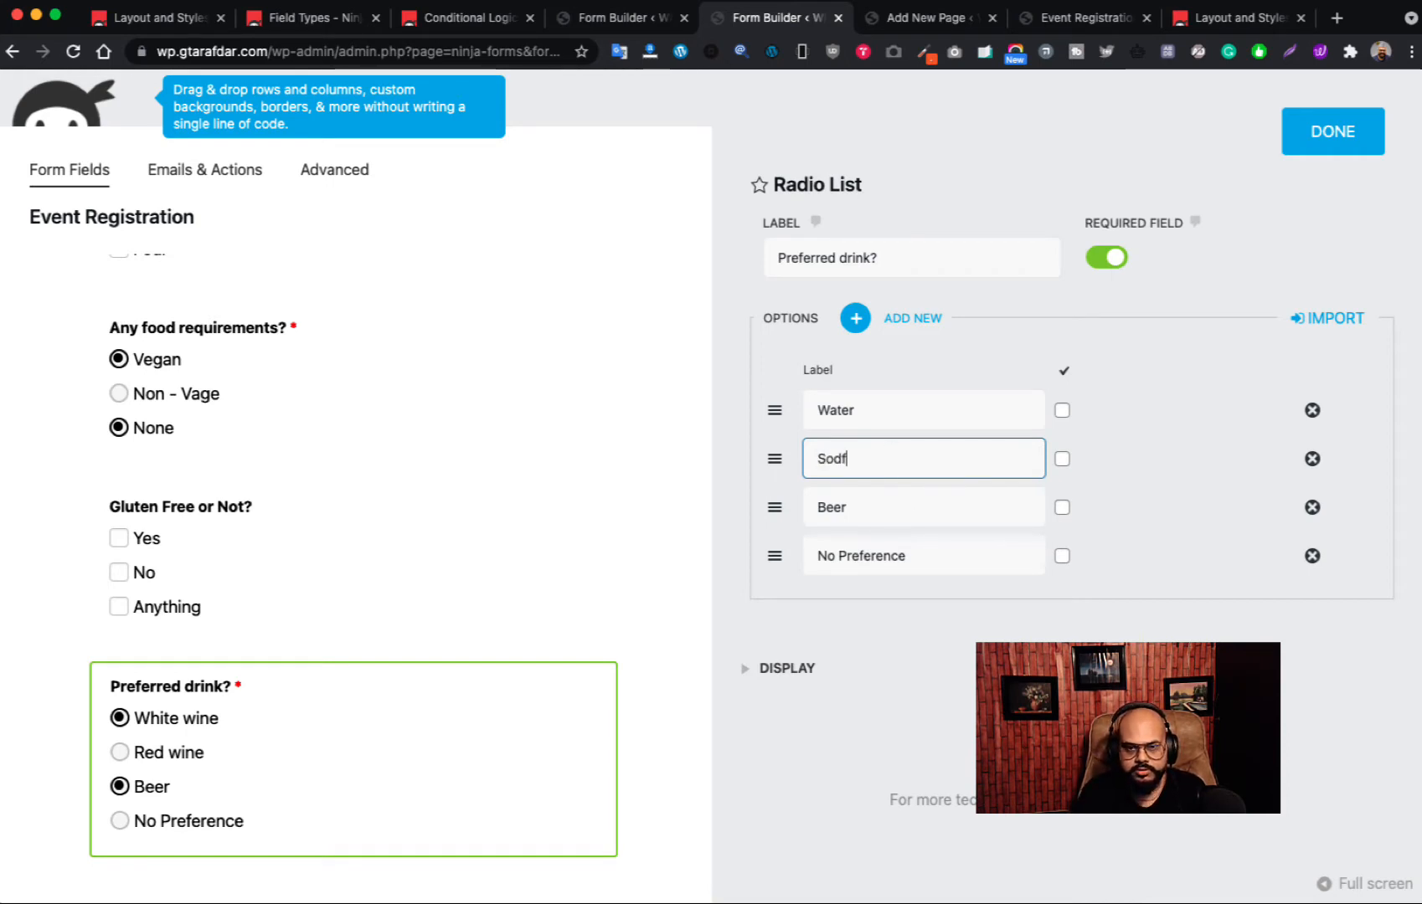
key("BackSpace")
key("BackSpace")
type("ft De")
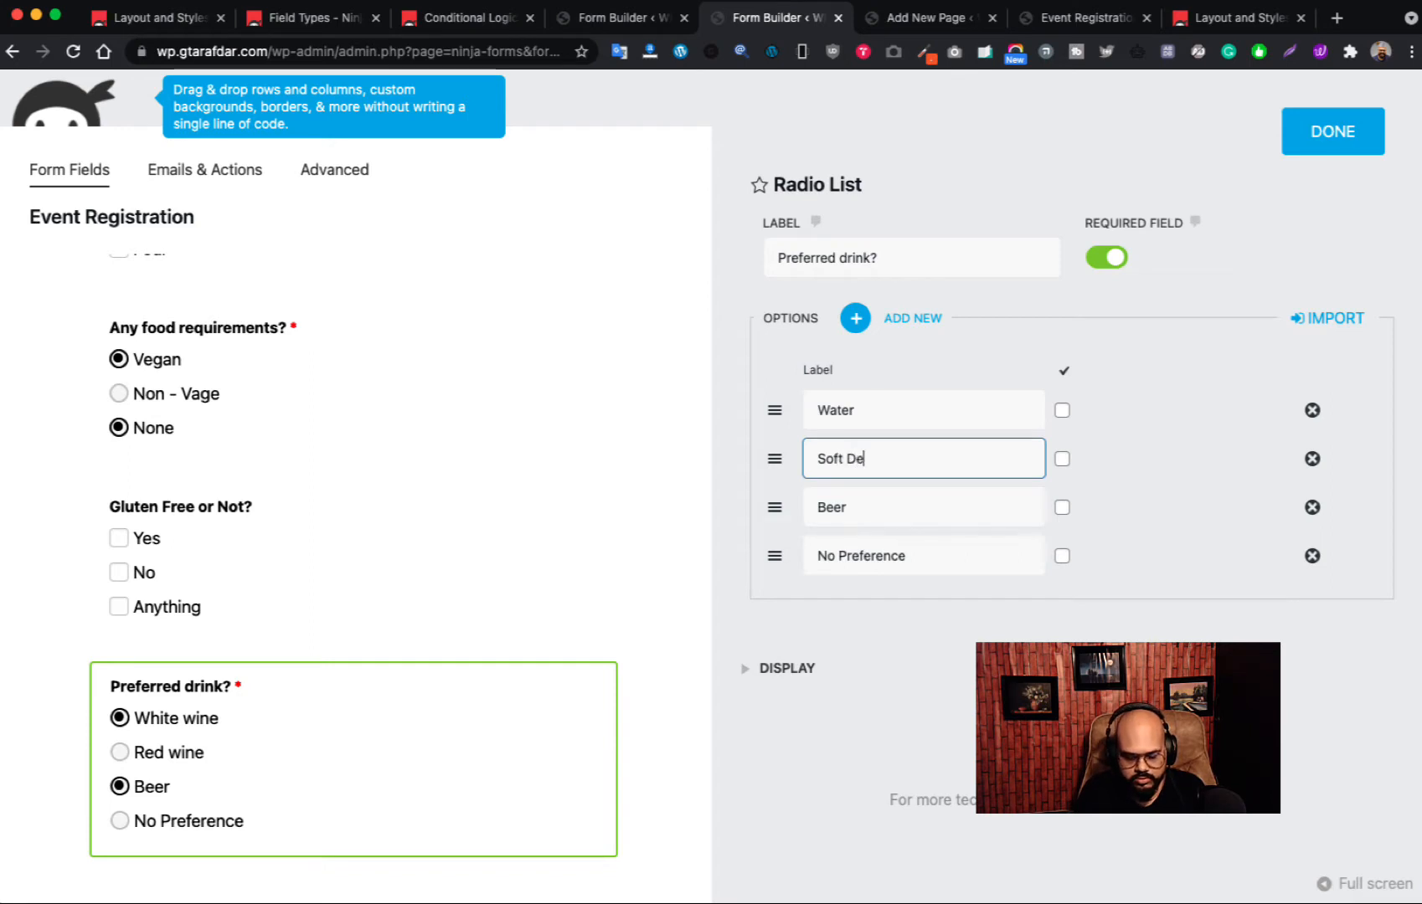
key("BackSpace")
type("rinks")
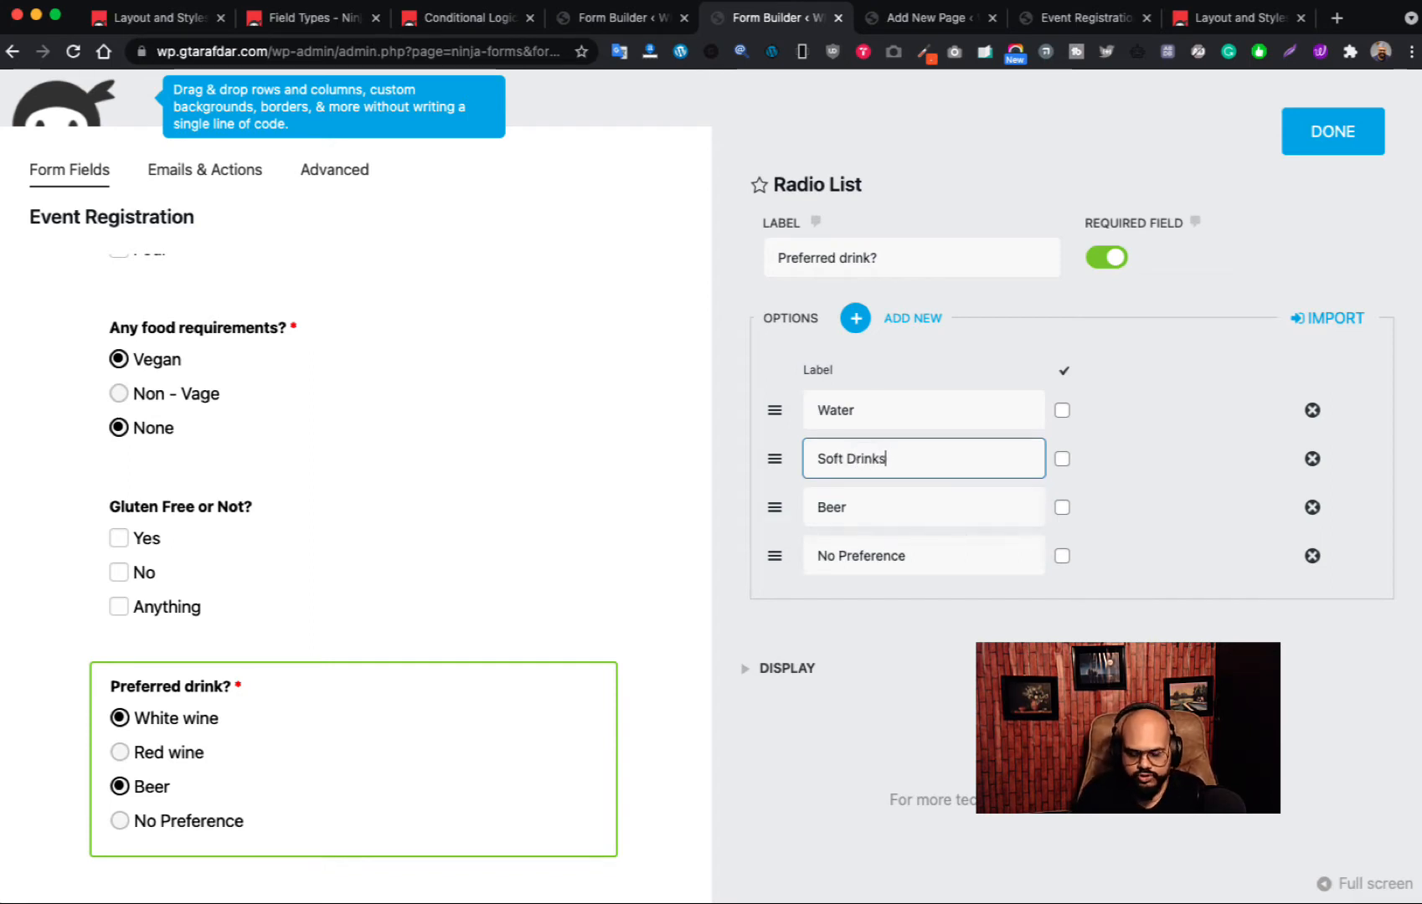
- Rename the Beer option to "Hard Drinks" and make No Preference selected by default in the "Preferred drink?" field
double_click(871, 517)
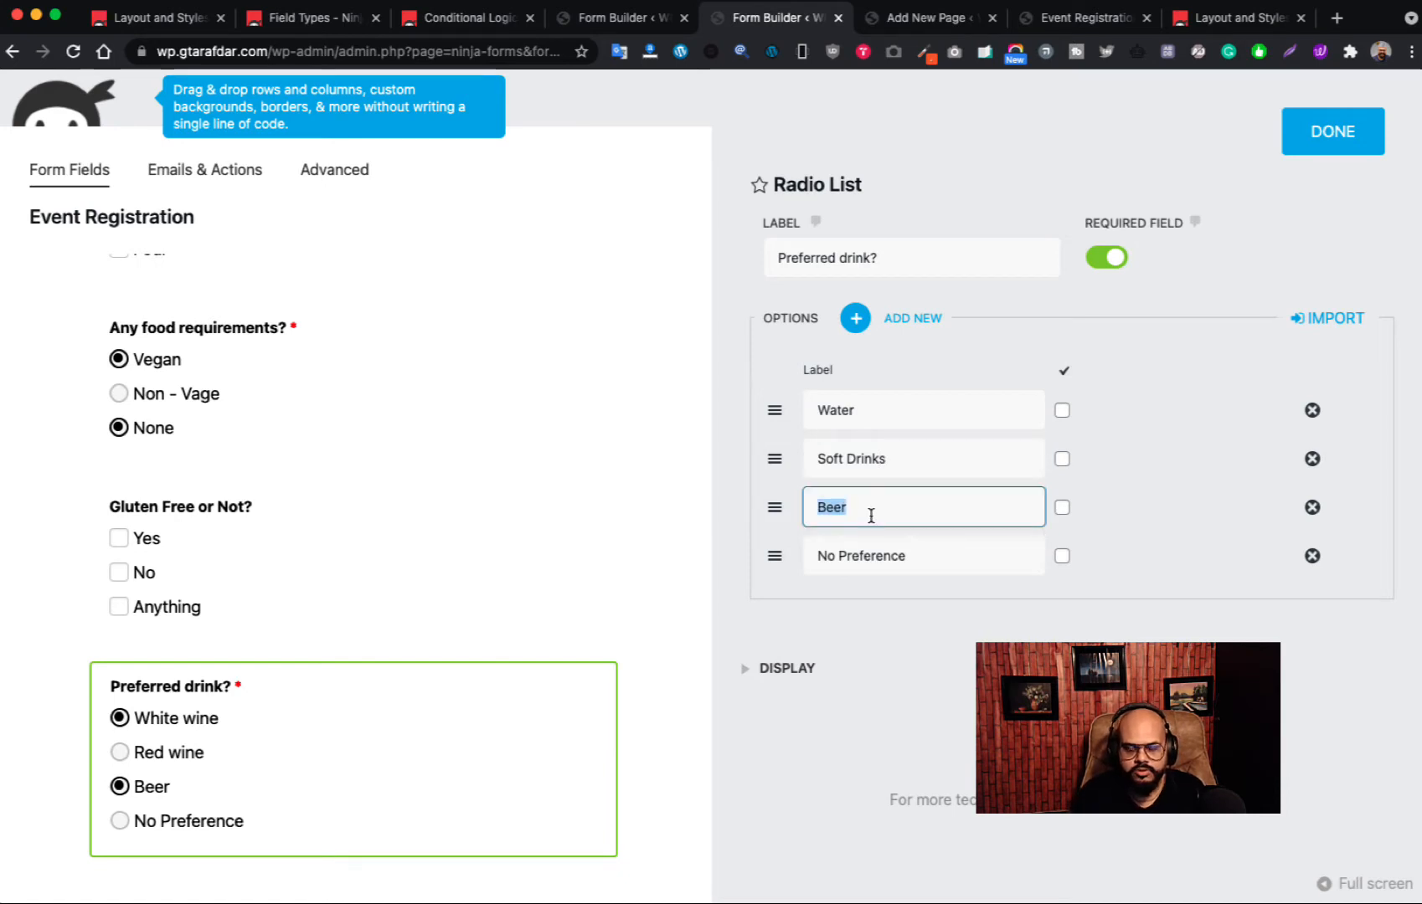
type("Hard")
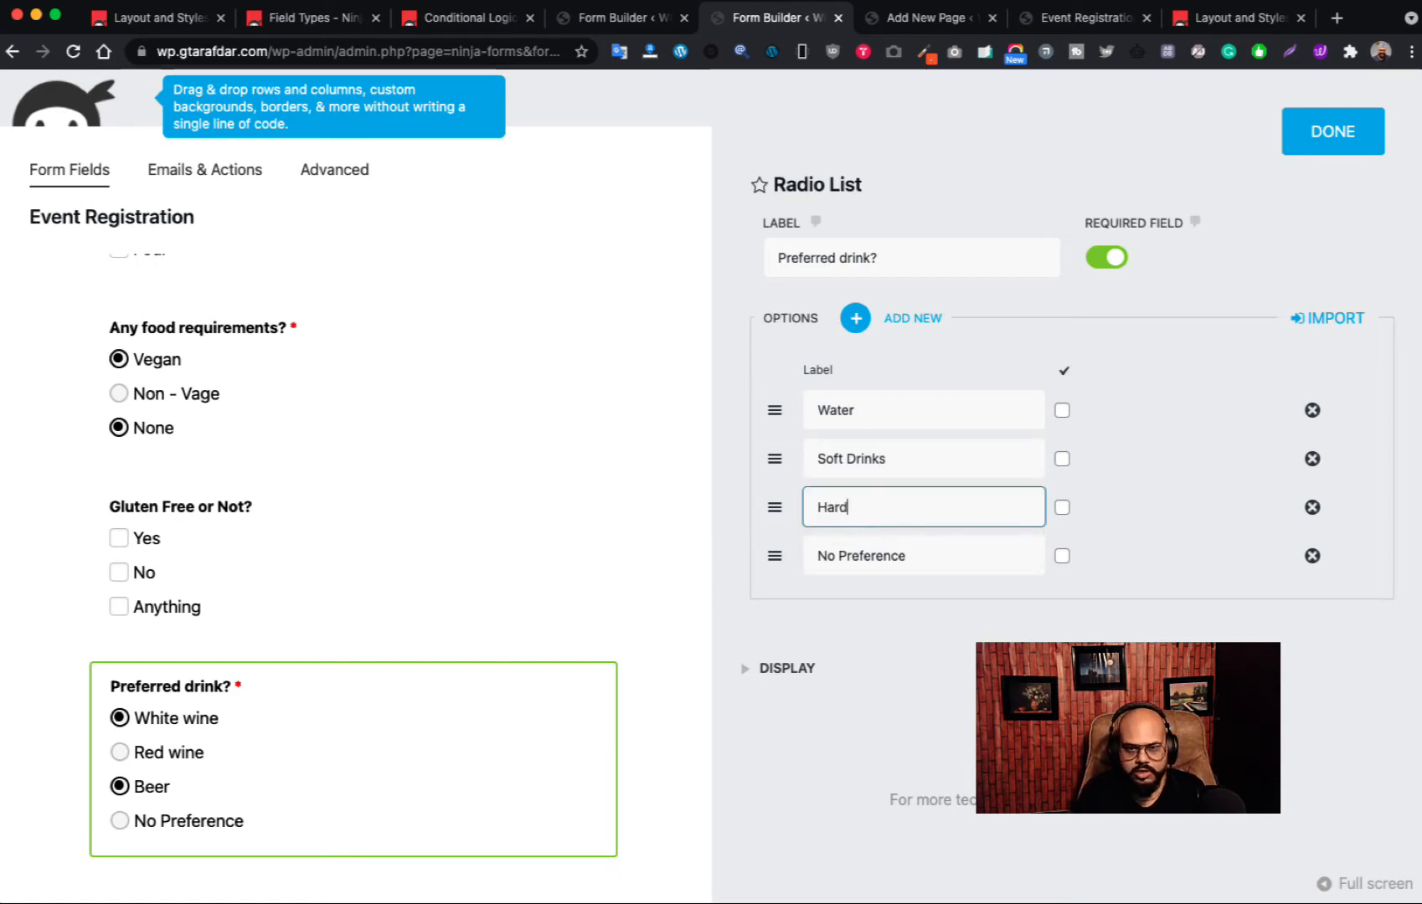
type(" Drings")
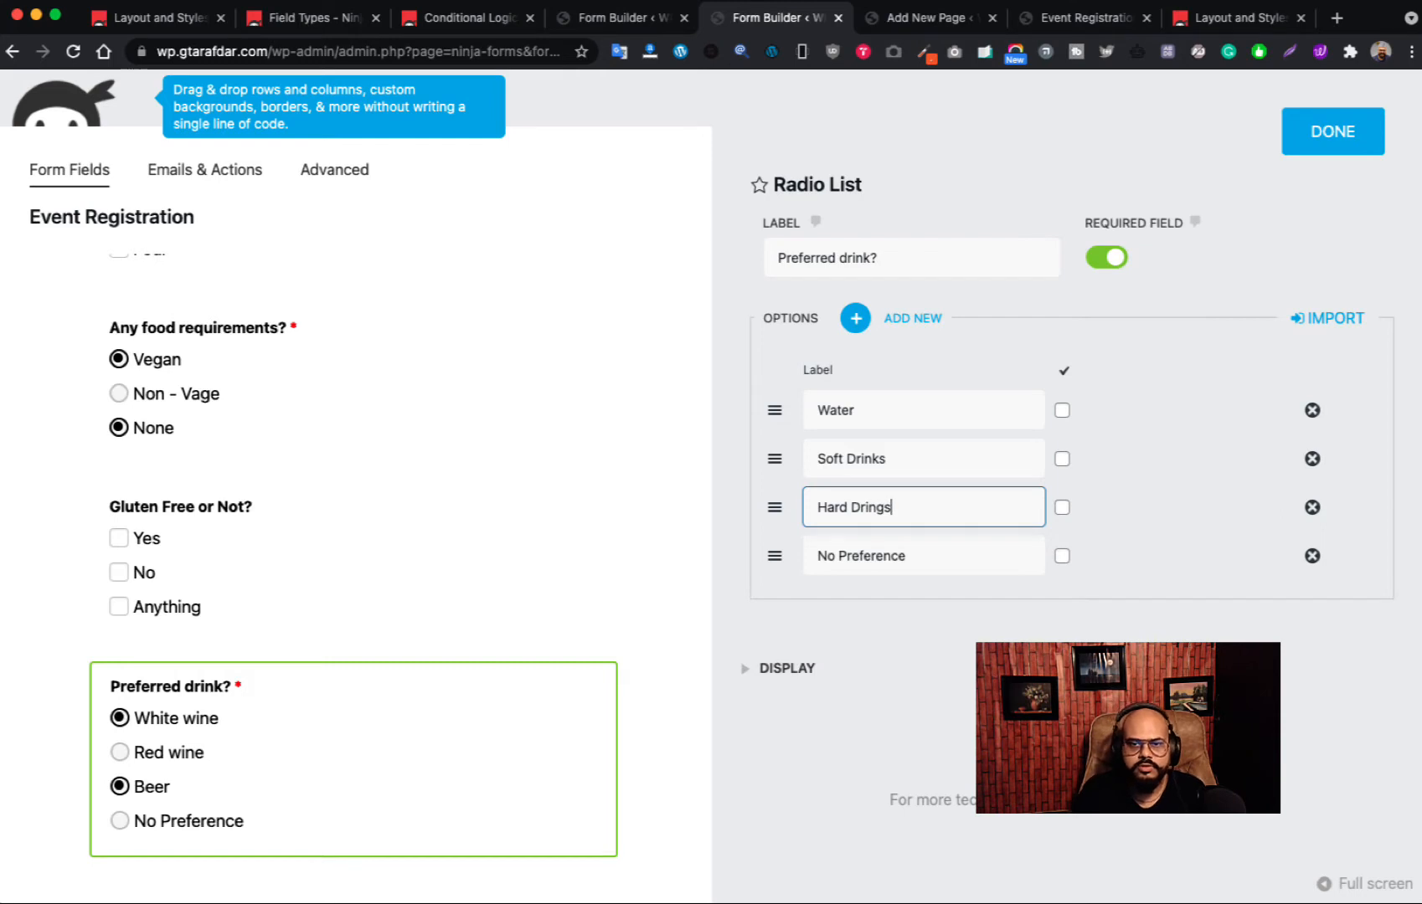
key("BackSpace")
key("BackSpace")
type("ks")
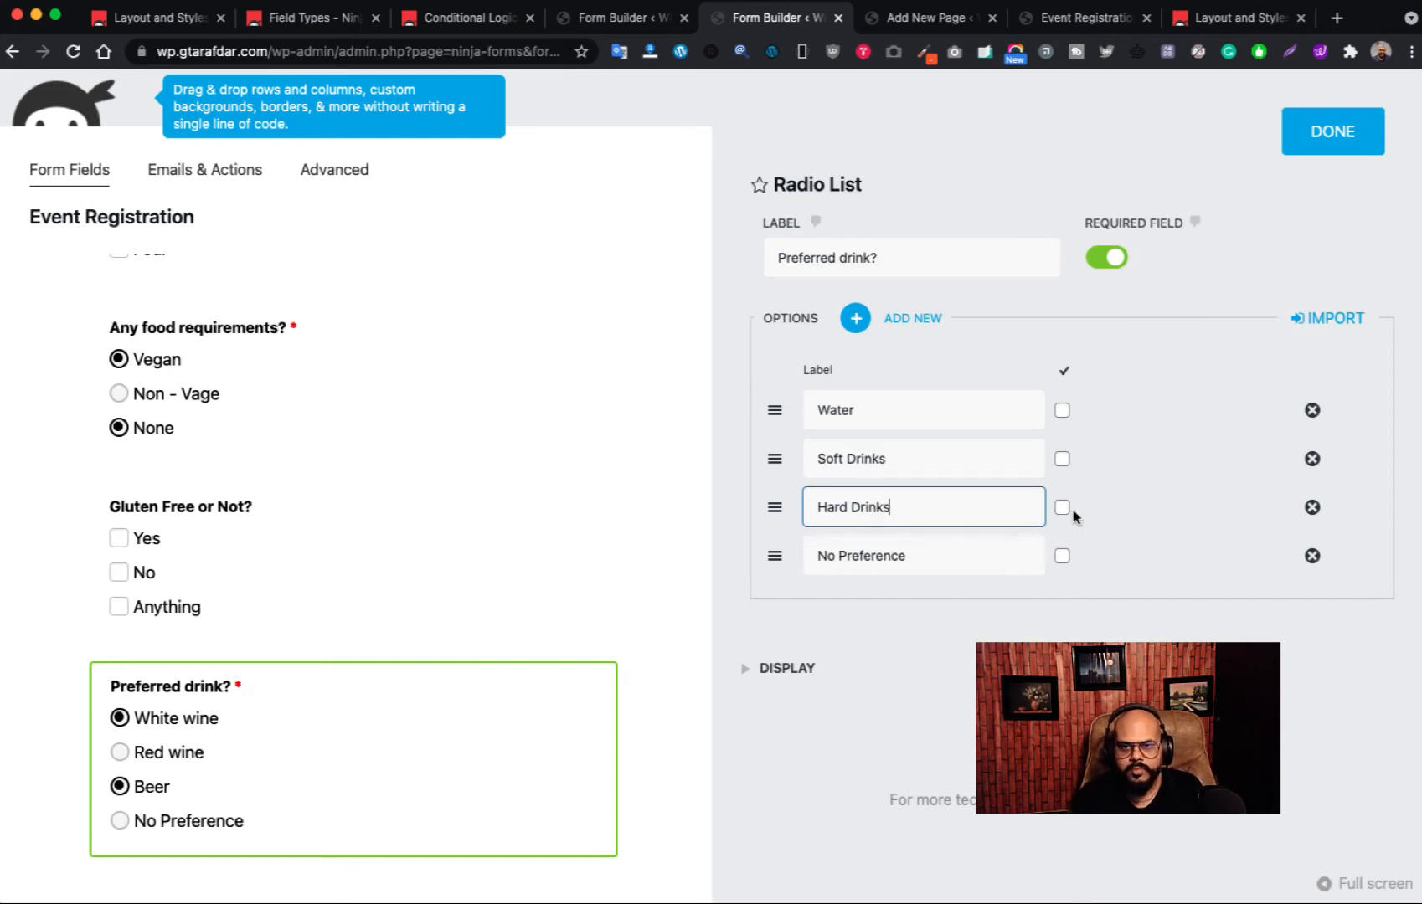
left_click(1167, 450)
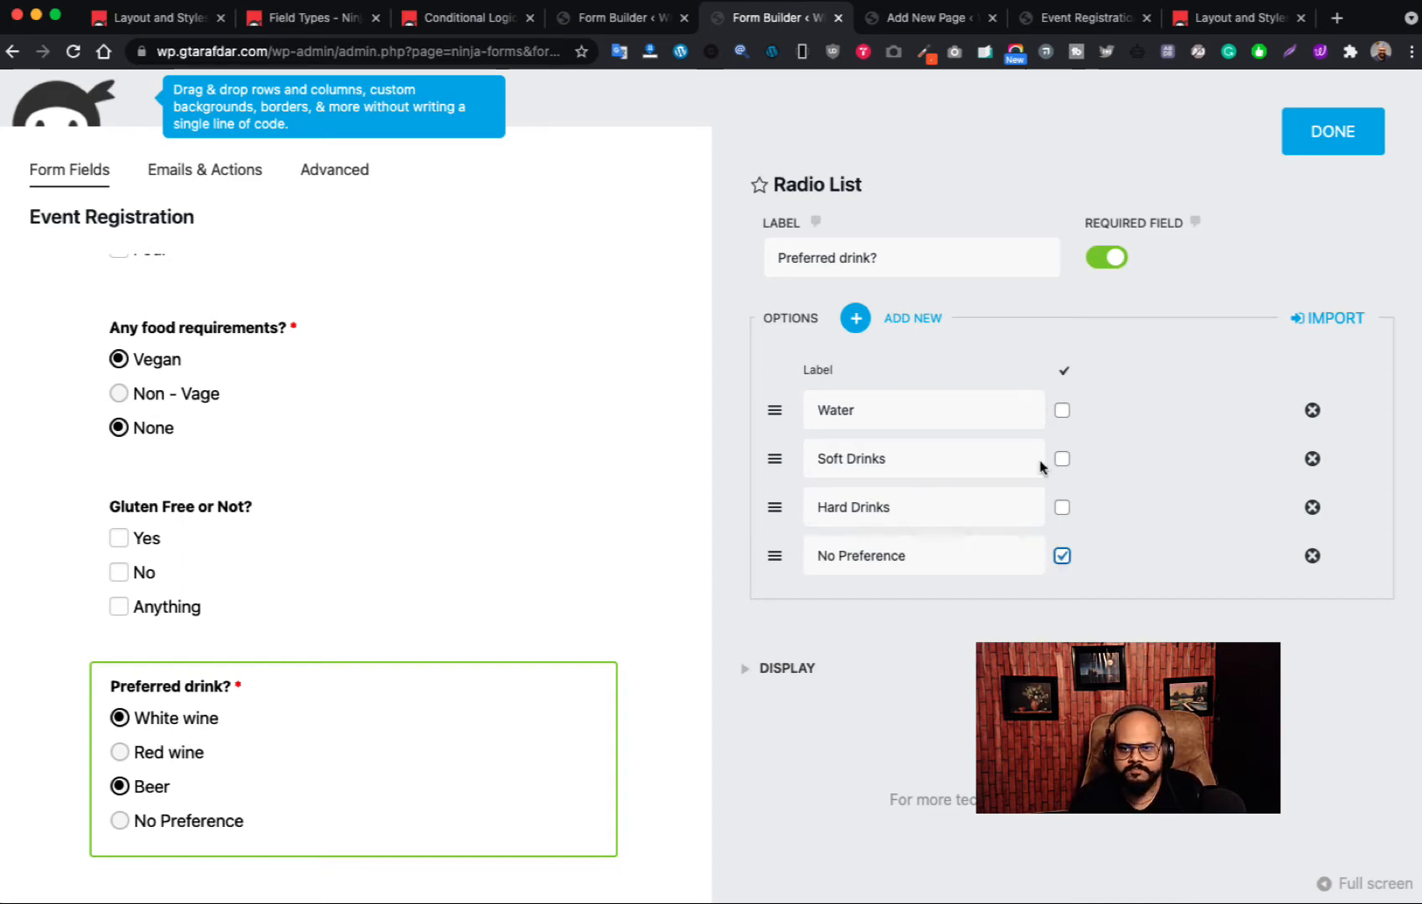
left_click(1327, 140)
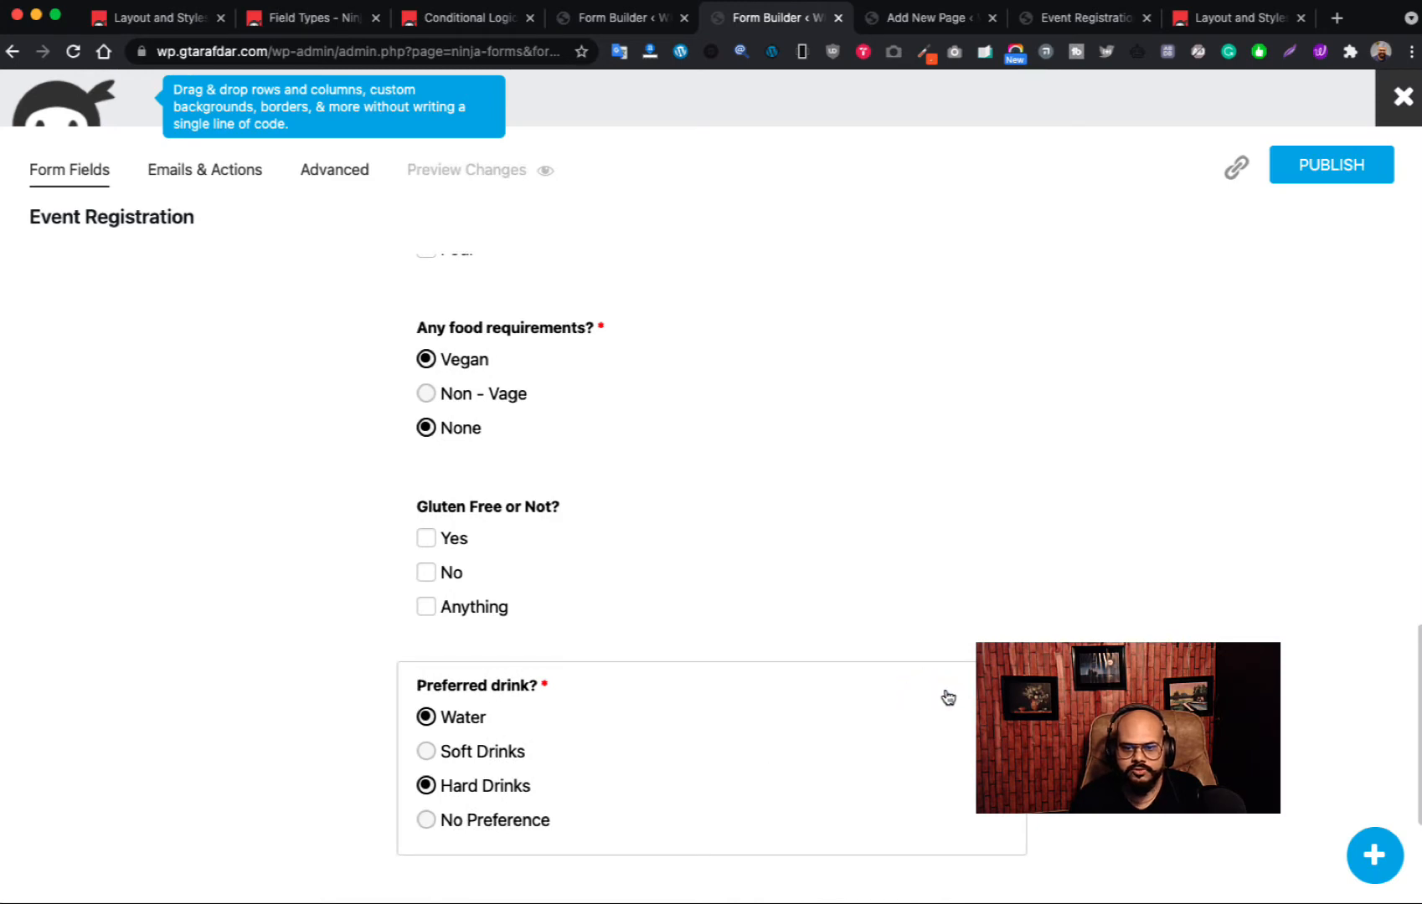
- Duplicate the "Preferred drink?" field and open the settings of the copy
left_click(917, 692)
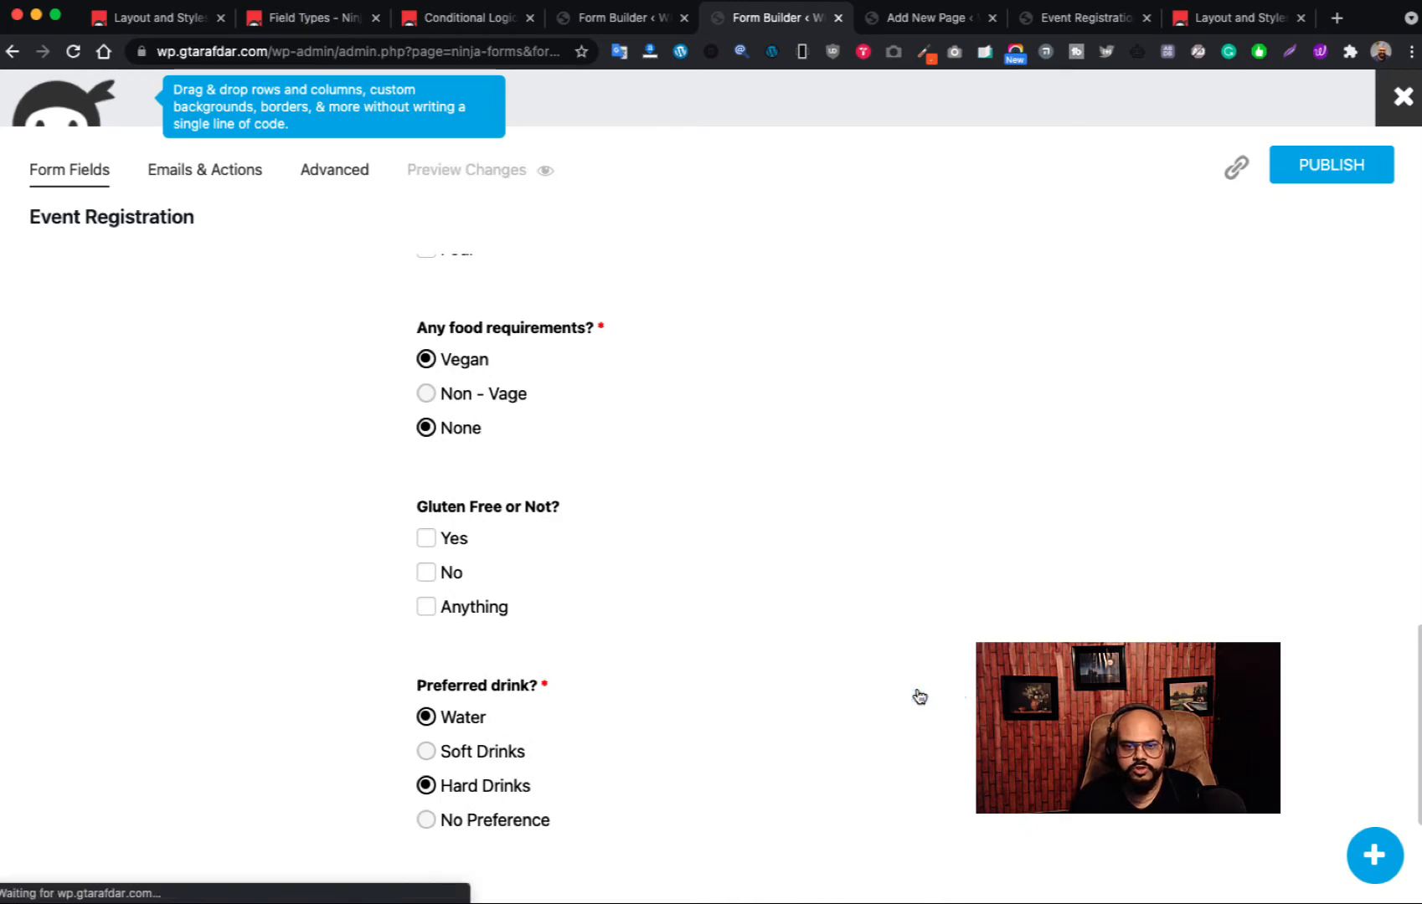
scroll(860, 809, "down", 2)
left_click(994, 764)
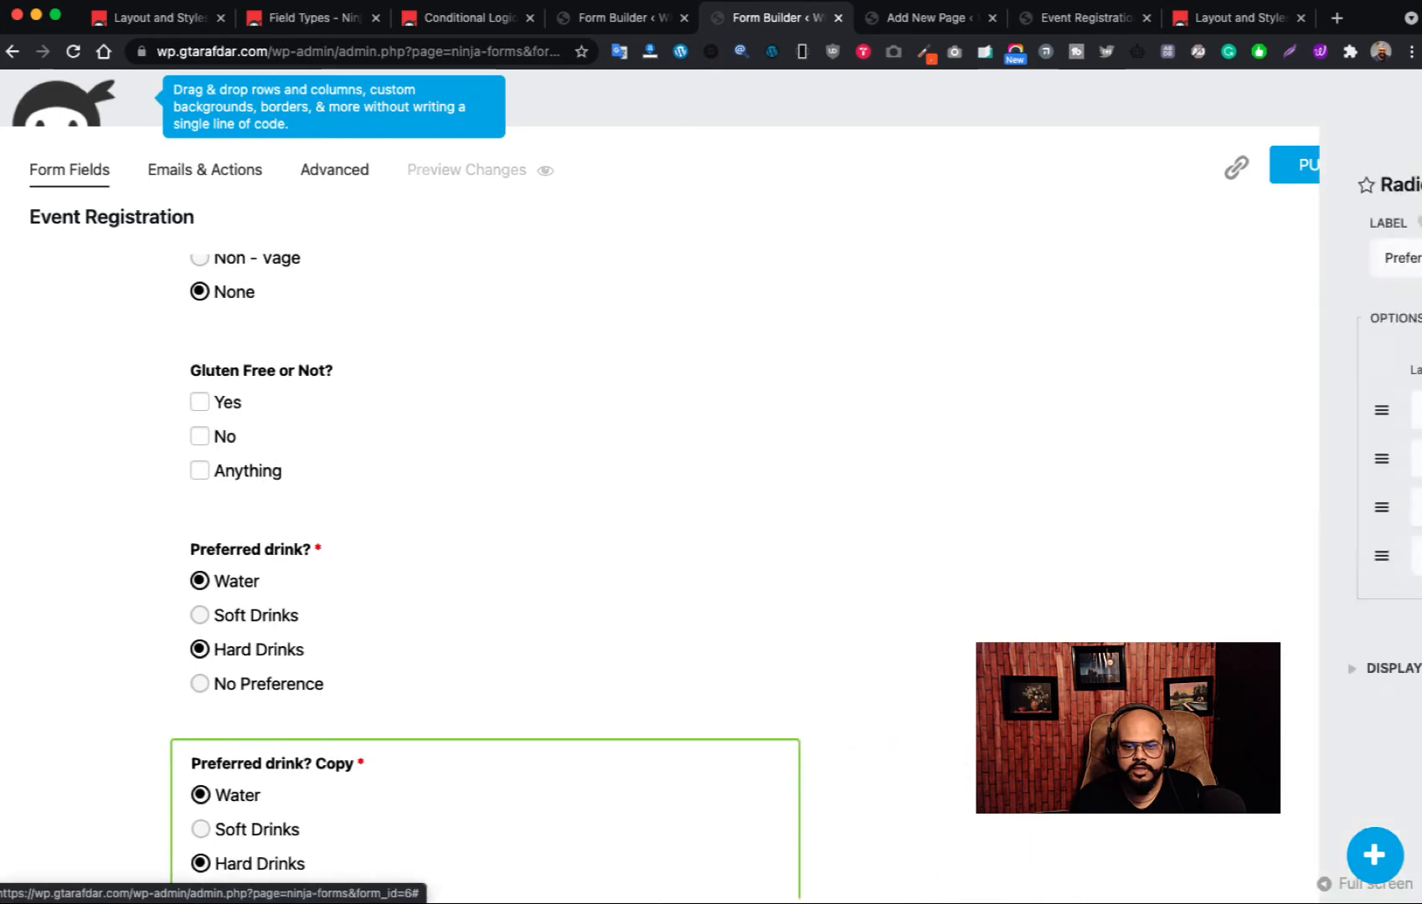
left_click(909, 415)
double_click(908, 416)
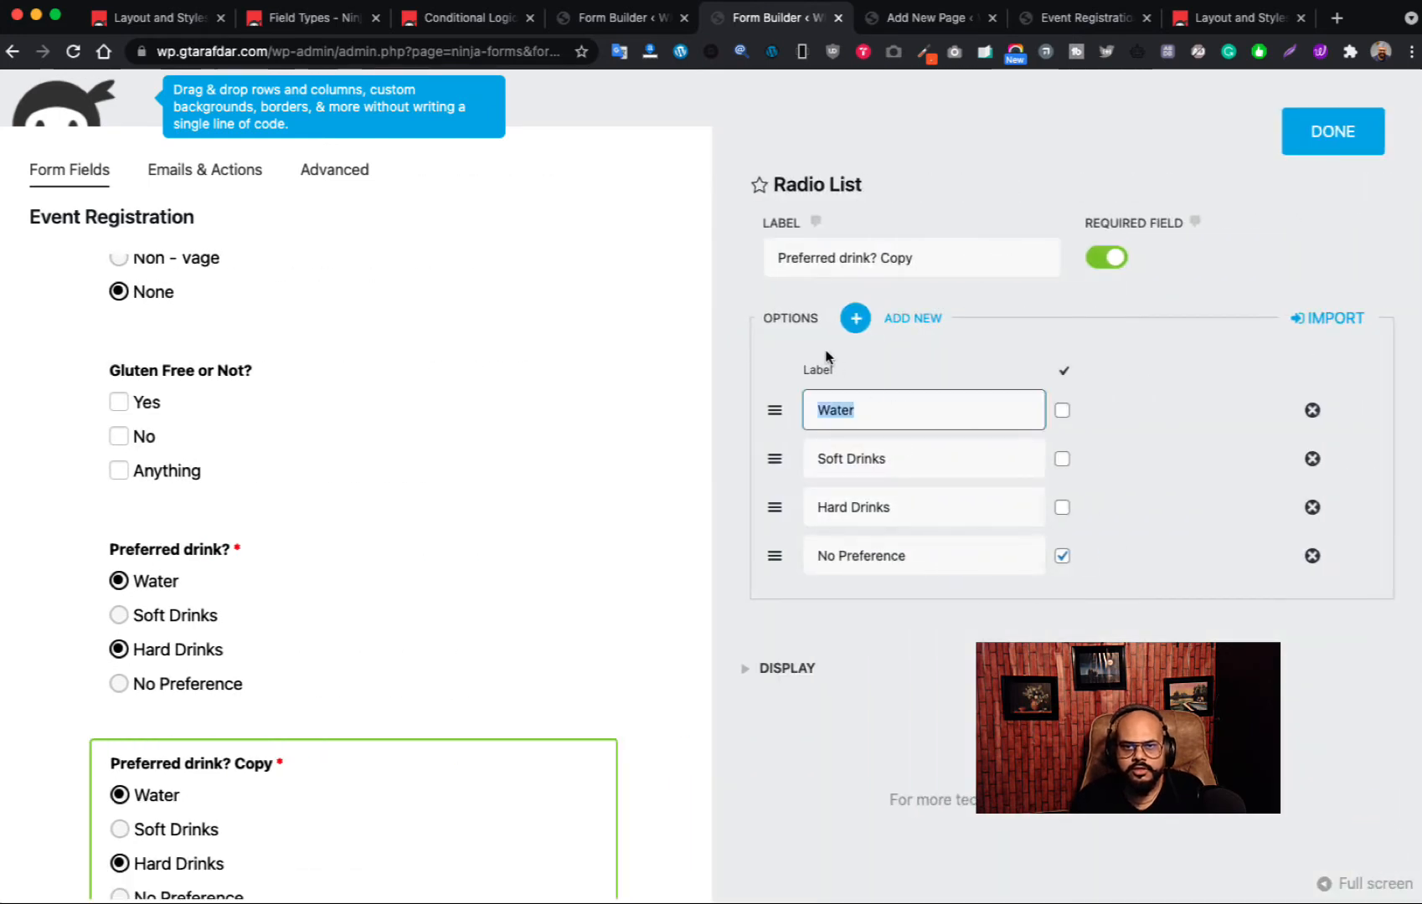
- Remove the word "Copy" from the label of the duplicated drink field
left_click(930, 262)
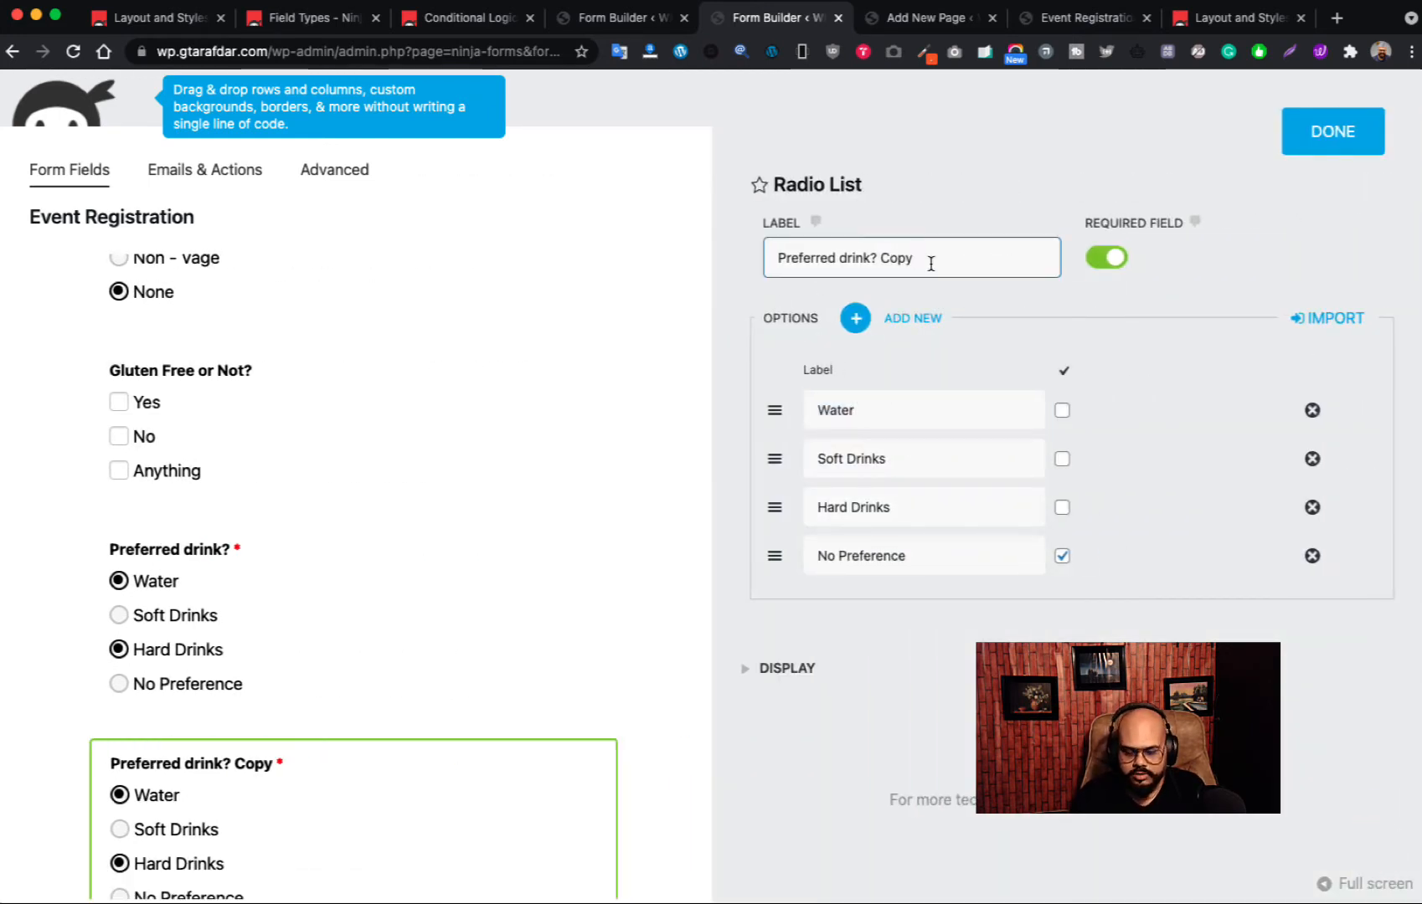
key("BackSpace")
key("BackSpace")
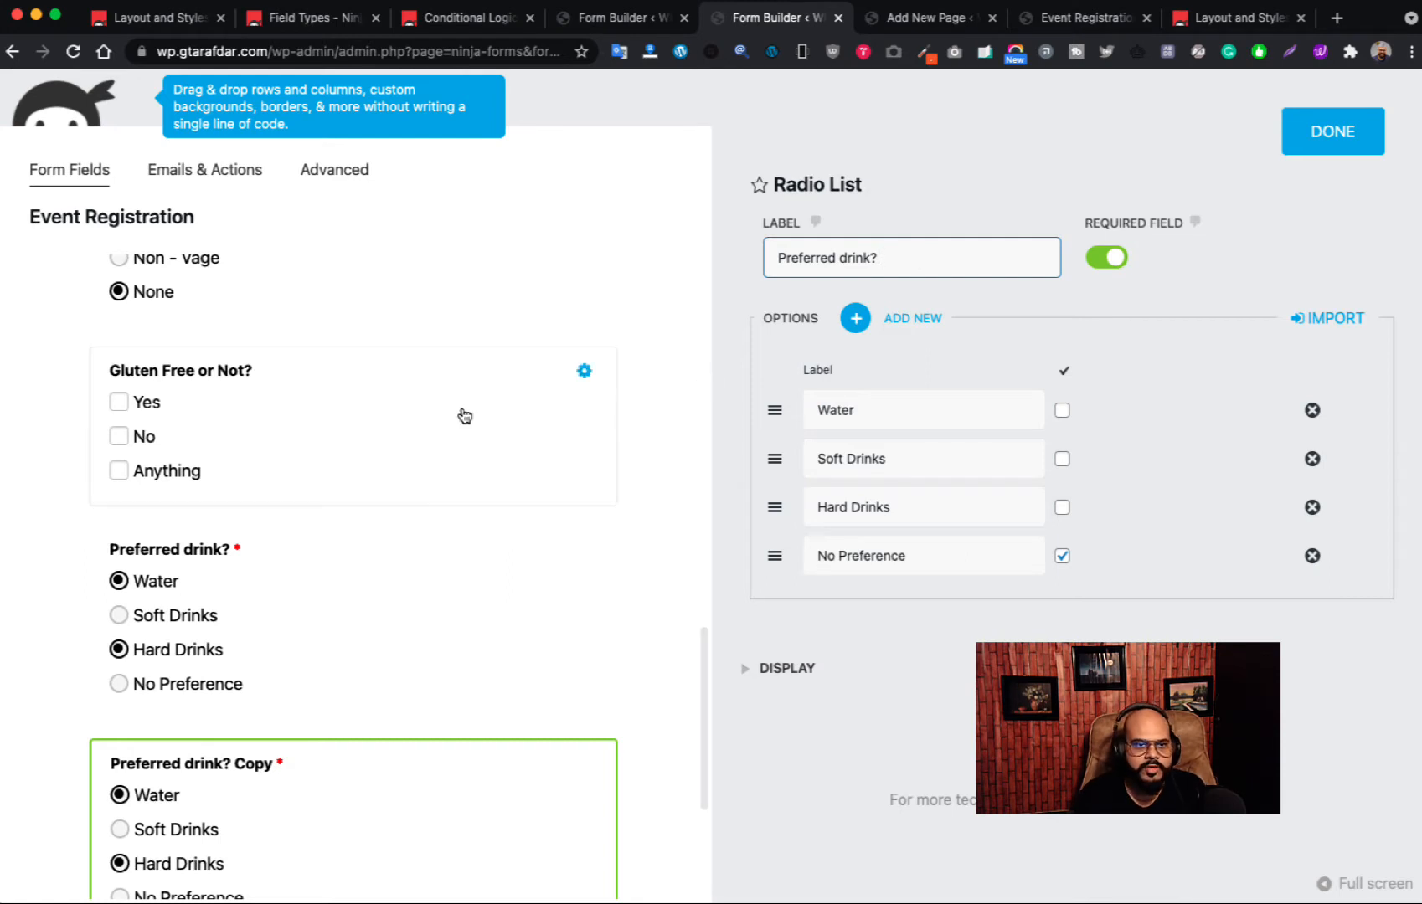
scroll(344, 396, "up", 1)
scroll(343, 396, "up", 15)
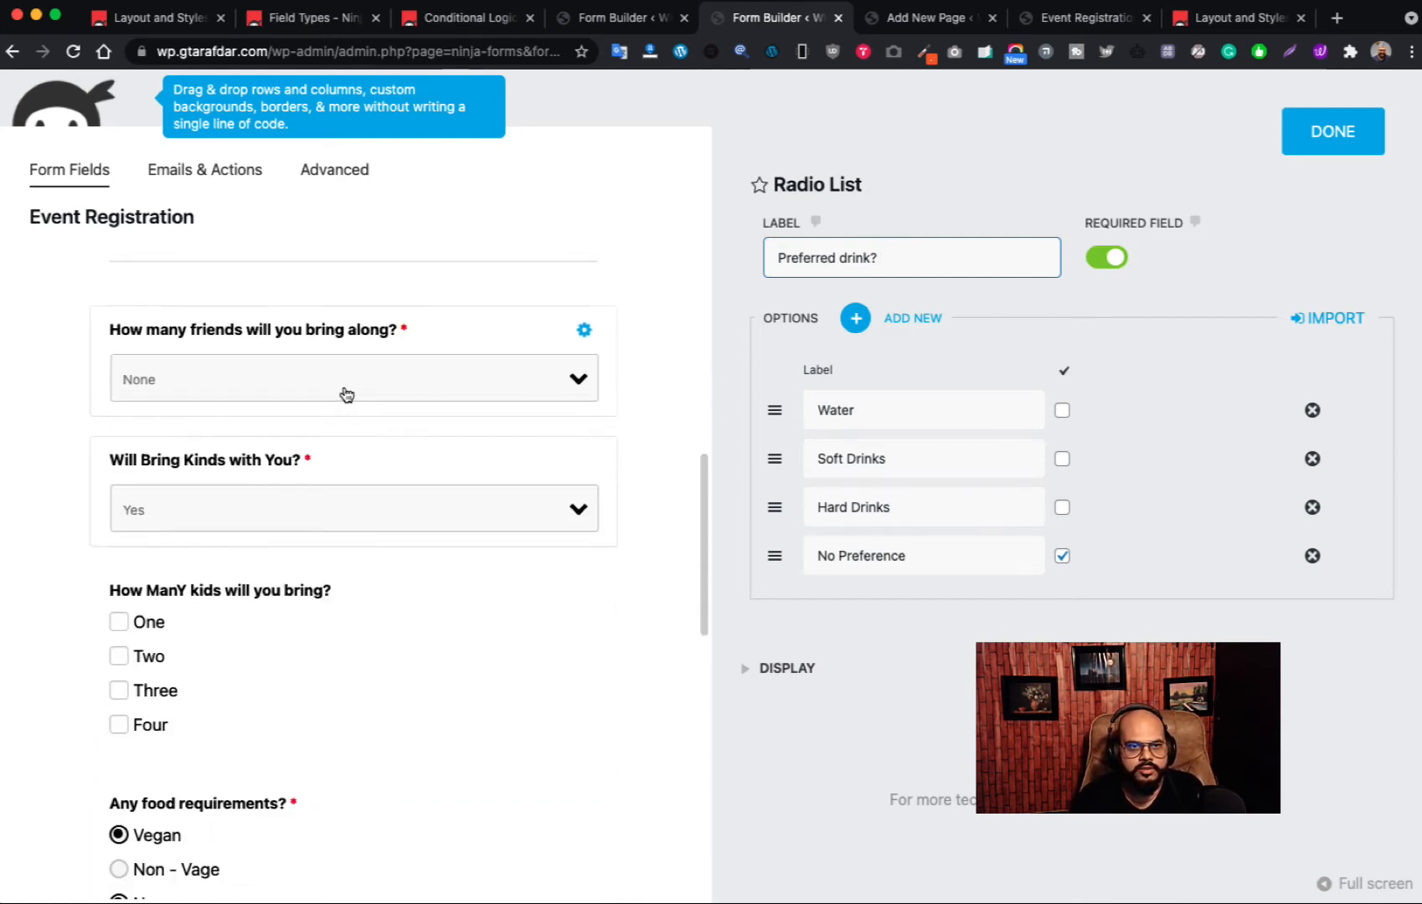
scroll(344, 394, "down", 6)
scroll(343, 394, "up", 11)
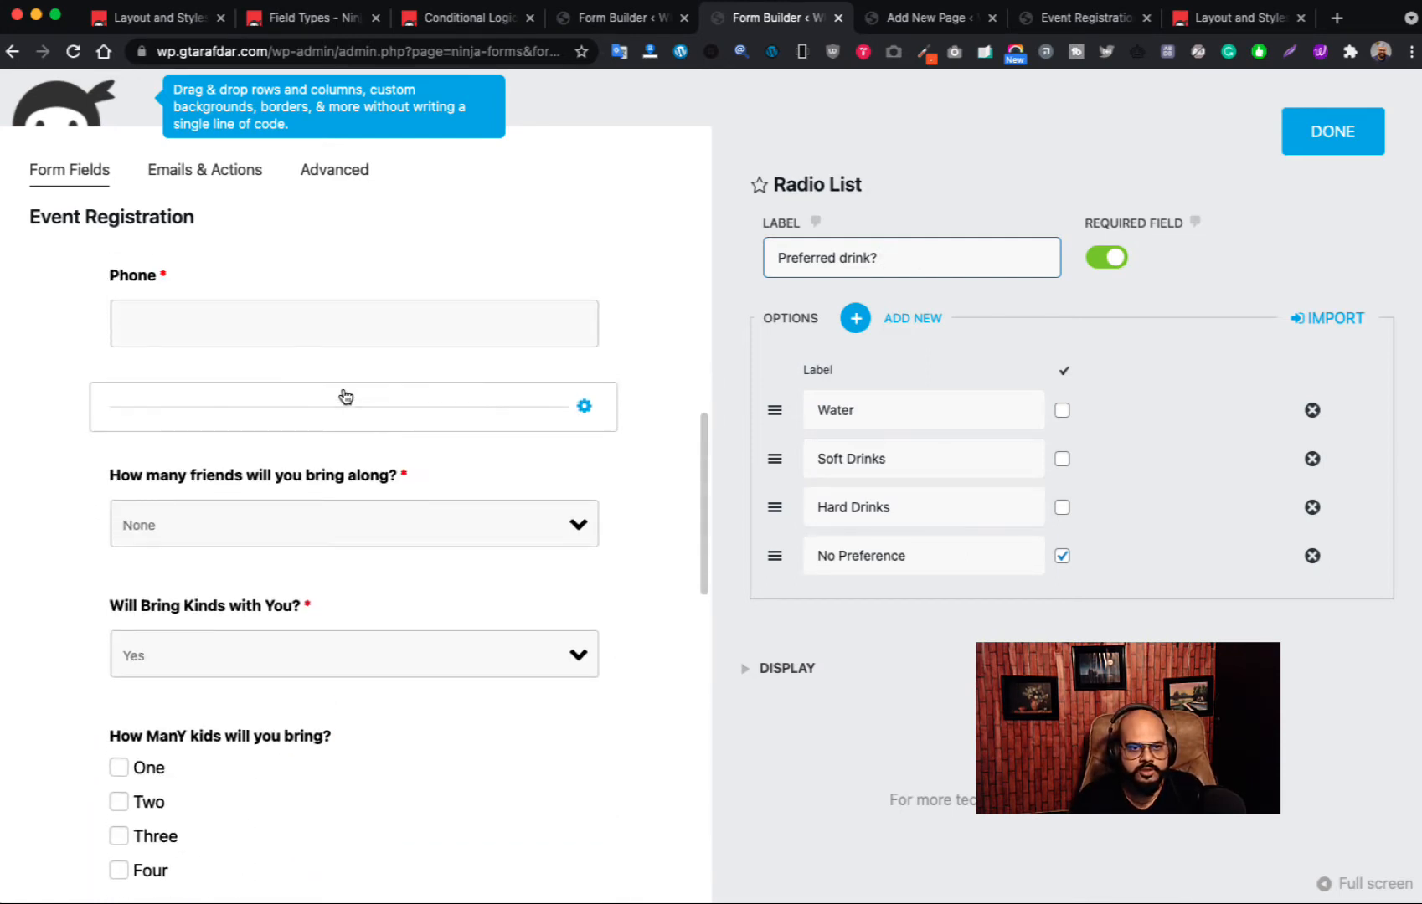
scroll(394, 537, "down", 15)
scroll(395, 537, "down", 10)
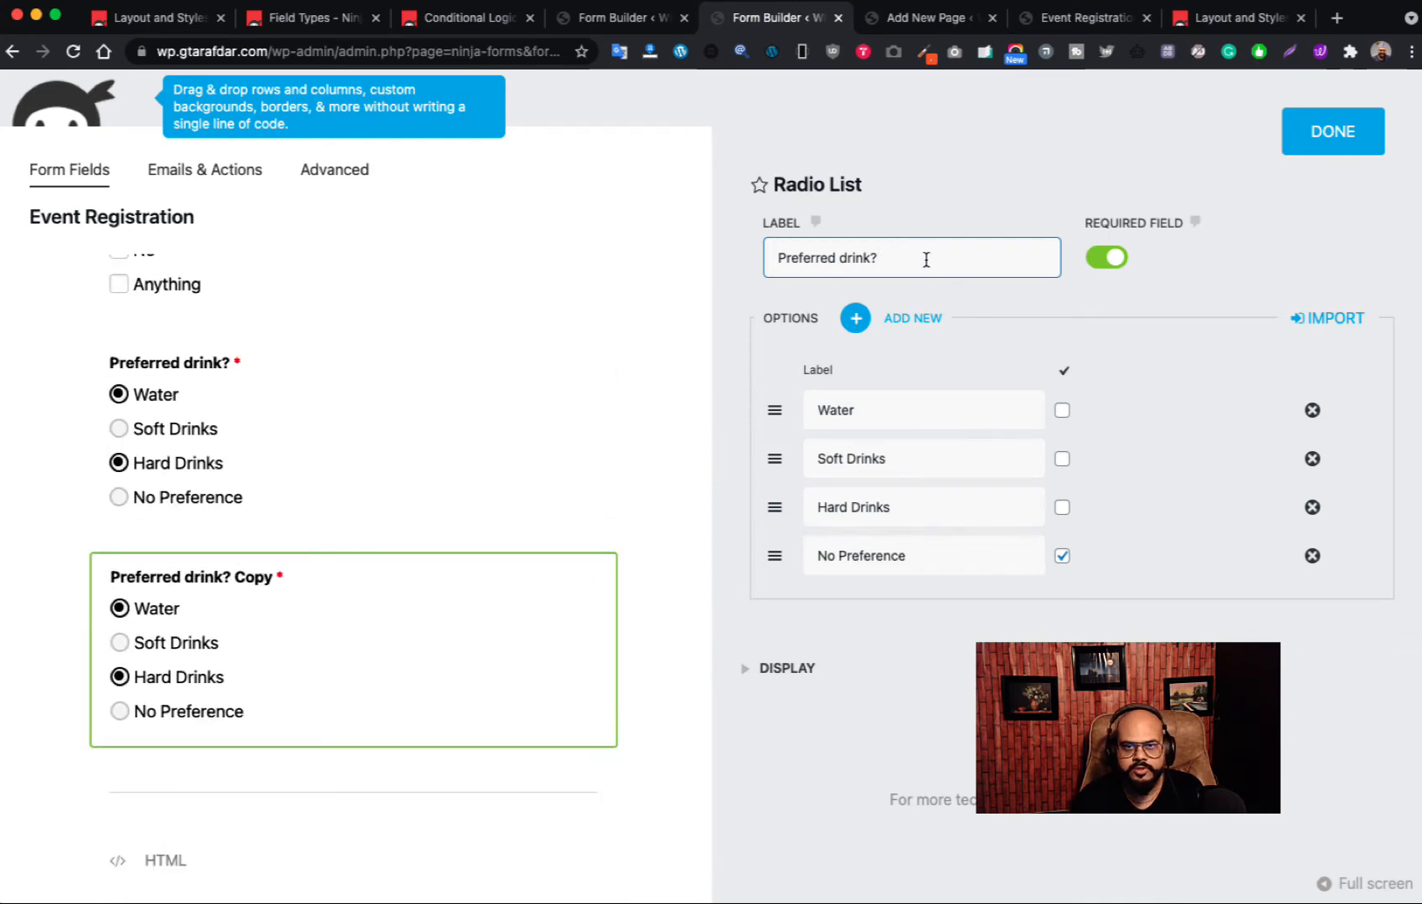
- Change the duplicated drink field's label to "Select Your Fav Drink"
left_click_drag(884, 255, 733, 263)
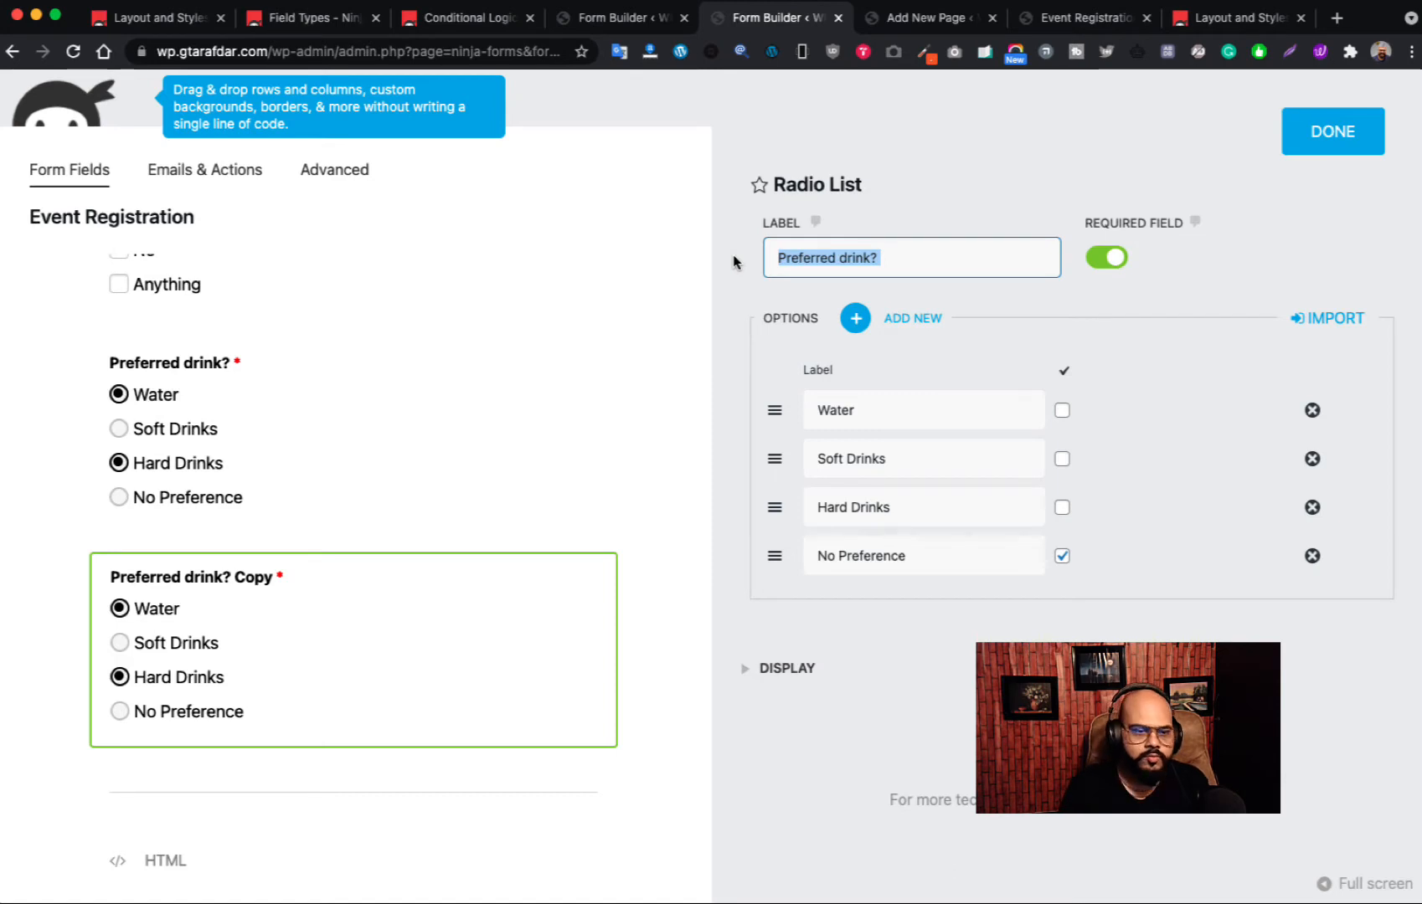
type("S")
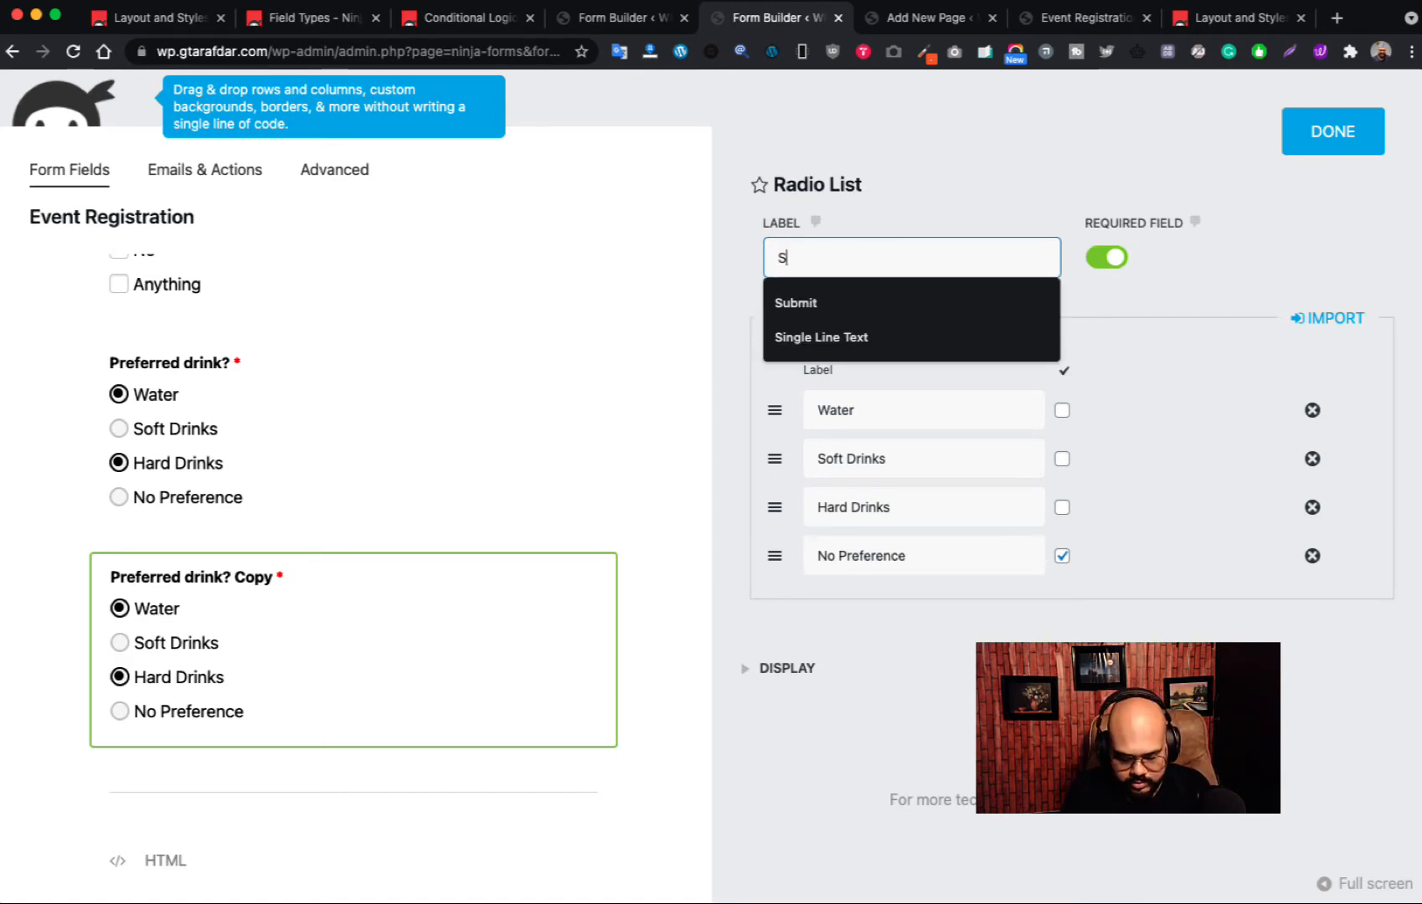
key("BackSpace")
type("Select ")
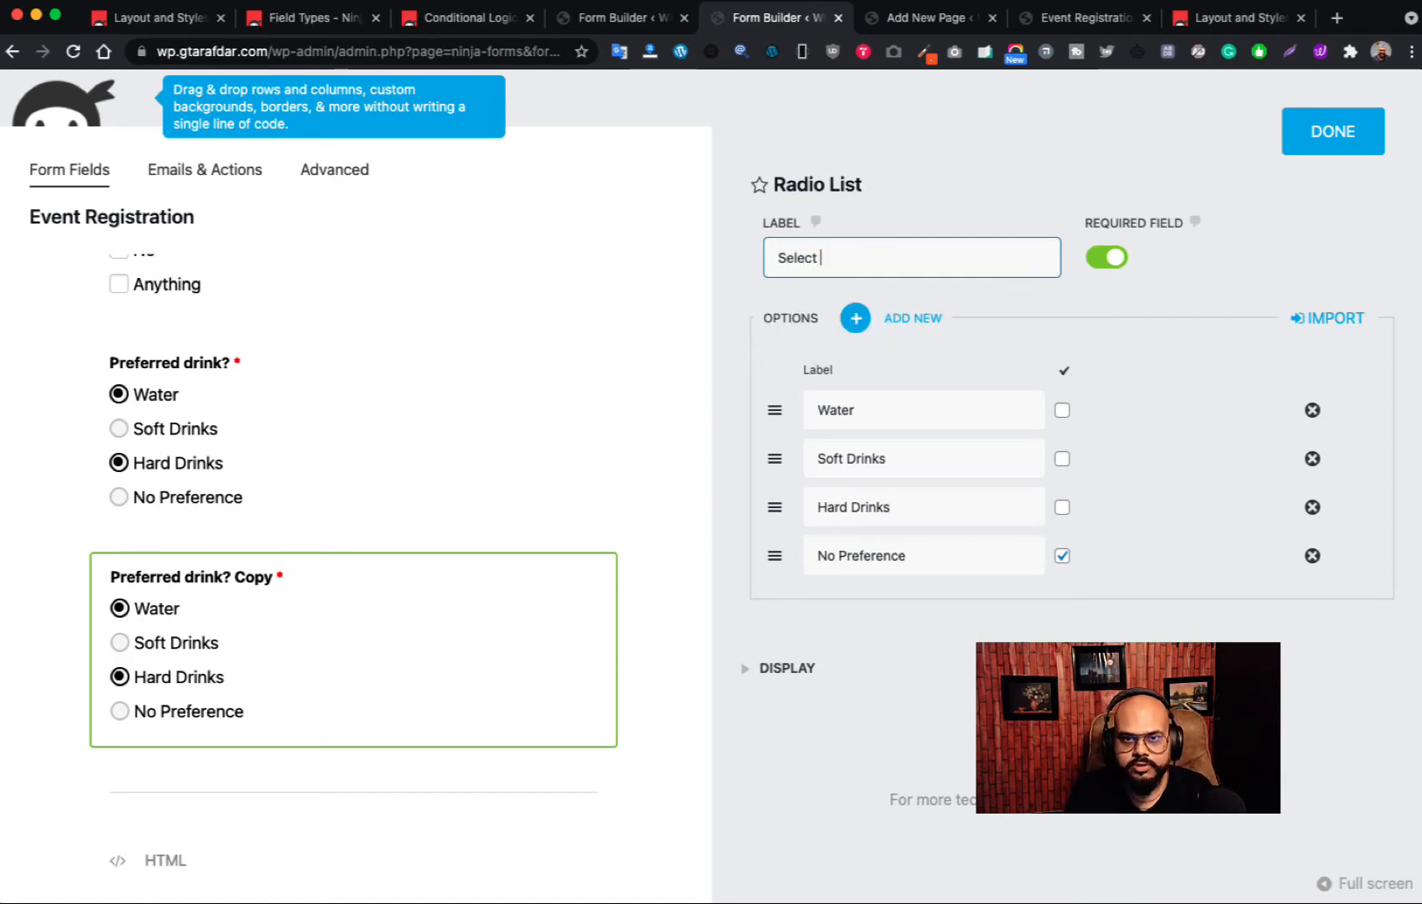
type("Your Fa")
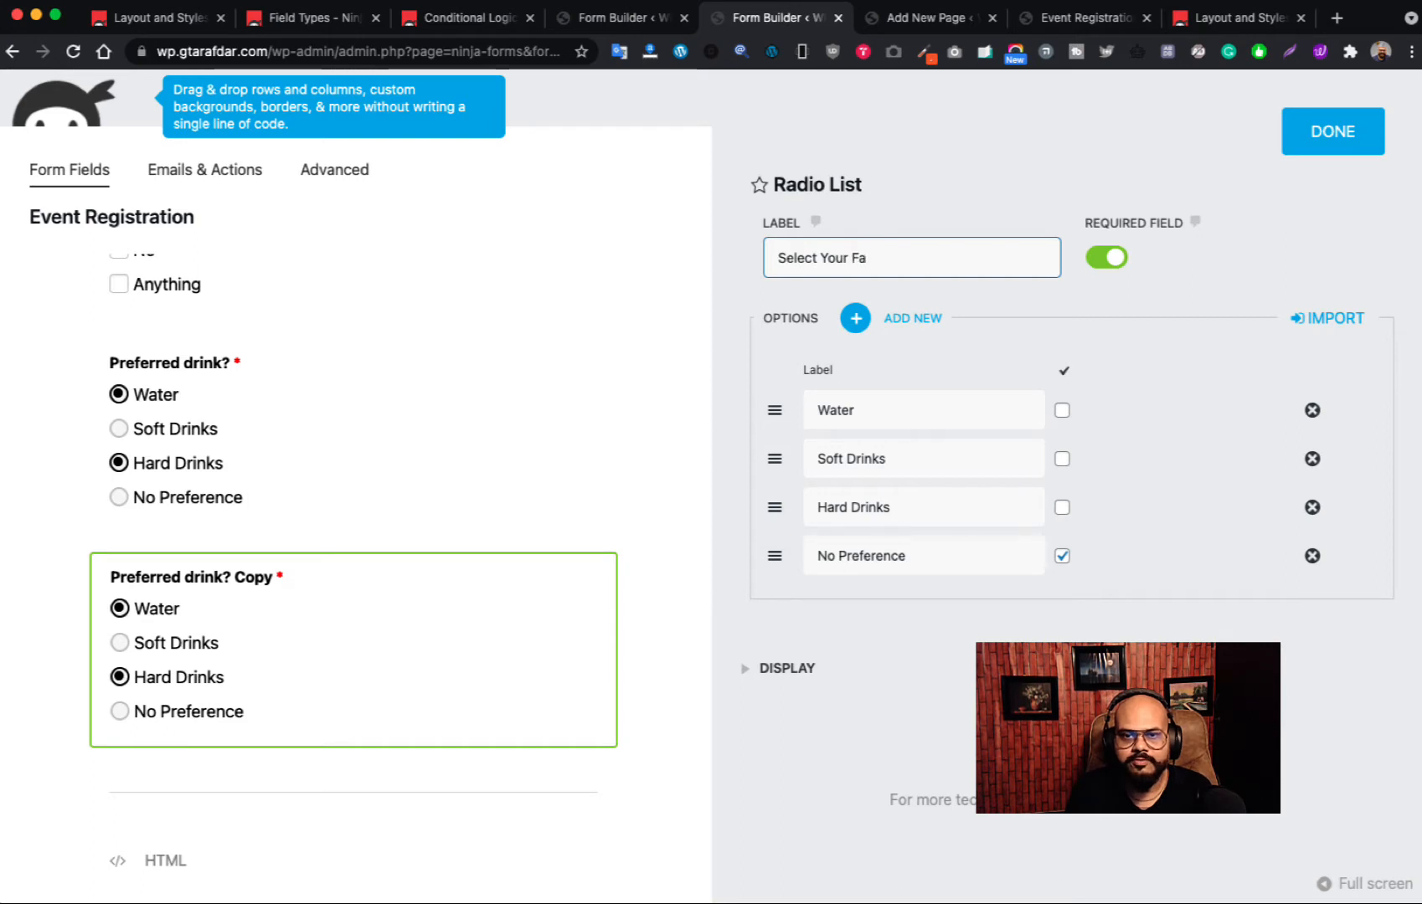
type("cve")
type(" Dri")
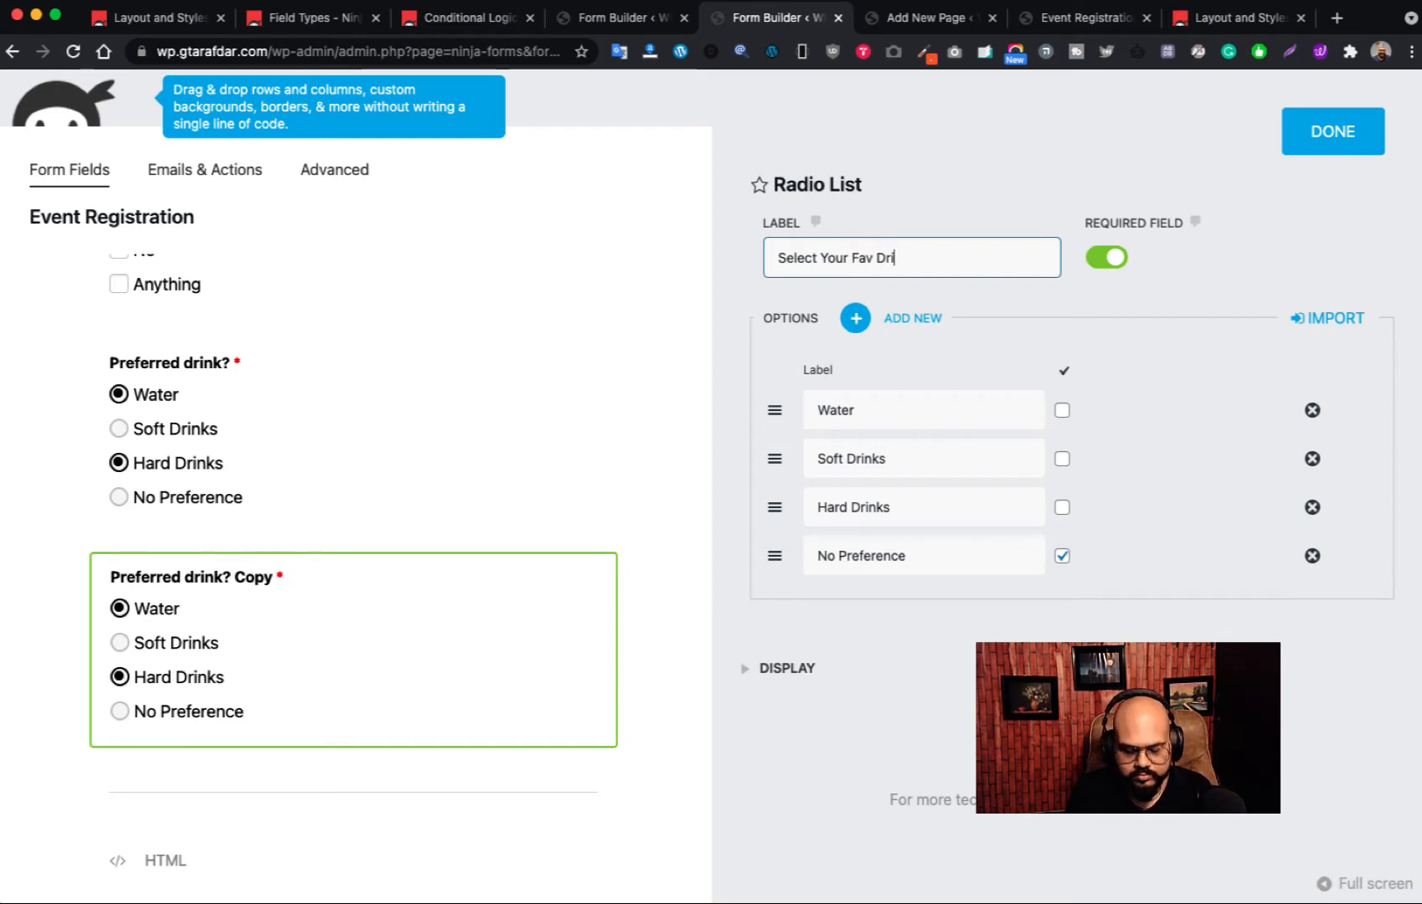
type("nk")
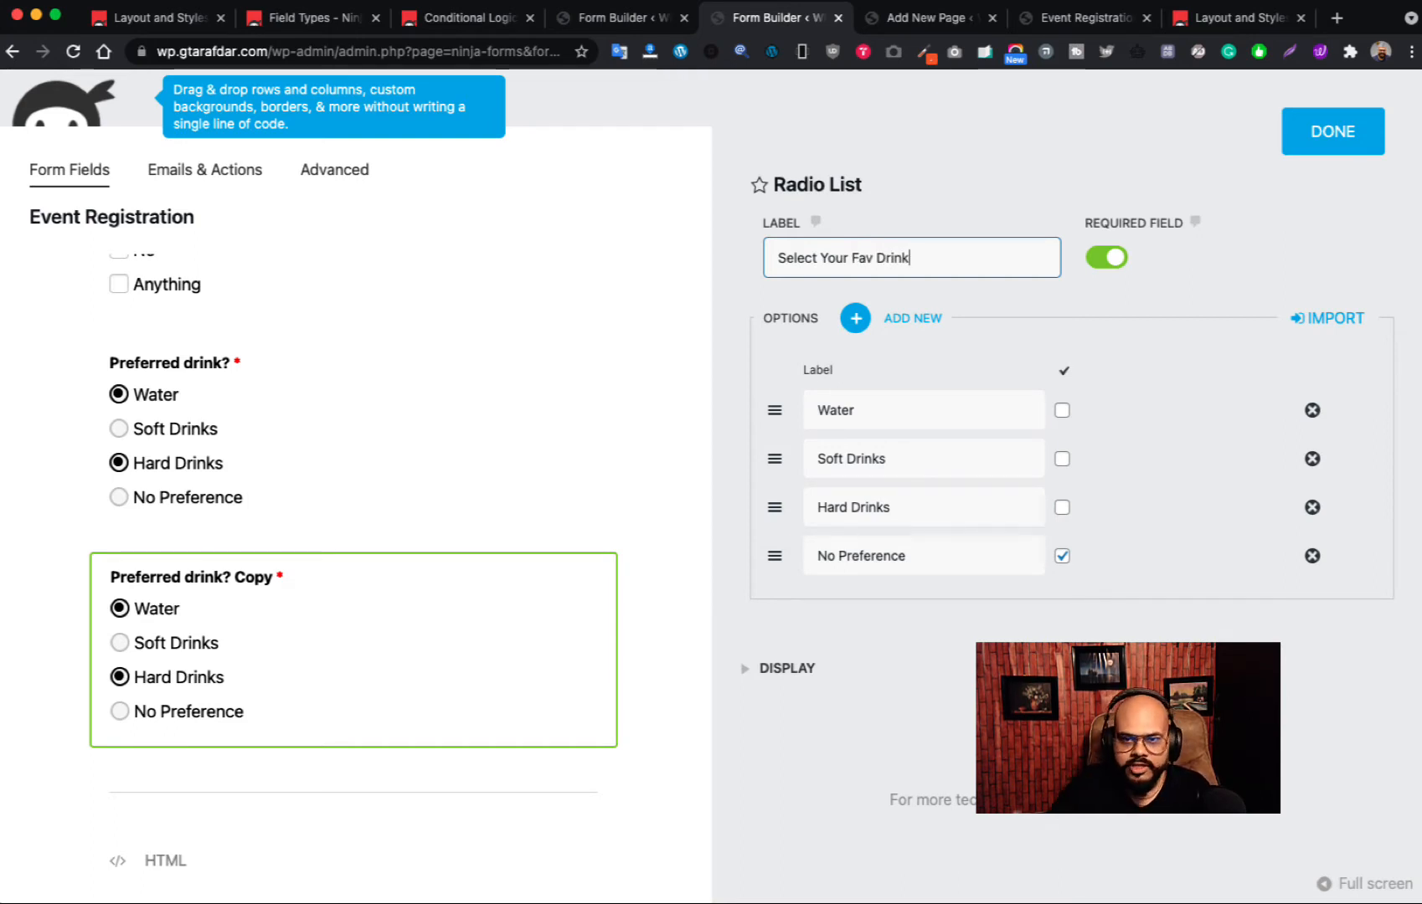
left_click(925, 414)
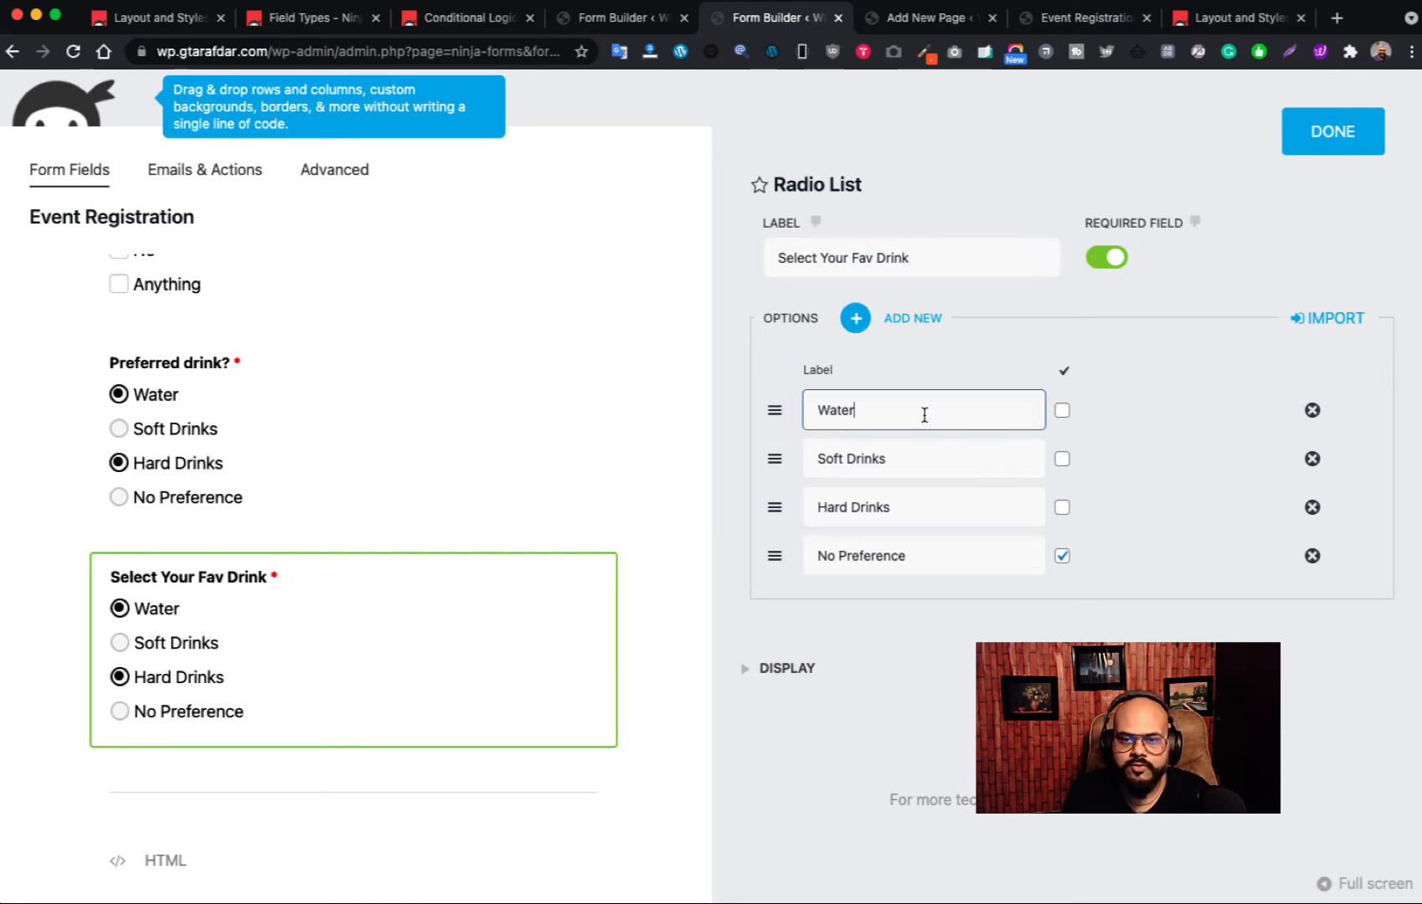
double_click(925, 414)
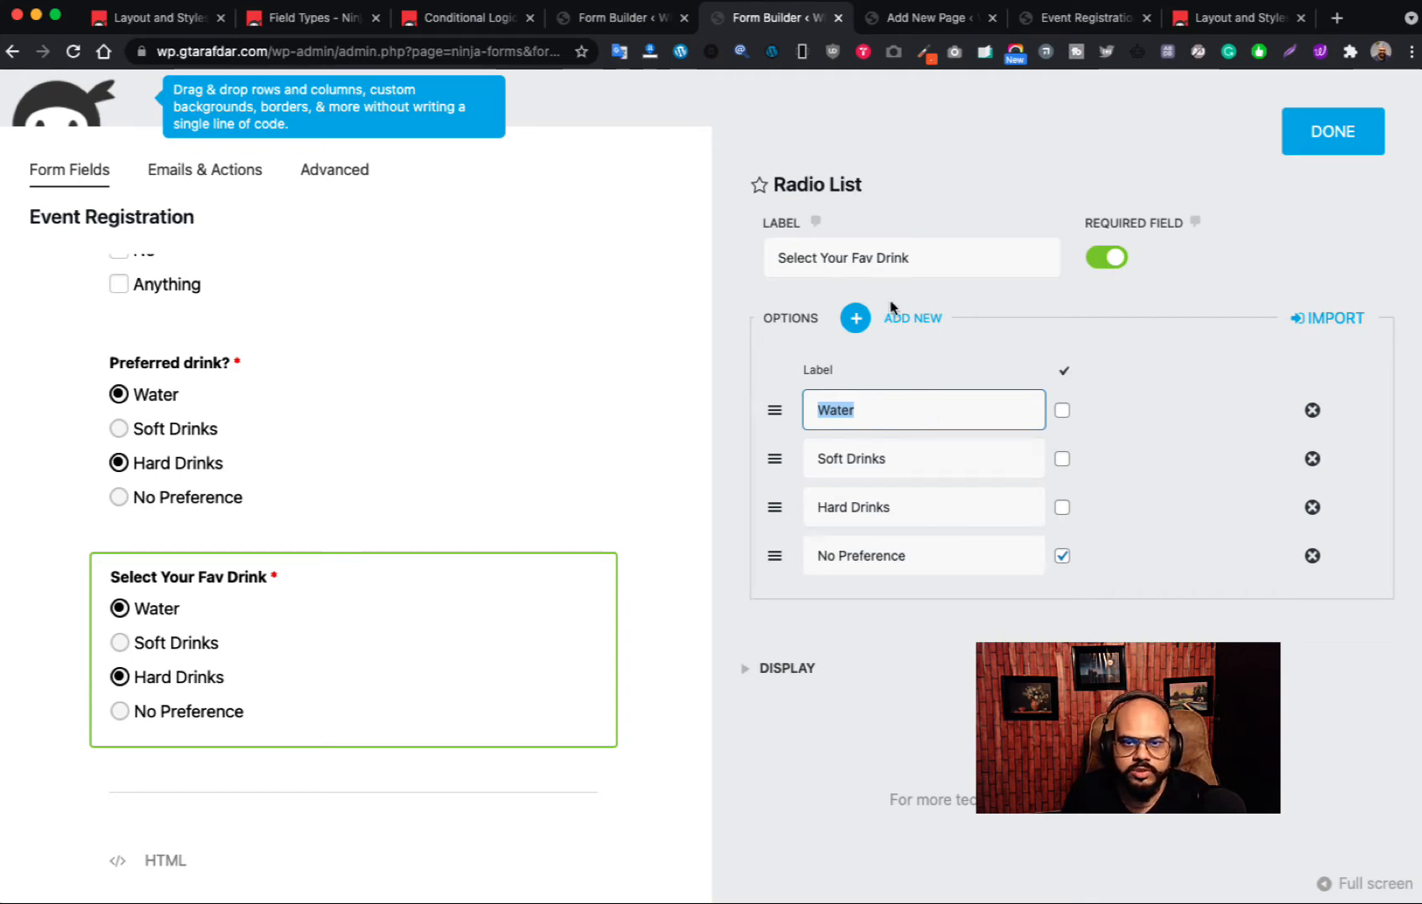
double_click(924, 265)
triple_click(924, 264)
left_click(925, 265)
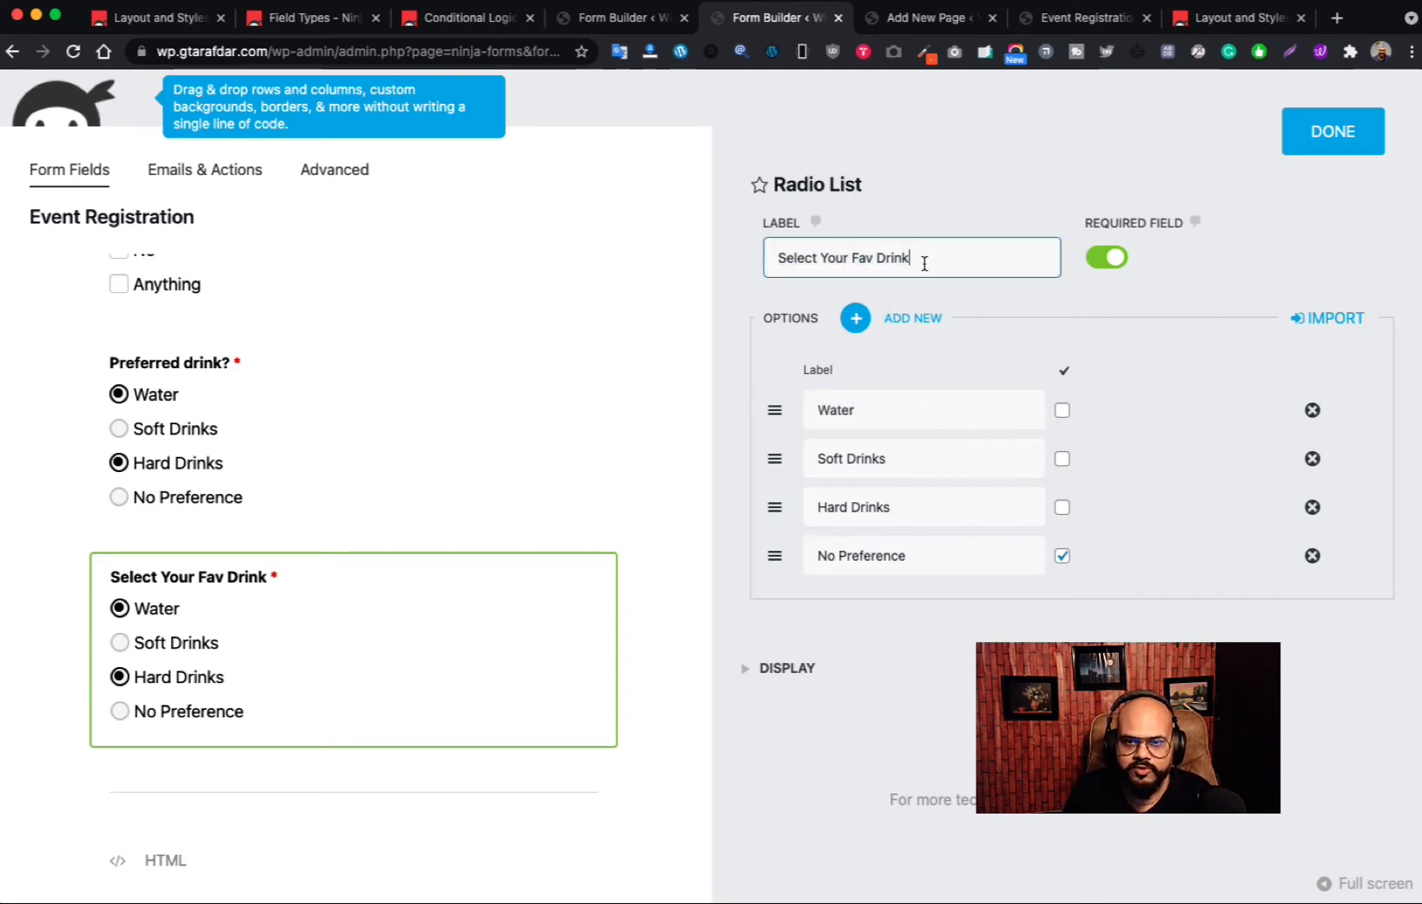
mouse_move(924, 265)
left_mouse_down()
mouse_move(838, 258)
mouse_move(851, 257)
left_mouse_up()
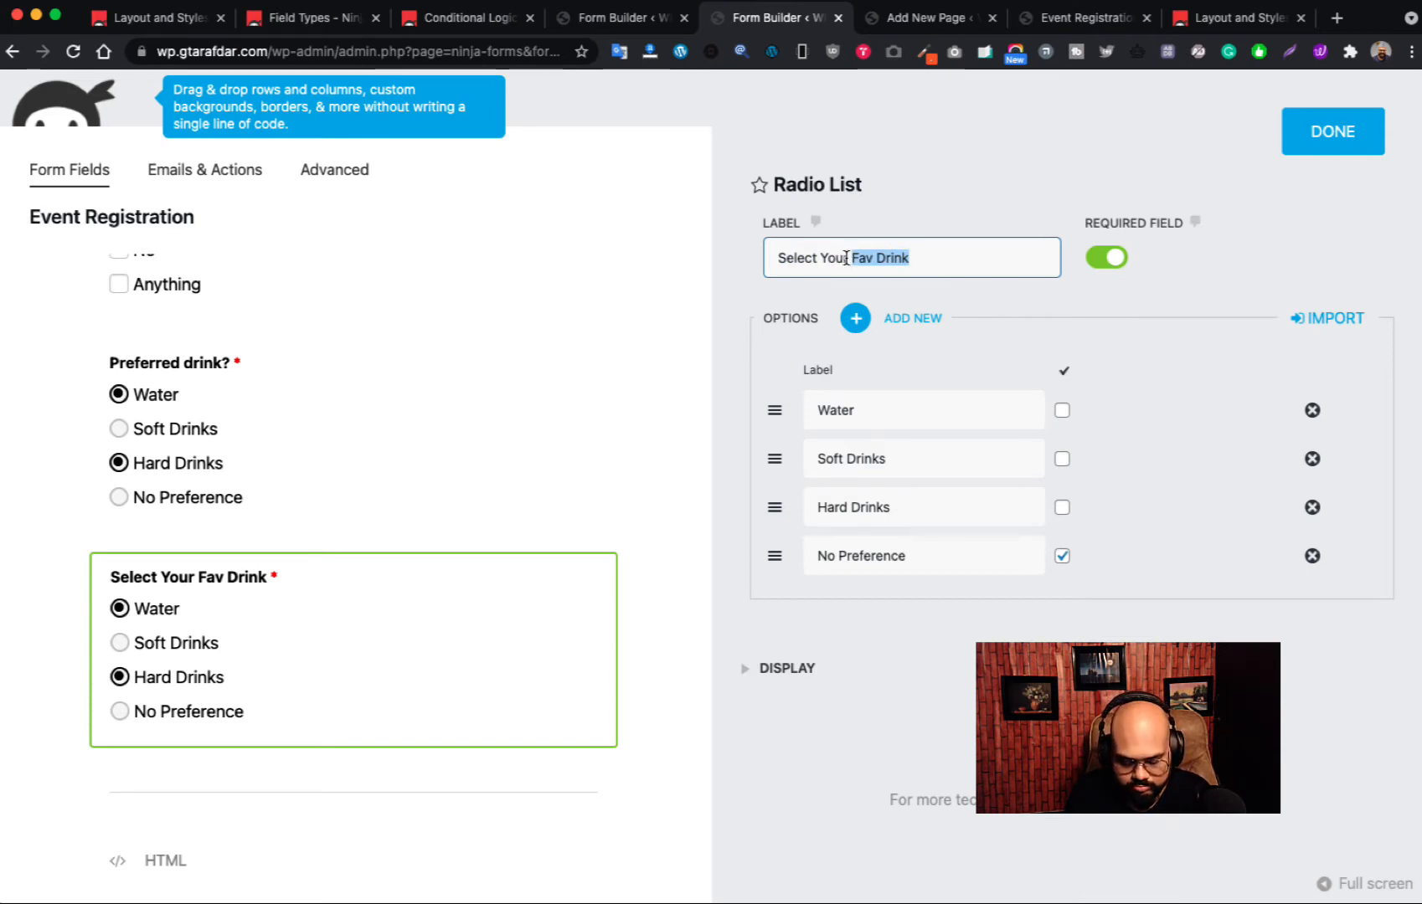
left_click(924, 264)
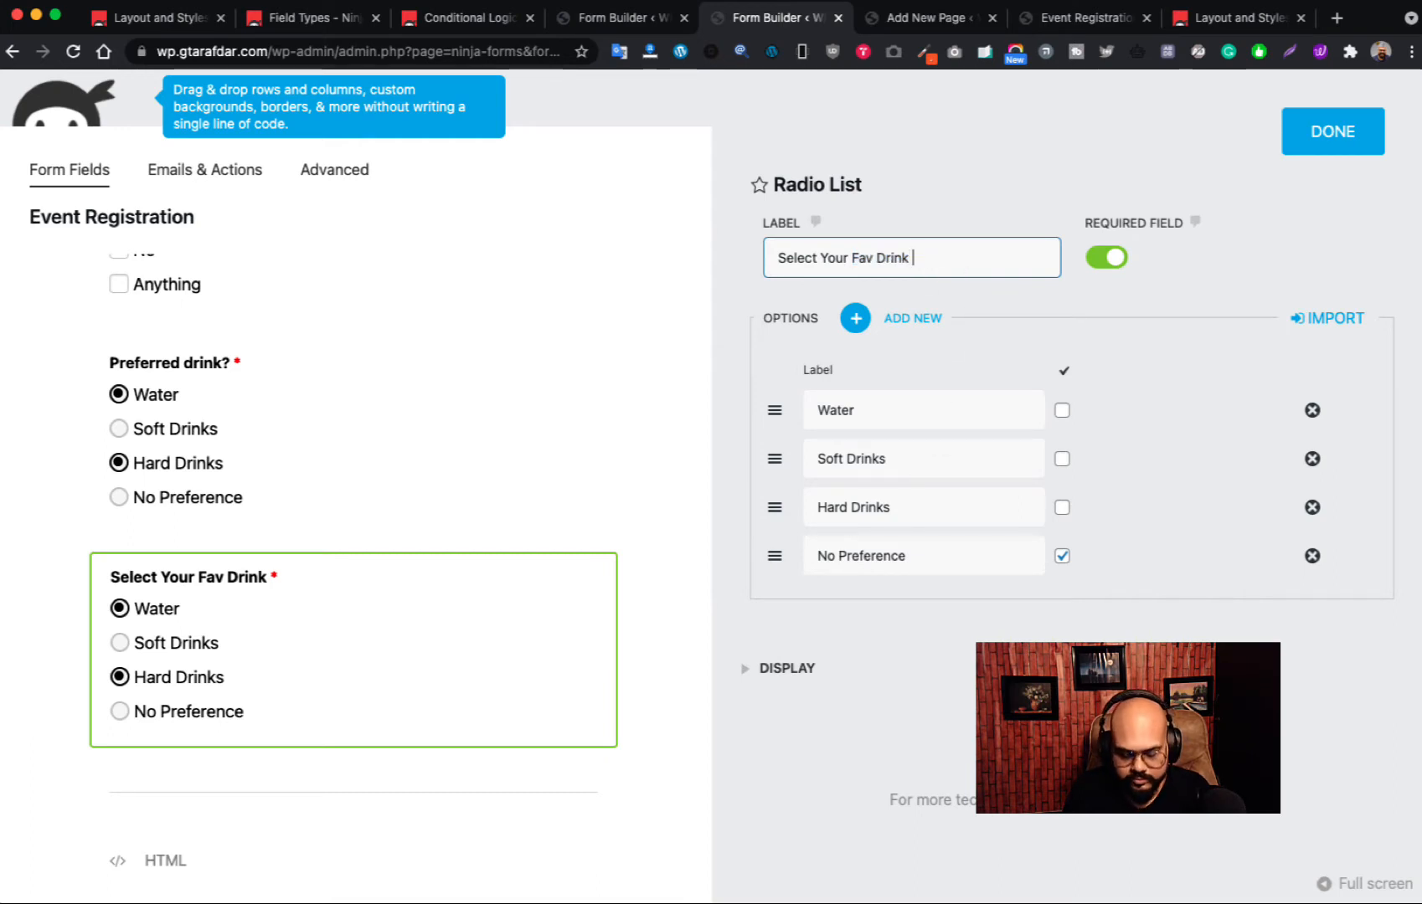
type("C")
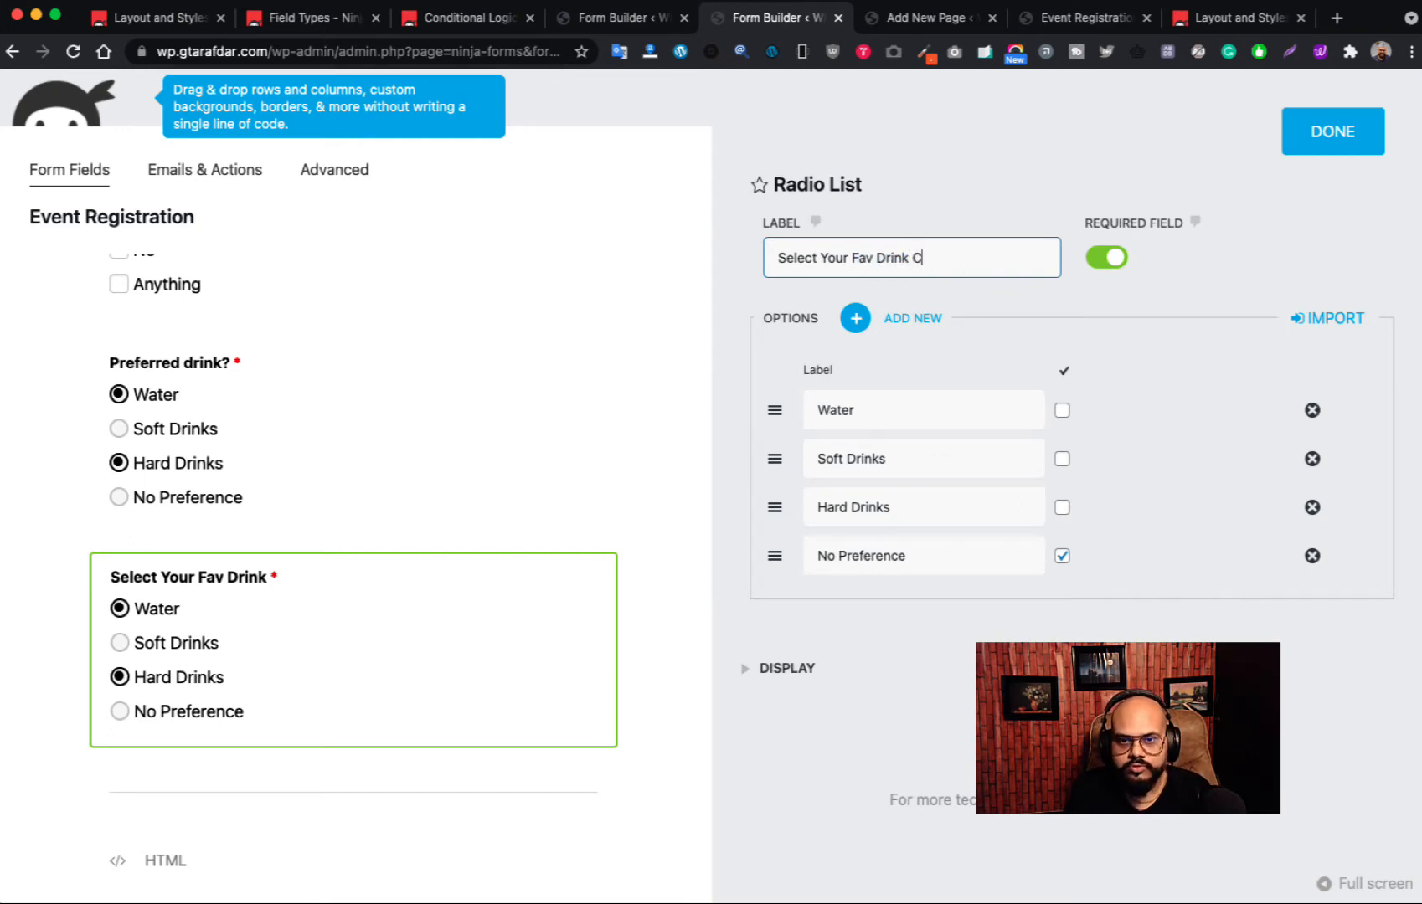
type("o")
key("BackSpace")
key("BackSpace")
key("BackSpace")
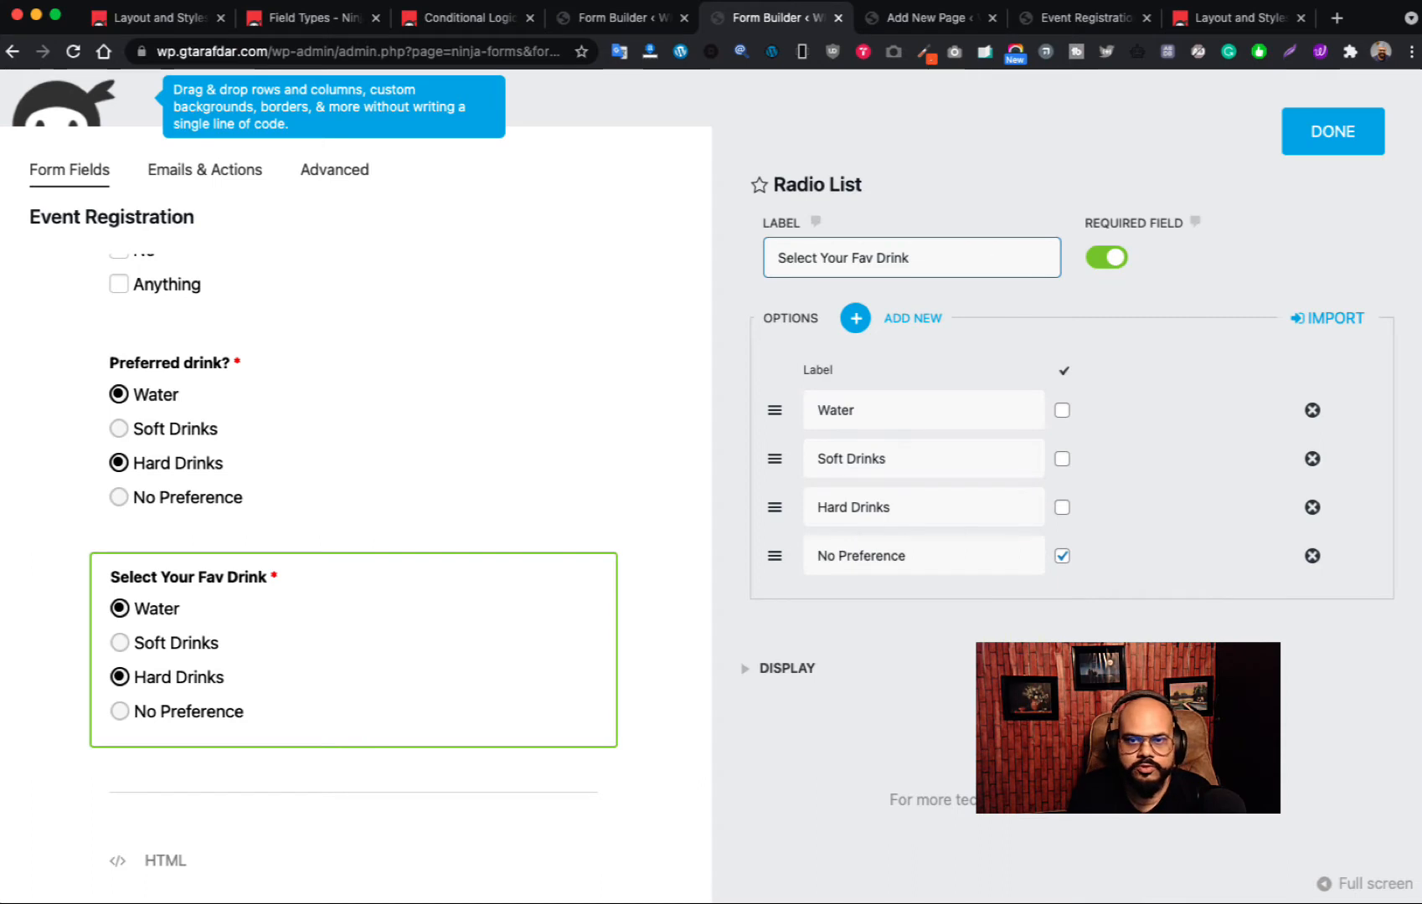
- Extend the field's label to "Select Your Fav Soft Drink" and rename its Water option to "Coke"
left_click(876, 257)
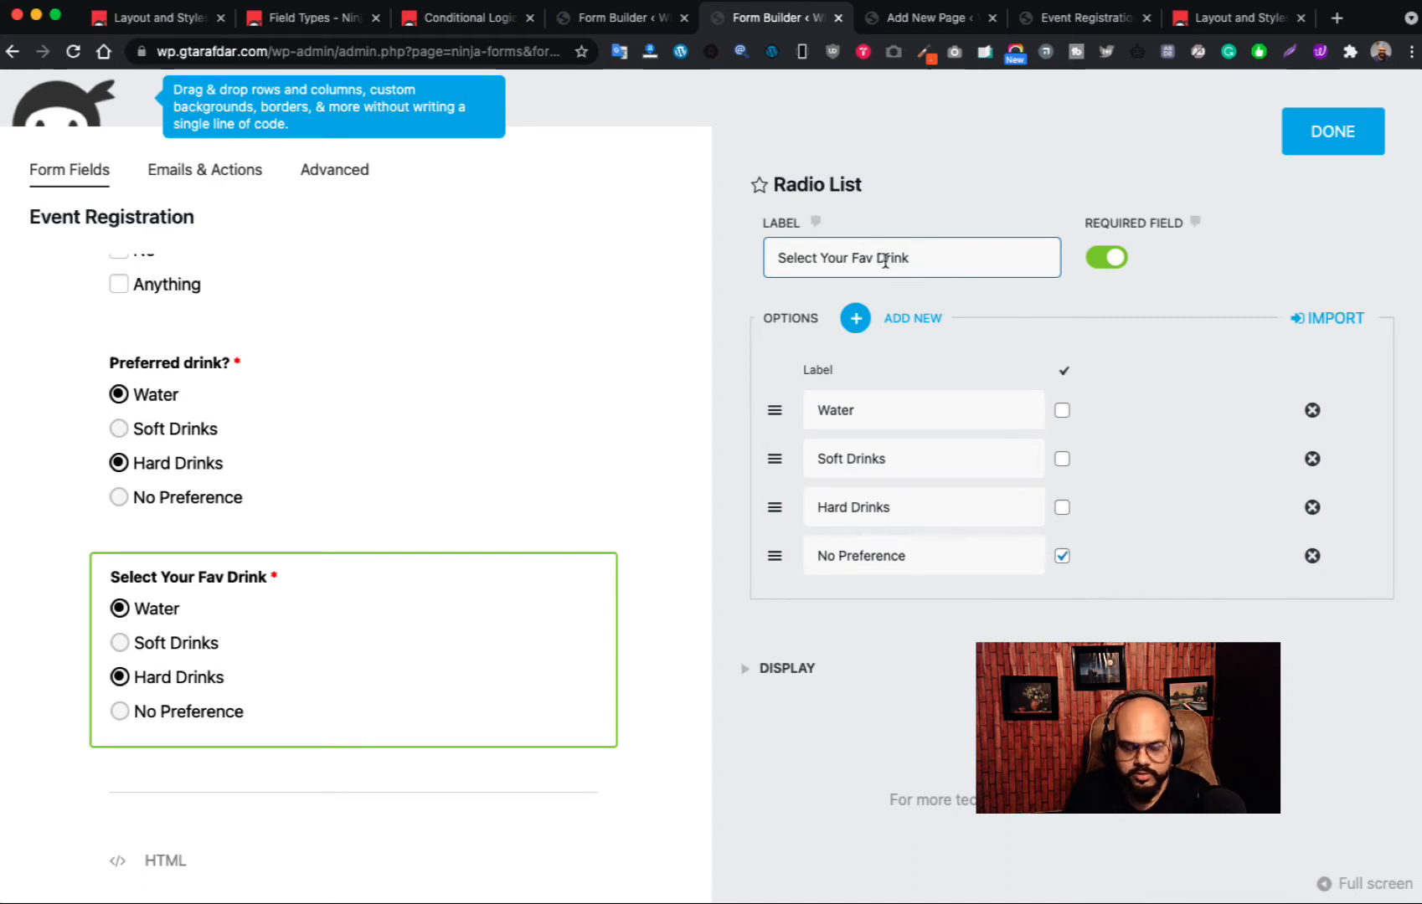
type("Soft")
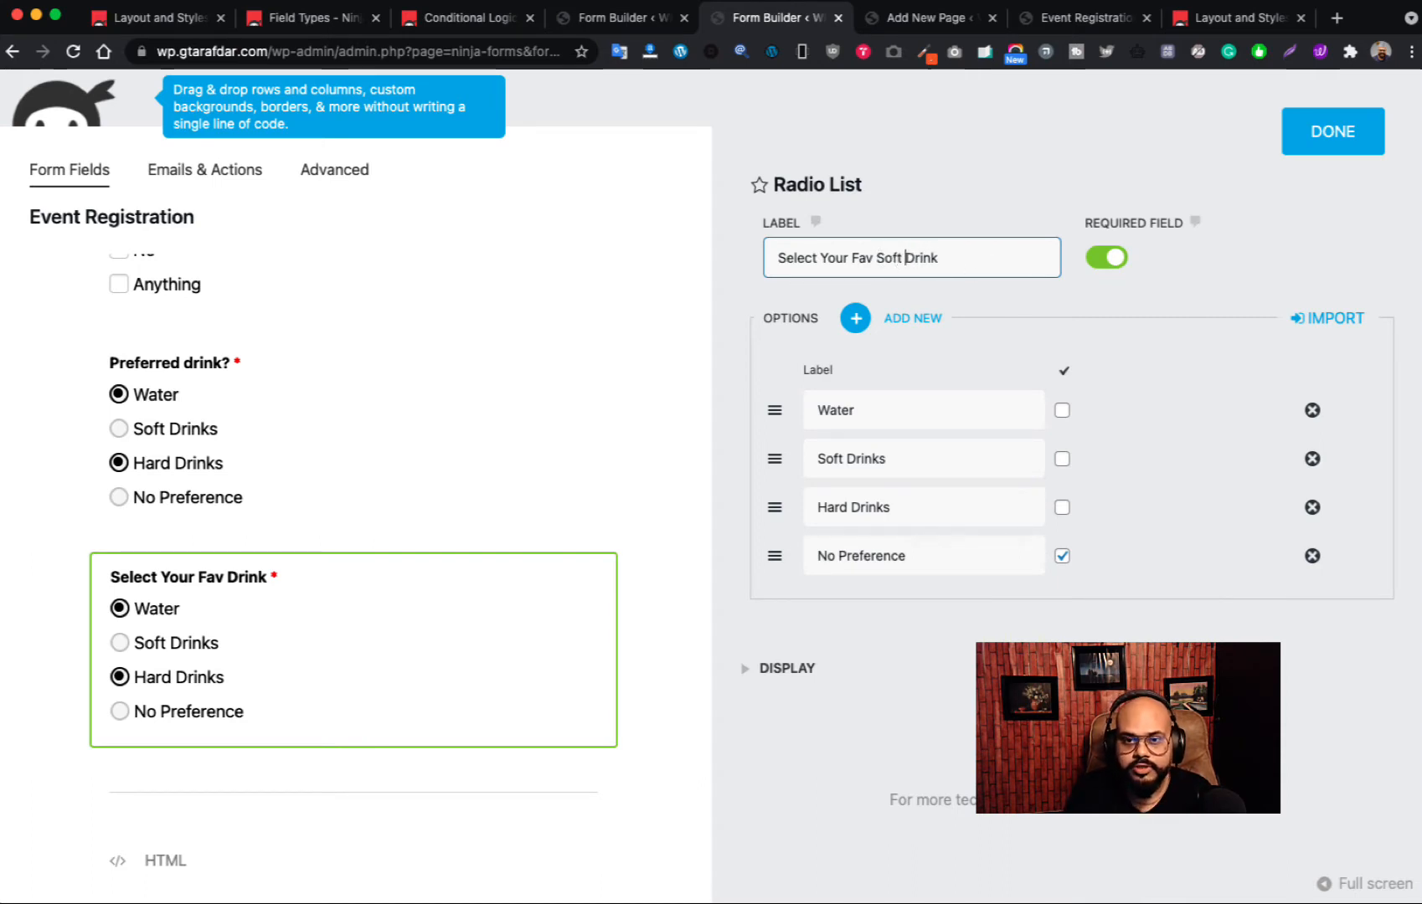
left_click(886, 408)
double_click(888, 411)
type("Coke")
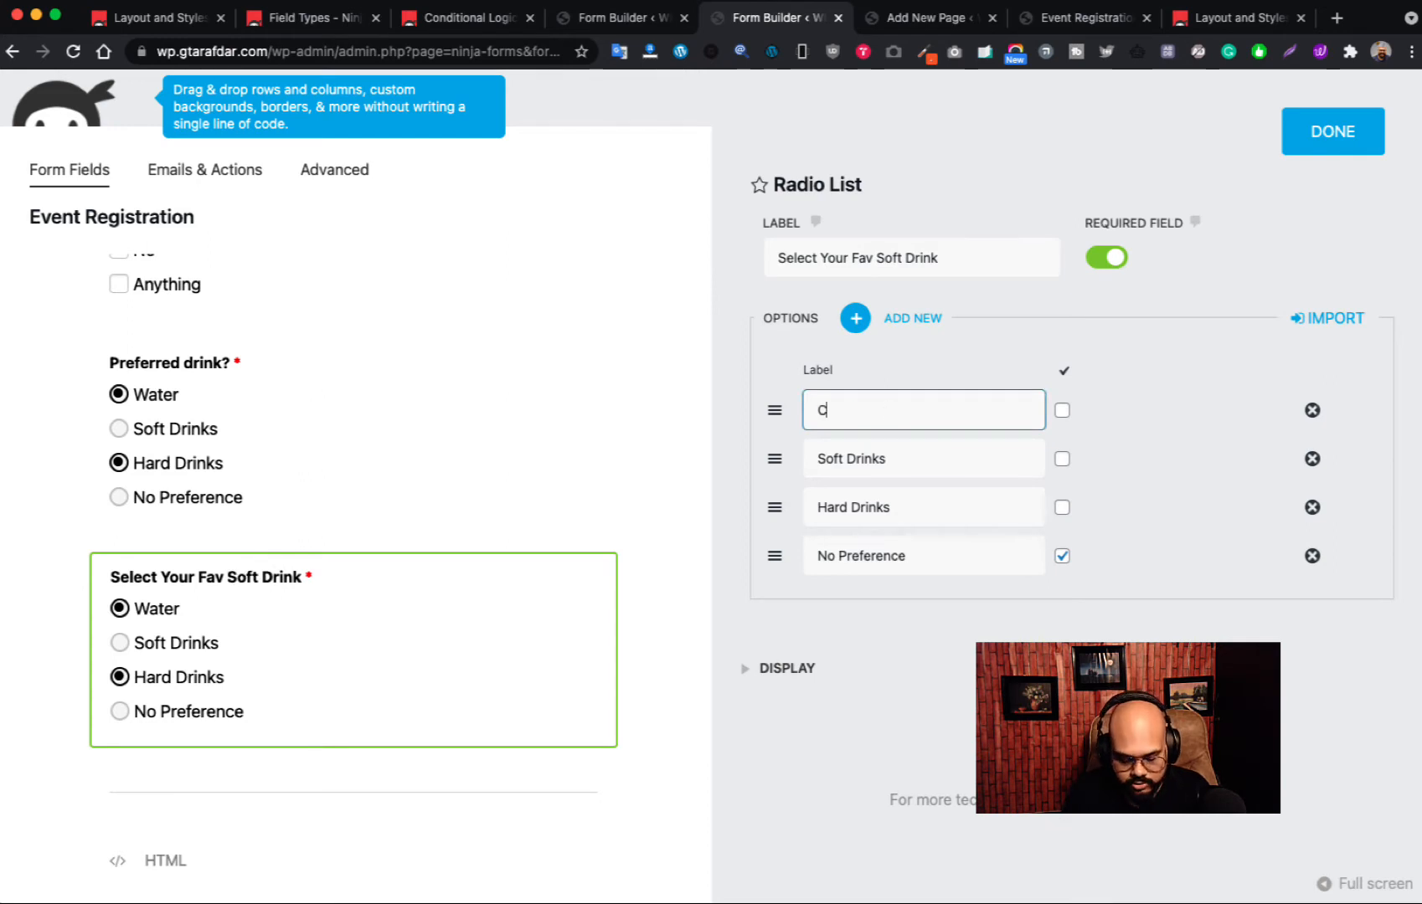
- Rename the field's Soft Drinks option to "7 Up" and its Hard Drinks option to "Merinda", and finish editing the field
key("alt+shift+Left")
key("alt+shift+Left")
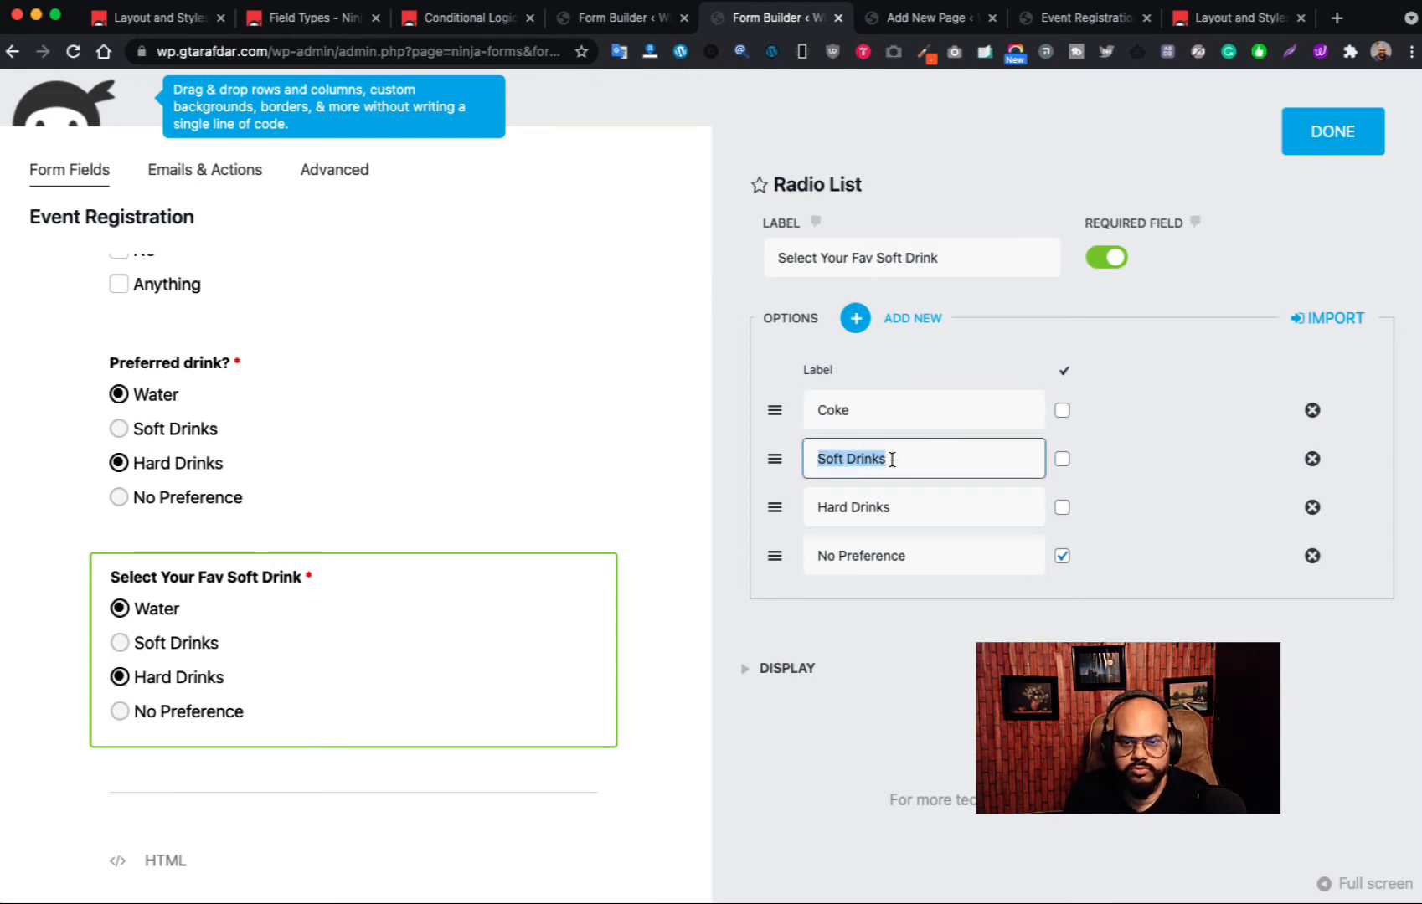
type("7 Up")
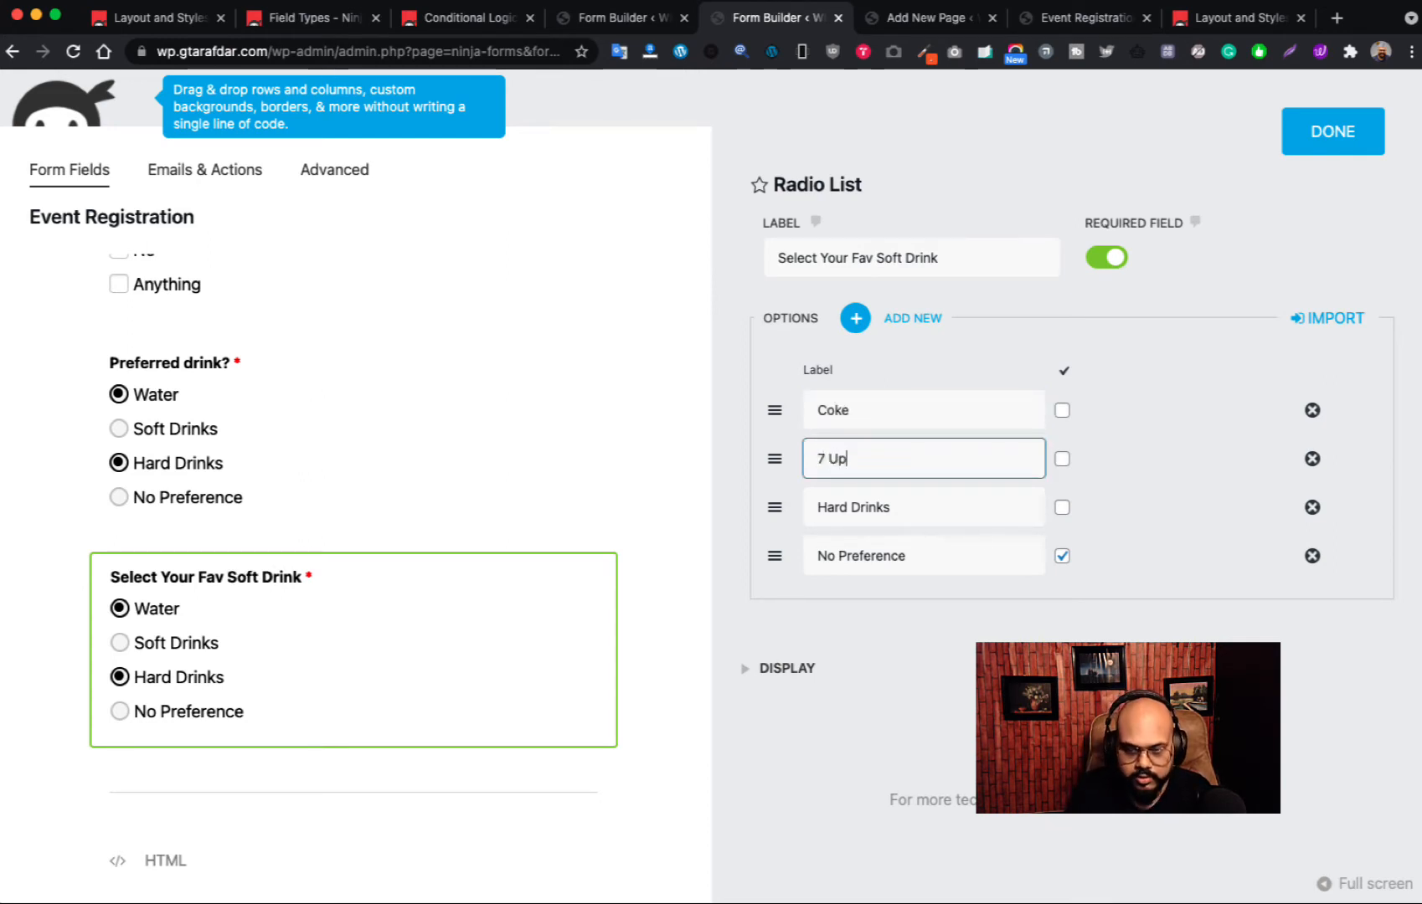
left_click(895, 518)
key("alt+shift+Left")
key("alt+shift+Left")
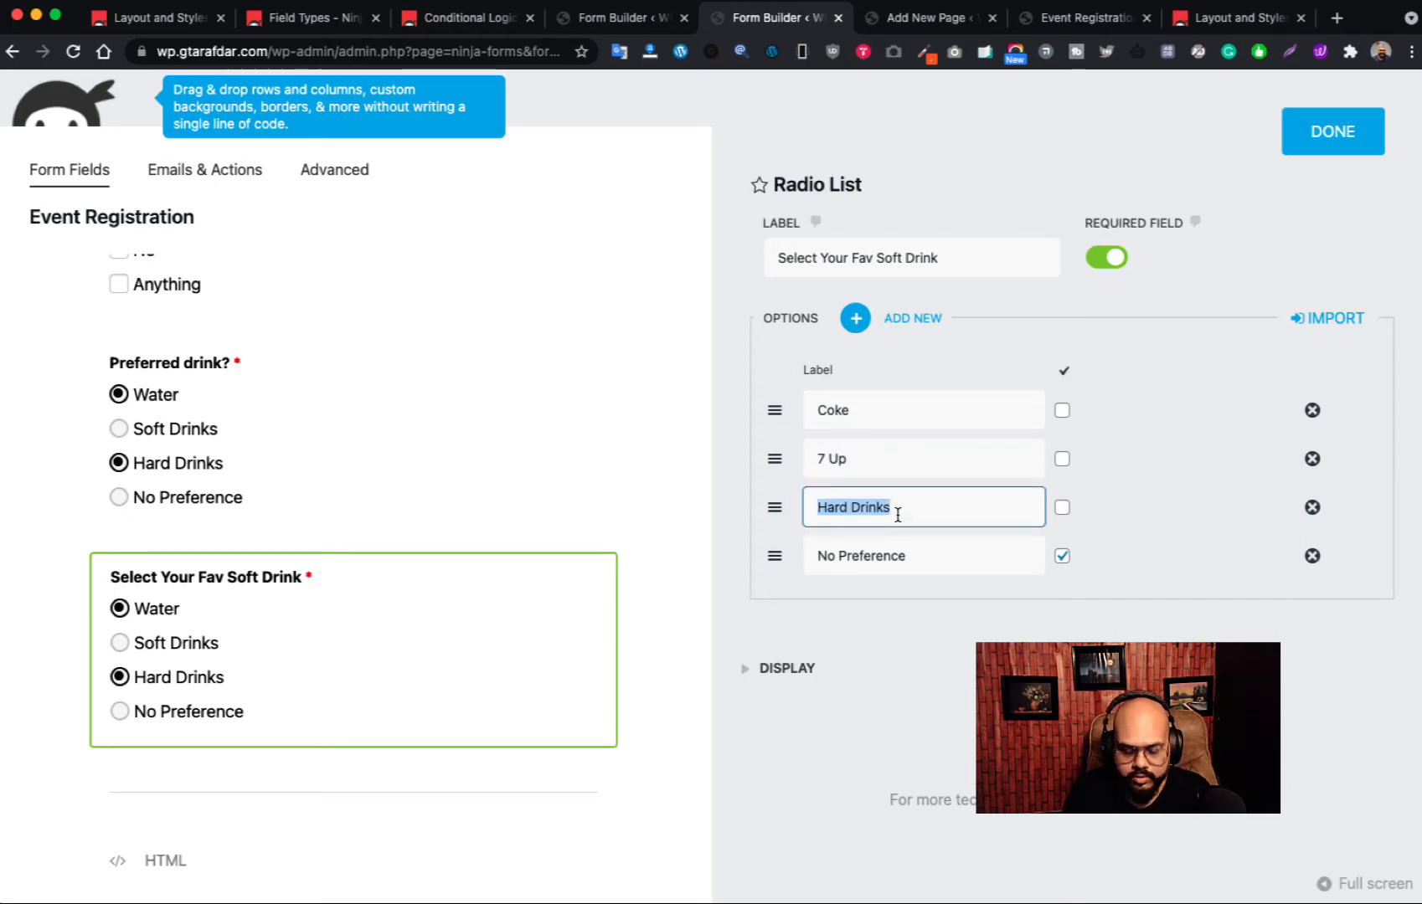
type("Merinda")
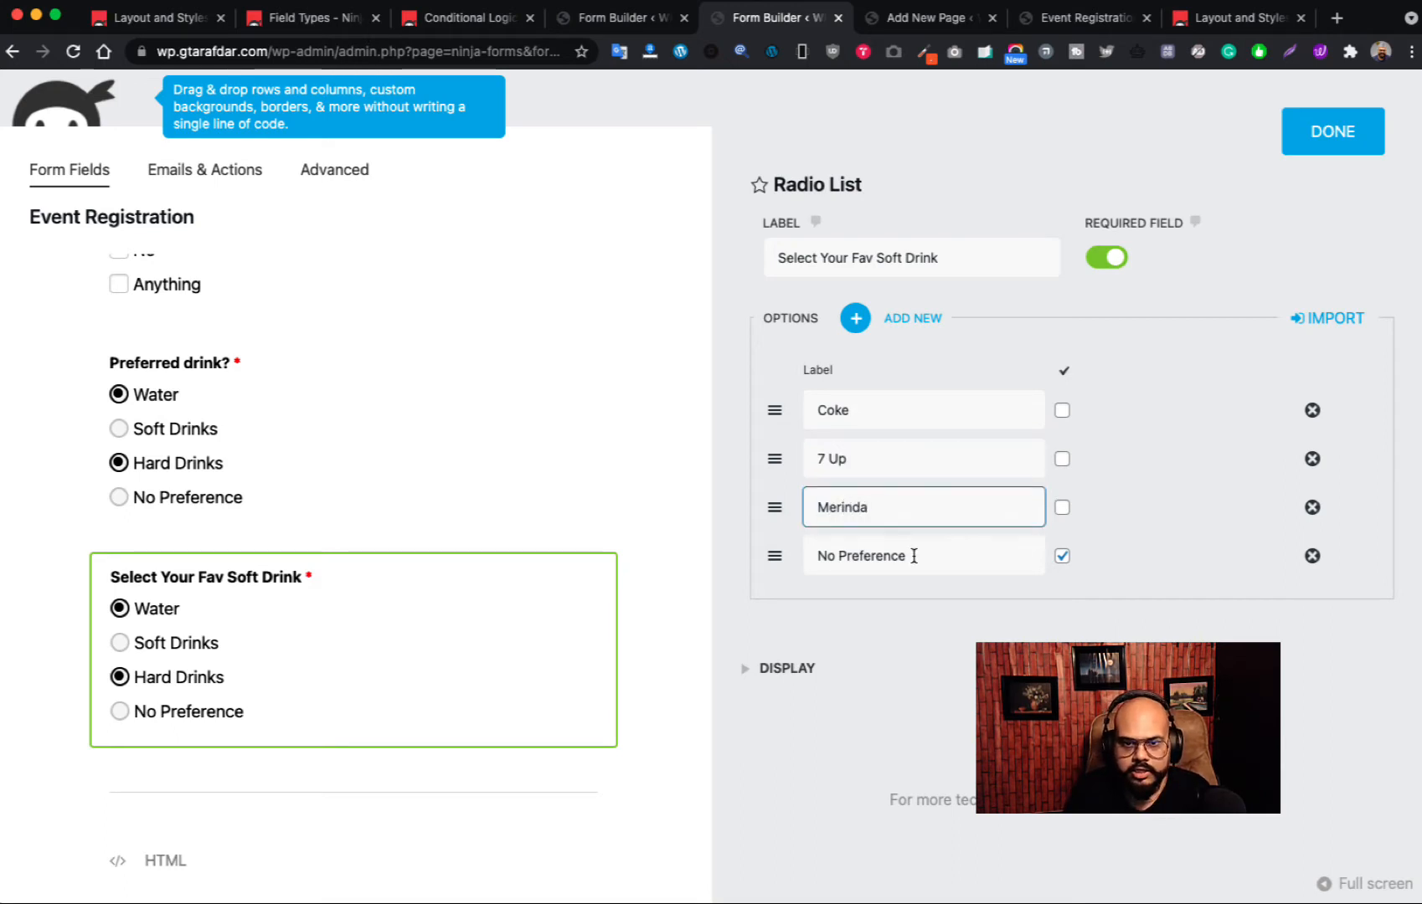
double_click(913, 556)
left_click(1152, 494)
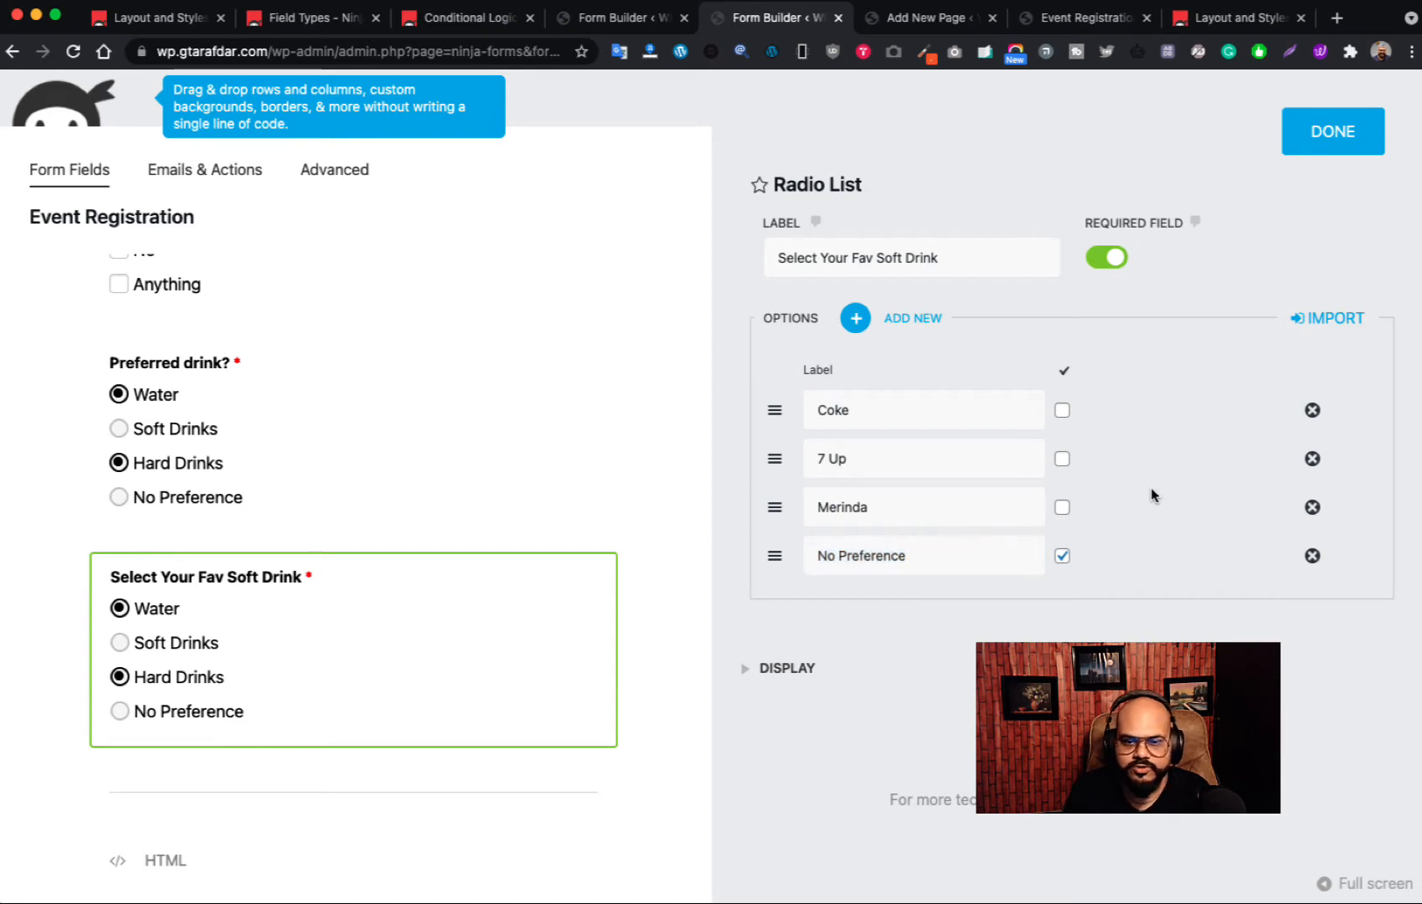
left_click(1330, 144)
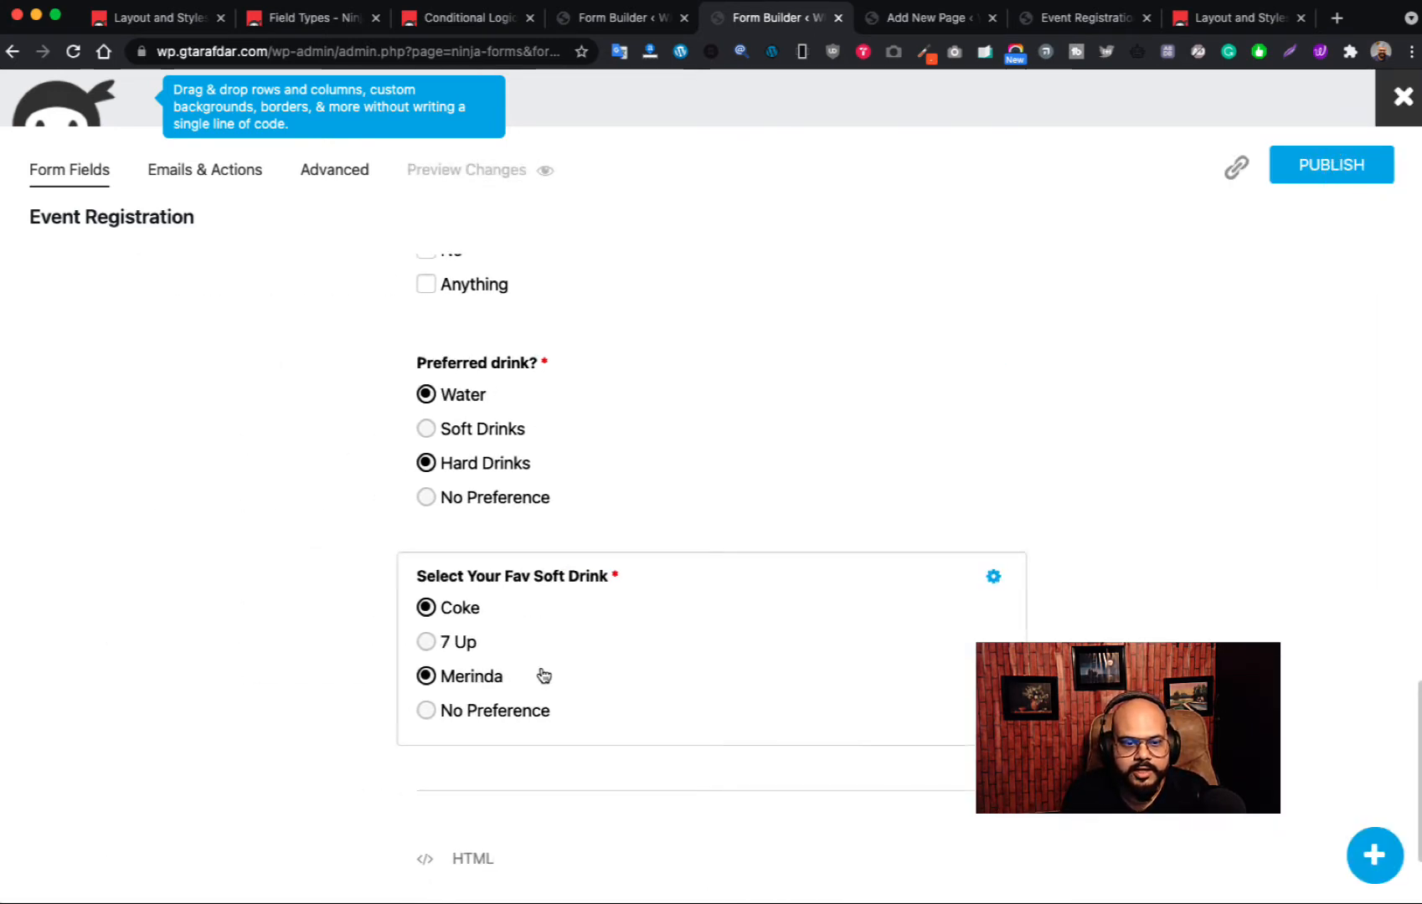
- Duplicate the "Select Your Fav Soft Drink" field and open the settings of the copy
left_click(993, 576)
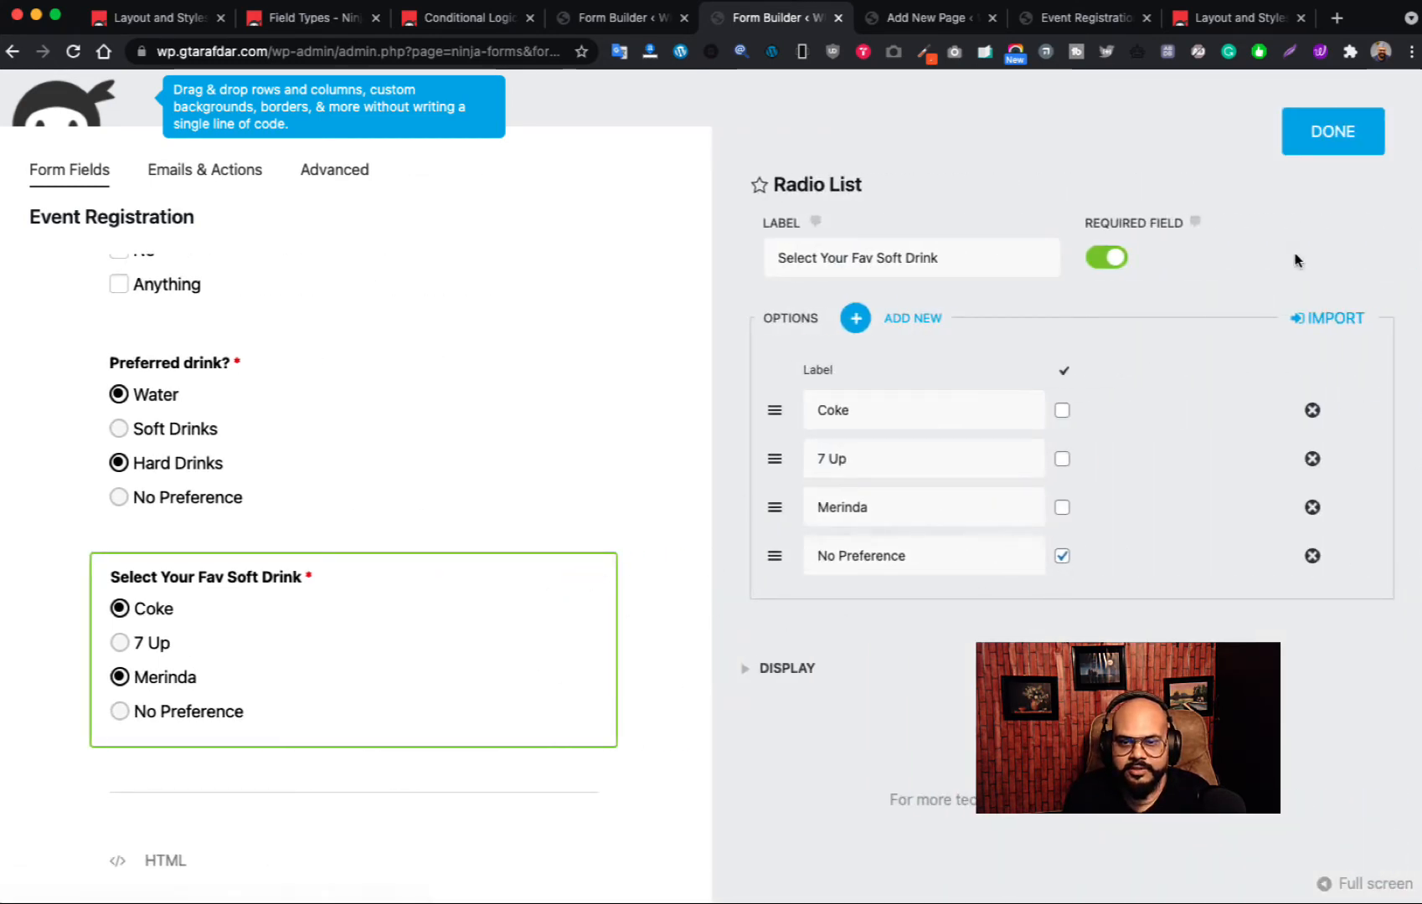
left_click(1340, 134)
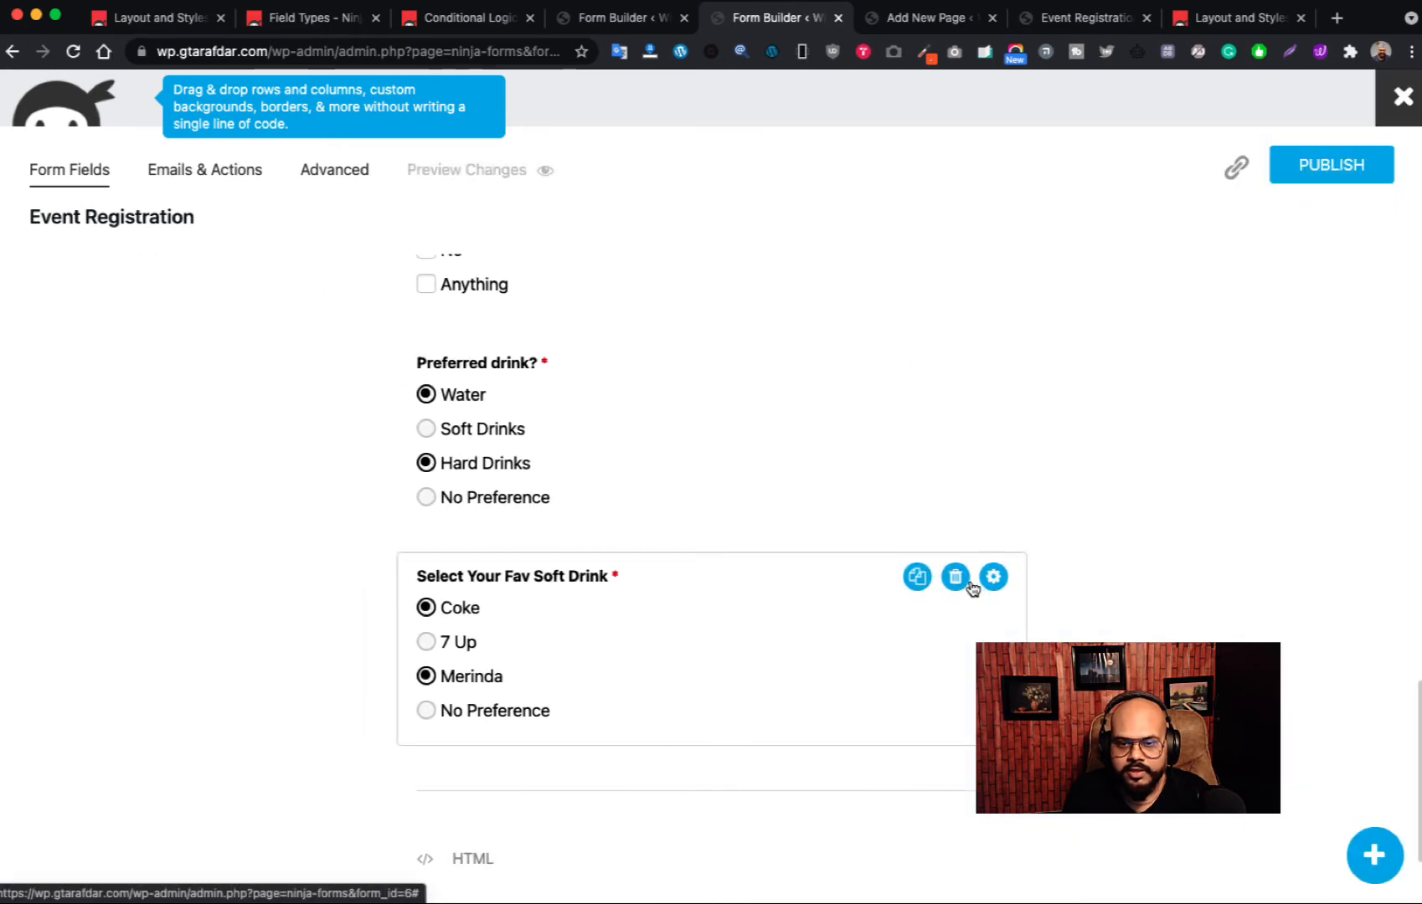
left_click(917, 584)
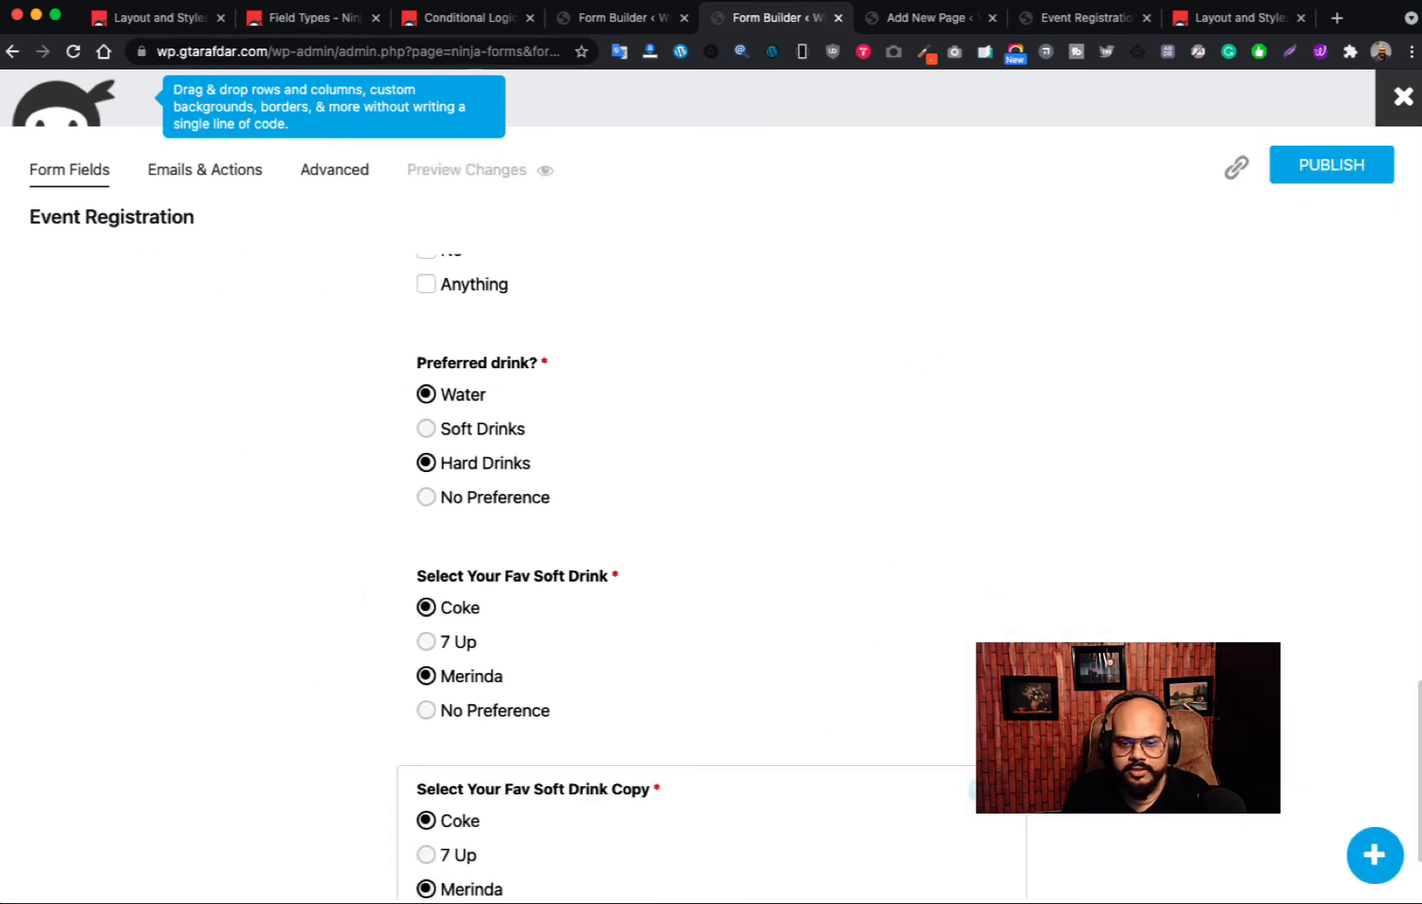
left_click(955, 790)
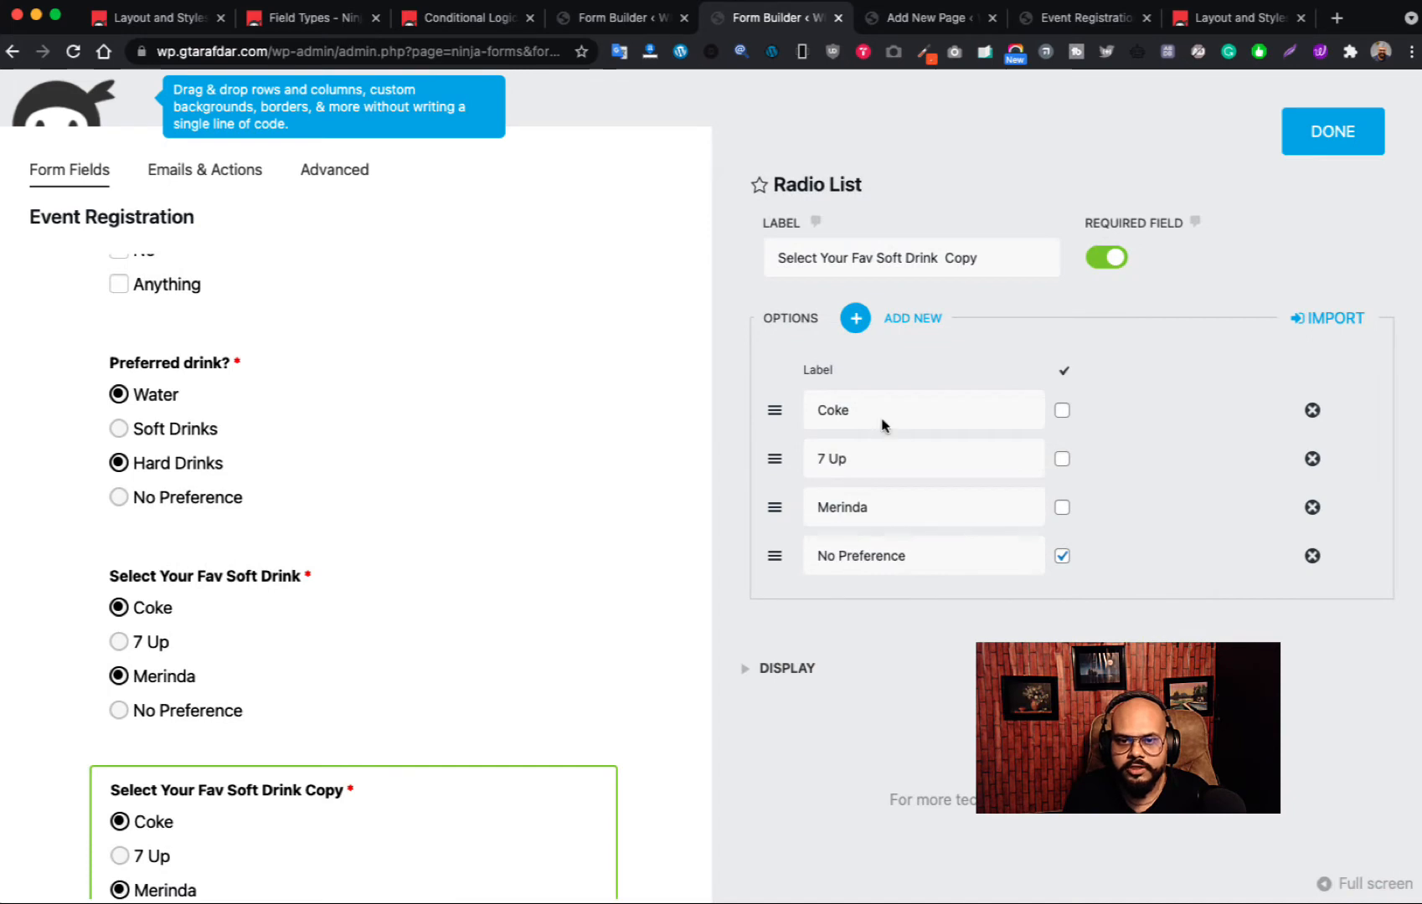
- Change the copied field's label to "Select Your Fav Hard Drink"
double_click(889, 258)
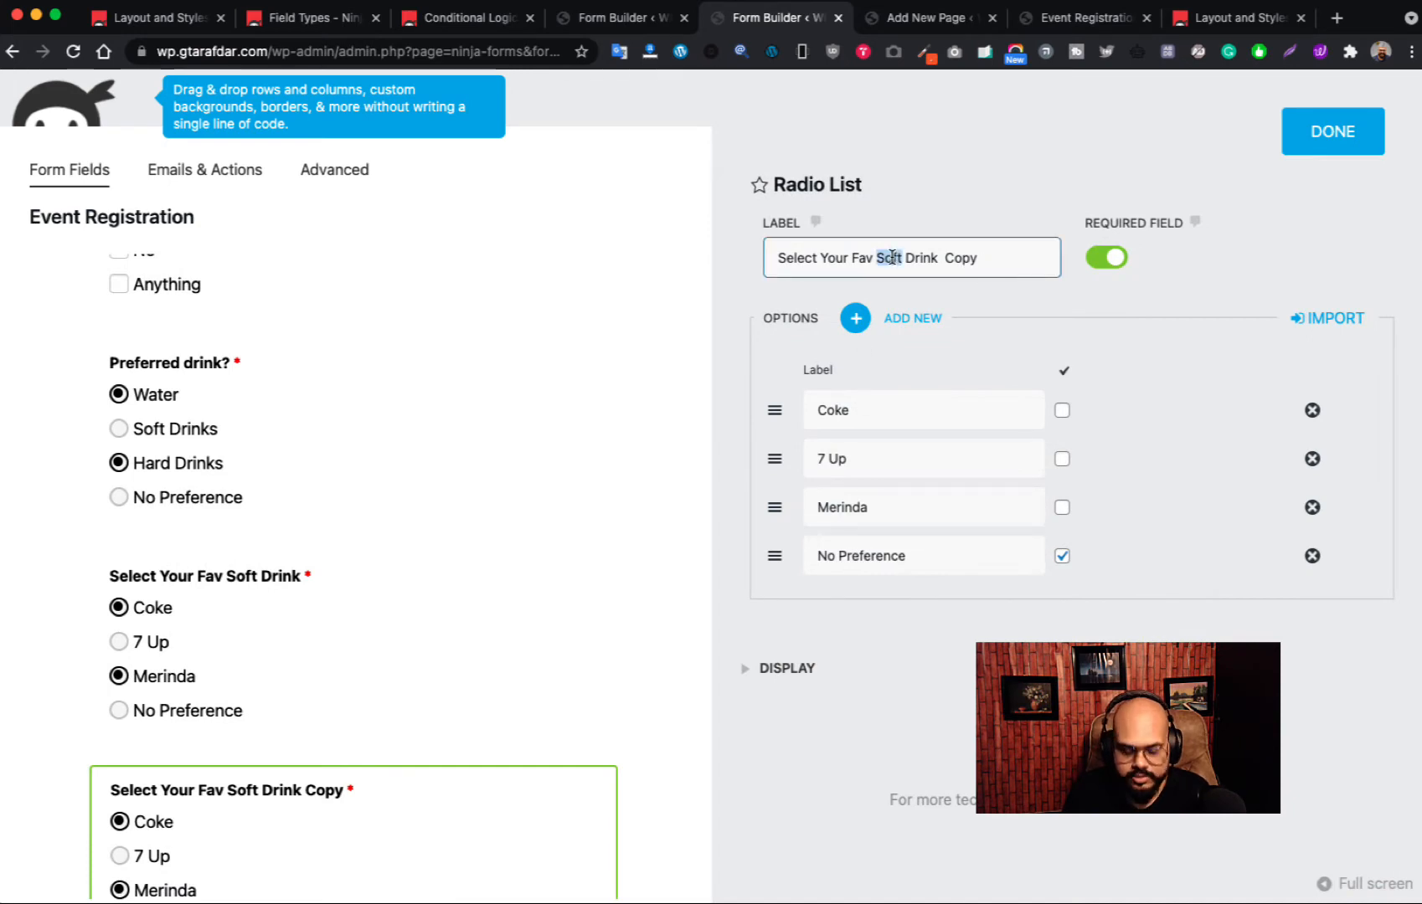
type("Hard")
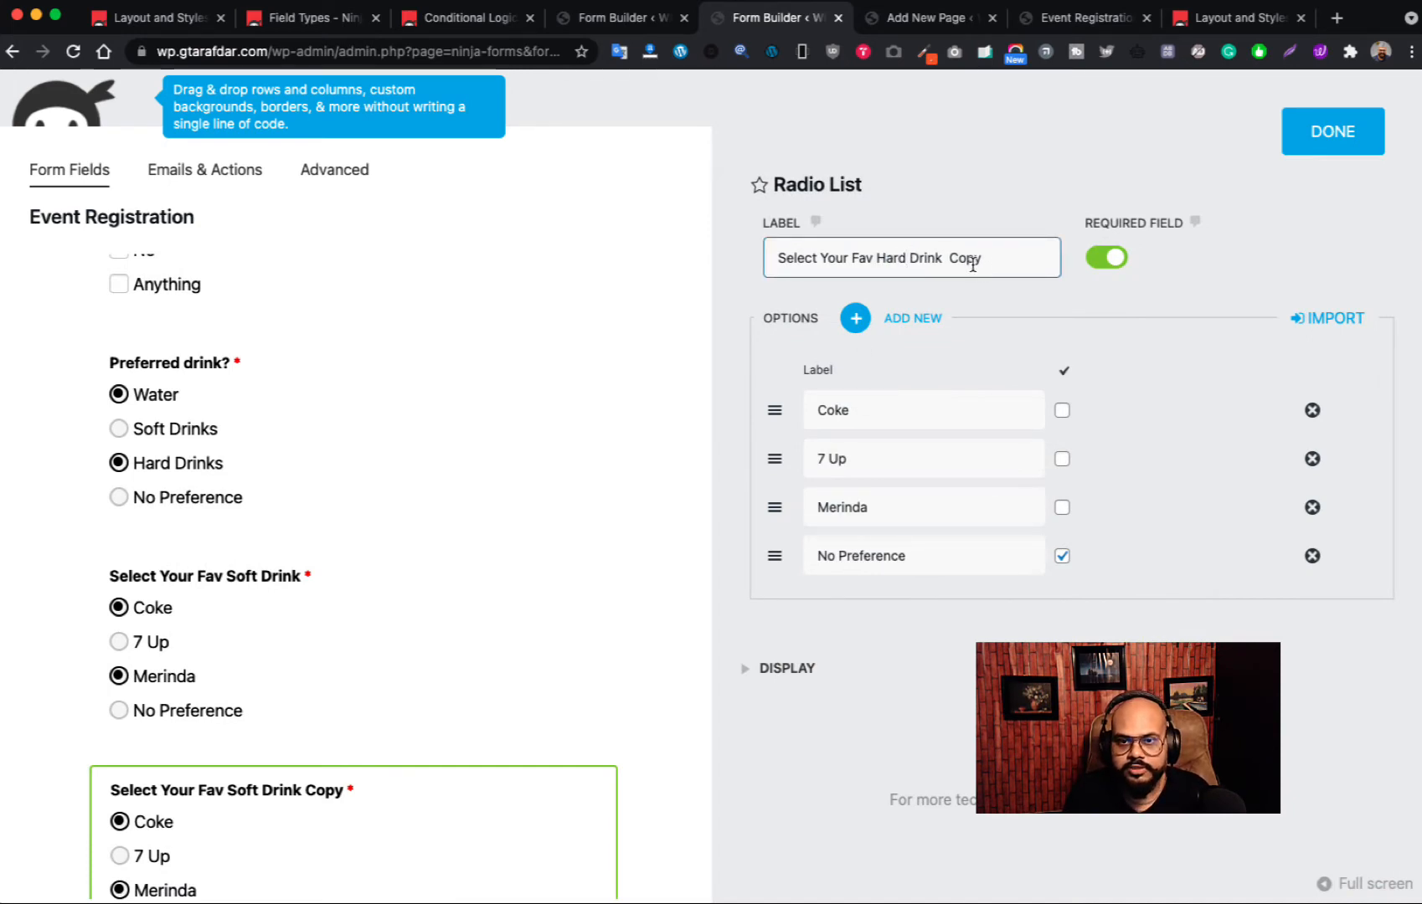
key("BackSpace")
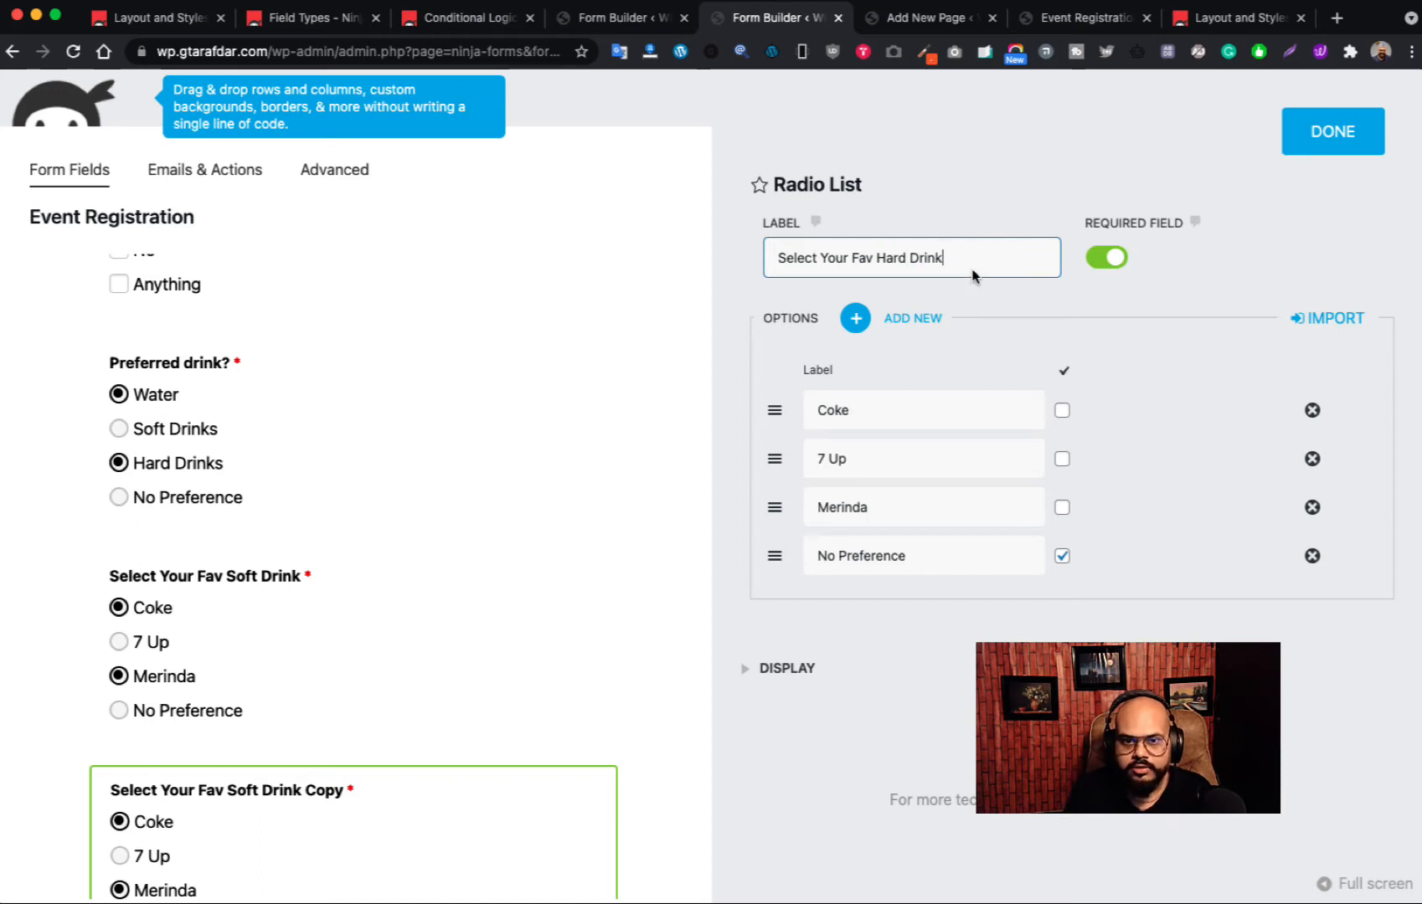
- Rename the hard drink field's first three options to "Wine", "Beer" and "Vodka", and finish editing the field
double_click(932, 405)
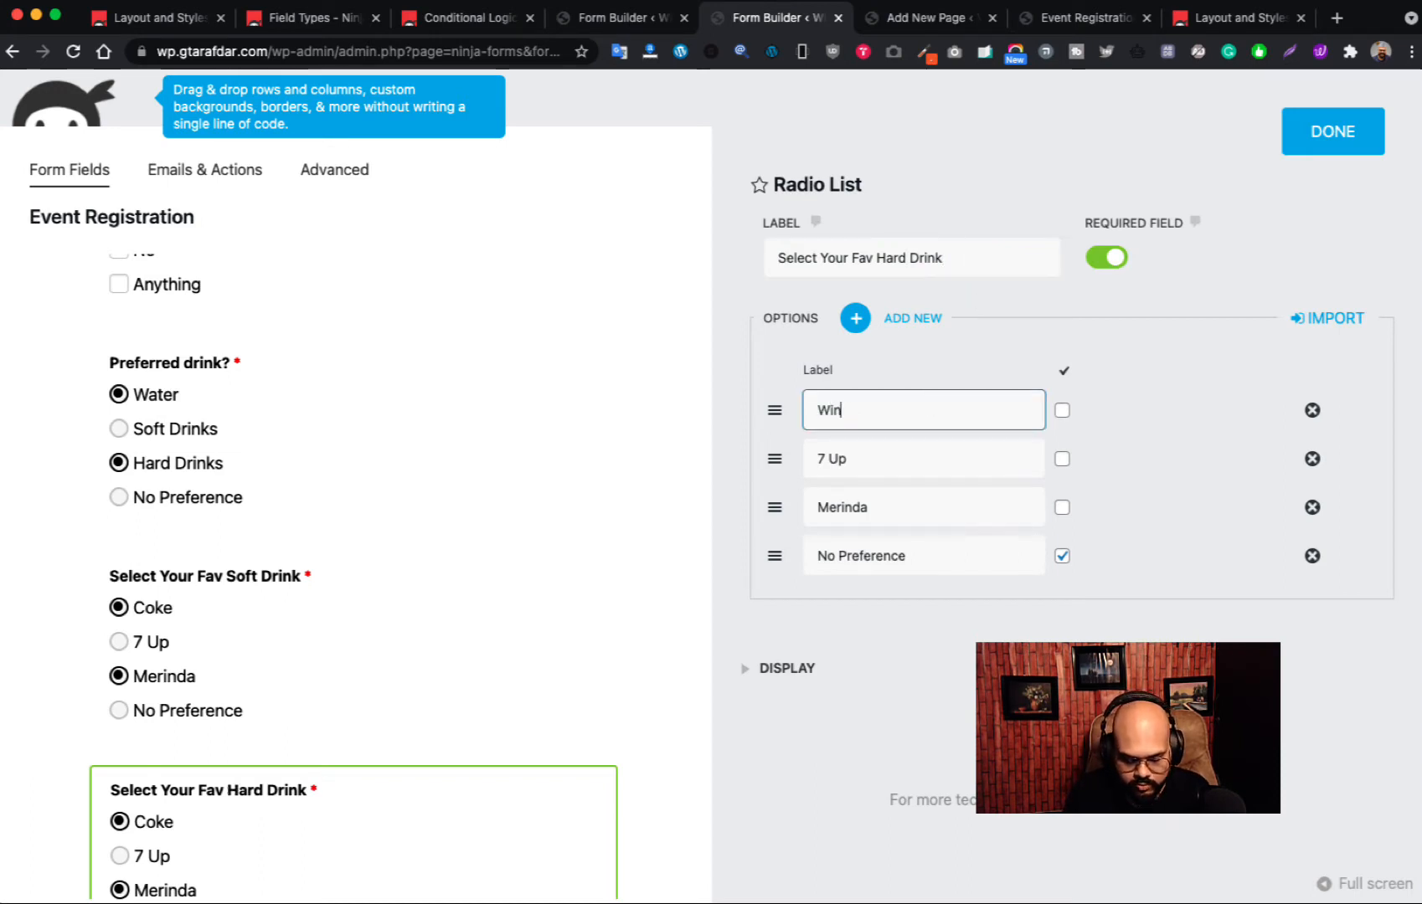
left_click(892, 471)
type("Beer")
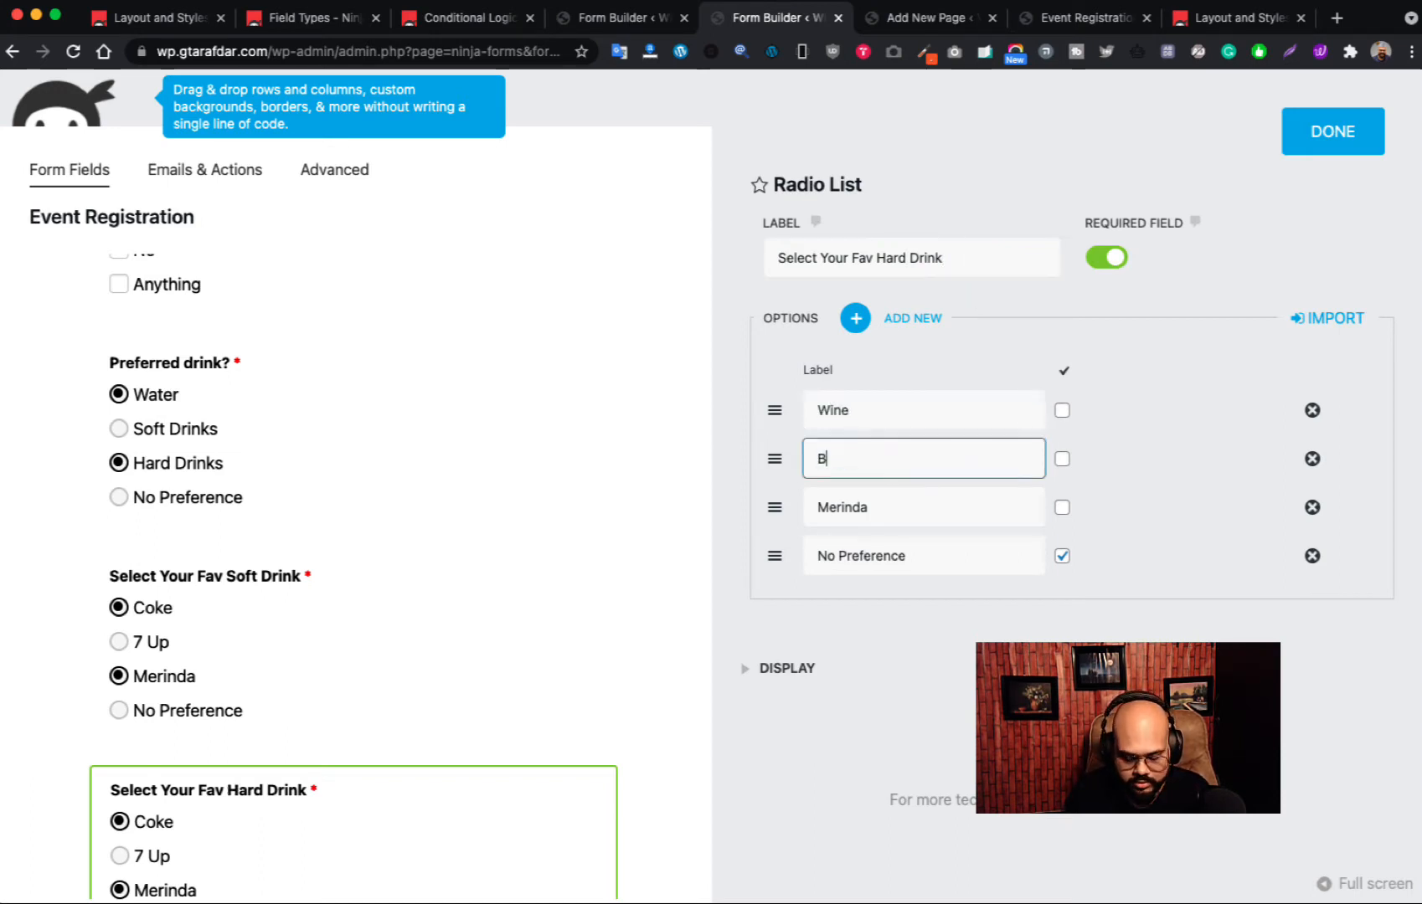
double_click(884, 502)
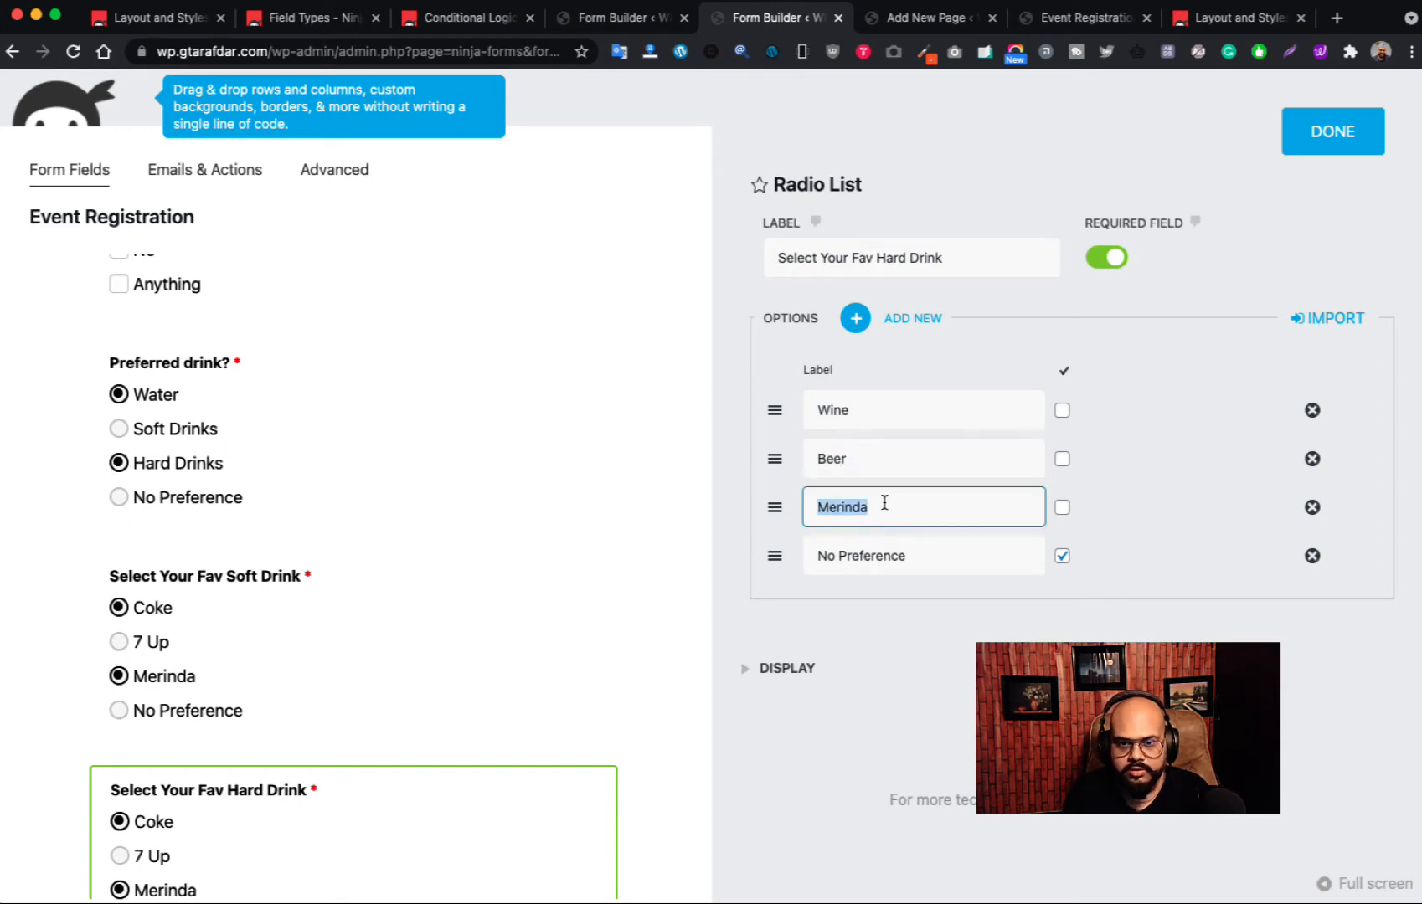
type("Vodka")
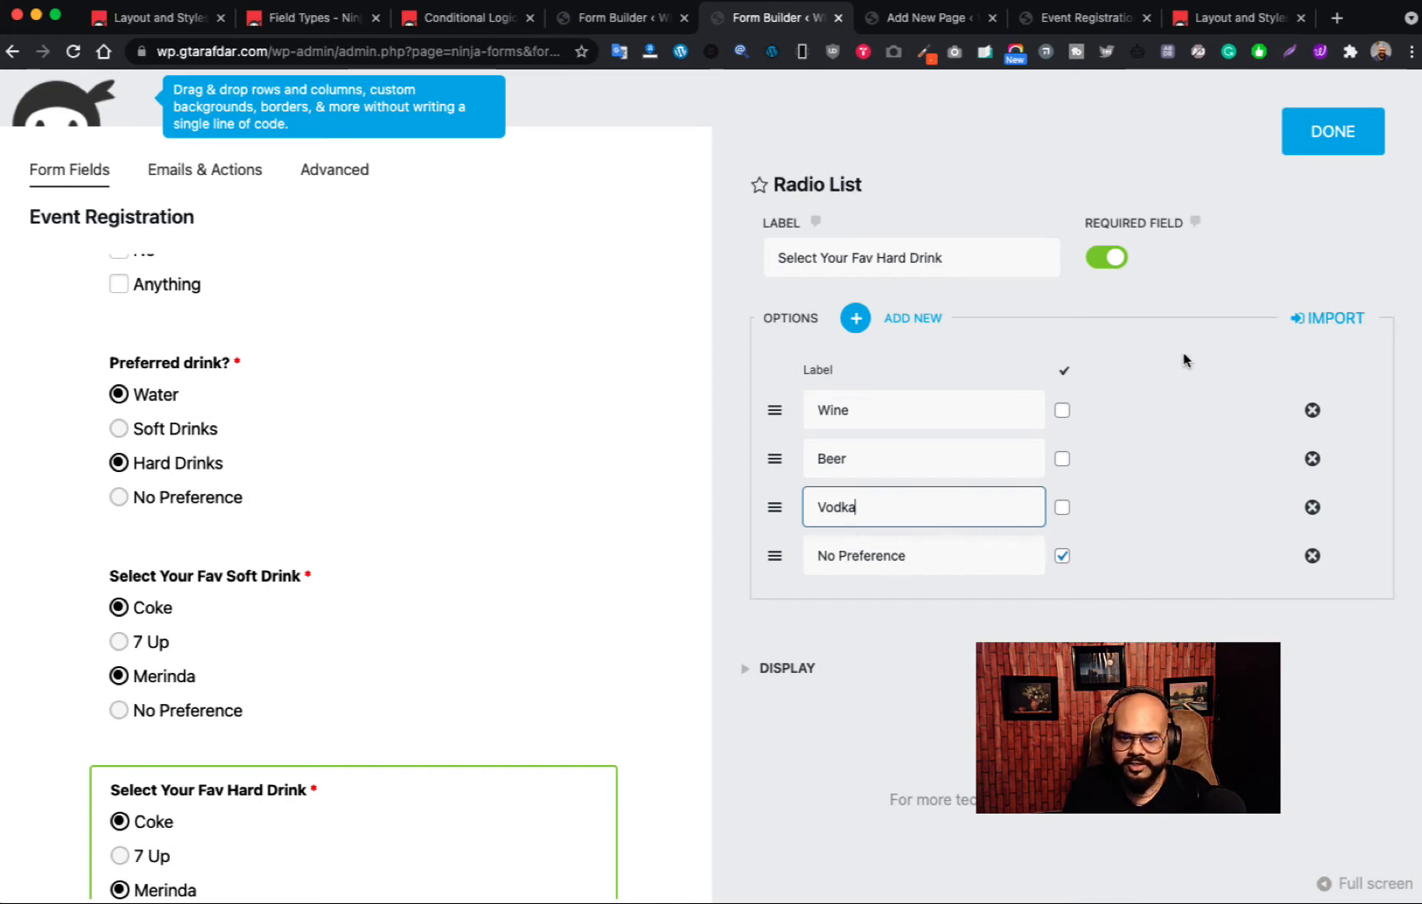
left_click(1333, 131)
- Examine the settings of the divider and of the HTML field containing the event venue map
scroll(808, 639, "down", 3)
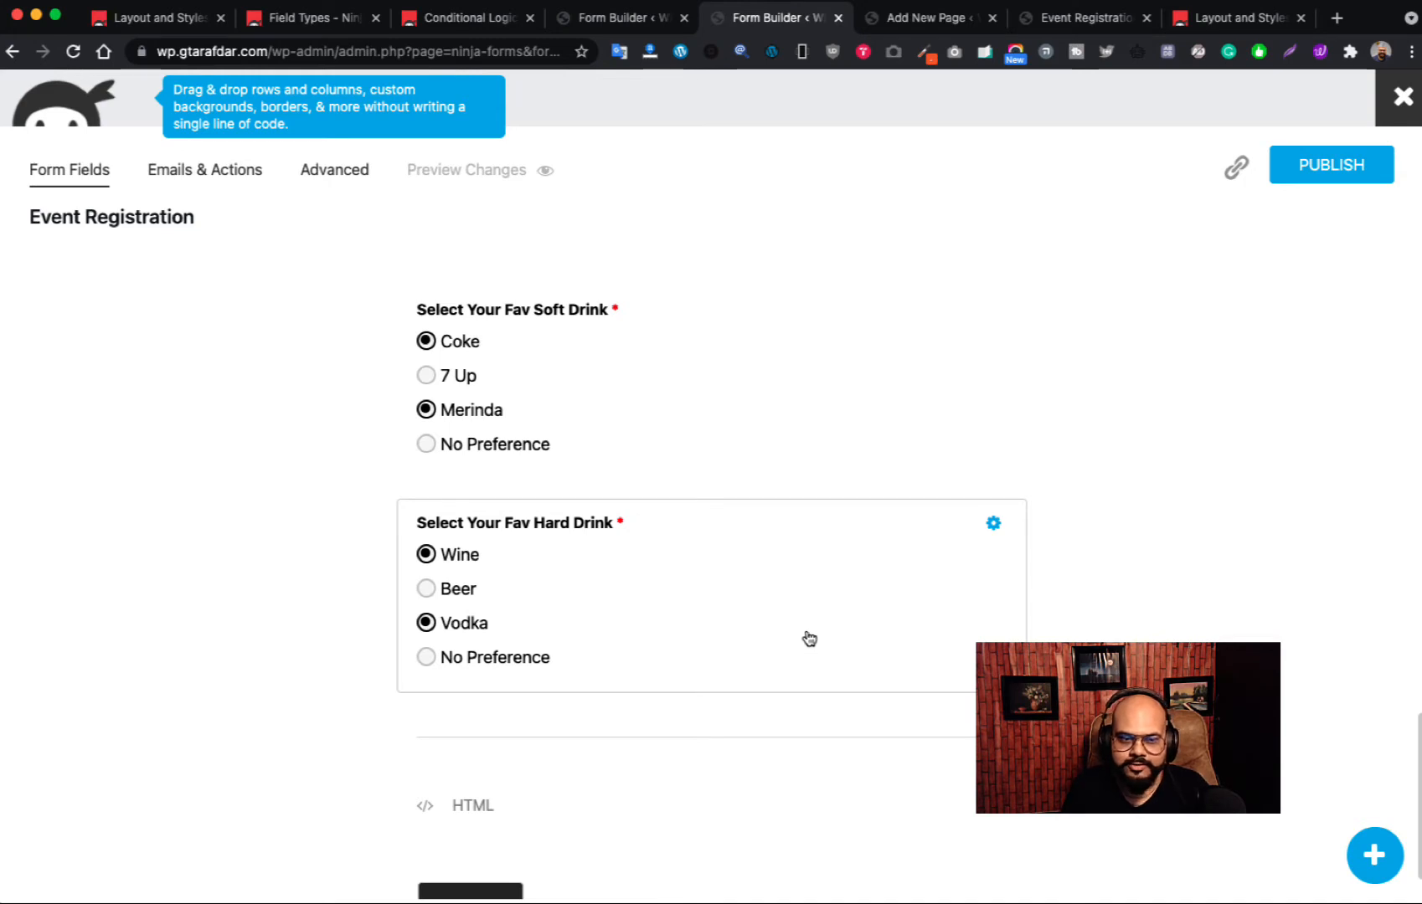
scroll(809, 638, "down", 1)
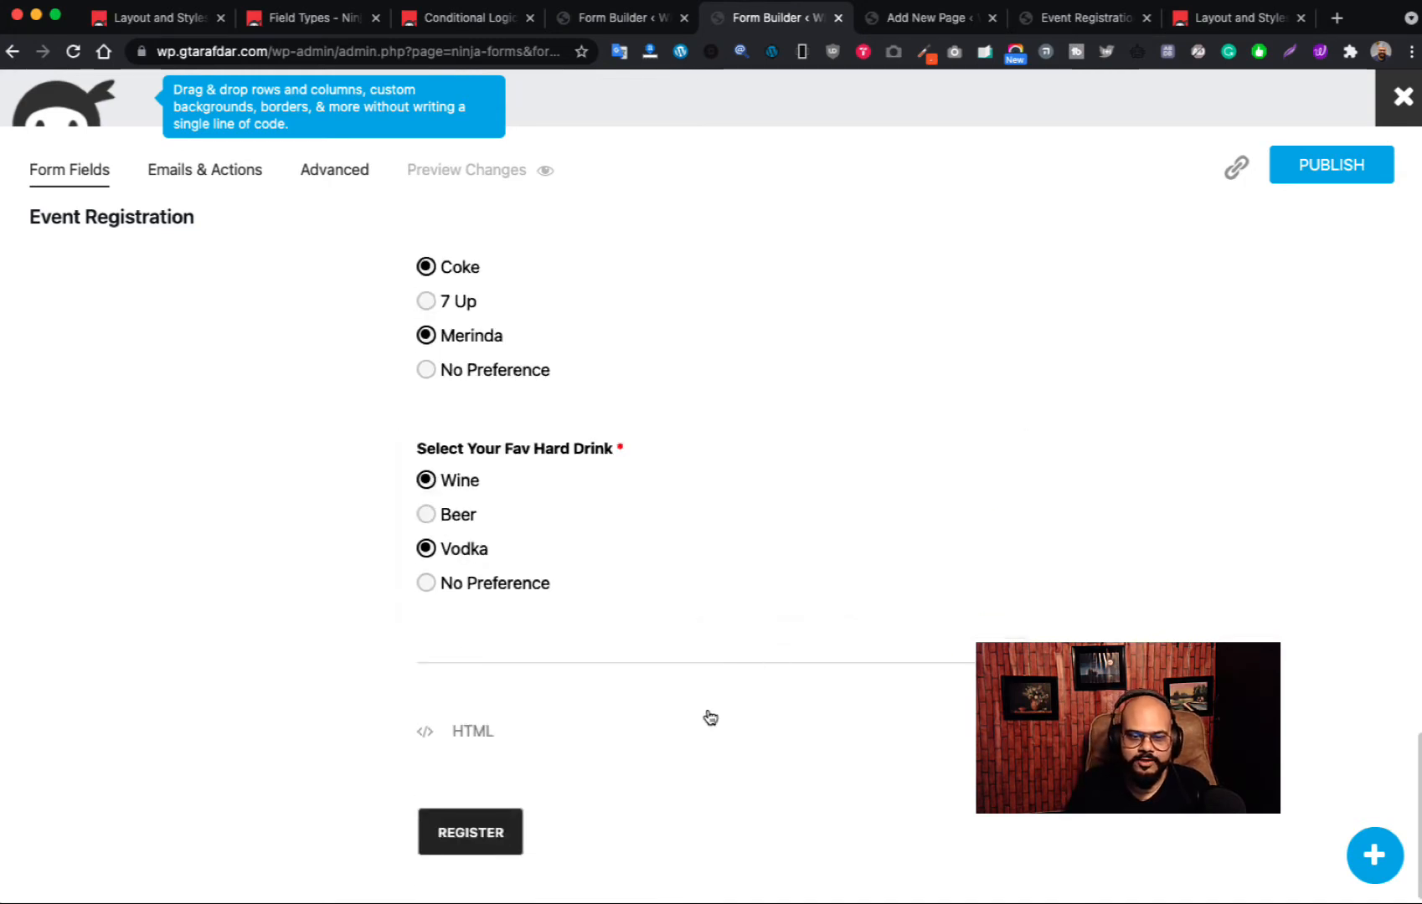
left_click(764, 717)
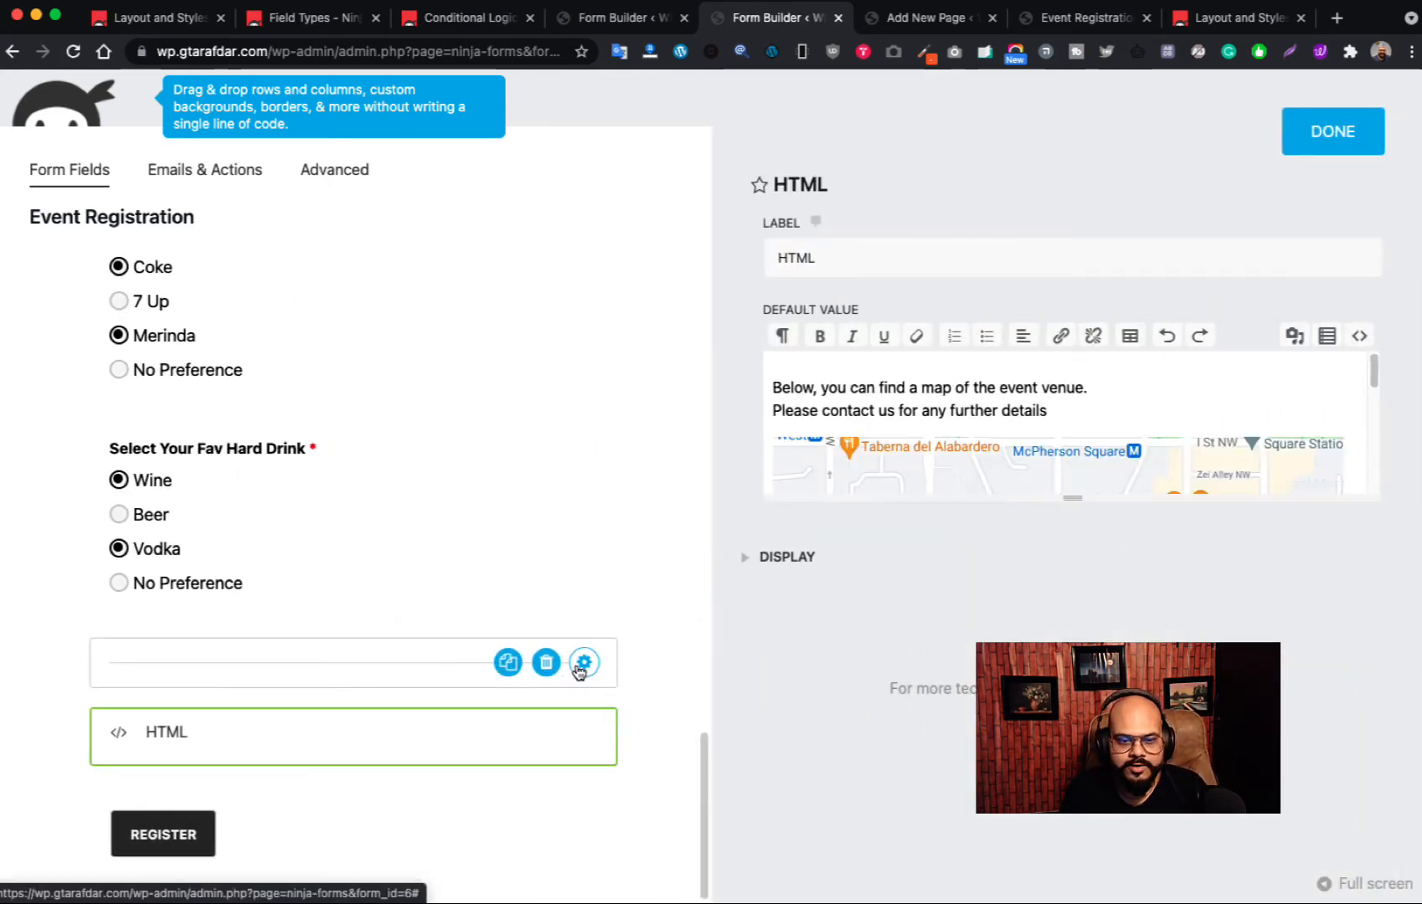
left_click(583, 667)
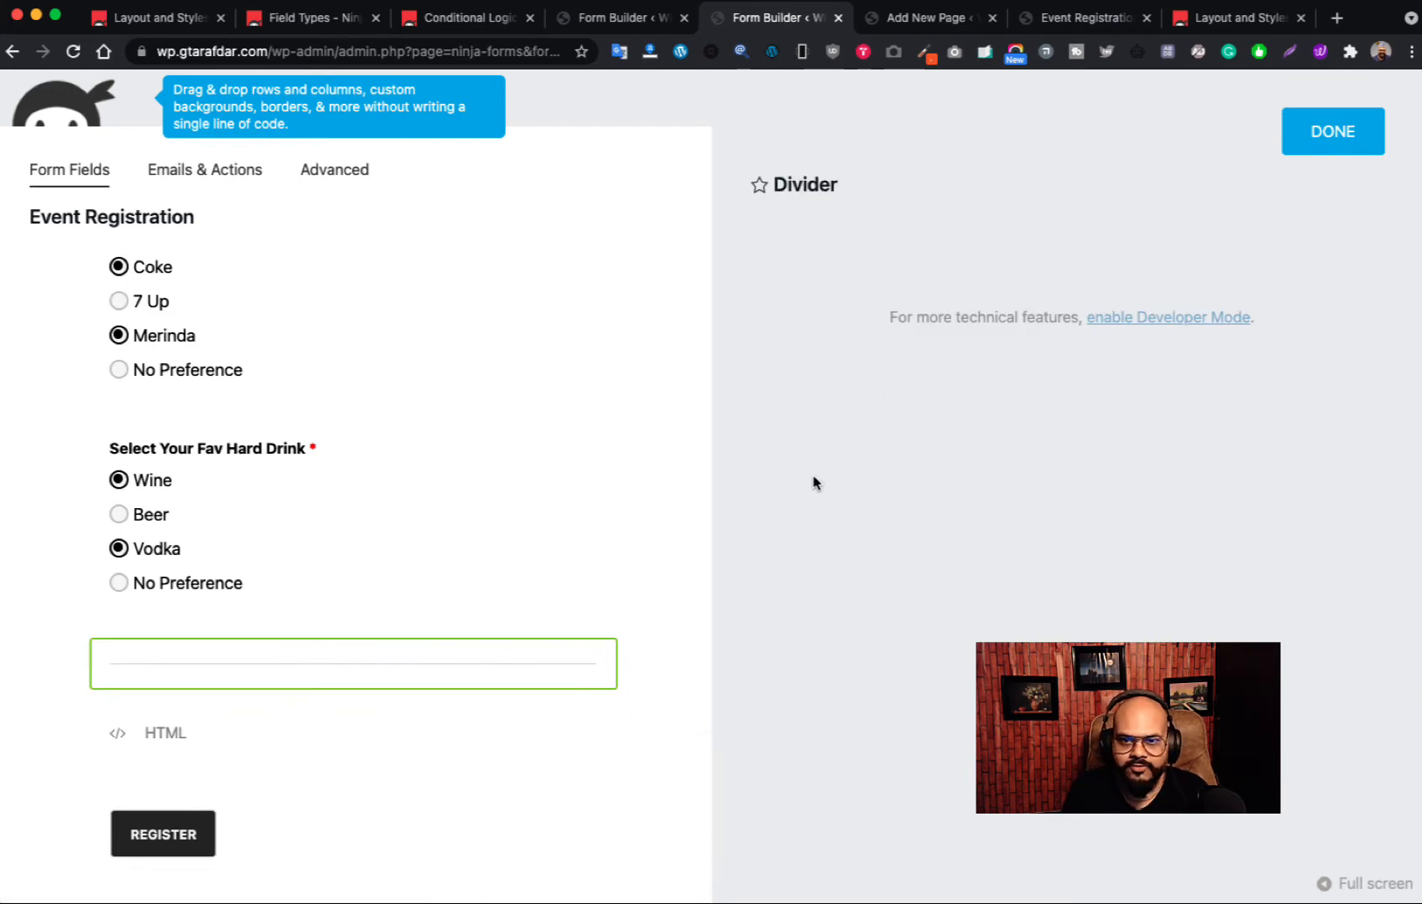
left_click(585, 733)
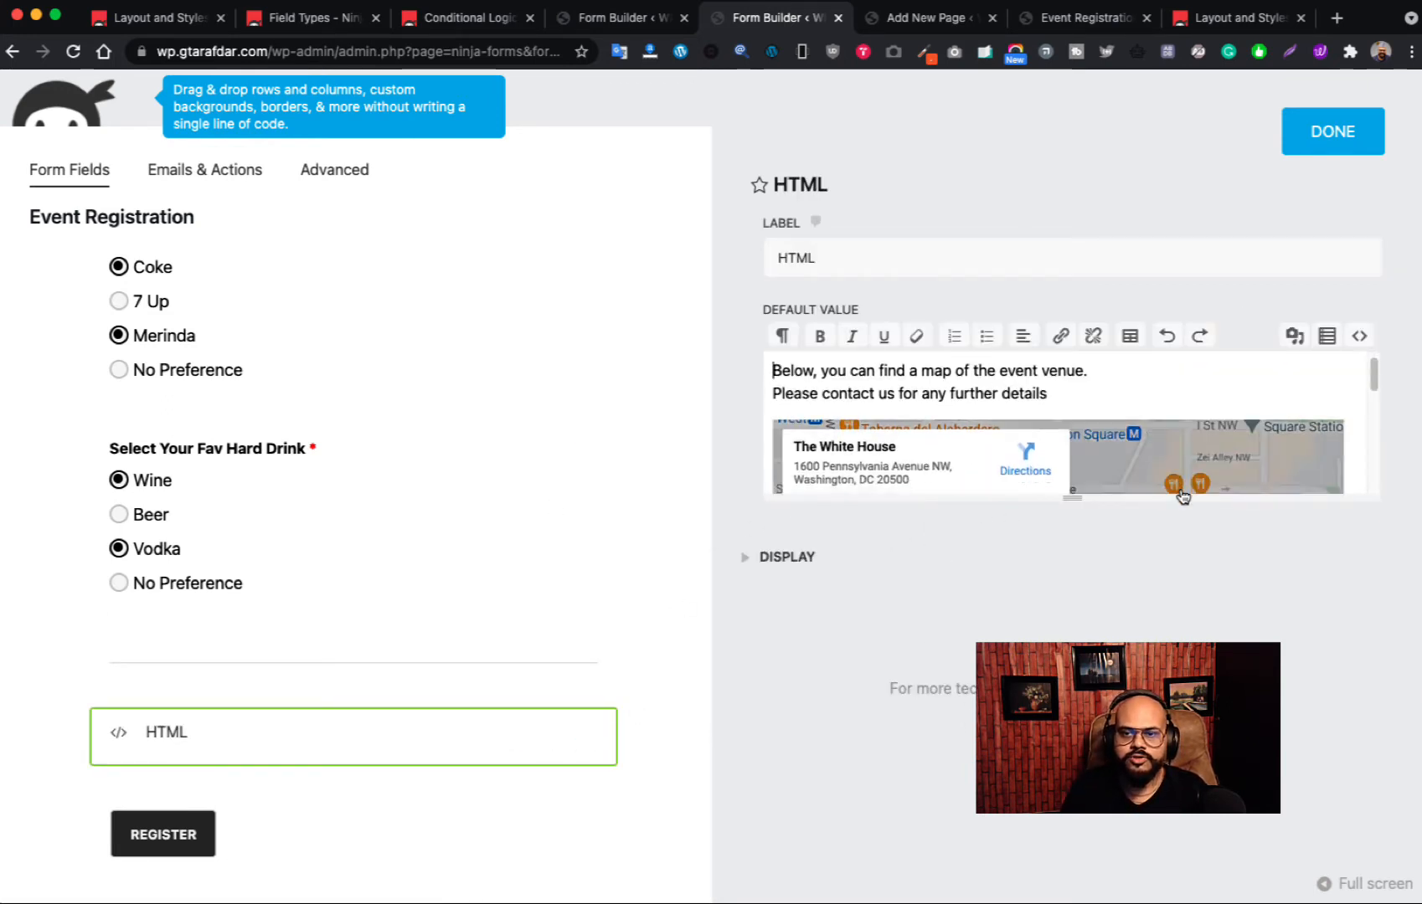
scroll(1144, 449, "down", 3)
scroll(1114, 469, "up", 2)
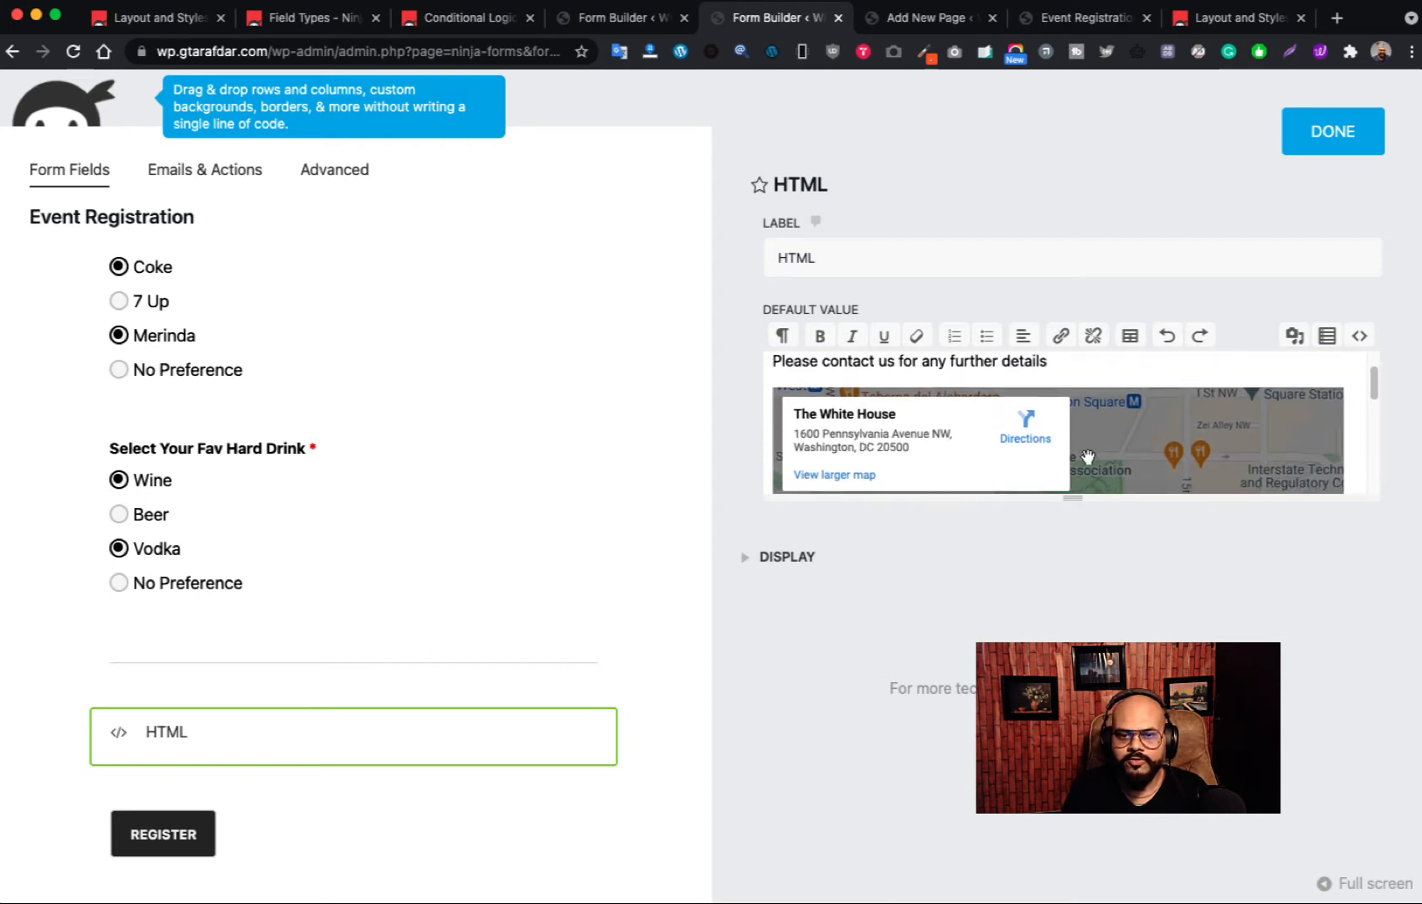
scroll(1097, 477, "down", 3)
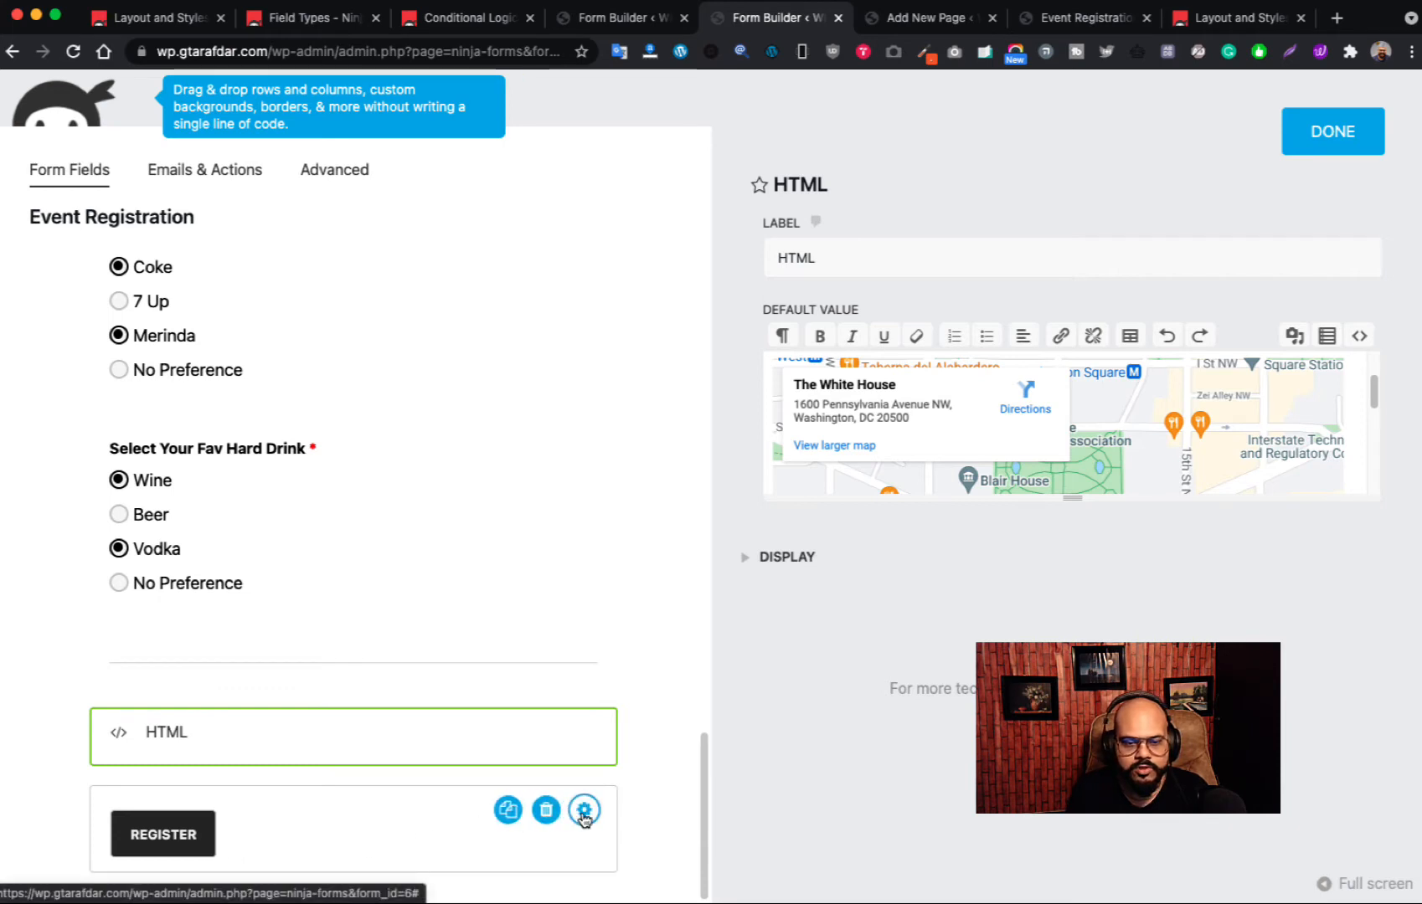
- Set the Register button's processing label to "Processing..." and finish editing it
left_click(584, 810)
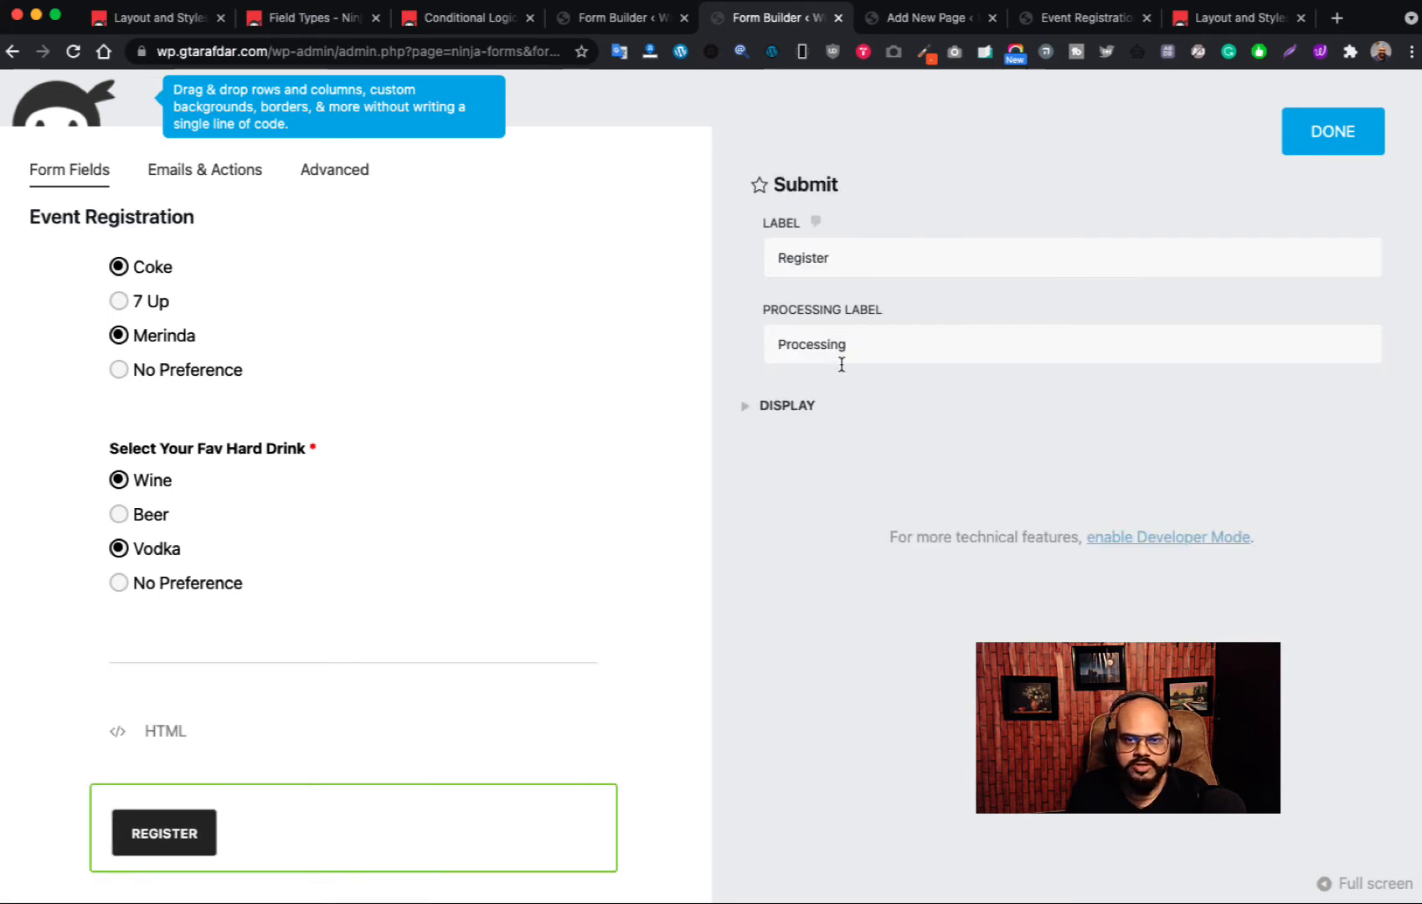
left_click(870, 347)
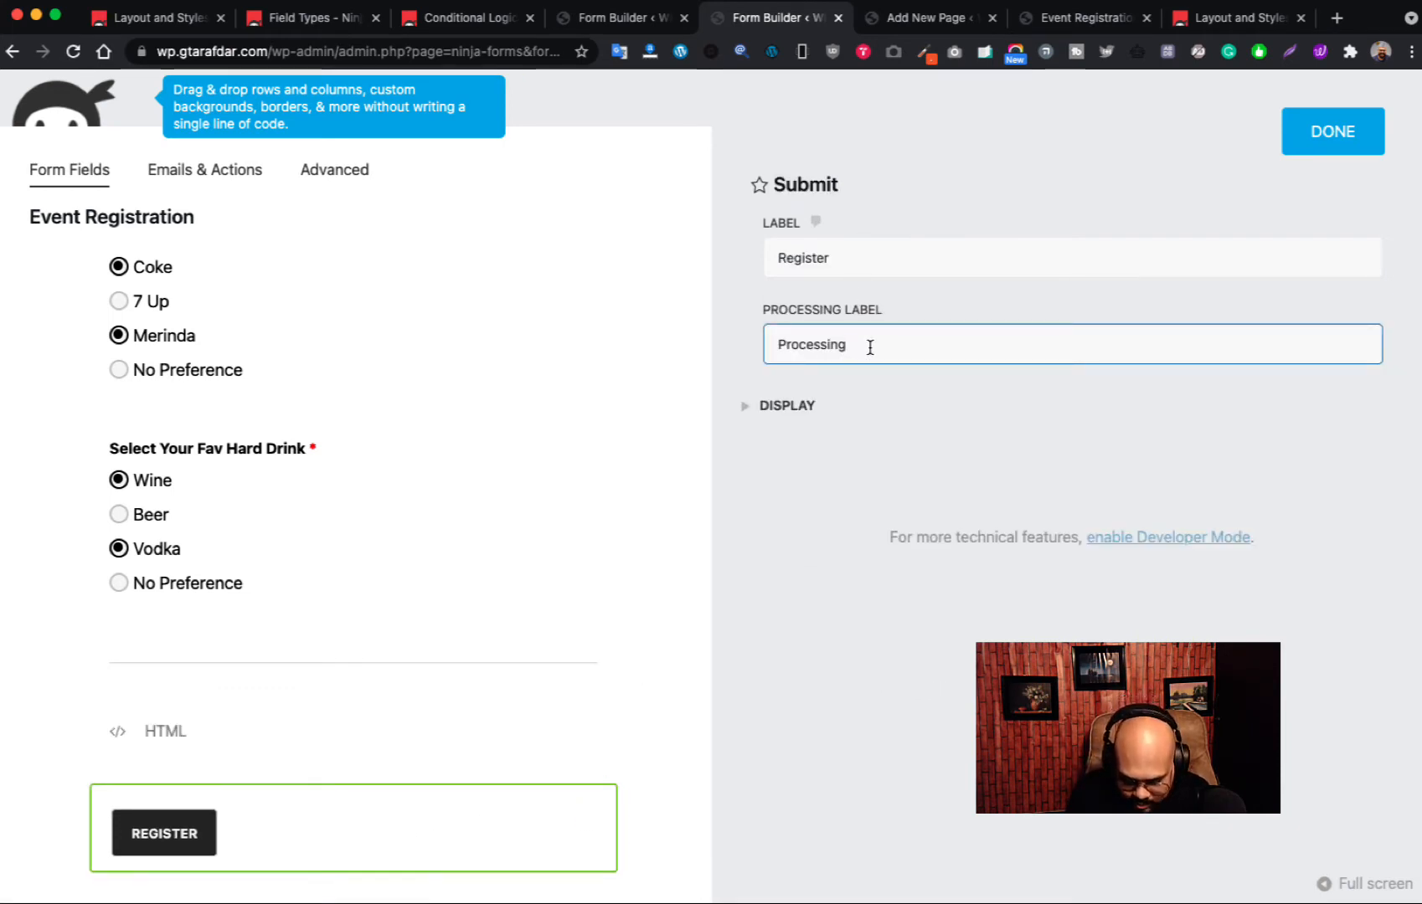
type("...")
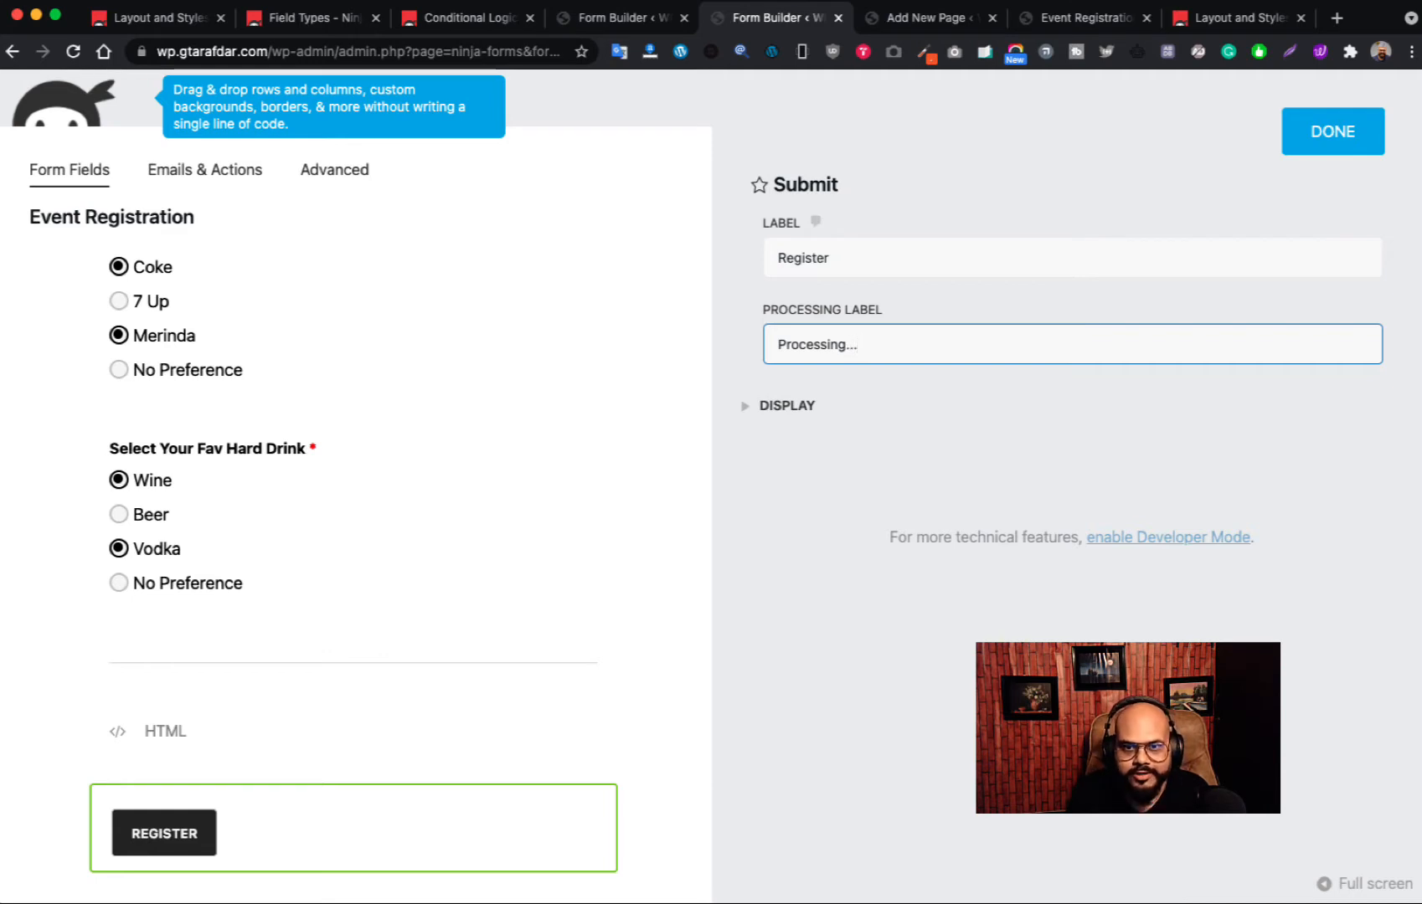
left_click(1348, 144)
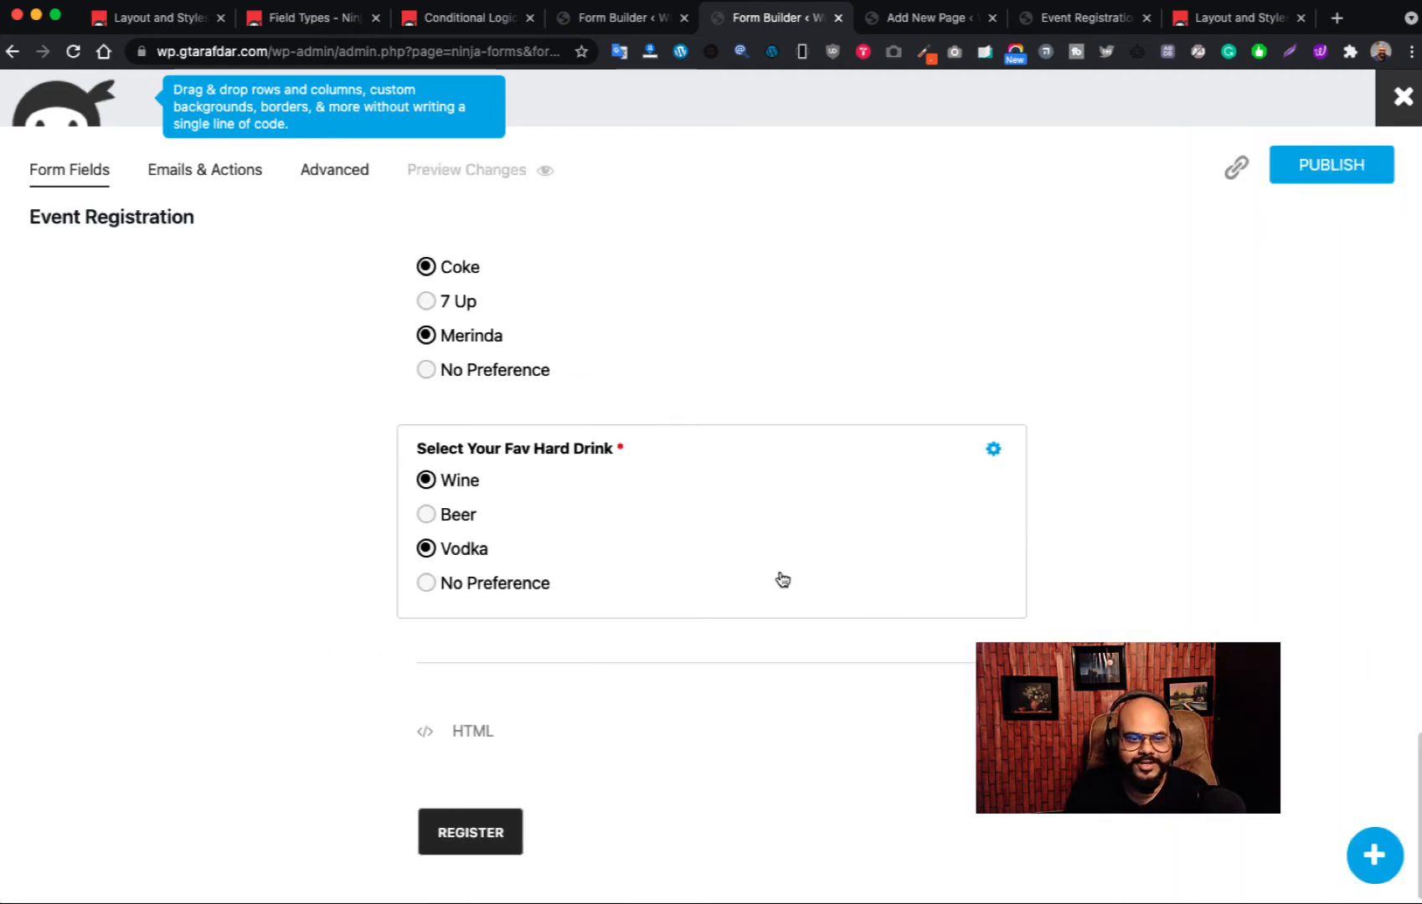
- Publish the updated Event Registration form
scroll(1091, 436, "up", 5)
scroll(1091, 435, "up", 4)
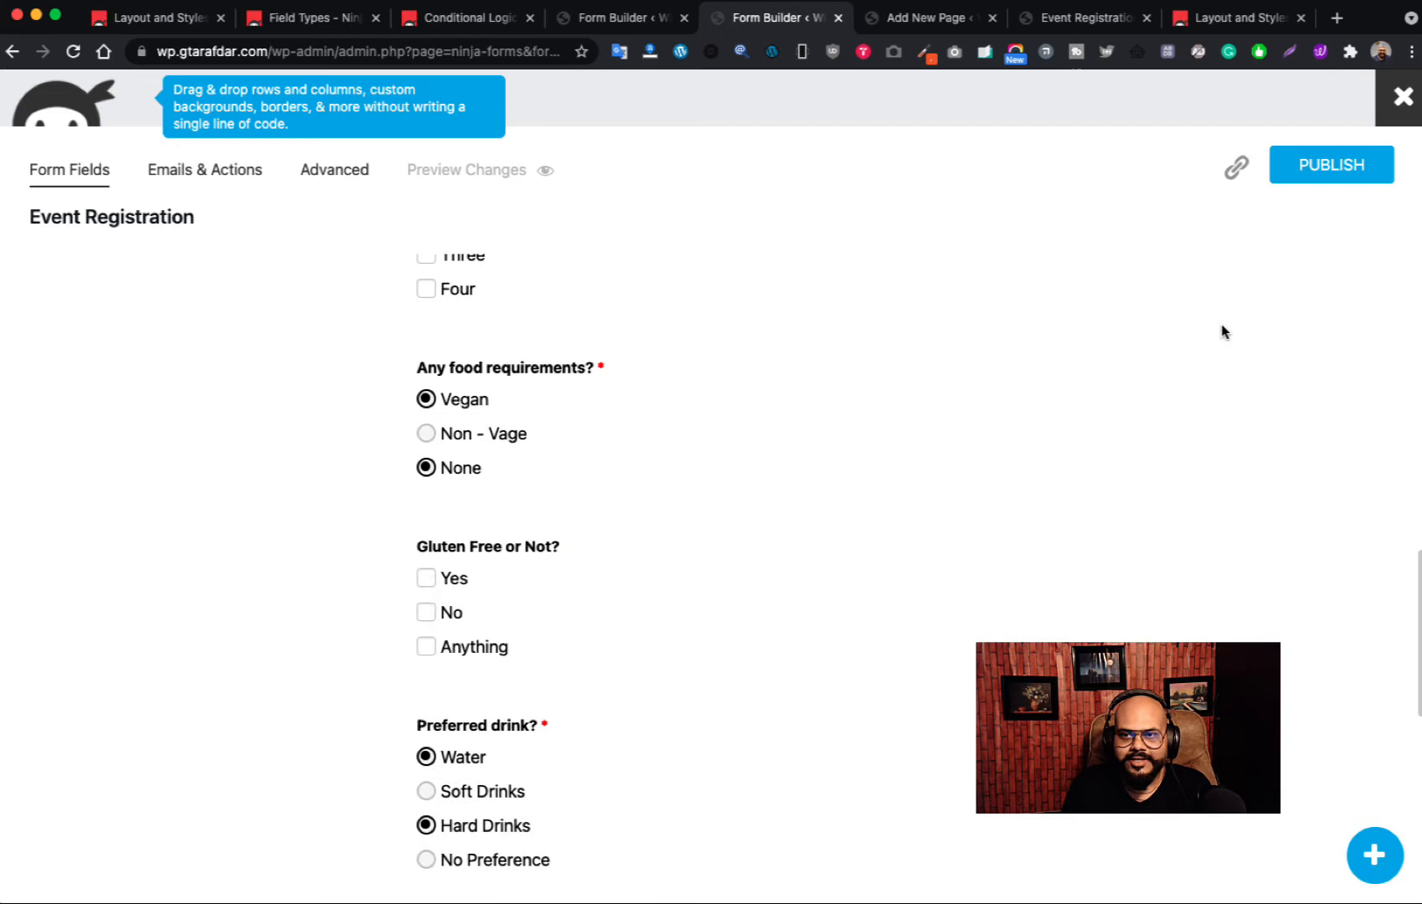
left_click(1326, 167)
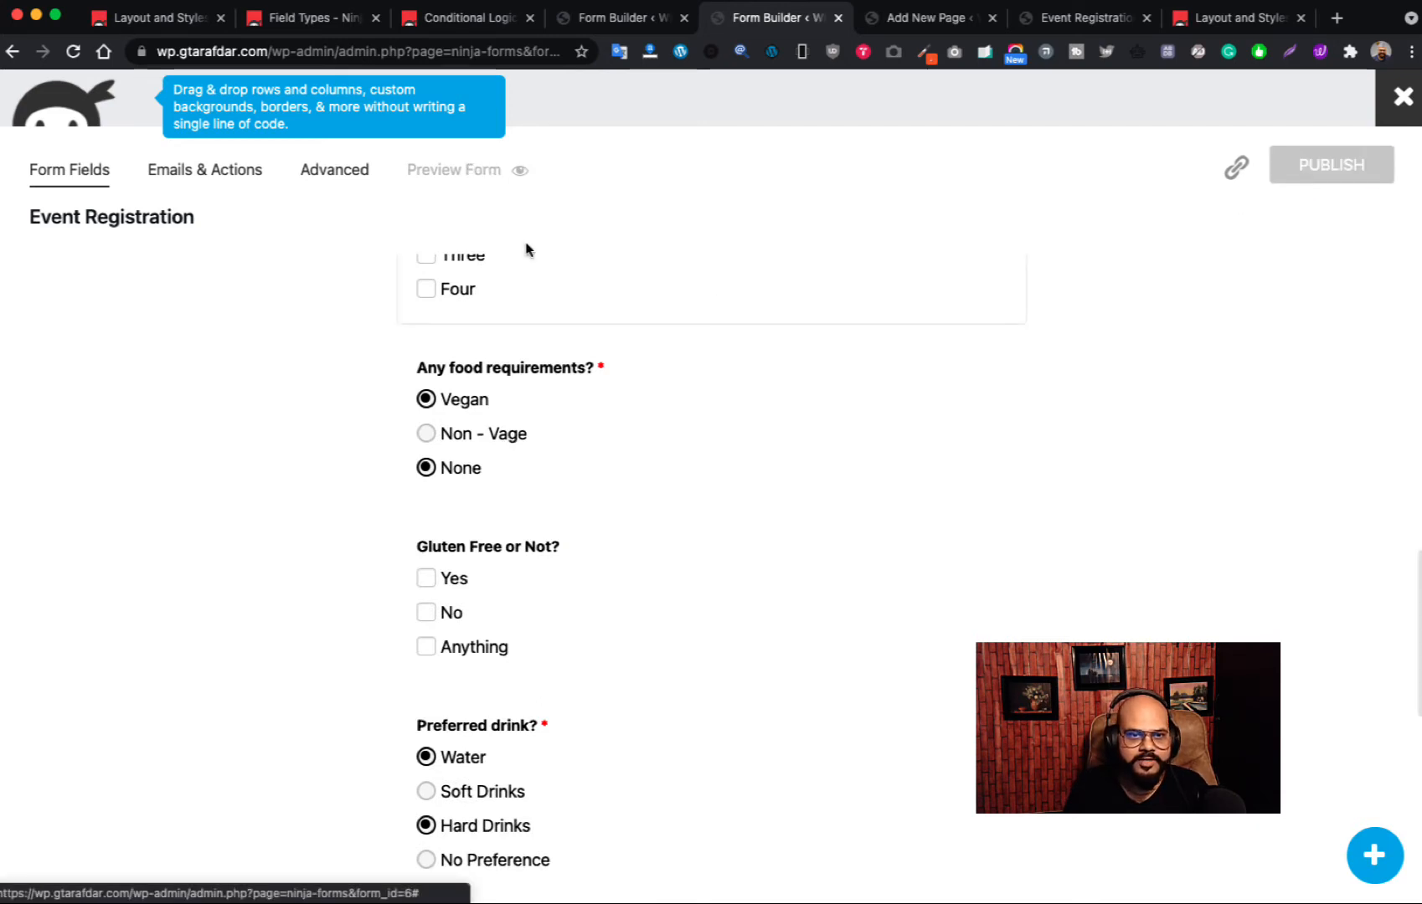
- Preview the published form, examine its kids, food and drink questions, and close the preview
left_click(473, 173)
left_click(833, 18)
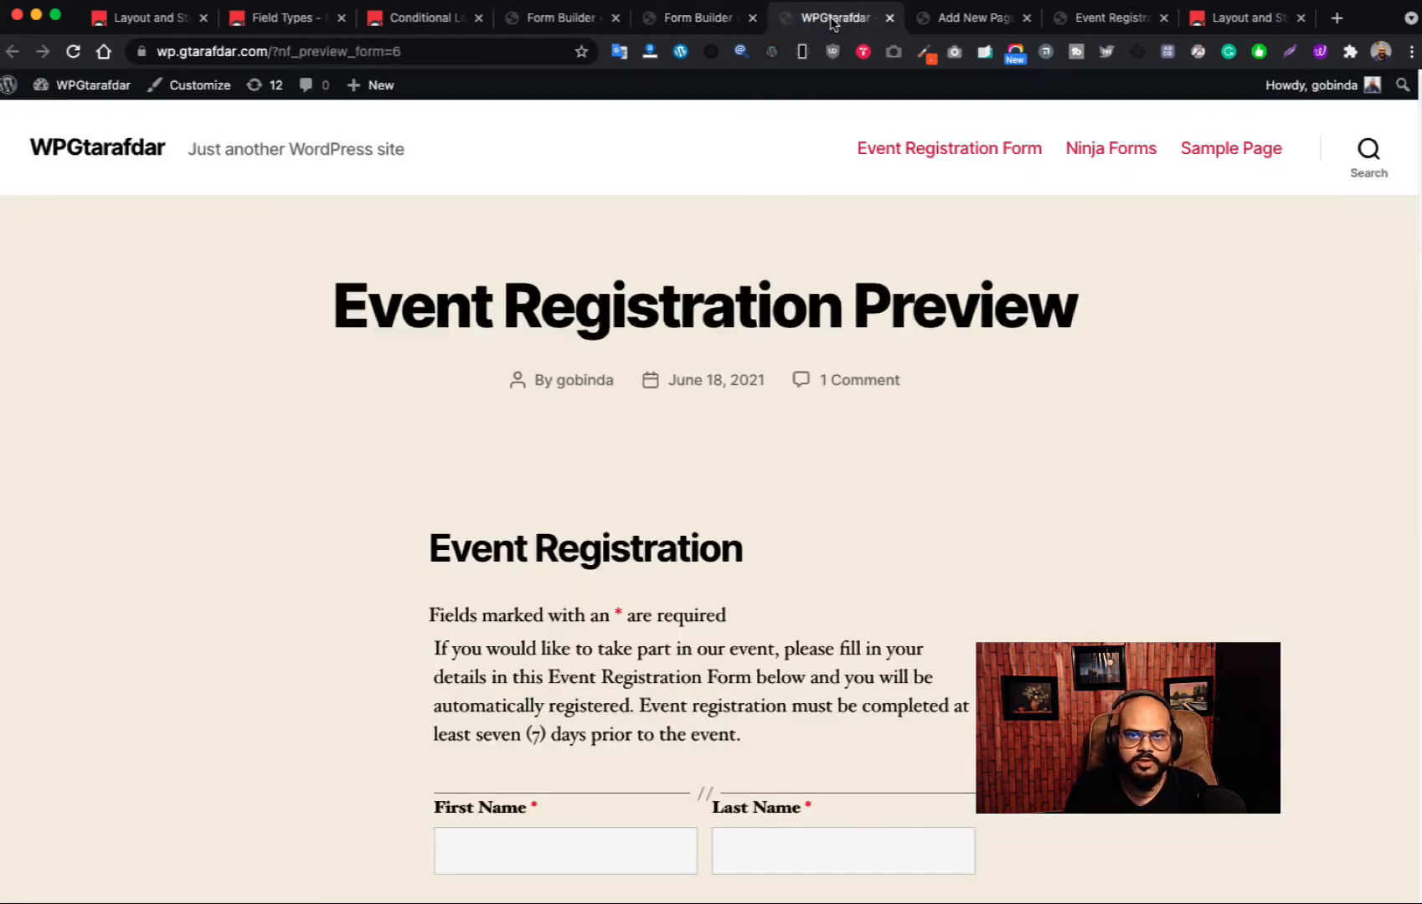
scroll(796, 474, "down", 10)
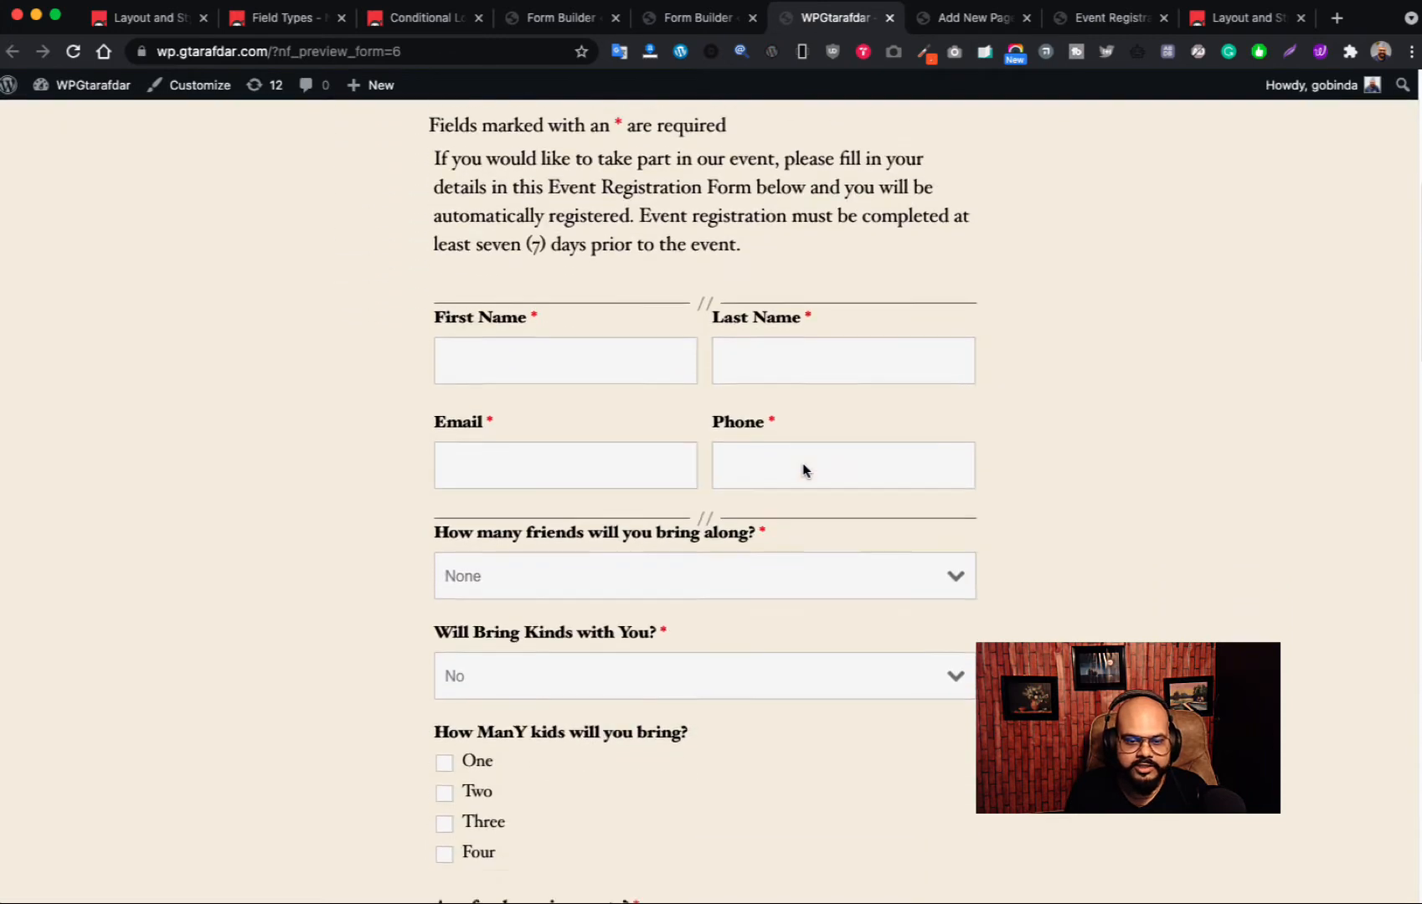
scroll(802, 471, "down", 5)
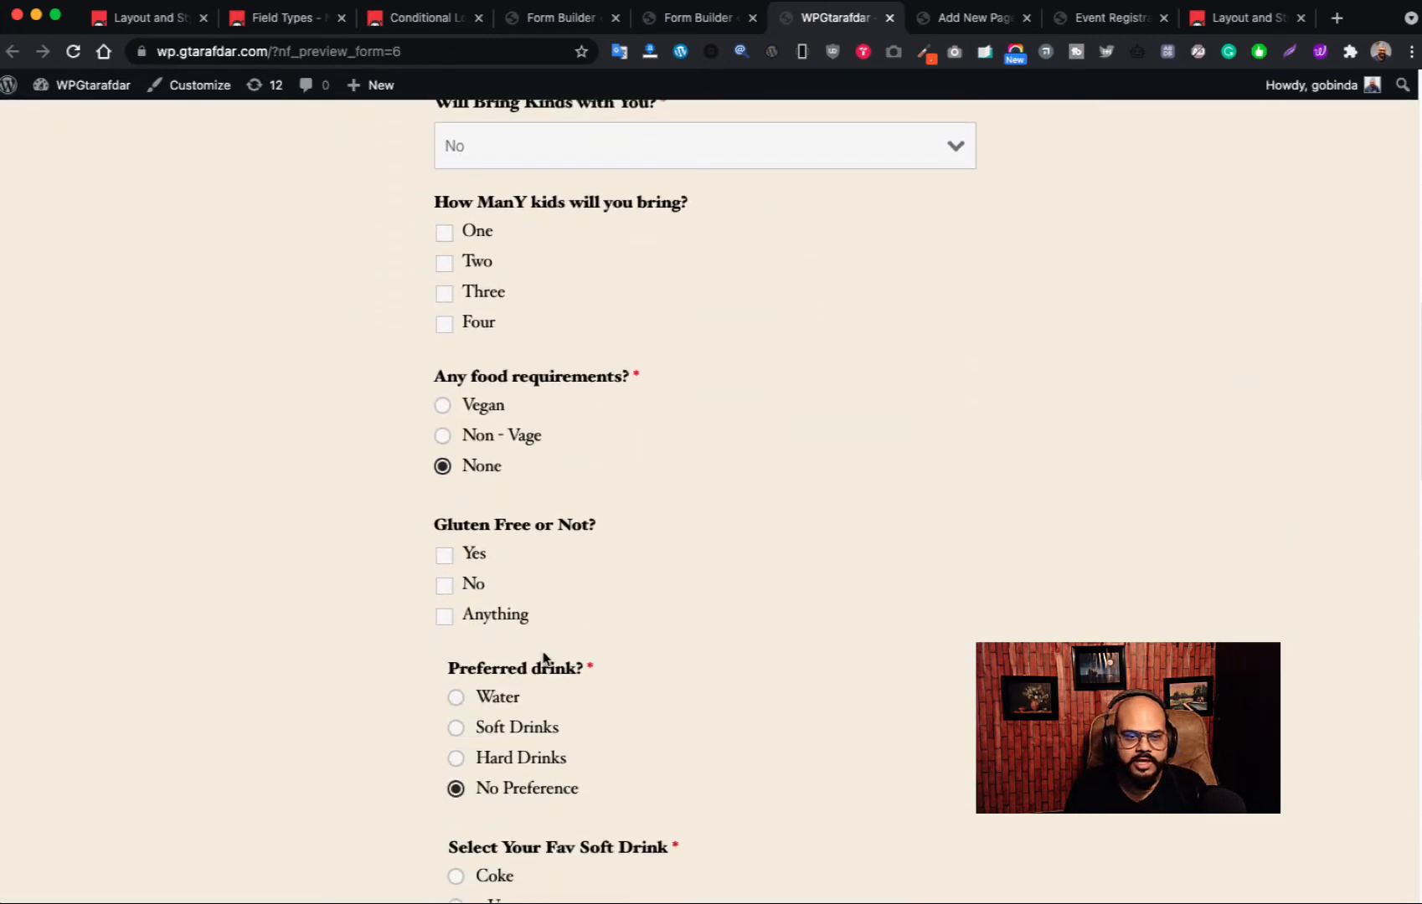
scroll(513, 598, "down", 6)
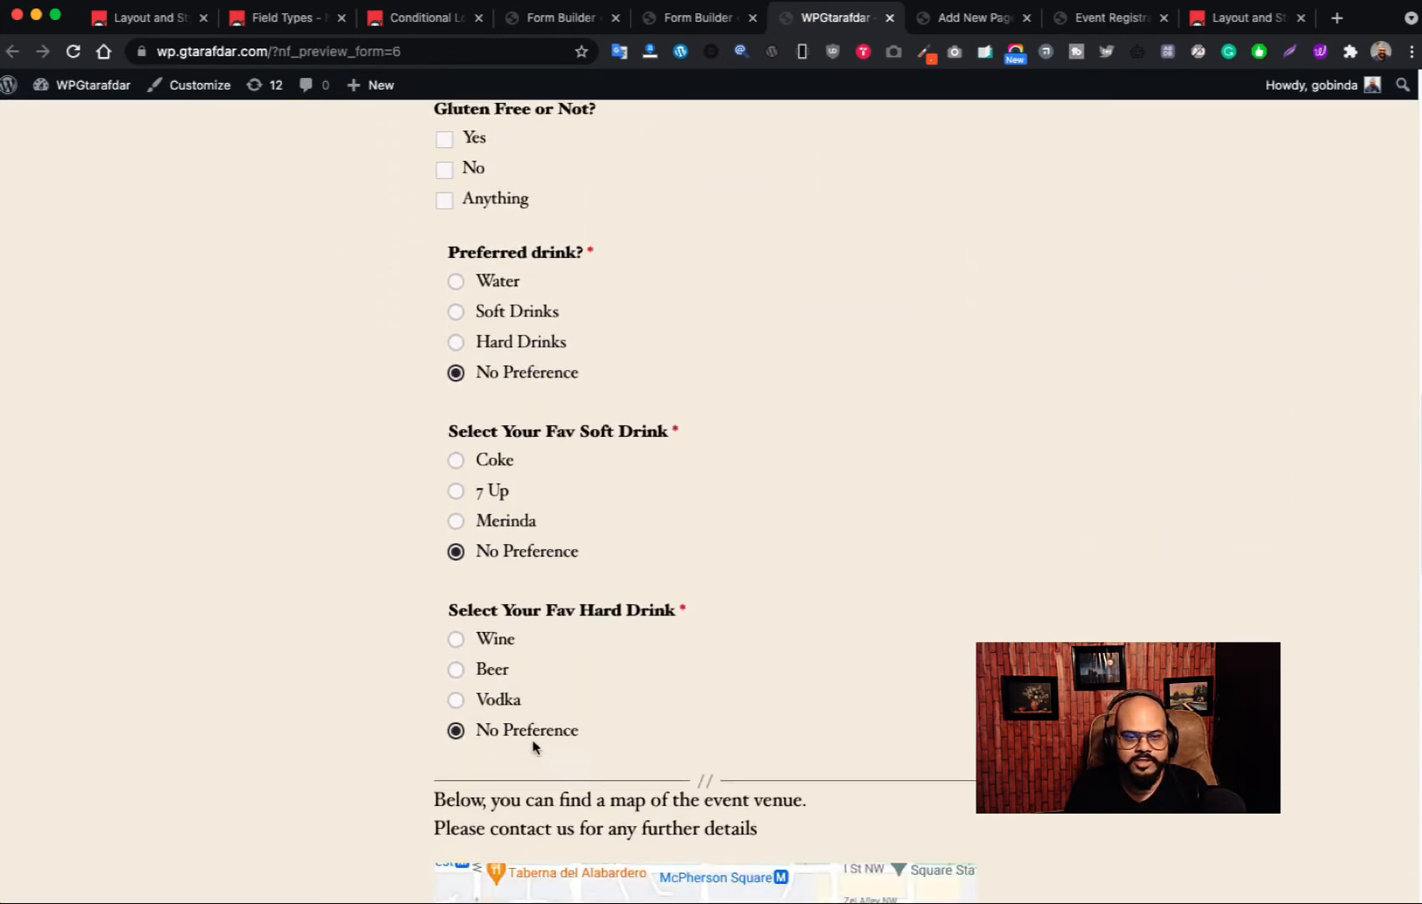
scroll(552, 711, "up", 18)
scroll(574, 578, "down", 8)
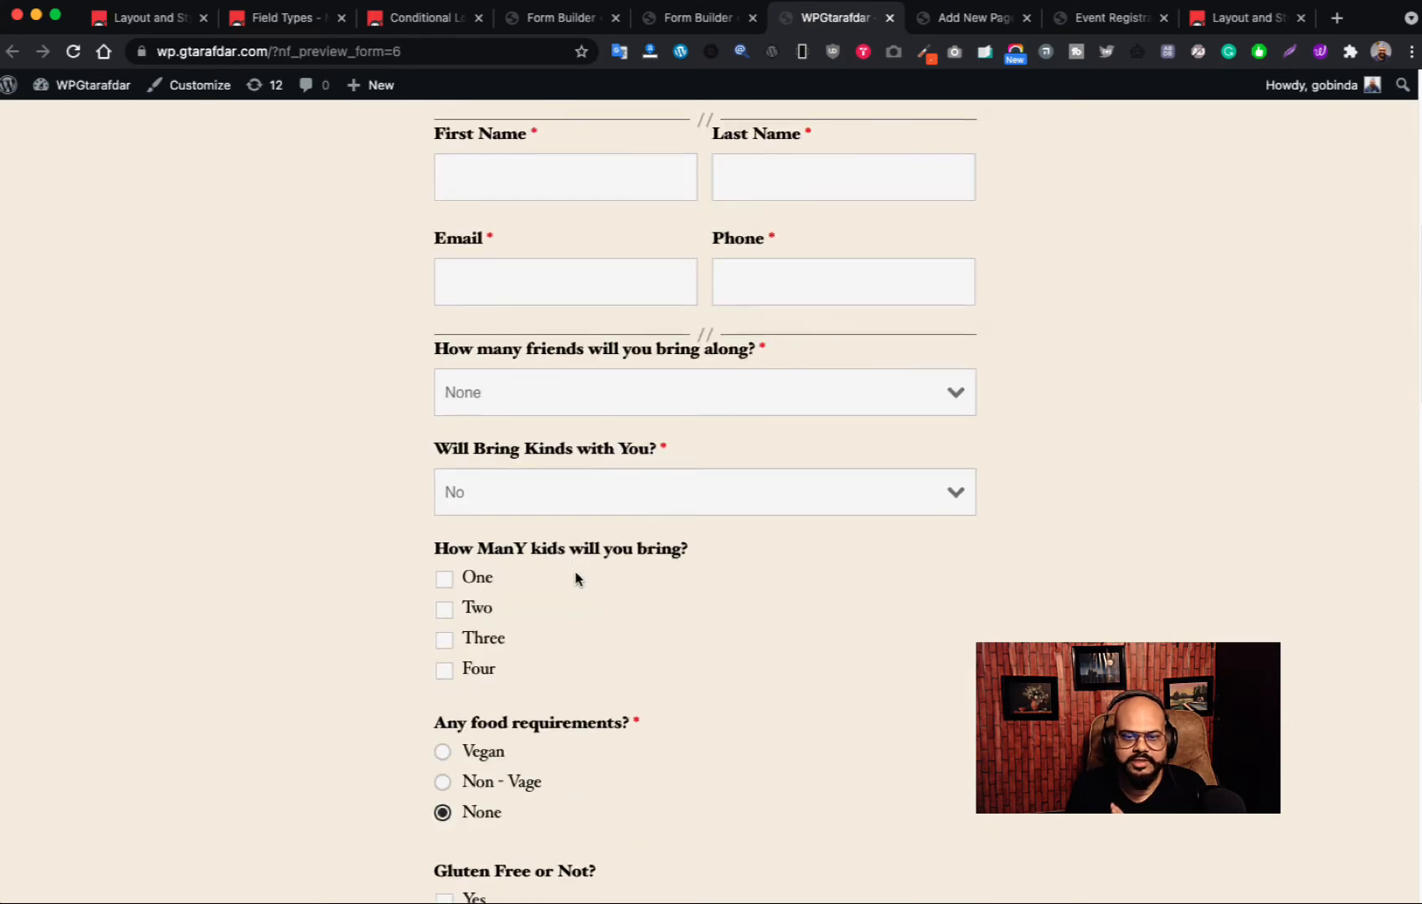
scroll(566, 597, "down", 9)
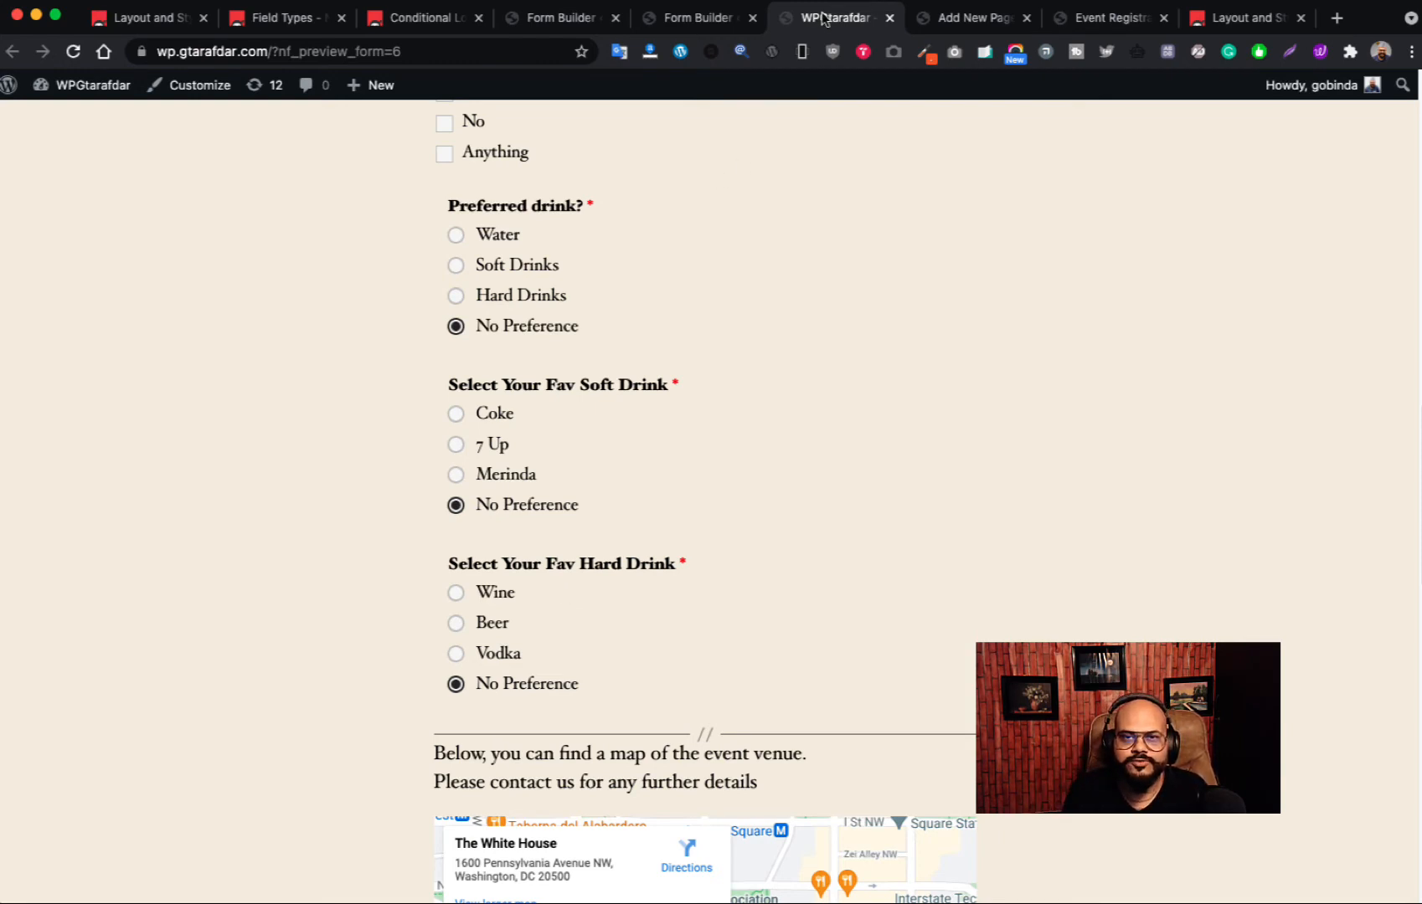
key("super+w")
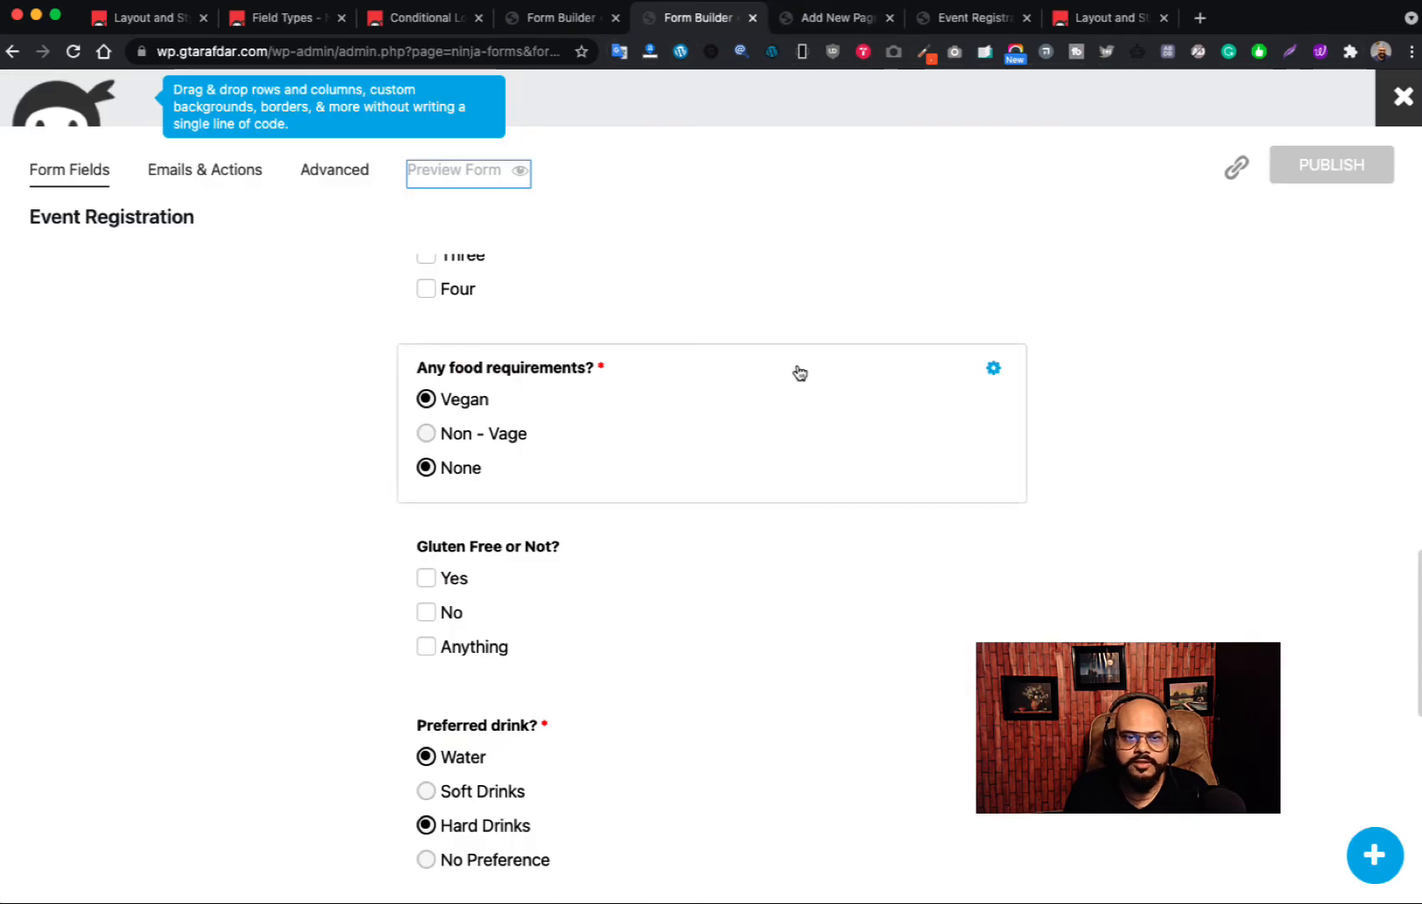
- Add a blank condition in the form's advanced Conditional Logic settings and finish editing them
scroll(301, 308, "up", 5)
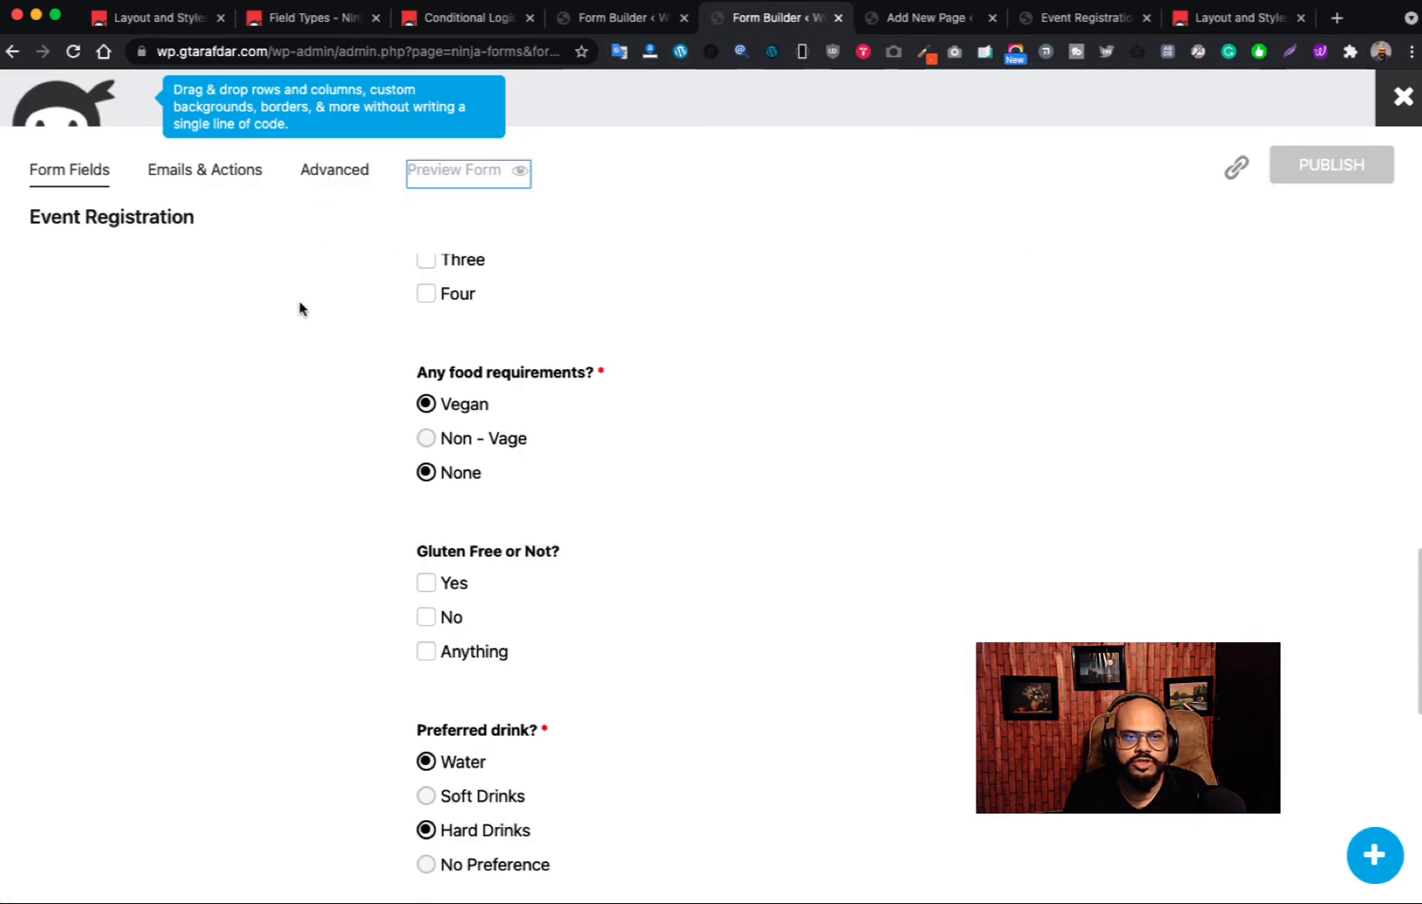
left_click(334, 179)
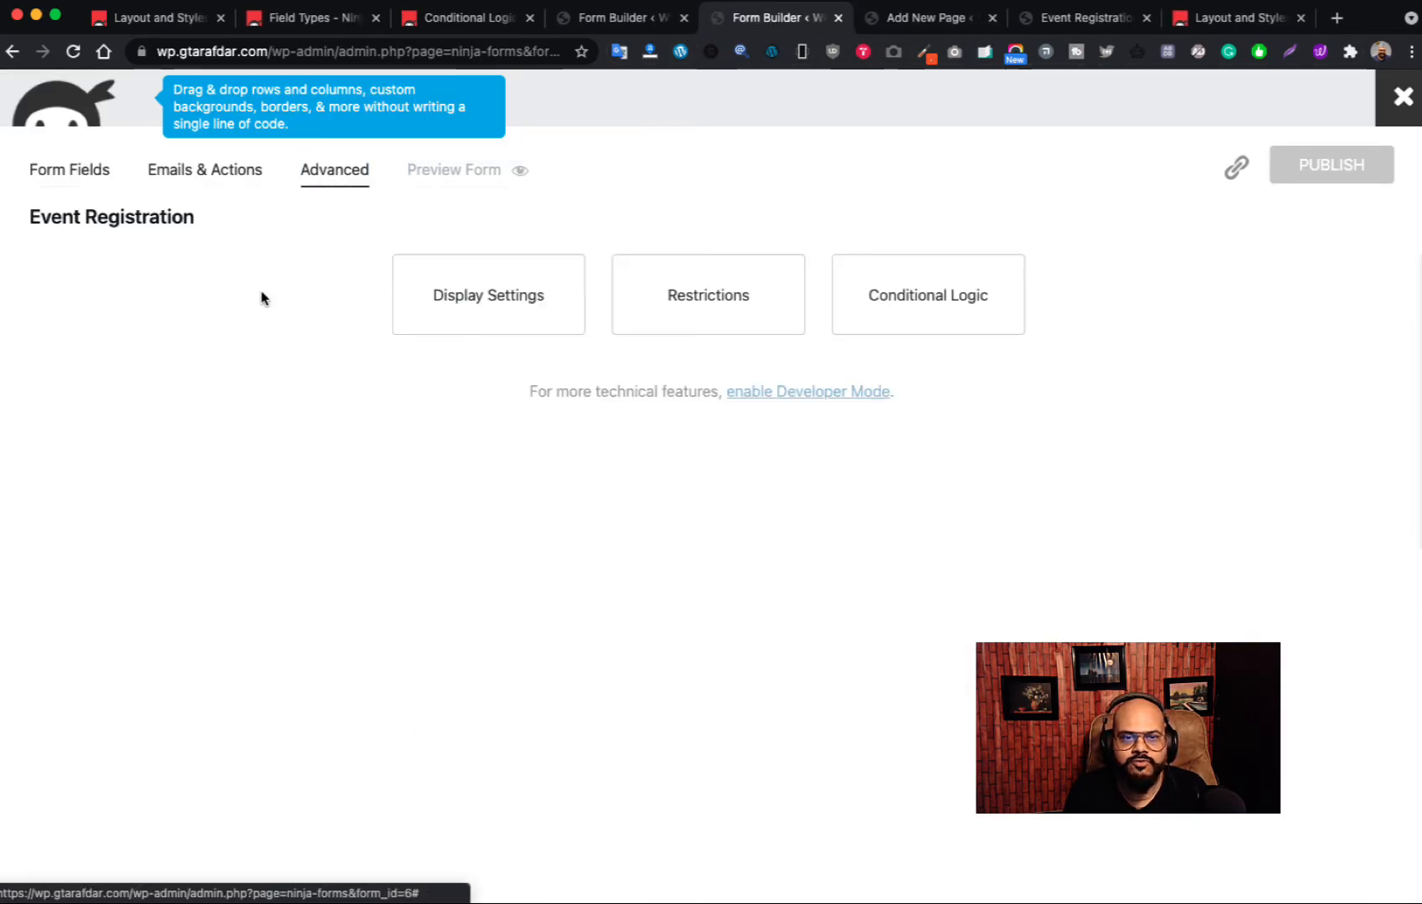
left_click(931, 306)
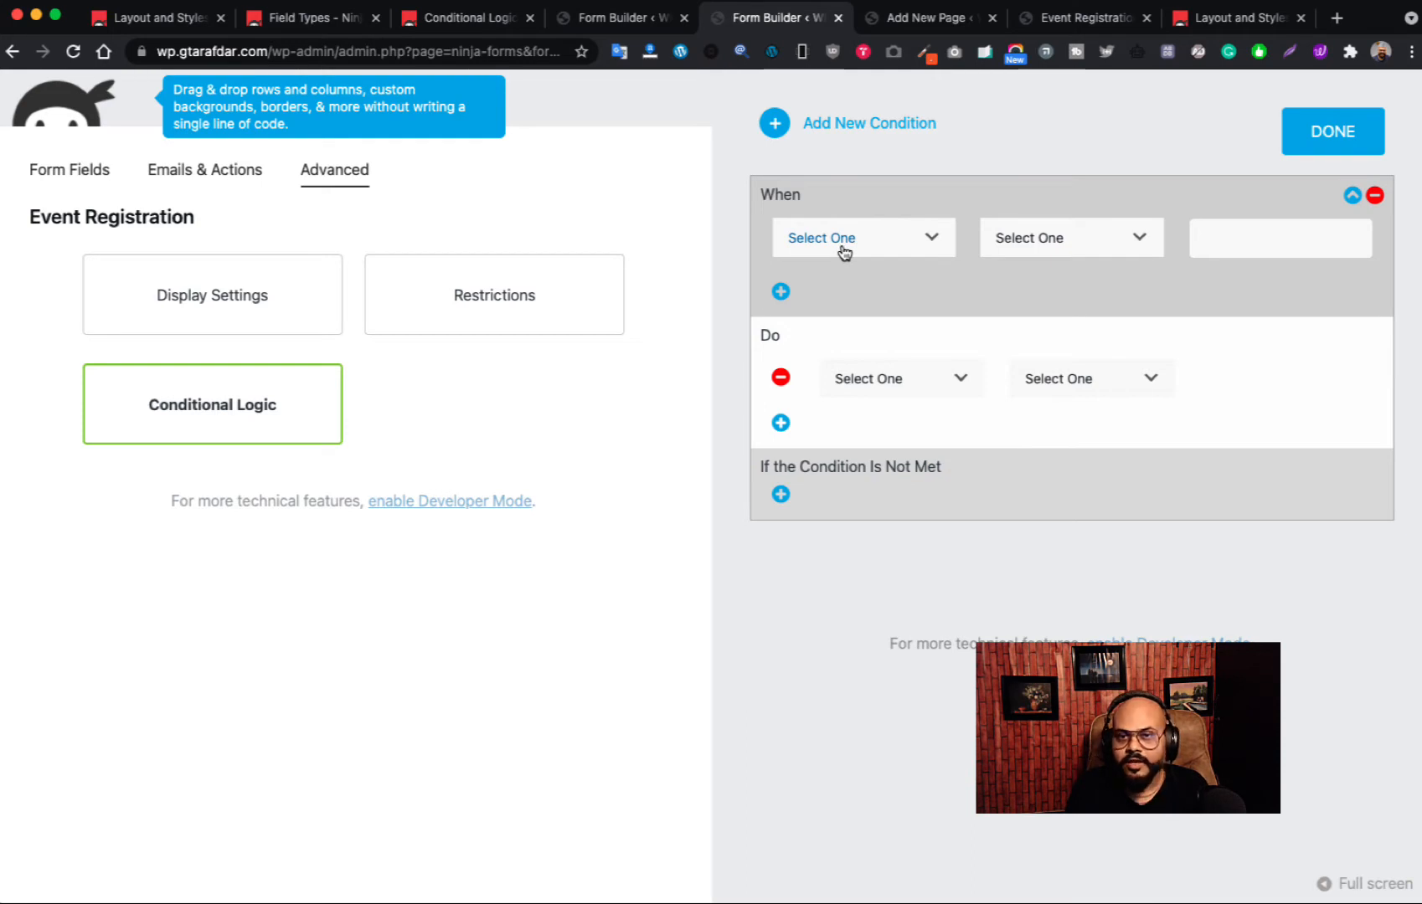
left_click(1385, 119)
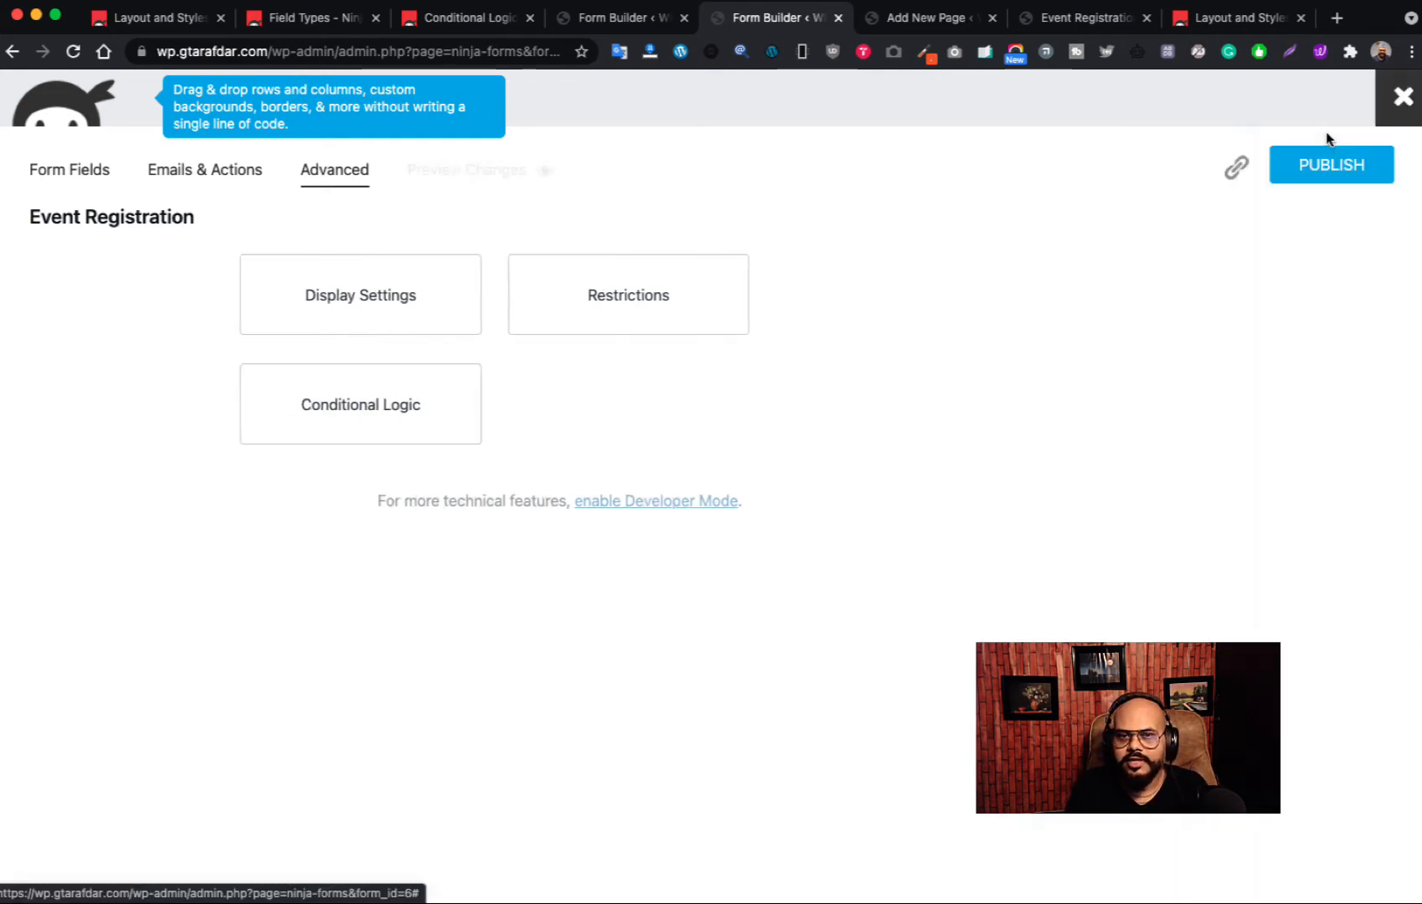
- Preview the changed form and look through its contact, friends, kids and food questions
left_click(475, 173)
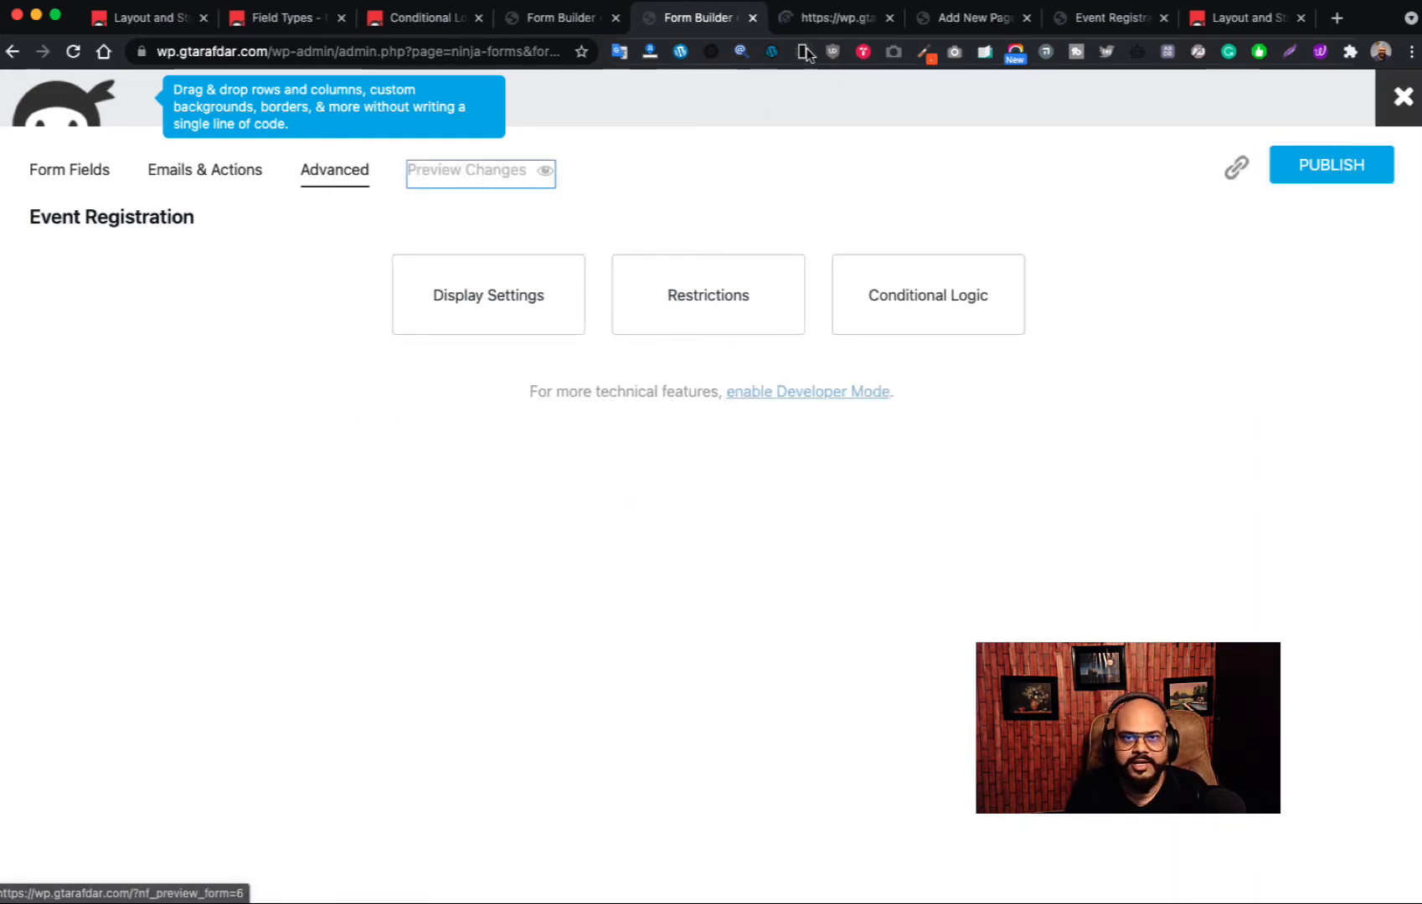
scroll(800, 467, "down", 5)
scroll(800, 468, "down", 5)
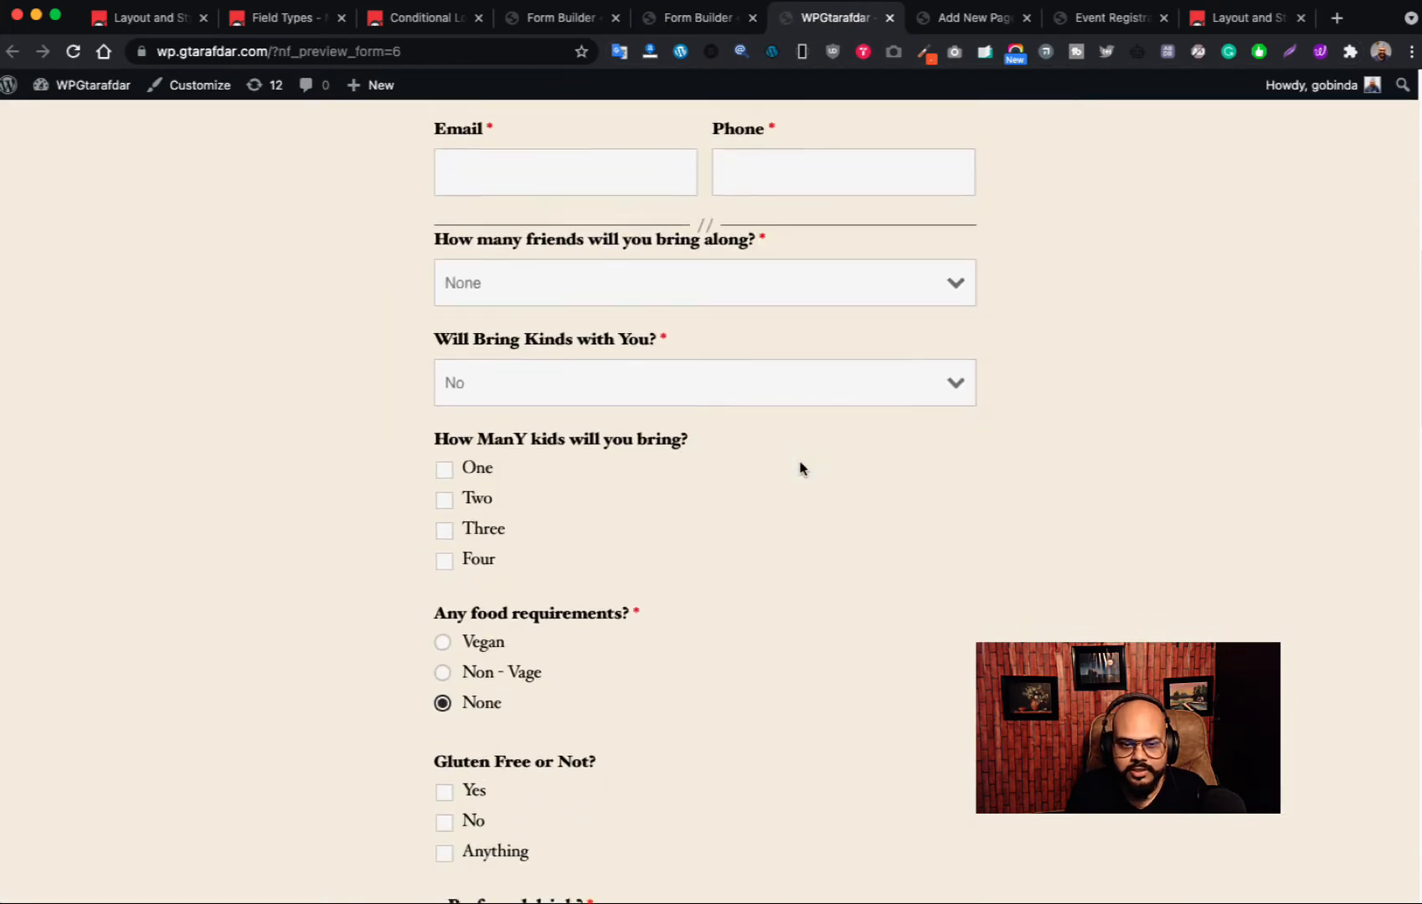
scroll(772, 525, "up", 10)
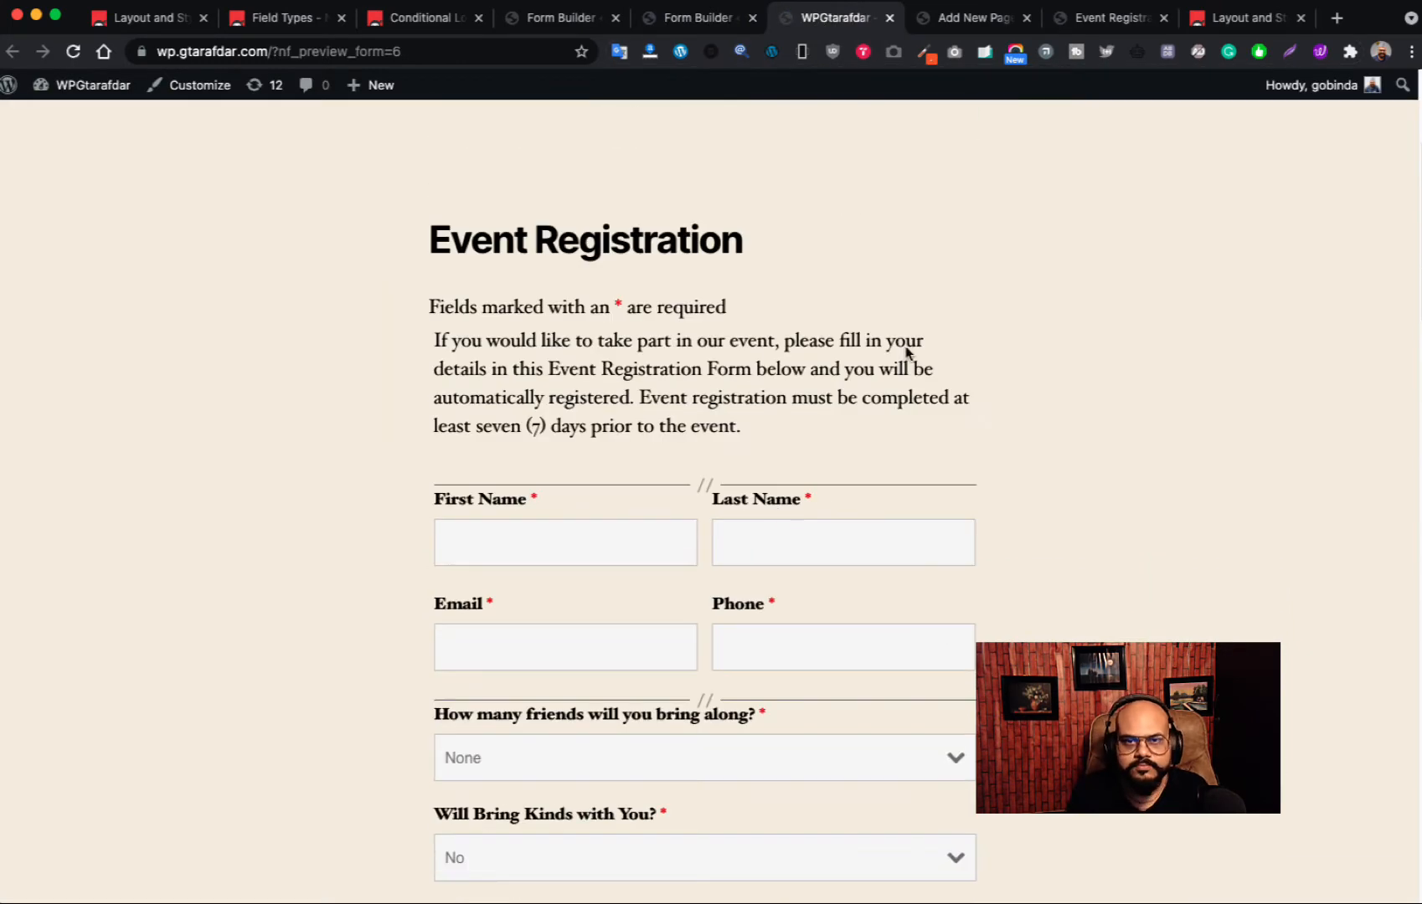
- Reopen the Conditional Logic settings in the form builder, and check the friends and kids questions in the form preview
left_click(684, 21)
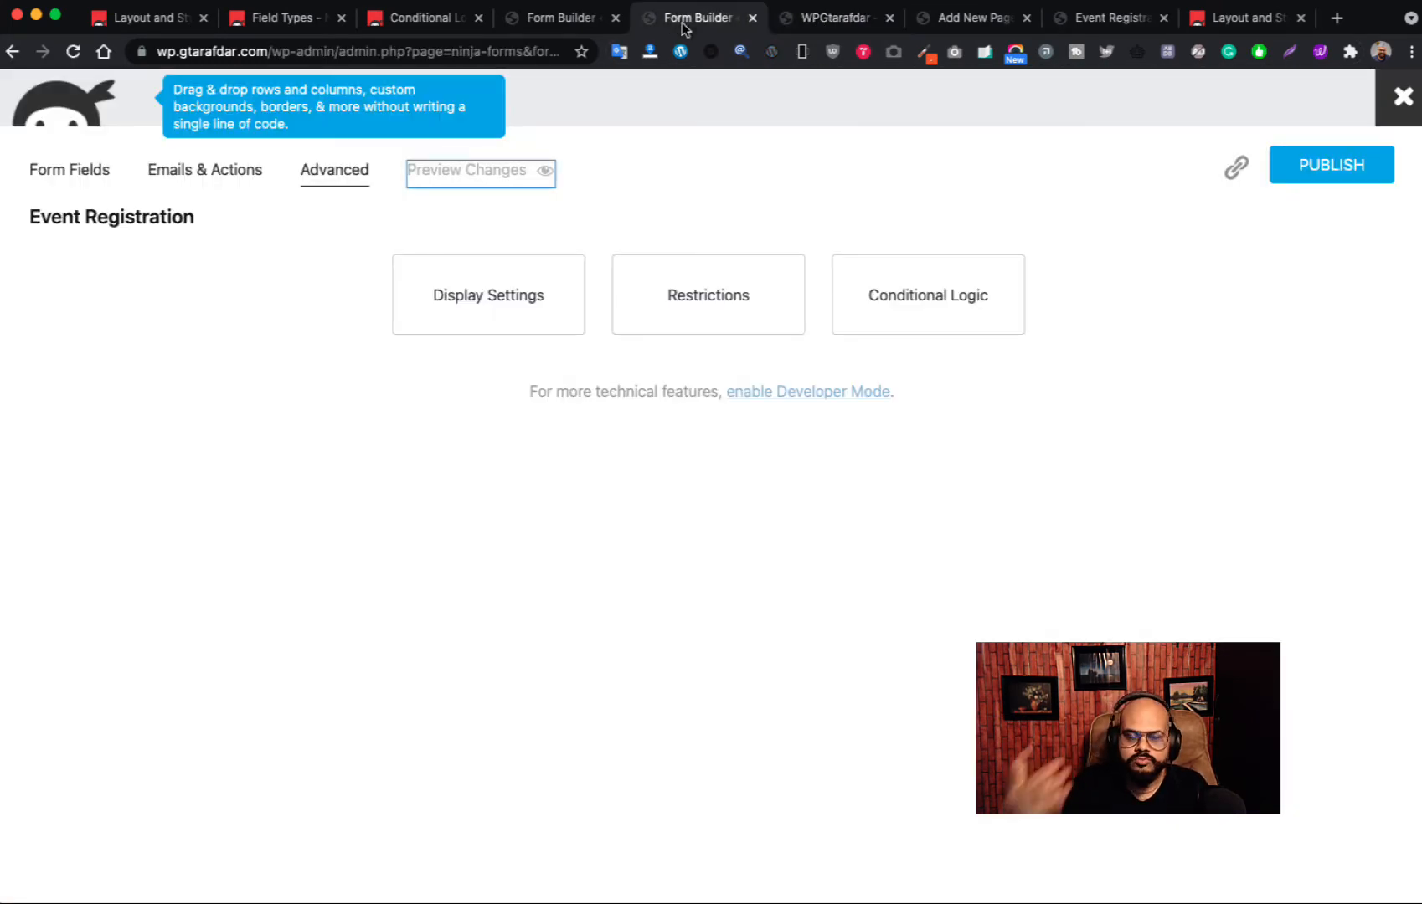
left_click(921, 310)
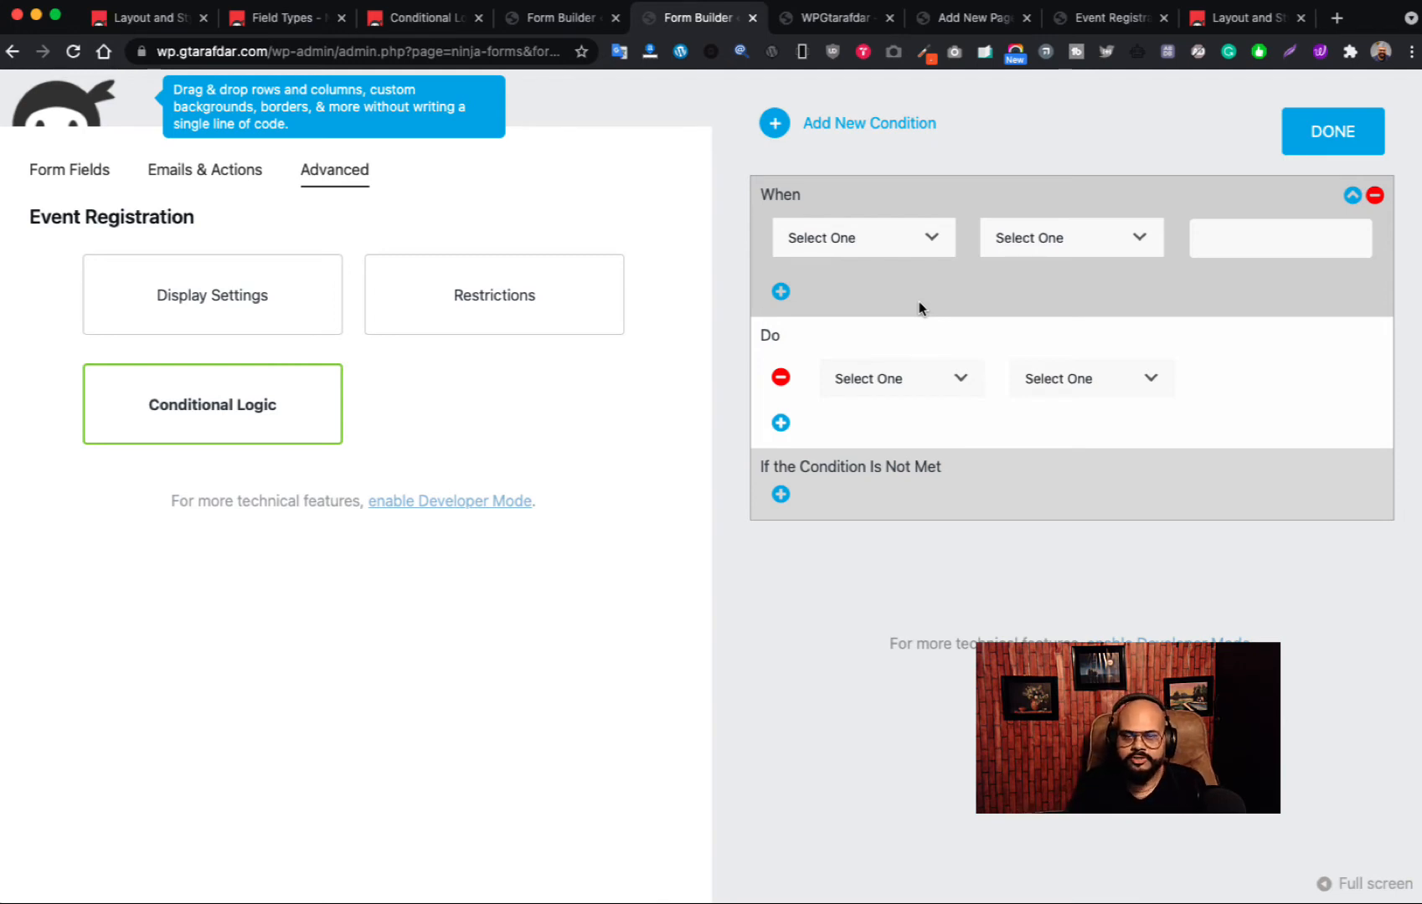
left_click(850, 21)
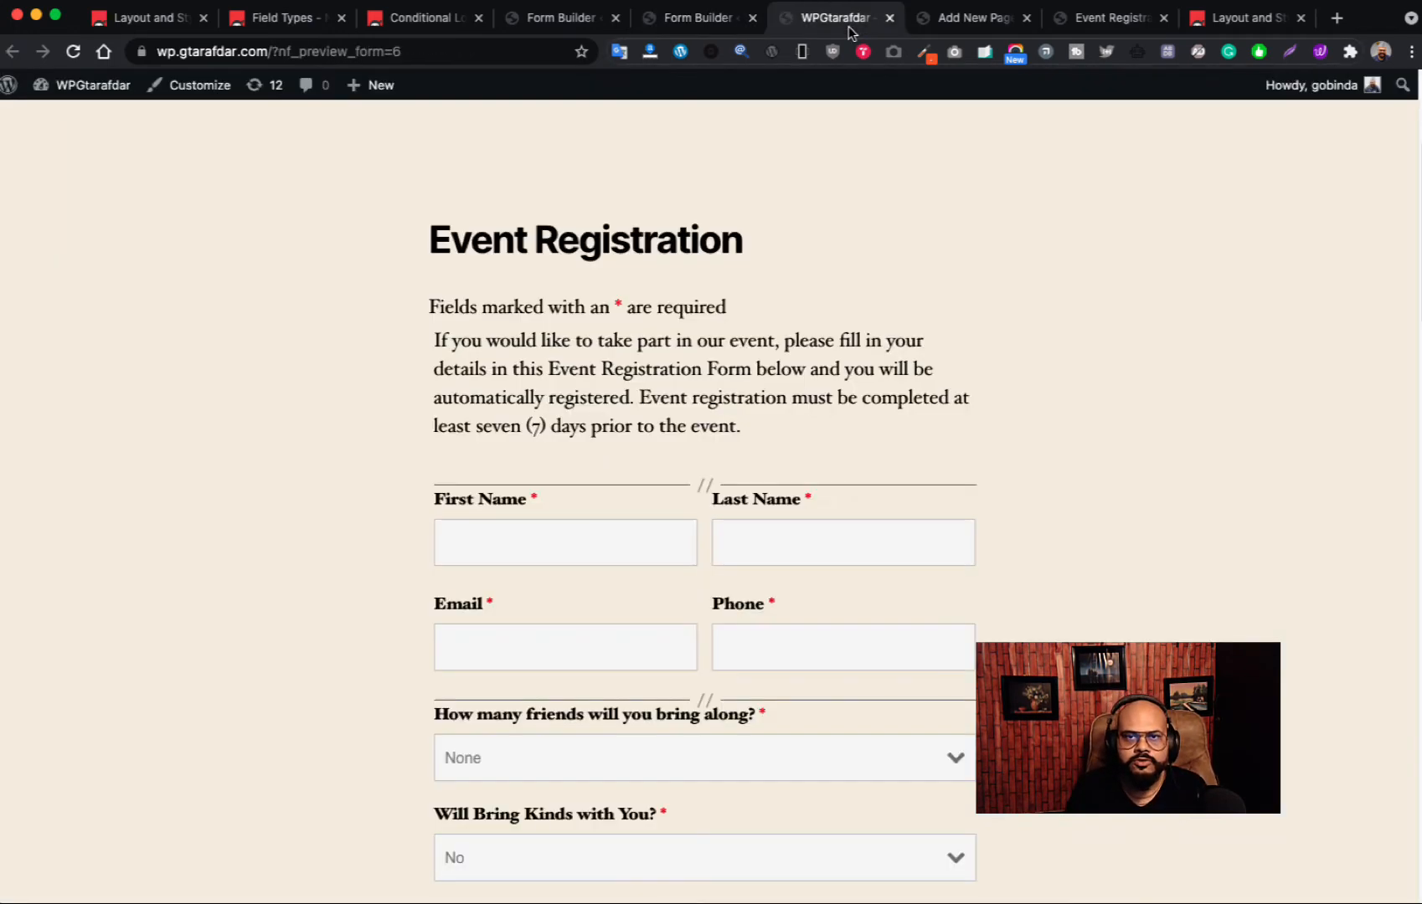
scroll(863, 545, "down", 3)
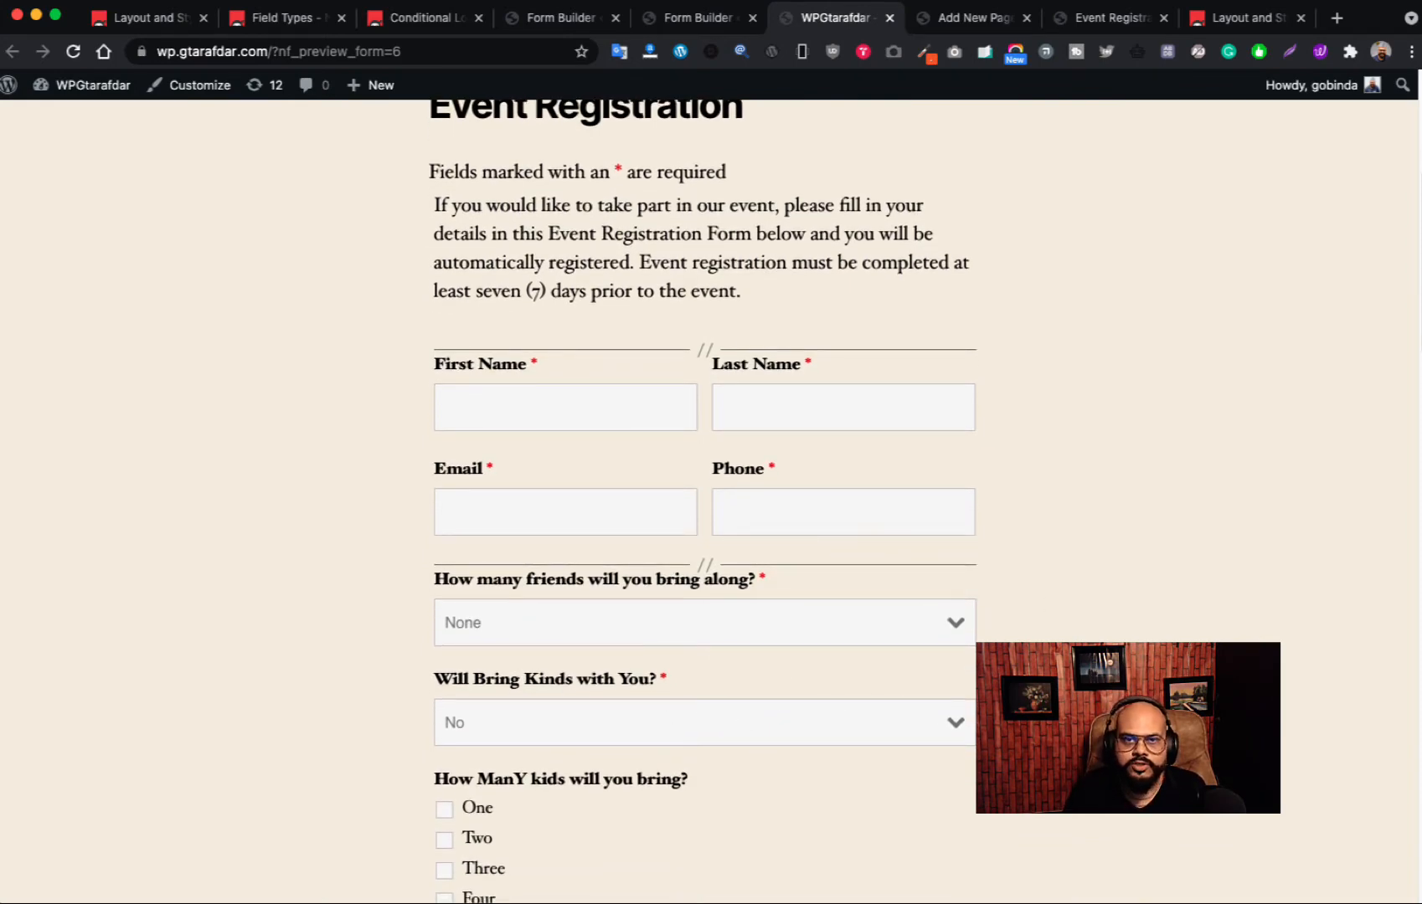
- Set the blank condition in the form builder to trigger when "Will Bring Kinds With You?" has selected No
left_click(711, 20)
left_click(935, 250)
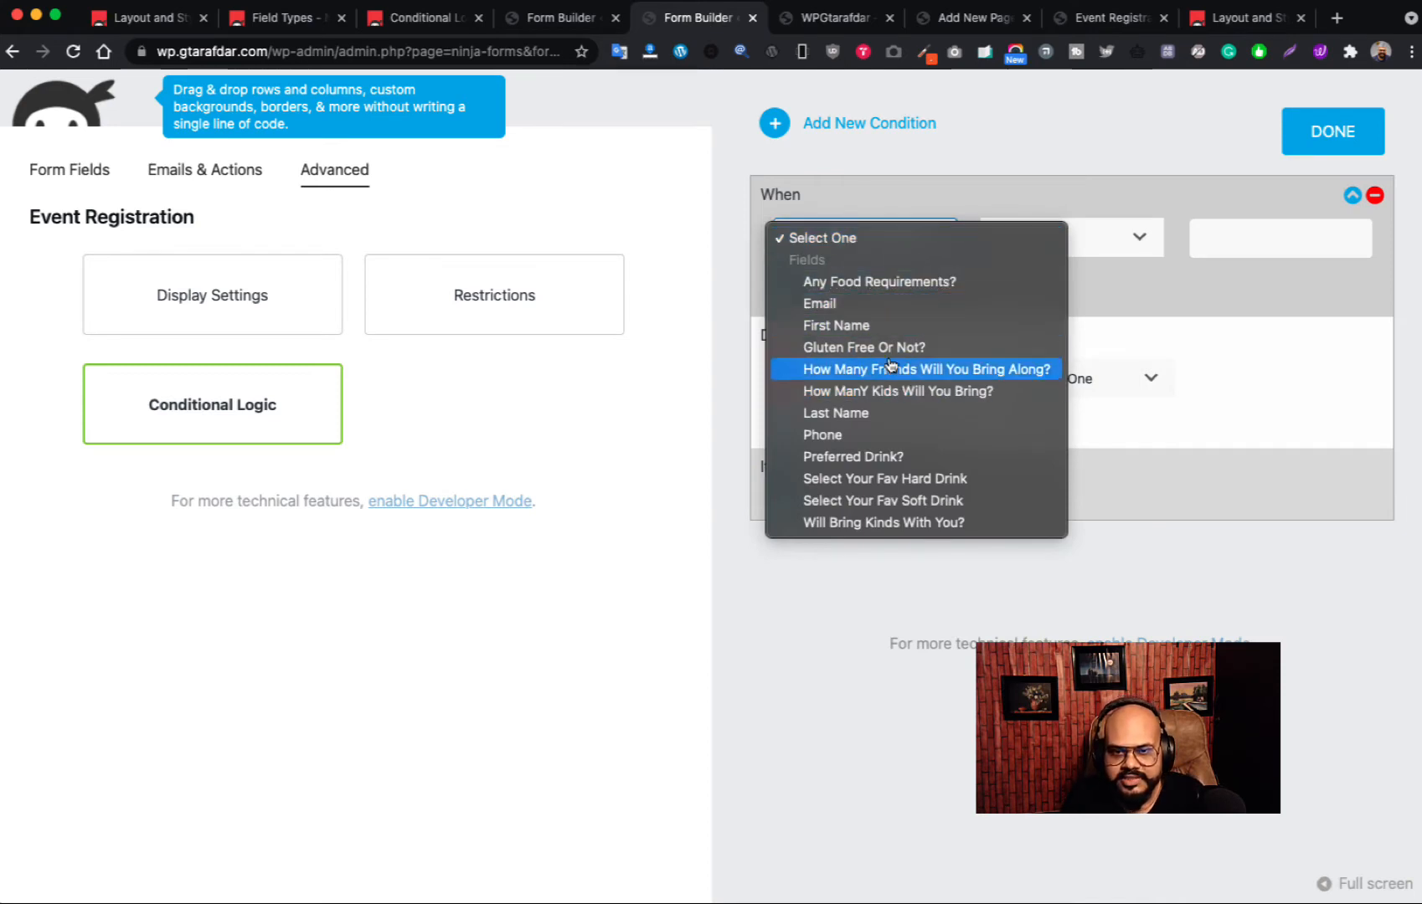
left_click(938, 151)
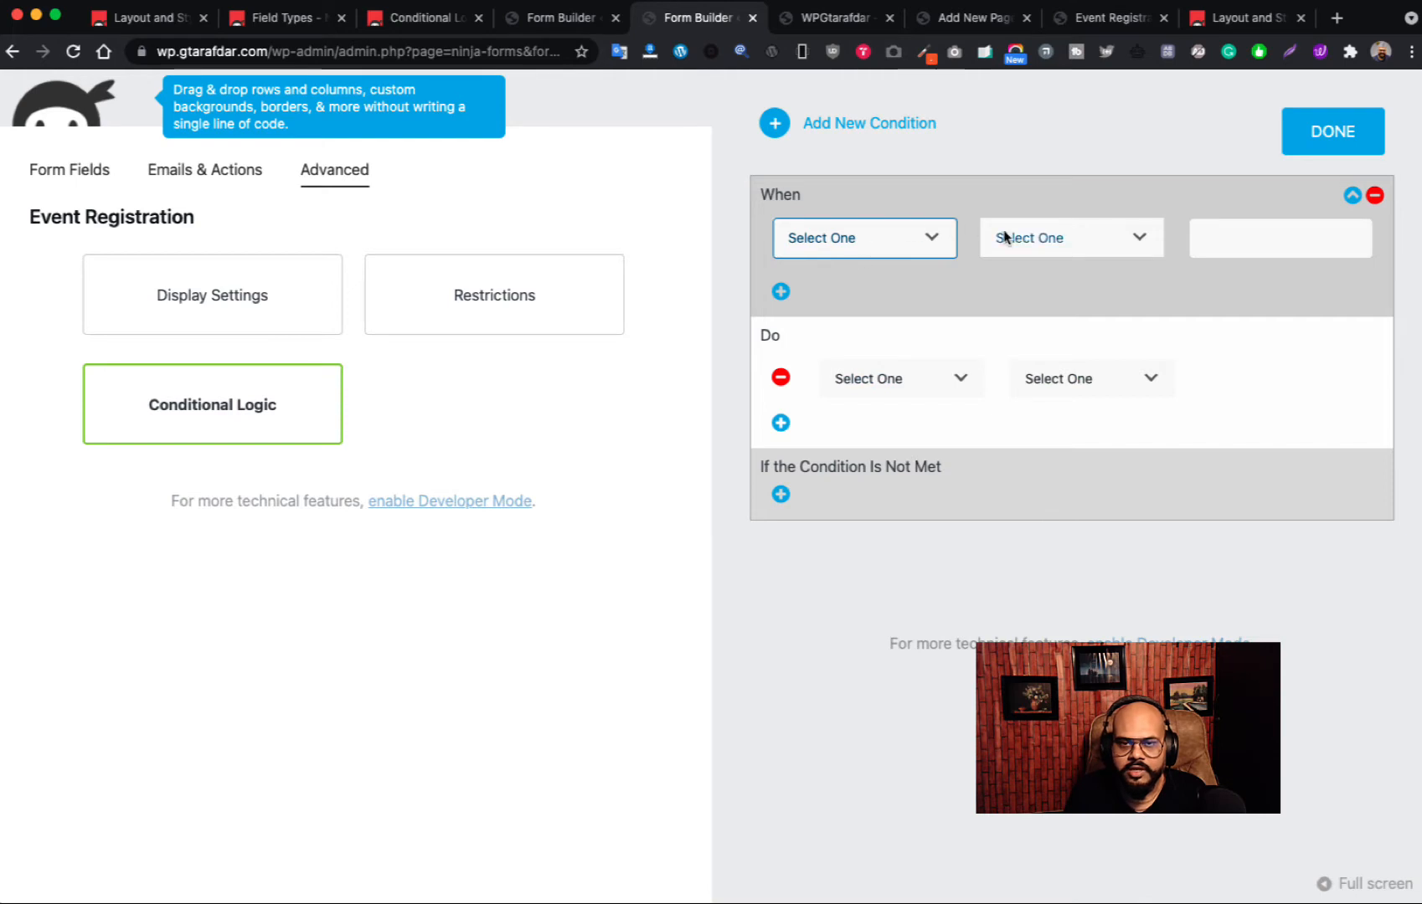
left_click(932, 252)
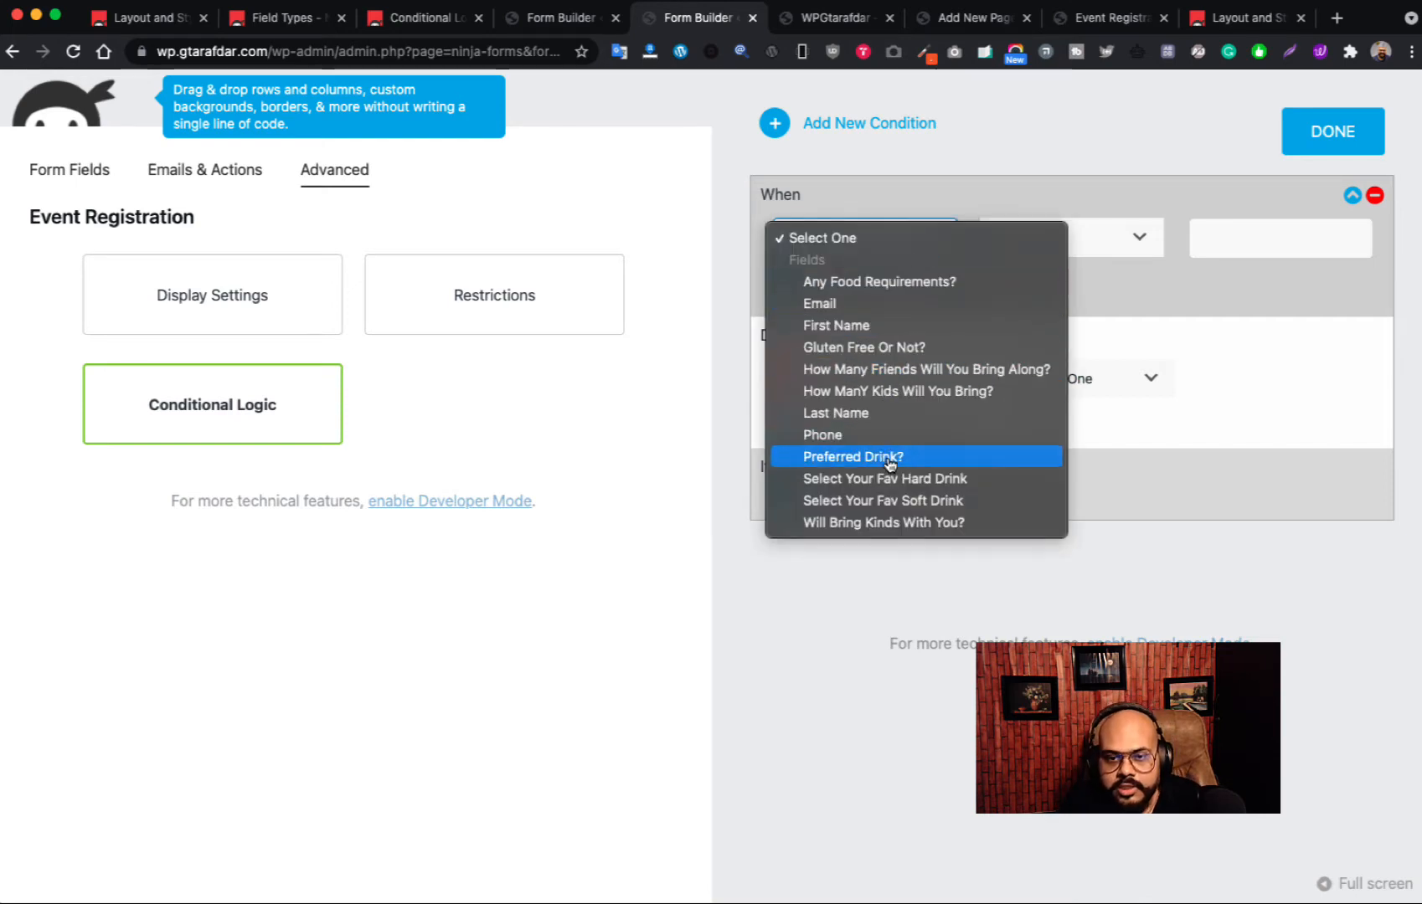
left_click(887, 522)
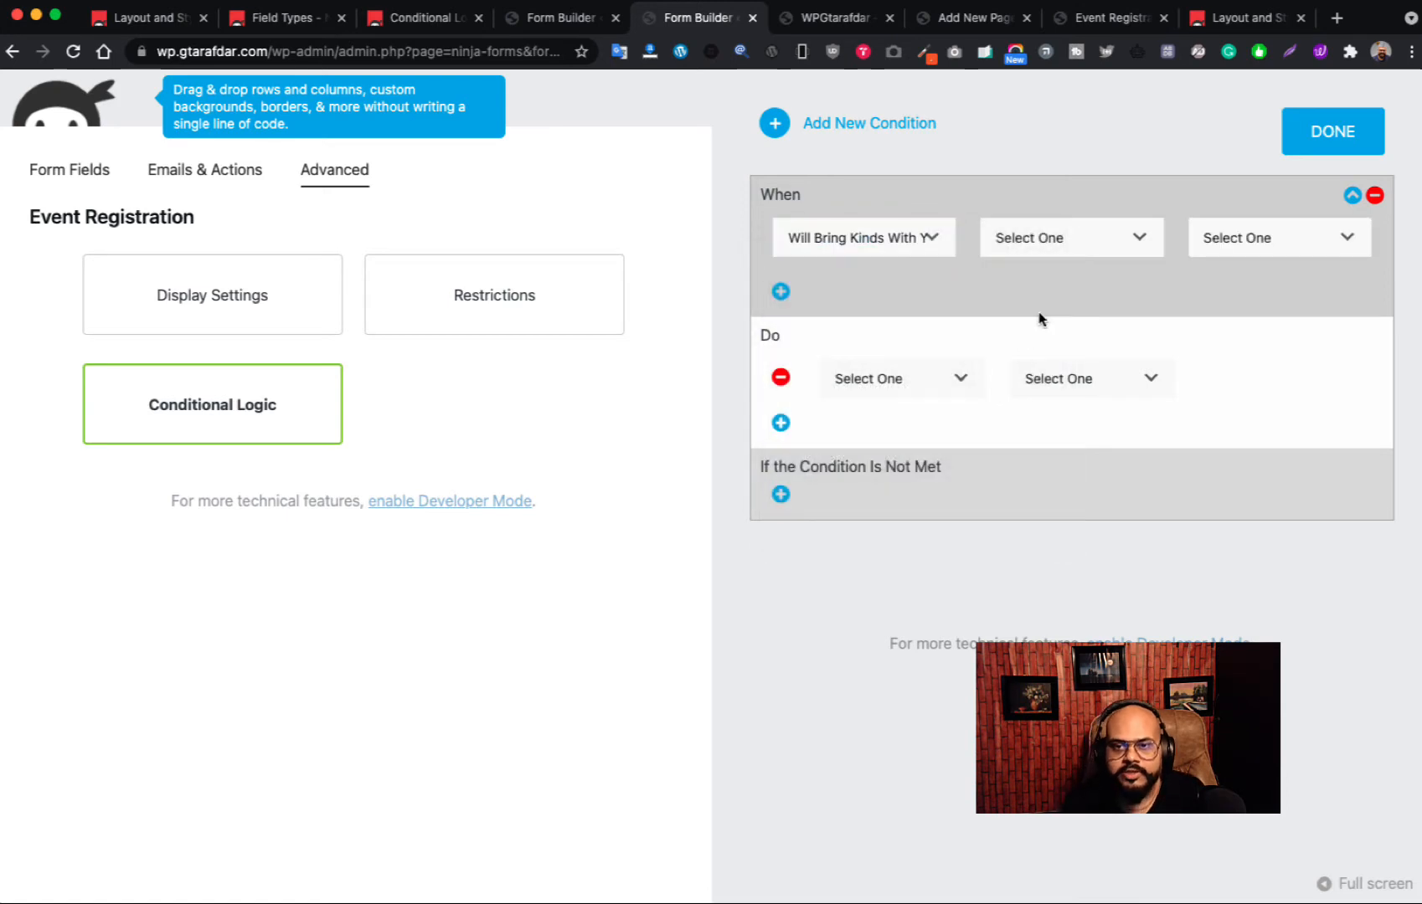
left_click(1099, 241)
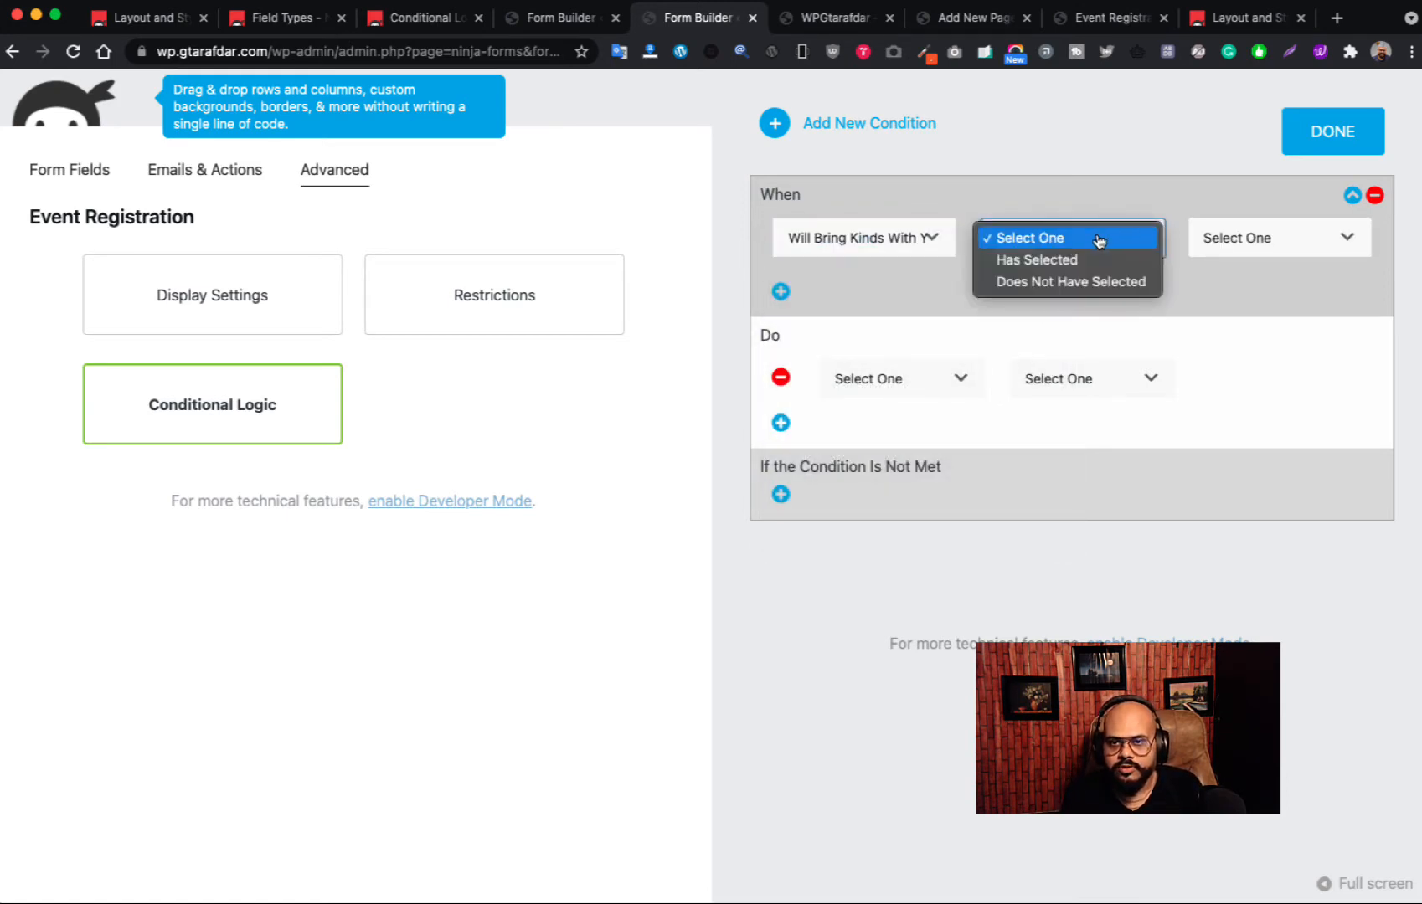
left_click(1088, 262)
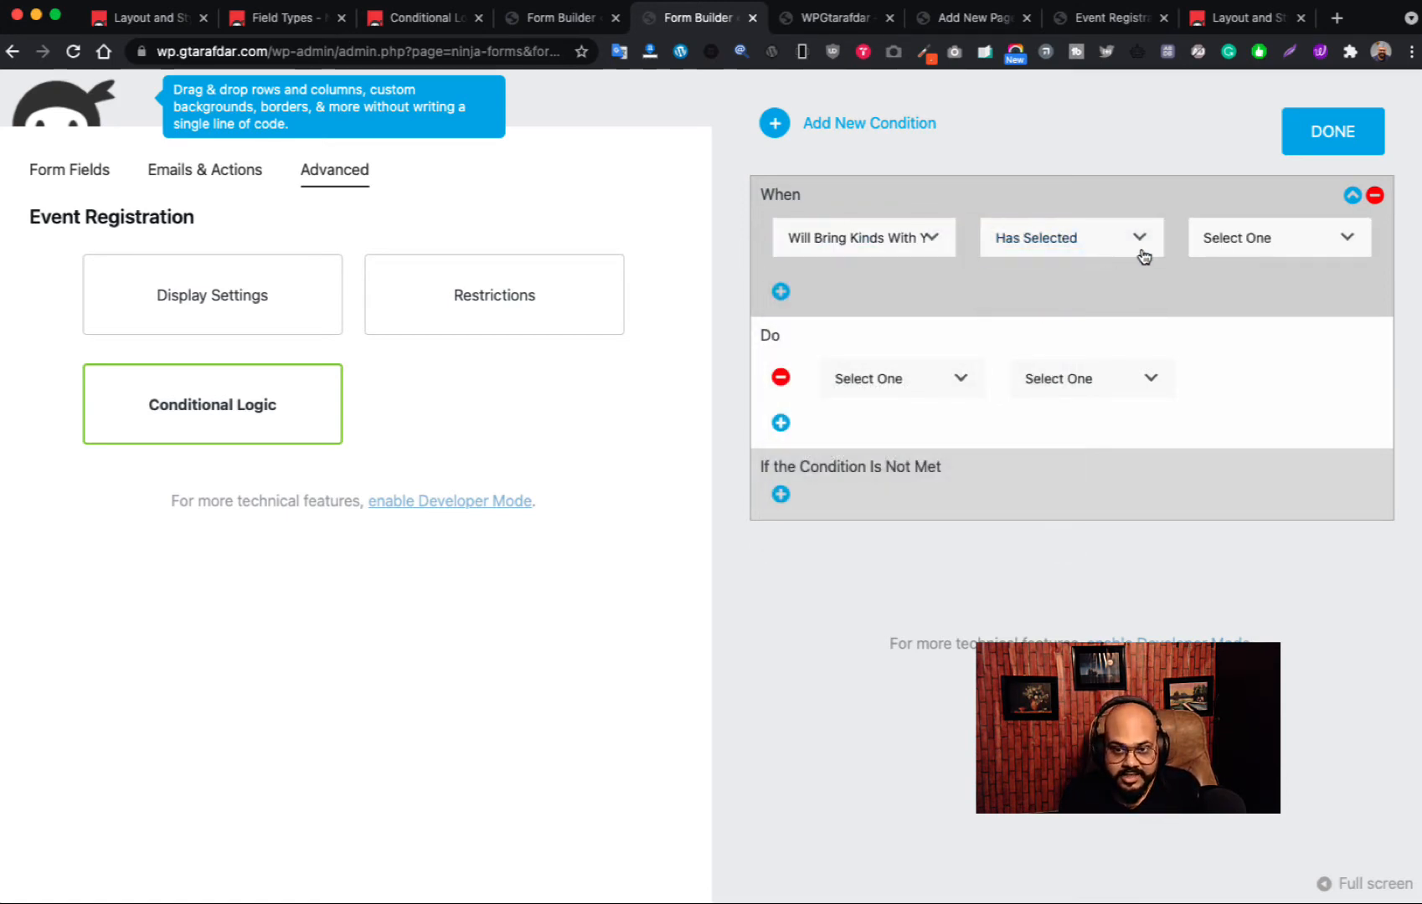
left_click(1298, 247)
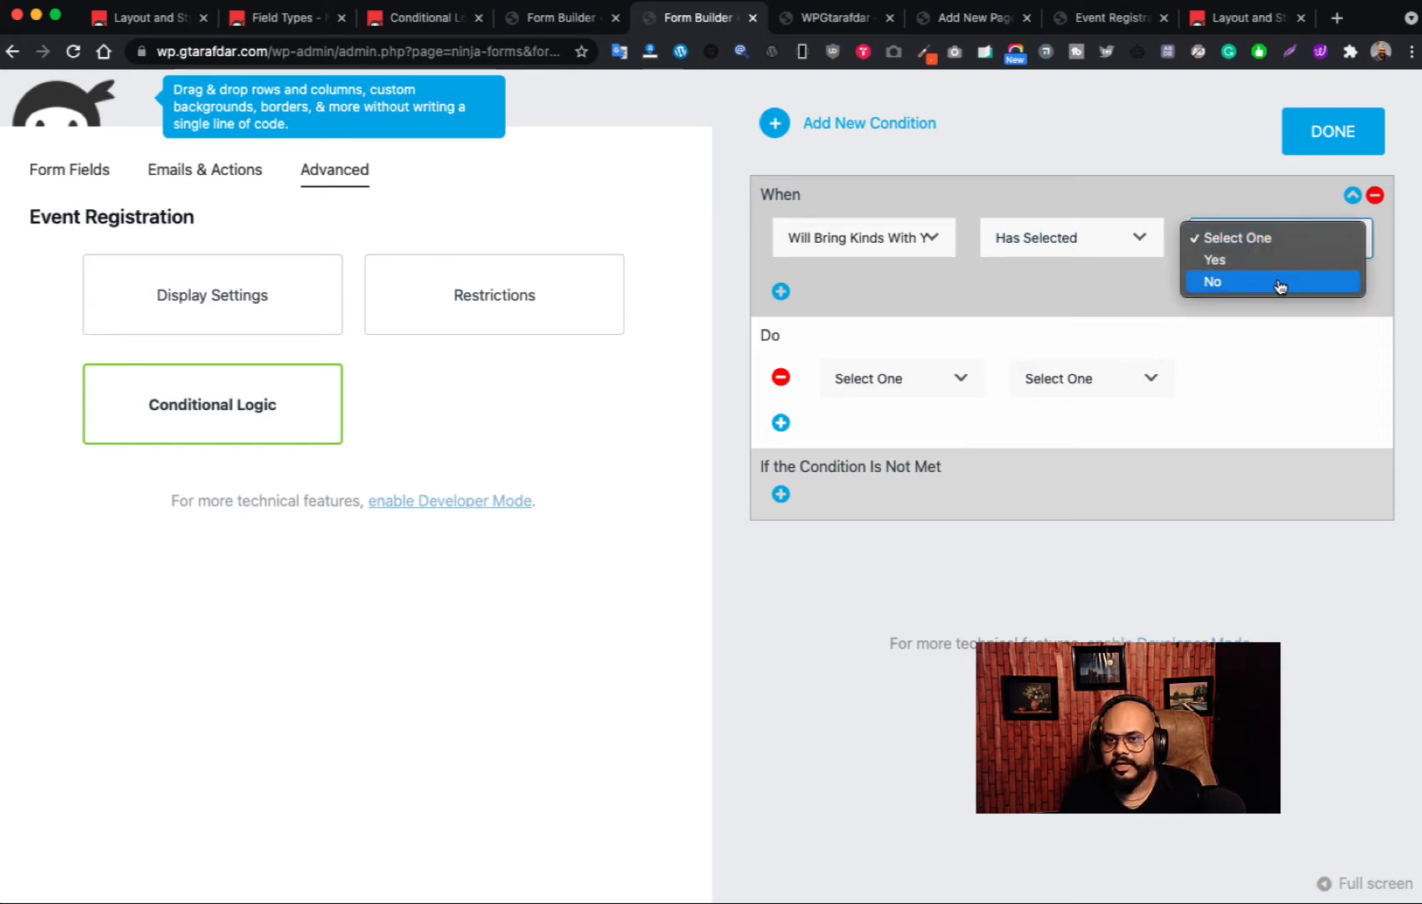
left_click(1279, 284)
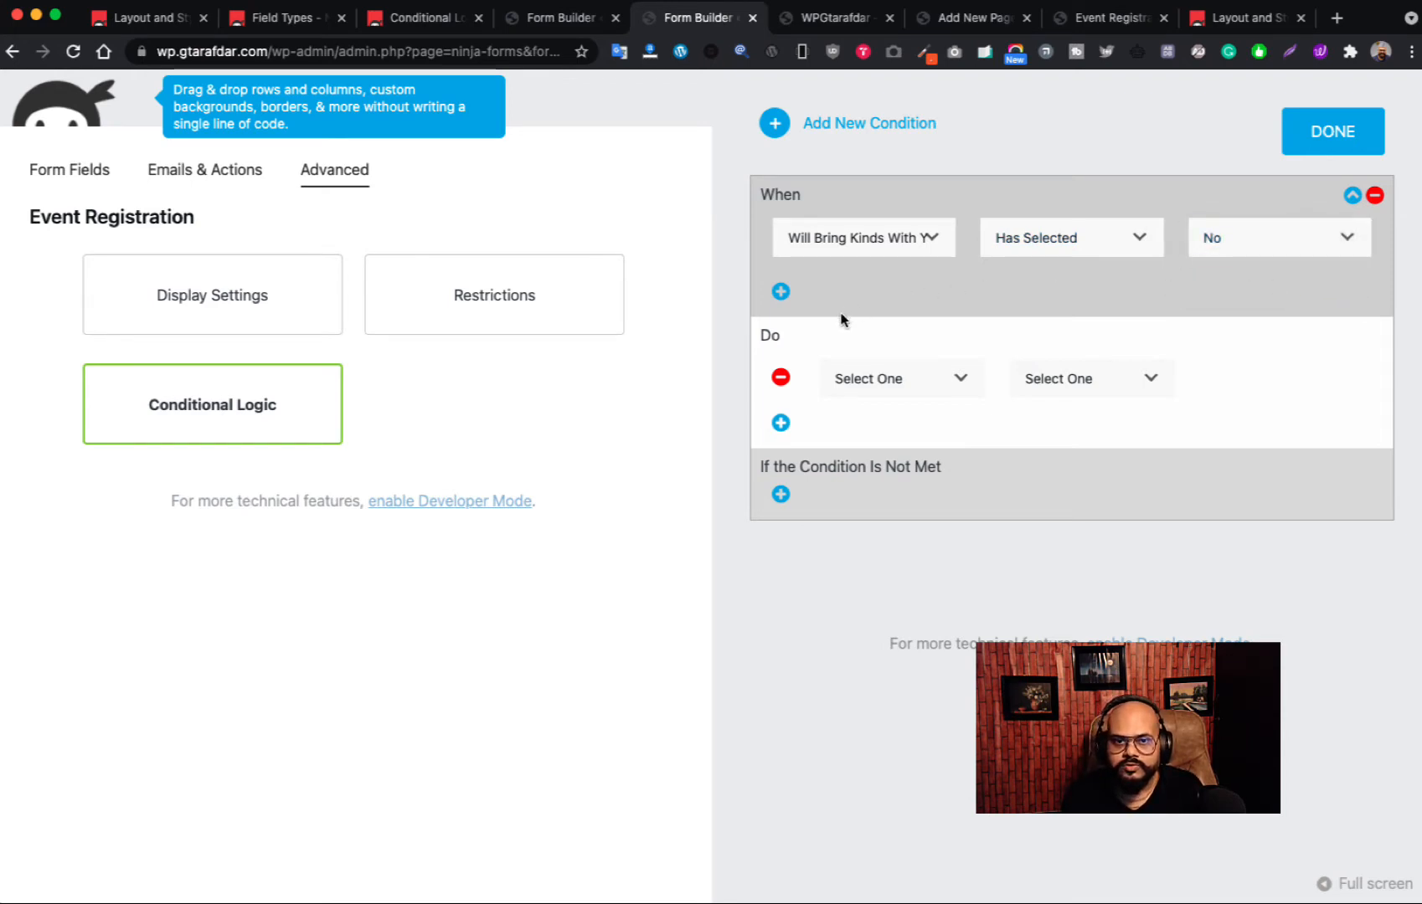
- Make the condition hide the "How ManY Kids Will You Bring?" field, and check that question in the form preview
left_click(856, 389)
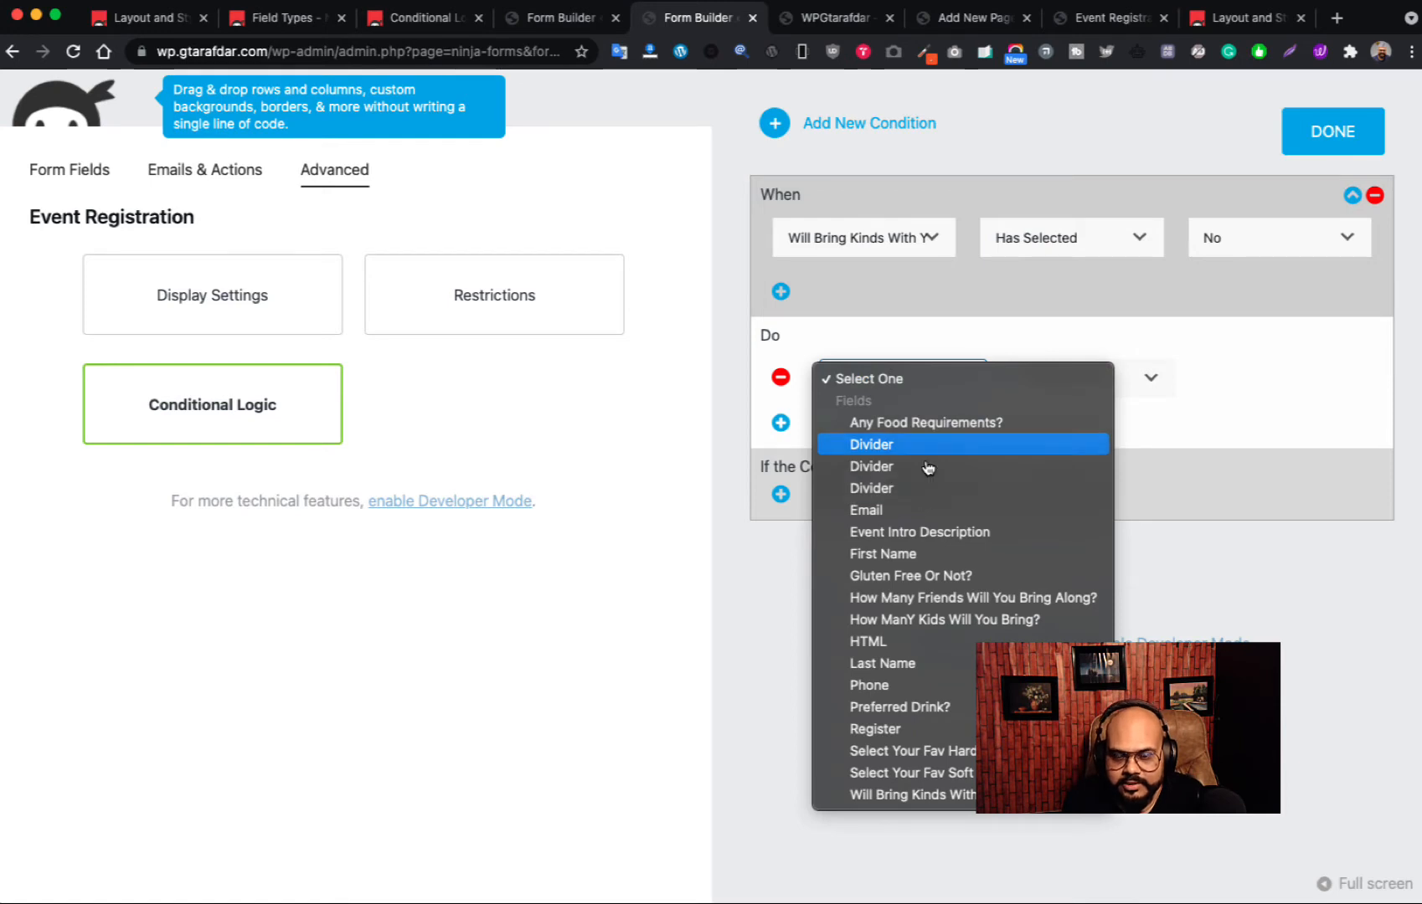
left_click(941, 621)
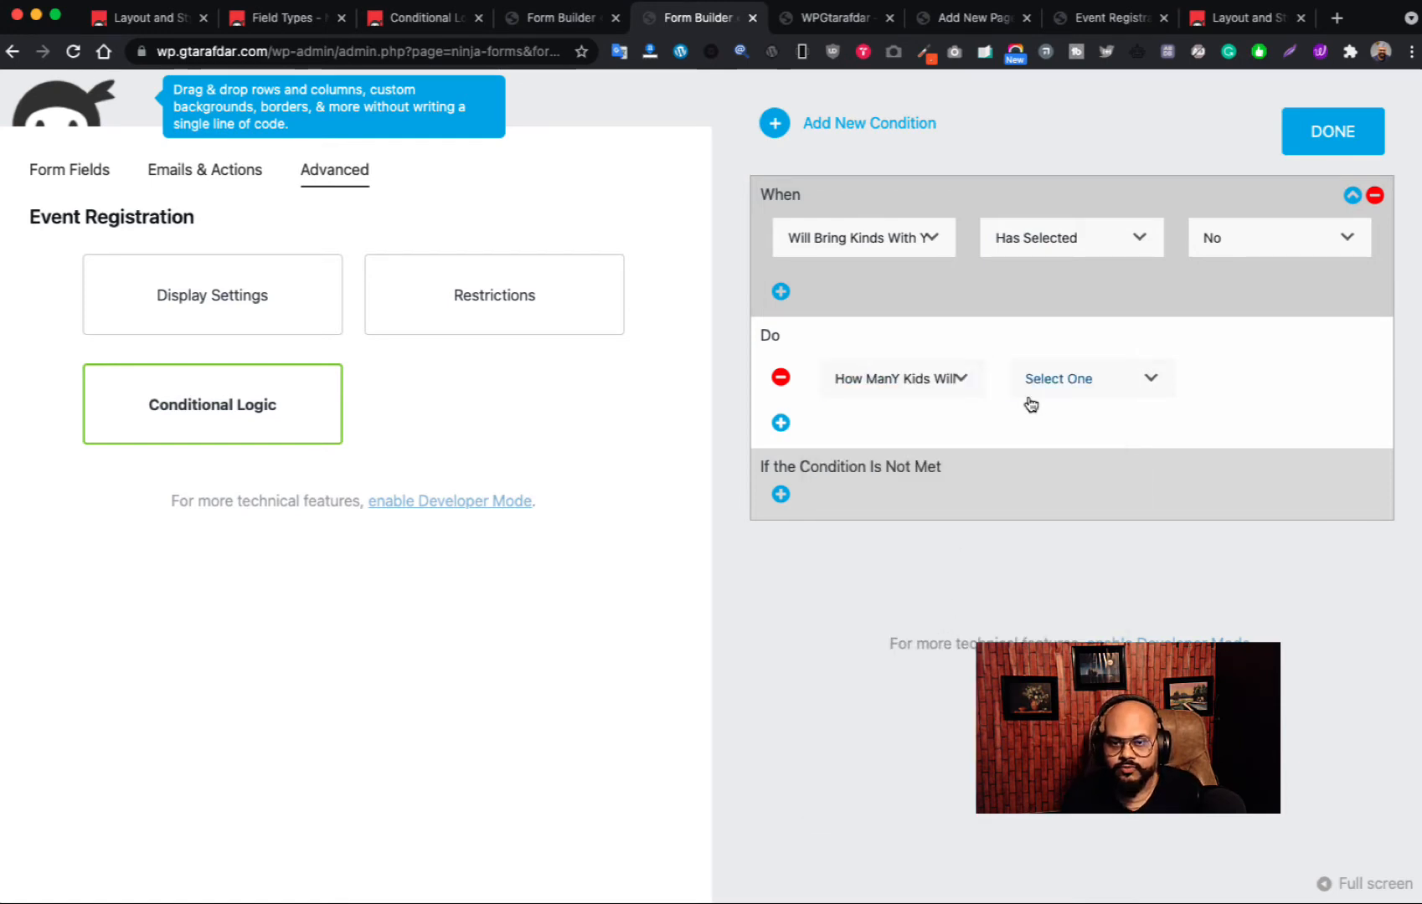
left_click(1088, 391)
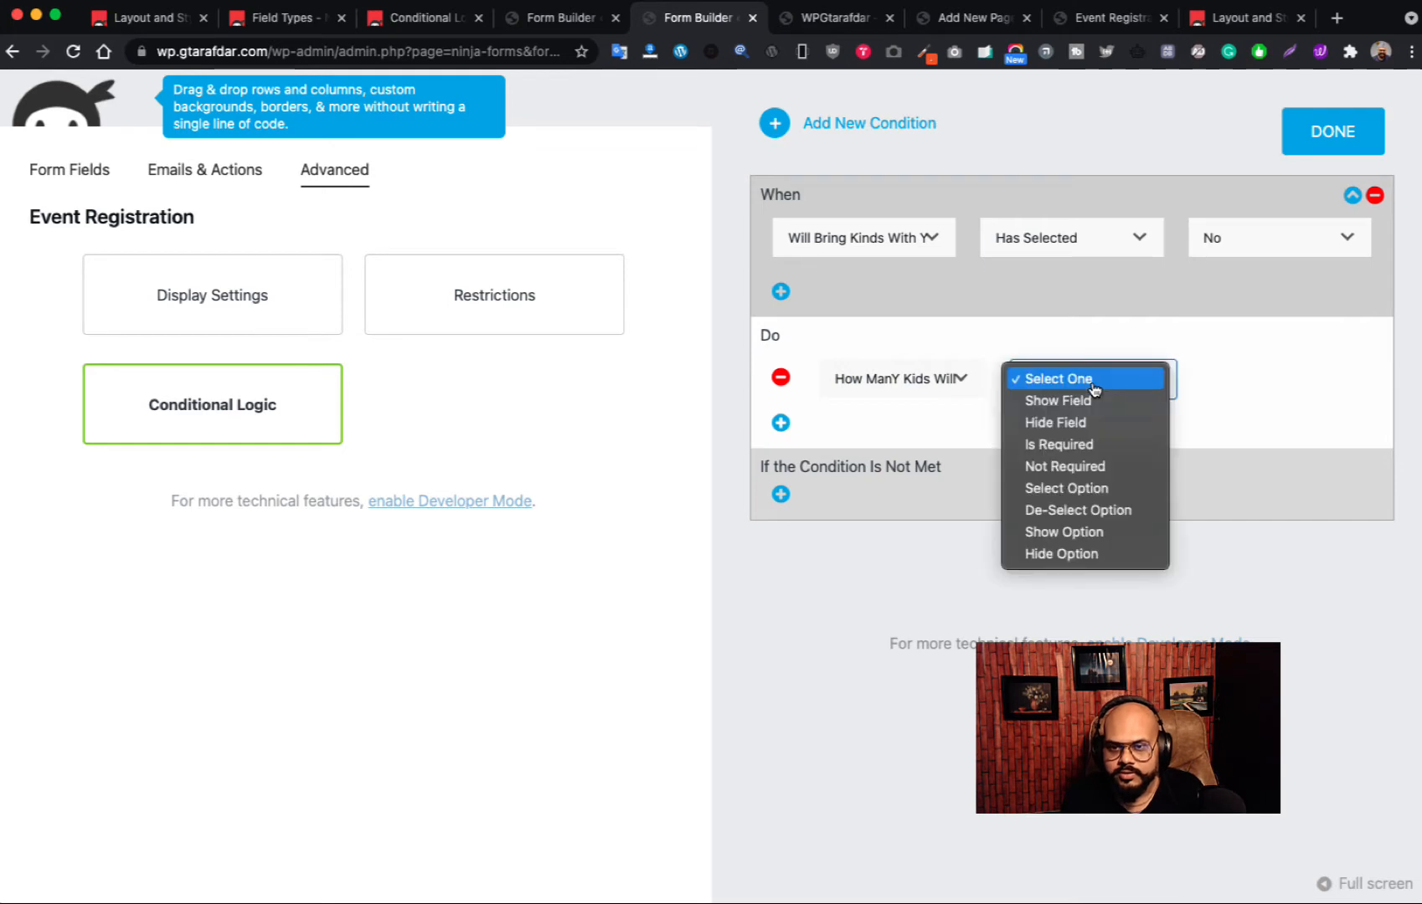
left_click(1067, 429)
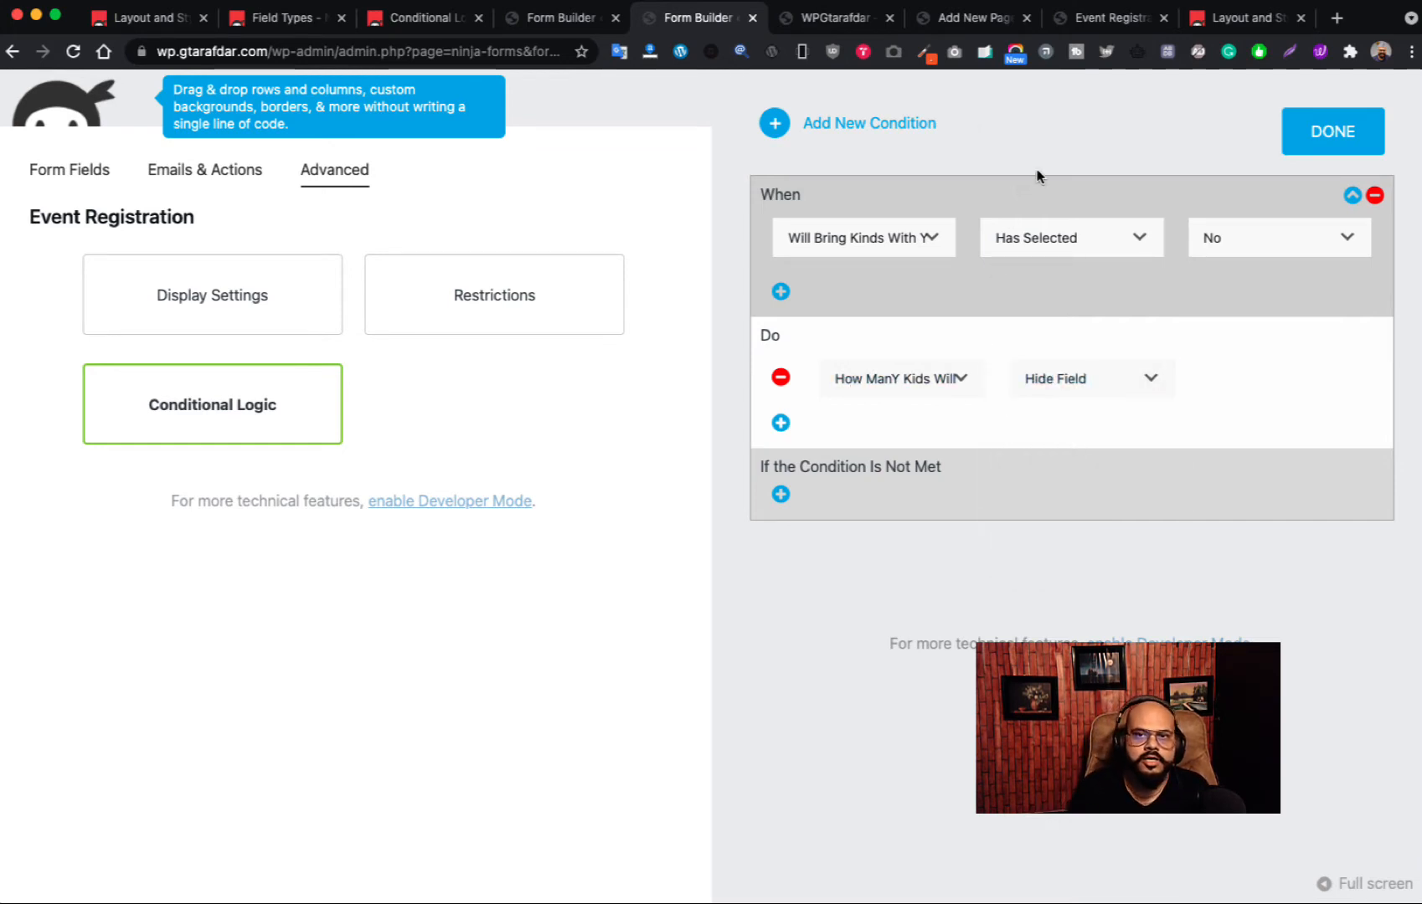
left_click(817, 17)
scroll(494, 704, "down", 1)
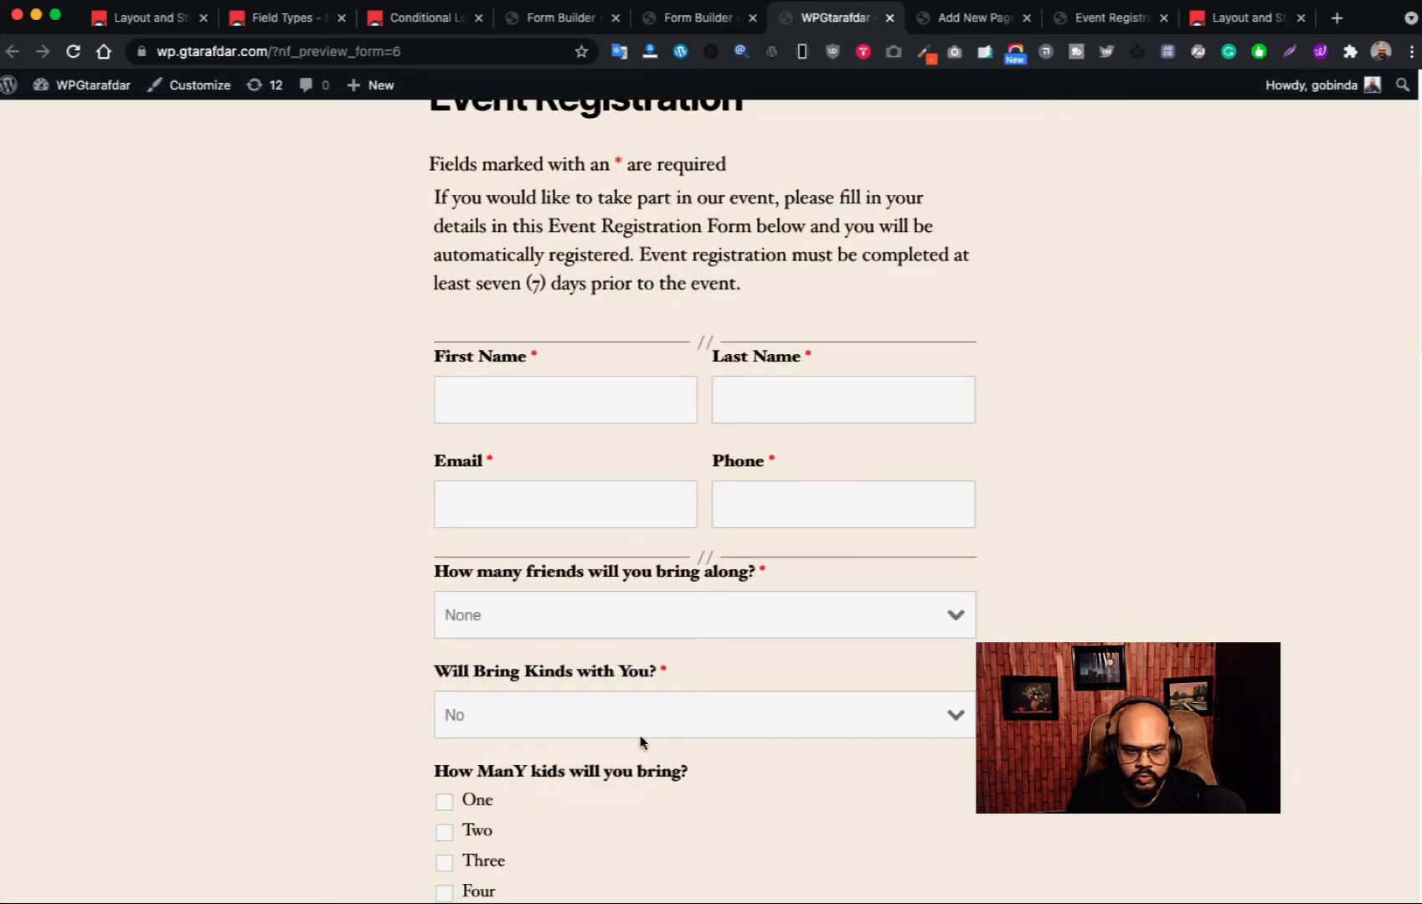
scroll(643, 744, "down", 2)
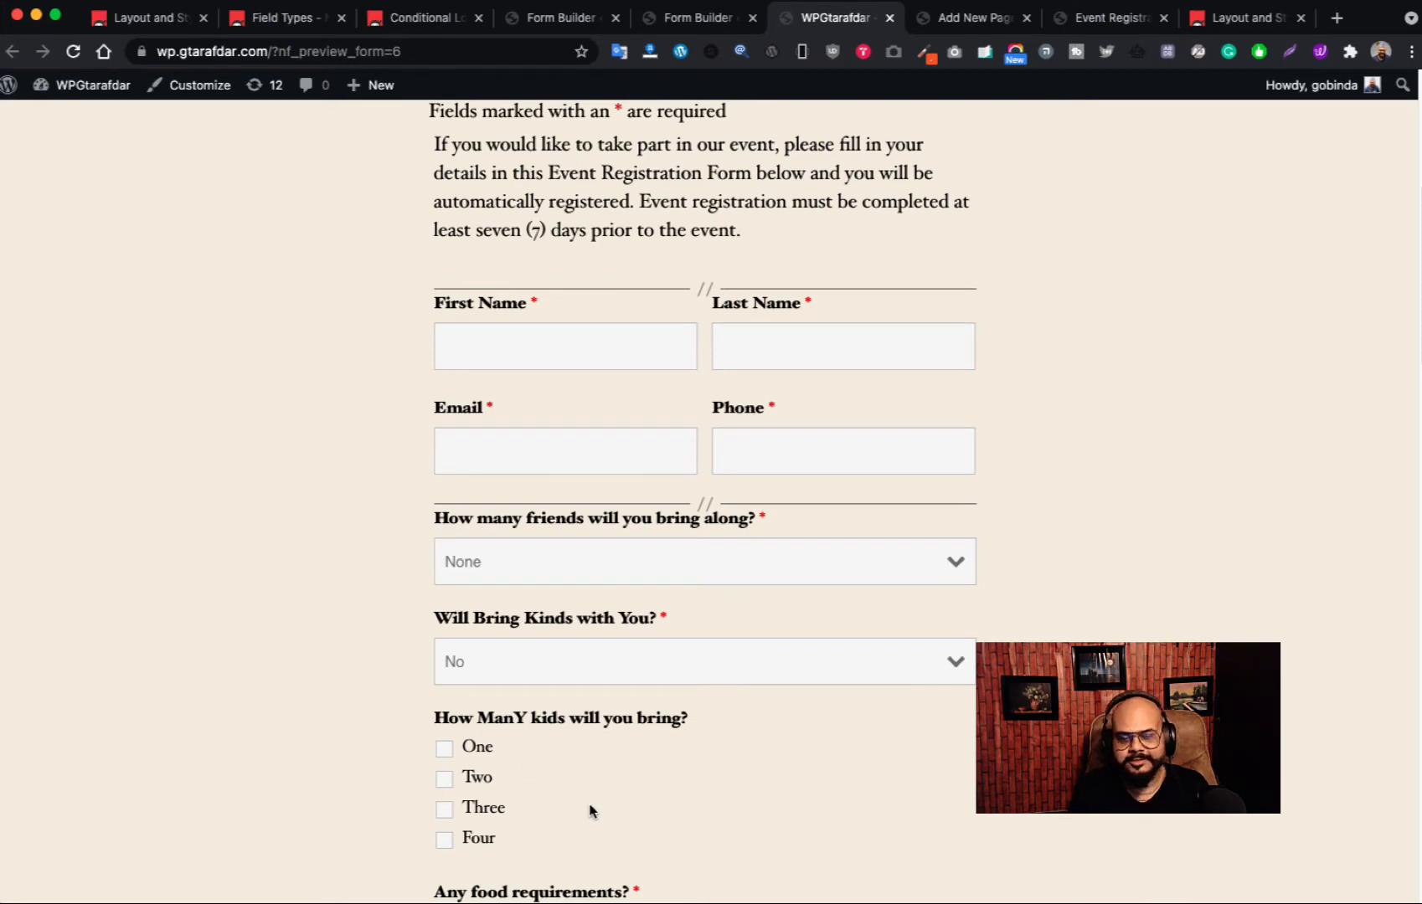
left_click(683, 18)
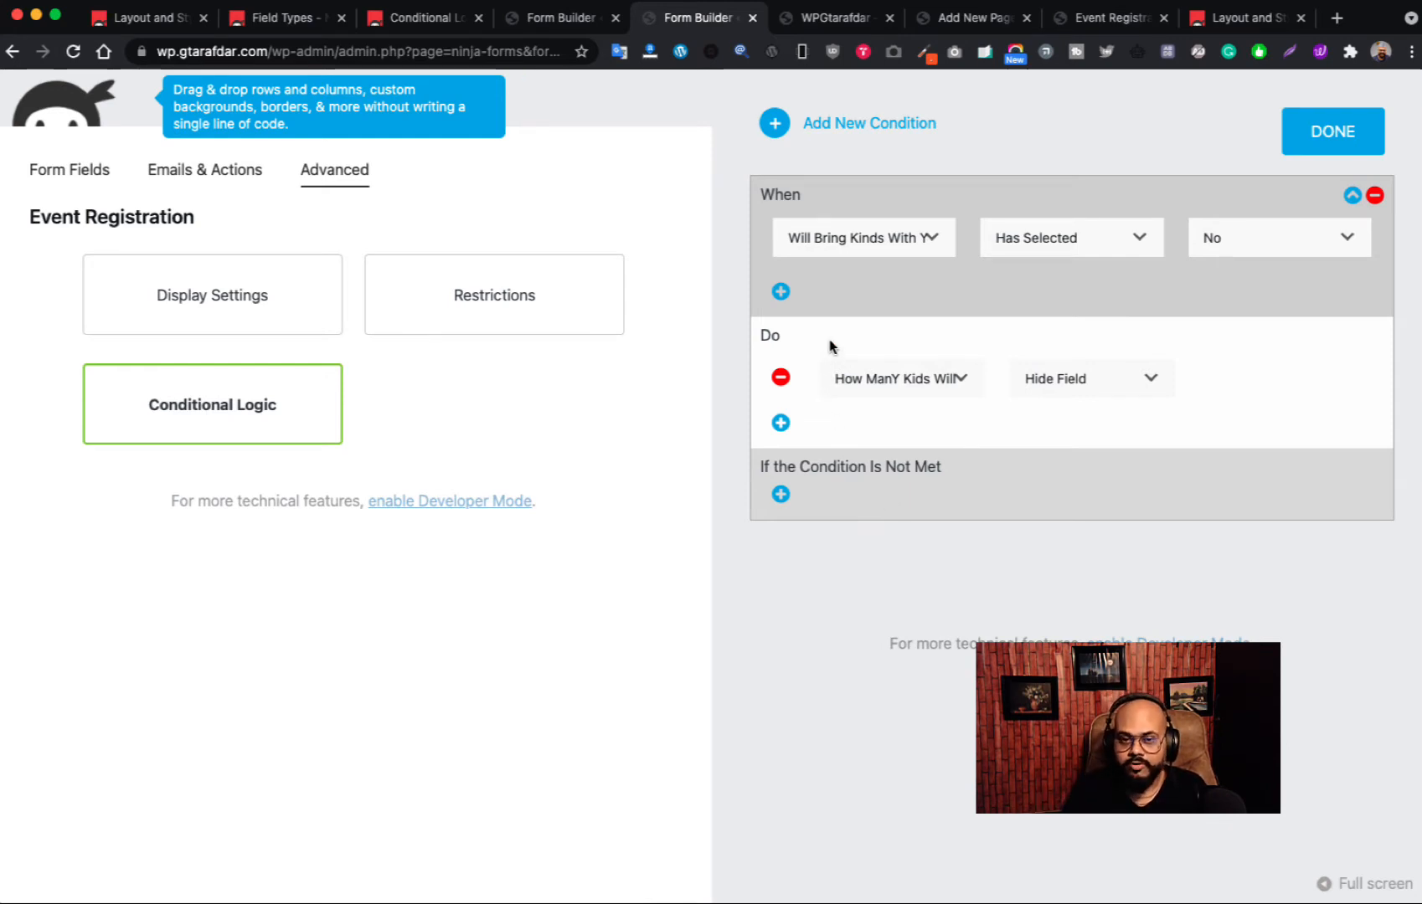
- Try an additional OR clause for "Will Bring Kinds With You?" having selected Yes, and remove that clause
left_click(781, 293)
left_click(902, 318)
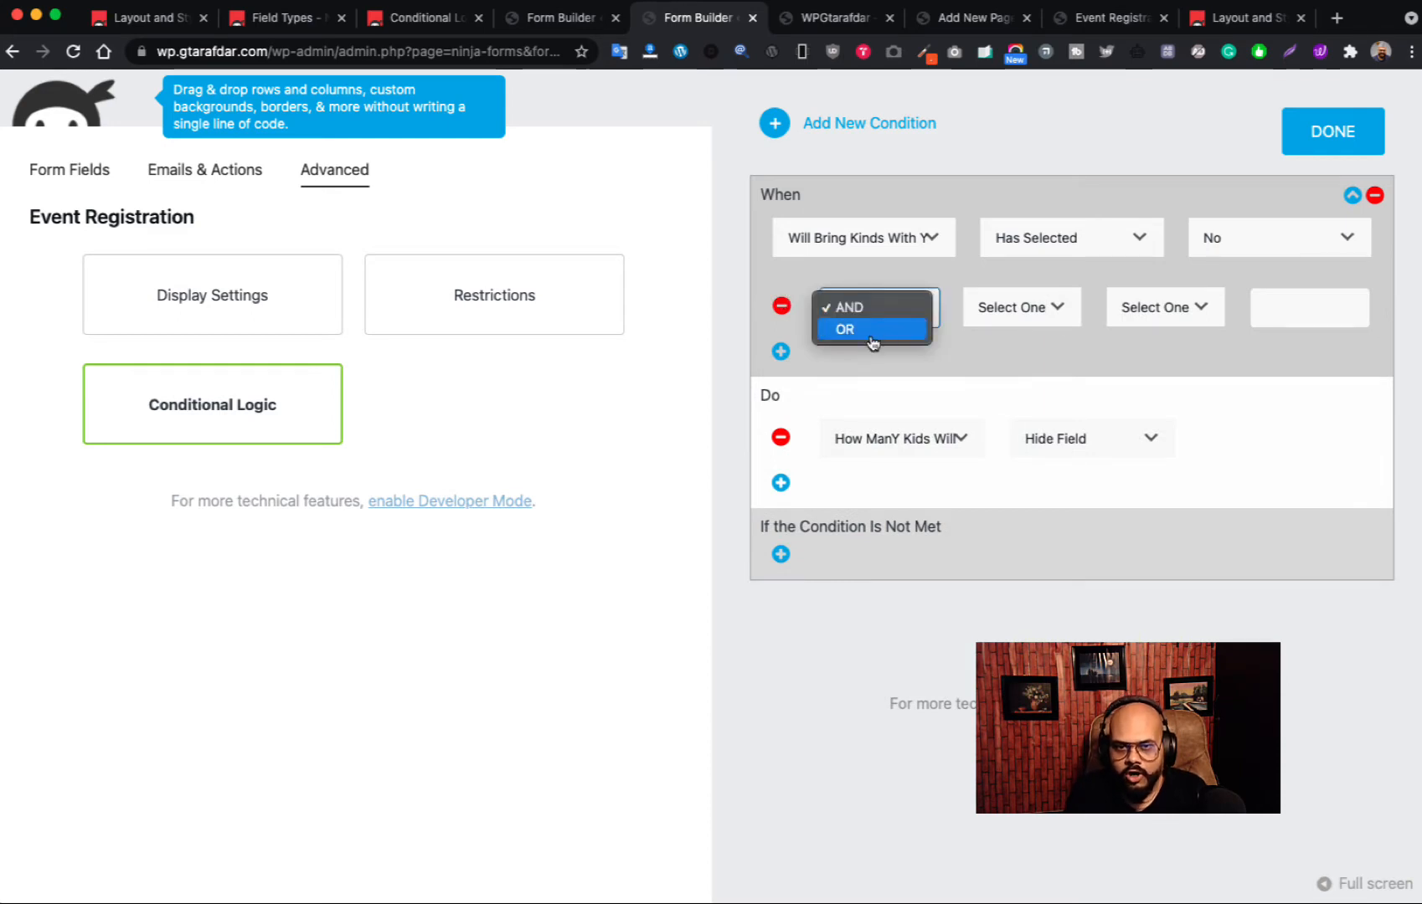
left_click(871, 334)
left_click(1012, 309)
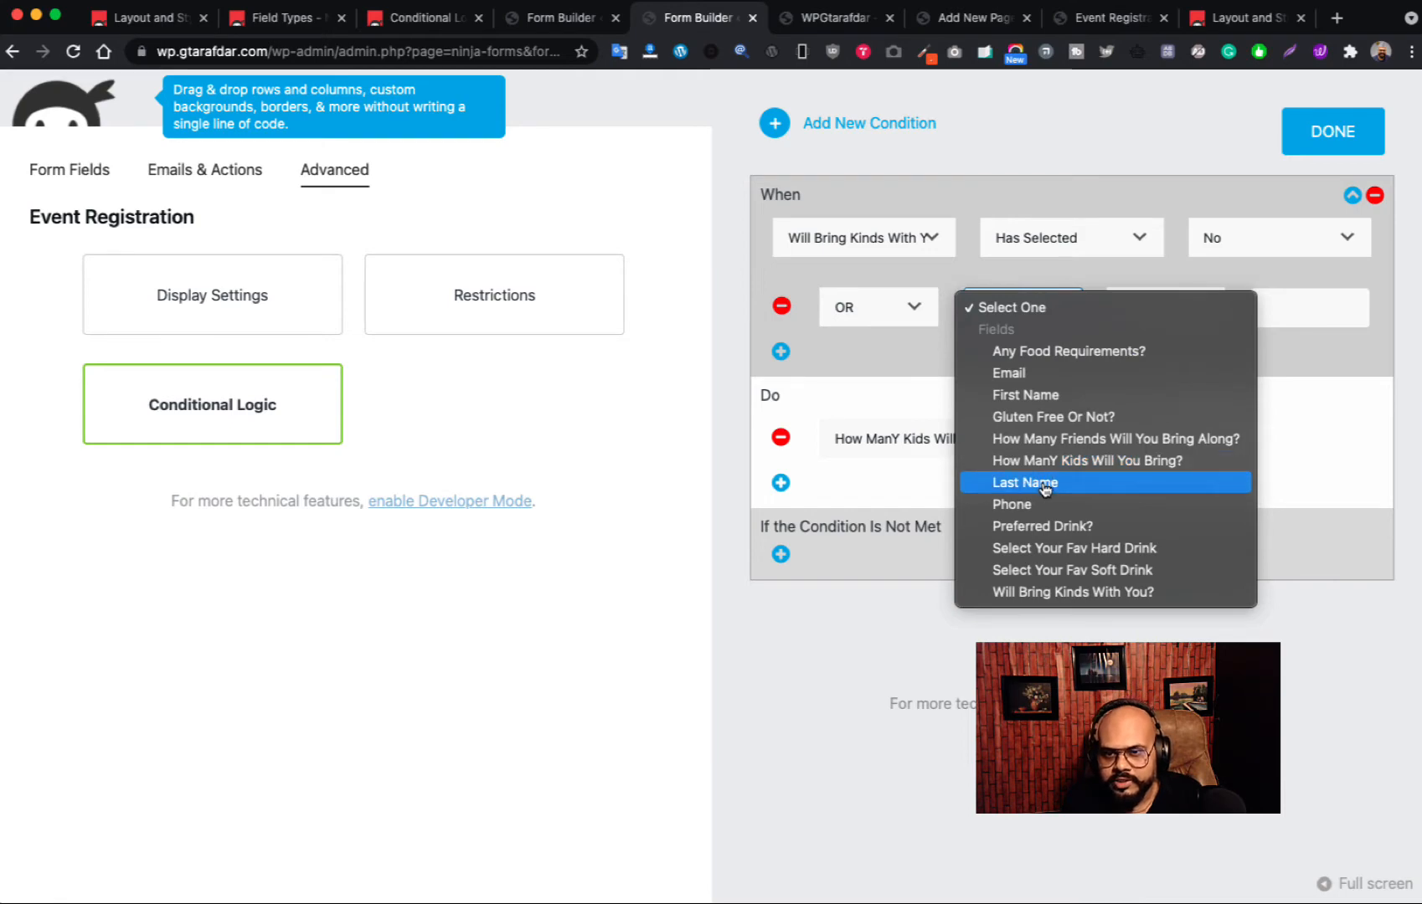
left_click(1046, 592)
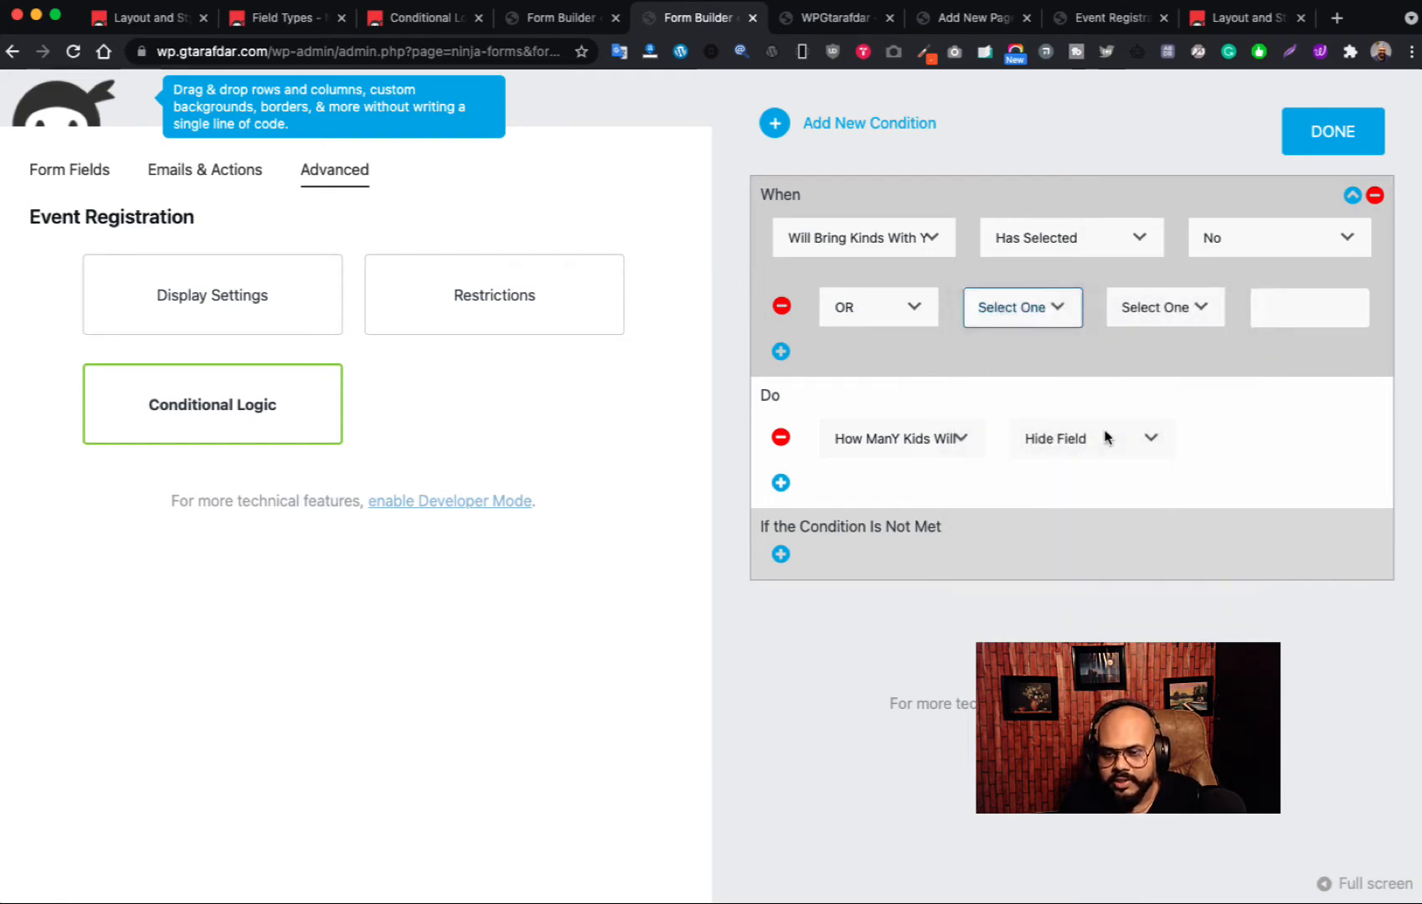
left_click(1157, 325)
left_click(1162, 331)
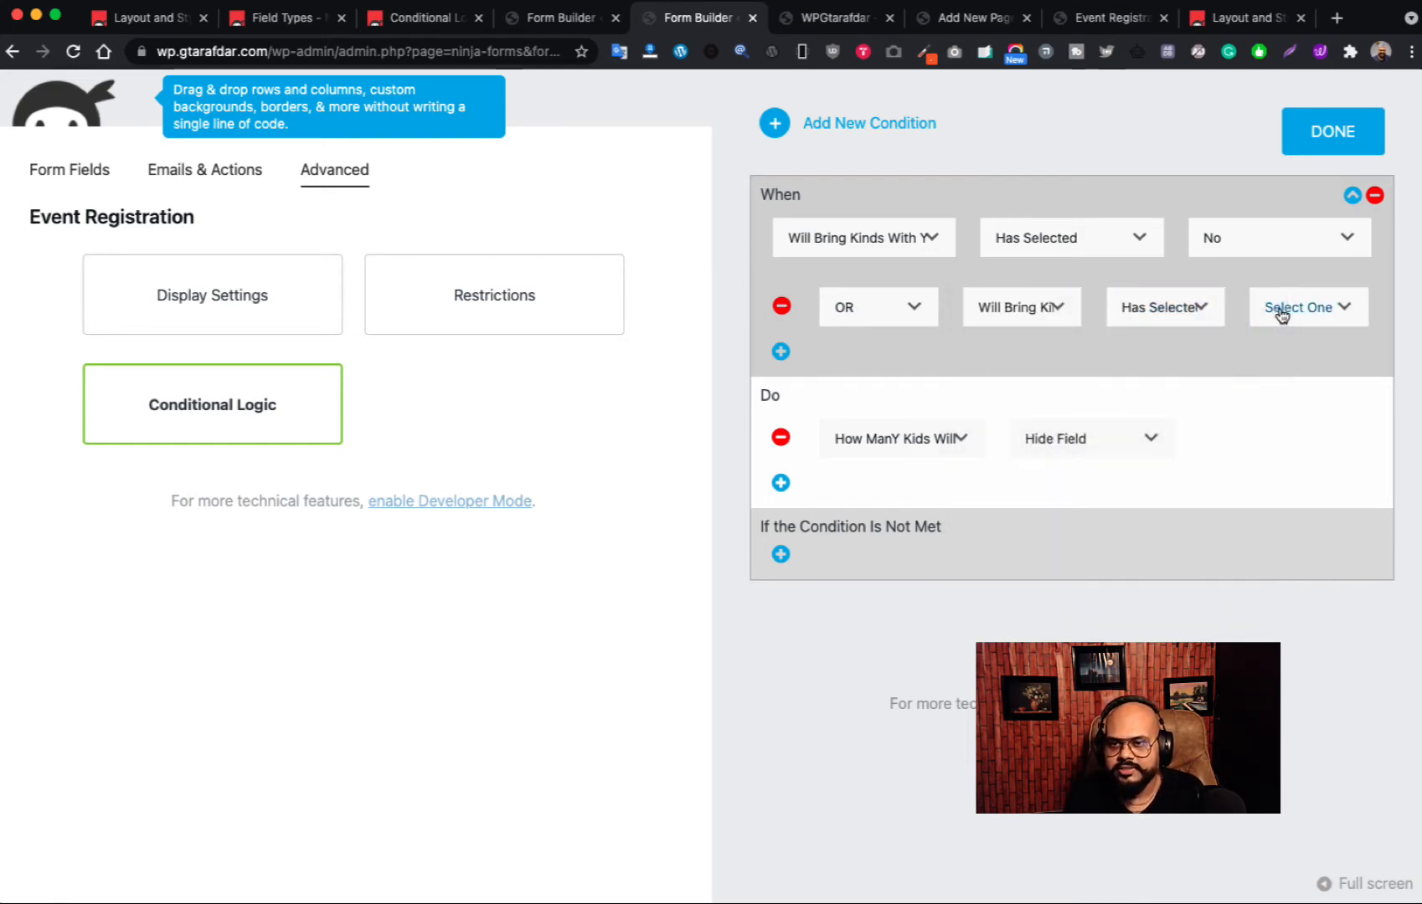
left_click(1275, 310)
left_click(1277, 329)
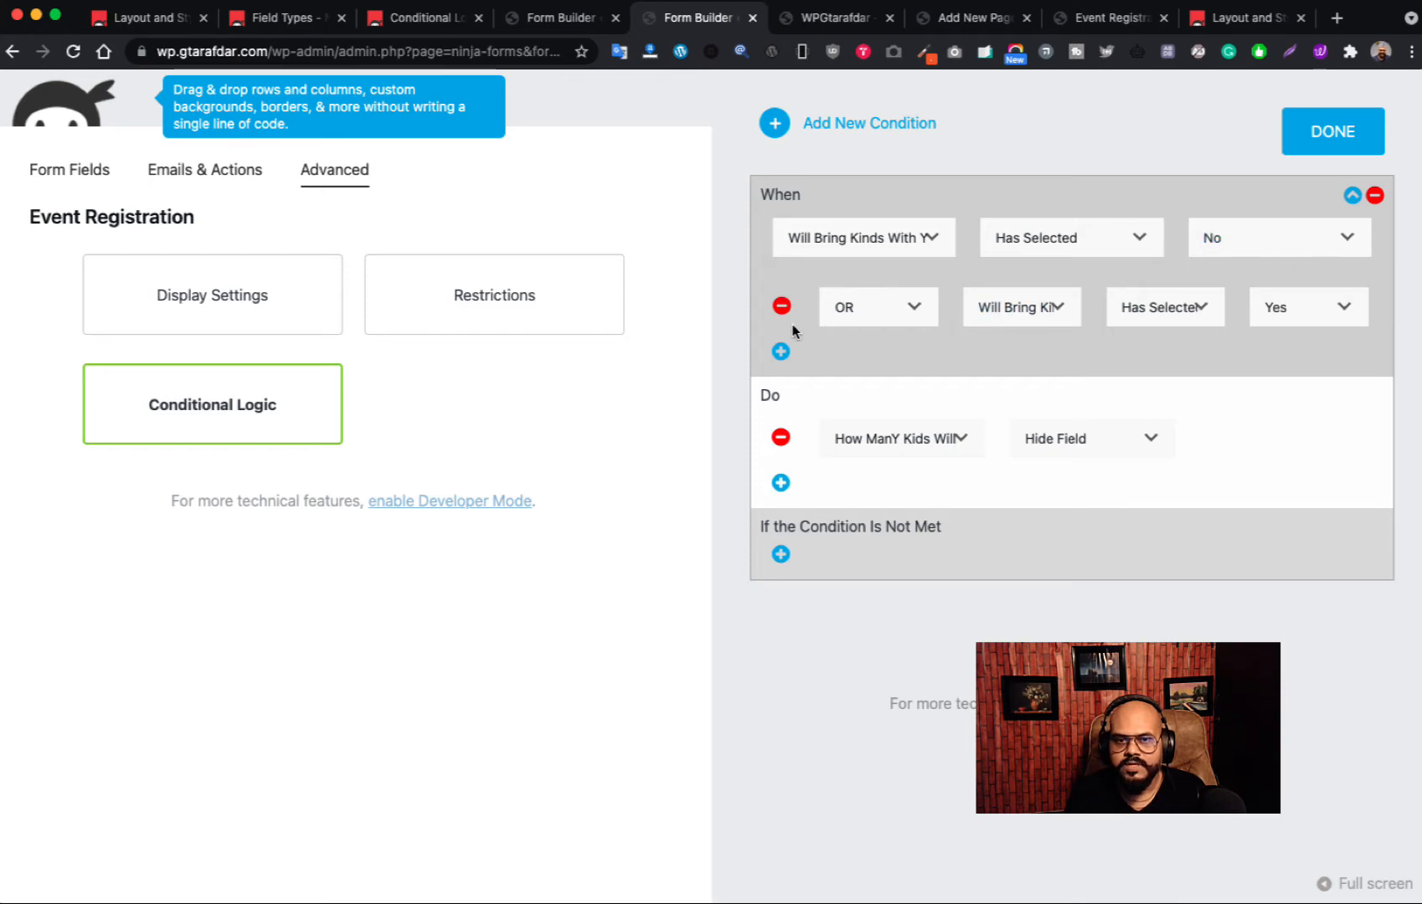
left_click(780, 307)
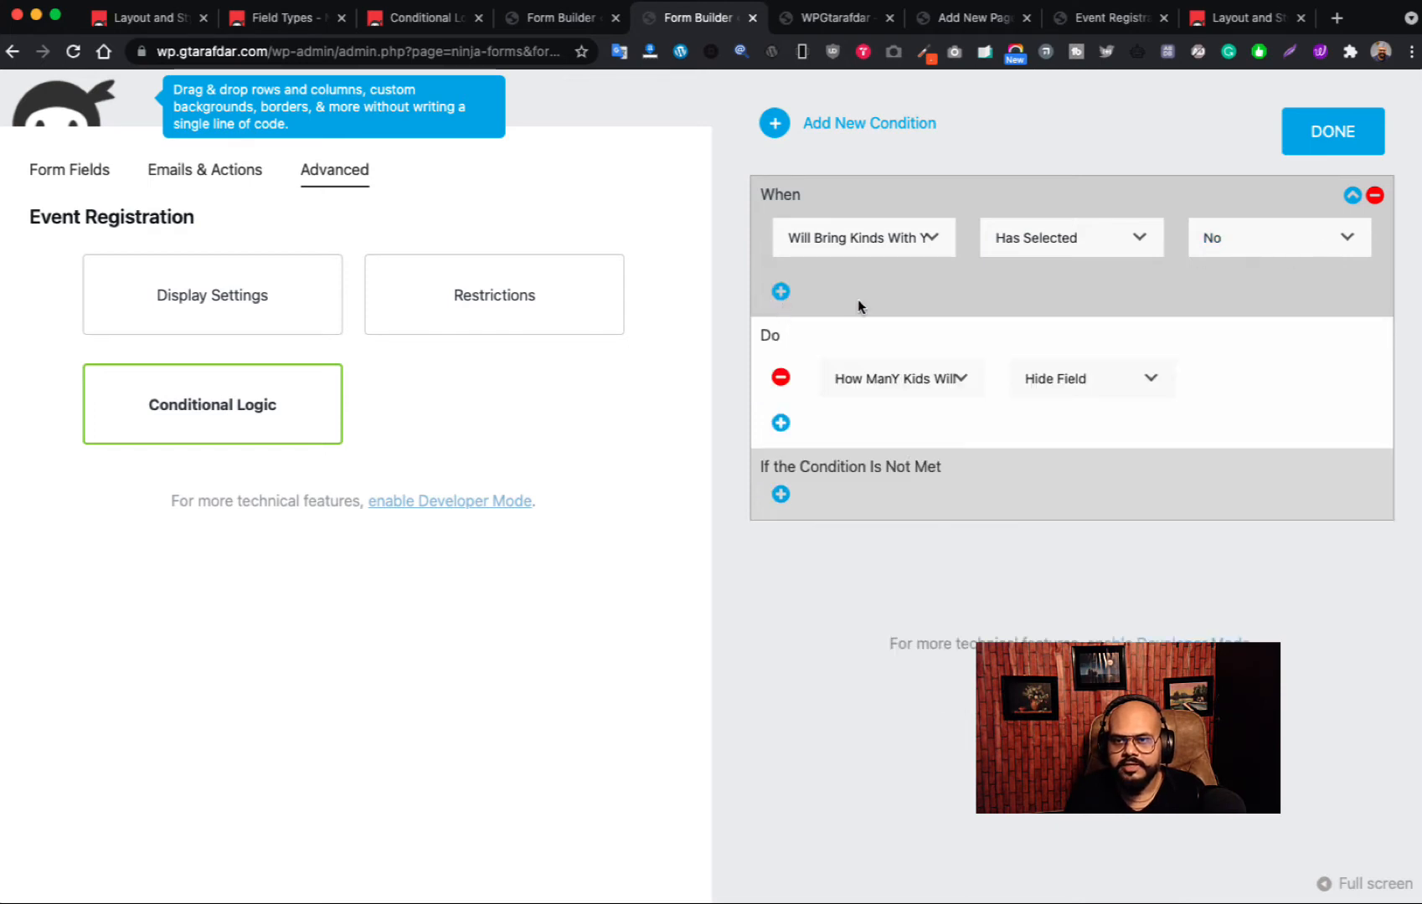
- Change the condition to trigger on Yes and show the "How ManY Kids Will You Bring?" field, without any additional clause
left_click(1288, 254)
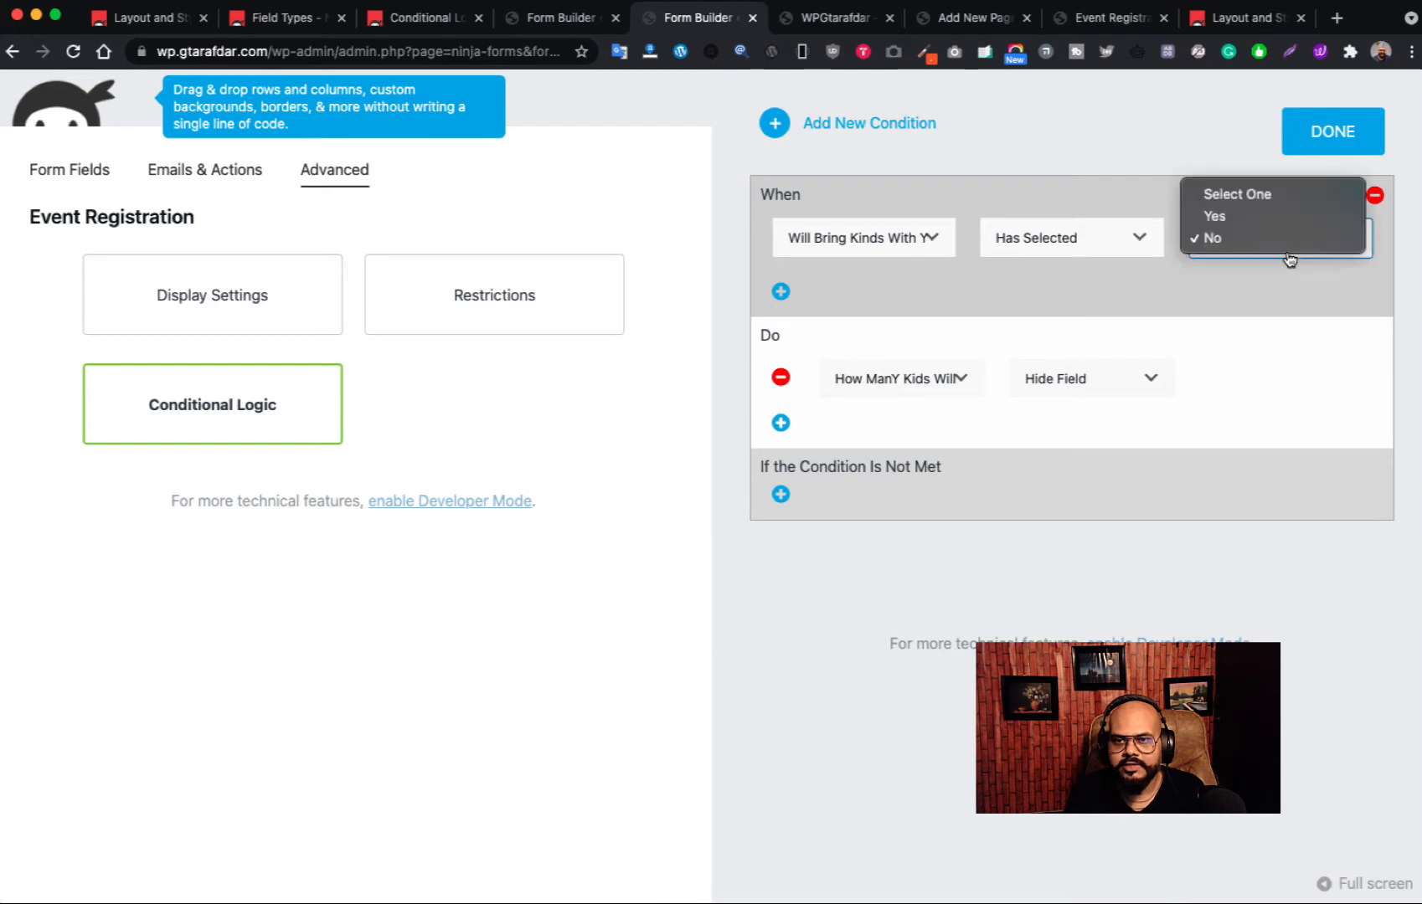
left_click(1247, 216)
left_click(1113, 389)
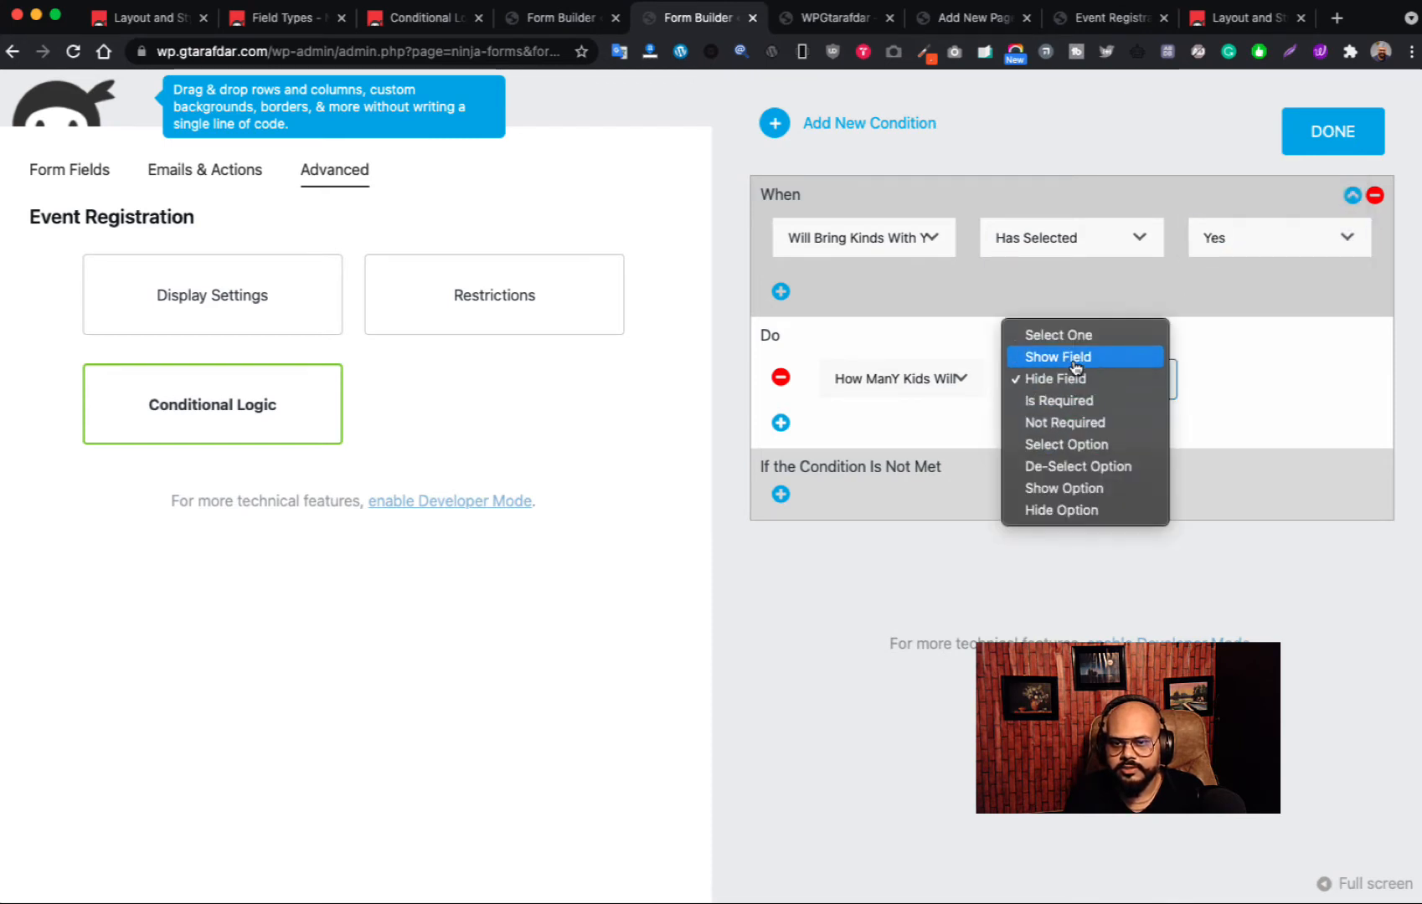
left_click(1119, 357)
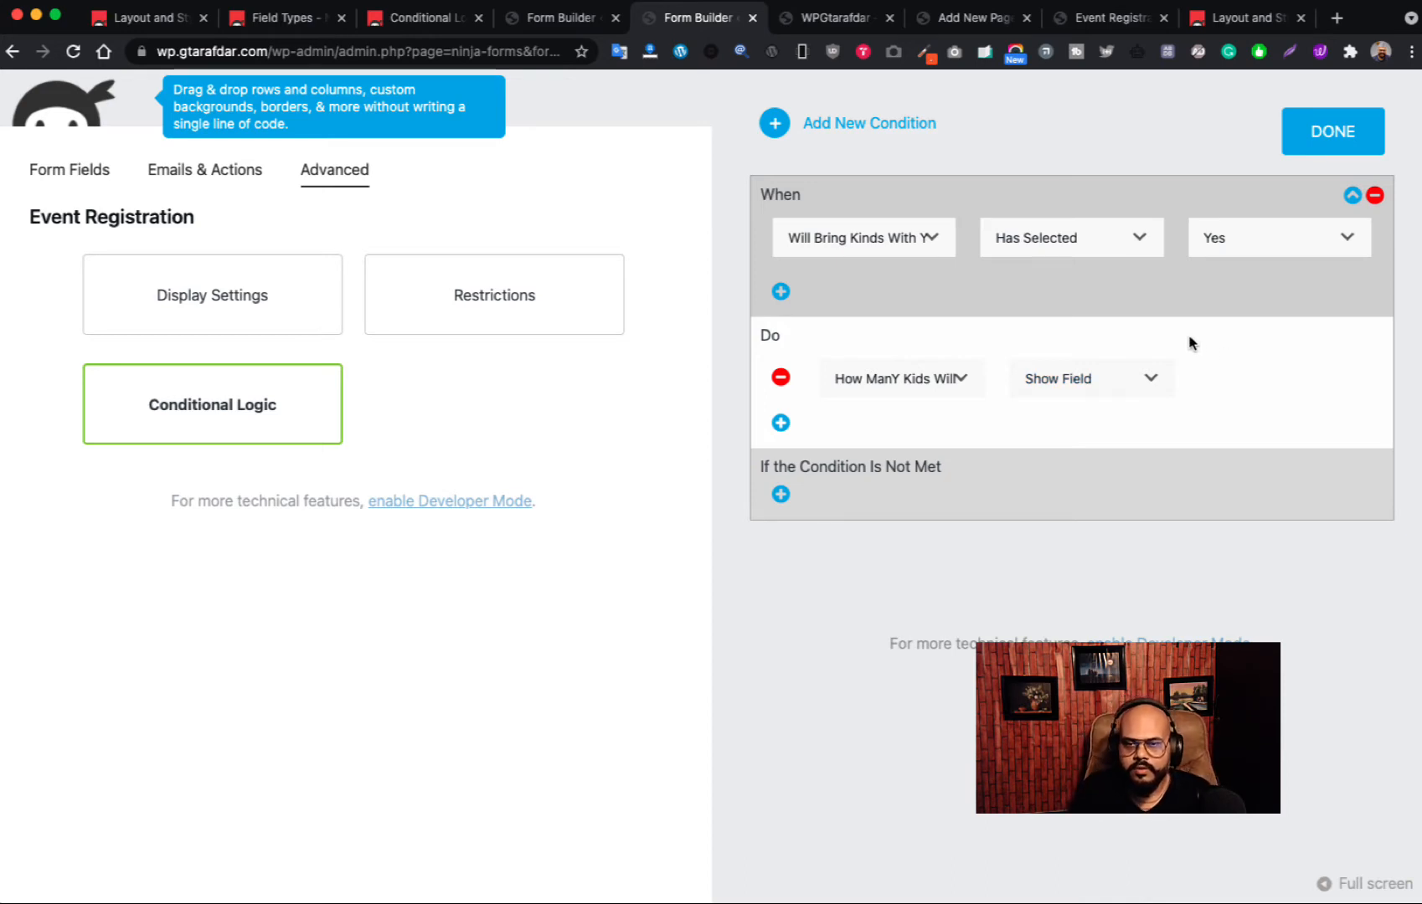
left_click(780, 292)
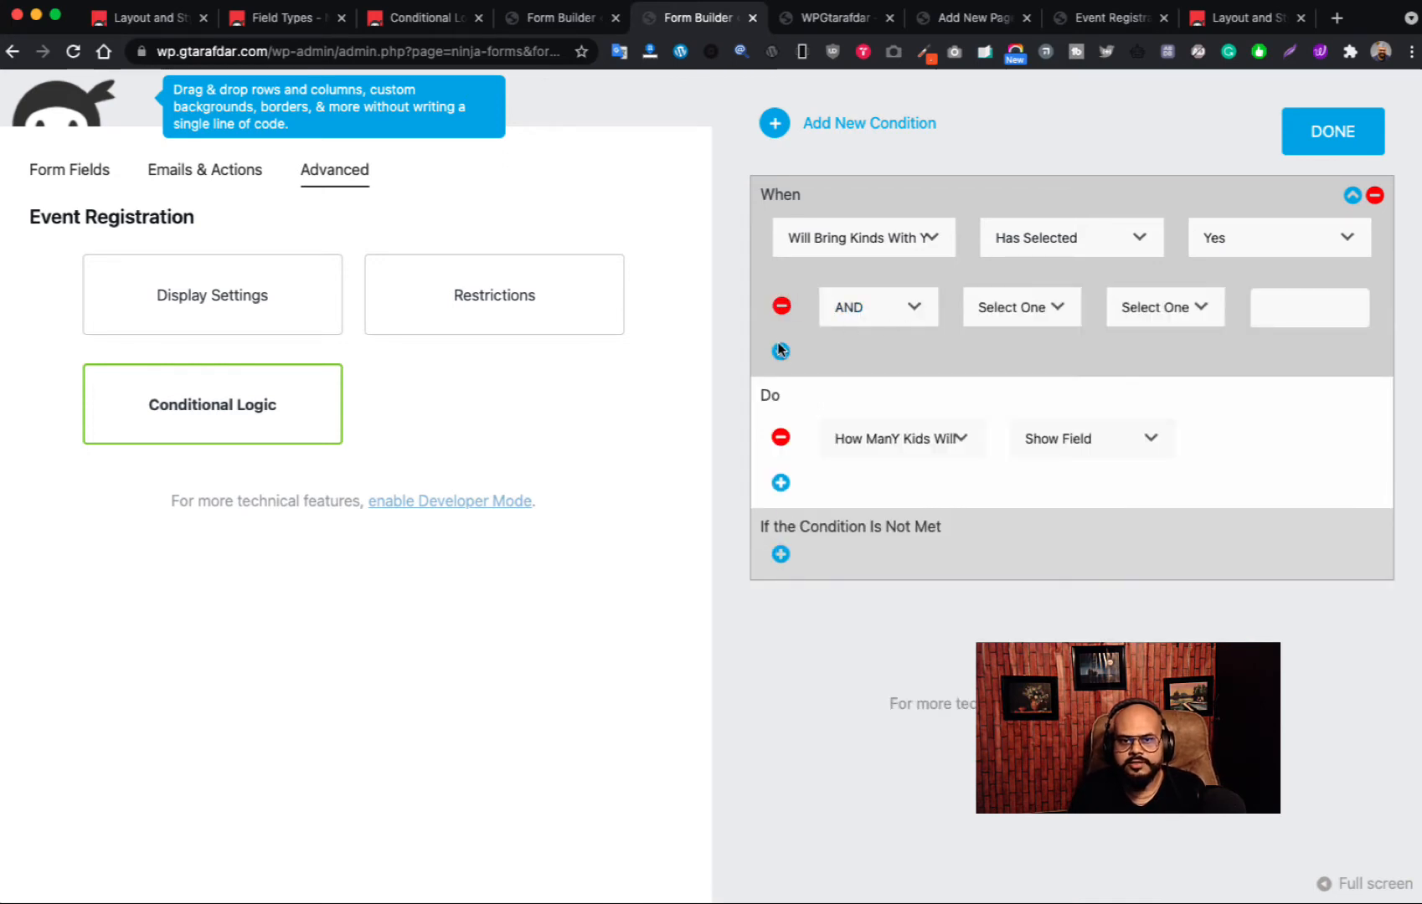
left_click(780, 305)
- Add a second condition based on "How ManY Kids Will You Bring?" with the Has Selected comparison
left_click(820, 124)
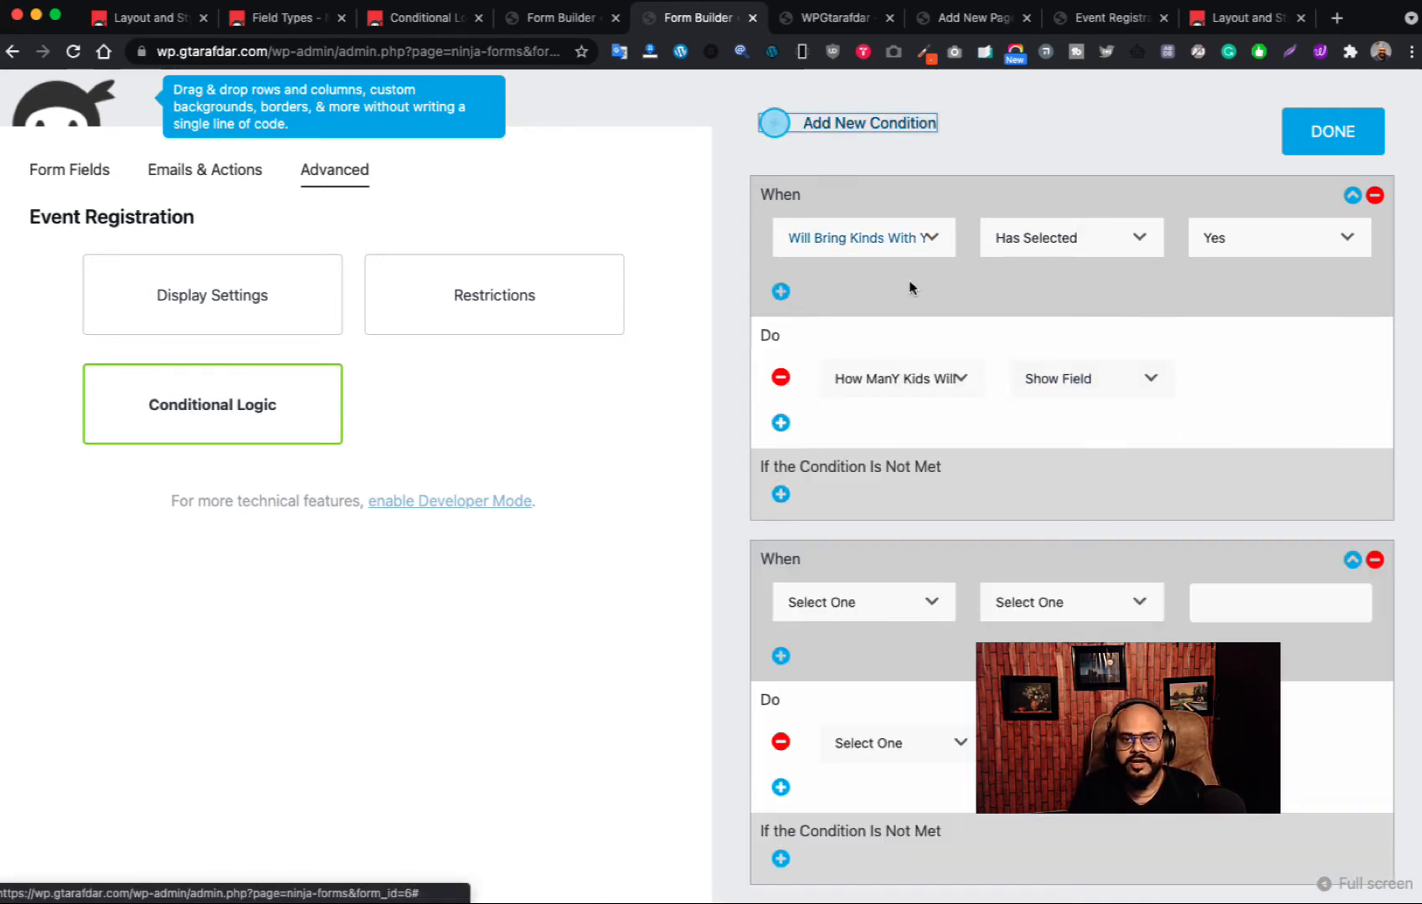
left_click(871, 602)
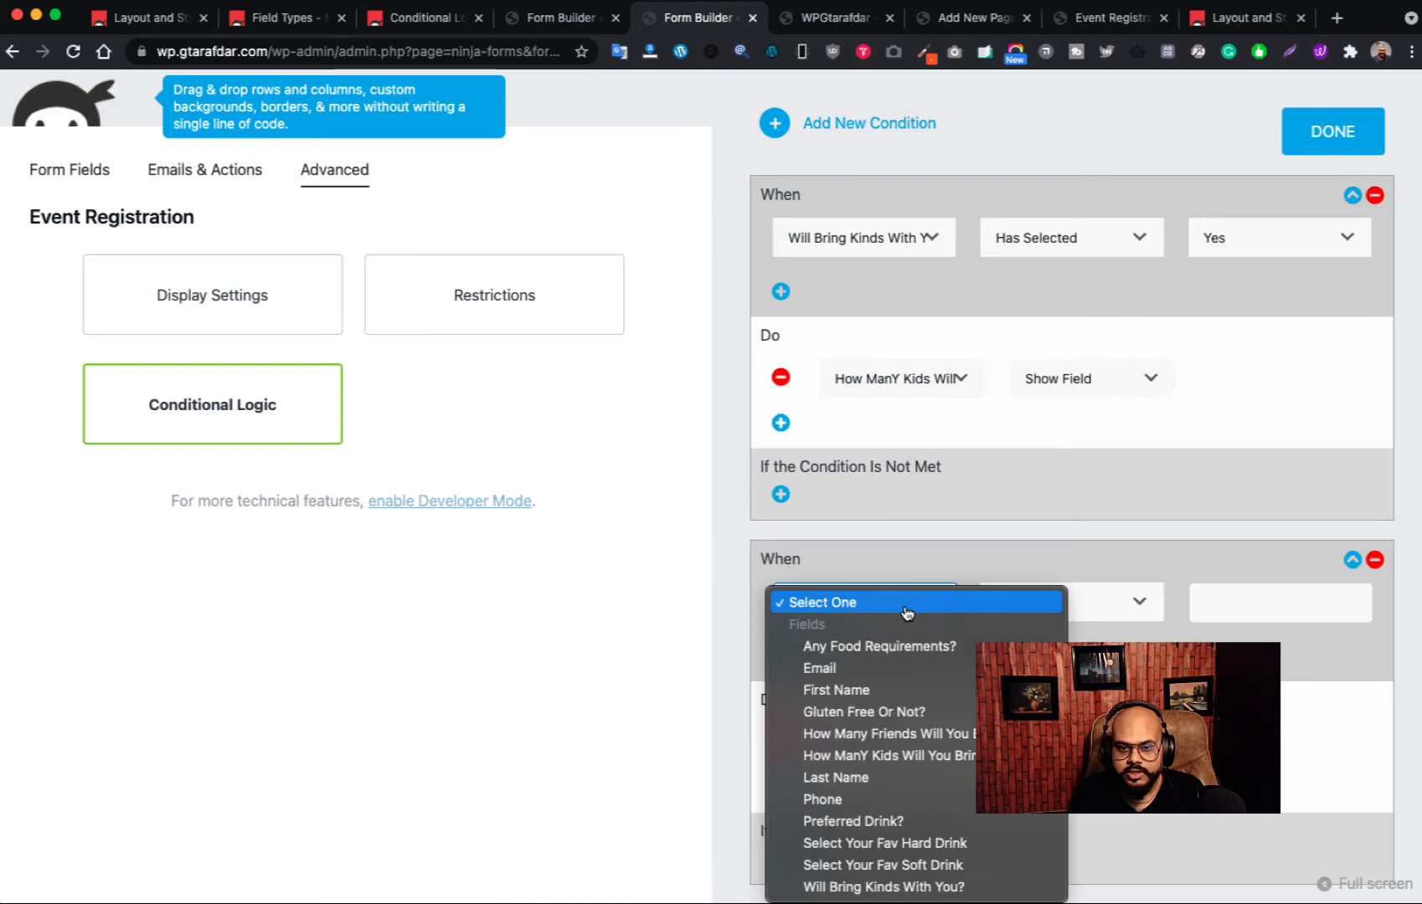
left_click(931, 756)
left_click(1075, 612)
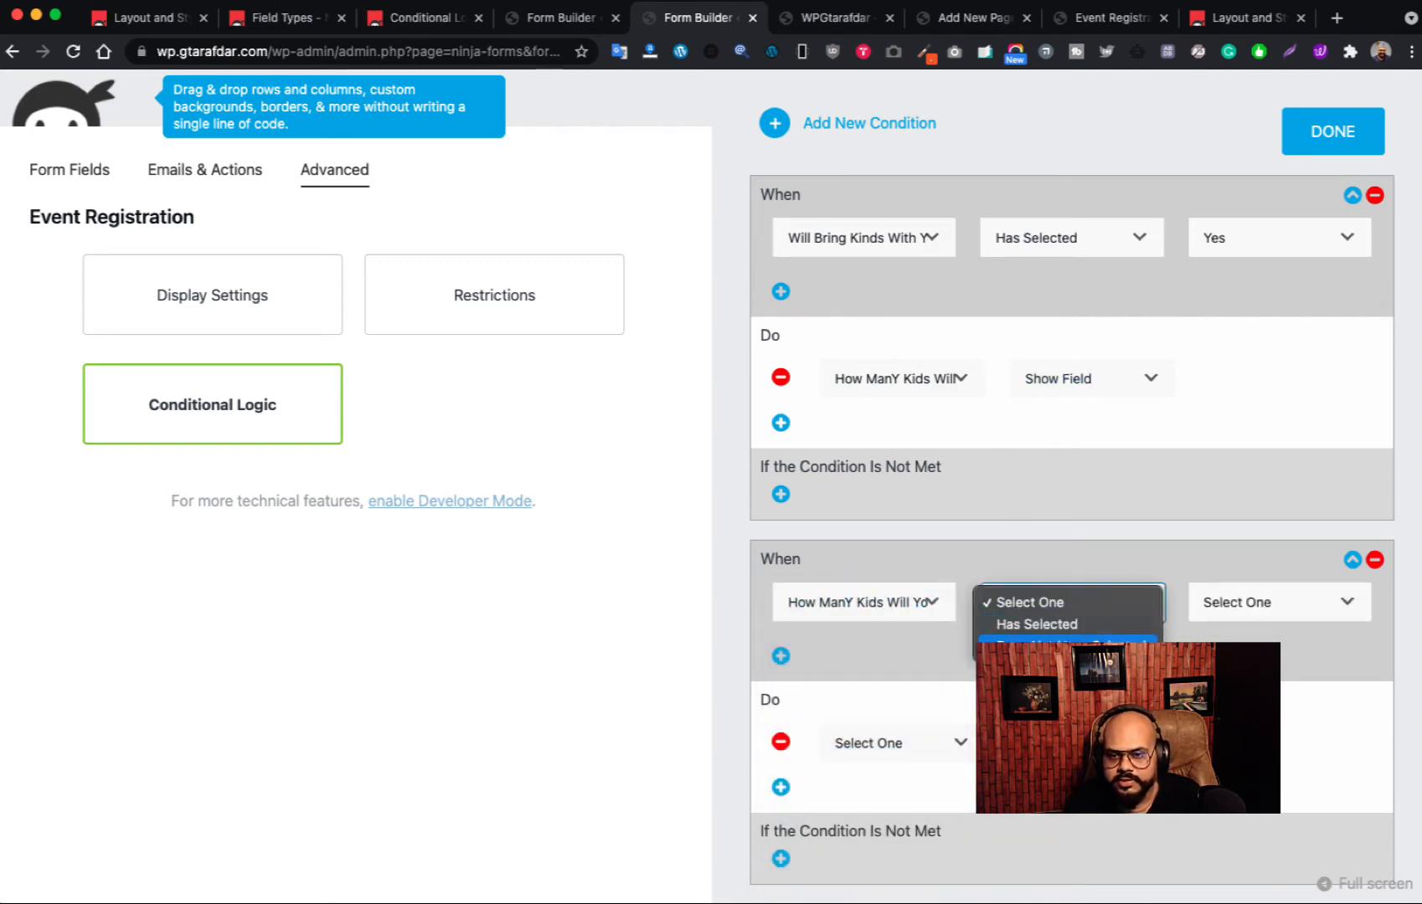
left_click(1037, 623)
left_click(1304, 619)
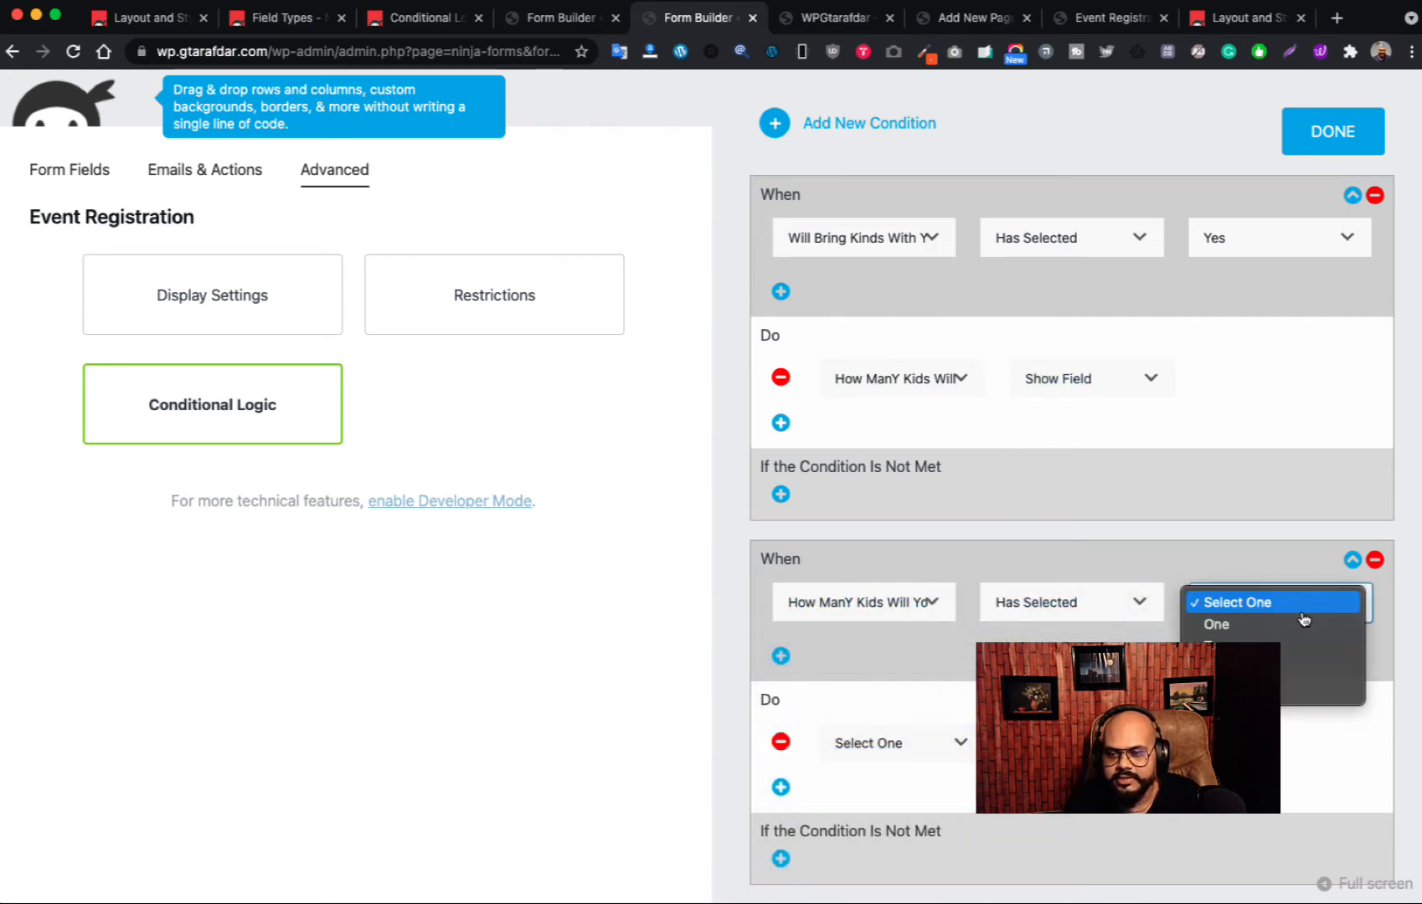
left_click(1256, 602)
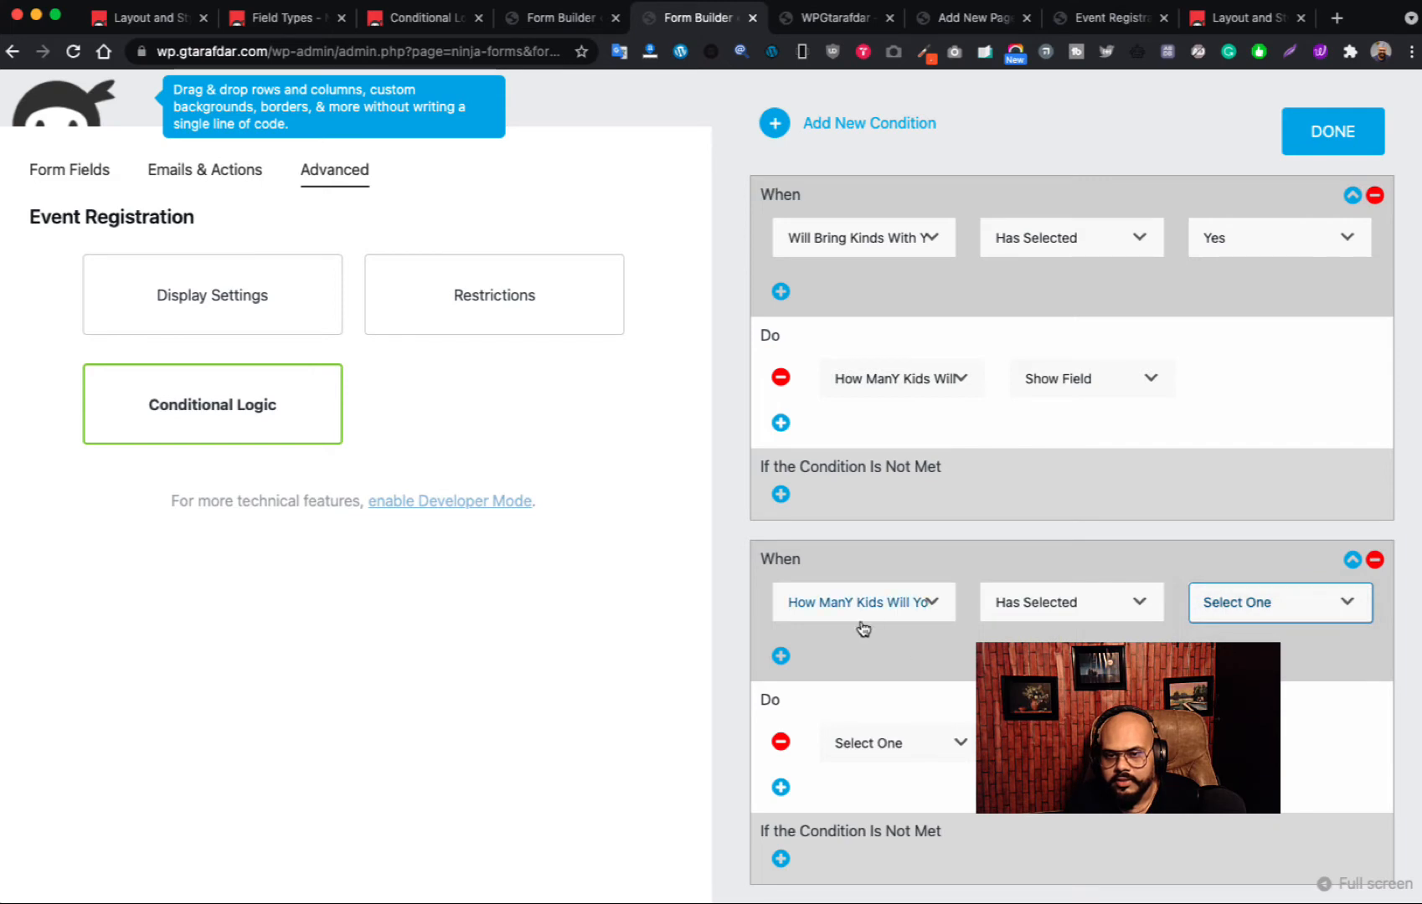
- Switch the second condition's trigger to "Will Bring Kinds With You?" having selected No
scroll(888, 658, "down", 1)
left_click(888, 571)
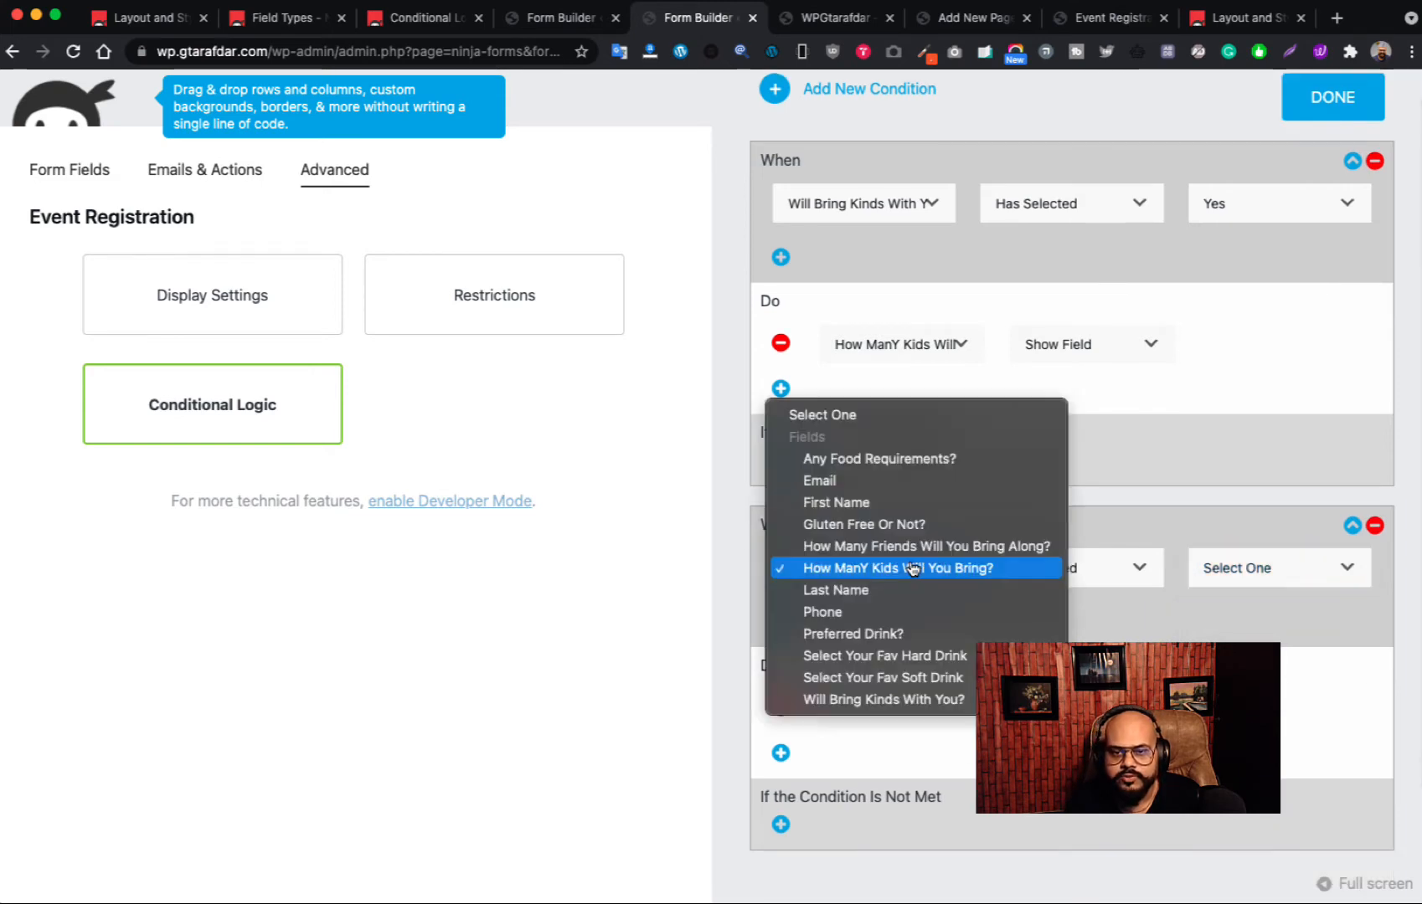
left_click(884, 699)
left_click(1071, 569)
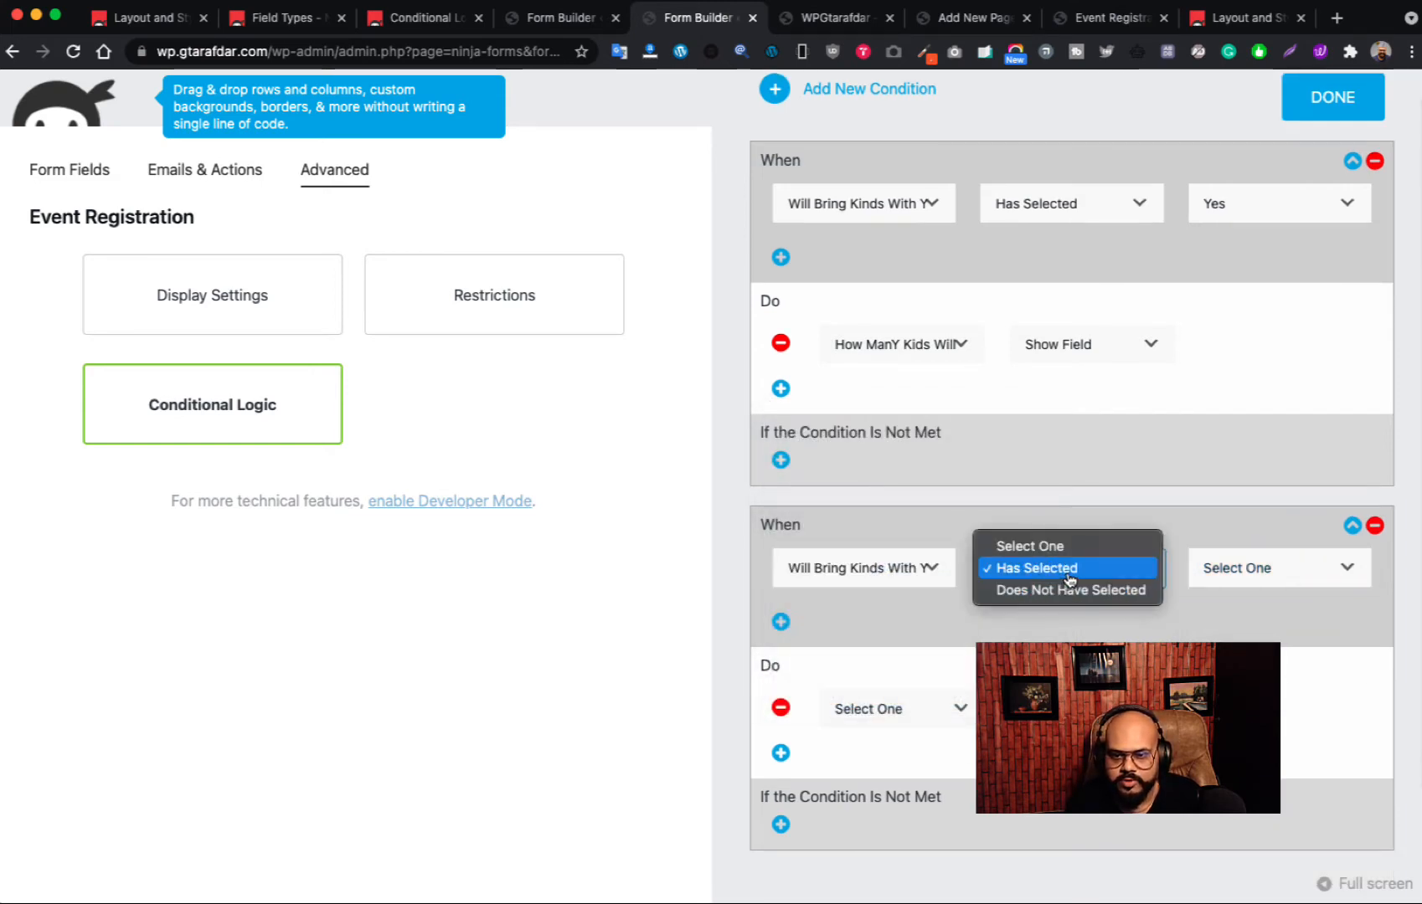
left_click(1069, 576)
left_click(1266, 578)
left_click(936, 737)
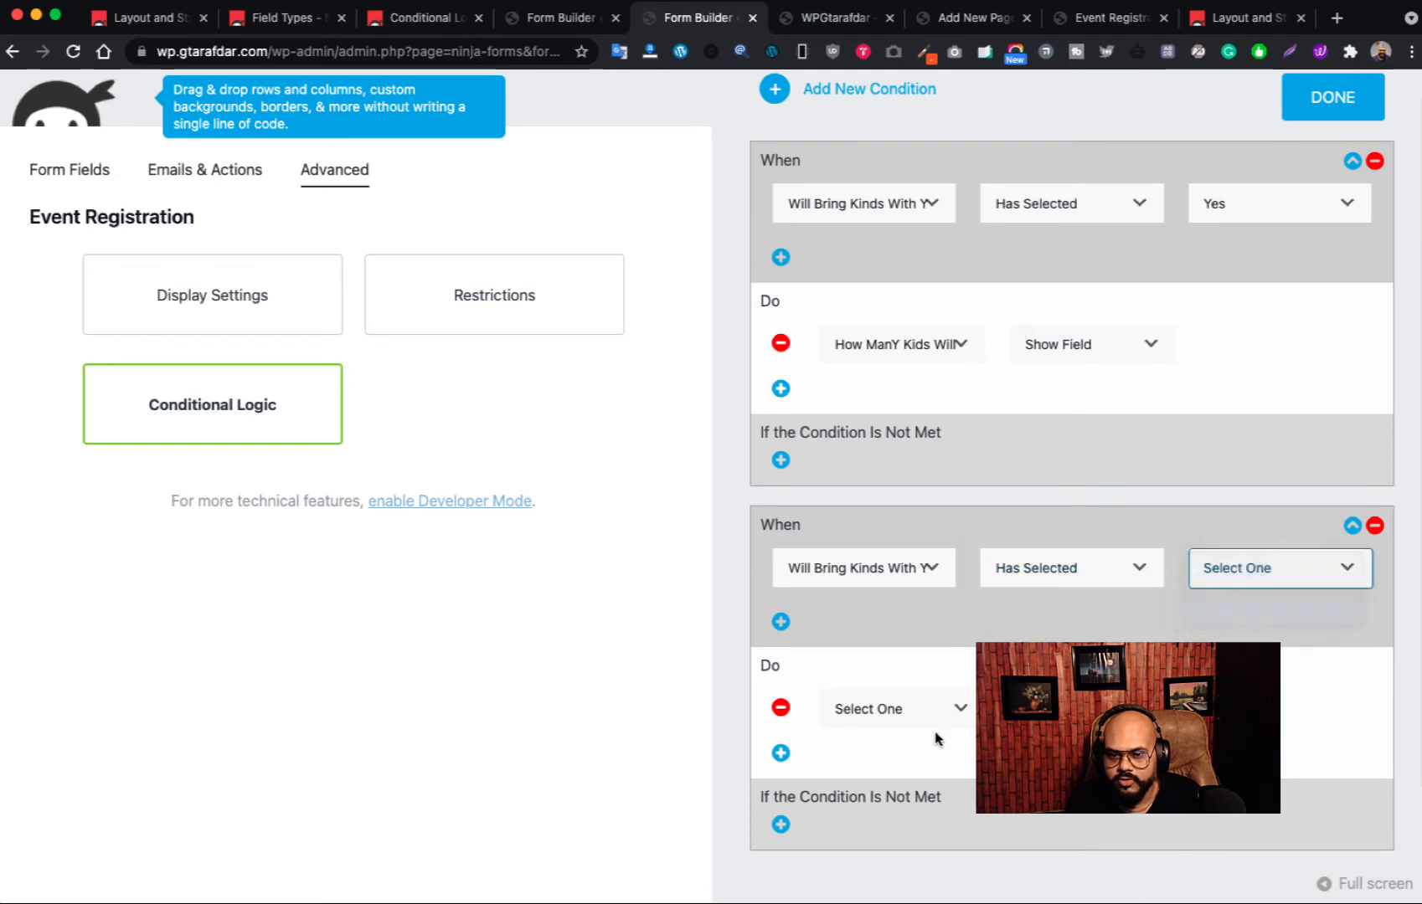
- Make the second condition hide the "How ManY Kids Will You Bring?" field when No is selected
left_click(921, 712)
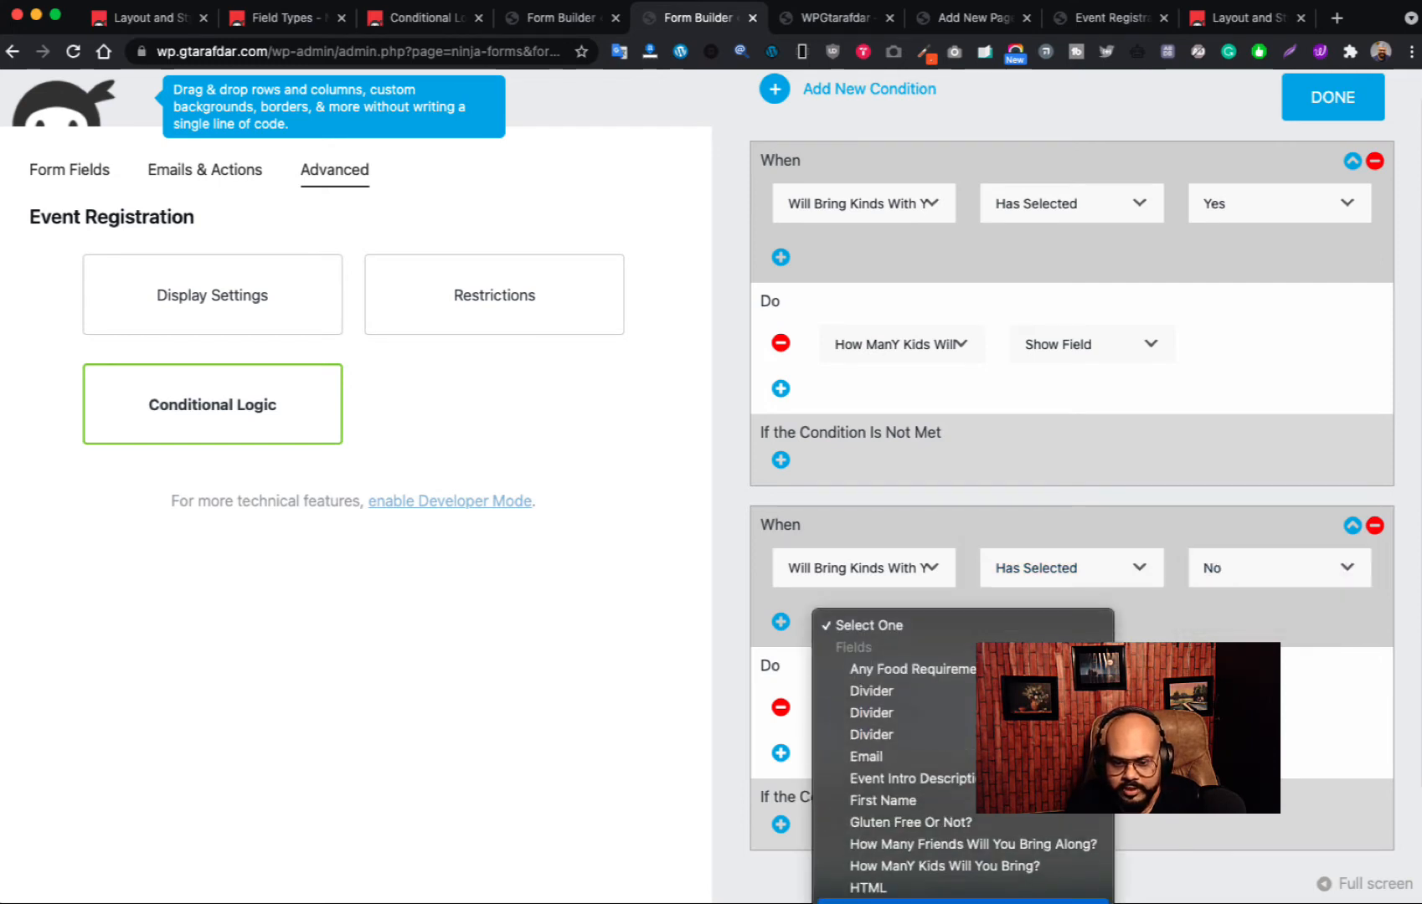
left_click(944, 866)
left_click(1080, 708)
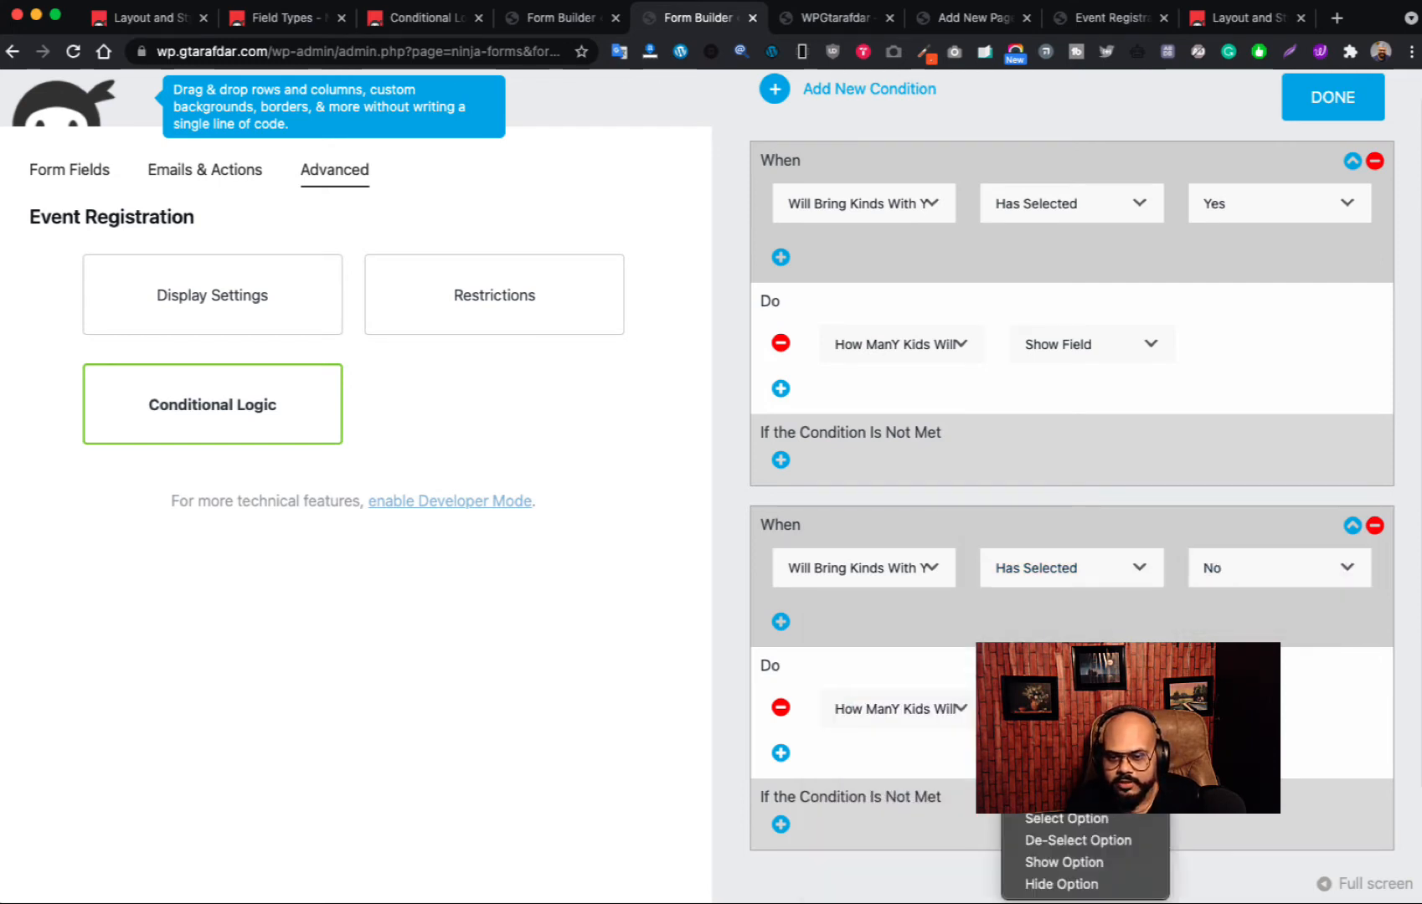
left_click(1068, 885)
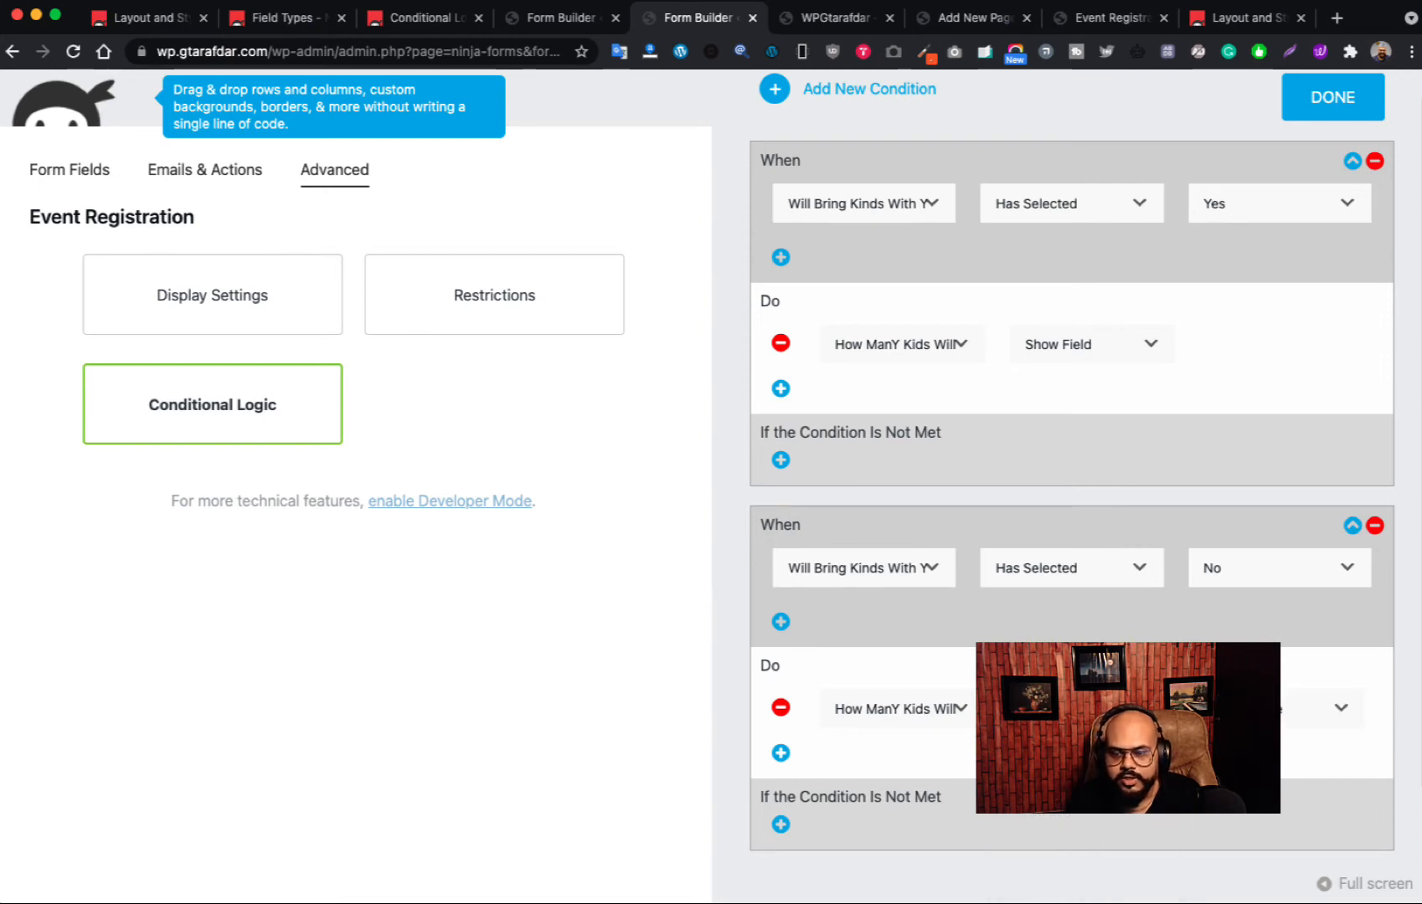
left_click(1080, 709)
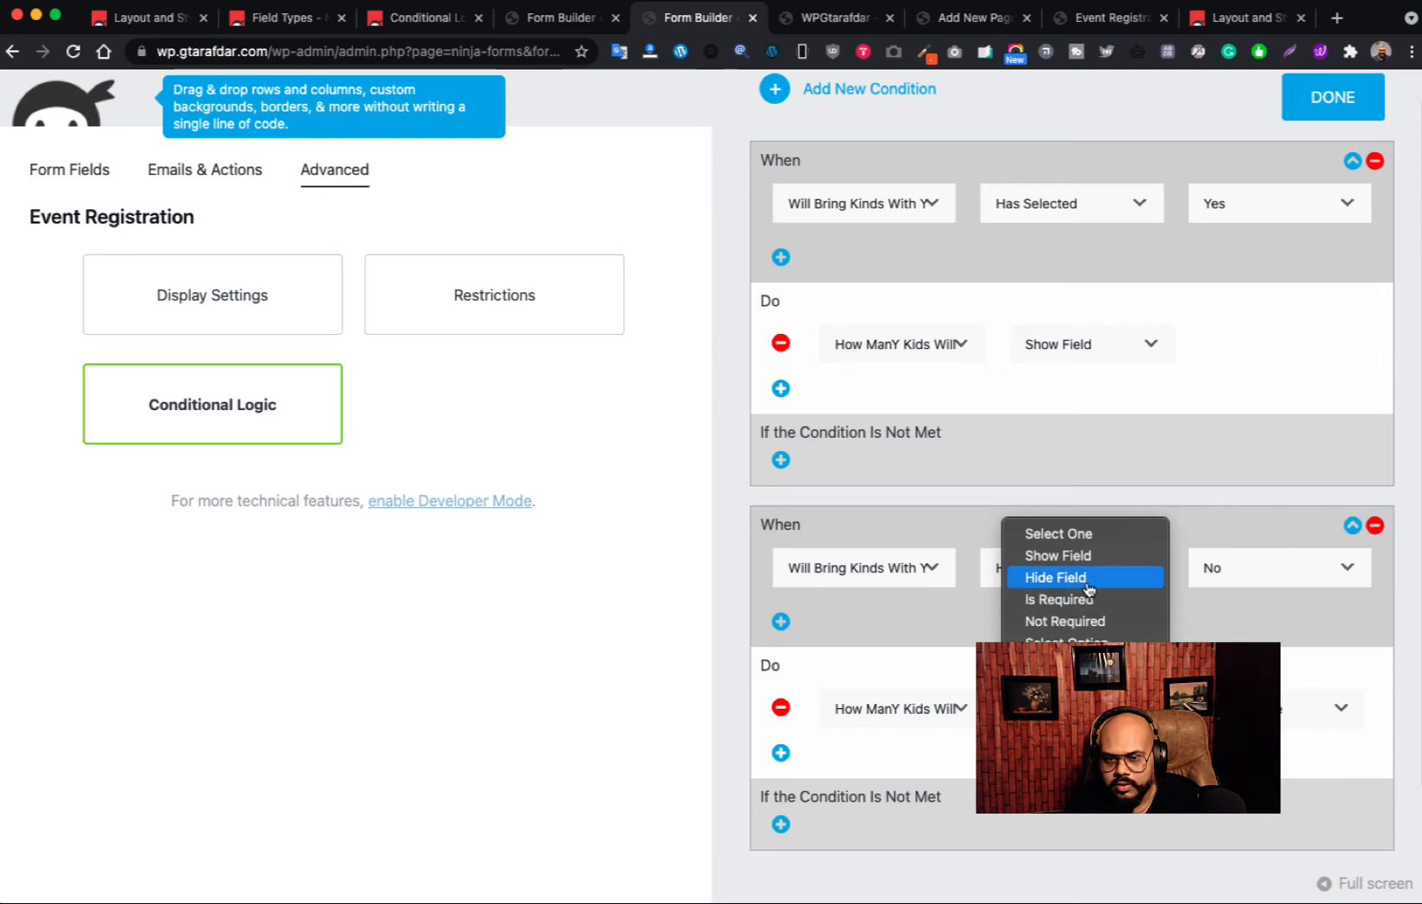
left_click(1055, 577)
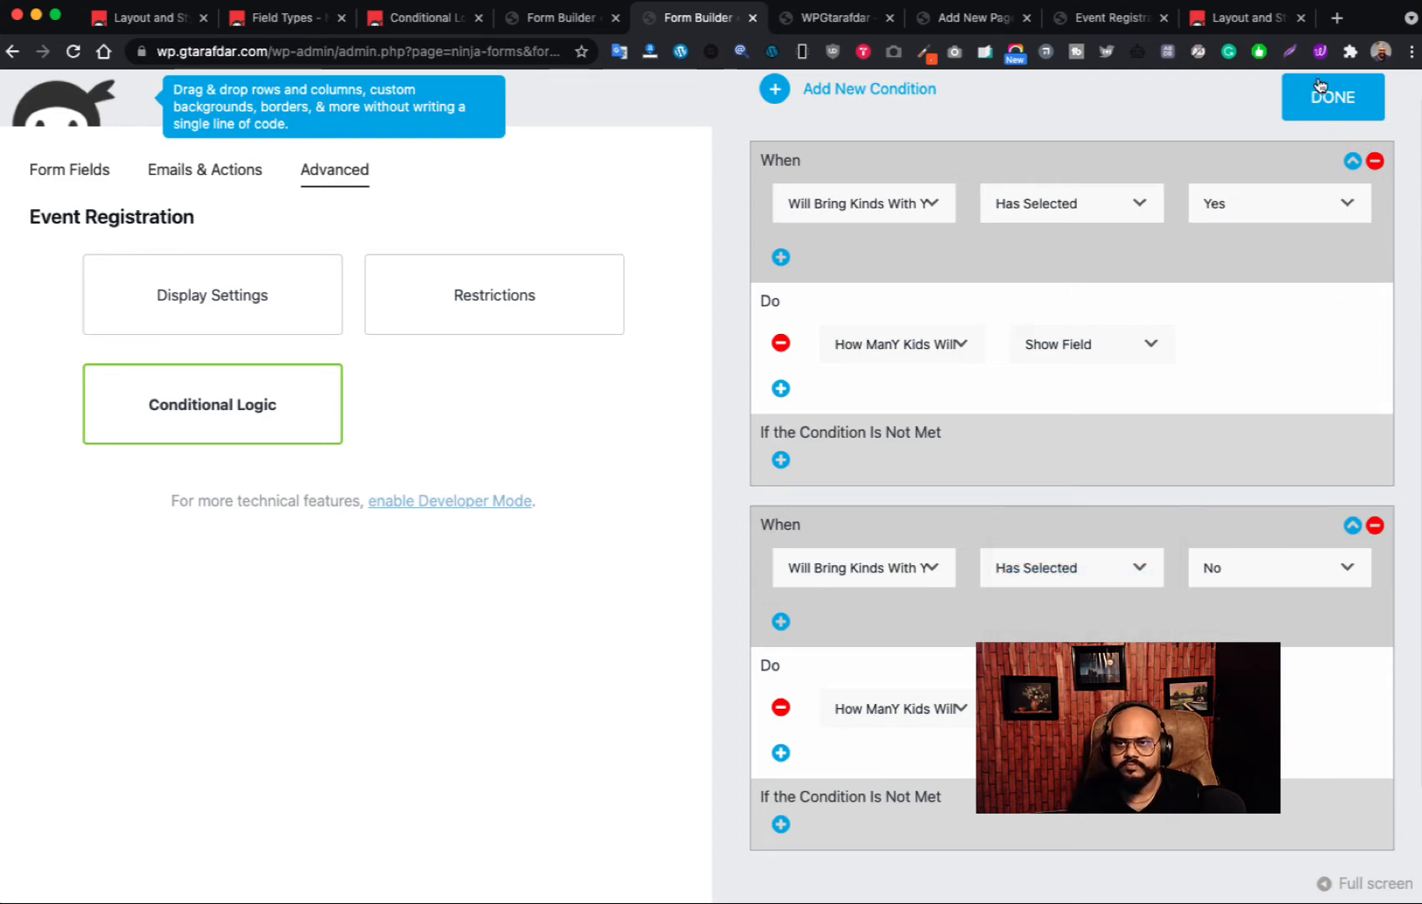
- Close the conditional logic settings, publish the form, and replace the outdated preview with a fresh one
left_click(1320, 88)
left_click(1344, 172)
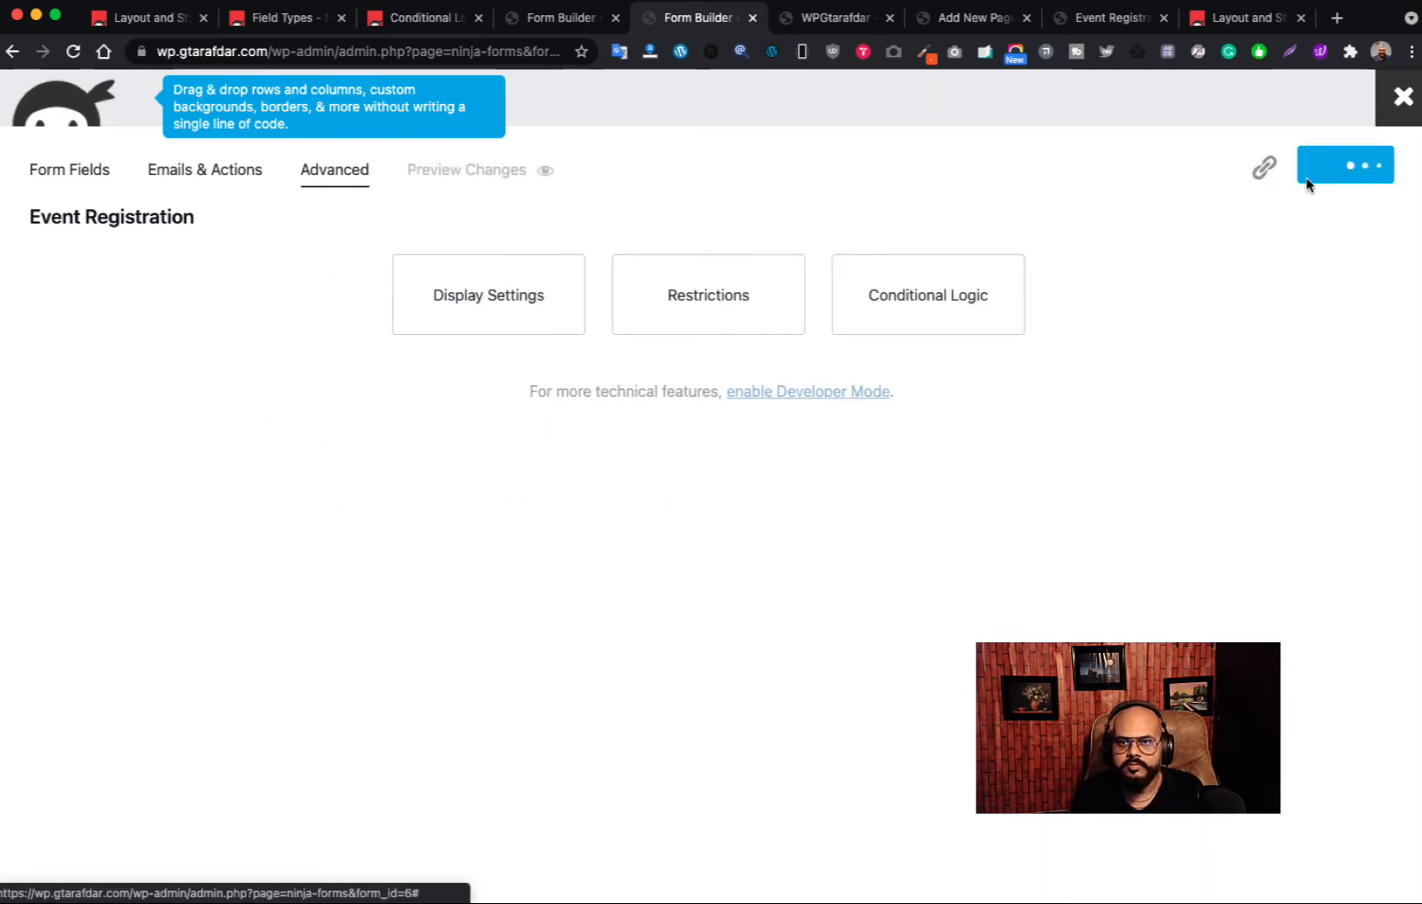
left_click(829, 13)
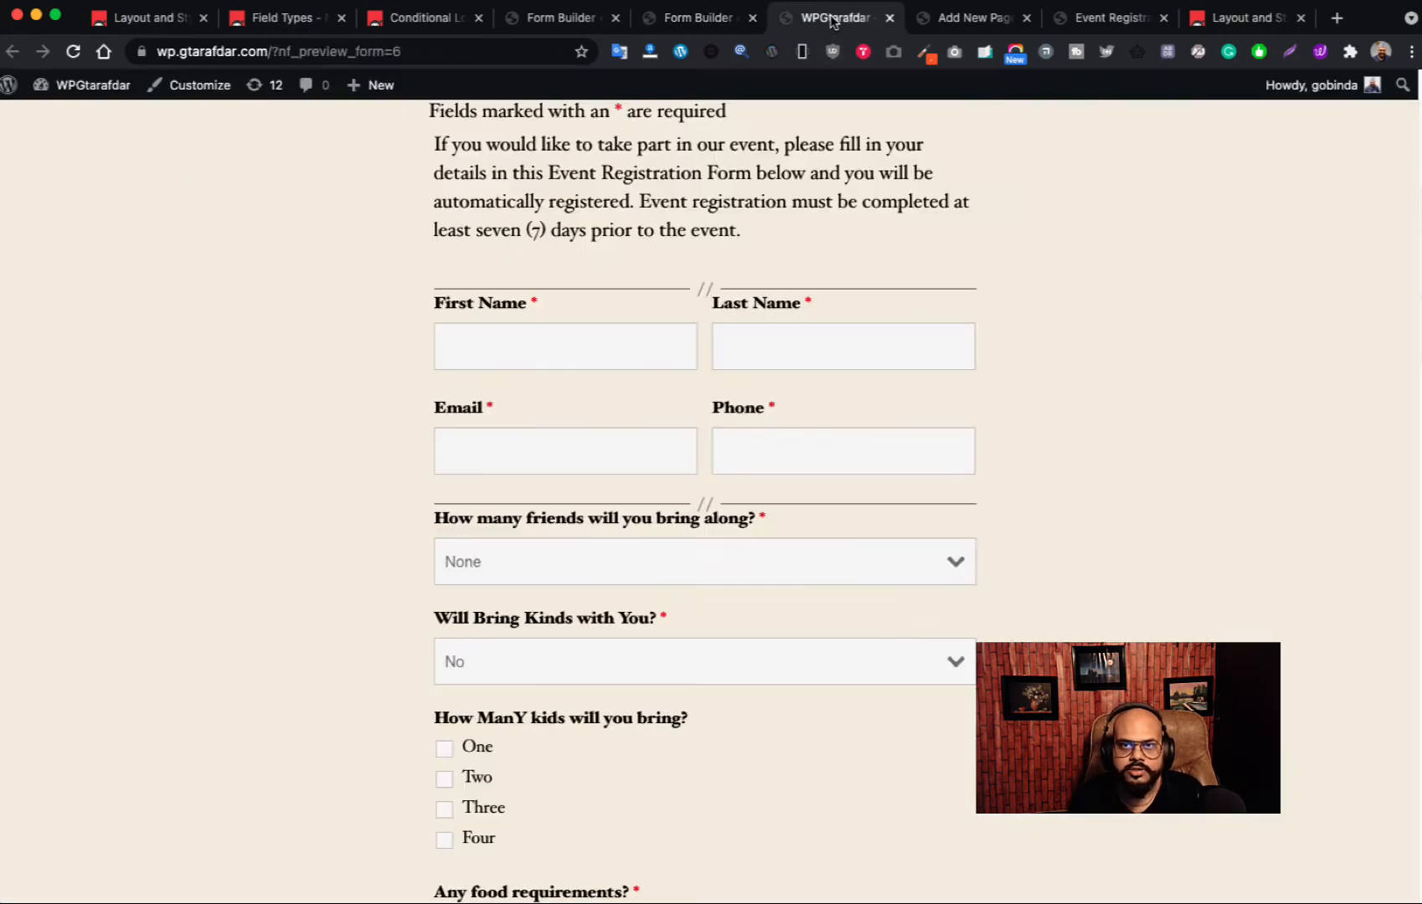
left_click(888, 18)
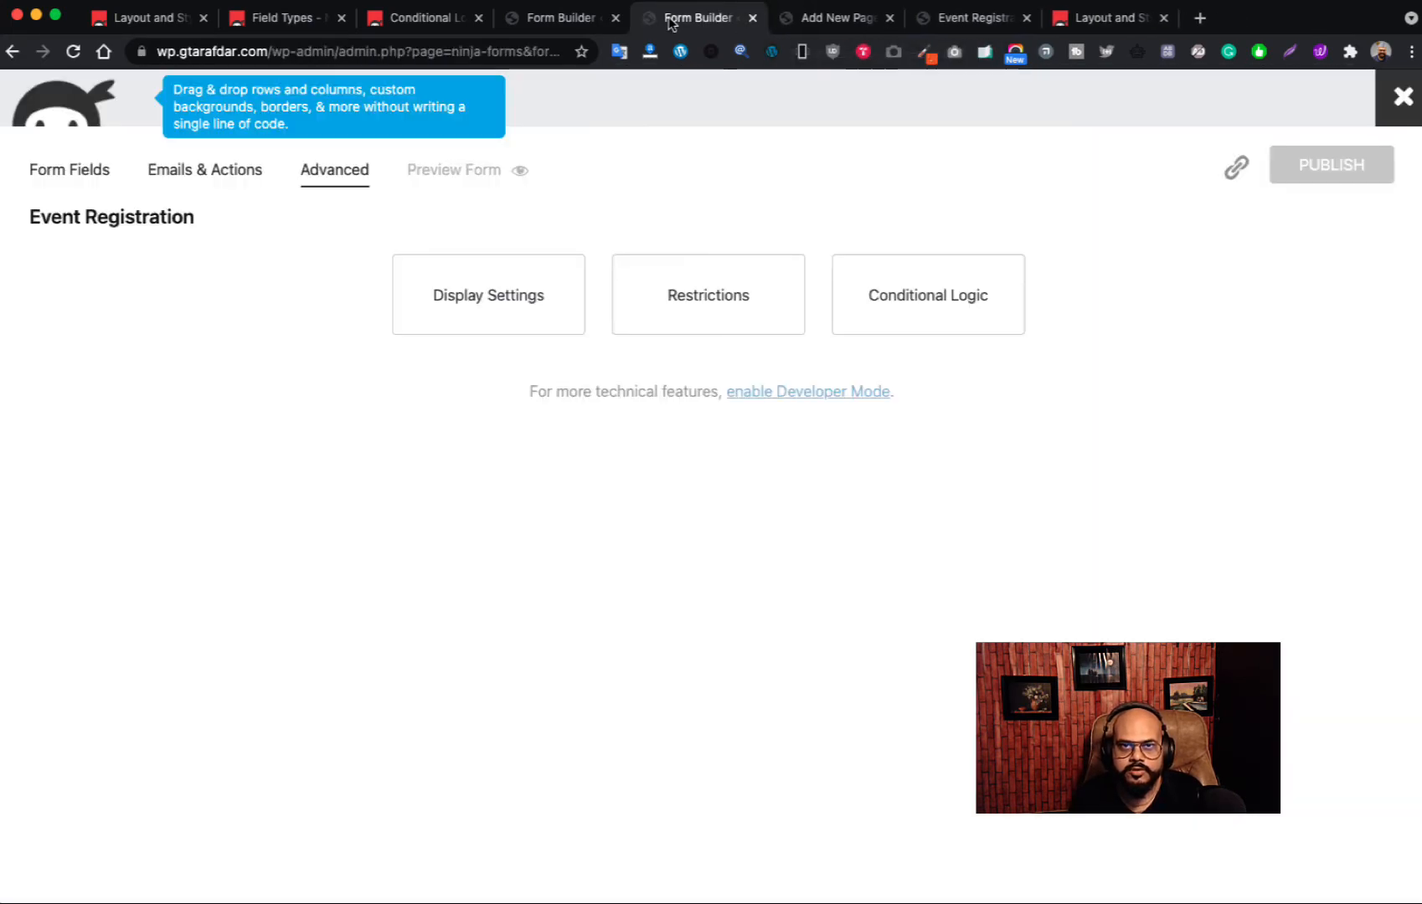
left_click(454, 174)
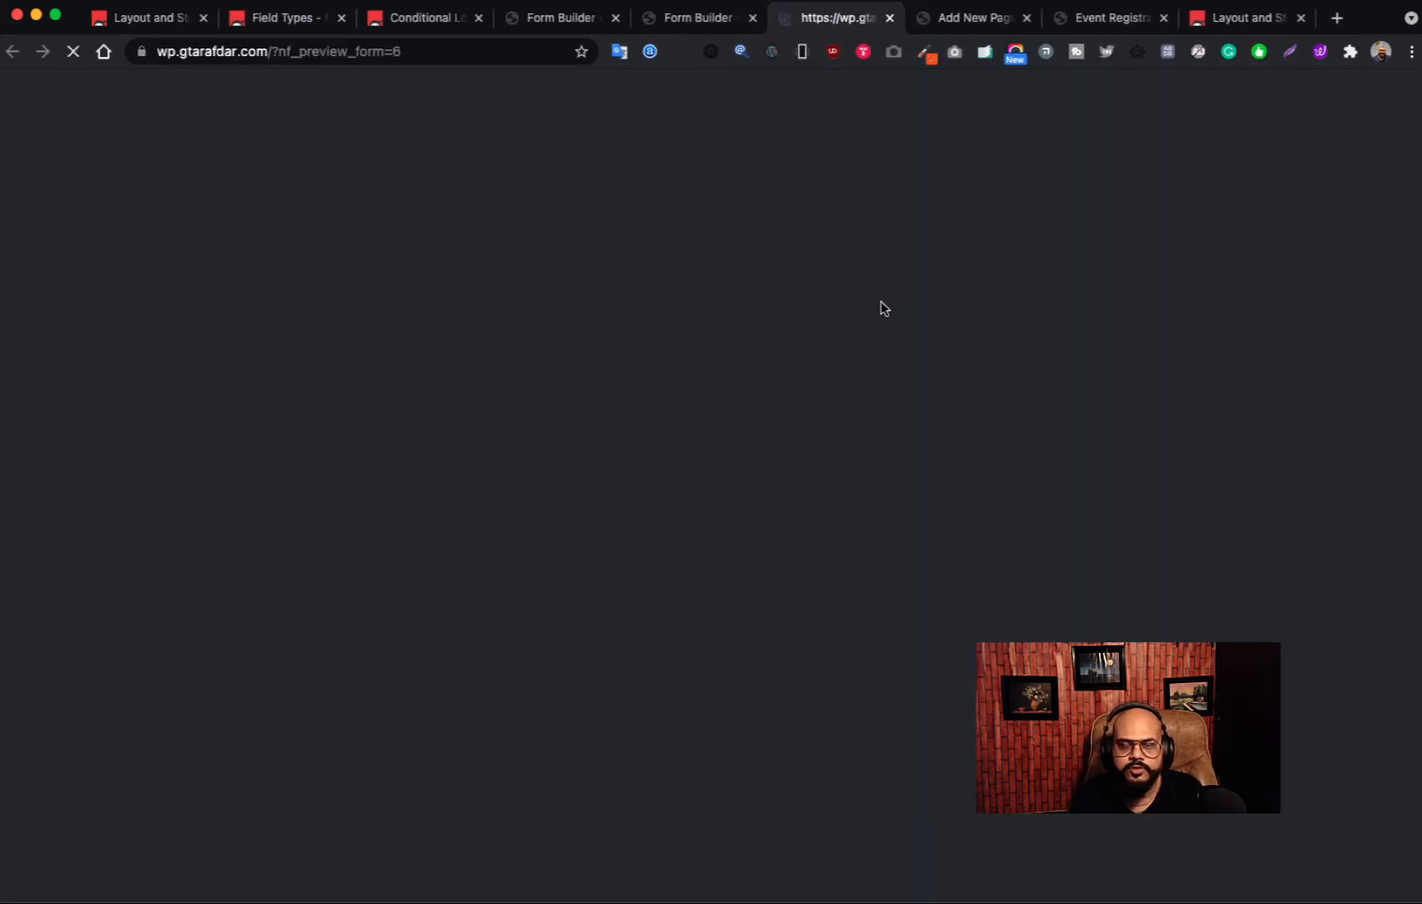
- Test the kids question in the preview by answering "Will Bring Kinds with You?" with Yes and then No
scroll(886, 347, "down", 2)
scroll(886, 348, "down", 5)
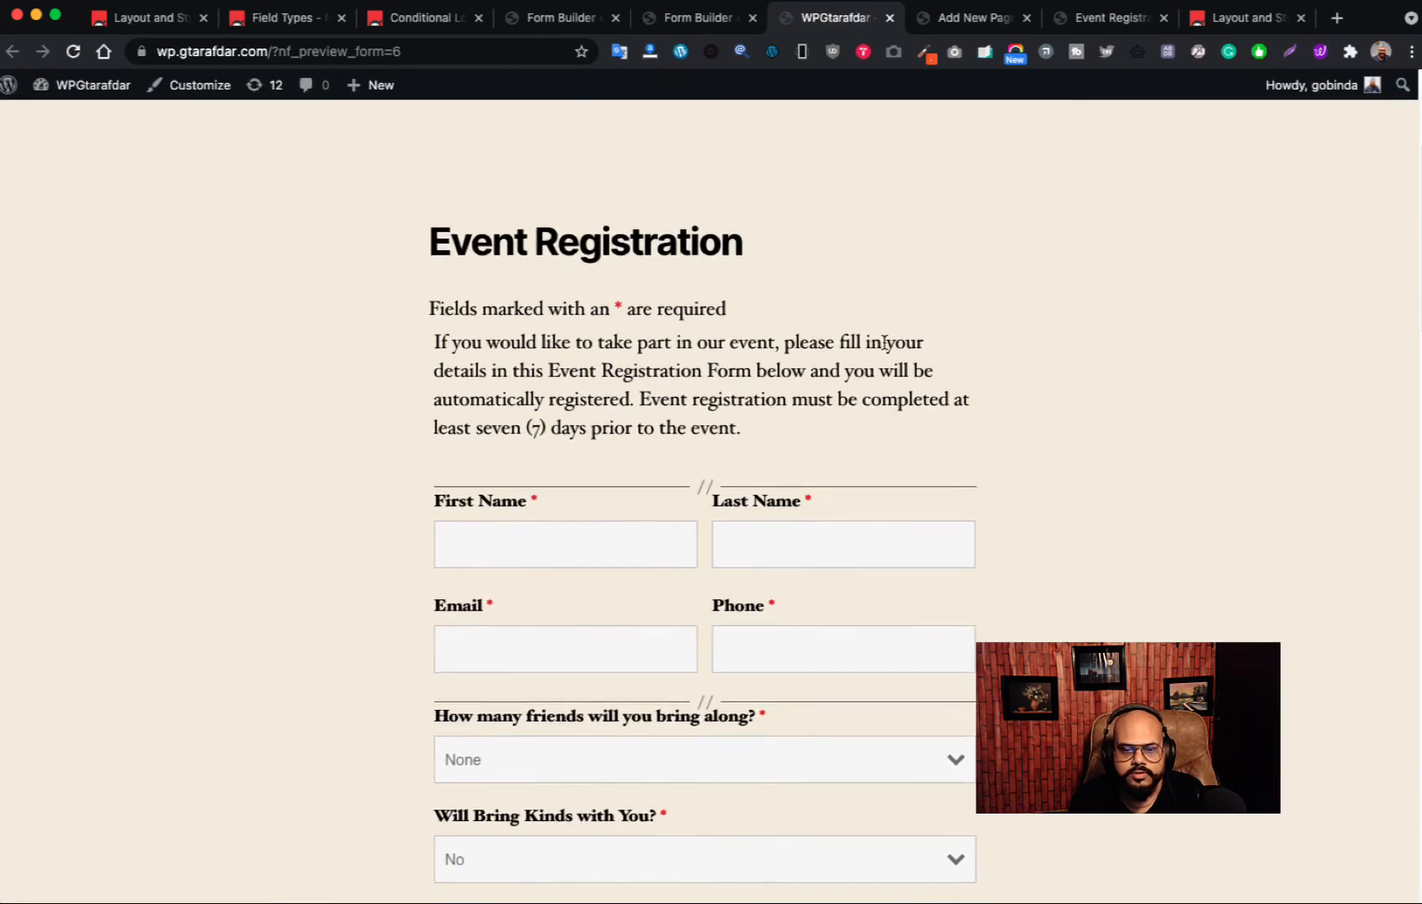
scroll(1053, 419, "down", 1)
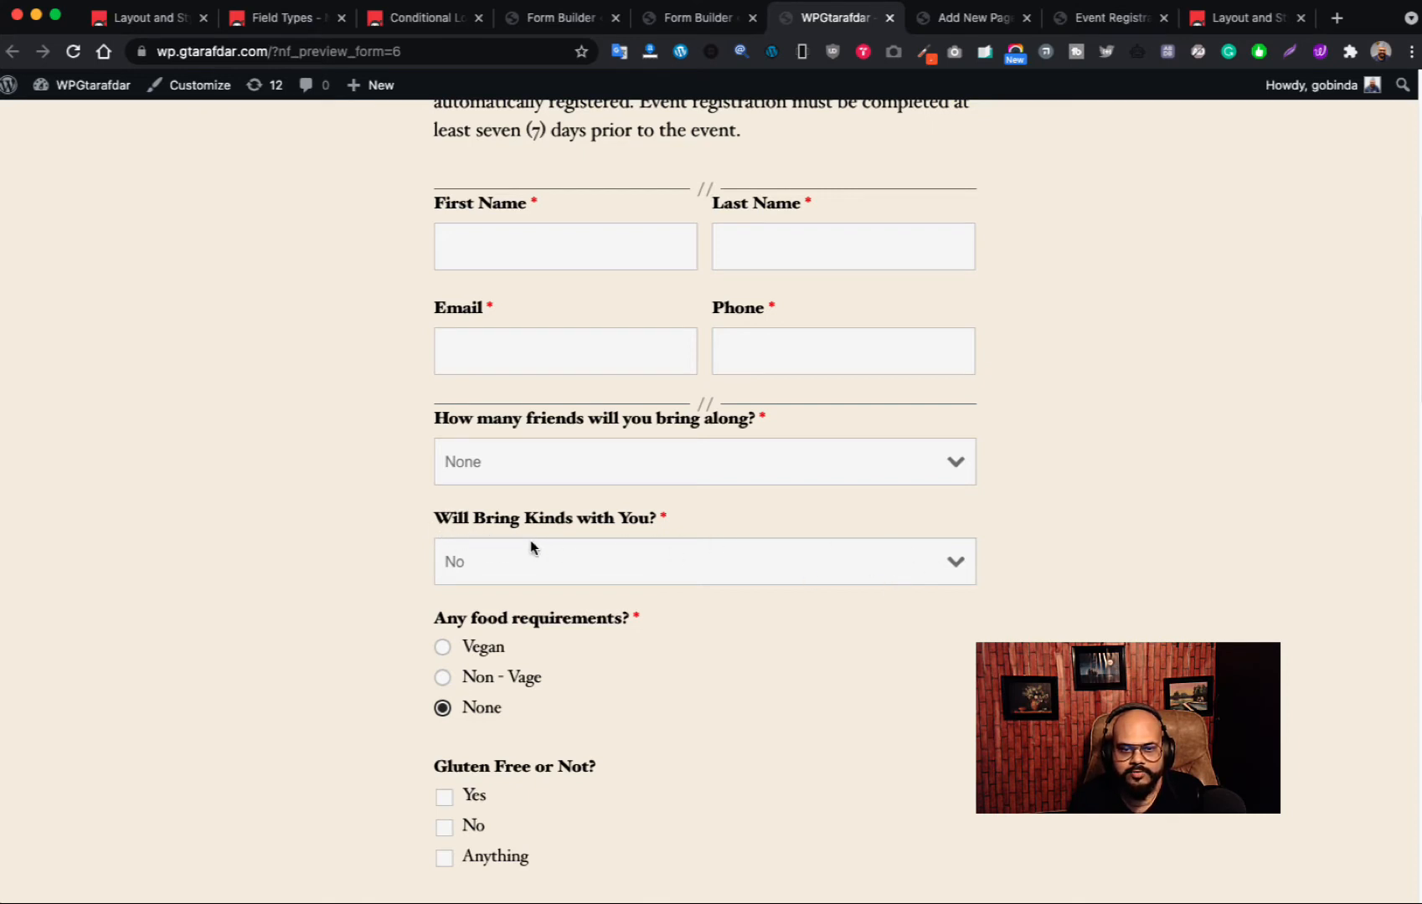
left_click(949, 579)
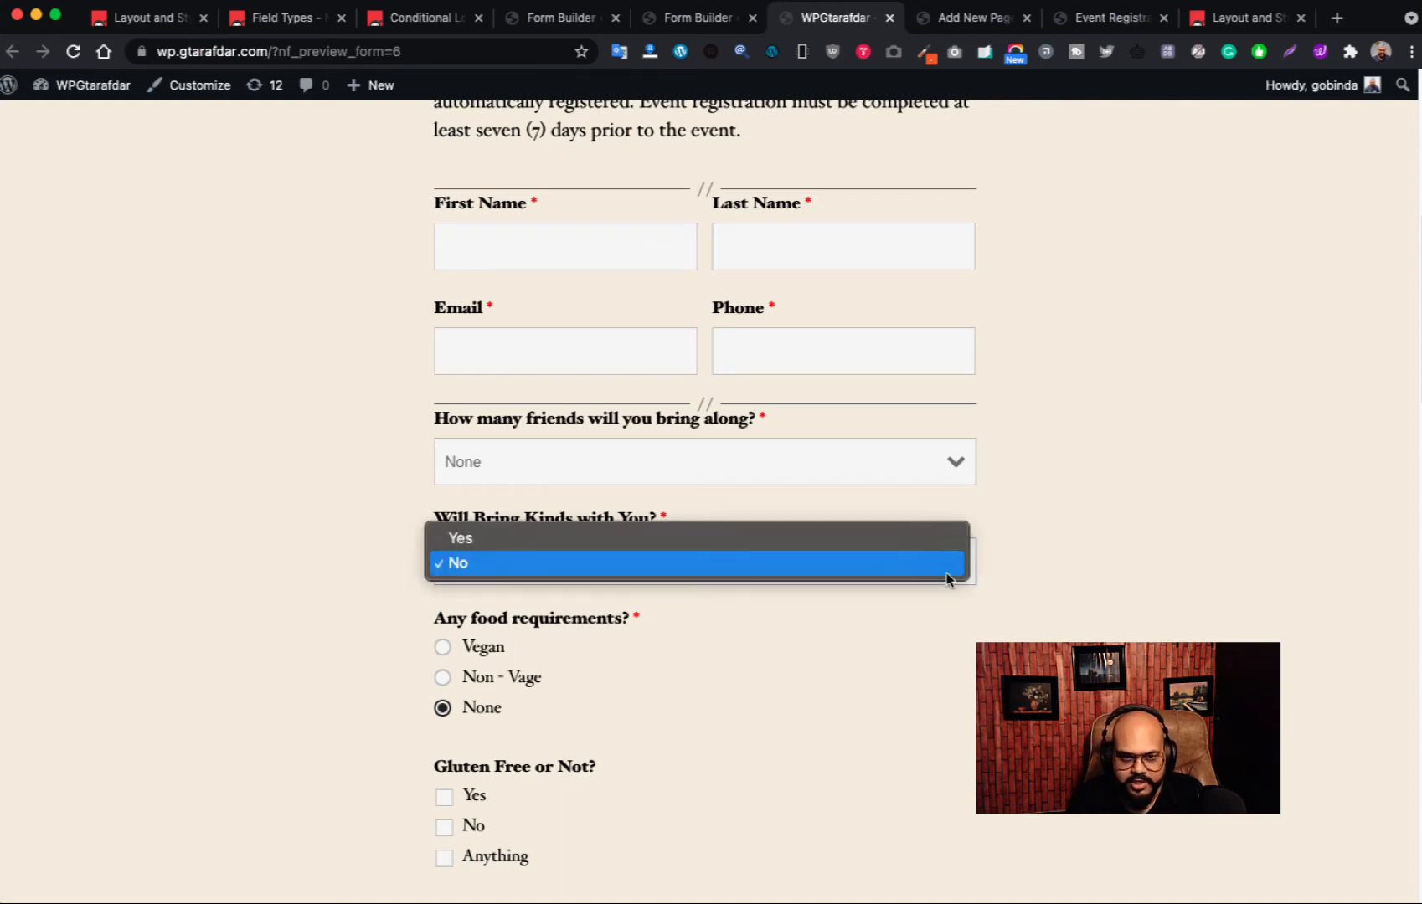
left_click(674, 540)
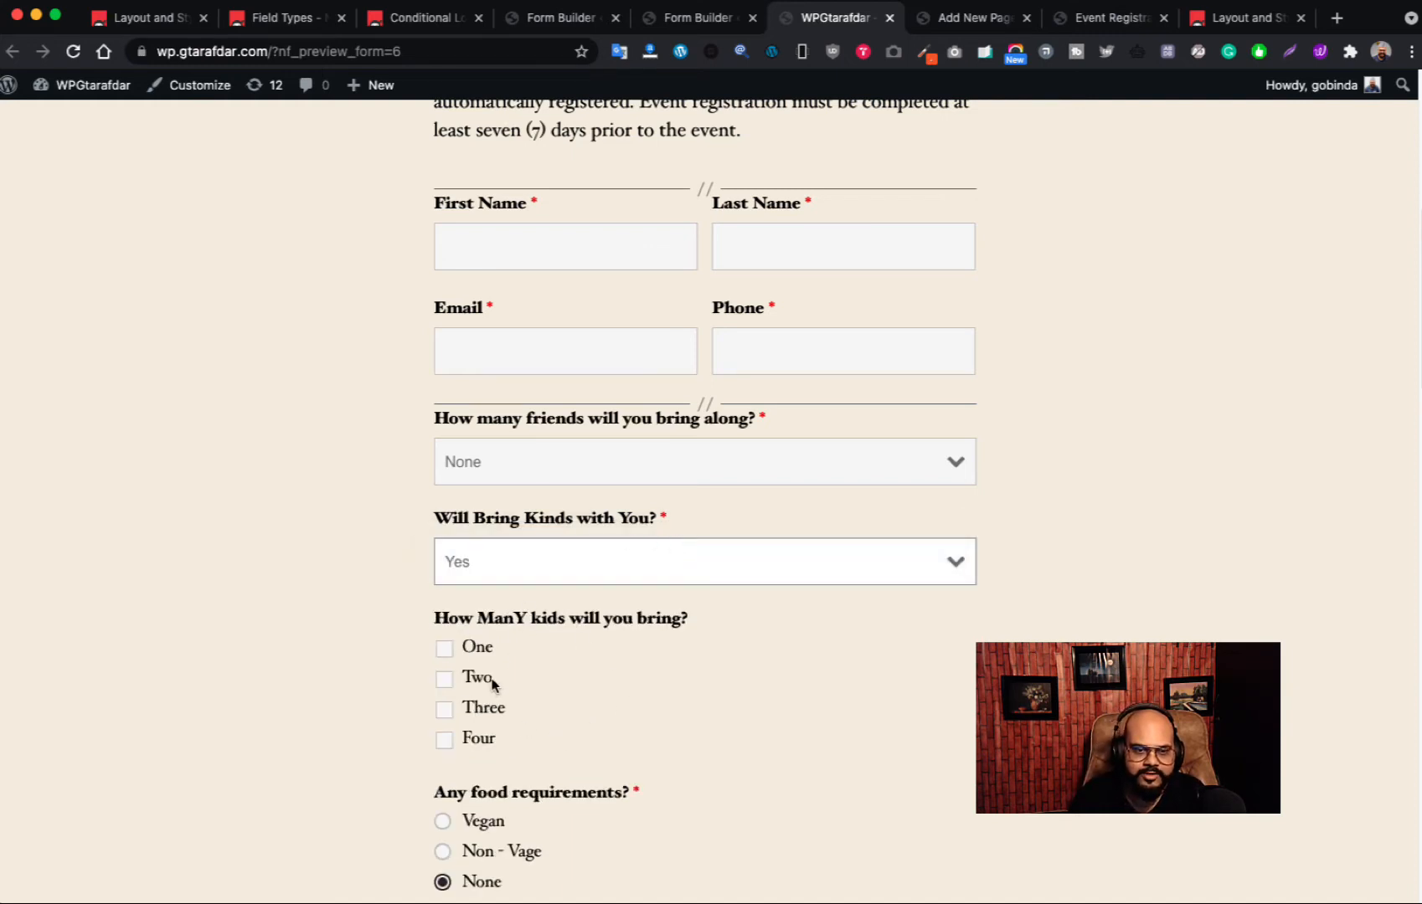
left_click(847, 577)
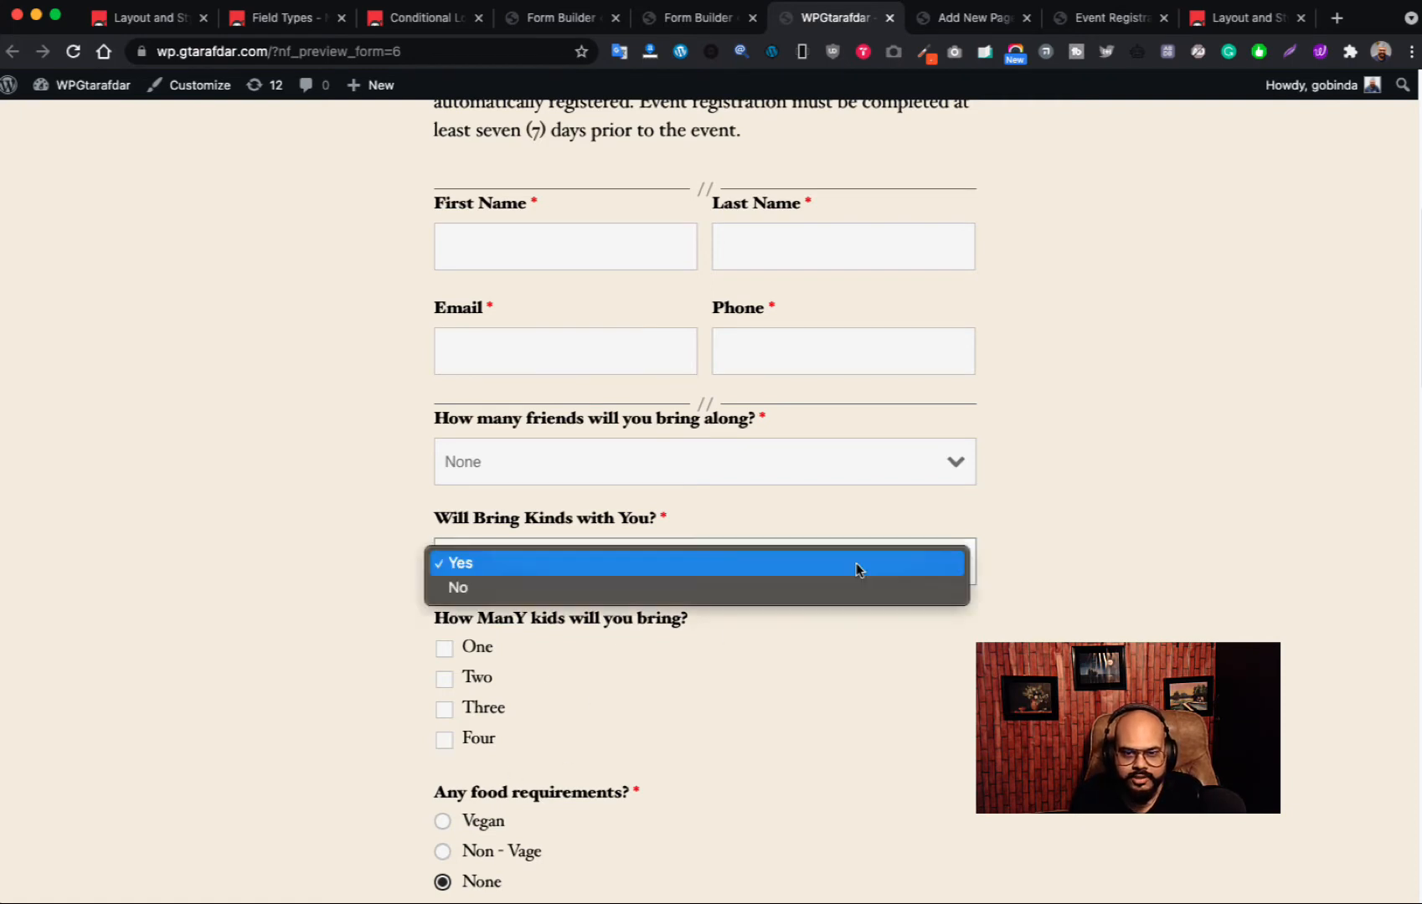
left_click(715, 590)
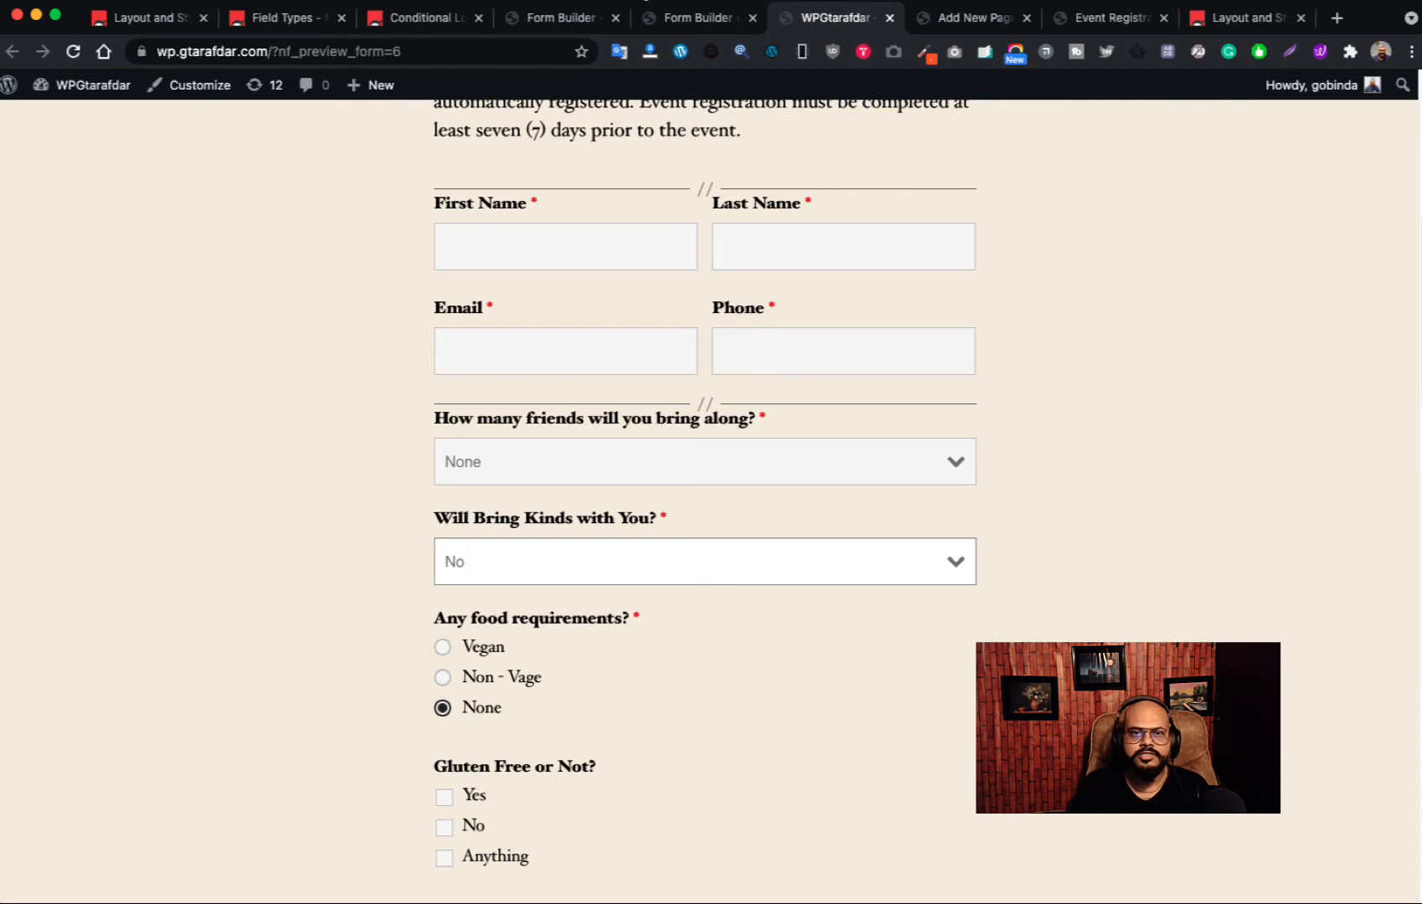
- Return to the form builder and add a third condition to the form's conditional logic
left_click(679, 23)
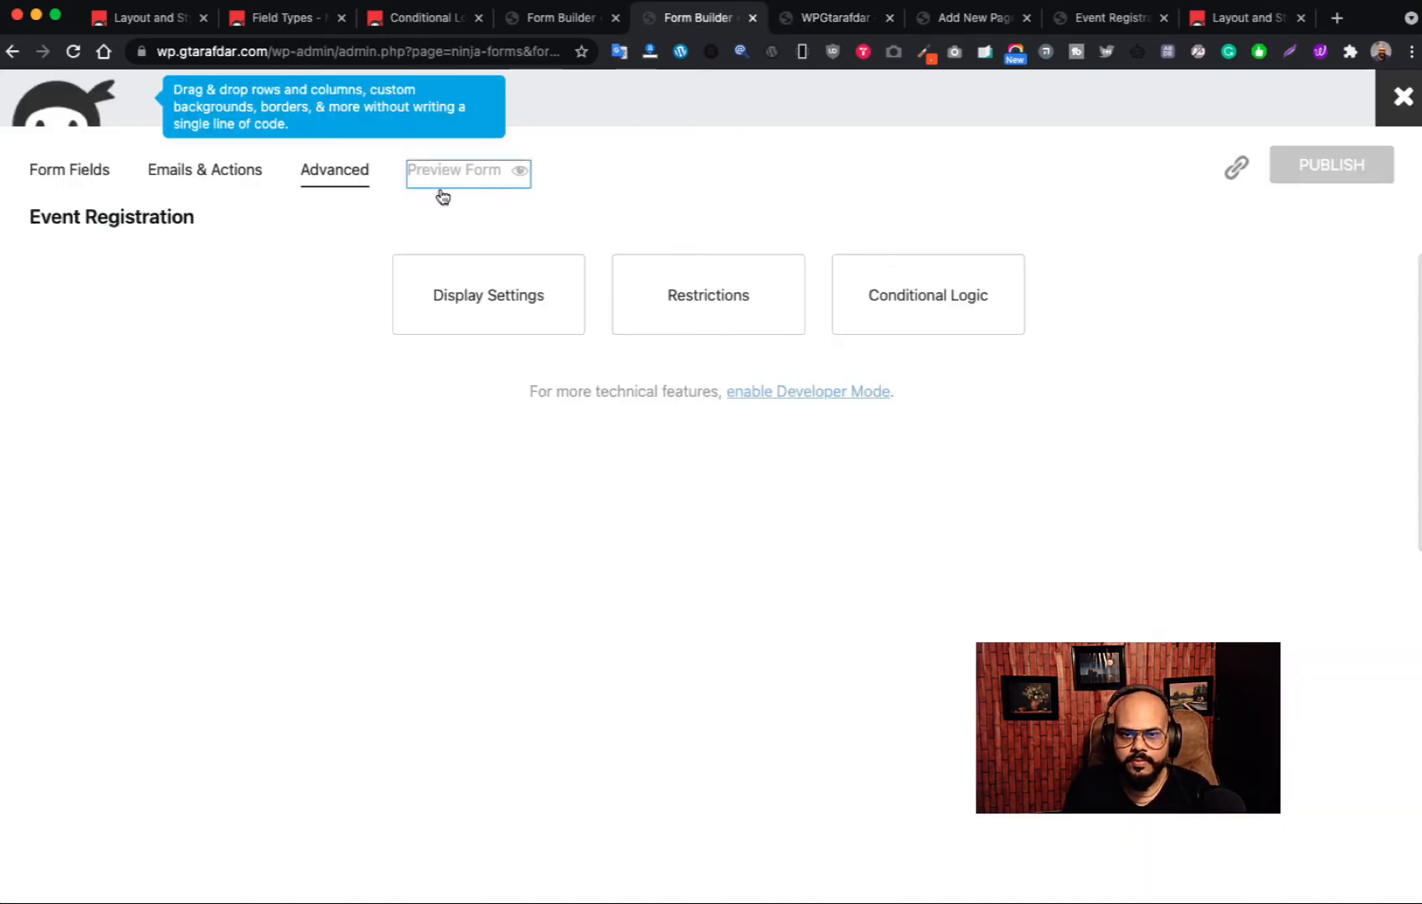
left_click(898, 309)
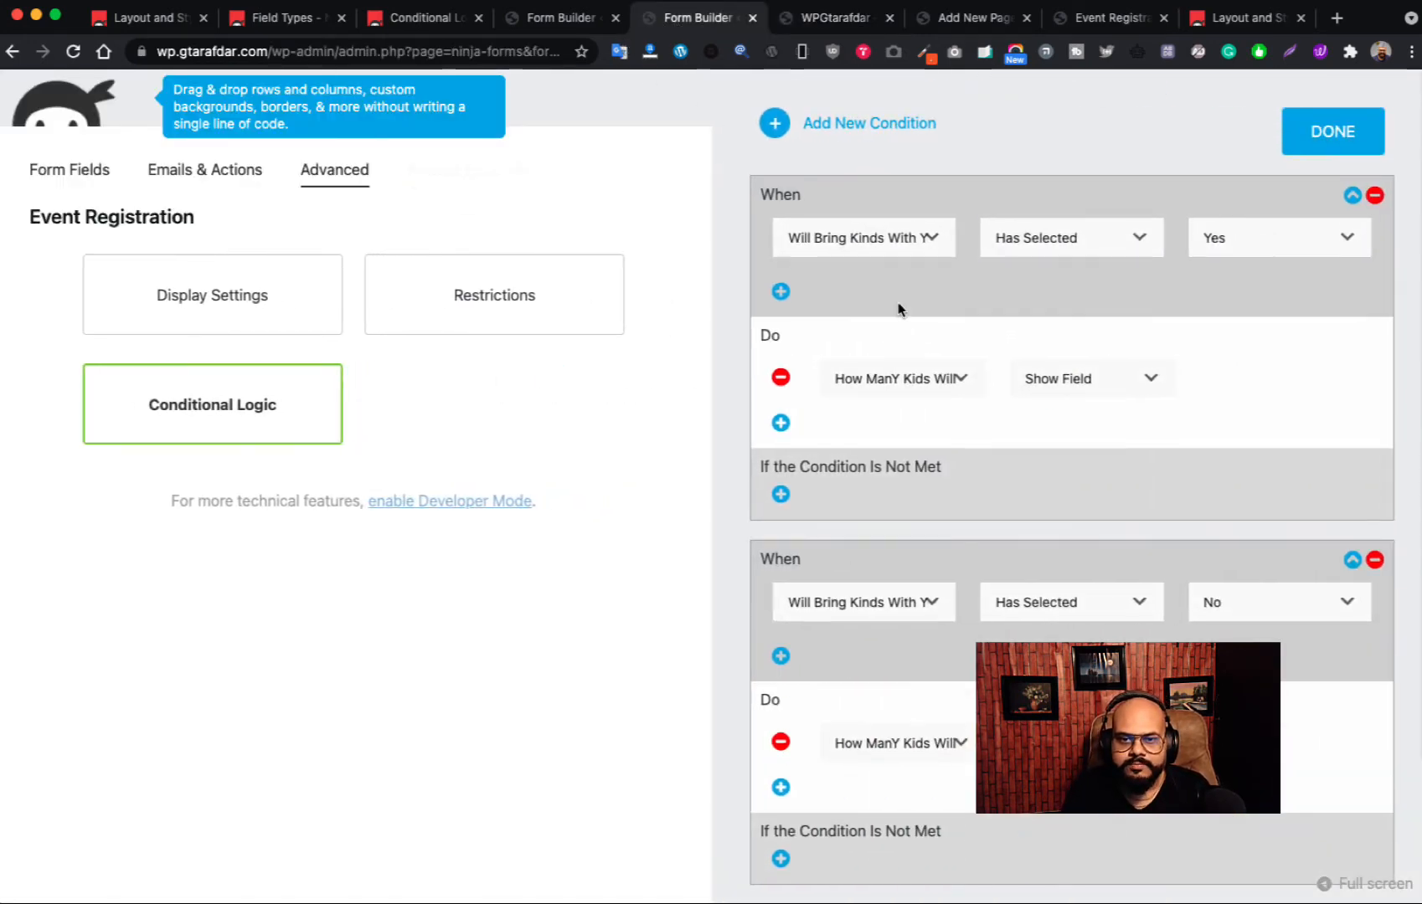
scroll(1016, 444, "down", 2)
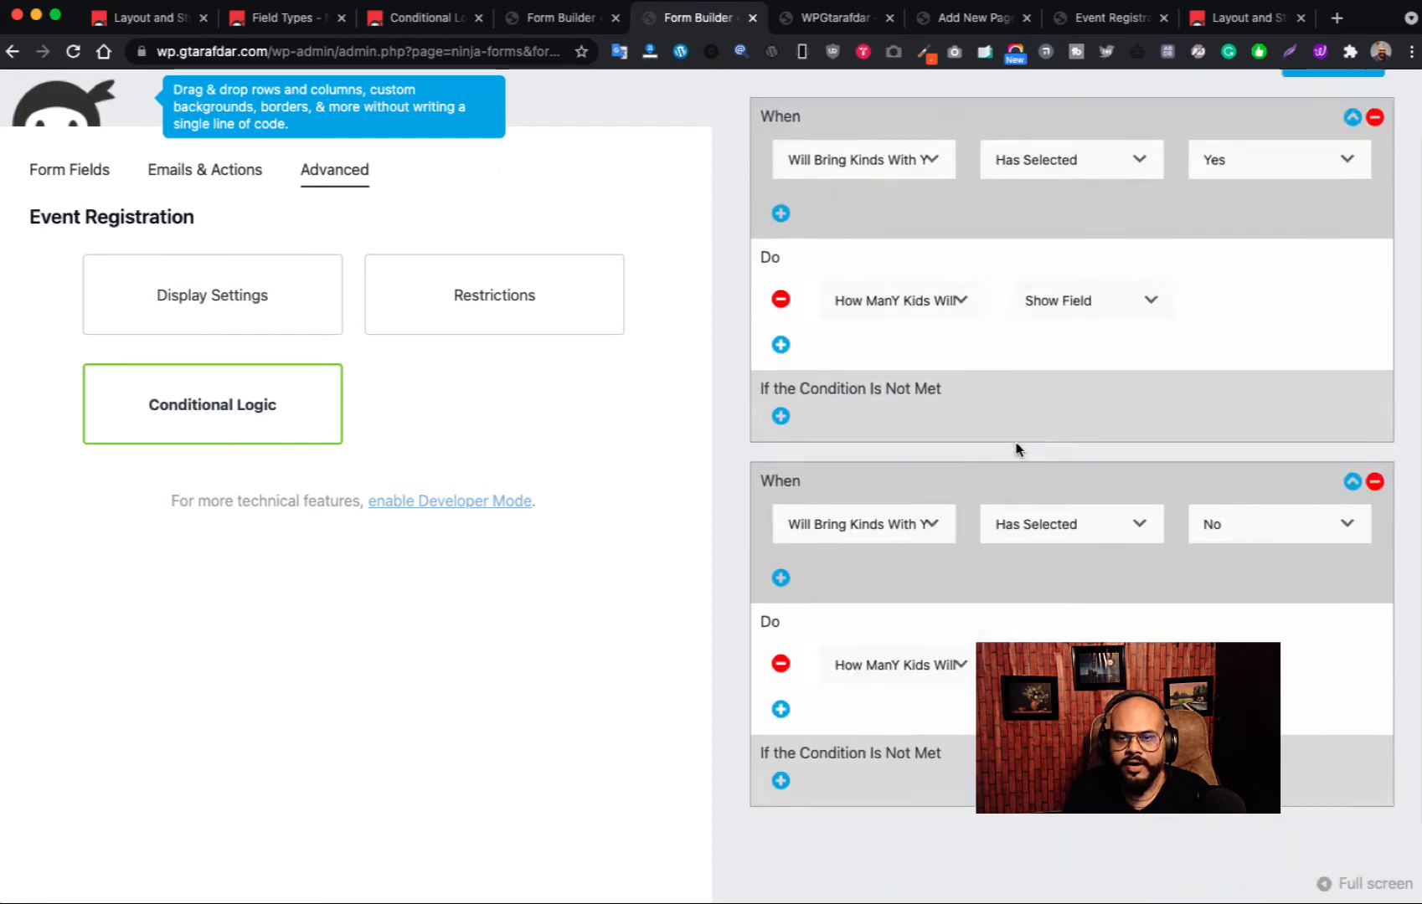
scroll(1016, 450, "up", 2)
left_click(851, 134)
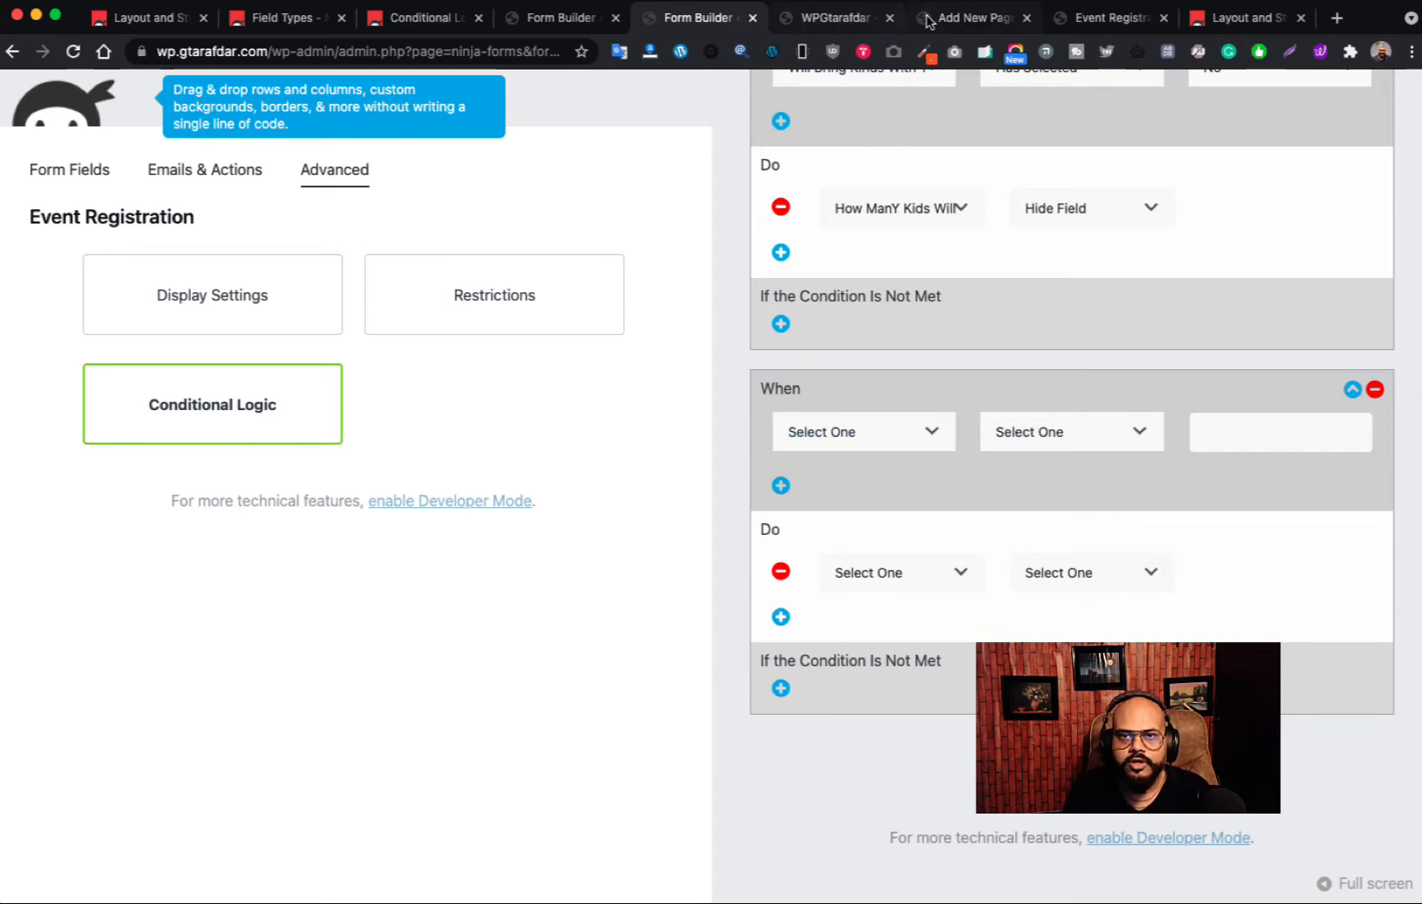
- Check the food questions in the preview and set the third condition's trigger to "Any Food Requirements?" Has Selected Vegan
left_click(859, 22)
scroll(921, 579, "down", 1)
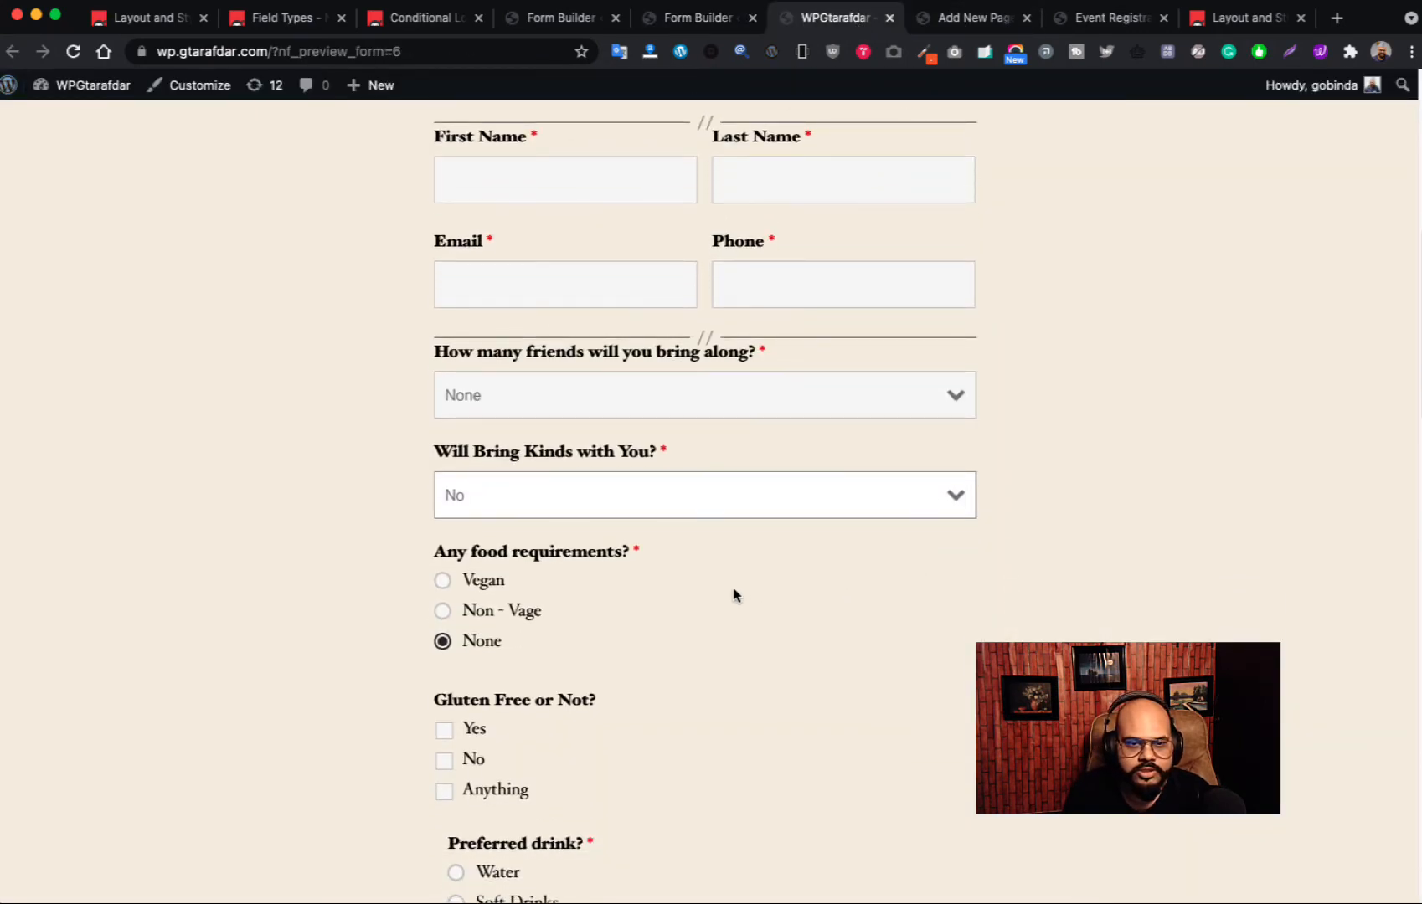
left_click(709, 20)
left_click(903, 444)
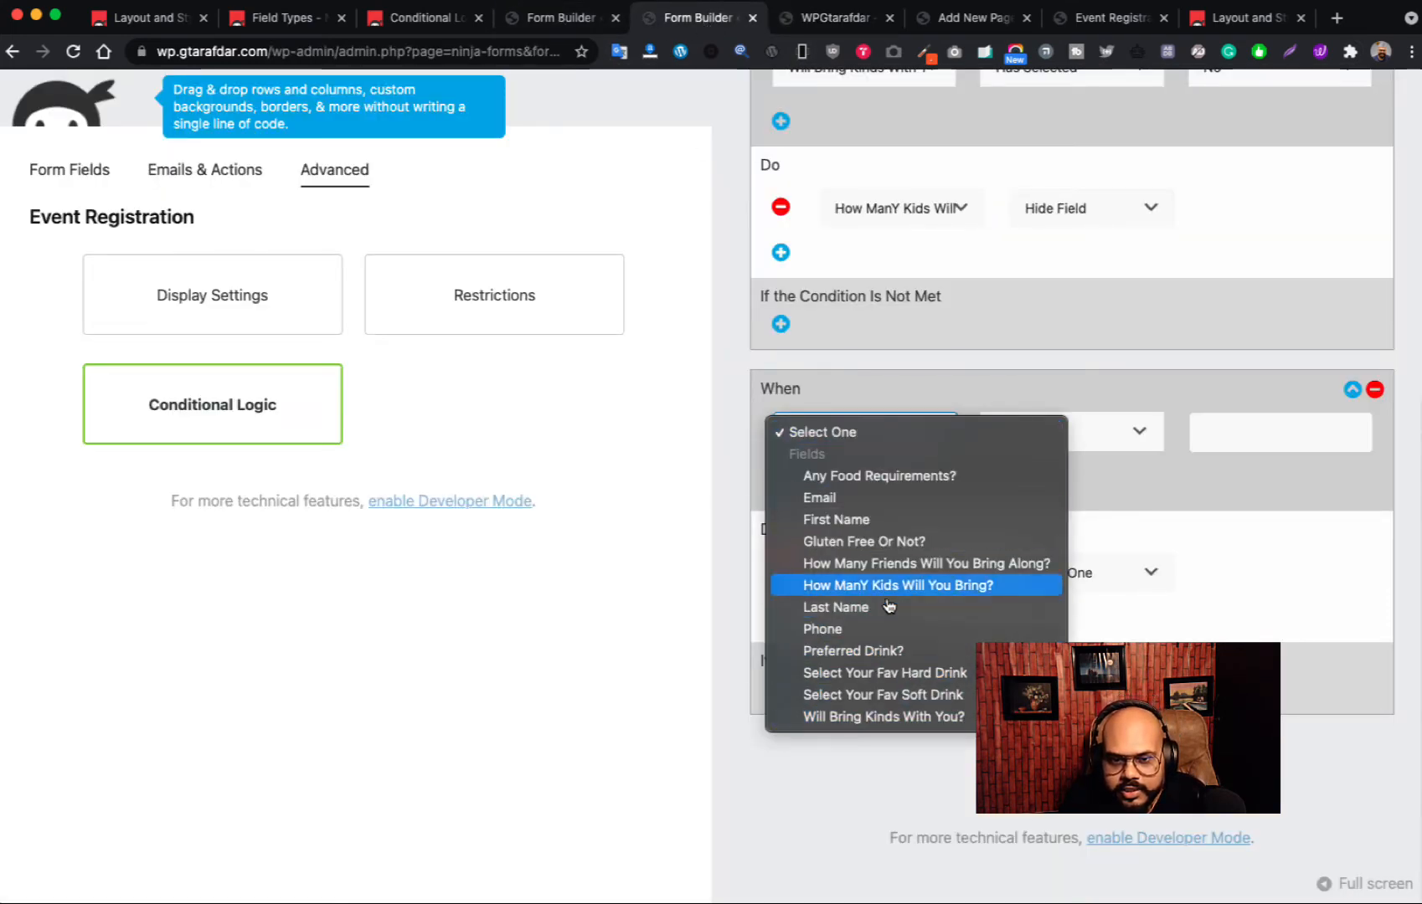
left_click(881, 474)
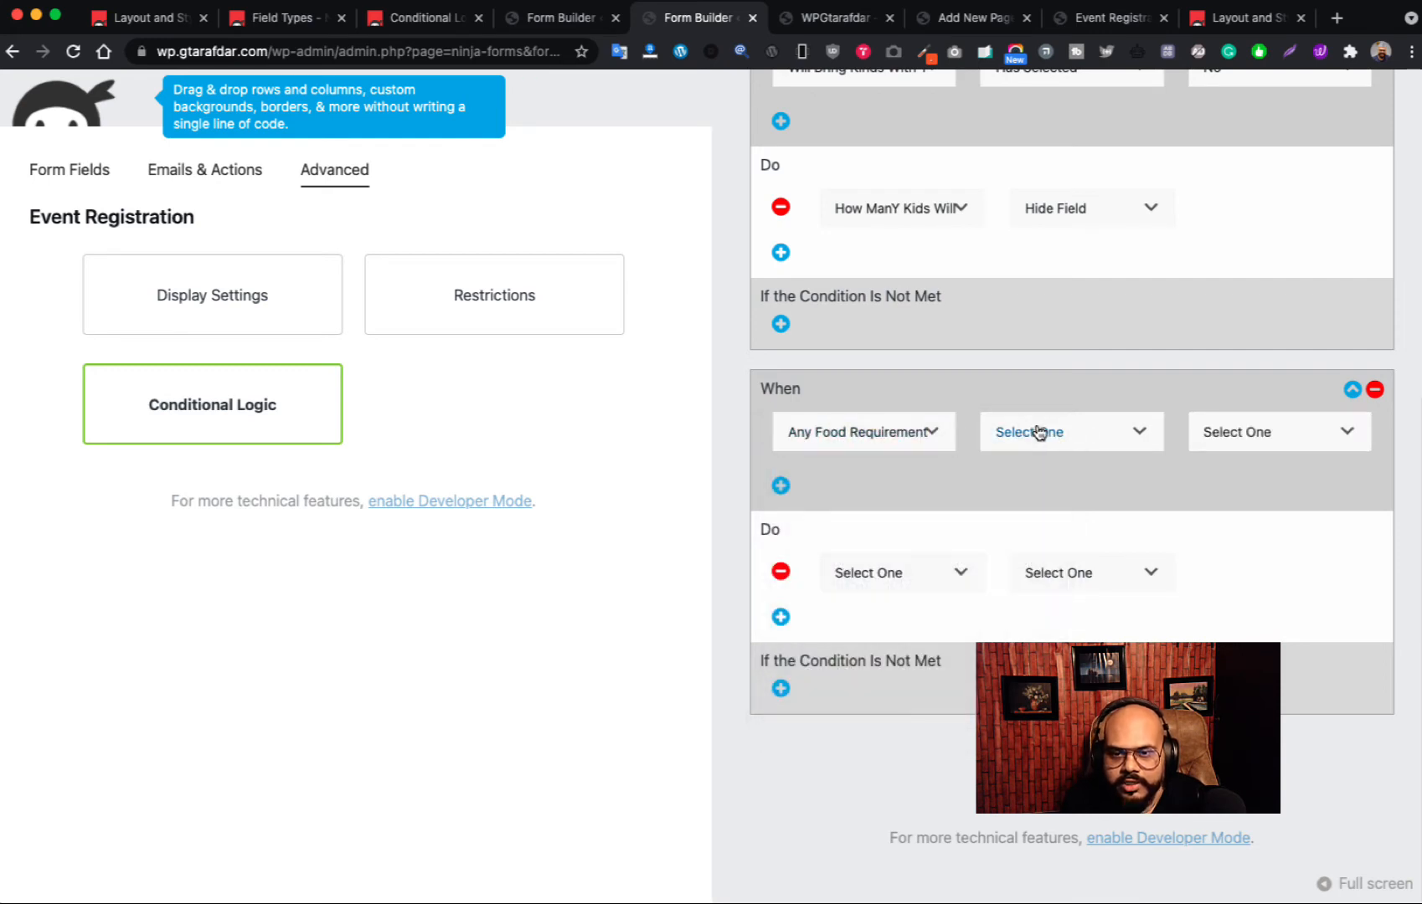
left_click(1039, 431)
left_click(1045, 458)
left_click(1272, 449)
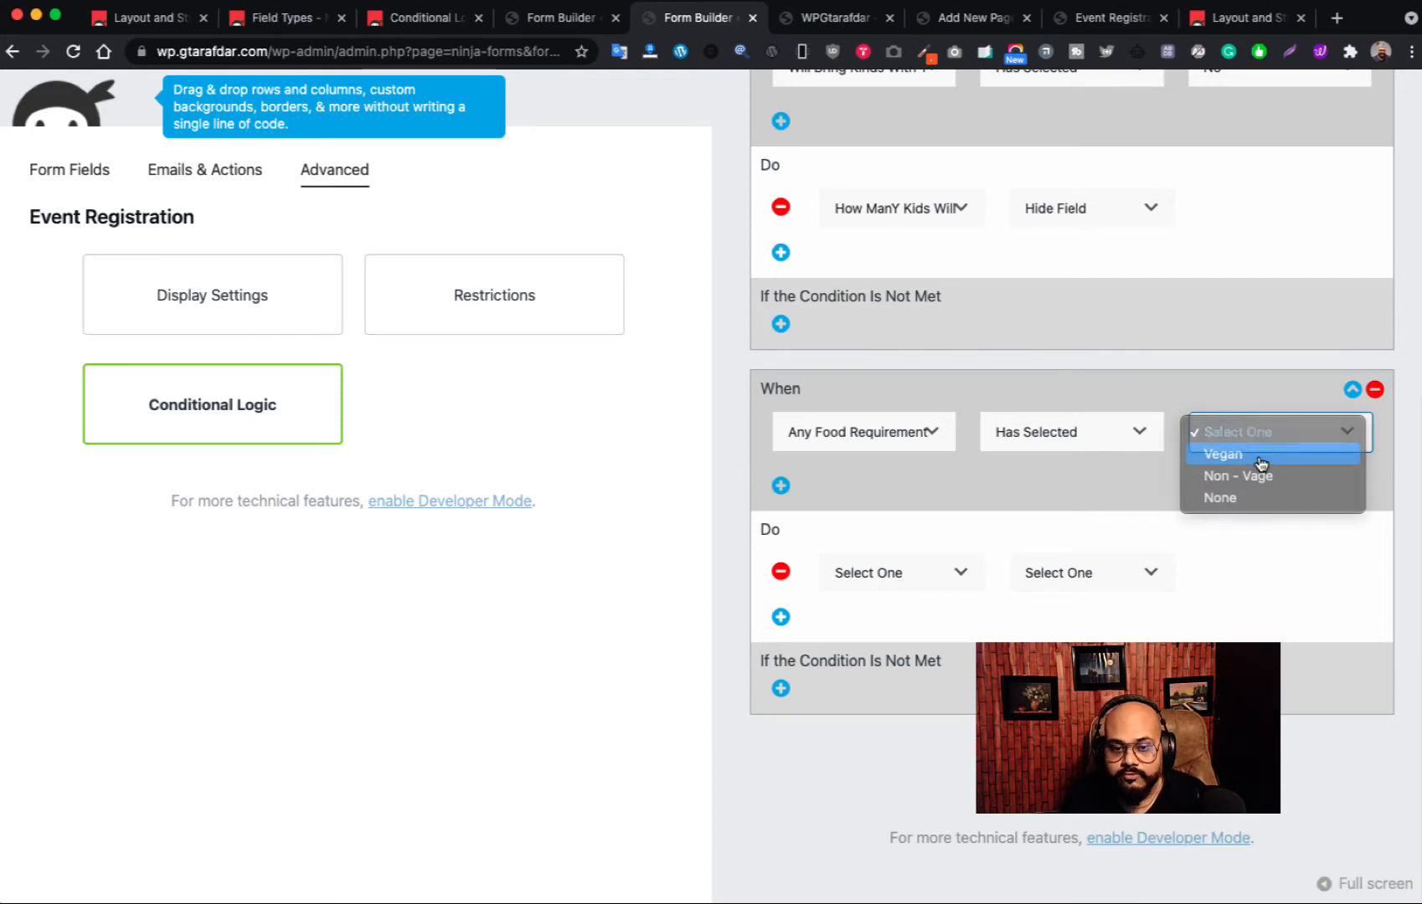
left_click(1260, 460)
- Set the third condition's action to Show Field for "Gluten Free Or Not?"
left_click(956, 577)
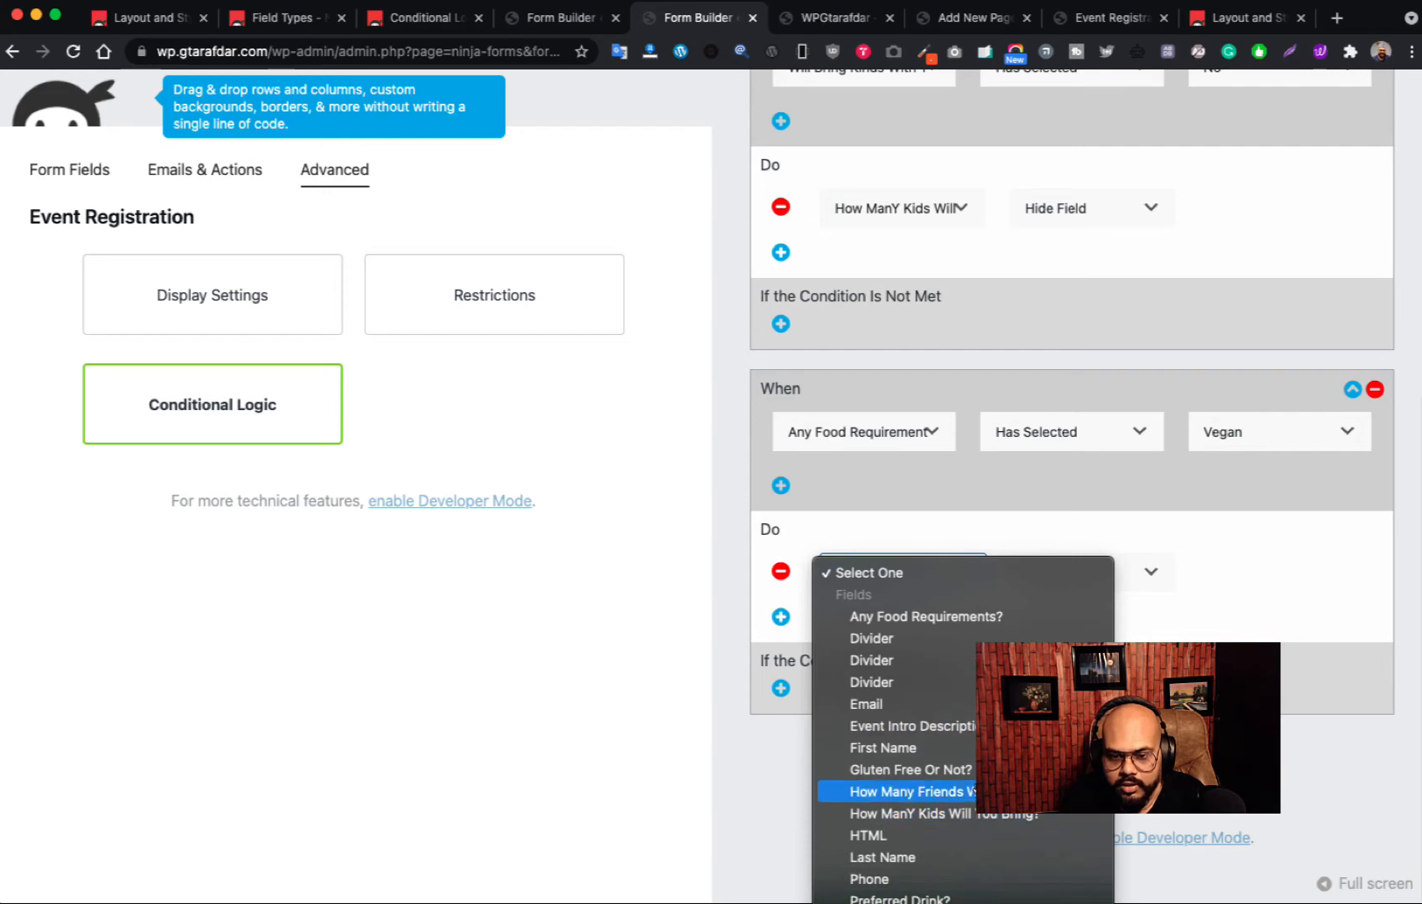
left_click(910, 769)
left_click(1151, 572)
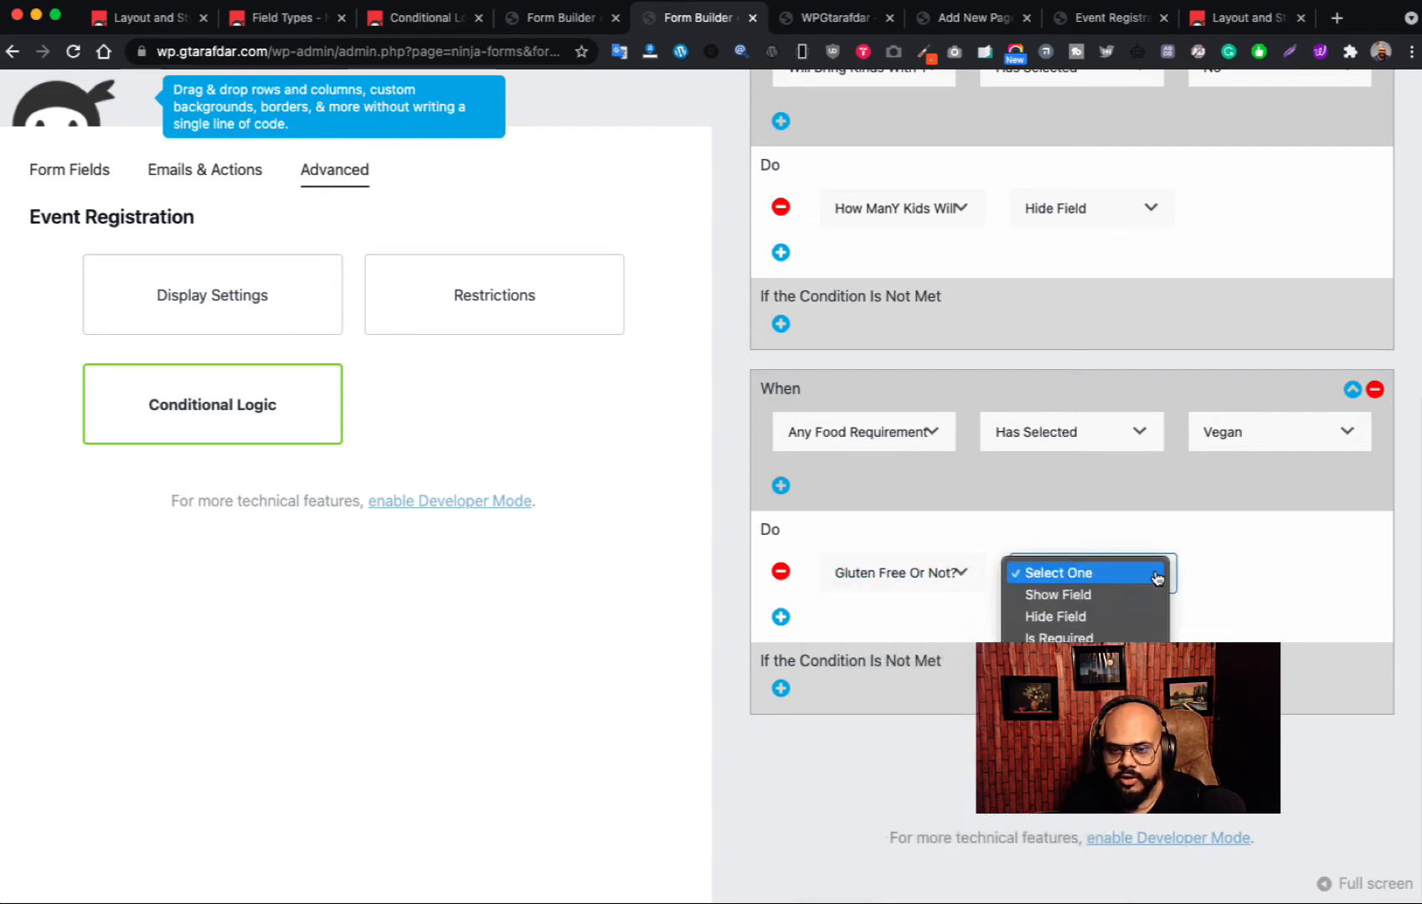
left_click(1102, 600)
- Add an OR clause to the third condition for "Any Food Requirements?" Has Selected "Non - Vage"
left_click(780, 485)
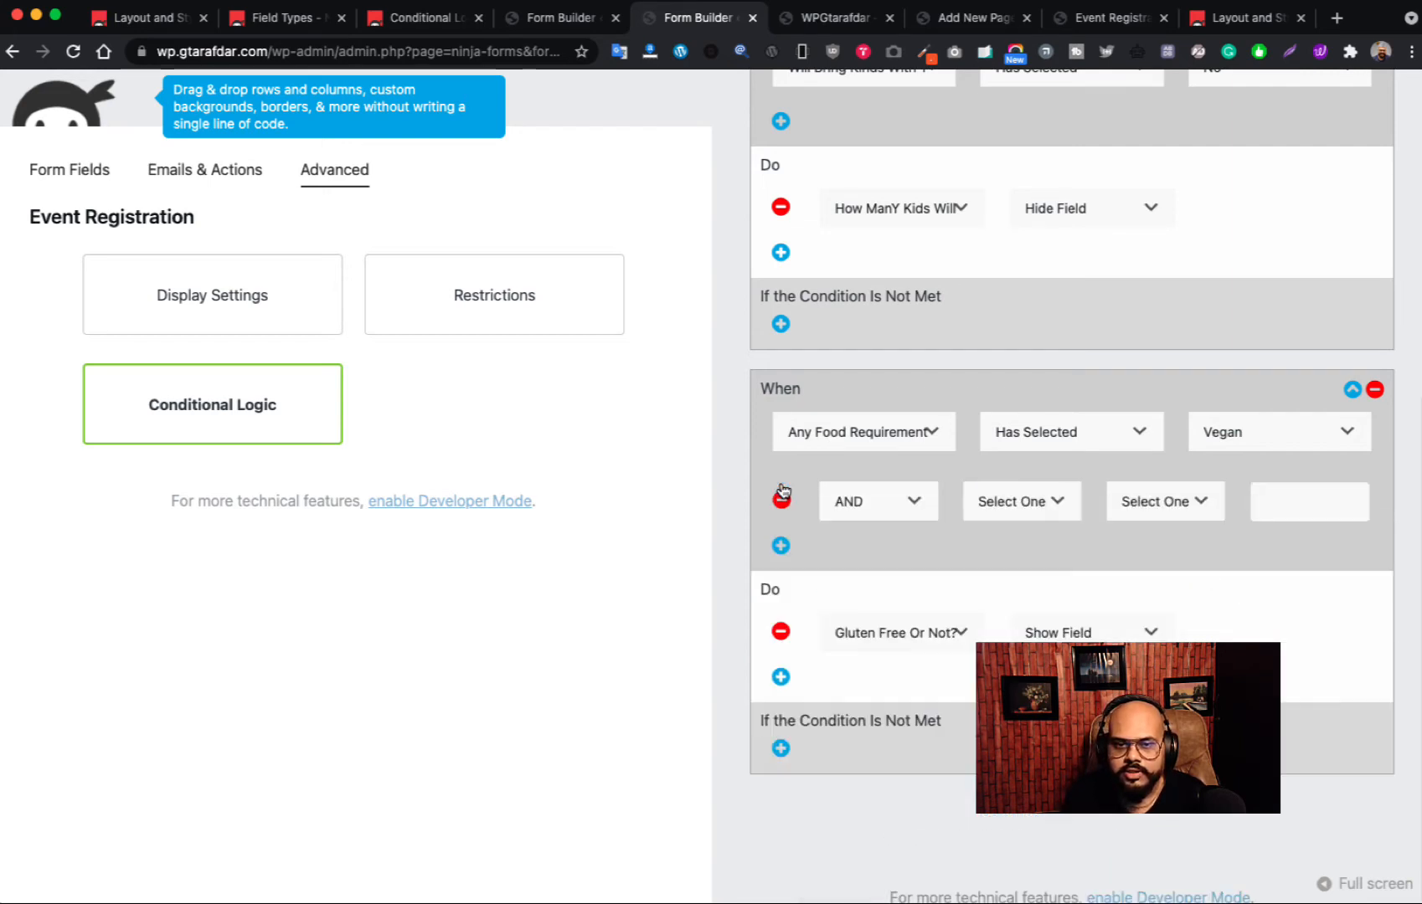
left_click(917, 518)
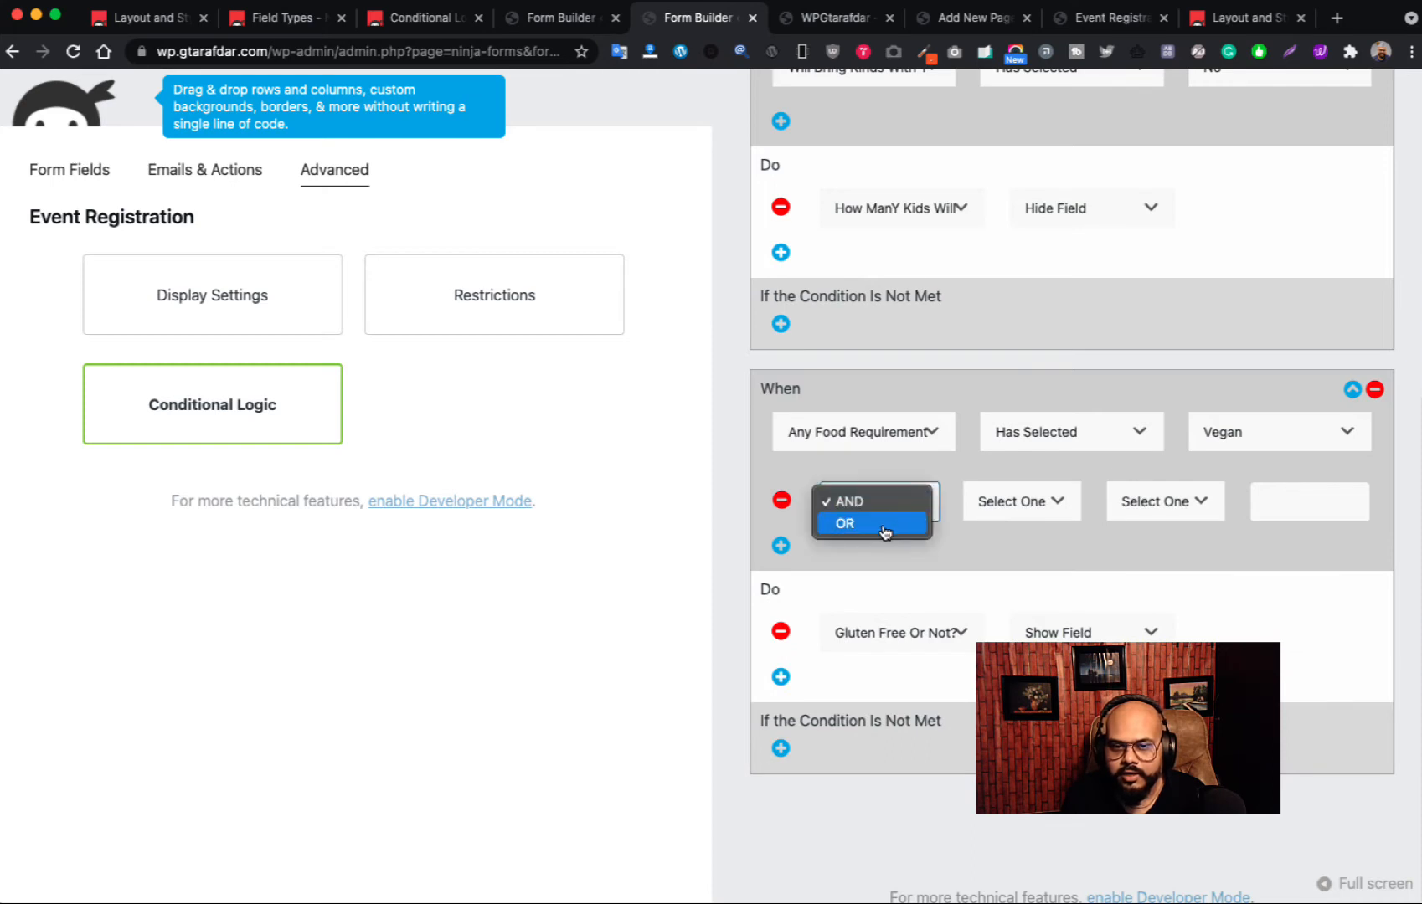
left_click(885, 526)
left_click(1017, 502)
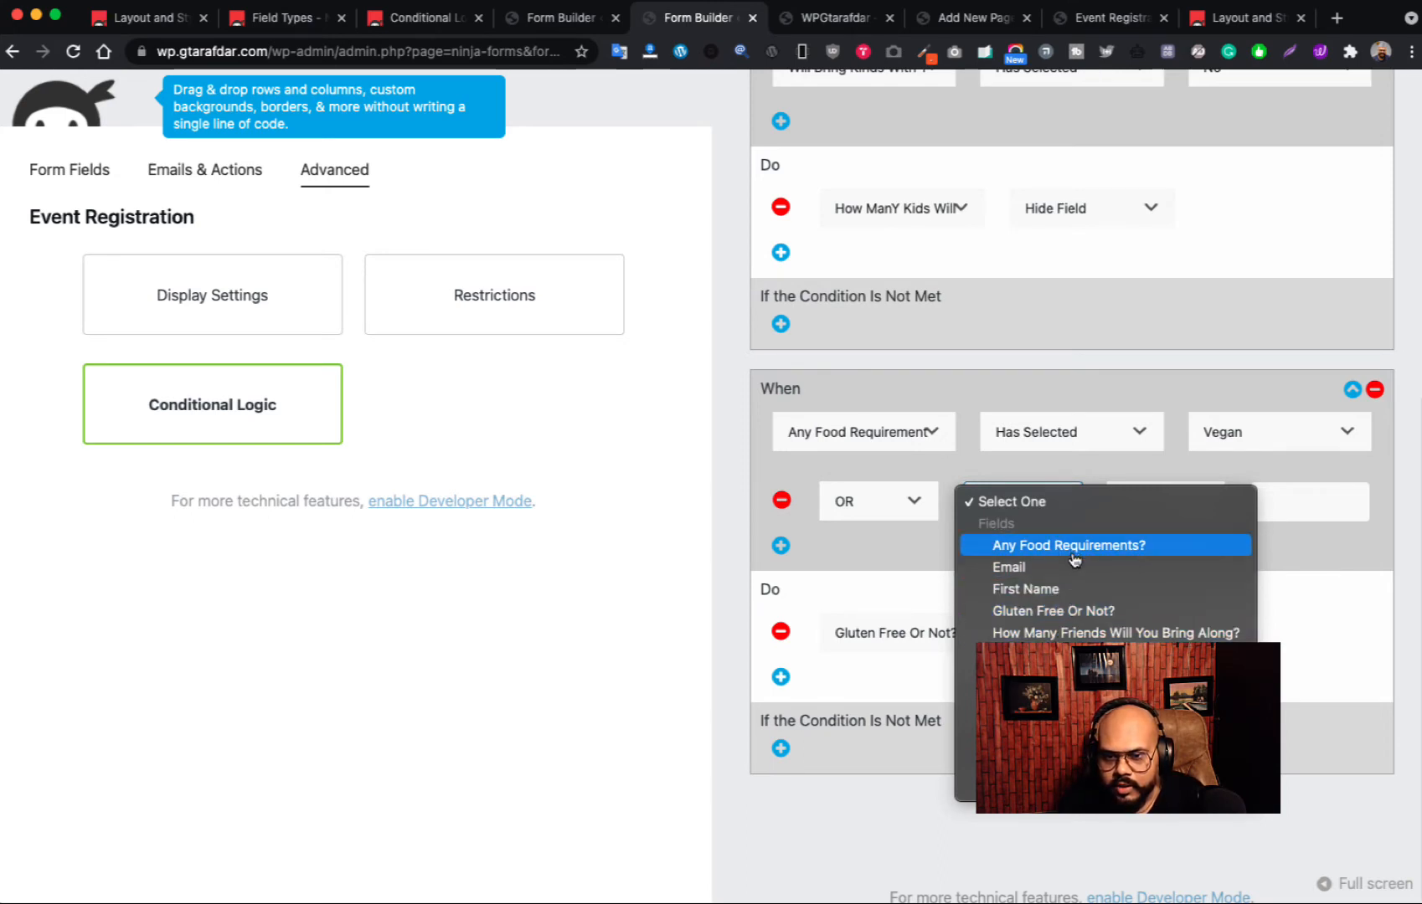
left_click(1074, 556)
left_click(1180, 513)
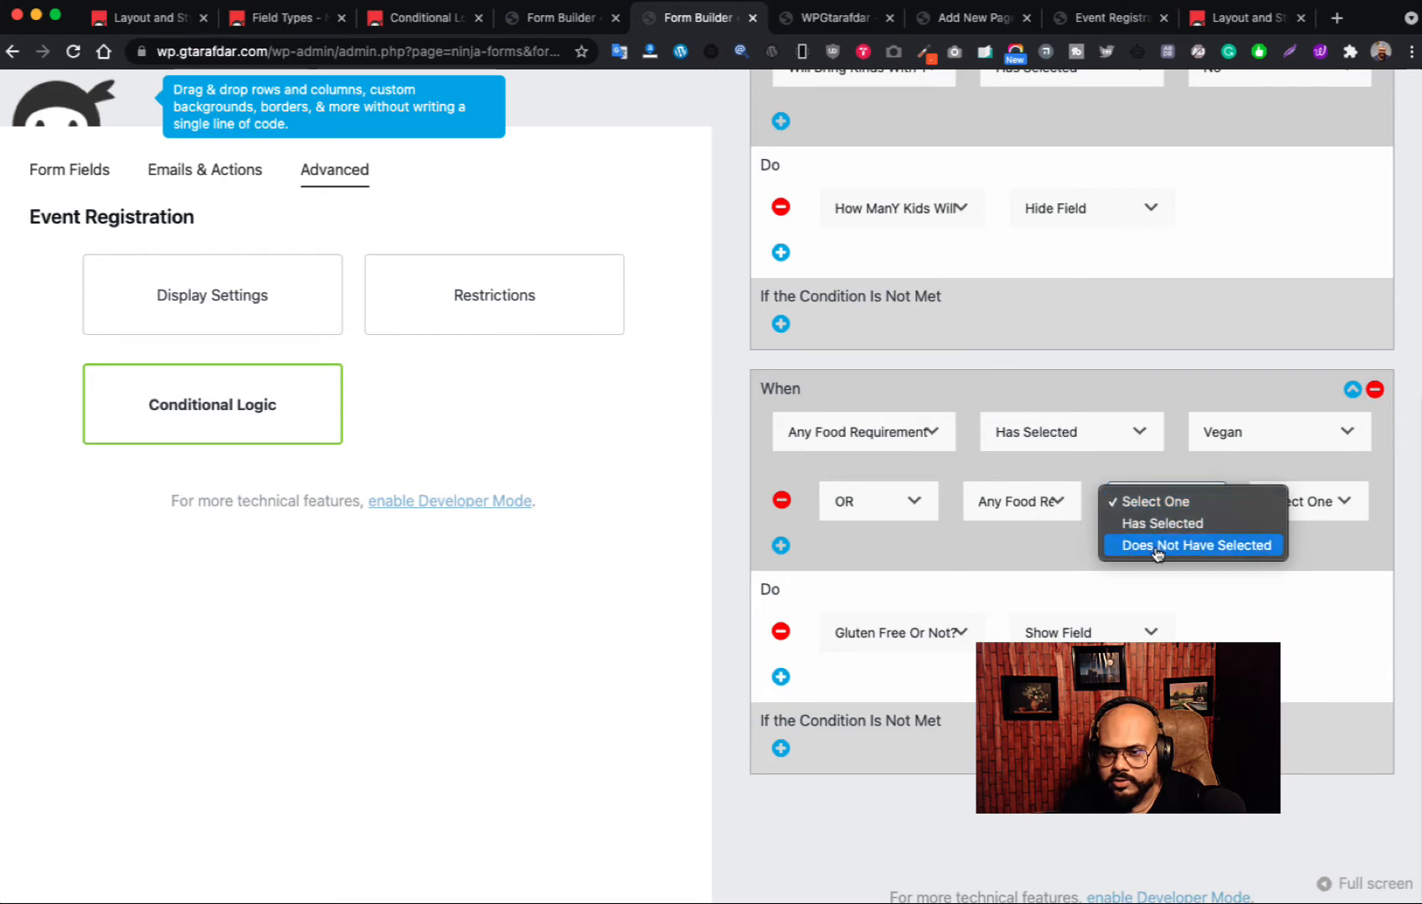
left_click(1164, 523)
left_click(1318, 507)
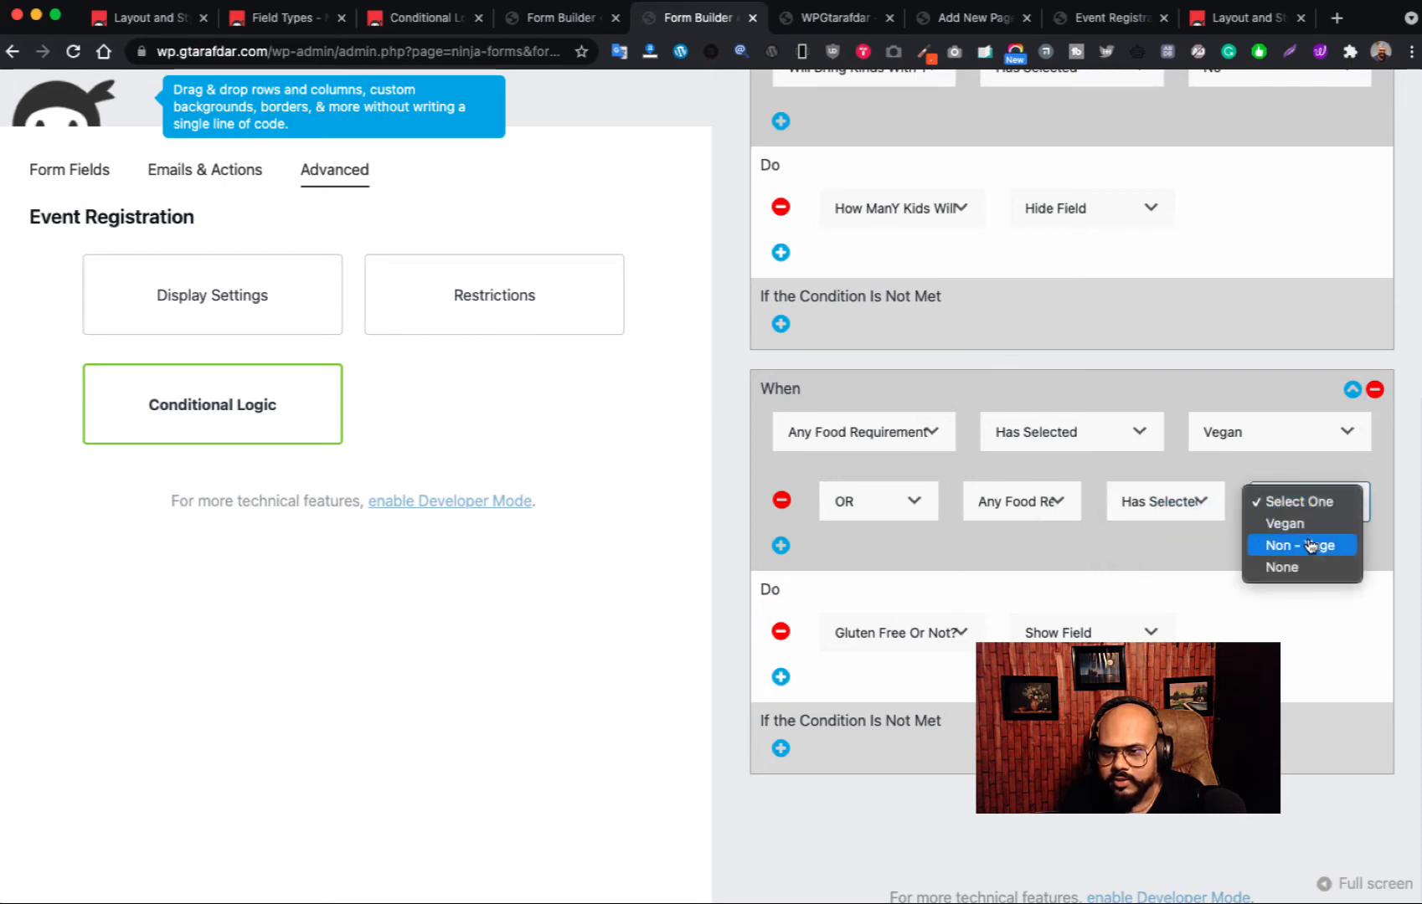
left_click(1311, 547)
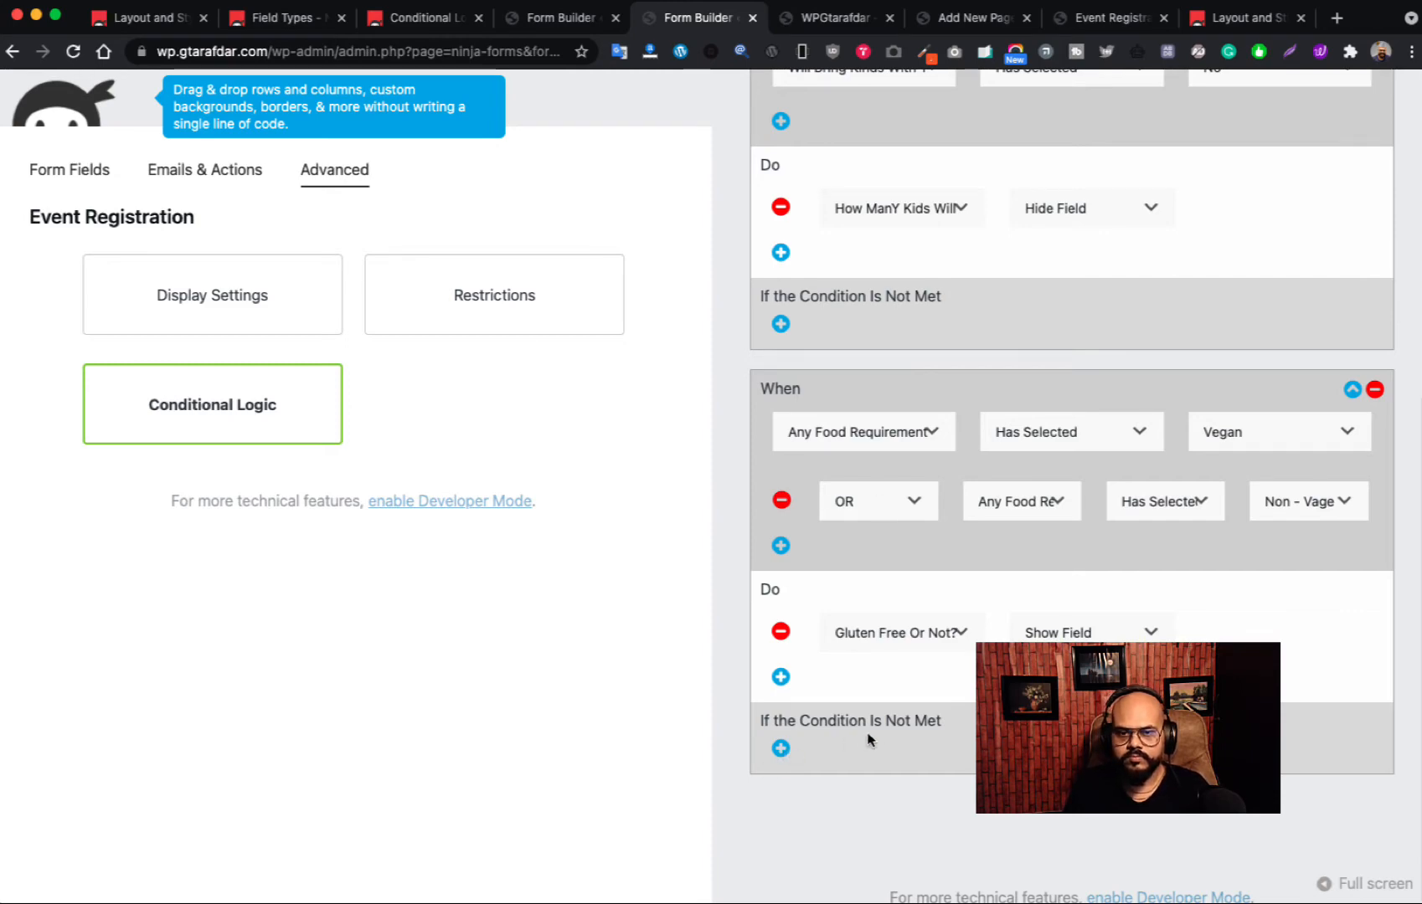
- Hide the "Gluten Free Or Not?" field when the third condition is not met, and close the conditional logic settings
scroll(847, 451, "up", 5)
scroll(850, 451, "down", 6)
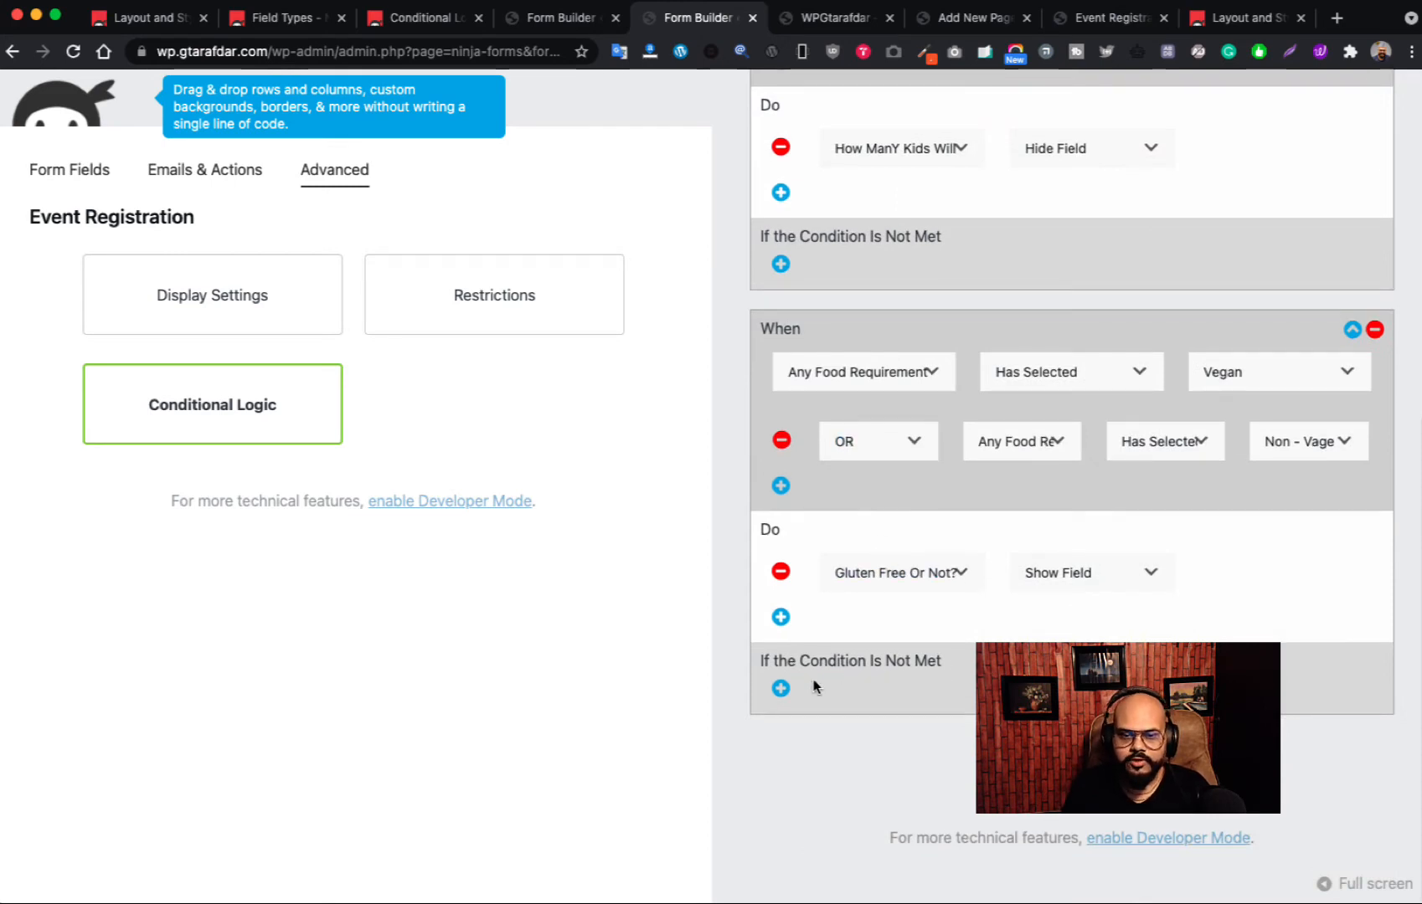
left_click(778, 689)
left_click(953, 720)
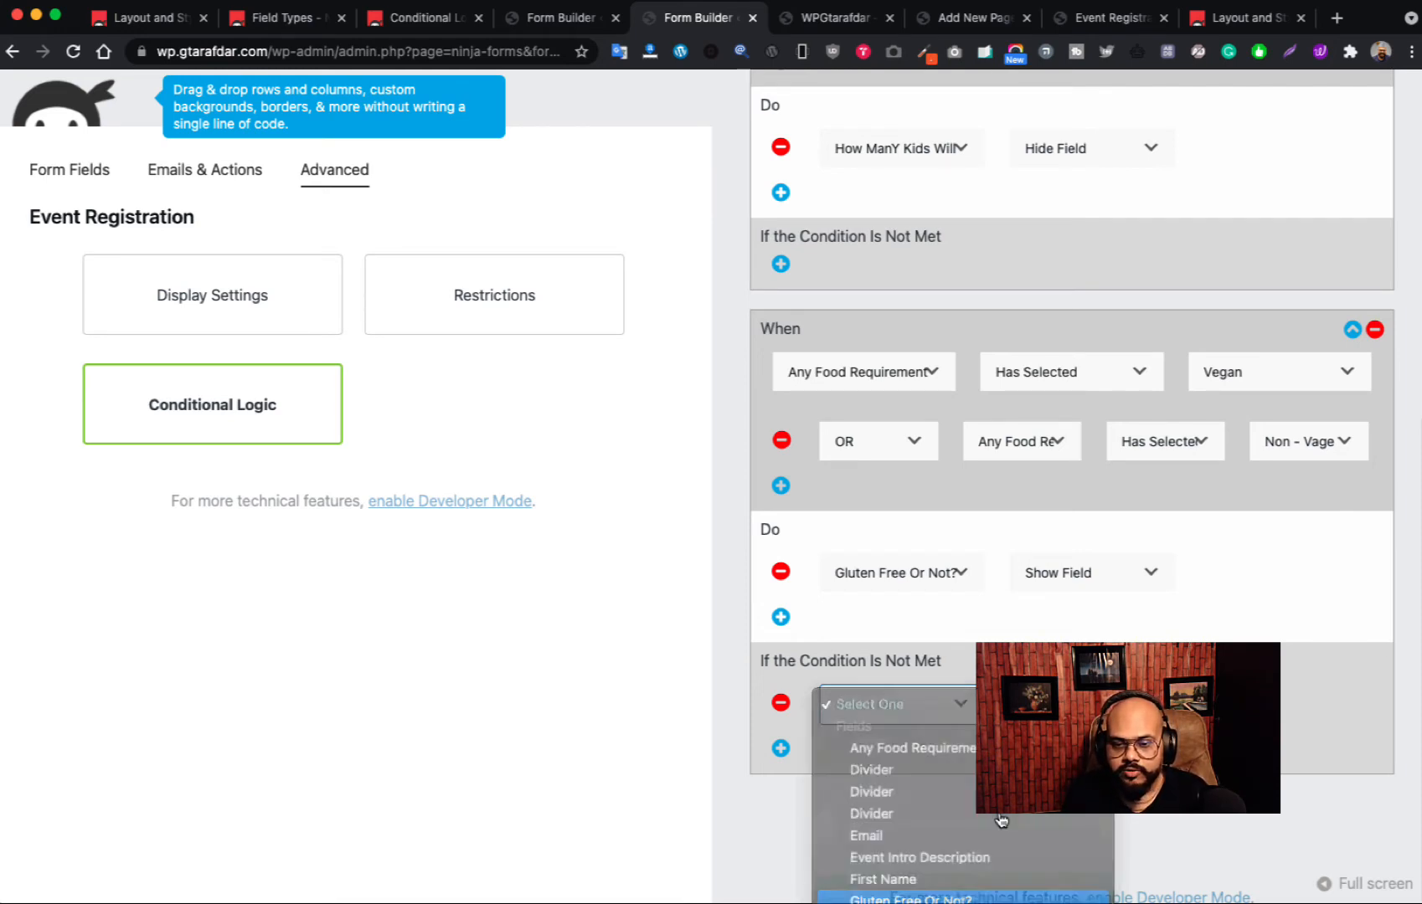
left_click(910, 898)
left_click(1089, 704)
left_click(1057, 748)
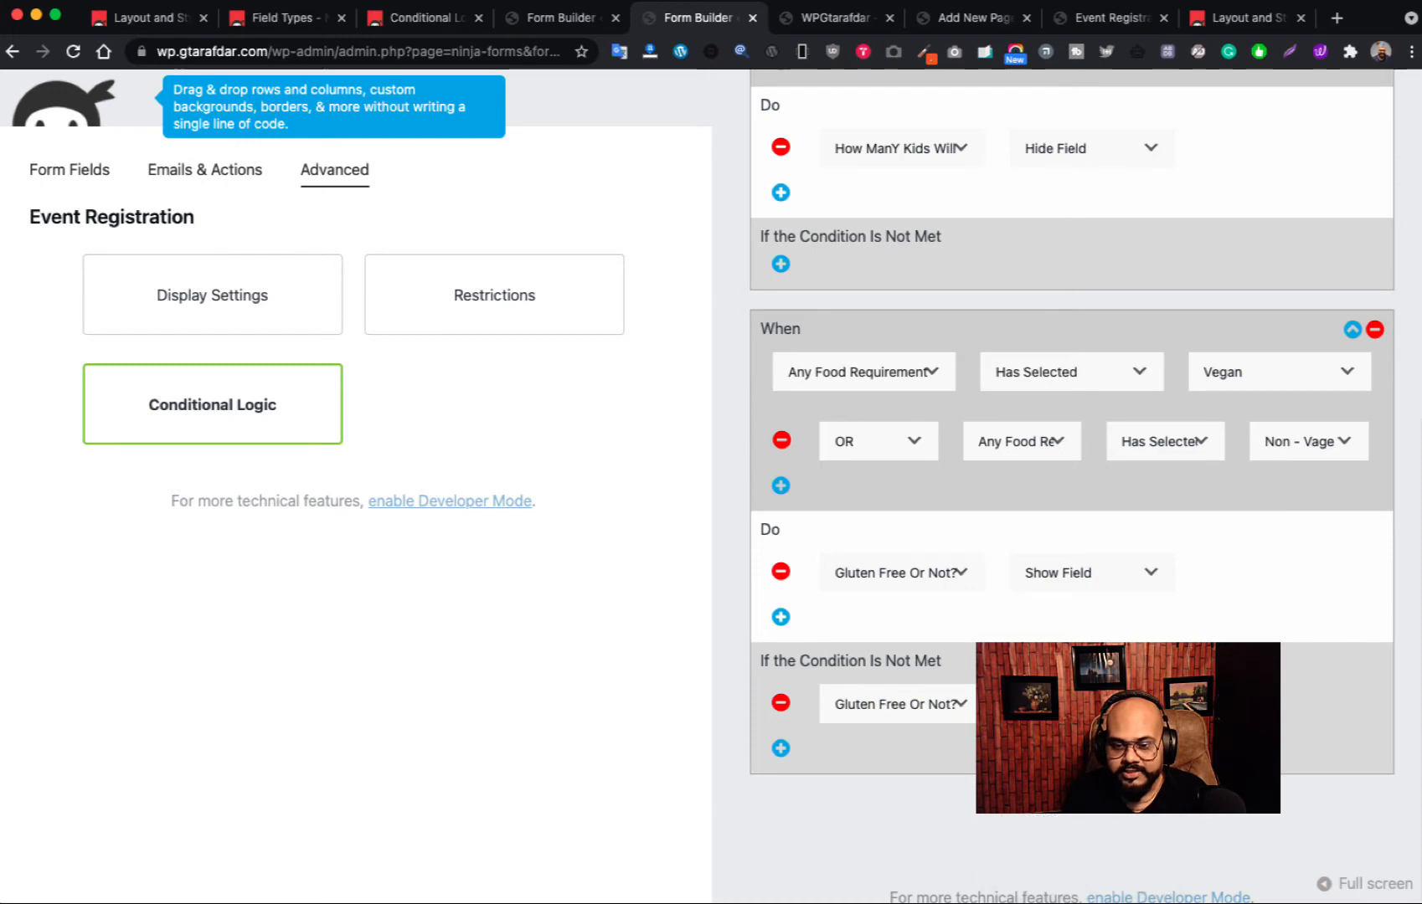
scroll(1316, 255, "up", 10)
left_click(1344, 147)
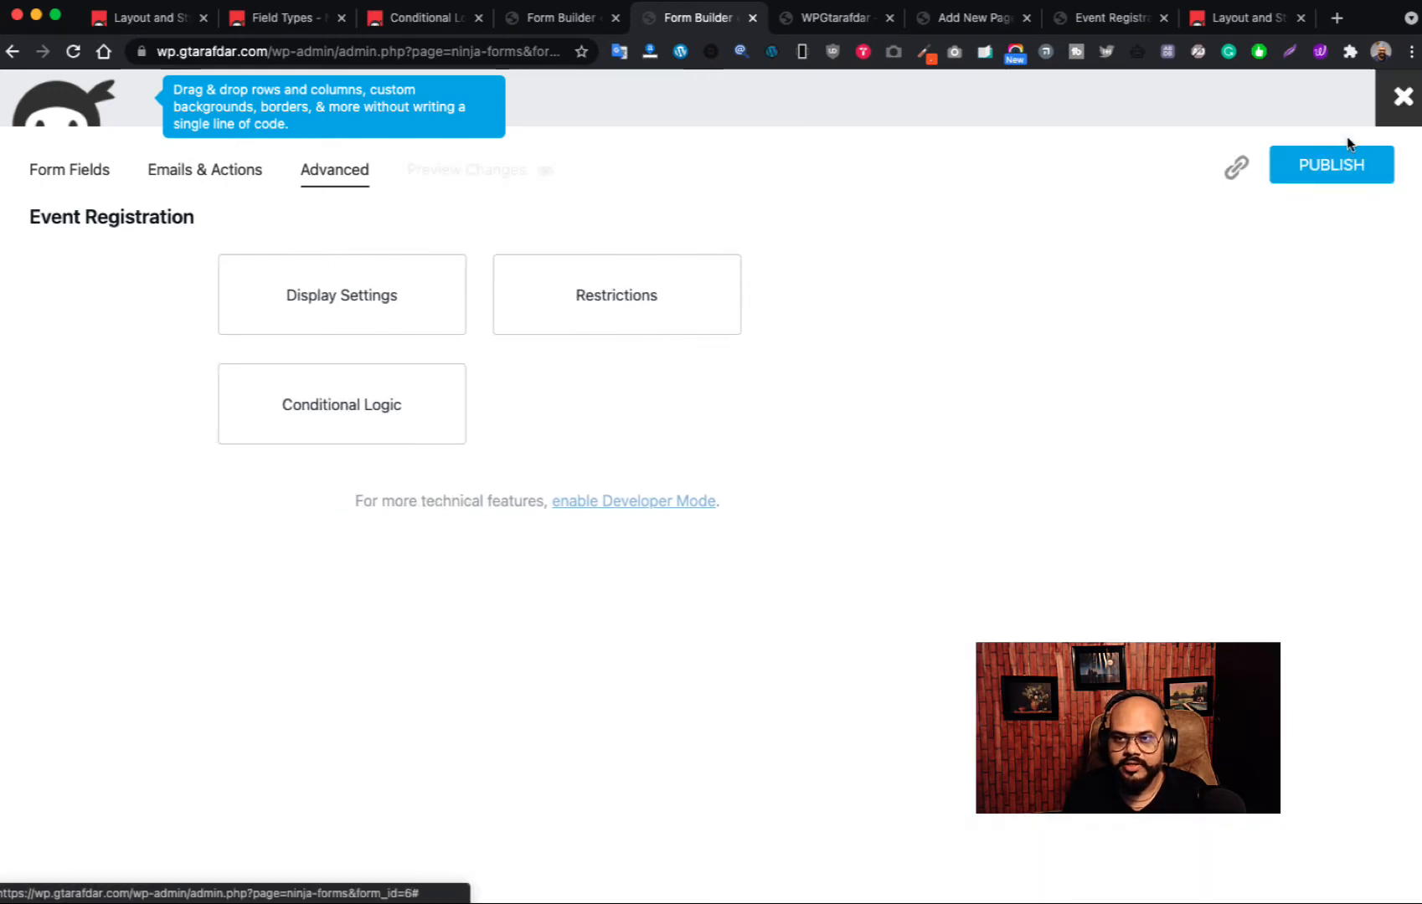
- Publish the form and test the Non - Vage, Vegan and None answers of "Any food requirements?" in the preview
left_click(1350, 174)
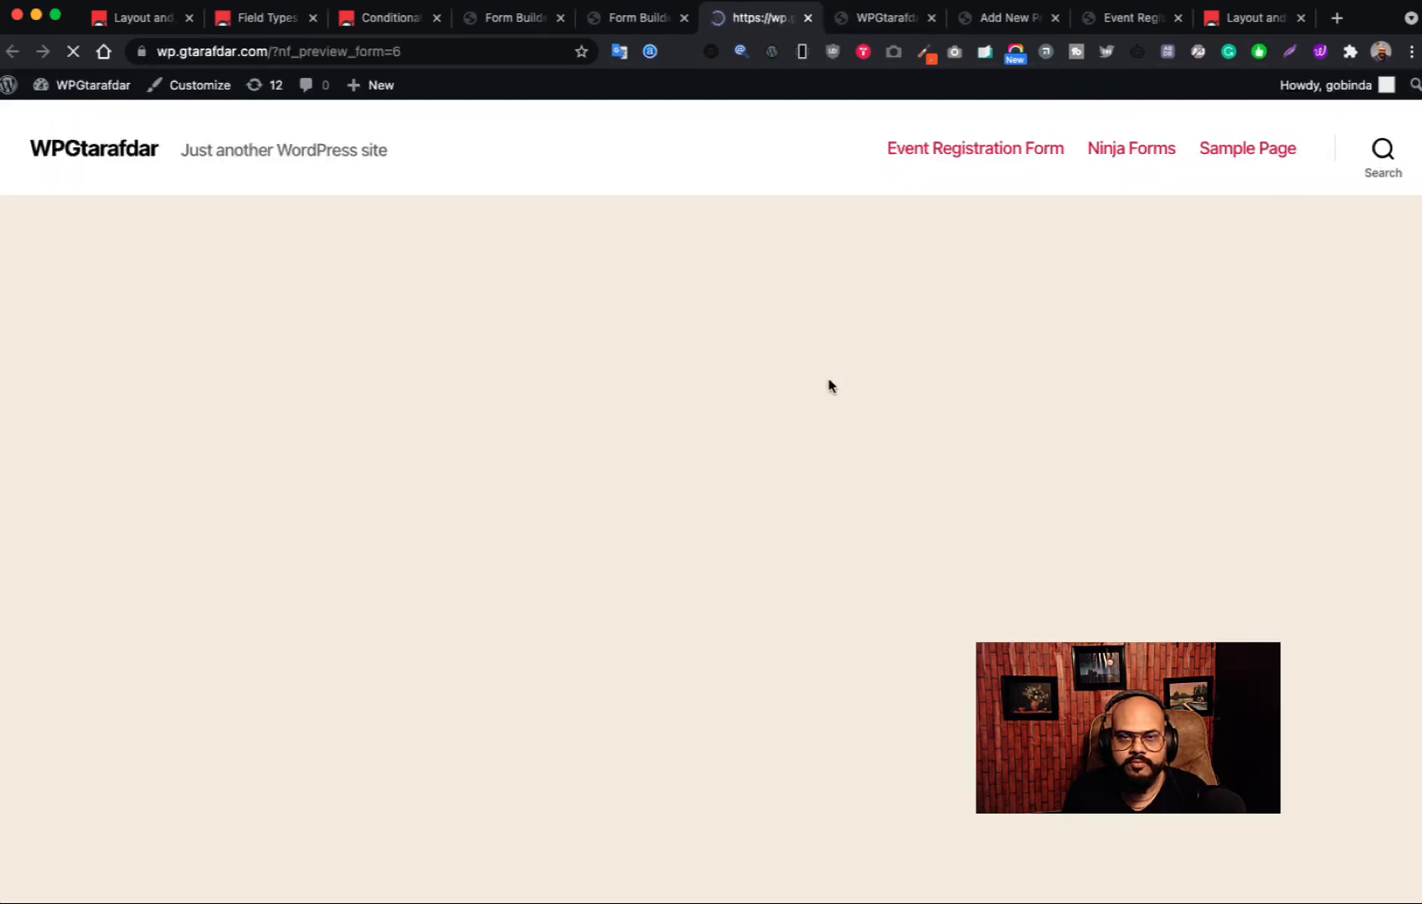
scroll(820, 381, "down", 6)
scroll(818, 382, "down", 4)
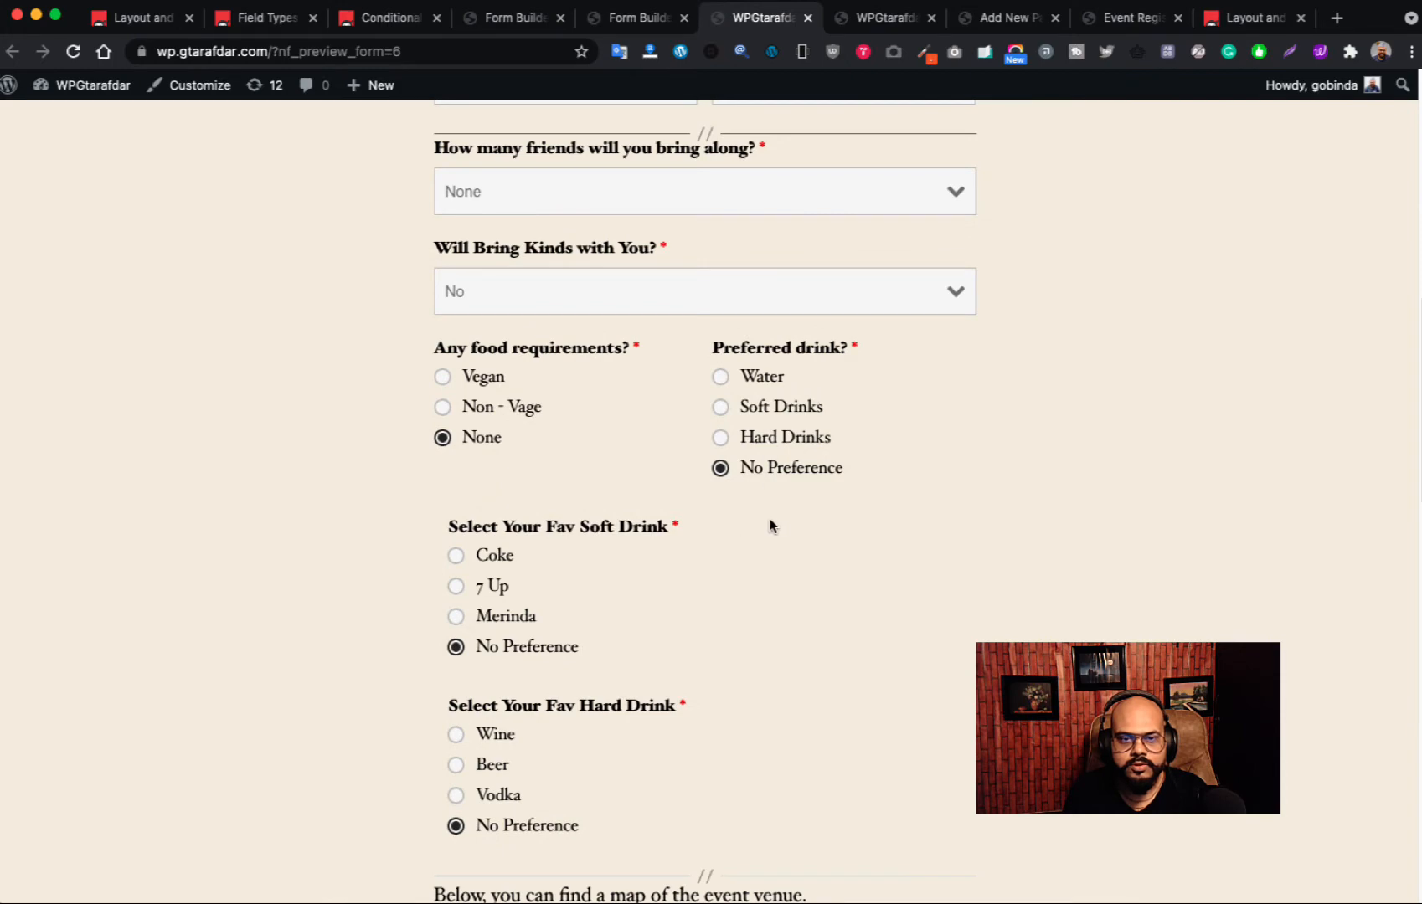
left_click(443, 408)
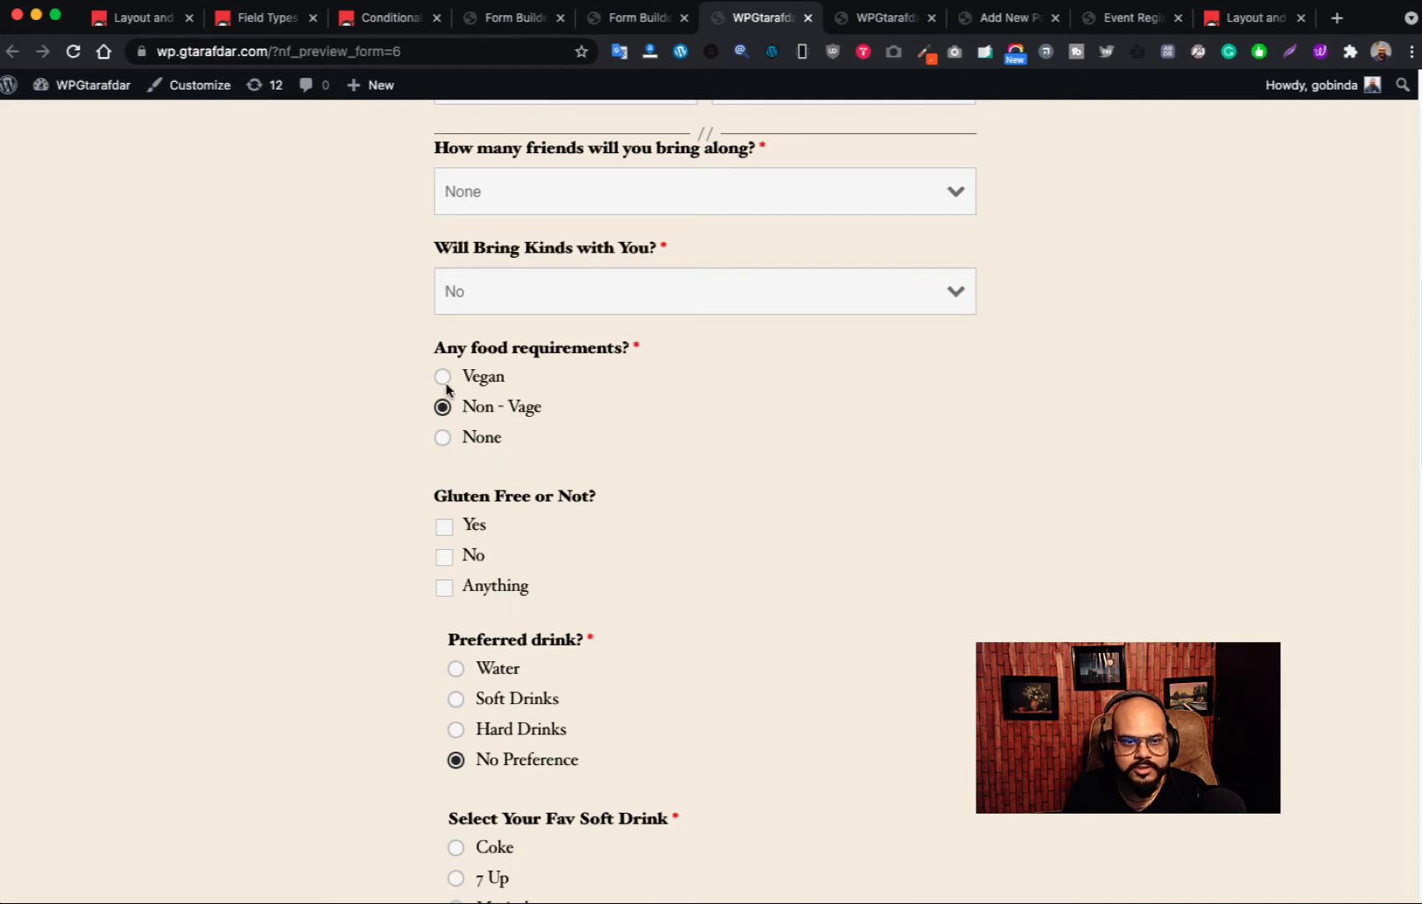
left_click(444, 379)
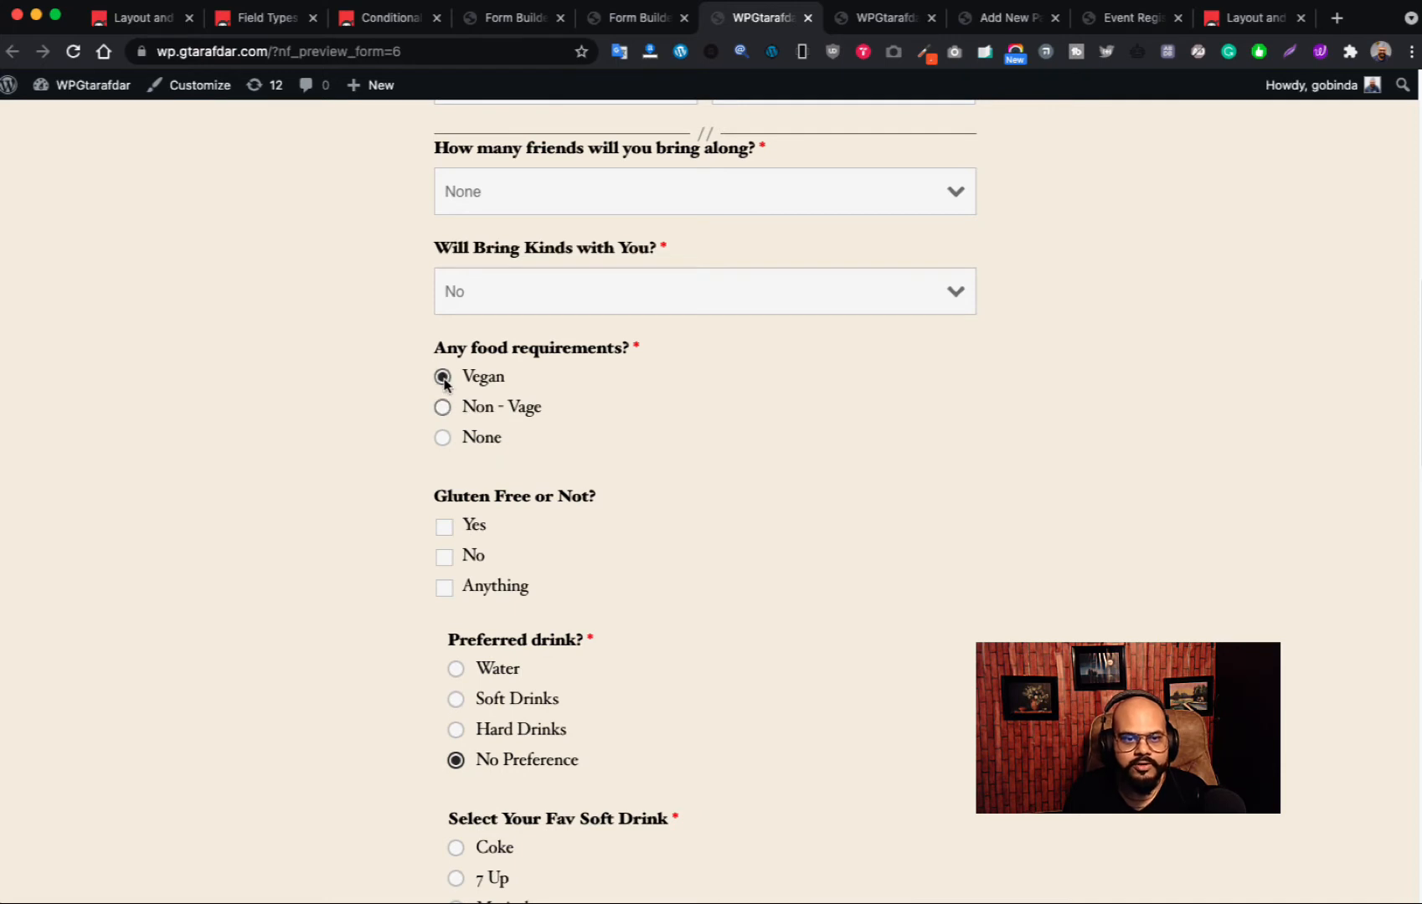
left_click(442, 438)
scroll(600, 436, "up", 3)
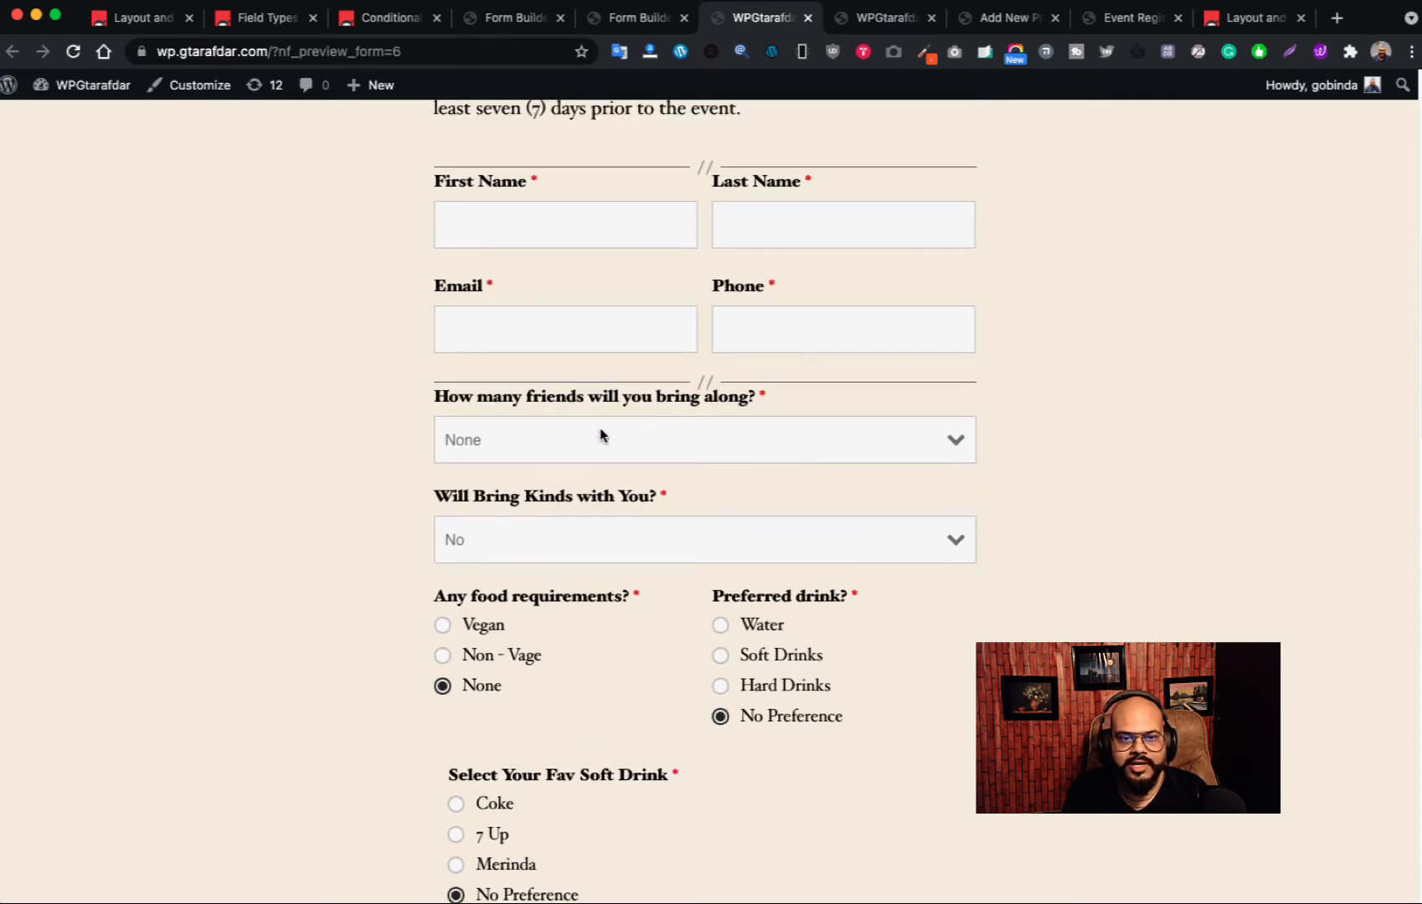
scroll(601, 443, "down", 3)
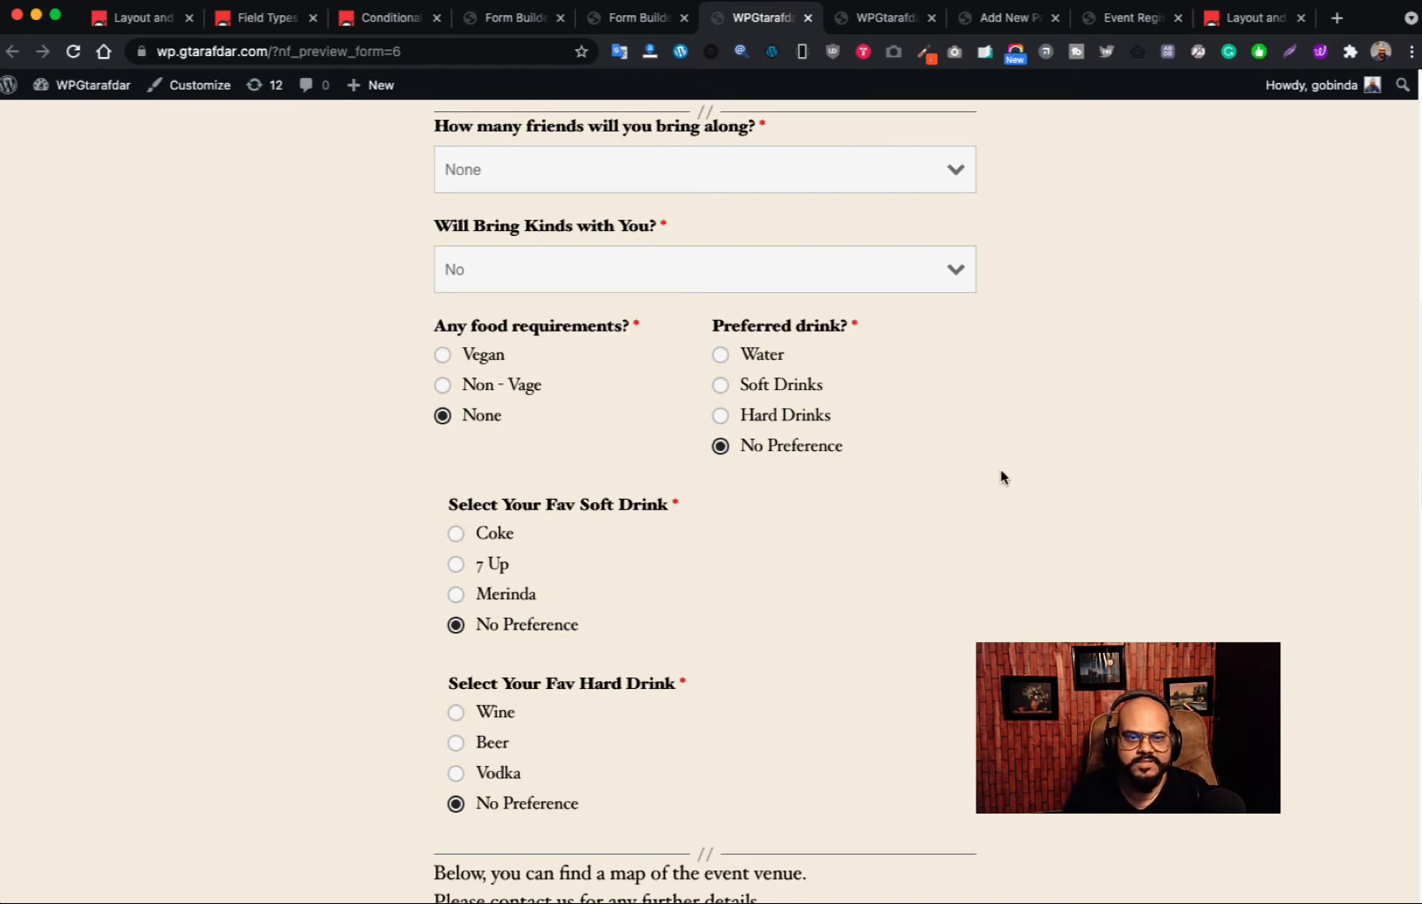
- Reopen the form's conditional logic settings and review the existing kids and food conditions
left_click(621, 23)
left_click(917, 289)
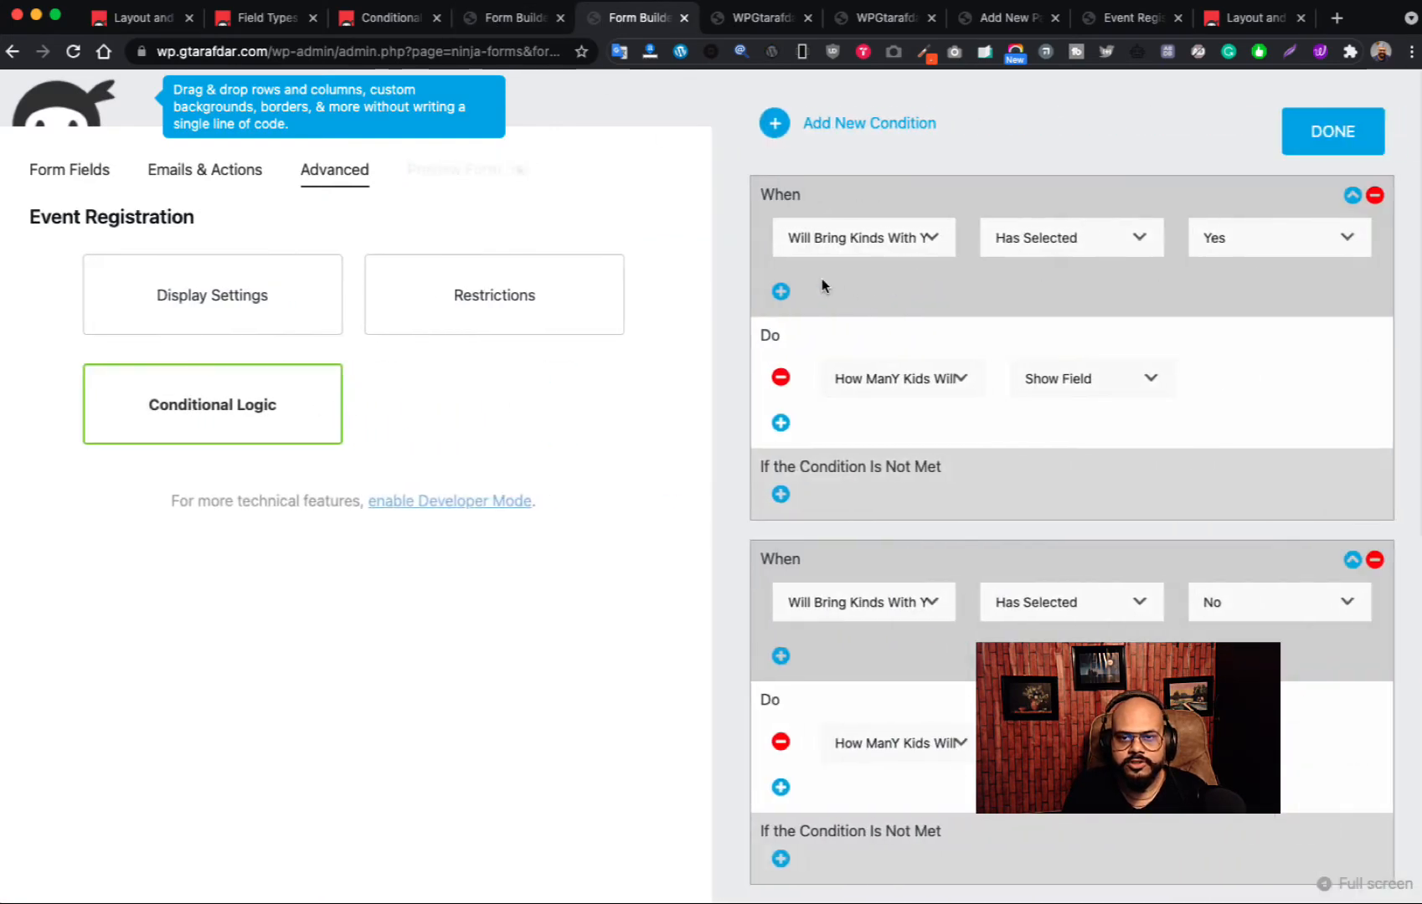
scroll(1072, 494, "down", 6)
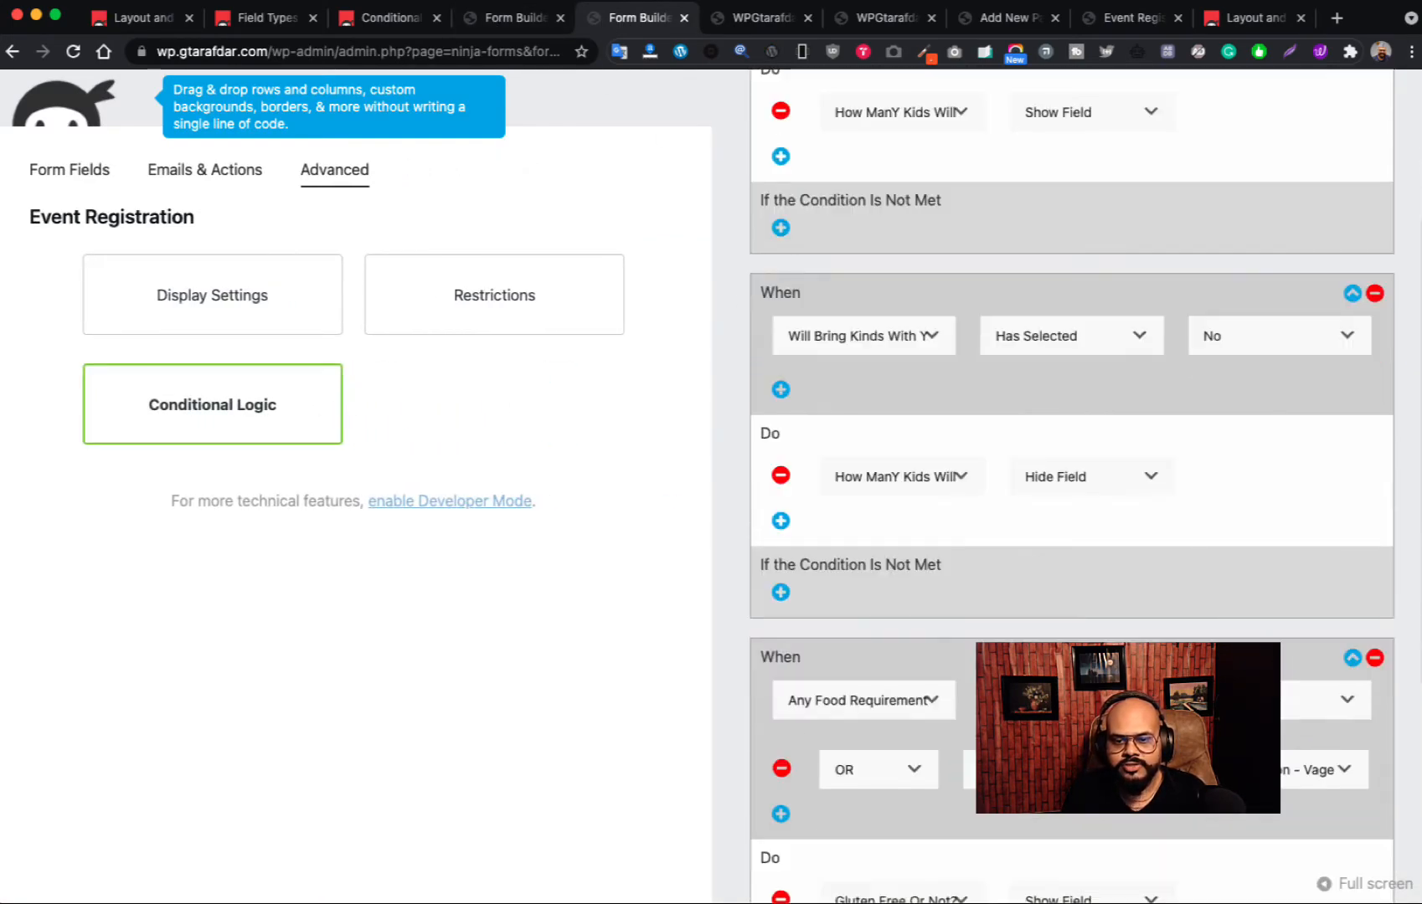
scroll(1072, 460, "down", 1)
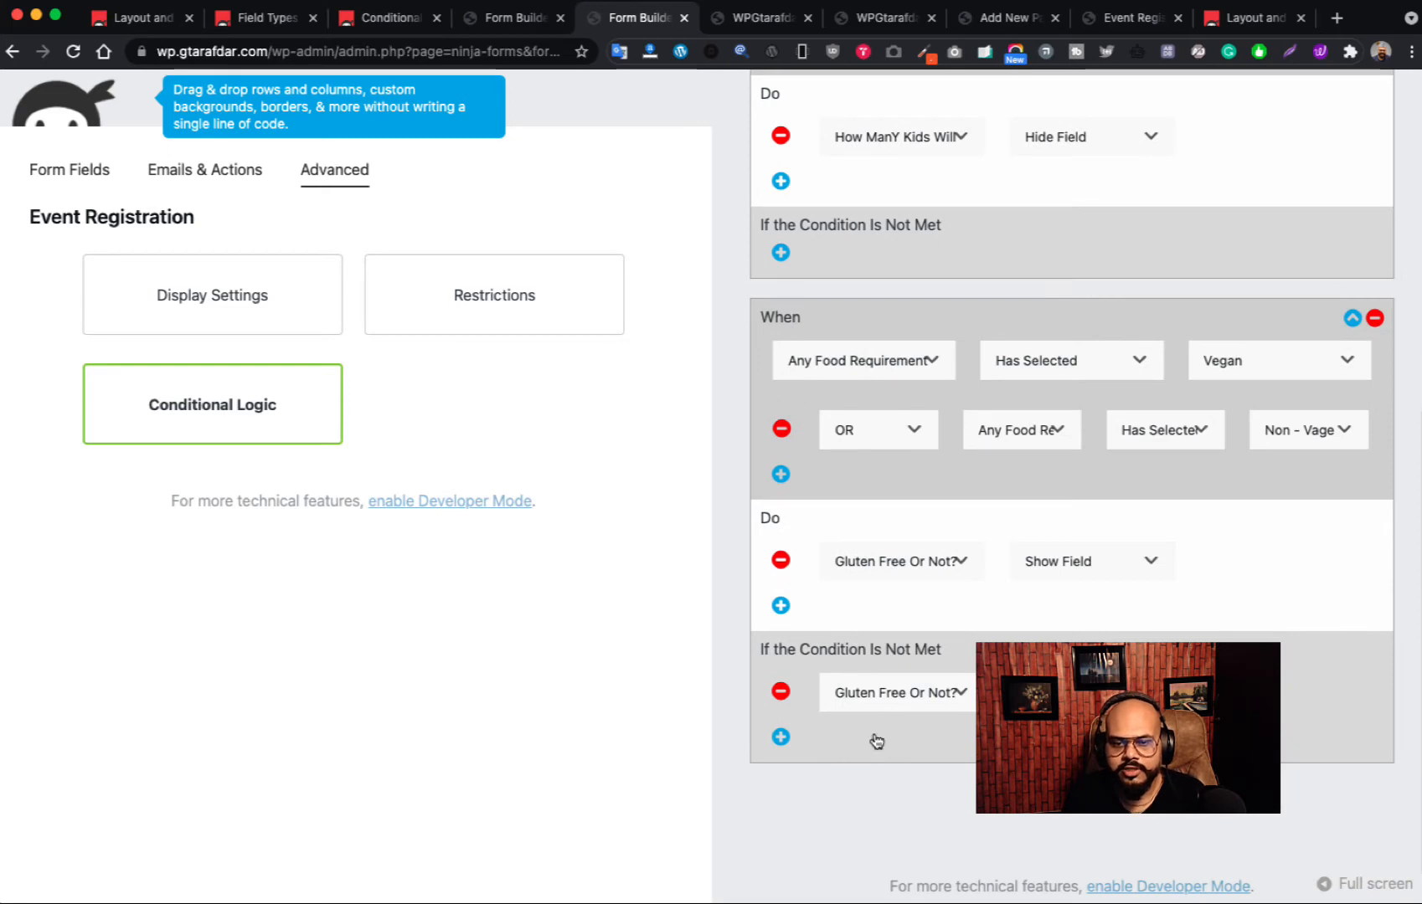
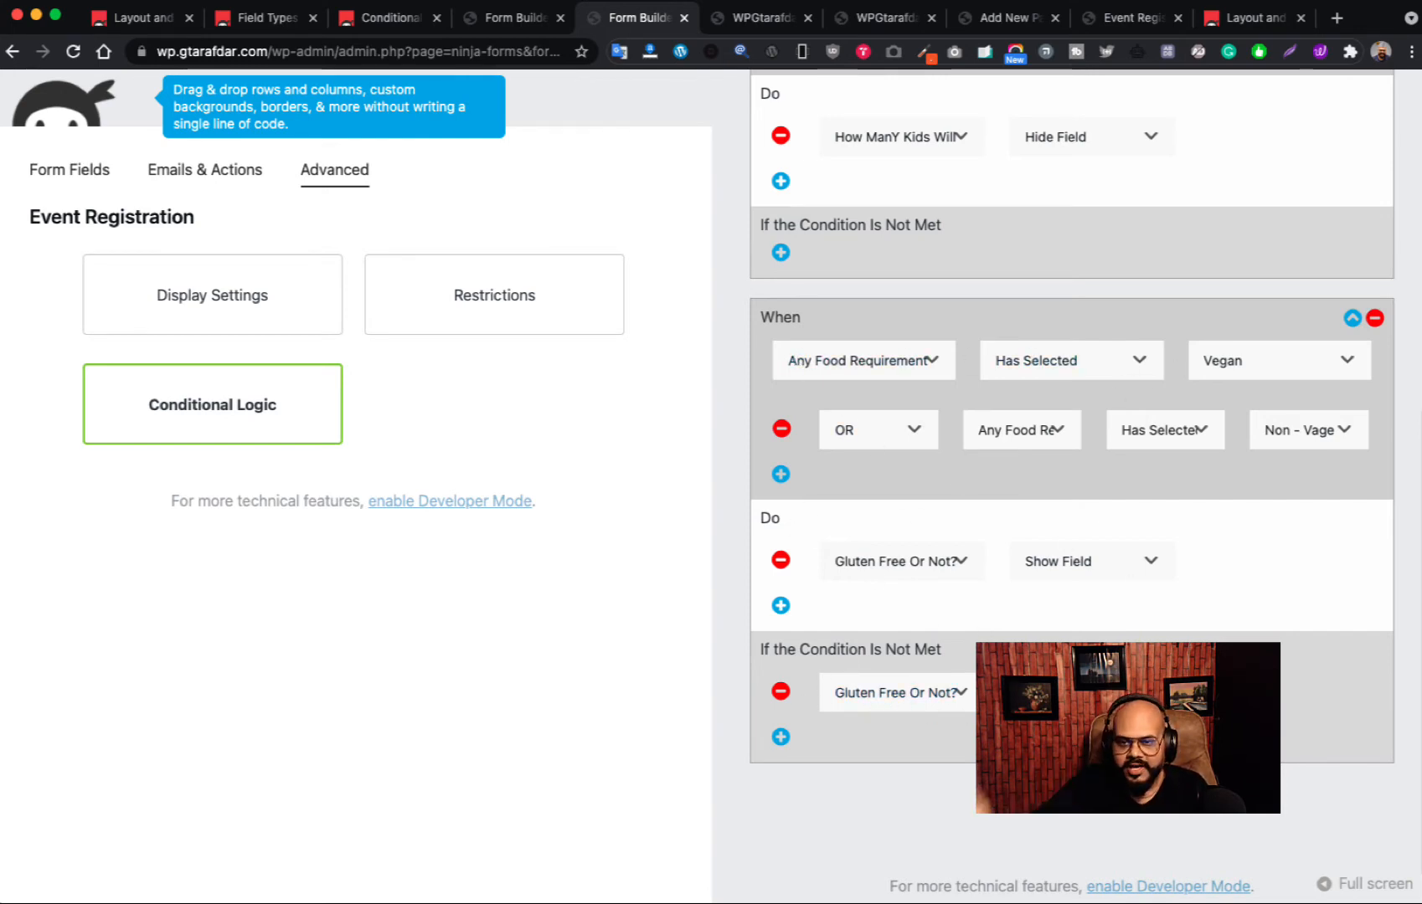
scroll(1088, 578, "up", 4)
scroll(1104, 567, "up", 4)
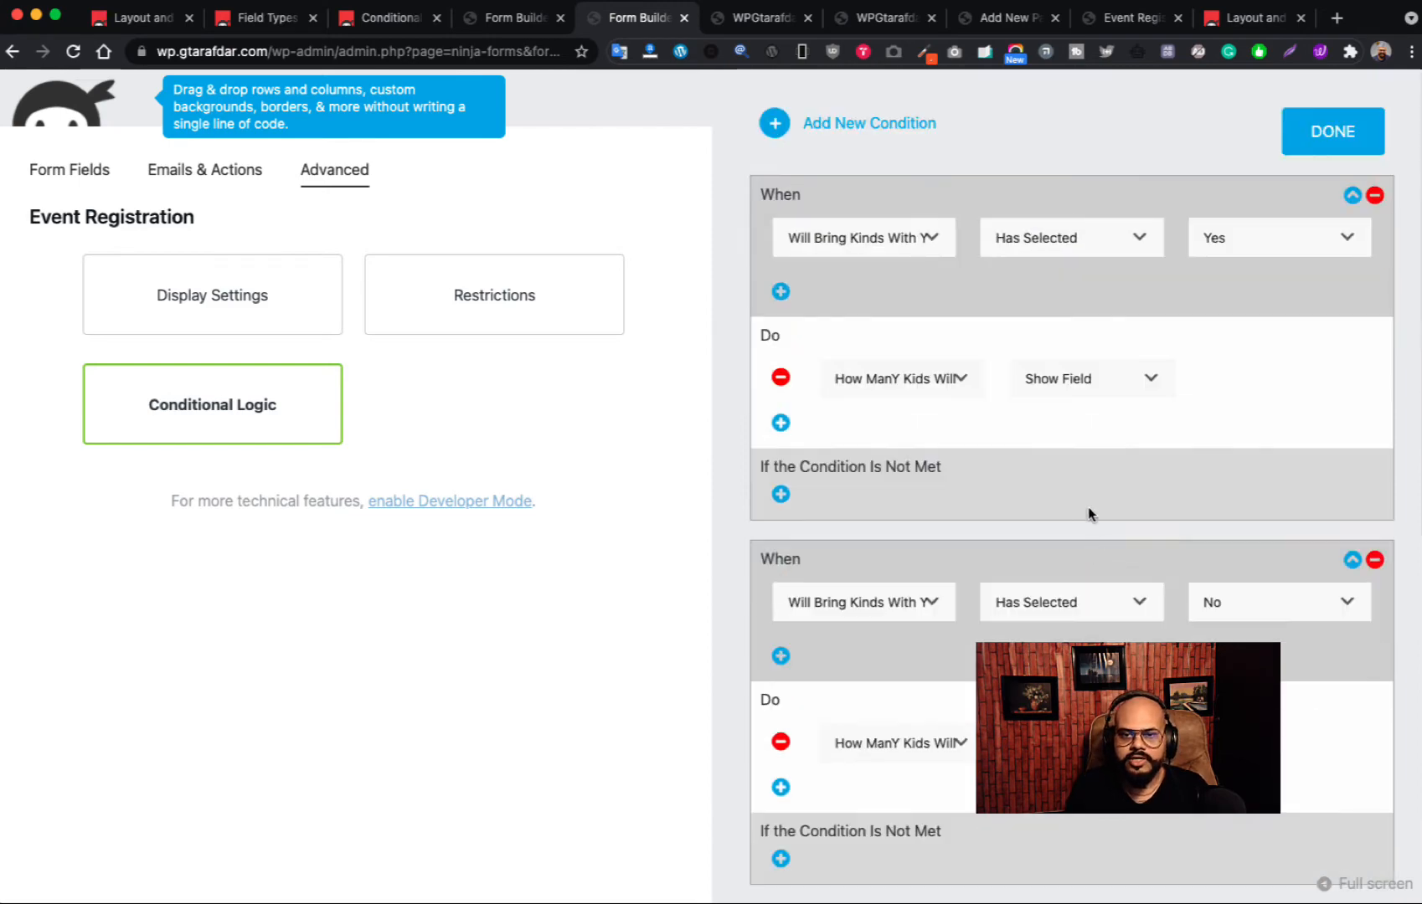
scroll(1199, 636, "down", 2)
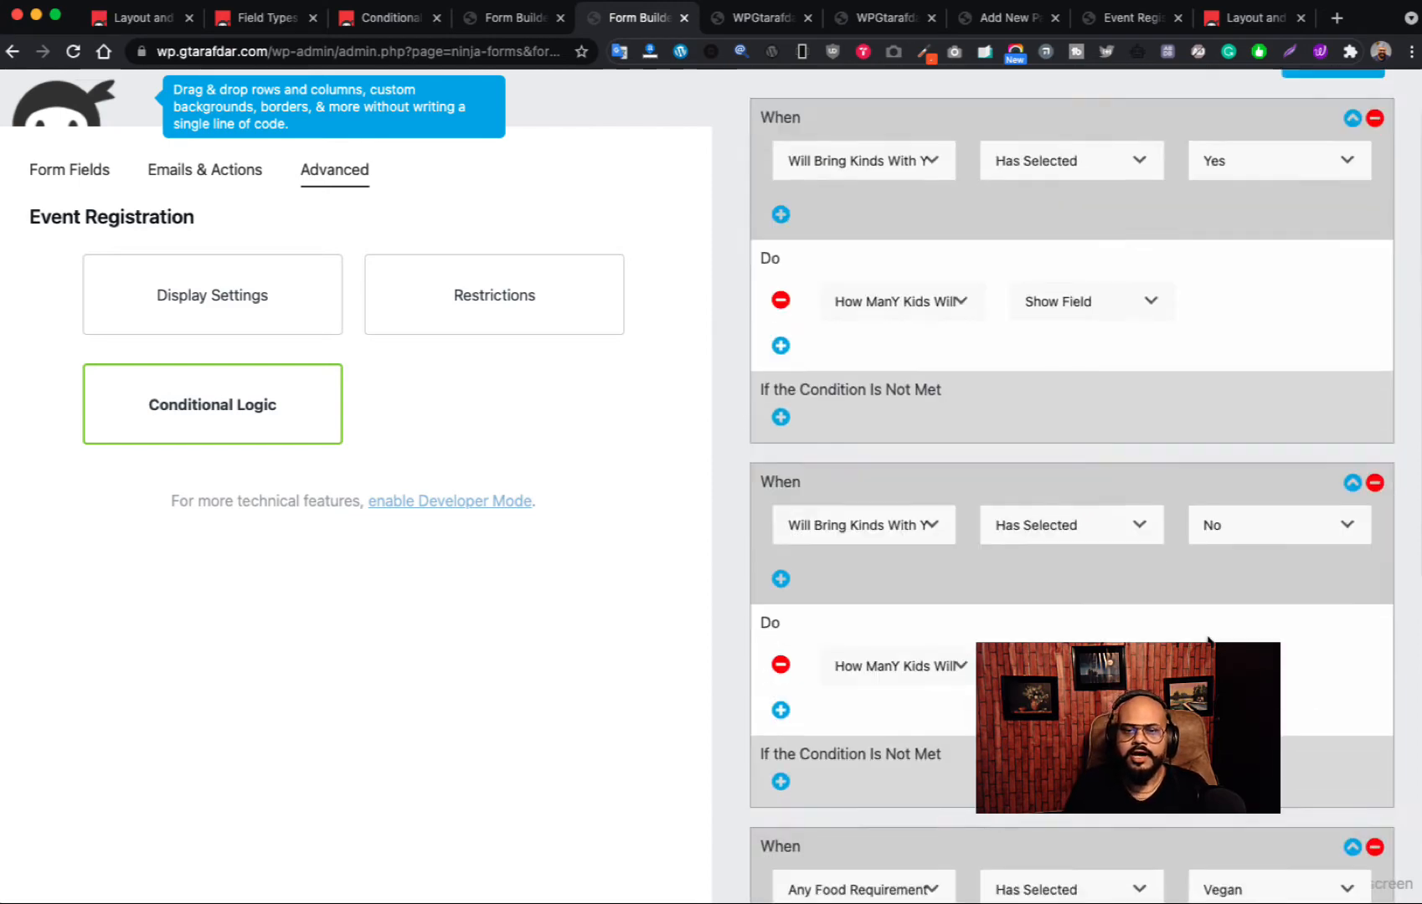
scroll(999, 495, "up", 1)
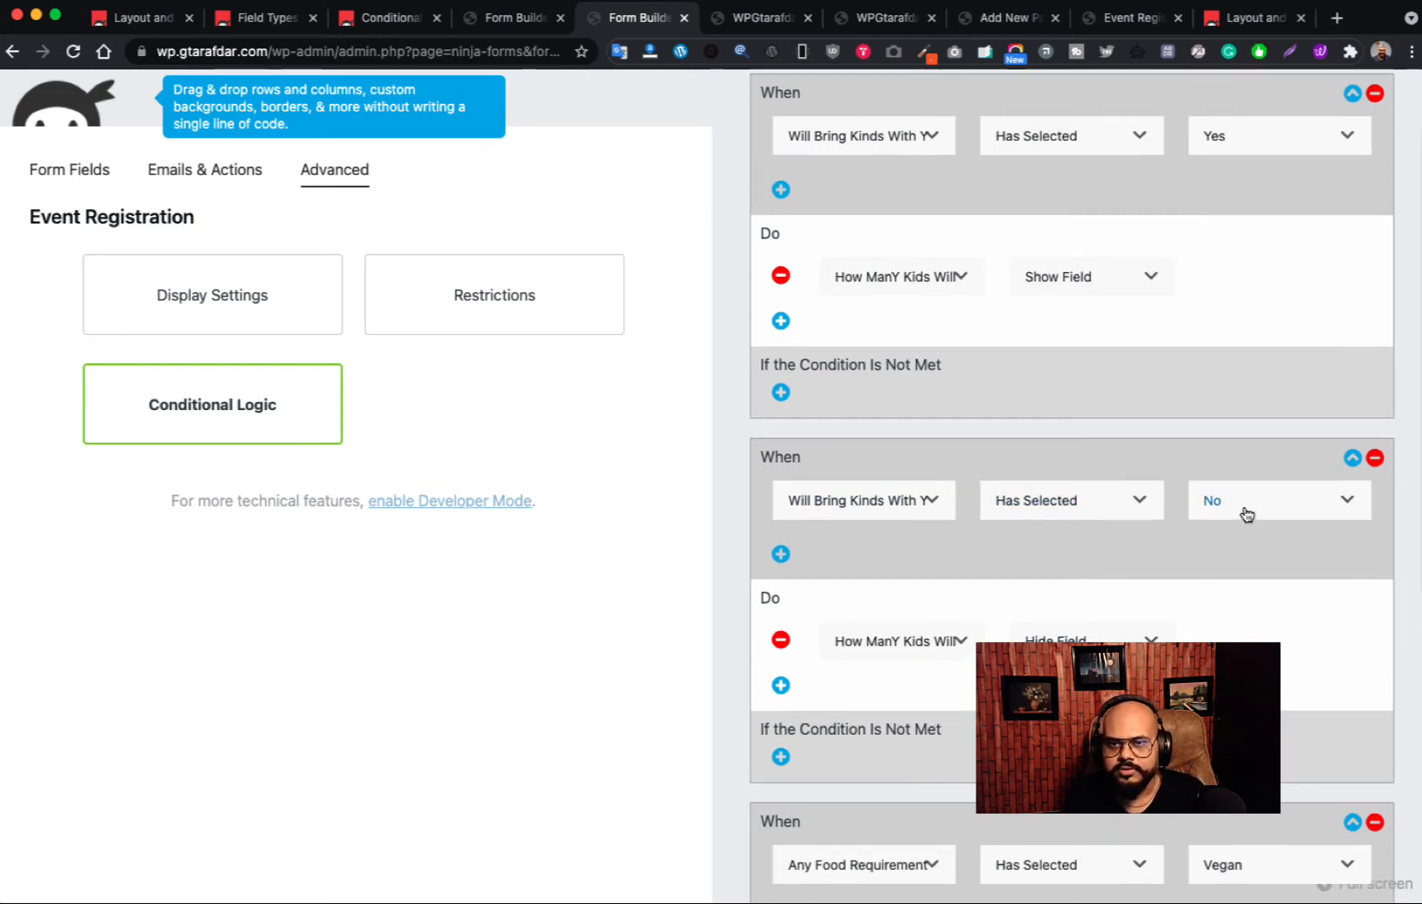
- Set the first condition to Hide Field for "How ManY Kids Will You Bring?" when it is not met
scroll(1246, 515, "up", 1)
left_click(787, 418)
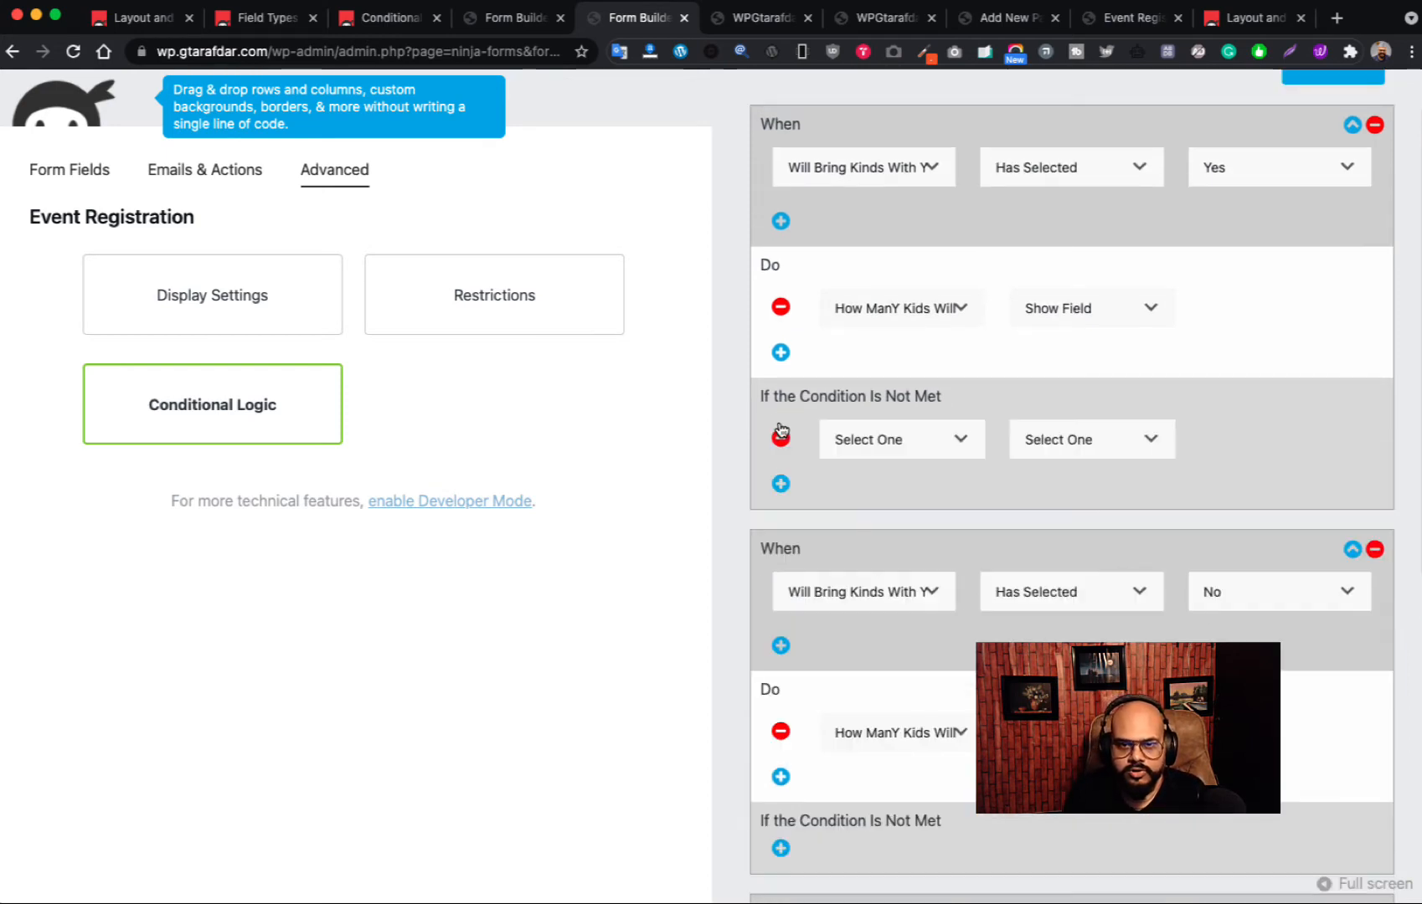
left_click(929, 456)
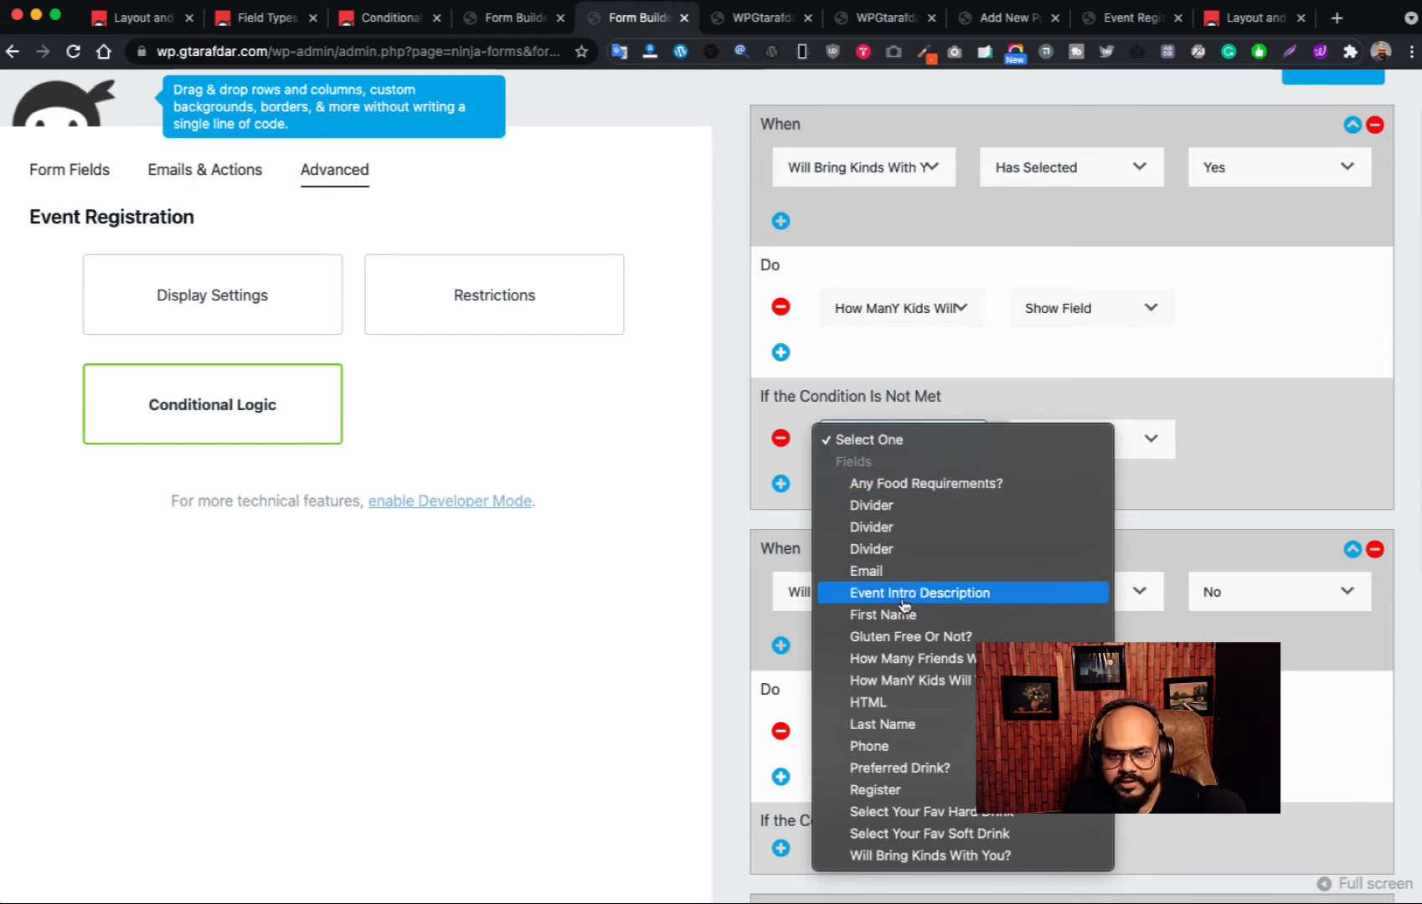
left_click(928, 684)
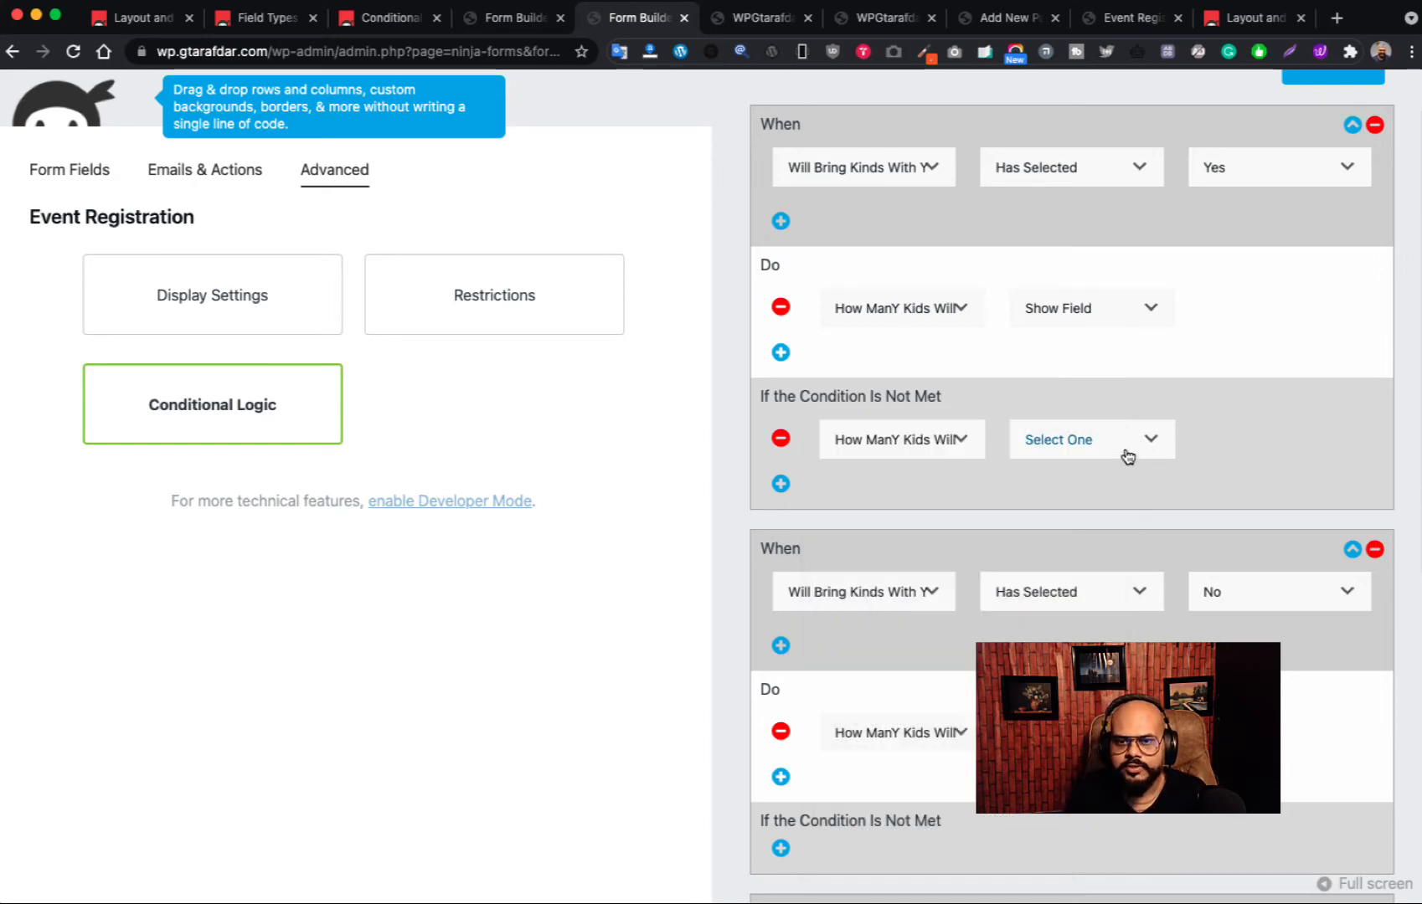
left_click(1126, 458)
left_click(1114, 483)
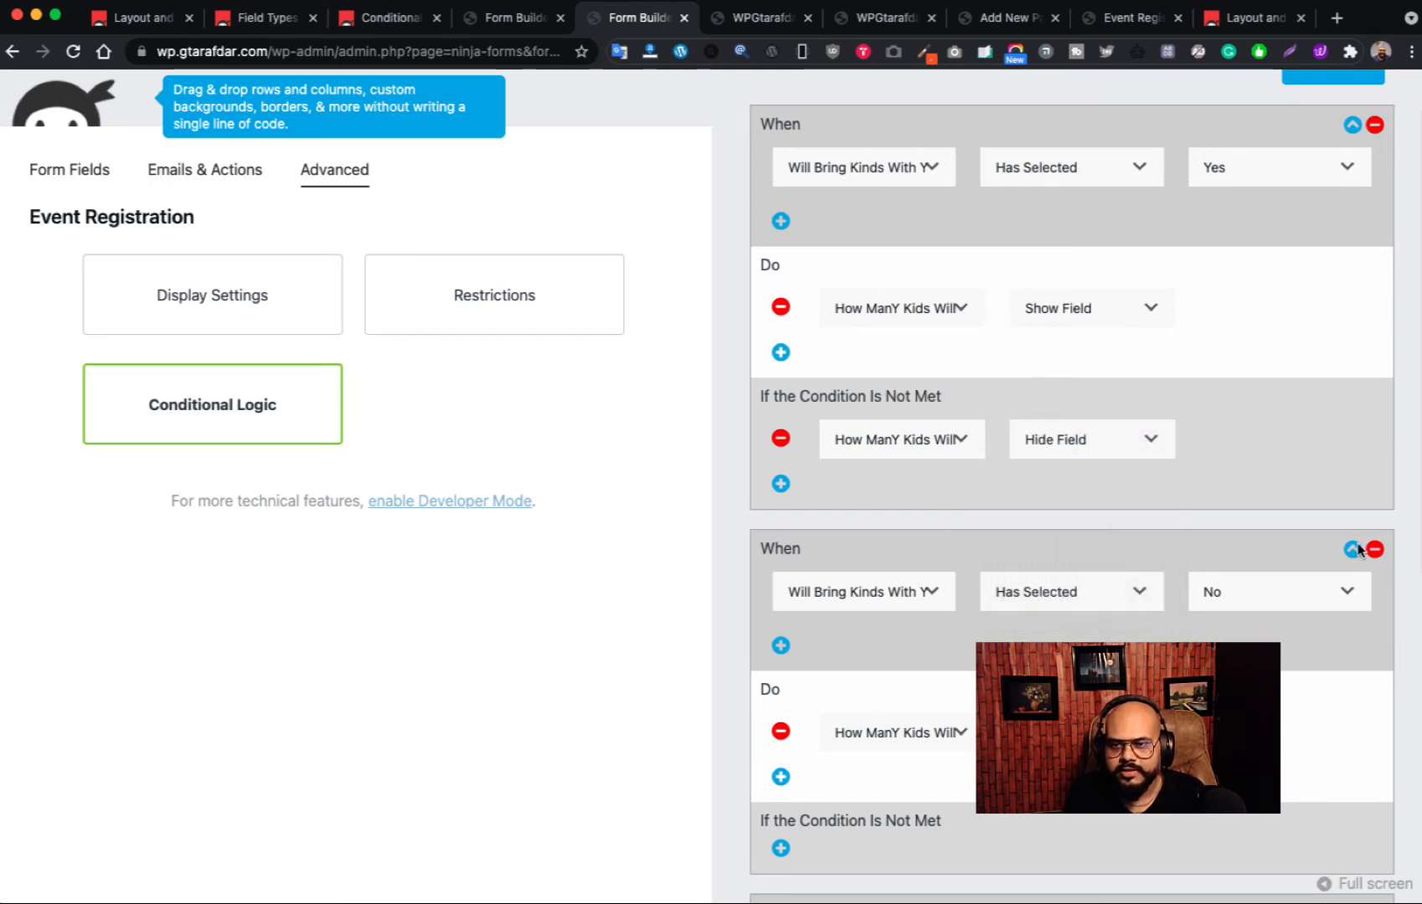
- Delete the condition for "Will Bring Kinds With You?" Has Selected No, close the conditional logic settings, and publish the form
left_click(1374, 550)
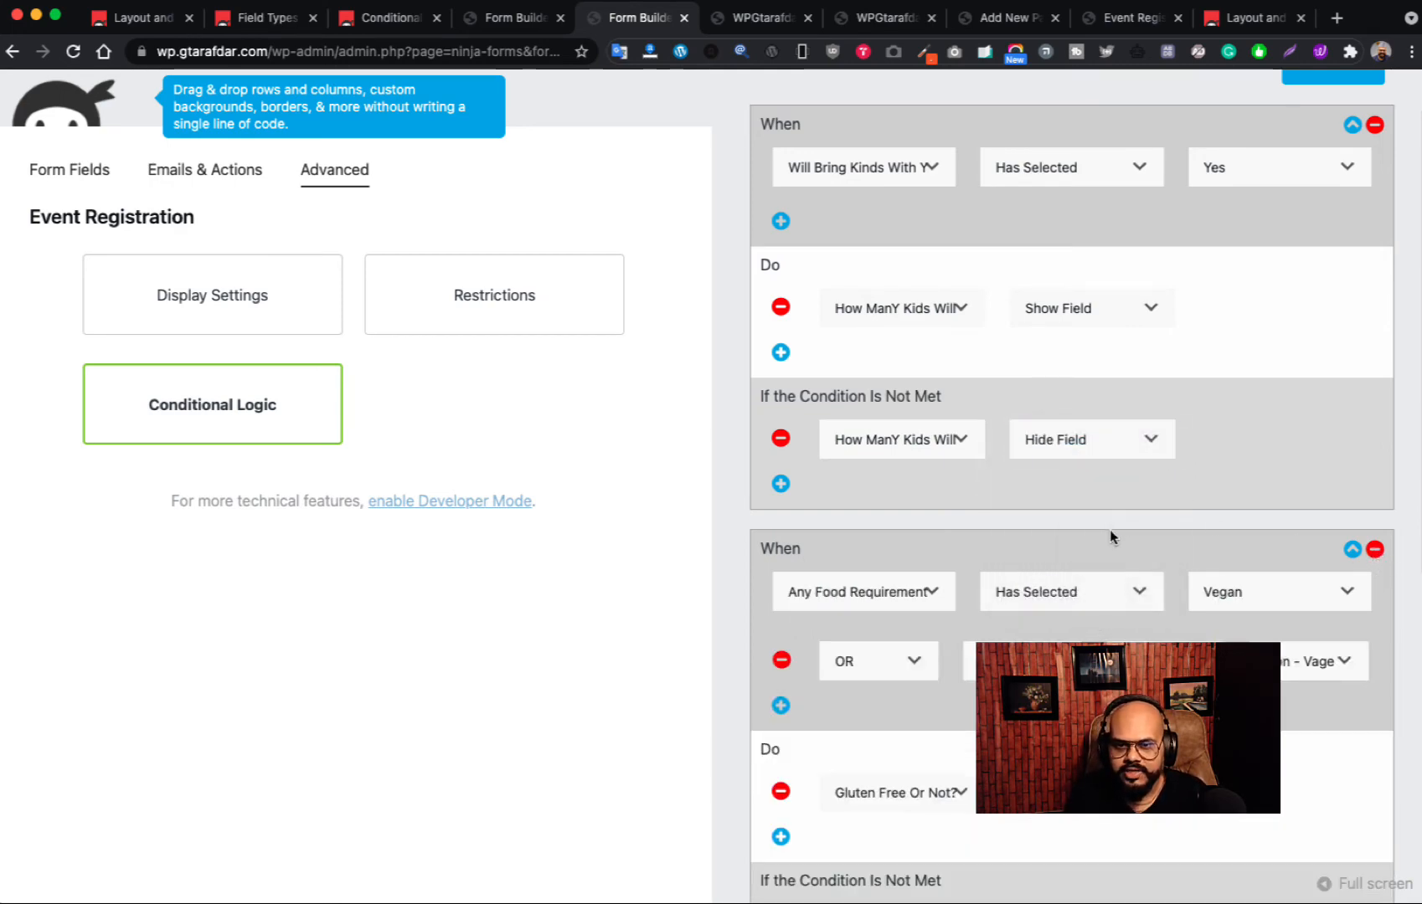
scroll(1120, 526, "up", 1)
scroll(1126, 569, "down", 5)
scroll(1130, 596, "up", 6)
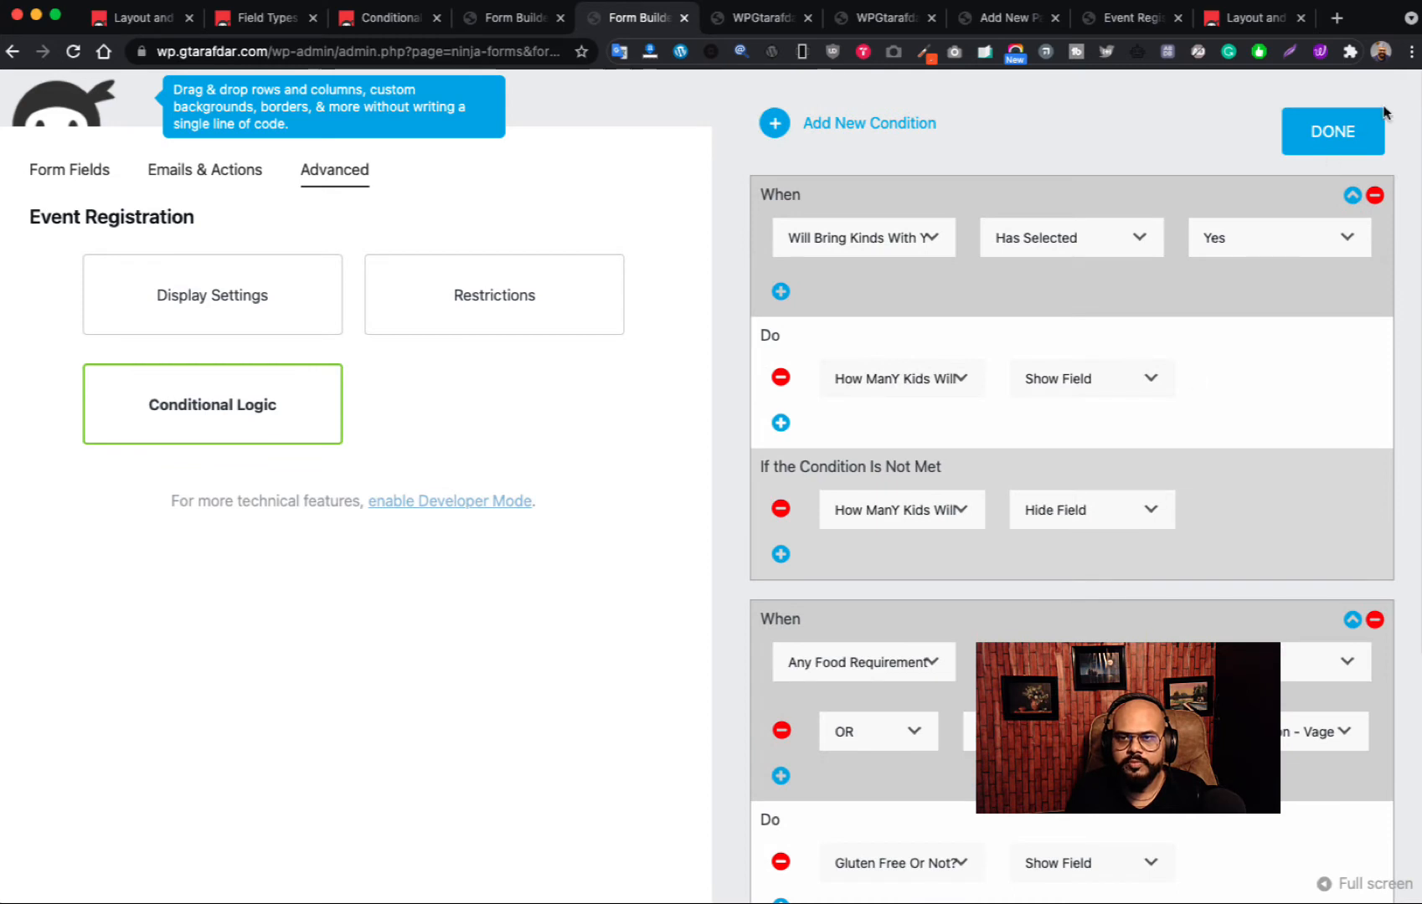
left_click(1345, 133)
left_click(1330, 173)
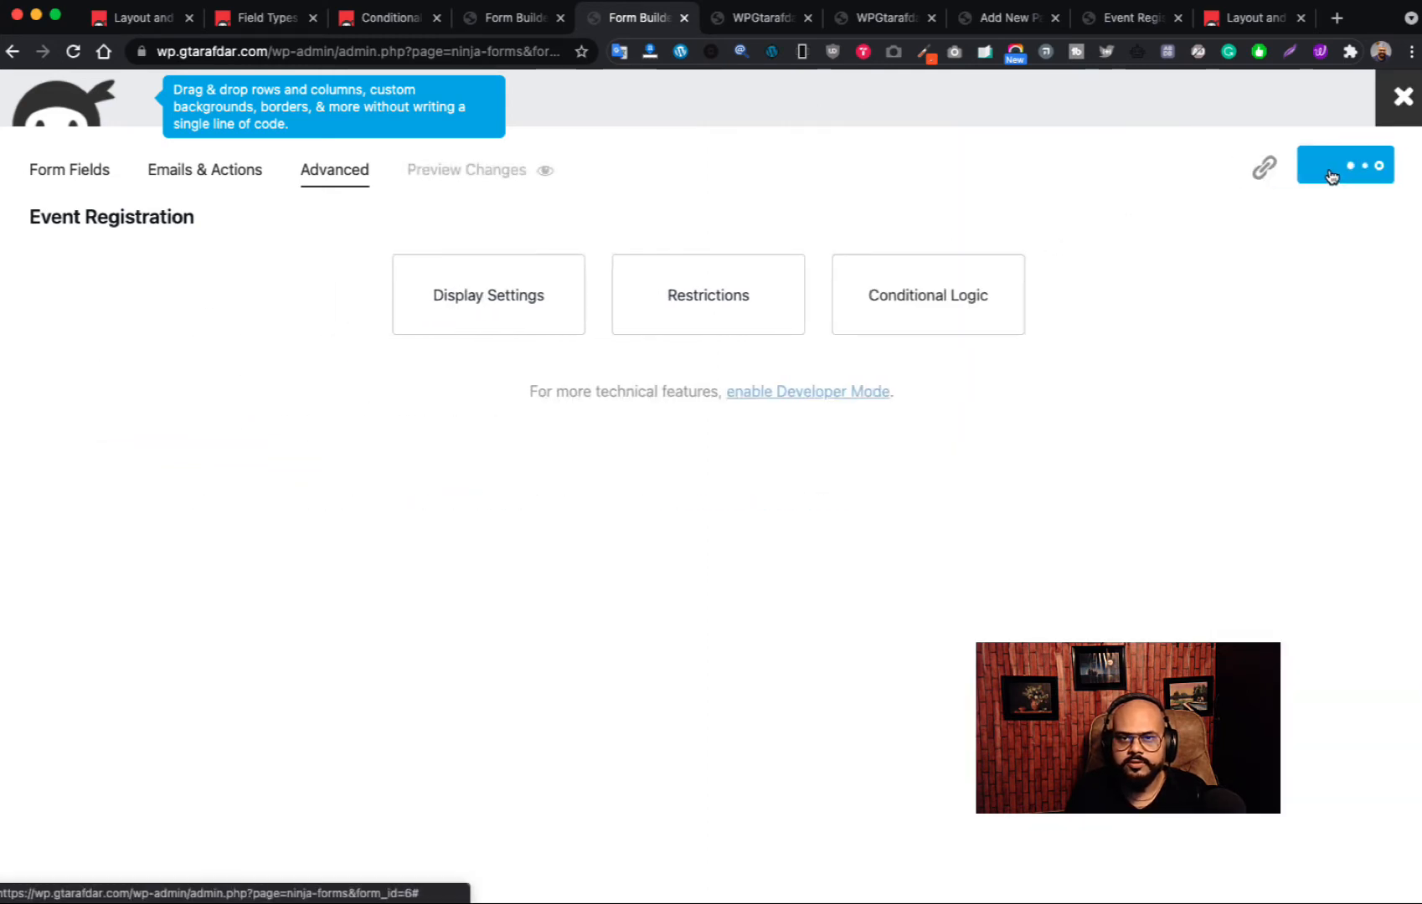
- Preview the form and test "Will Bring Kinds with You?" with Yes and No, checking the kids field each time
left_click(459, 172)
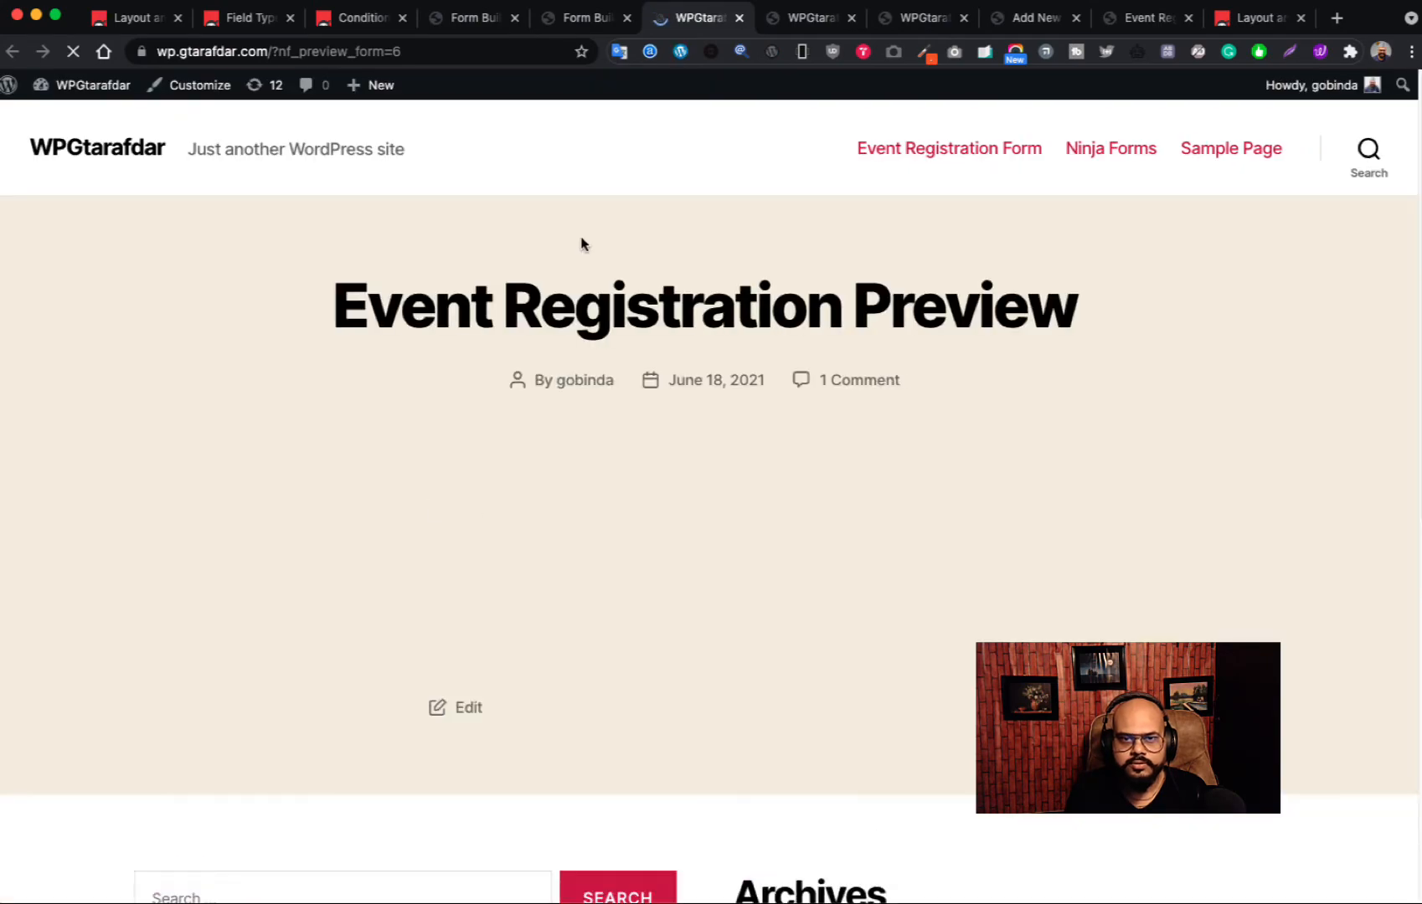
scroll(844, 379, "down", 5)
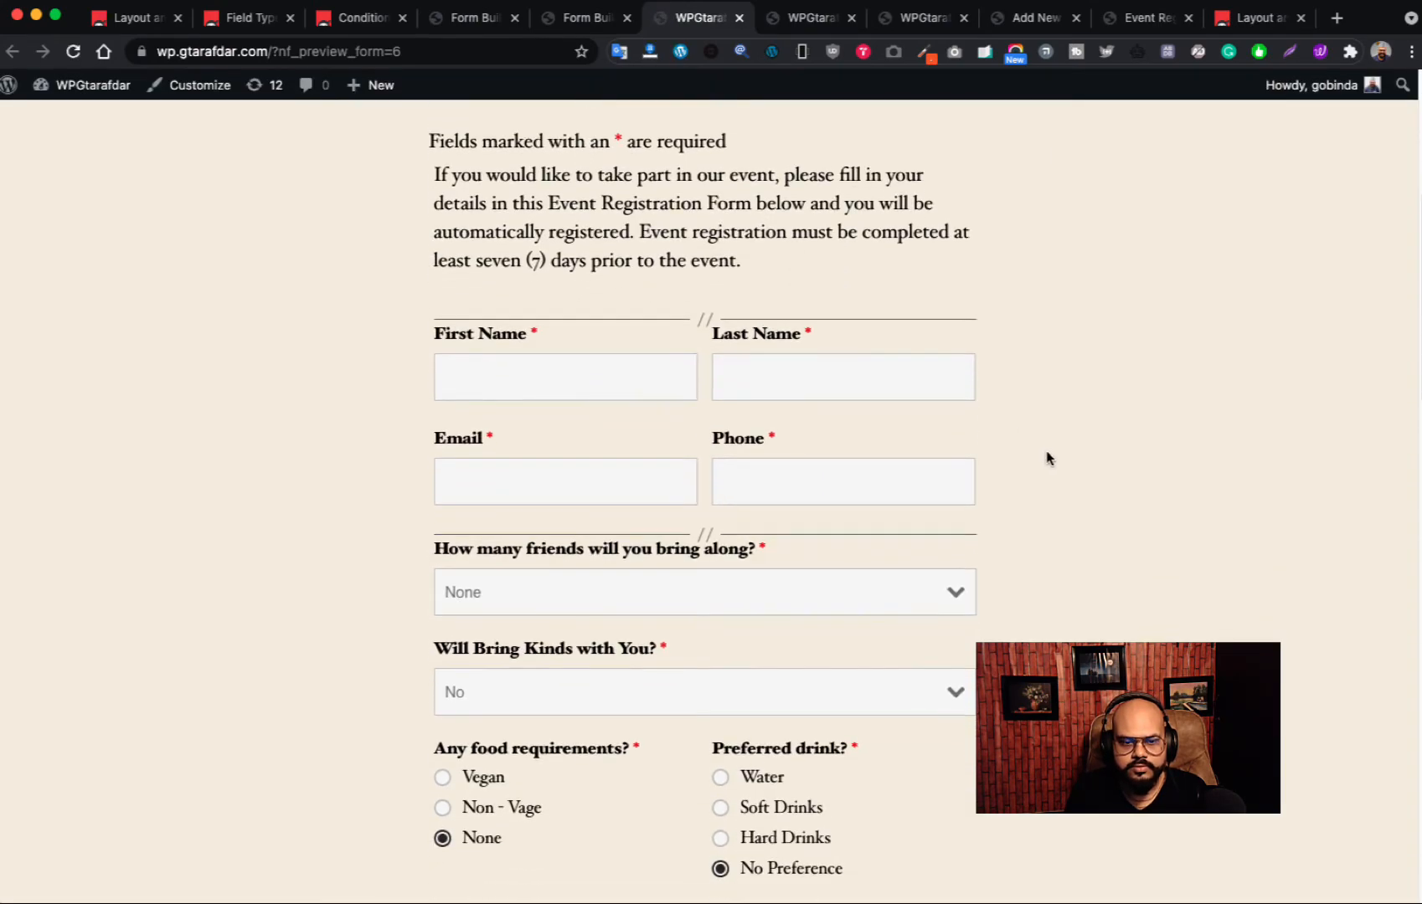
scroll(1047, 452, "down", 2)
left_click(935, 580)
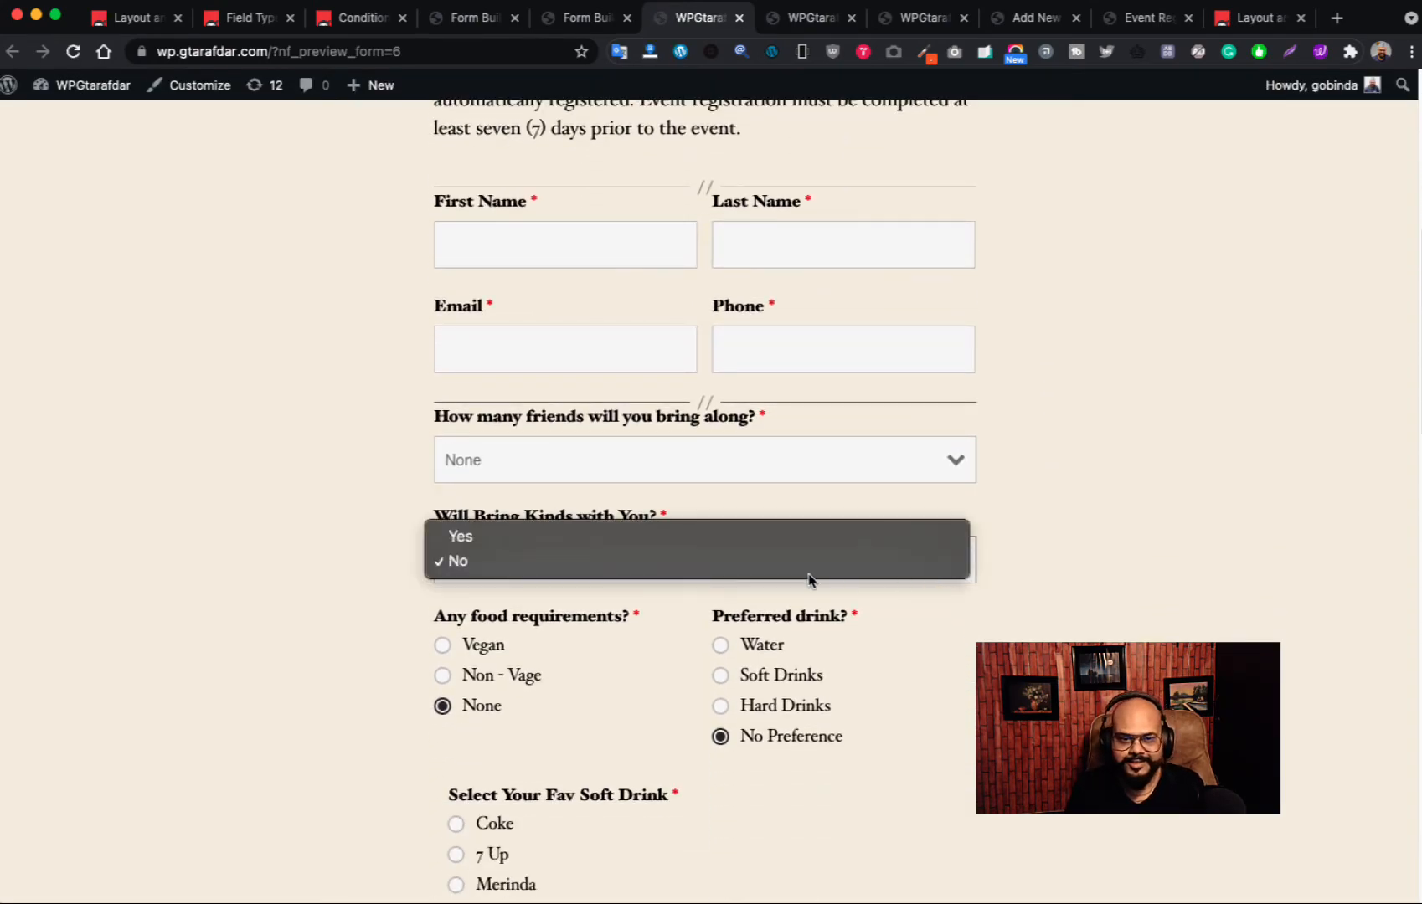
left_click(759, 543)
scroll(917, 596, "down", 2)
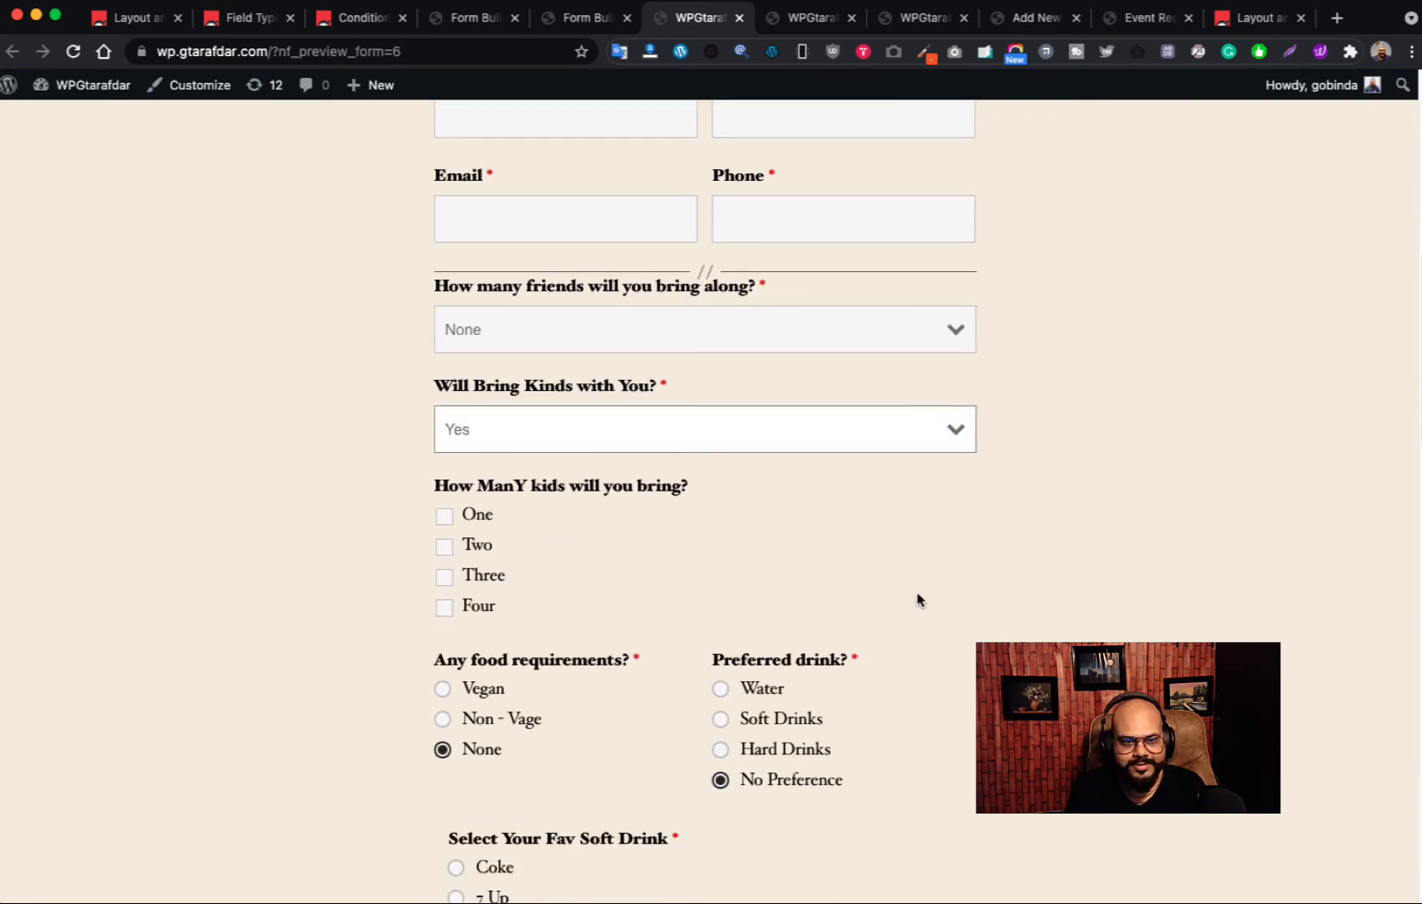
left_click(796, 444)
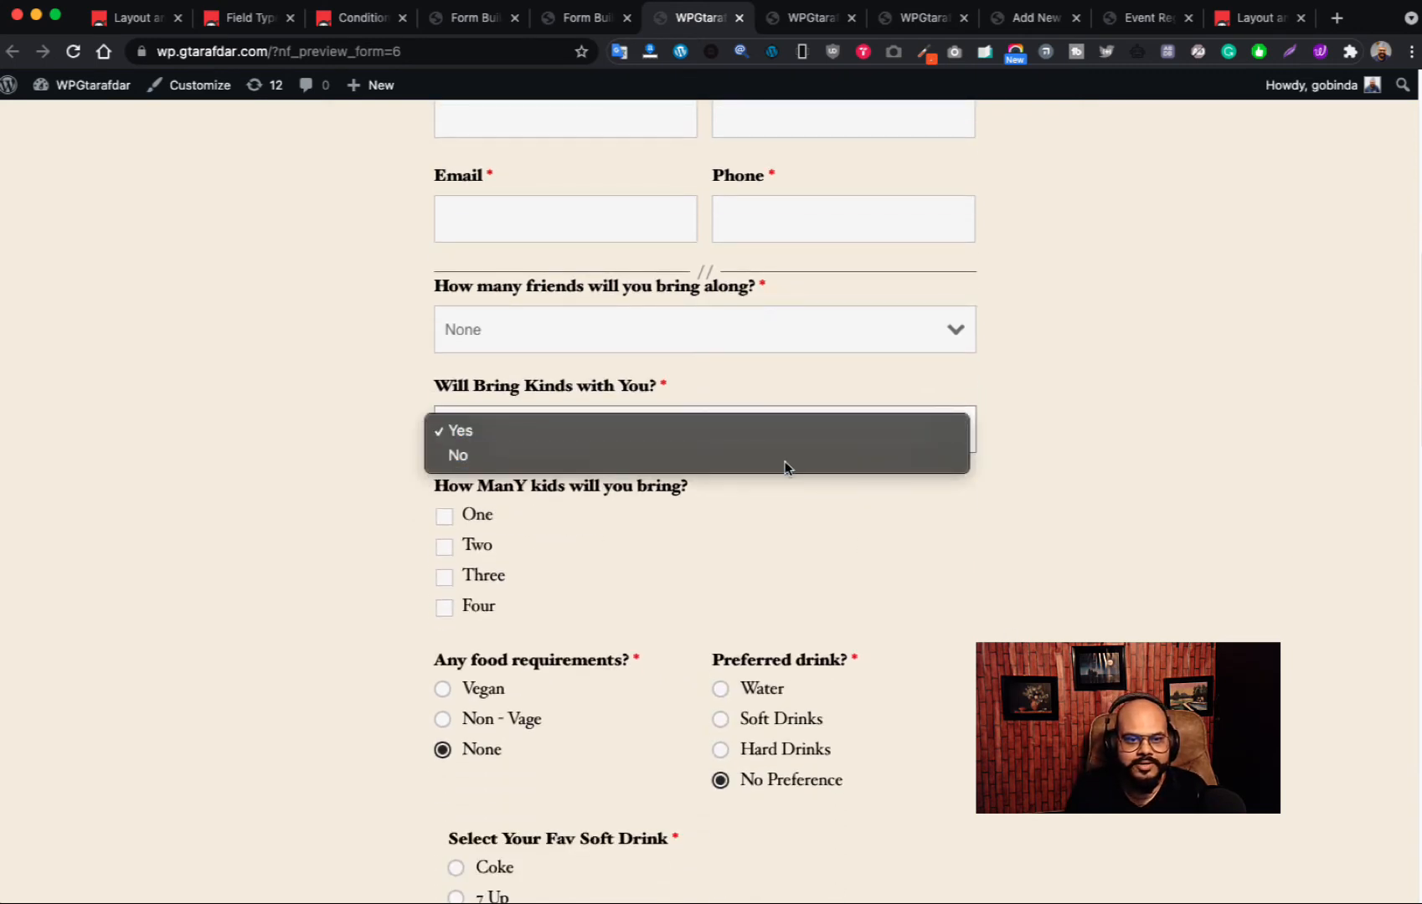
left_click(789, 457)
scroll(1001, 561, "down", 2)
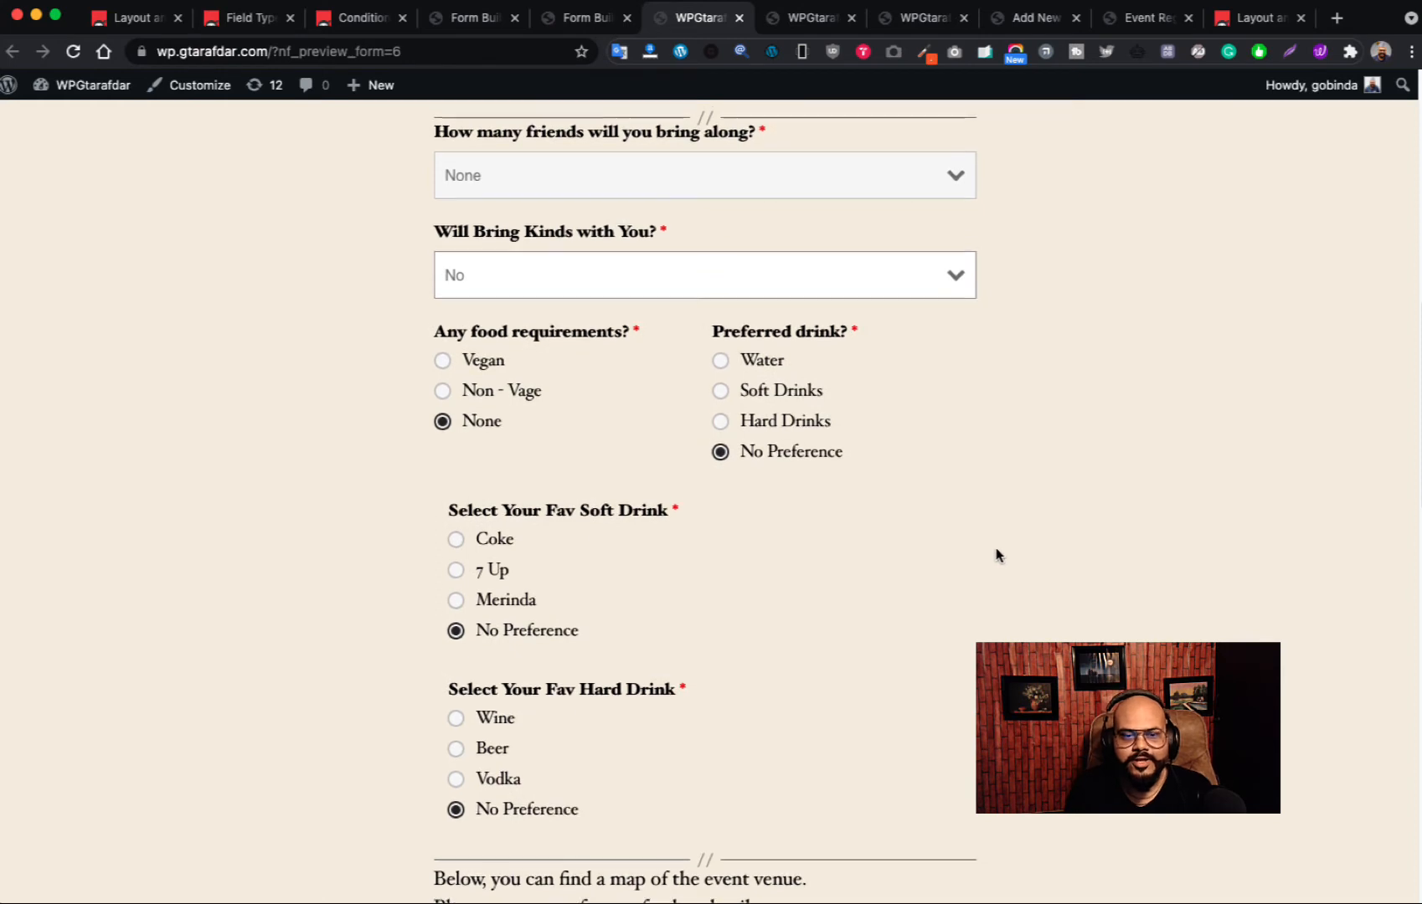
scroll(988, 540, "up", 1)
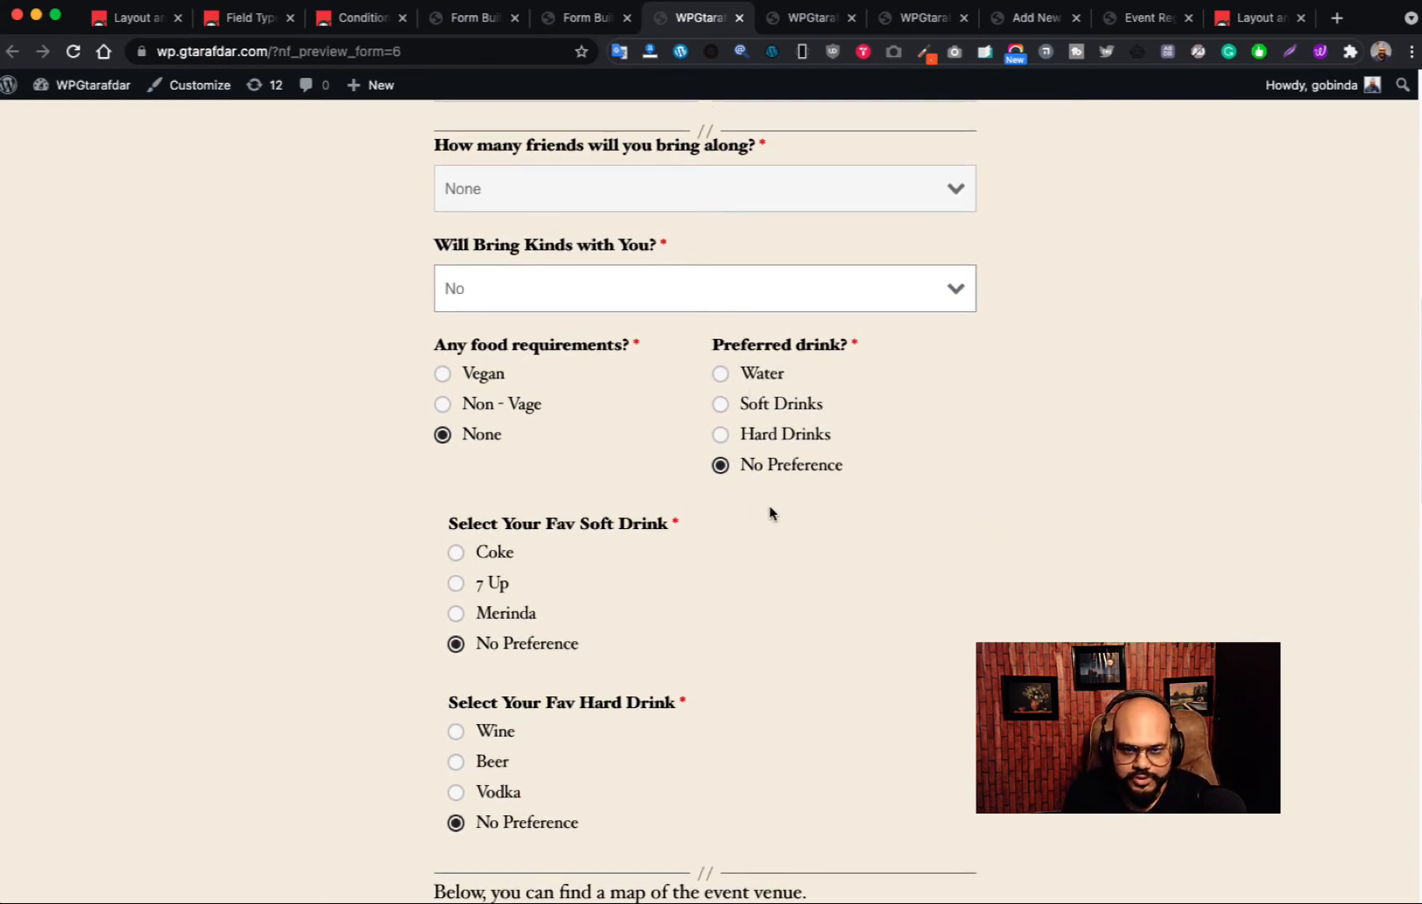
- Add a new condition to the form's conditional logic with "Preferred Drink?" as its trigger field
left_click(577, 20)
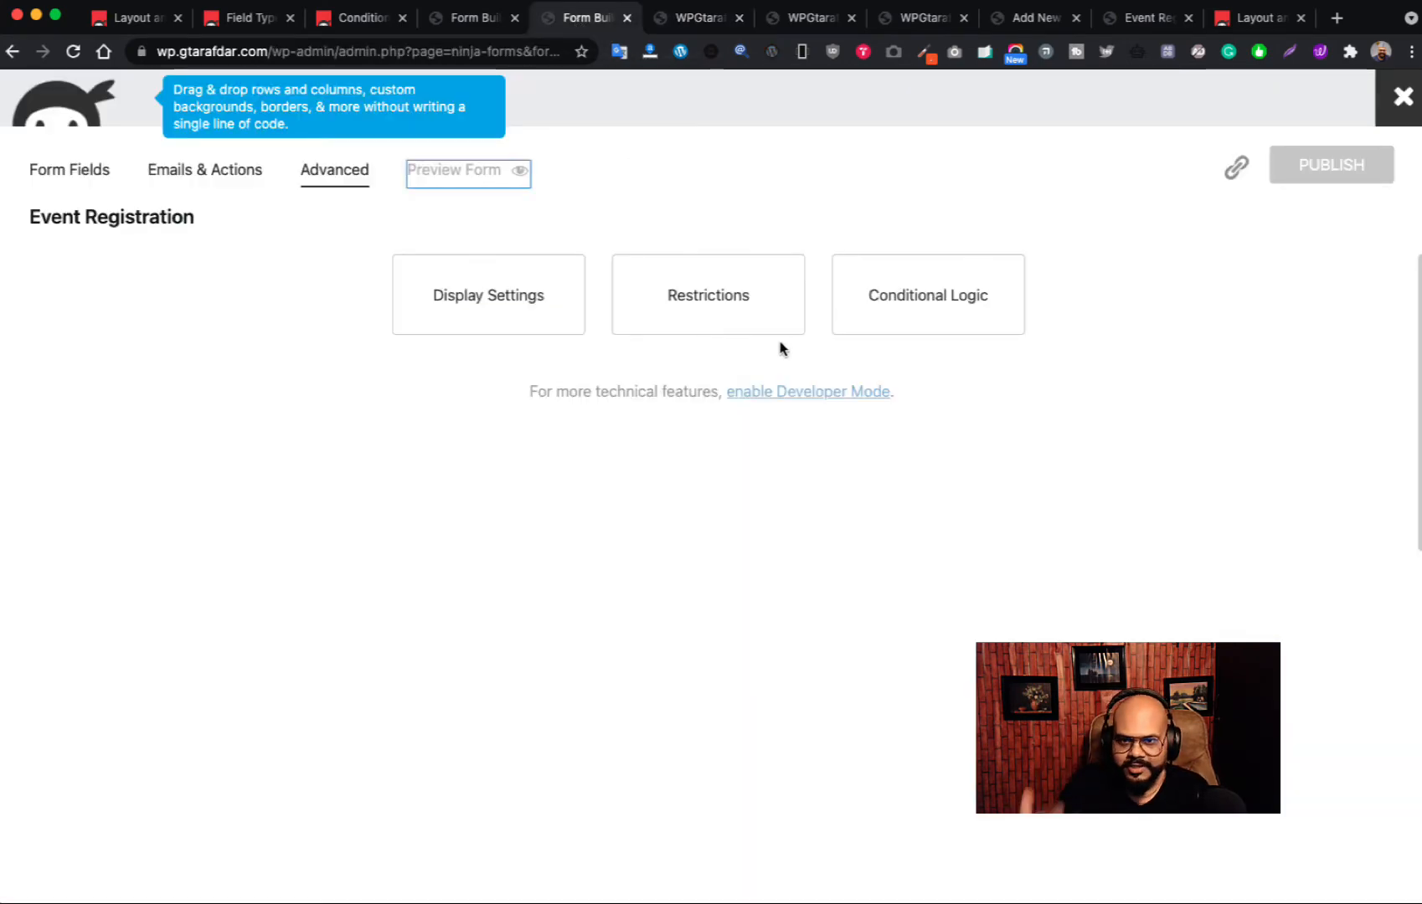
left_click(880, 309)
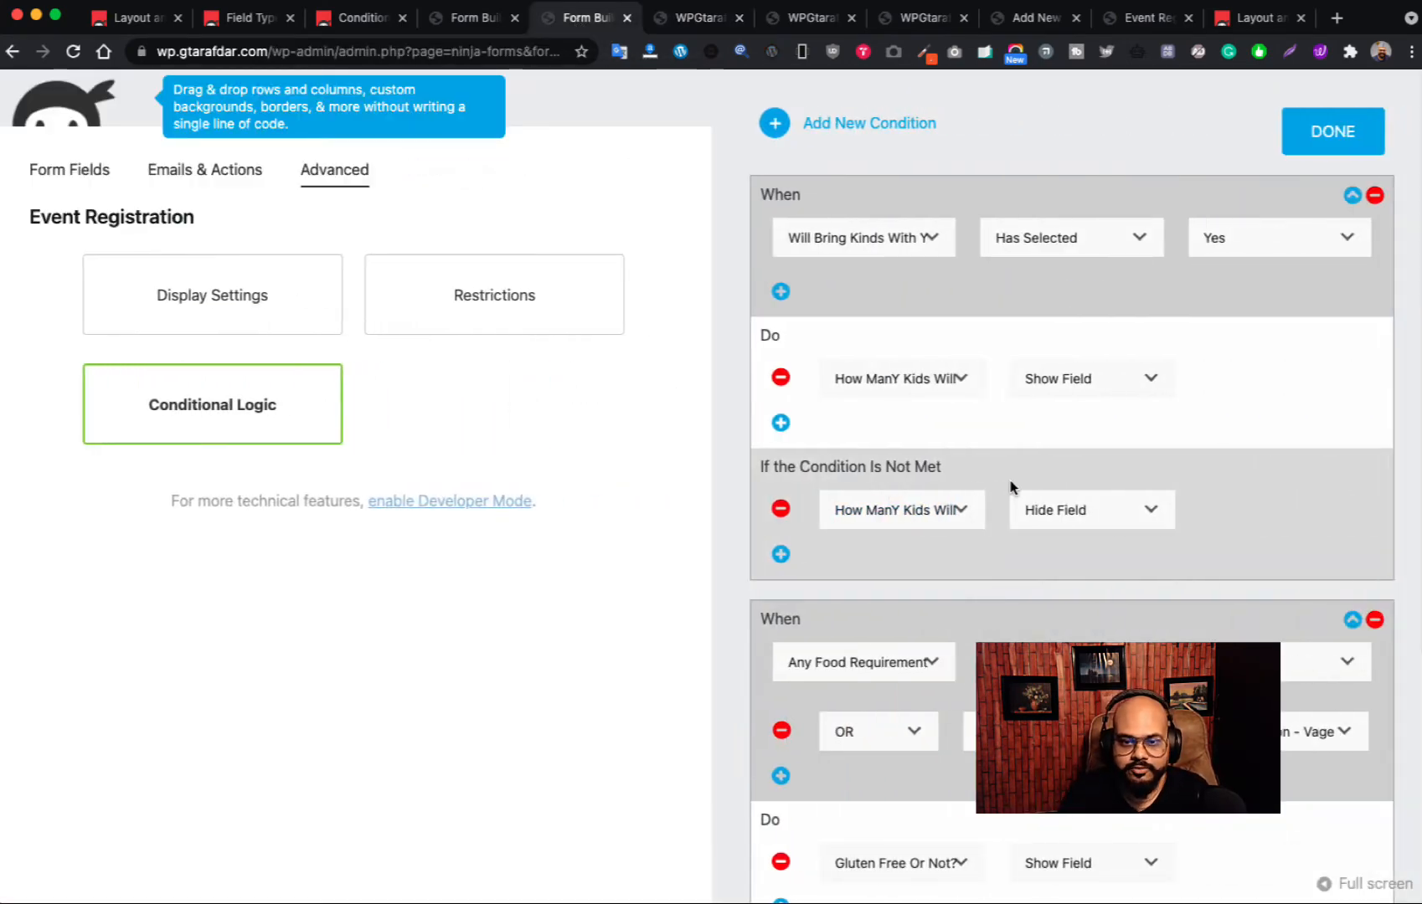
left_click(876, 125)
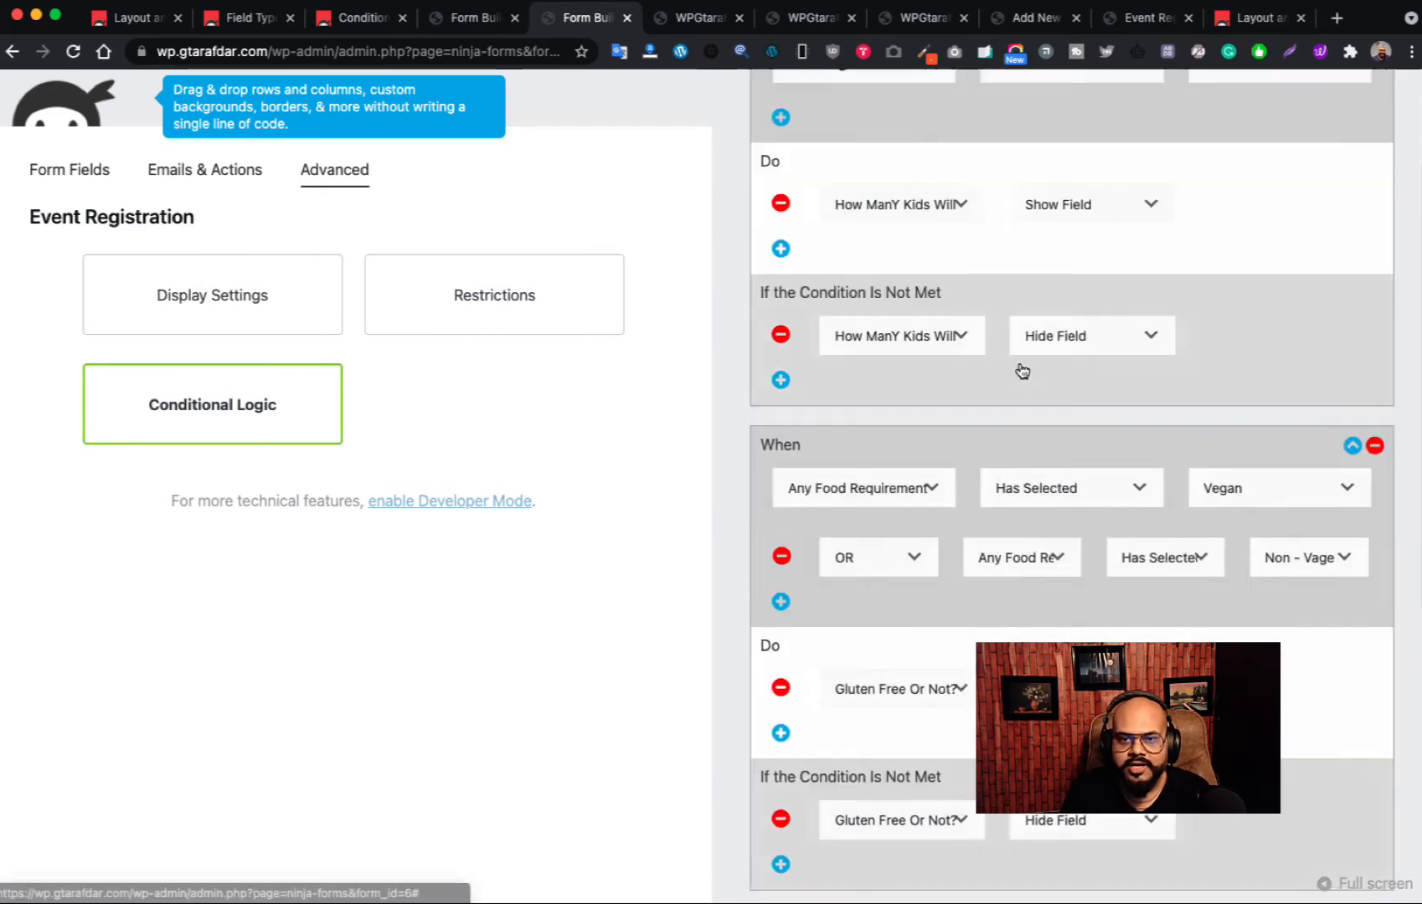
left_click(888, 443)
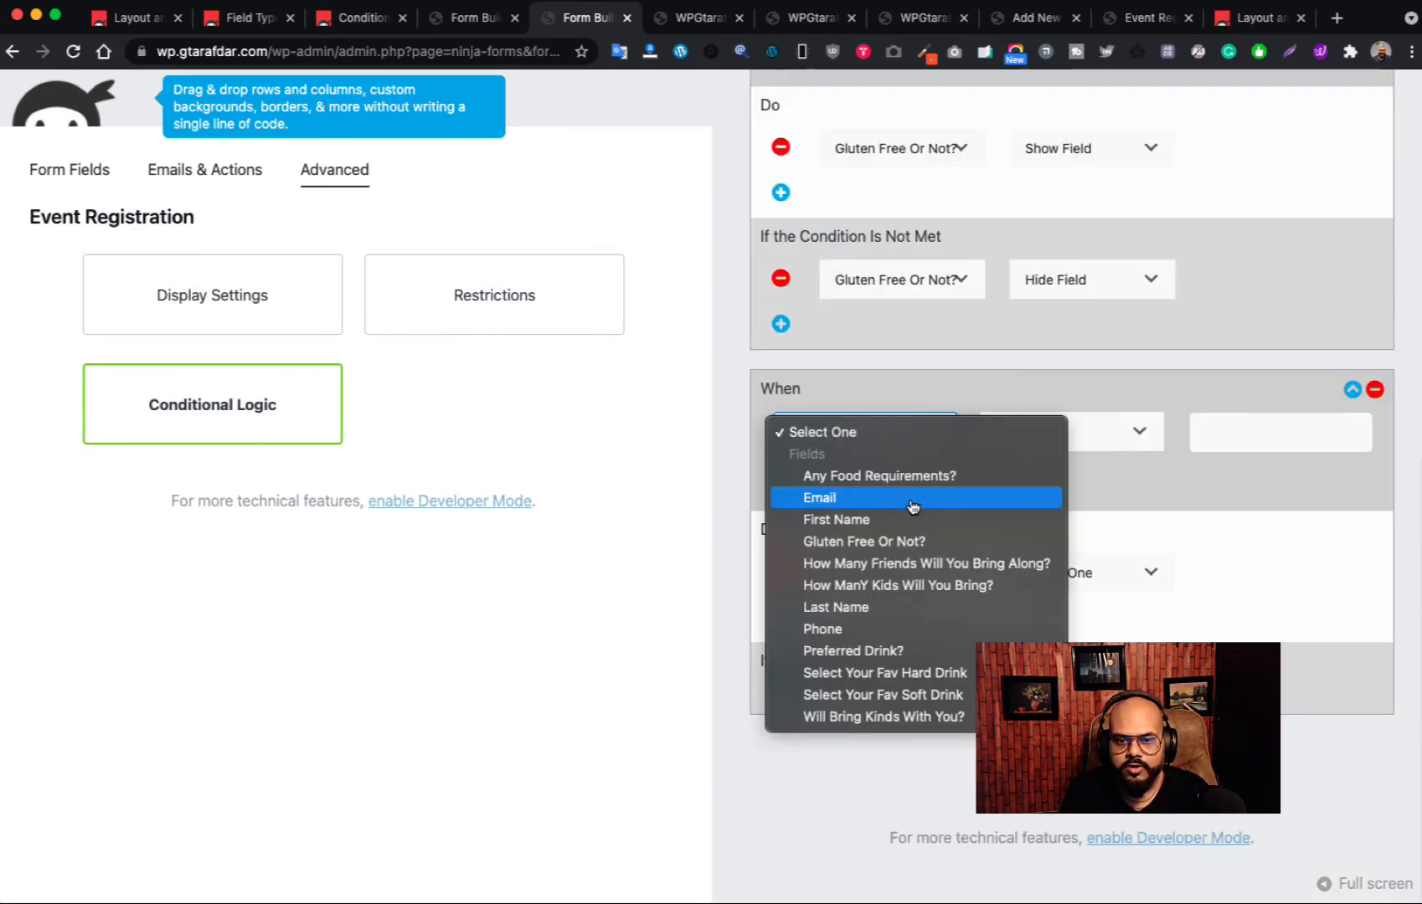
left_click(921, 649)
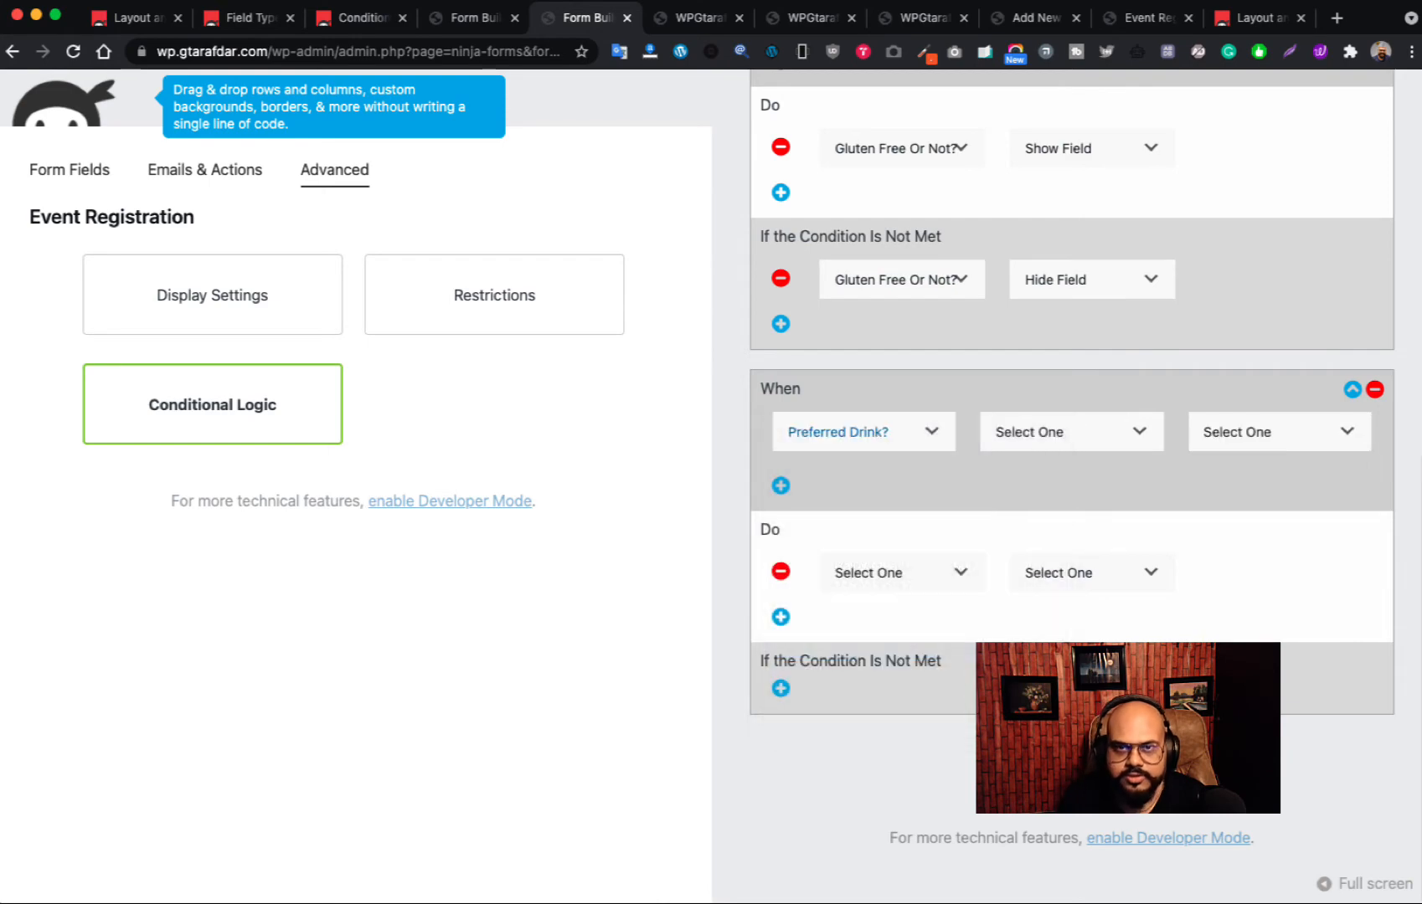
- Check the drink questions in the preview and set the "Preferred Drink?" trigger to Has Selected Water
left_click(745, 20)
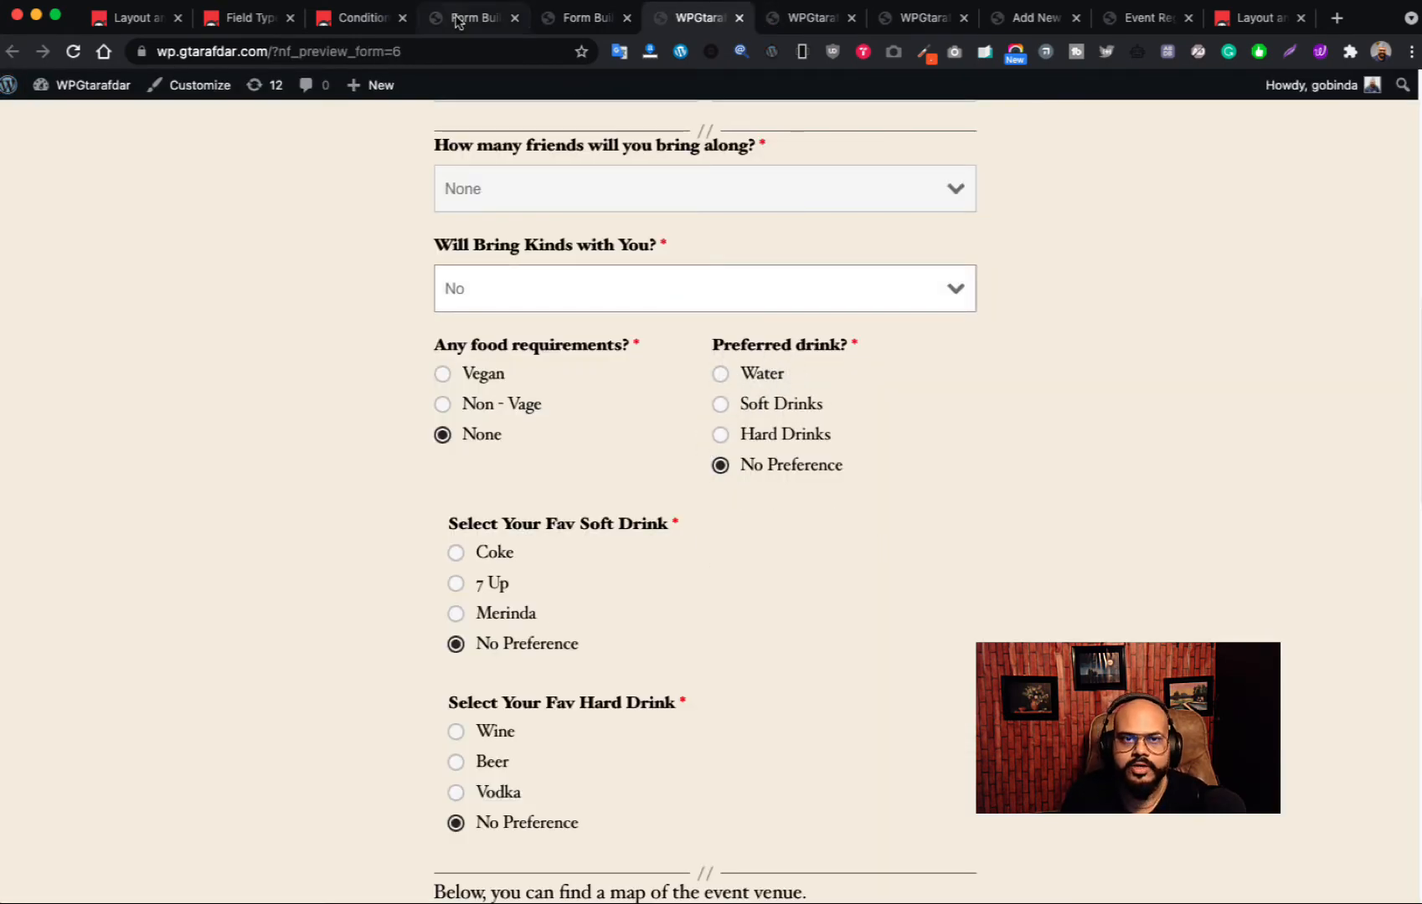
left_click(576, 20)
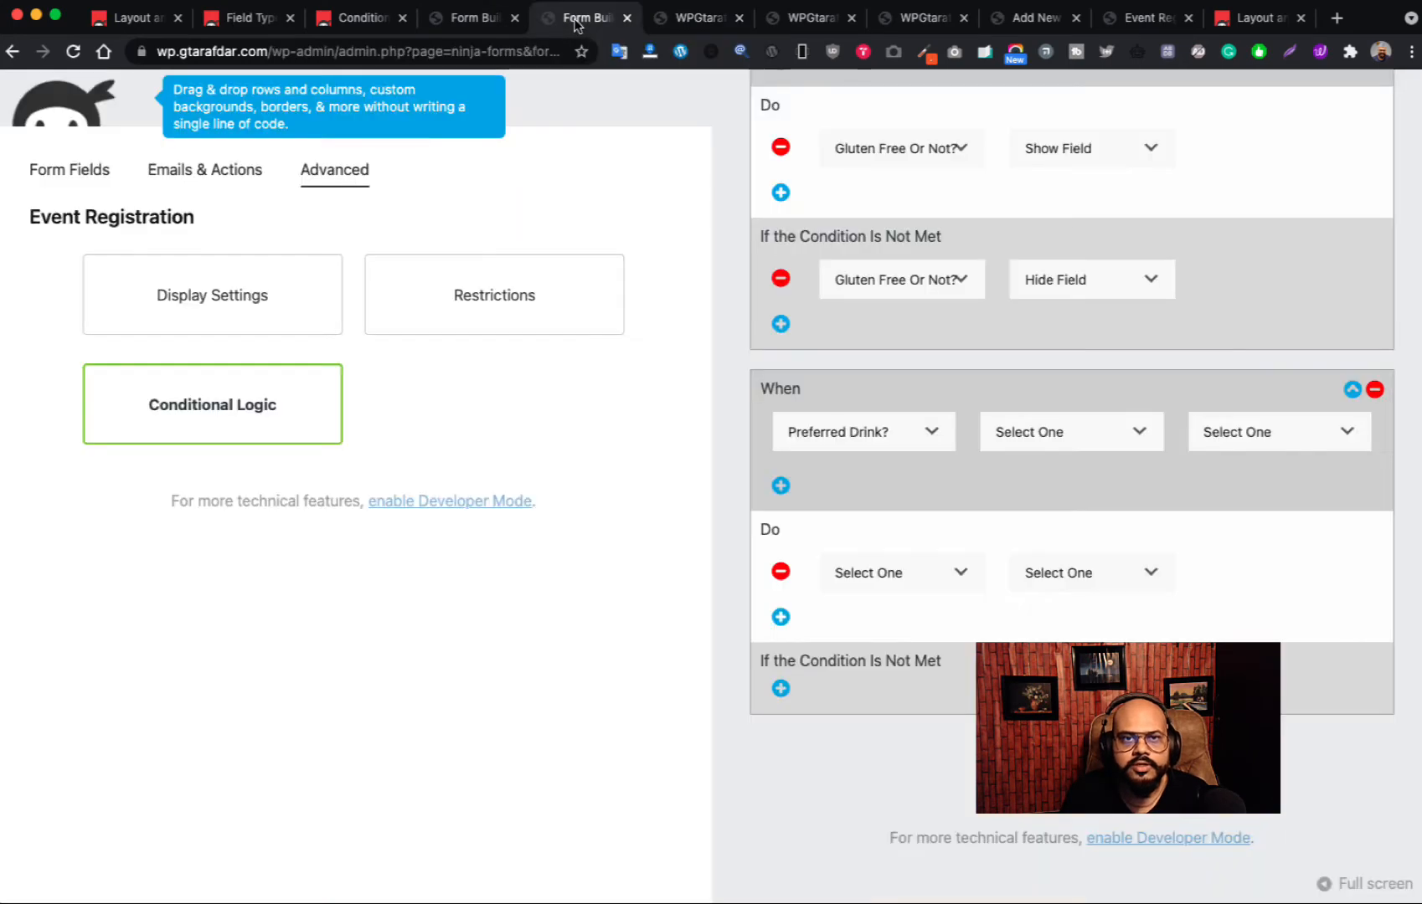
left_click(1047, 432)
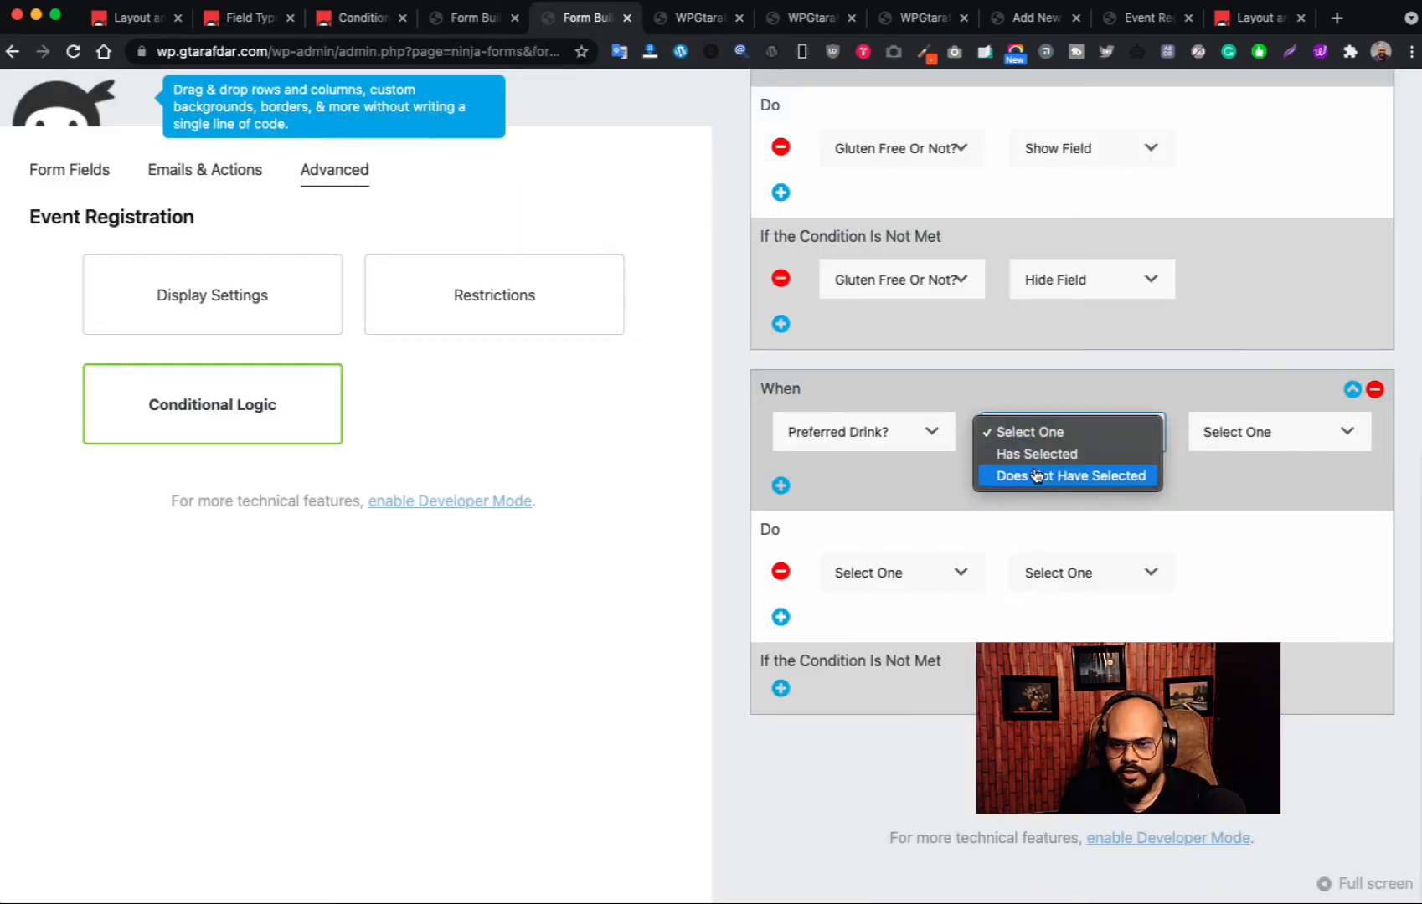
left_click(1039, 457)
left_click(1247, 444)
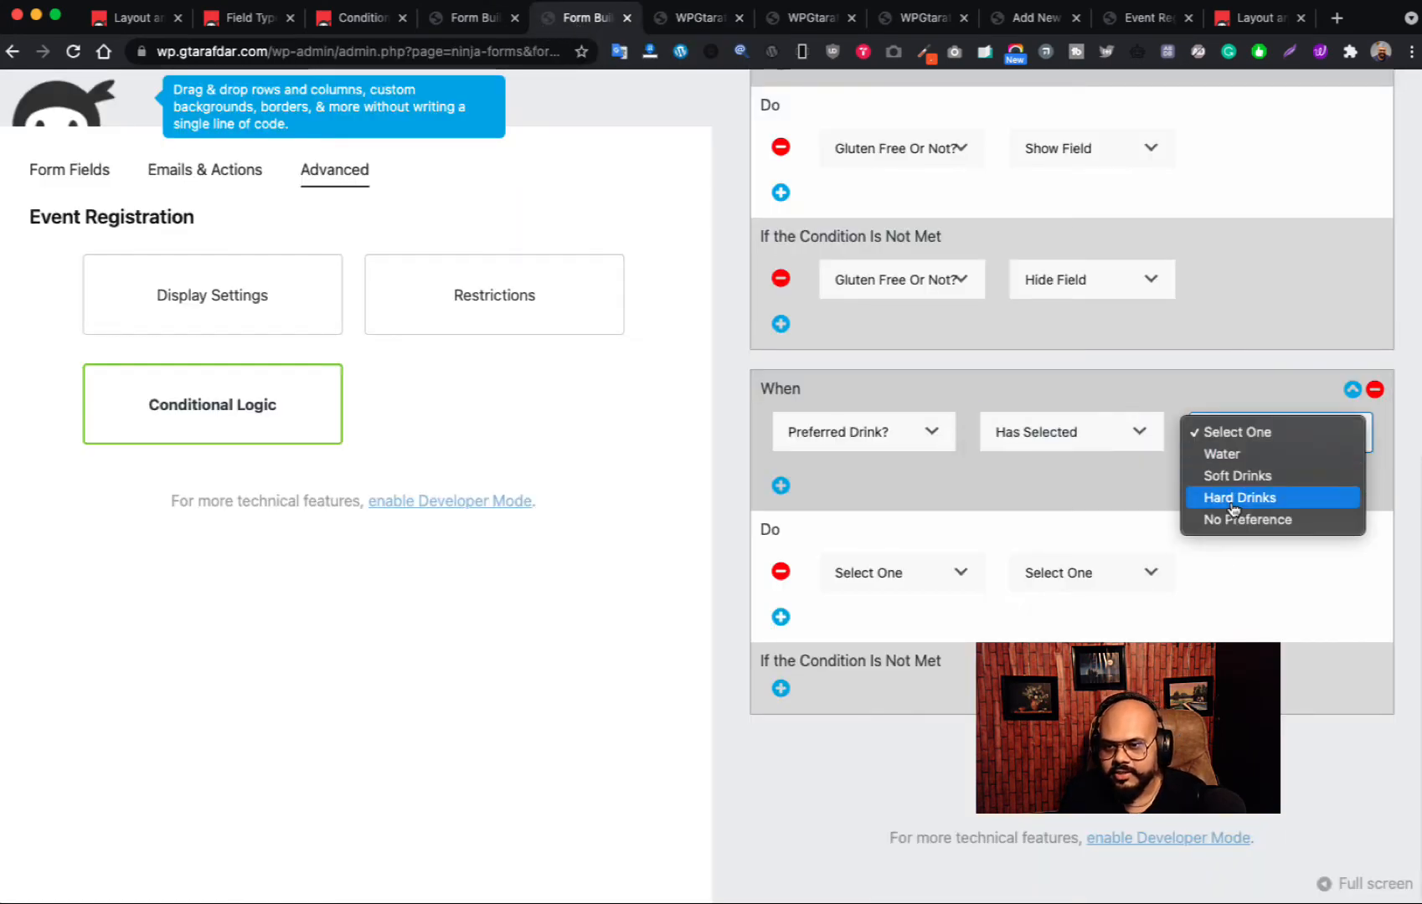
left_click(1244, 460)
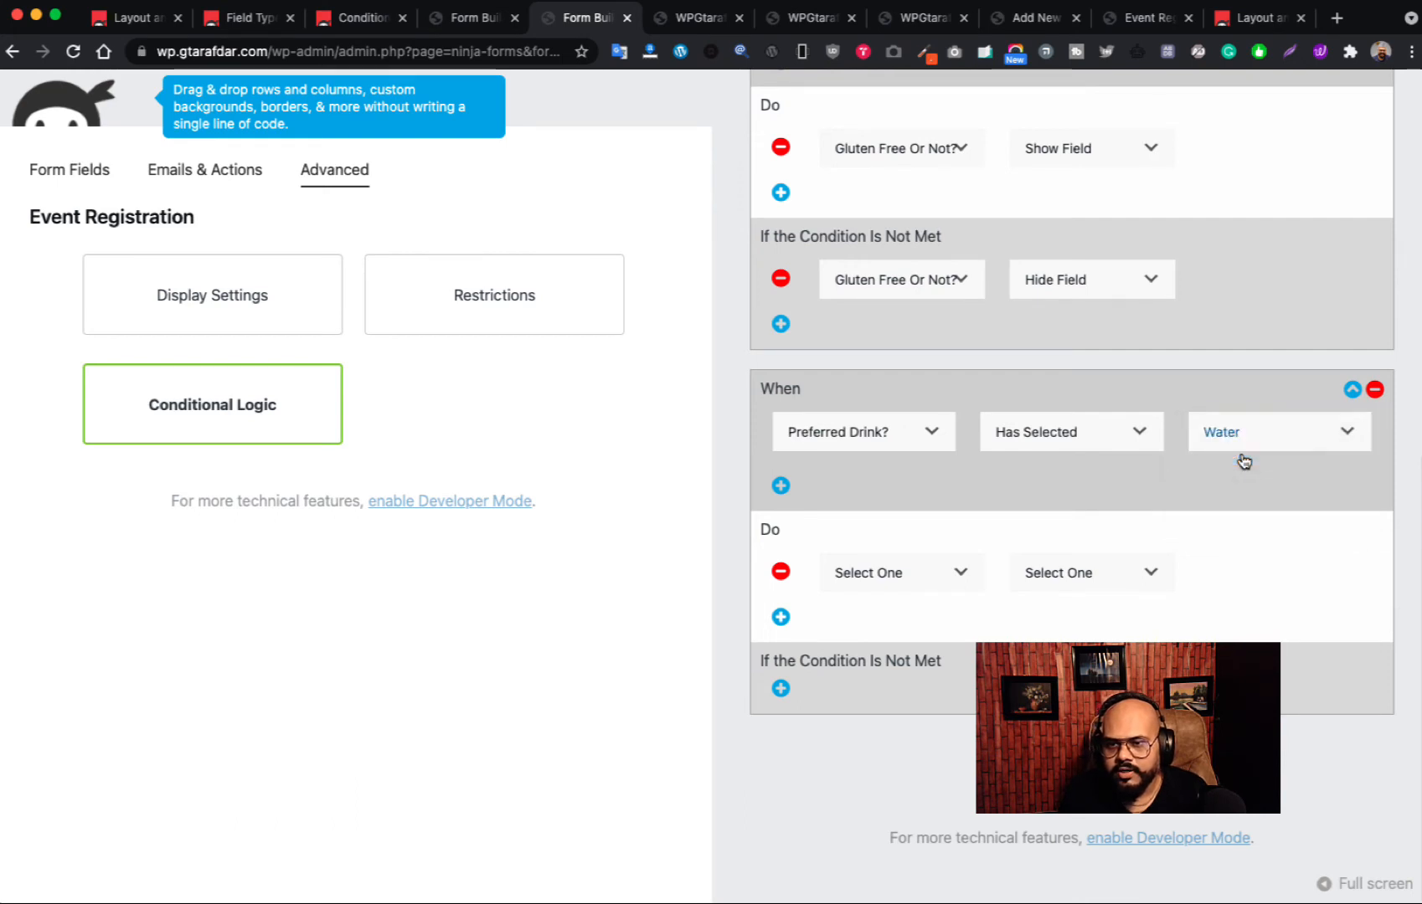
- Open the list of target fields for the action of the "Preferred Drink?" condition
left_click(968, 586)
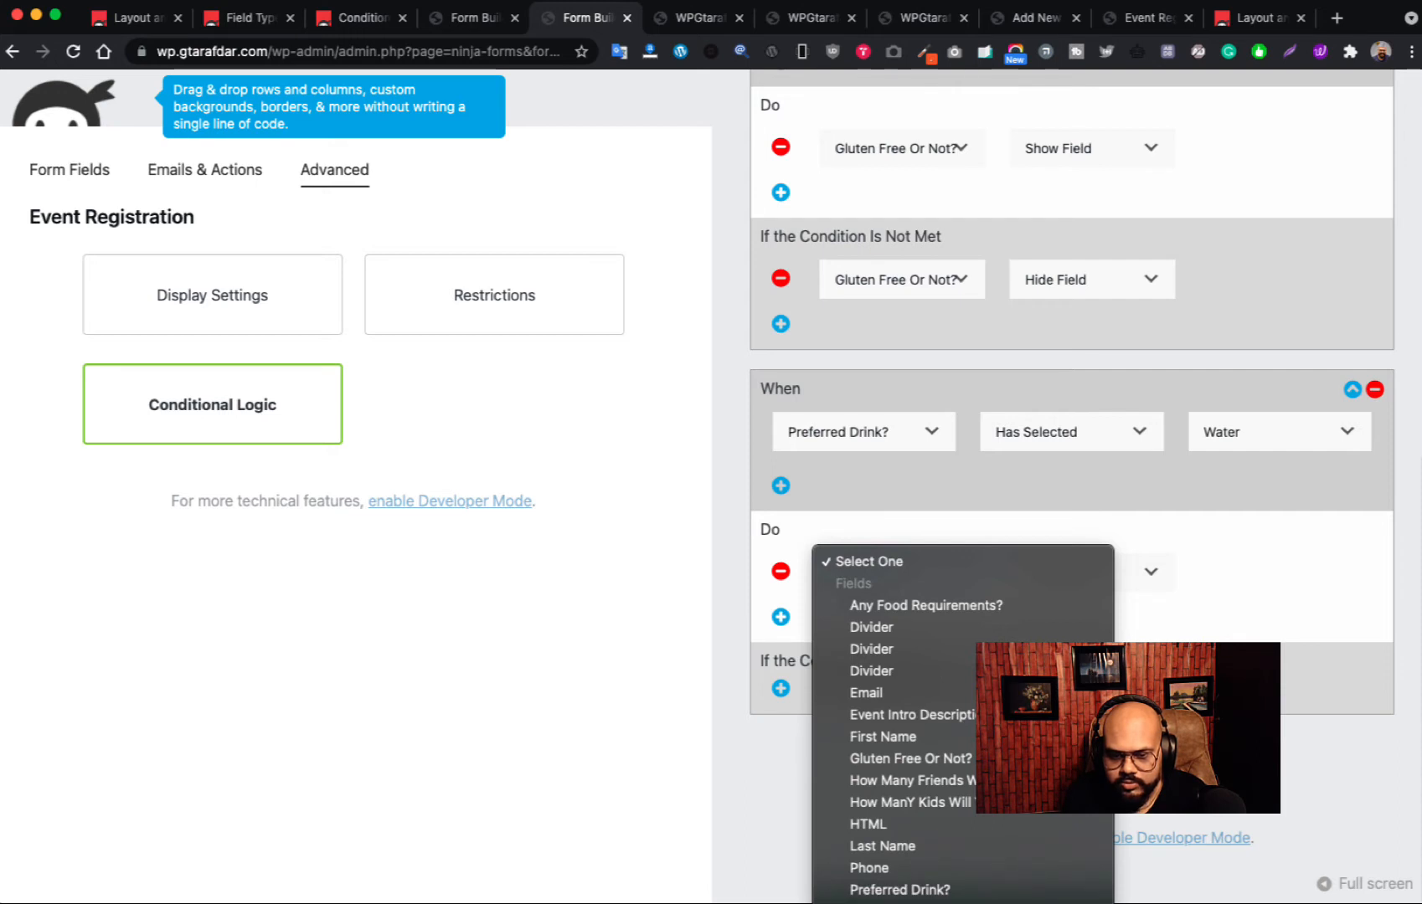
- Set the Water condition's Do action to Hide Field for the Select Your Fav Hard Drink field
left_click(963, 902)
left_click(1135, 575)
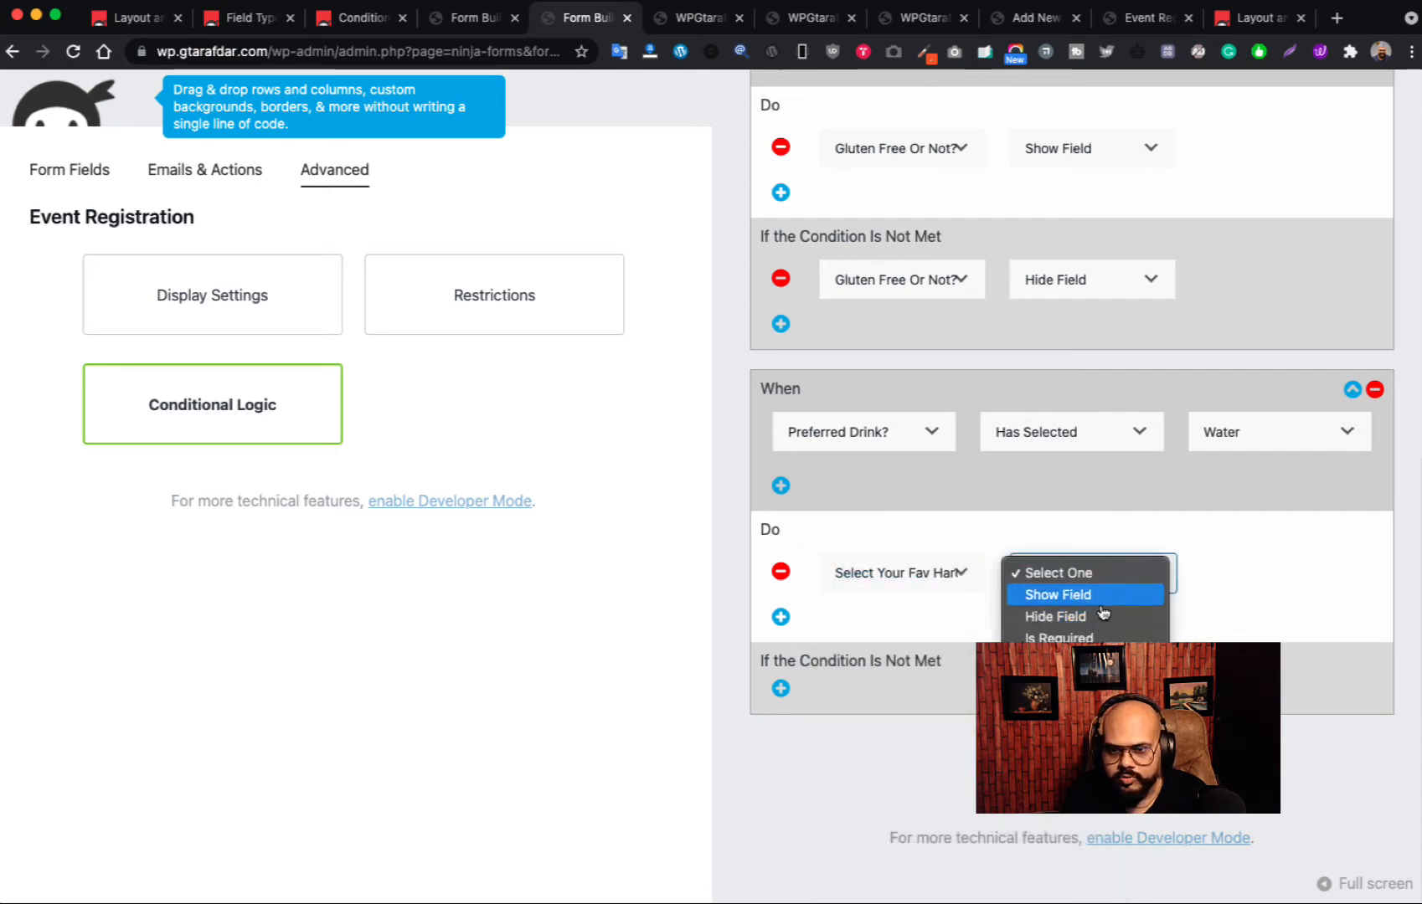
left_click(1099, 617)
- Add a second Do action to the Water condition that hides the Select Your Fav Soft Drink field
left_click(781, 617)
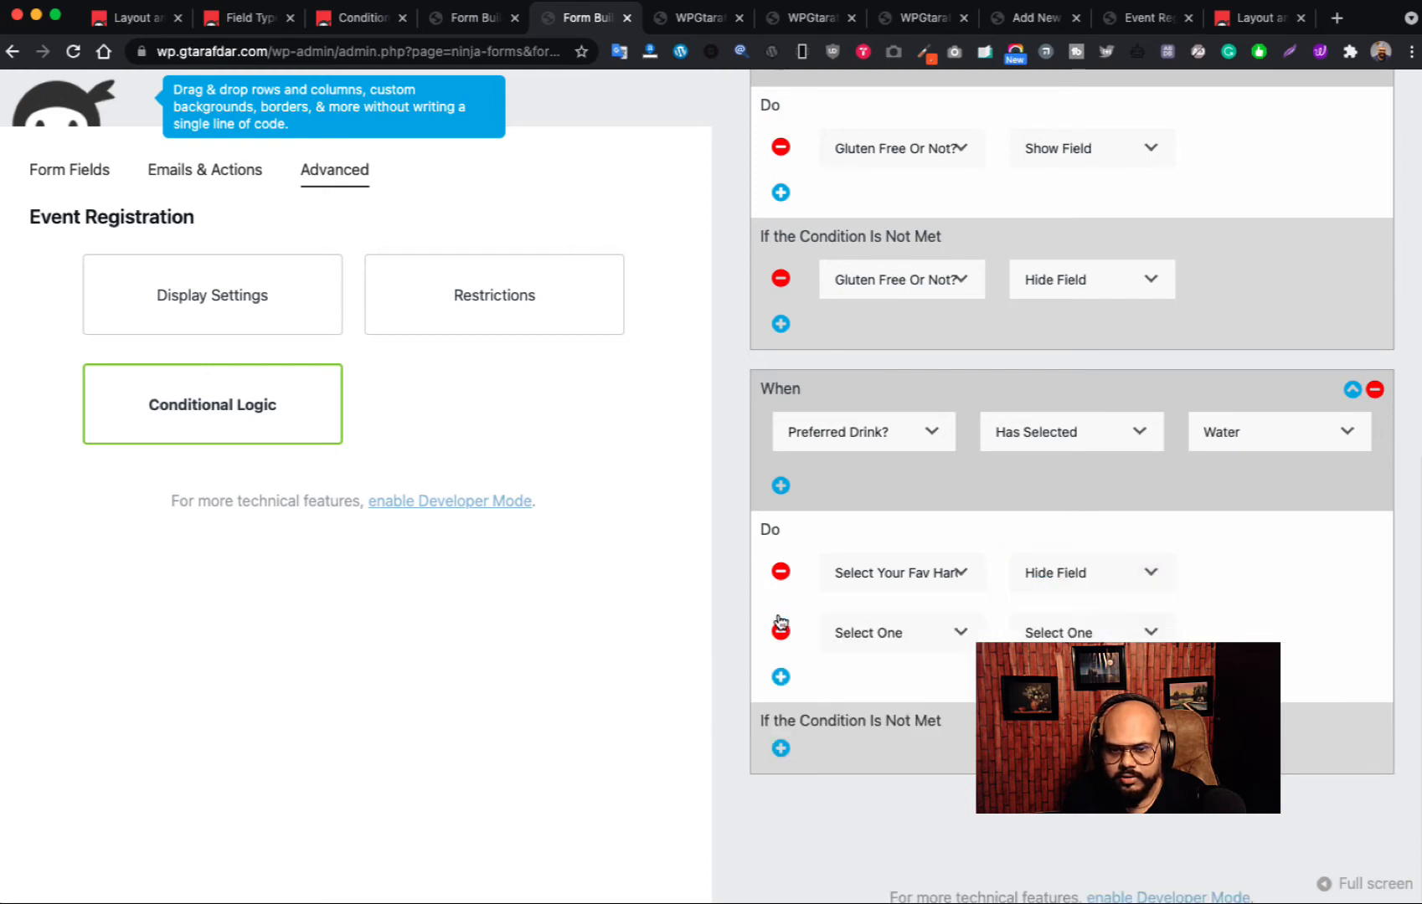
left_click(921, 647)
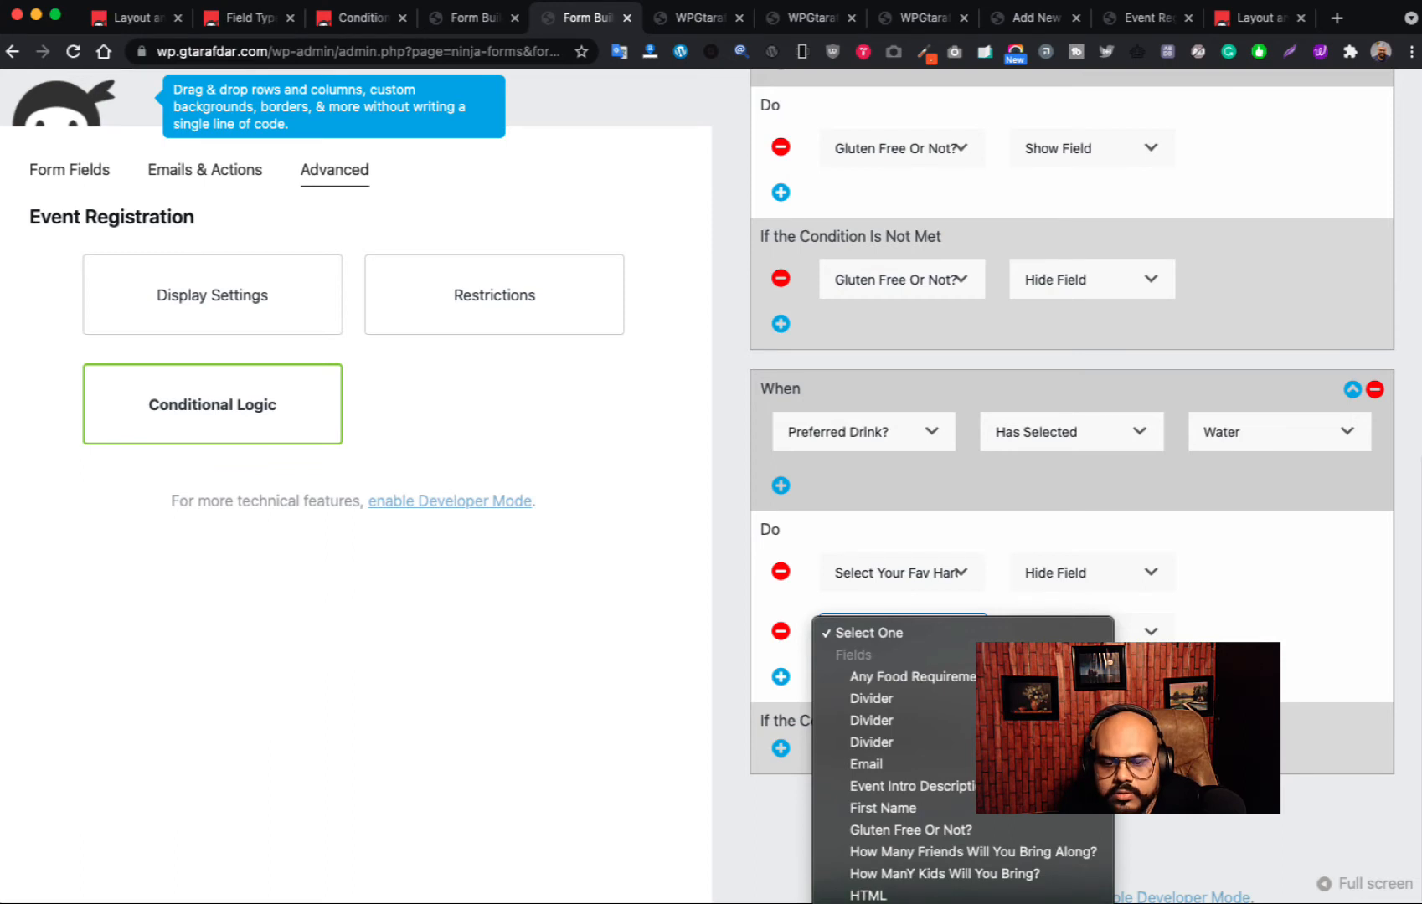
scroll(911, 830, "down", 1)
scroll(921, 754, "down", 1)
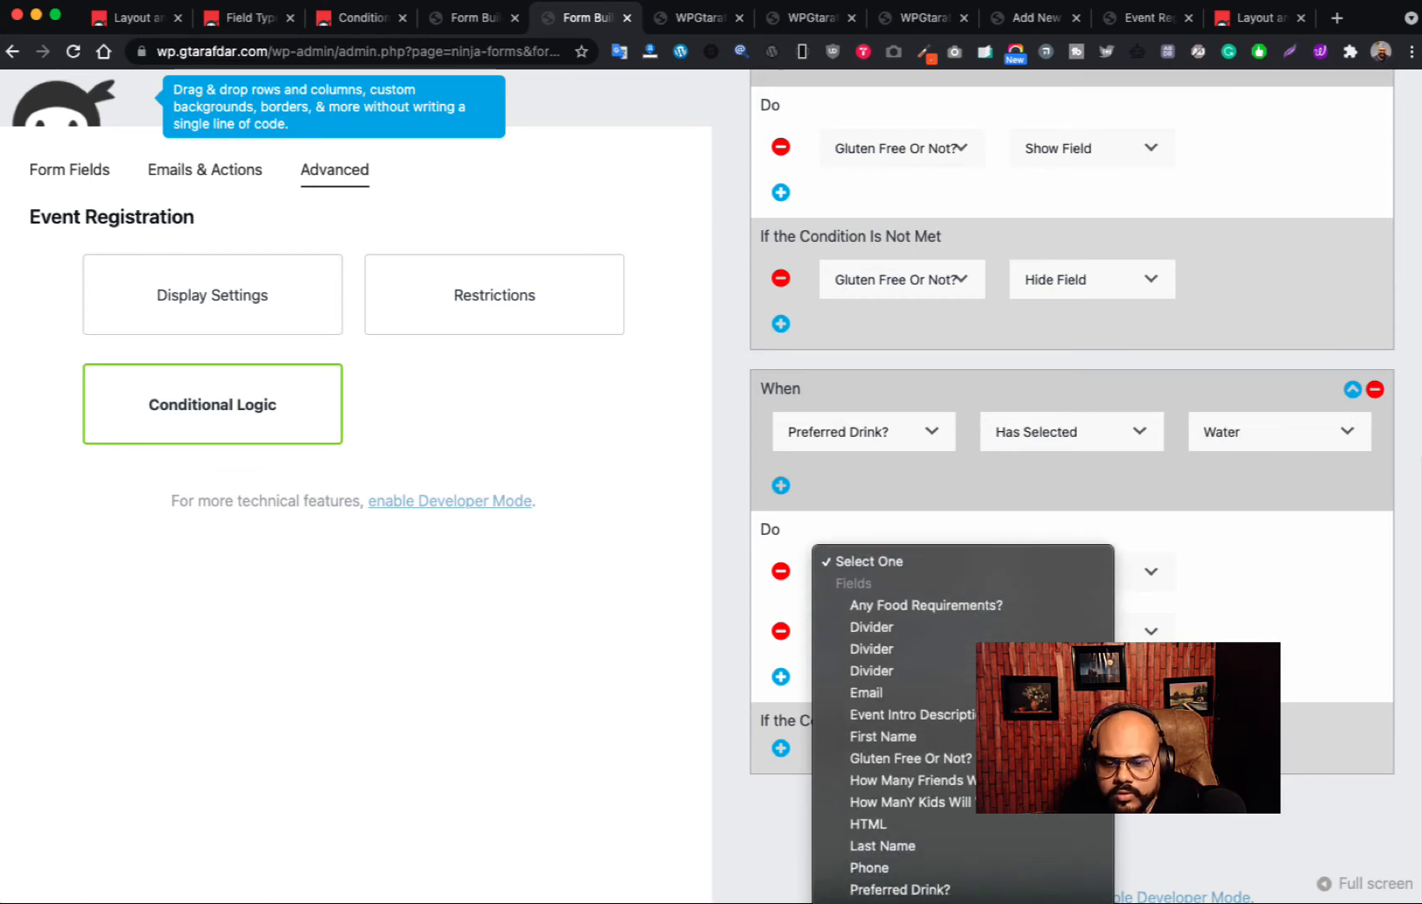
left_click(913, 901)
left_click(1090, 632)
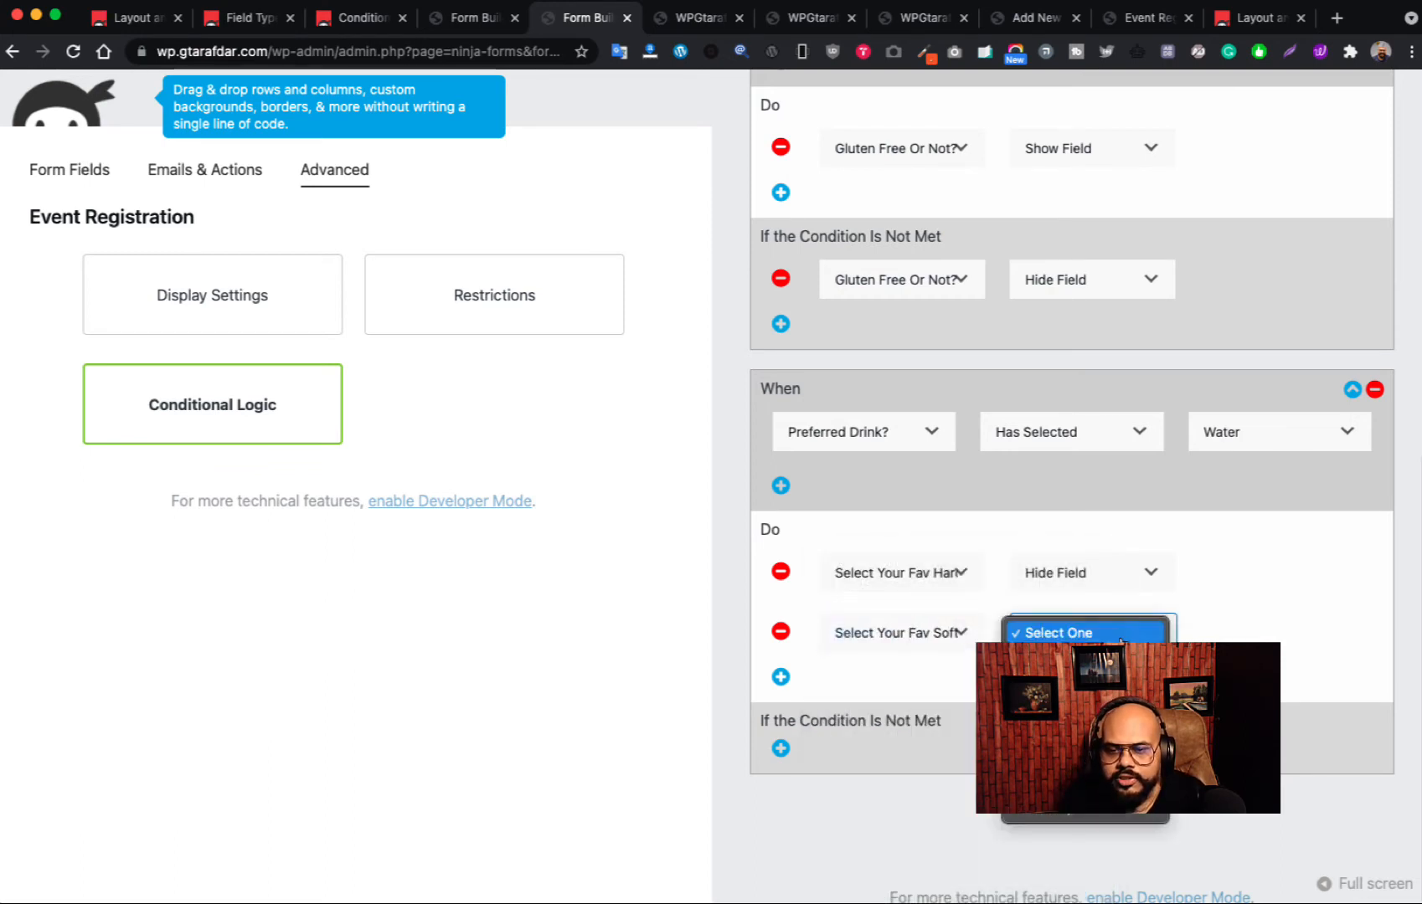
left_click(1067, 684)
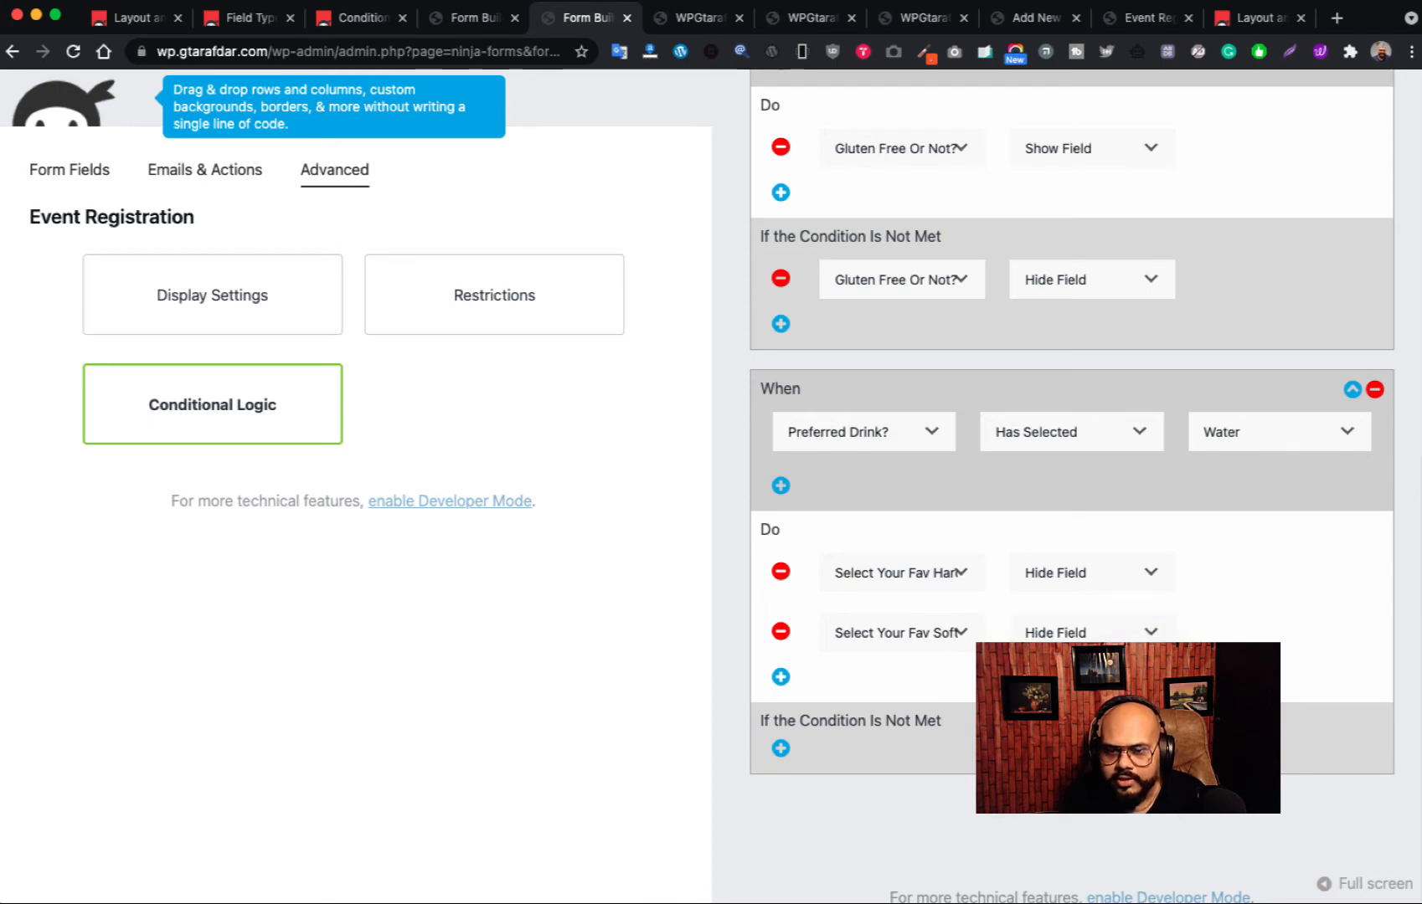
- Publish the Event Registration form with the updated conditional logic and open its preview
scroll(1218, 561, "up", 9)
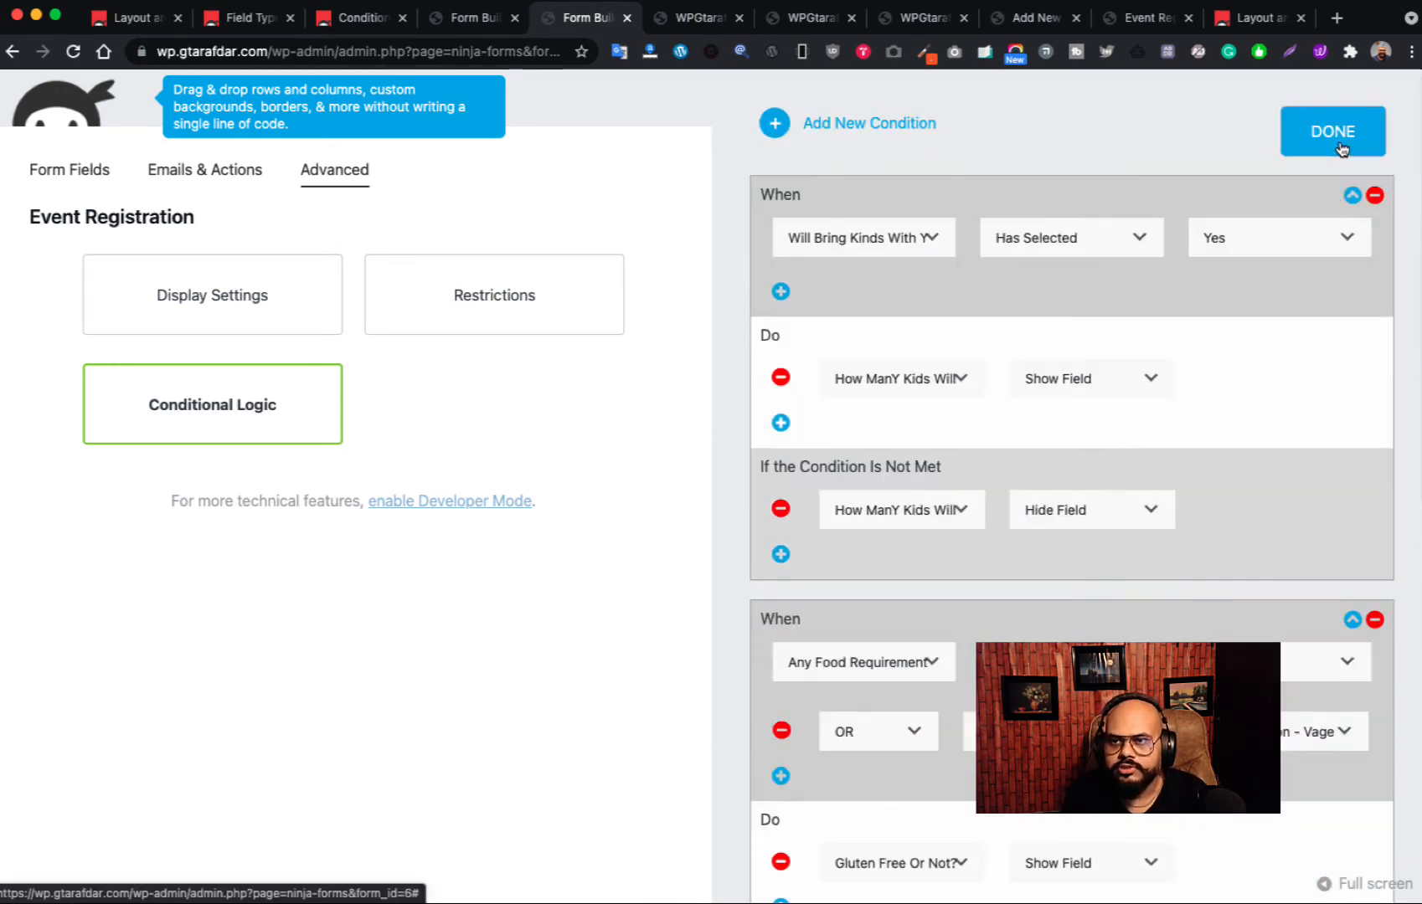
left_click(1336, 130)
left_click(1324, 175)
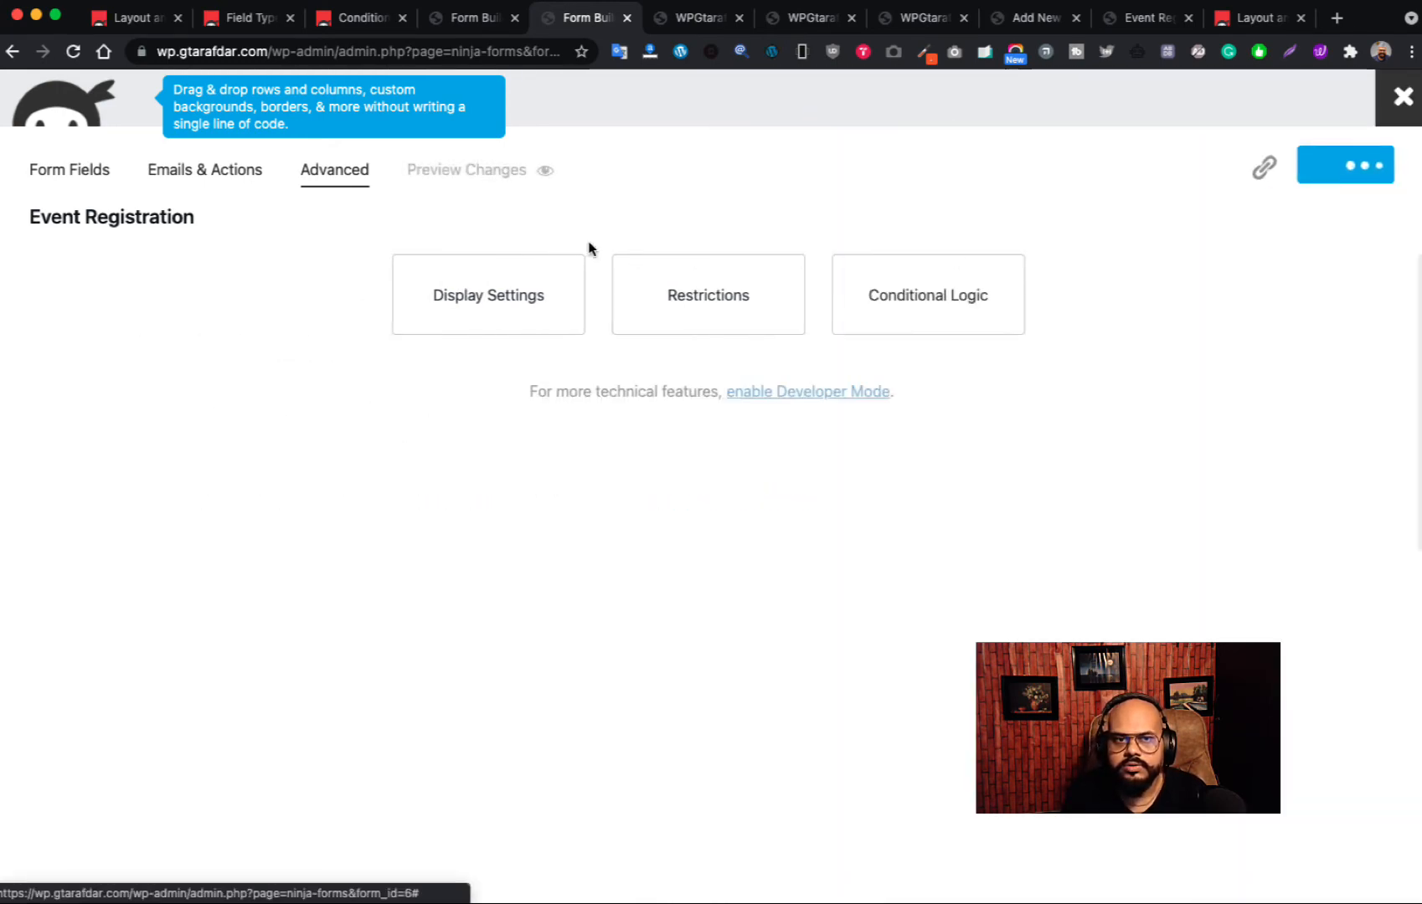
left_click(477, 183)
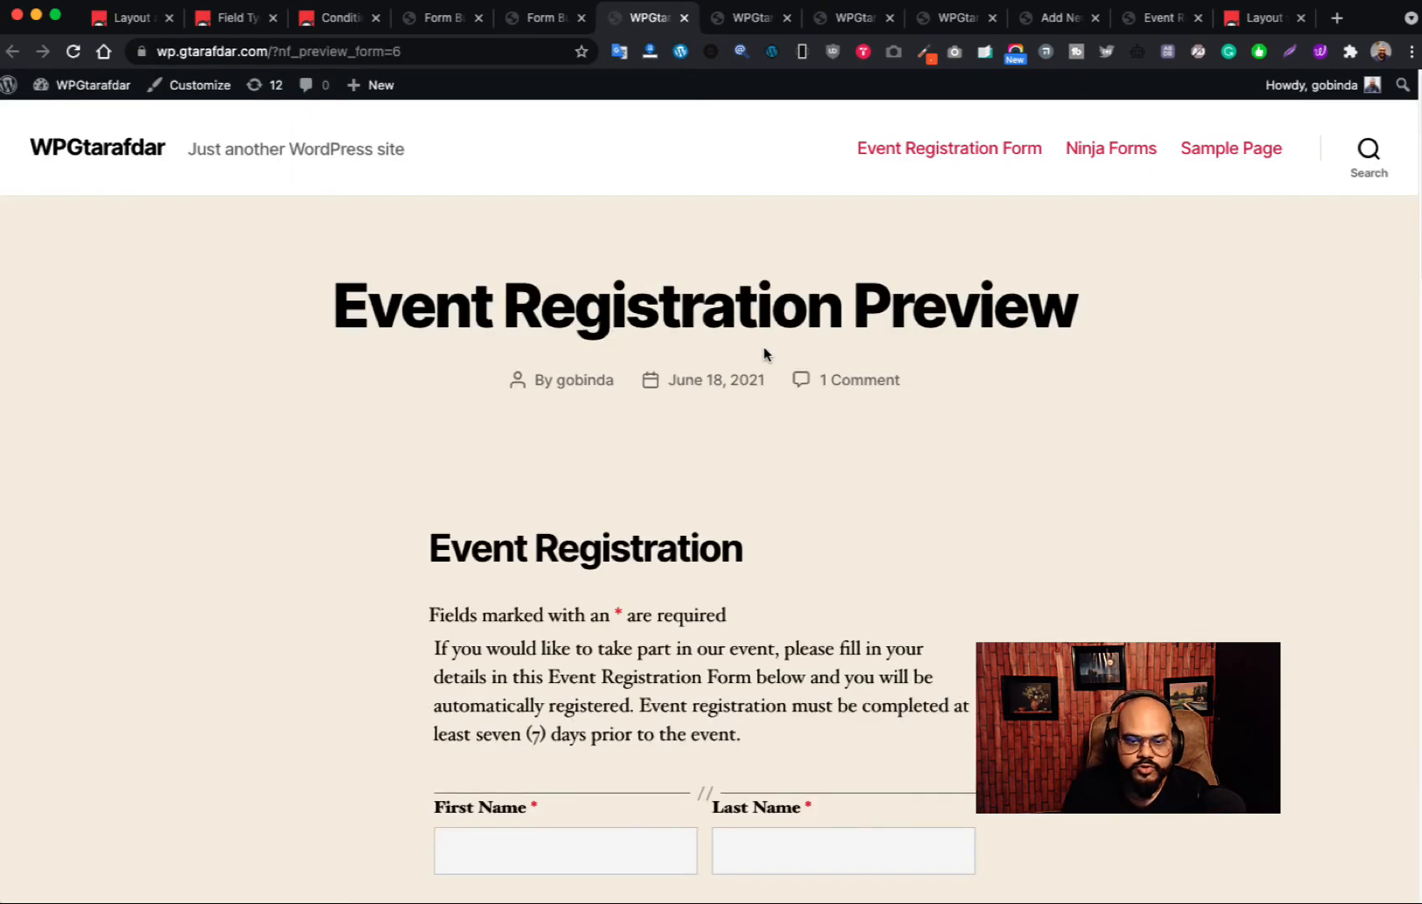
- Test the form preview by choosing Water as the preferred drink and check which drink fields are shown
scroll(764, 354, "down", 10)
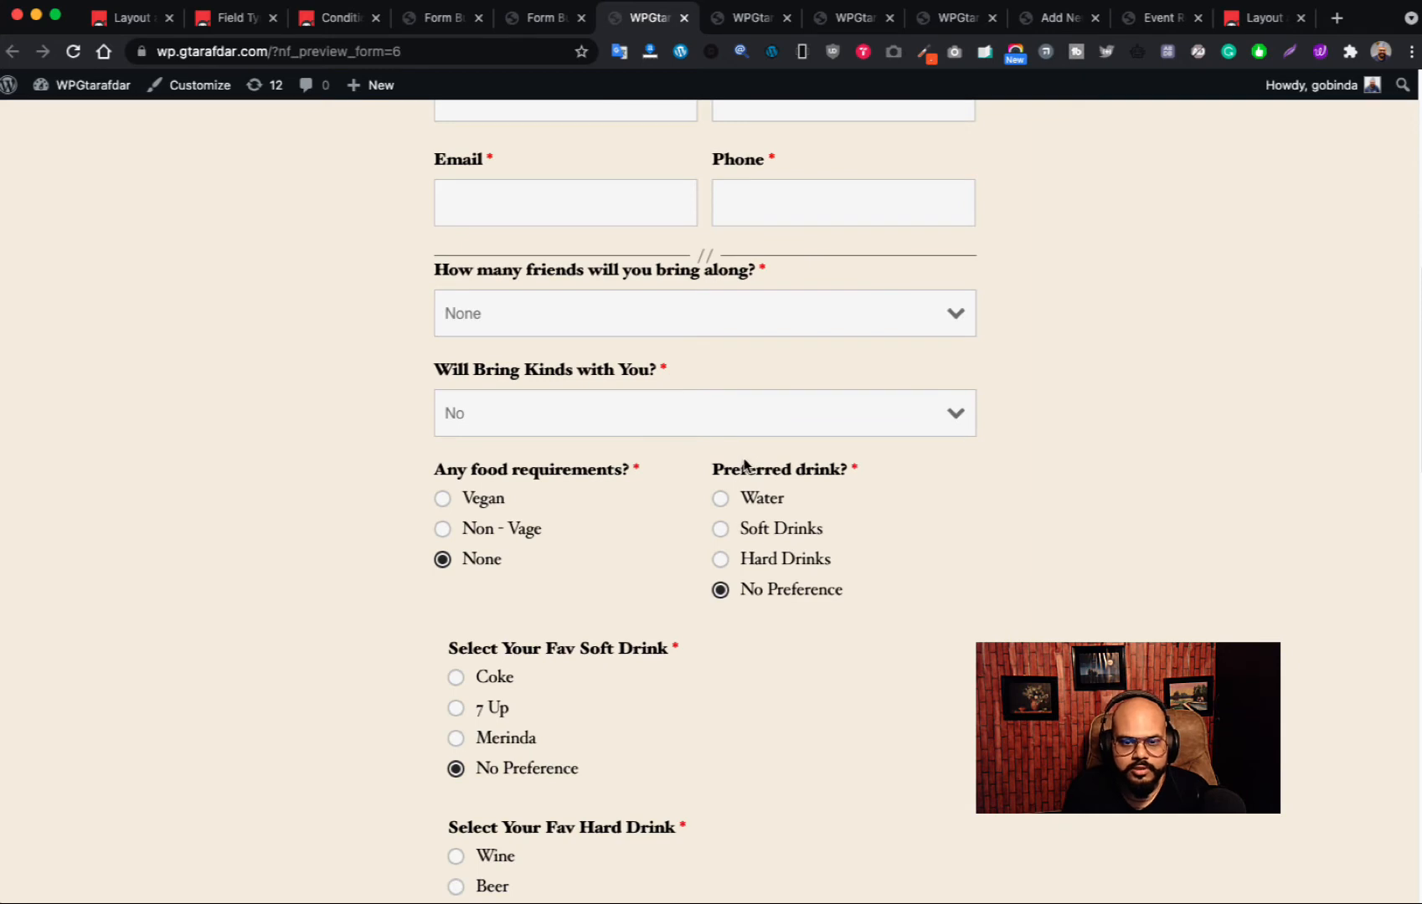
scroll(837, 536, "down", 1)
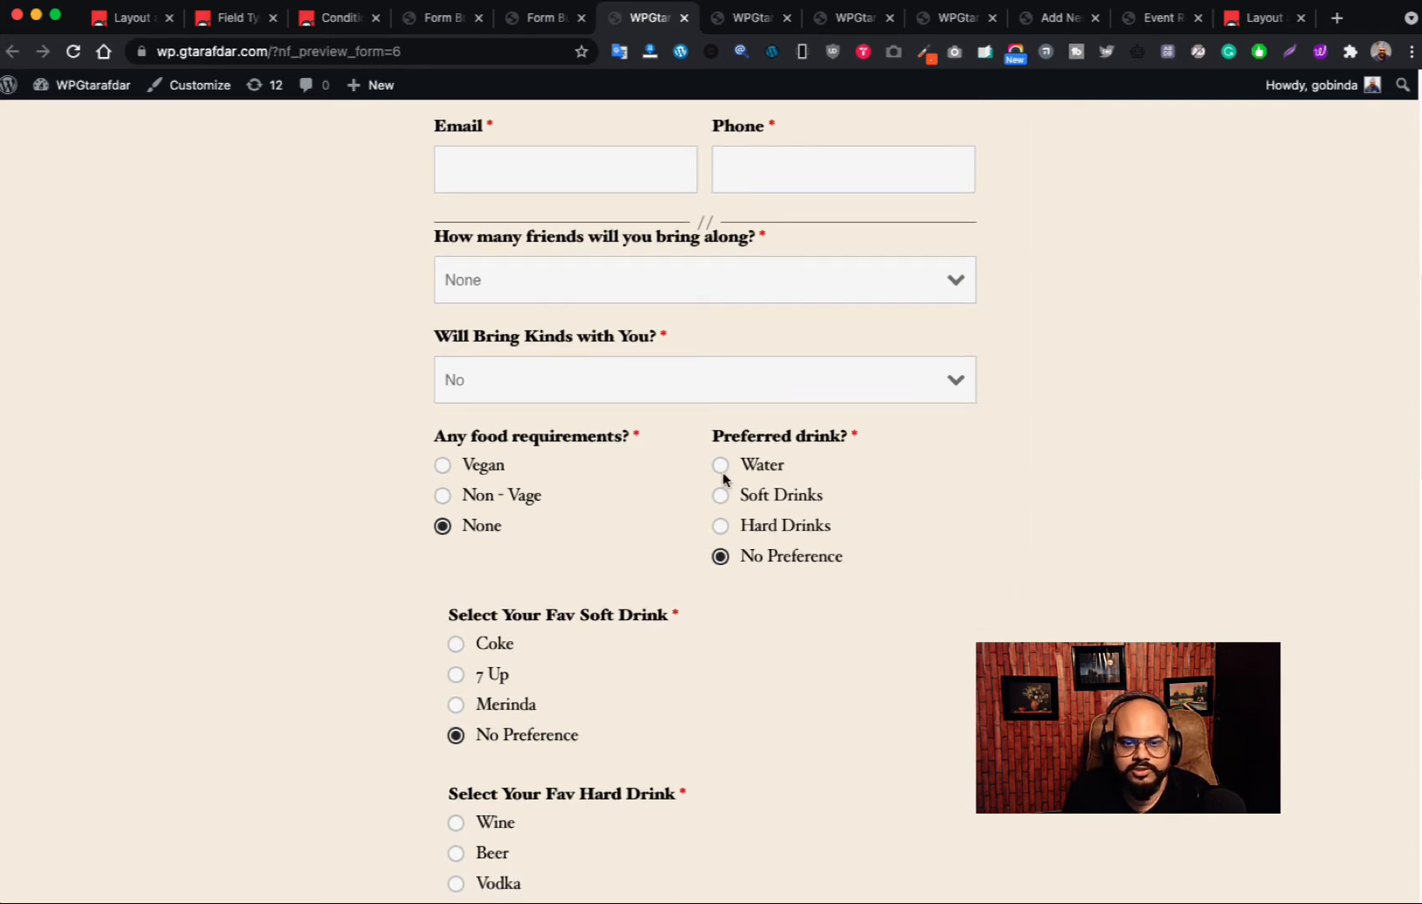
left_click(721, 470)
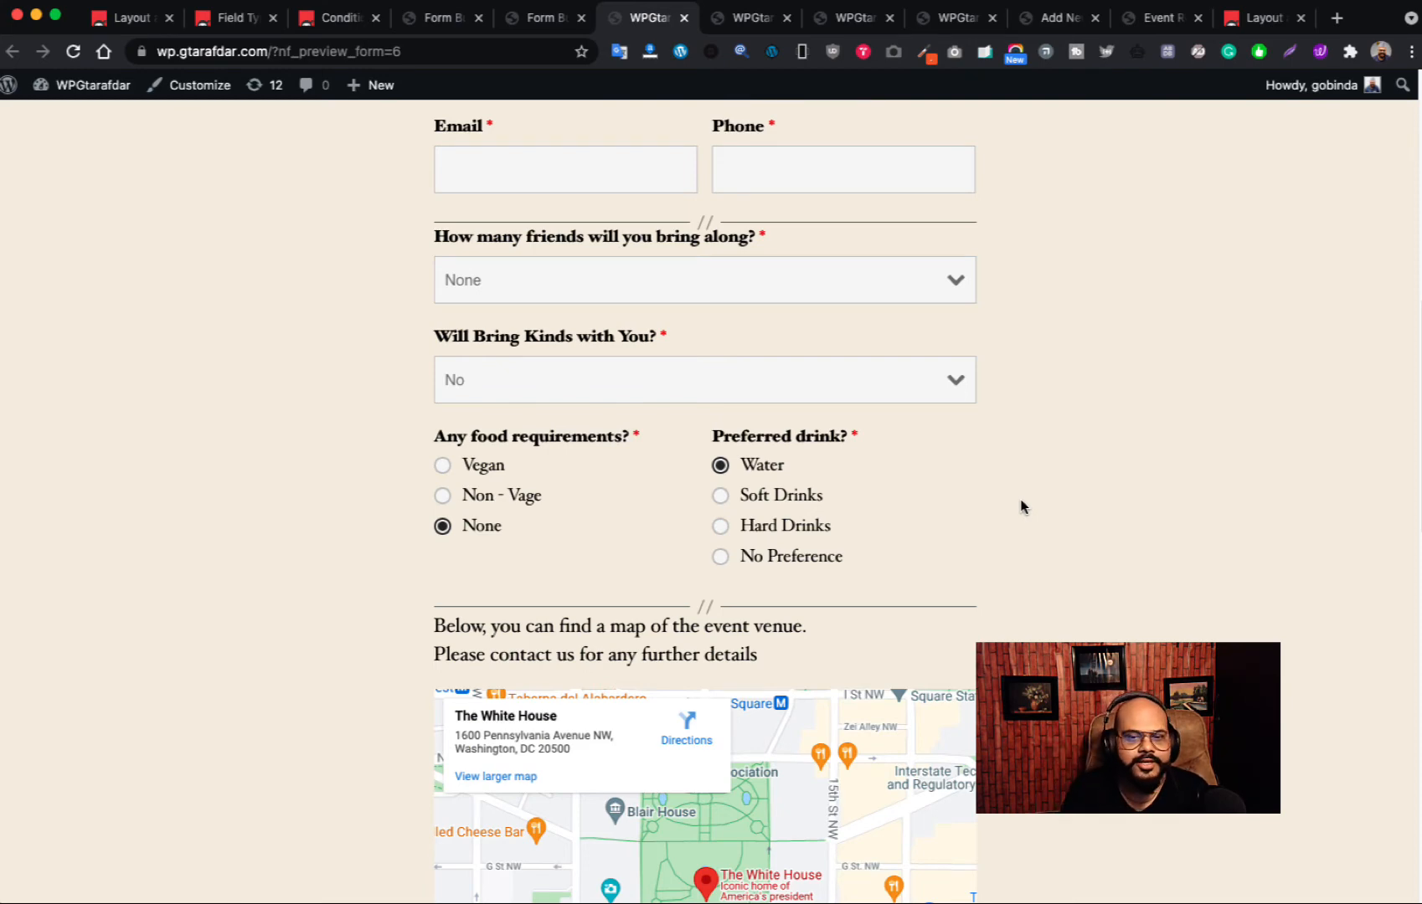
scroll(1013, 525, "up", 2)
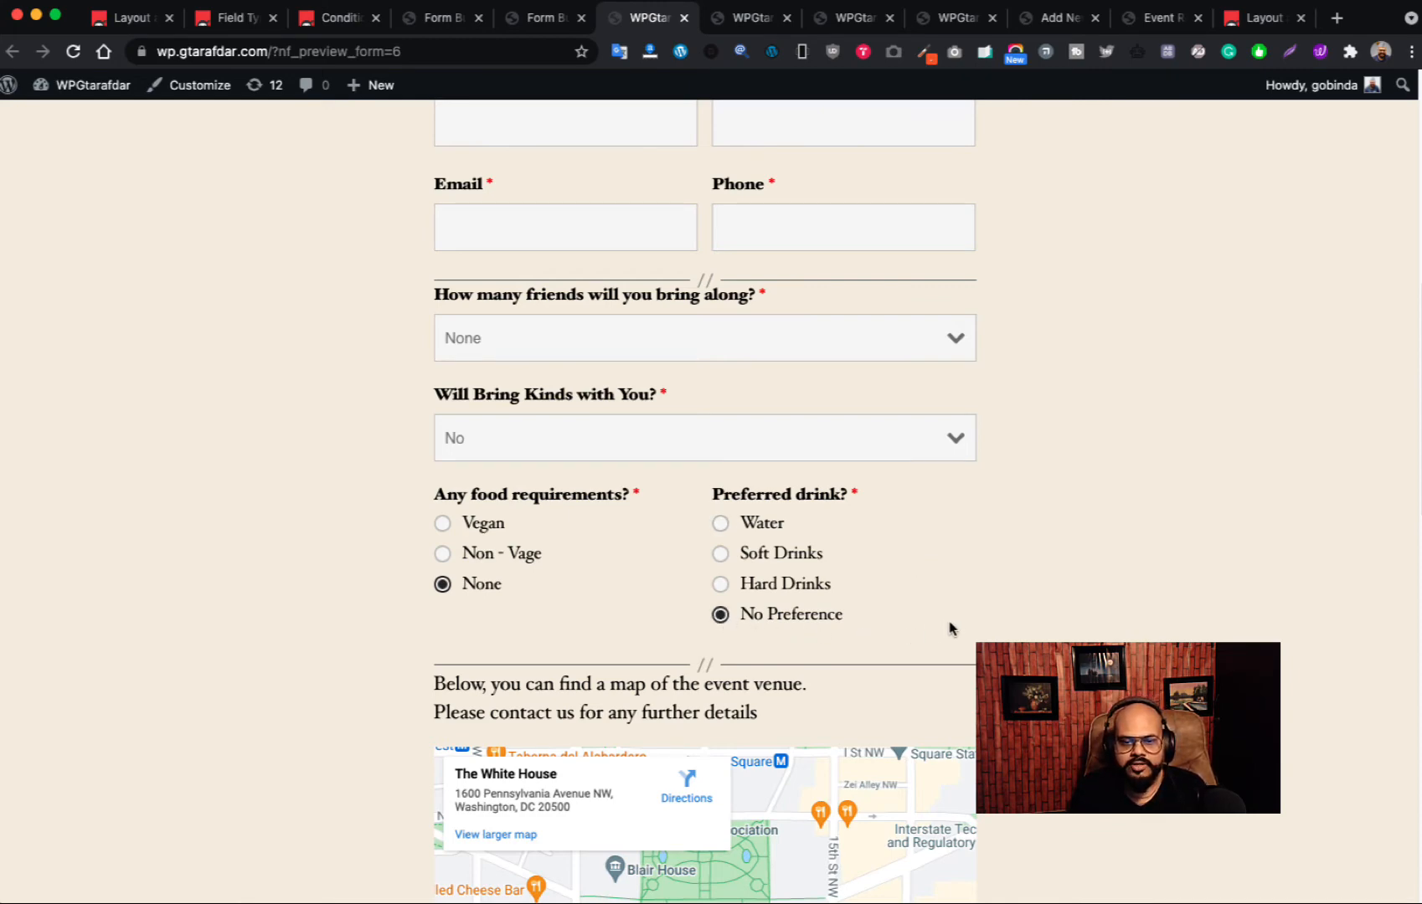
scroll(1017, 591, "down", 10)
scroll(814, 551, "up", 10)
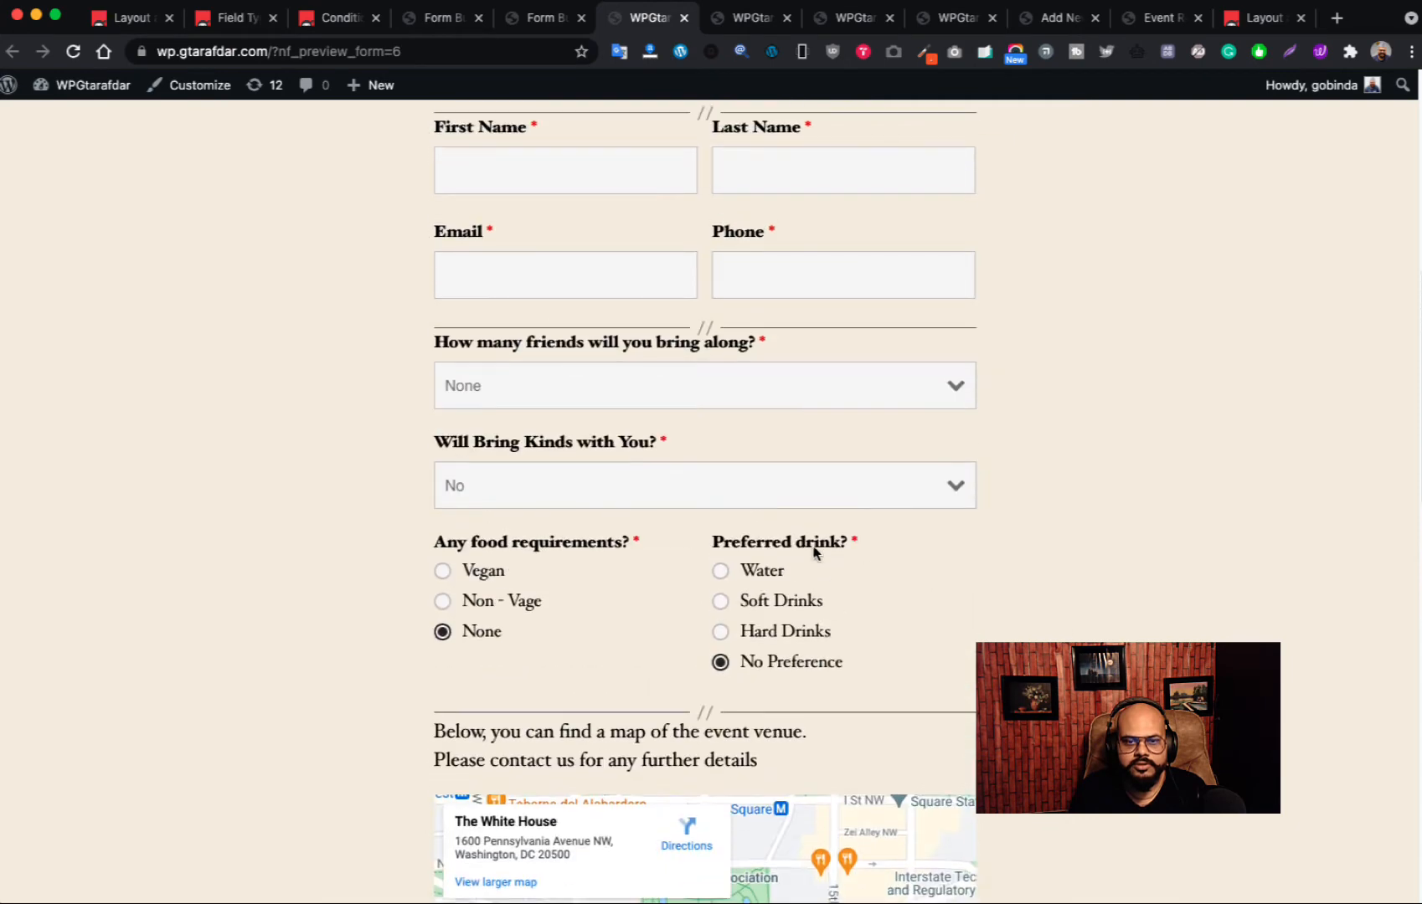
- Switch the preferred drink to Soft Drinks, Water and No Preference in the preview to check the dependent fields
left_click(721, 602)
scroll(837, 577, "down", 1)
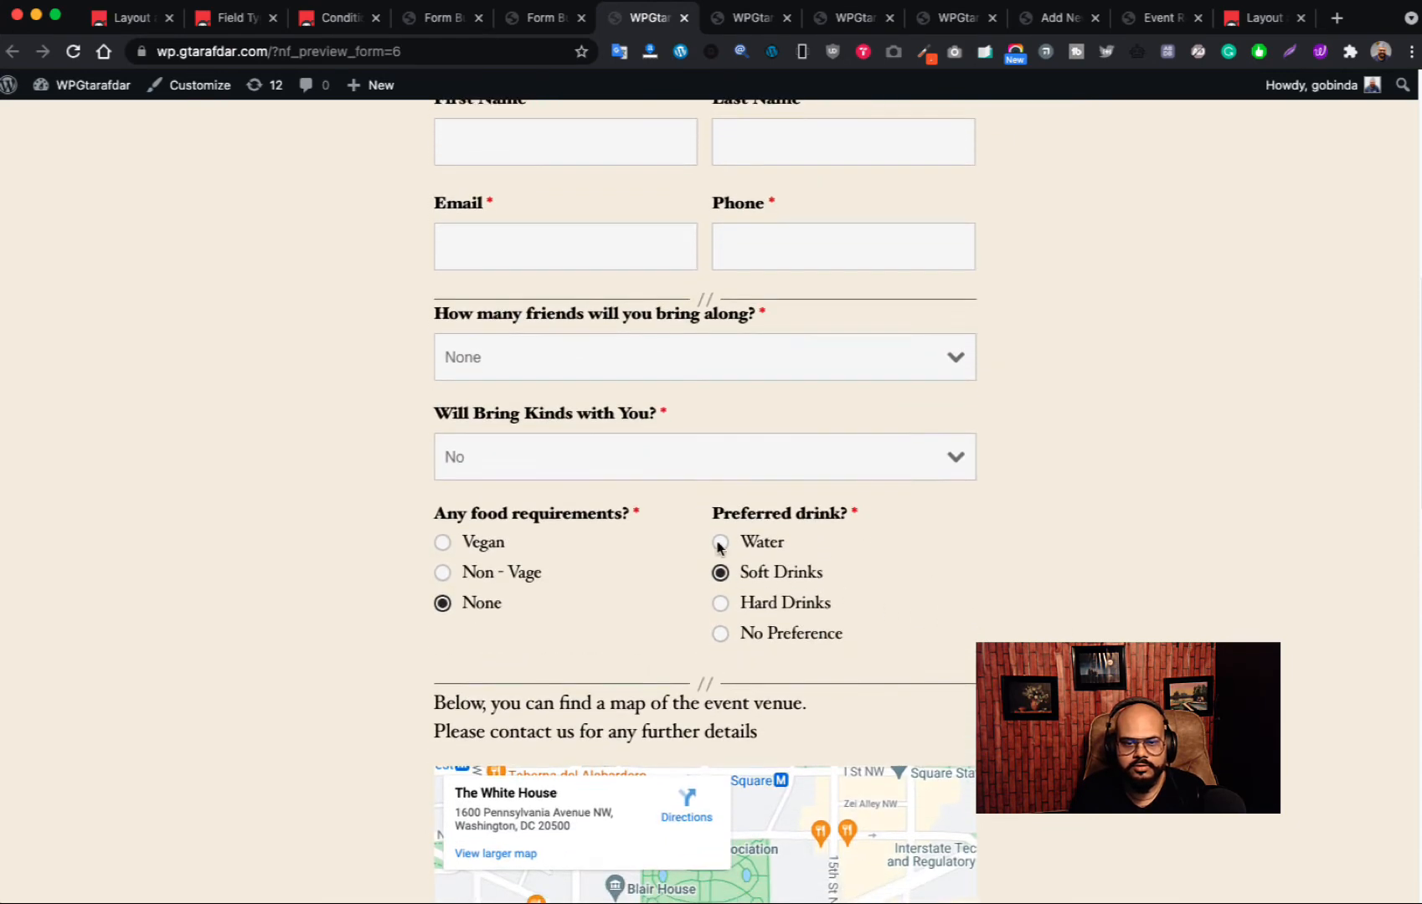
left_click(719, 544)
left_click(720, 634)
scroll(1065, 599, "down", 10)
- Reload the preview and retest the preferred drink choices Water, Hard Drinks and Soft Drinks, ending on Water
key("super+r")
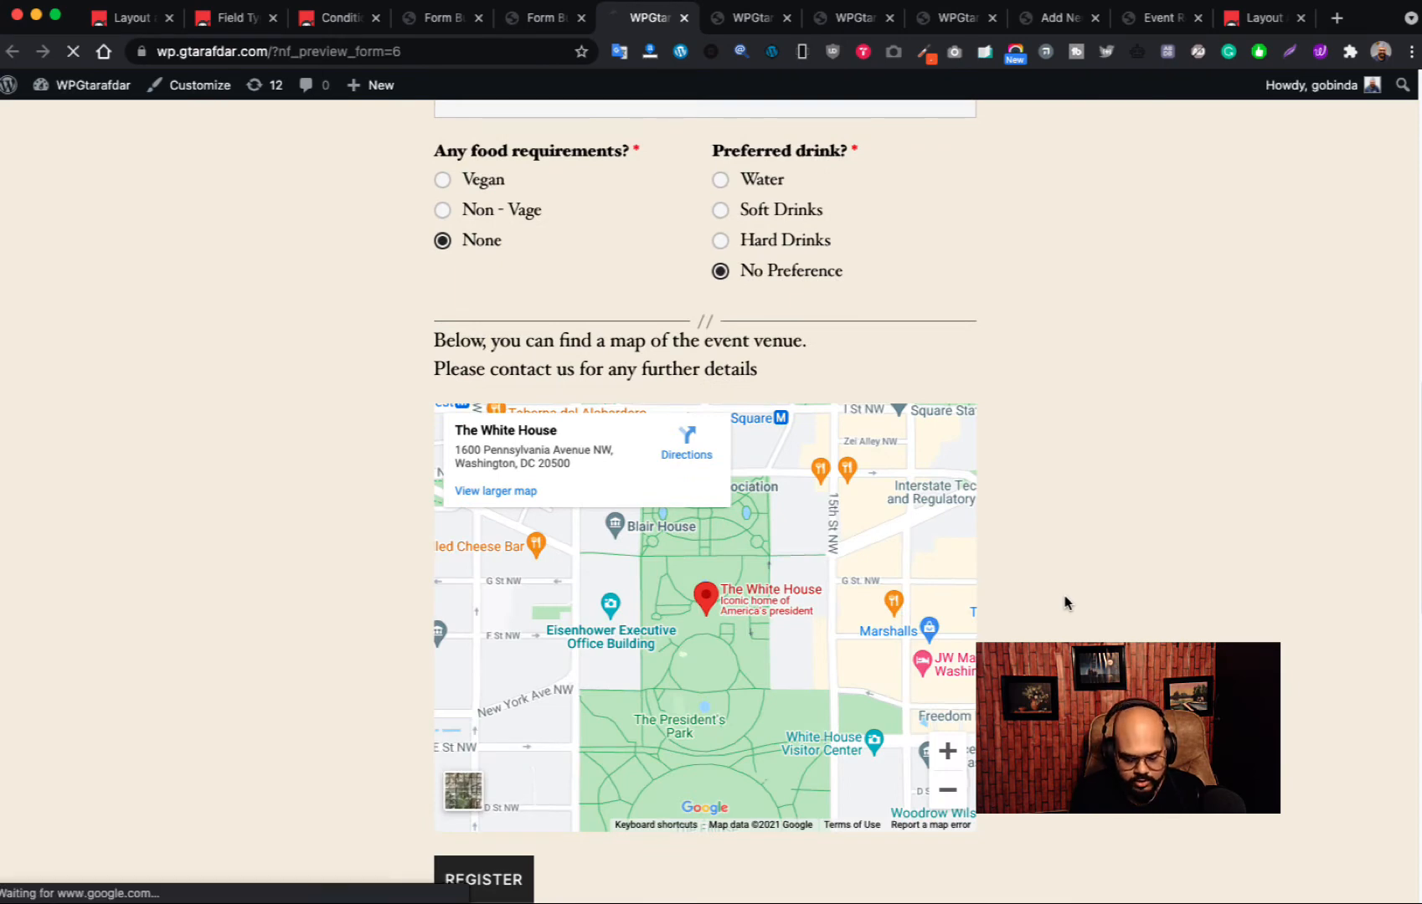
scroll(1065, 601, "down", 8)
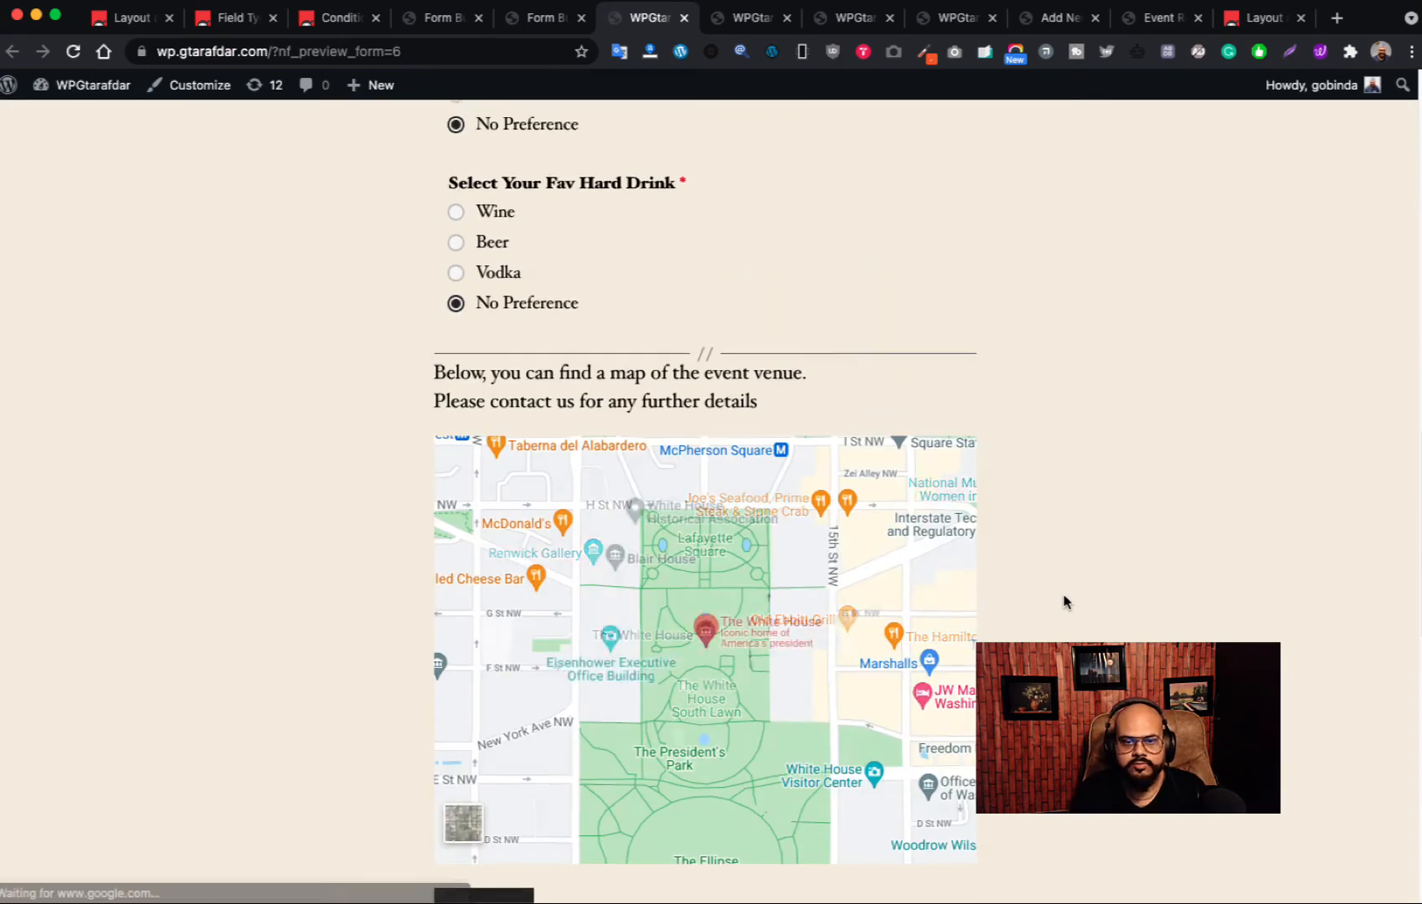
scroll(1065, 599, "up", 8)
left_click(721, 190)
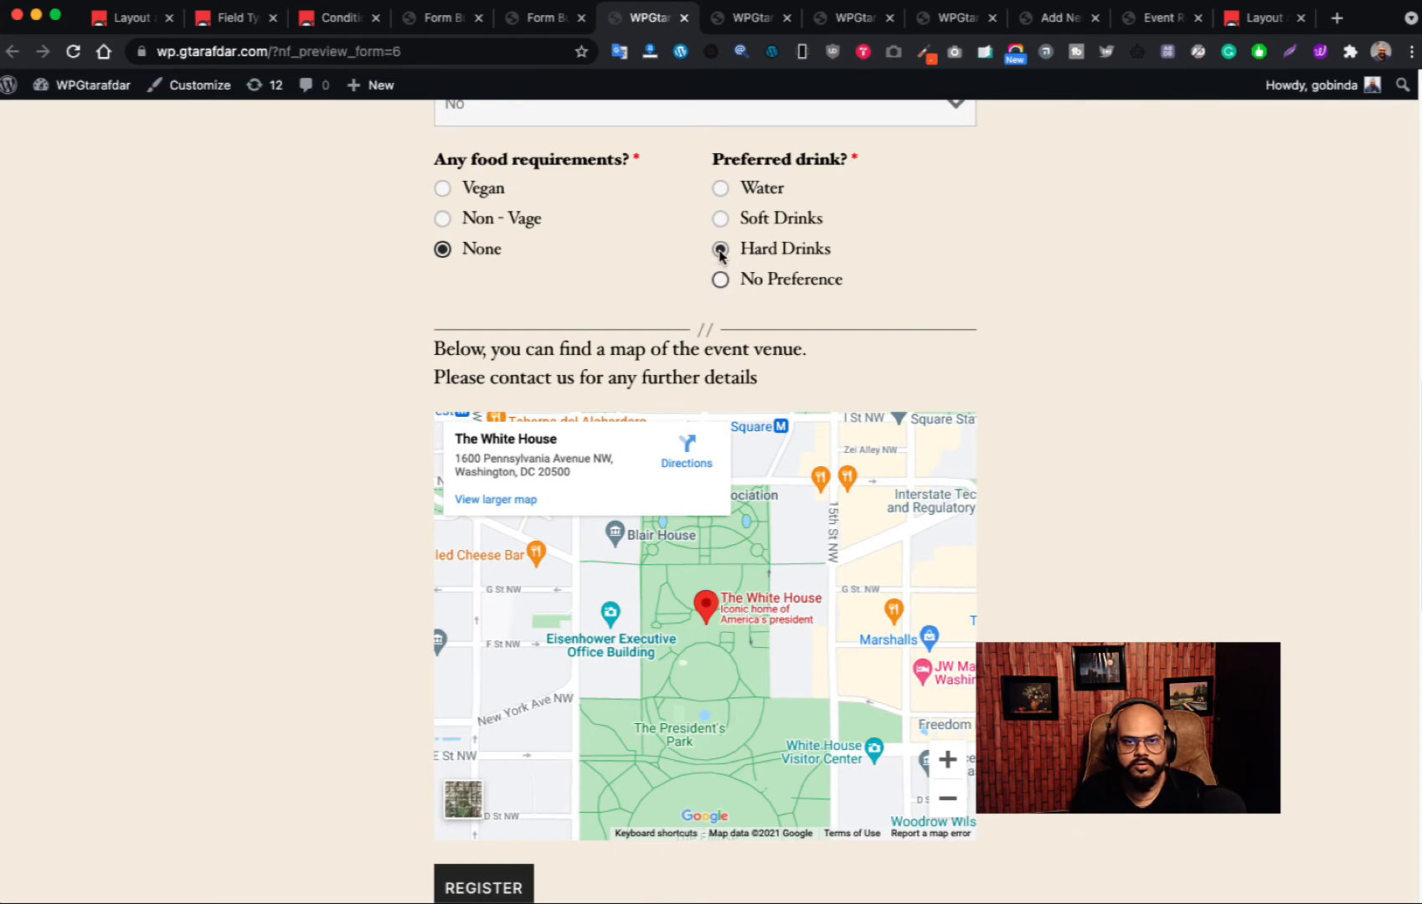
left_click(720, 248)
left_click(721, 220)
left_click(721, 189)
scroll(888, 321, "up", 10)
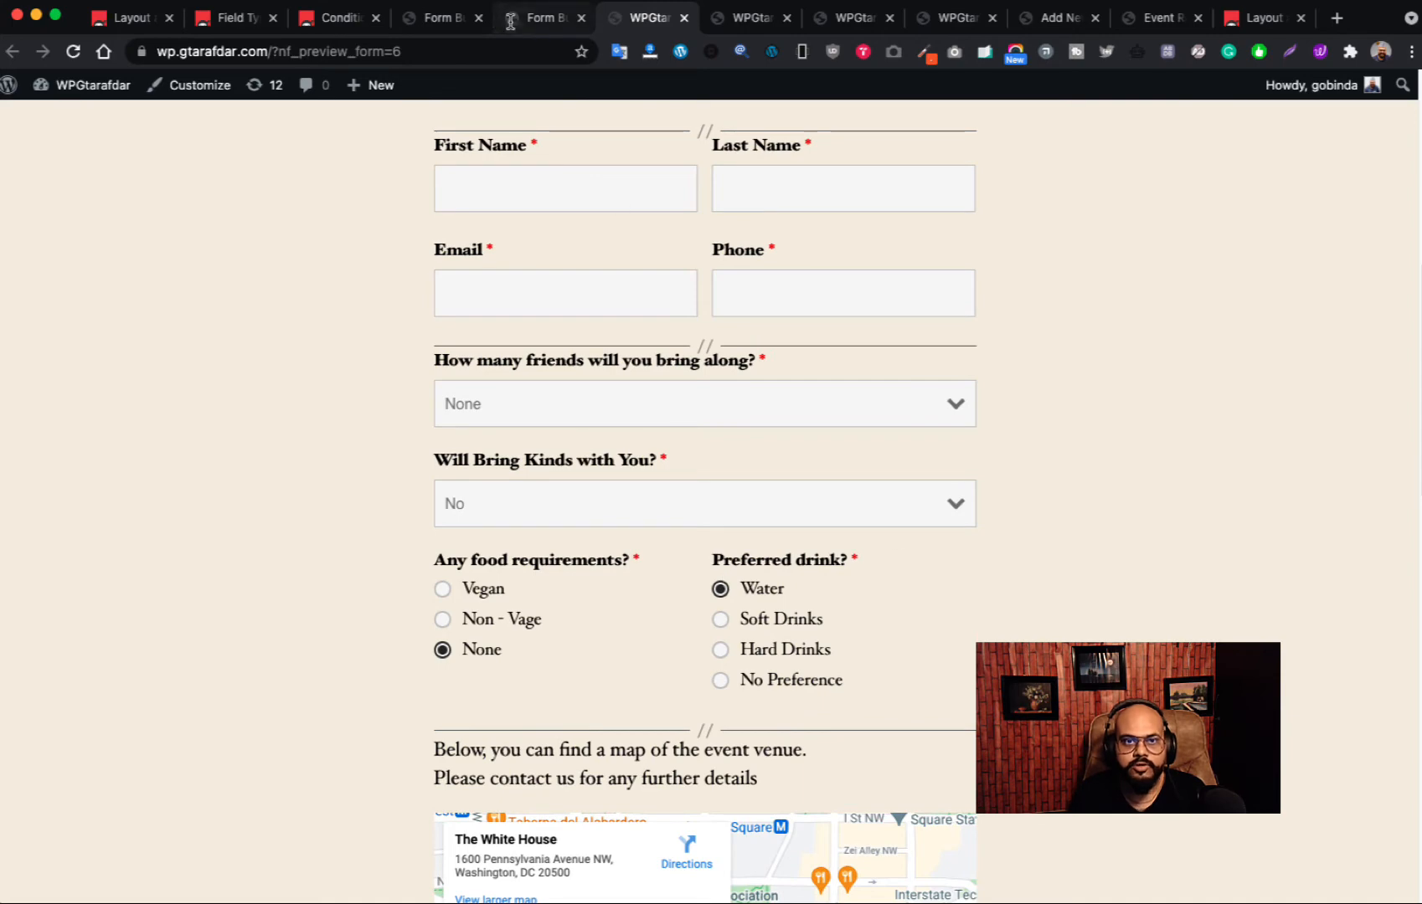
- Return to the form builder and open the Conditional Logic settings at the Preferred Drink condition
left_click(545, 17)
left_click(938, 306)
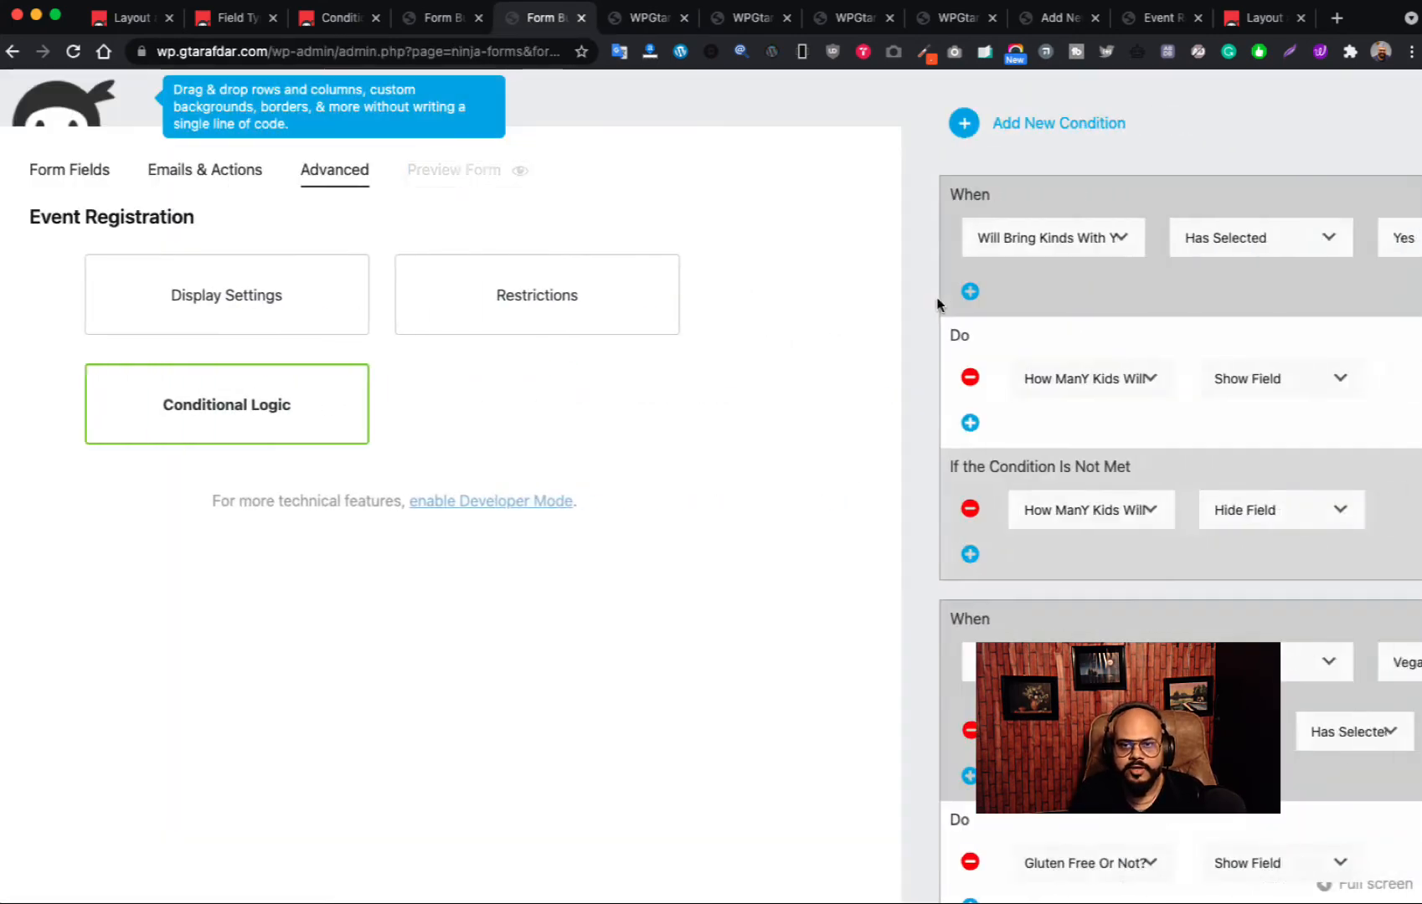
scroll(1117, 558, "down", 6)
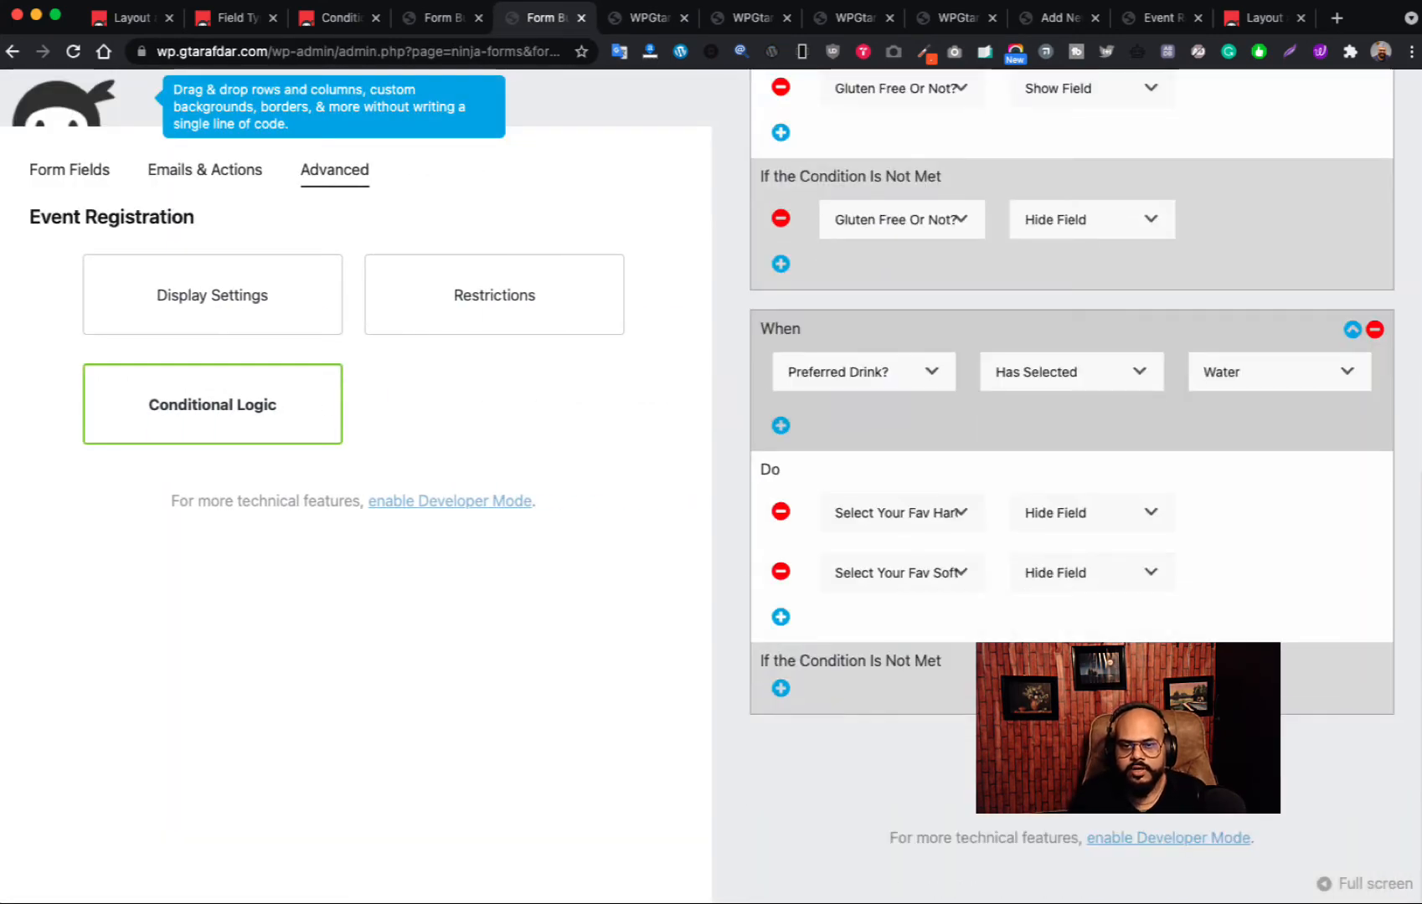
- Try an OR clause on the Water condition with Preferred Drink? Does Not Have Selected Water, and remove it
left_click(782, 428)
left_click(915, 456)
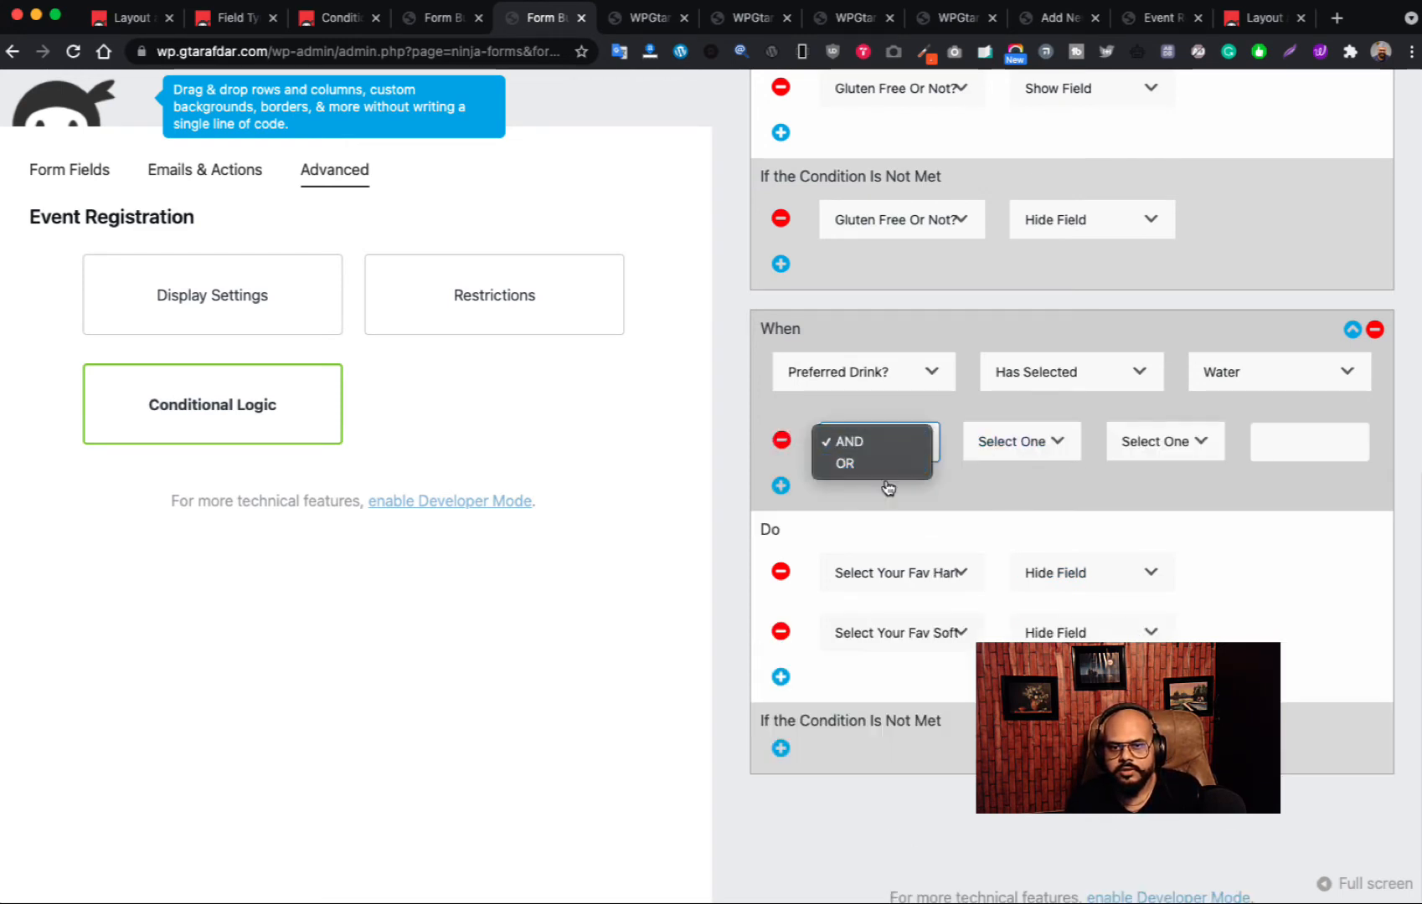
left_click(887, 468)
left_click(1034, 454)
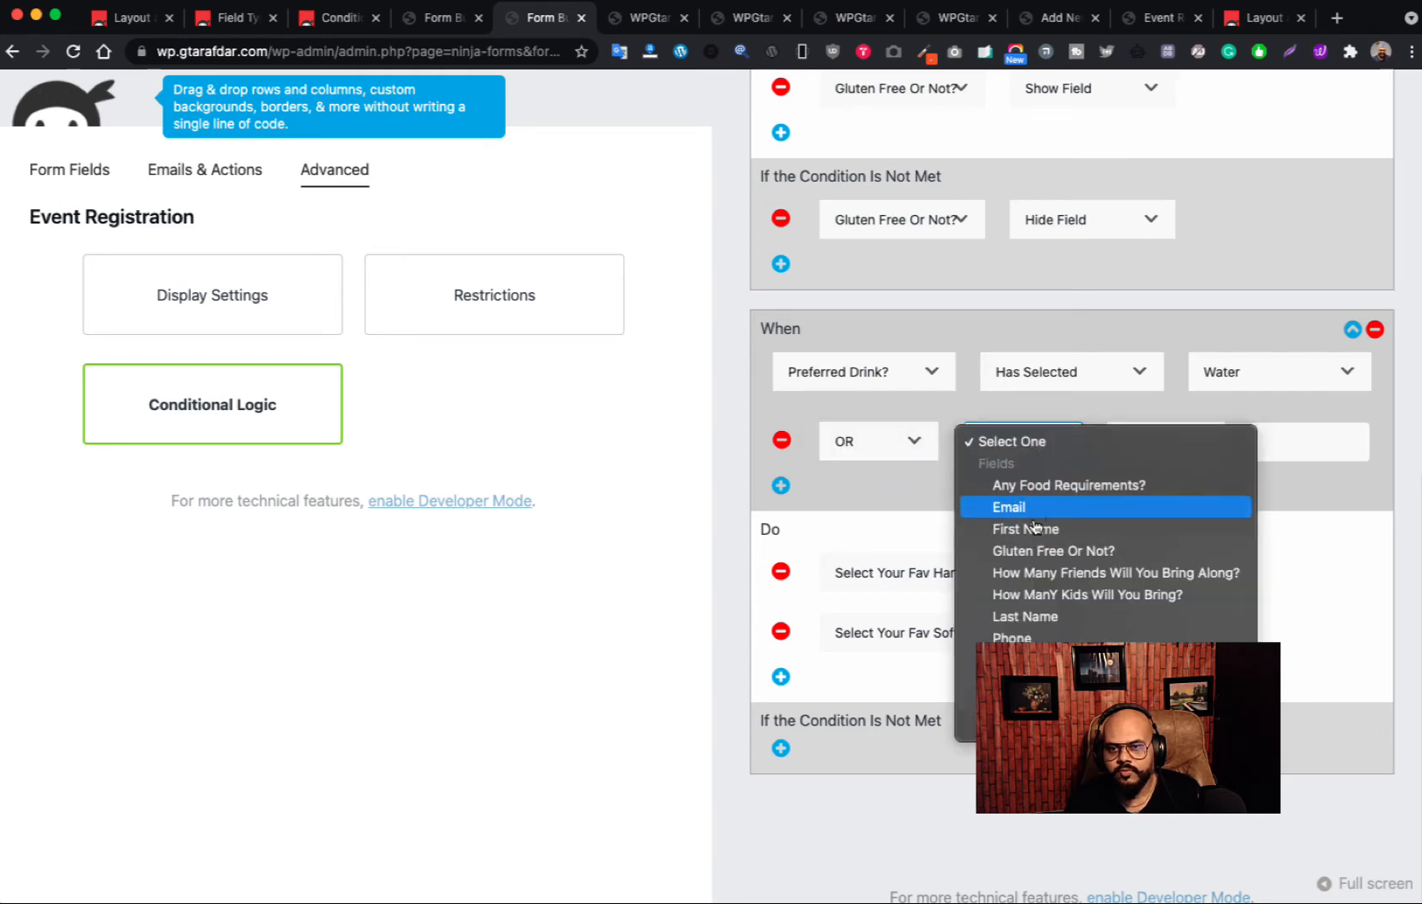
left_click(1030, 660)
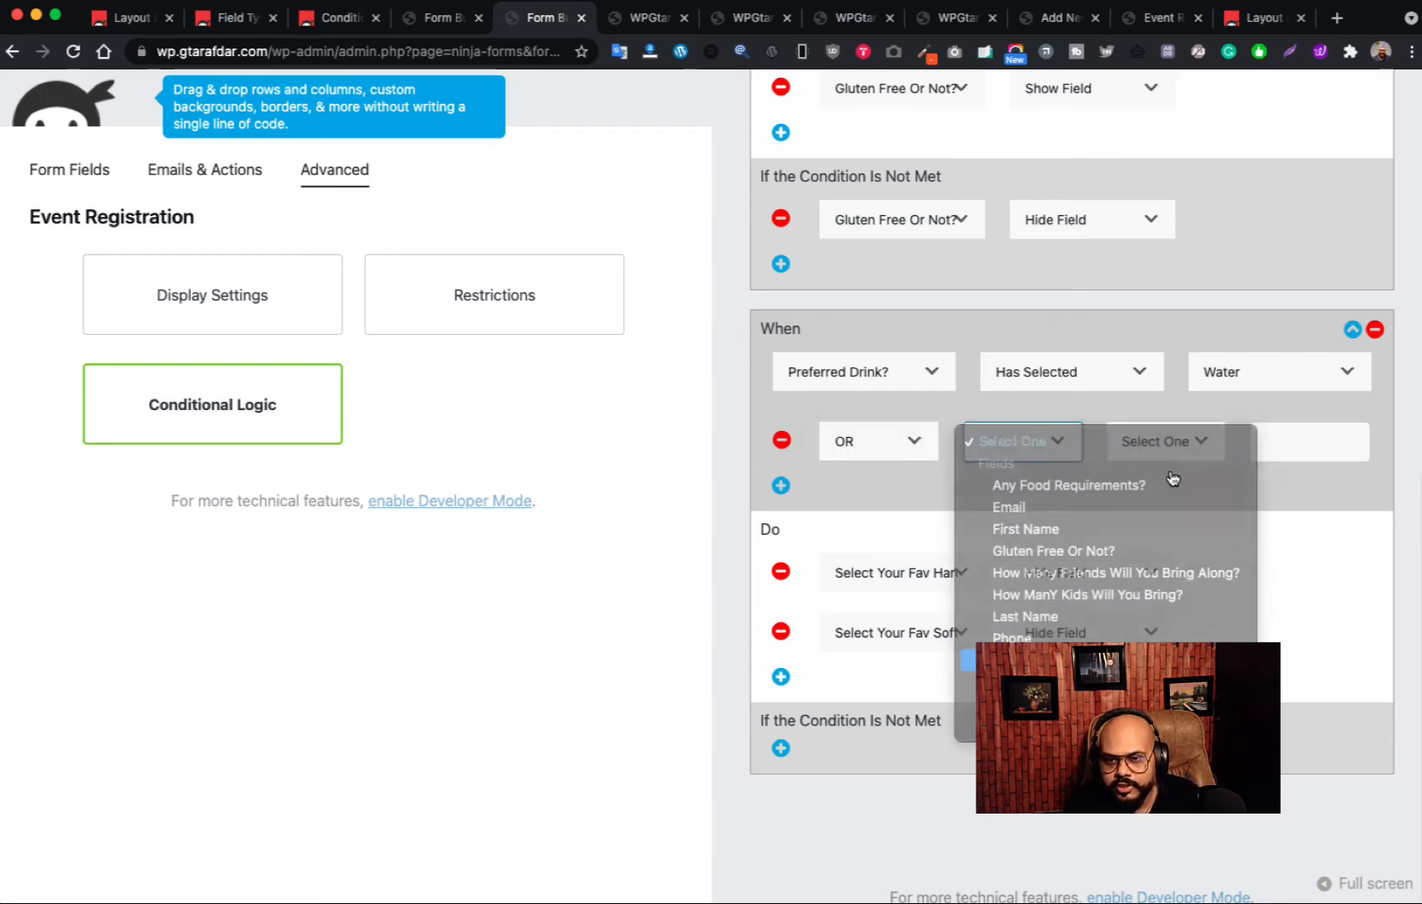
left_click(1165, 441)
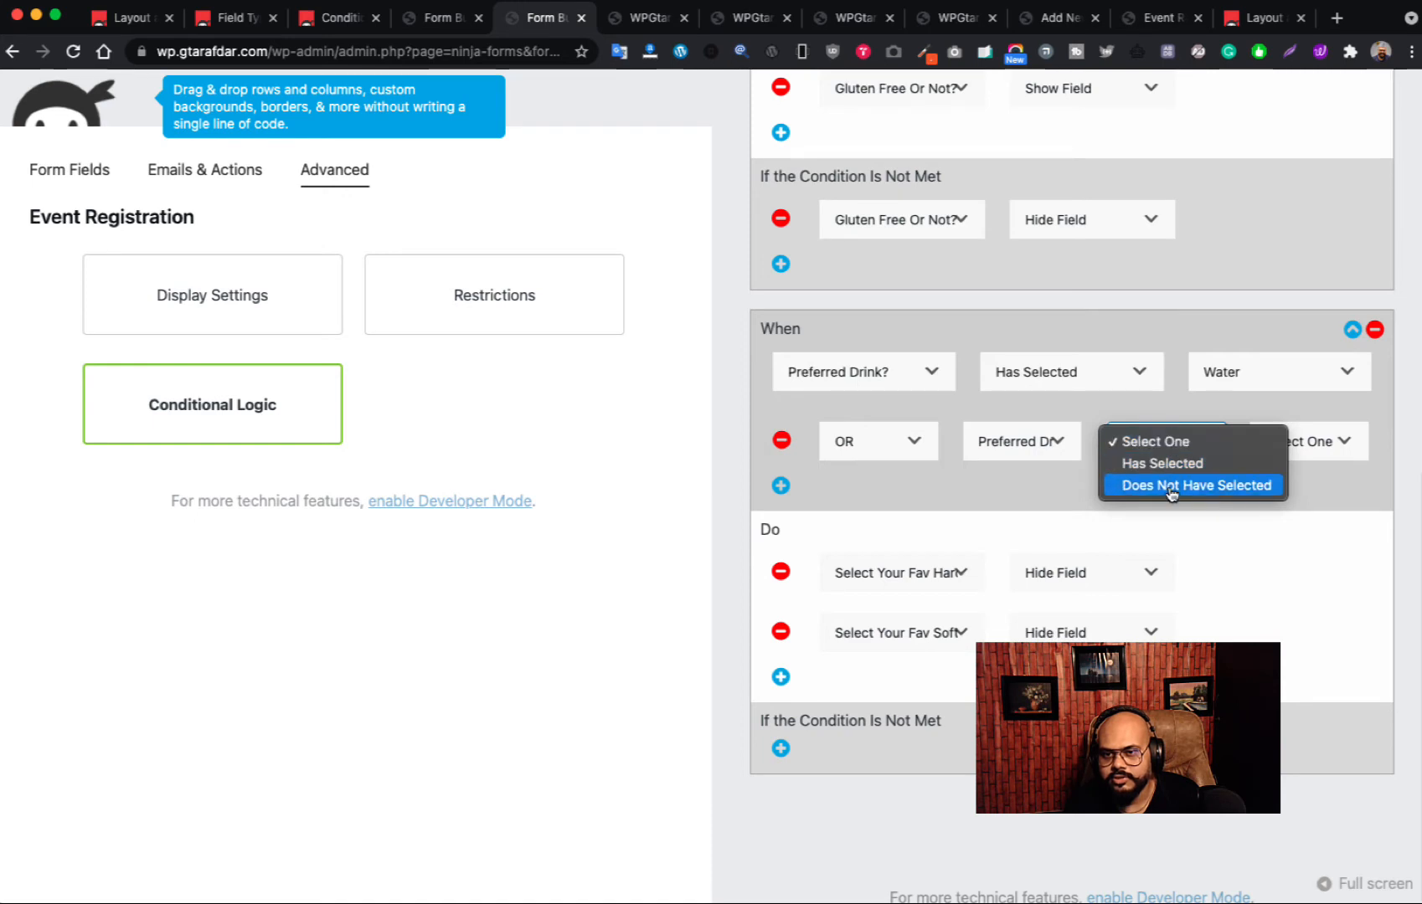
left_click(1164, 486)
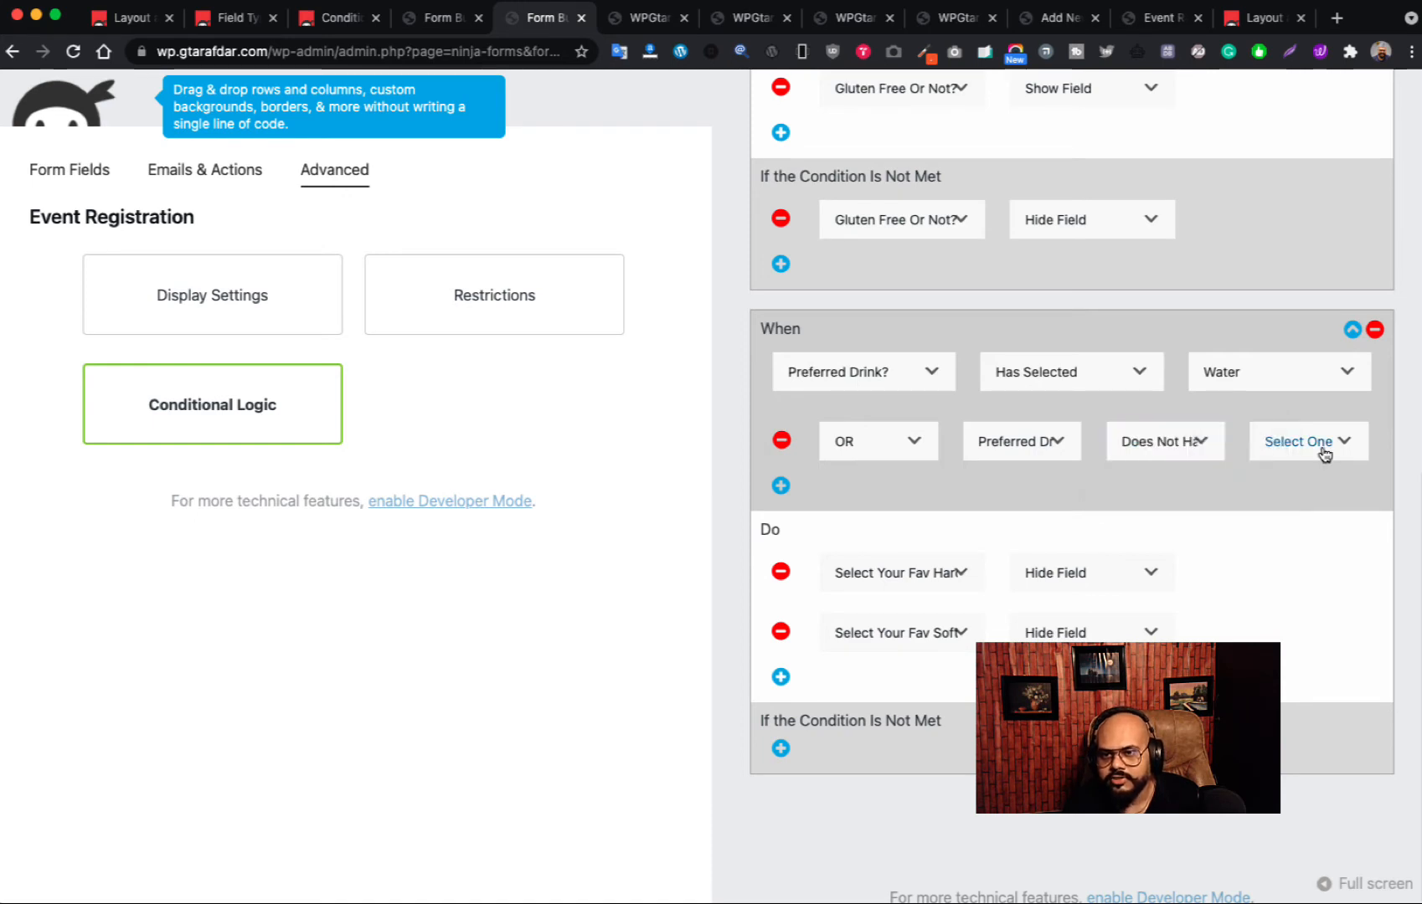
left_click(1322, 448)
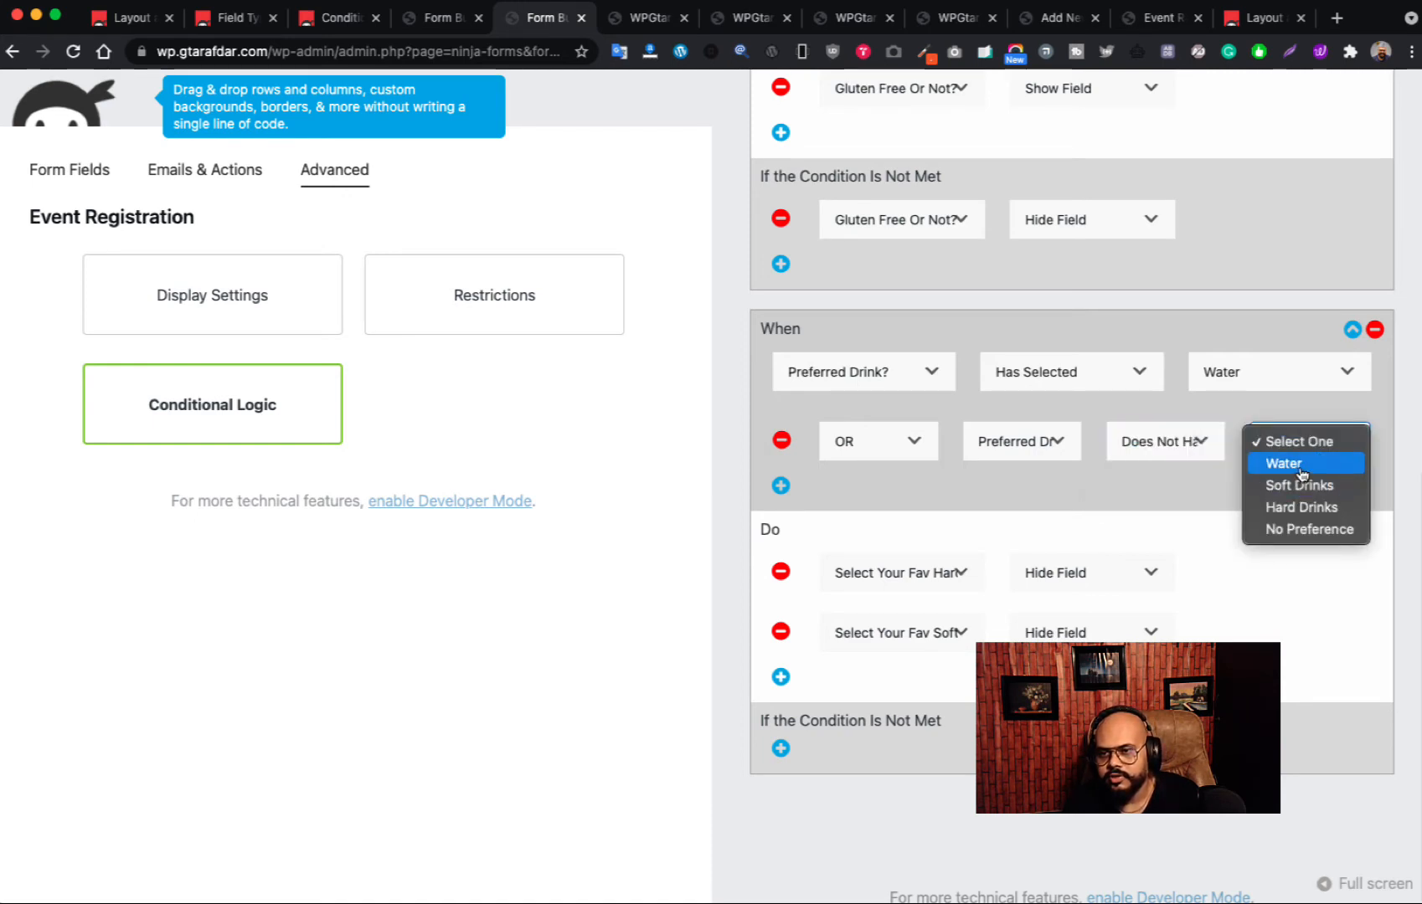
left_click(1298, 465)
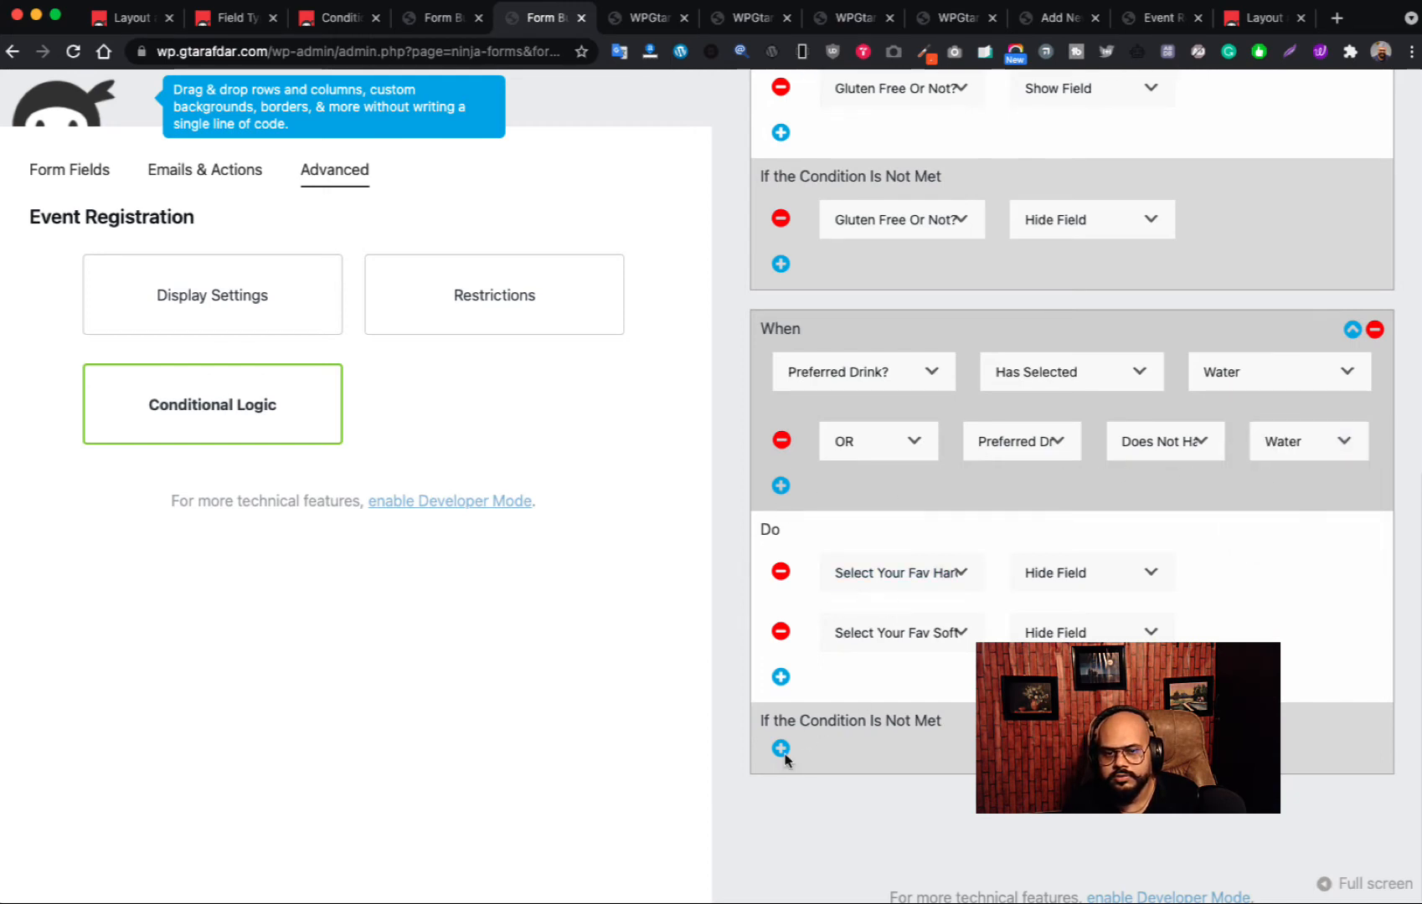
left_click(779, 441)
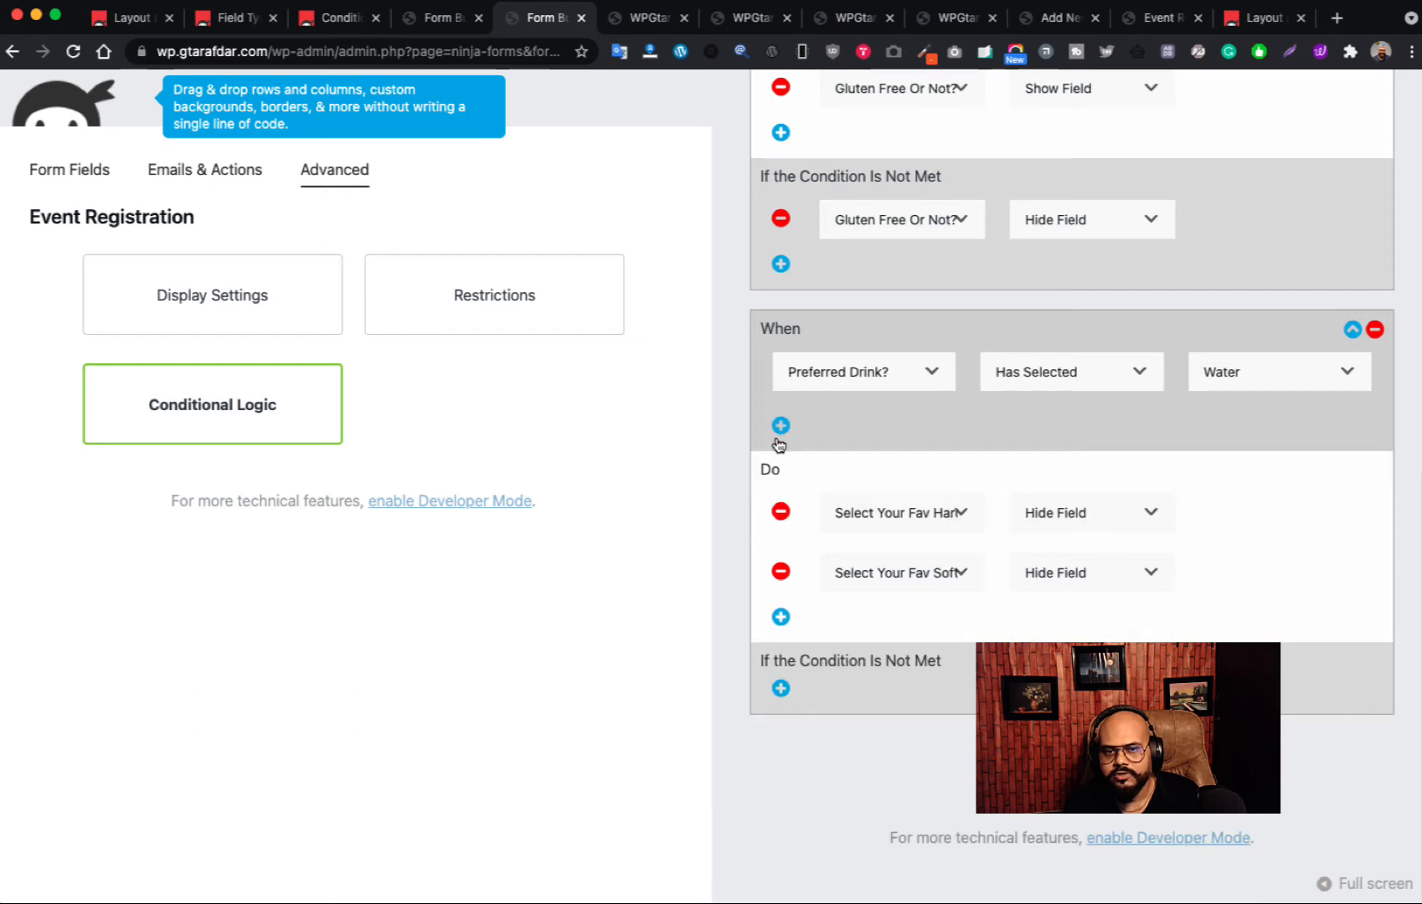
- Add a not-met action to the Water condition with Show Field for Preferred Drink?, and close the conditional logic settings
left_click(779, 689)
left_click(965, 714)
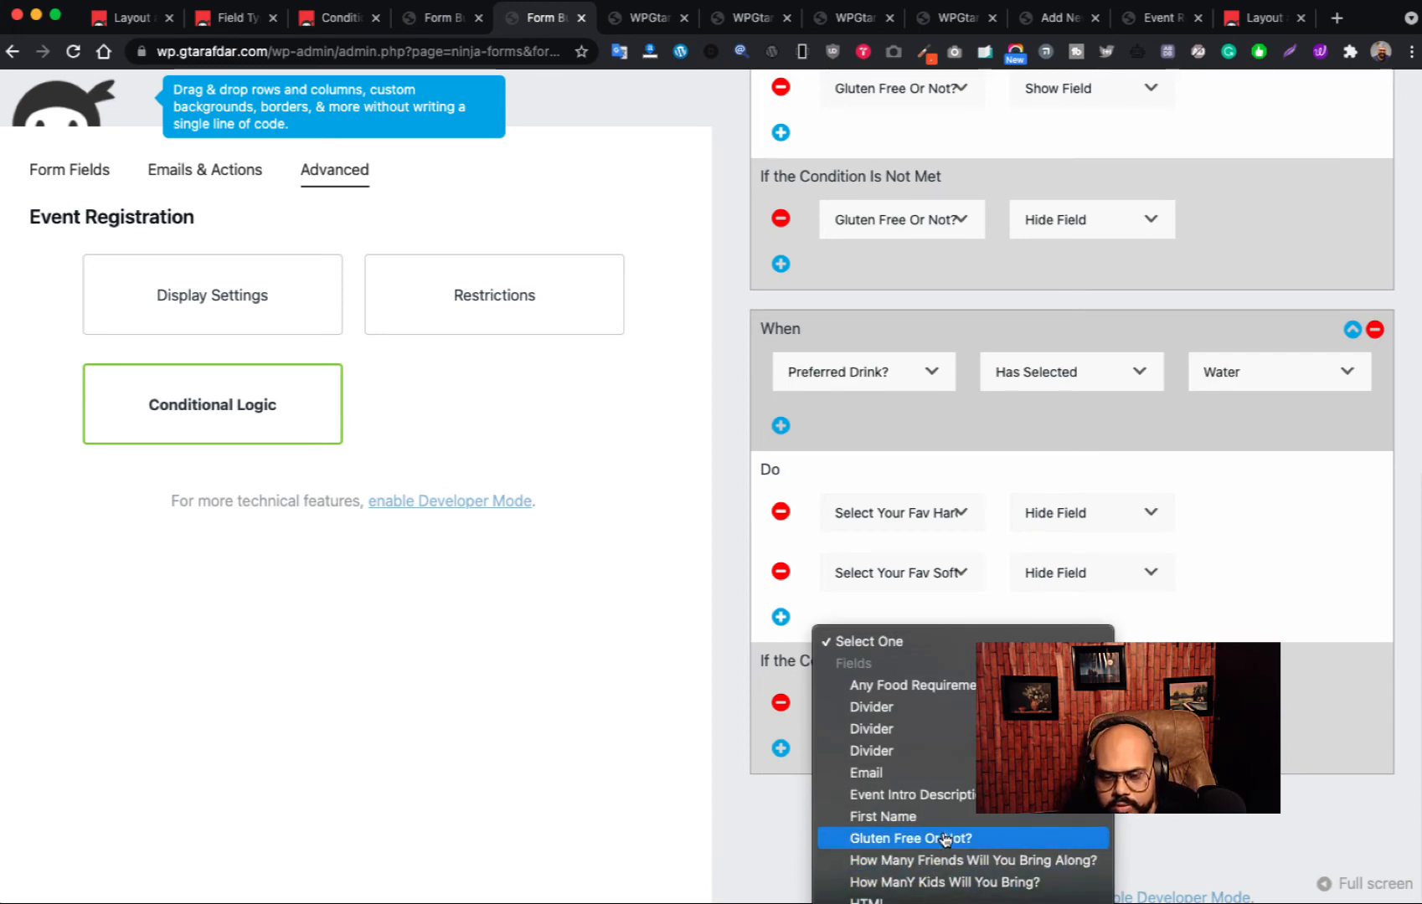
left_click(939, 898)
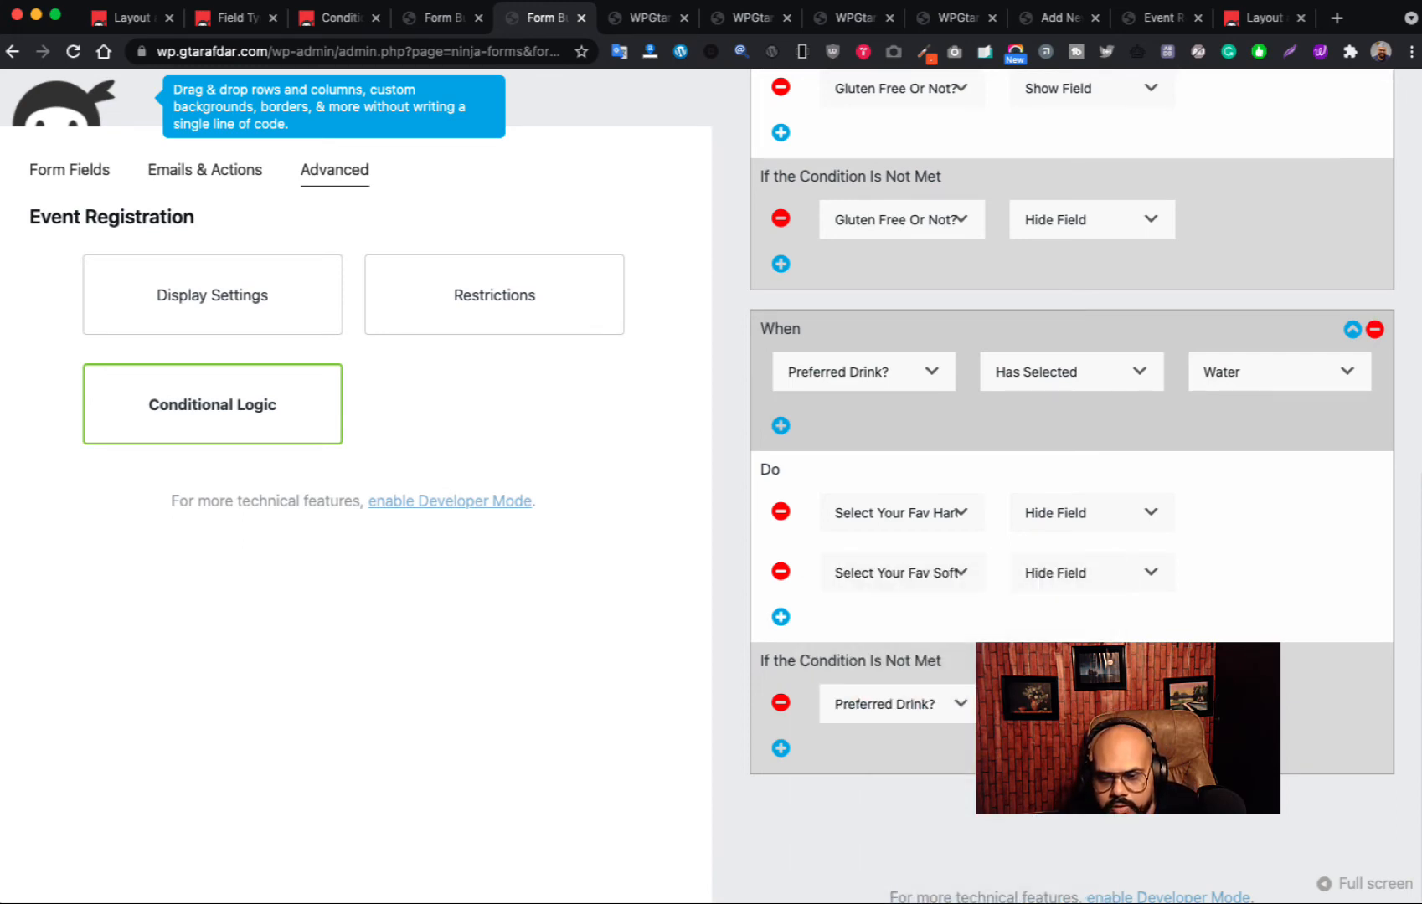
left_click(1088, 704)
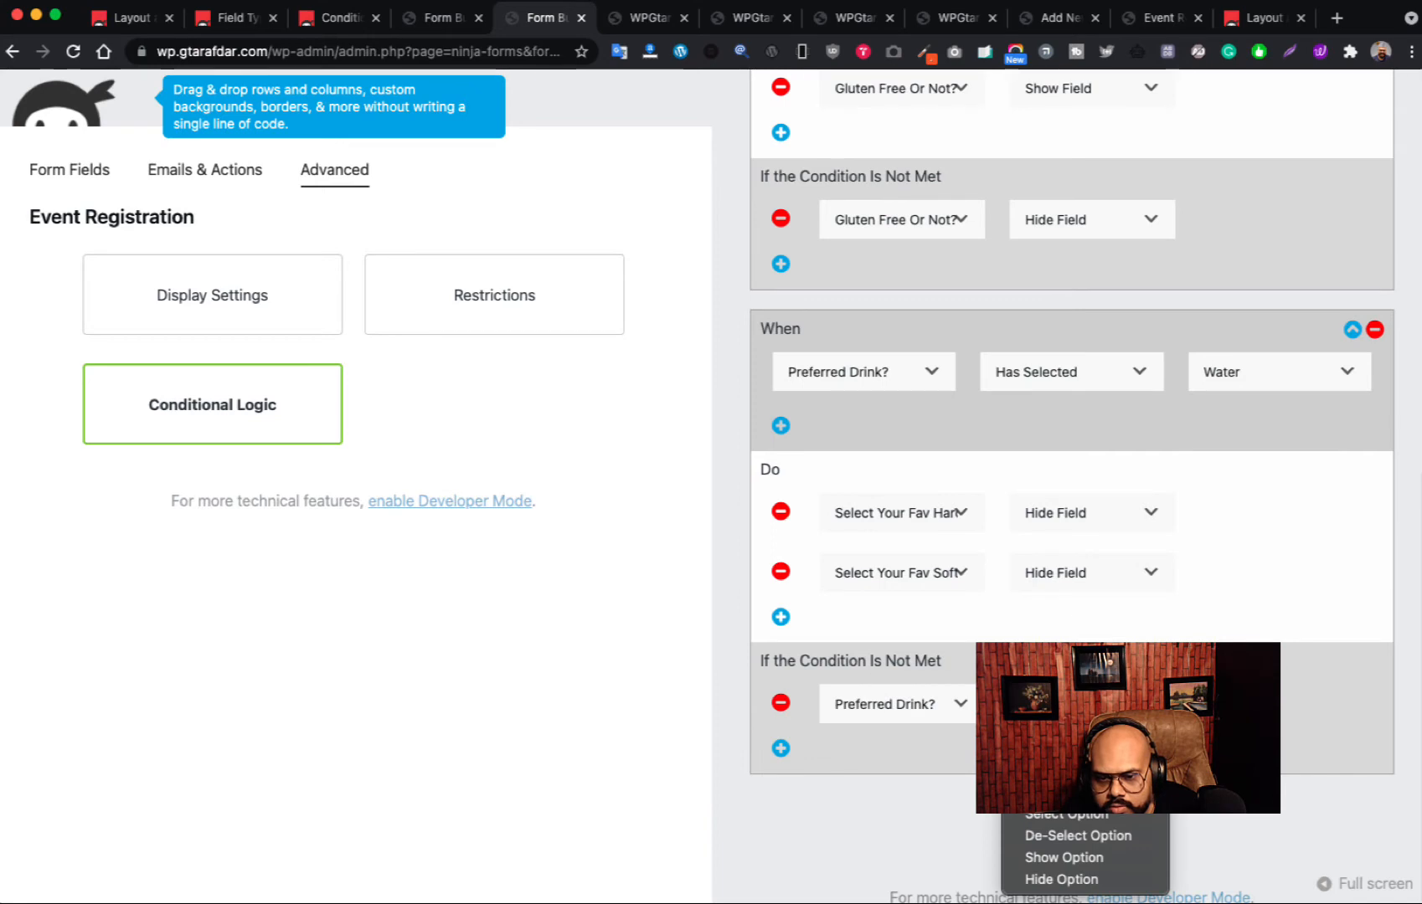
left_click(1064, 726)
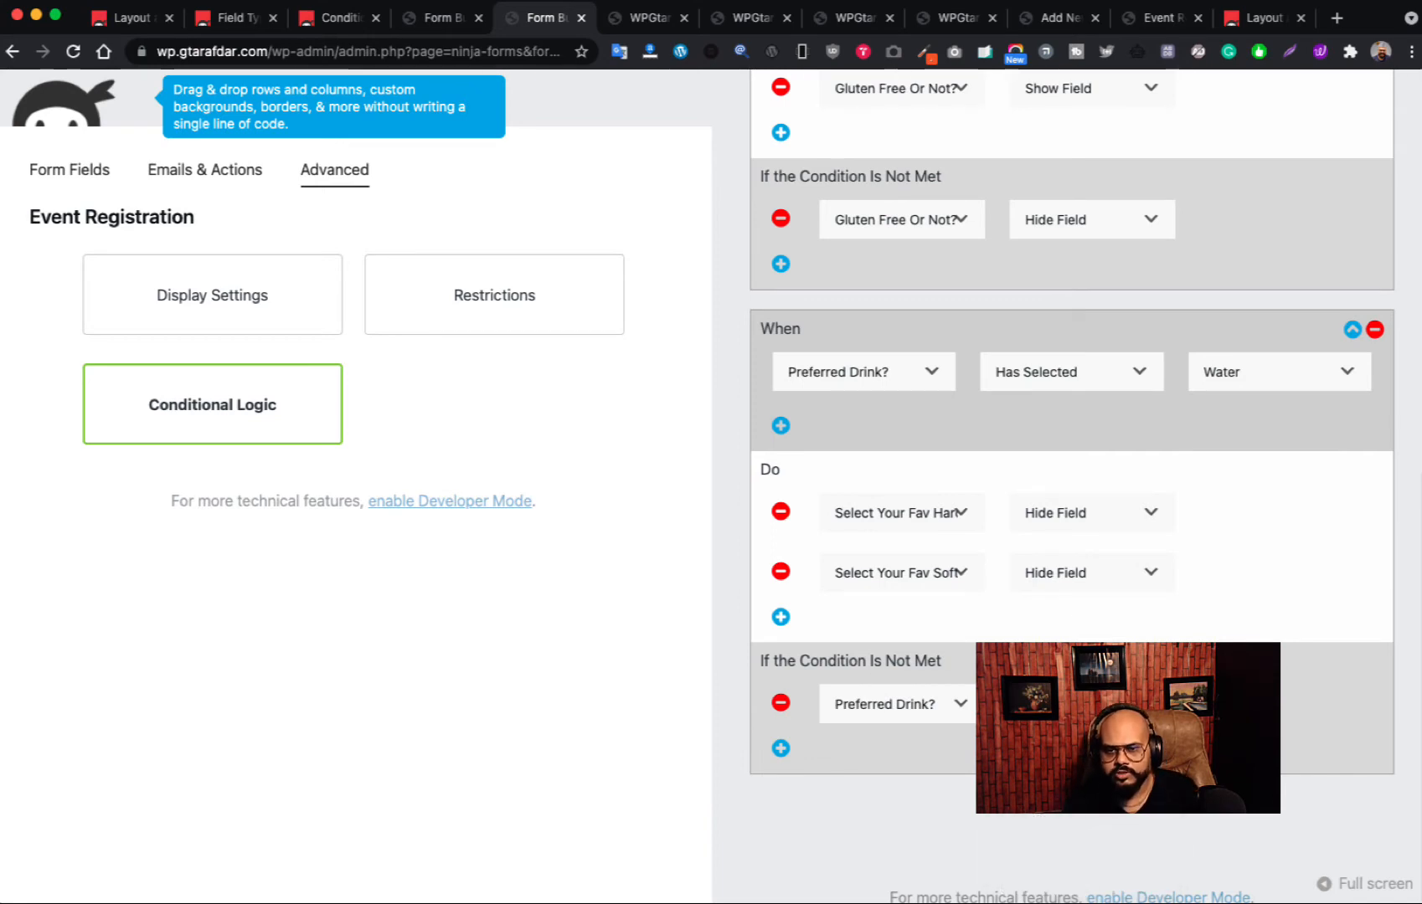
scroll(967, 628, "up", 10)
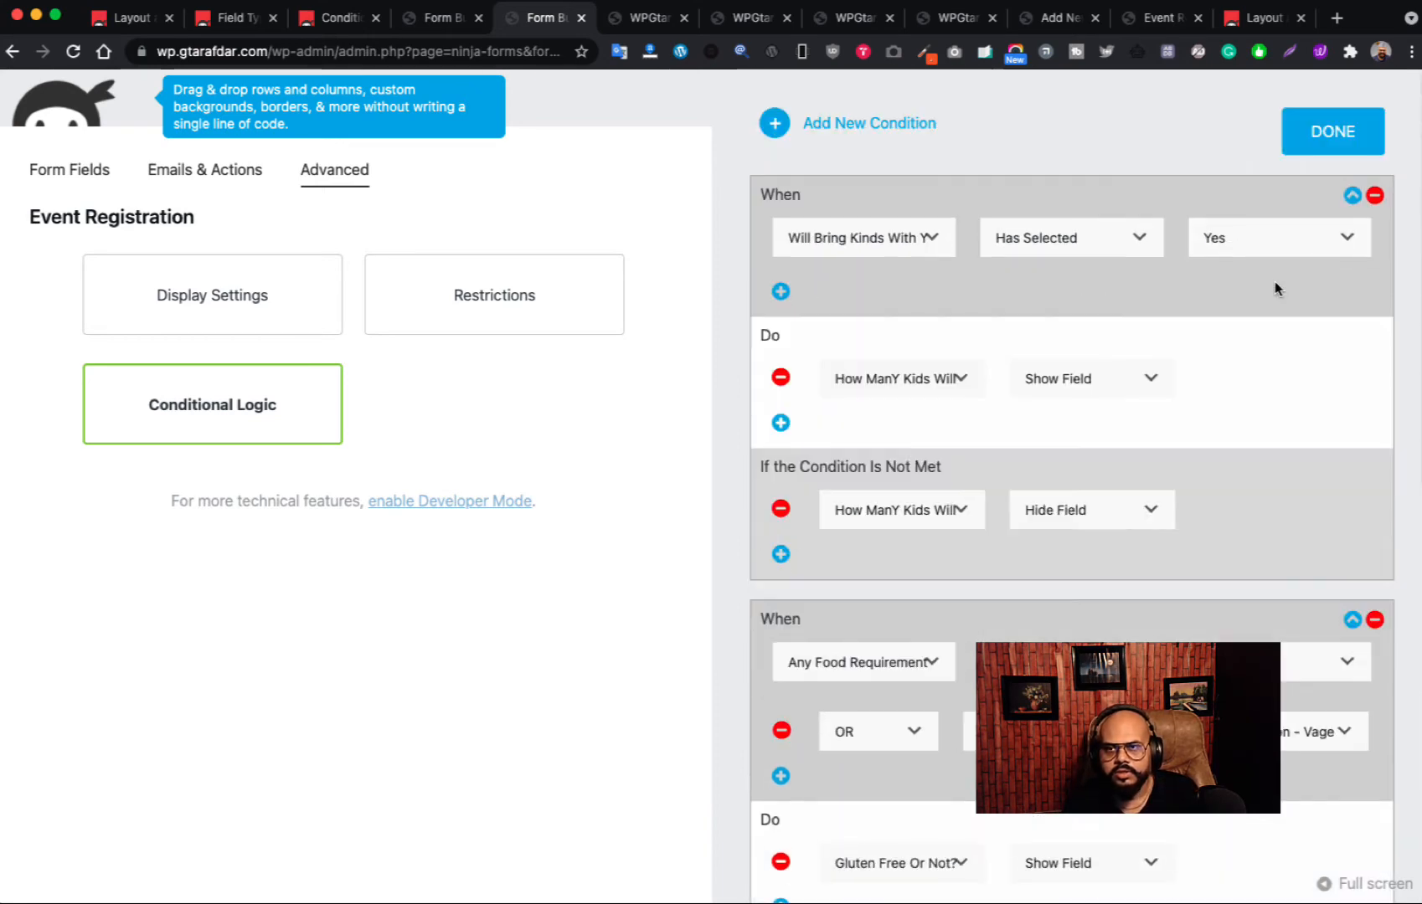
left_click(1343, 141)
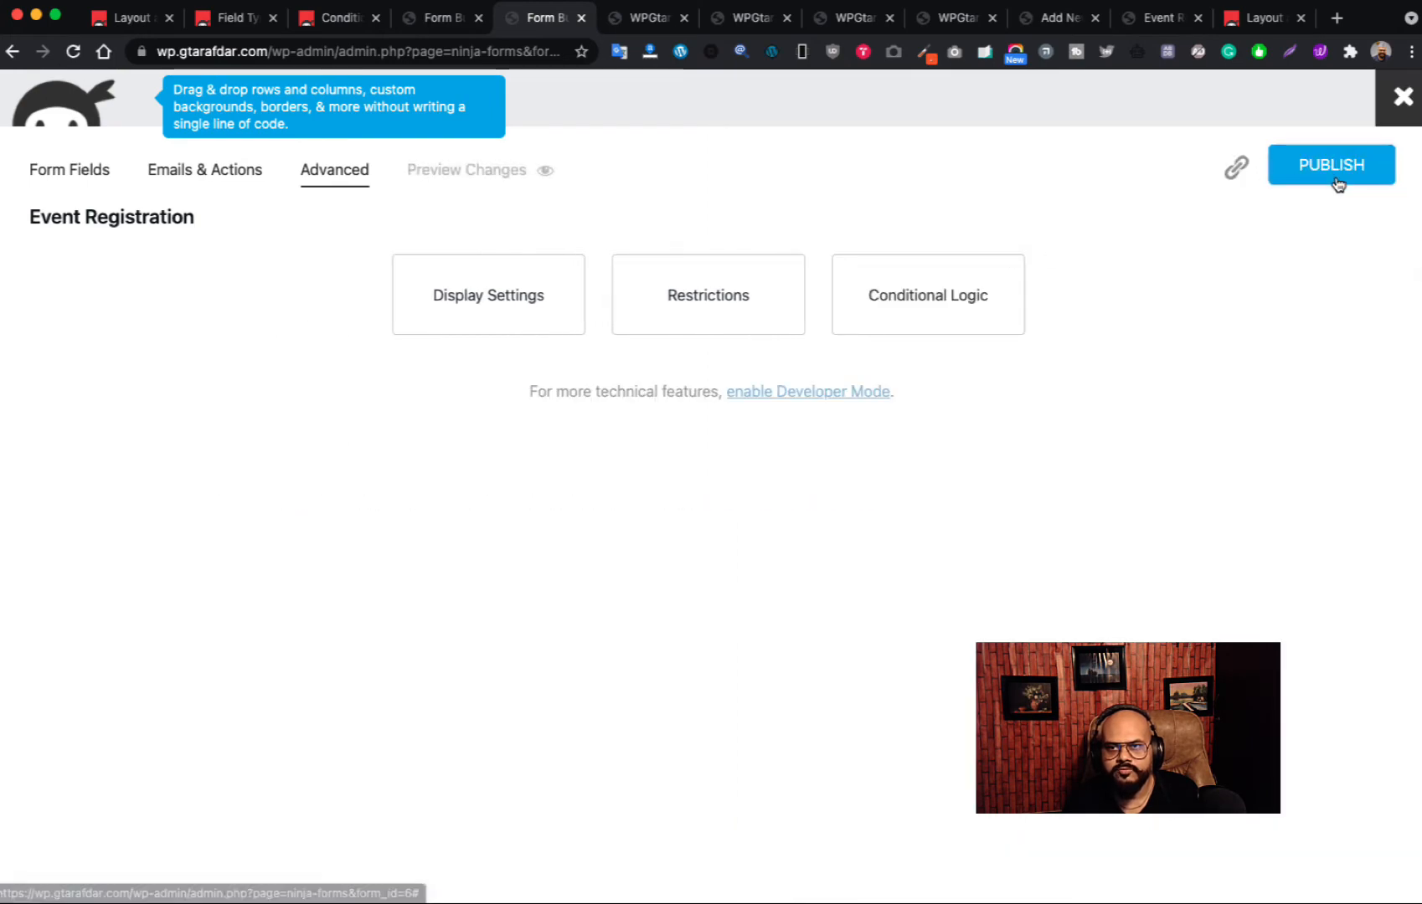
- Publish the updated Event Registration form and open its preview at the preferred drink choices
left_click(1337, 176)
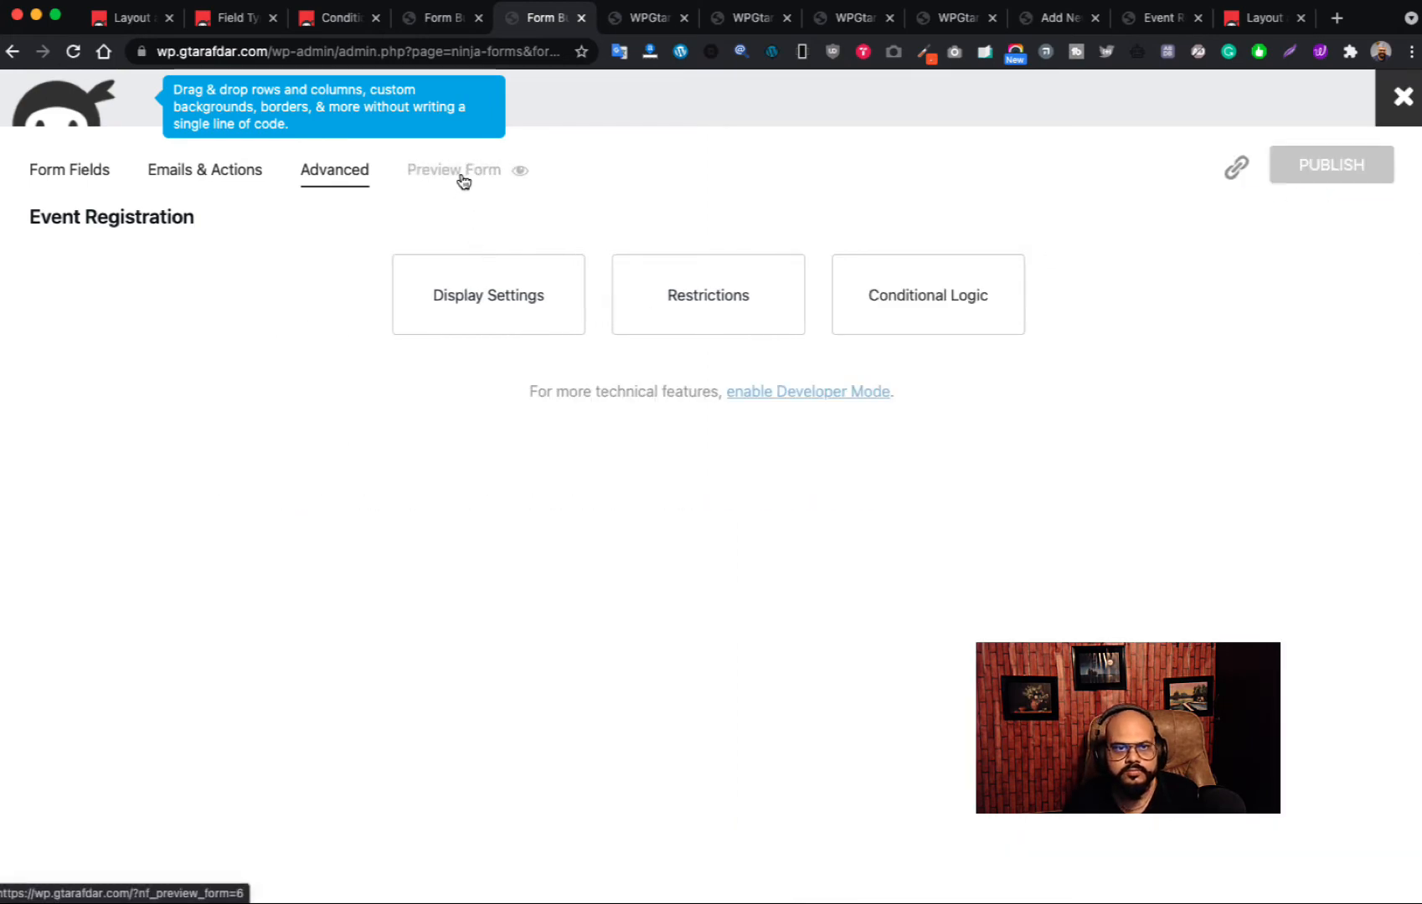
left_click(462, 180)
scroll(803, 352, "down", 10)
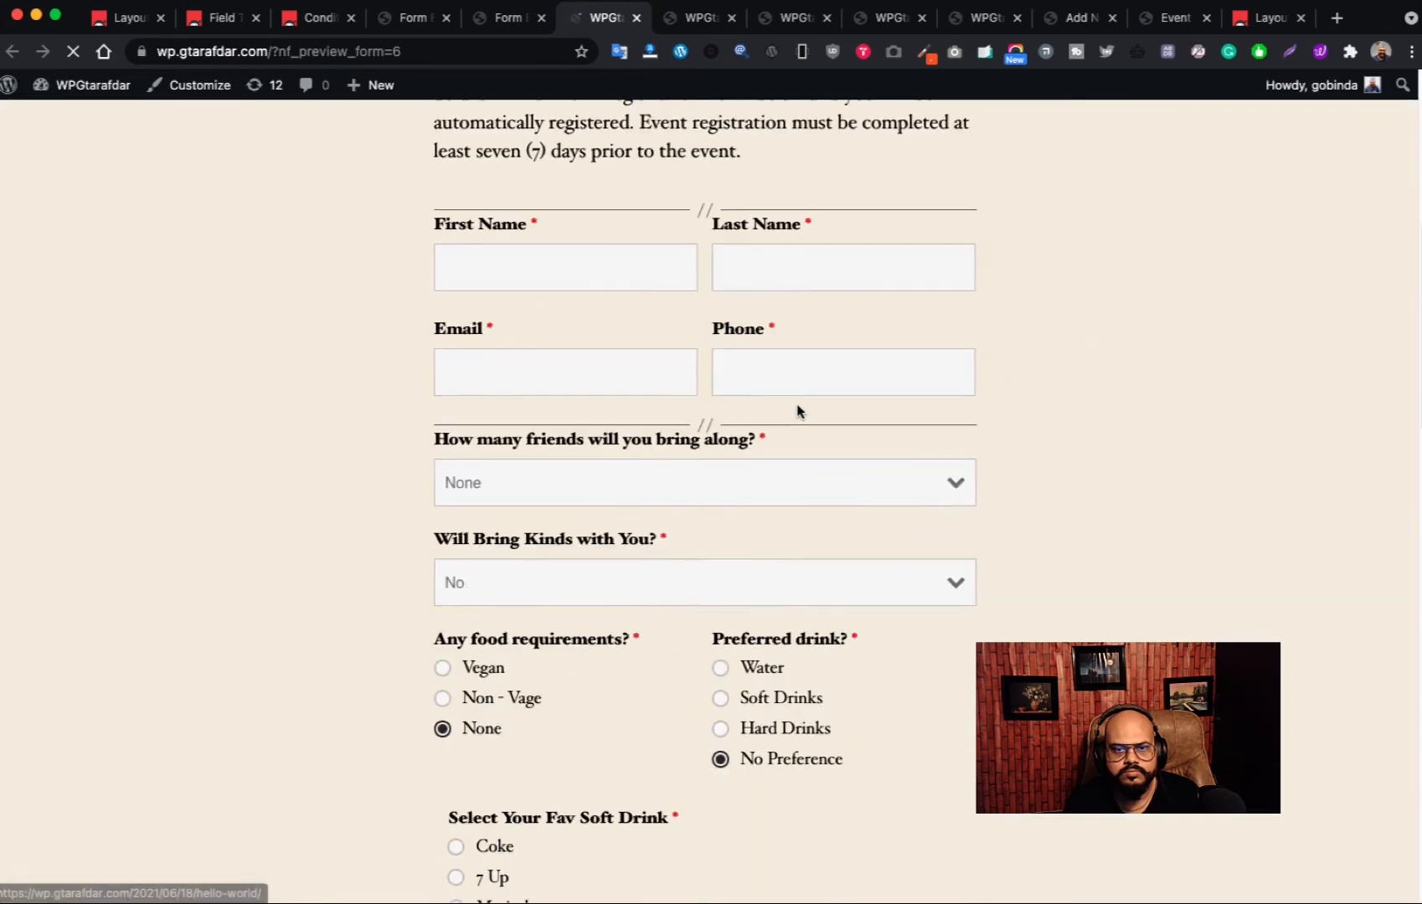
scroll(797, 411, "down", 8)
scroll(831, 450, "up", 5)
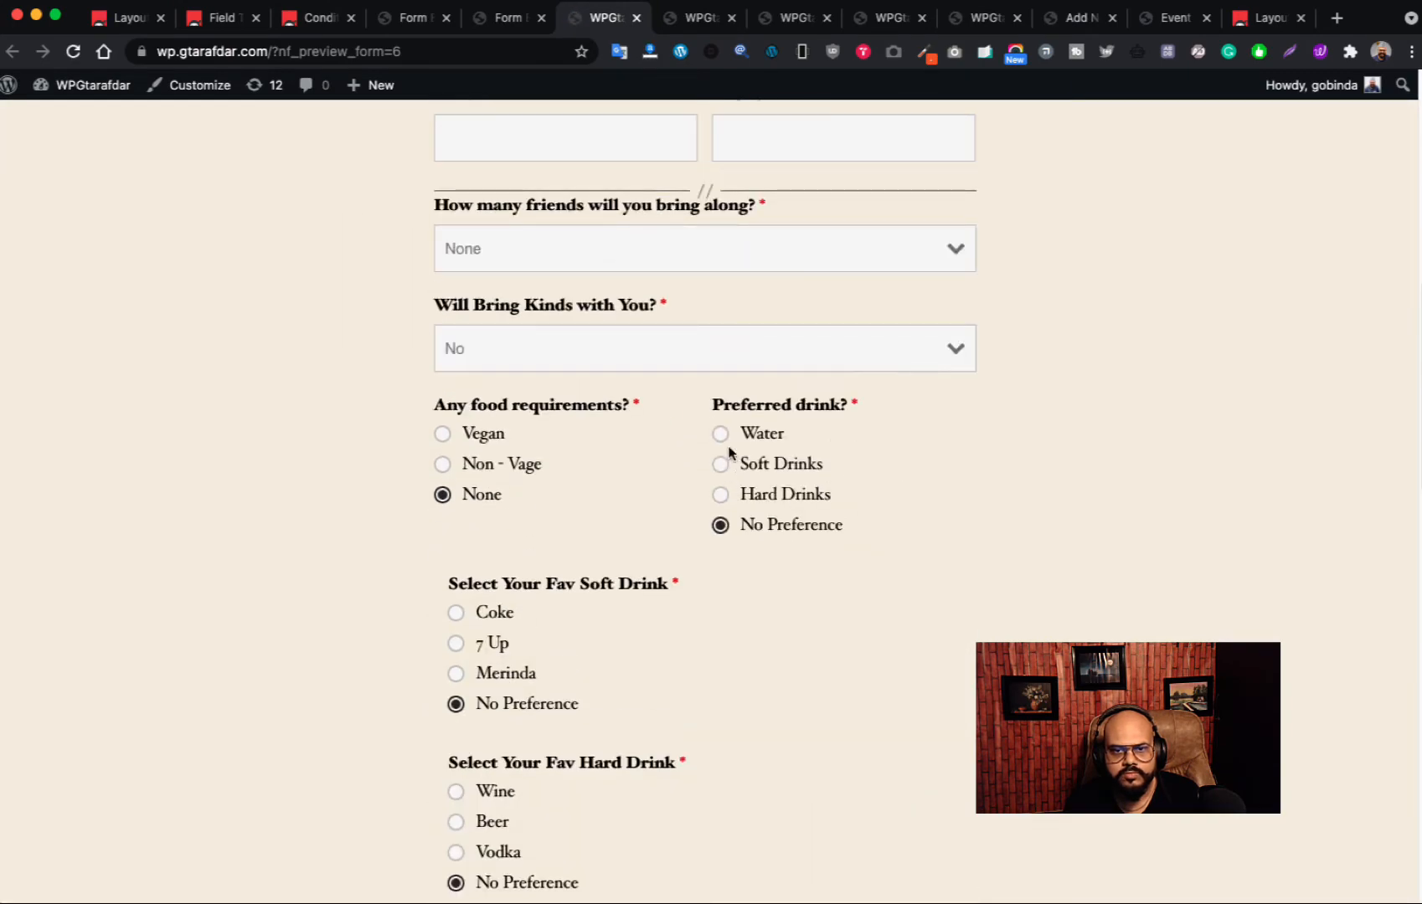
- Test the preferred drink choices Water and Soft Drinks in the preview, return to Water, and finish on No Preference
left_click(720, 435)
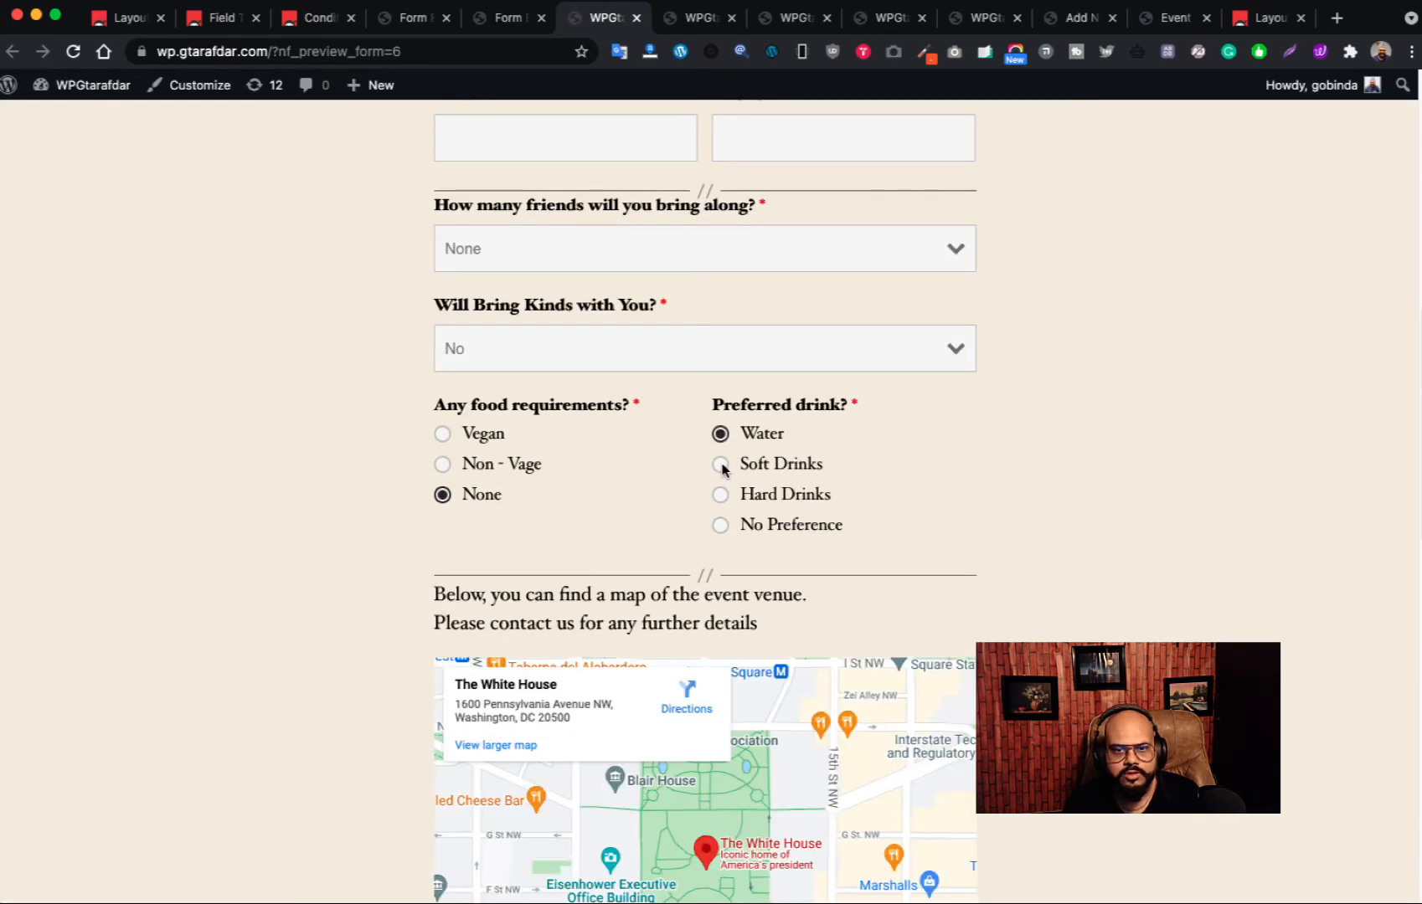
left_click(720, 466)
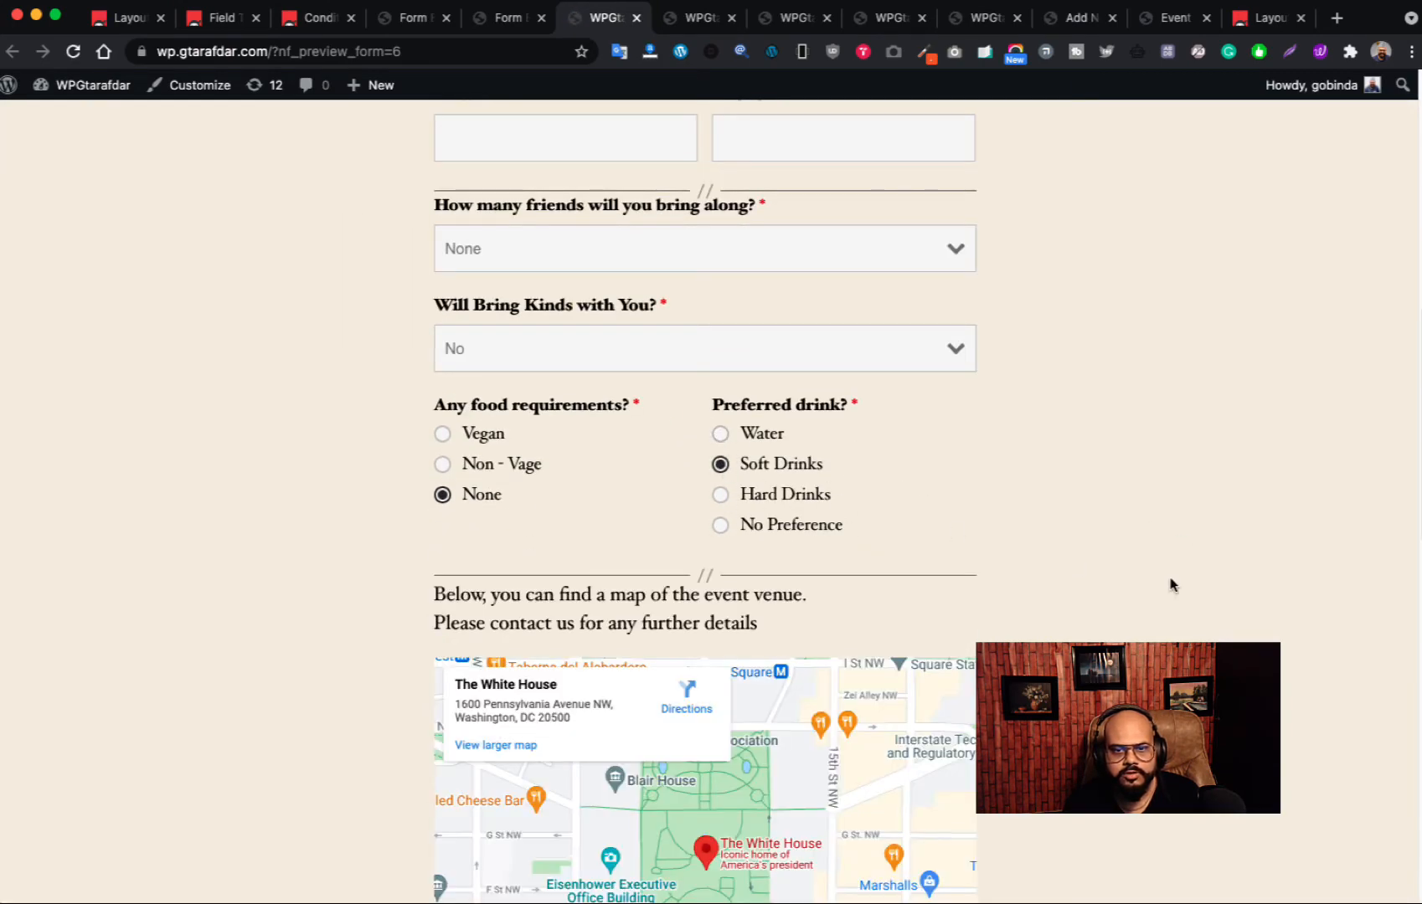
left_click(720, 435)
left_click(721, 526)
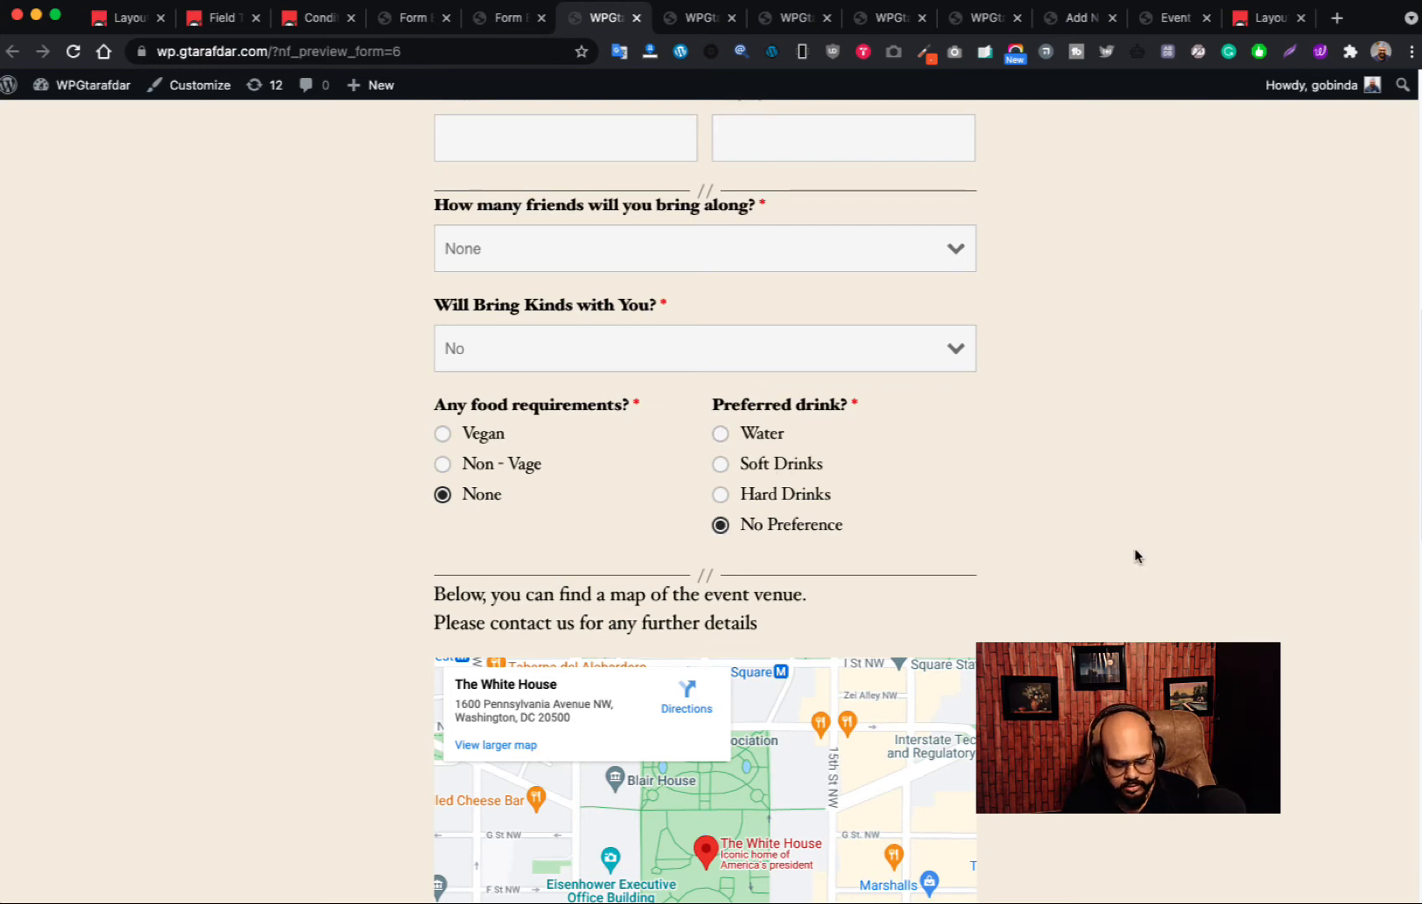
- Reload the form preview and select Water as the preferred drink again
key("super+r")
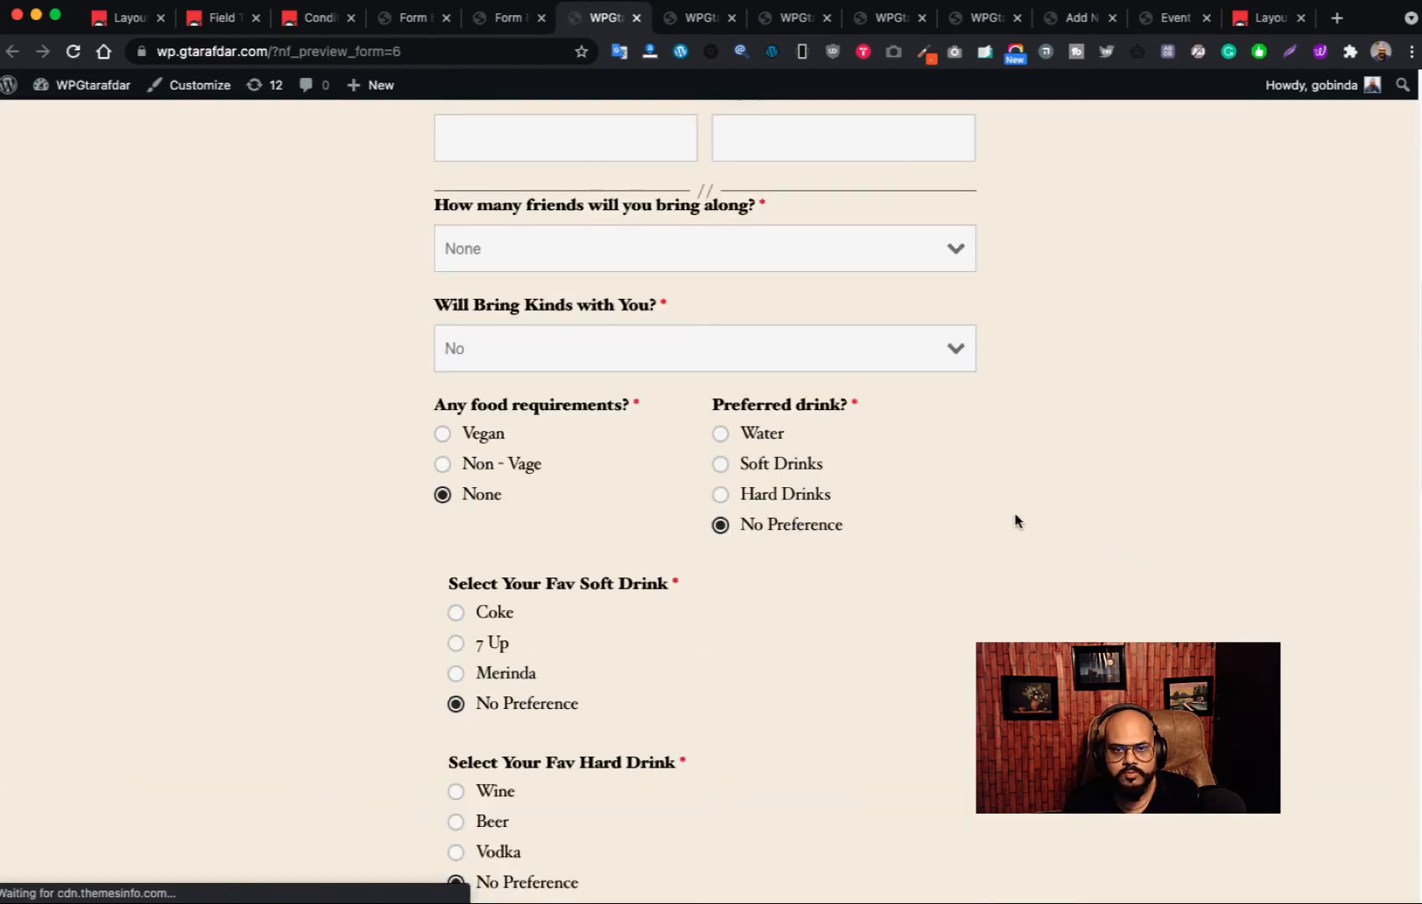
left_click(721, 432)
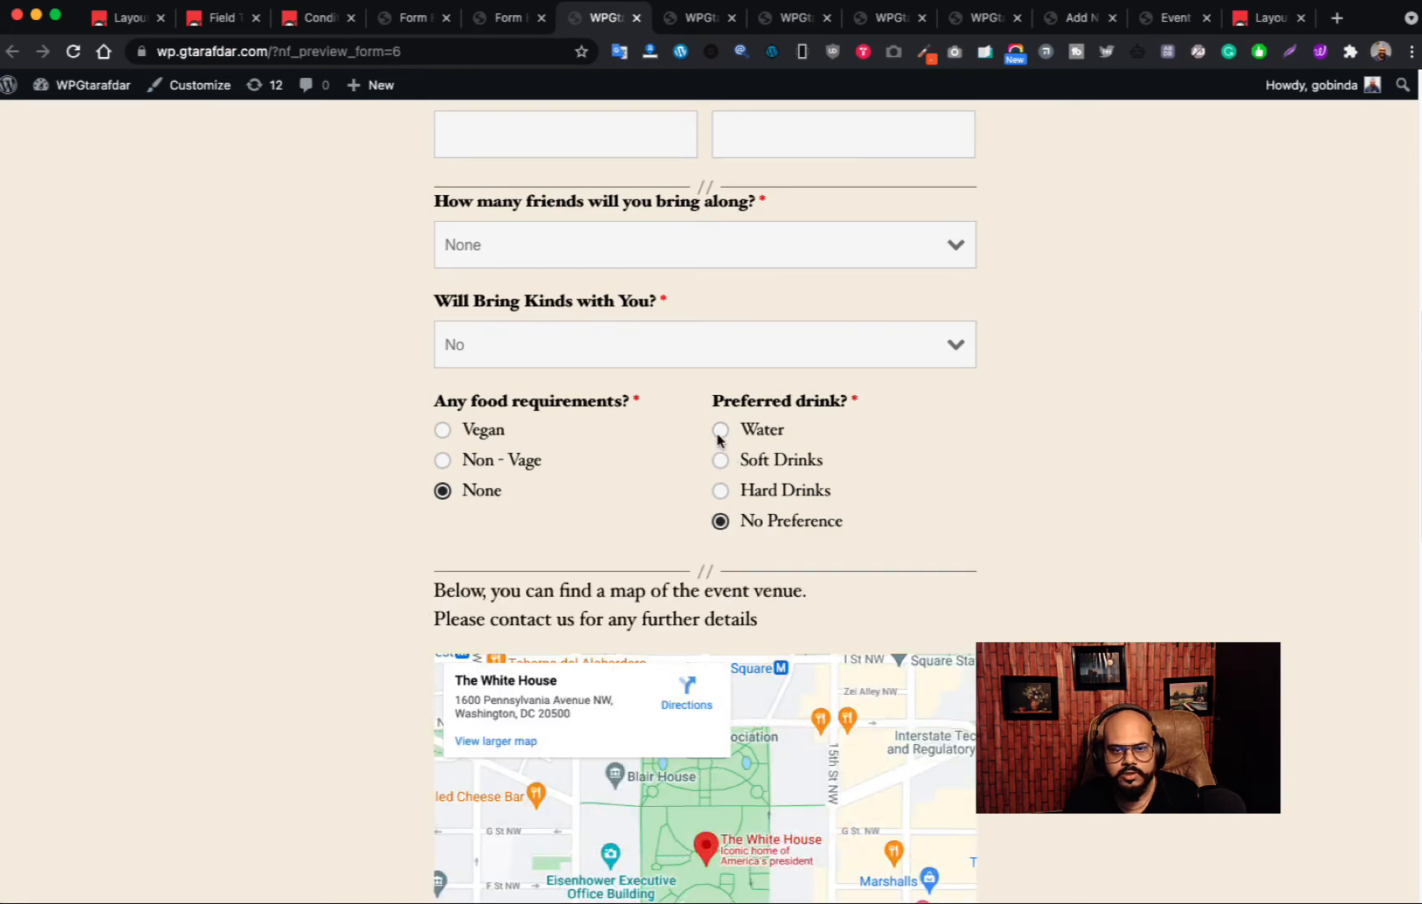
left_click(720, 430)
- Test the food requirement choices Vegan, Non - Vage and None in the preview, ending on None
left_click(443, 432)
left_click(442, 493)
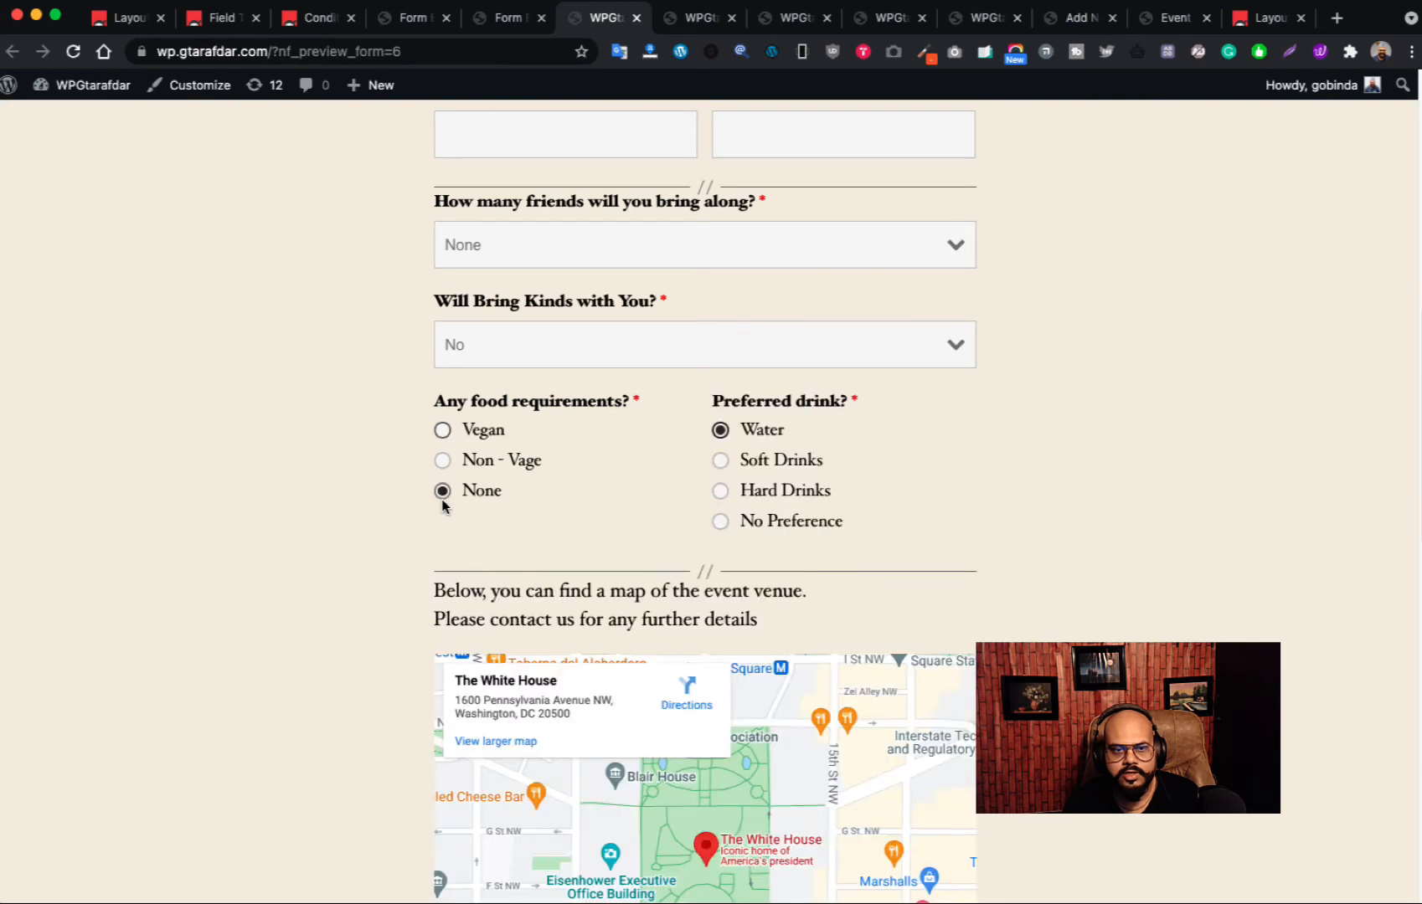
left_click(442, 462)
left_click(443, 431)
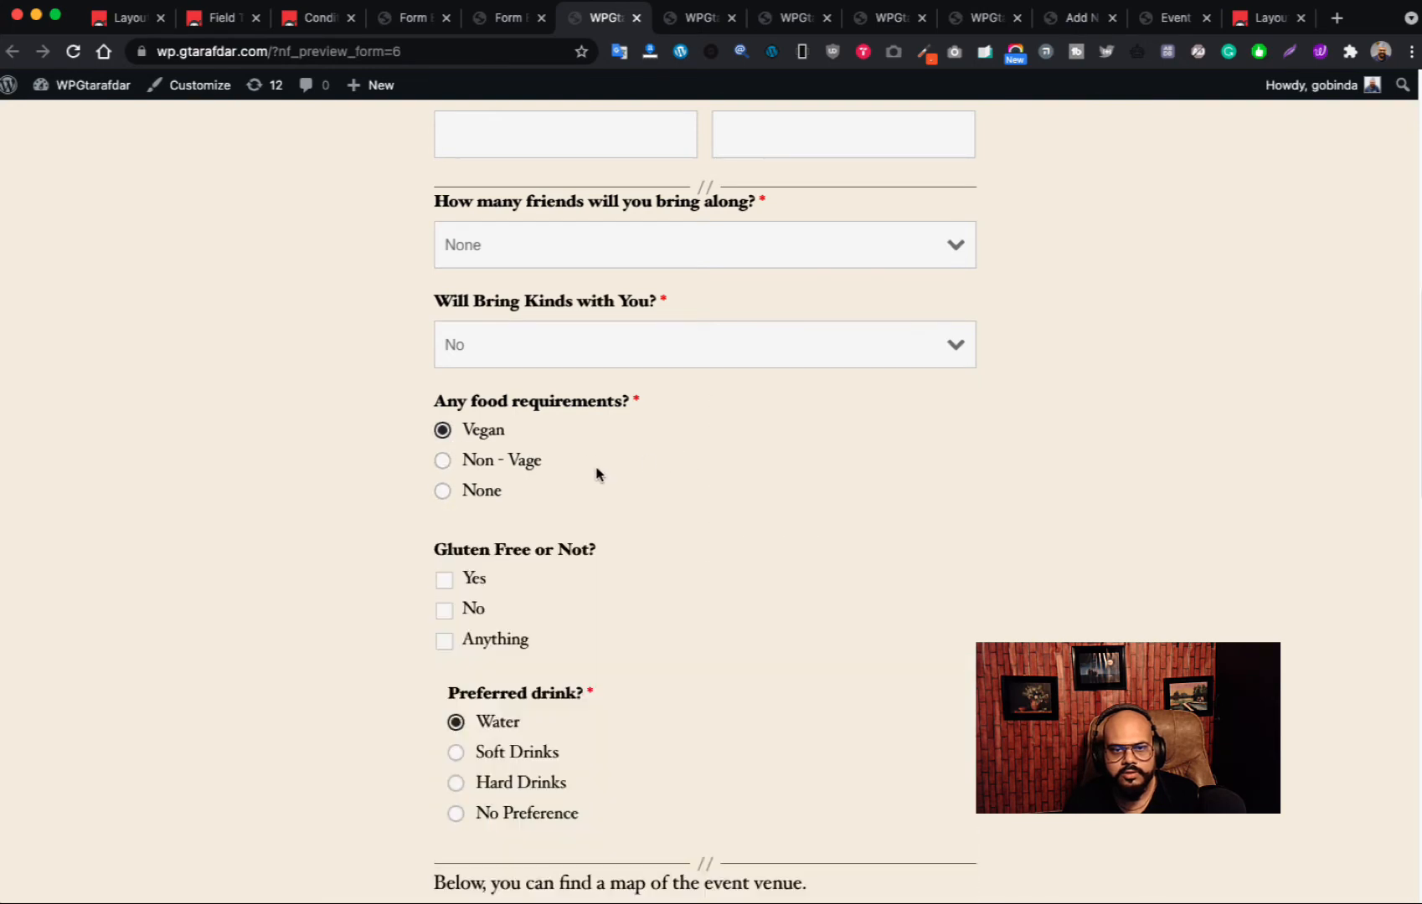
left_click(443, 493)
- Test the preferred drink choices Soft Drinks, Hard Drinks and No Preference in the preview, ending on Water
left_click(720, 469)
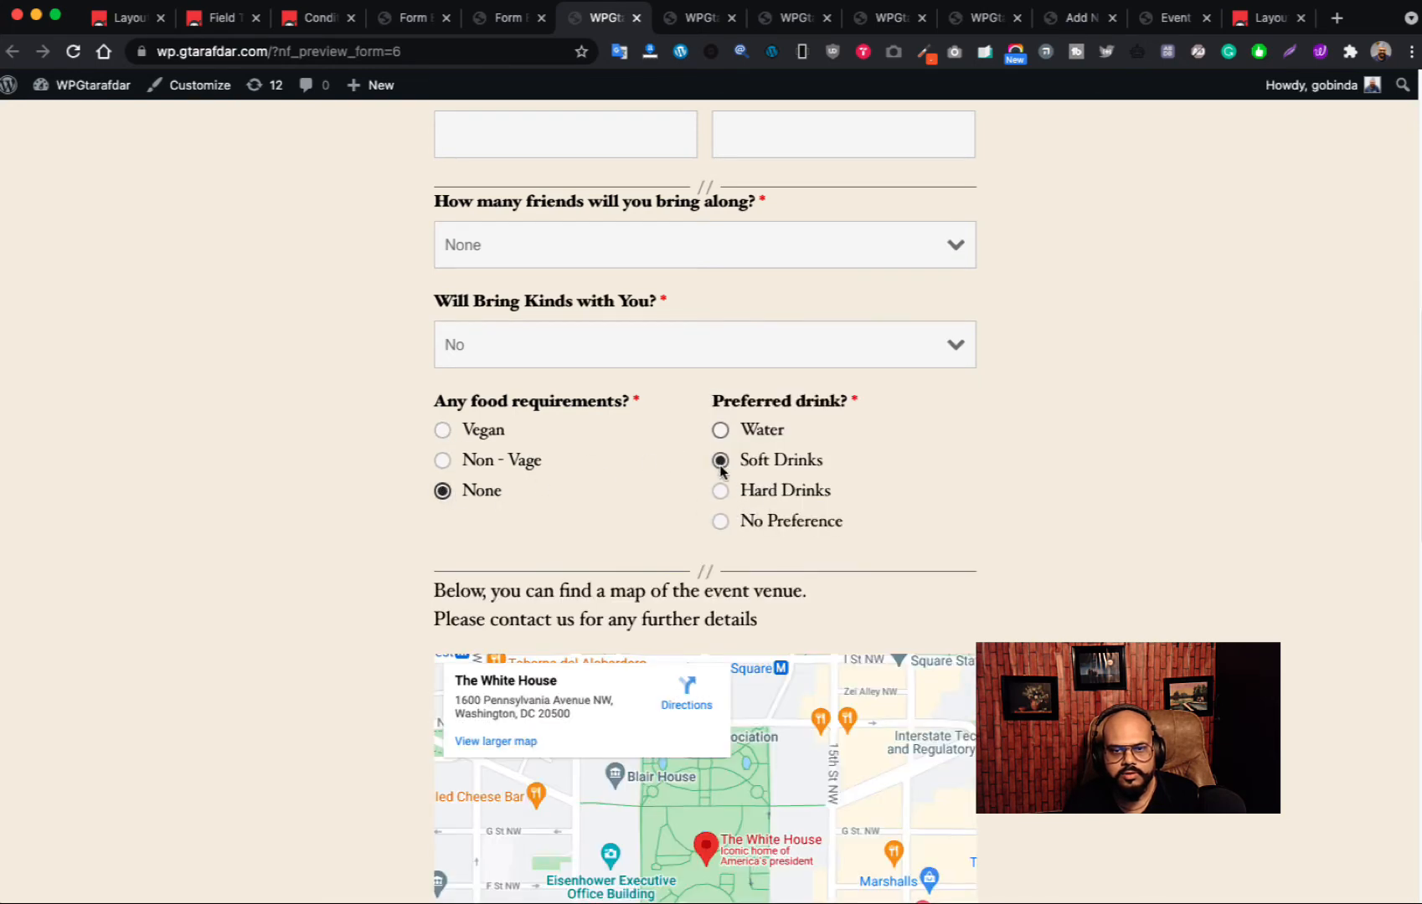
left_click(720, 492)
left_click(720, 521)
left_click(720, 430)
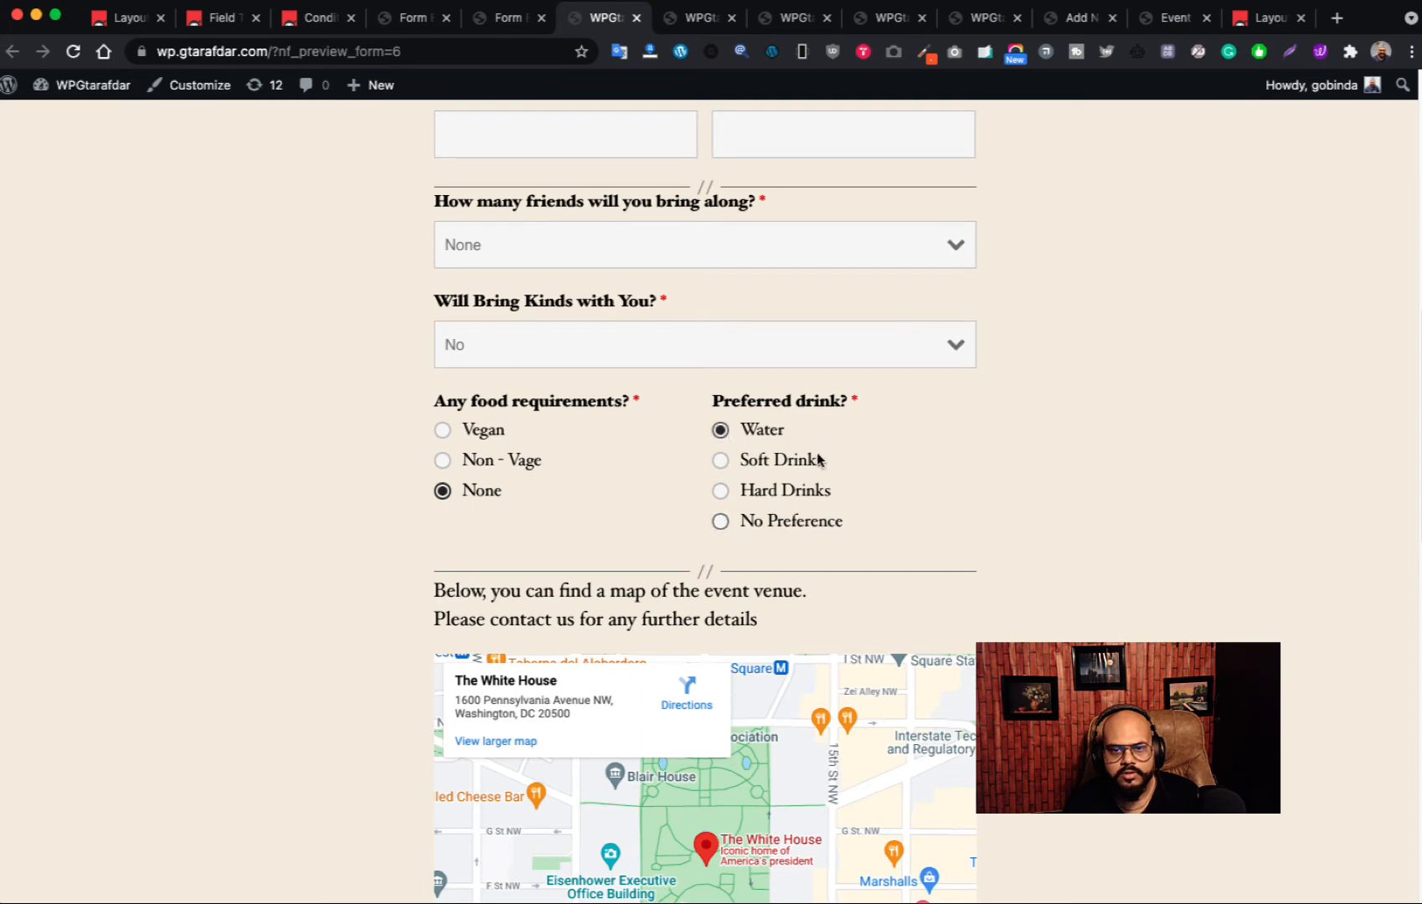
- Return to the form builder's Conditional Logic settings and remove the Preferred Drink? not-met action from the Water condition
left_click(501, 25)
left_click(933, 298)
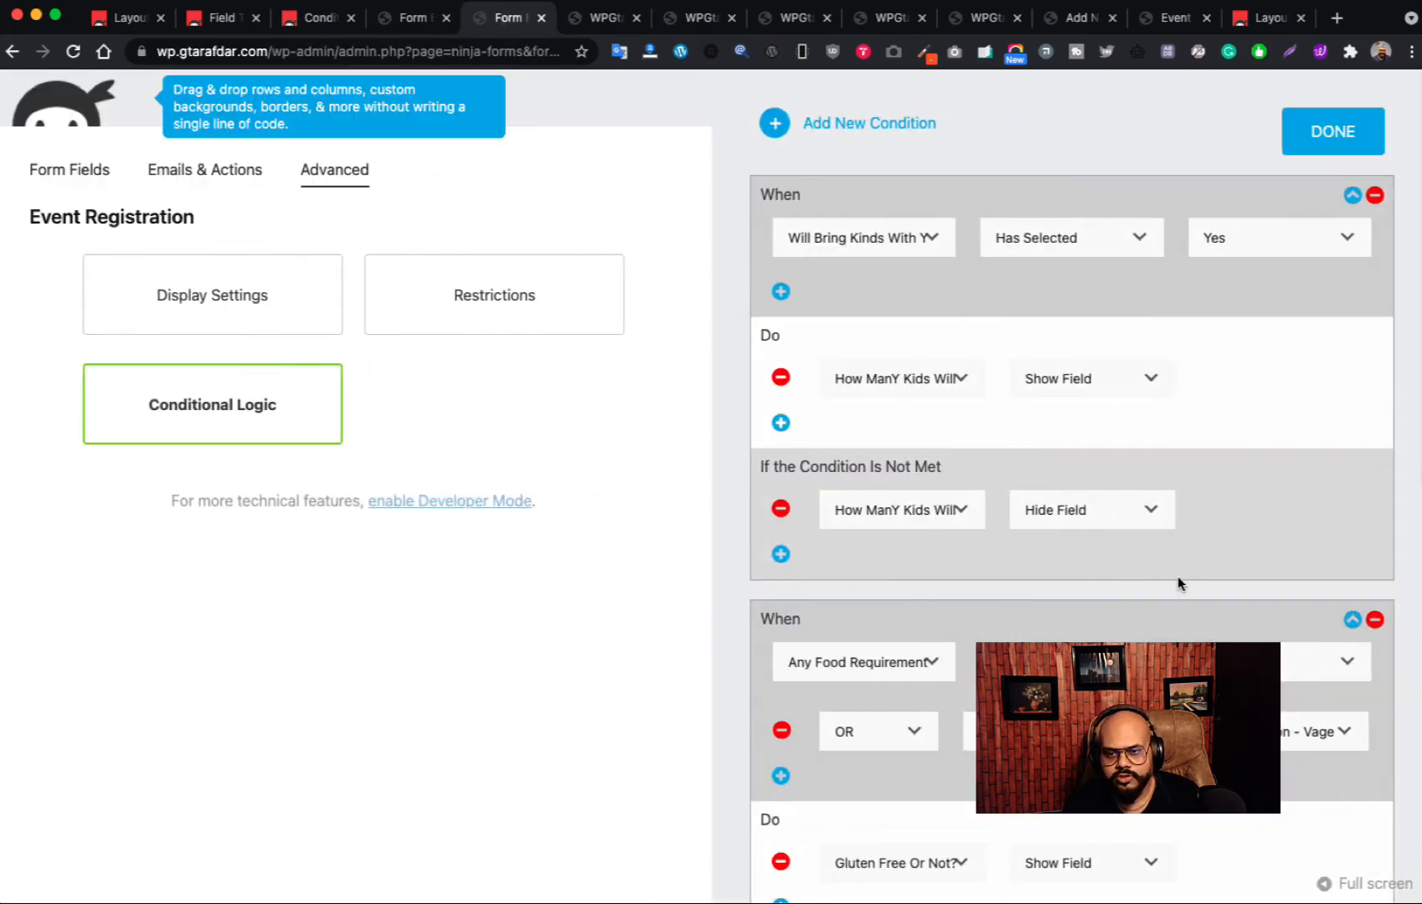
scroll(1178, 584, "down", 8)
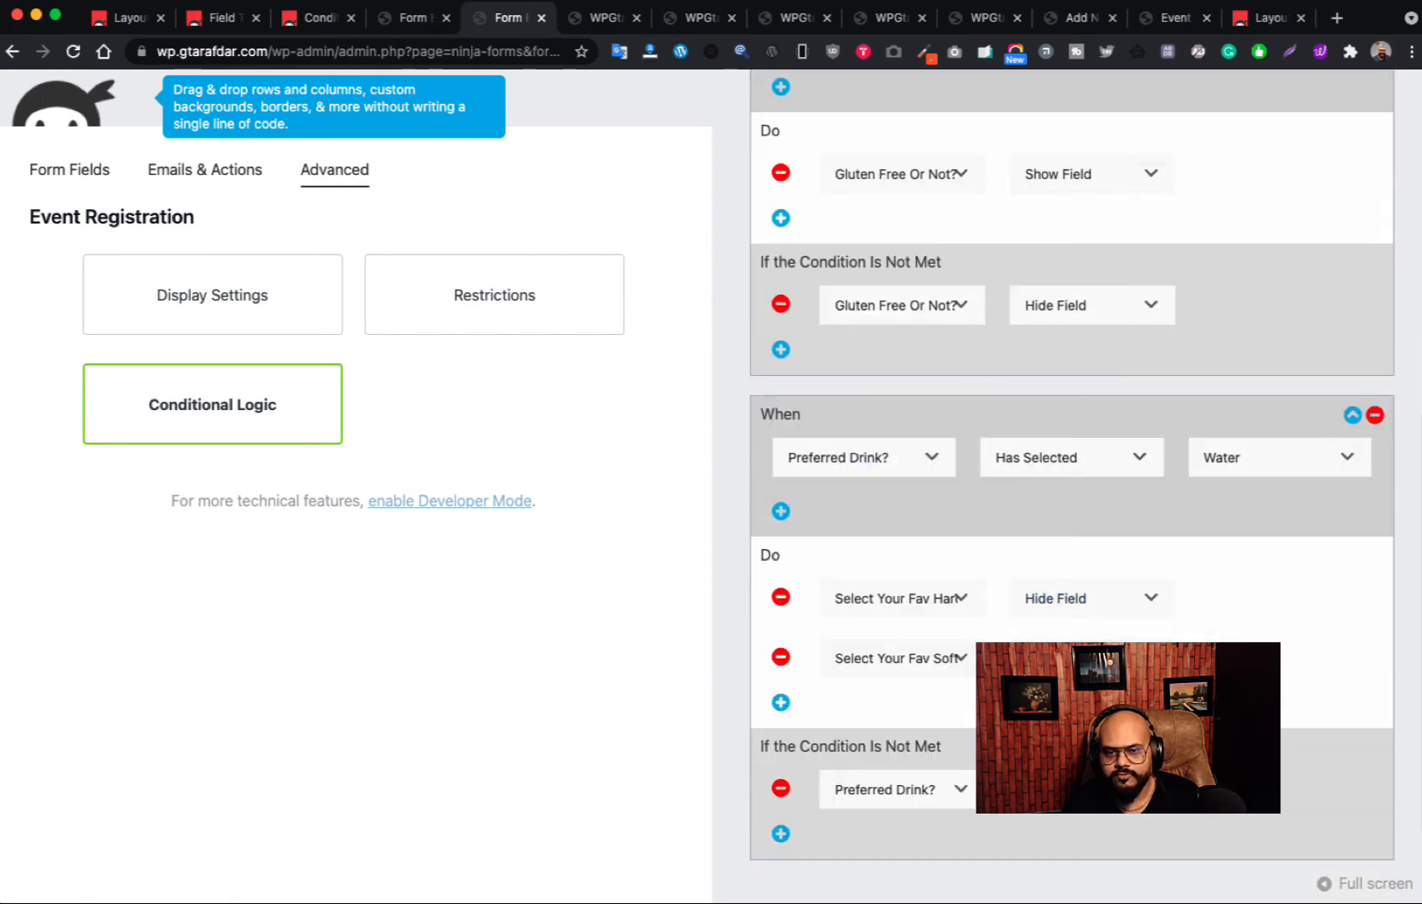
scroll(1064, 815, "down", 2)
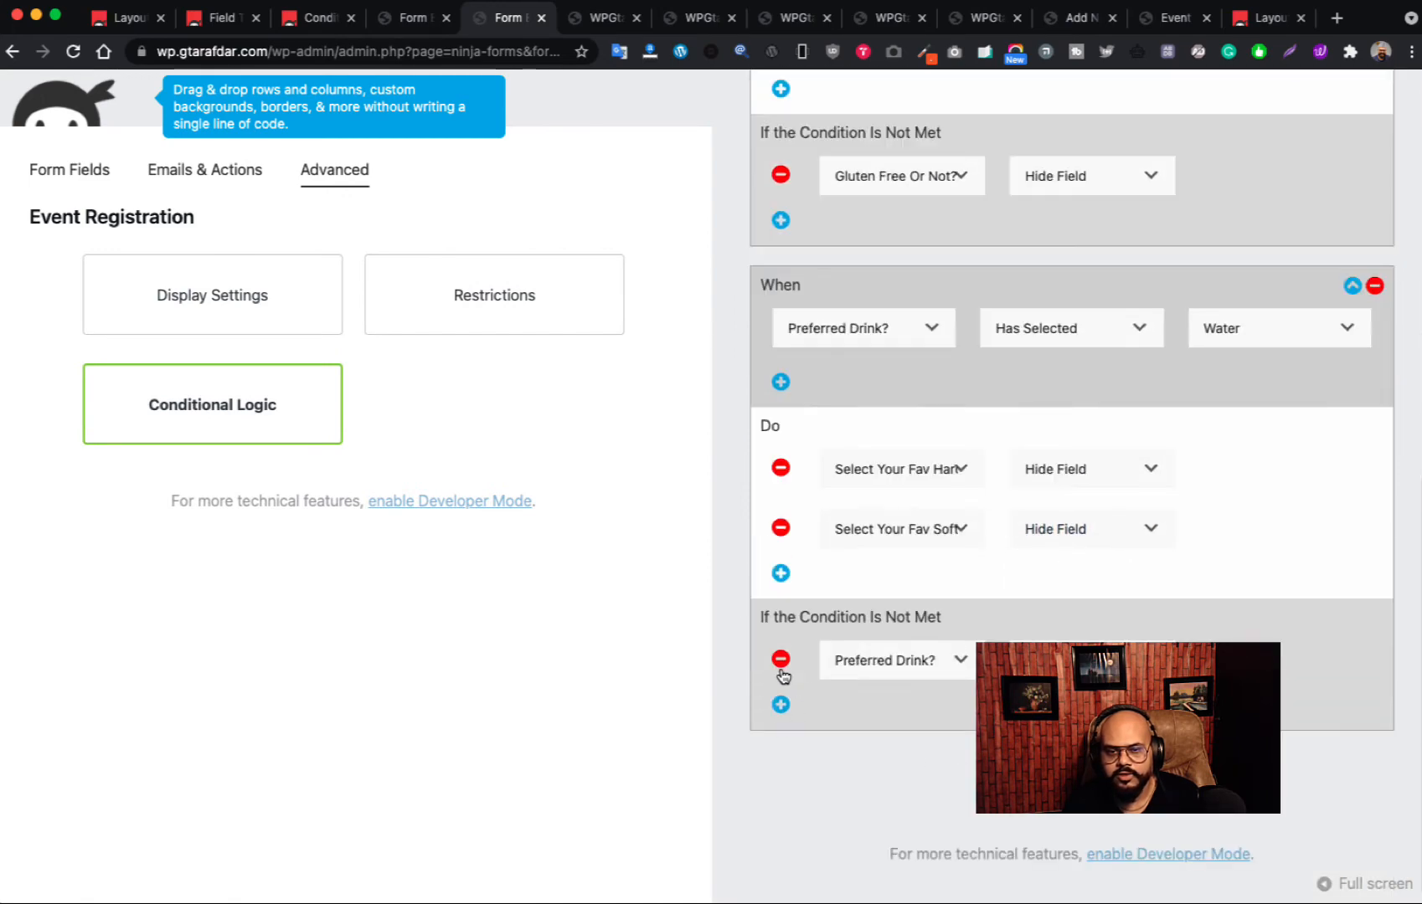
left_click(779, 661)
- Add a new condition for when Preferred Drink? Has Selected Soft Drinks
scroll(929, 619, "up", 10)
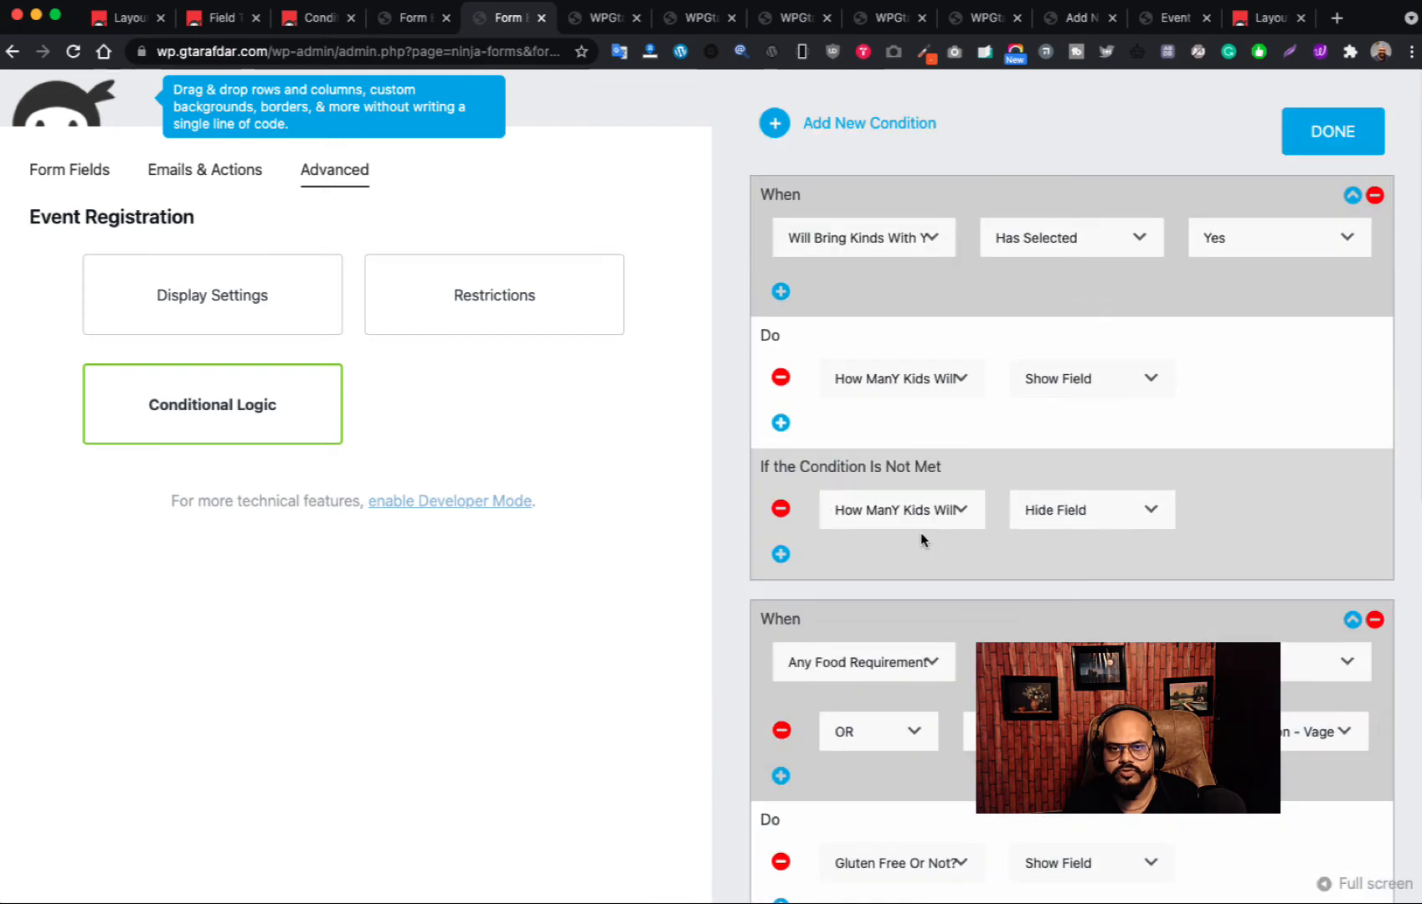
left_click(870, 126)
scroll(1060, 590, "down", 12)
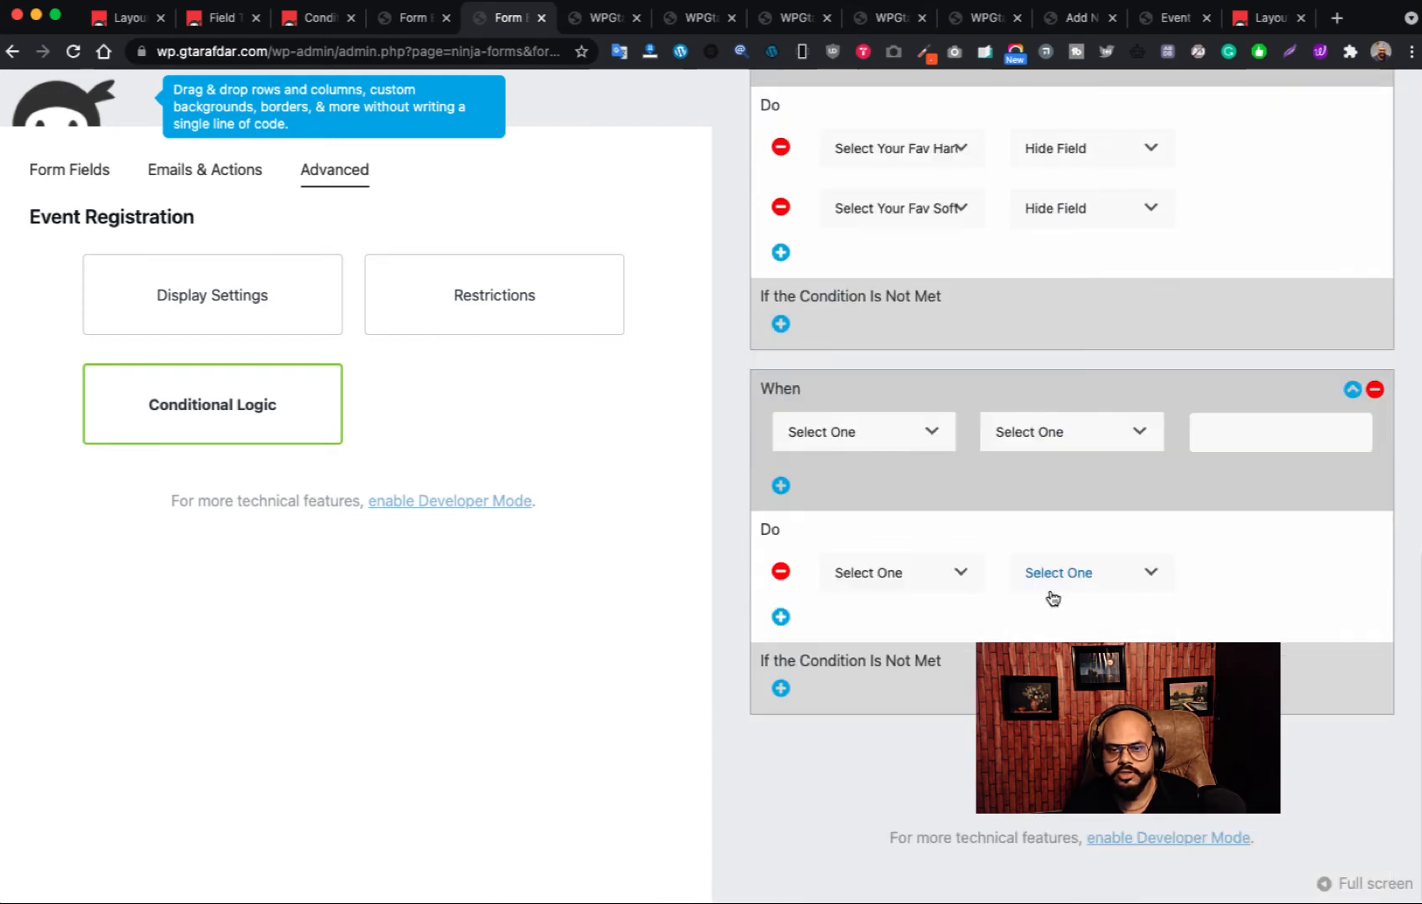
left_click(905, 432)
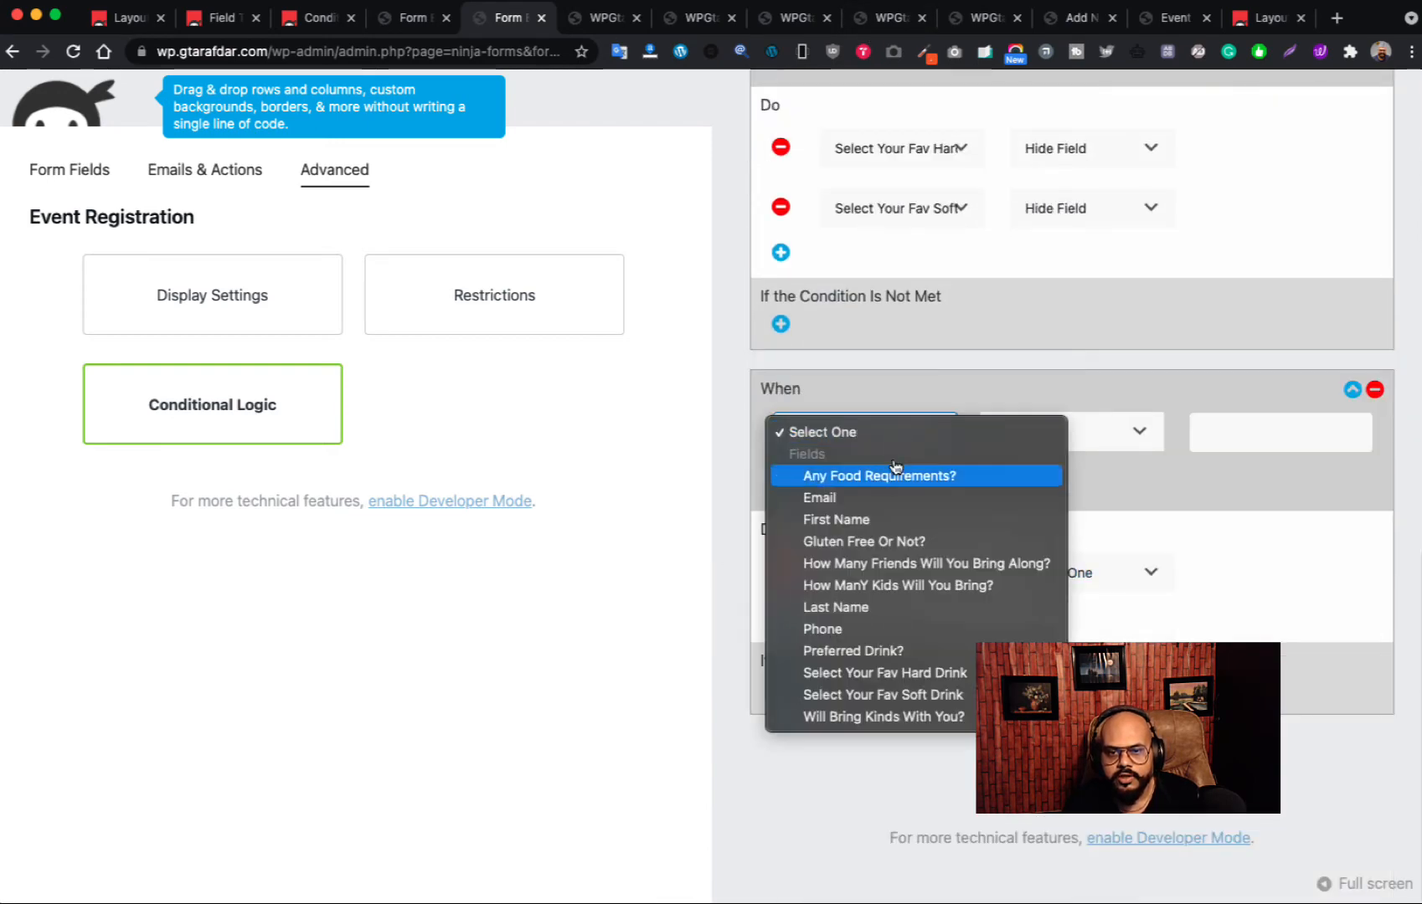
left_click(854, 650)
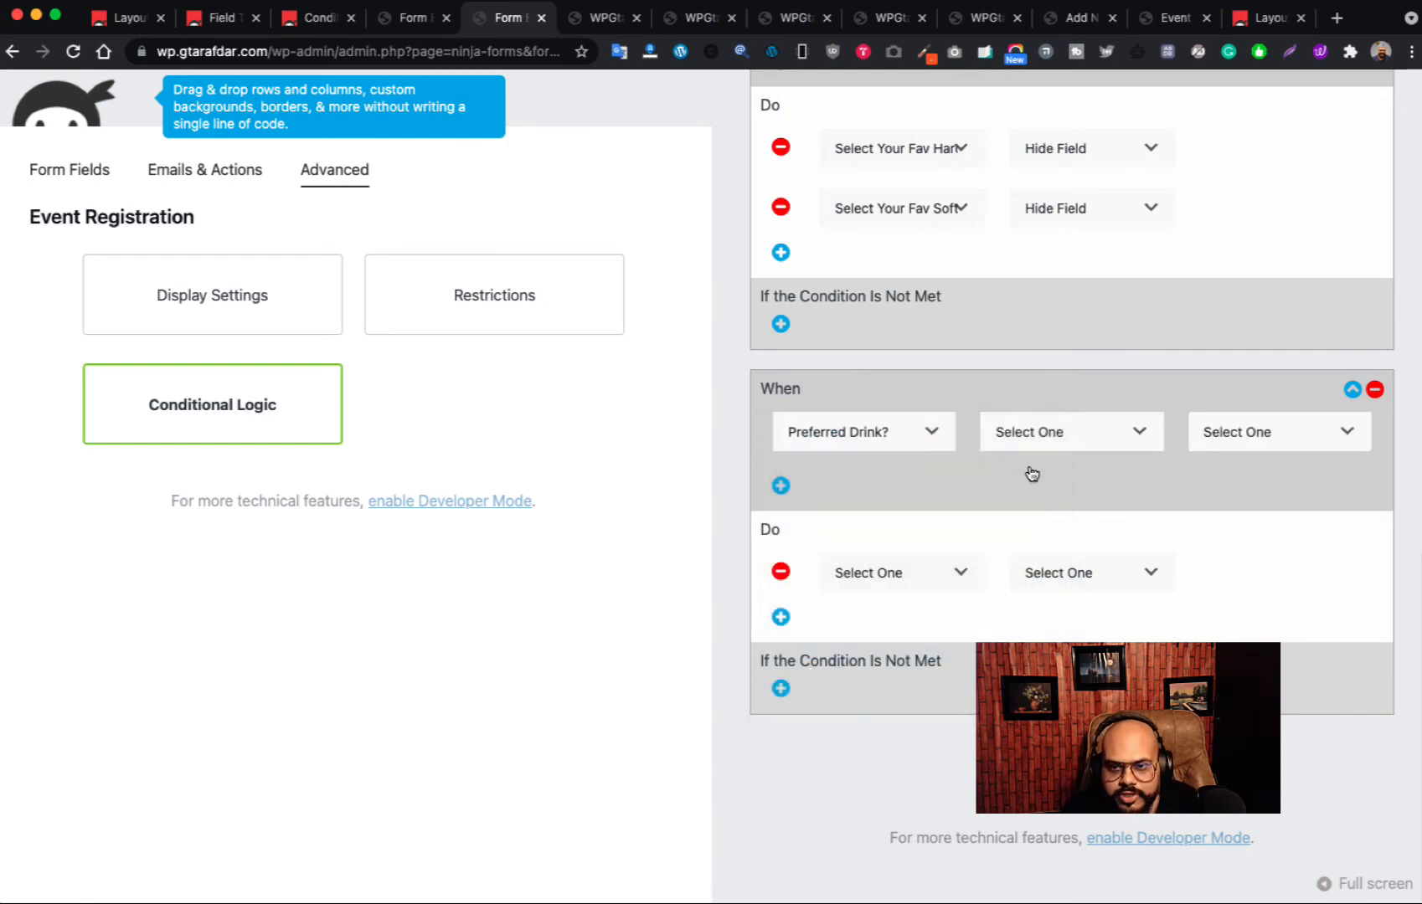
left_click(1030, 435)
left_click(1051, 464)
left_click(1248, 434)
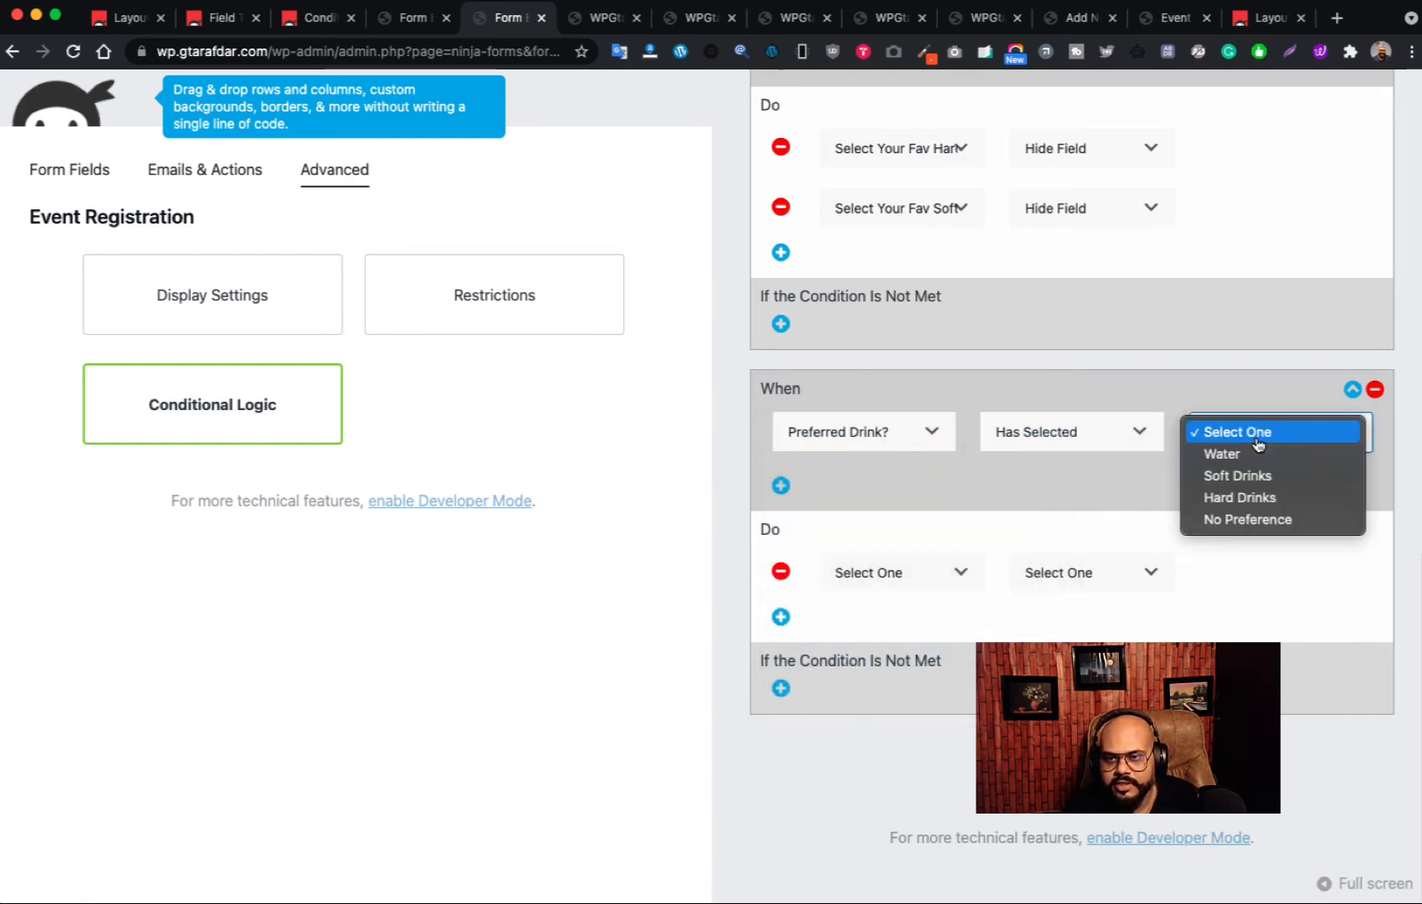
left_click(1255, 477)
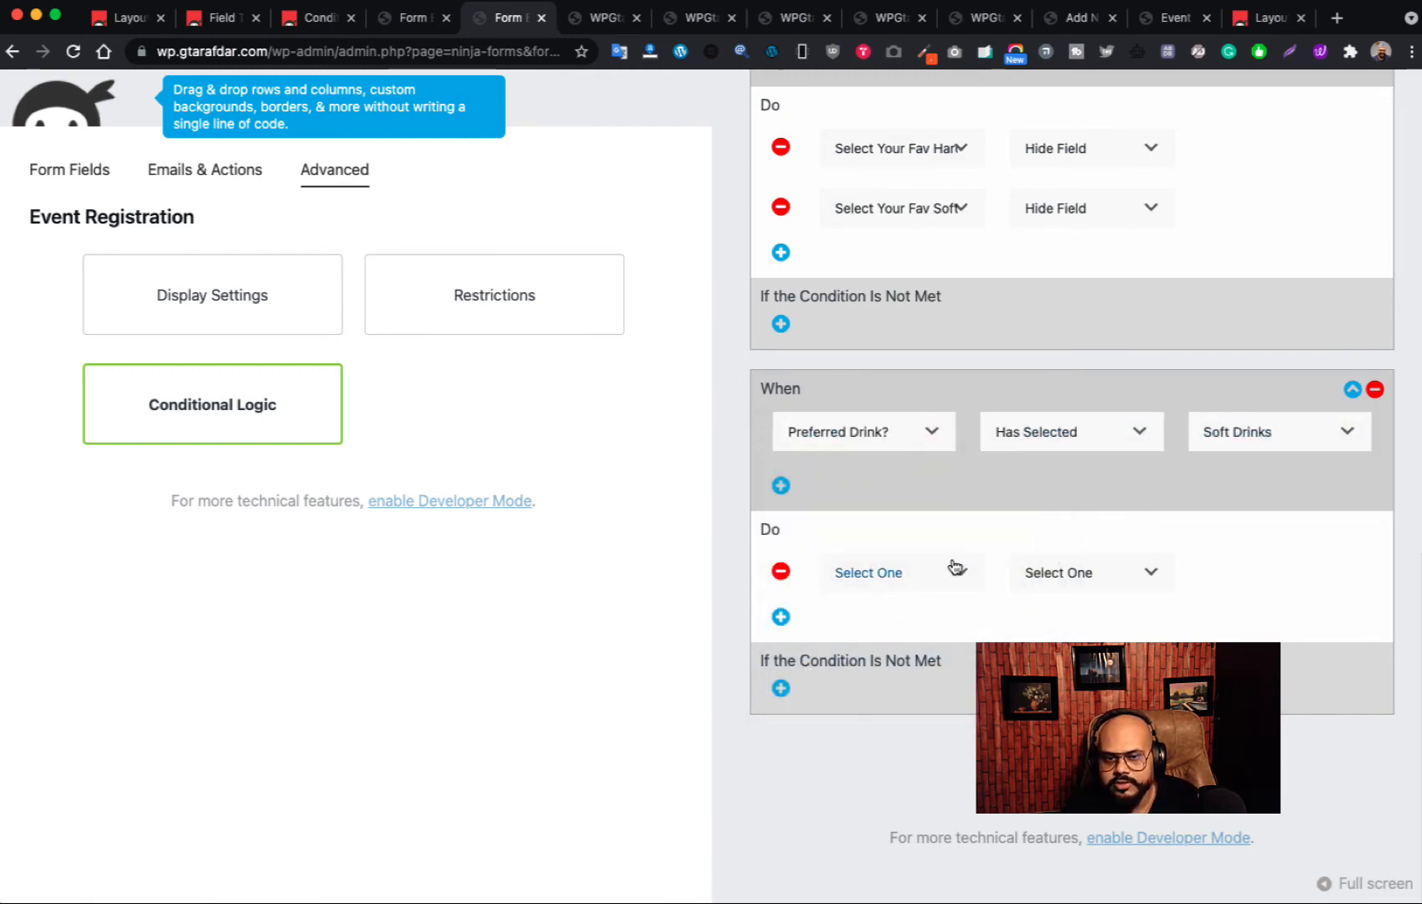
- Set the Soft Drinks condition's action to Show Field for Select Your Fav Soft Drink
left_click(902, 578)
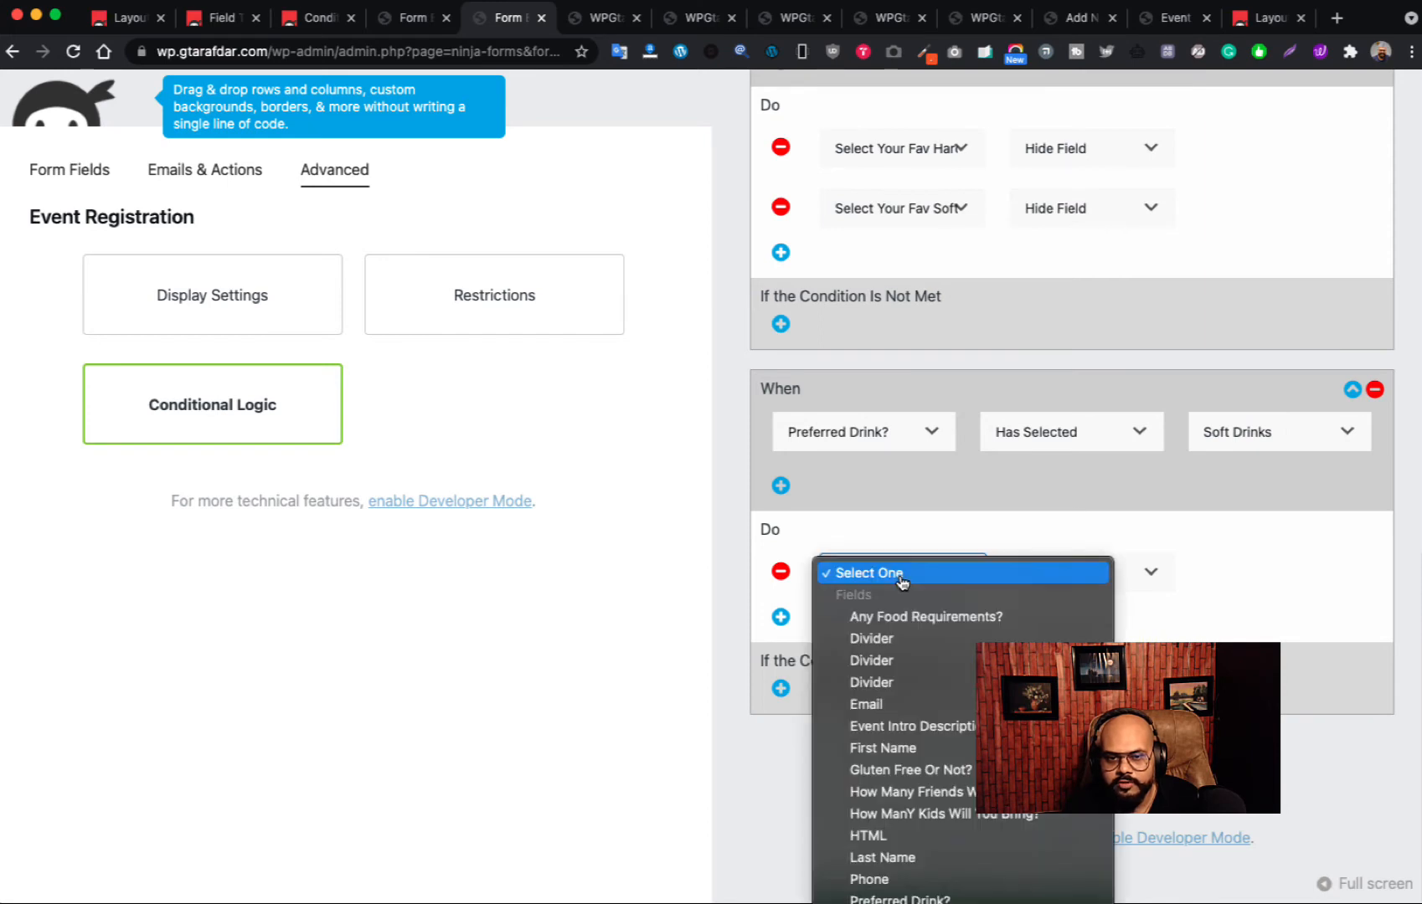
left_click(912, 903)
left_click(1080, 576)
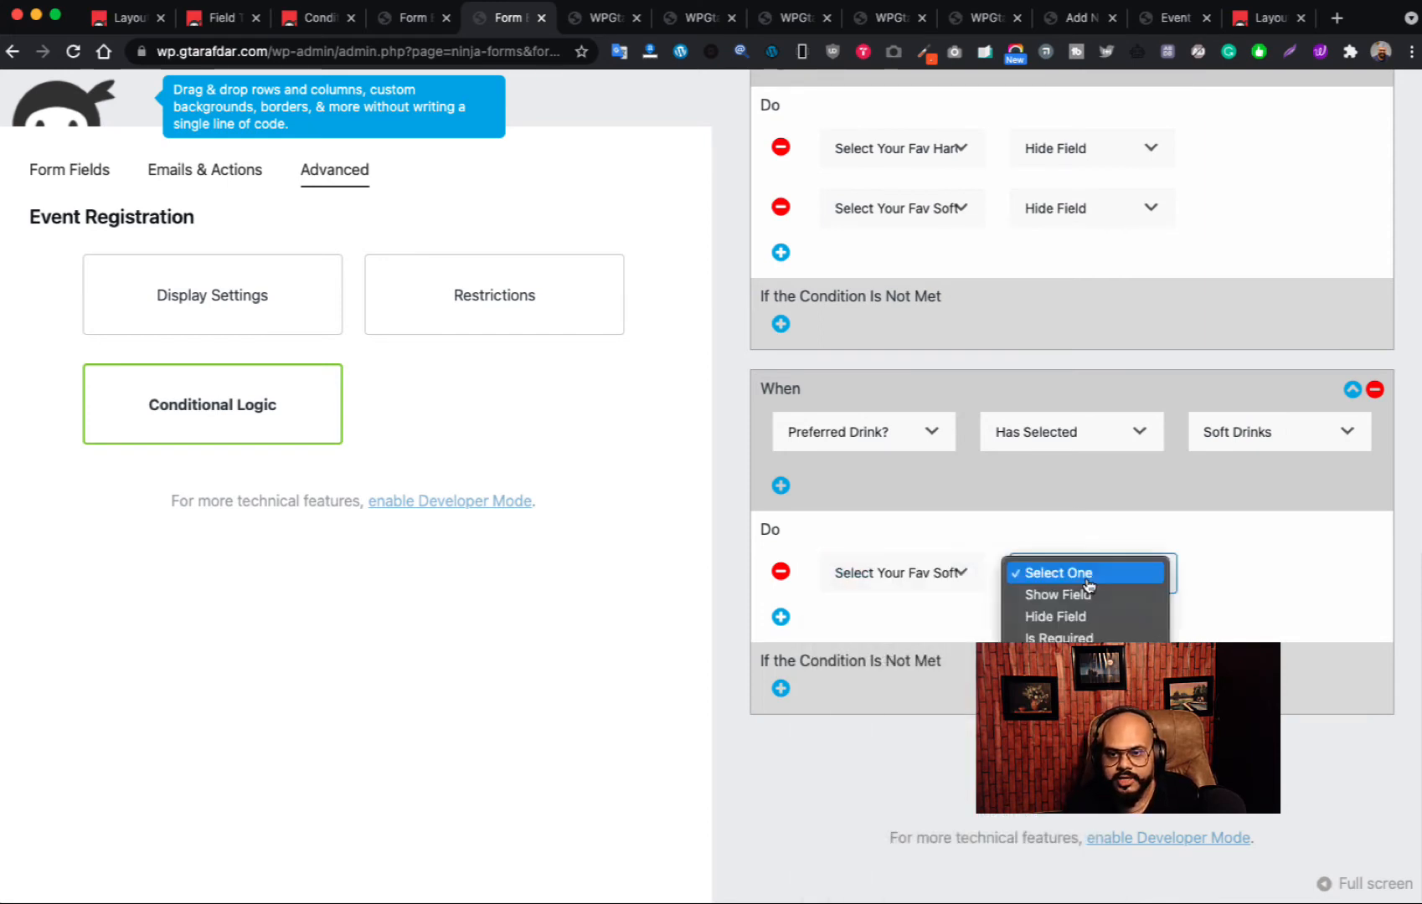
left_click(1075, 598)
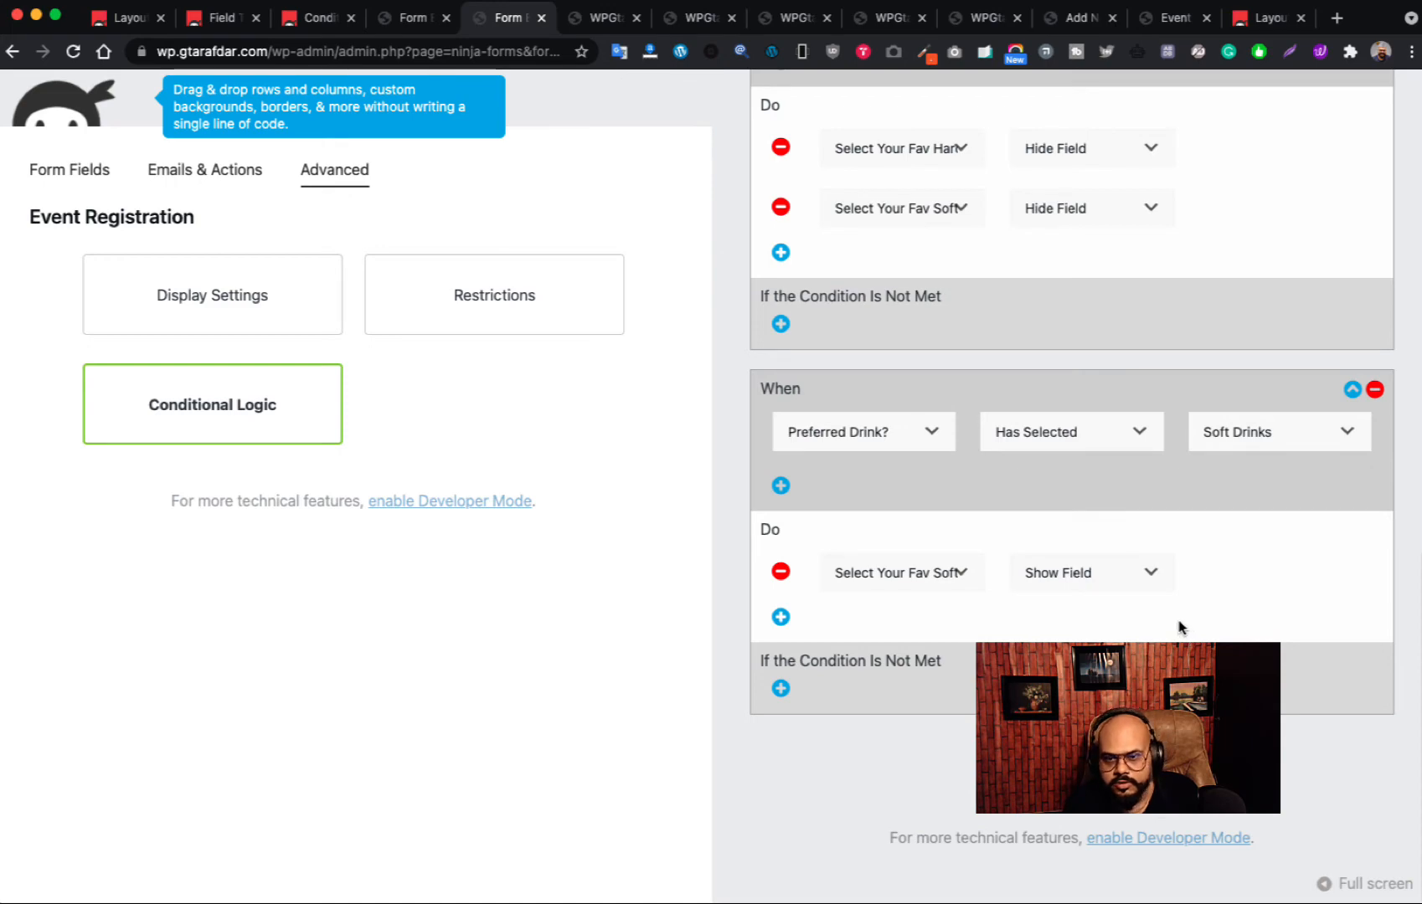
- Add another condition for when Preferred Drink? Has Selected Hard Drinks
scroll(883, 374, "up", 10)
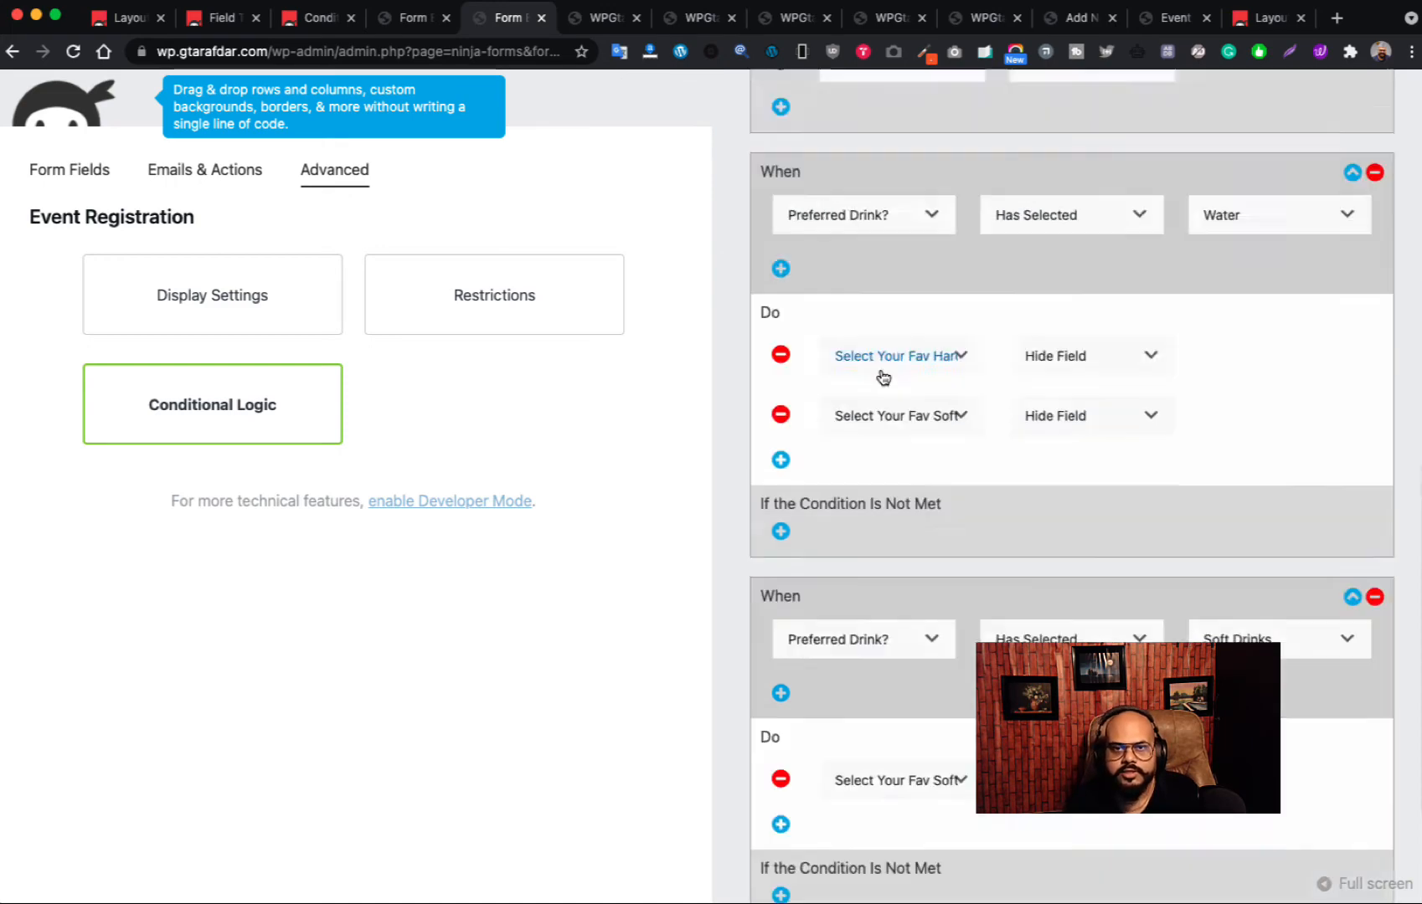
left_click(861, 134)
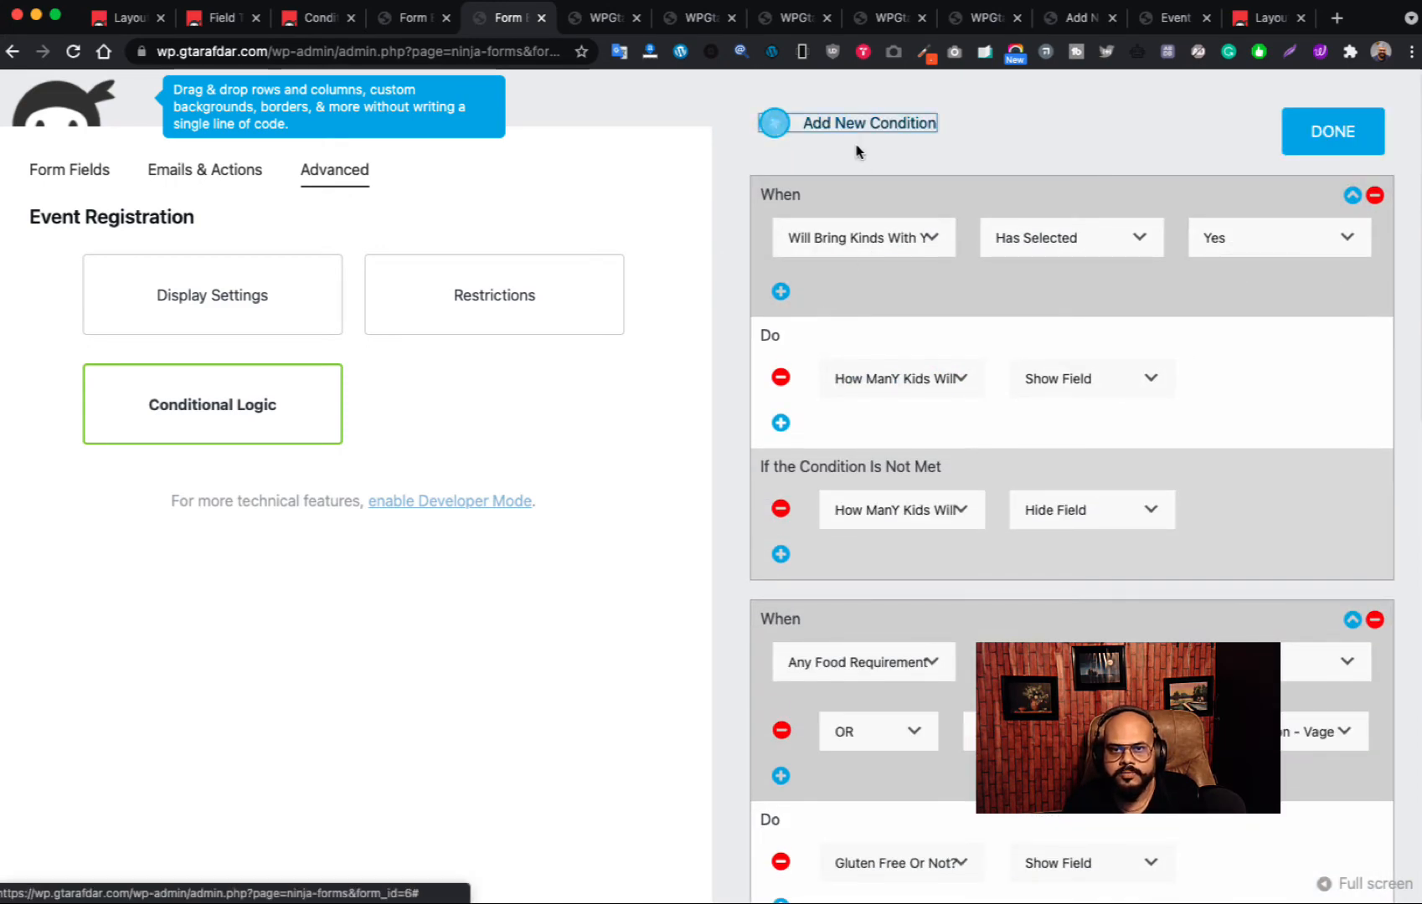
scroll(881, 419, "down", 8)
scroll(881, 423, "down", 5)
left_click(900, 458)
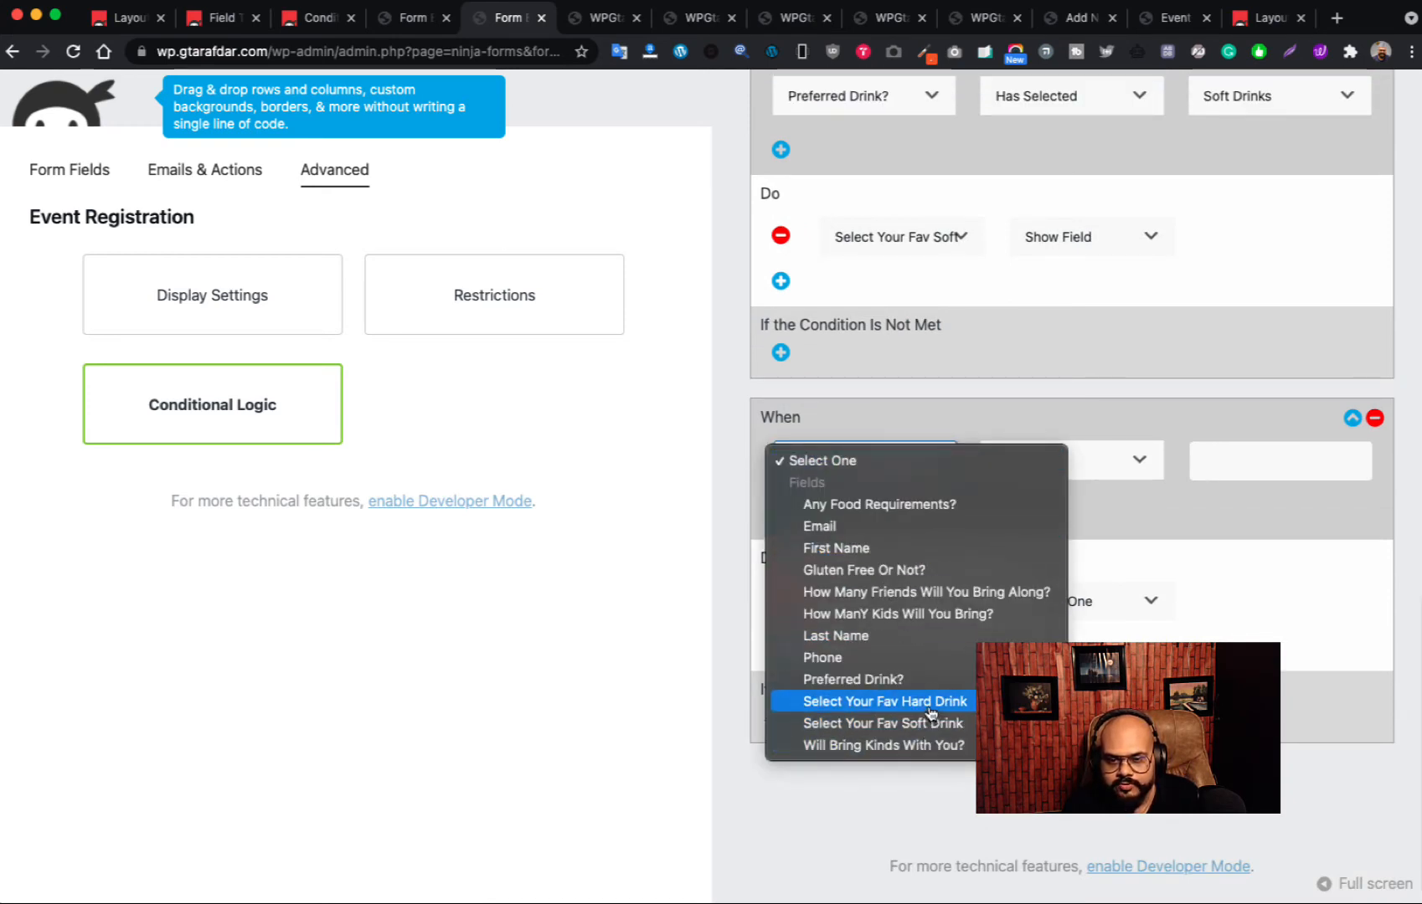
left_click(1004, 680)
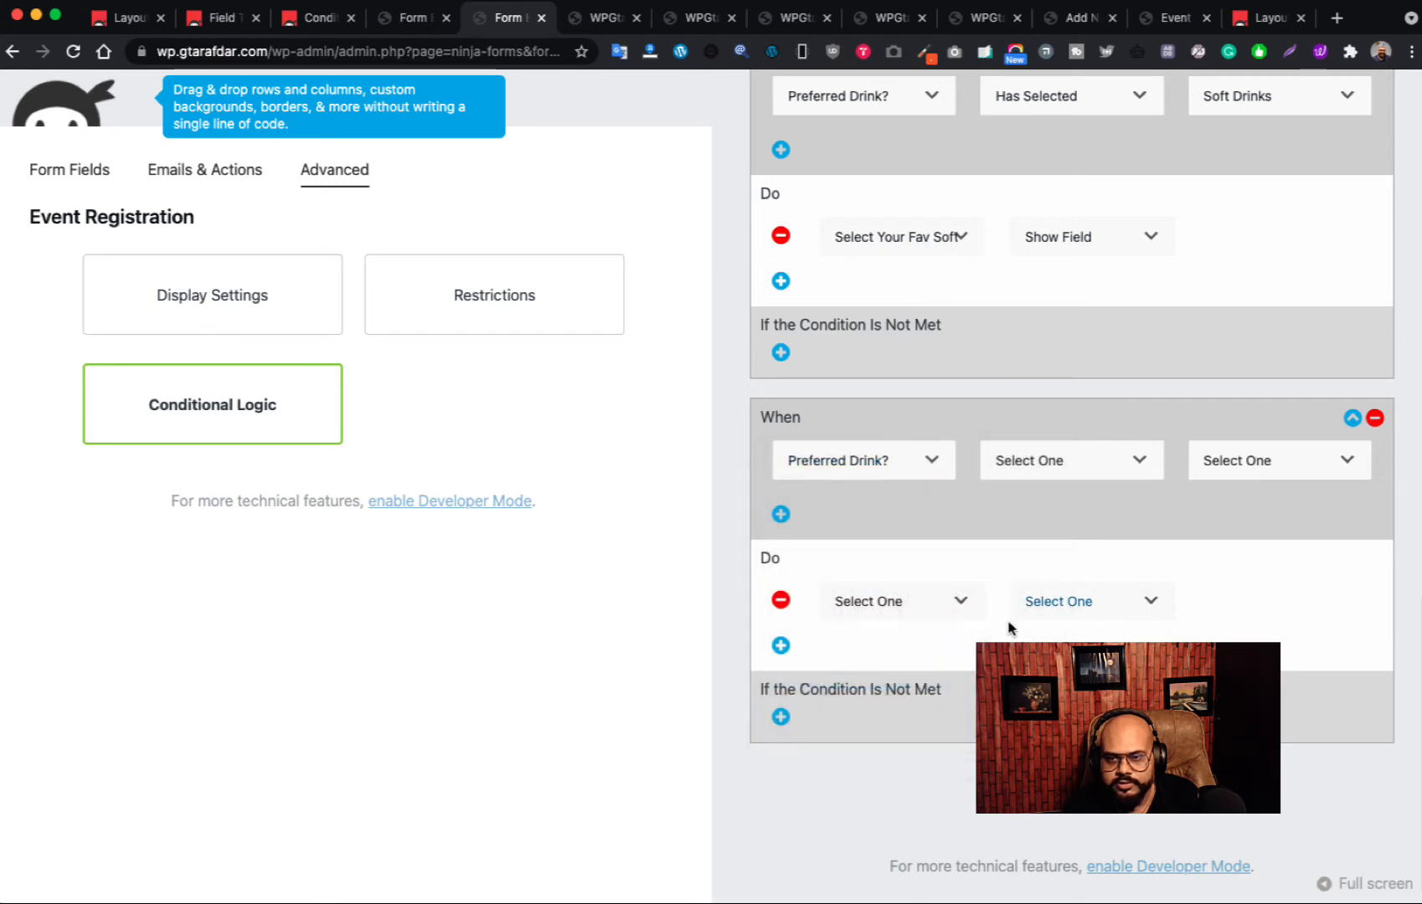
left_click(1110, 471)
left_click(1093, 483)
left_click(1264, 479)
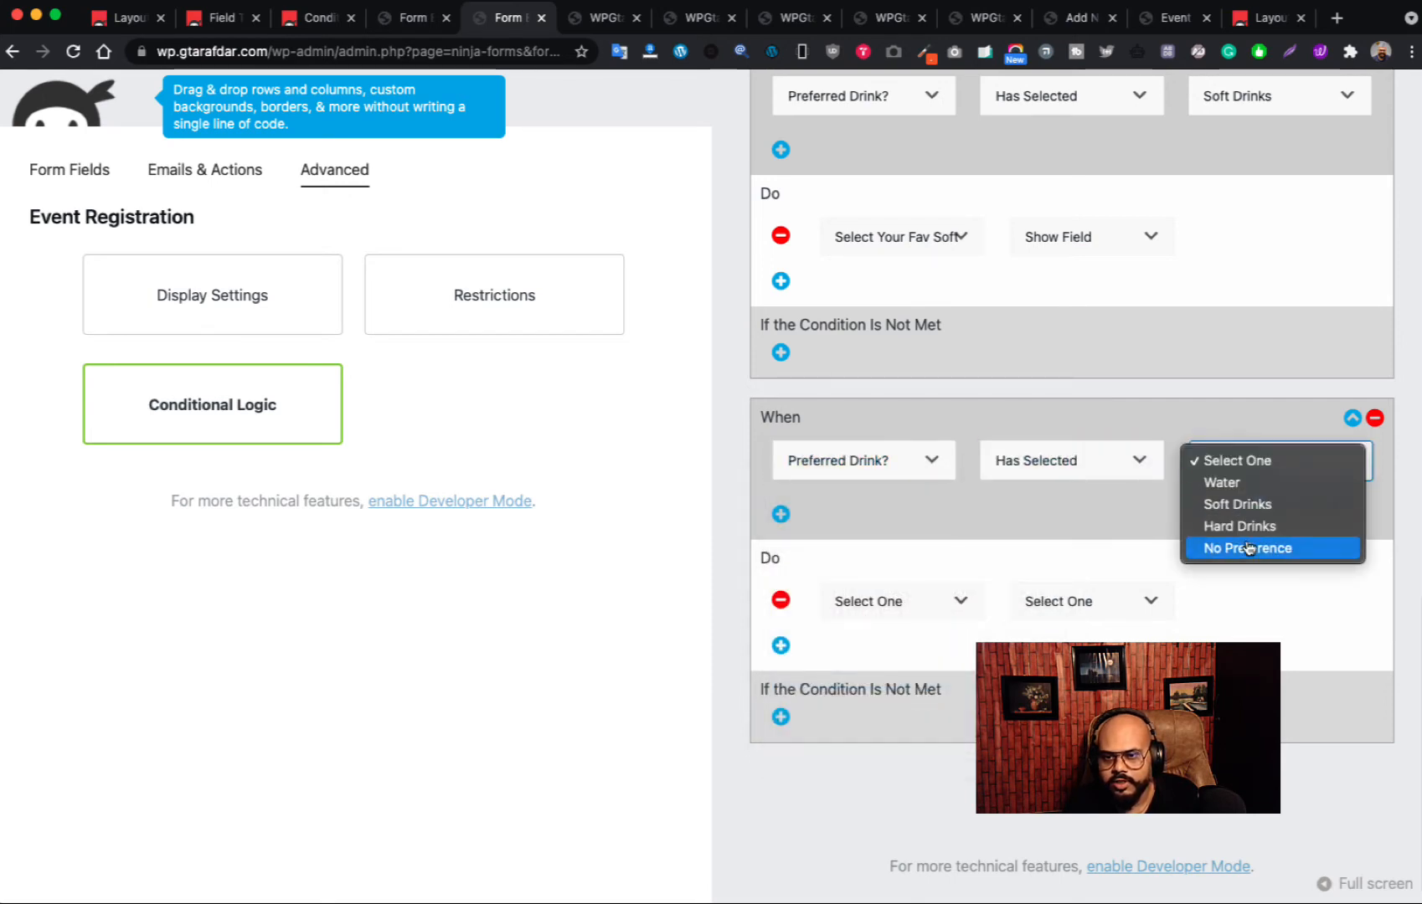
left_click(1249, 529)
- Set the Hard Drinks condition's action to Show Field for Select Your Fav Hard Drink
left_click(938, 612)
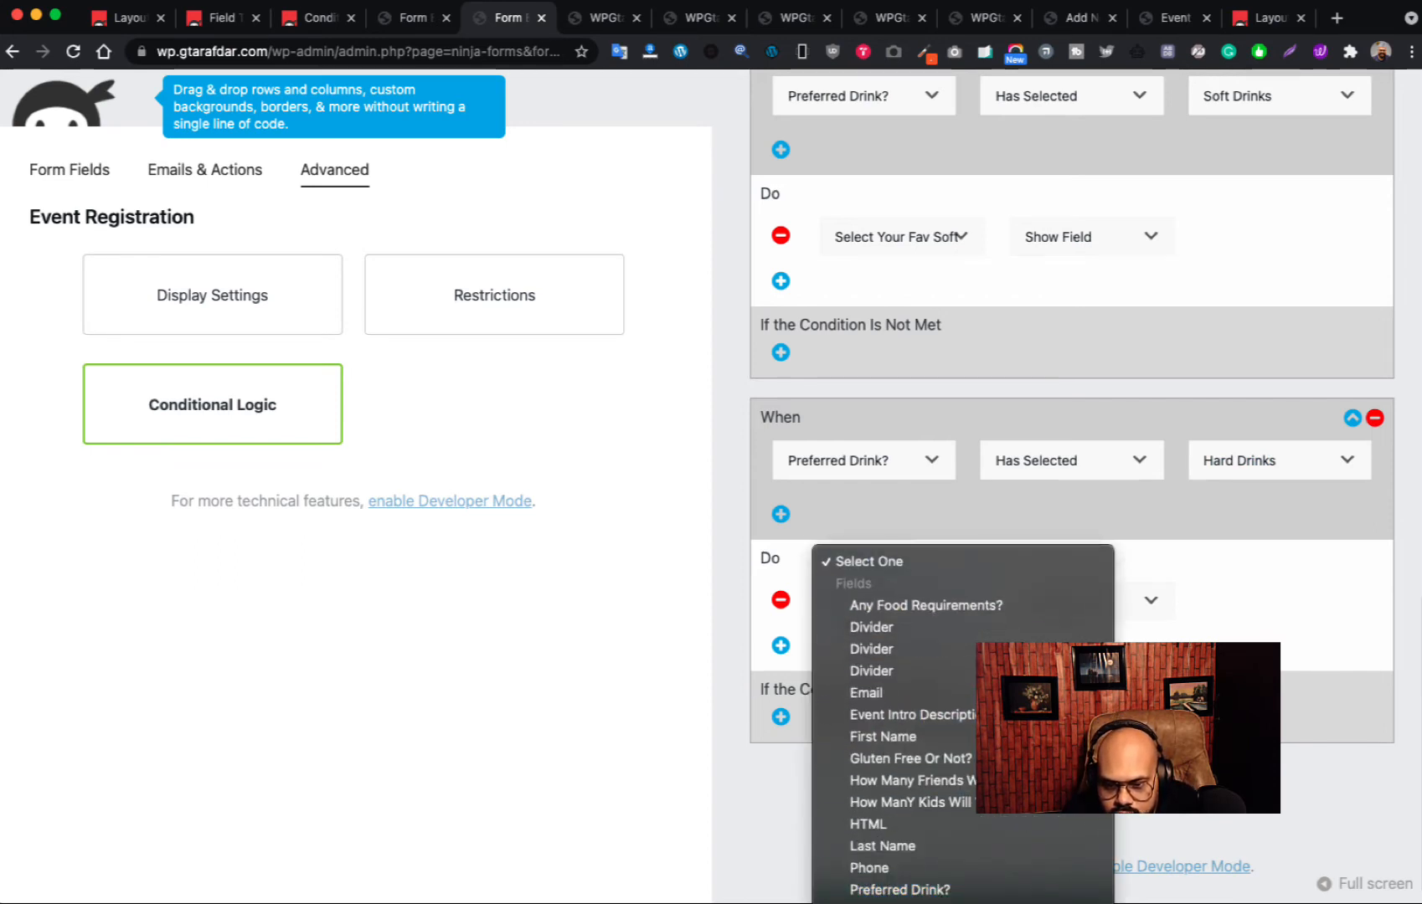
left_click(934, 903)
left_click(1120, 618)
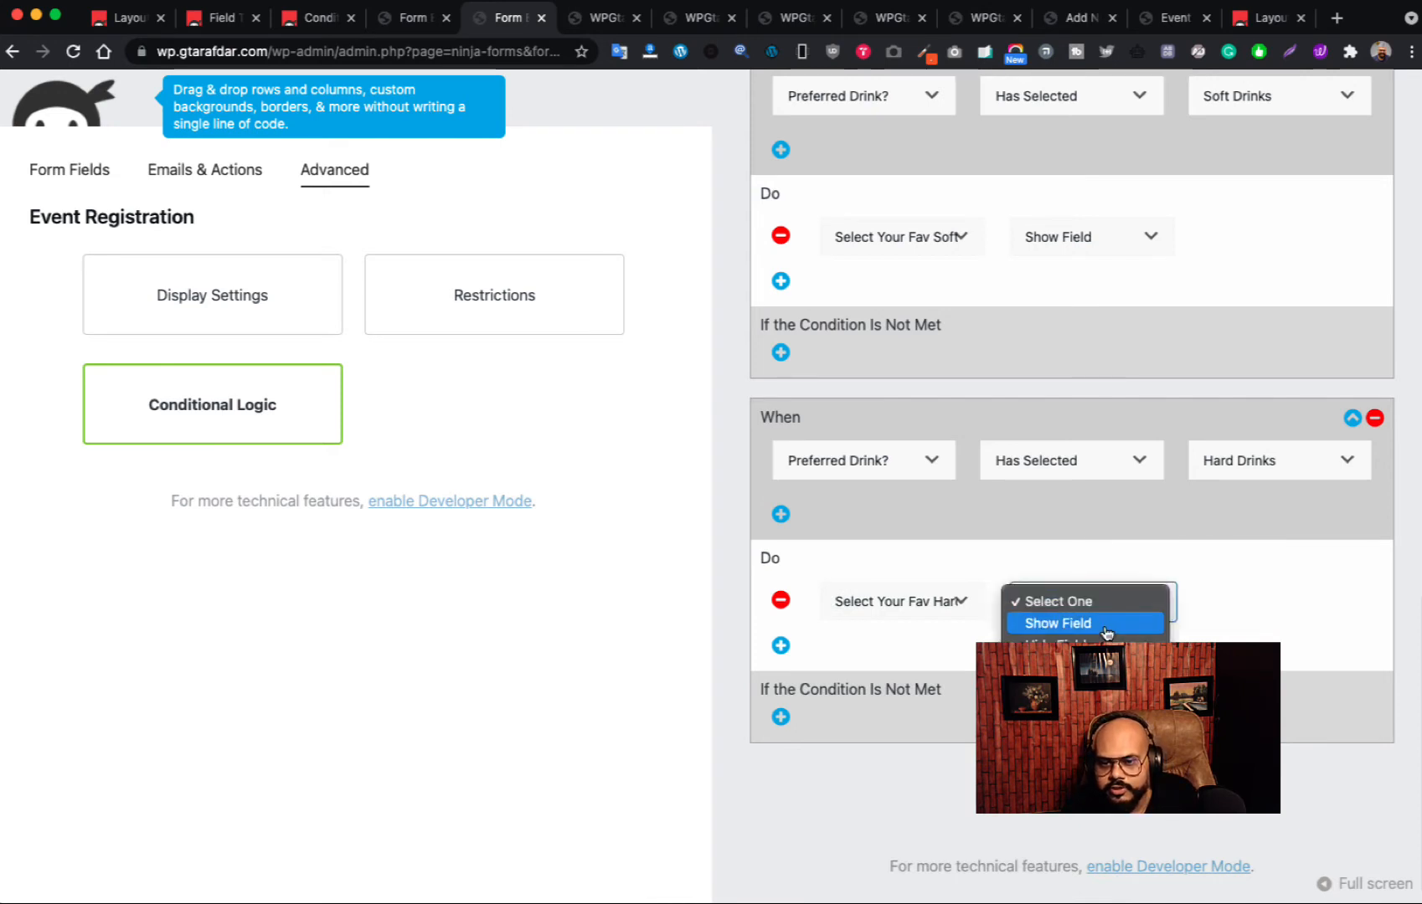
left_click(1107, 626)
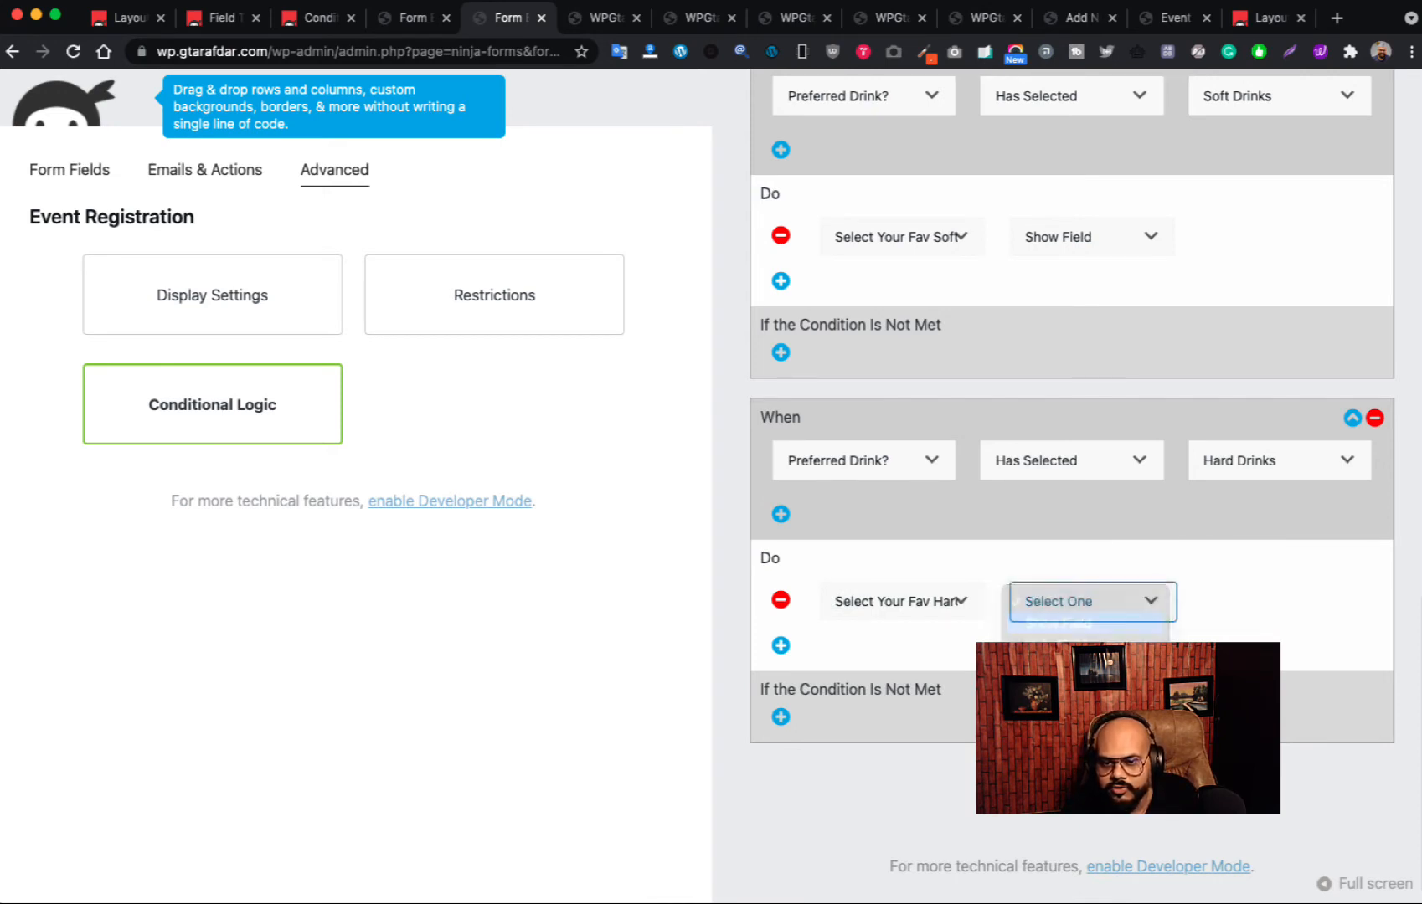
left_click(779, 720)
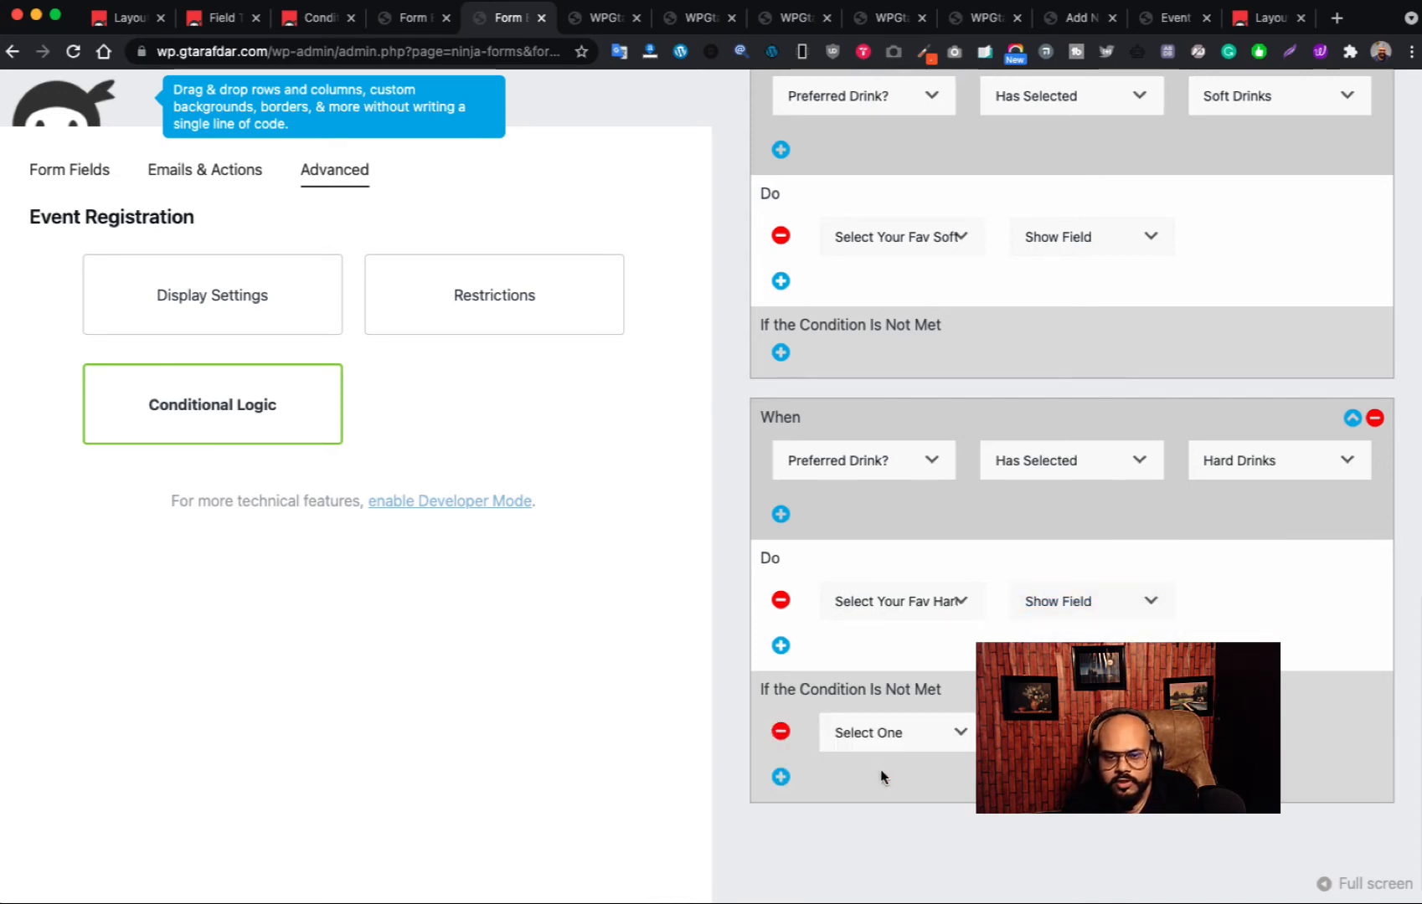
left_click(780, 731)
scroll(825, 723, "up", 10)
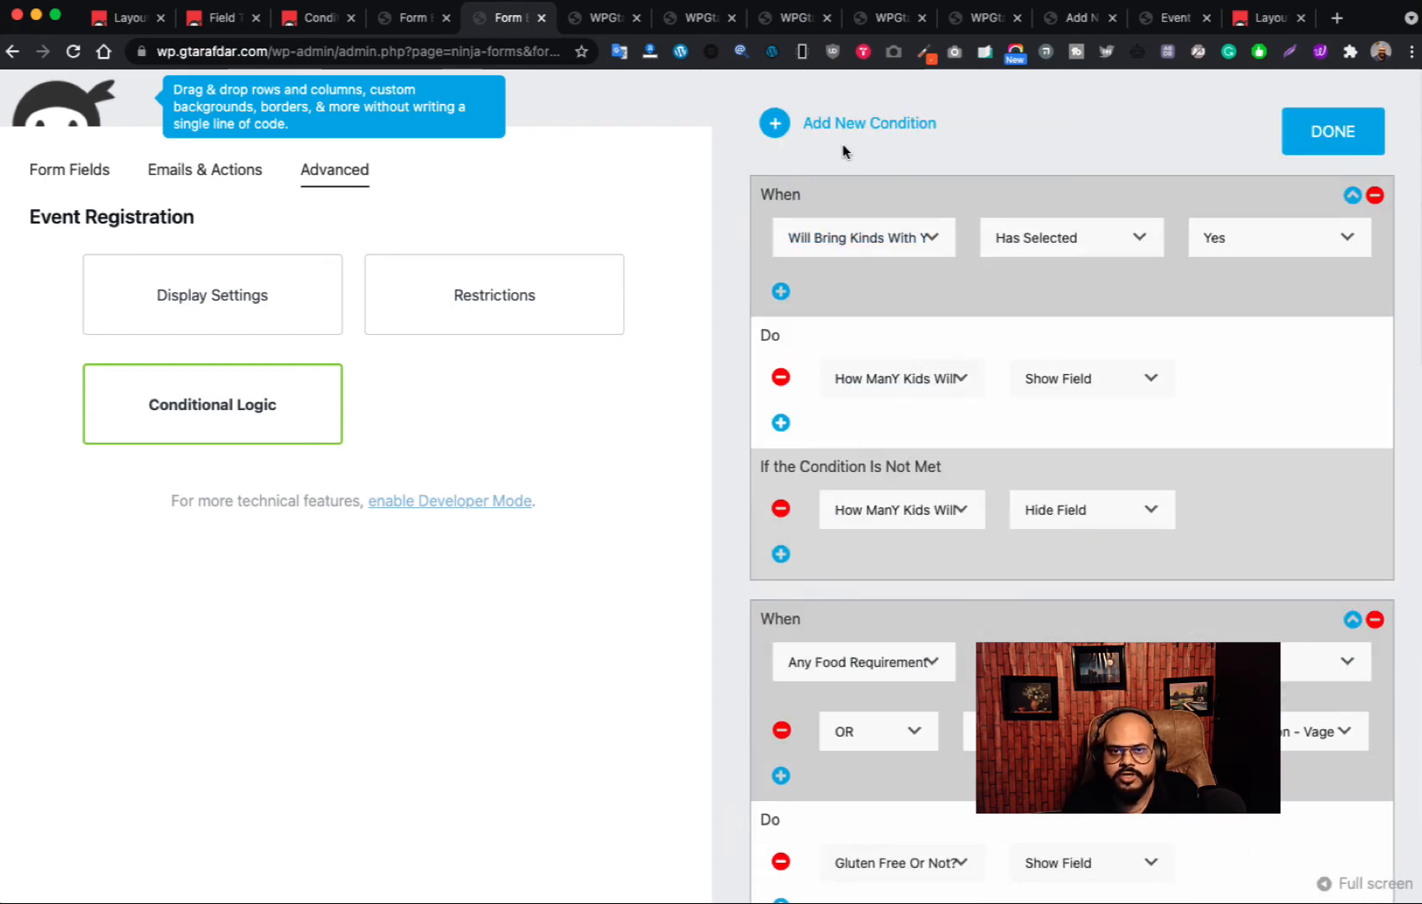
scroll(876, 435, "down", 15)
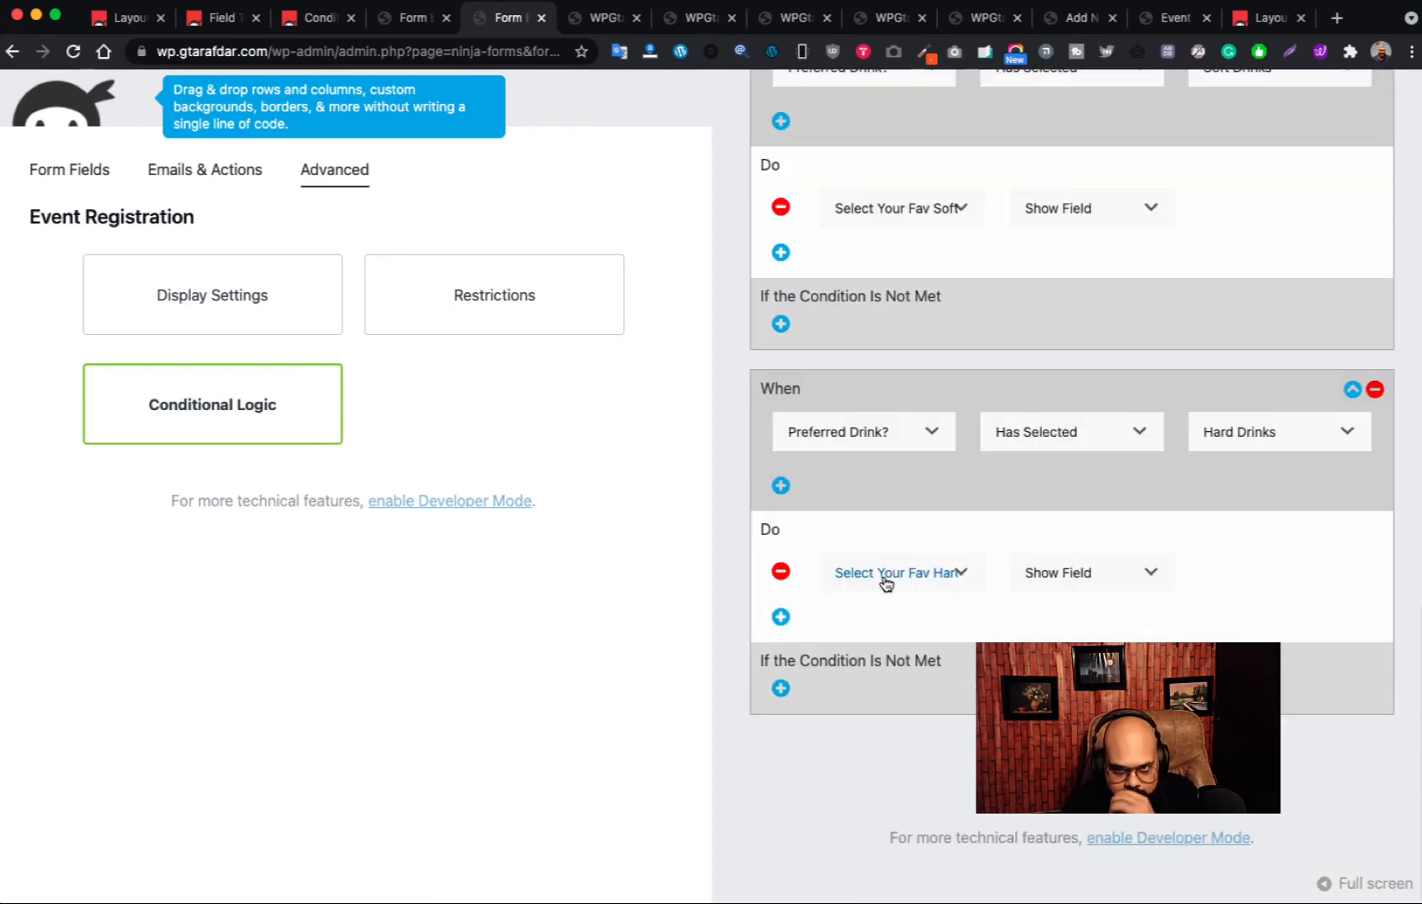
- Add a new condition for when Preferred Drink? Has Selected No Preference
scroll(888, 419, "up", 10)
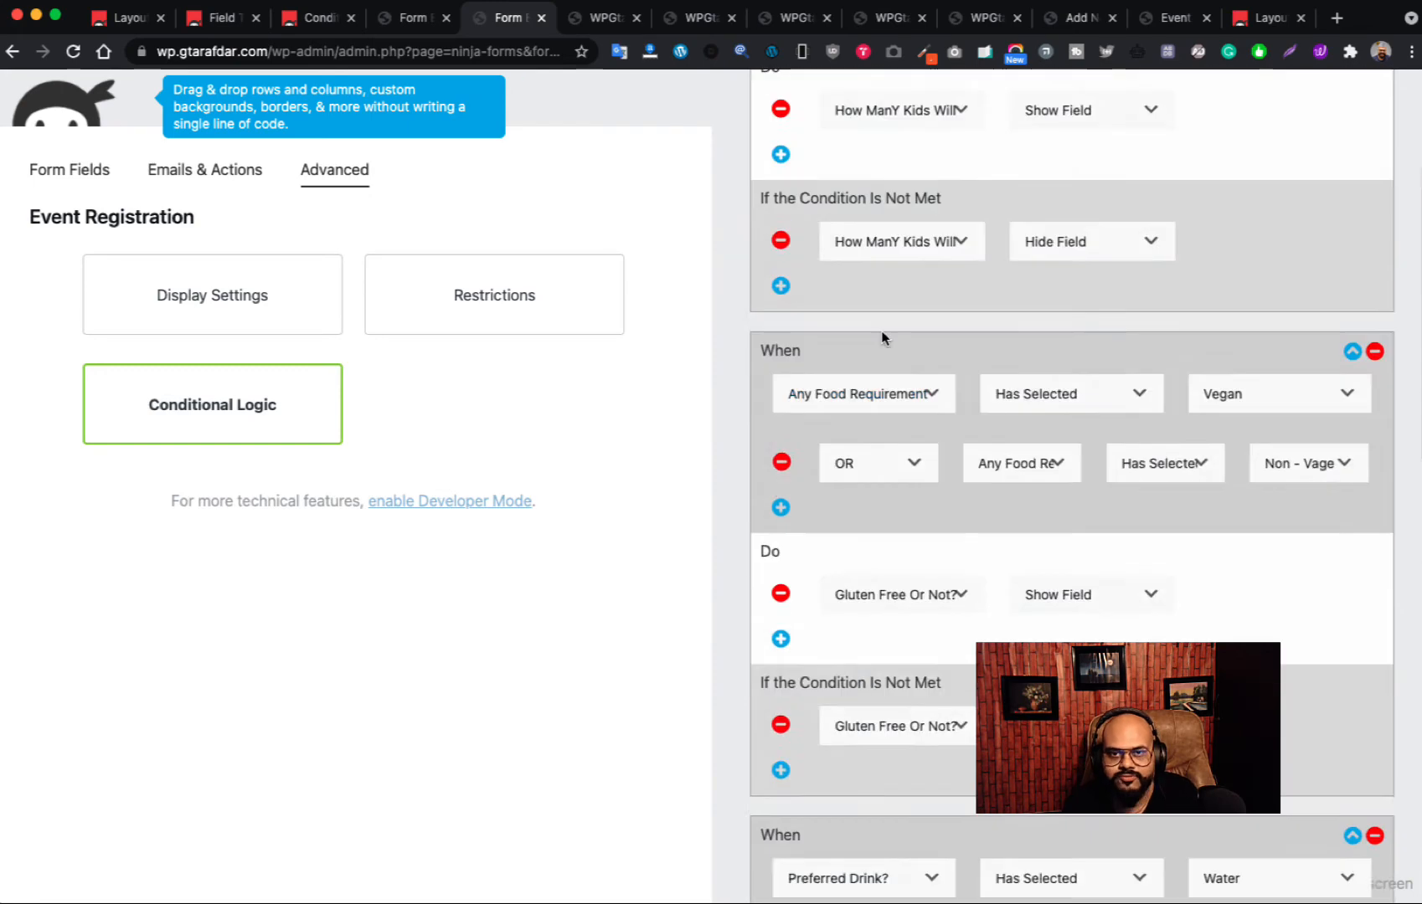
scroll(880, 251, "up", 5)
left_click(857, 127)
scroll(929, 503, "down", 15)
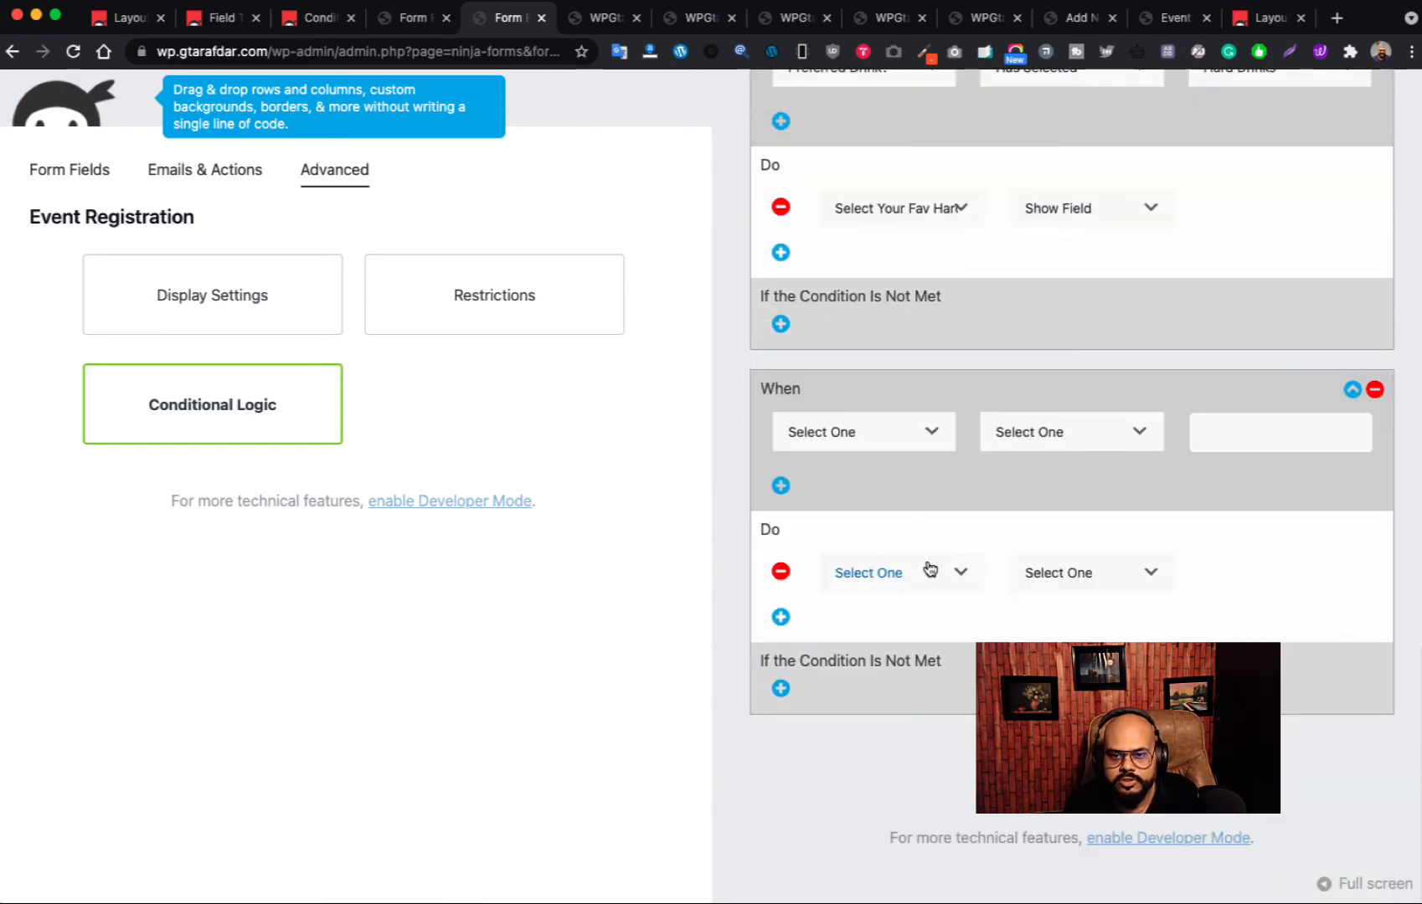
left_click(912, 434)
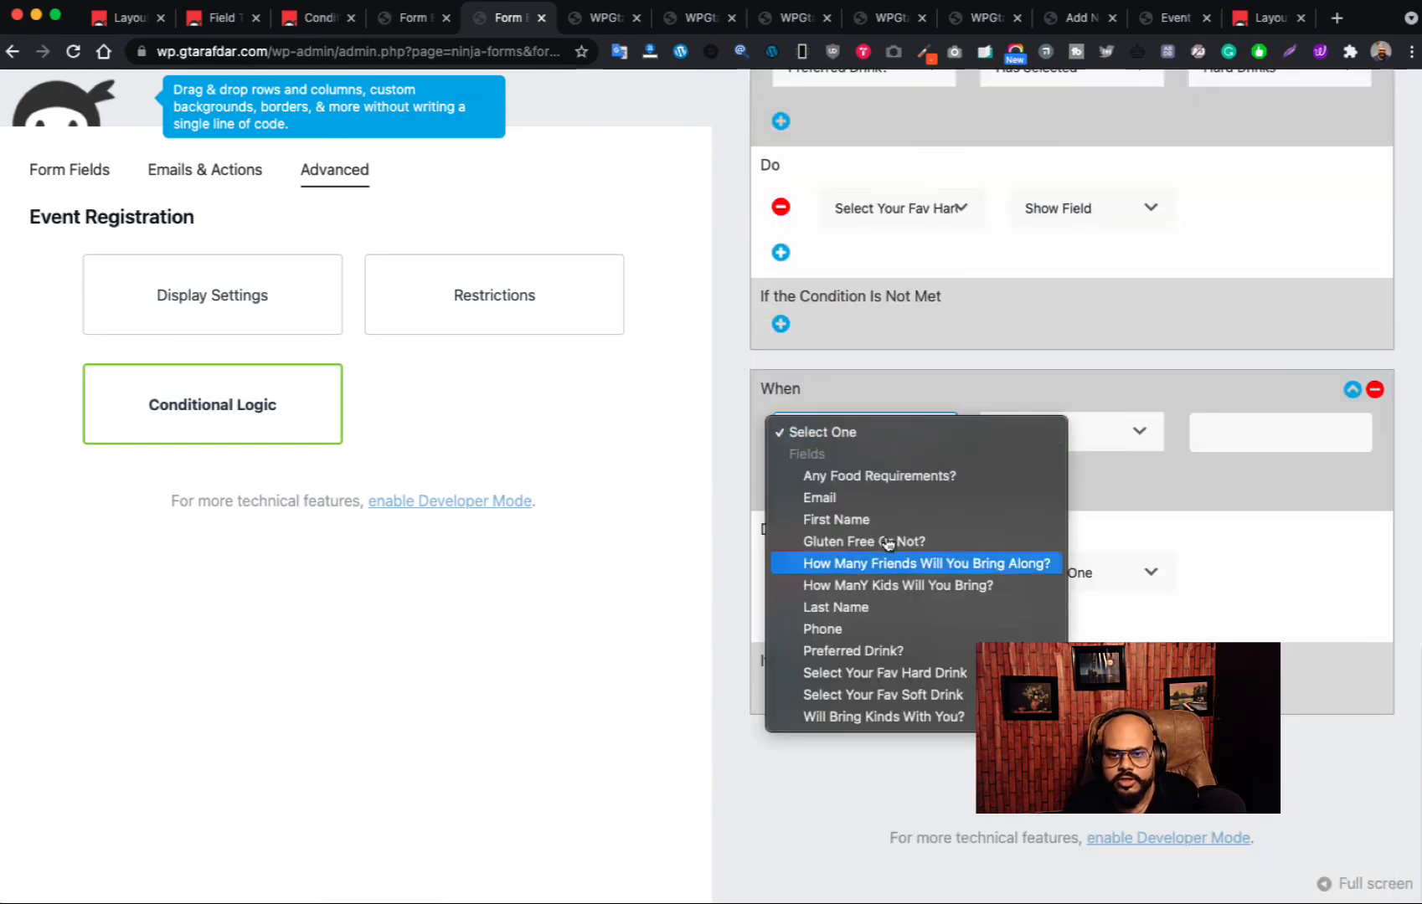
left_click(884, 658)
left_click(1085, 433)
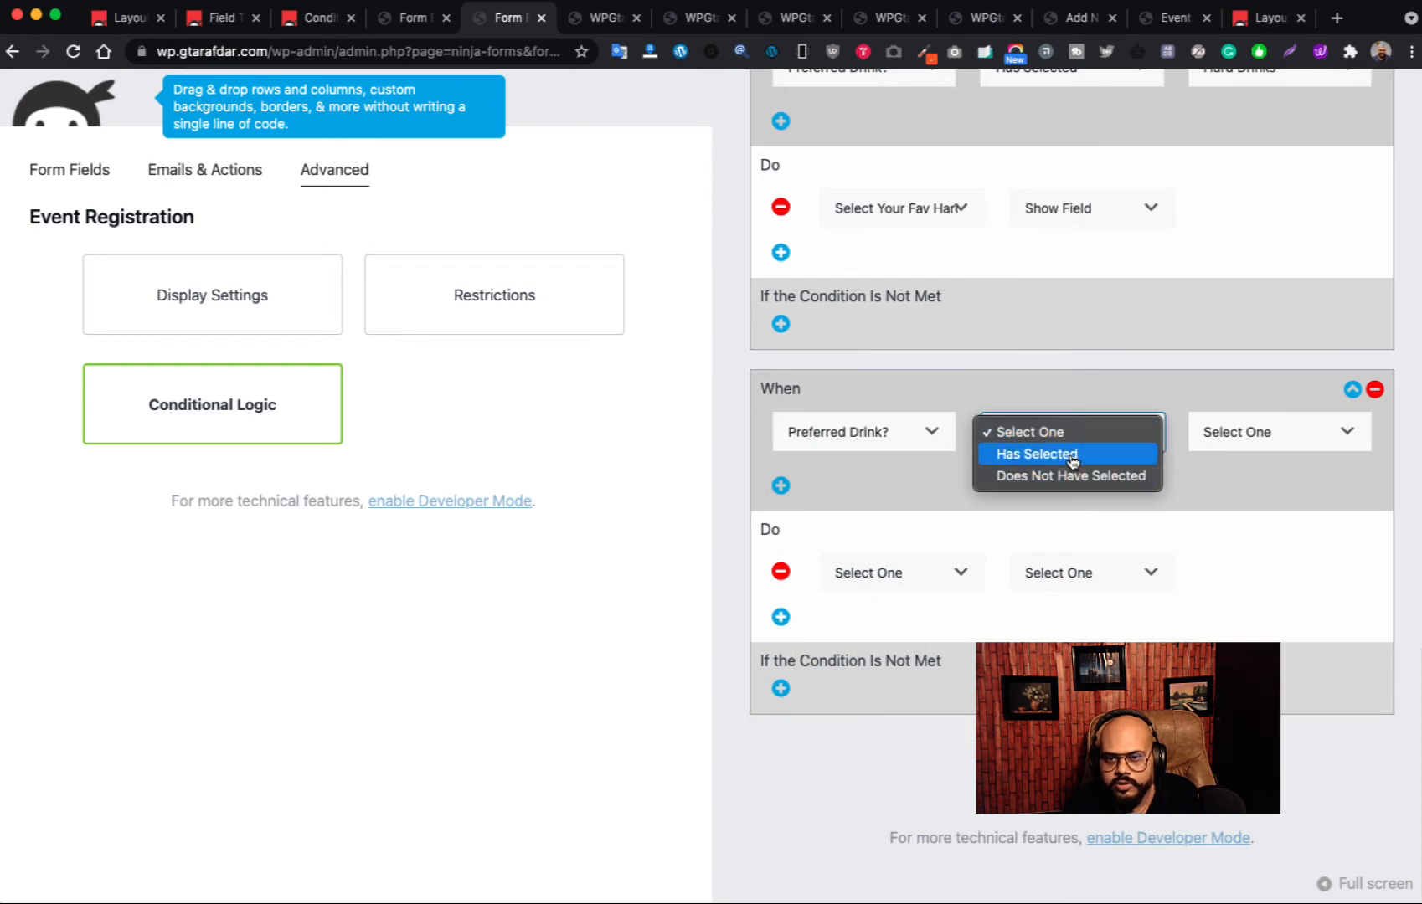
left_click(1113, 454)
left_click(1262, 433)
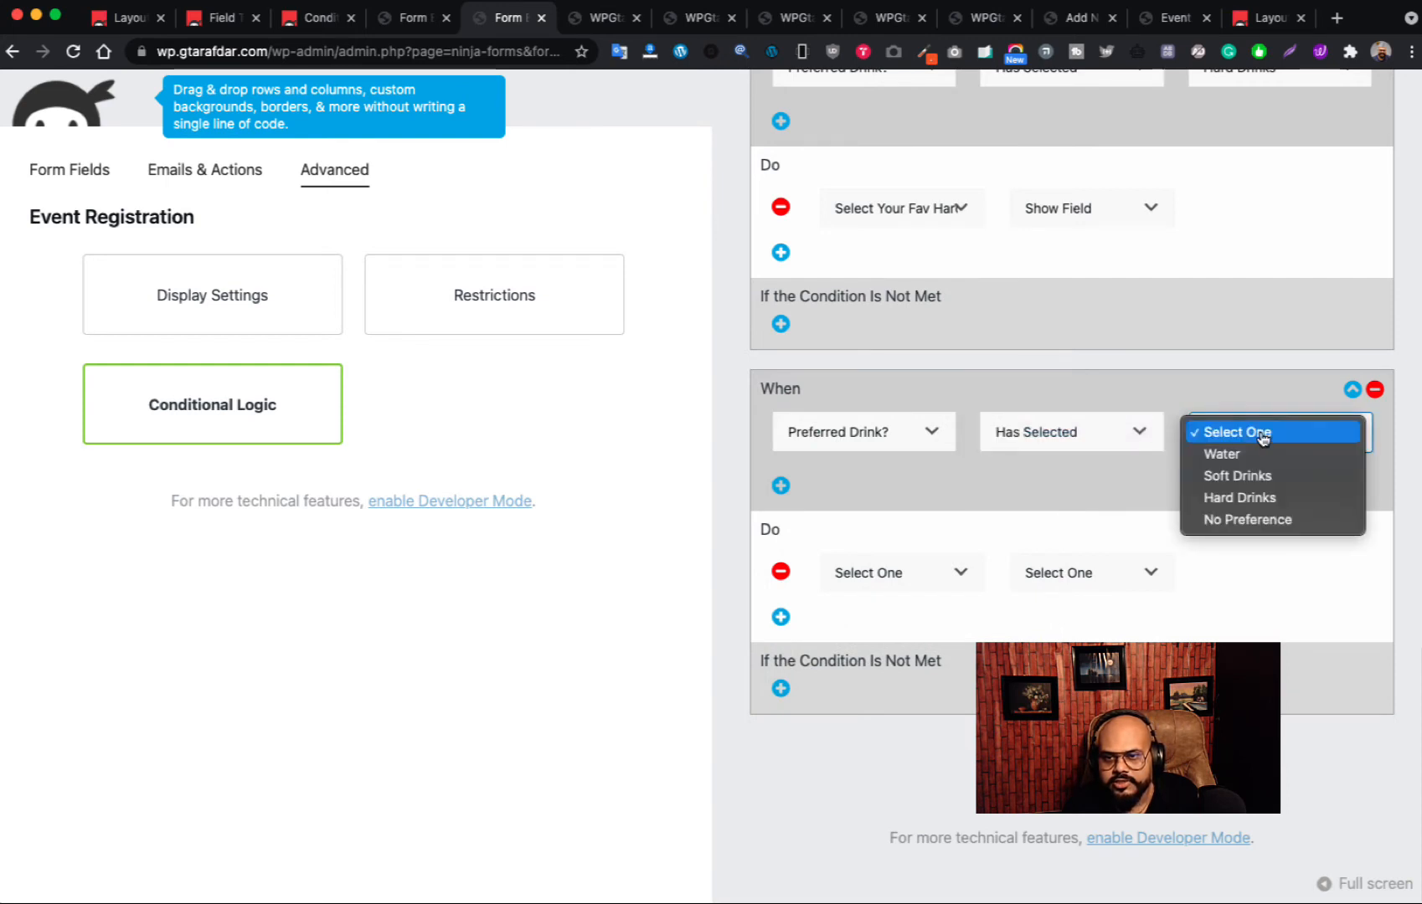
left_click(1237, 521)
- Set the No Preference condition's first action to Hide Field for Select Your Fav Hard Drink
left_click(938, 574)
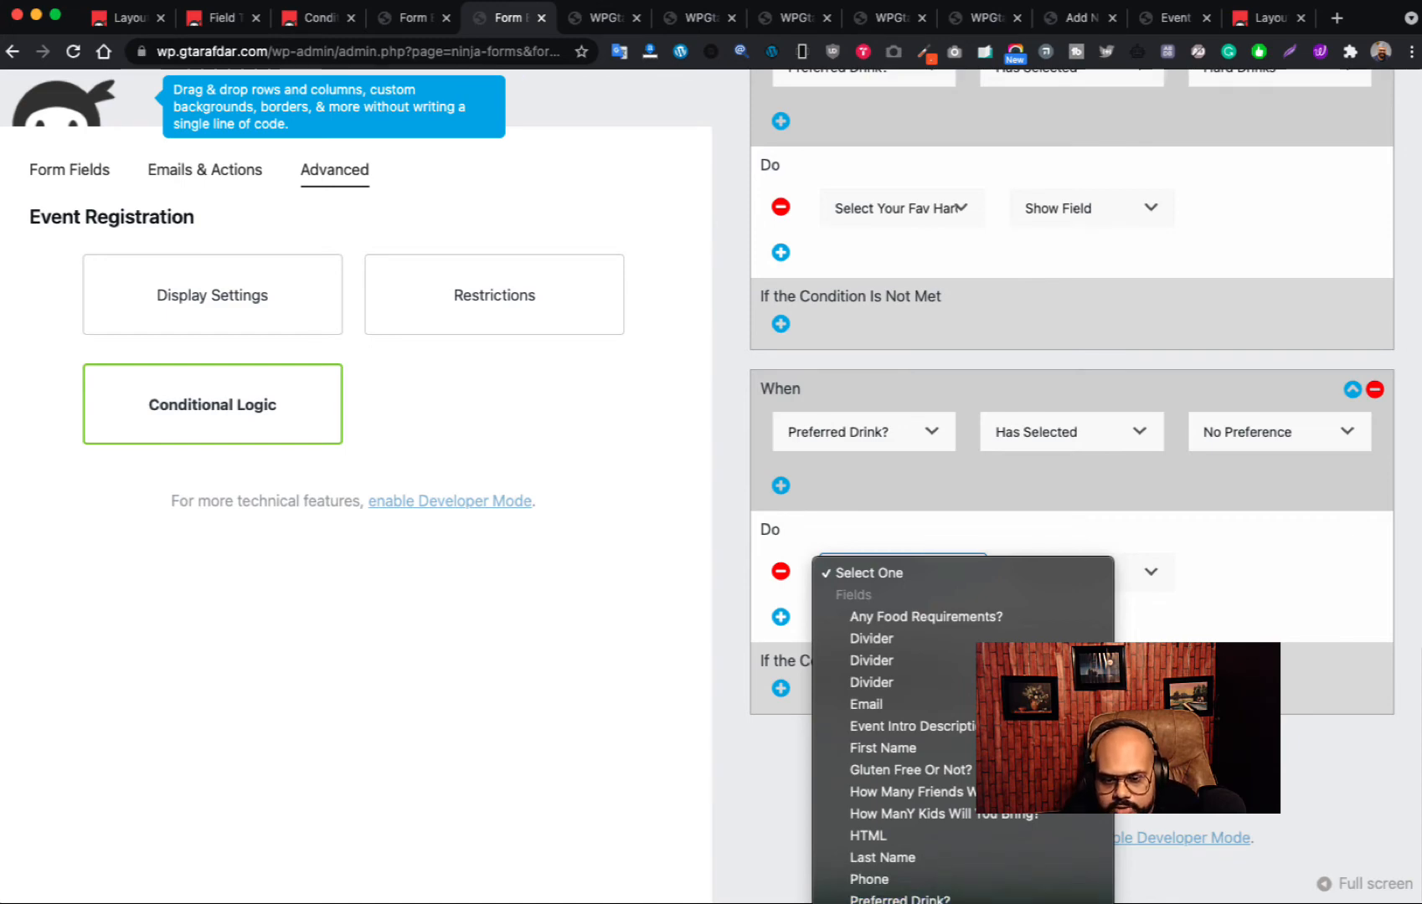
left_click(912, 902)
left_click(1102, 584)
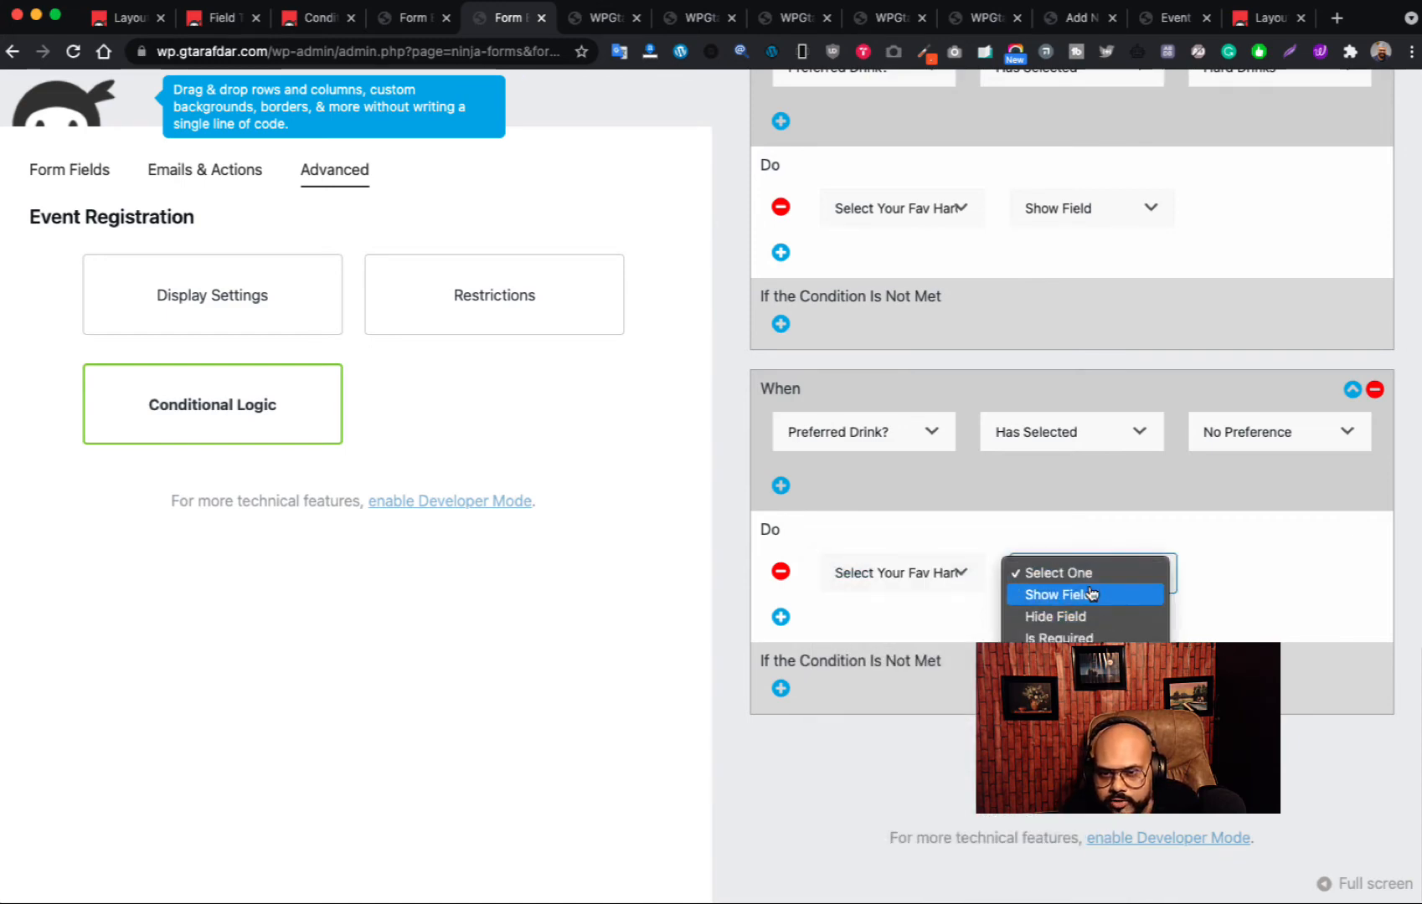
left_click(1083, 627)
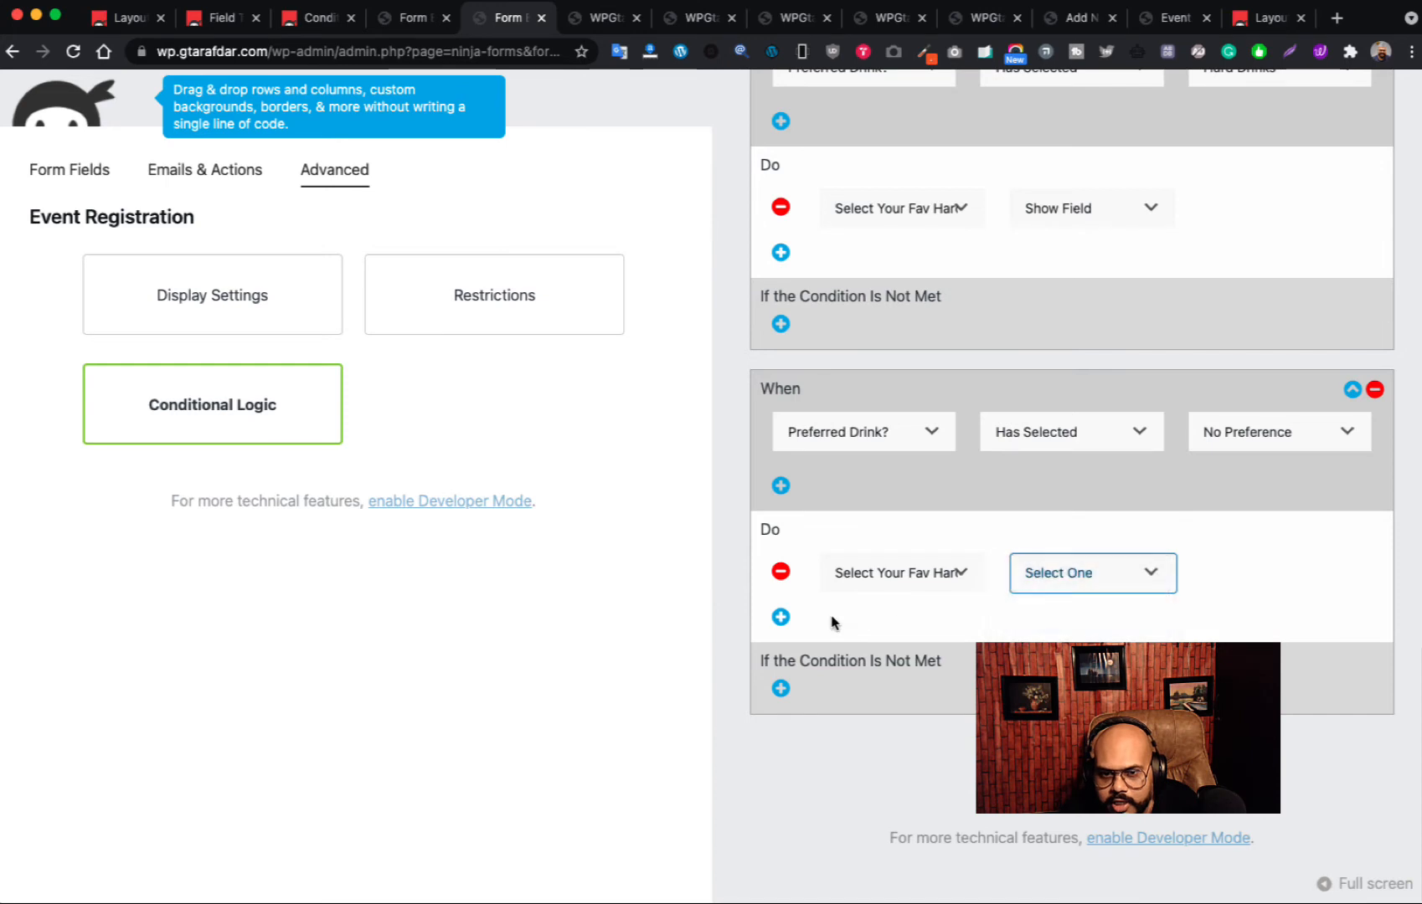
- Add a second action to the No Preference condition that applies Hide Field to Select Your Fav Soft Drink
left_click(781, 618)
left_click(955, 634)
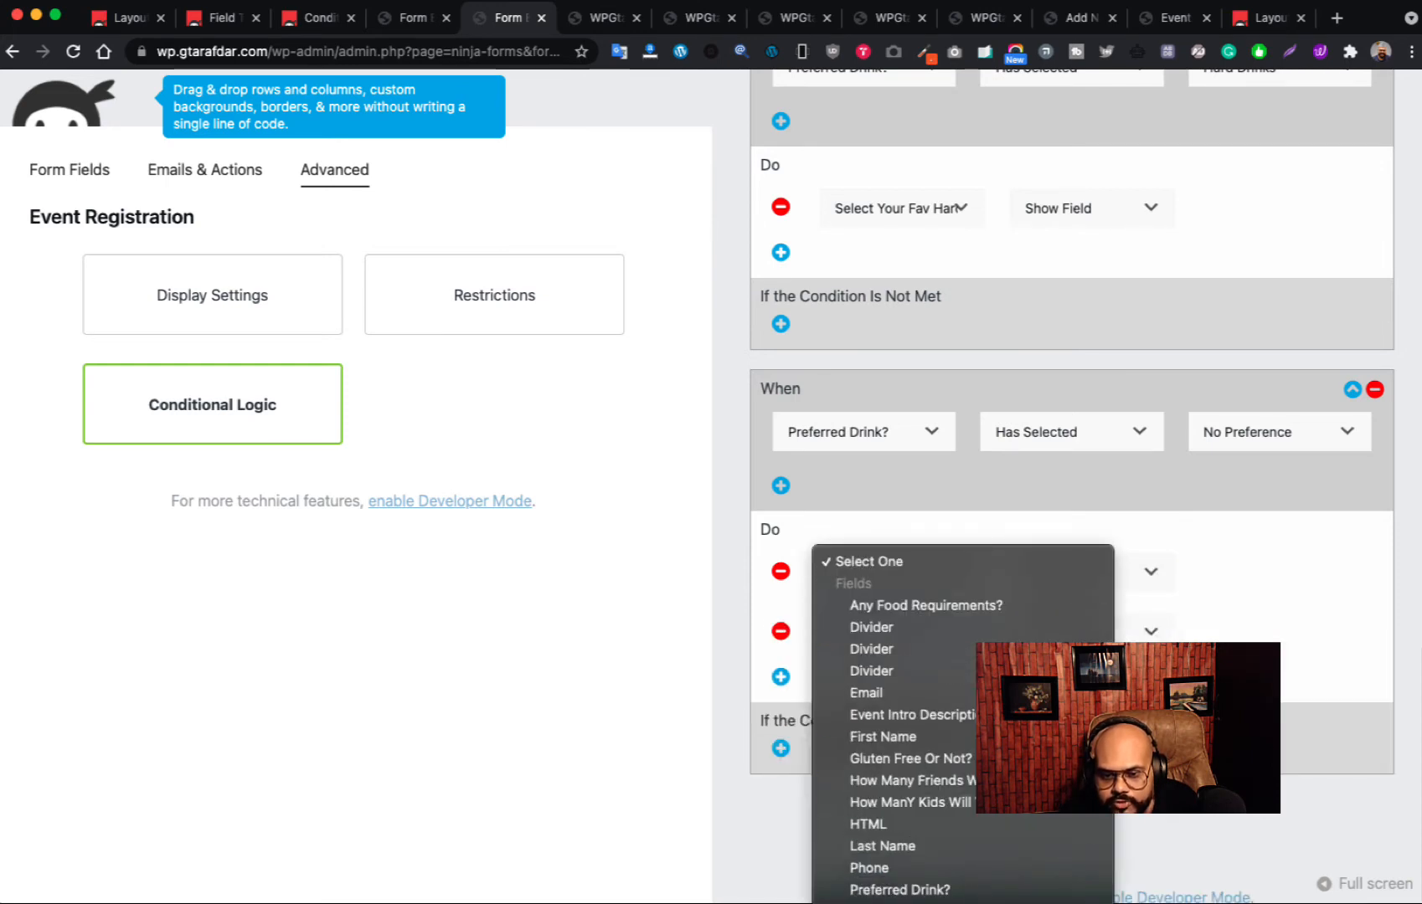
left_click(946, 881)
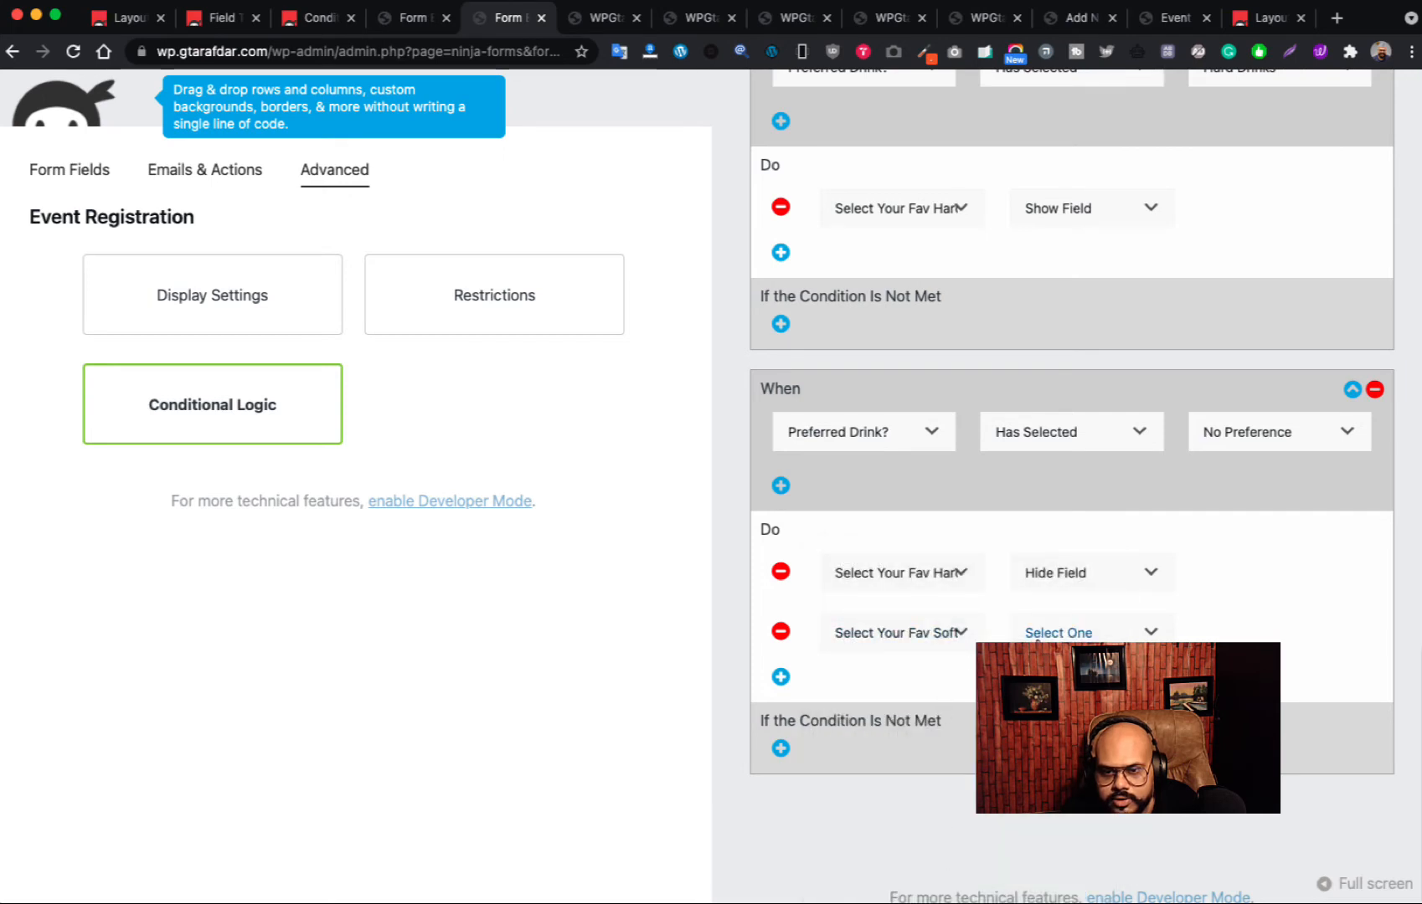
left_click(1080, 633)
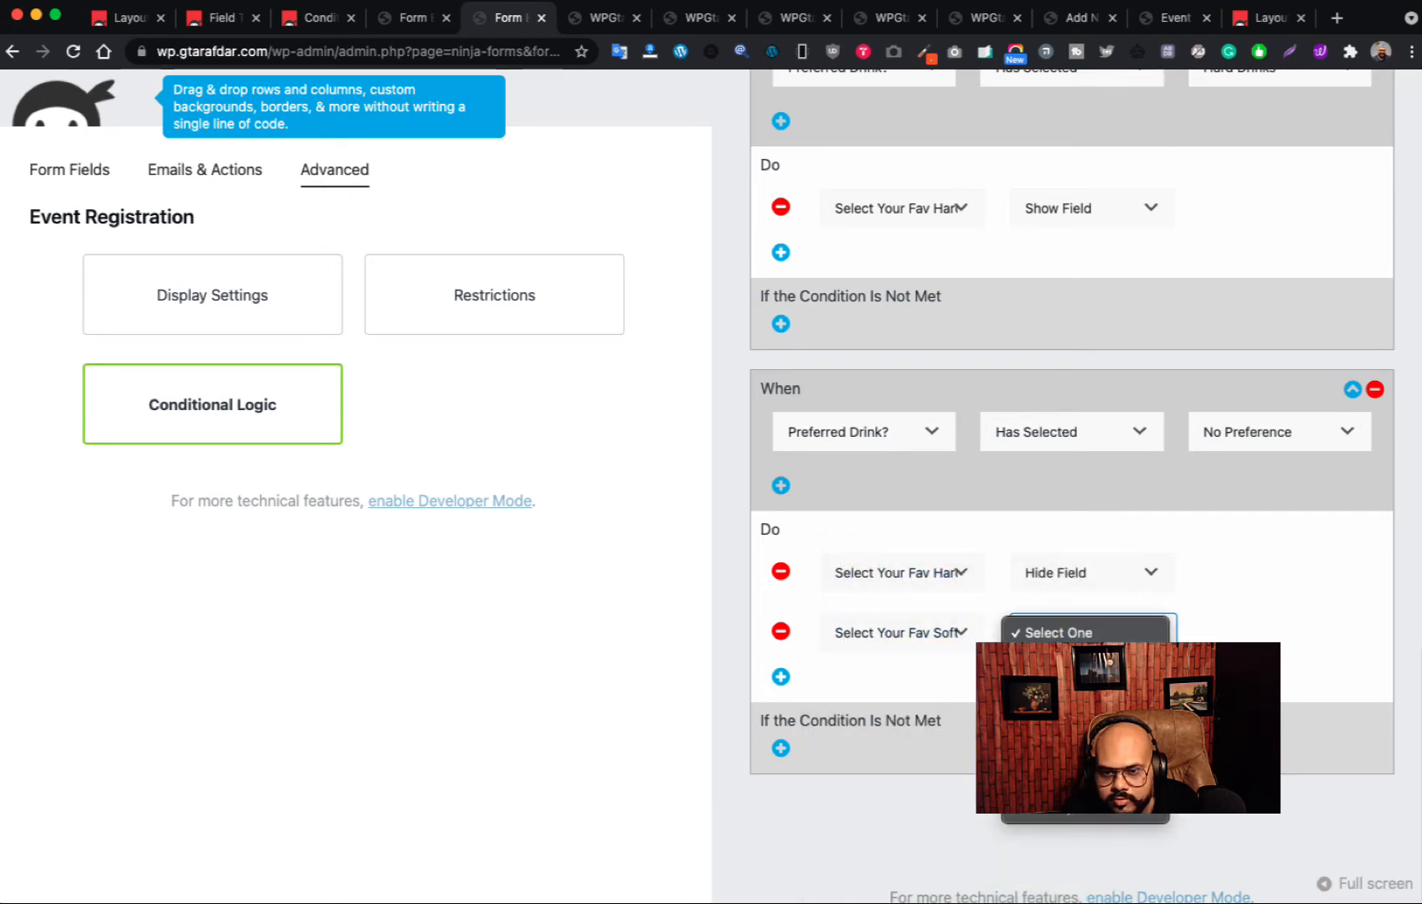
left_click(1056, 684)
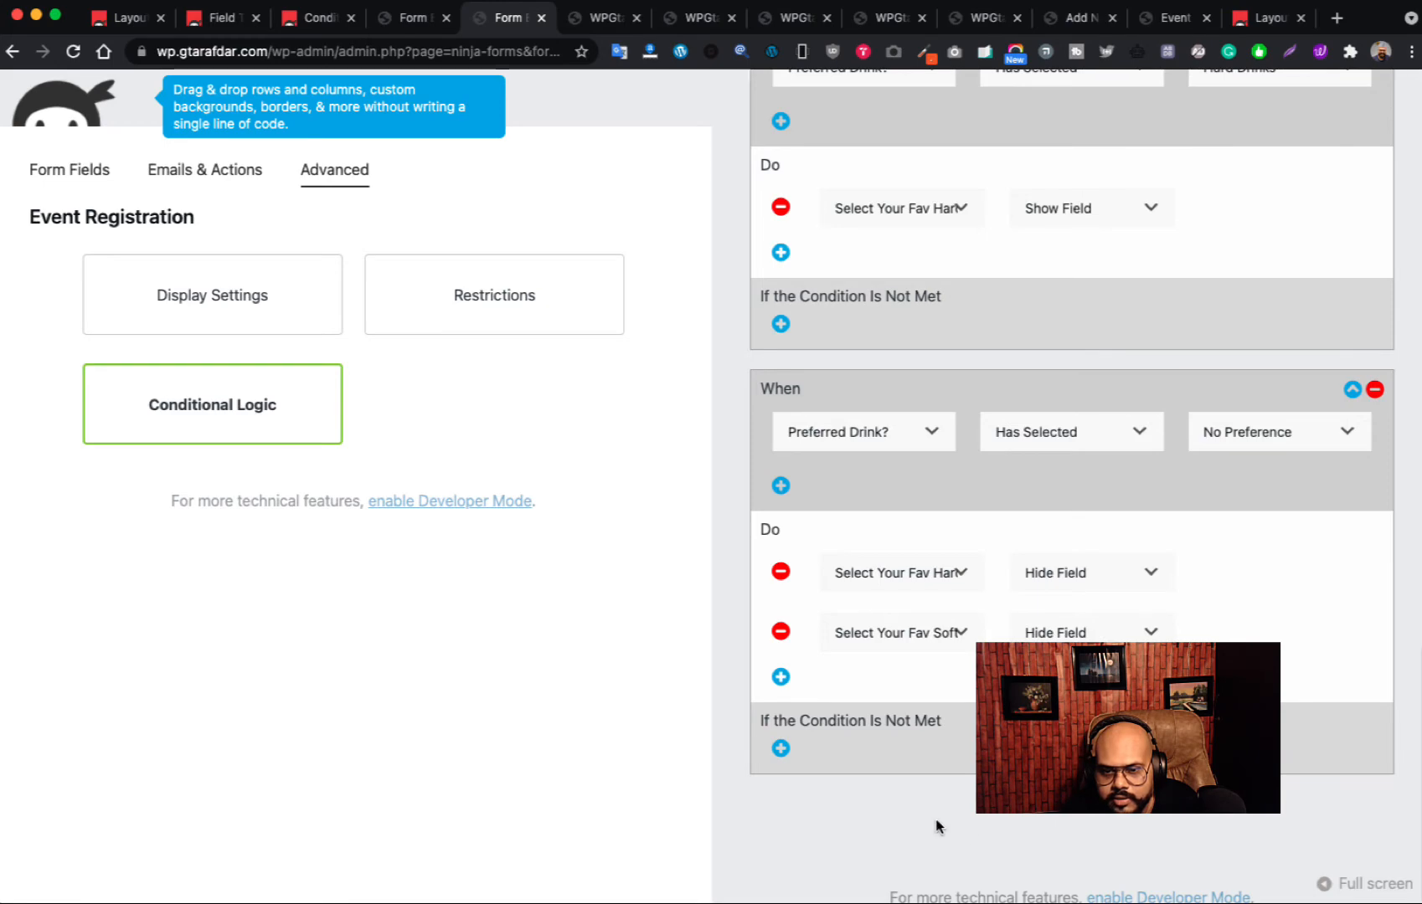
- Close the conditional logic settings, publish the Event Registration form and open its preview
scroll(938, 795, "up", 15)
left_click(1293, 126)
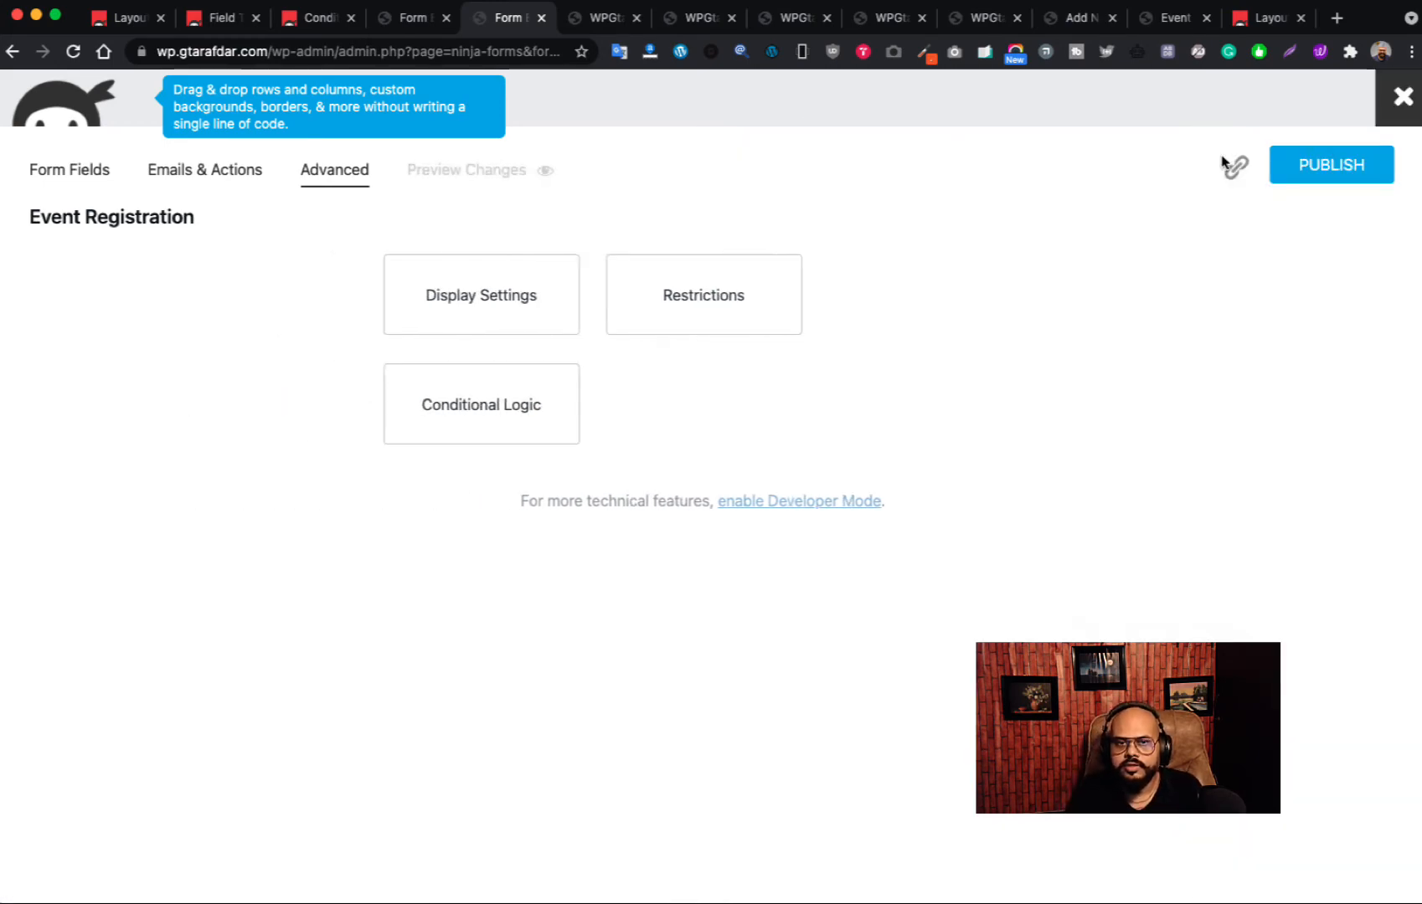
left_click(1349, 165)
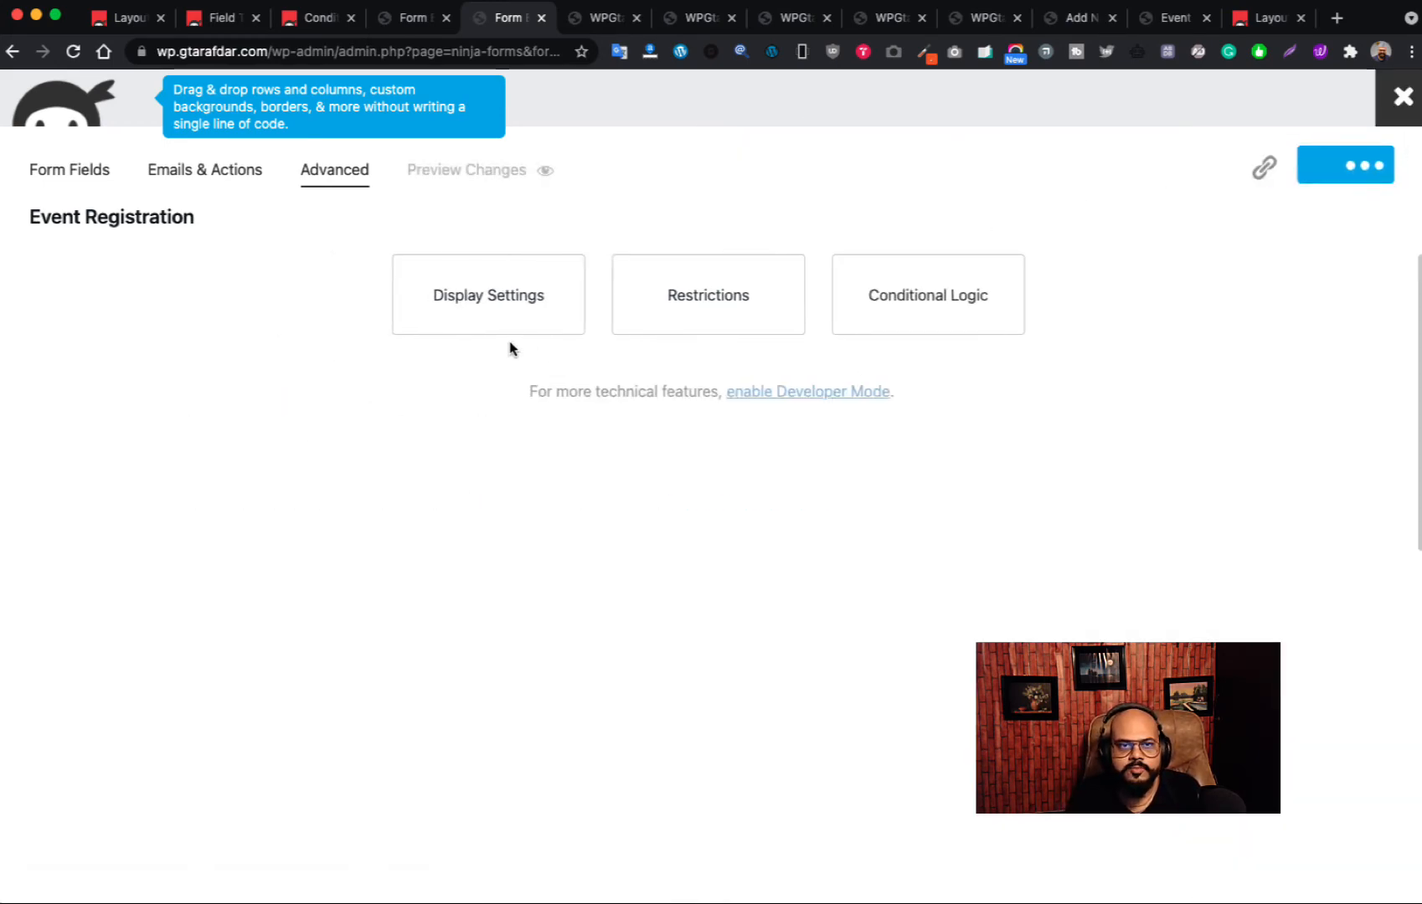
left_click(449, 174)
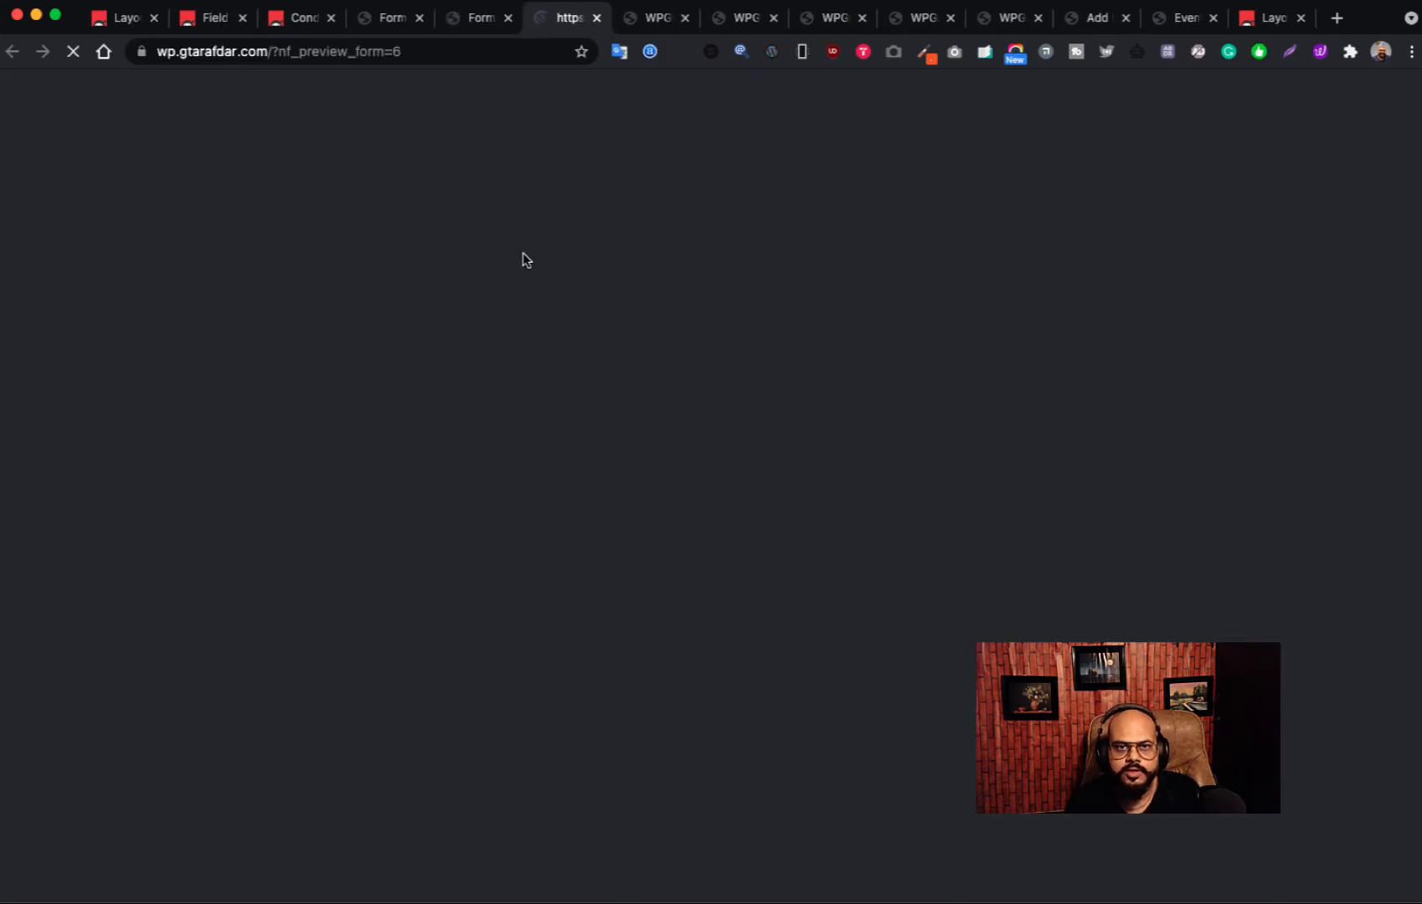
- Test the drink logic in the preview by choosing Soft Drinks with No Preference as favourite, followed by Hard Drinks
scroll(682, 378, "down", 12)
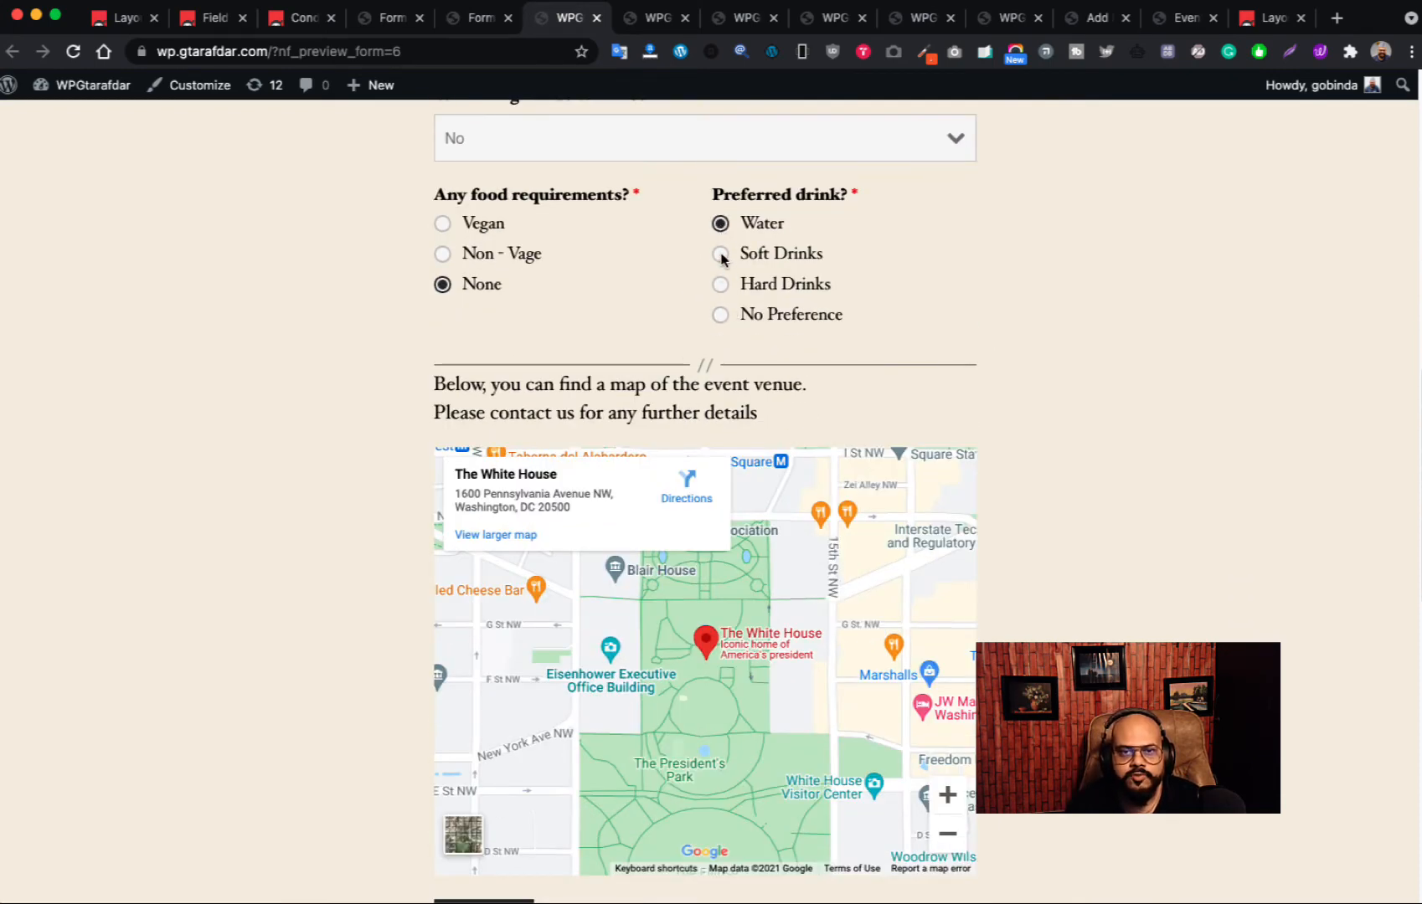
left_click(720, 255)
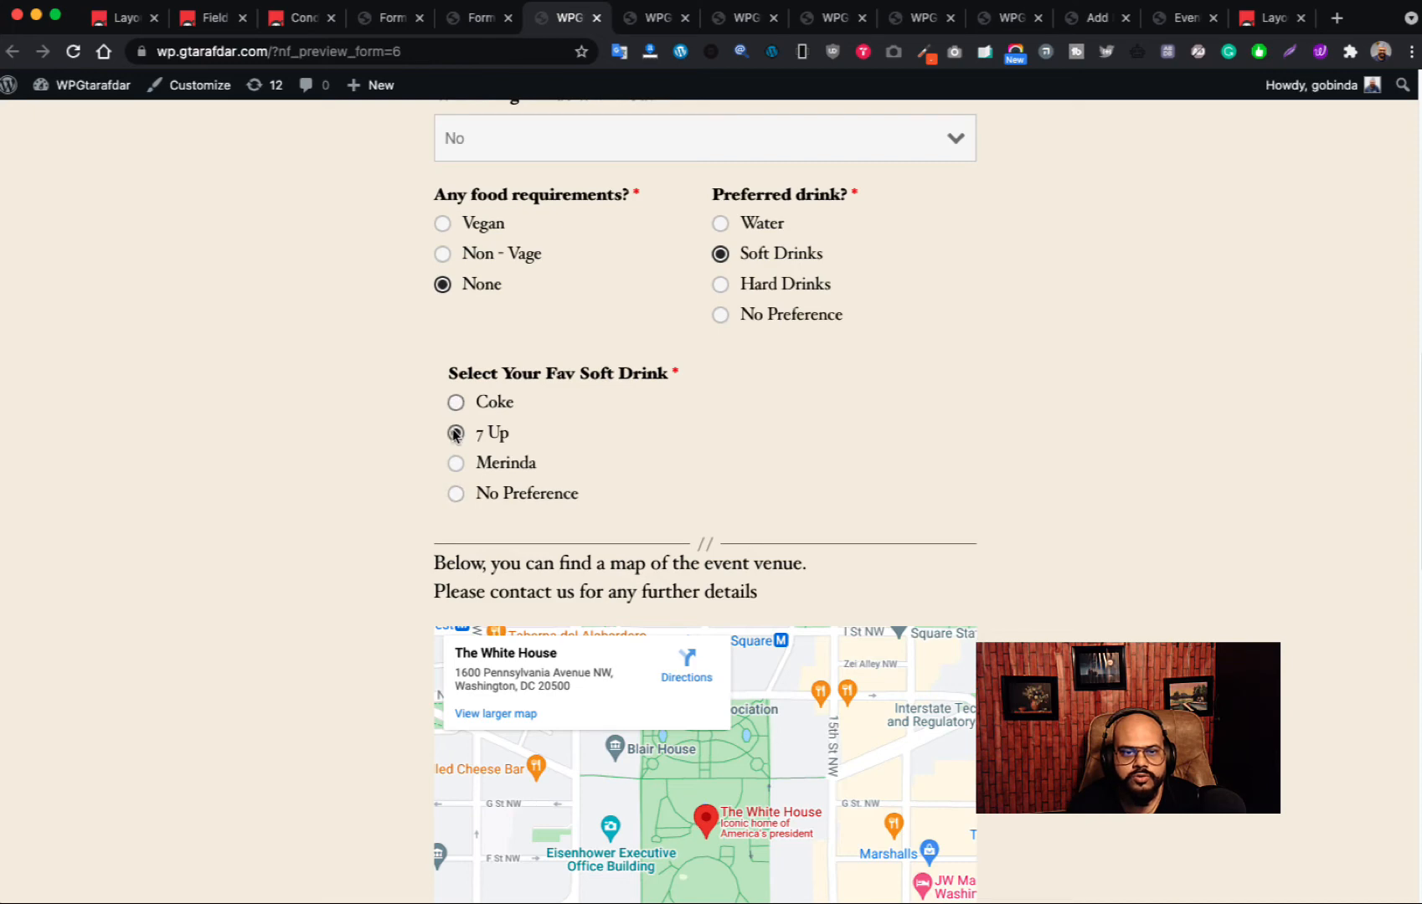
left_click(458, 496)
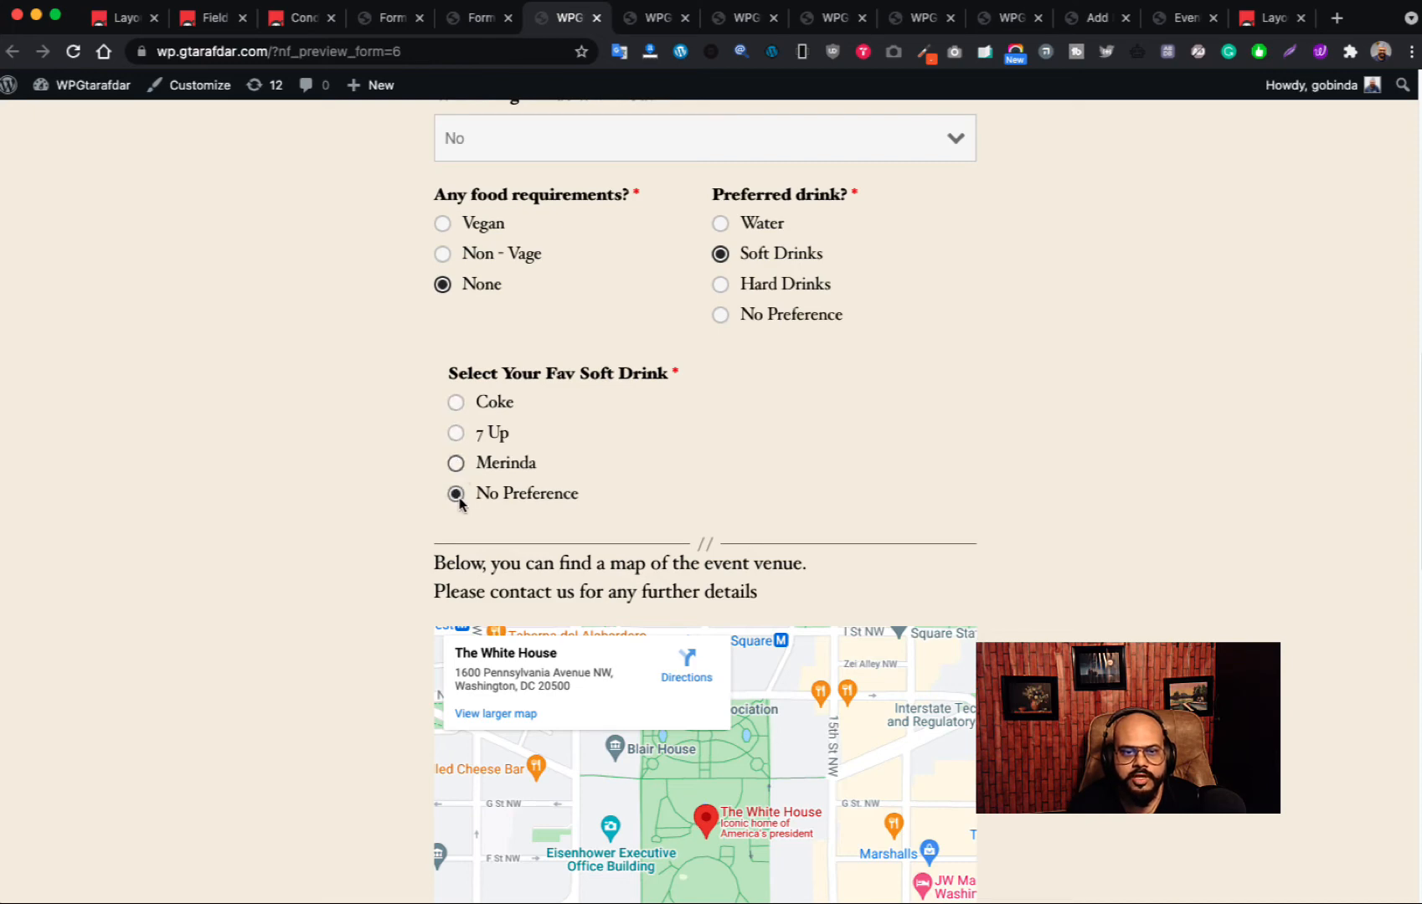
left_click(719, 285)
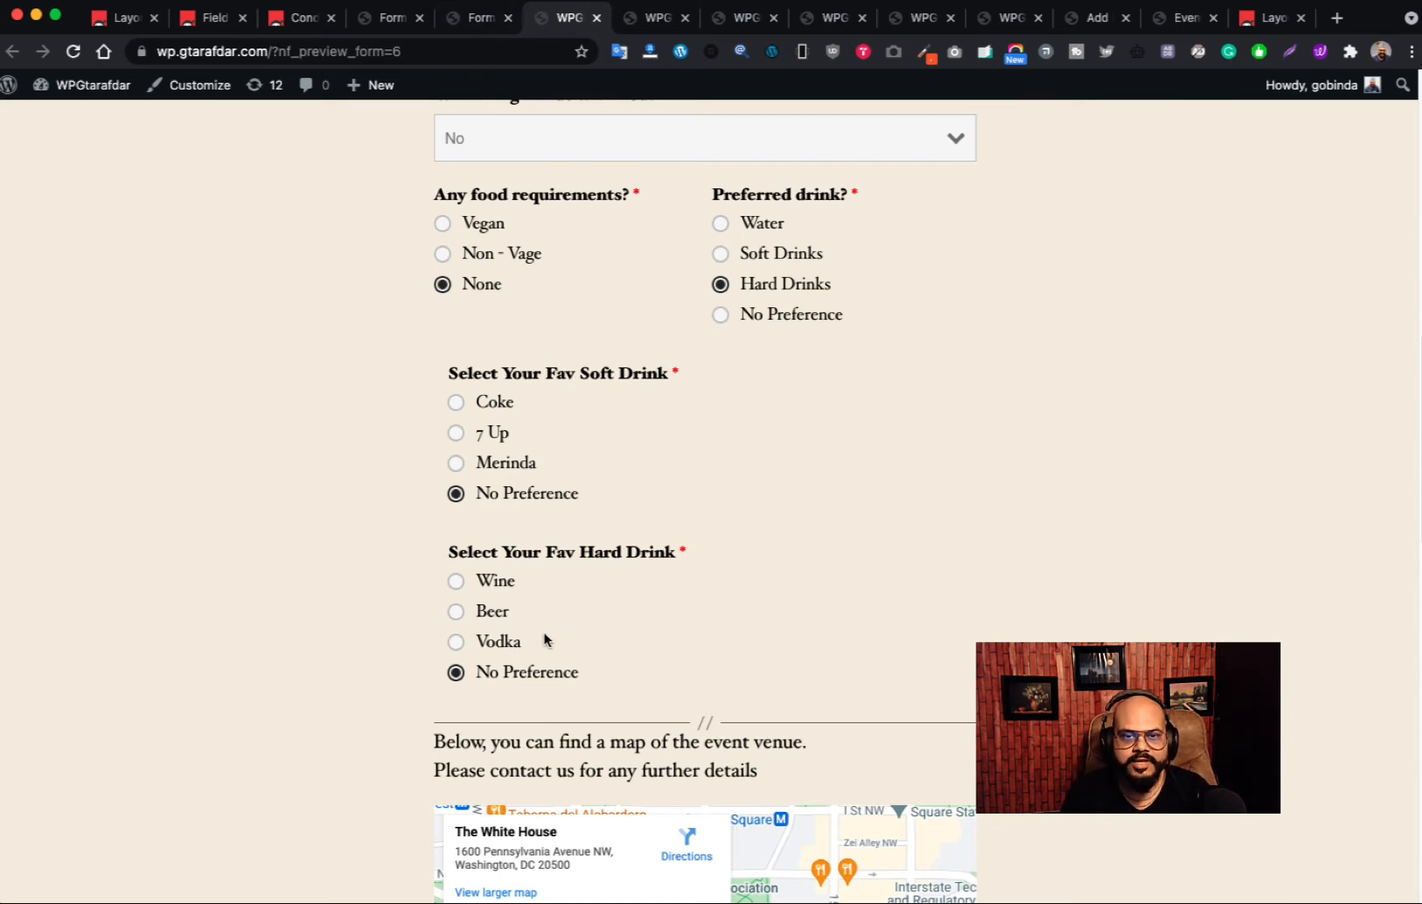
- Return to the form's conditional logic and add an If the Condition Is Not Met action to the Hard Drinks condition
left_click(473, 17)
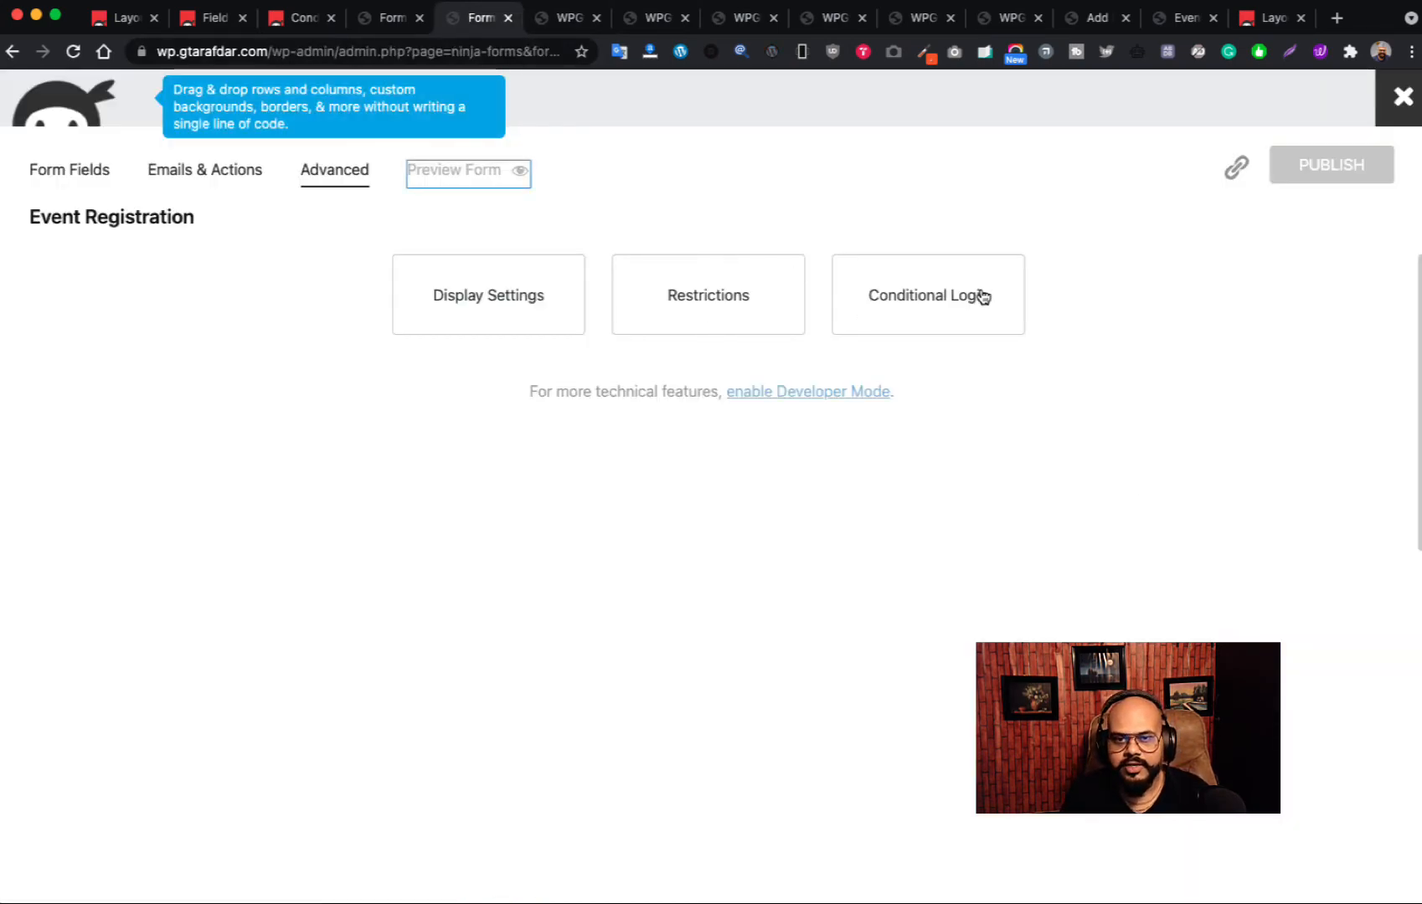
scroll(1072, 486, "down", 6)
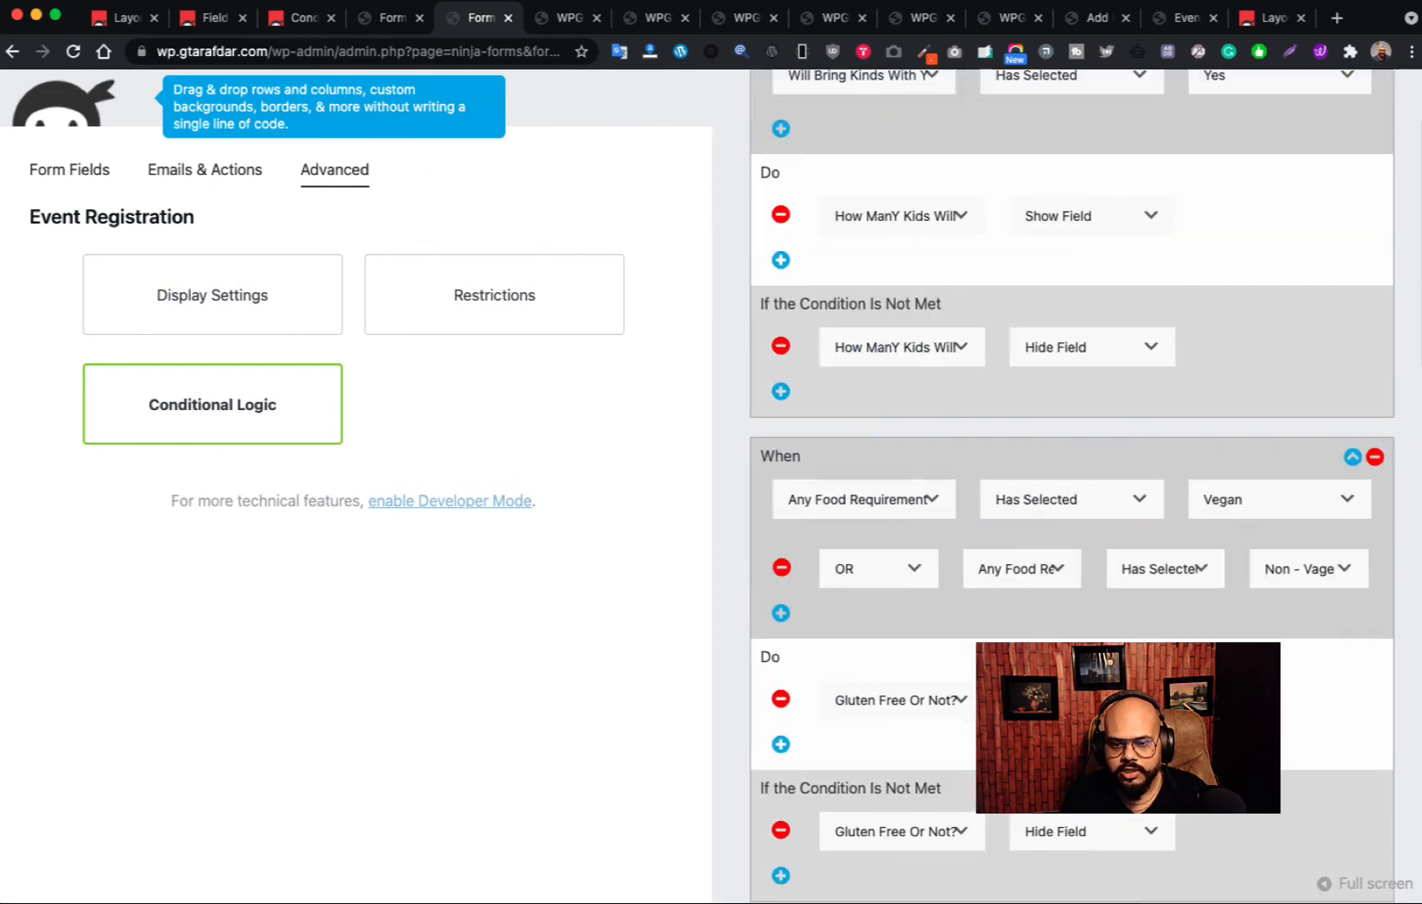
scroll(1071, 485, "down", 5)
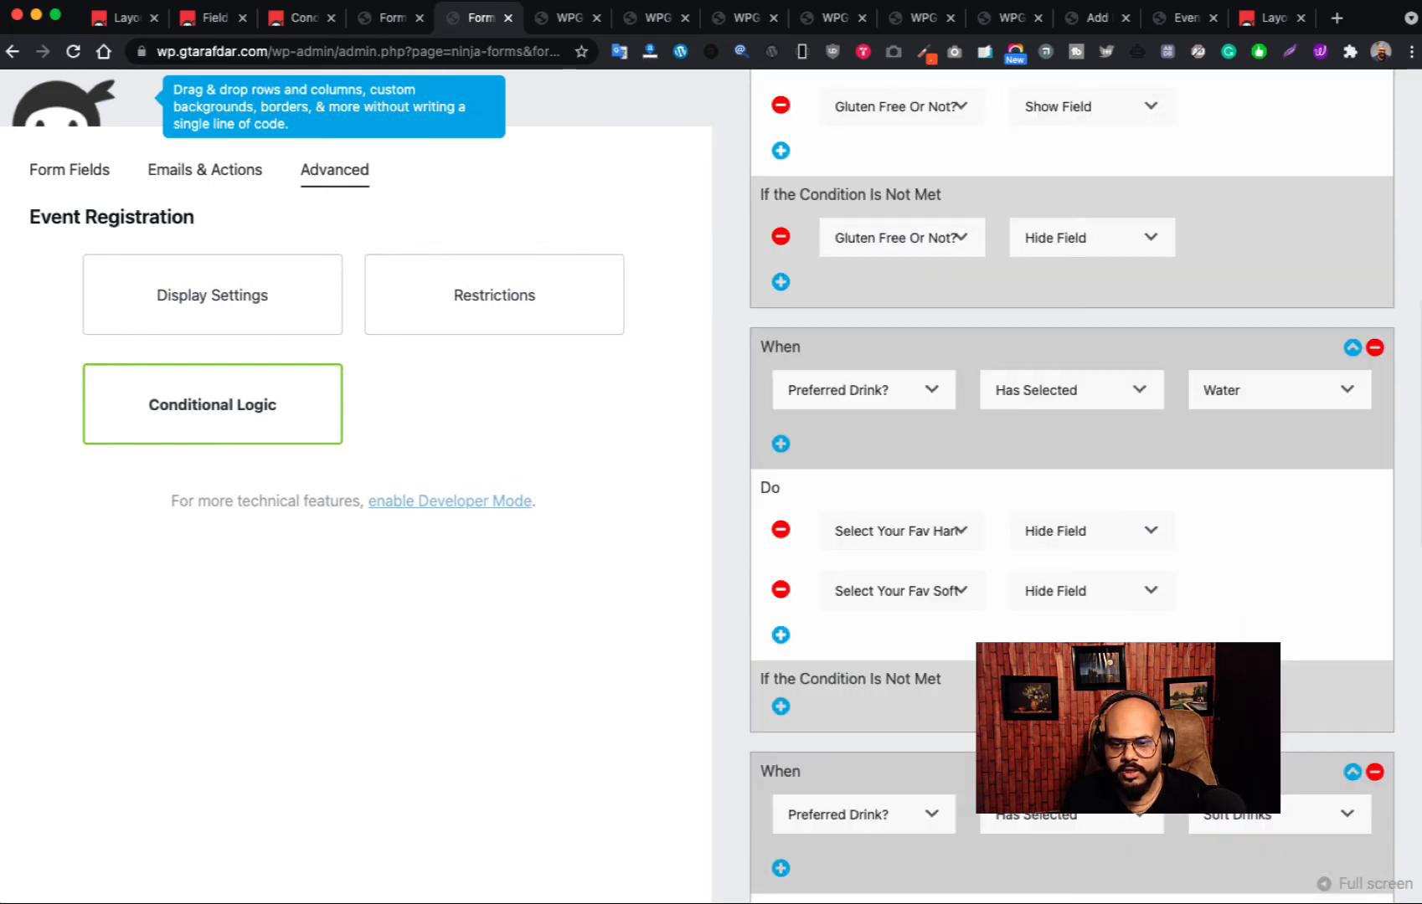
scroll(1072, 485, "down", 3)
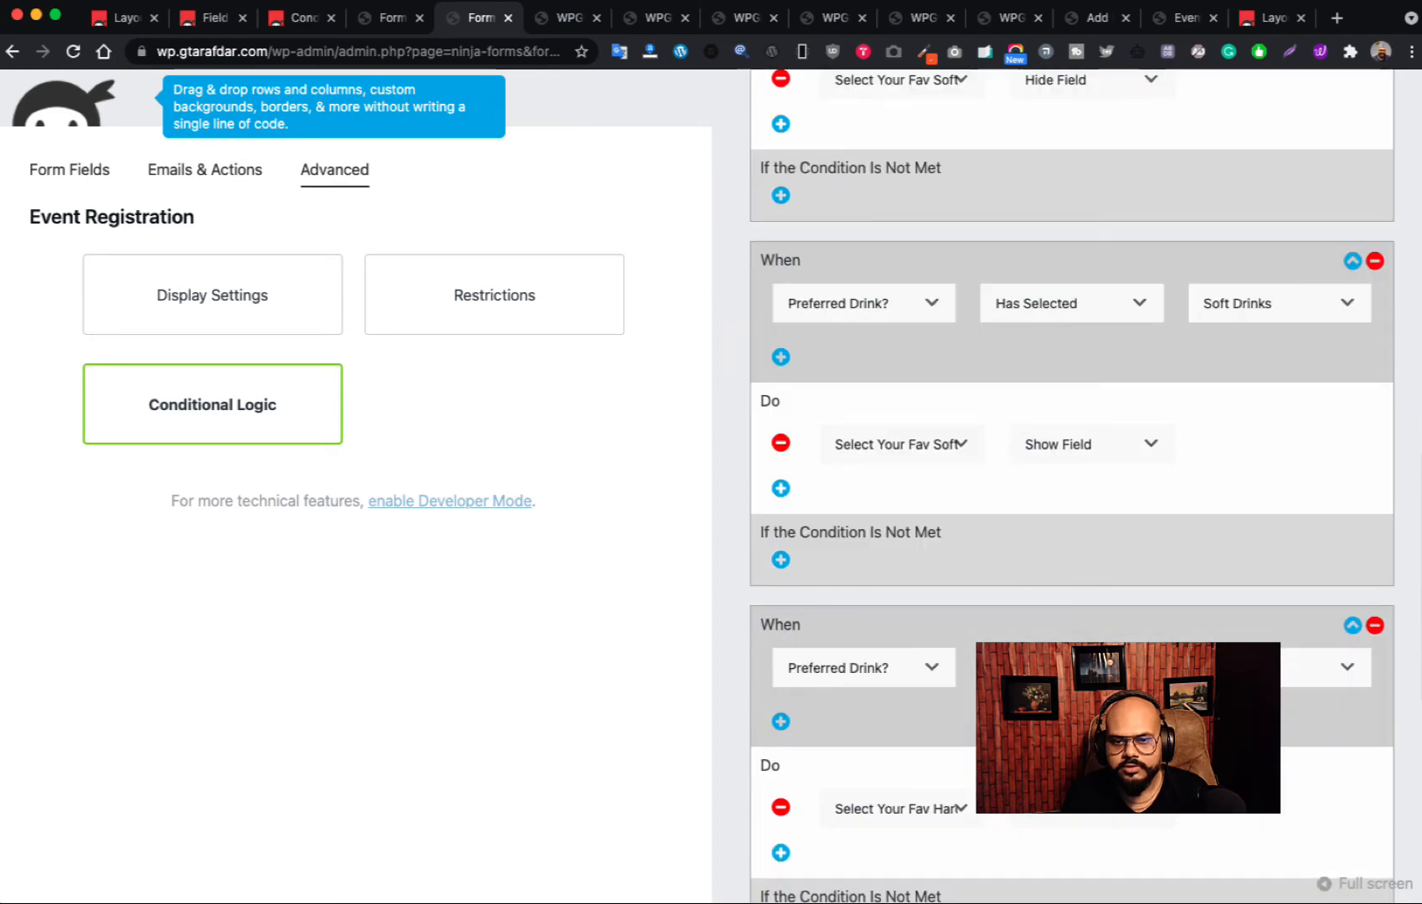
scroll(1071, 486, "down", 2)
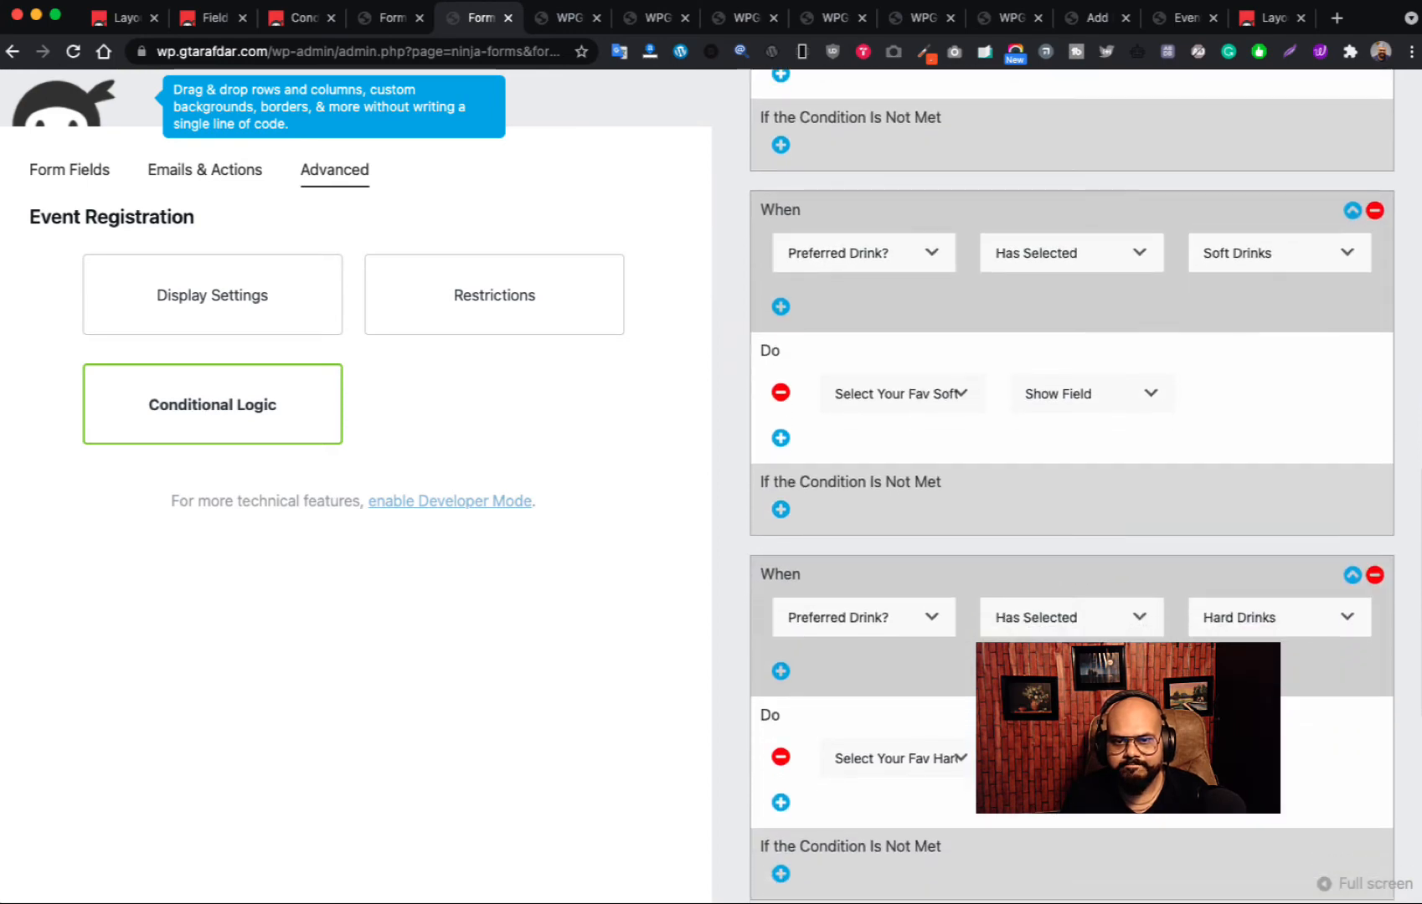
scroll(1071, 486, "down", 2)
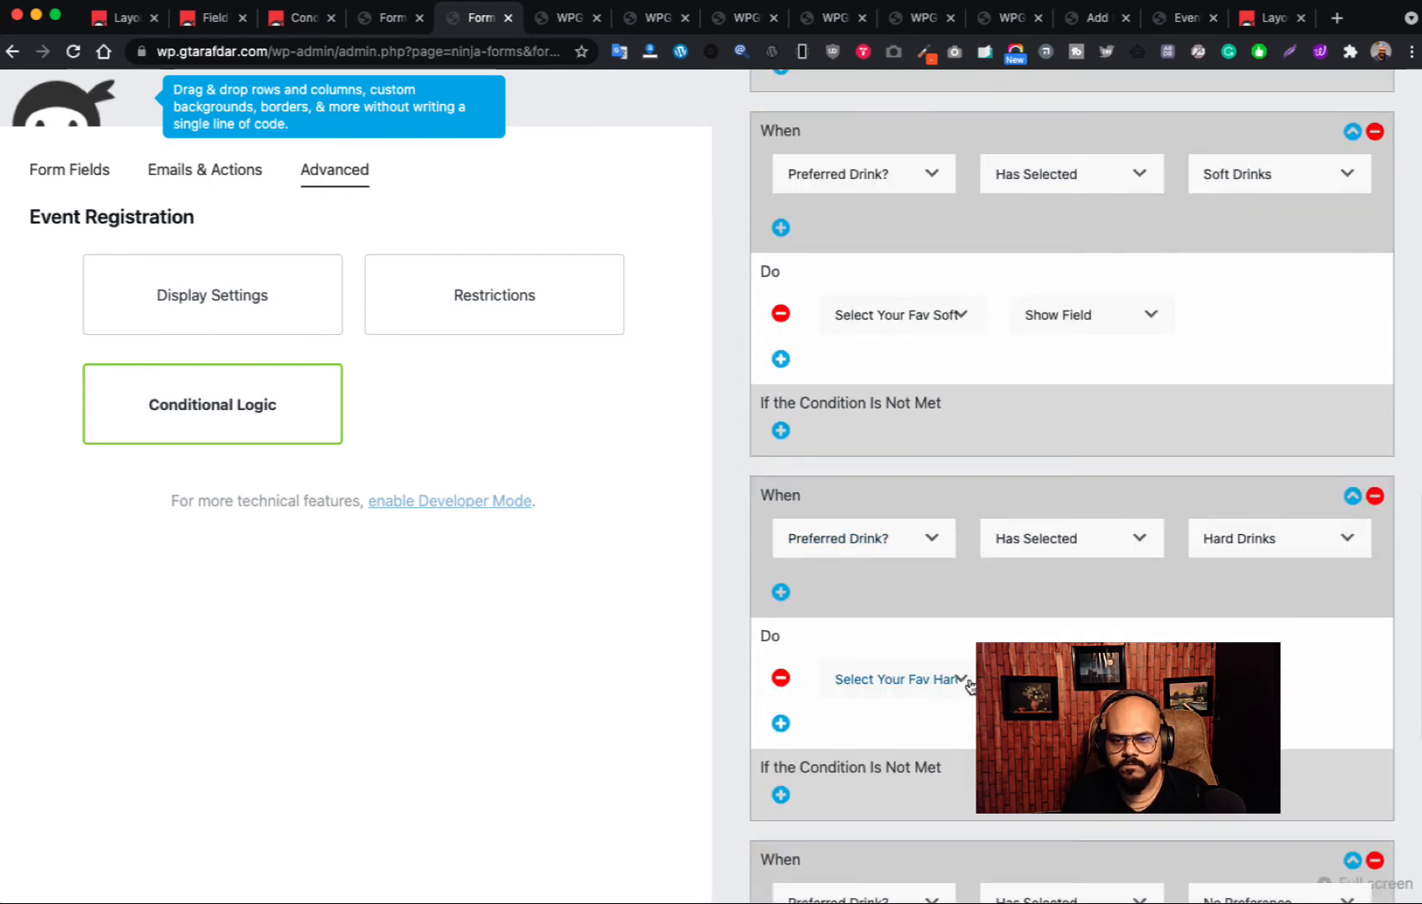
left_click(781, 795)
scroll(921, 795, "down", 1)
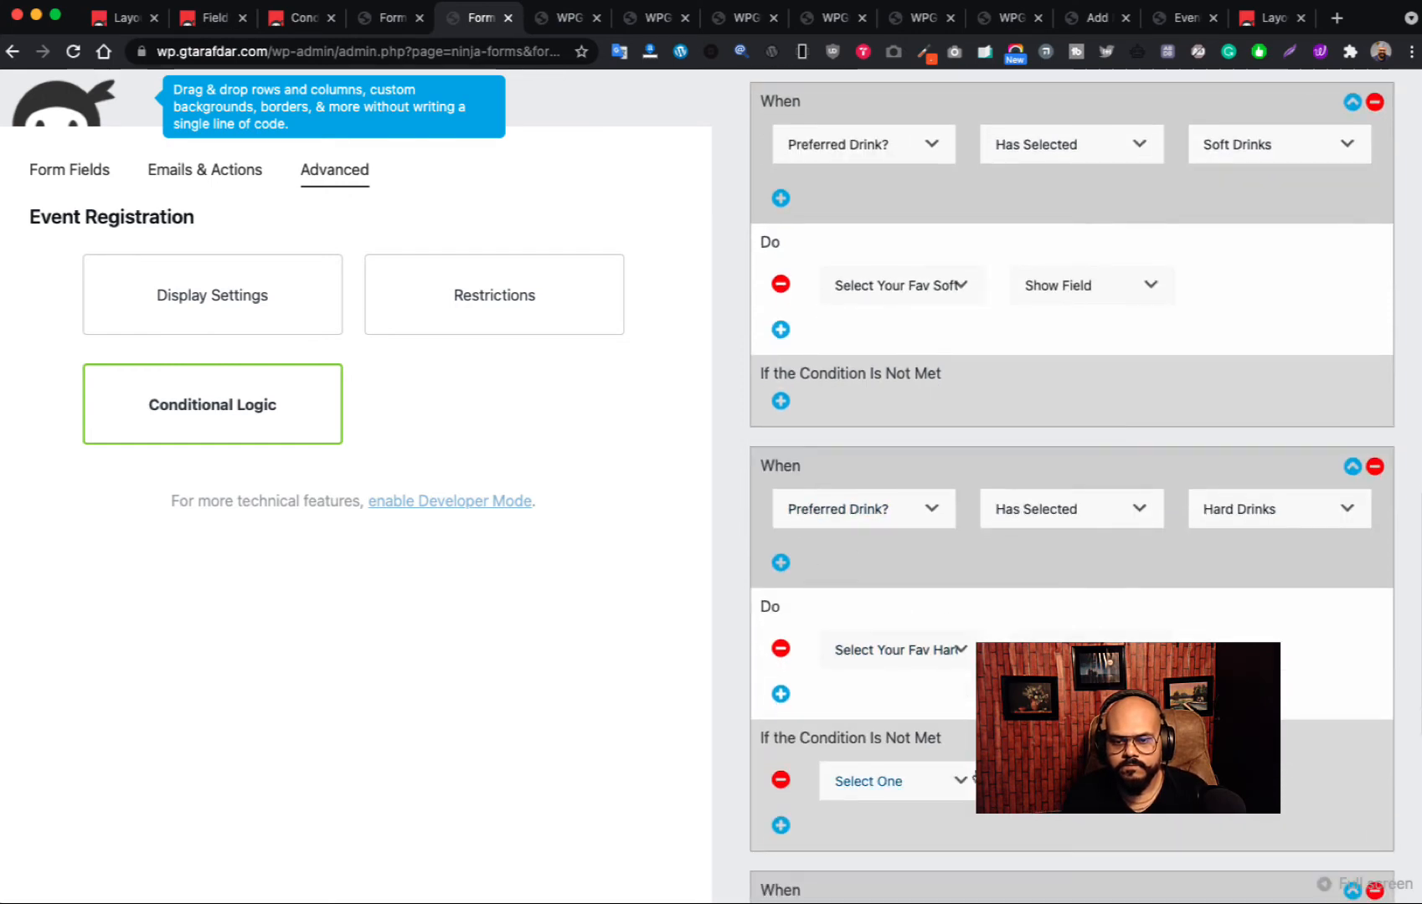
left_click(968, 782)
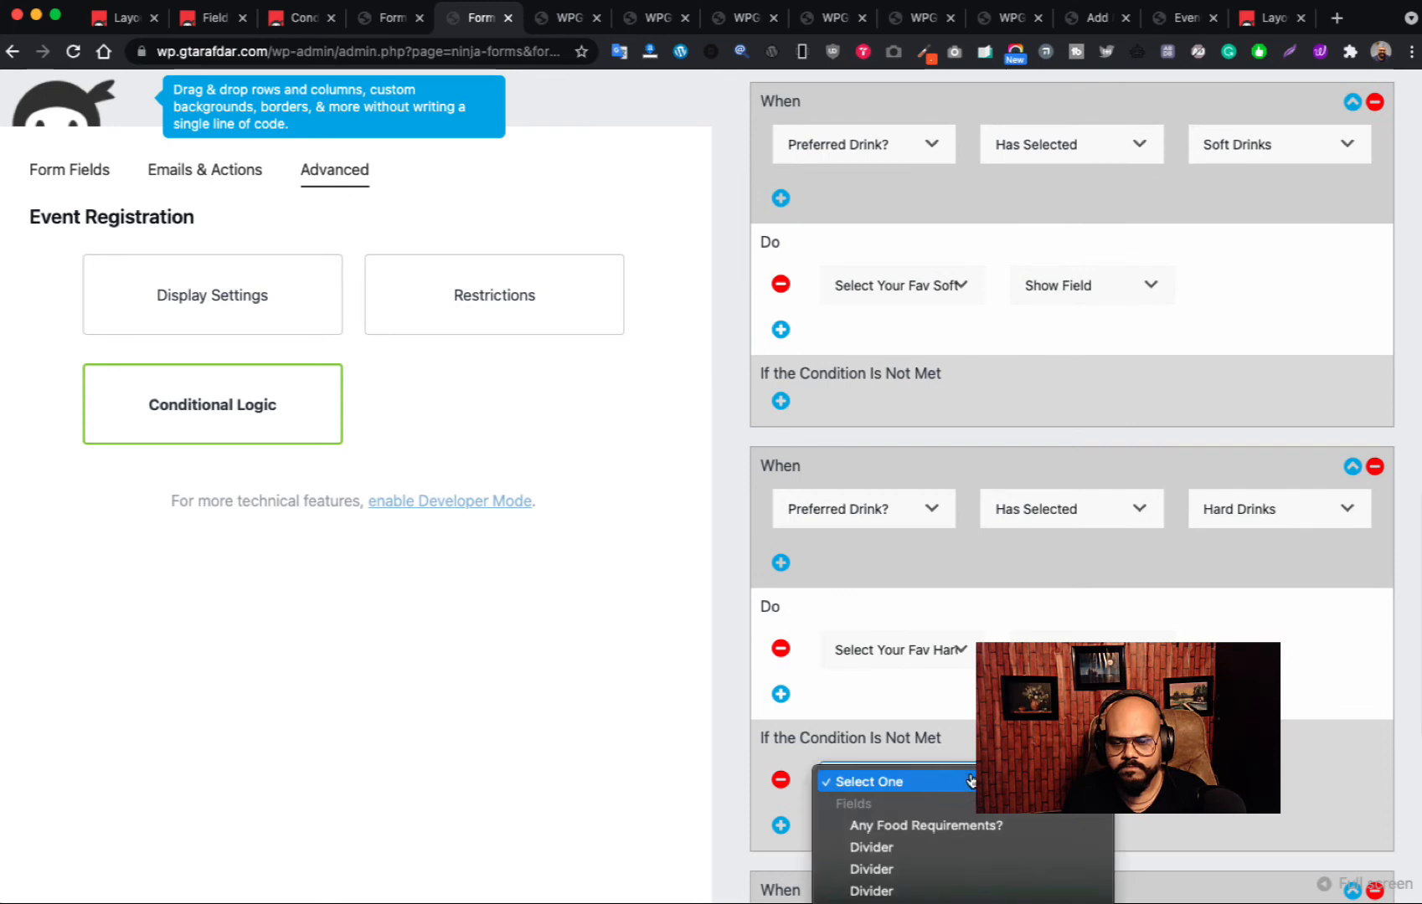
scroll(969, 781, "down", 1)
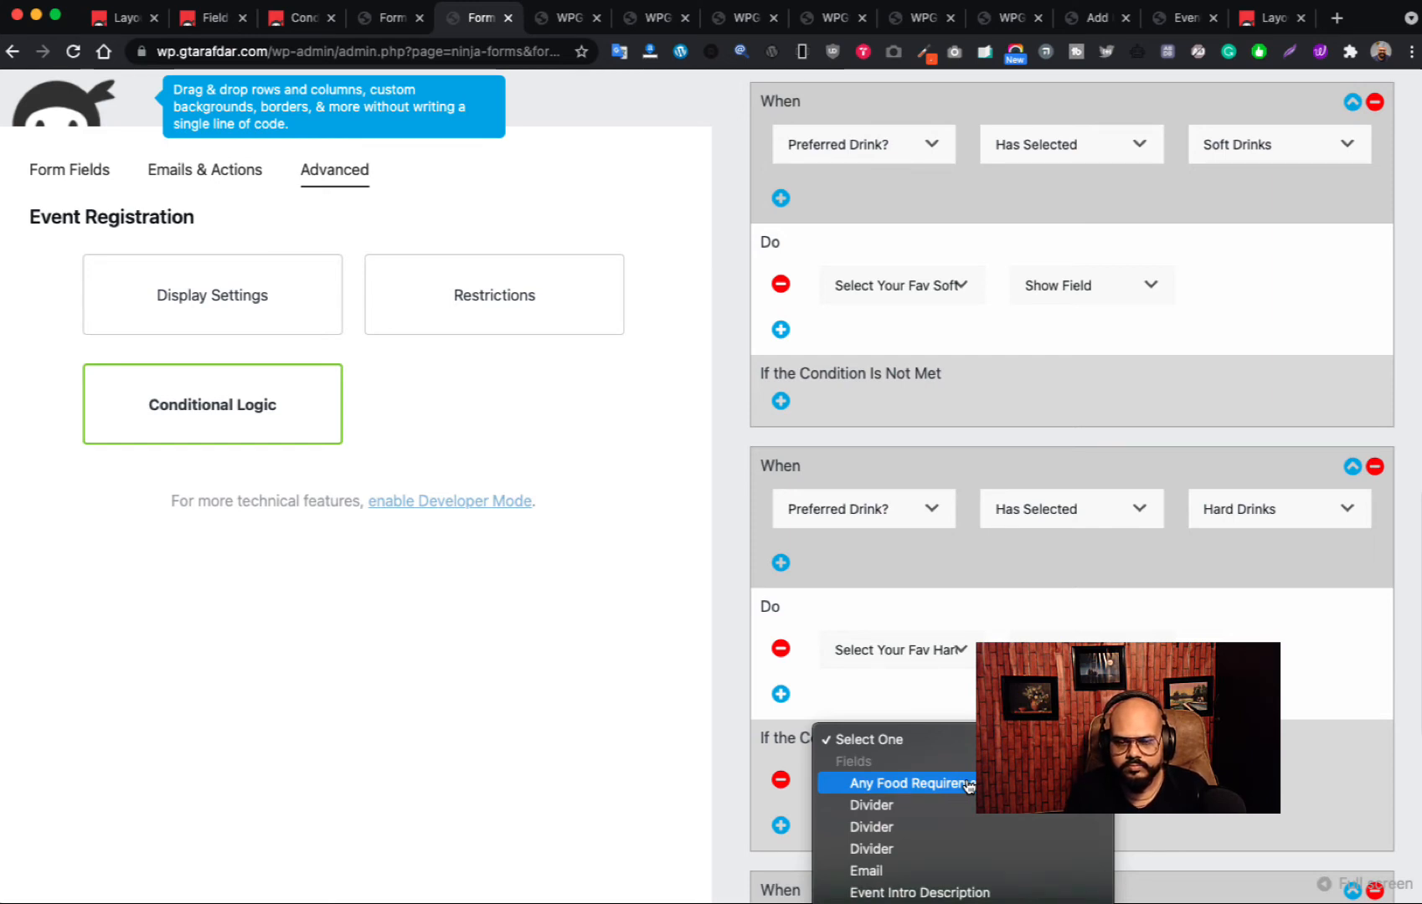
scroll(959, 825, "down", 2)
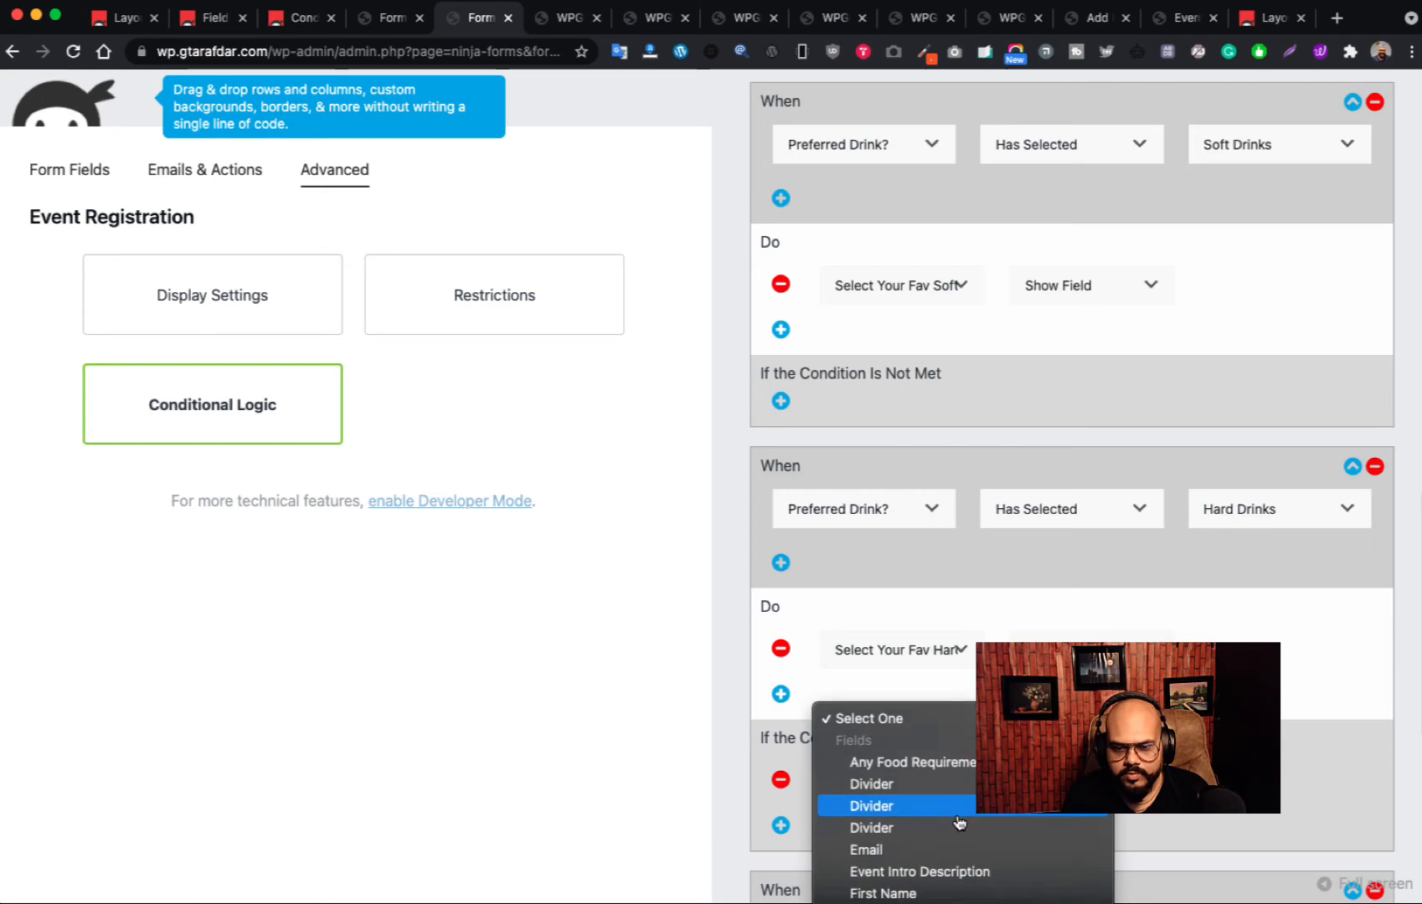
left_click(1319, 772)
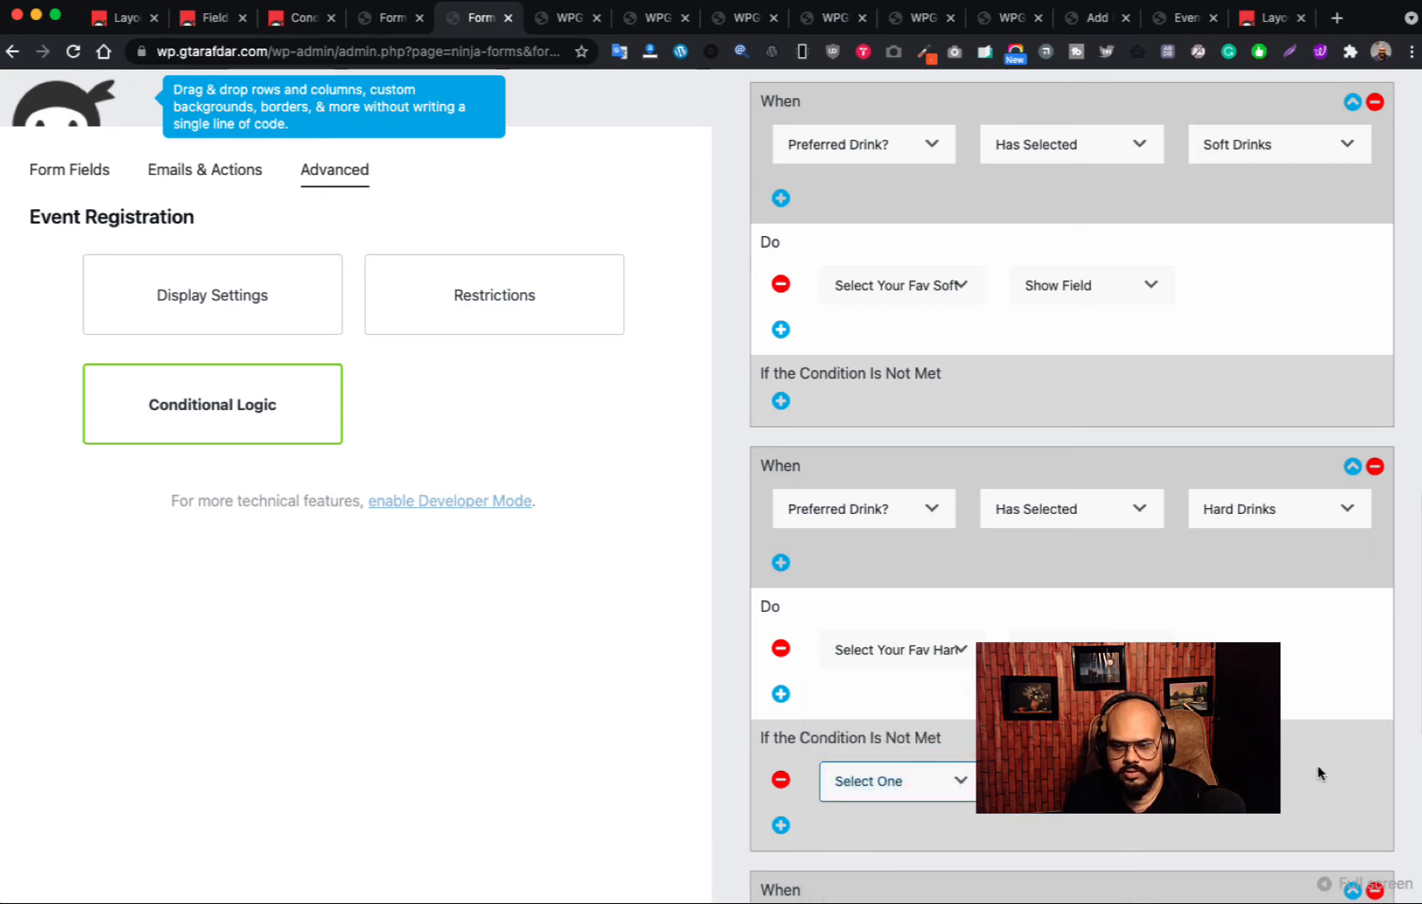
- Check in the form previews which favourite drink fields appear for the Water and Hard Drinks choices
left_click(634, 20)
scroll(752, 480, "down", 3)
scroll(752, 479, "up", 4)
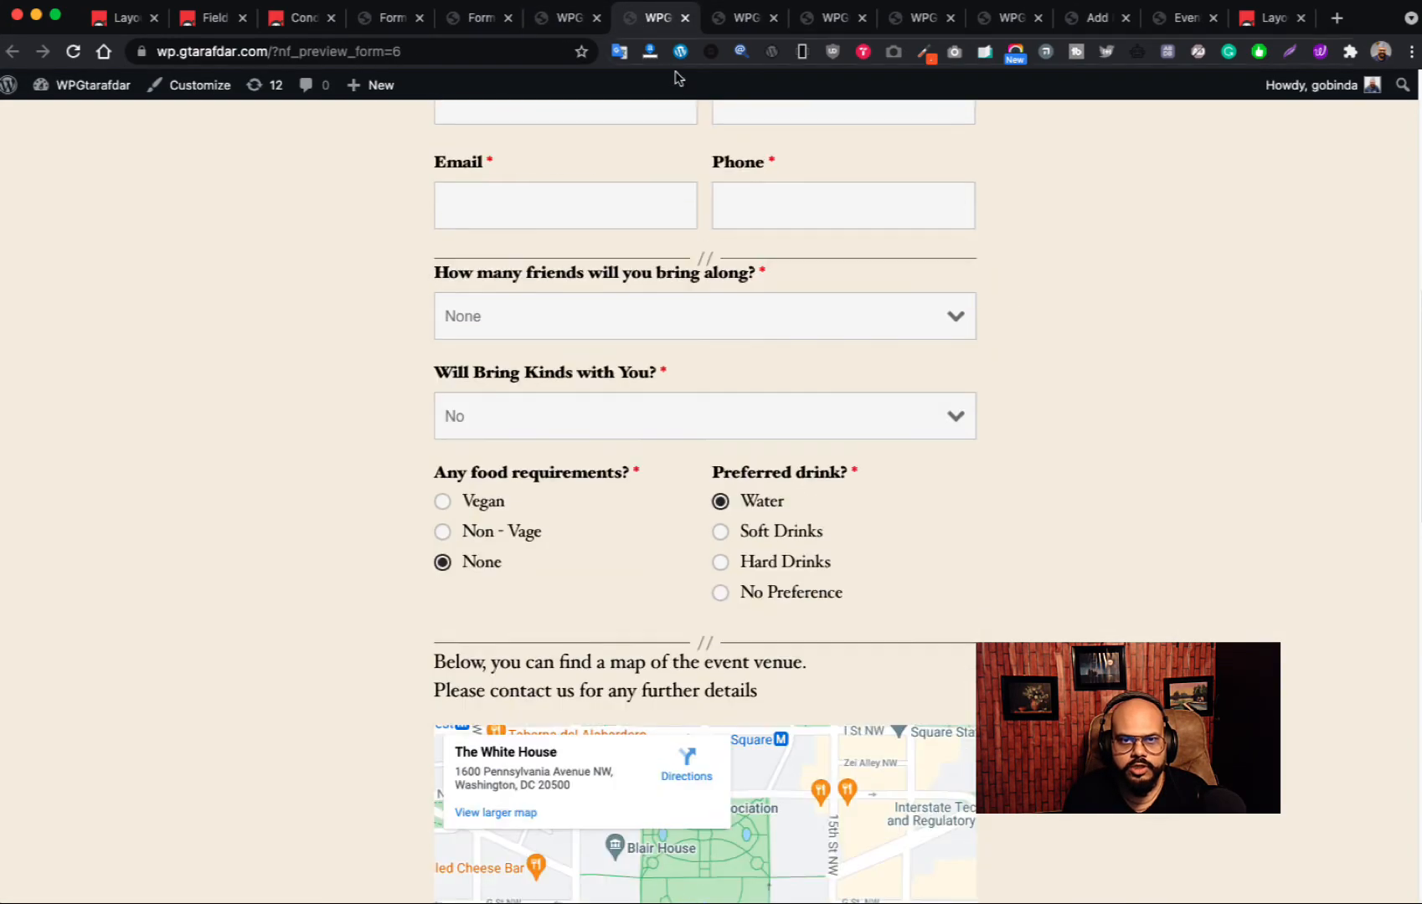
left_click(545, 24)
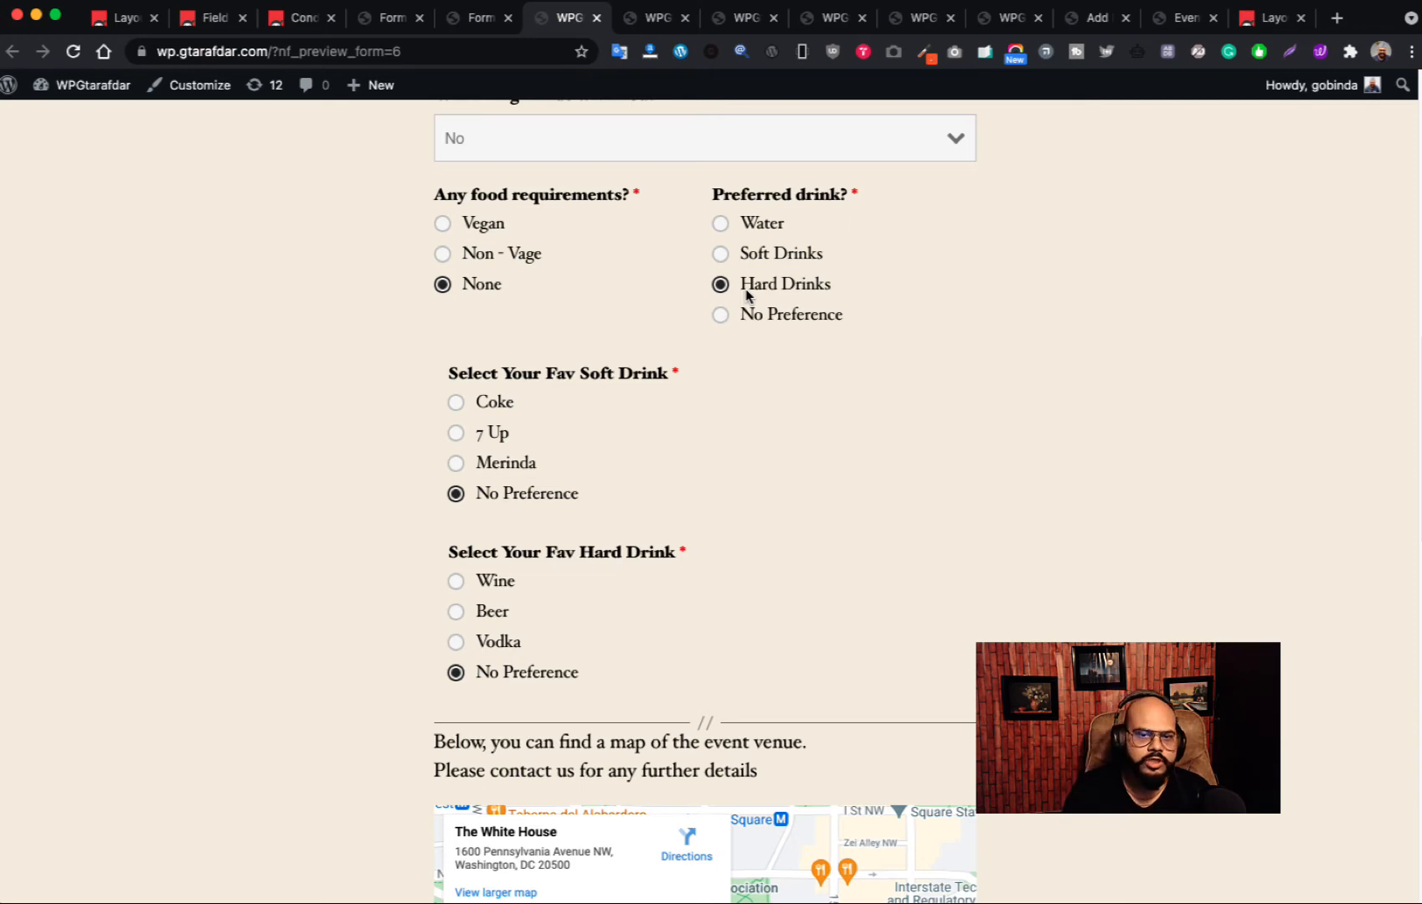
- Return to the form's conditional logic and remove the blank If the Condition Is Not Met action from the Hard Drinks condition
left_click(450, 20)
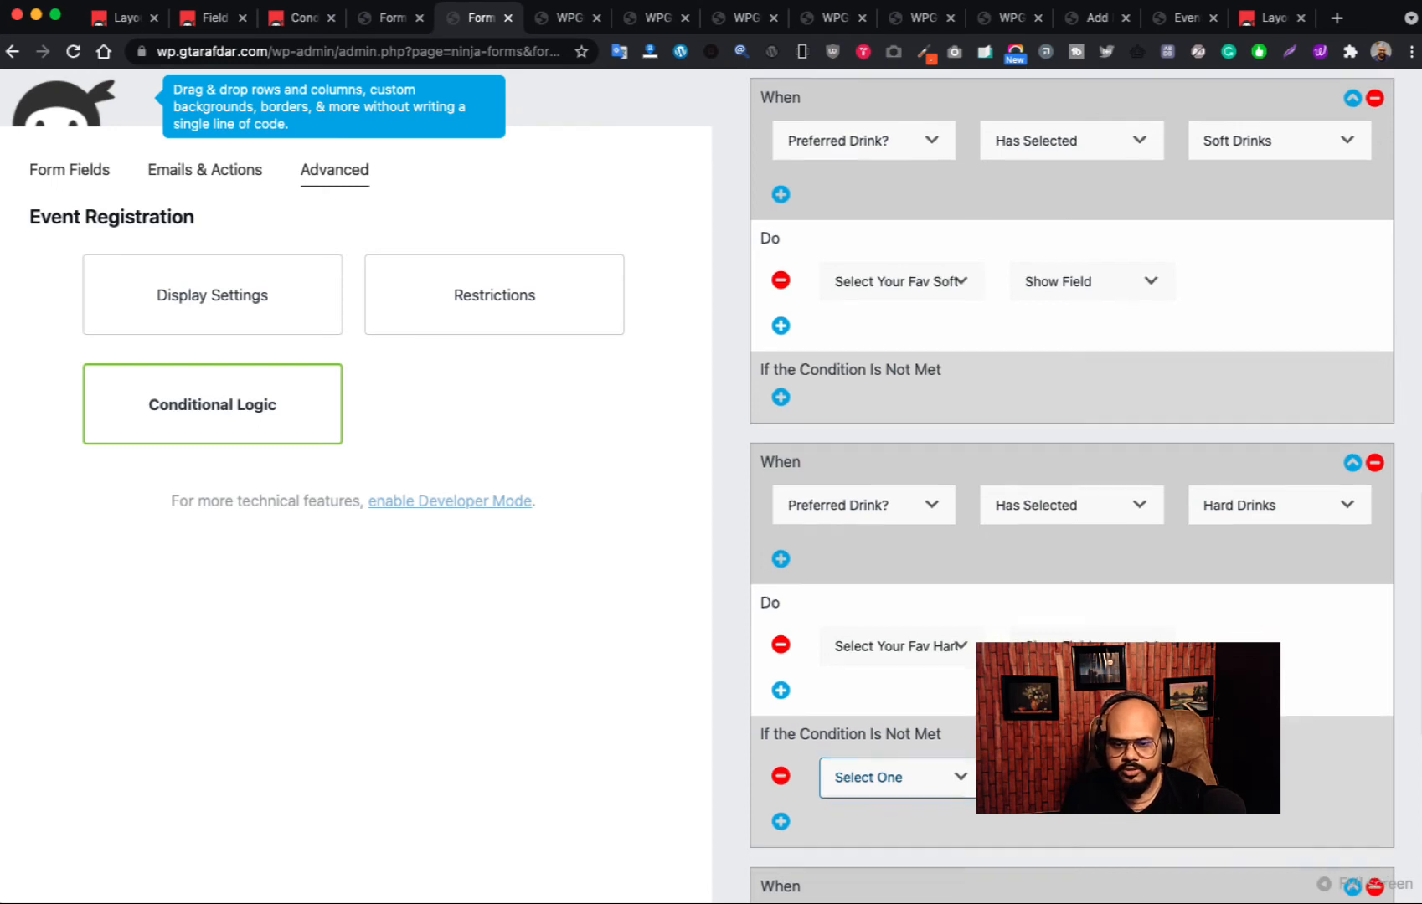
scroll(1072, 486, "down", 3)
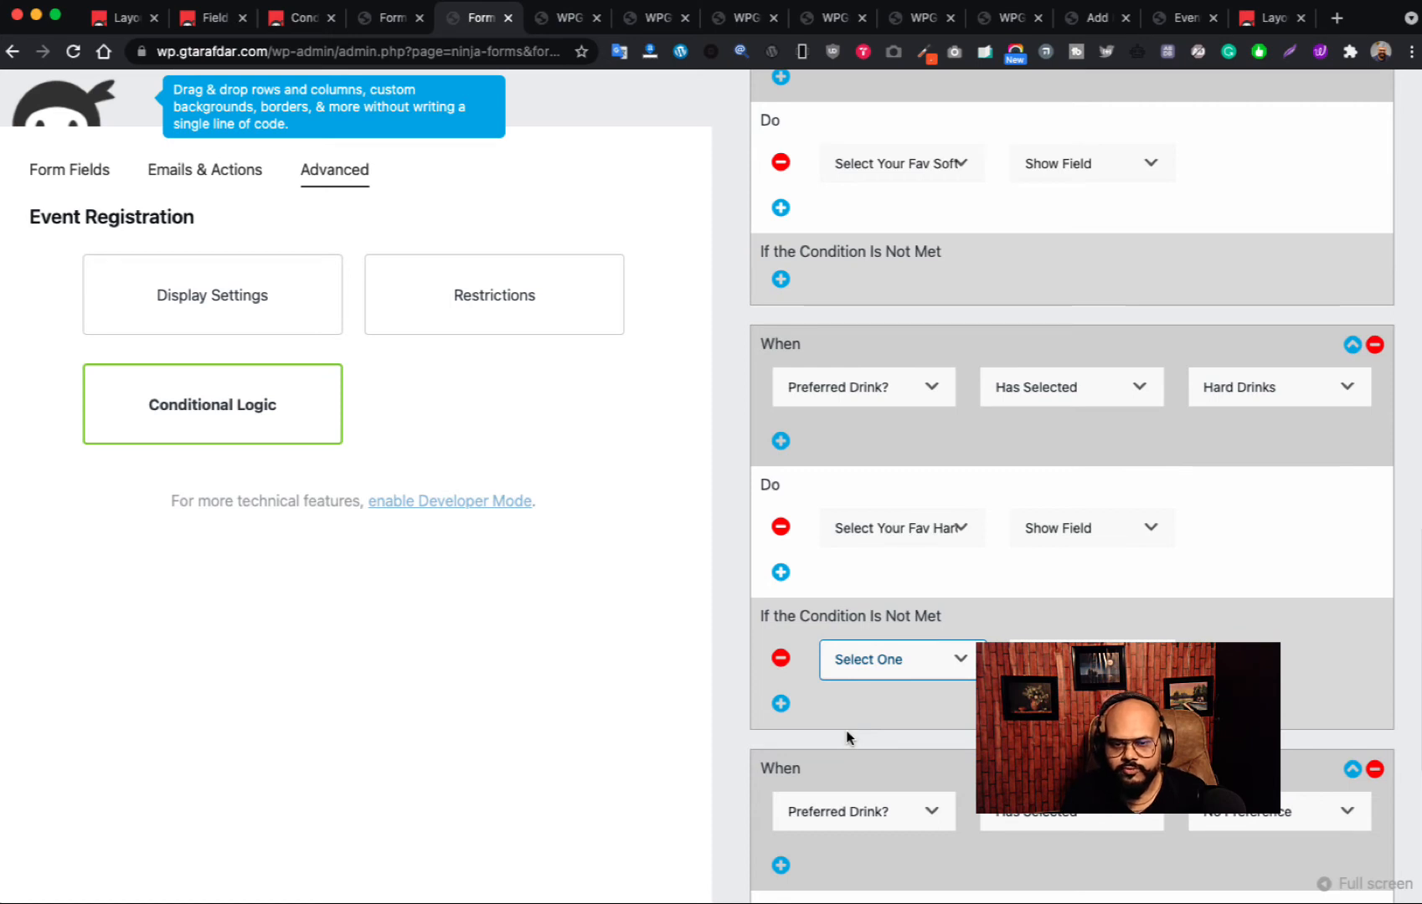
left_click(921, 672)
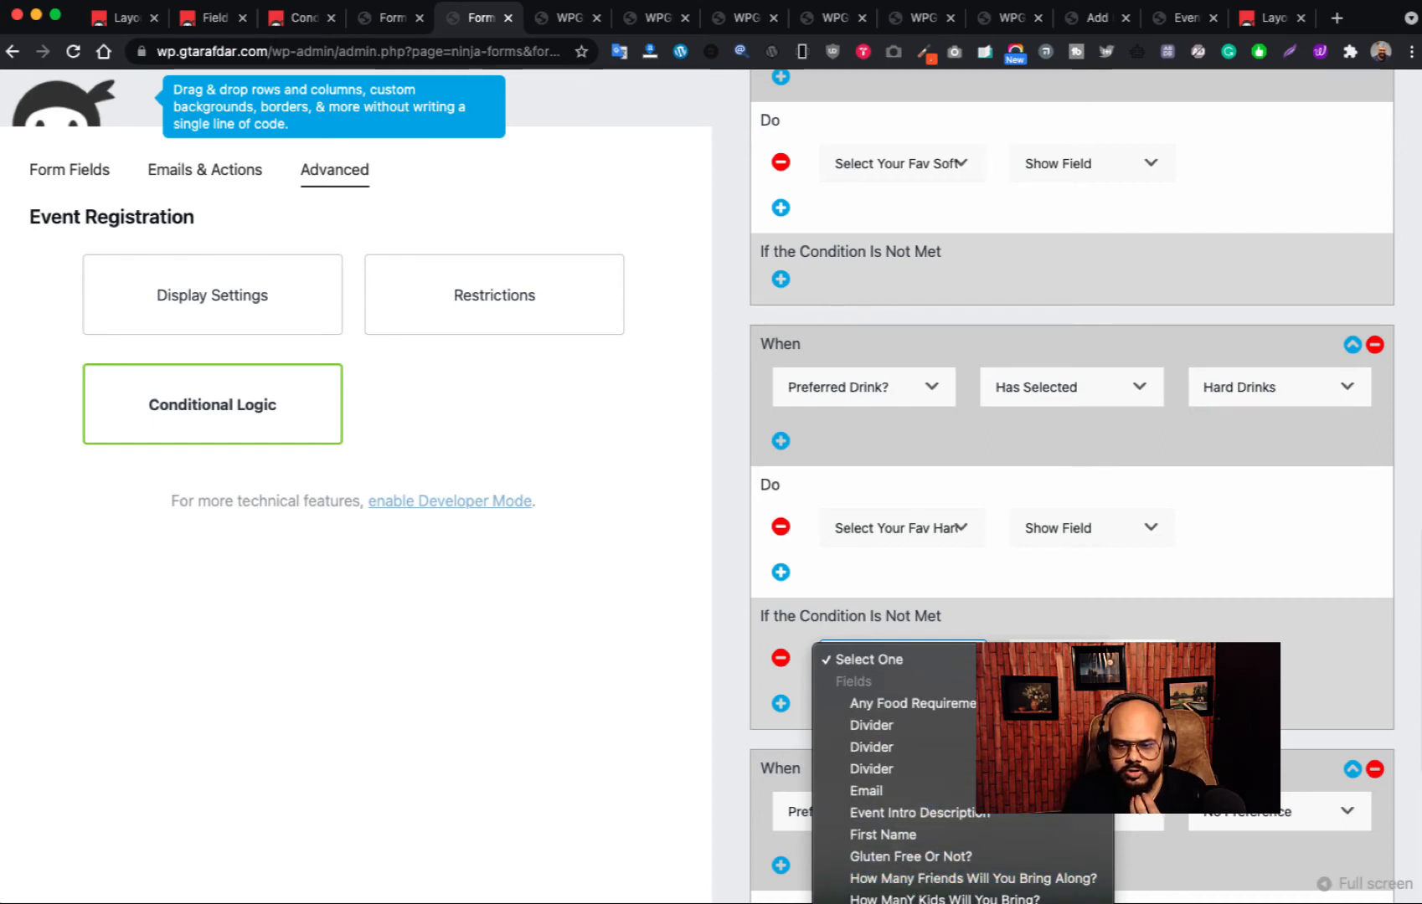
left_click(1193, 711)
left_click(780, 659)
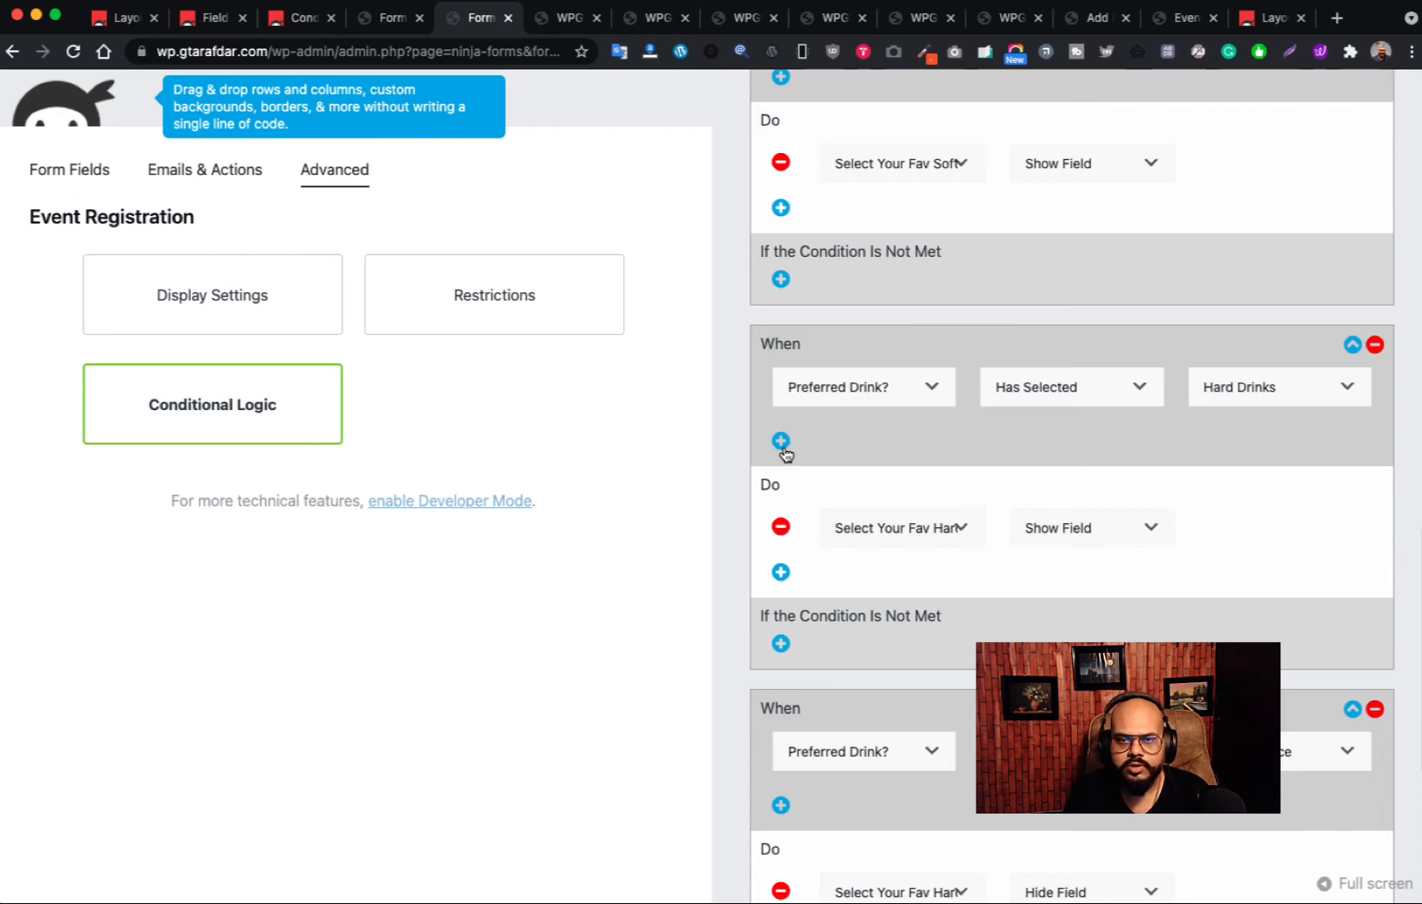
- Review the Preferred Drink conditions for Soft Drinks, Hard Drinks and No Preference and their field actions
scroll(856, 491, "down", 3)
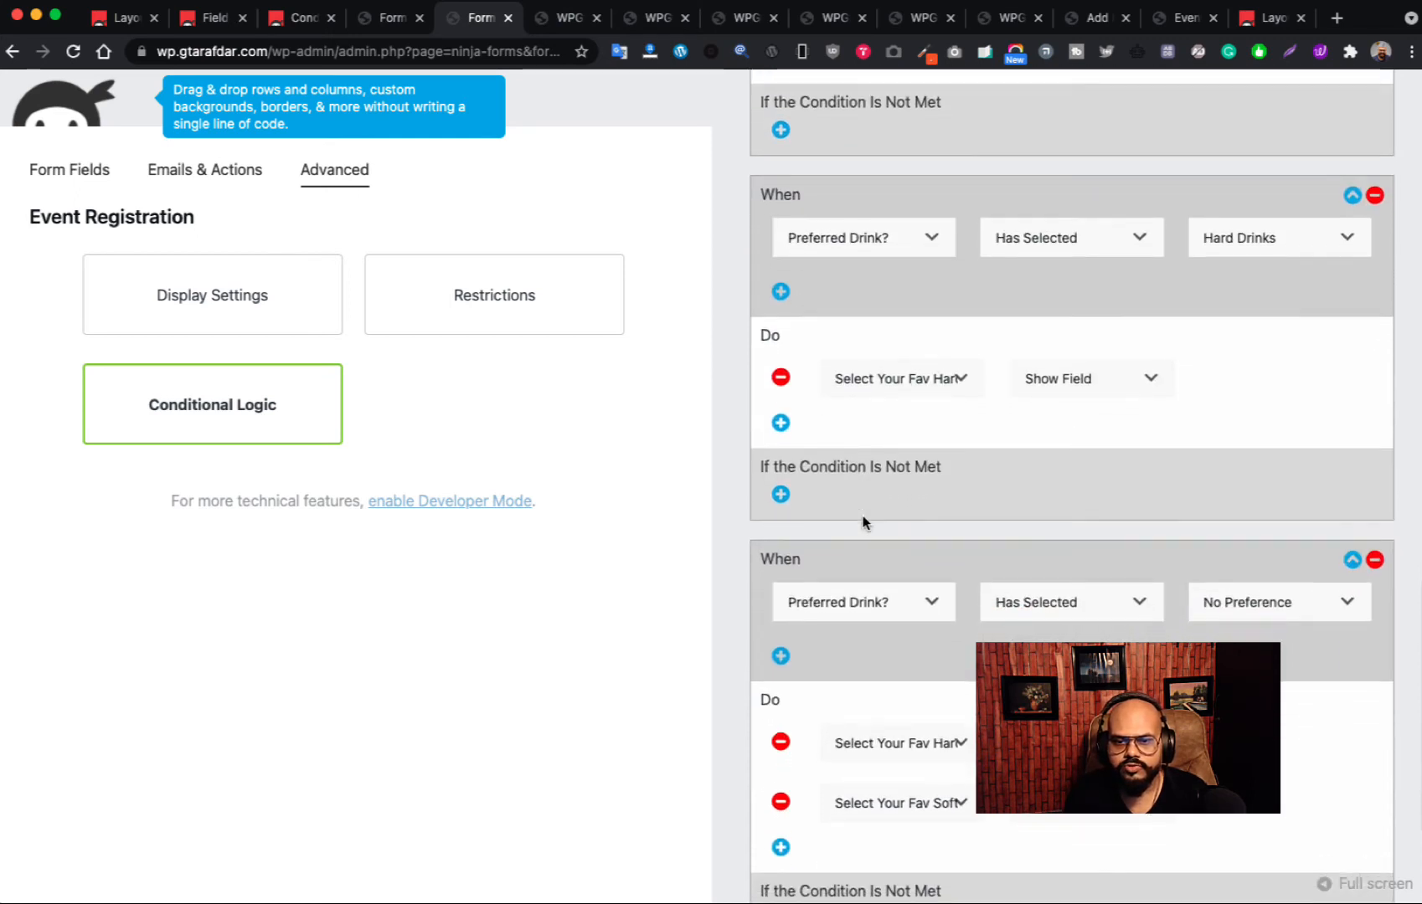
scroll(864, 523, "down", 5)
scroll(865, 523, "up", 1)
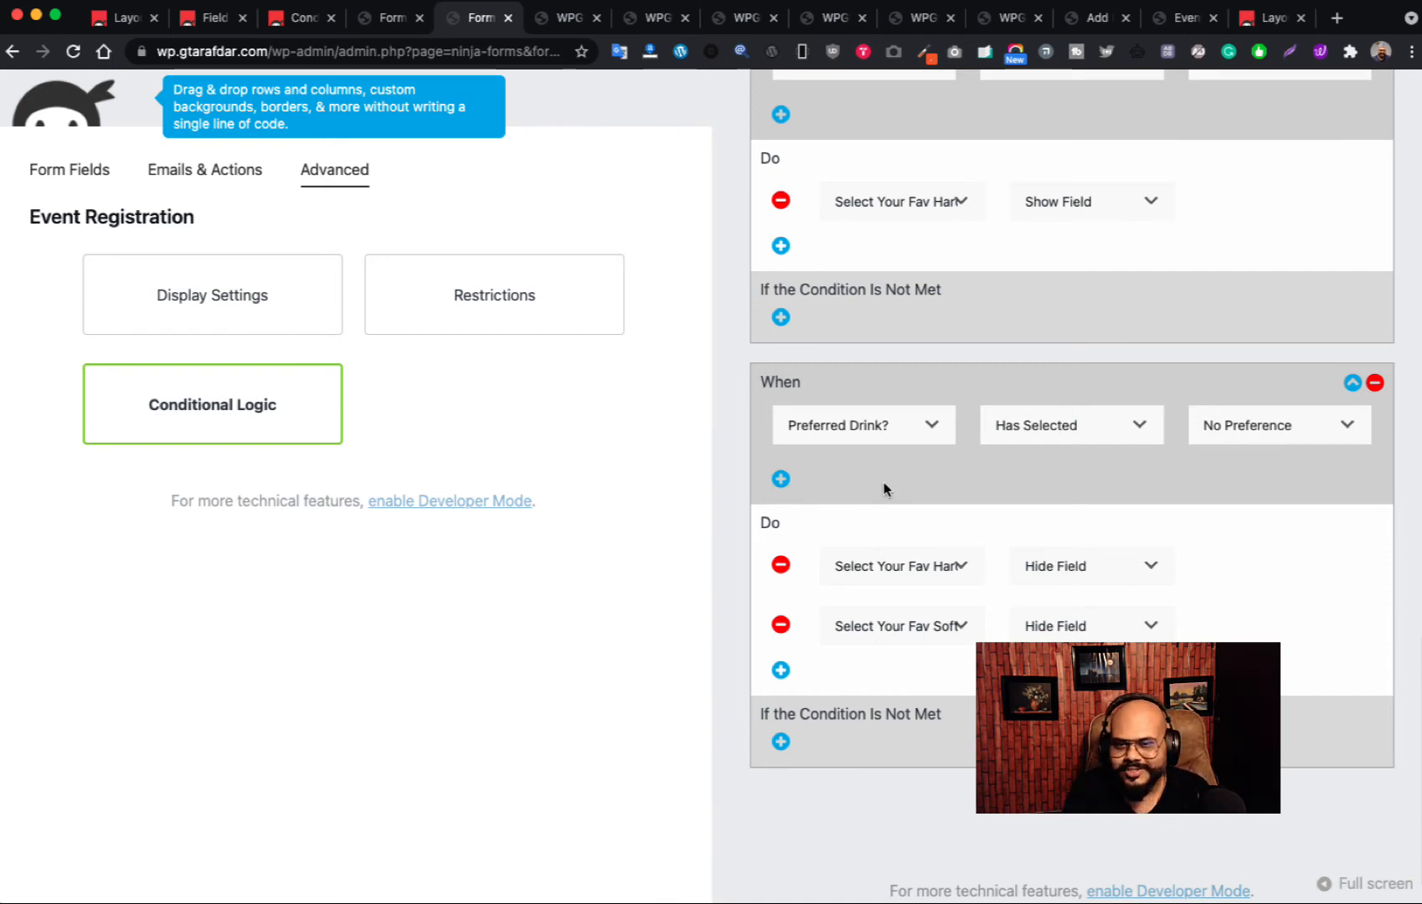
scroll(908, 507, "up", 3)
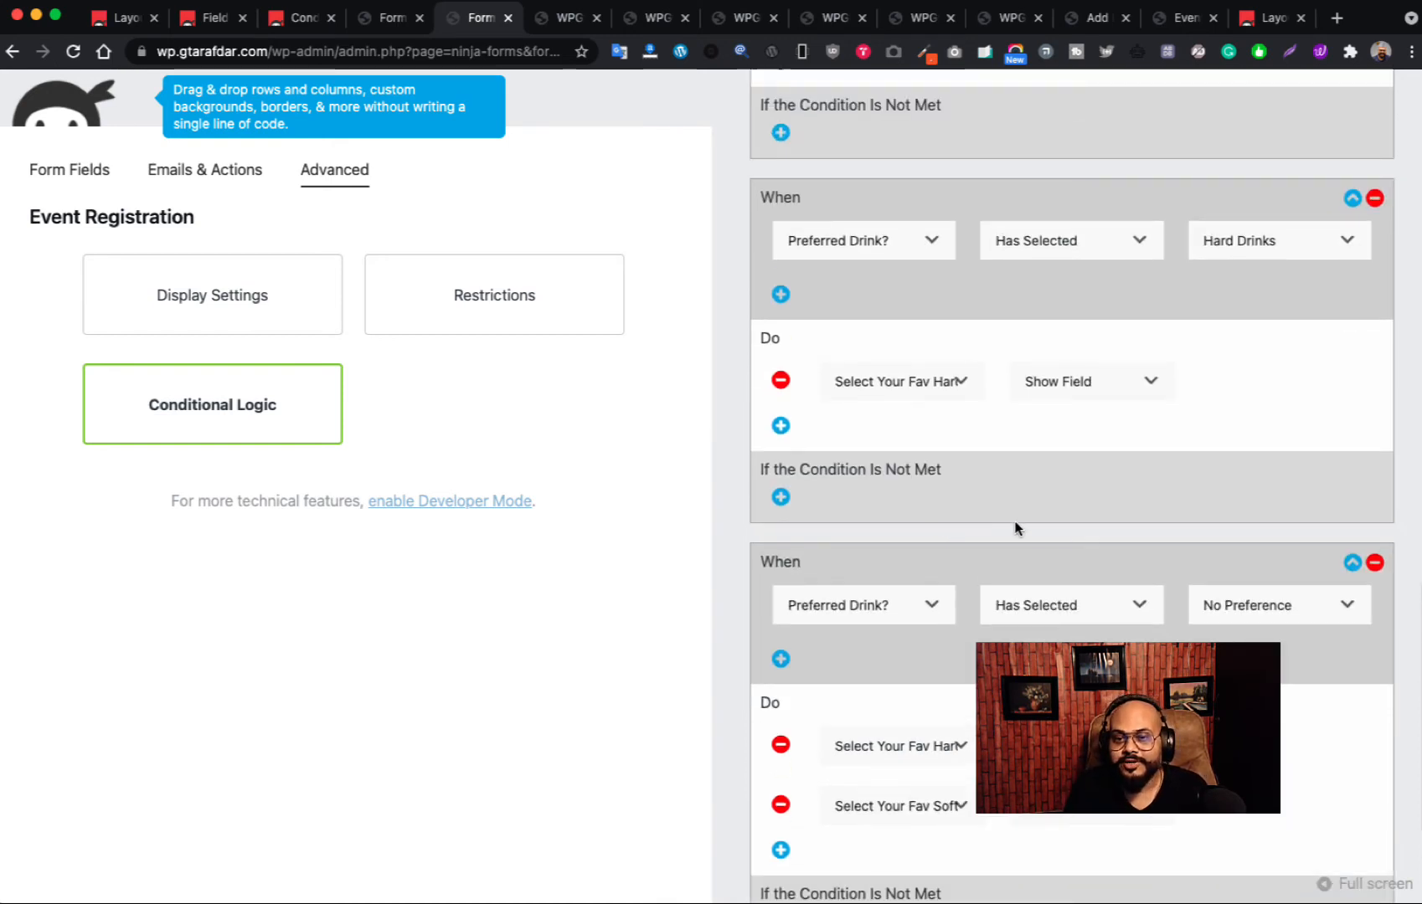
scroll(1016, 527, "up", 1)
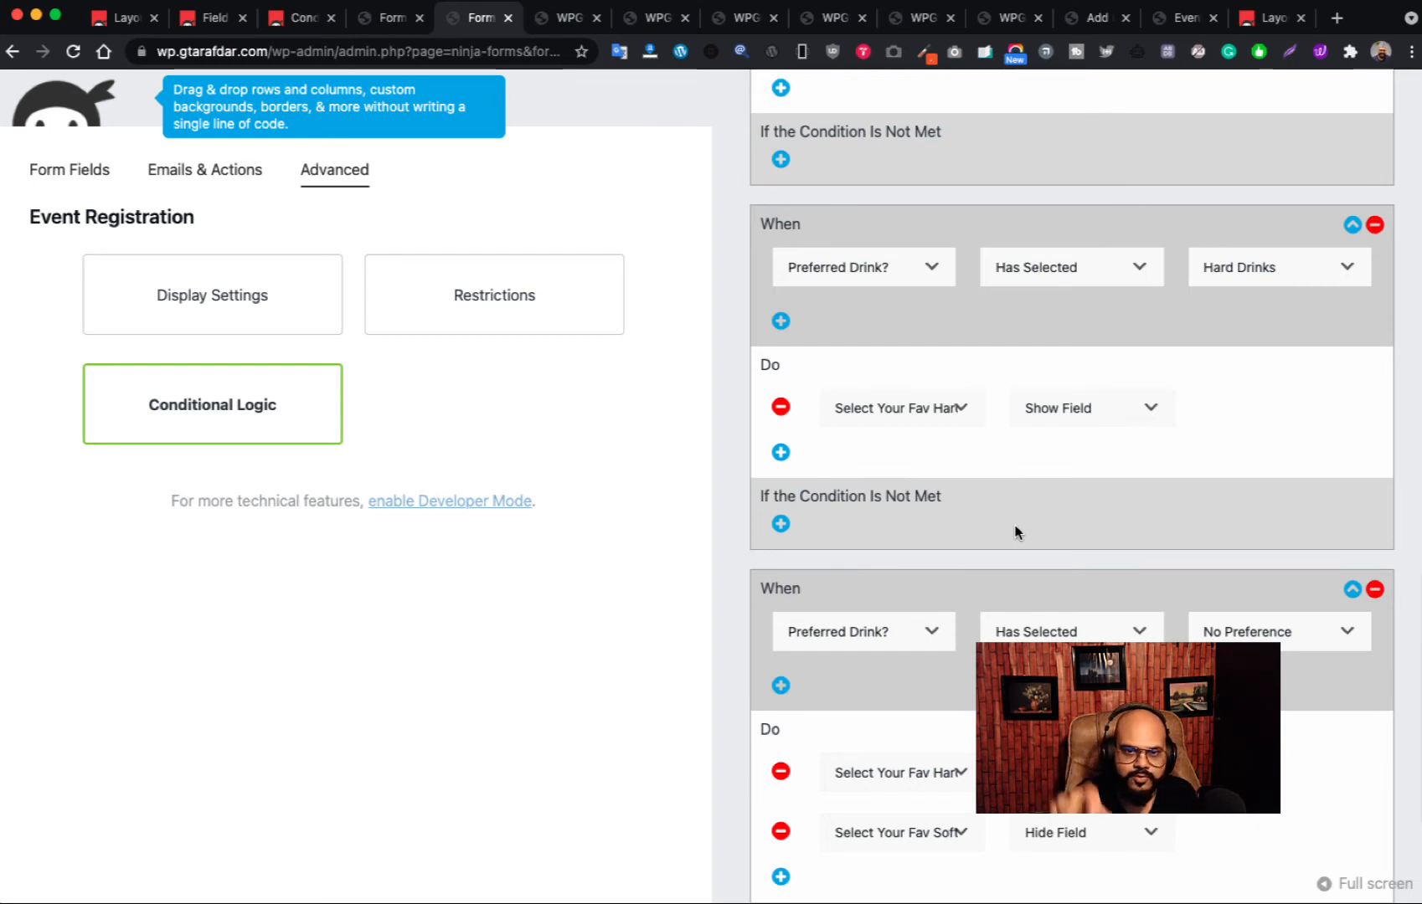
scroll(1015, 533, "up", 4)
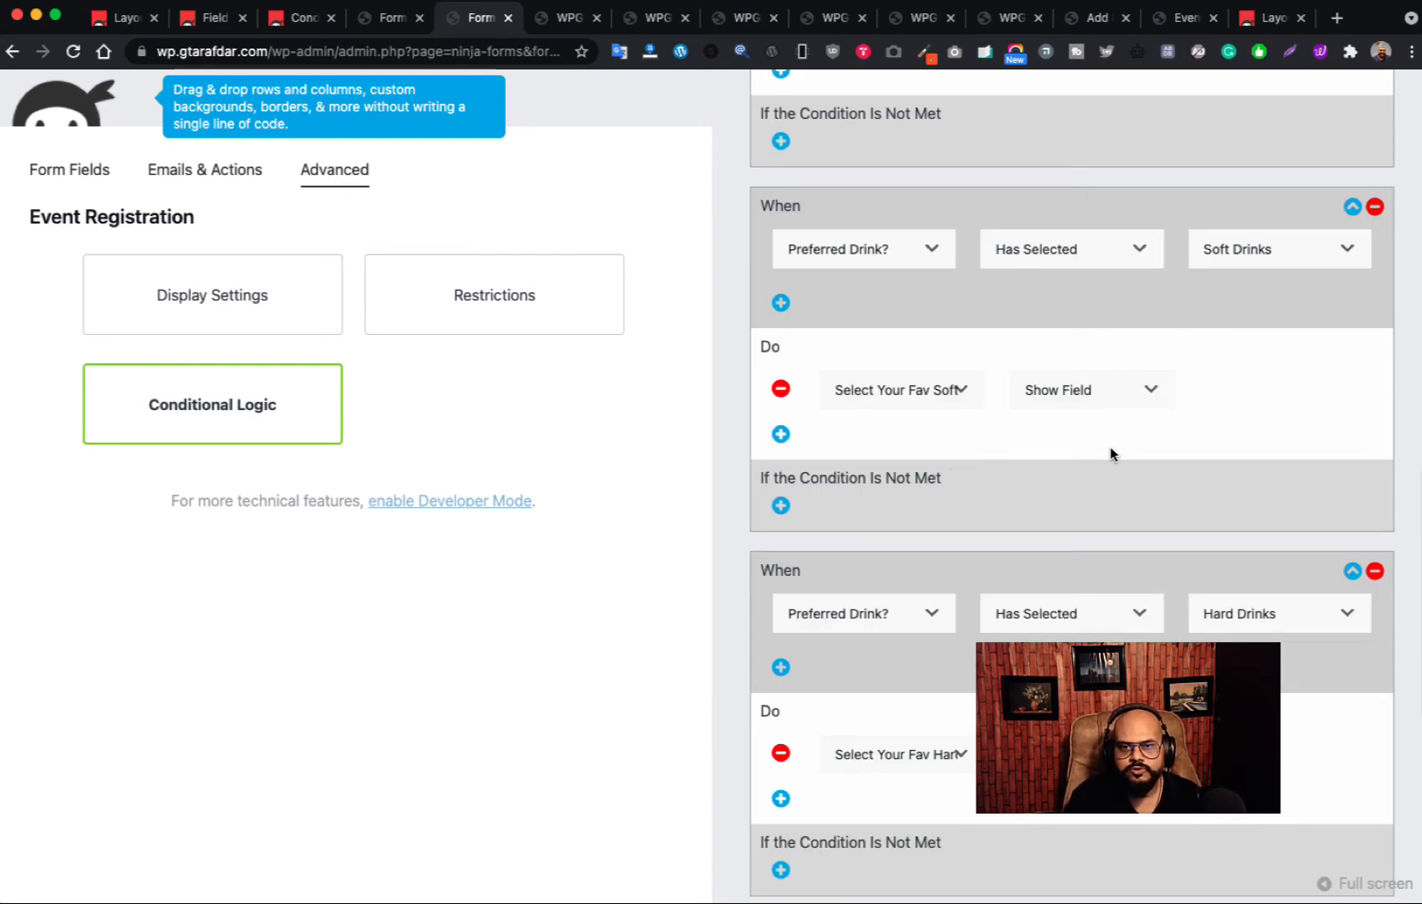
scroll(1106, 452, "down", 1)
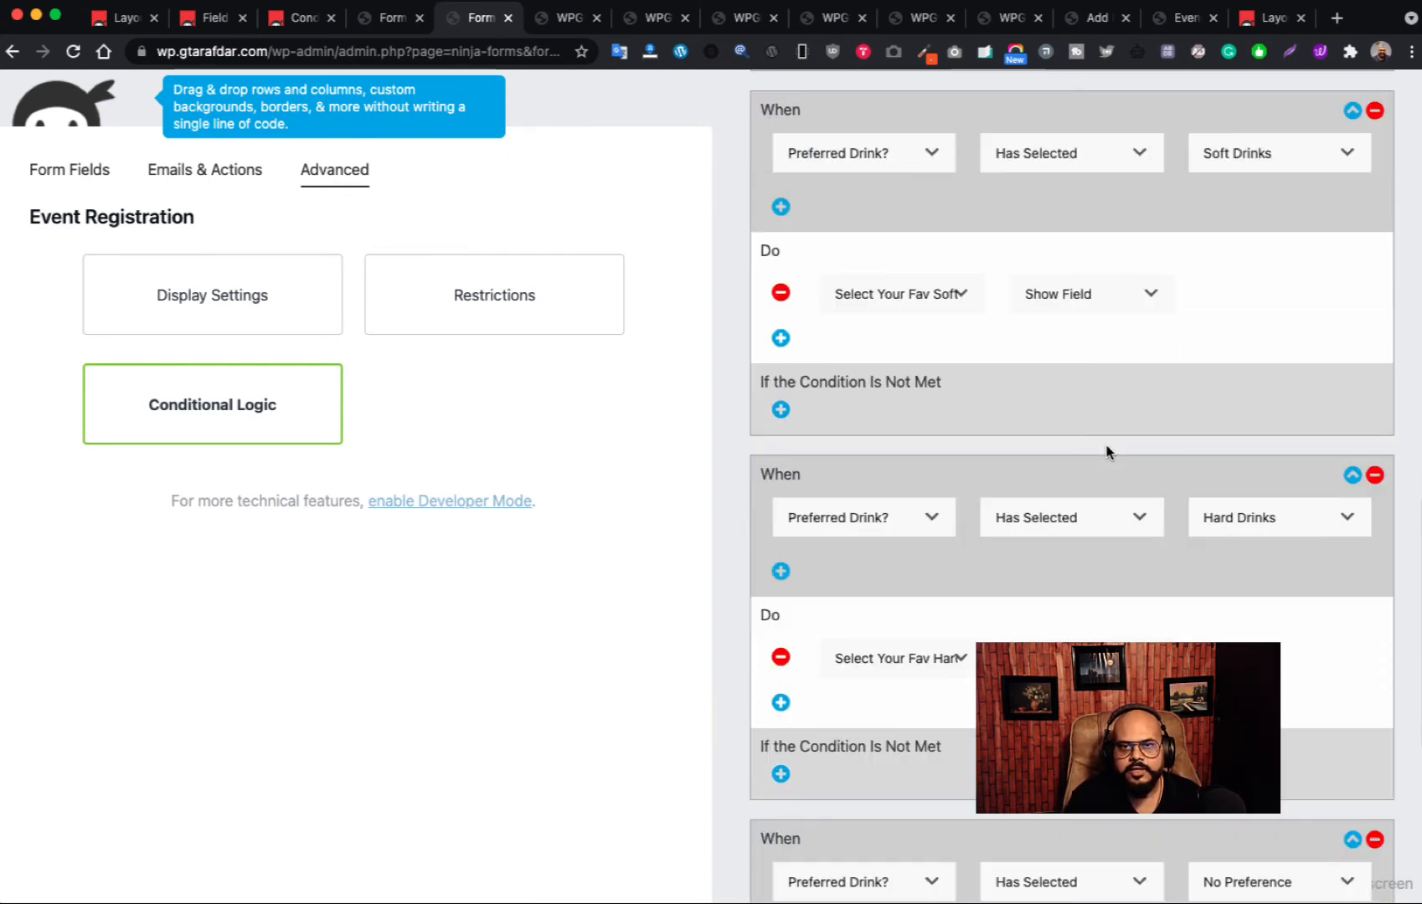
scroll(1106, 452, "down", 1)
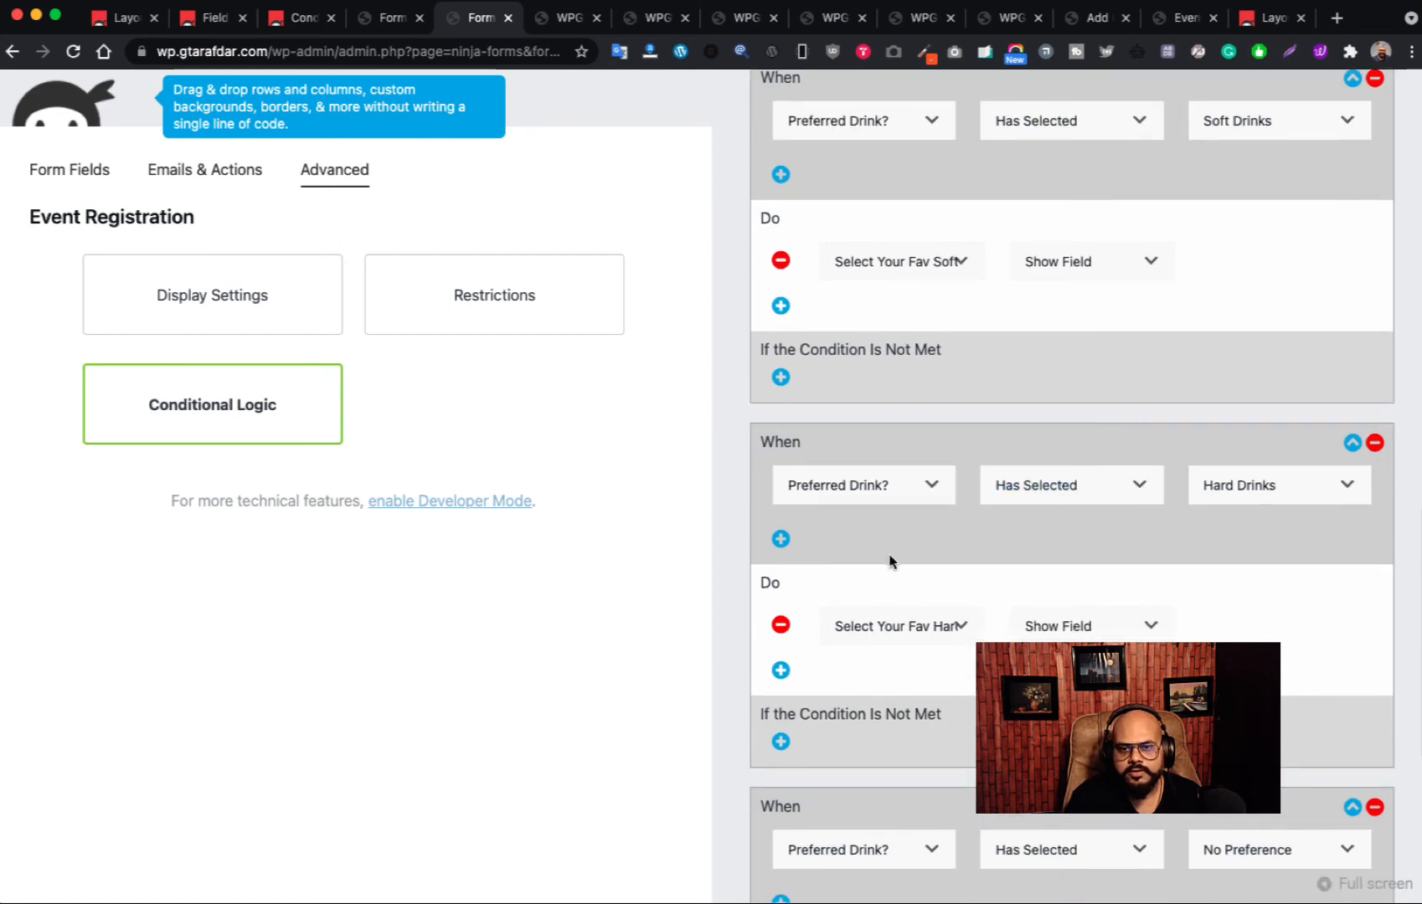
- Try extending the Hard Drinks condition with an OR clause using Preferred Drink and Has Selected, and remove the clause again
left_click(781, 540)
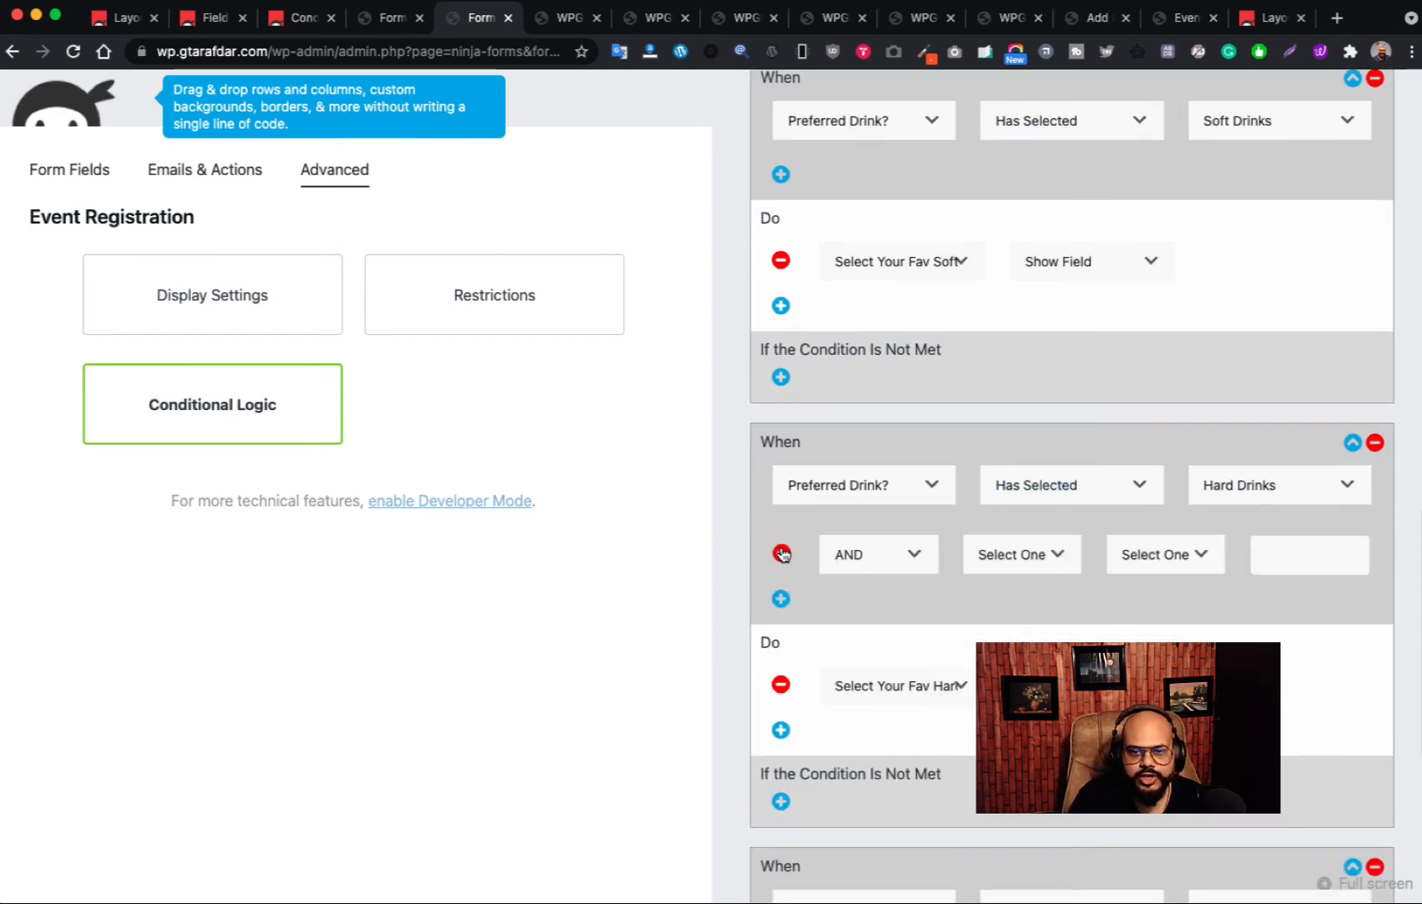
left_click(917, 561)
left_click(895, 586)
left_click(1035, 566)
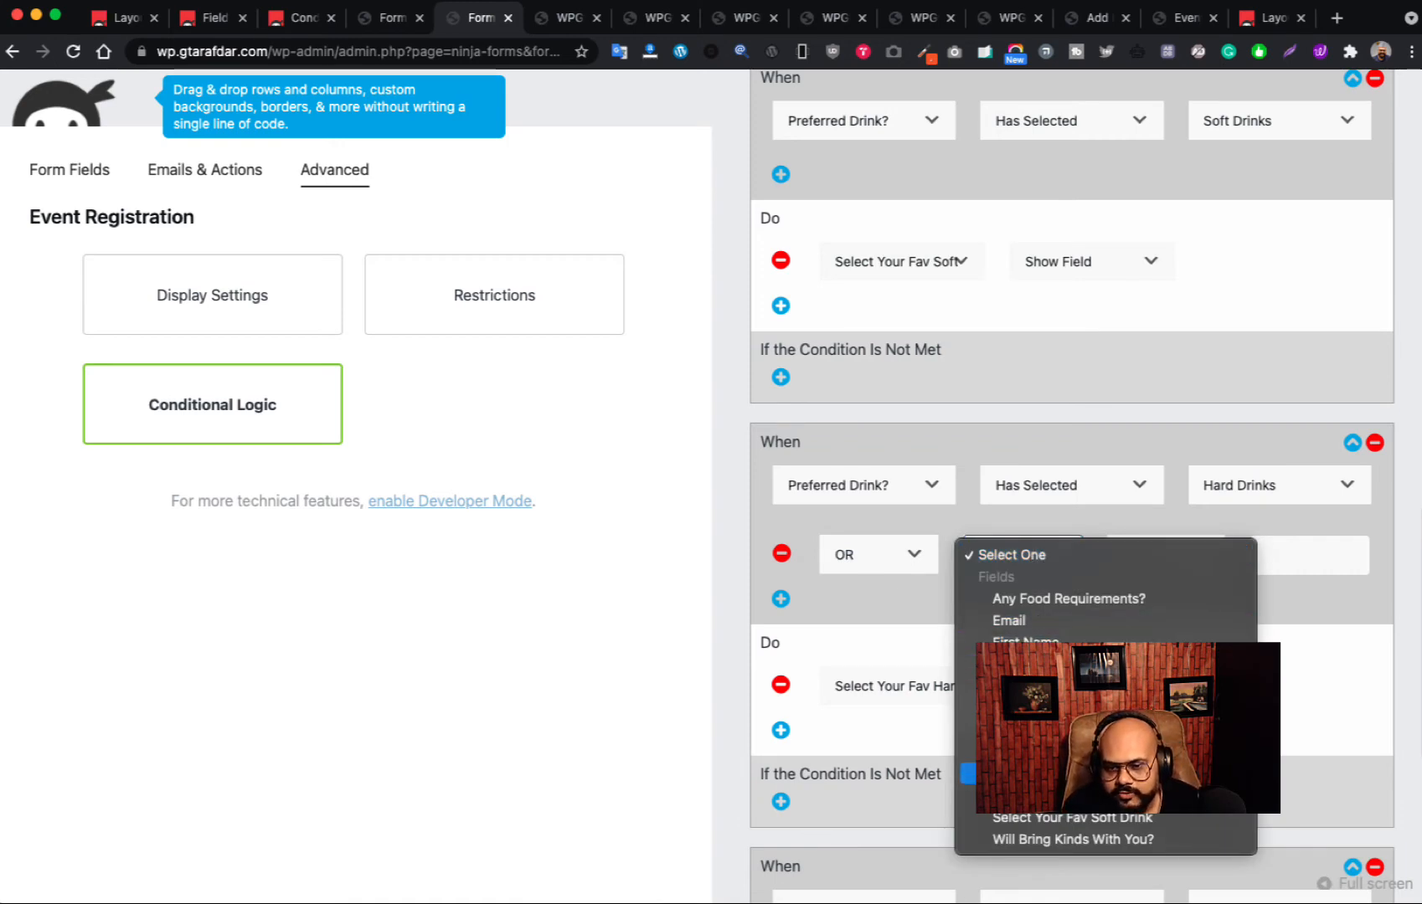
left_click(1046, 773)
left_click(1143, 554)
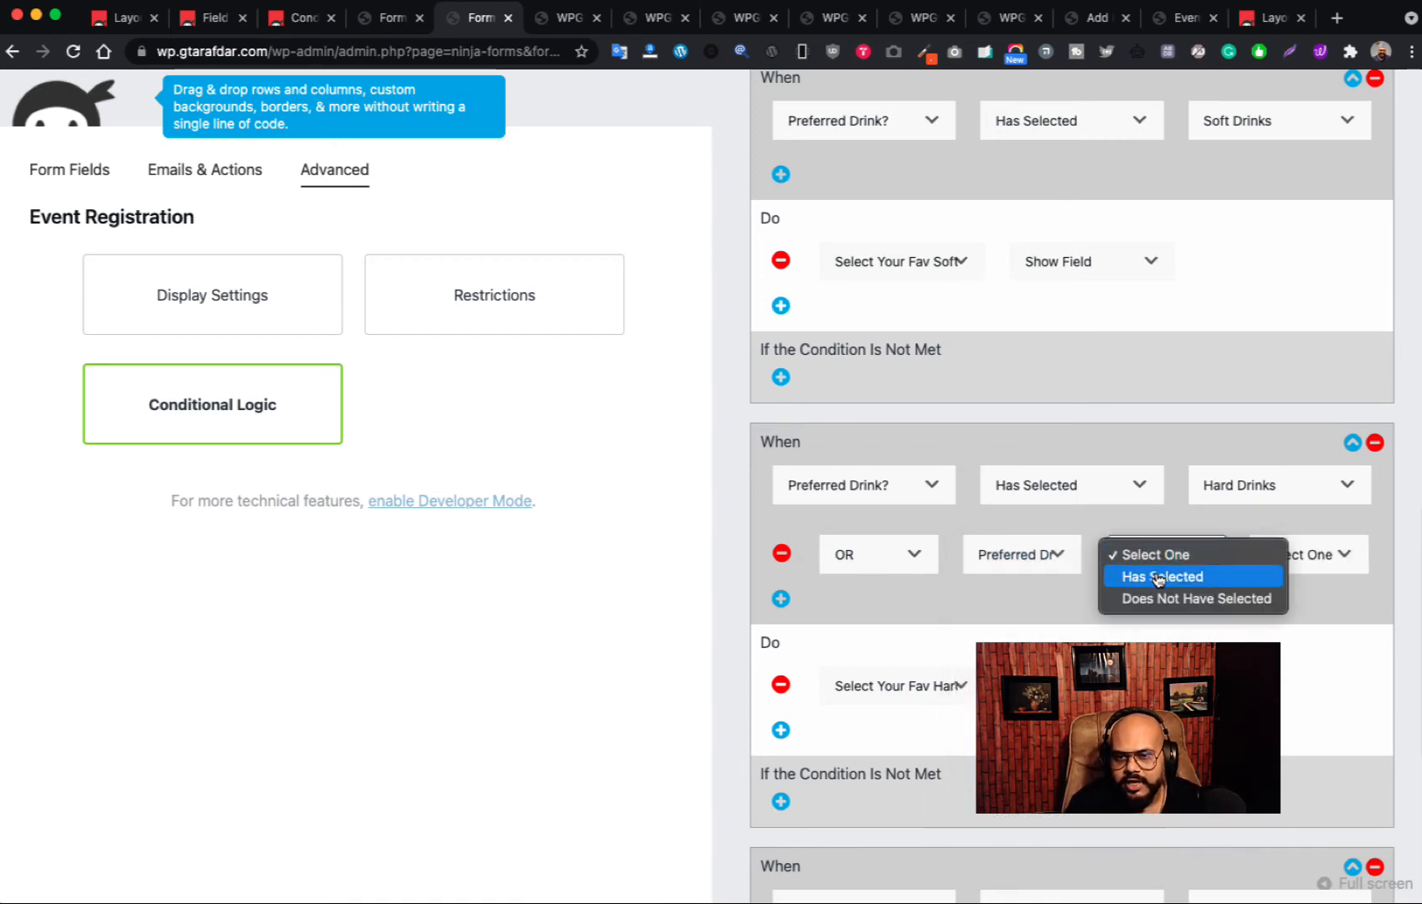
left_click(1157, 576)
left_click(1313, 554)
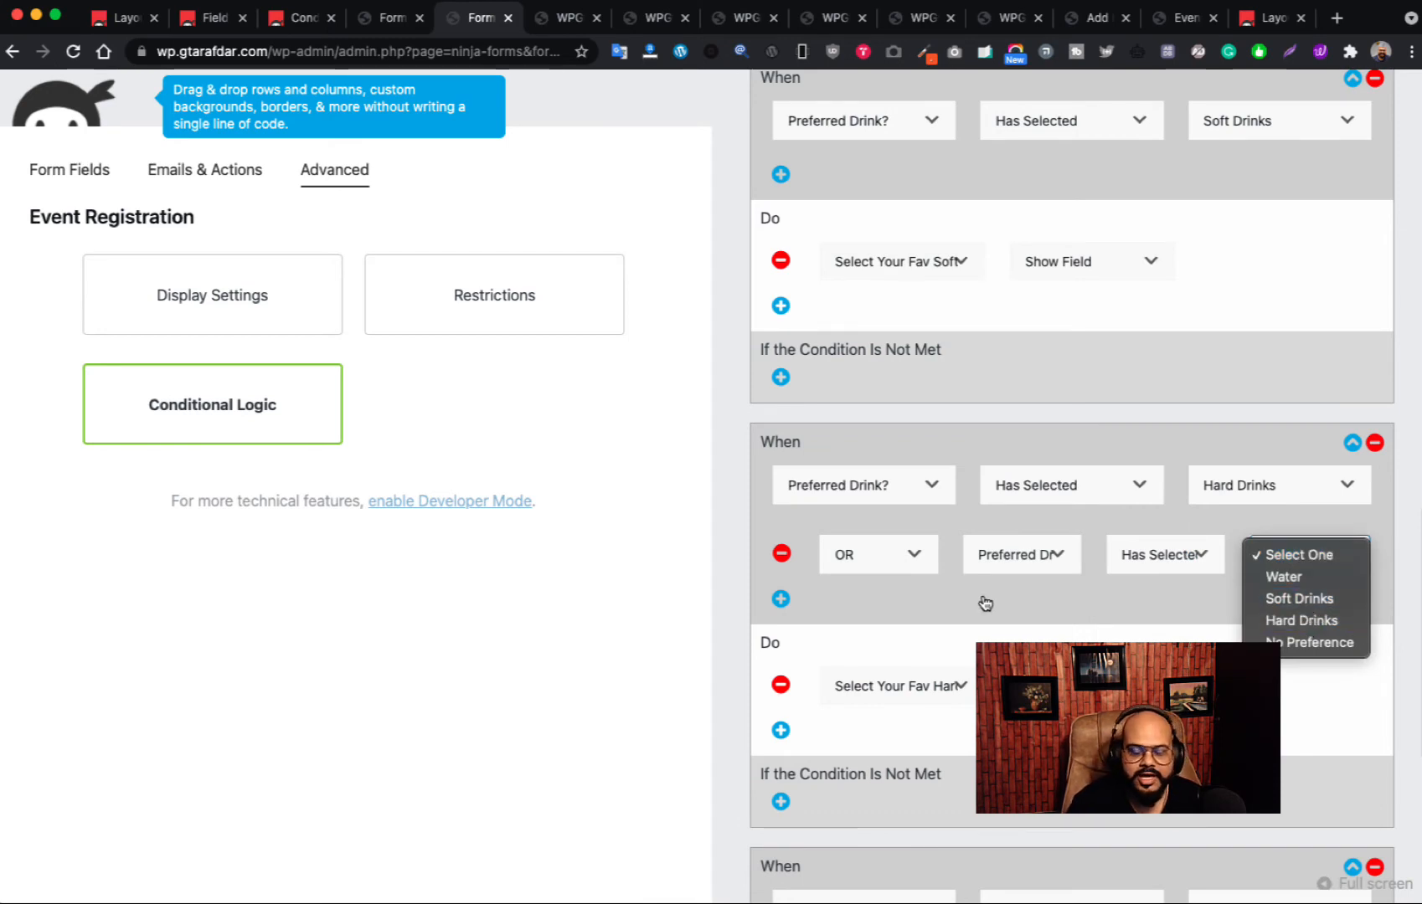
left_click(782, 556)
left_click(782, 556)
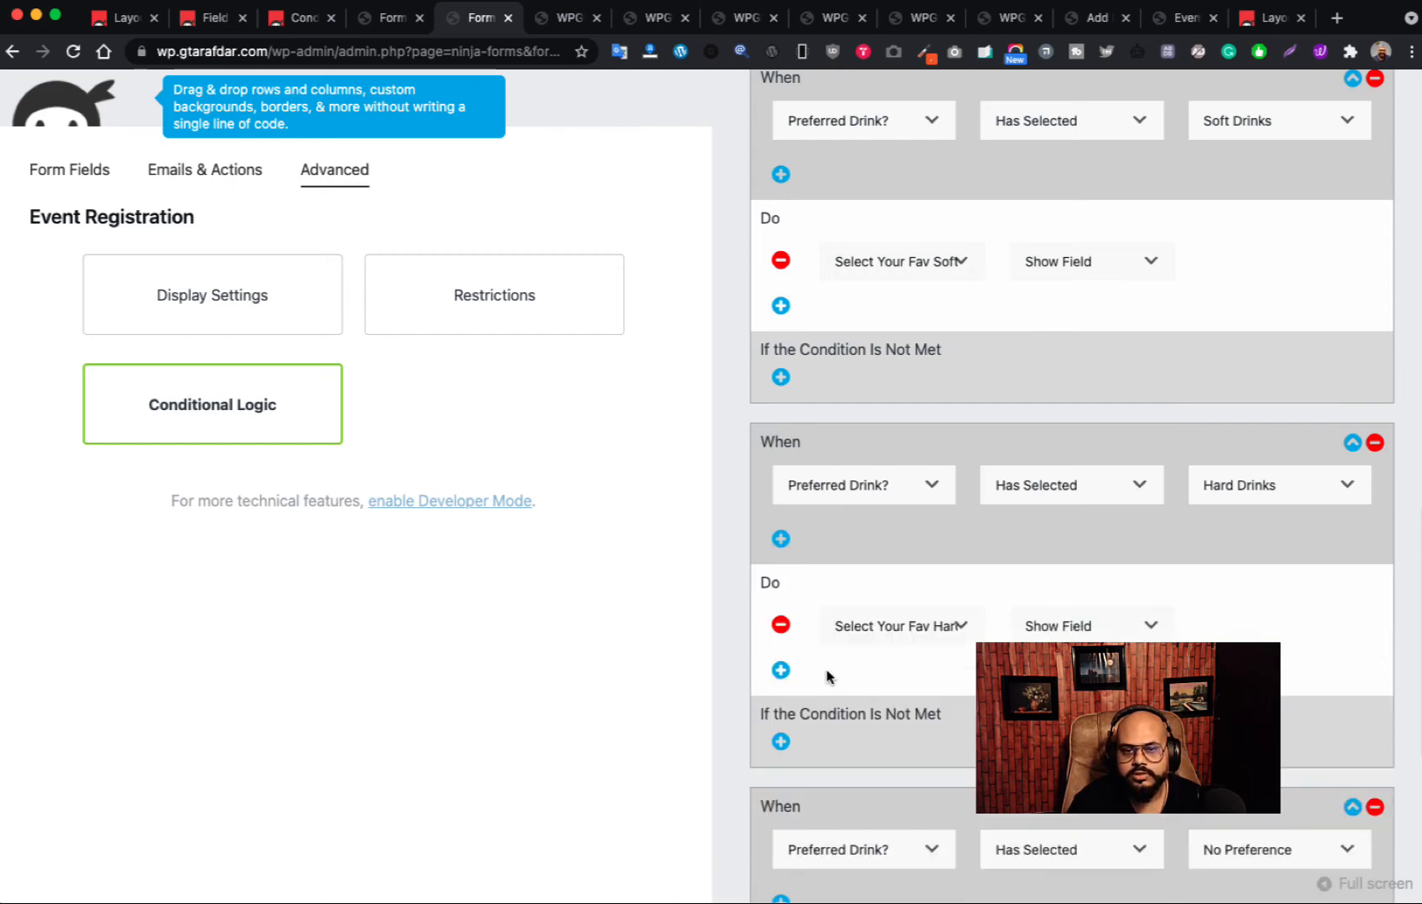
- Try a not-met action on the Hard Drinks condition with the favourite soft drink field and the favourite hard drink field, and remove it
left_click(781, 743)
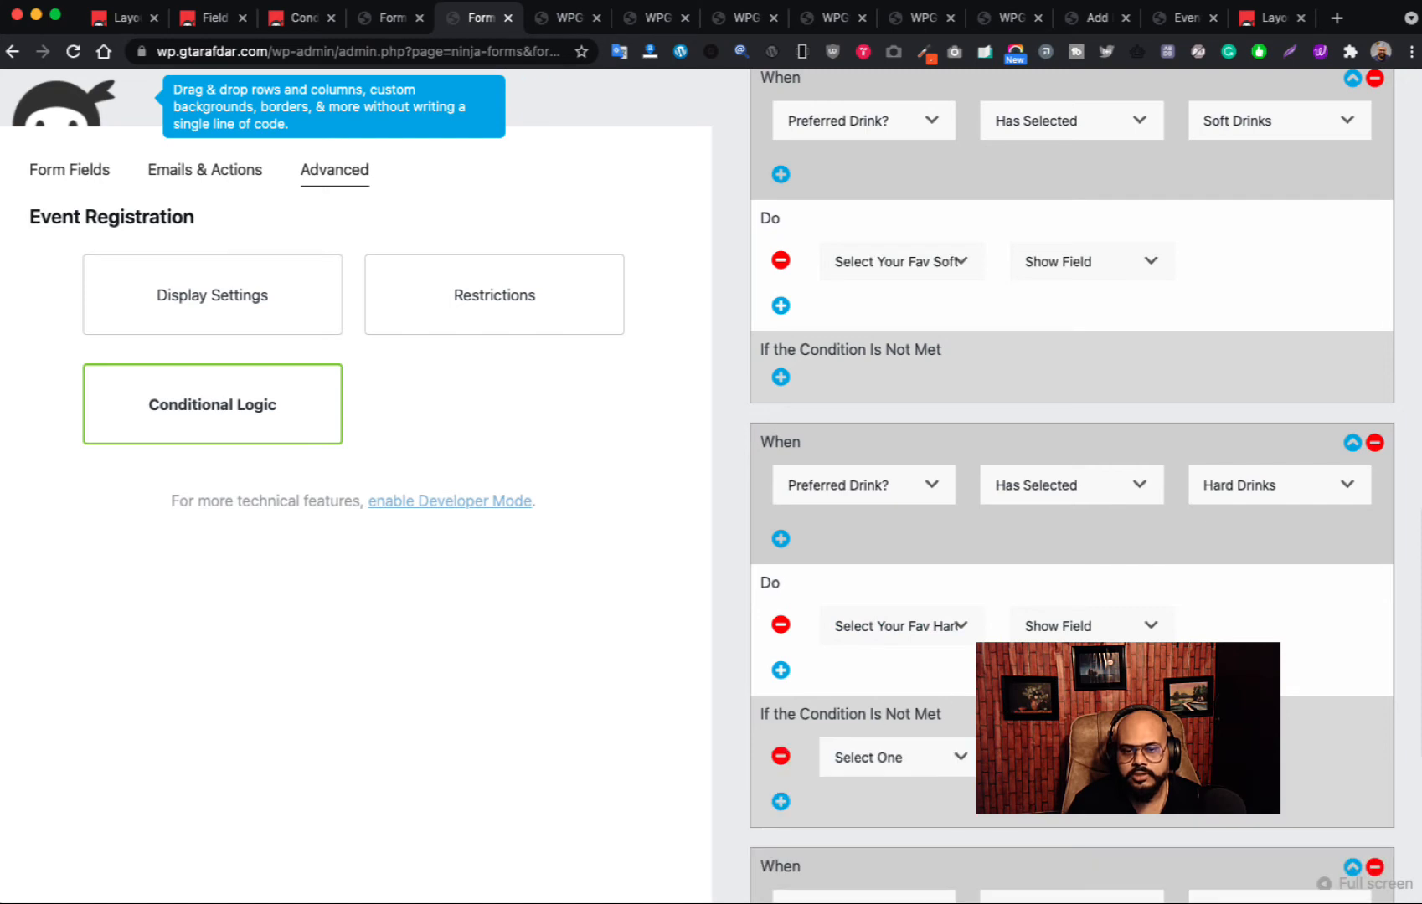
left_click(940, 759)
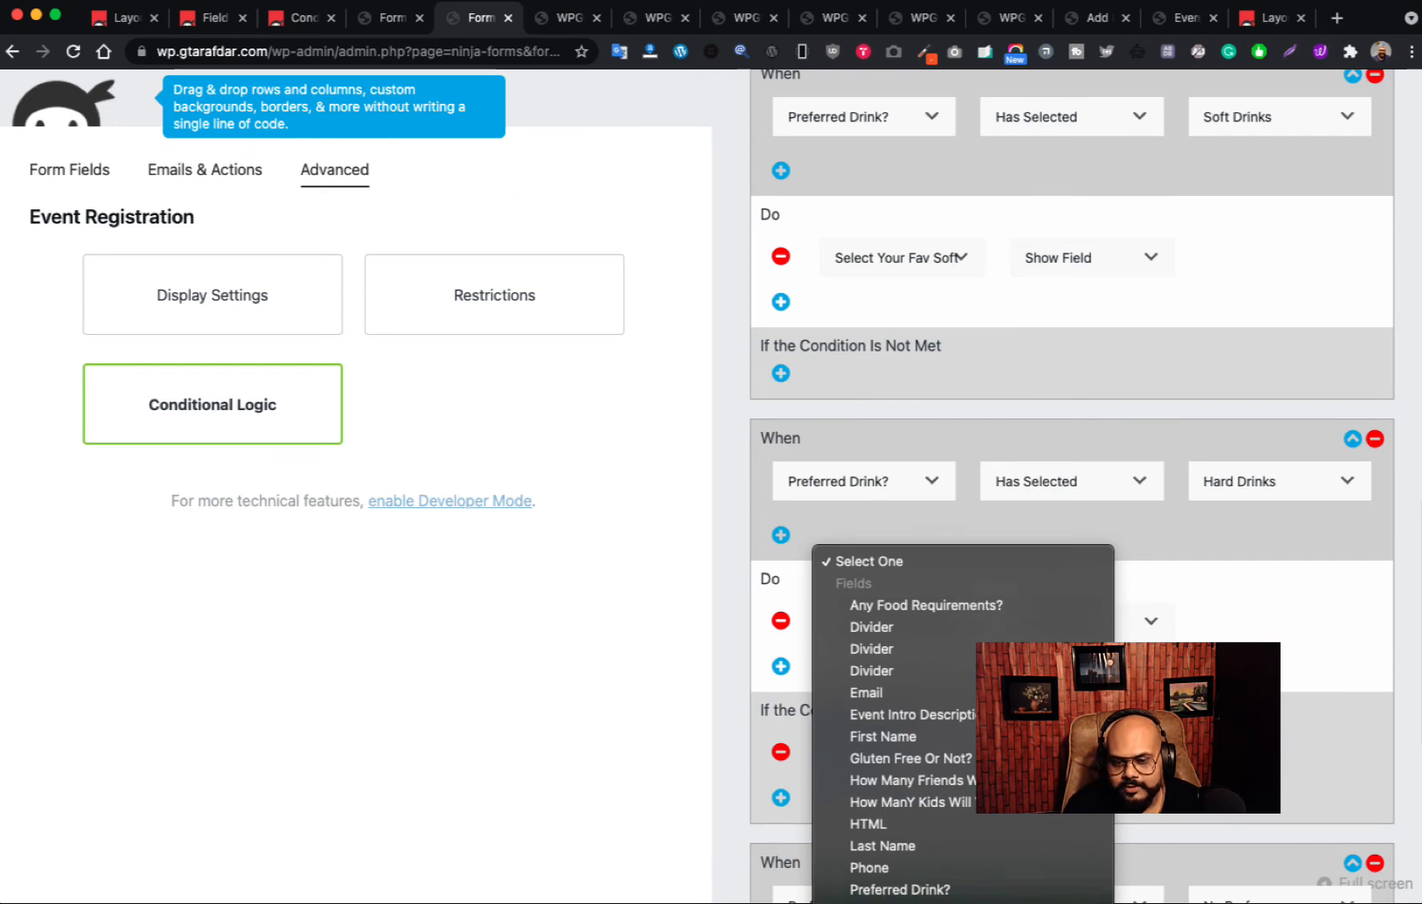
left_click(904, 903)
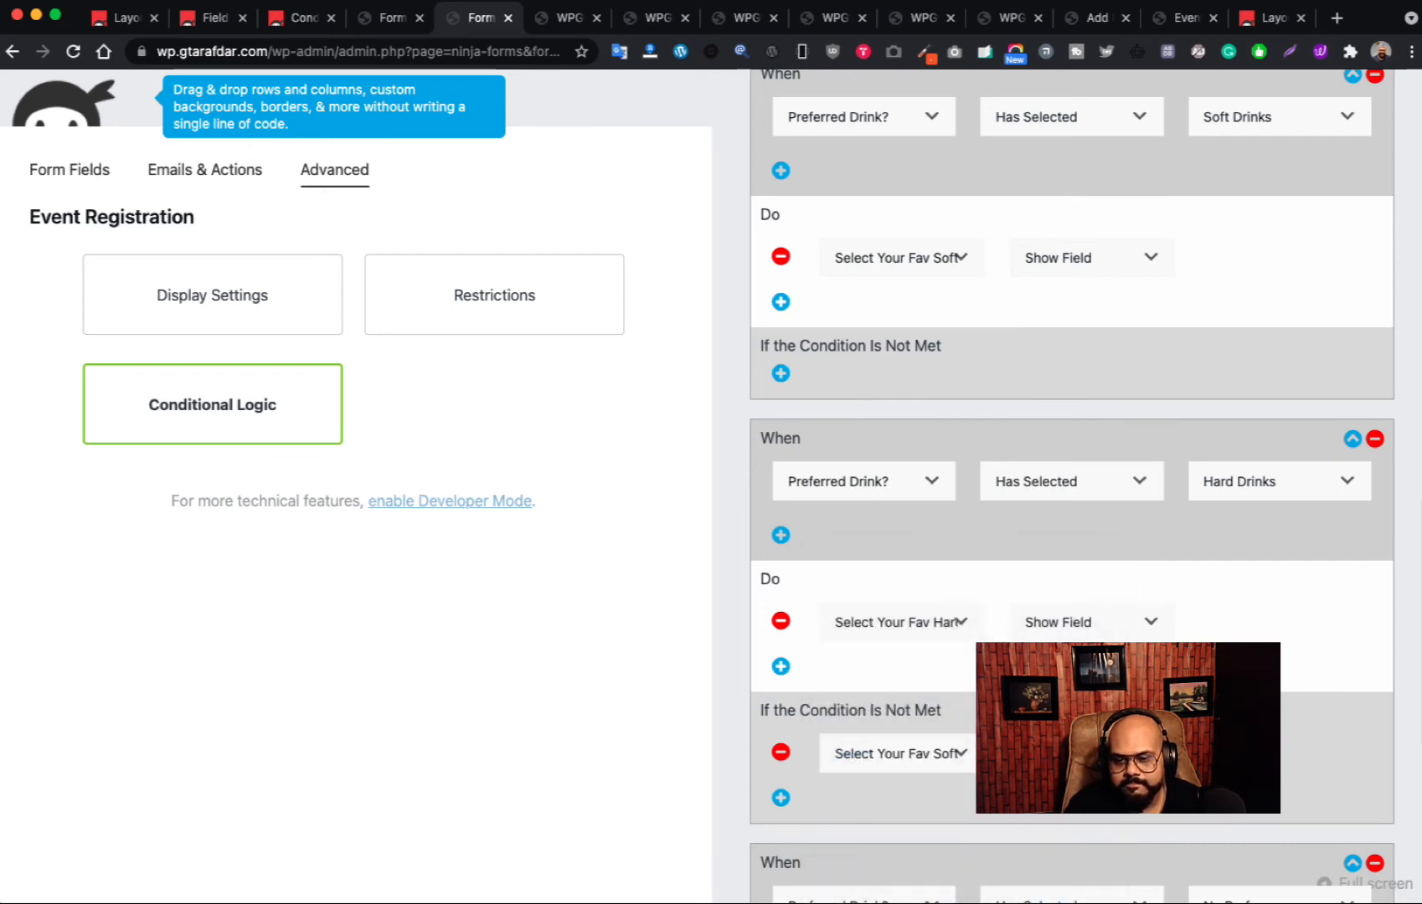
left_click(1089, 754)
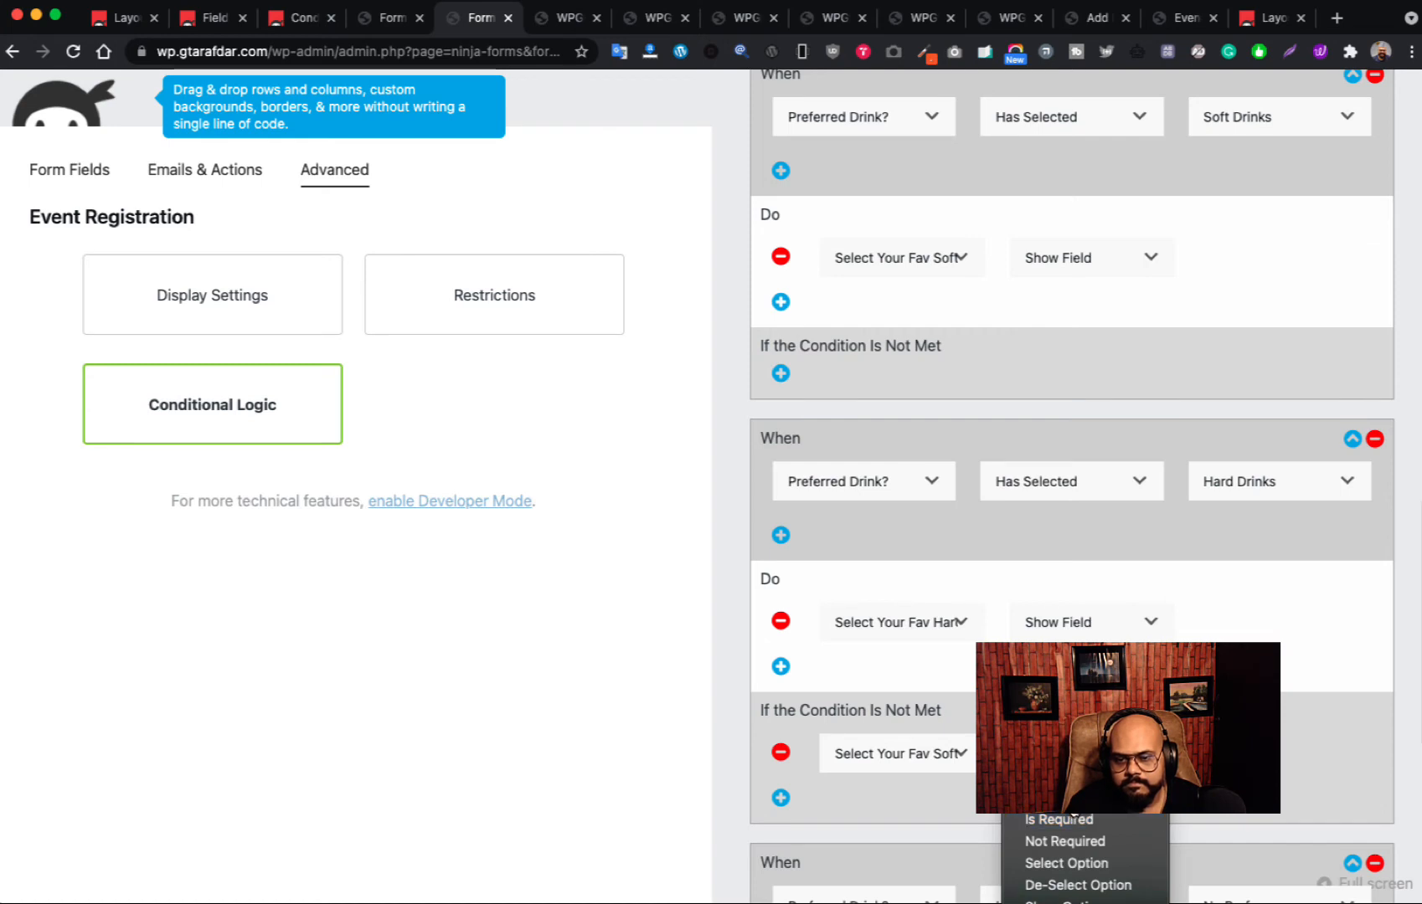
left_click(1074, 816)
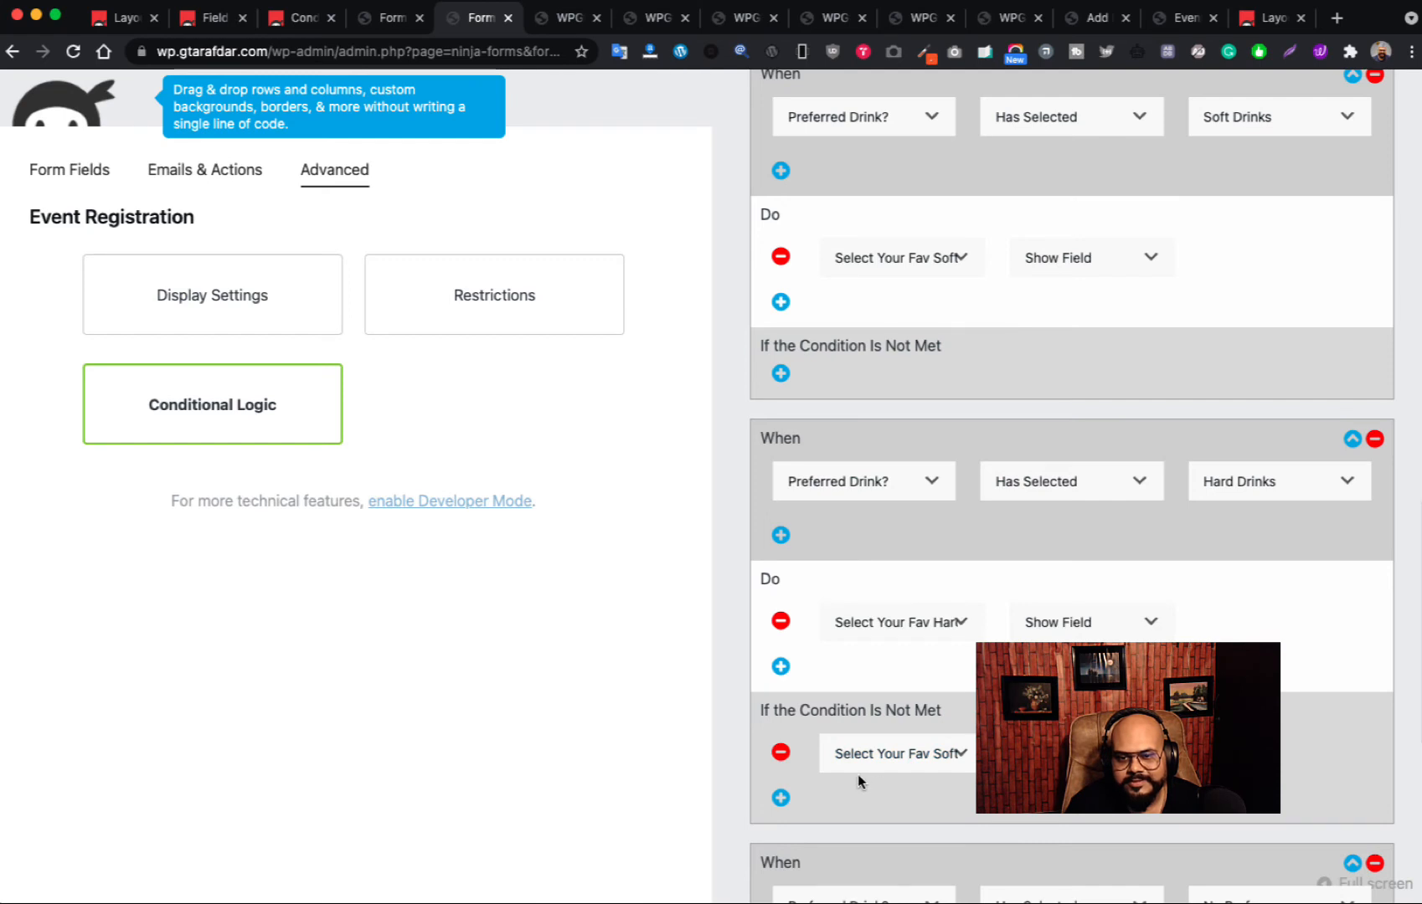
left_click(946, 762)
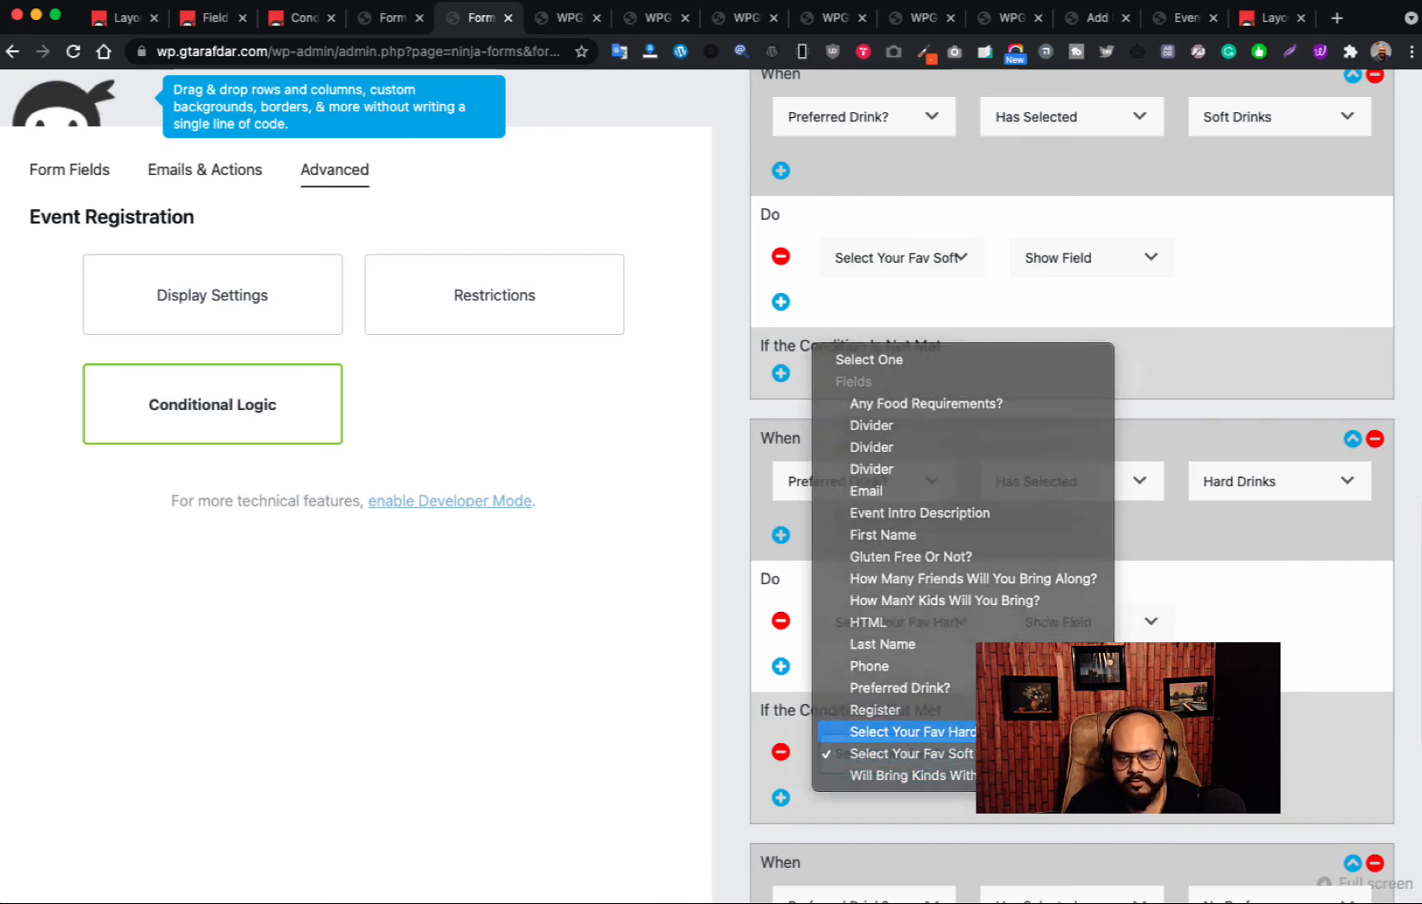
key("Return")
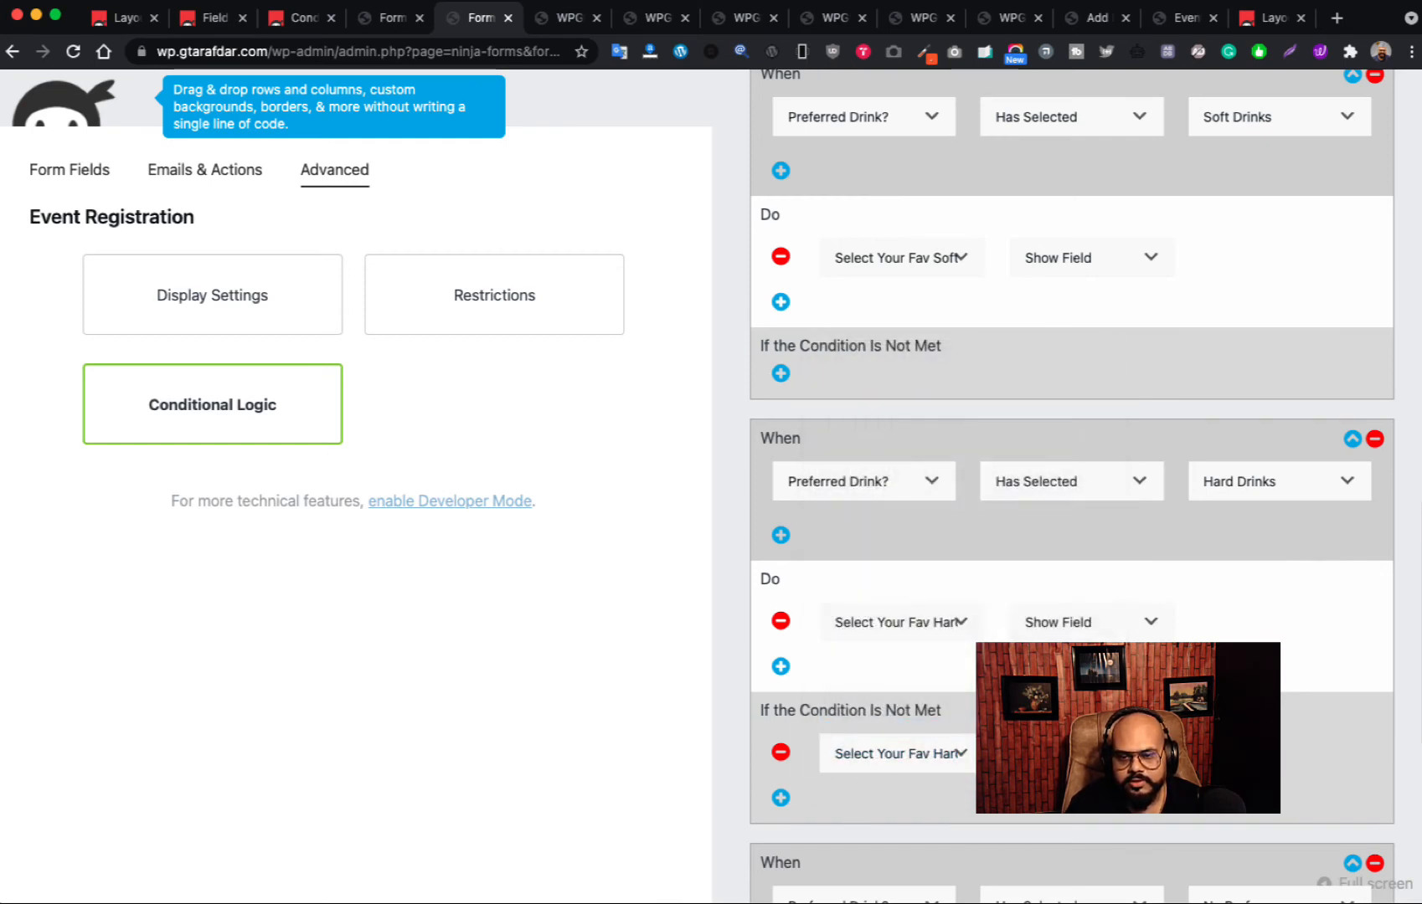
left_click(780, 752)
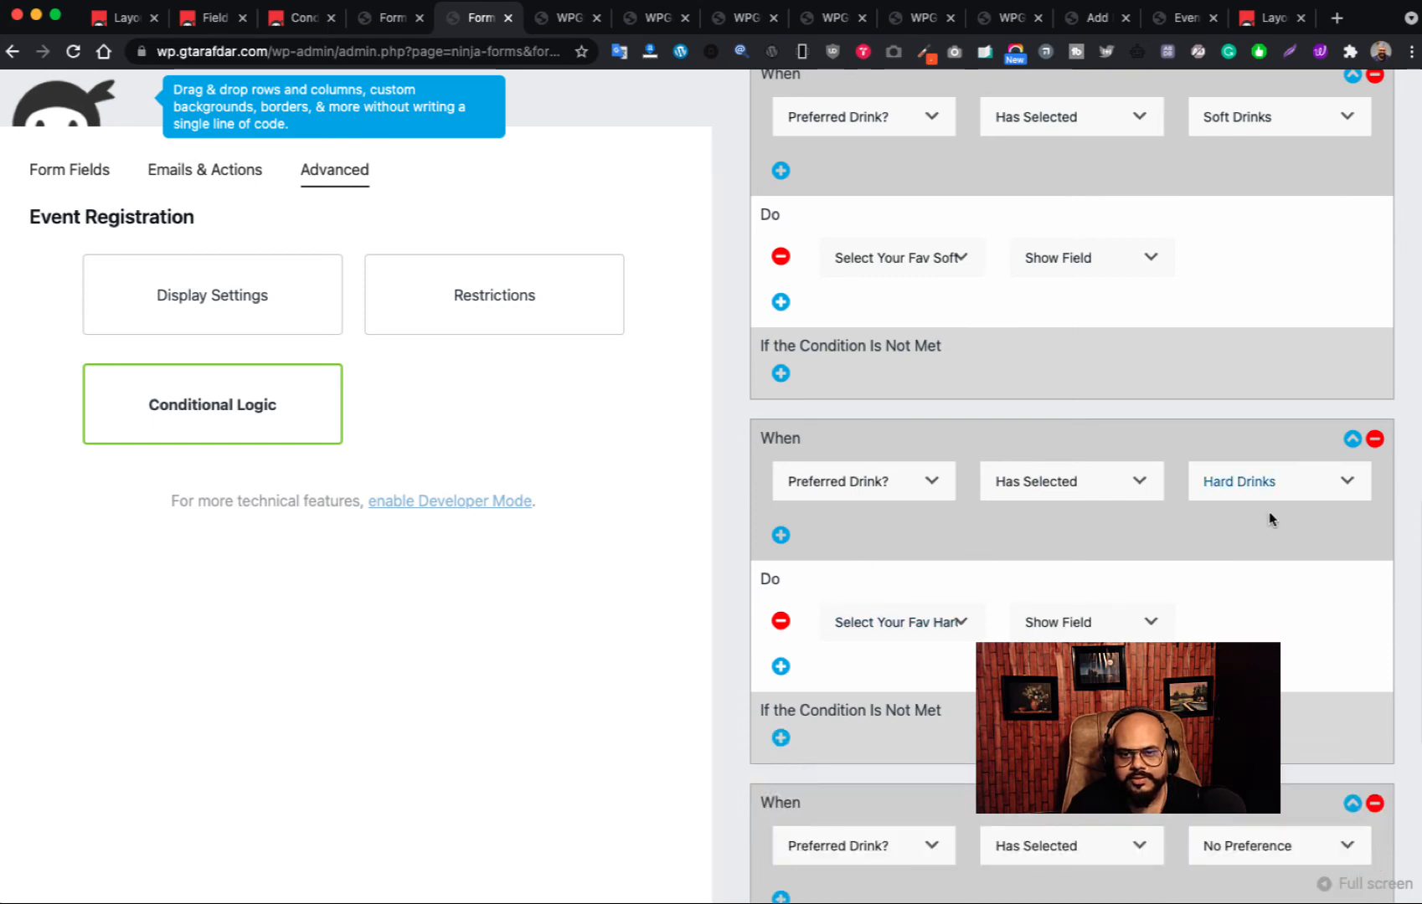
- Try an OR clause with Preferred Drink and Does Not Have Selected in the Hard Drinks condition, and remove it again
left_click(780, 535)
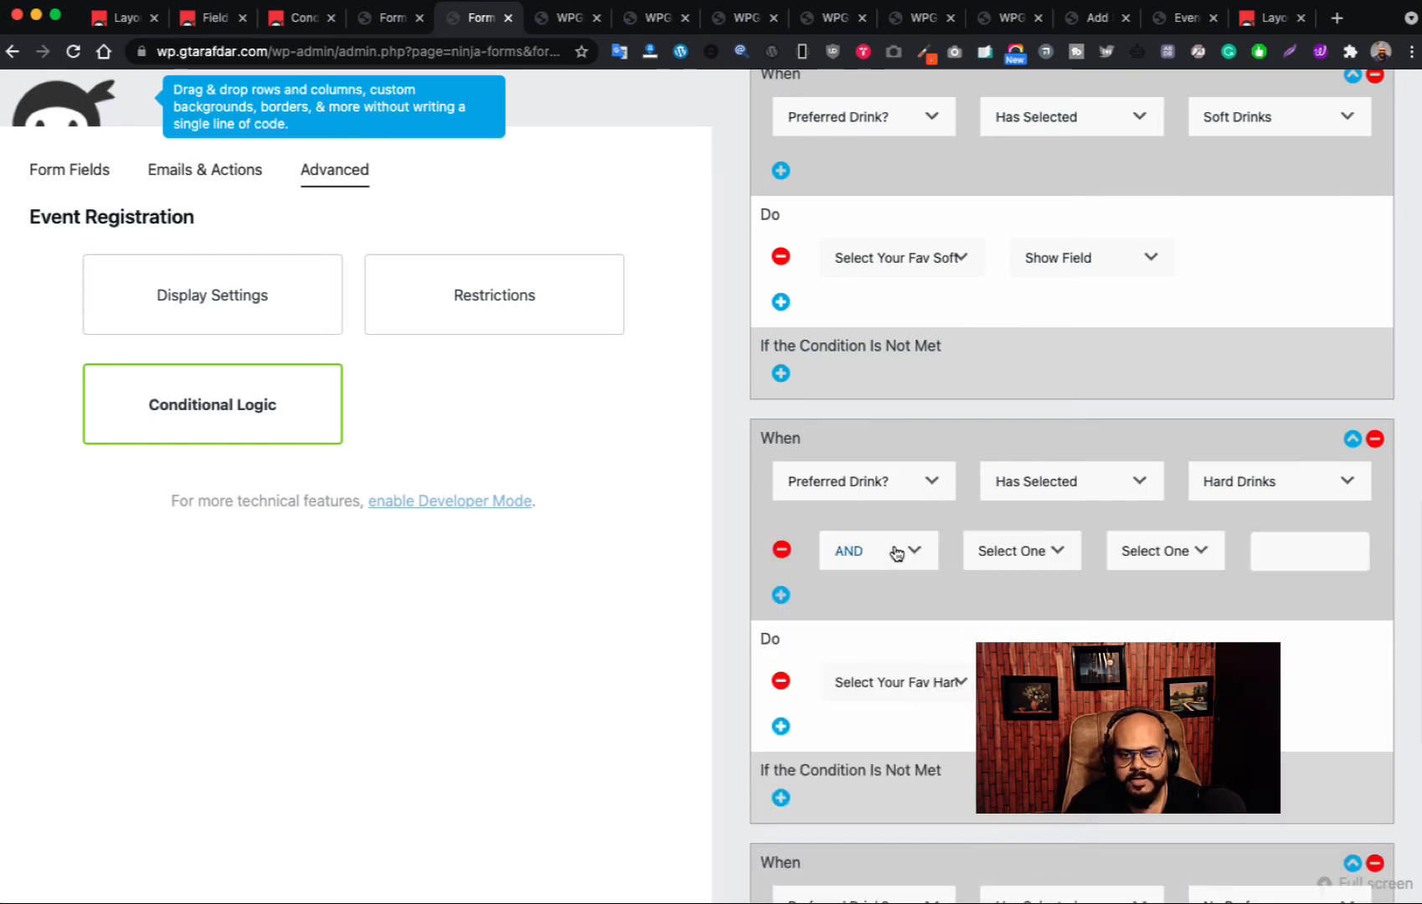
left_click(891, 551)
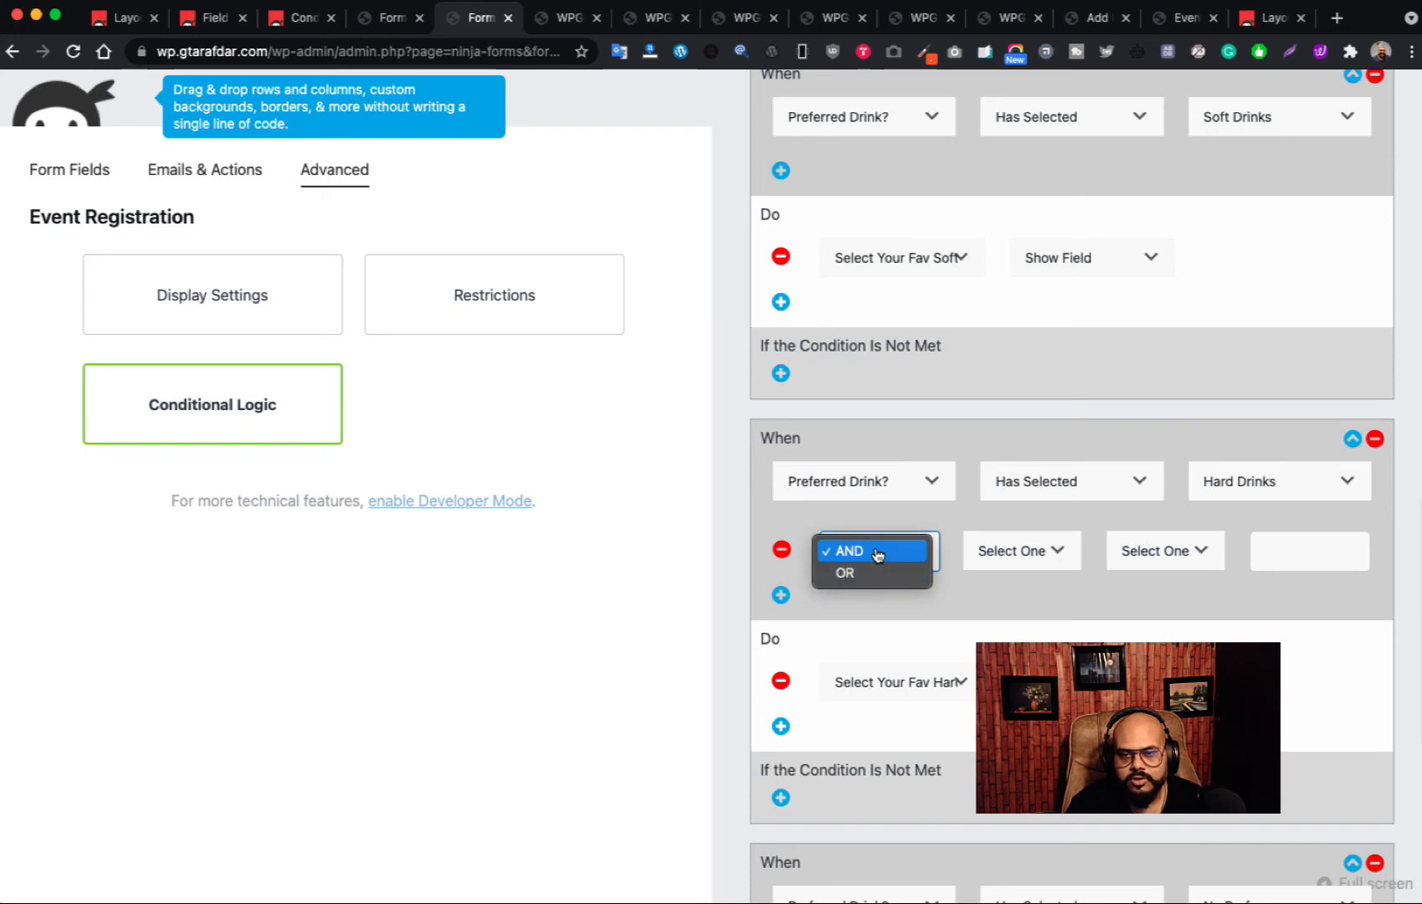
left_click(1108, 614)
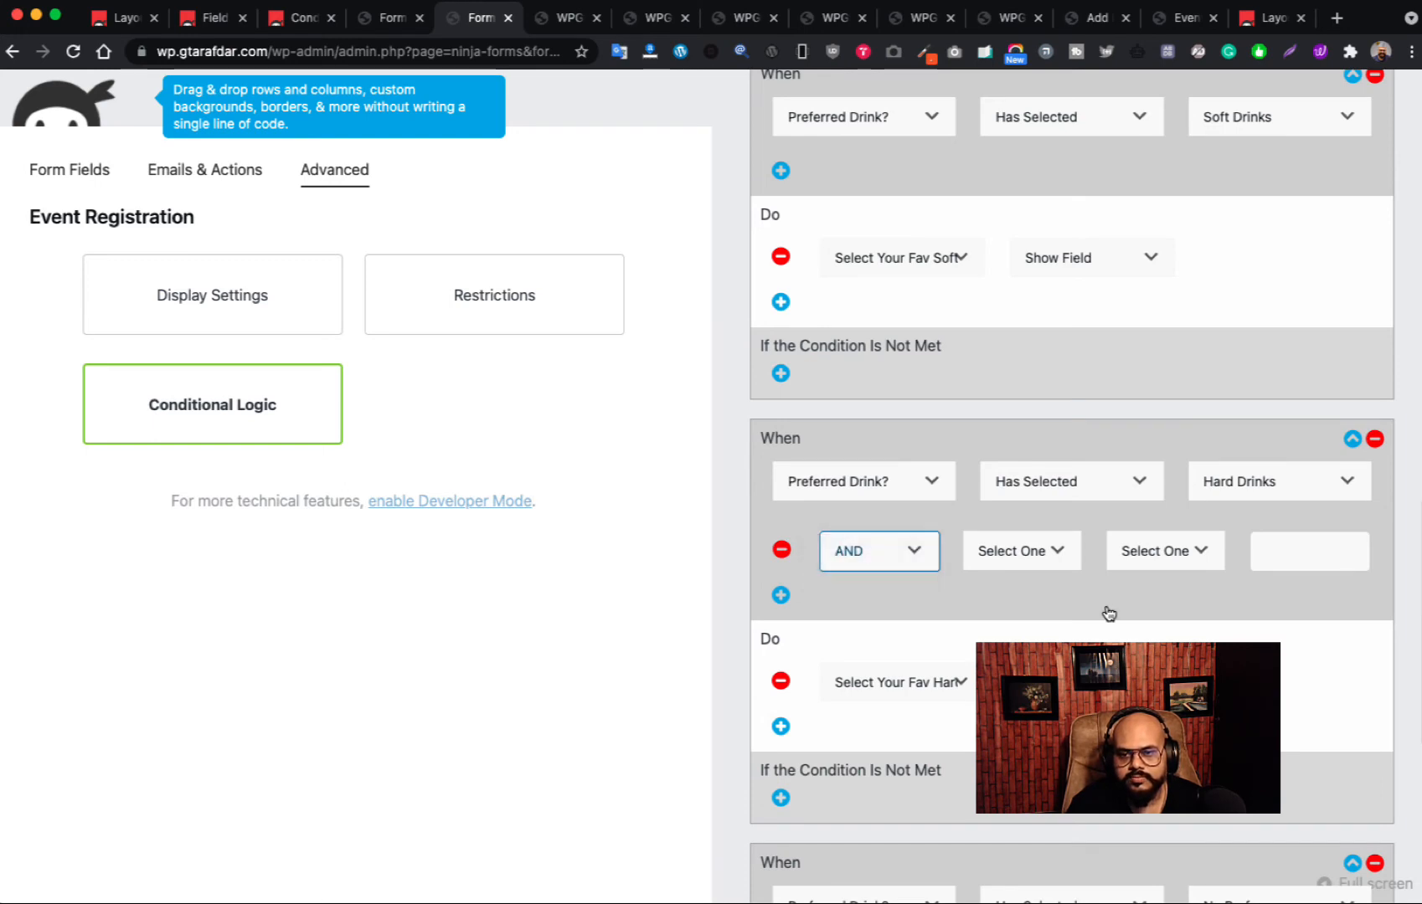
left_click(875, 551)
left_click(865, 582)
left_click(1033, 553)
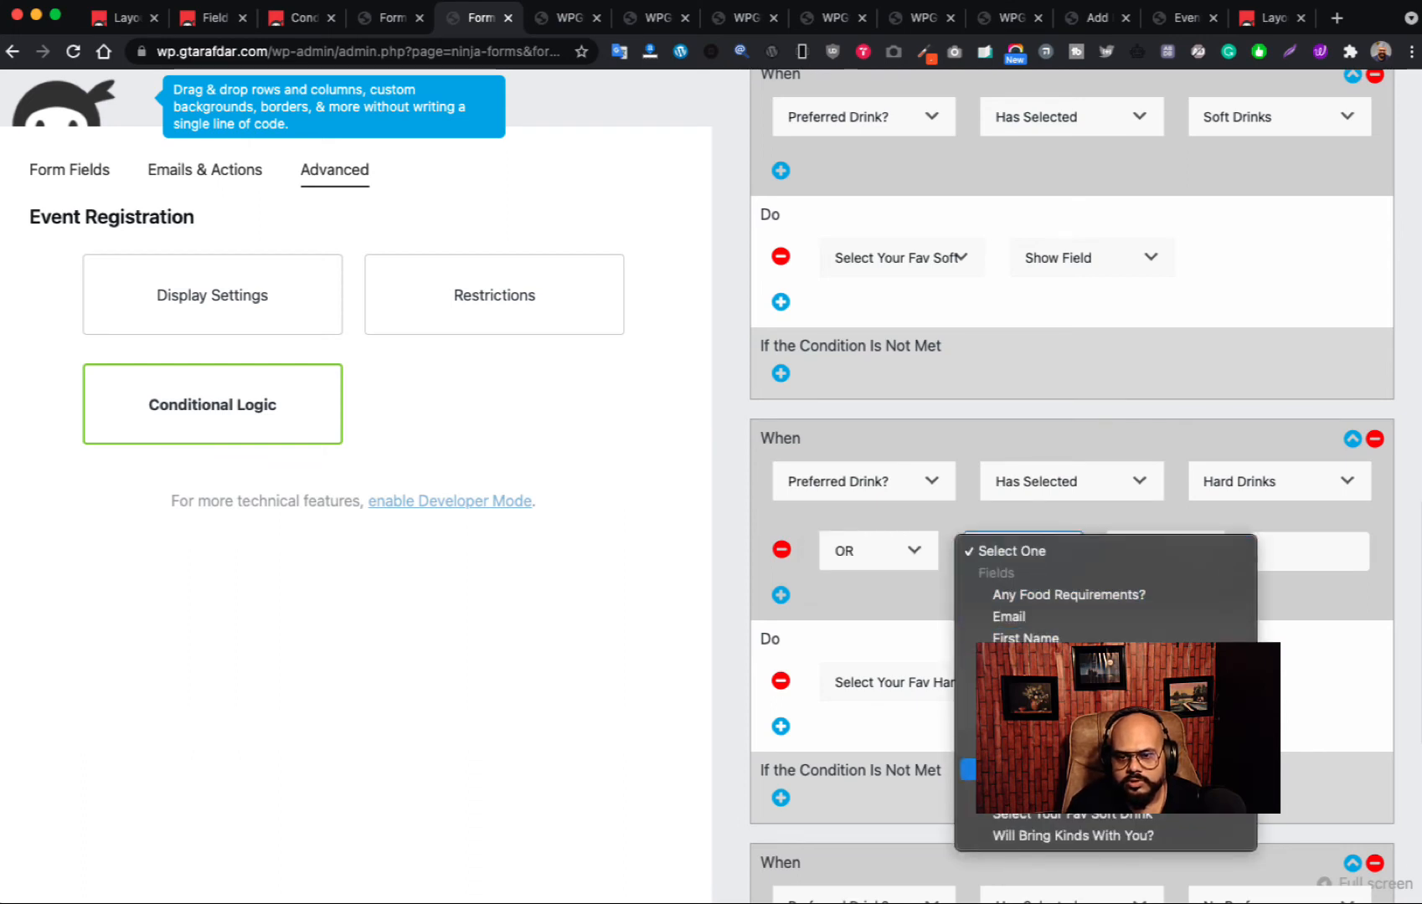
left_click(1047, 770)
left_click(1164, 553)
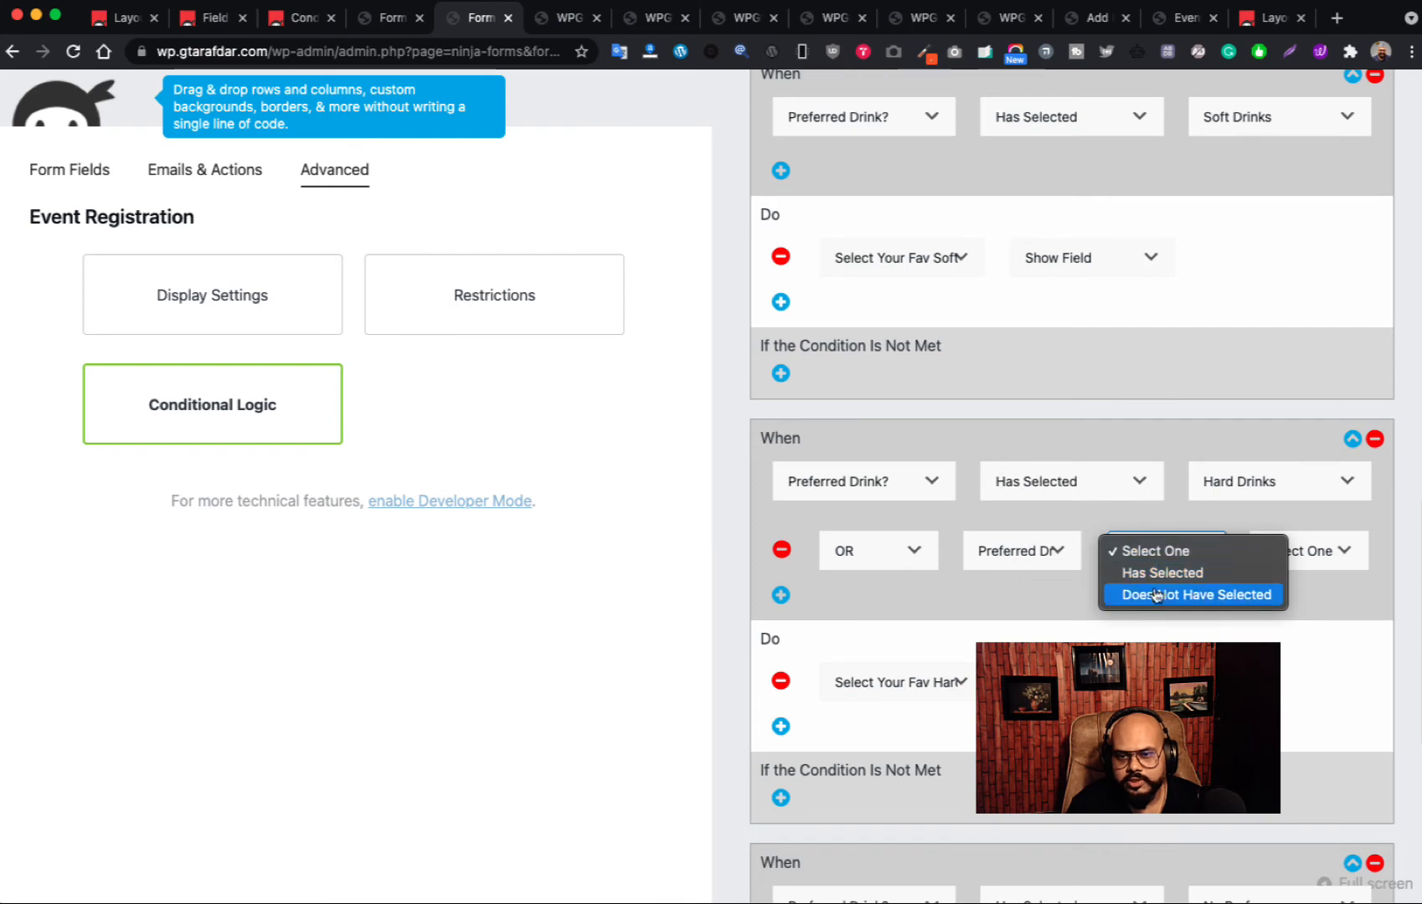
left_click(1153, 600)
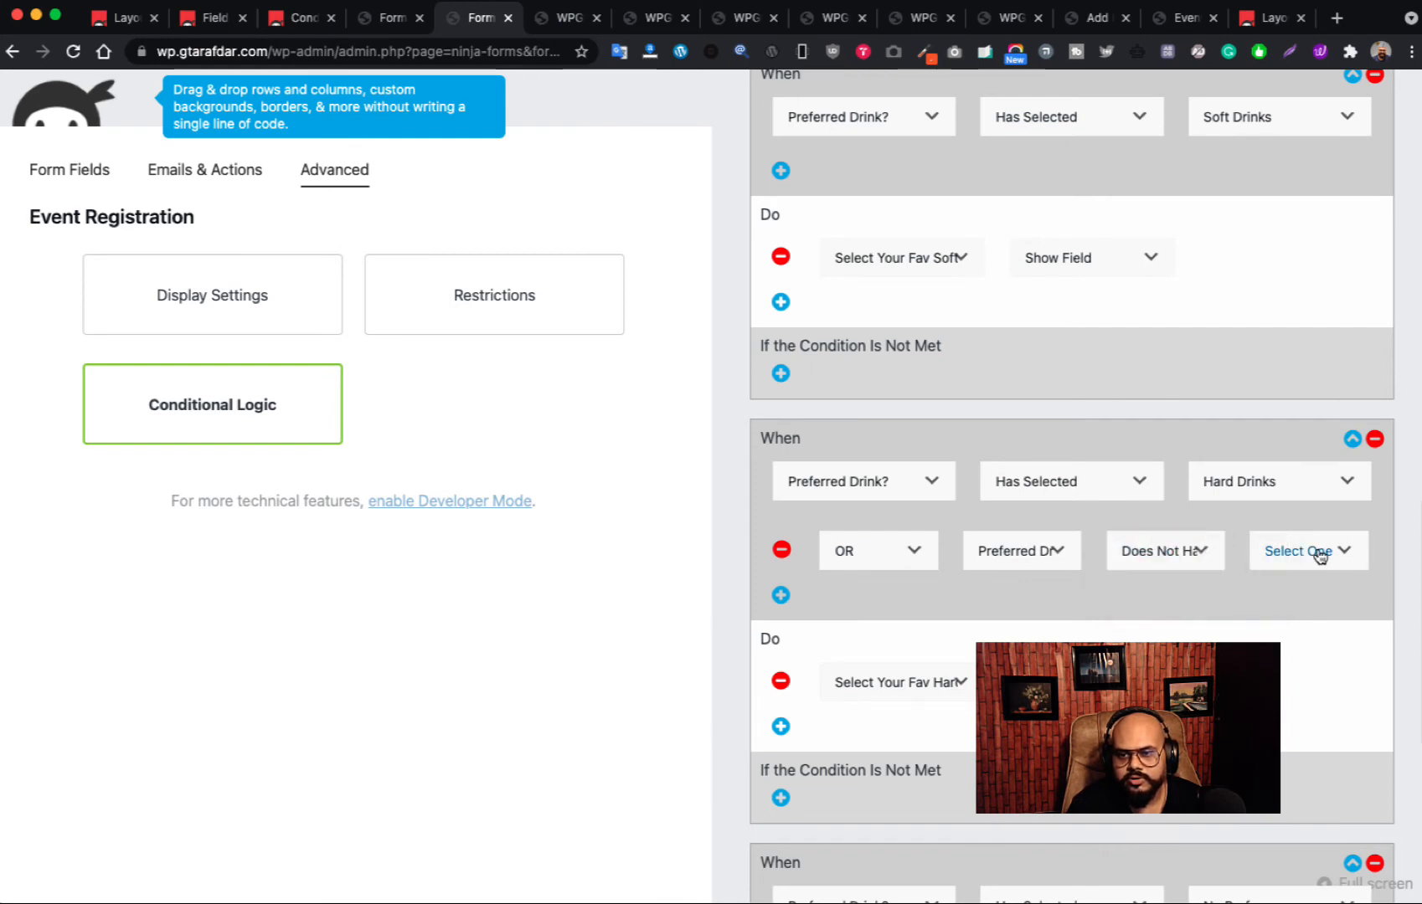
left_click(1318, 551)
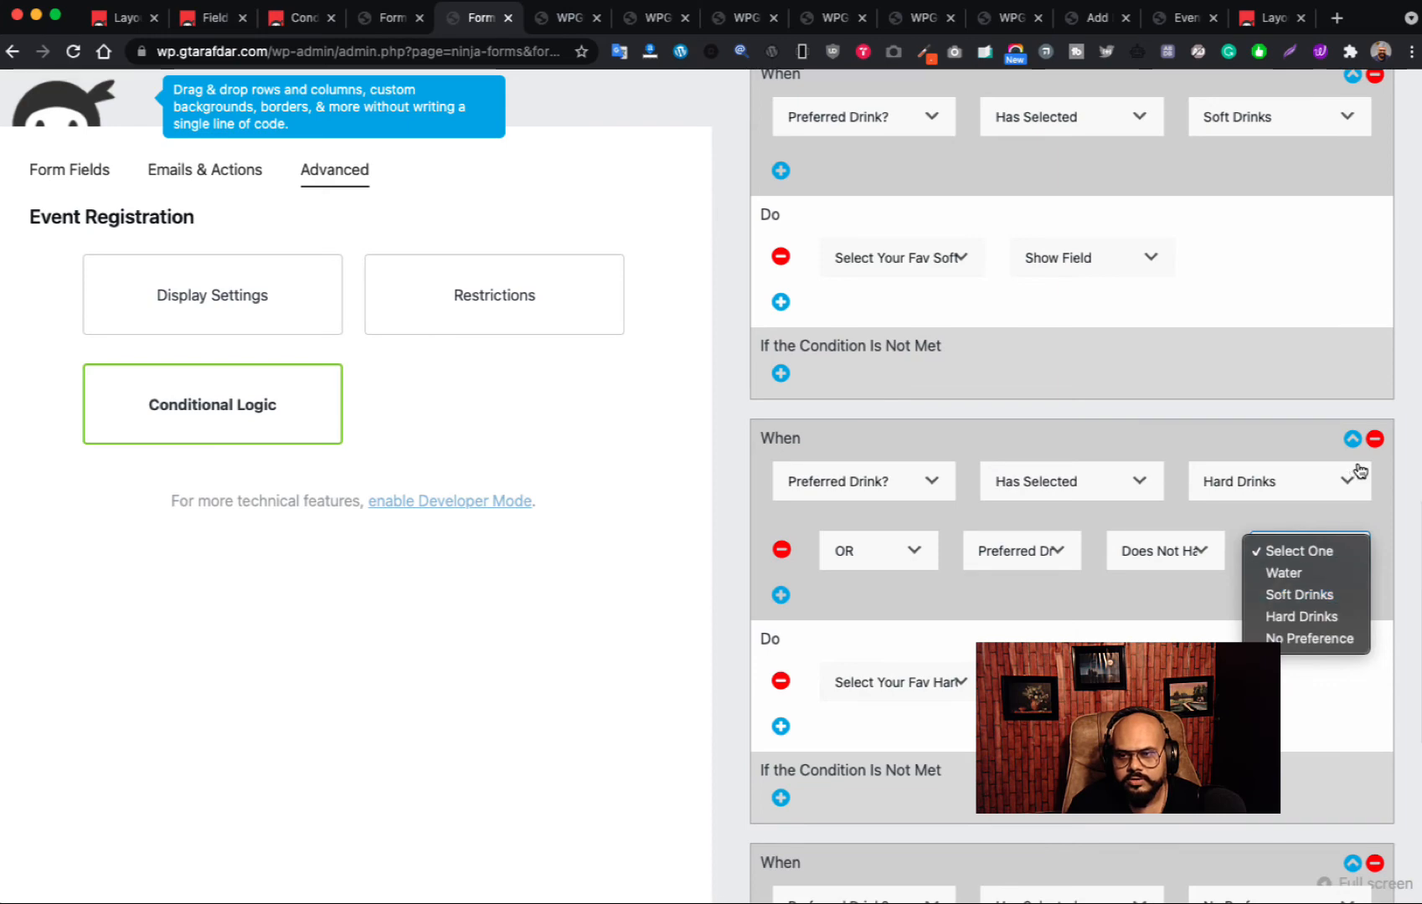
left_click(930, 599)
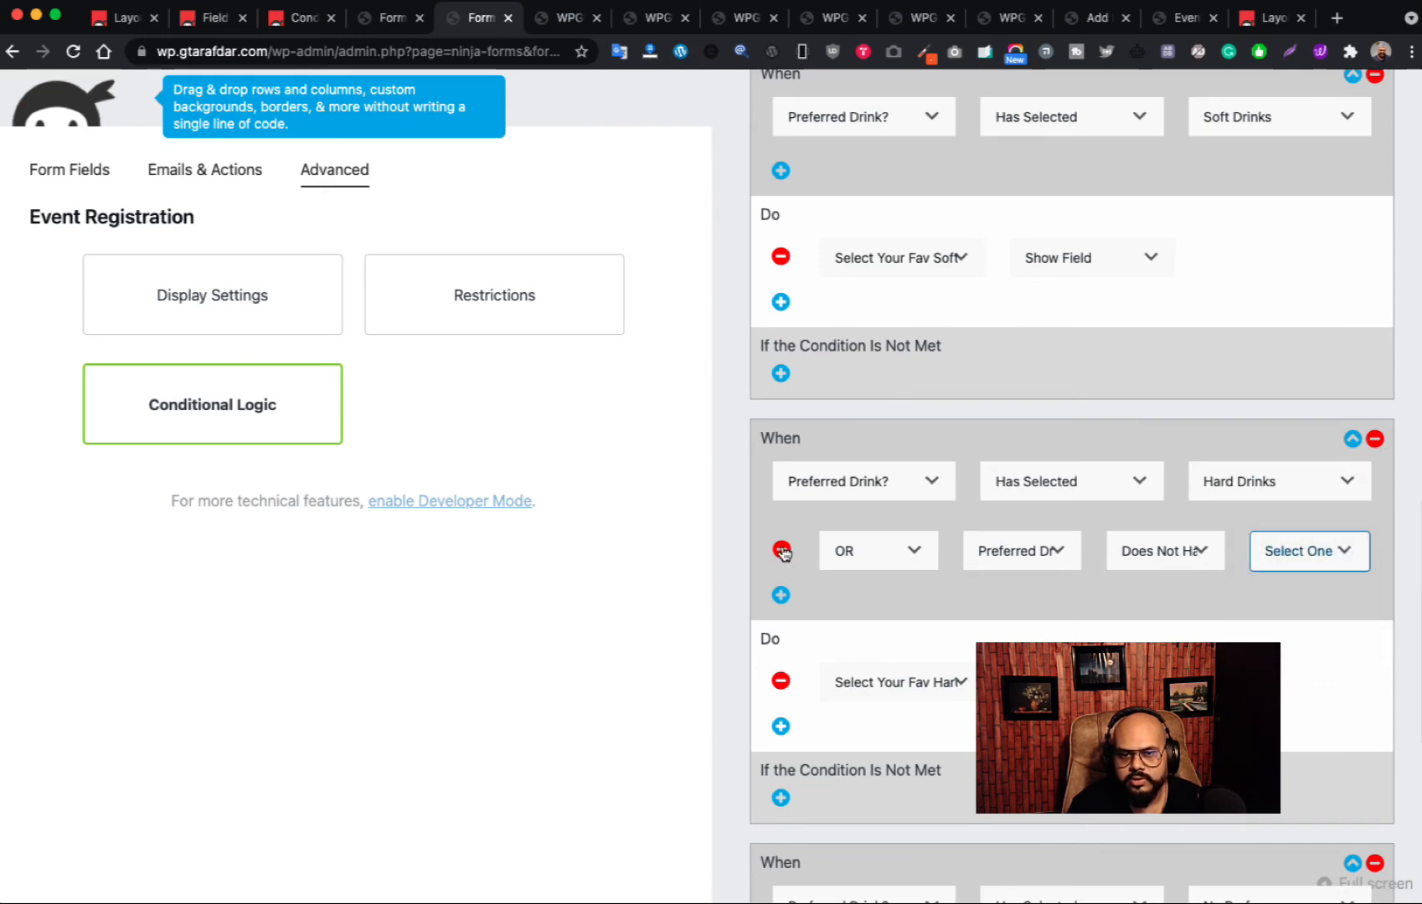
left_click(781, 549)
- Add a new blank condition to the form's conditional logic
scroll(974, 618, "down", 5)
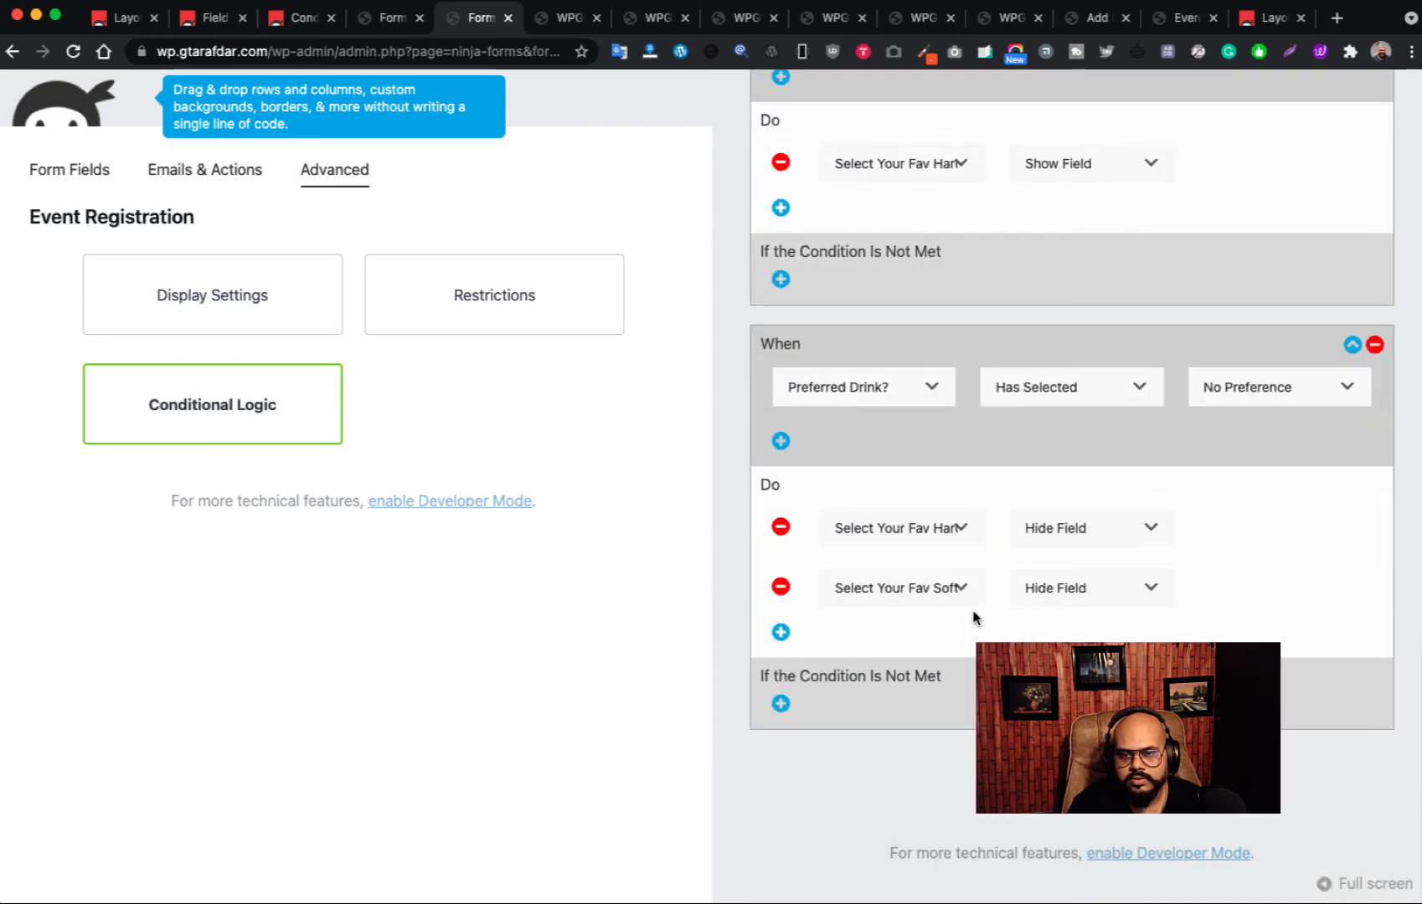
scroll(988, 400, "up", 20)
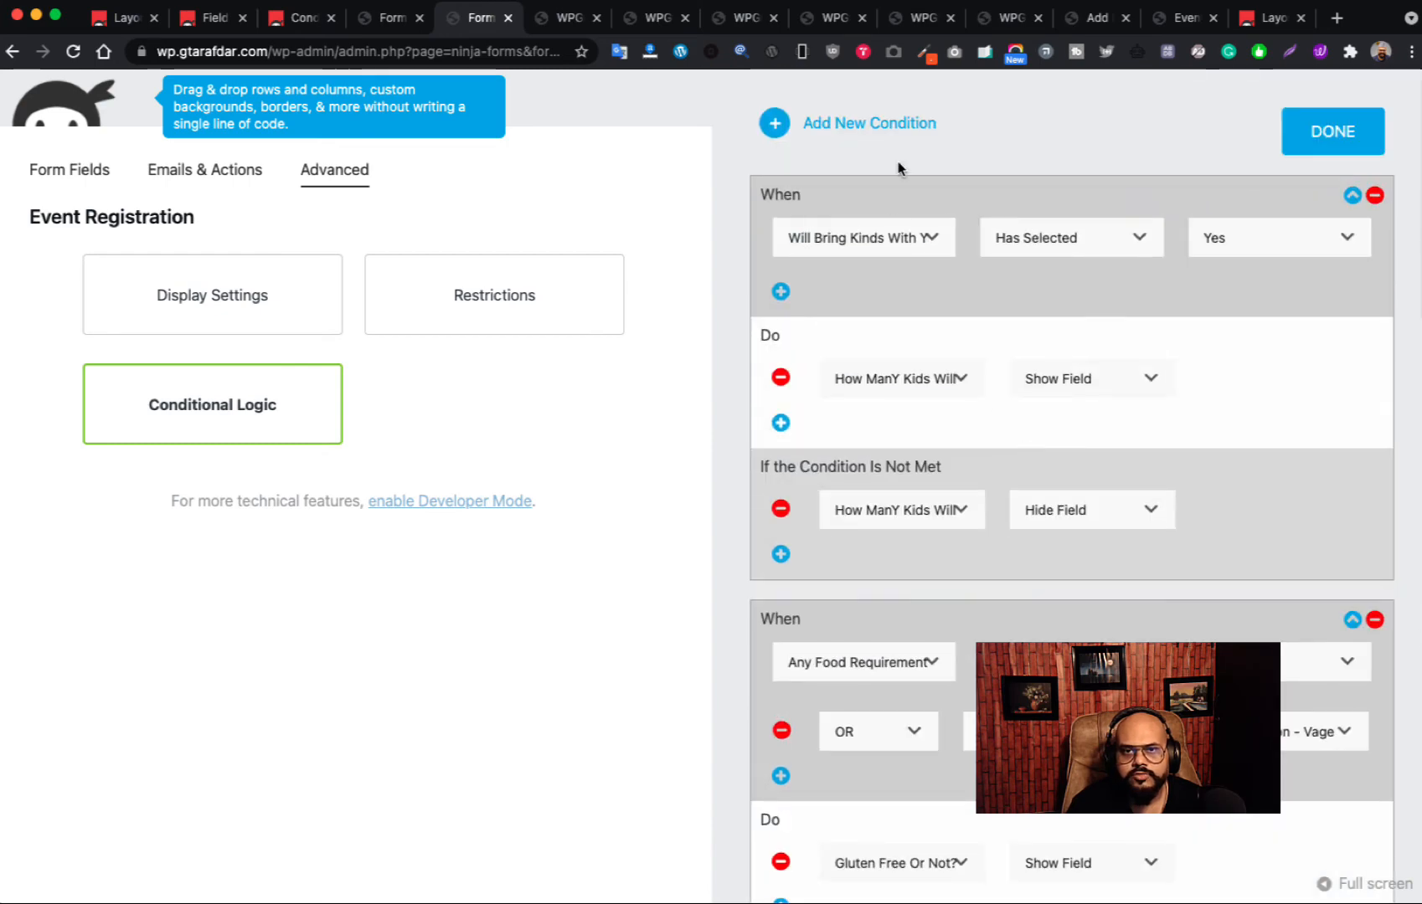
left_click(889, 128)
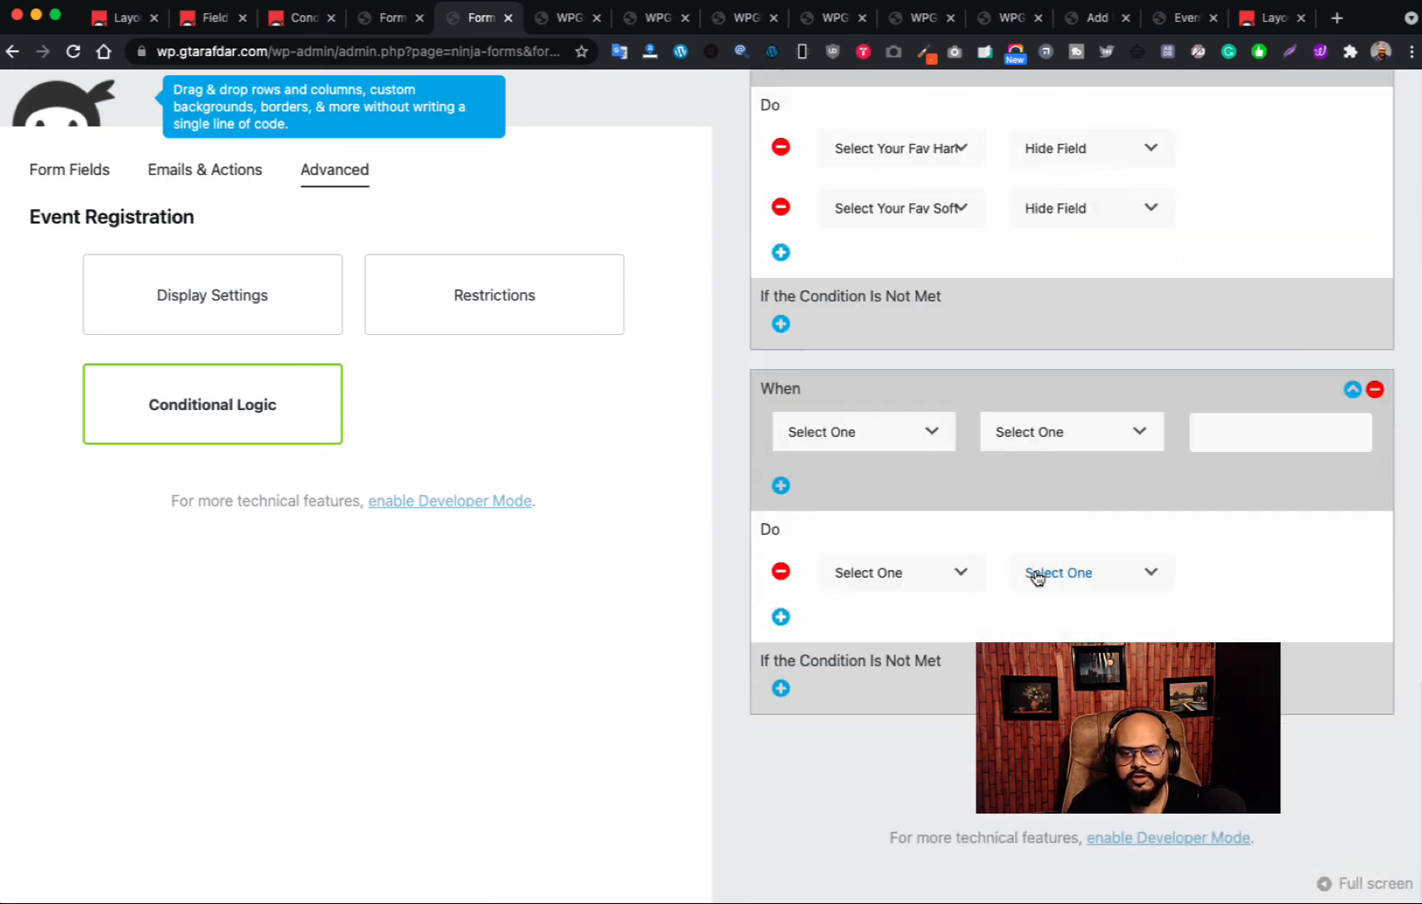
- Set the new condition's trigger to Preferred Drink, Has Selected, Soft Drinks
left_click(949, 576)
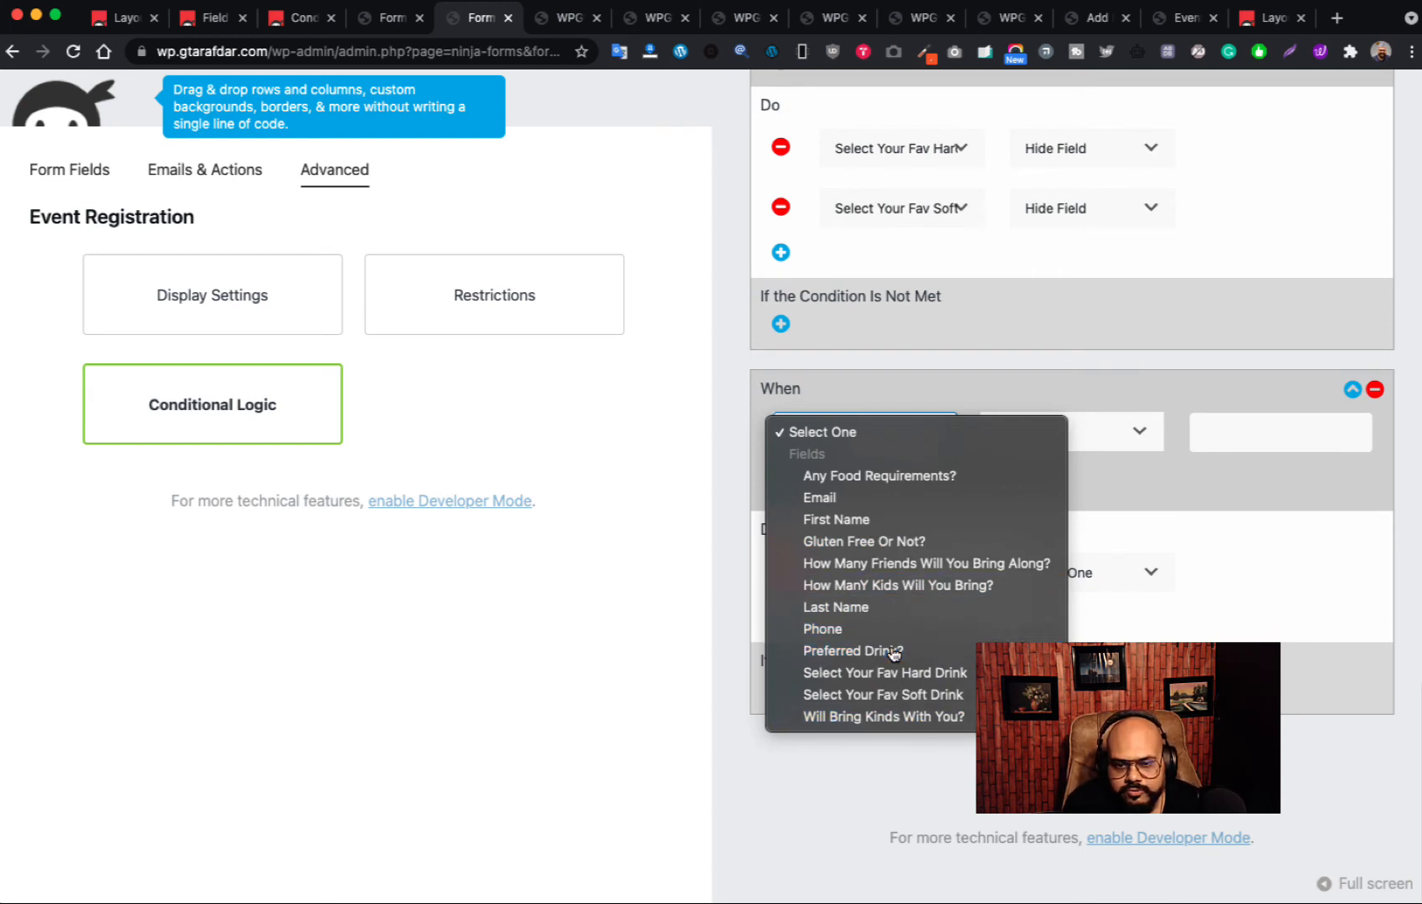
left_click(863, 651)
left_click(1039, 431)
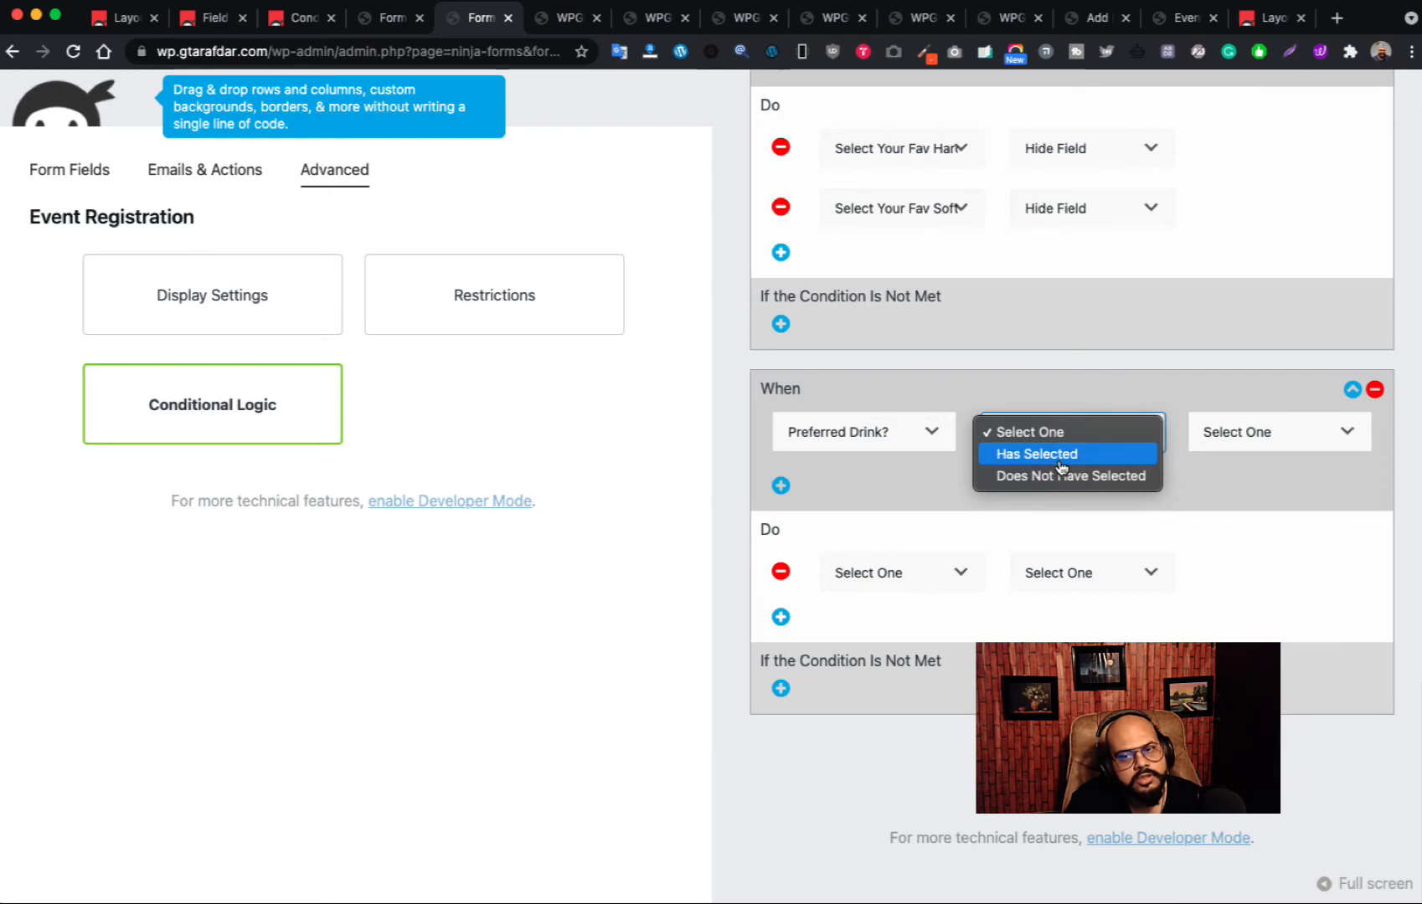
left_click(1061, 466)
left_click(1215, 441)
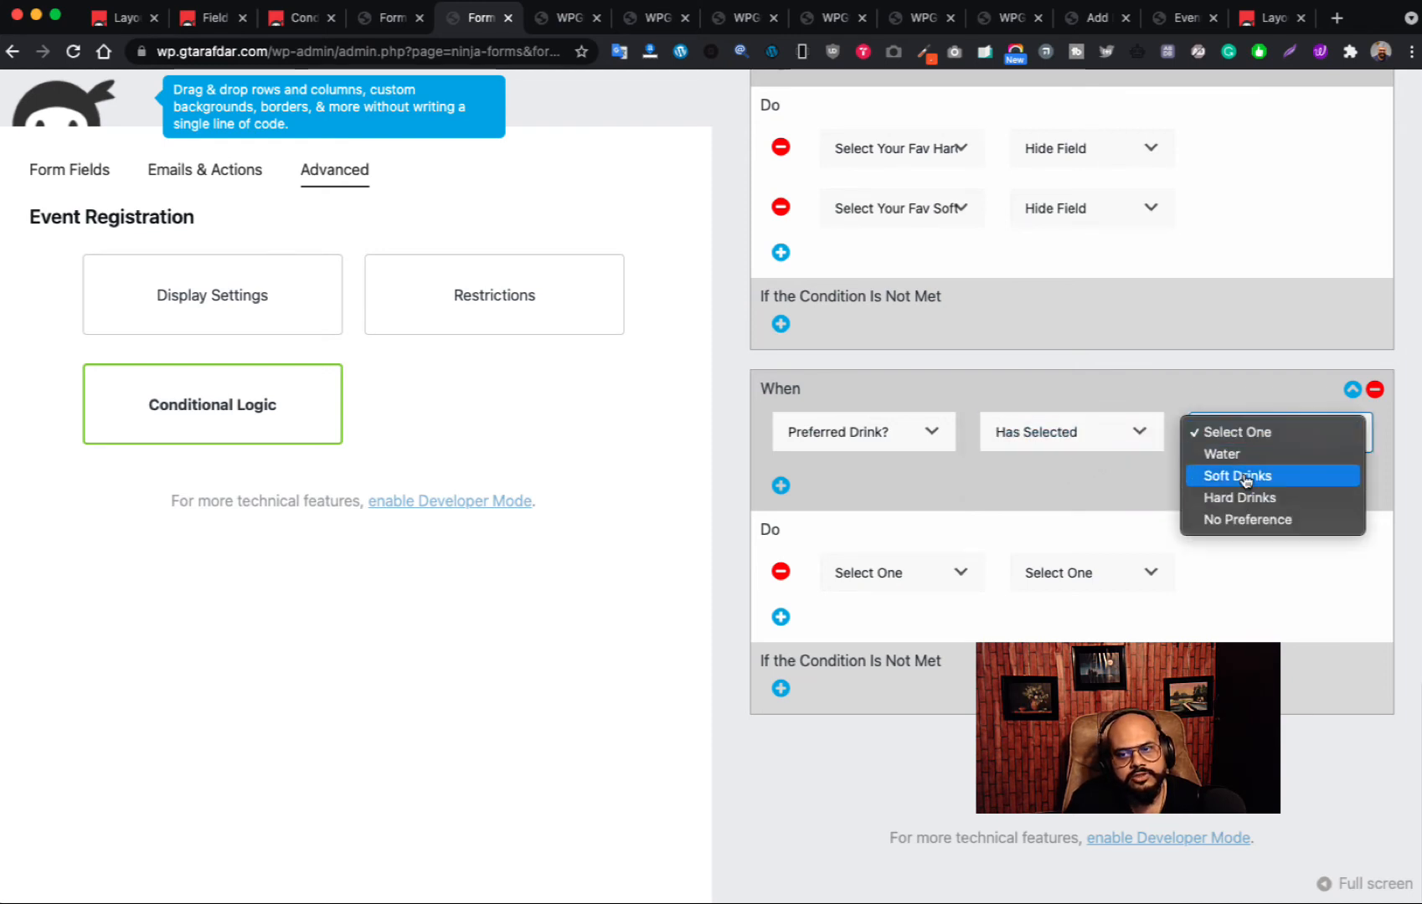
left_click(1246, 477)
- Give the Soft Drinks condition a Do action that applies Hide Field to the Select Your Fav Hard Drink field
left_click(946, 578)
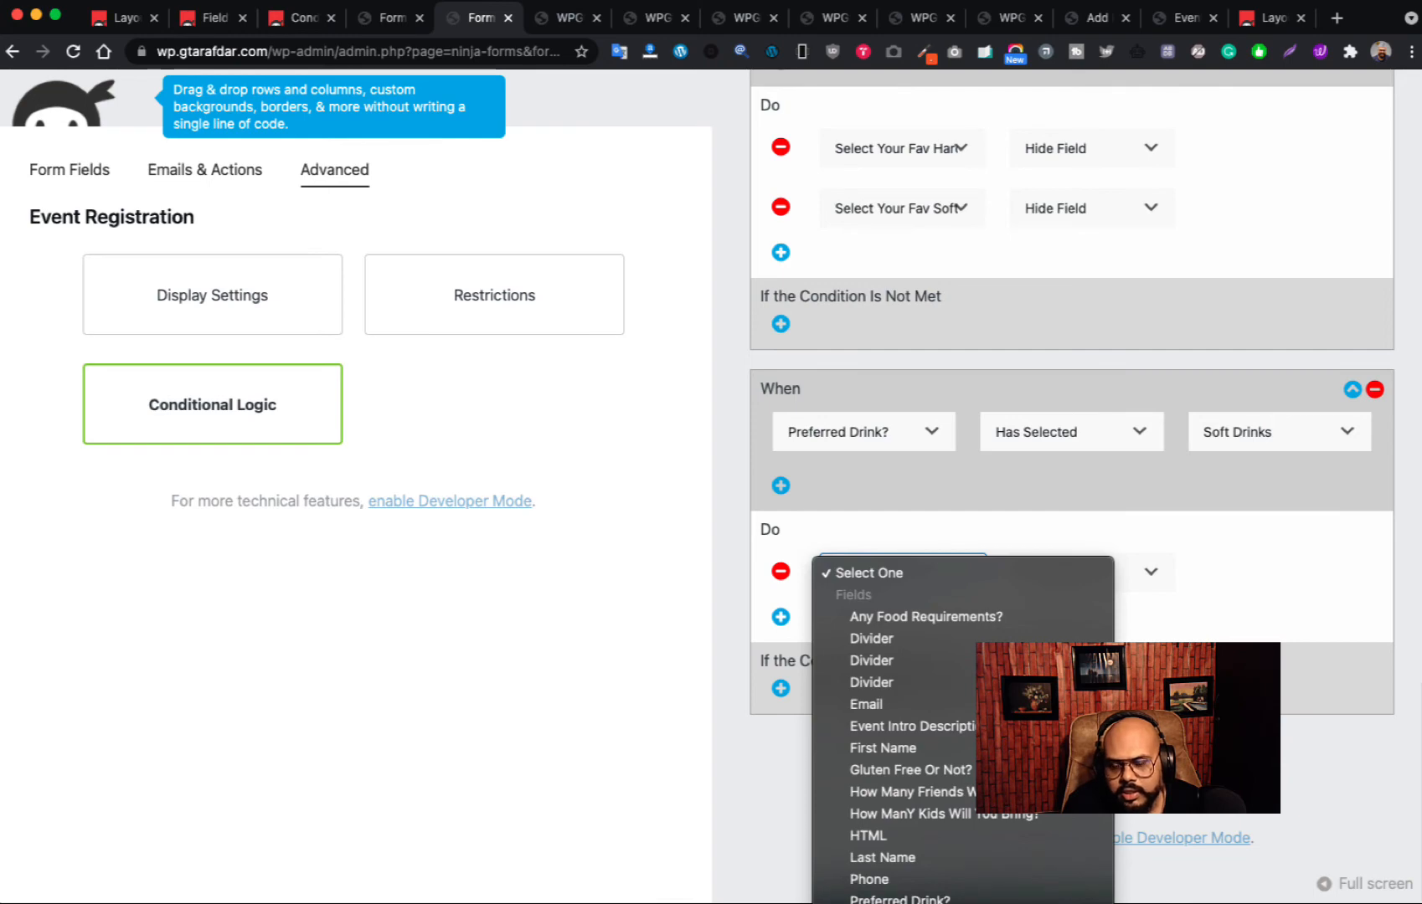
left_click(913, 903)
left_click(1120, 575)
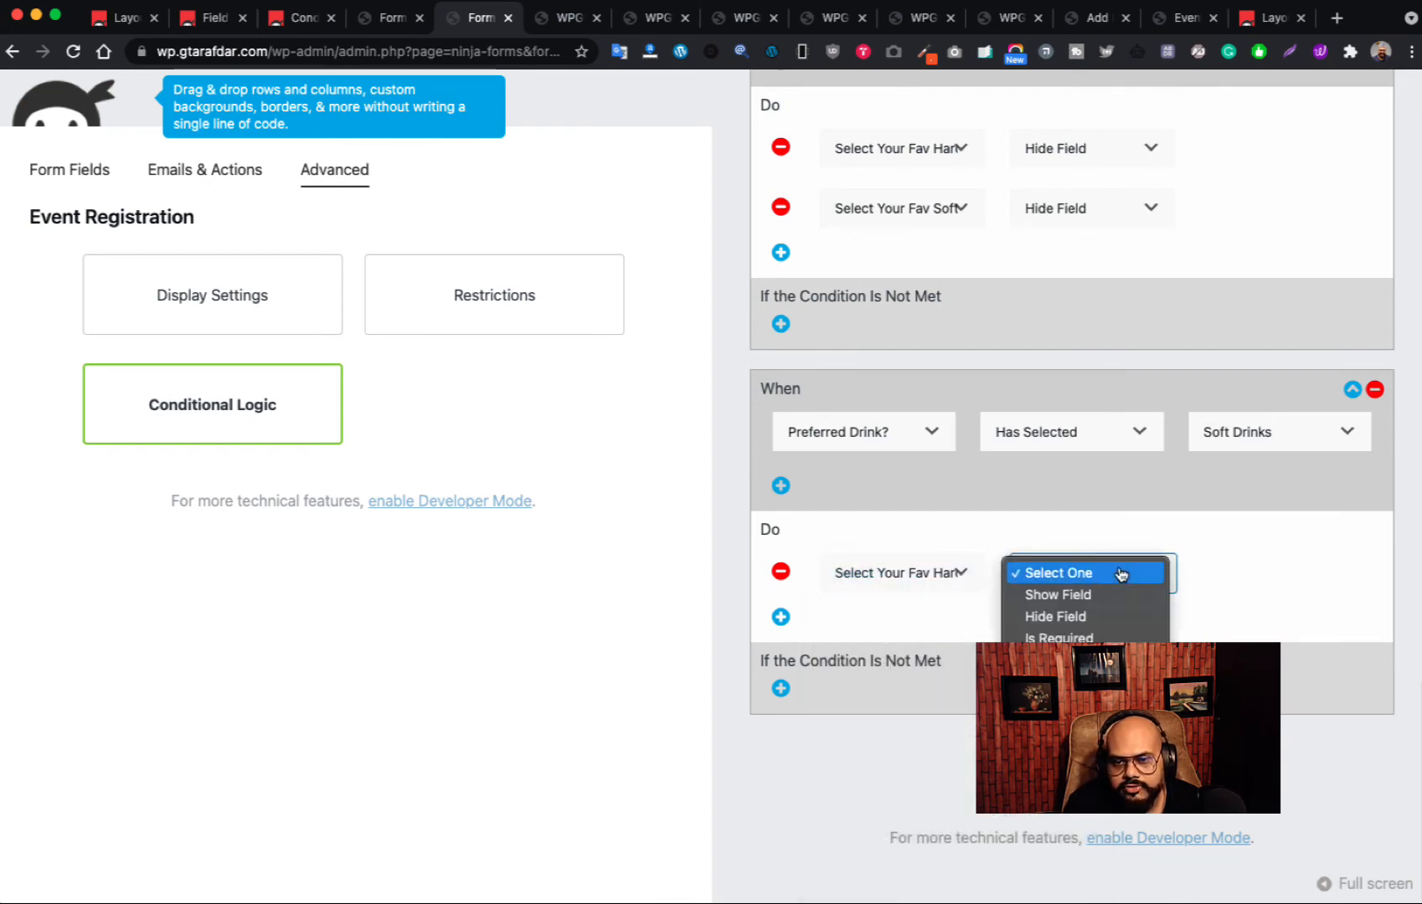
left_click(1087, 620)
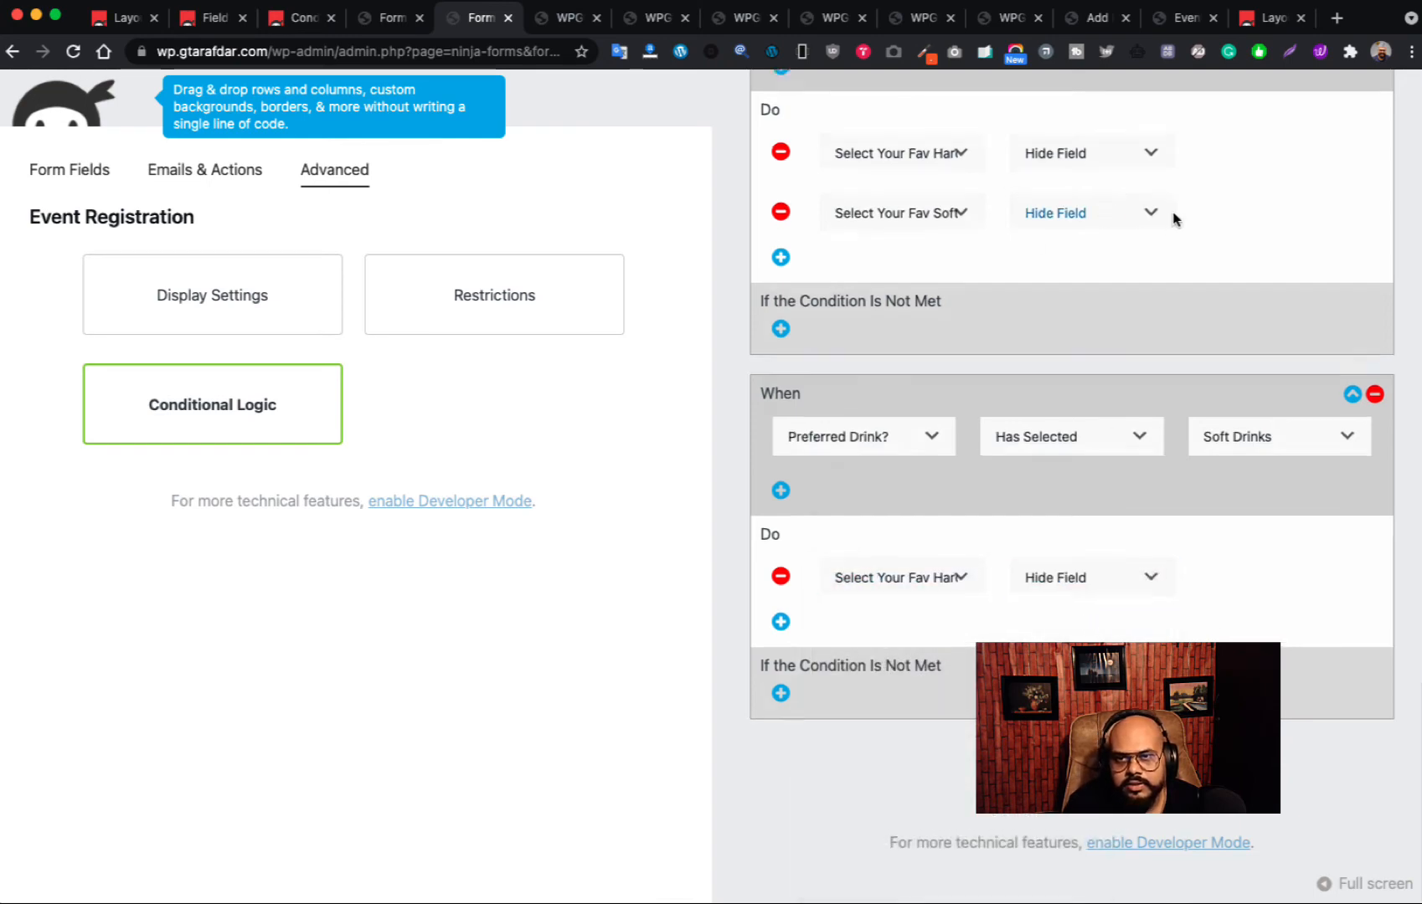
- Finish editing the conditional logic, publish the Event Registration form and open its preview
scroll(1174, 220, "up", 15)
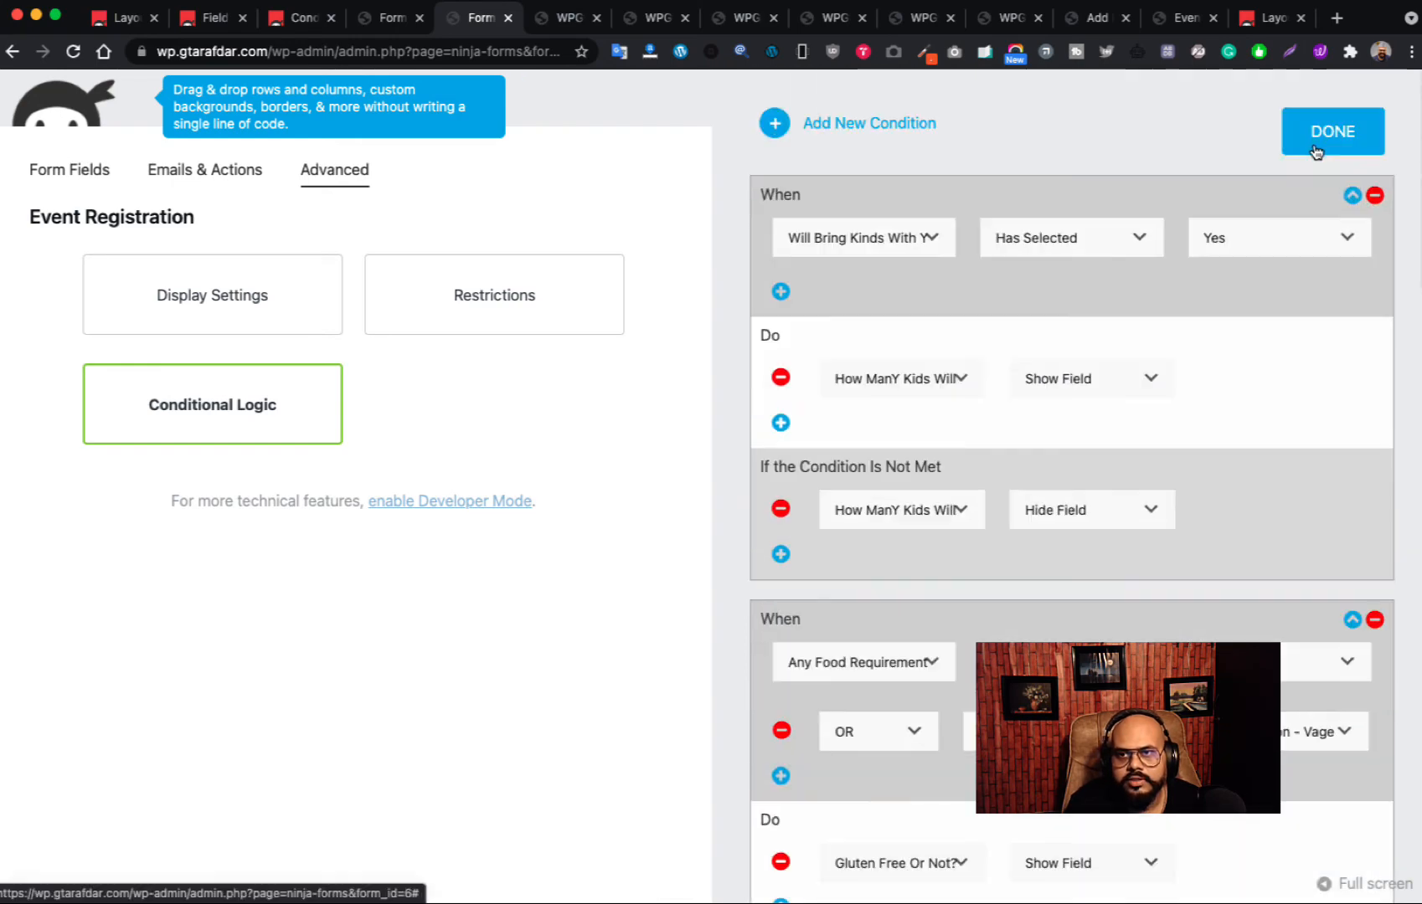
left_click(1316, 152)
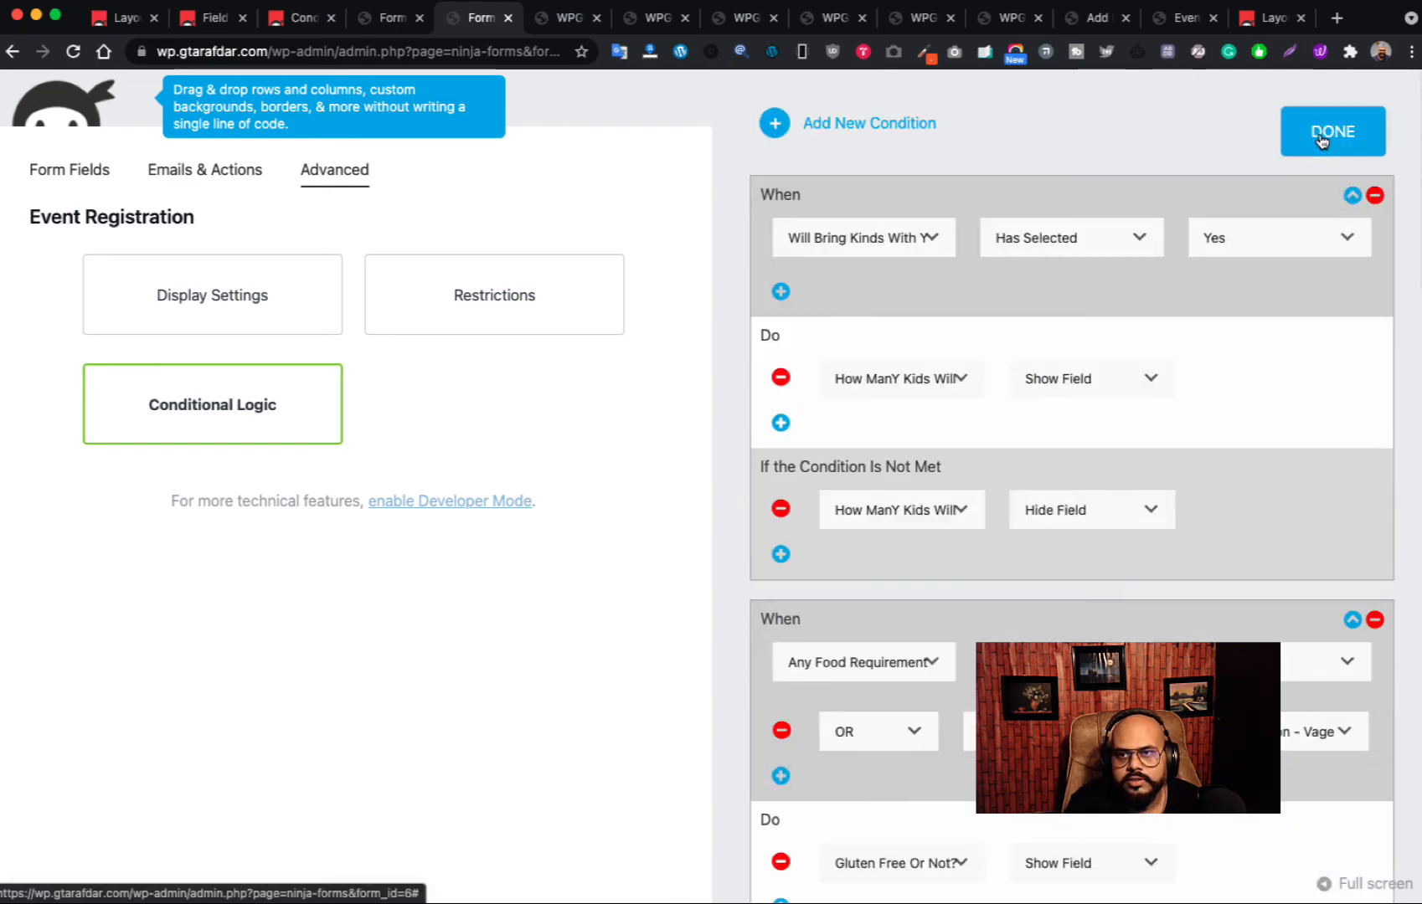
left_click(1317, 166)
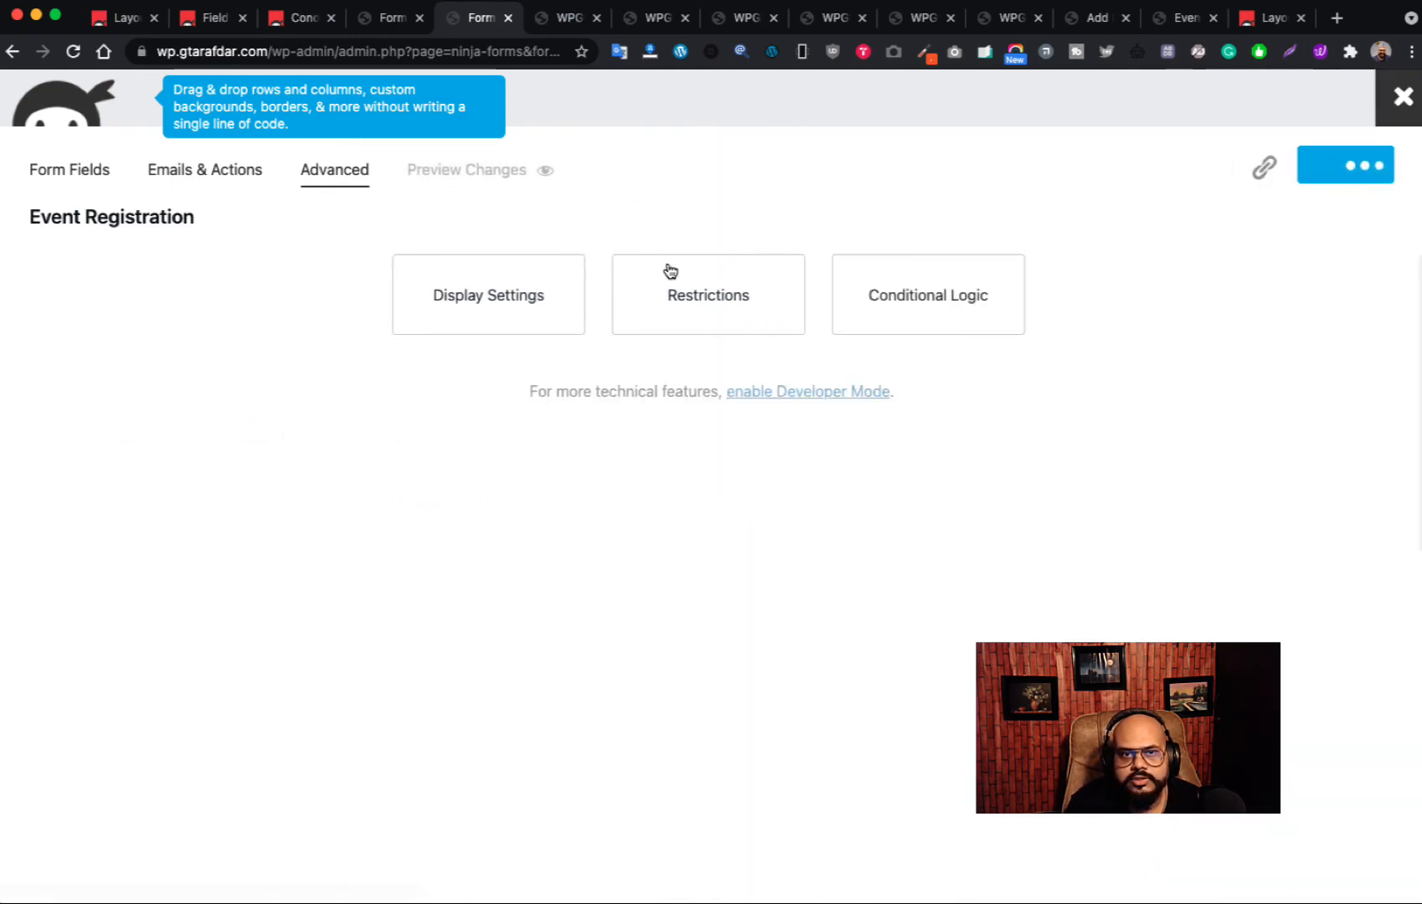
left_click(483, 172)
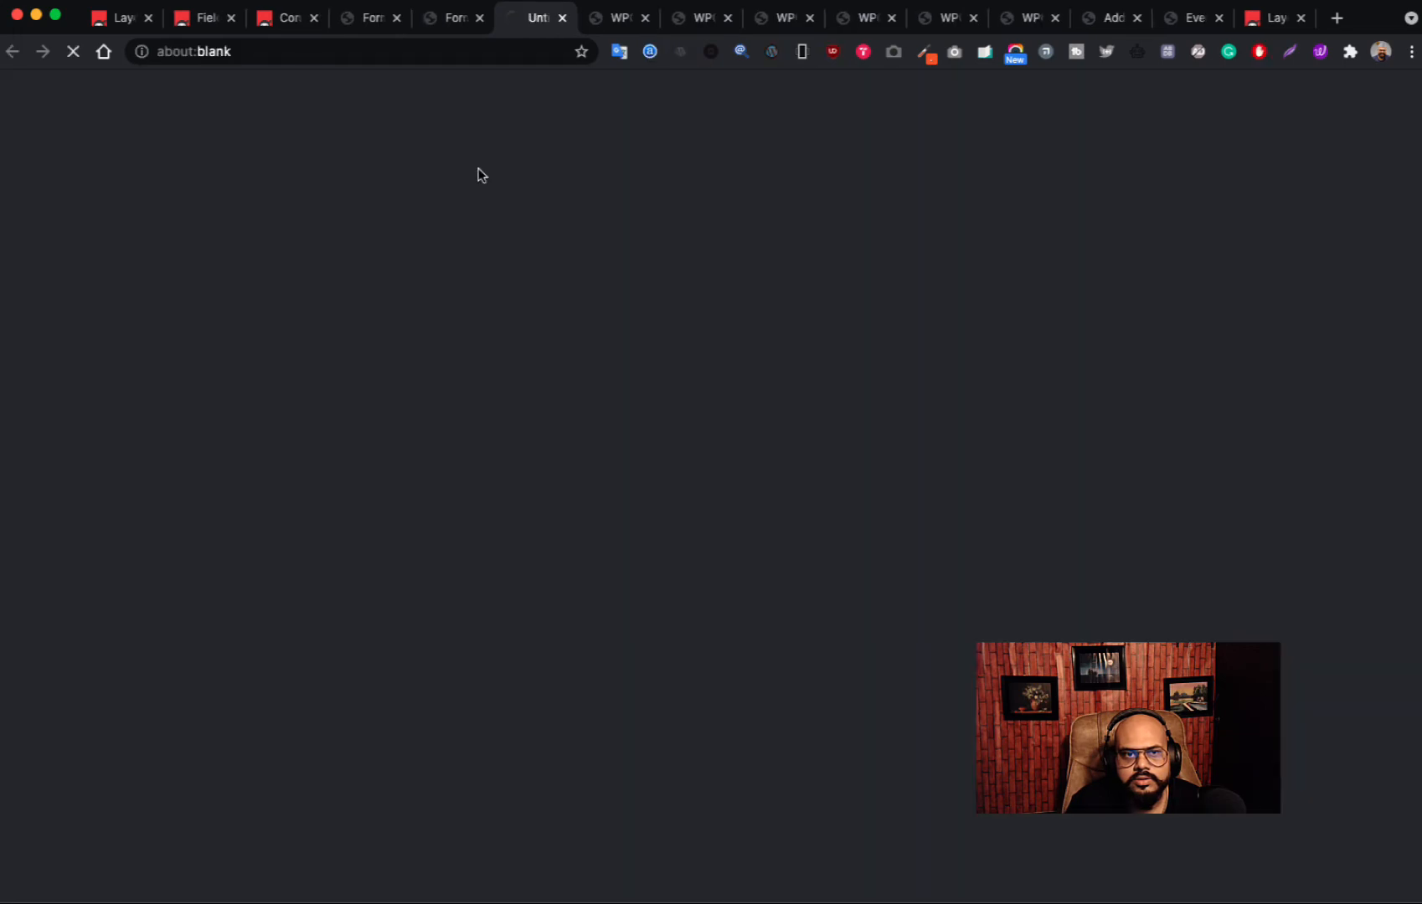
- Test the preferred drink question in the preview by switching between Soft Drinks, Hard Drinks, Water and No Preference
scroll(714, 352, "down", 12)
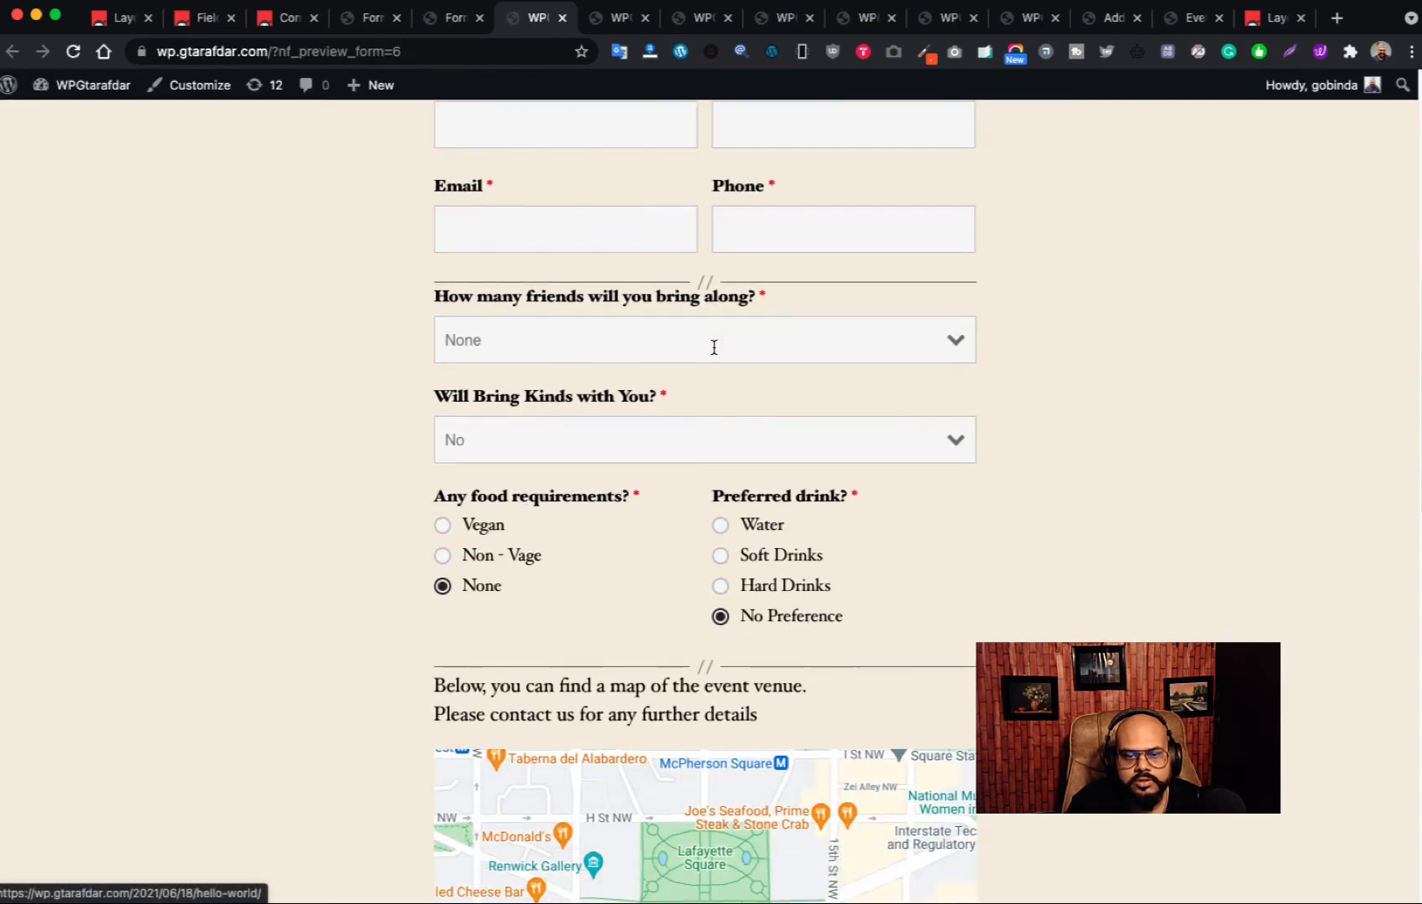
scroll(1159, 478, "up", 1)
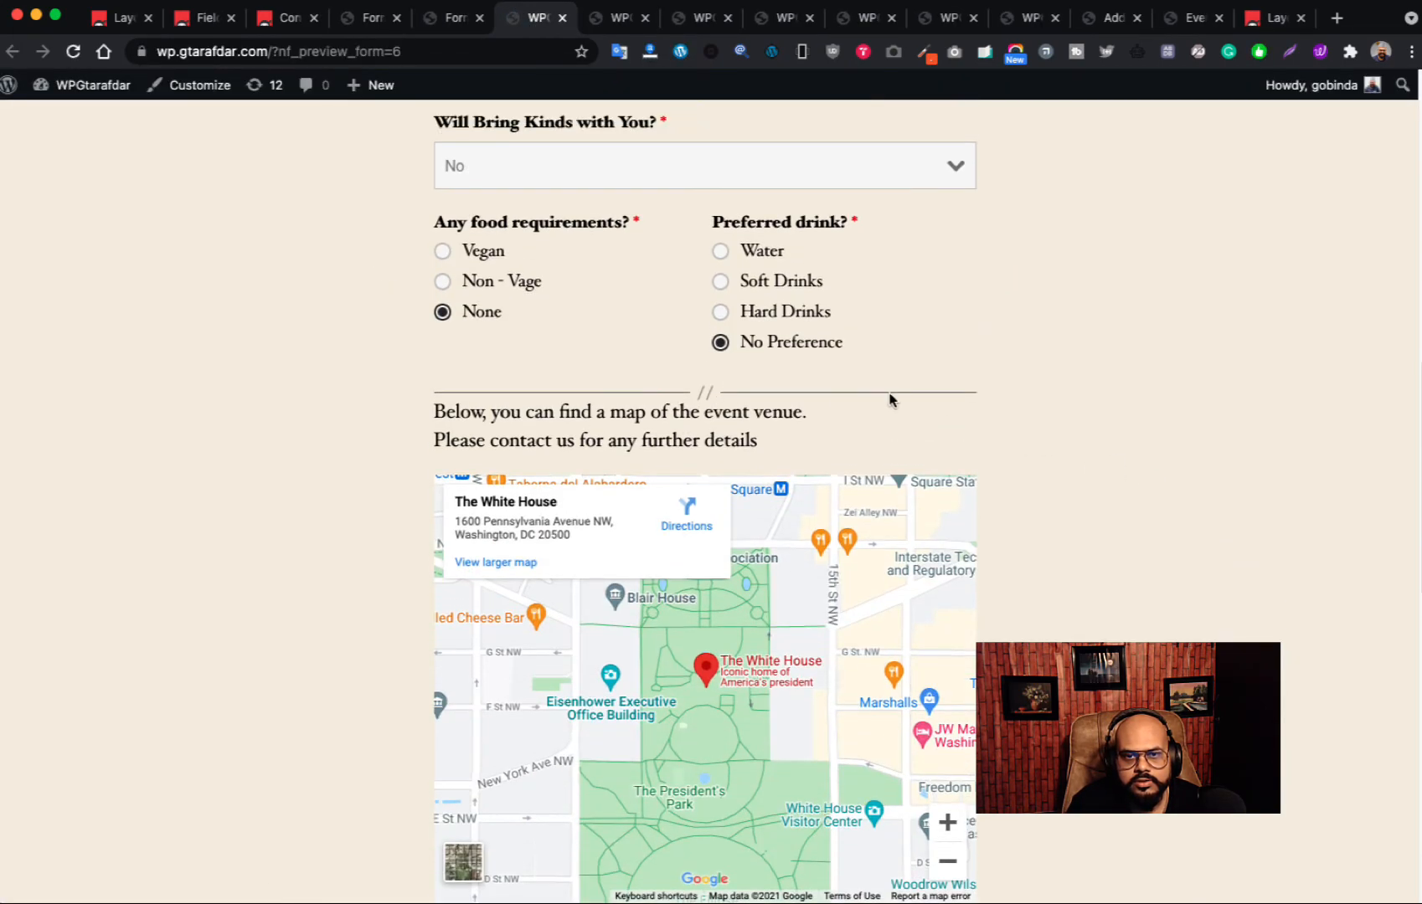
left_click(720, 283)
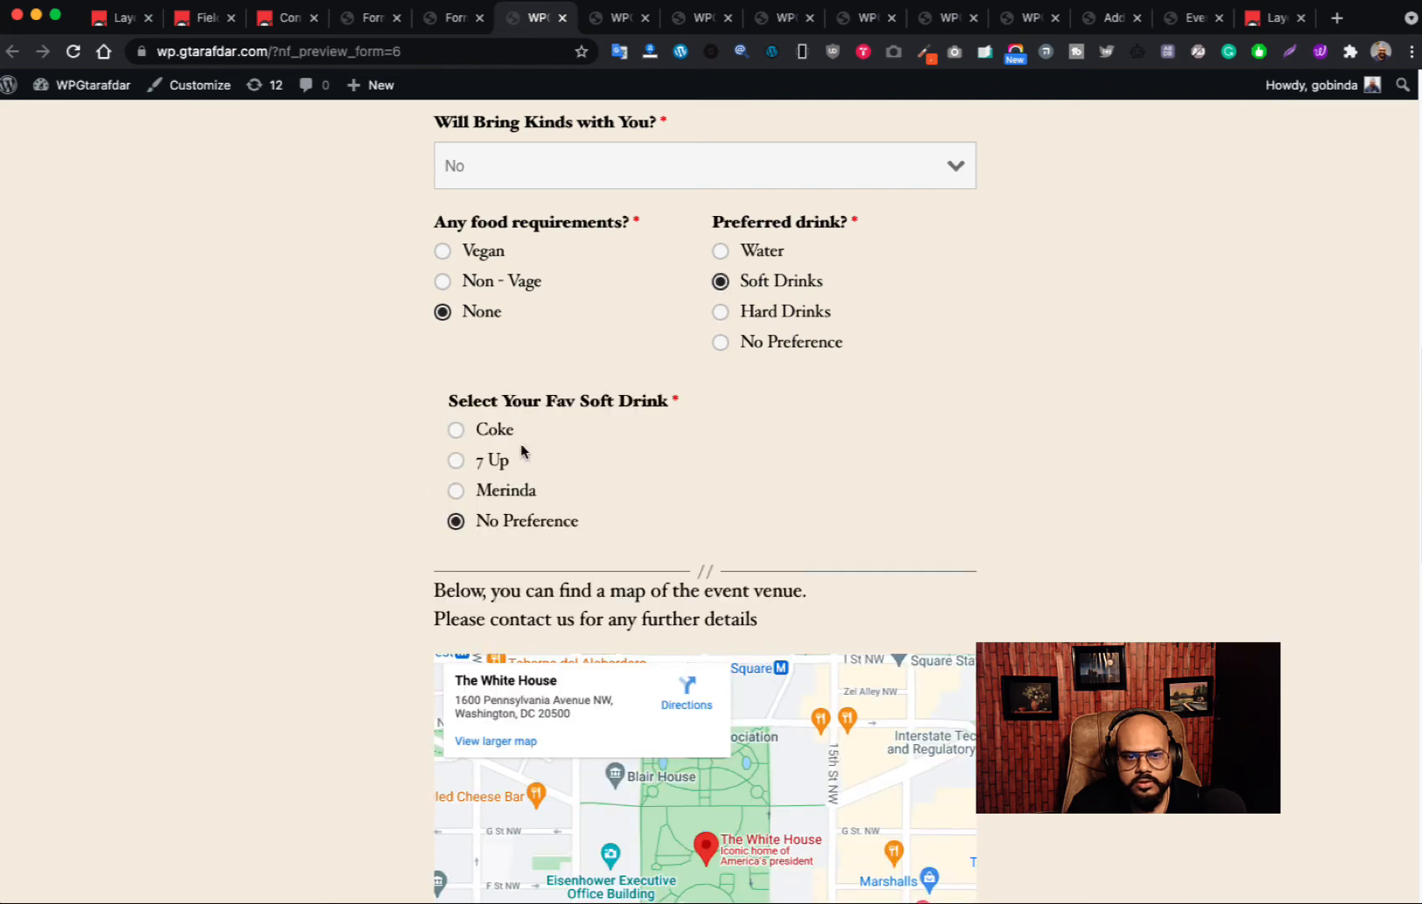
left_click(722, 314)
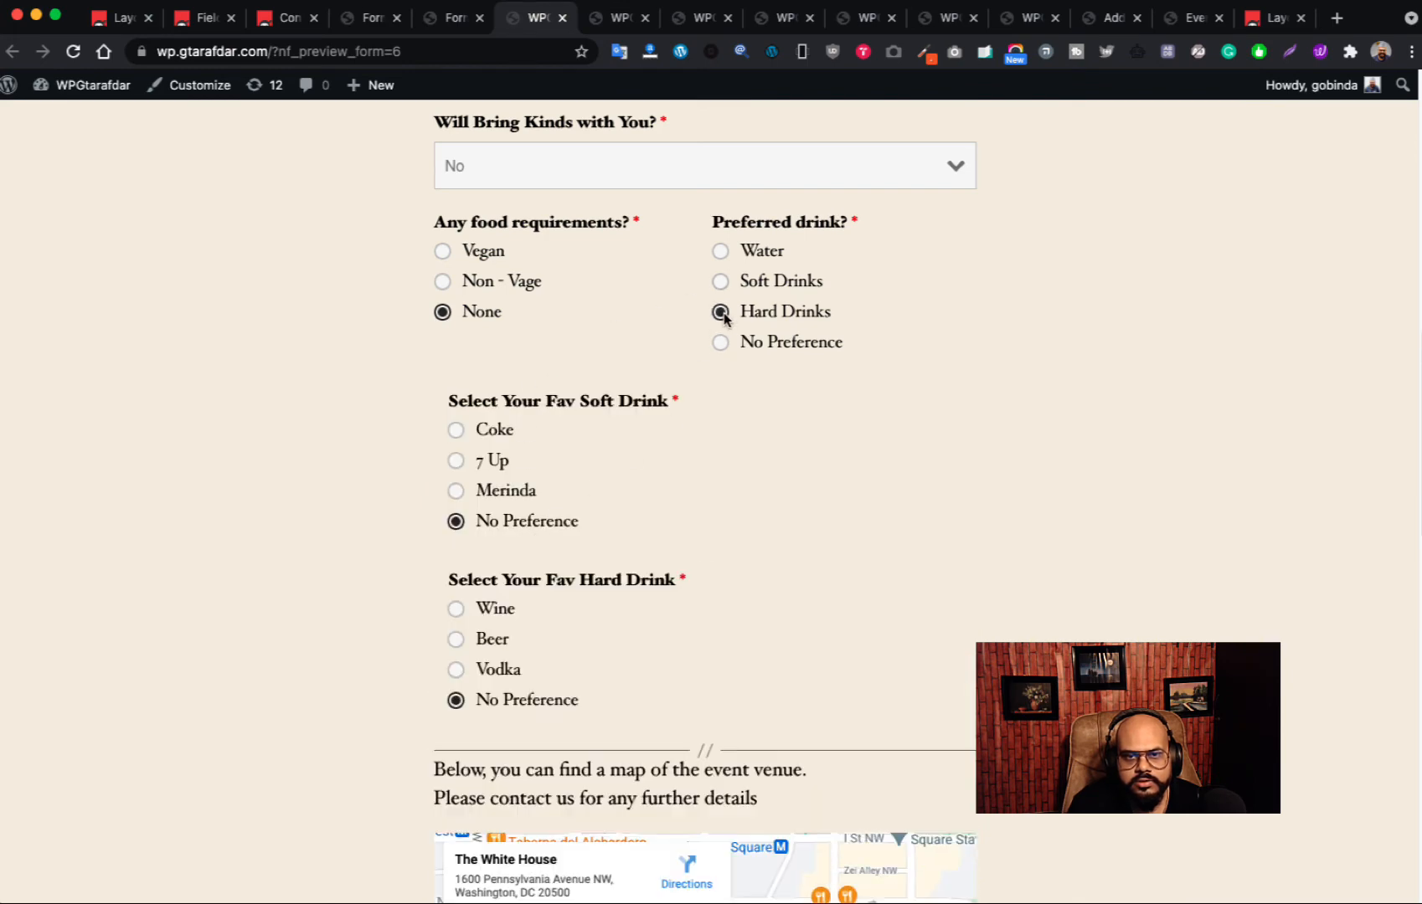
left_click(720, 285)
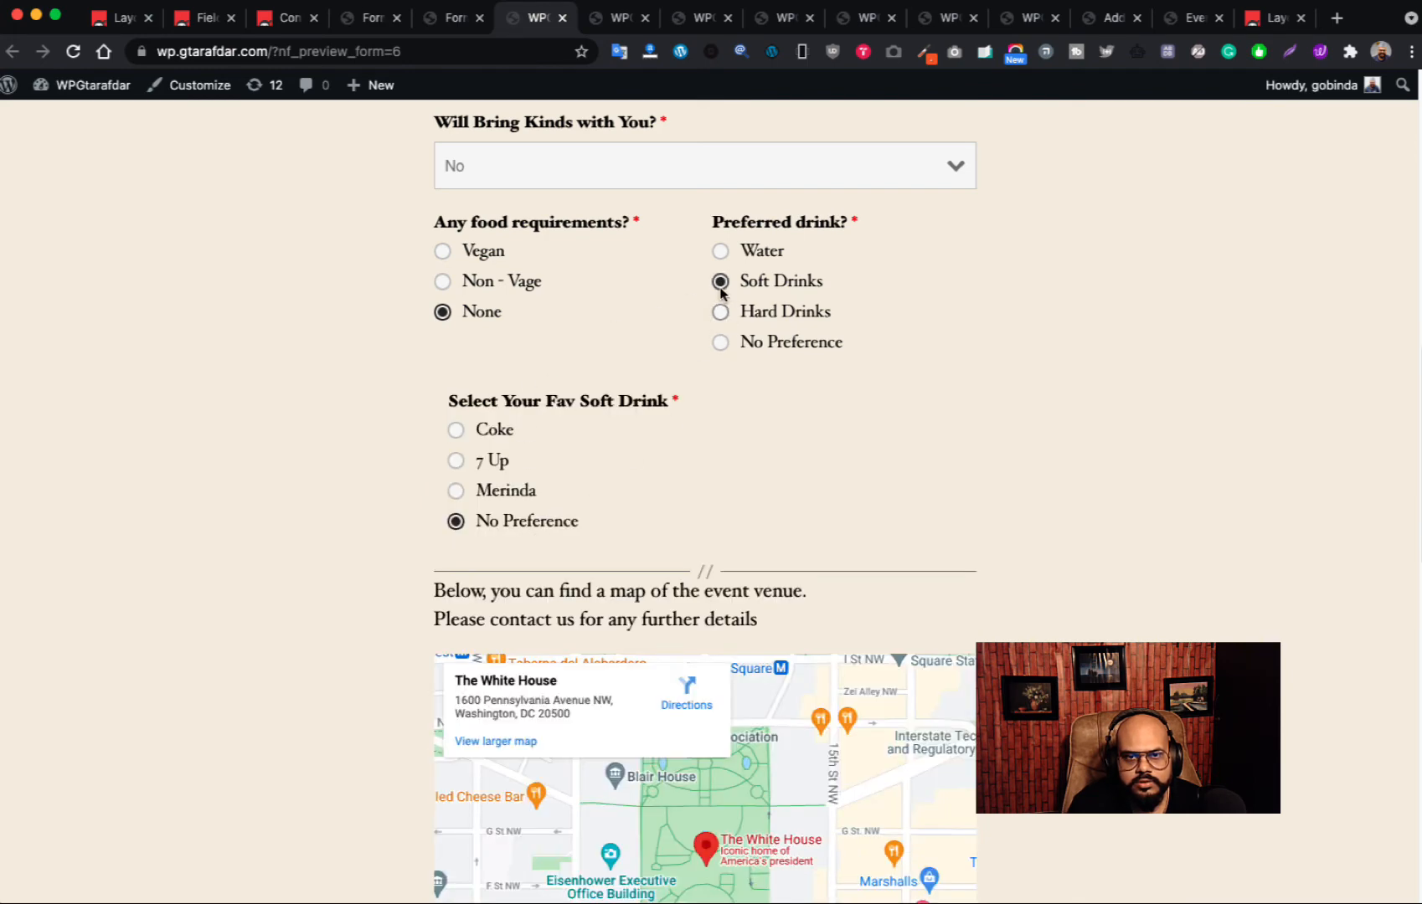
left_click(722, 313)
left_click(720, 285)
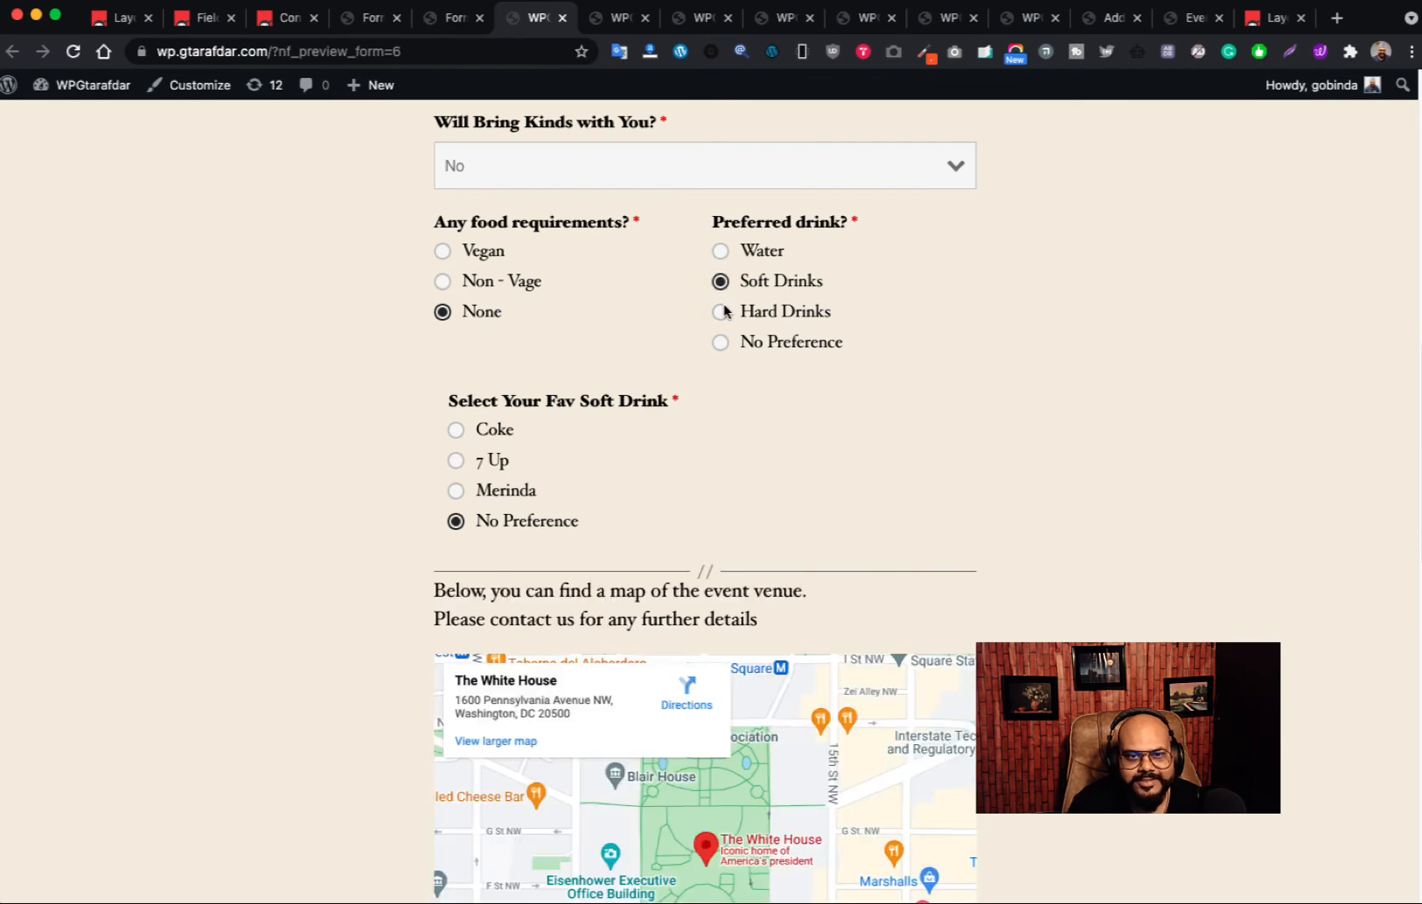
left_click(721, 314)
left_click(721, 283)
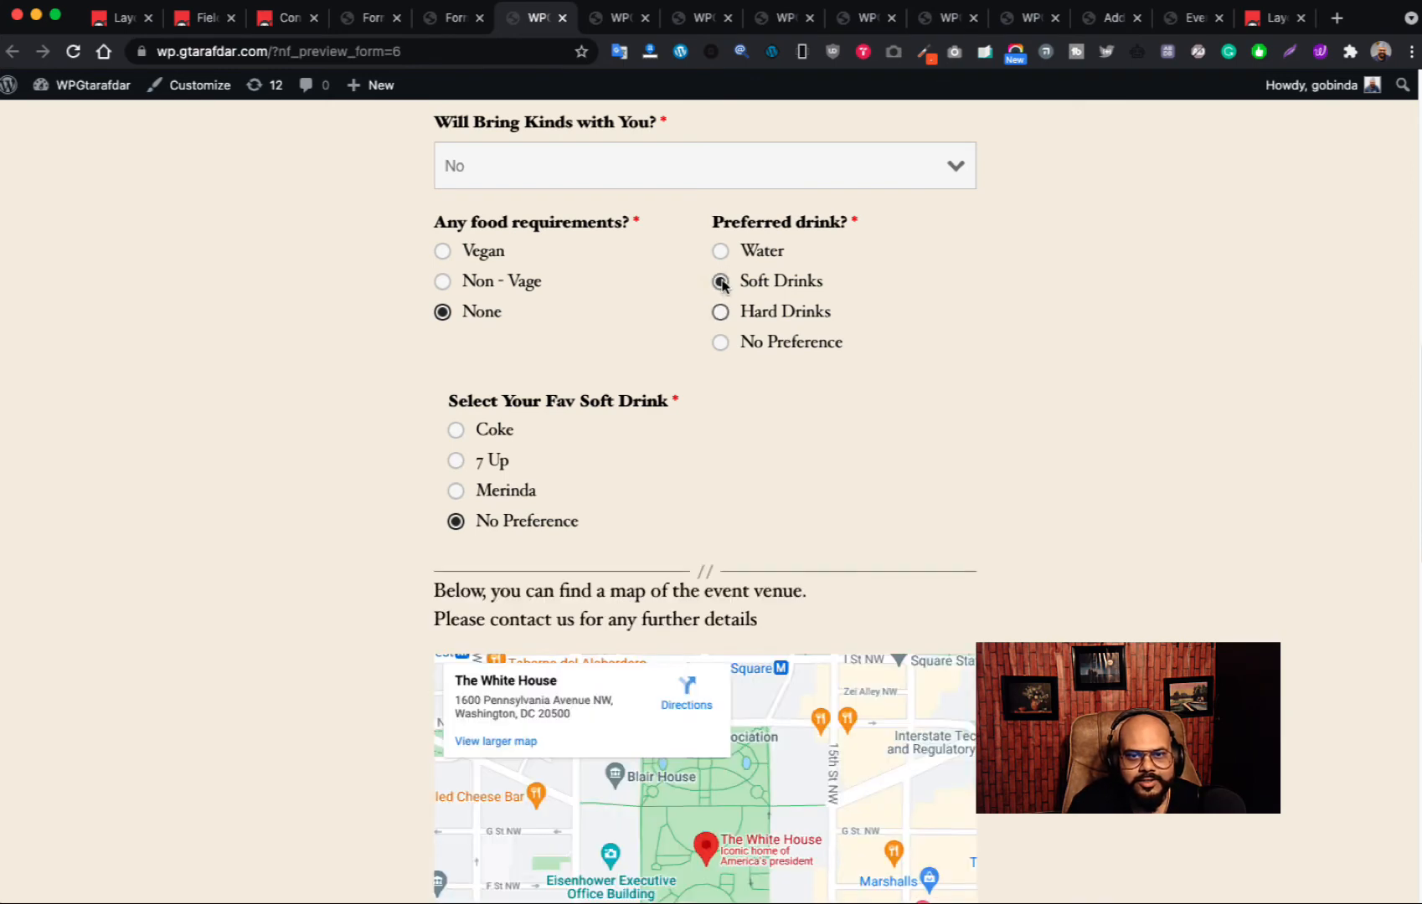
left_click(721, 253)
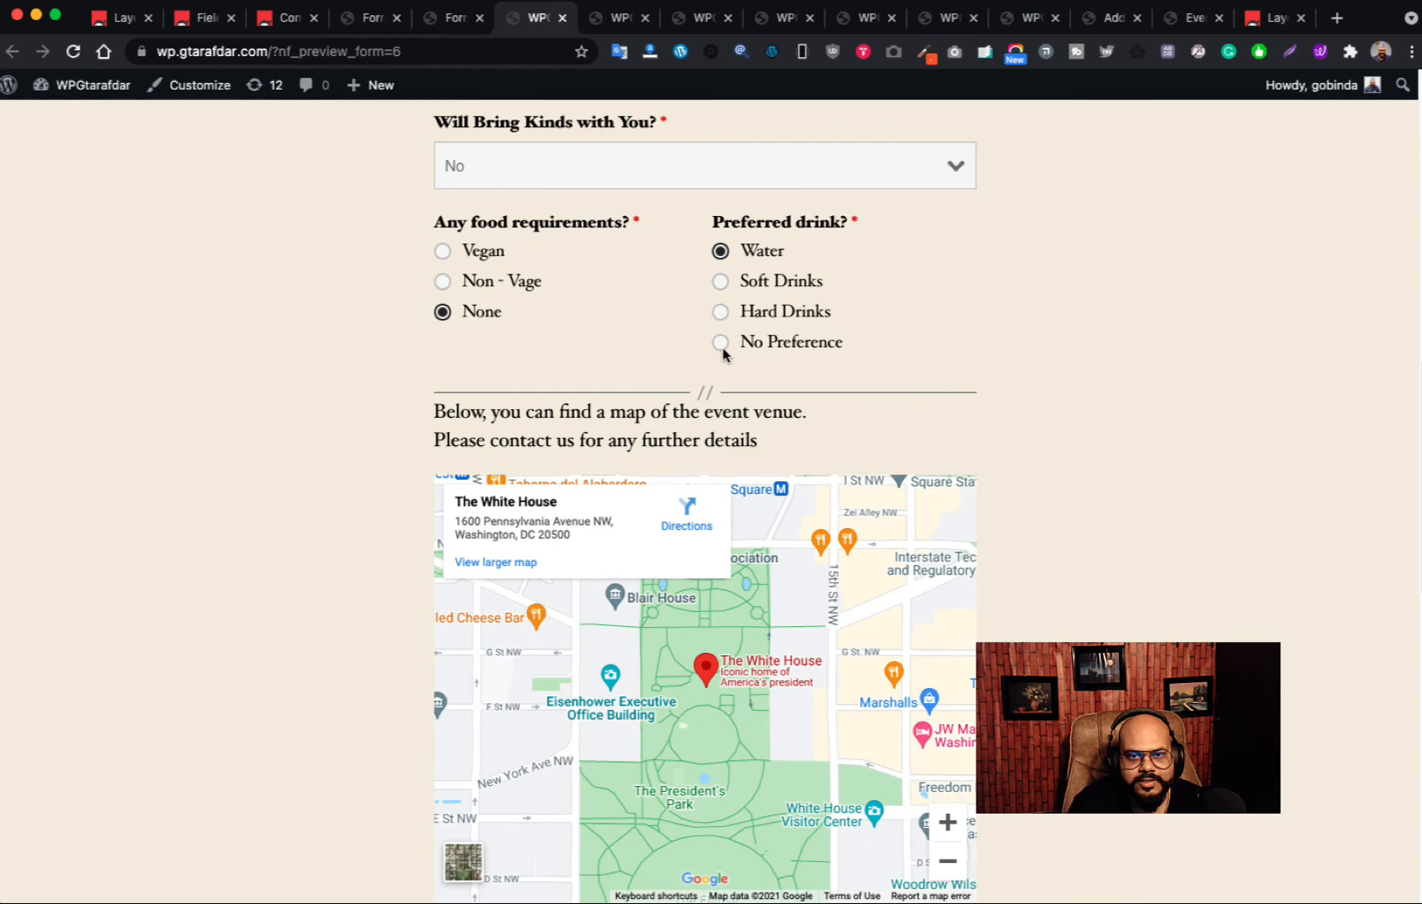
left_click(722, 344)
left_click(721, 254)
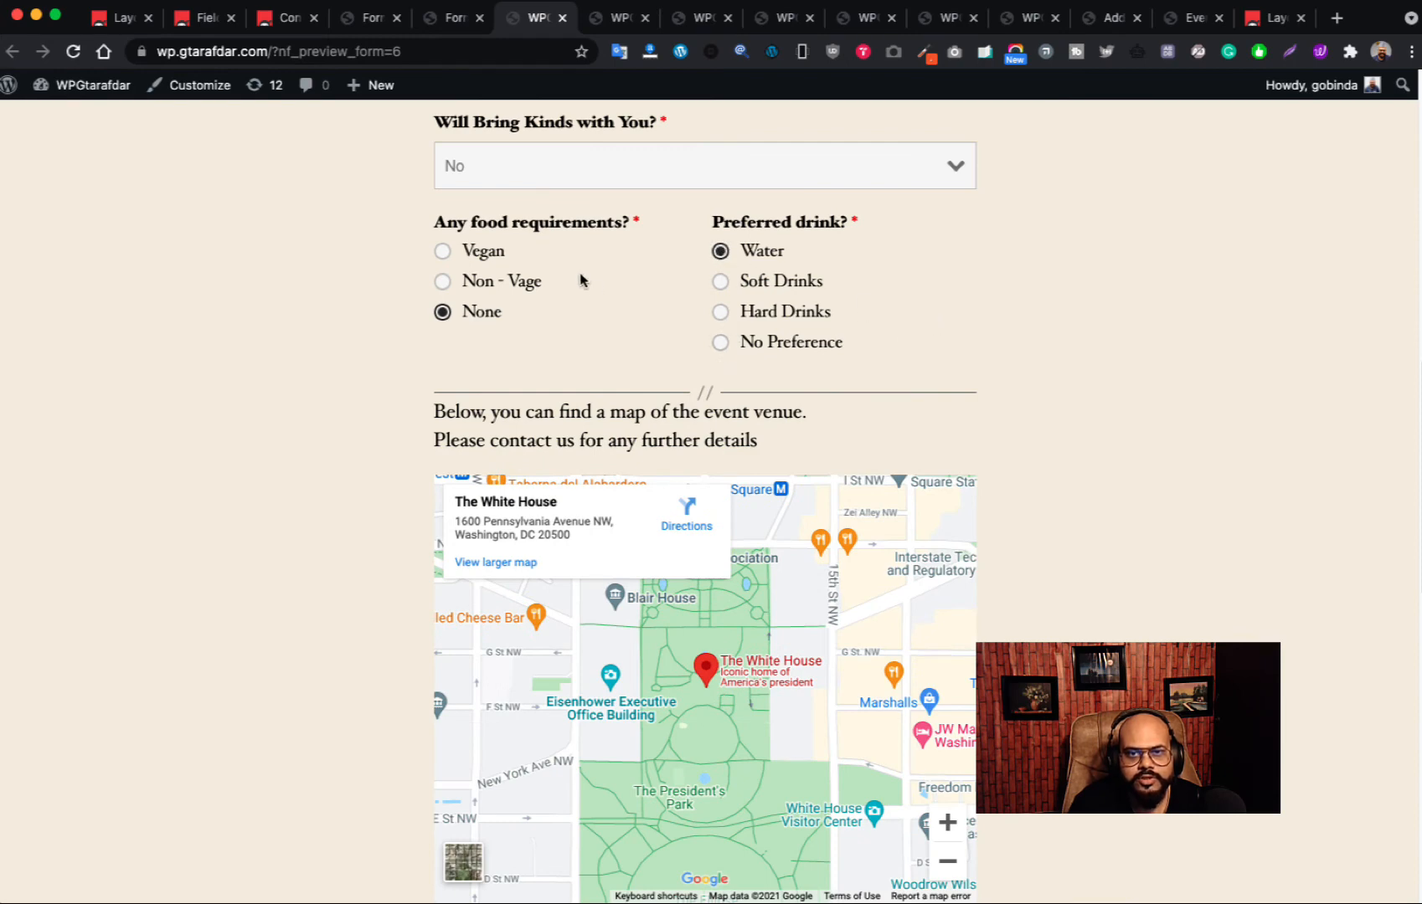
- Return to the form builder, reopen the form's conditional logic and add another blank condition
left_click(429, 12)
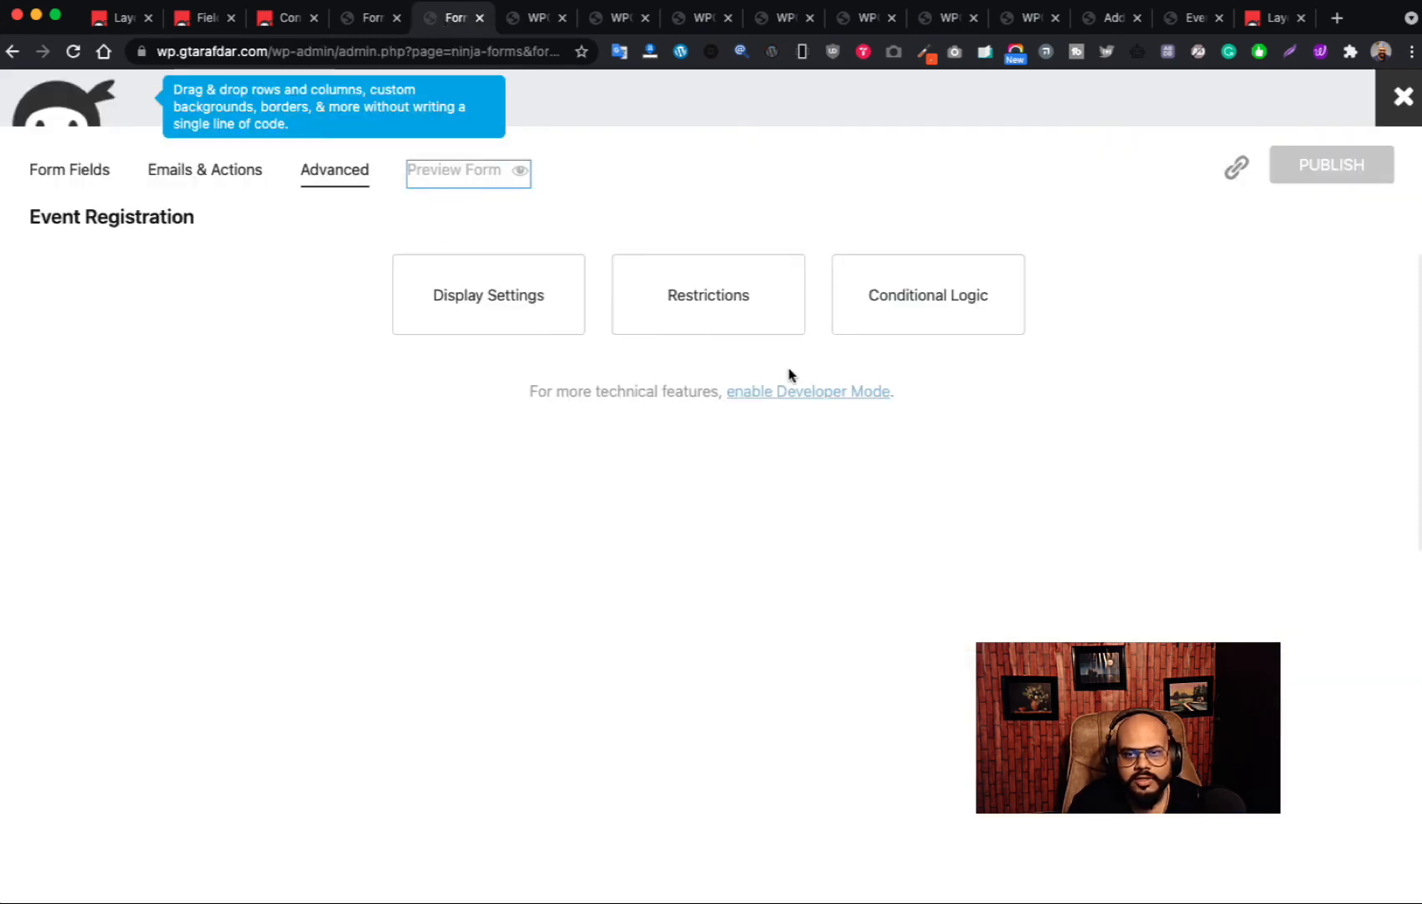
left_click(897, 302)
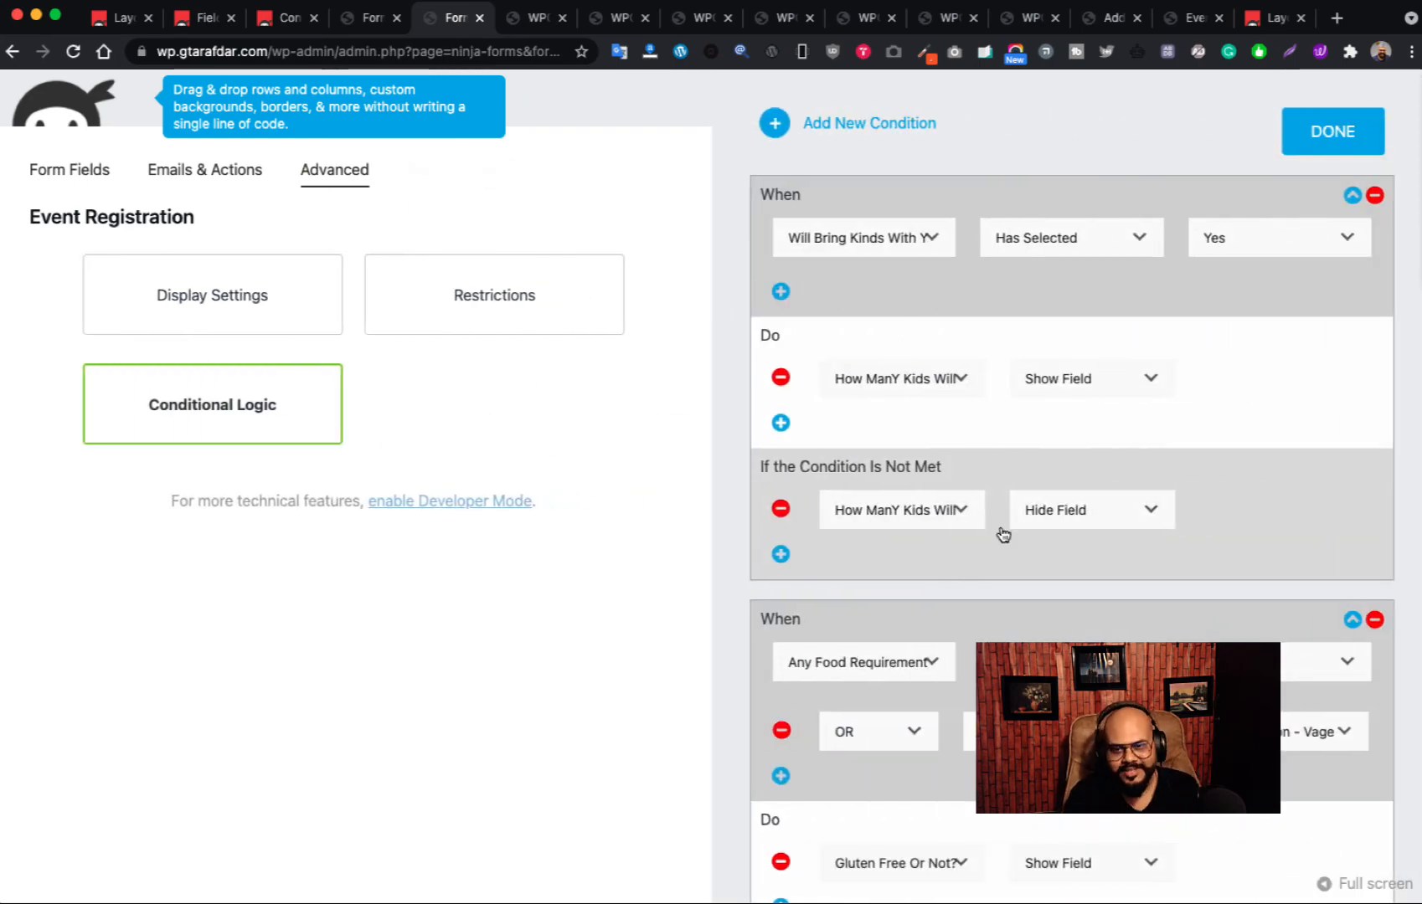
scroll(1000, 533, "down", 10)
scroll(1071, 485, "down", 10)
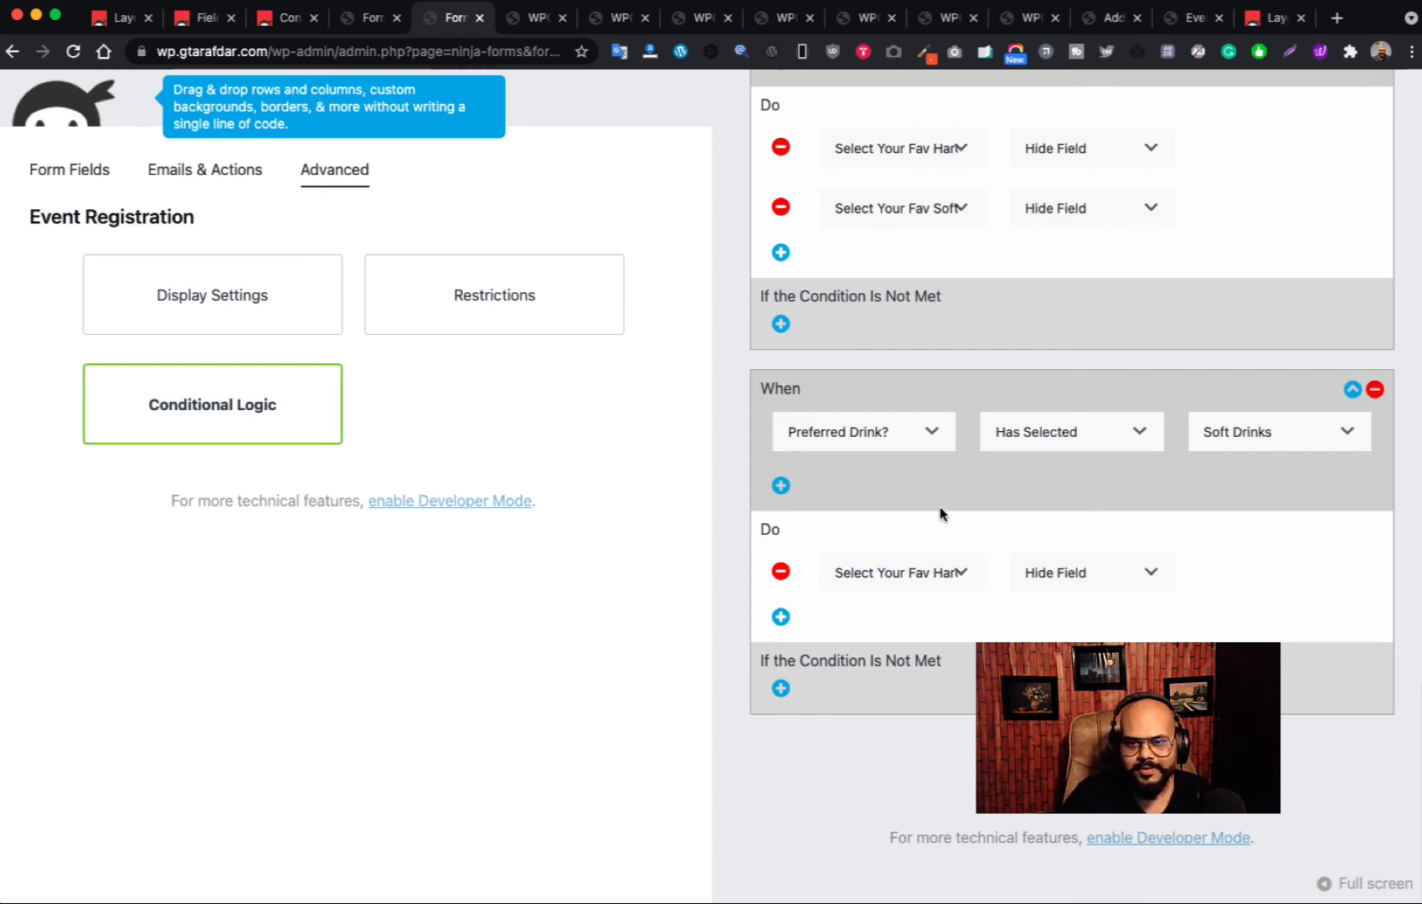
scroll(940, 511, "up", 15)
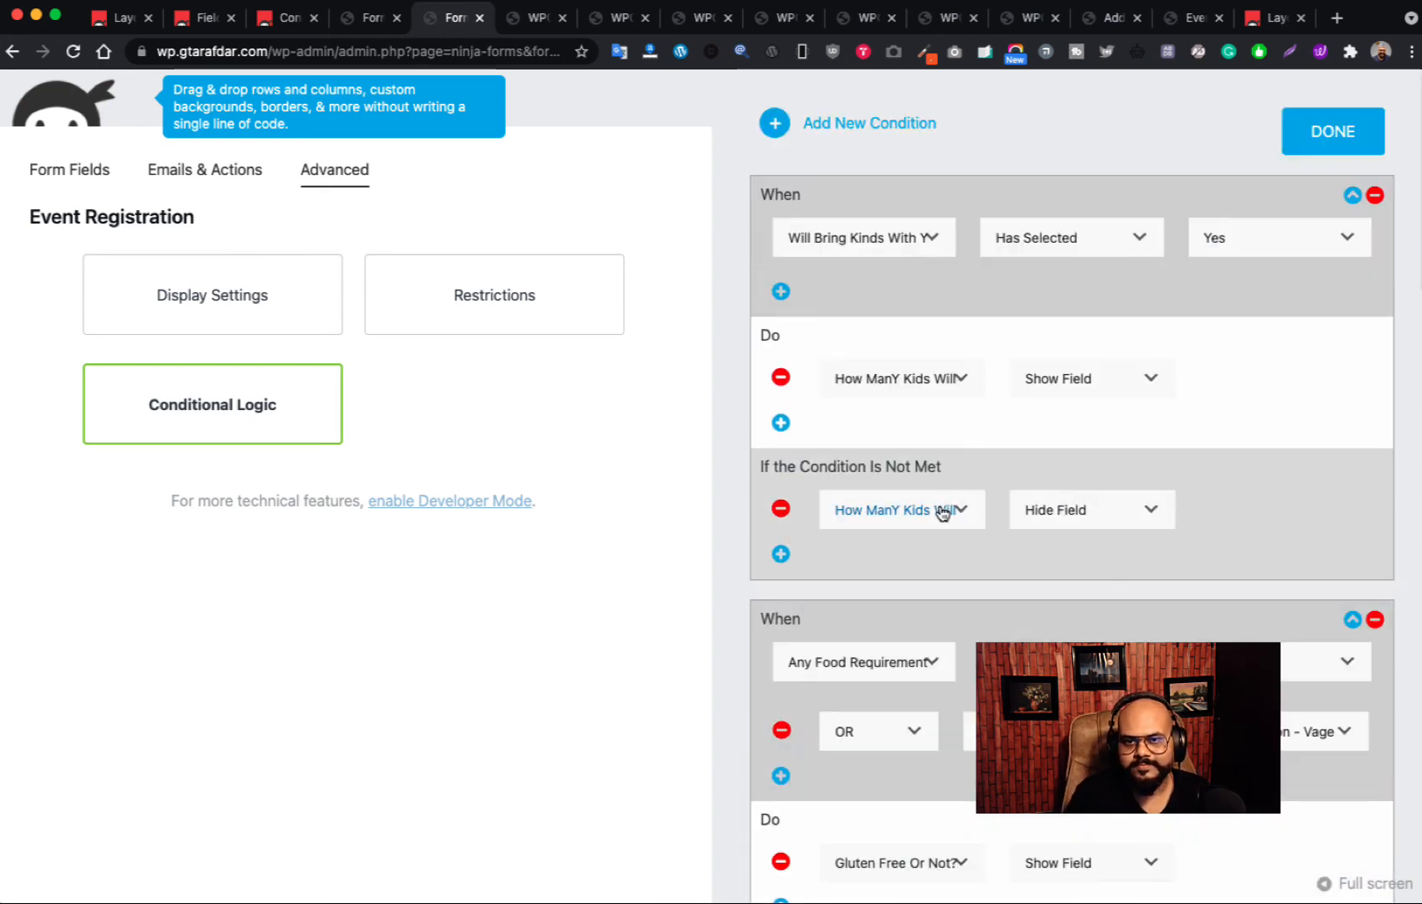
left_click(875, 128)
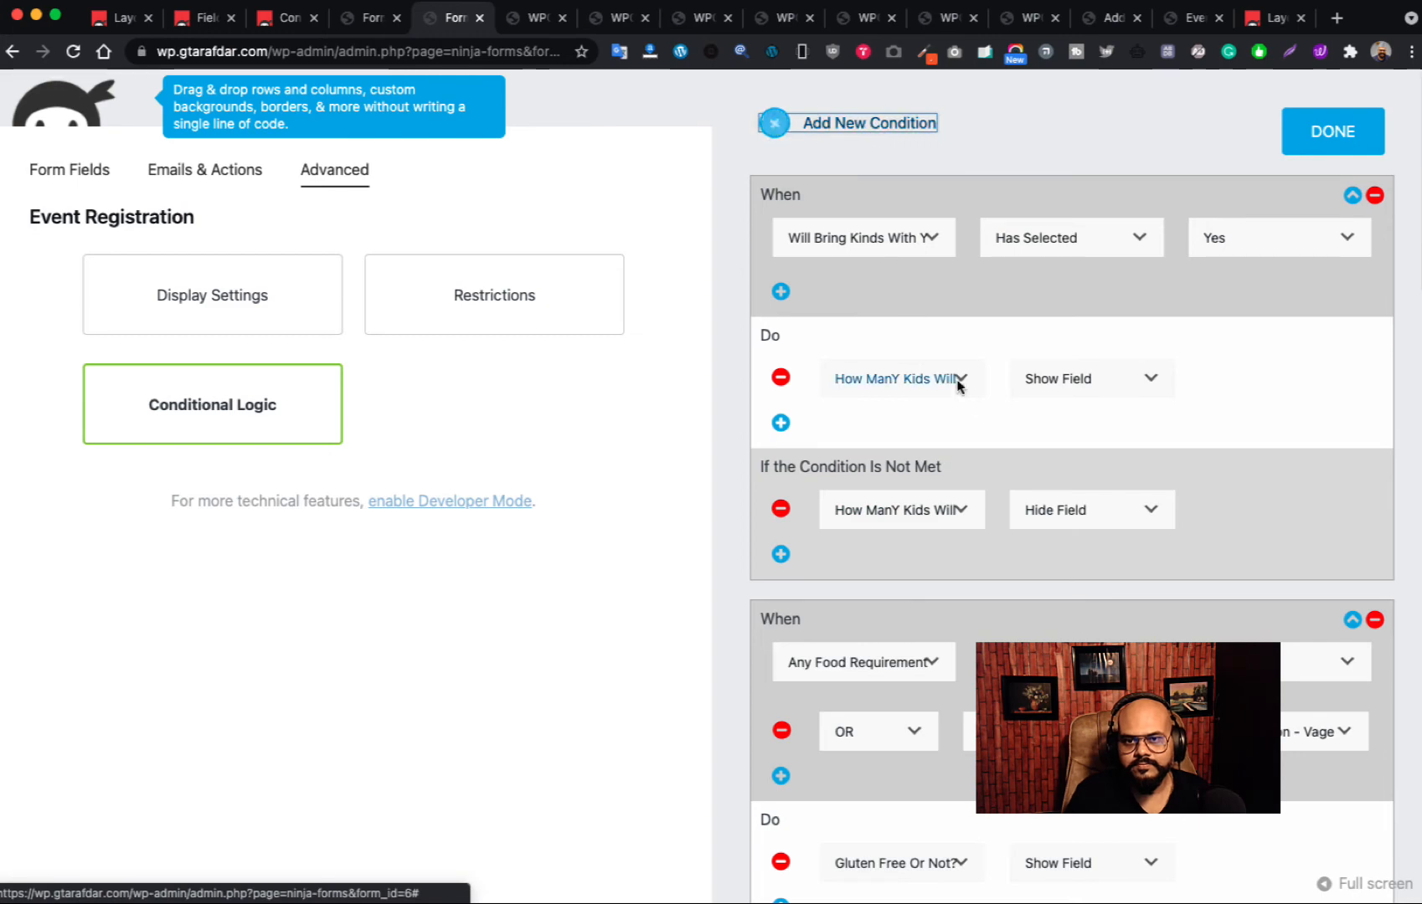
- Set the blank condition's trigger to Preferred Drink, Has Selected, Hard Drinks
scroll(963, 461, "down", 15)
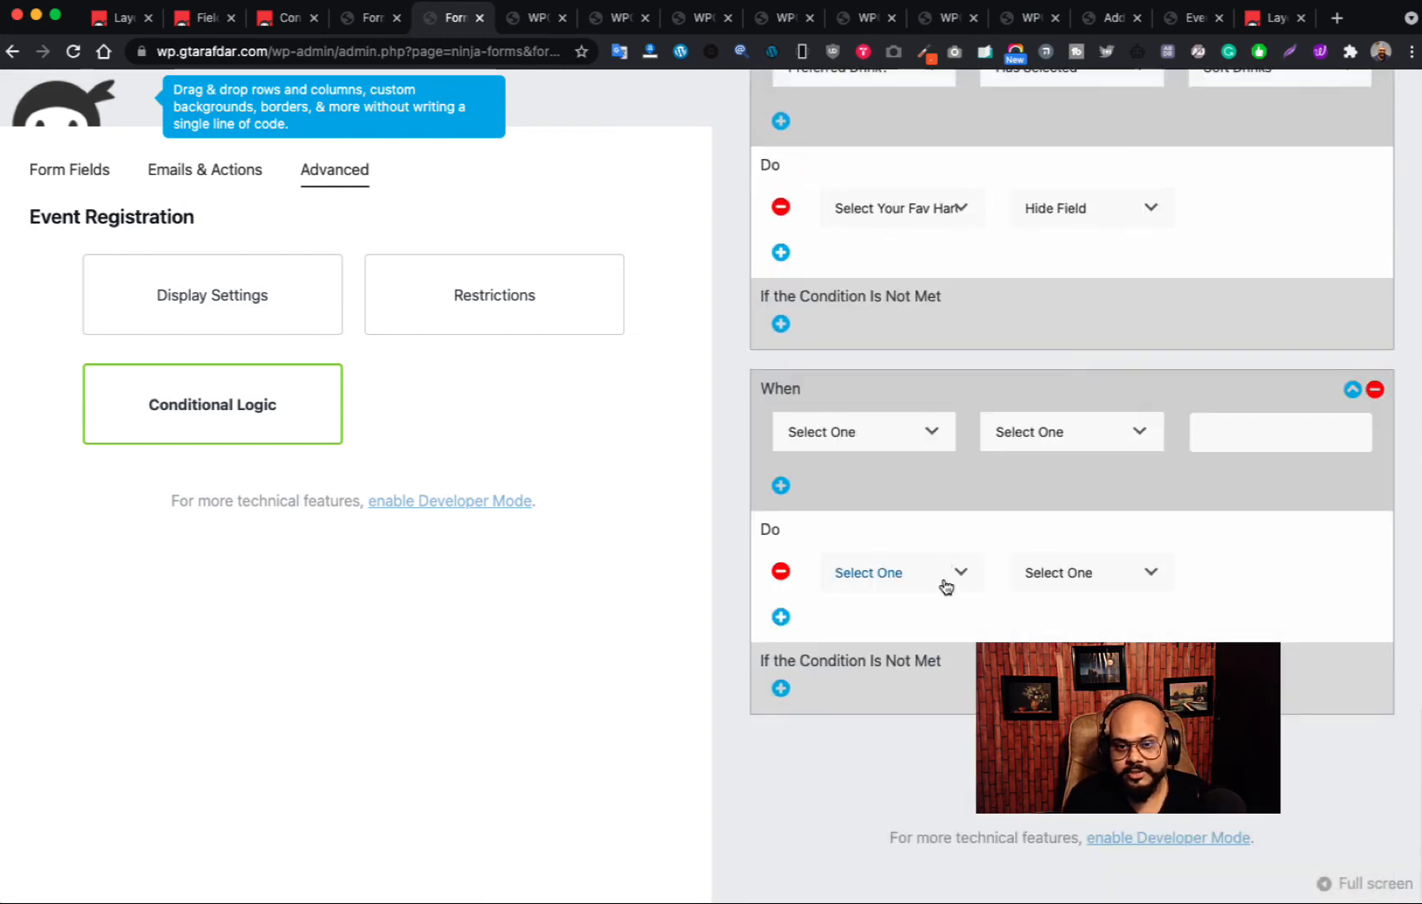
scroll(909, 437, "up", 1)
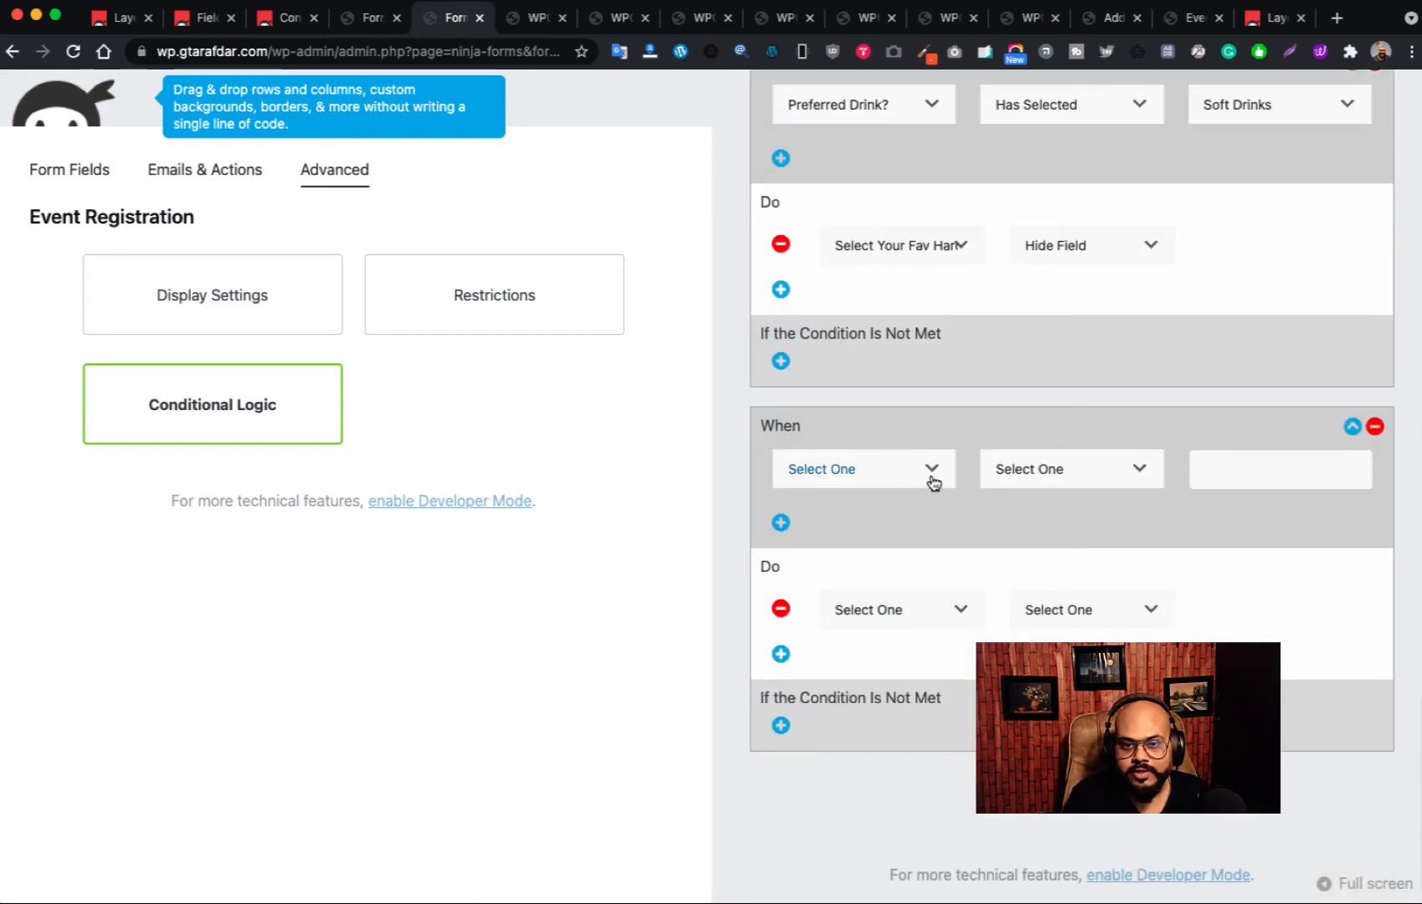
left_click(928, 473)
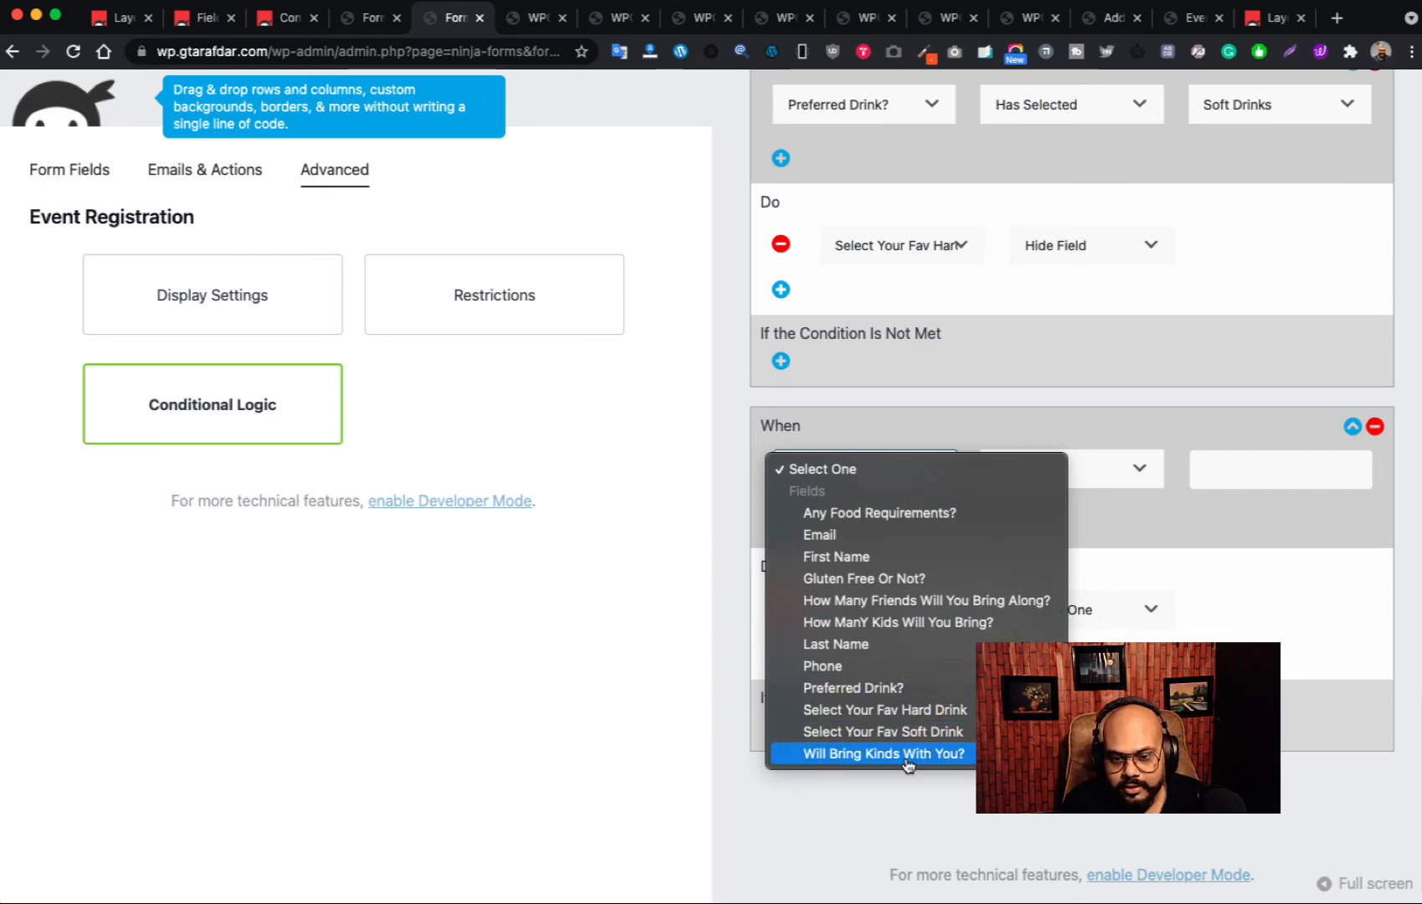
left_click(916, 688)
scroll(1076, 523, "up", 4)
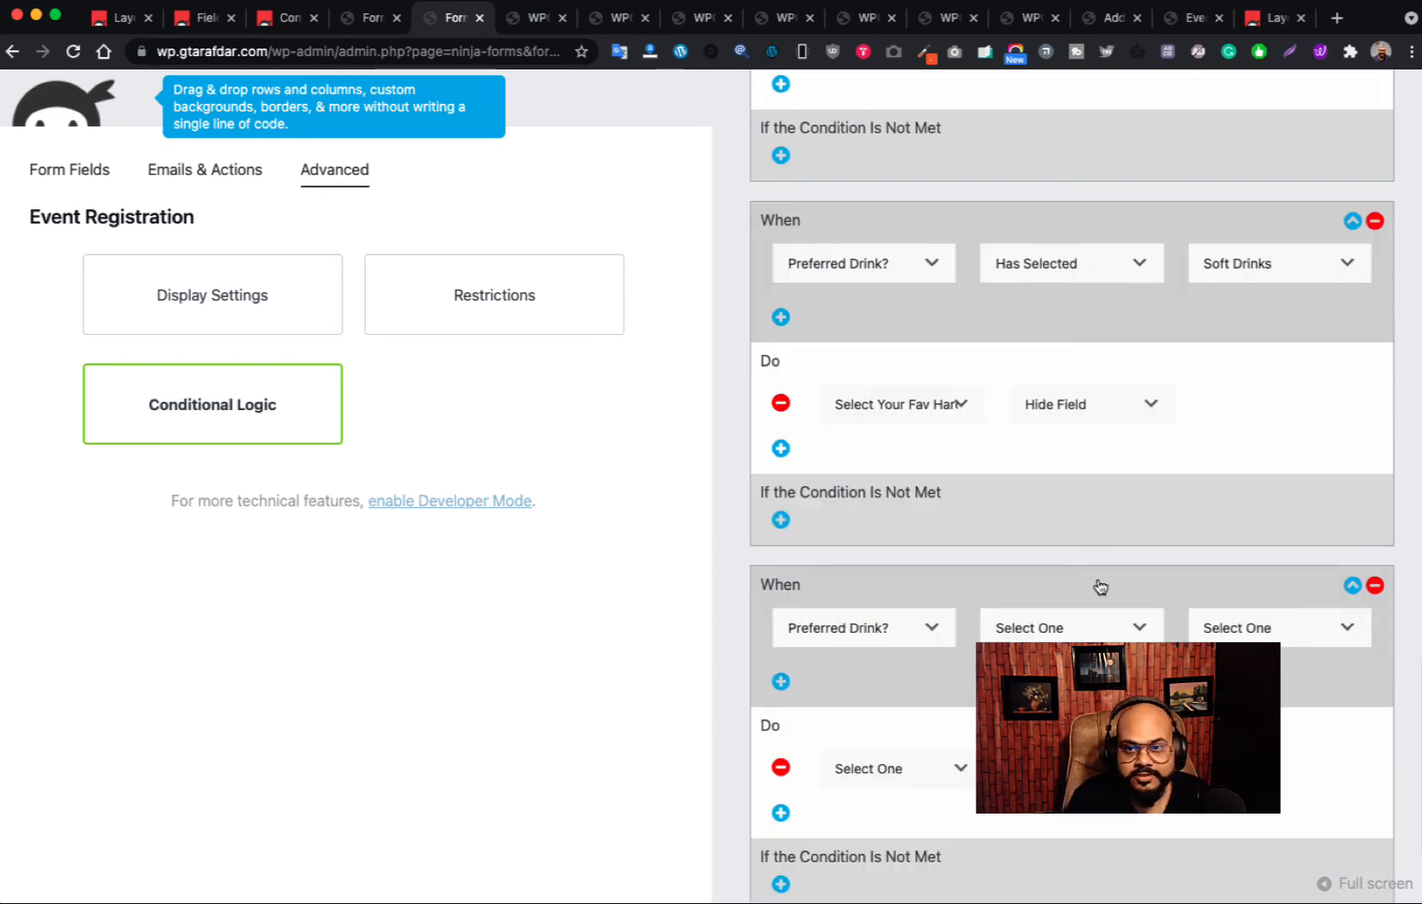
left_click(1067, 628)
left_click(1068, 647)
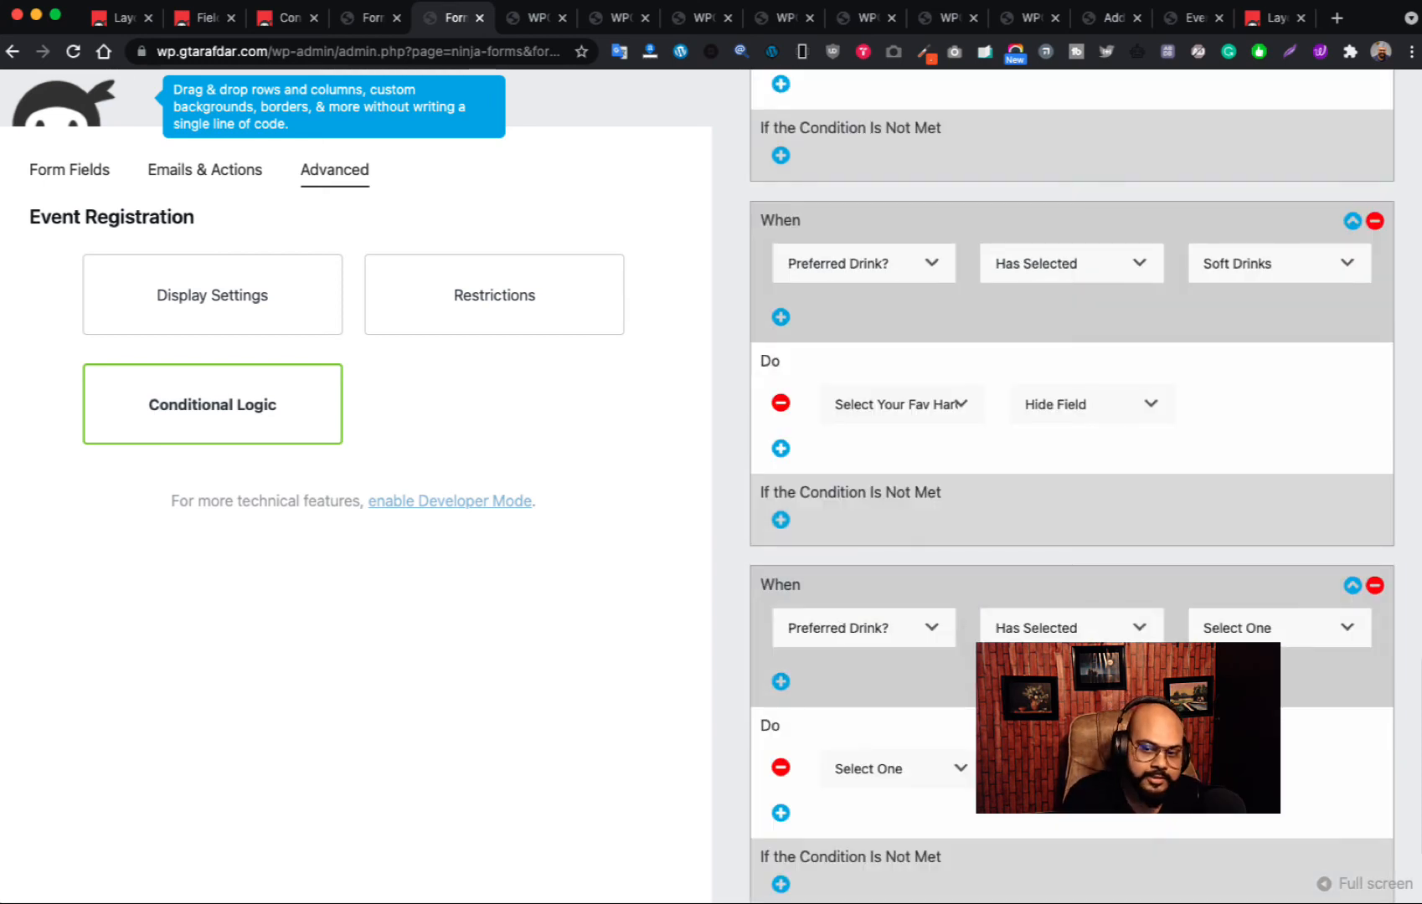
left_click(1310, 638)
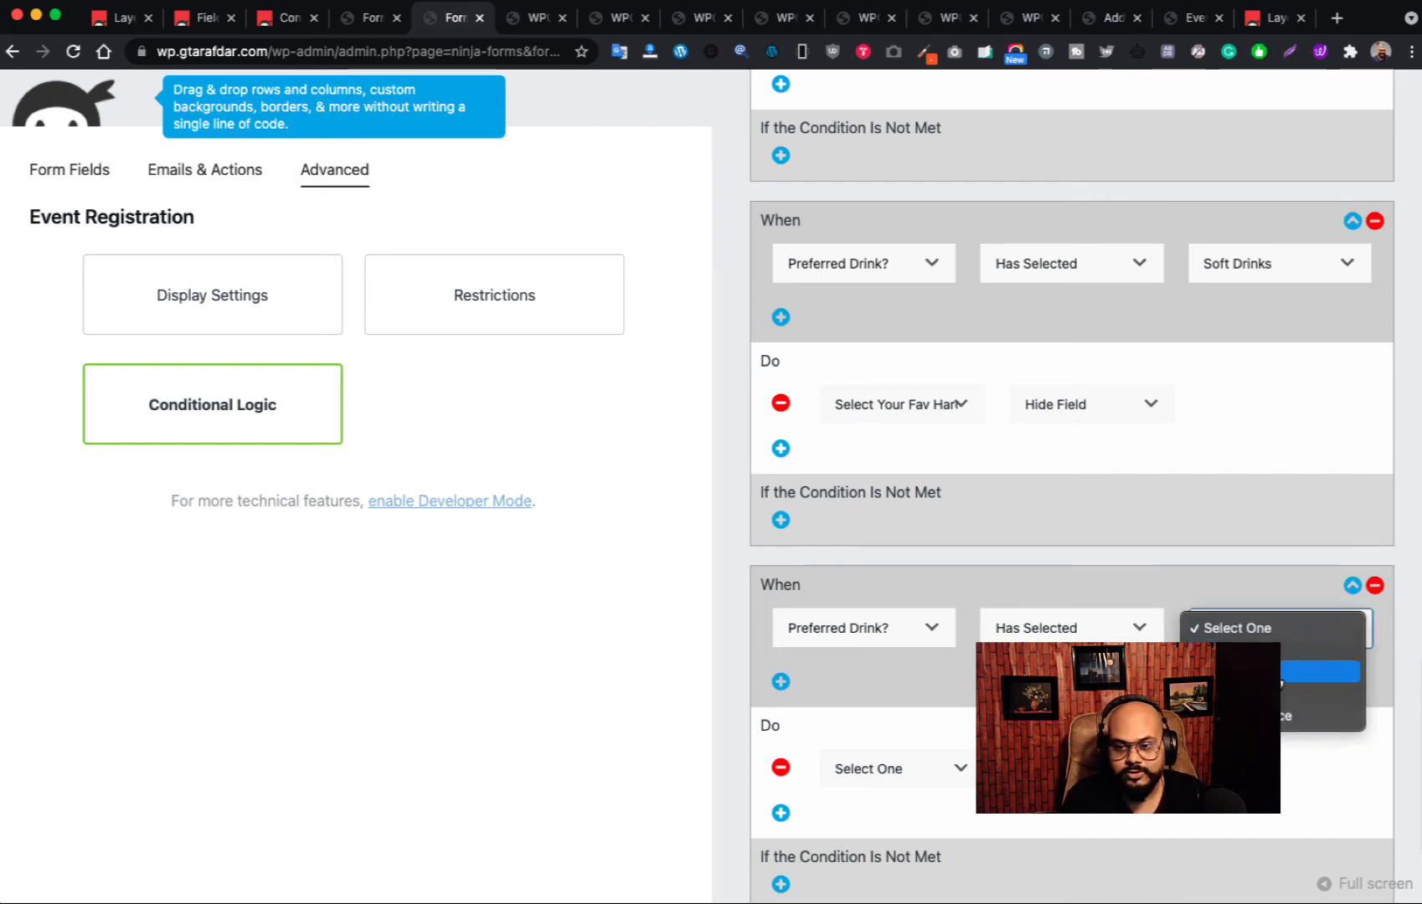
left_click(1319, 670)
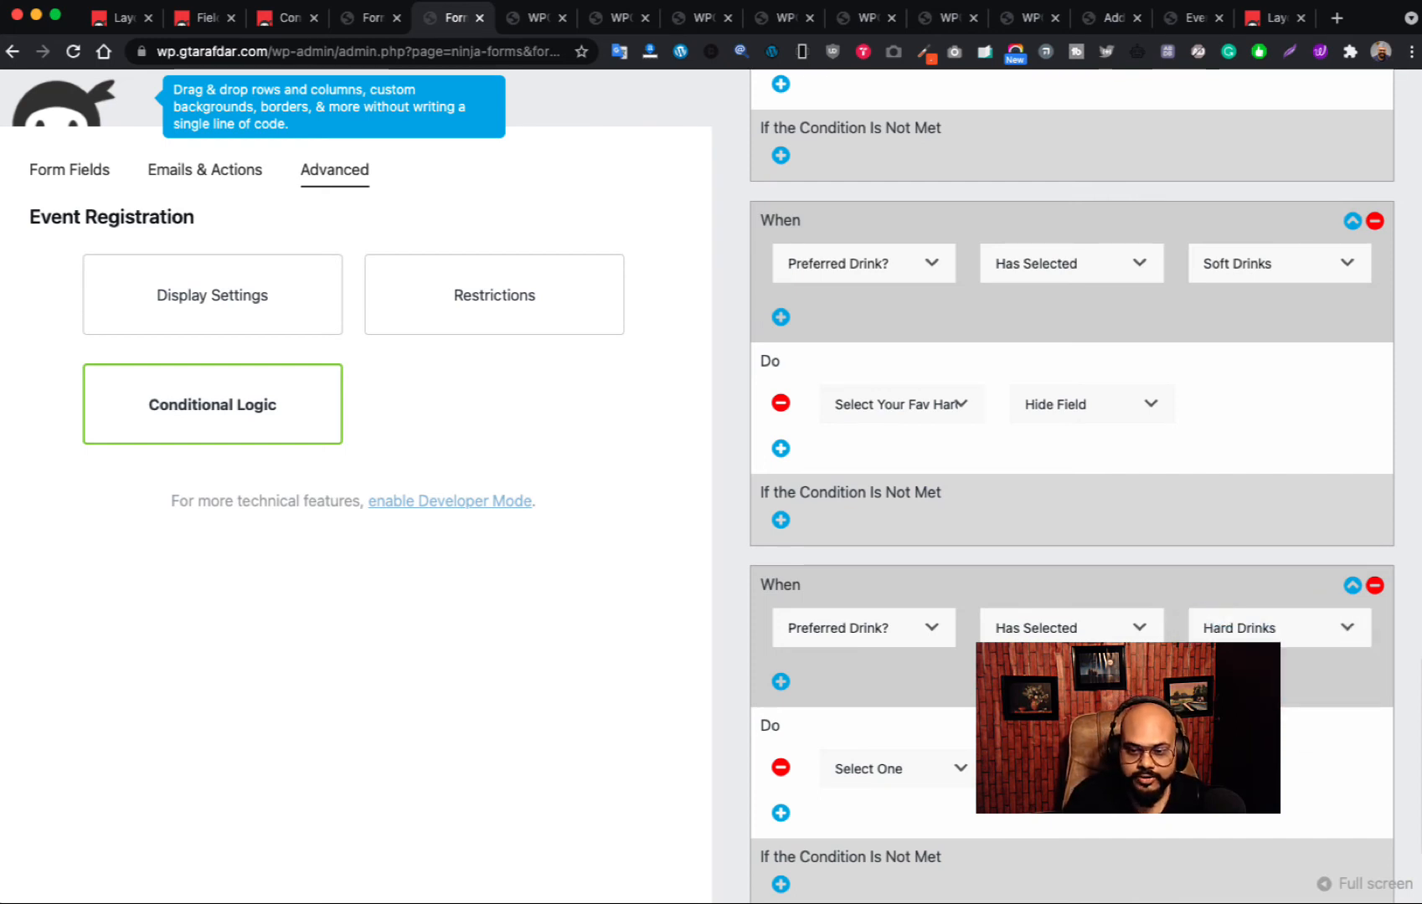
- Set the Hard Drinks condition's action to Hide Field for the Select Your Fav Soft Drink field
left_click(927, 779)
scroll(928, 836, "down", 3)
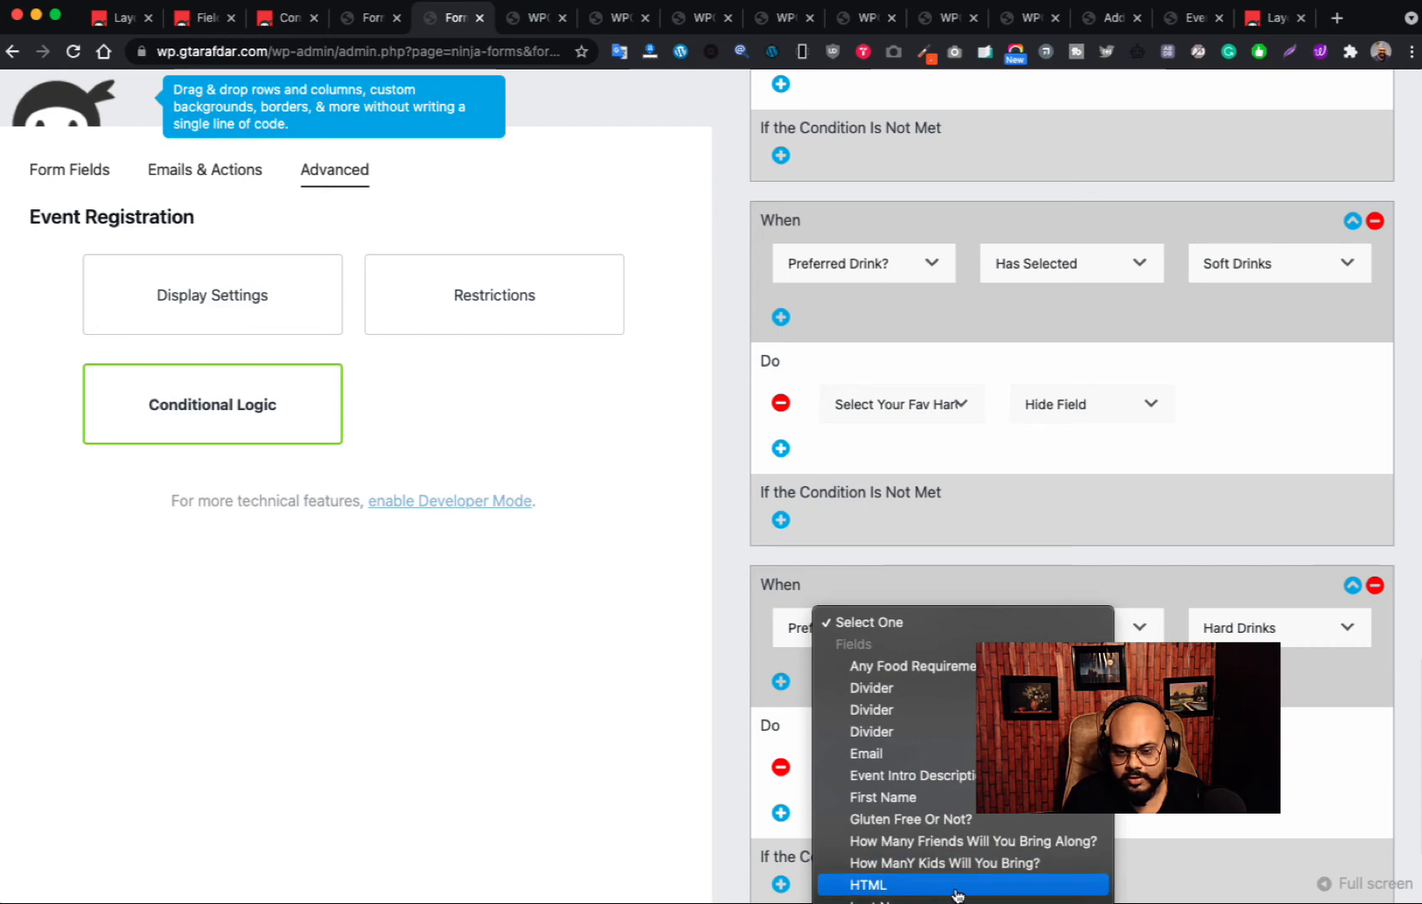
scroll(956, 901, "down", 2)
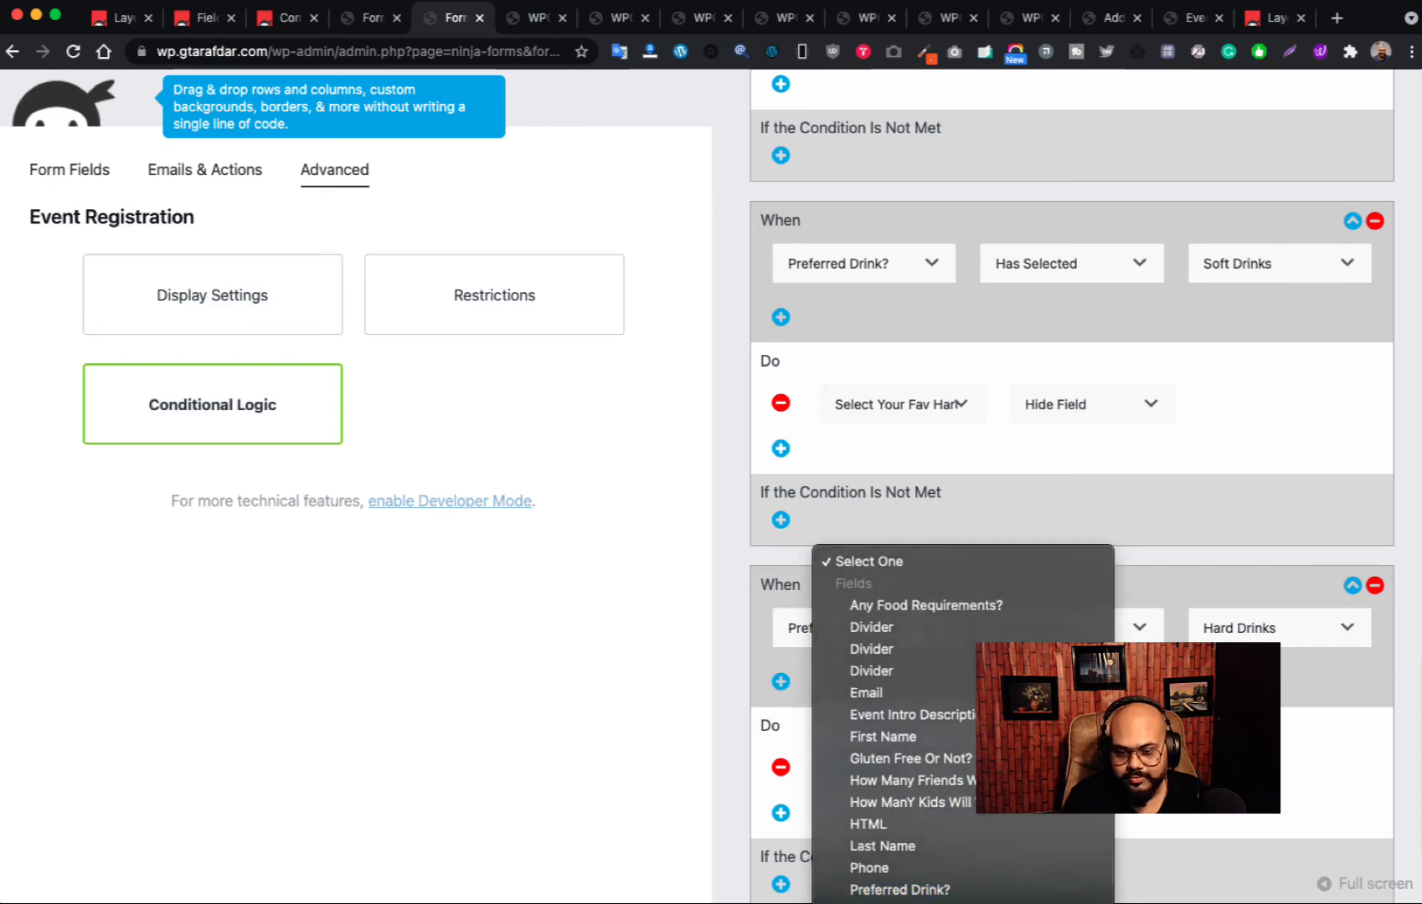
left_click(913, 871)
left_click(920, 768)
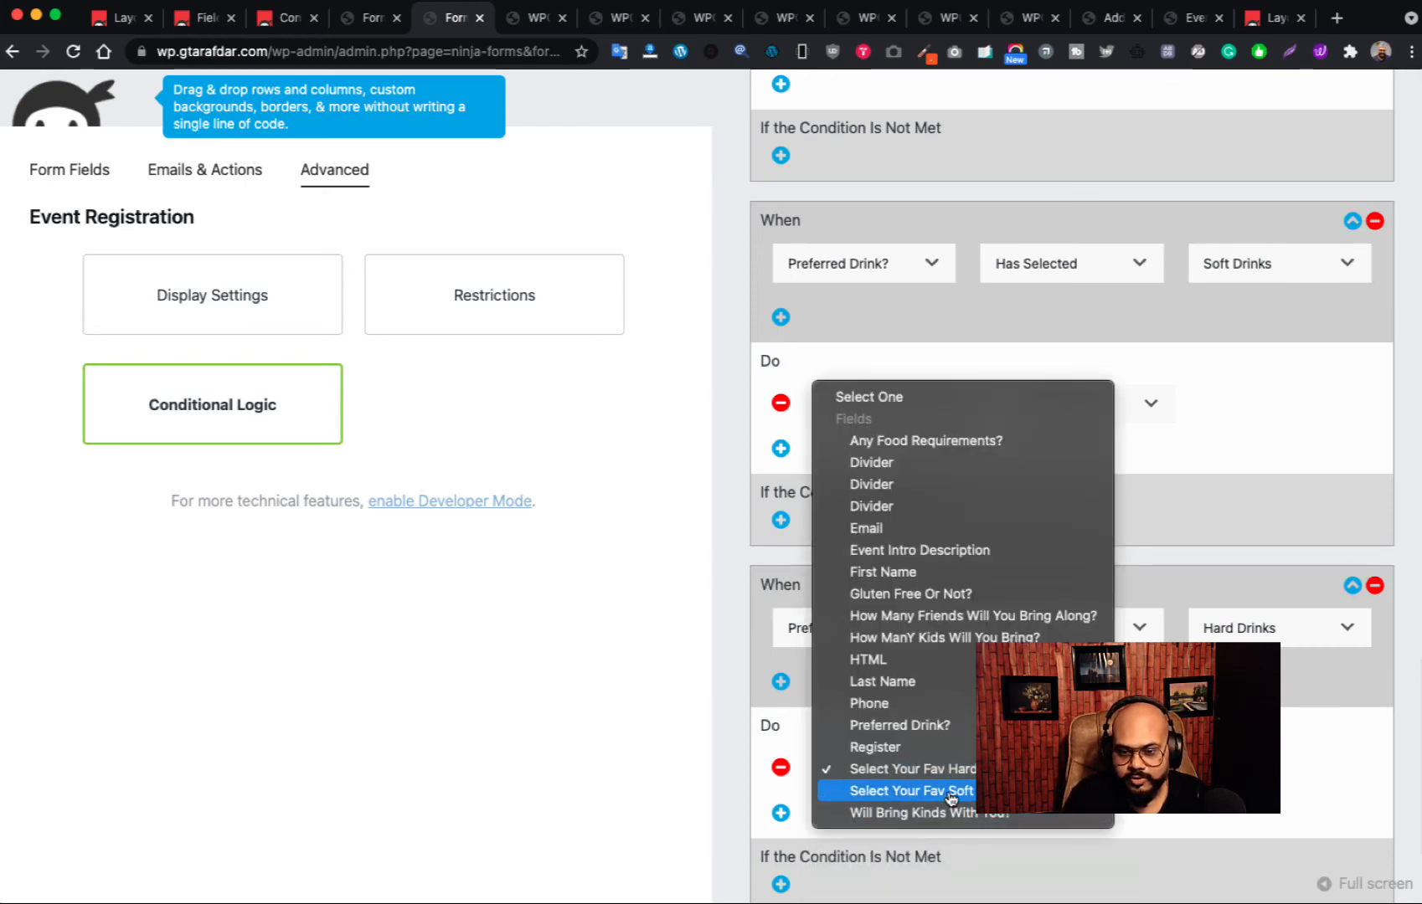
left_click(911, 791)
left_click(1089, 769)
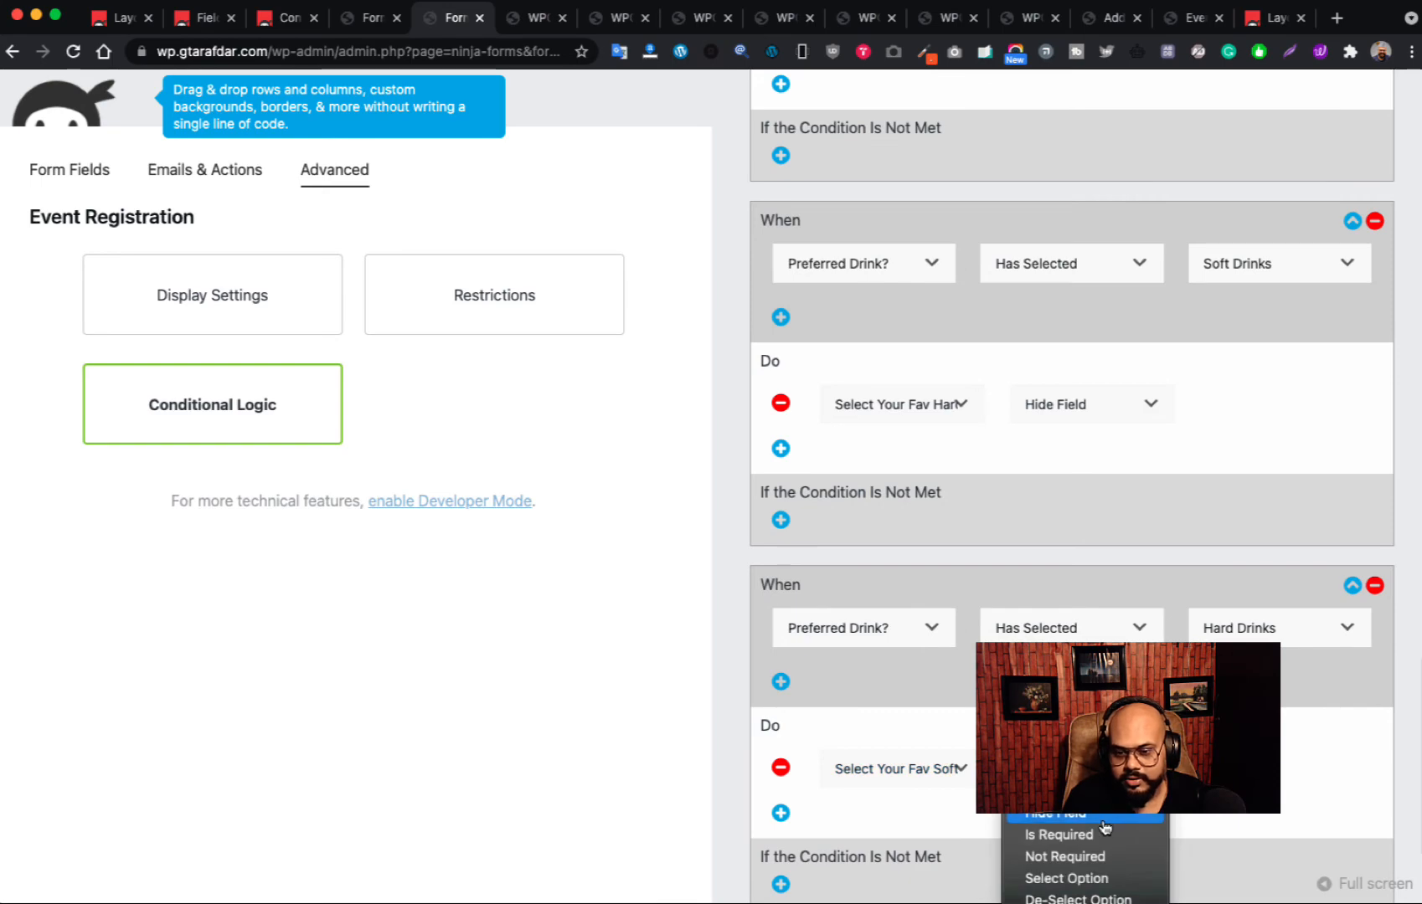
left_click(1153, 817)
- Finish editing the conditional logic, publish the form and open its preview
scroll(1259, 508, "up", 10)
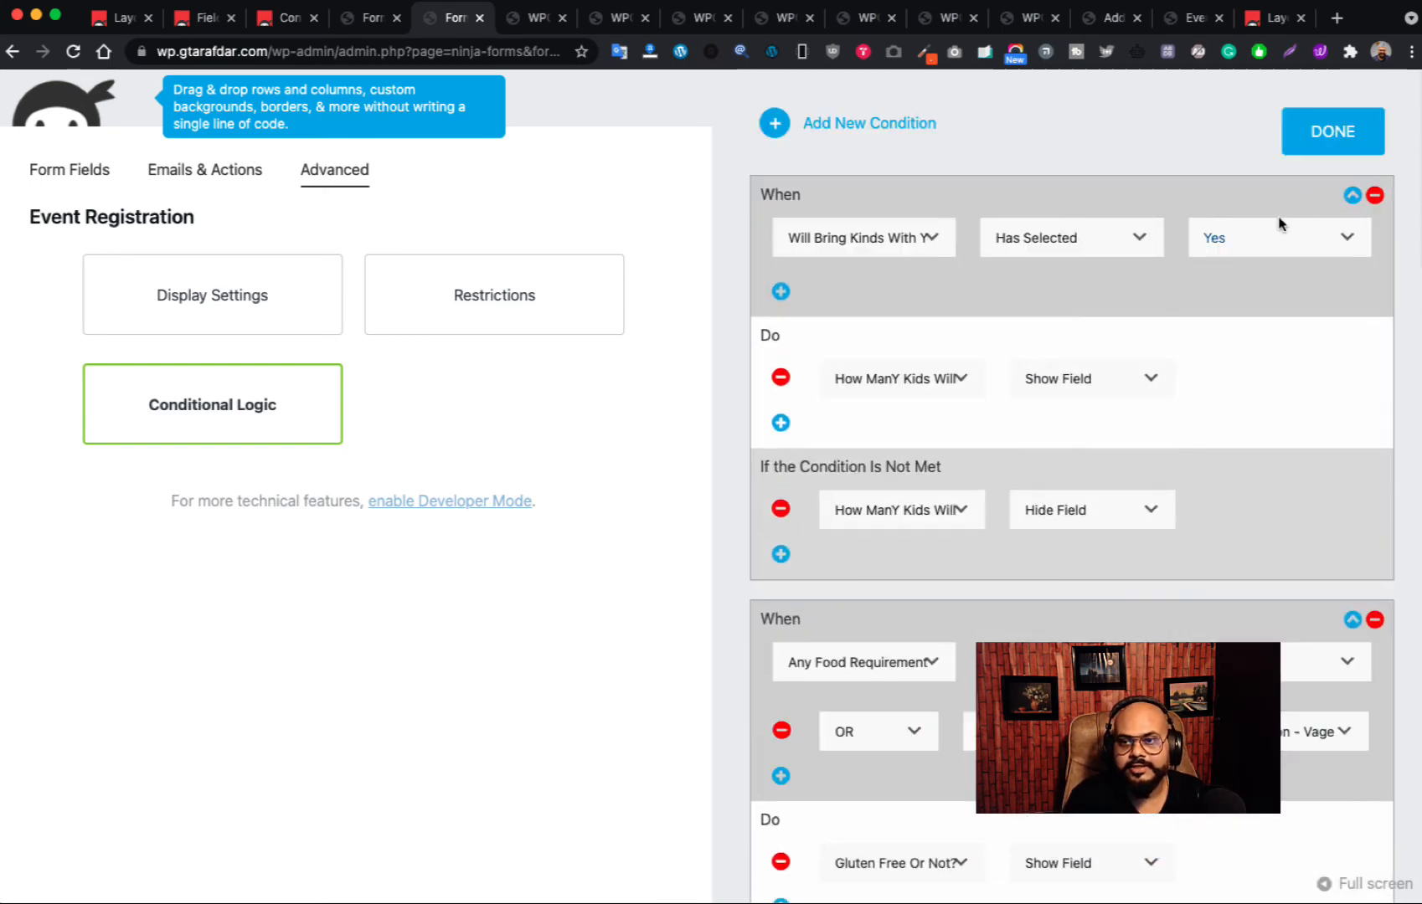
left_click(1340, 143)
left_click(1308, 172)
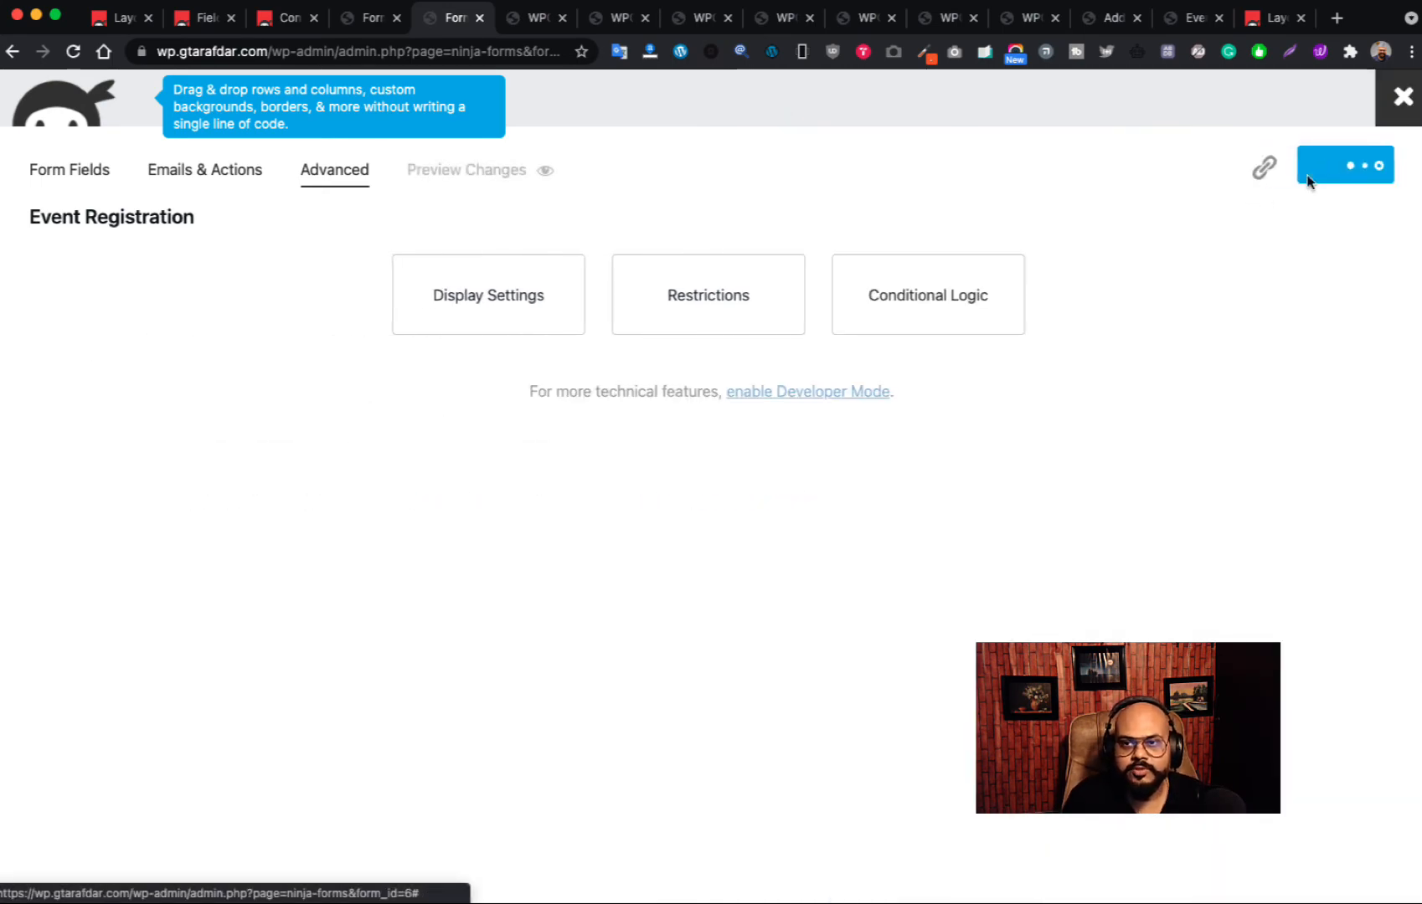
left_click(470, 174)
- Test the preferred drink question in the preview by choosing Hard Drinks, Soft Drinks, Water and No Preference in turn
scroll(697, 387, "down", 12)
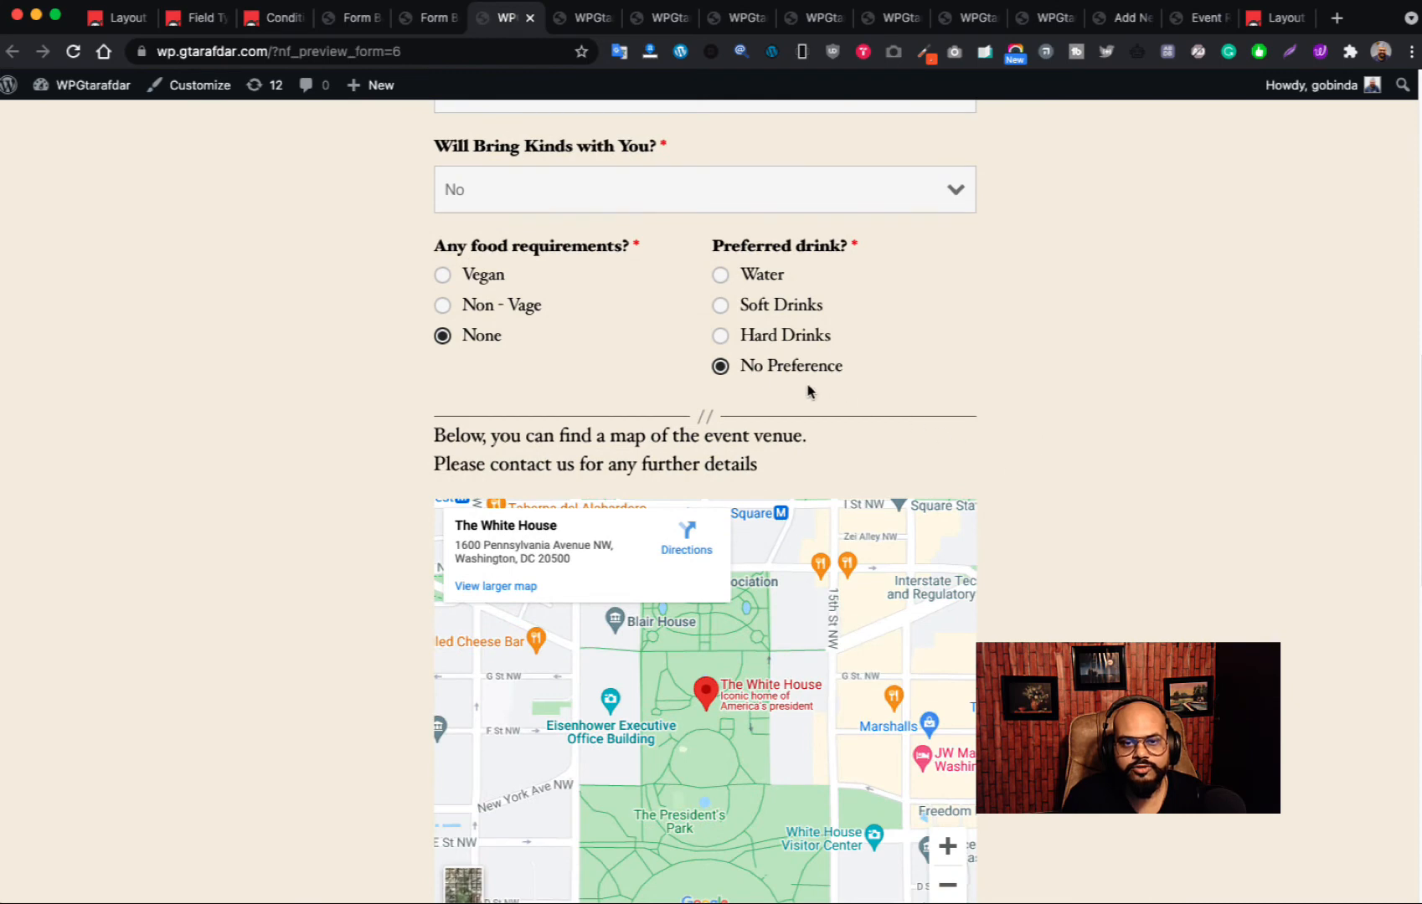
left_click(720, 337)
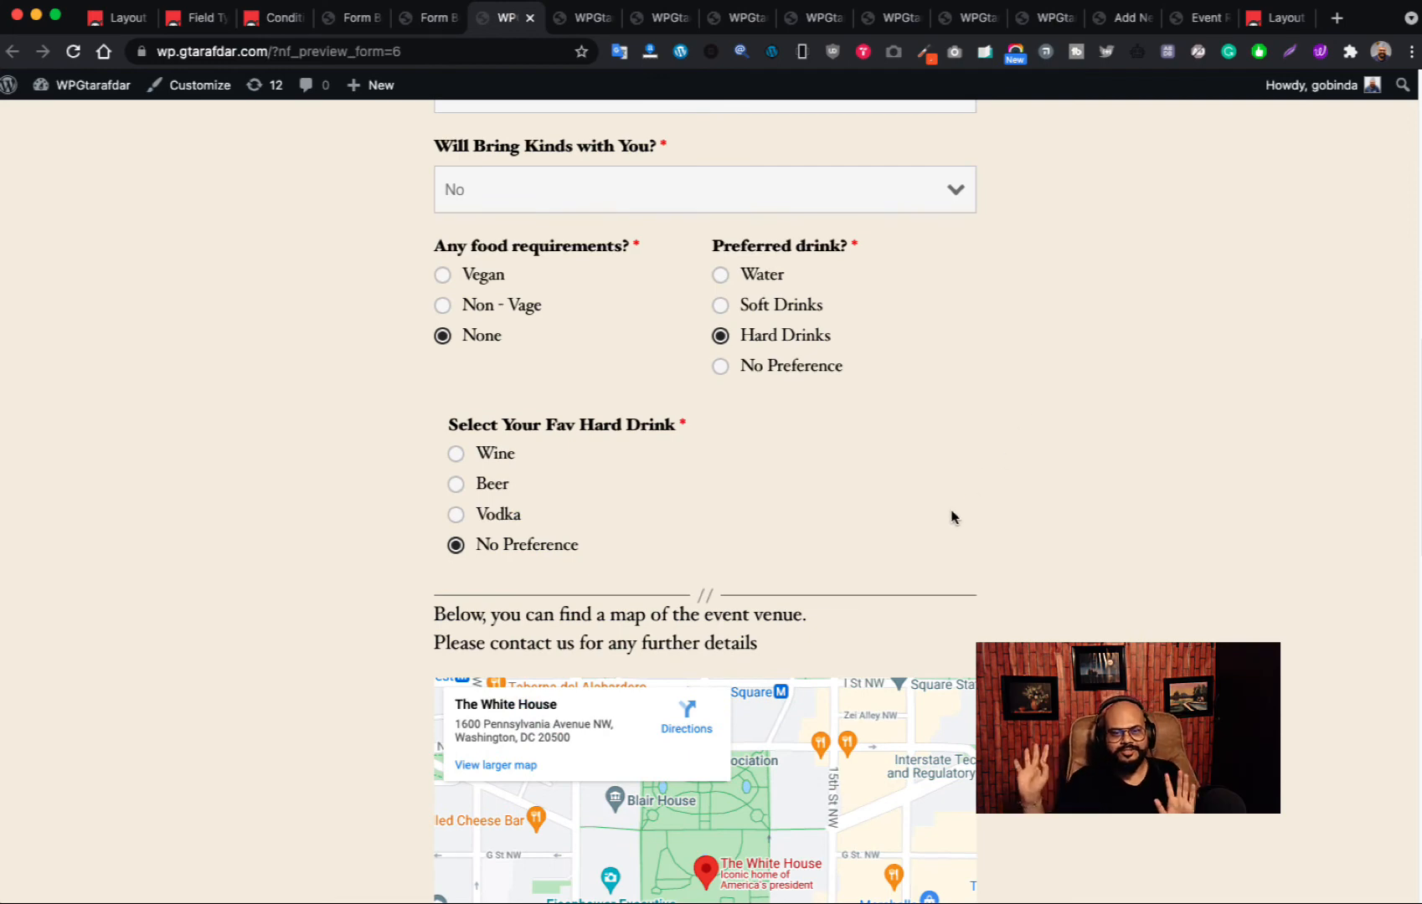
left_click(720, 307)
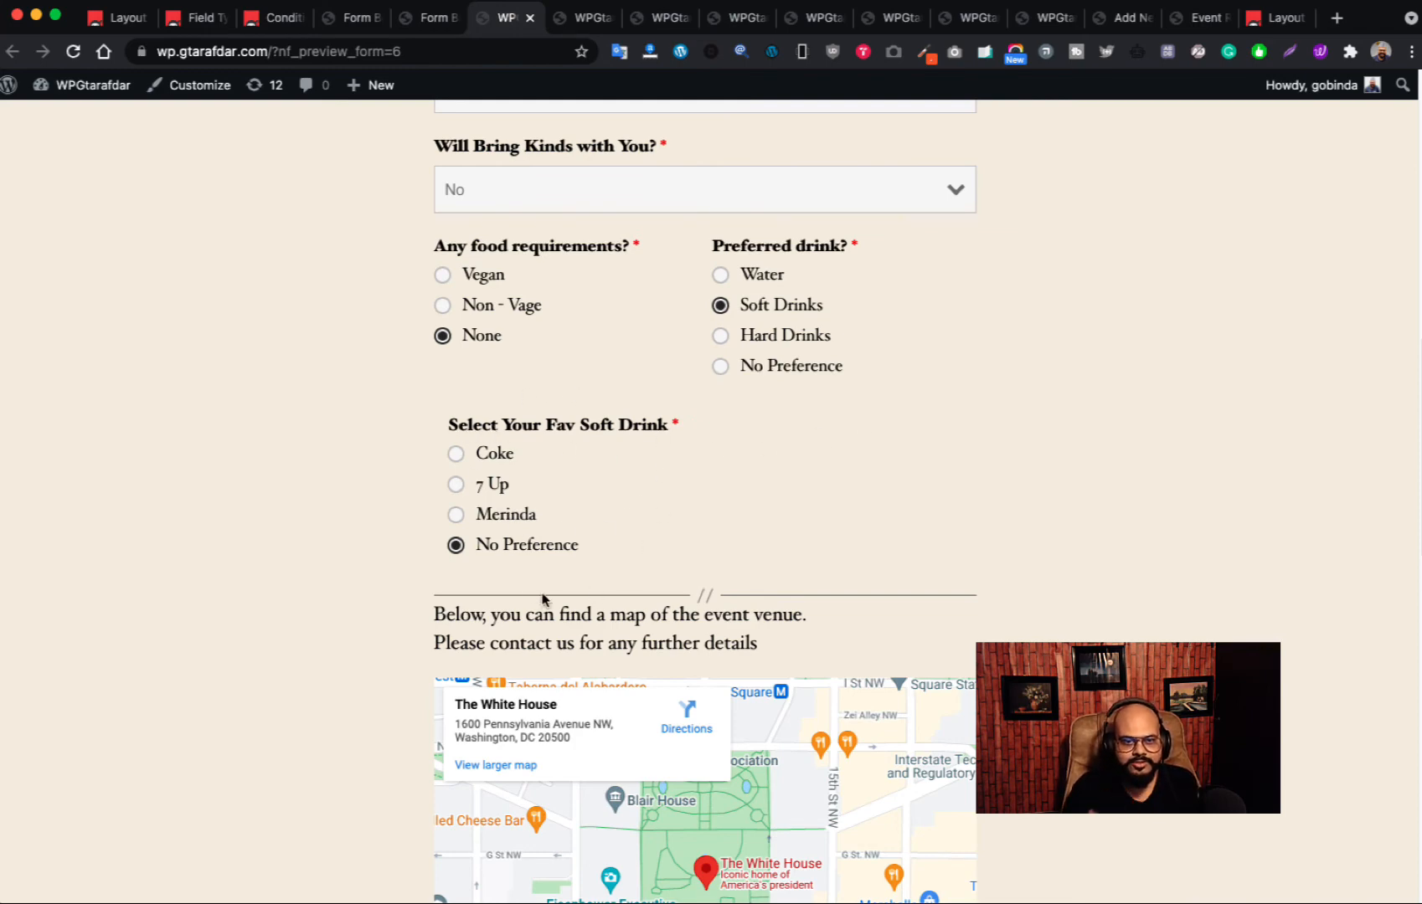
left_click(721, 275)
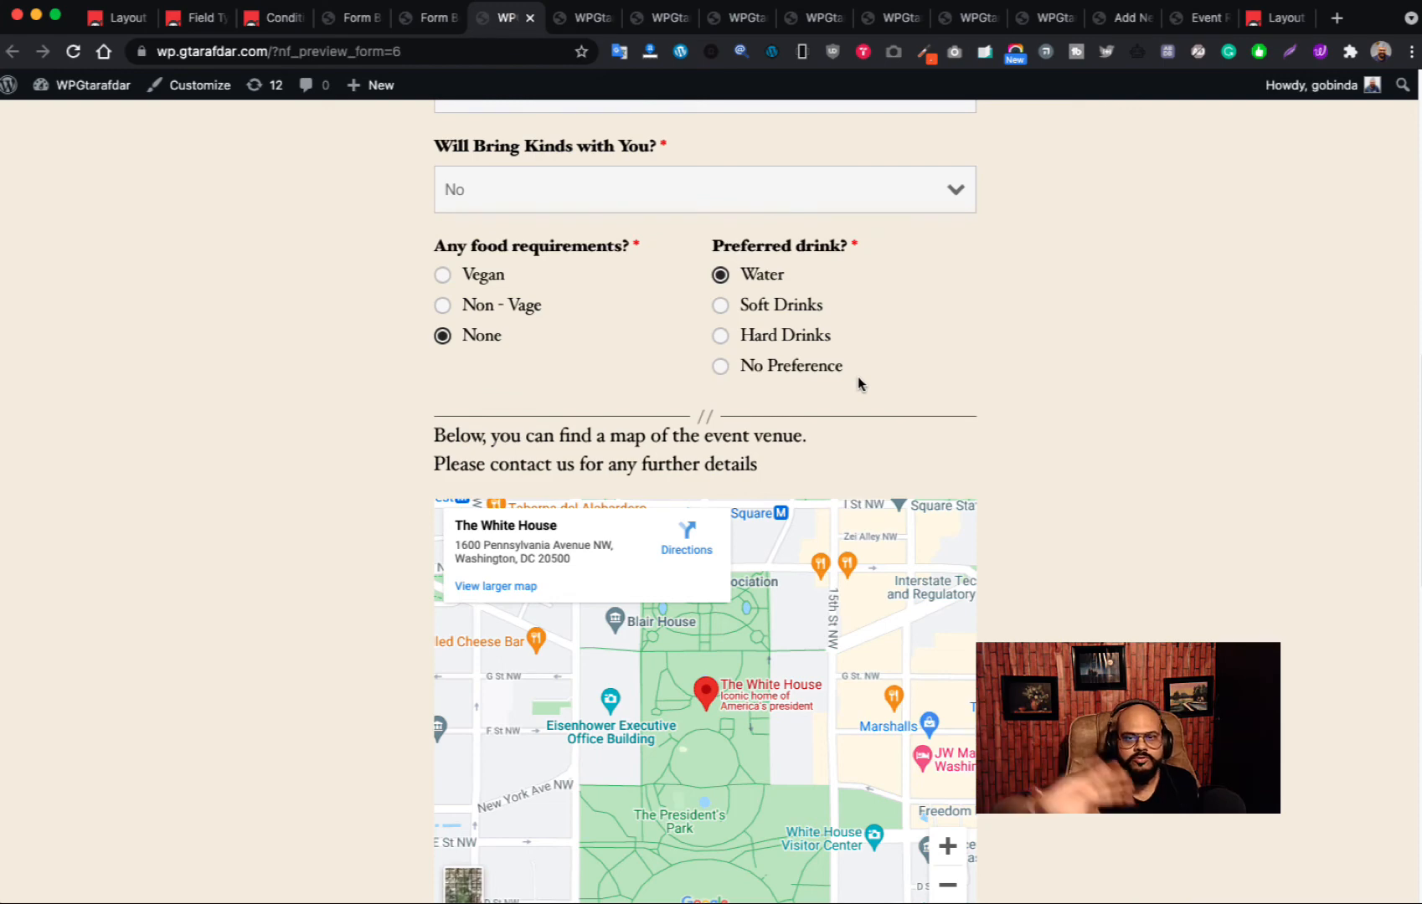
left_click(720, 366)
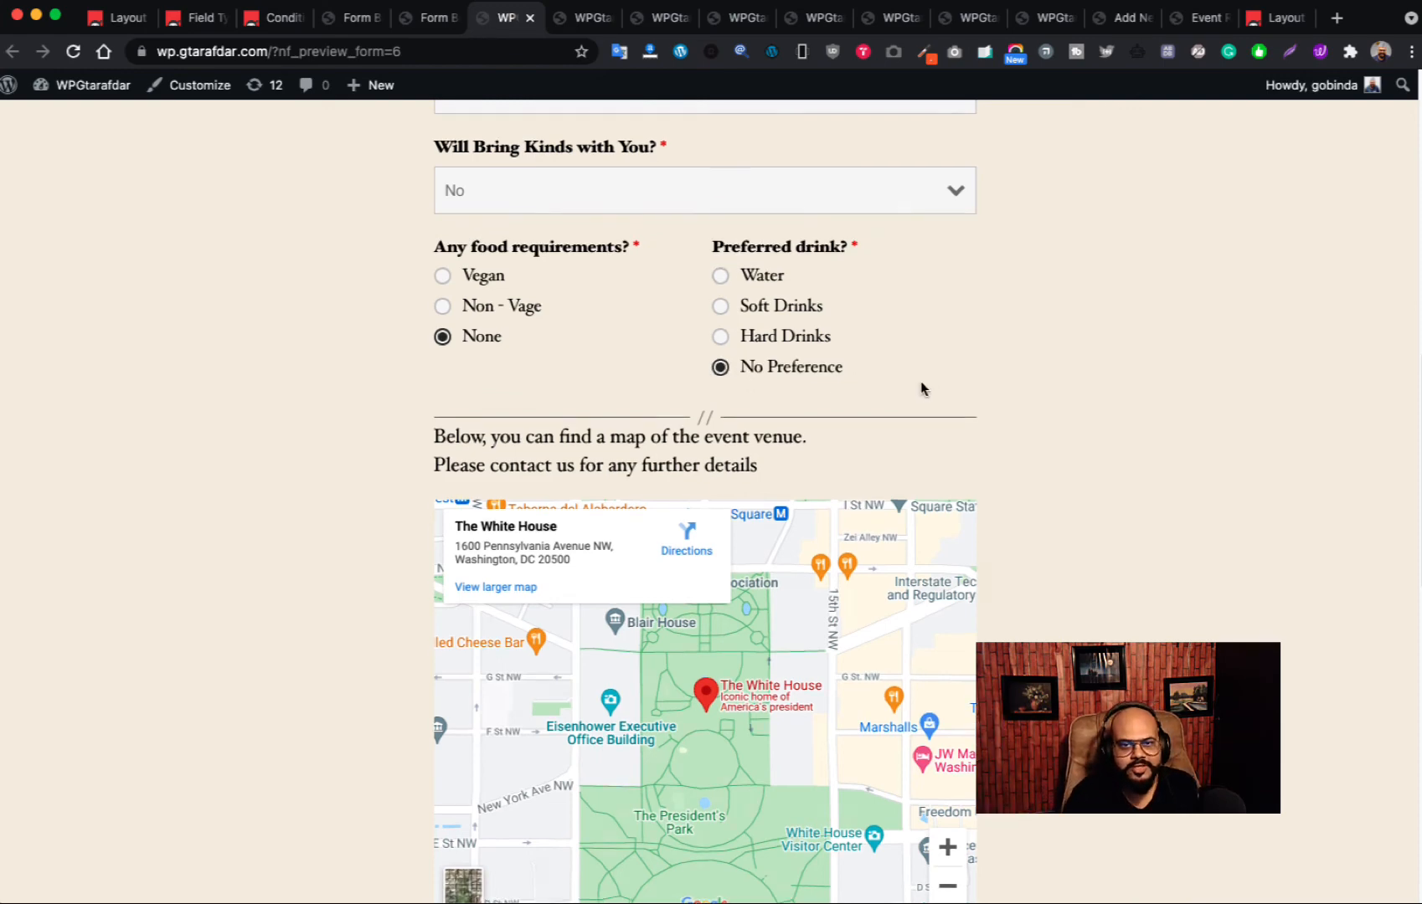
- Test the food requirements question in the preview by switching to Non - Vage and back to None
scroll(921, 388, "up", 2)
scroll(586, 431, "up", 1)
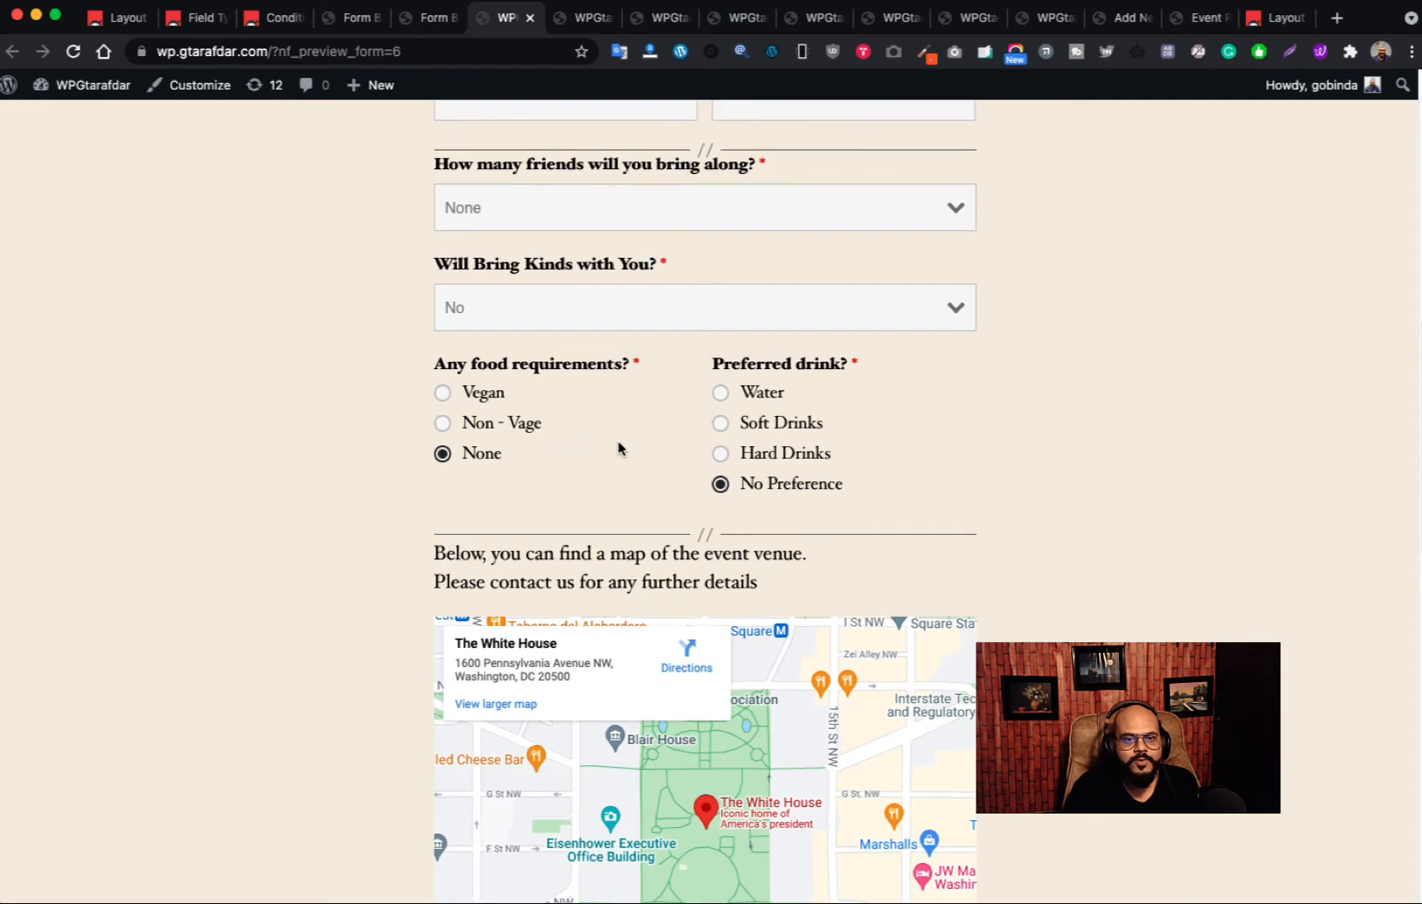
left_click(443, 424)
scroll(559, 482, "down", 2)
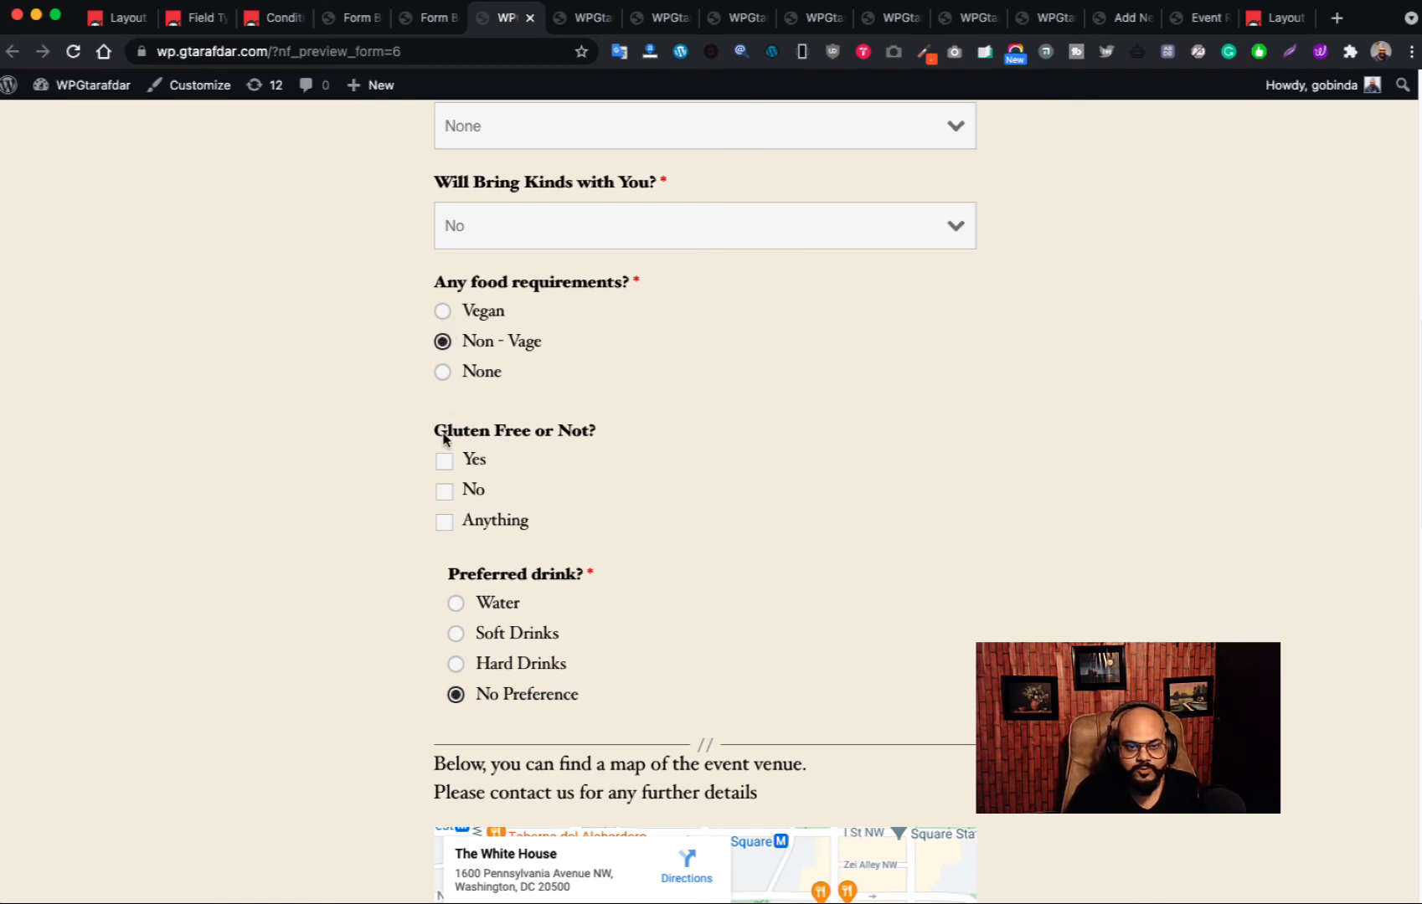
left_click(443, 372)
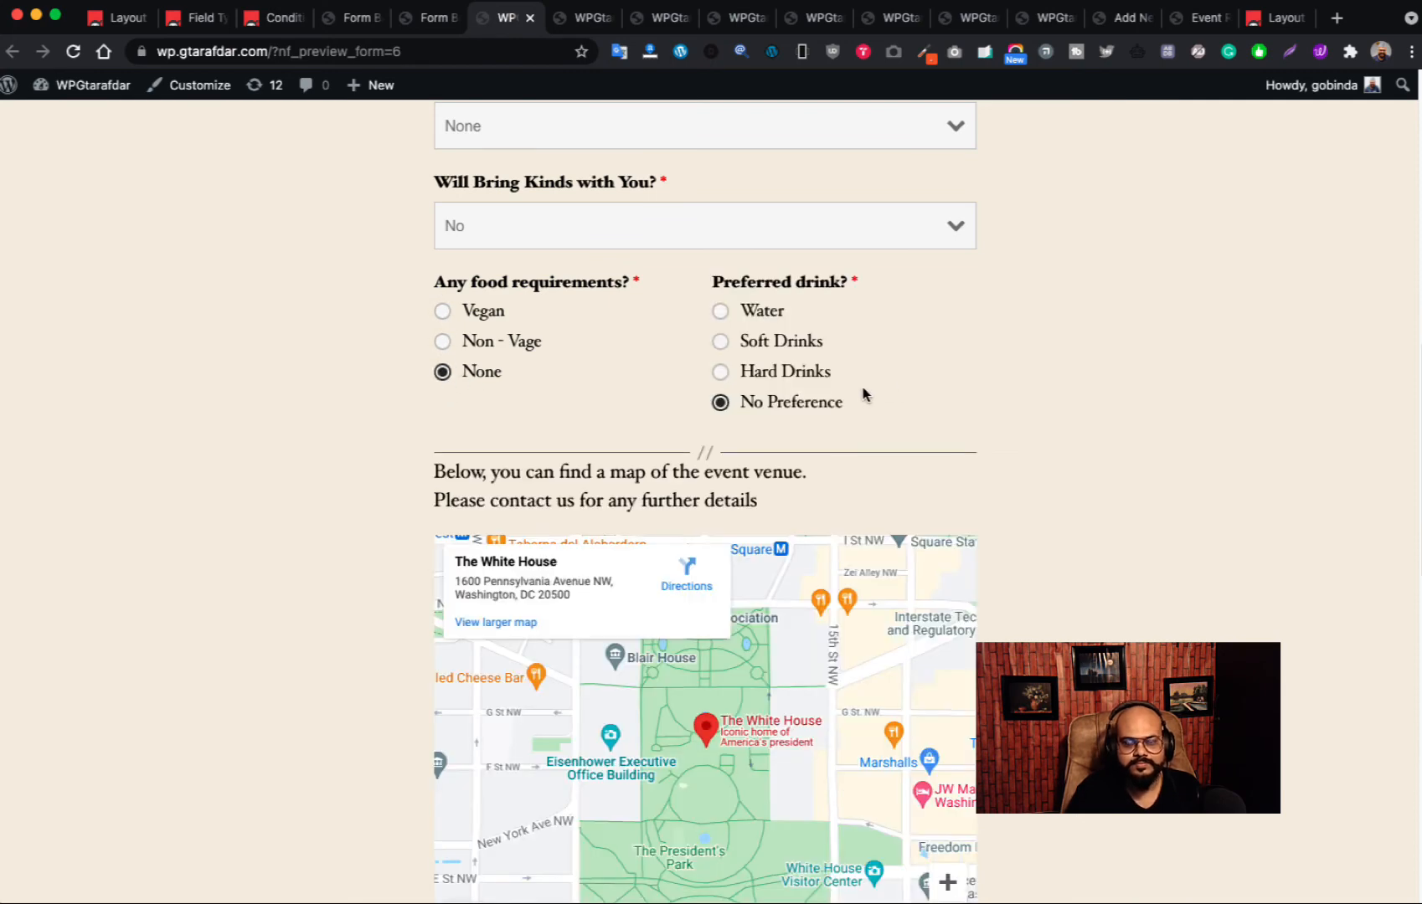
- Review the whole Event Registration preview, from the page heading through the contact fields to the drink questions and map
scroll(921, 419, "up", 2)
scroll(1098, 425, "up", 10)
scroll(1098, 425, "down", 7)
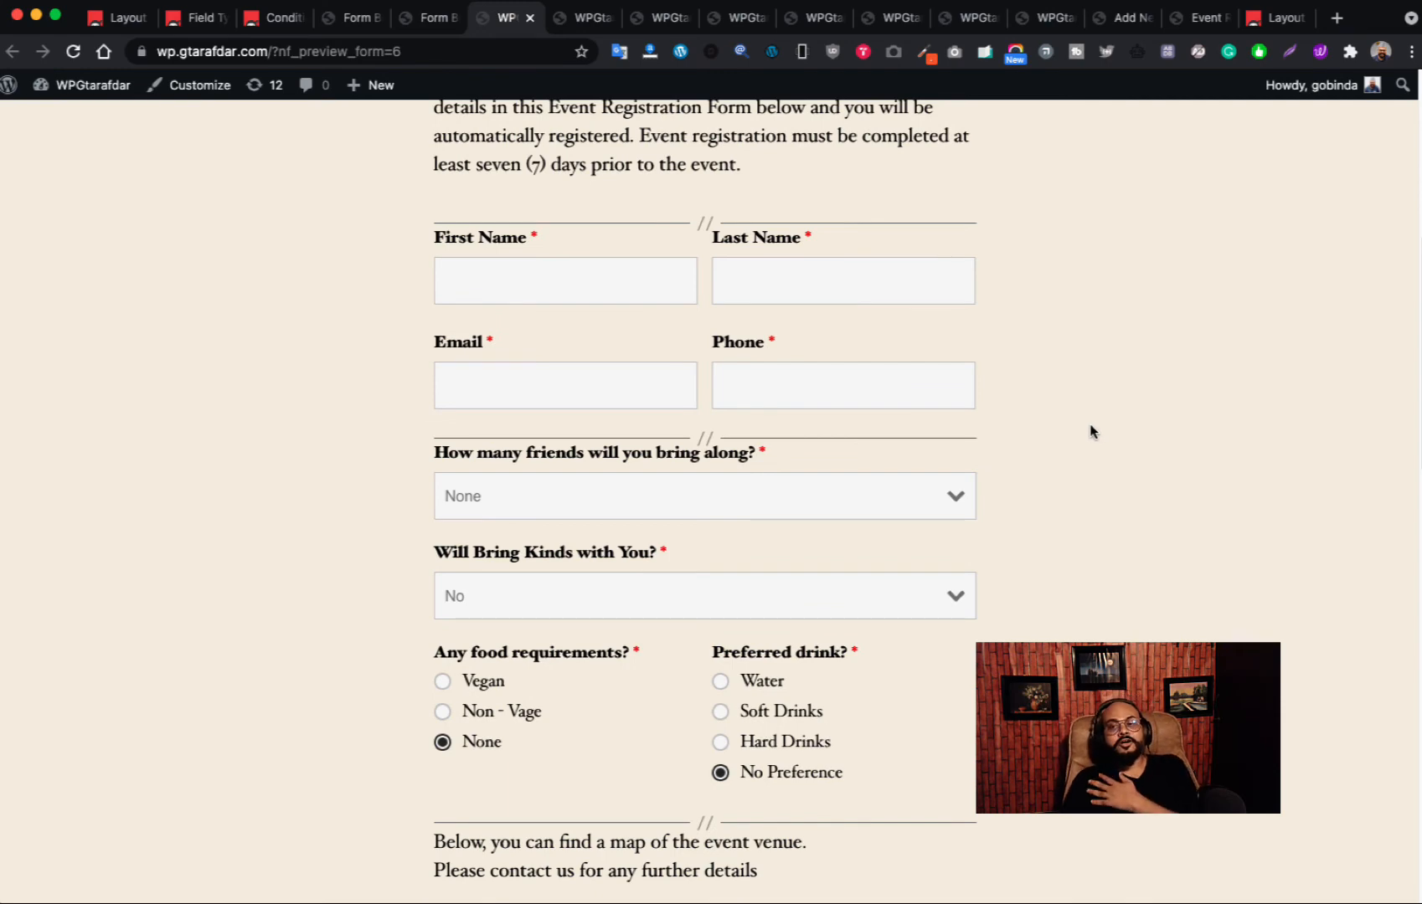
scroll(1069, 500, "up", 7)
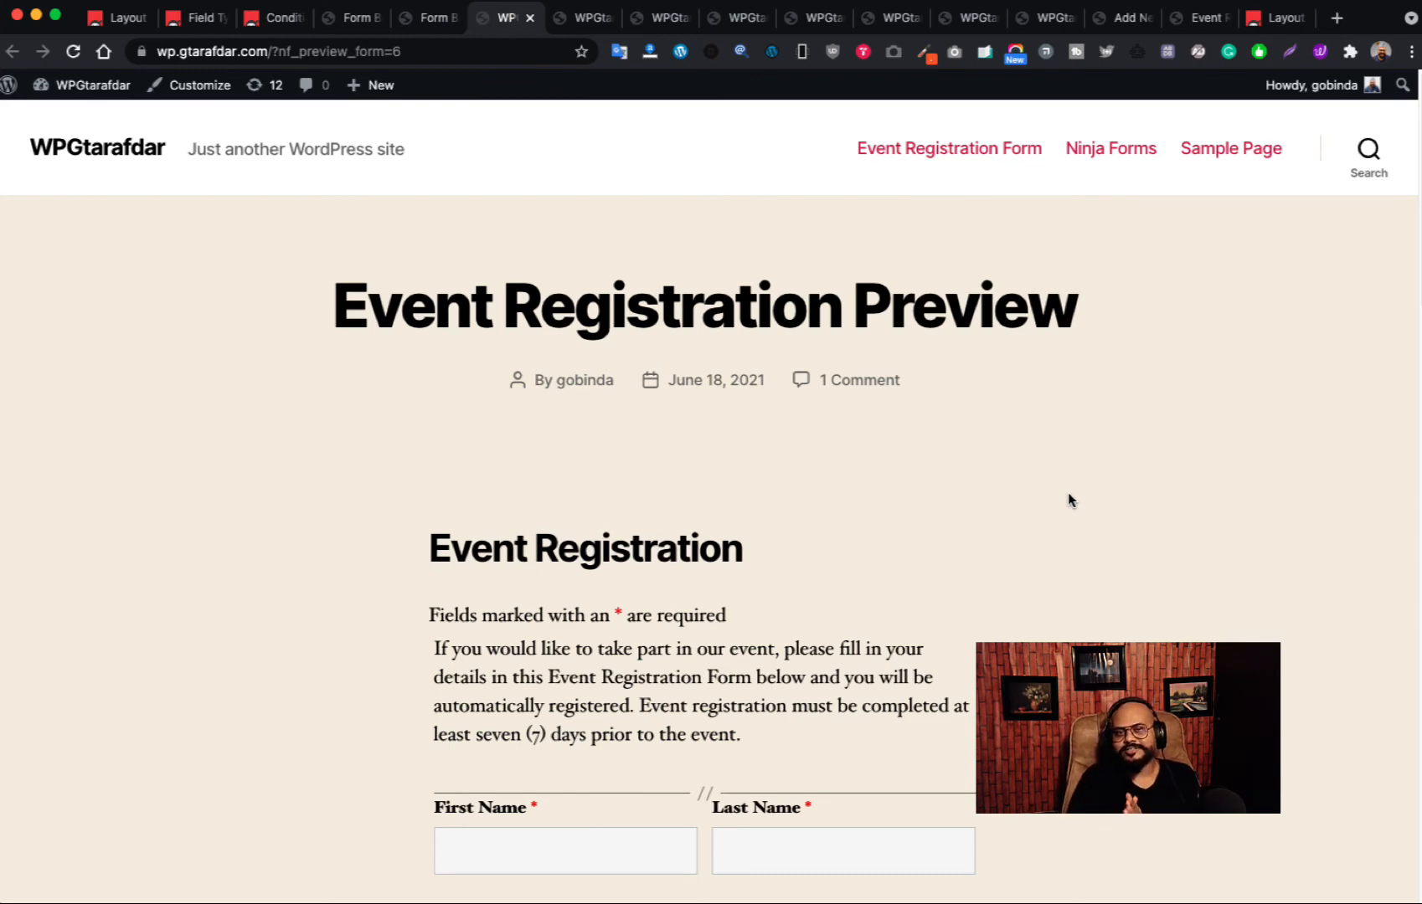
scroll(1068, 500, "down", 3)
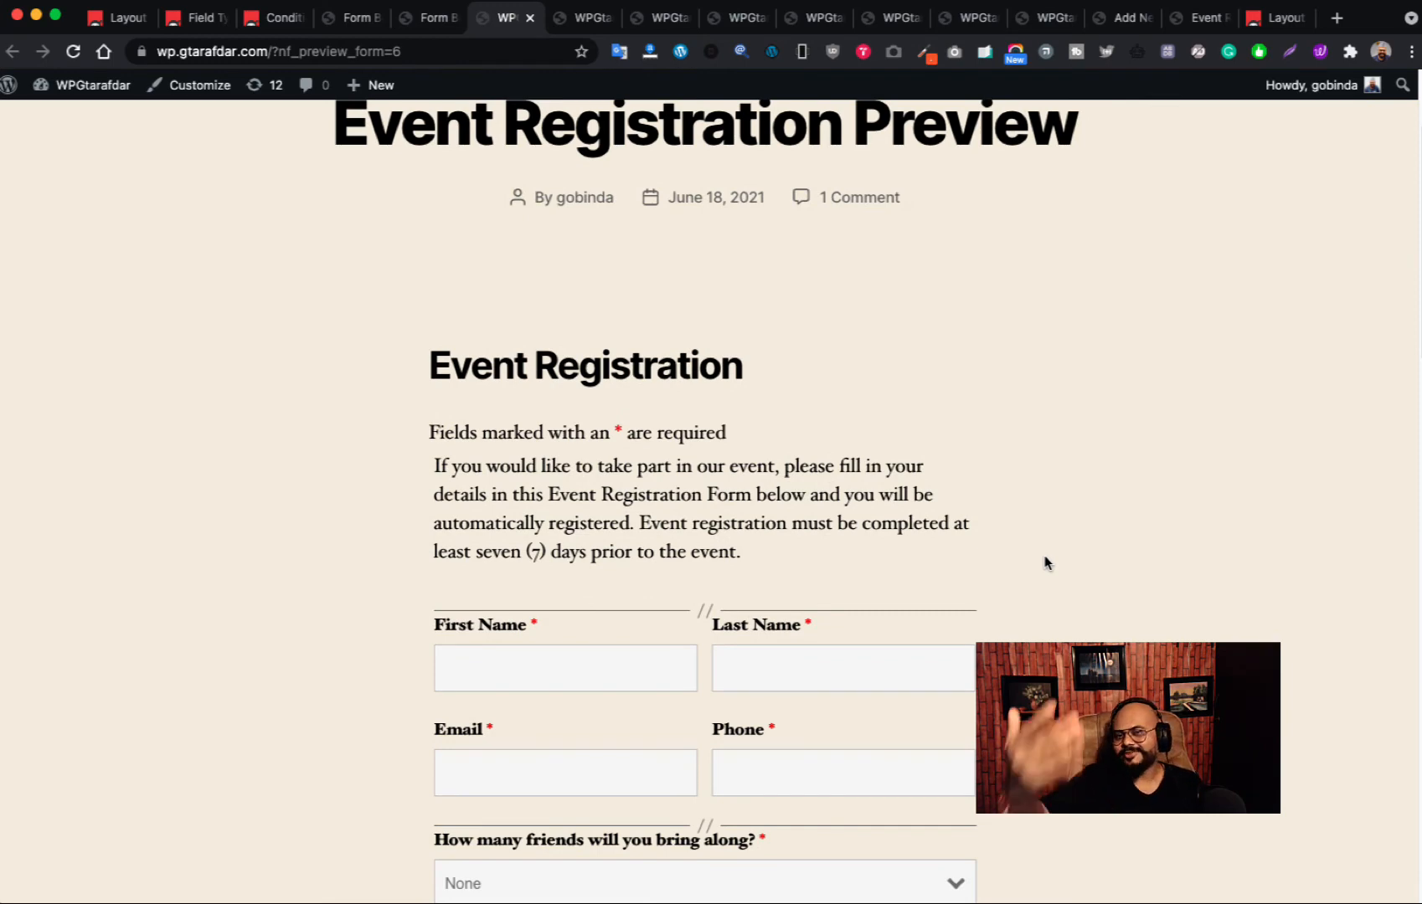
scroll(1044, 563, "down", 3)
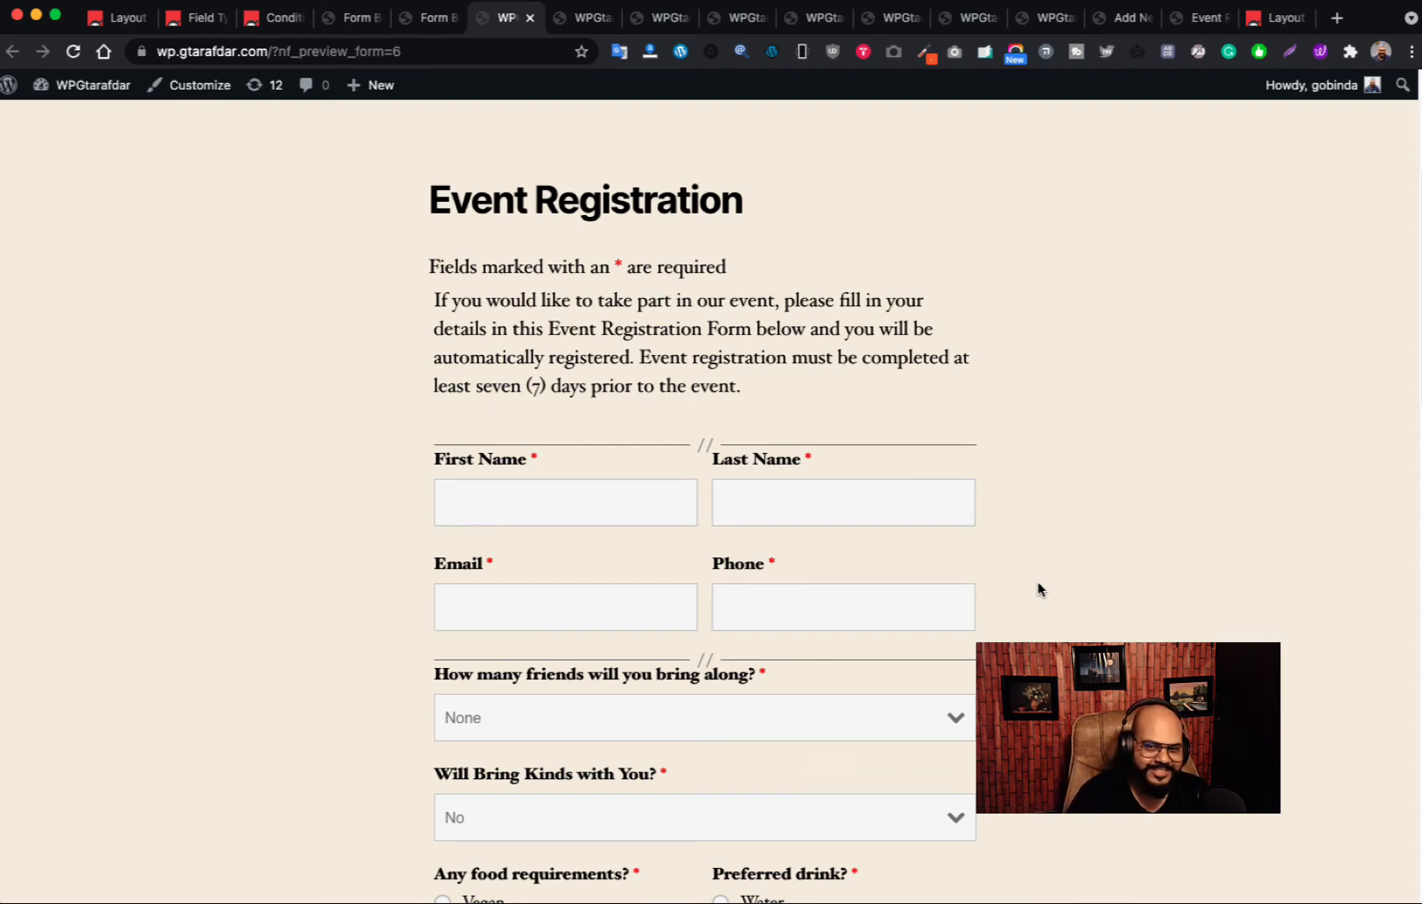
scroll(1038, 590, "down", 2)
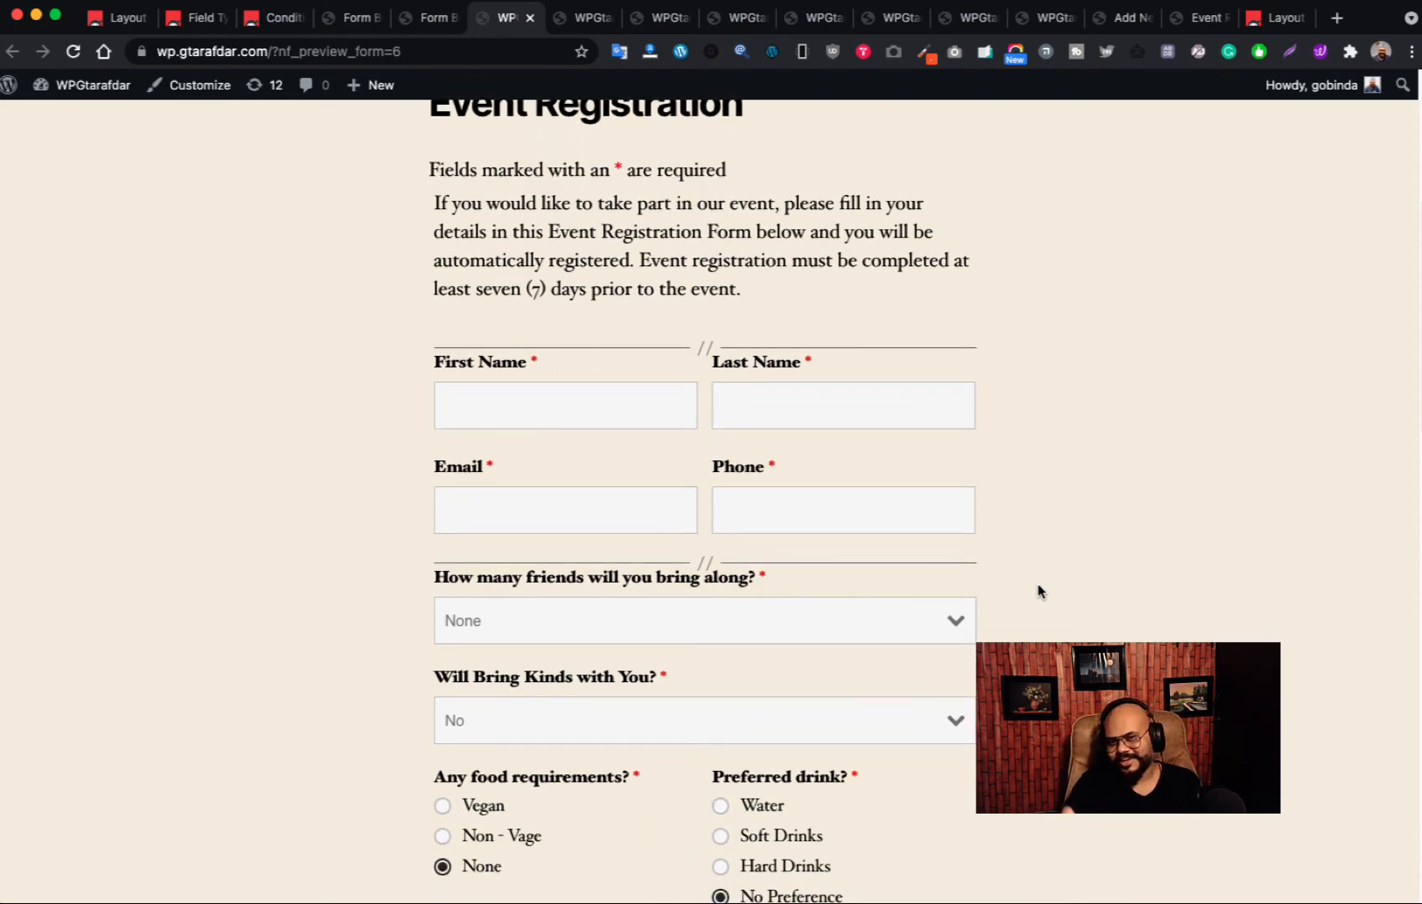
scroll(1016, 574, "down", 5)
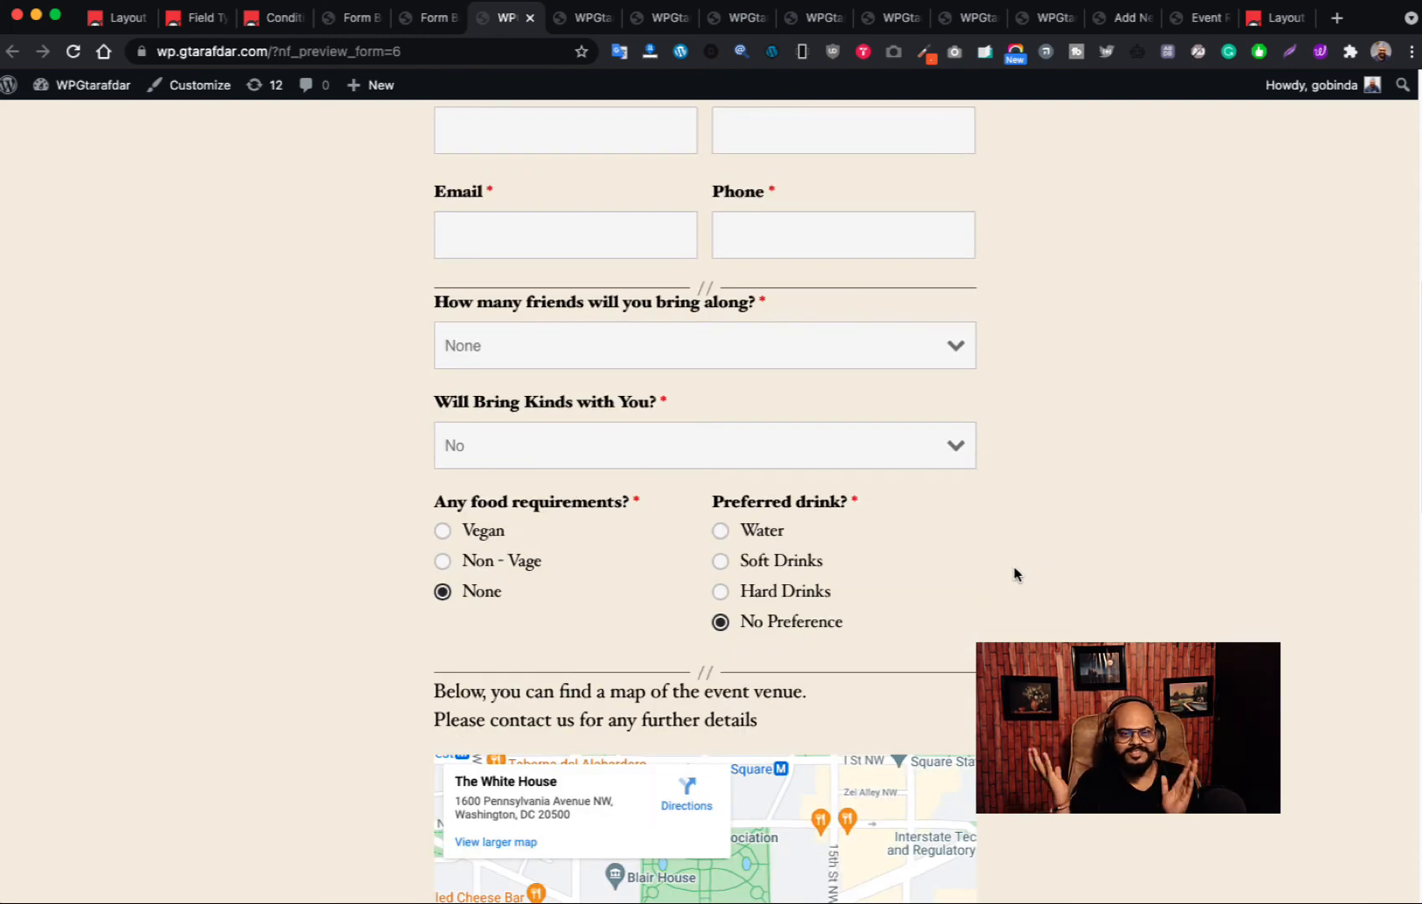
scroll(1015, 575, "up", 10)
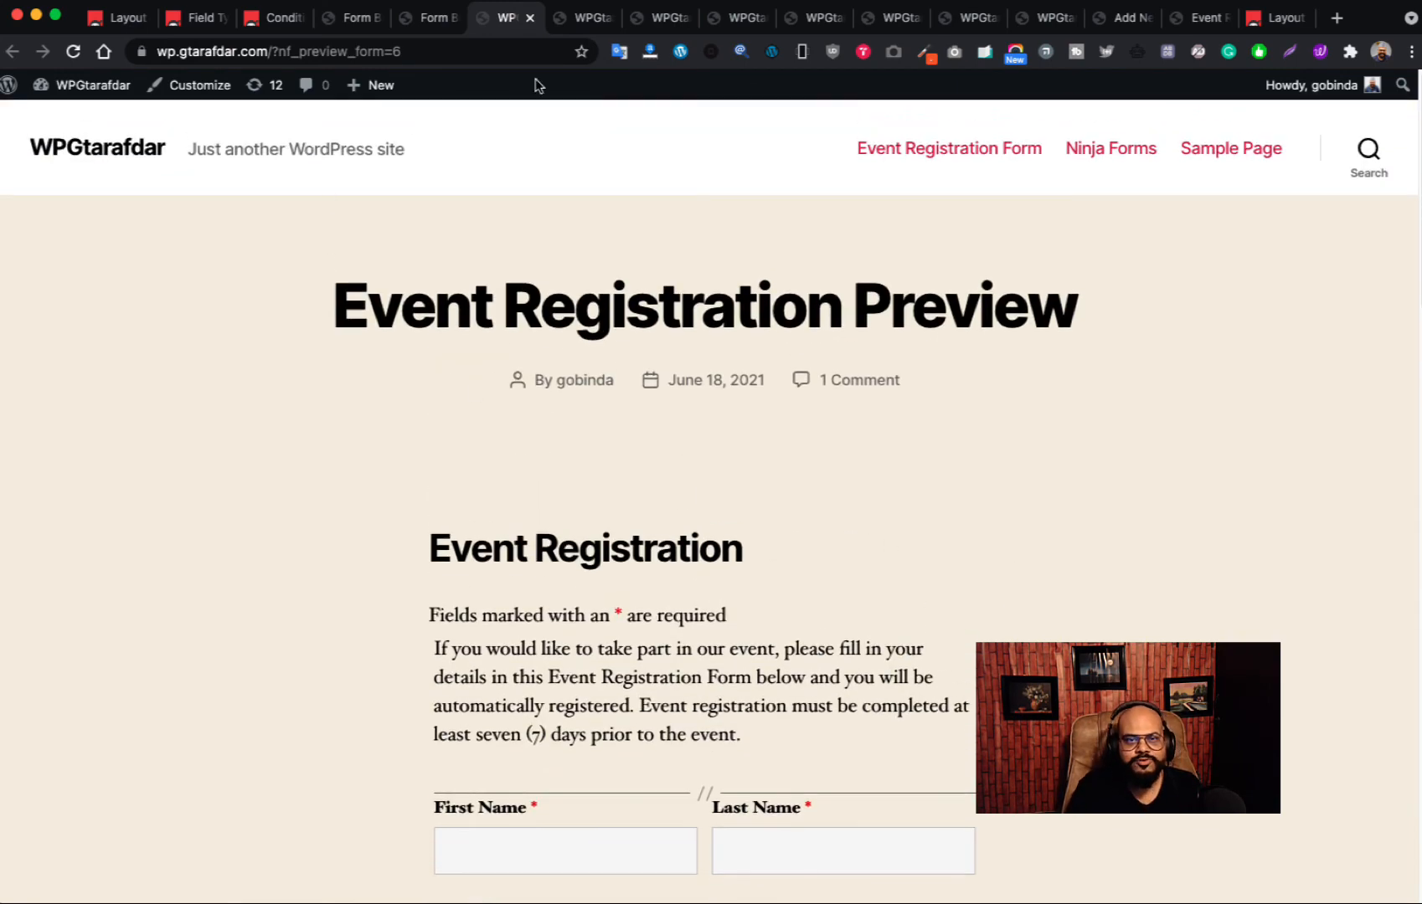
- Return to the form builder, view the form's embed shortcode and public link options, and close them
left_click(431, 19)
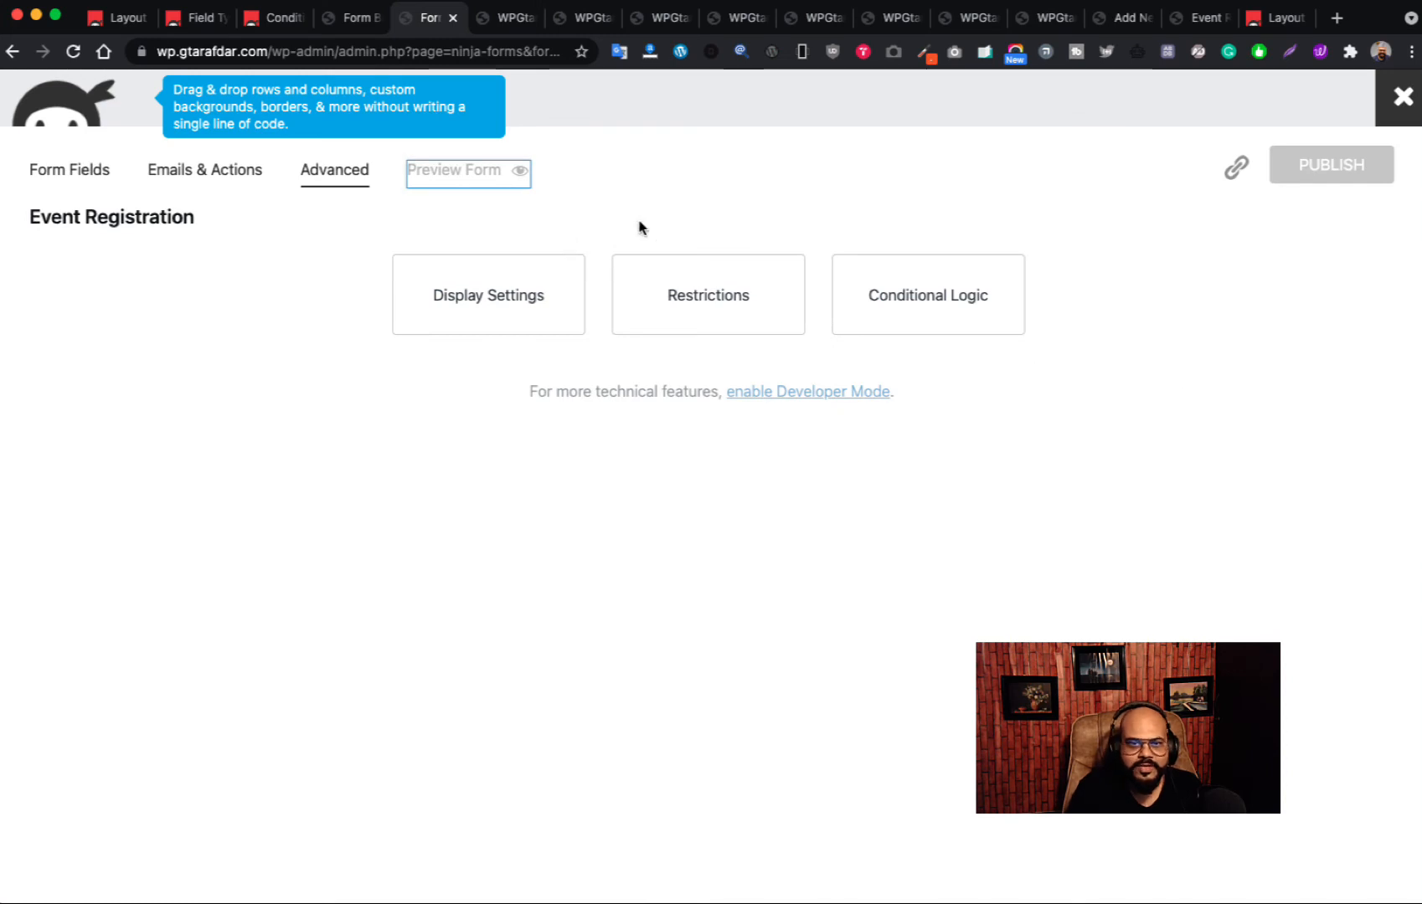
left_click(1234, 167)
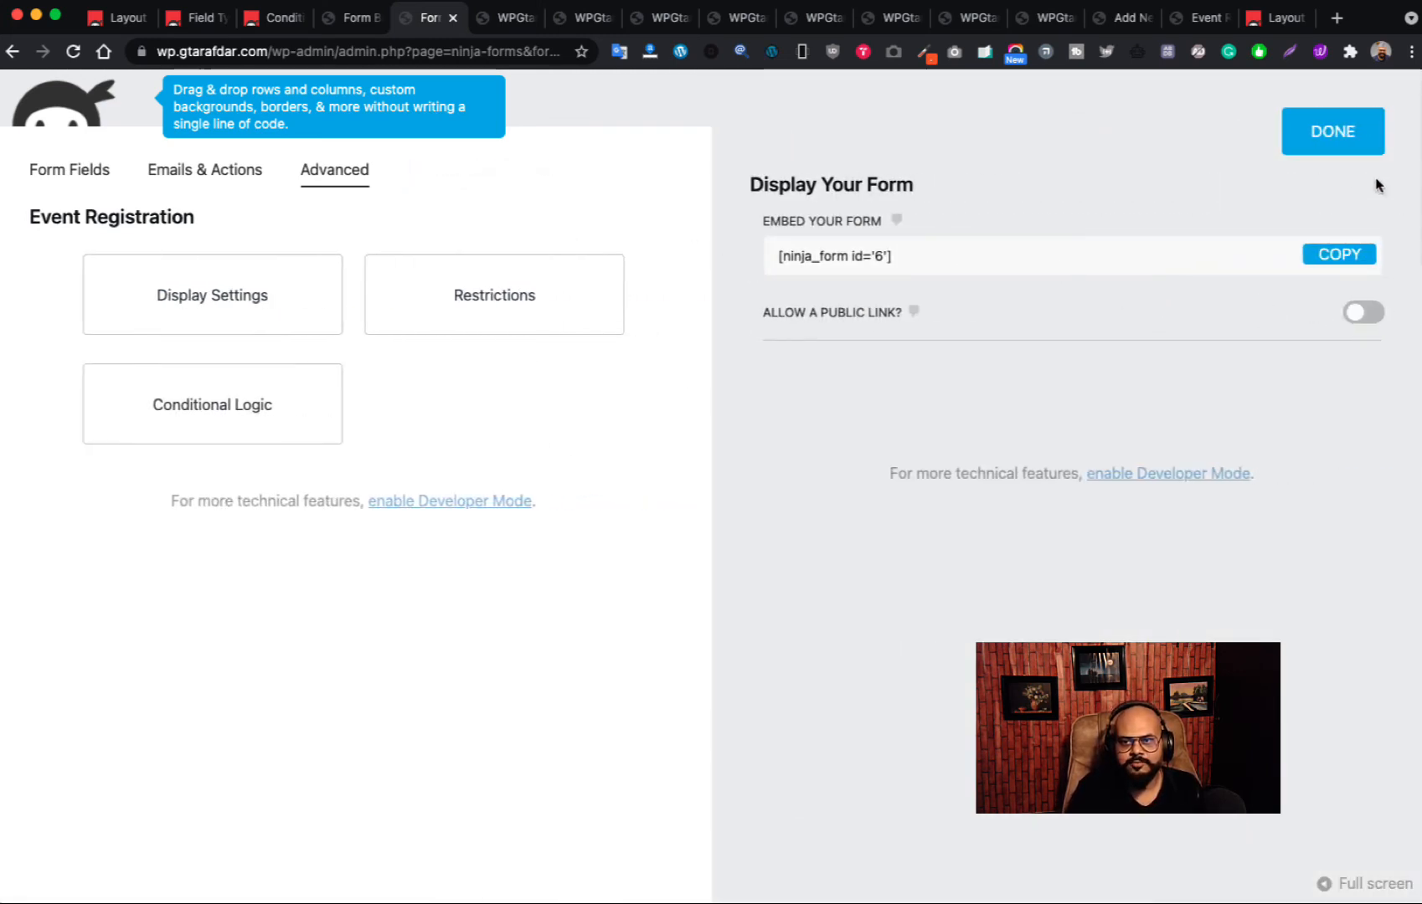
left_click(1304, 132)
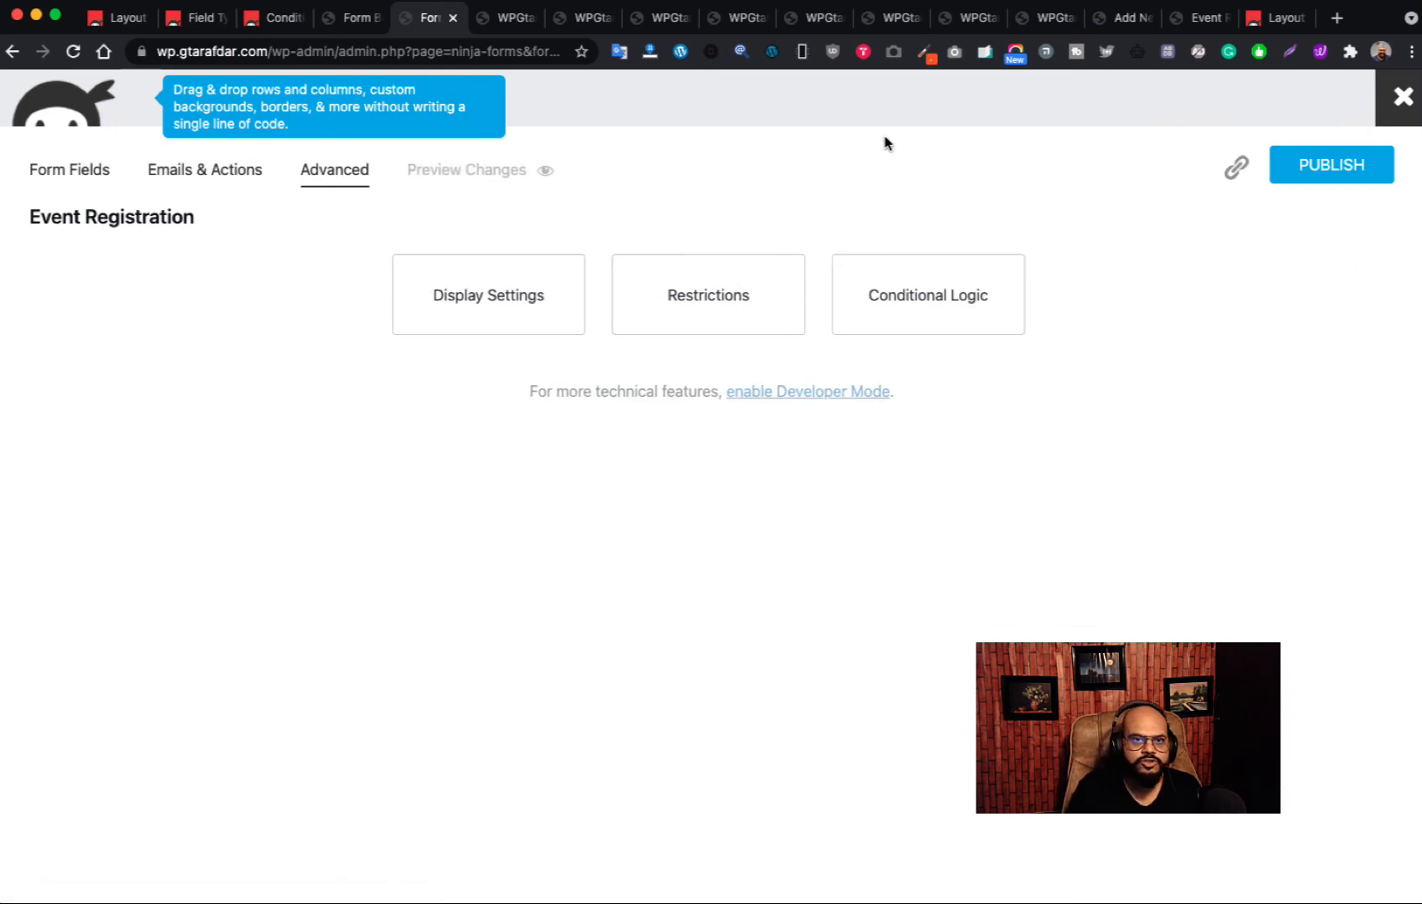
- Create a new WordPress page from the form preview site
left_click(515, 20)
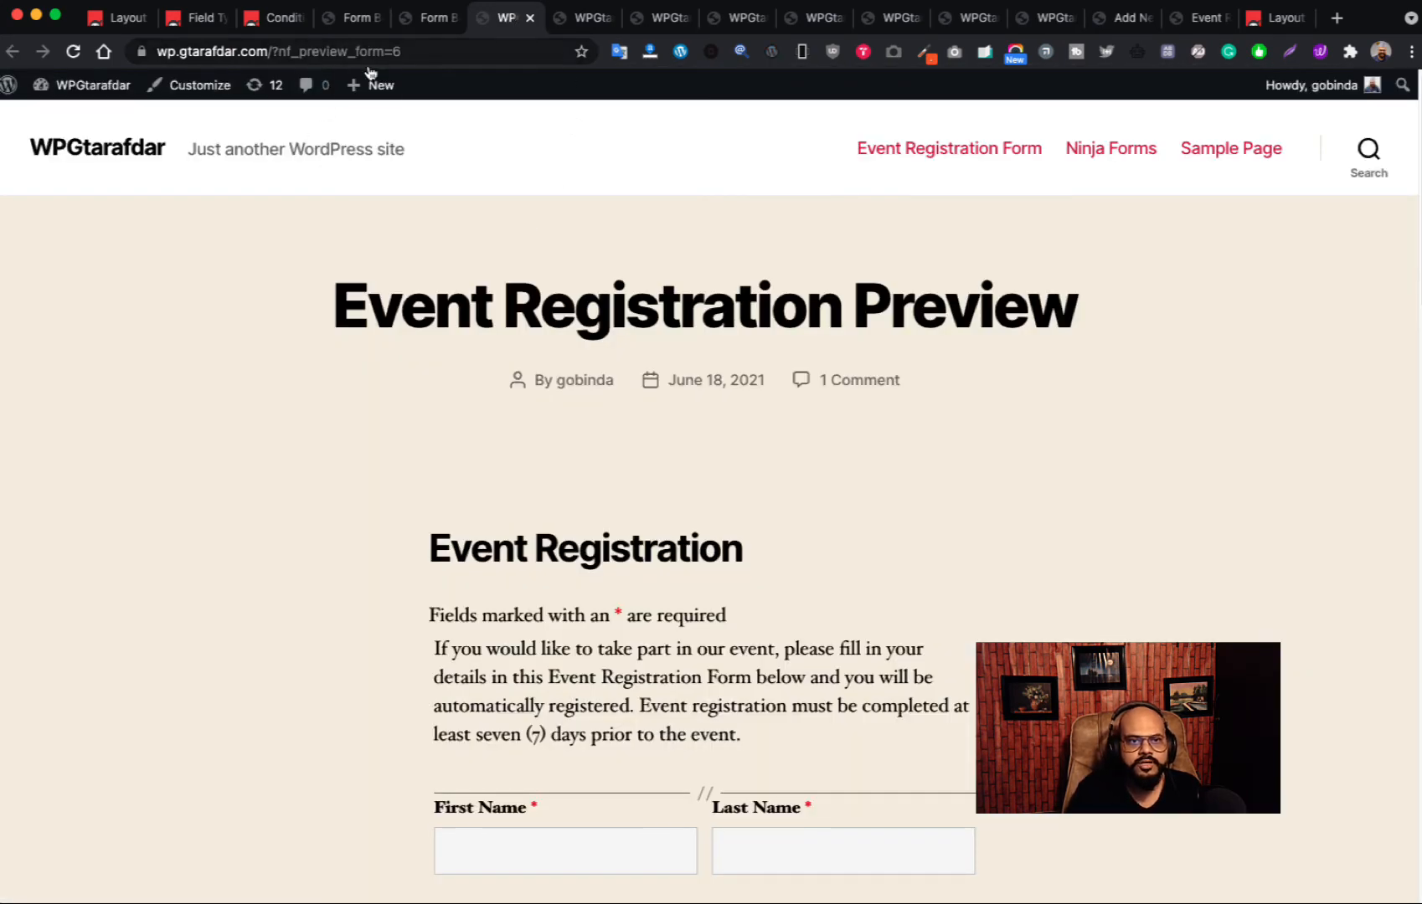
mouse_move(369, 86)
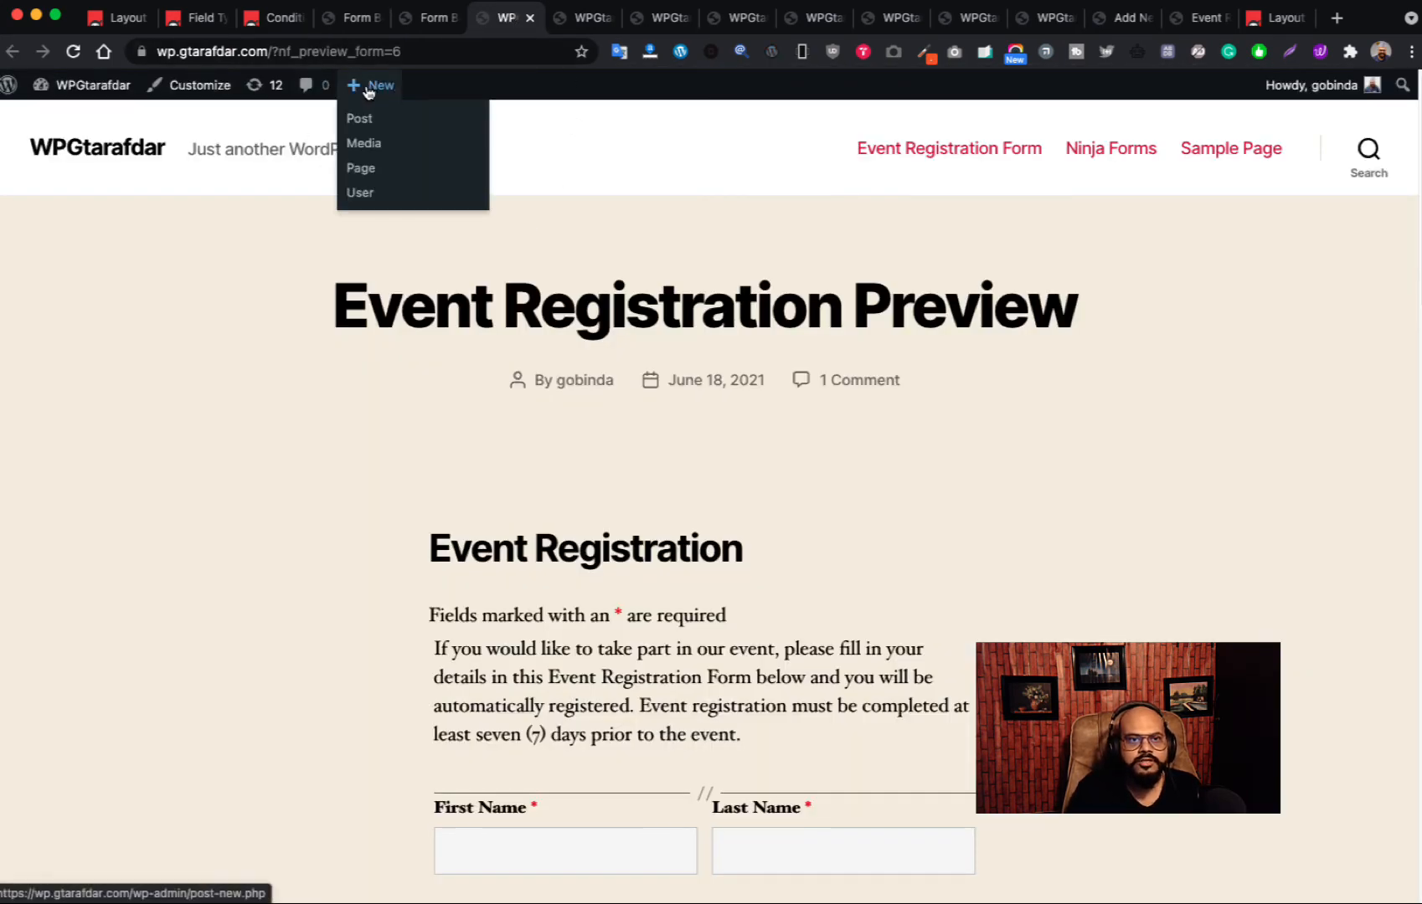
left_click(360, 170)
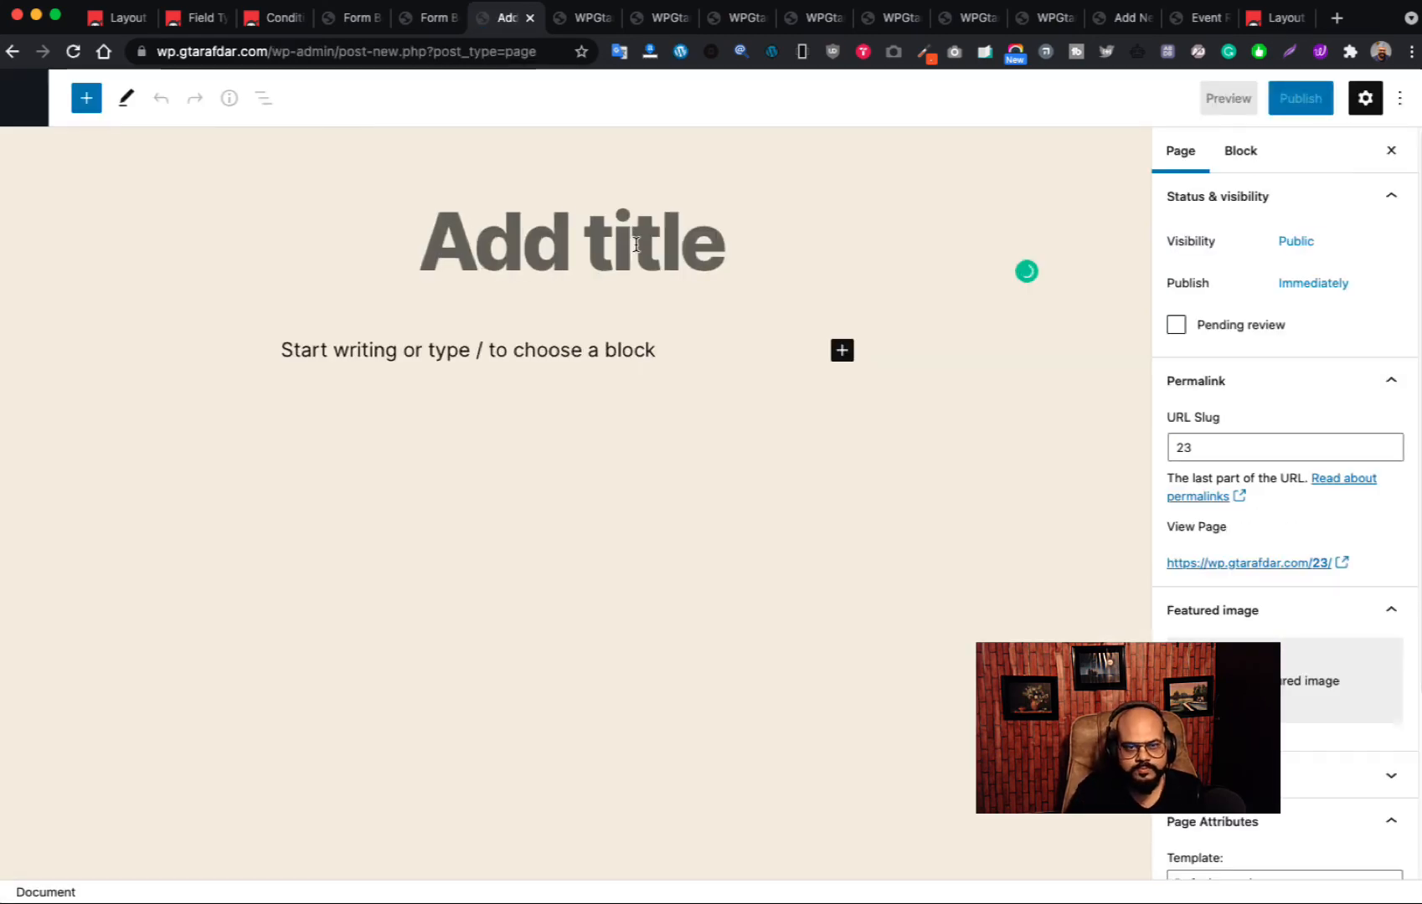
- Return to the form builder and set the form title to "Event Registration New One" in the display settings
left_click(428, 17)
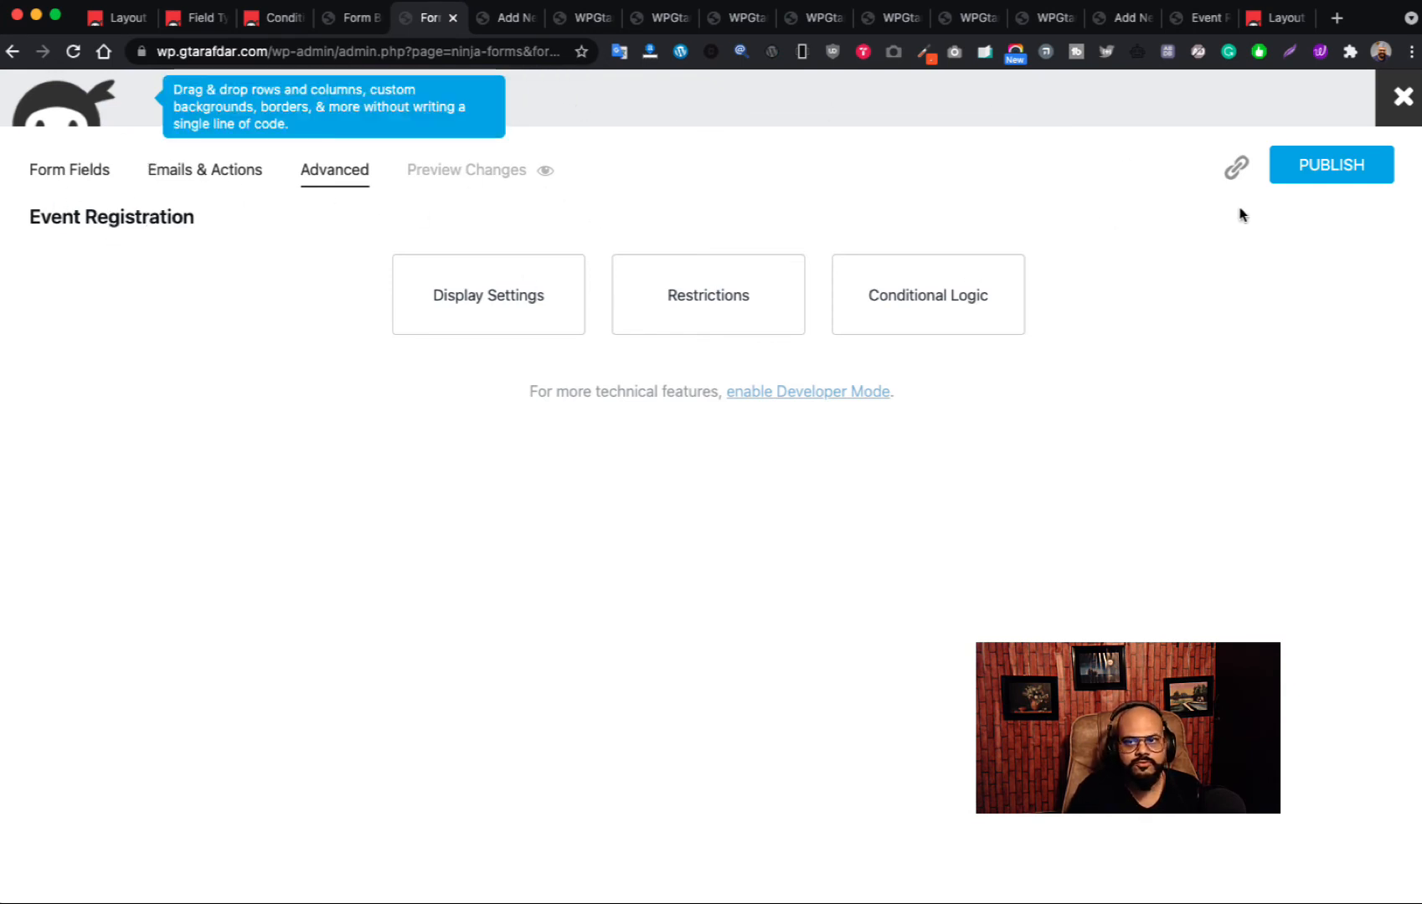
left_click(64, 171)
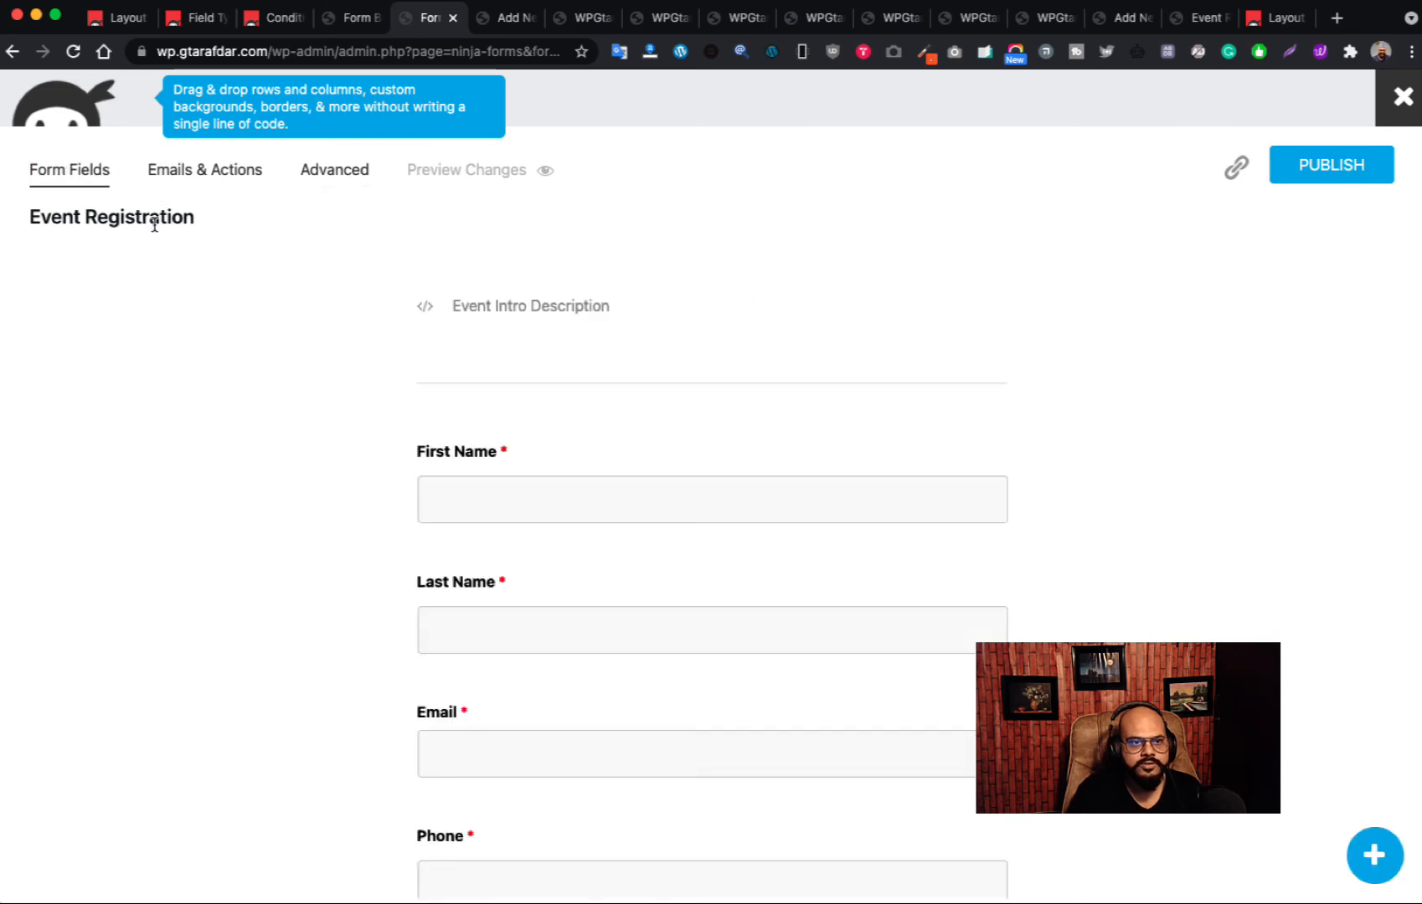
scroll(301, 353, "down", 10)
scroll(305, 353, "up", 10)
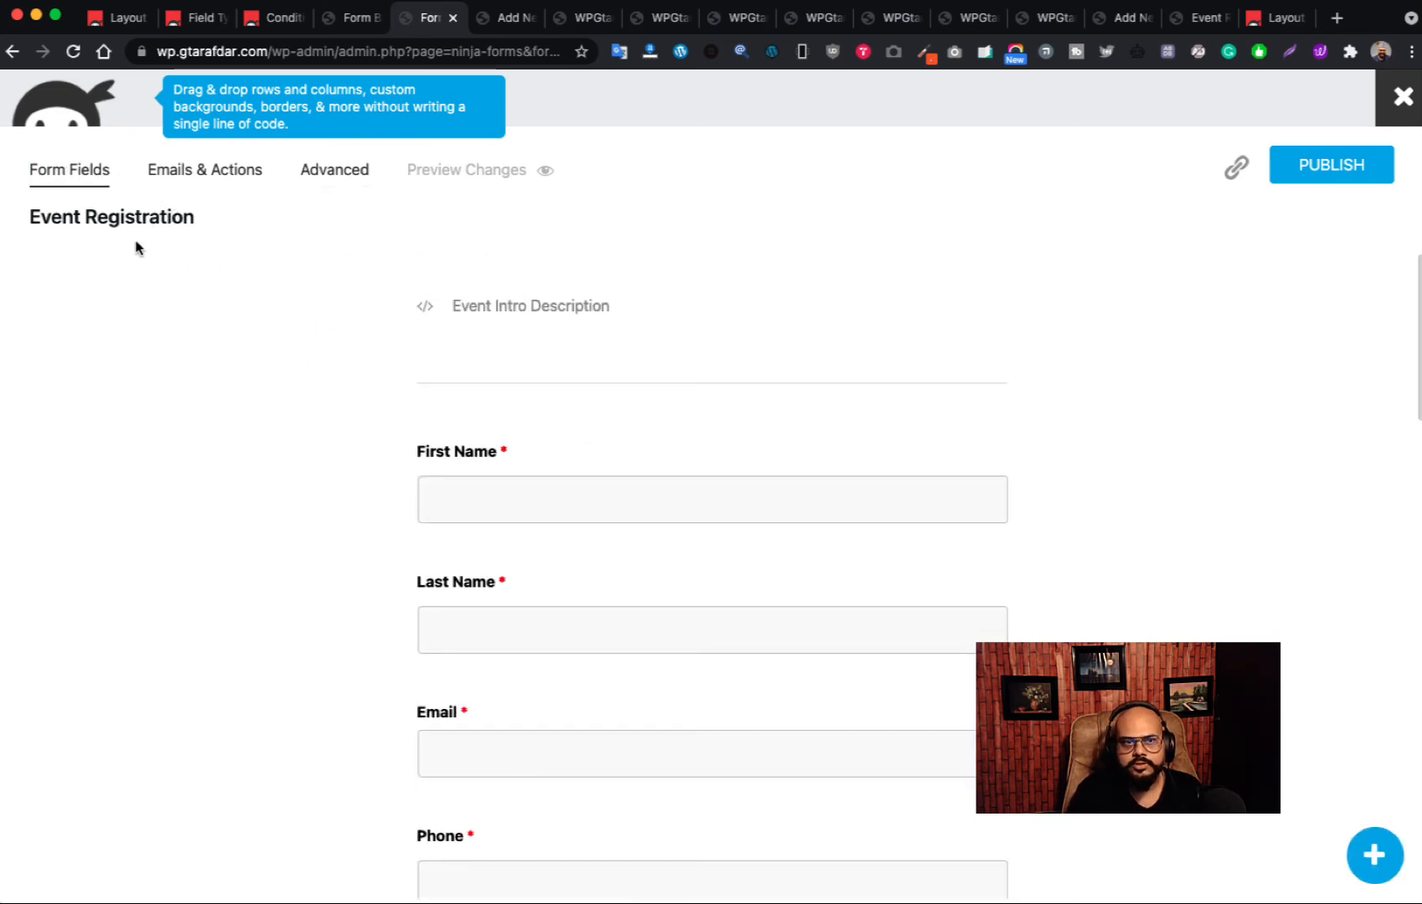
left_click(329, 177)
left_click(442, 310)
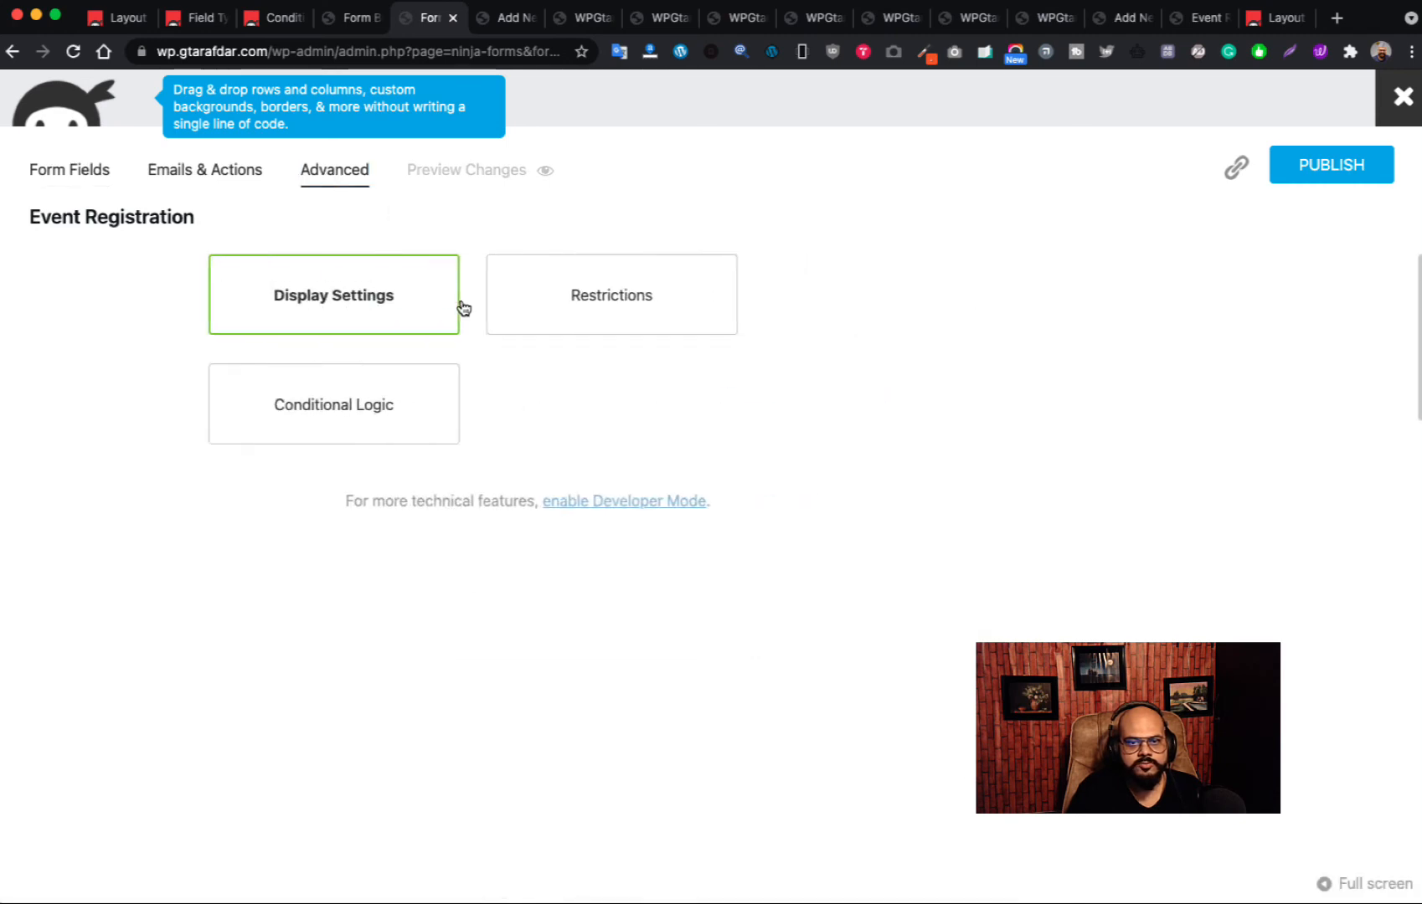
left_click(990, 220)
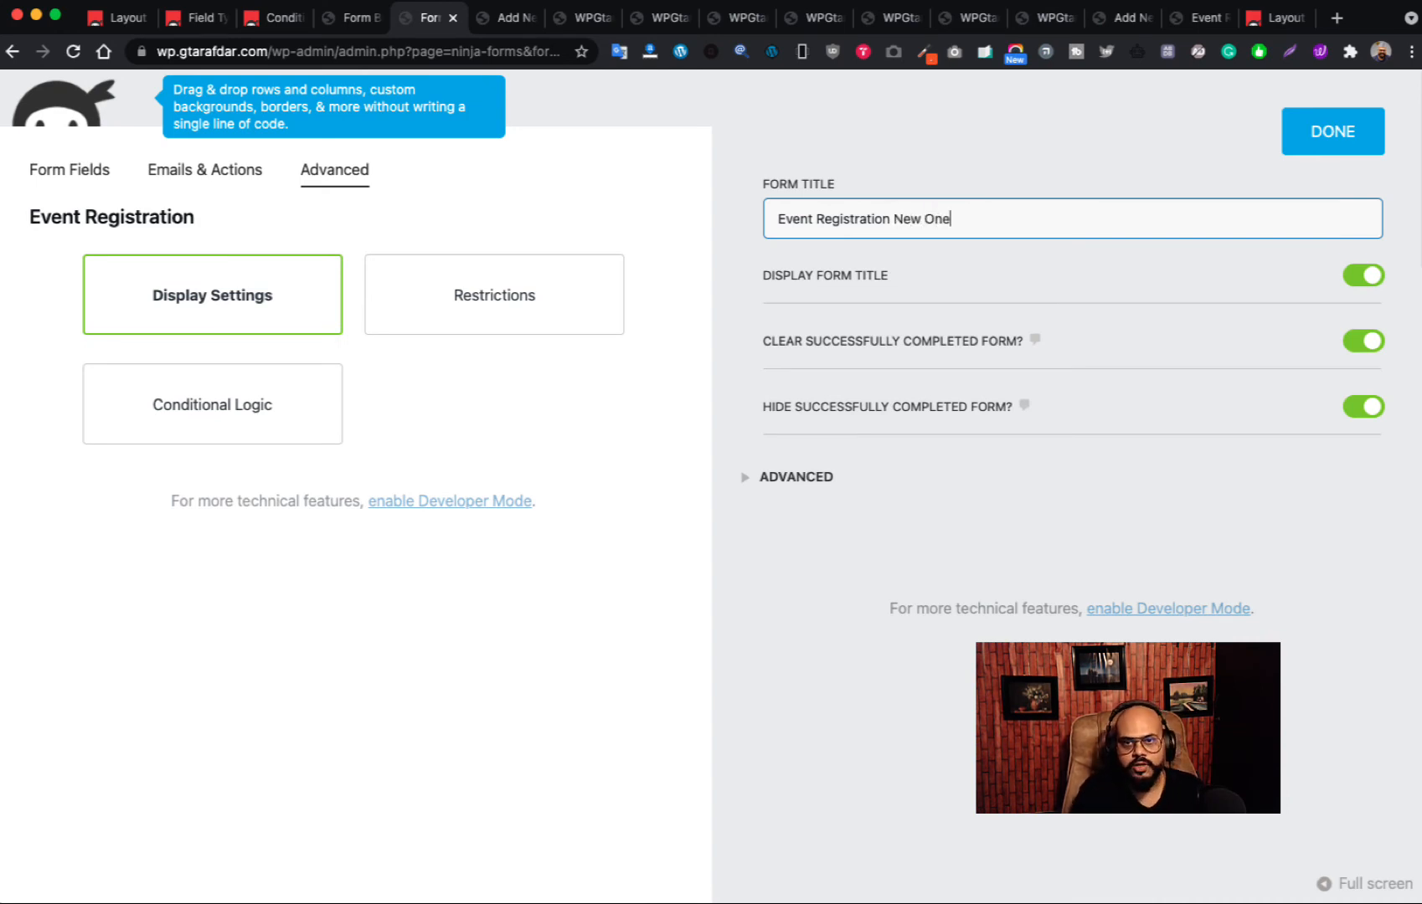
left_click(1345, 142)
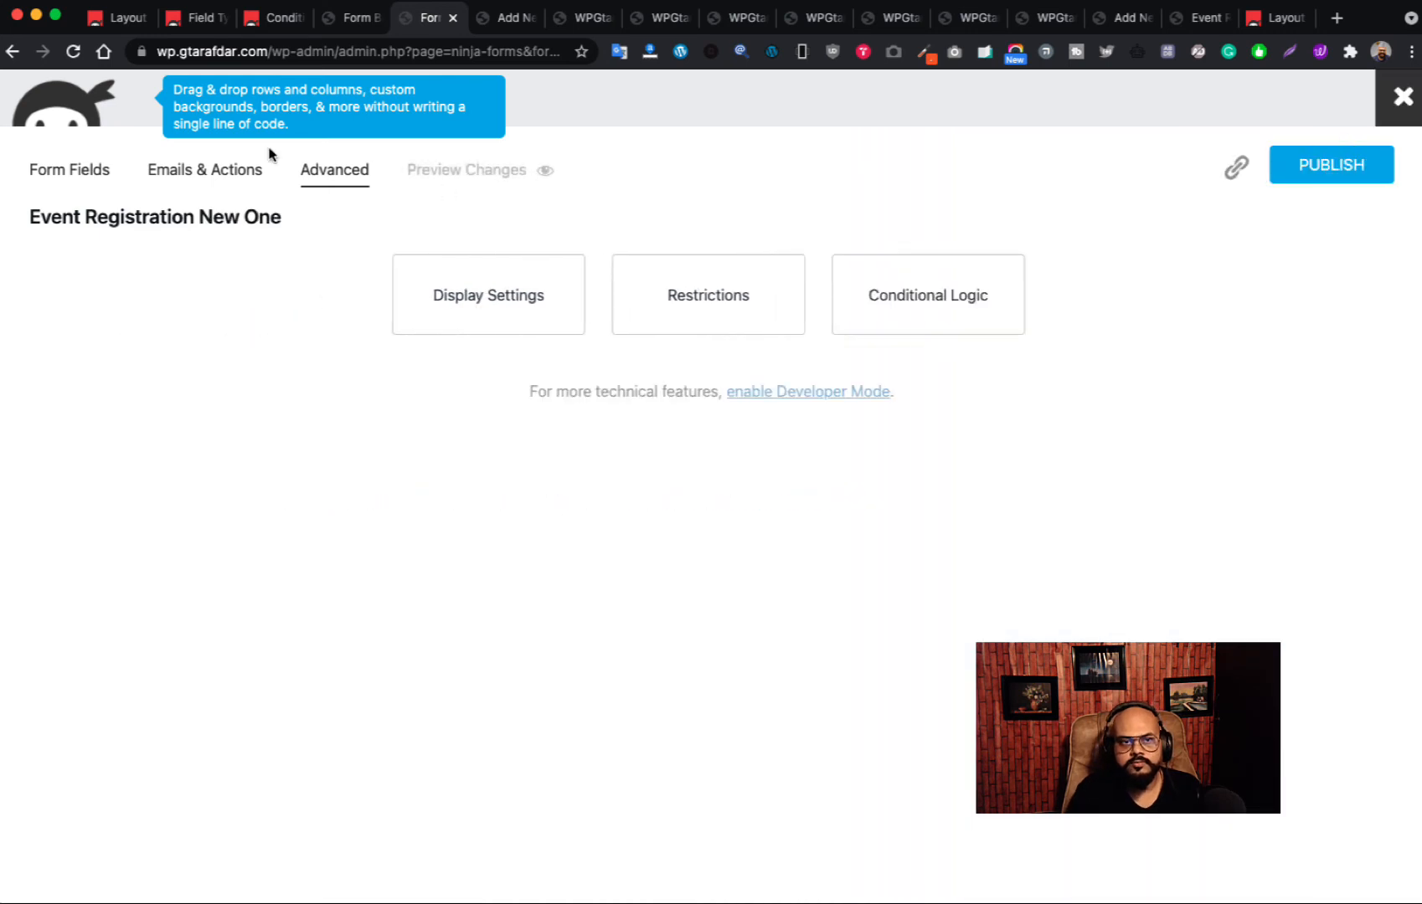
- Publish the retitled form and return to the blank new page
left_click(1327, 178)
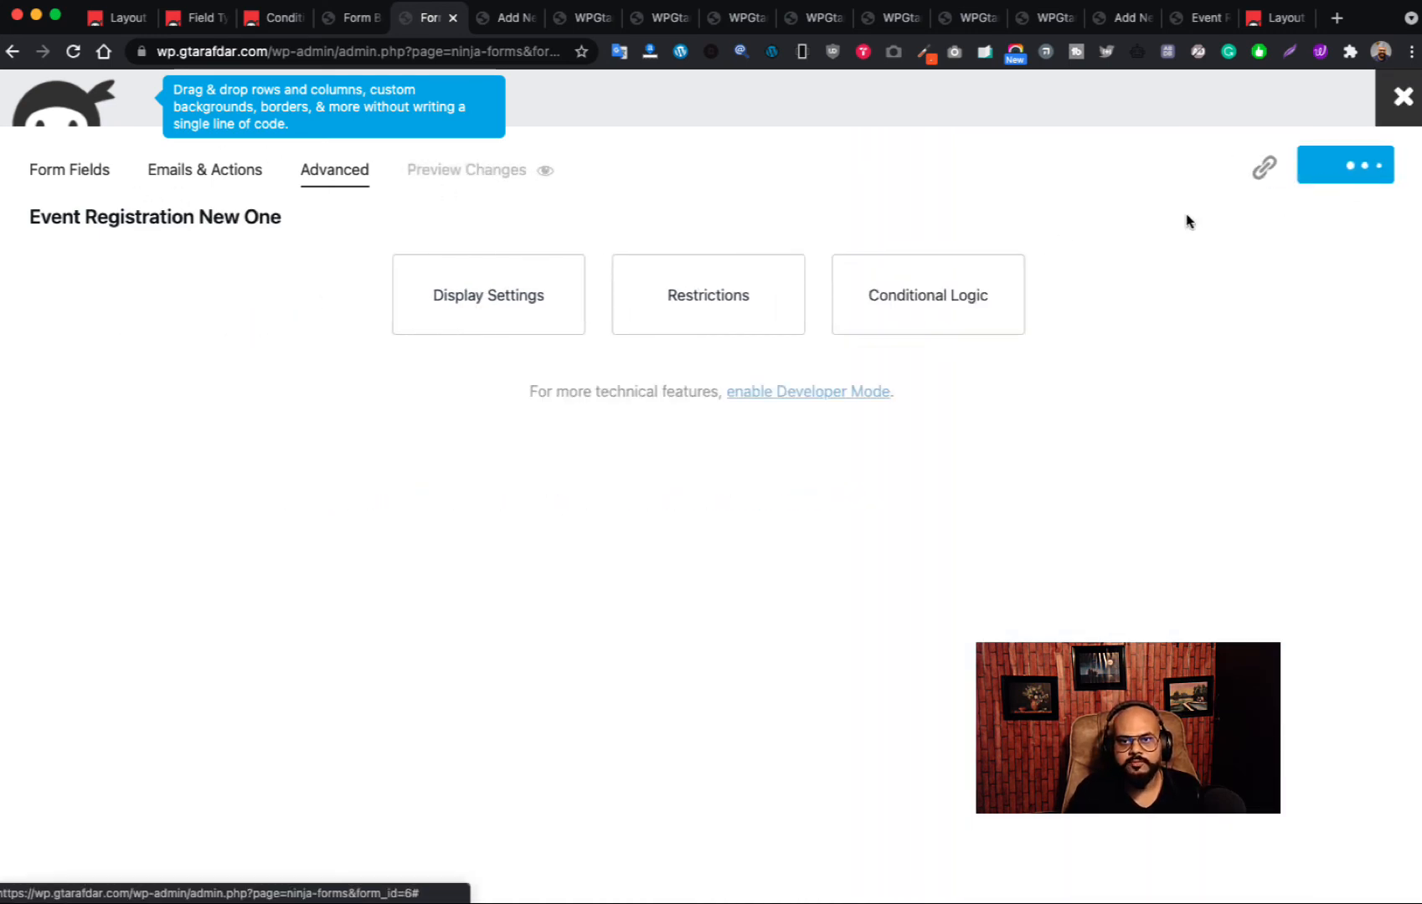
left_click(510, 20)
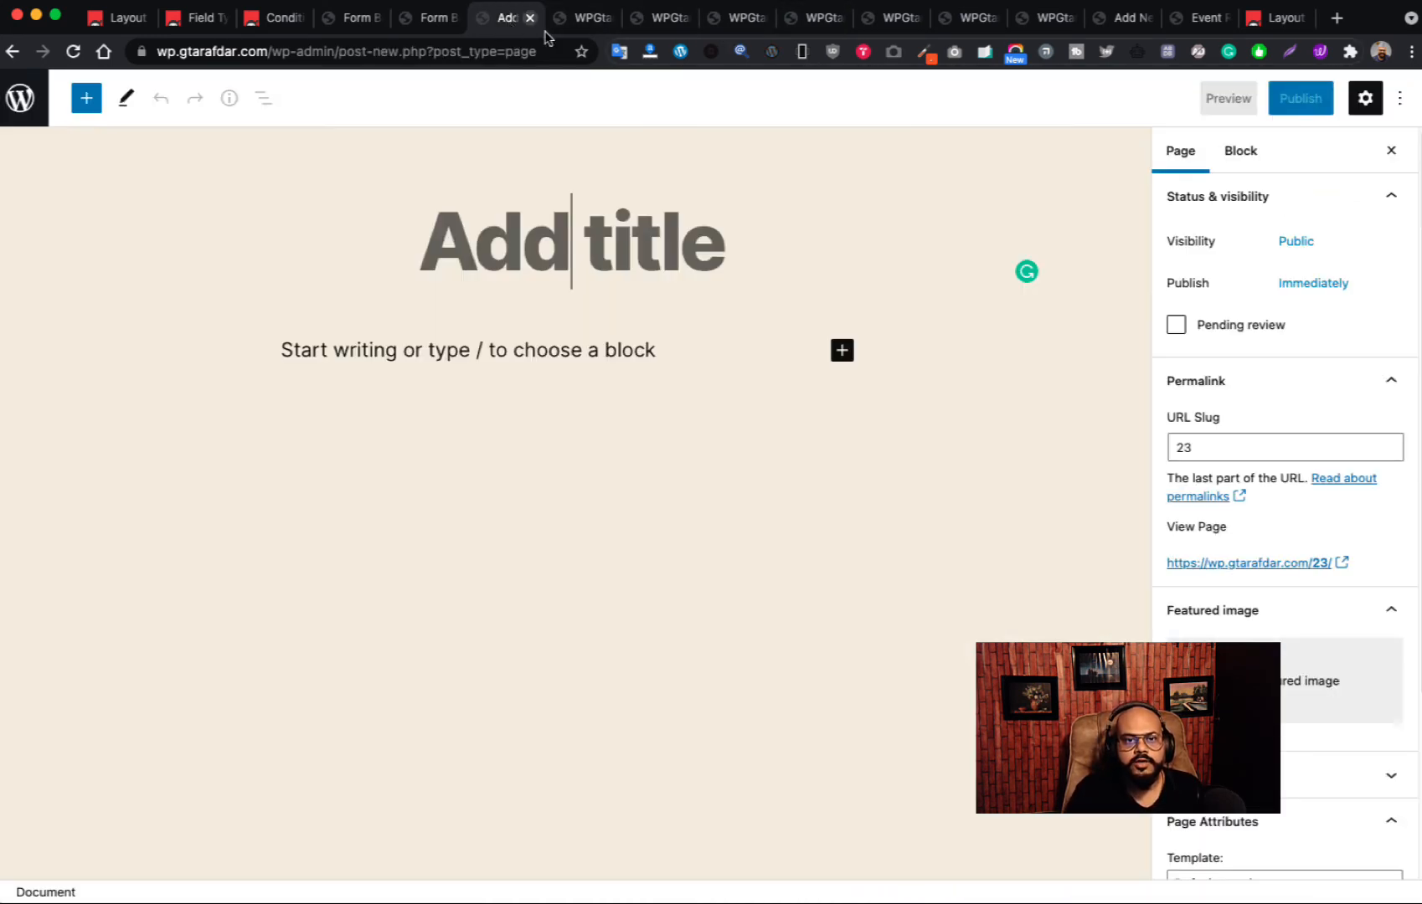
- Enter "Event Form By Ninja Forms" as the title of the new page
left_click(625, 275)
type("Eb")
key("BackSpace")
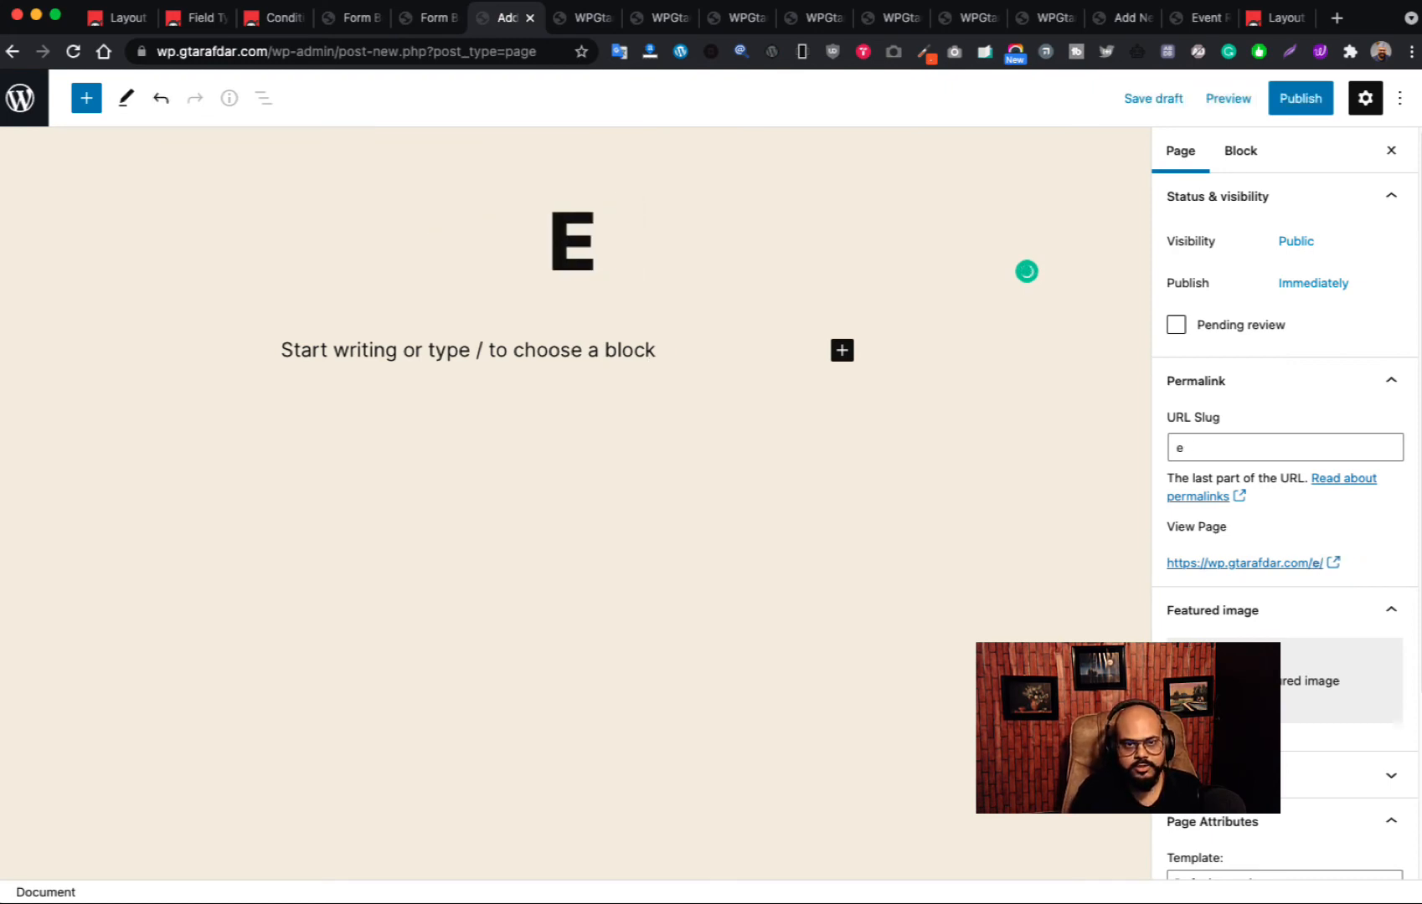
type("Vent")
key("BackSpace")
key("BackSpace")
key("BackSpace")
key("BackSpace")
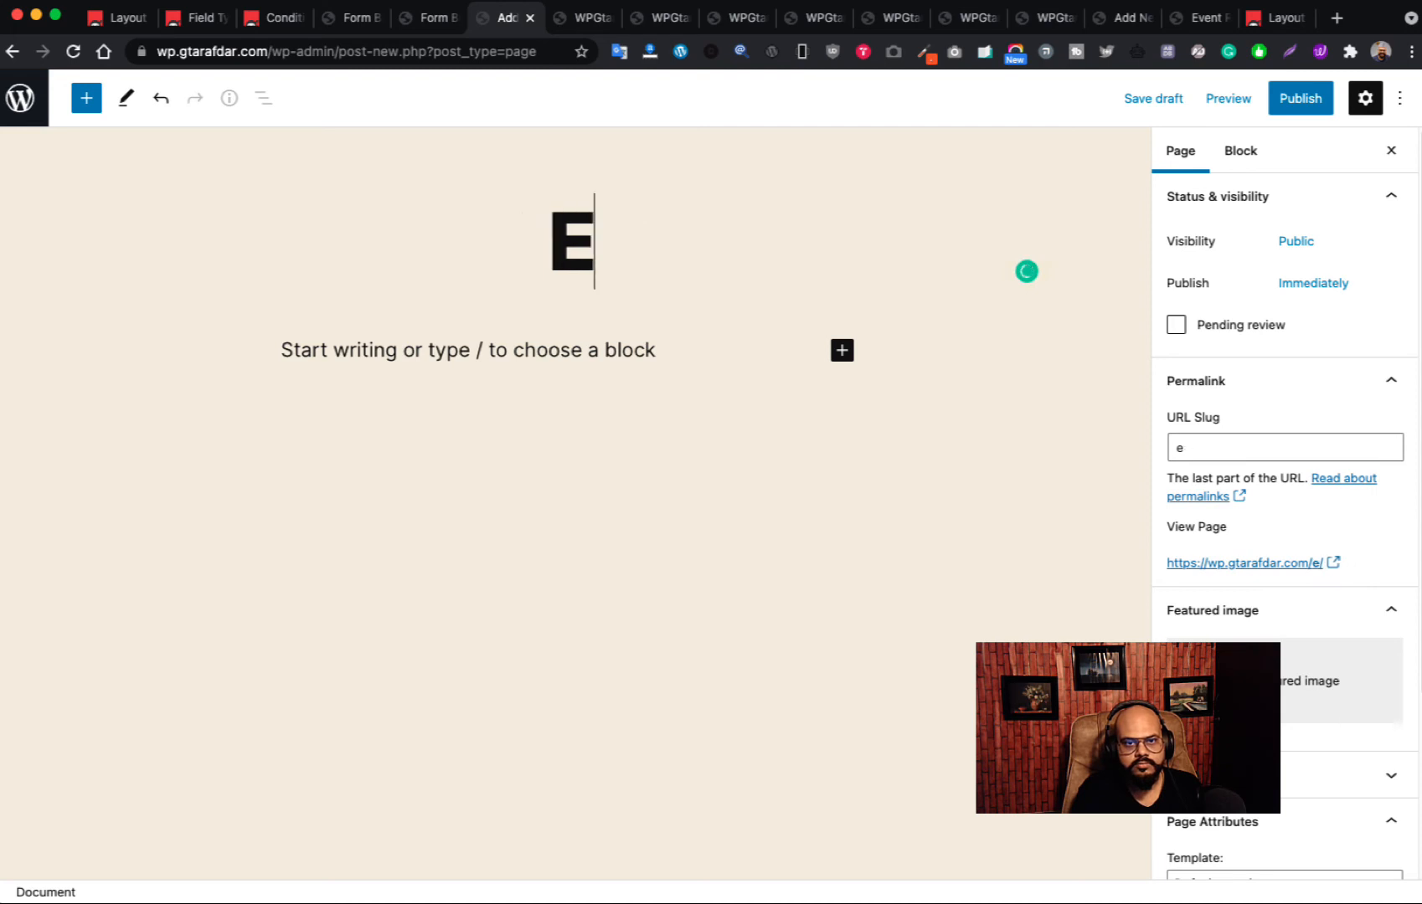
type("vent Form")
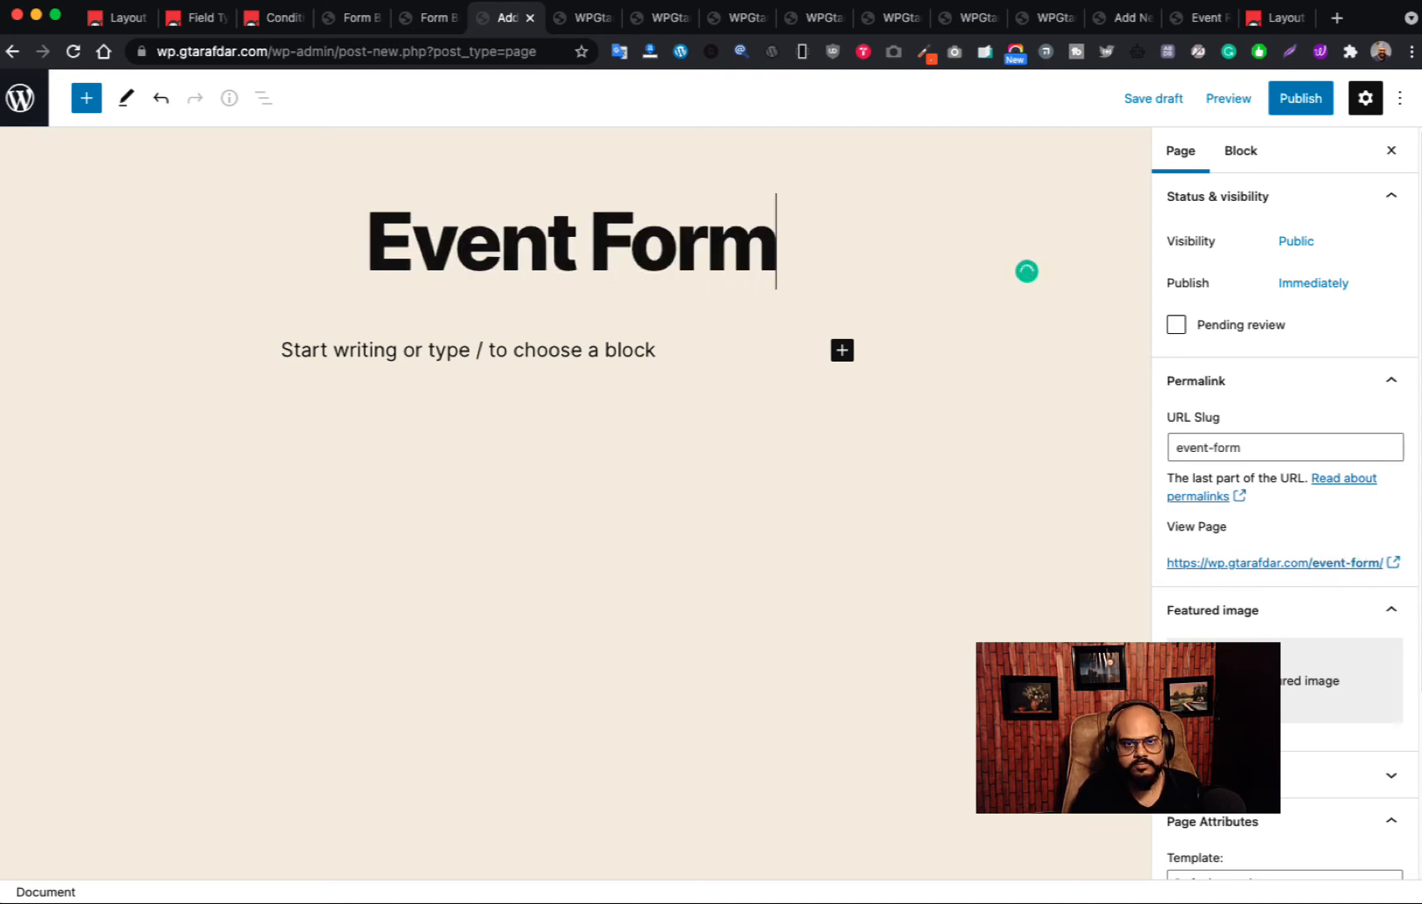
type(" By")
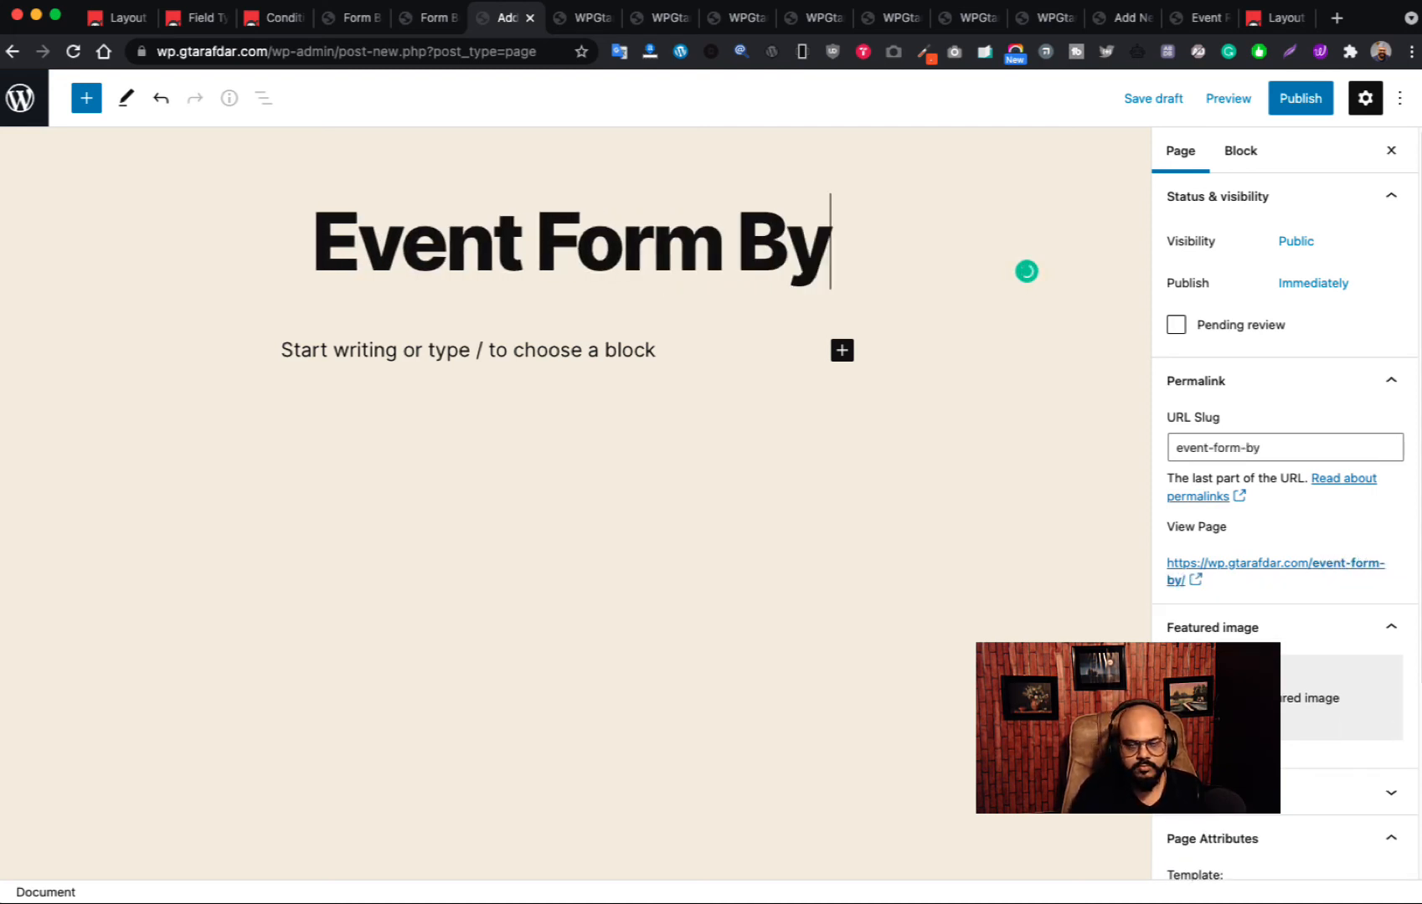
type(" Nn")
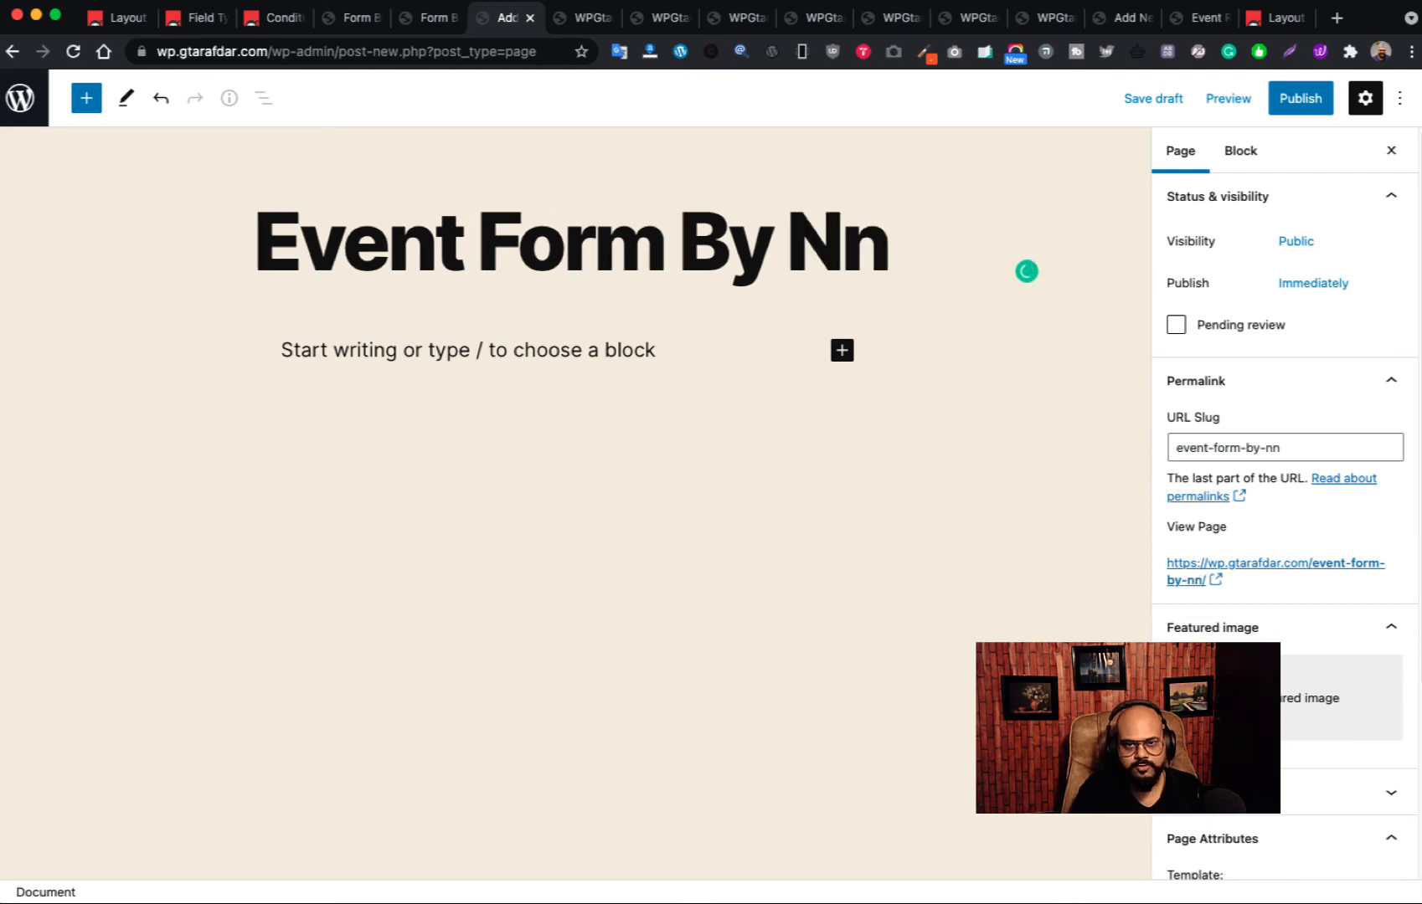
key("BackSpace")
type("inja form")
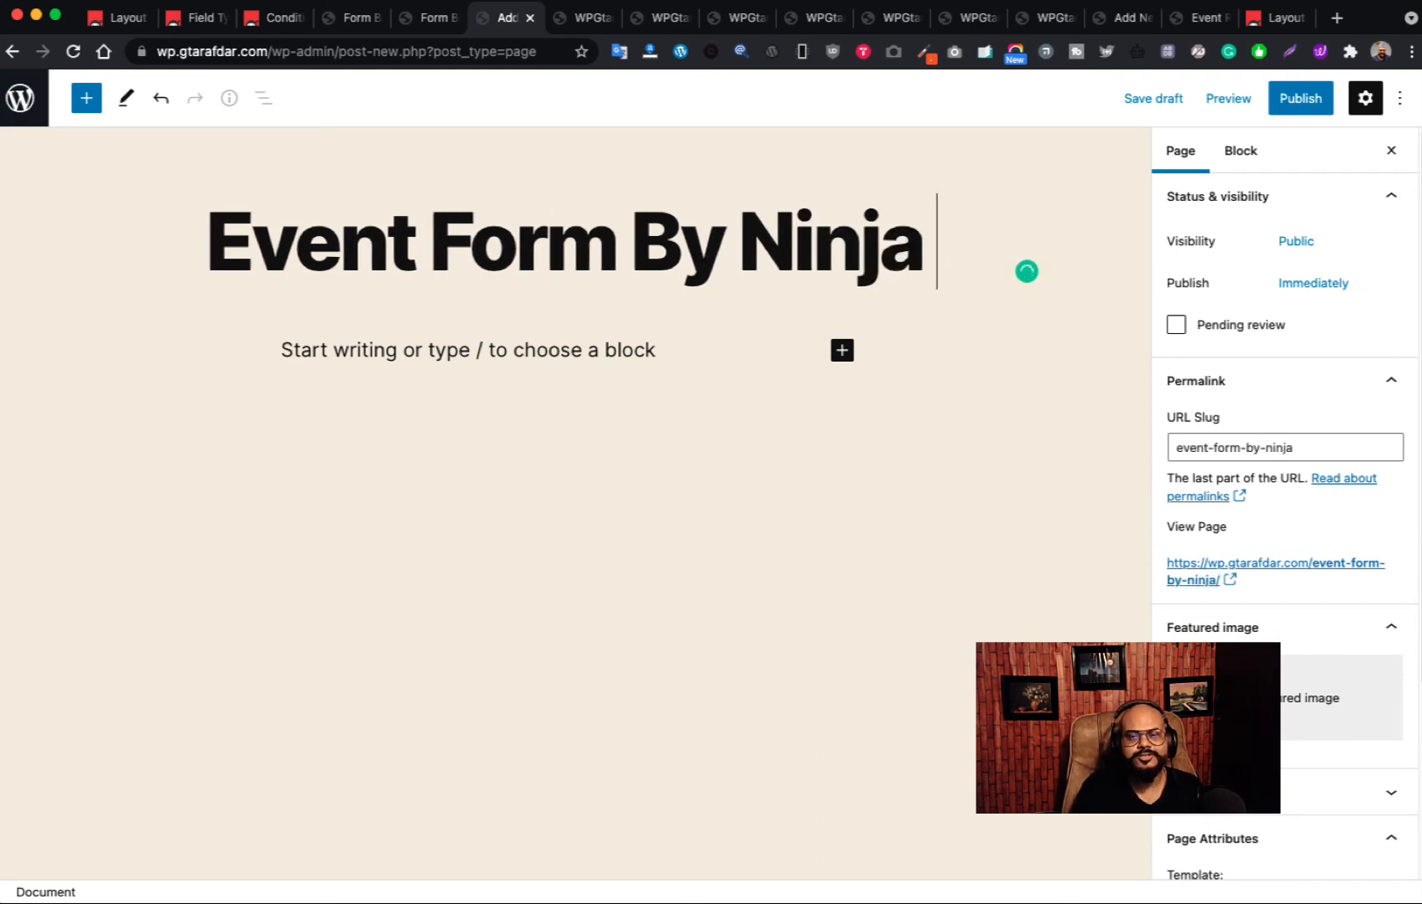
key("BackSpace")
key("BackSpace")
key("BackSpace")
key("BackSpace")
type("Forms")
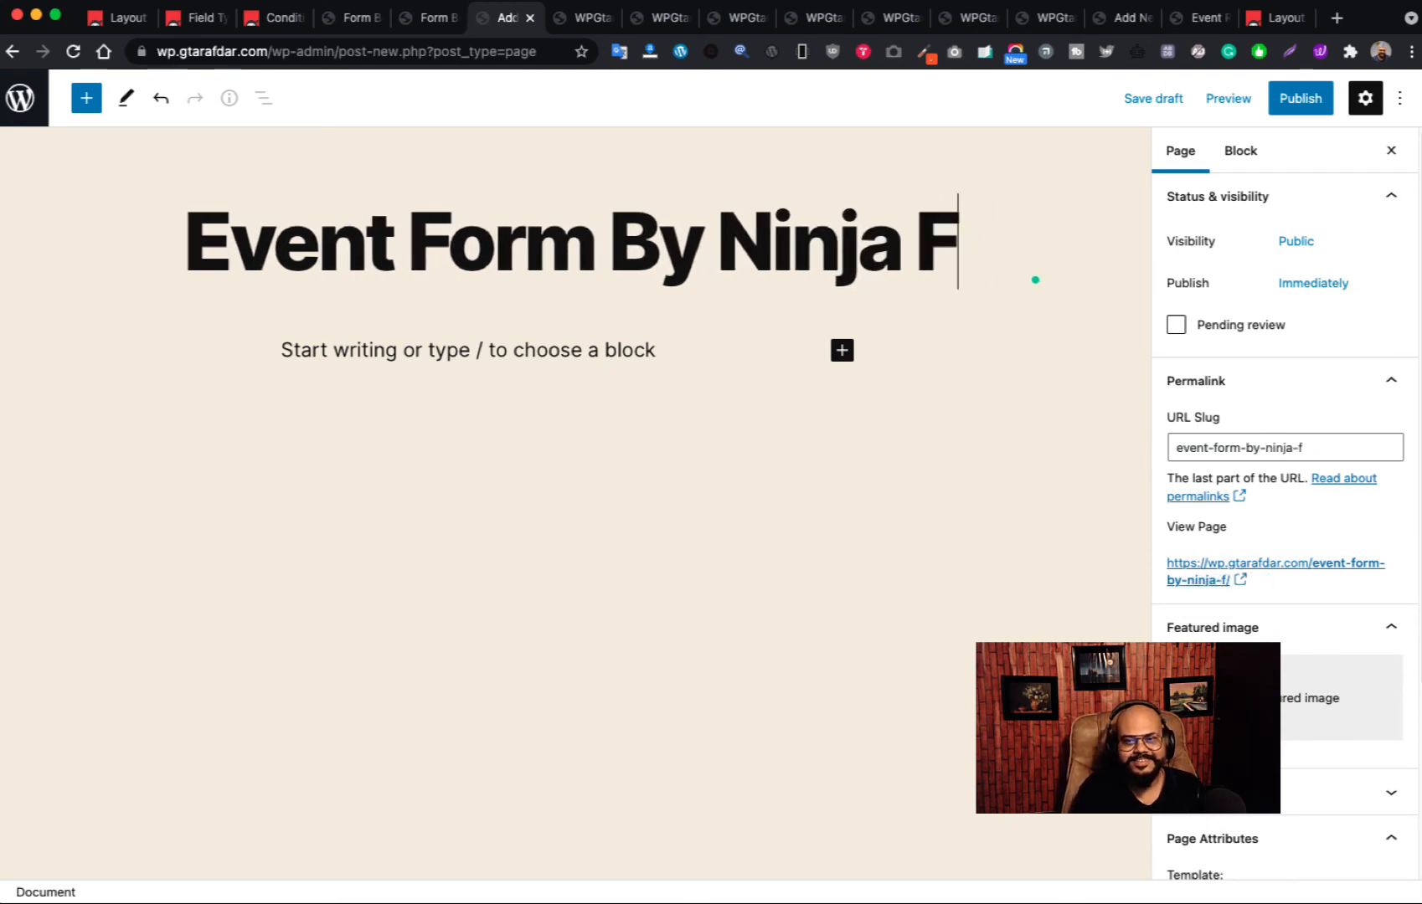
- Insert the word "Ragistration" between "Event" and "Form" in the page title
left_click(428, 239)
type("R")
type("agistratio")
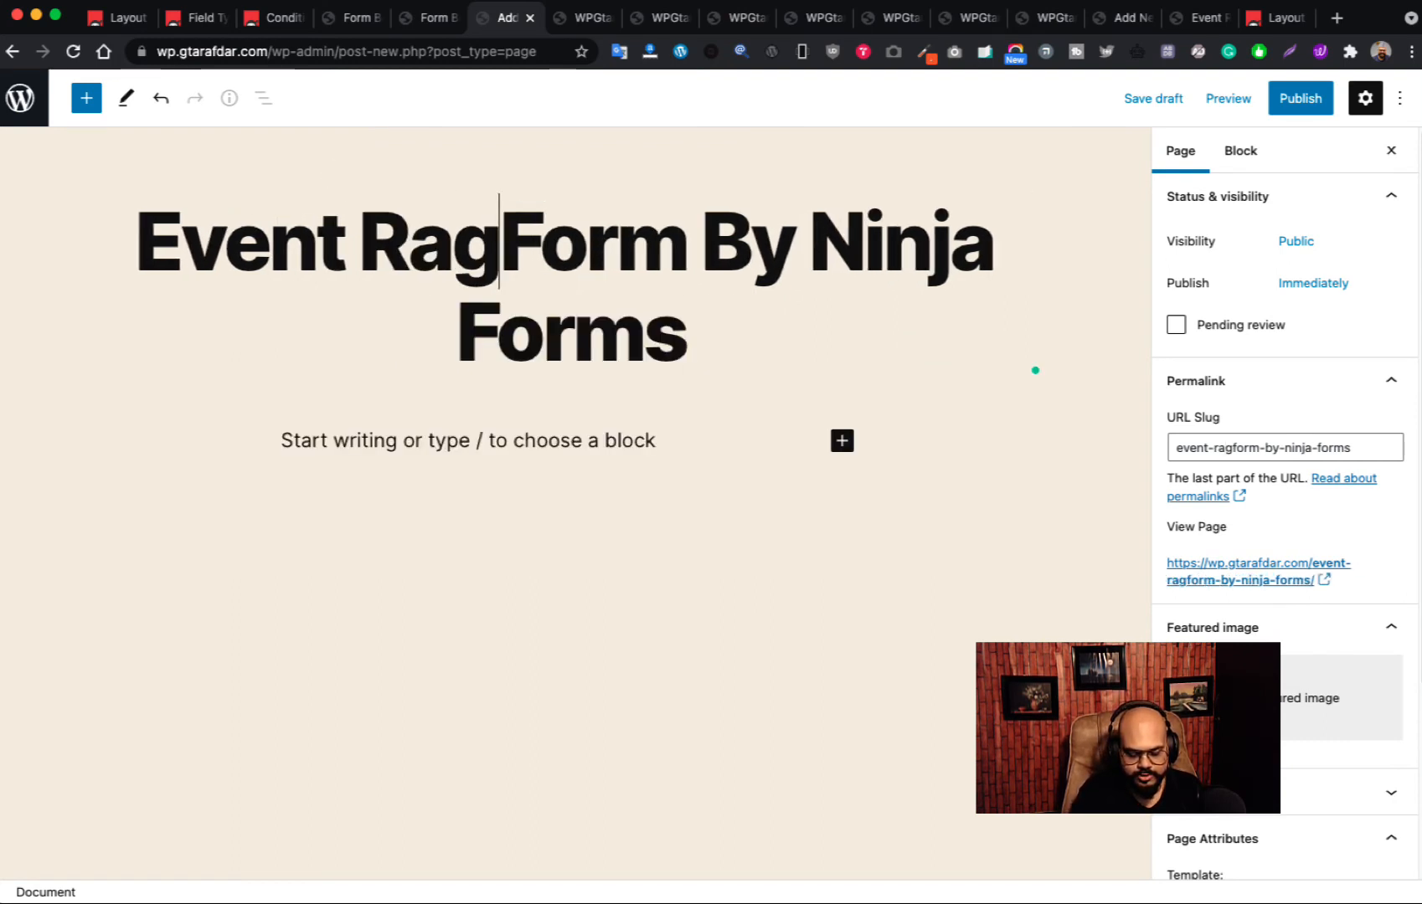
type("n")
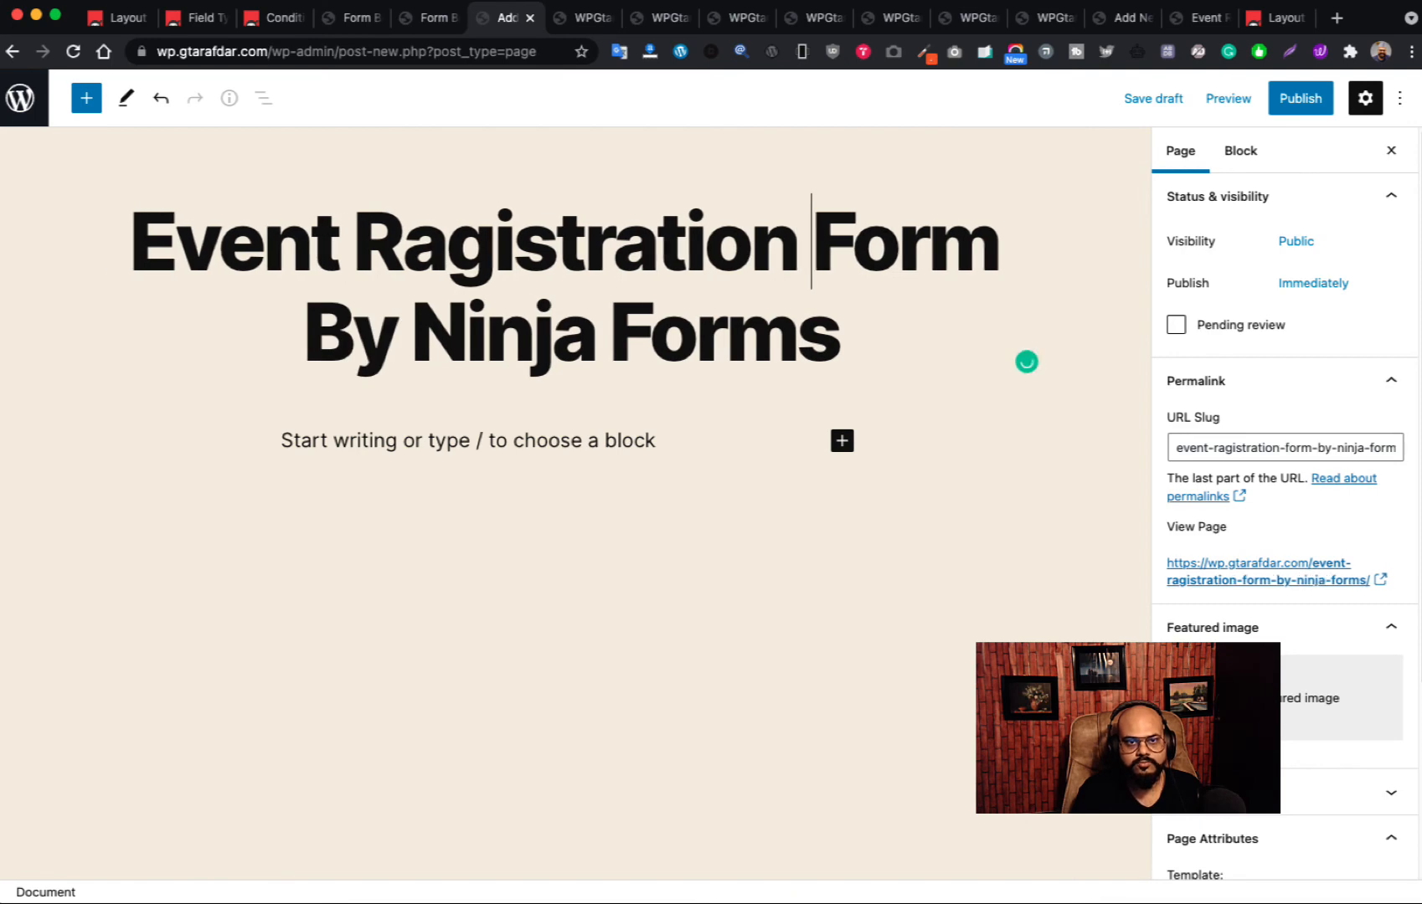
- Insert the "Large header with a heading and a button" pattern from the Headers category below the title
left_click(465, 440)
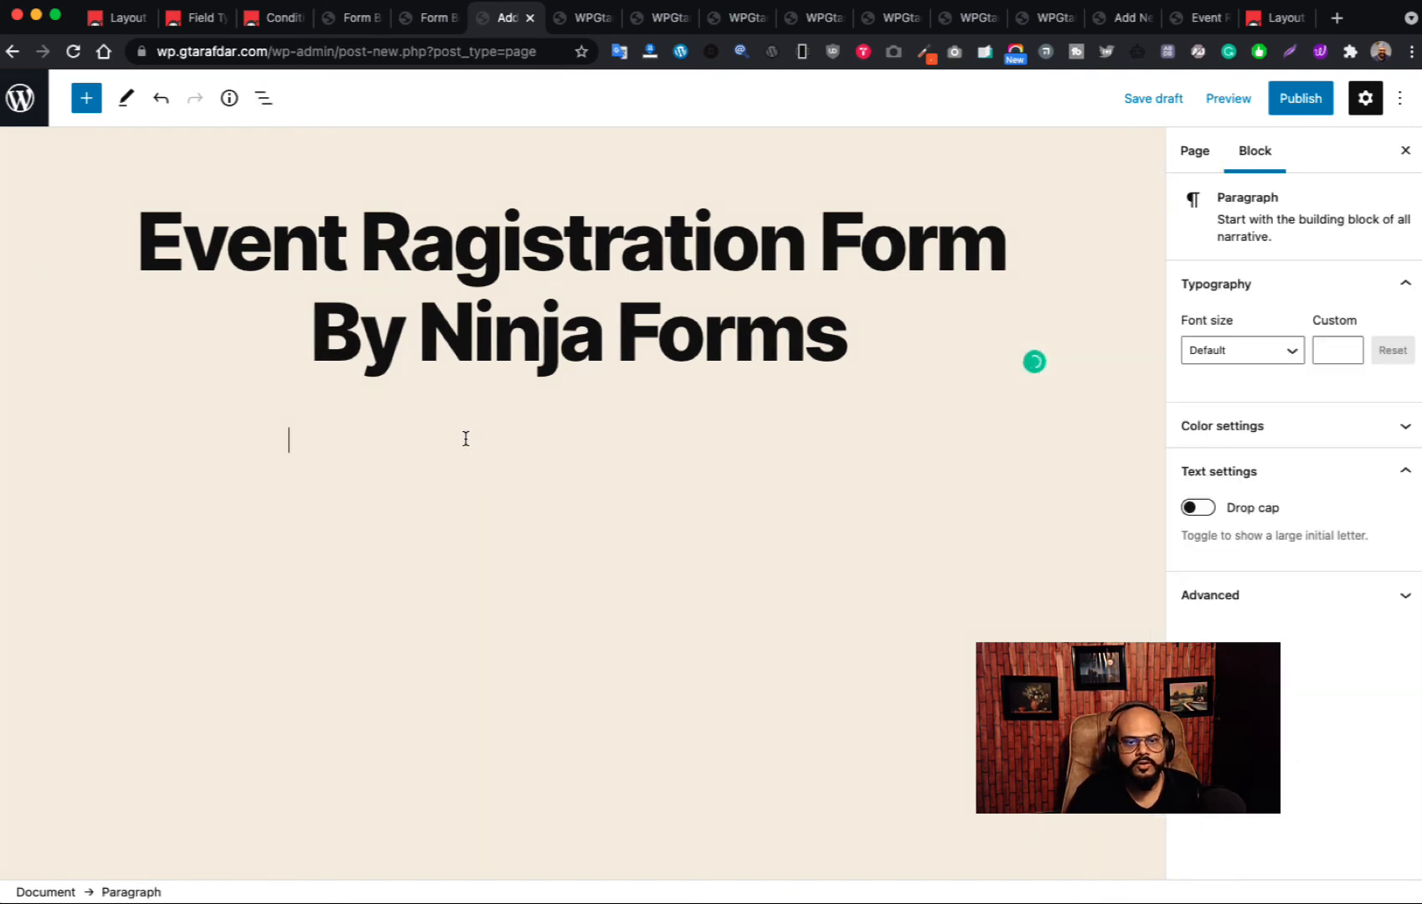
left_click(82, 109)
left_click(189, 219)
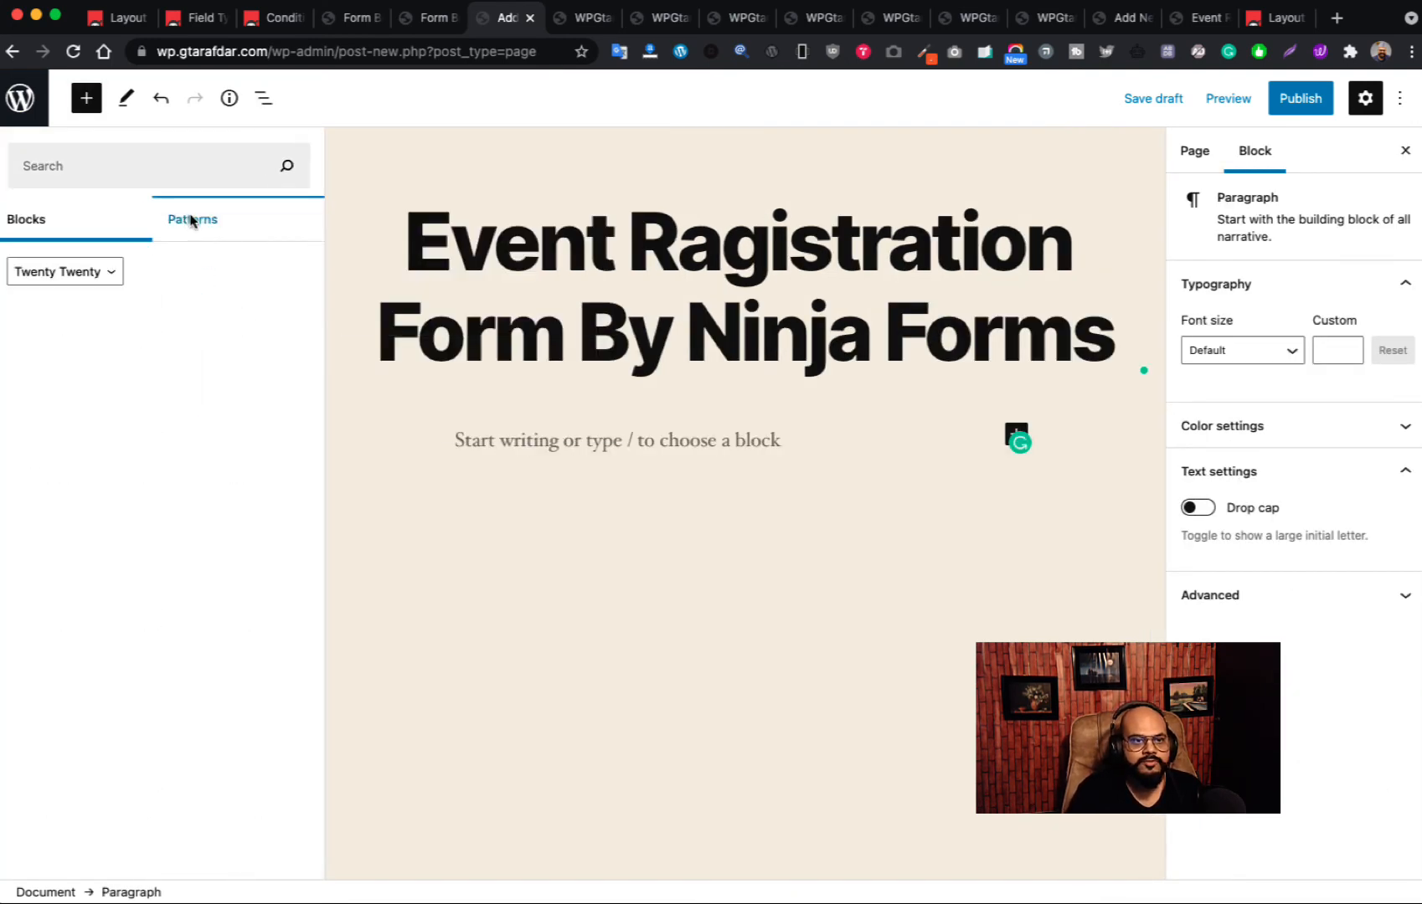
left_click(58, 273)
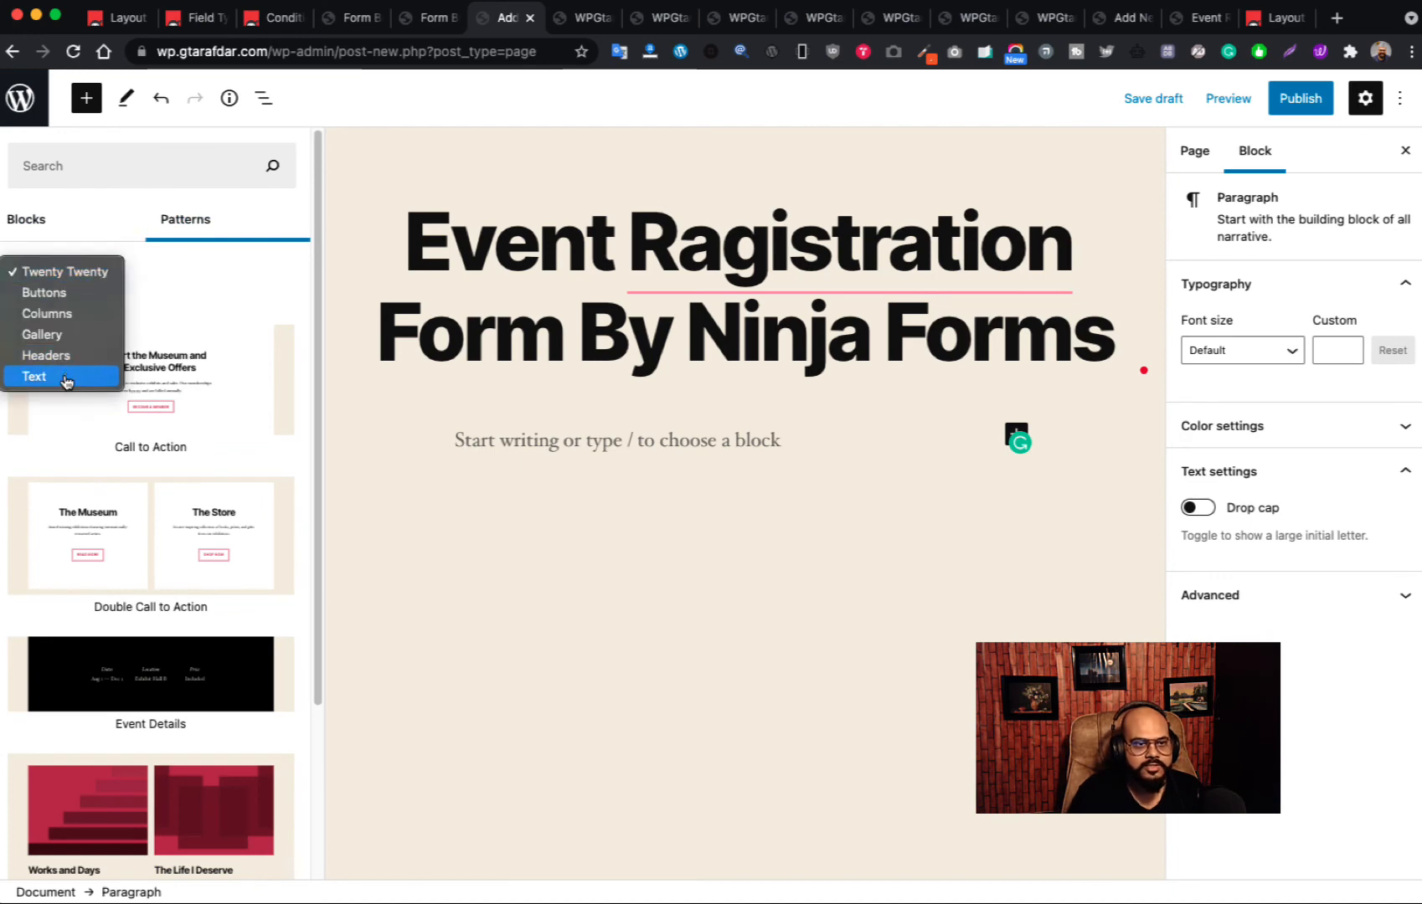
left_click(67, 358)
left_click(175, 573)
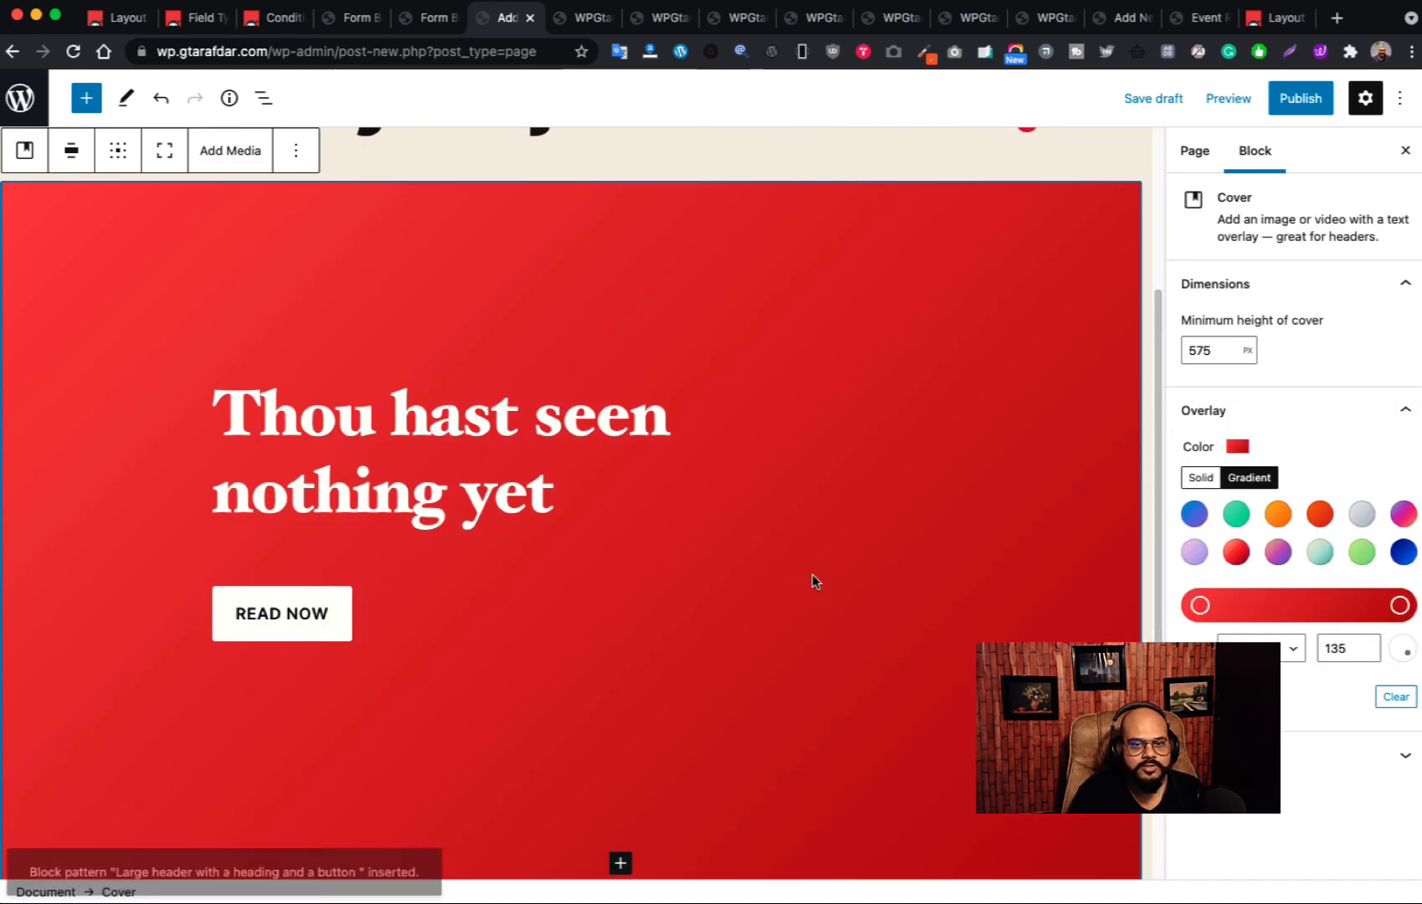
- Remove the "Thou hast seen nothing yet" heading block from the cover
scroll(674, 572, "up", 3)
left_click(717, 507)
scroll(626, 582, "down", 2)
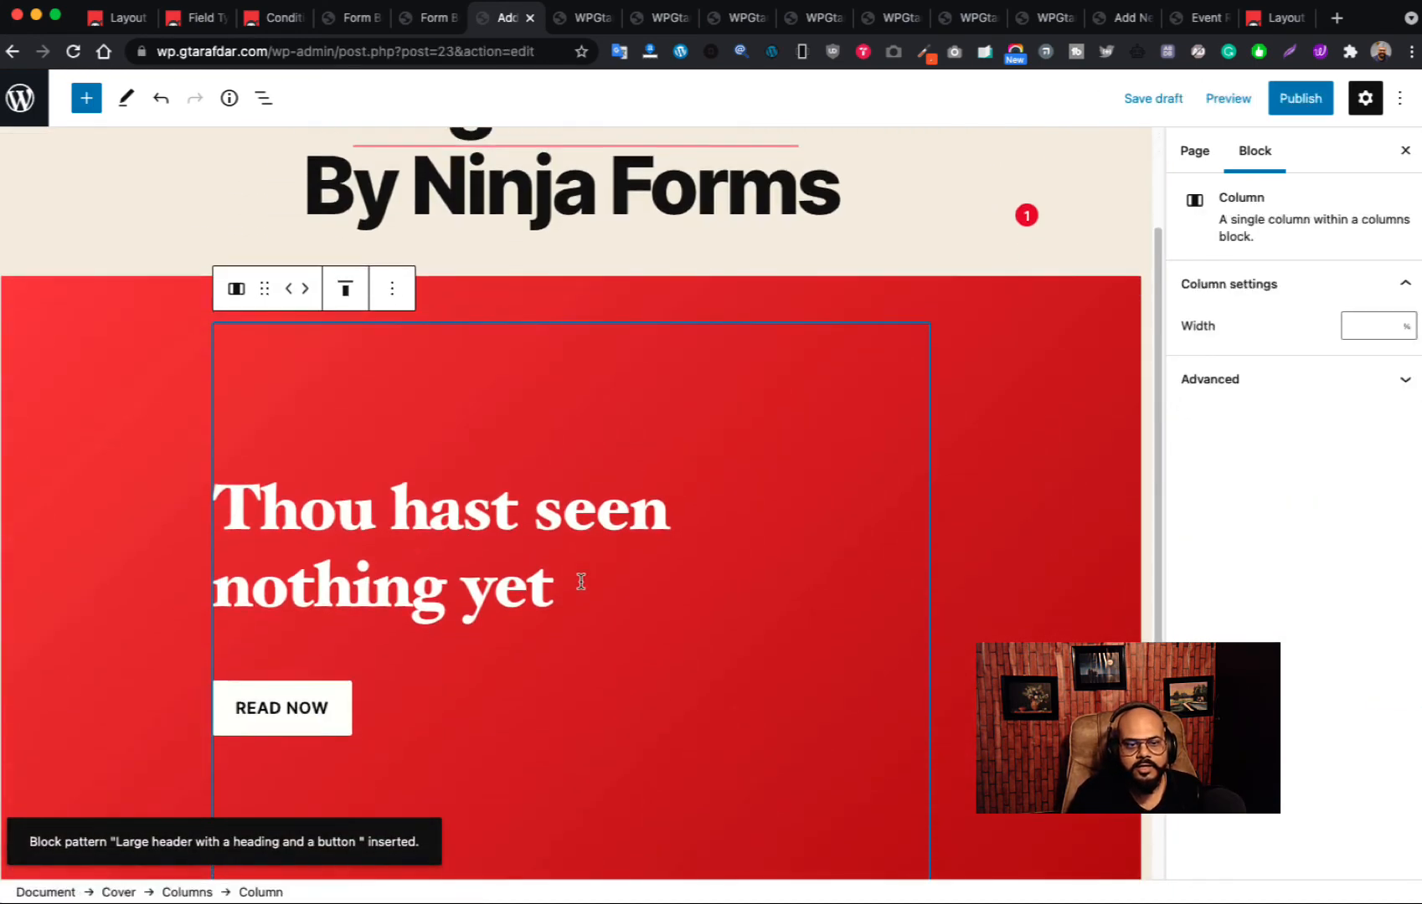
triple_click(490, 518)
left_click(542, 438)
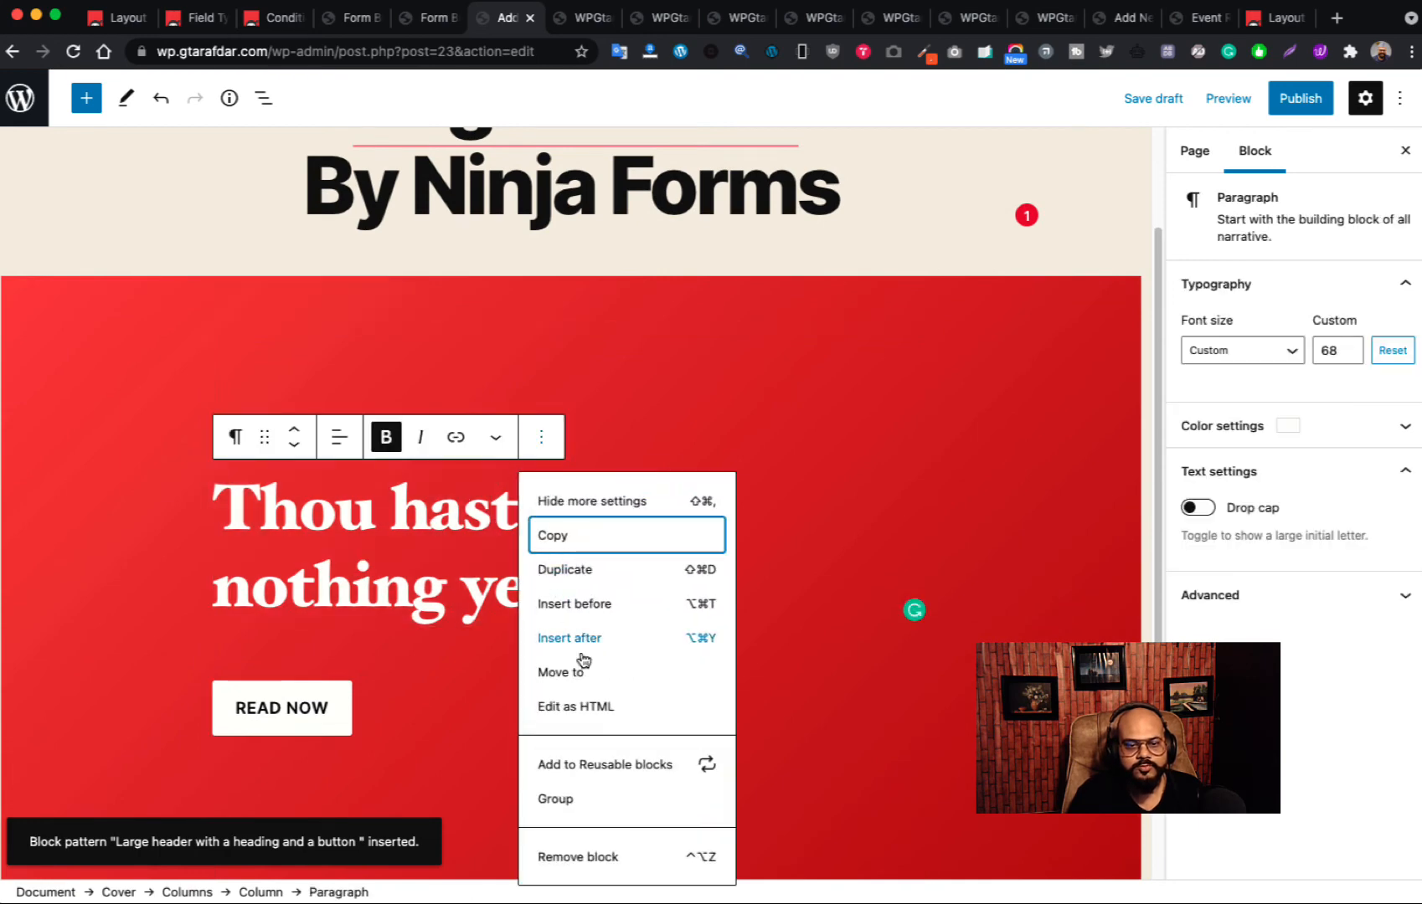
left_click(602, 854)
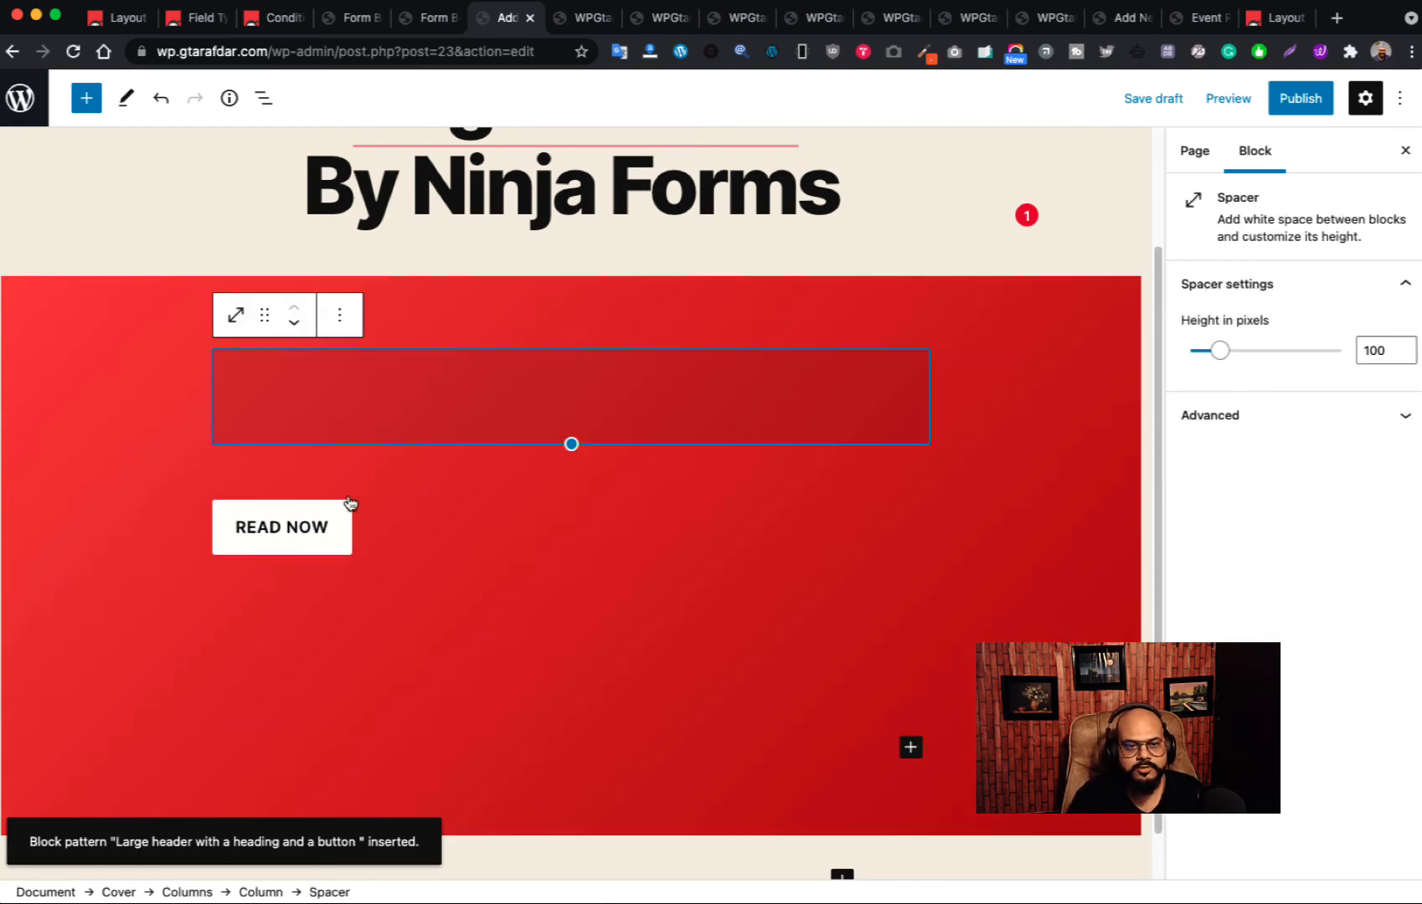
- Add an empty paragraph before the READ NOW buttons block in the cover, and remove the buttons block
left_click(454, 534)
left_click(433, 437)
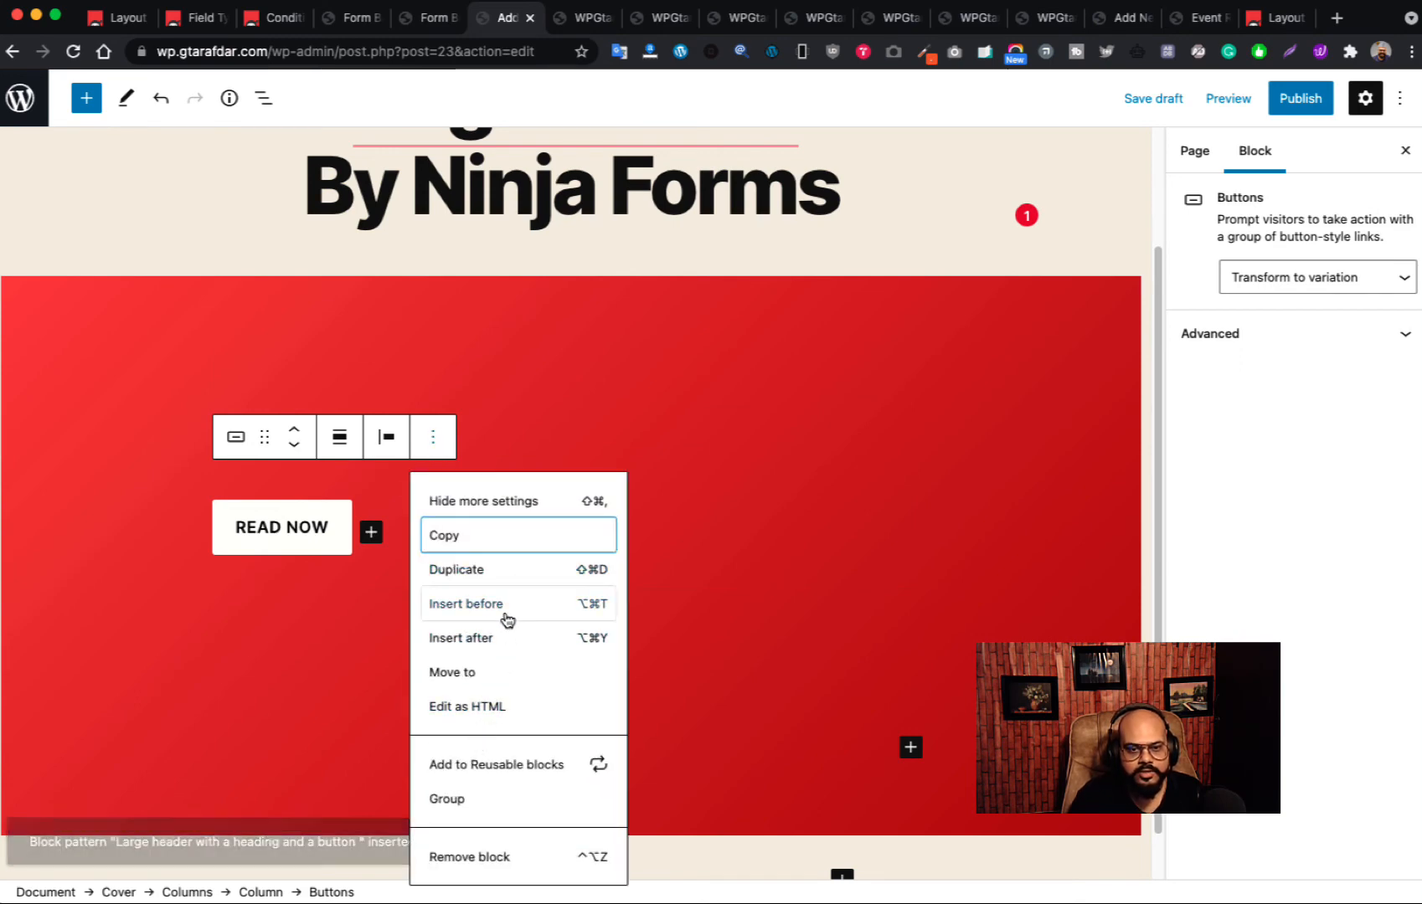
left_click(445, 607)
left_click(399, 589)
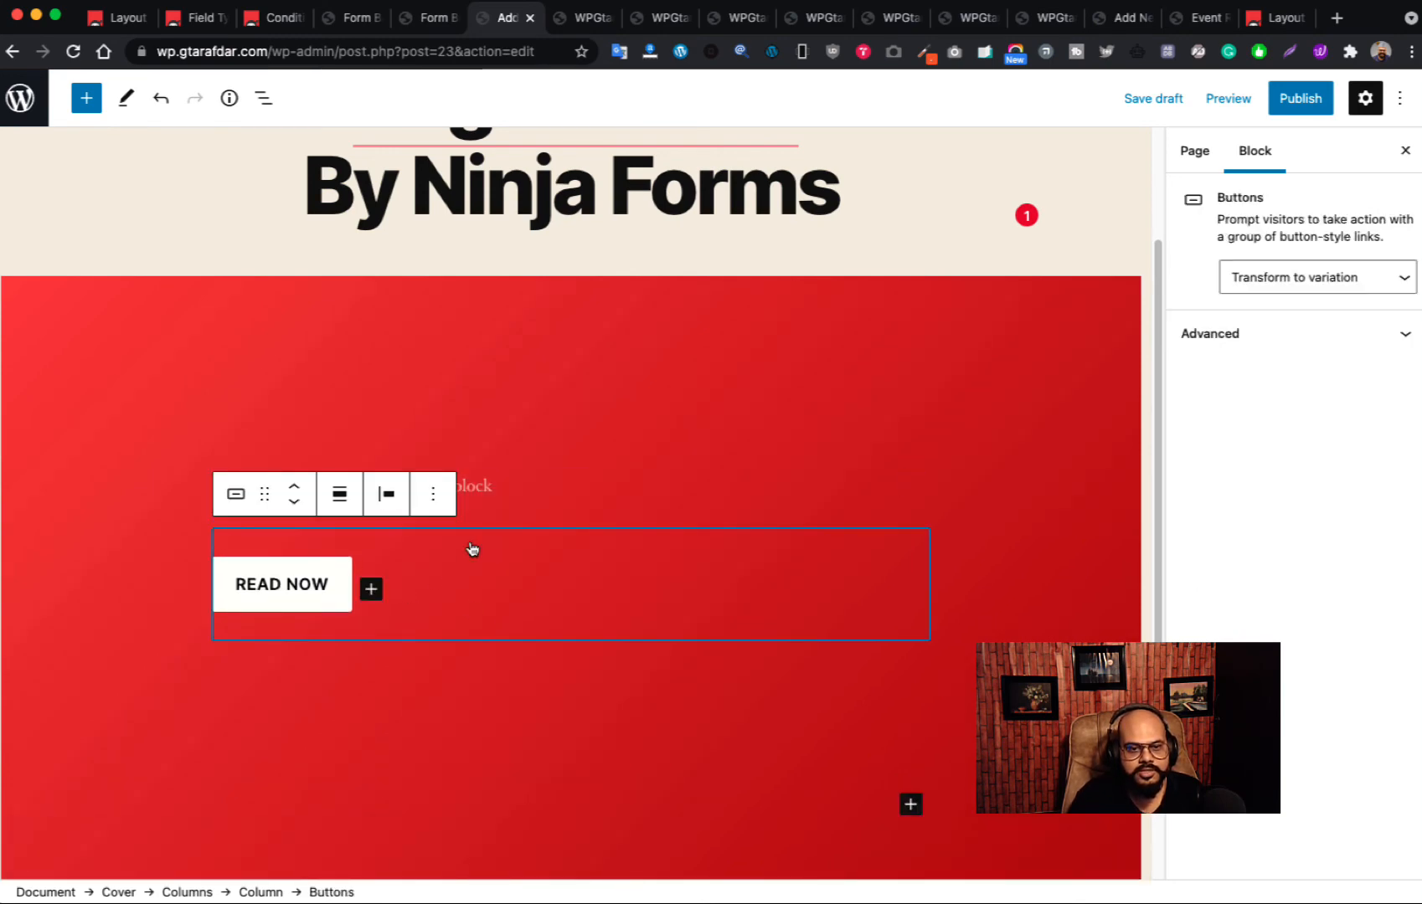
left_click(433, 494)
left_click(482, 454)
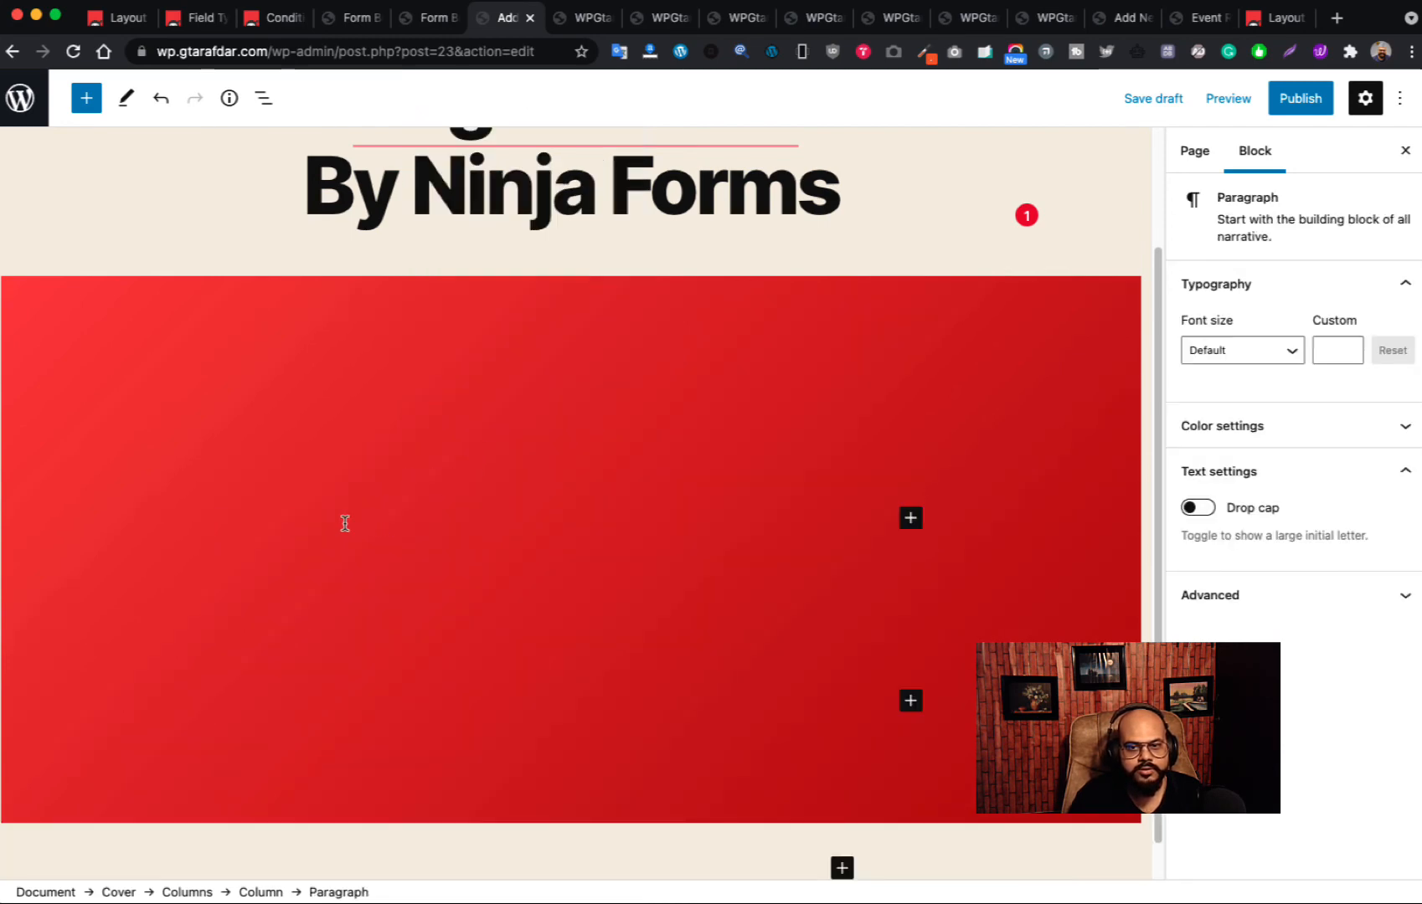
- Insert a Ninja Form block inside the cover, set it to the last Event Registration form, and check the embedded form
left_click(910, 517)
type("nin")
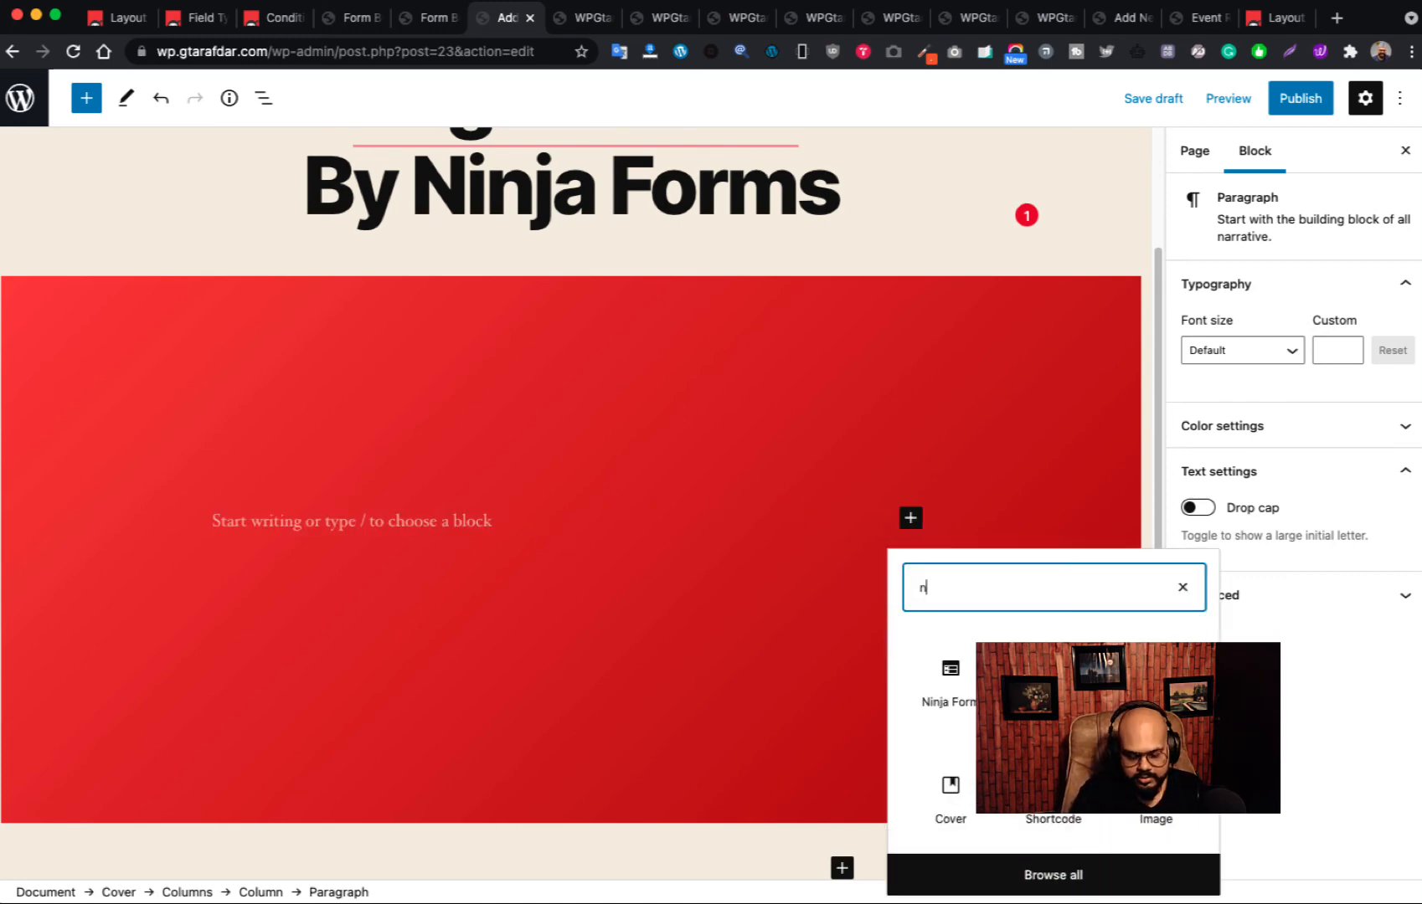
left_click(922, 706)
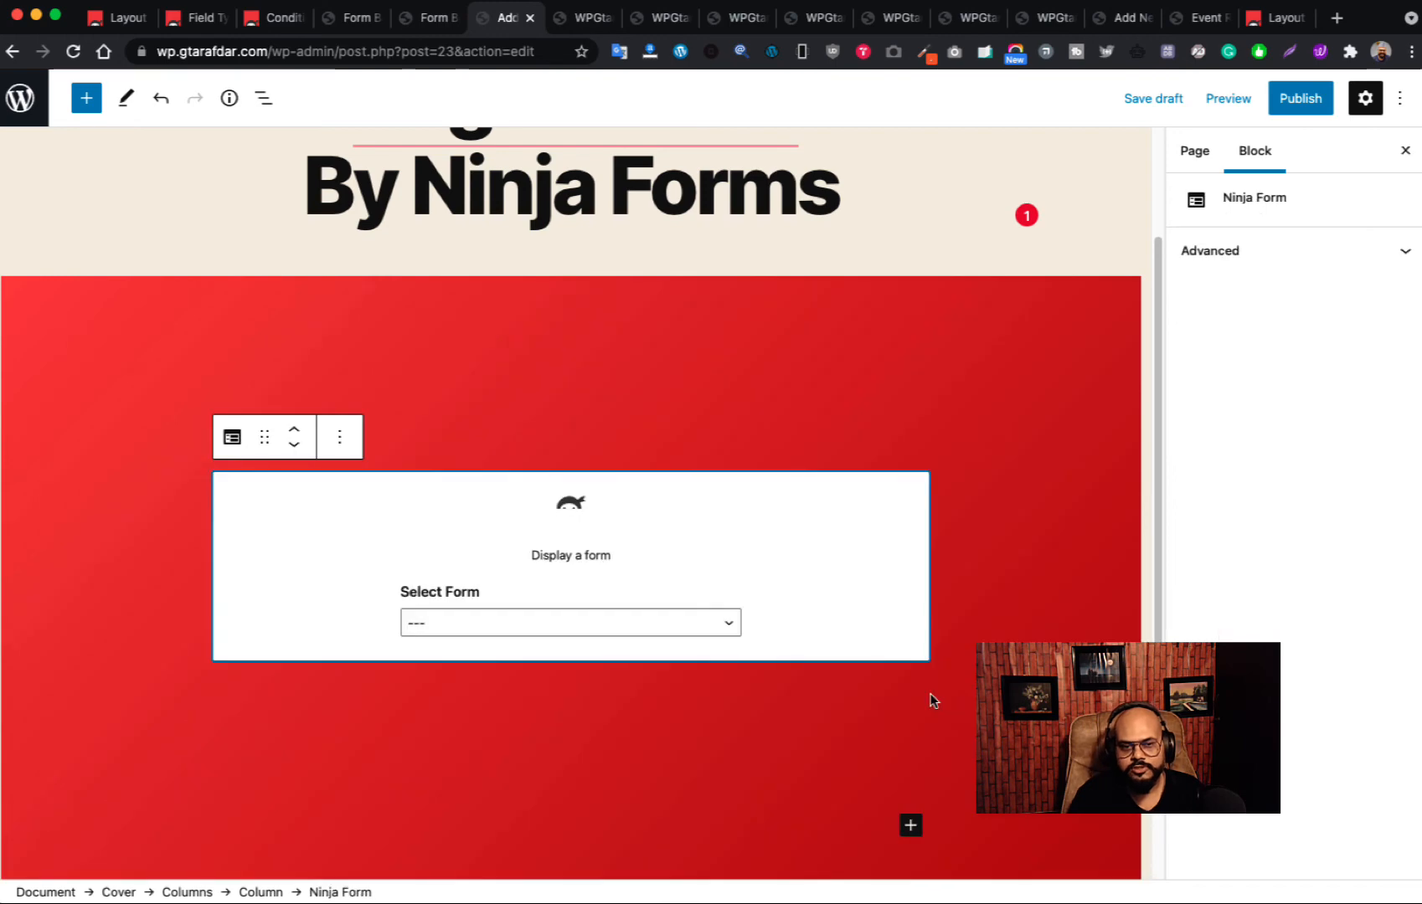
left_click(619, 624)
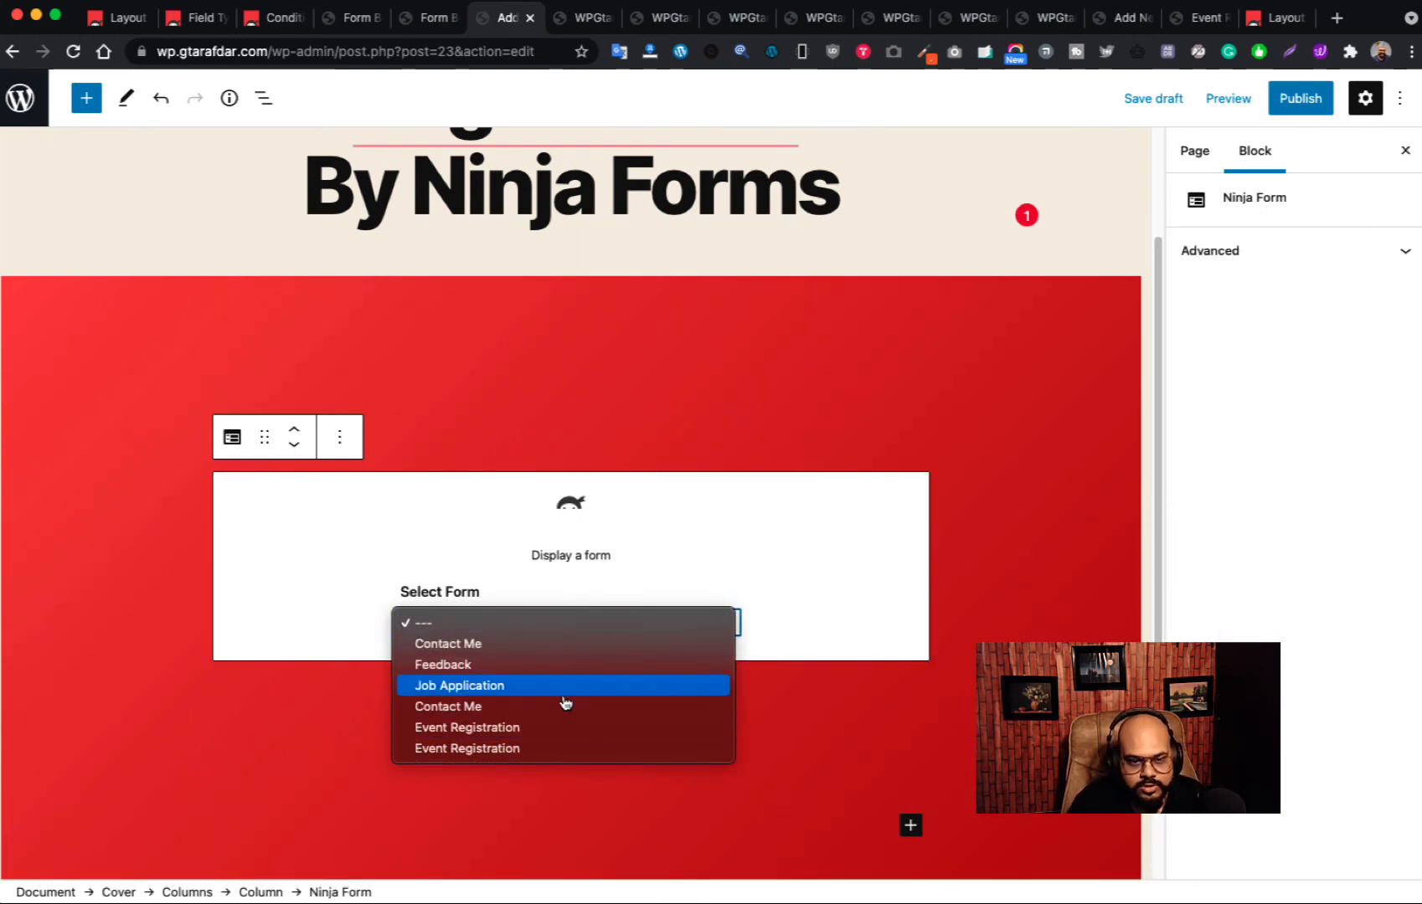
left_click(532, 749)
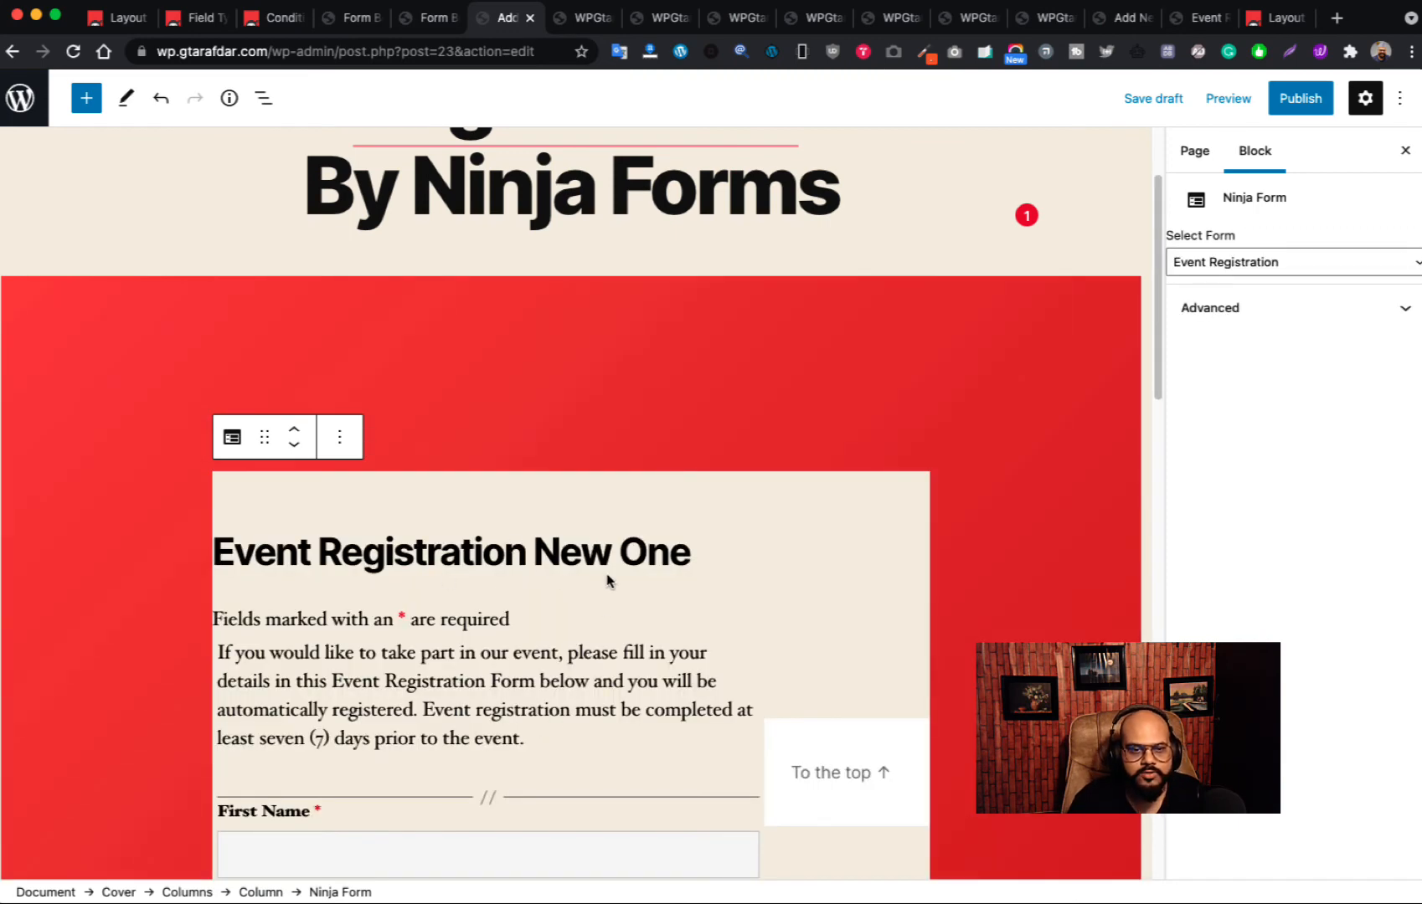
scroll(607, 581, "down", 5)
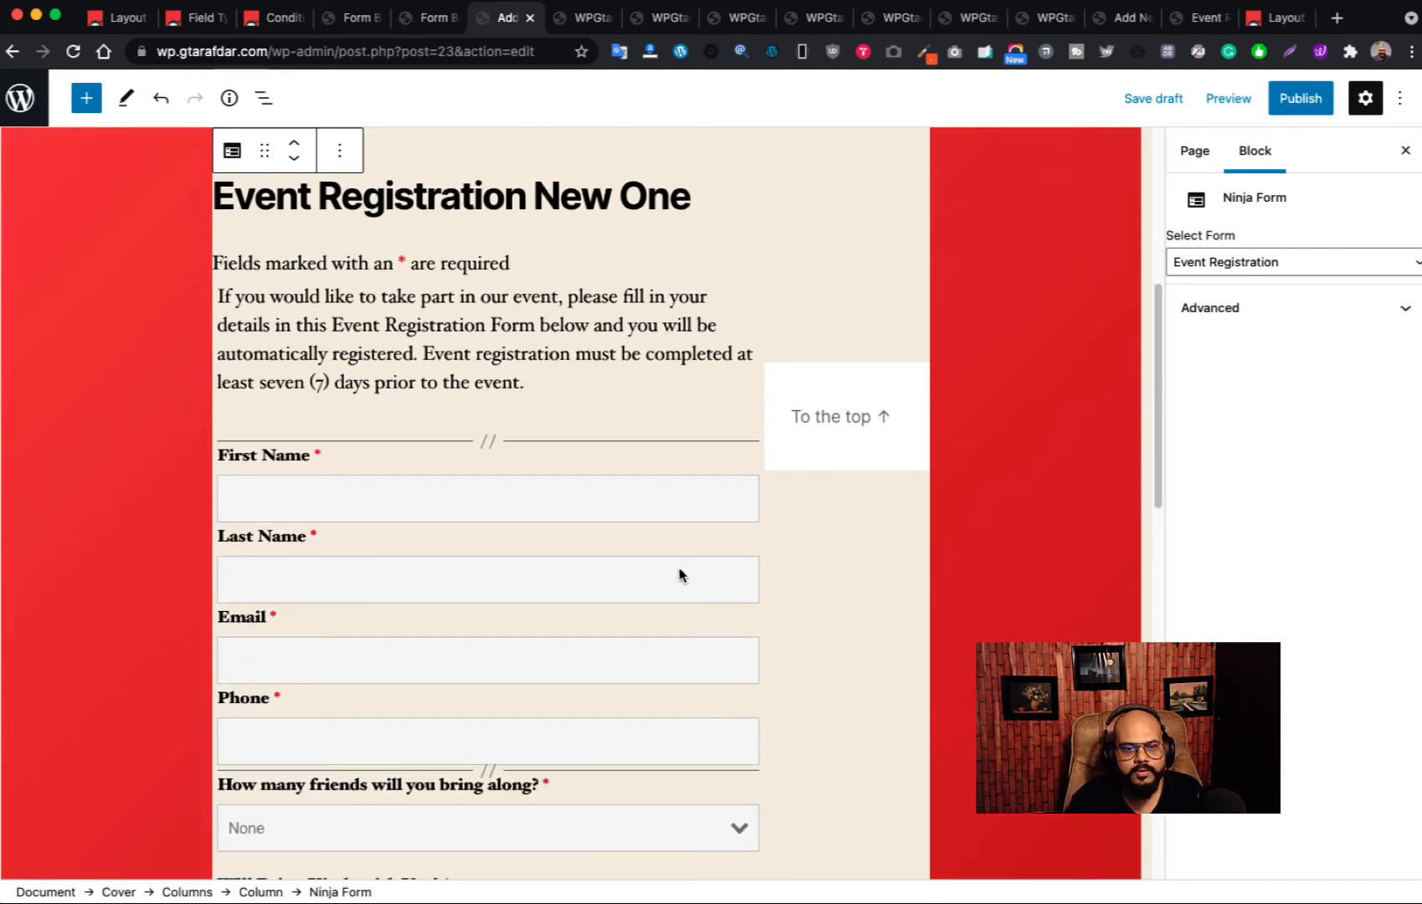
scroll(679, 575, "down", 10)
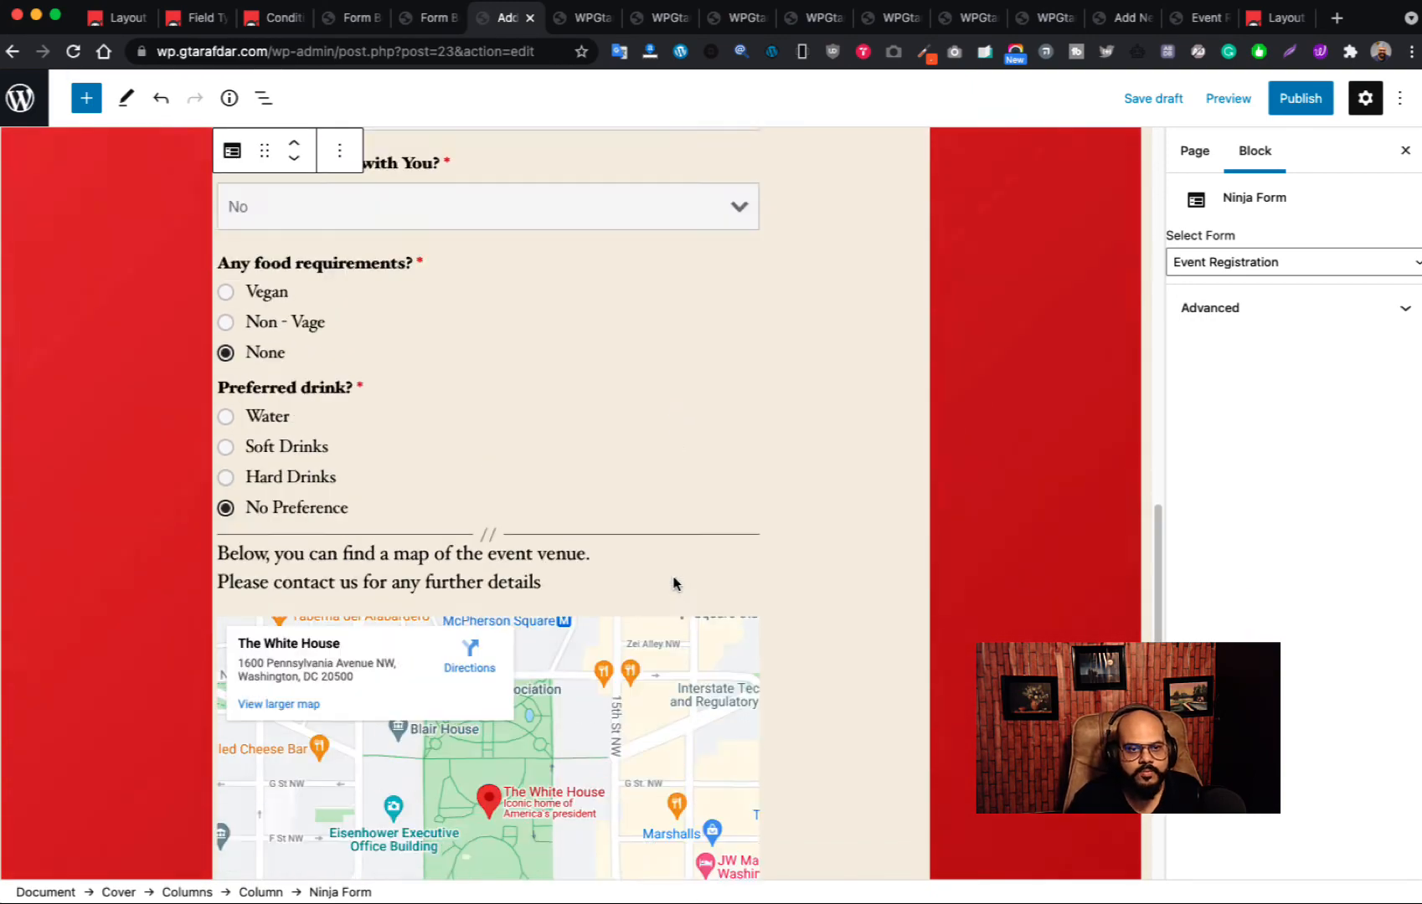
scroll(673, 584, "up", 15)
- Correct the misspelled word in the page title to "Registration" using the suggested spelling
left_click(688, 453)
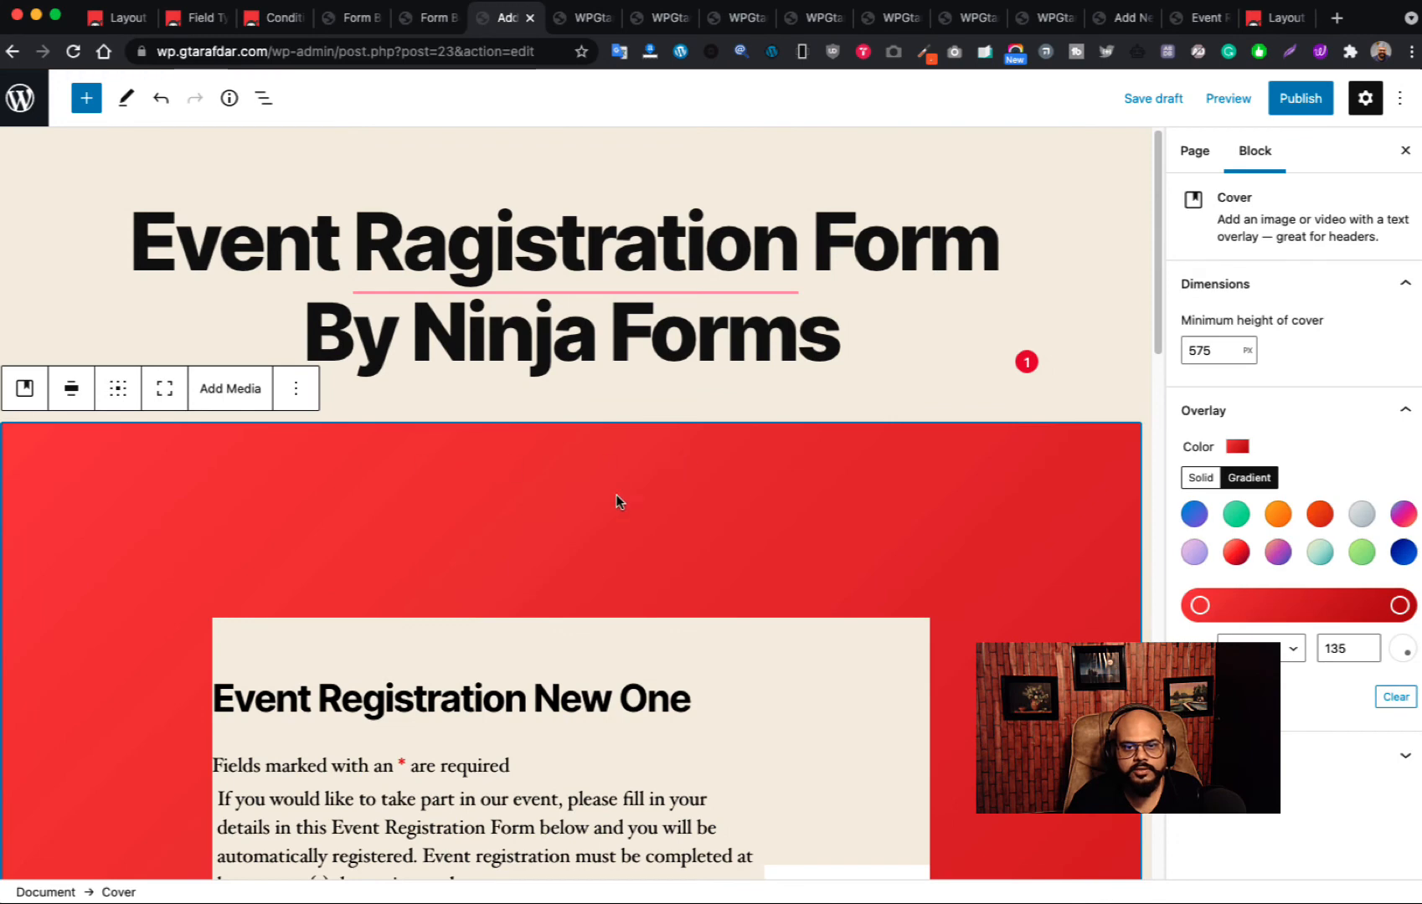
left_click(603, 233)
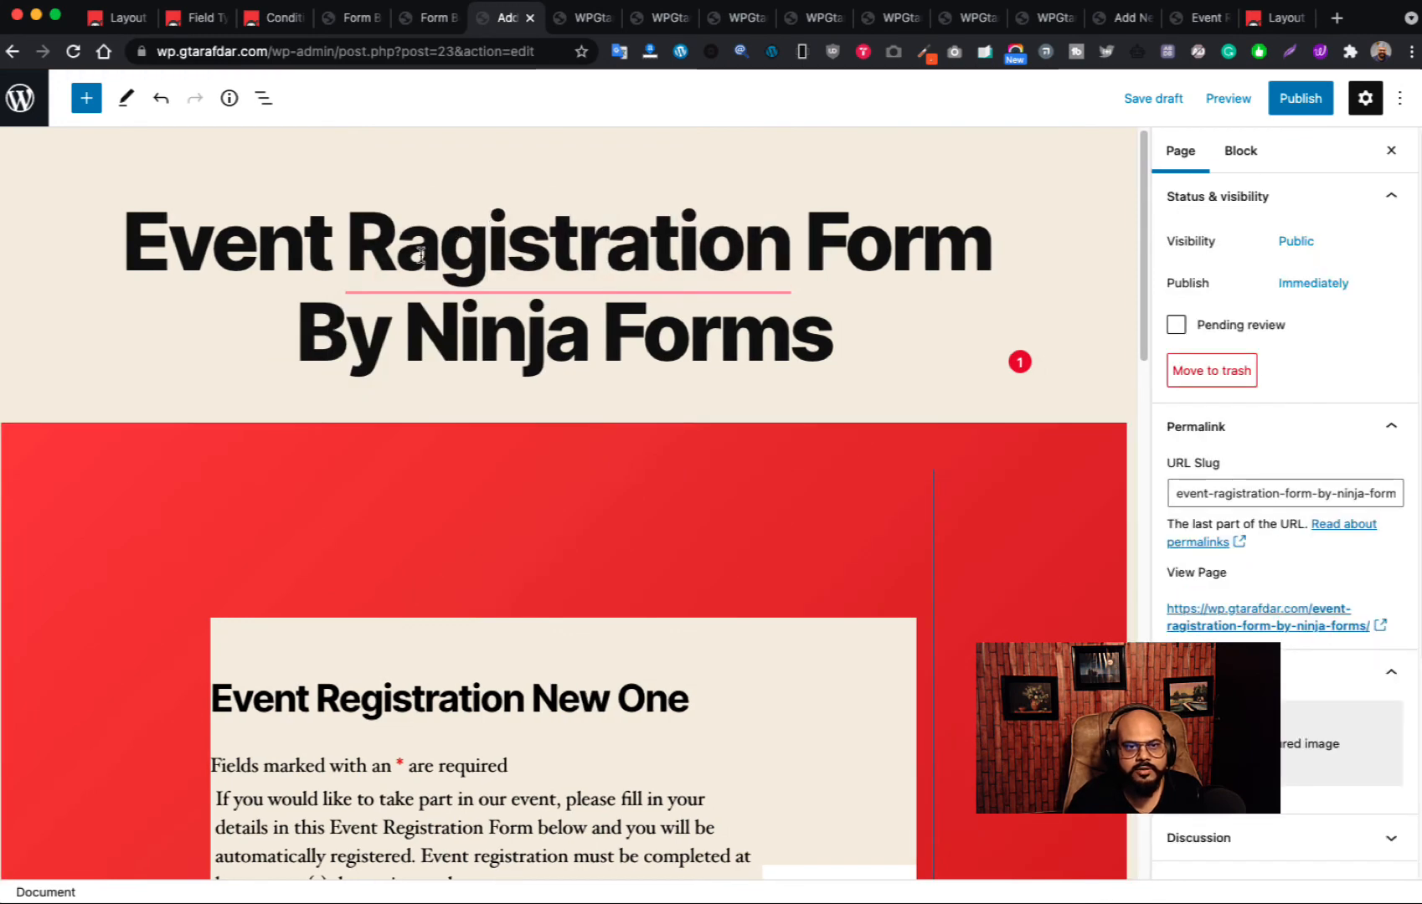
mouse_move(420, 255)
left_click(425, 315)
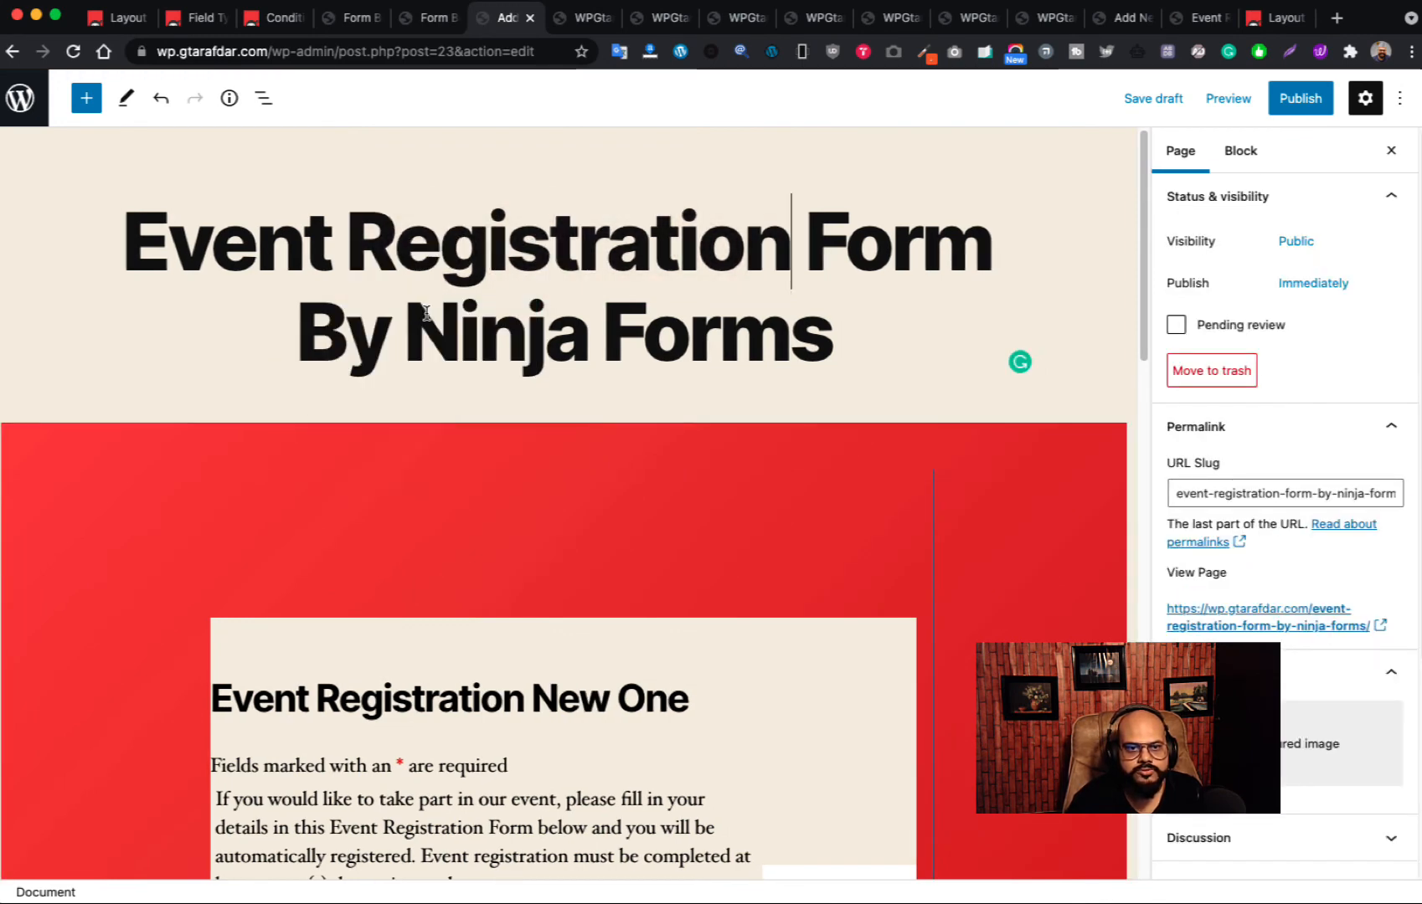
- Change the cover block's overlay to the green preset gradient and check it around the whole form
left_click(809, 535)
left_click(1075, 471)
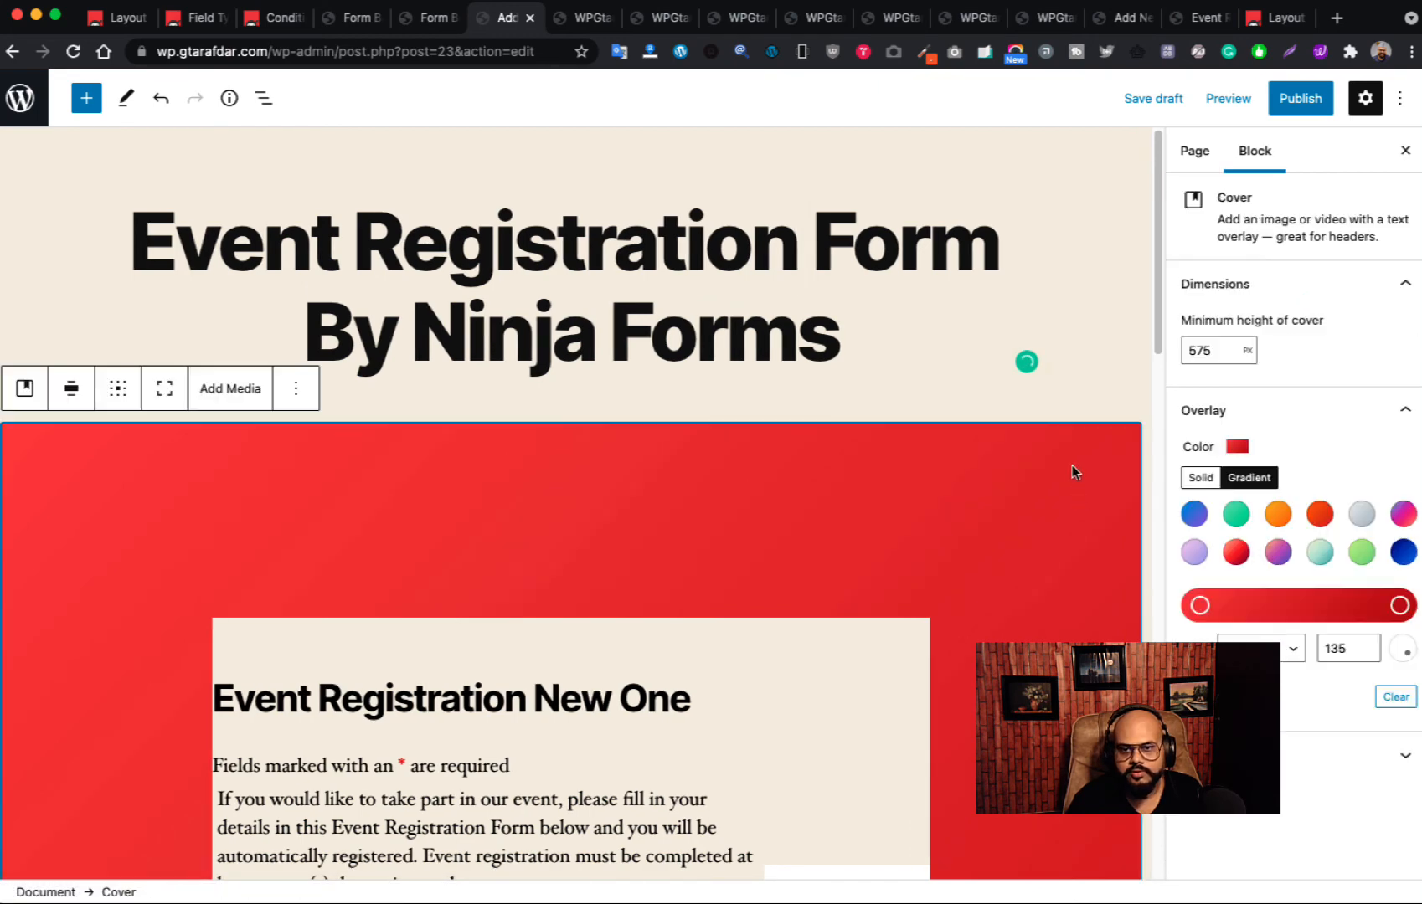
left_click(1236, 513)
scroll(905, 525, "down", 15)
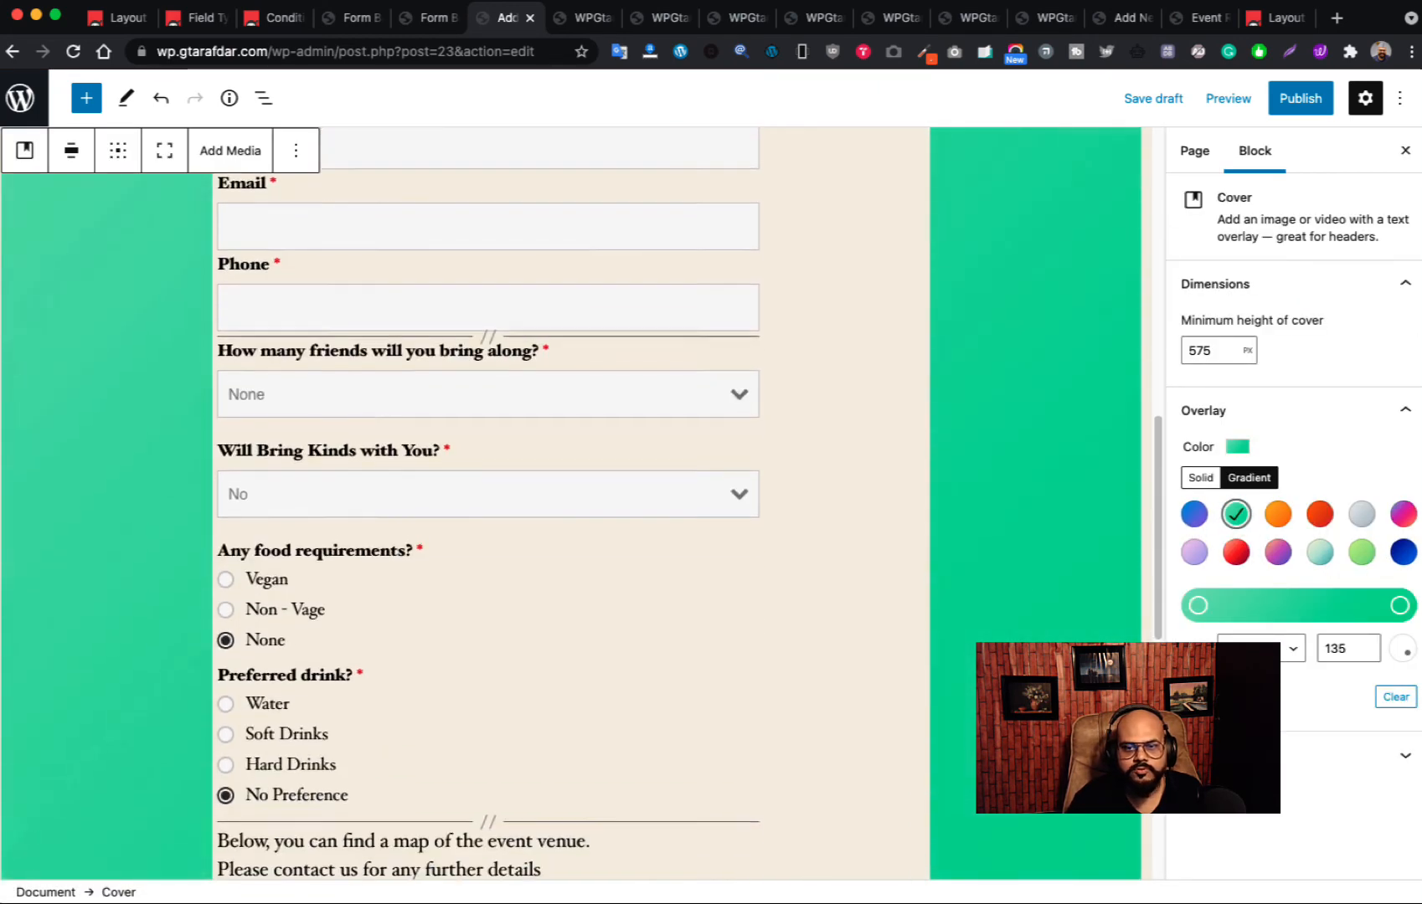
scroll(1072, 558, "down", 5)
scroll(1072, 559, "up", 20)
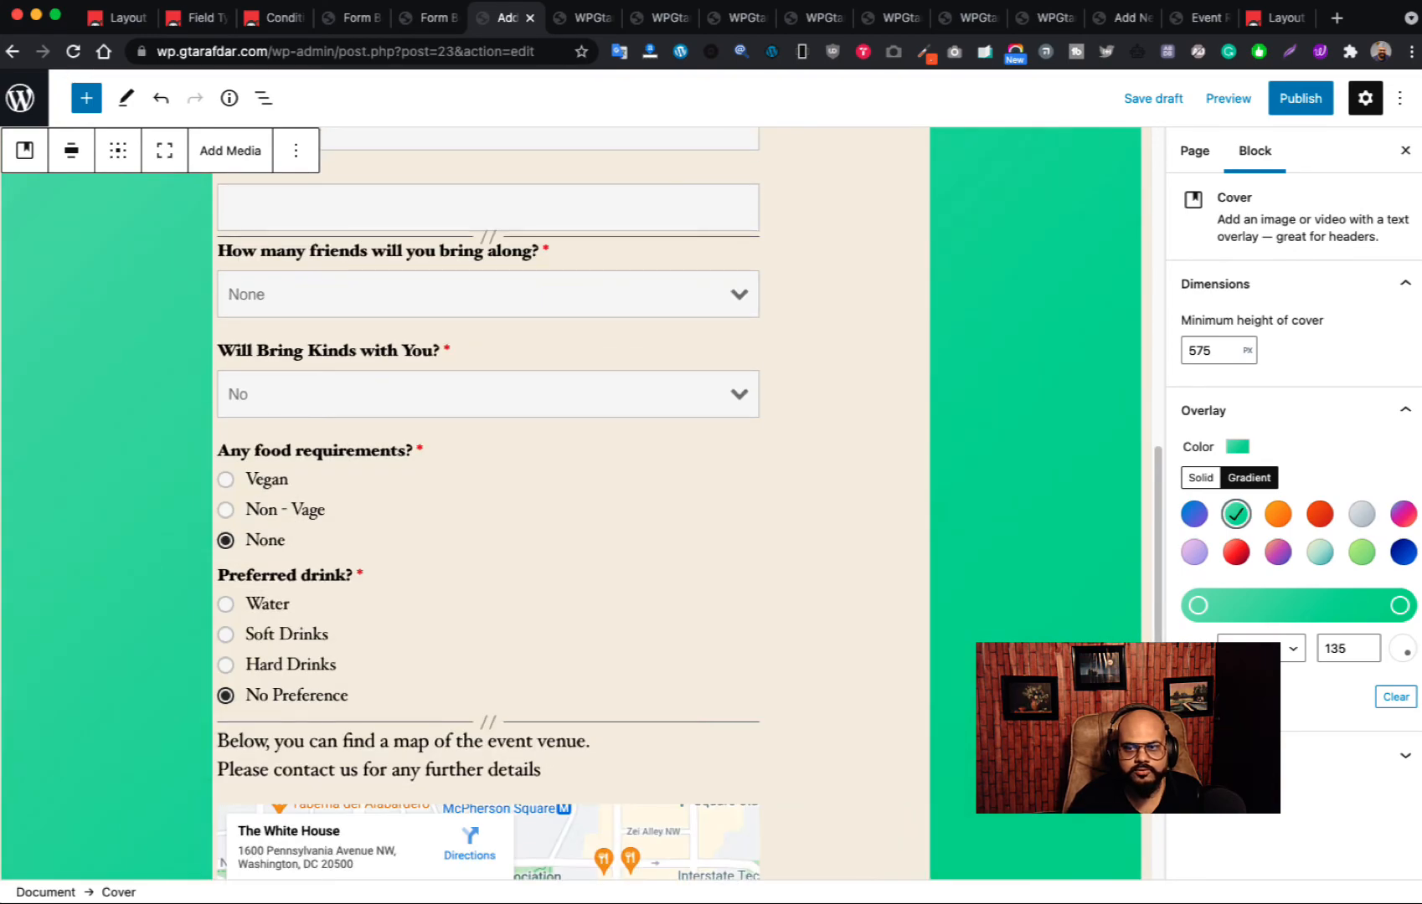
scroll(1072, 559, "up", 2)
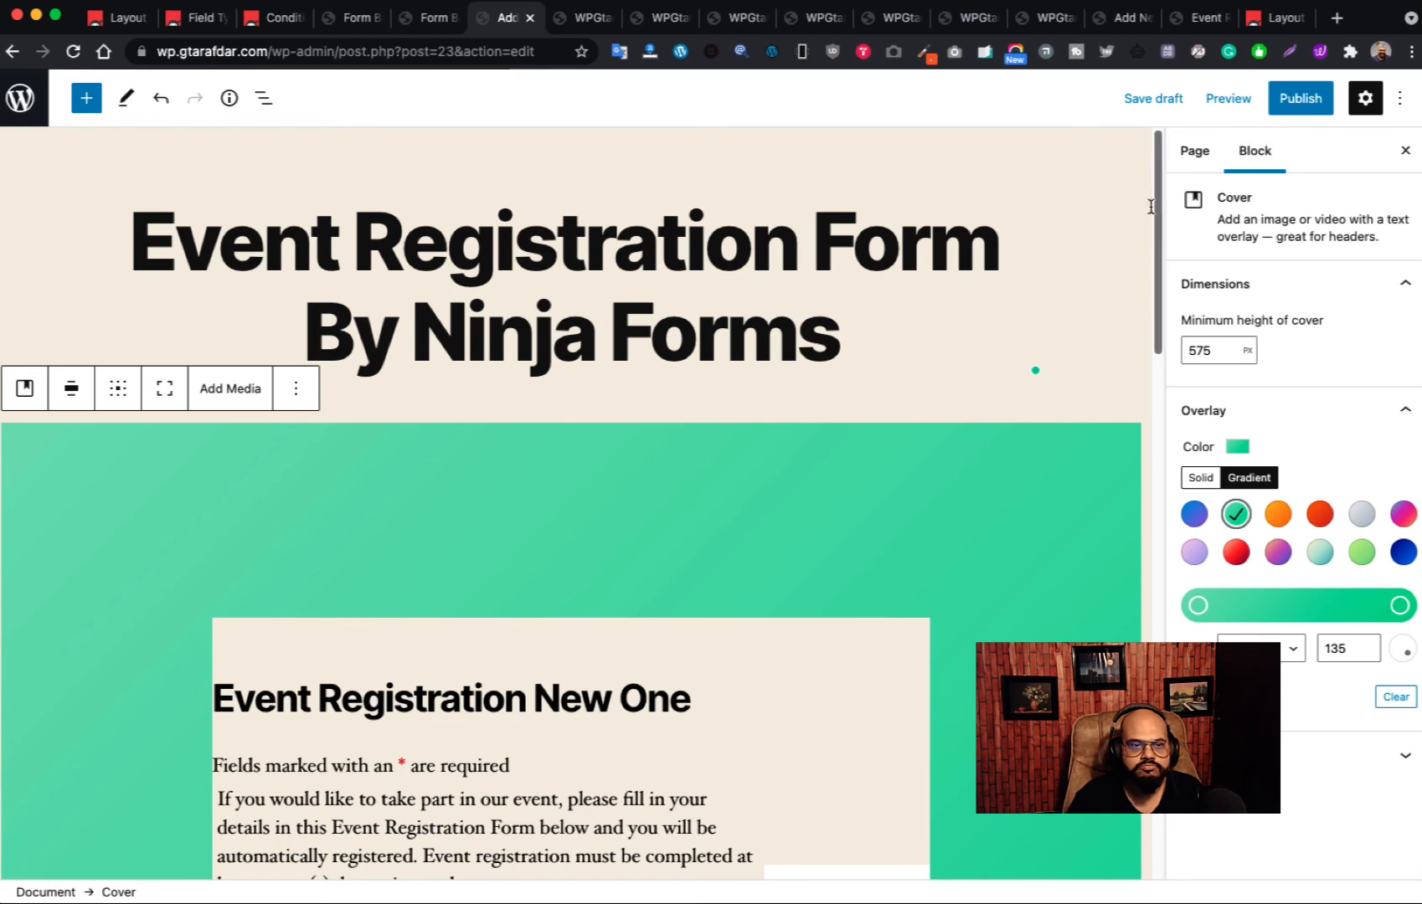
left_click(251, 394)
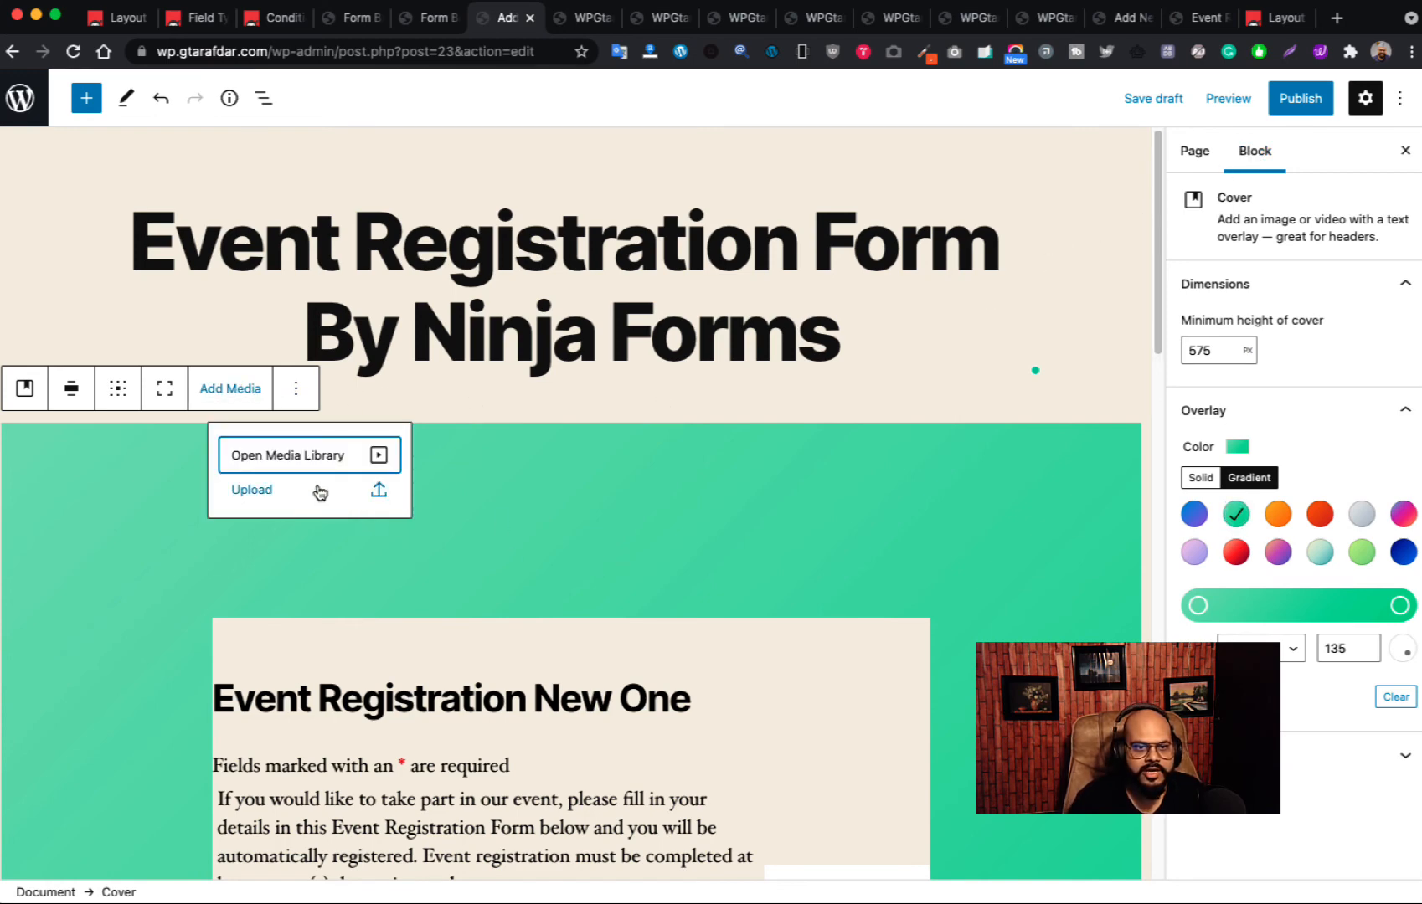
left_click(306, 463)
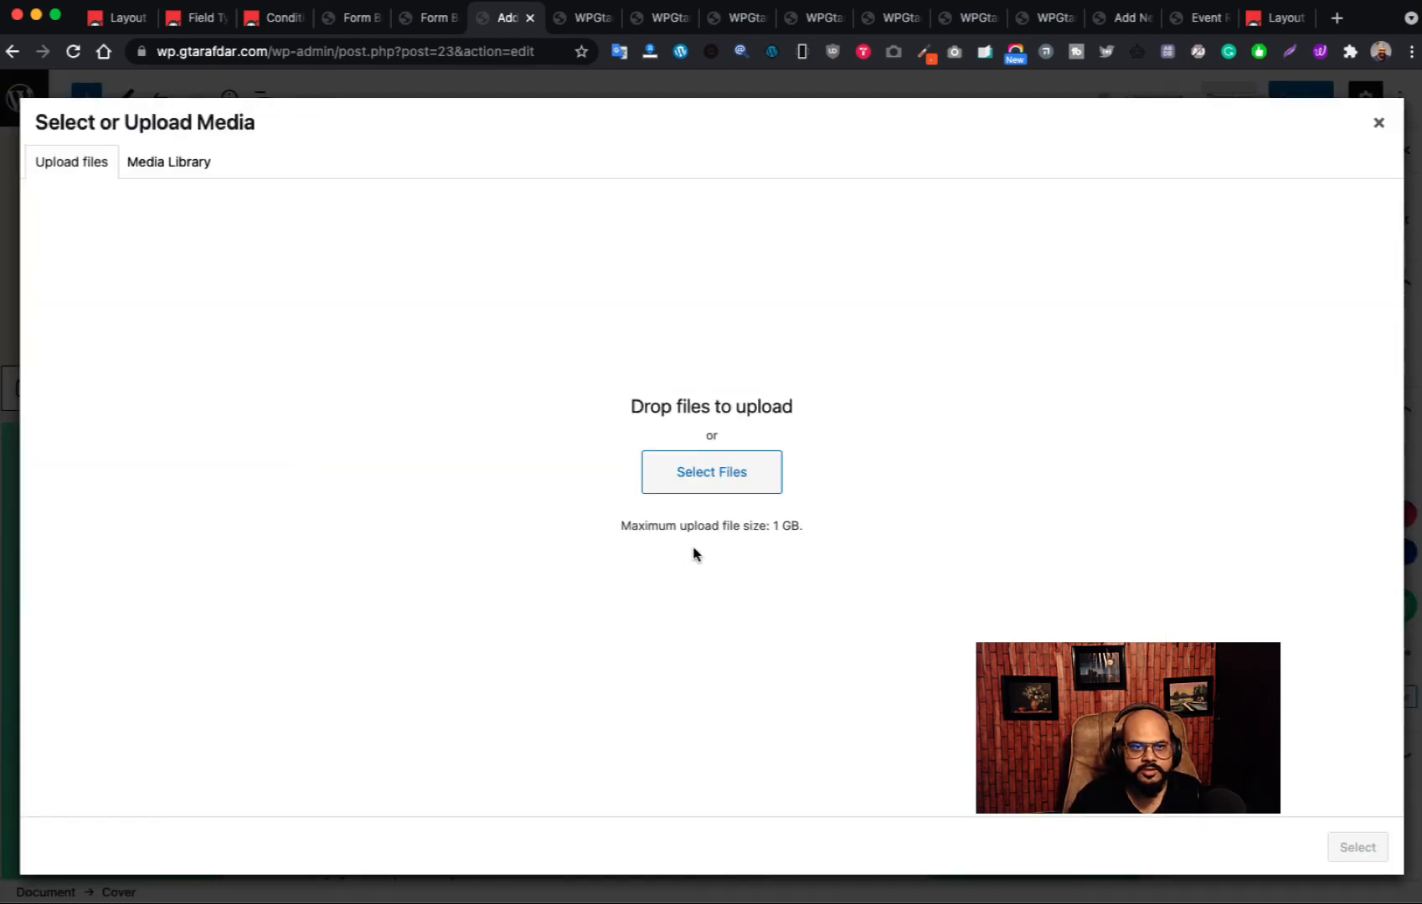
left_click(150, 156)
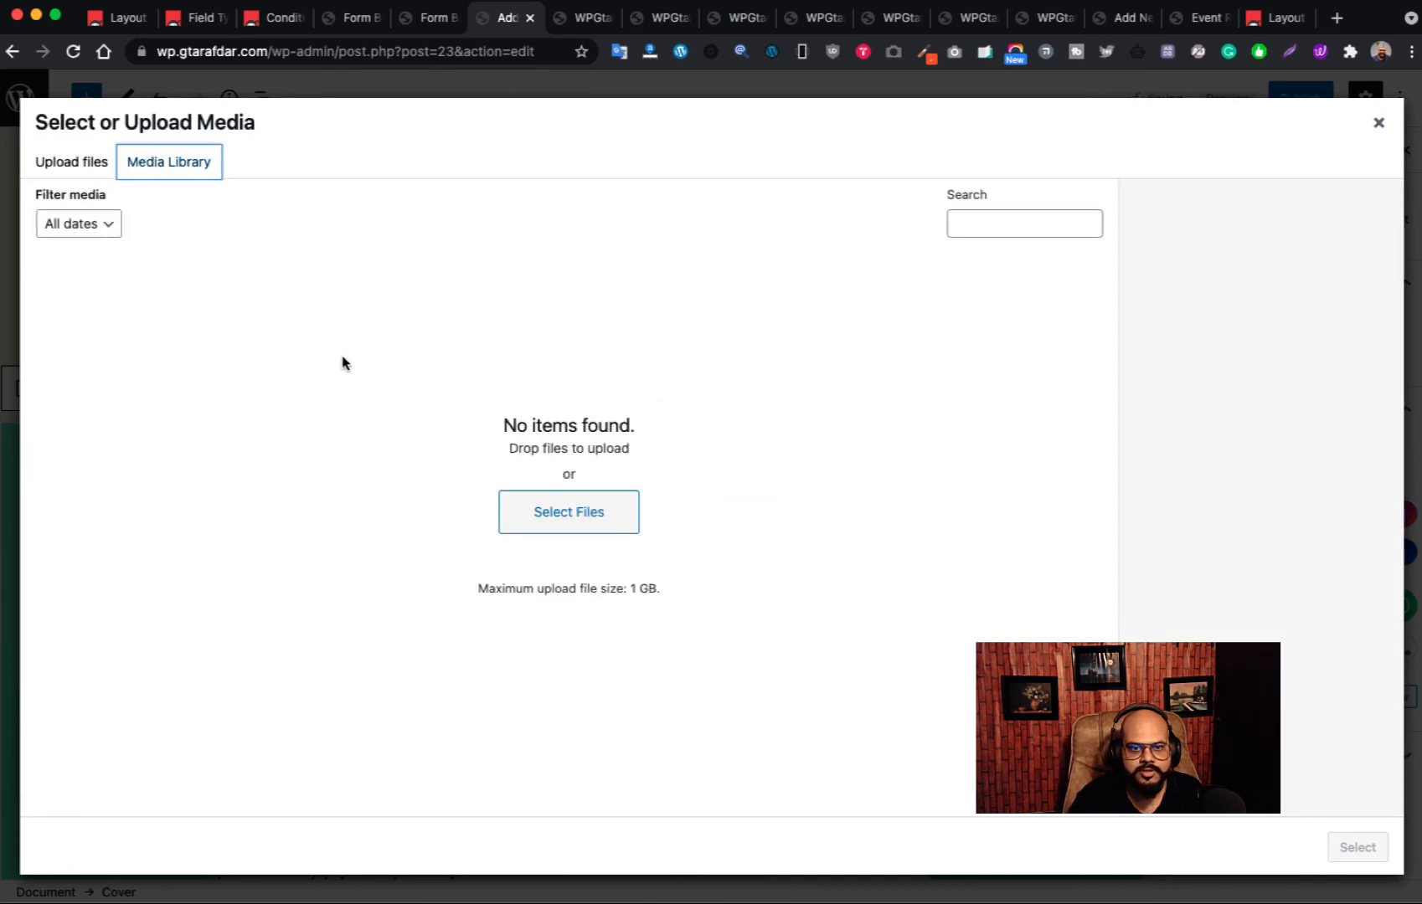
left_click(1381, 132)
left_click(793, 492)
left_click(1091, 462)
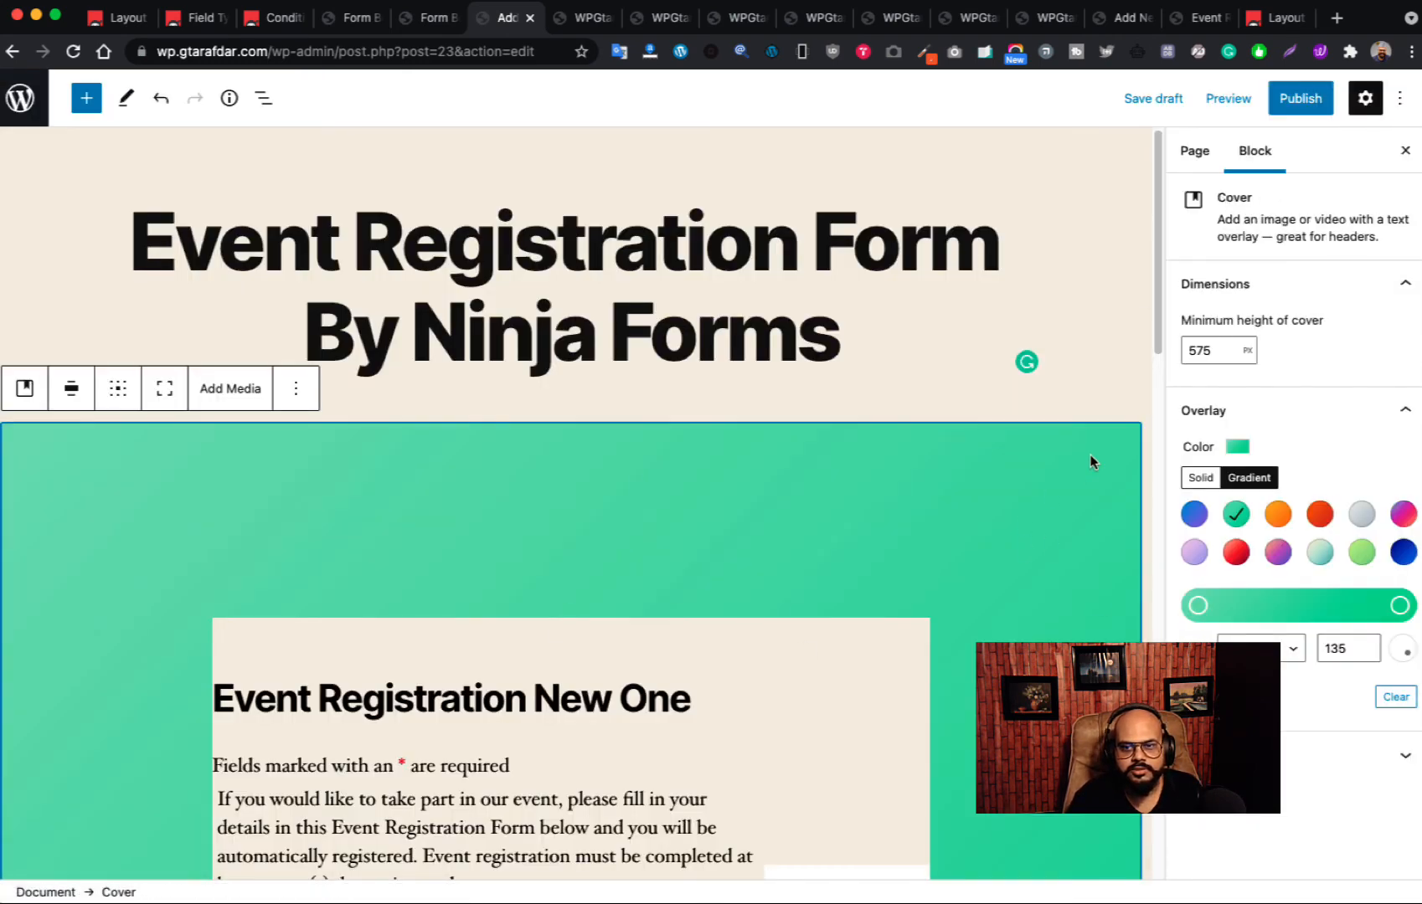
- Publish the Event Registration Form By Ninja Forms page after checking the green cover around the form
scroll(1038, 582, "down", 5)
scroll(1057, 575, "up", 4)
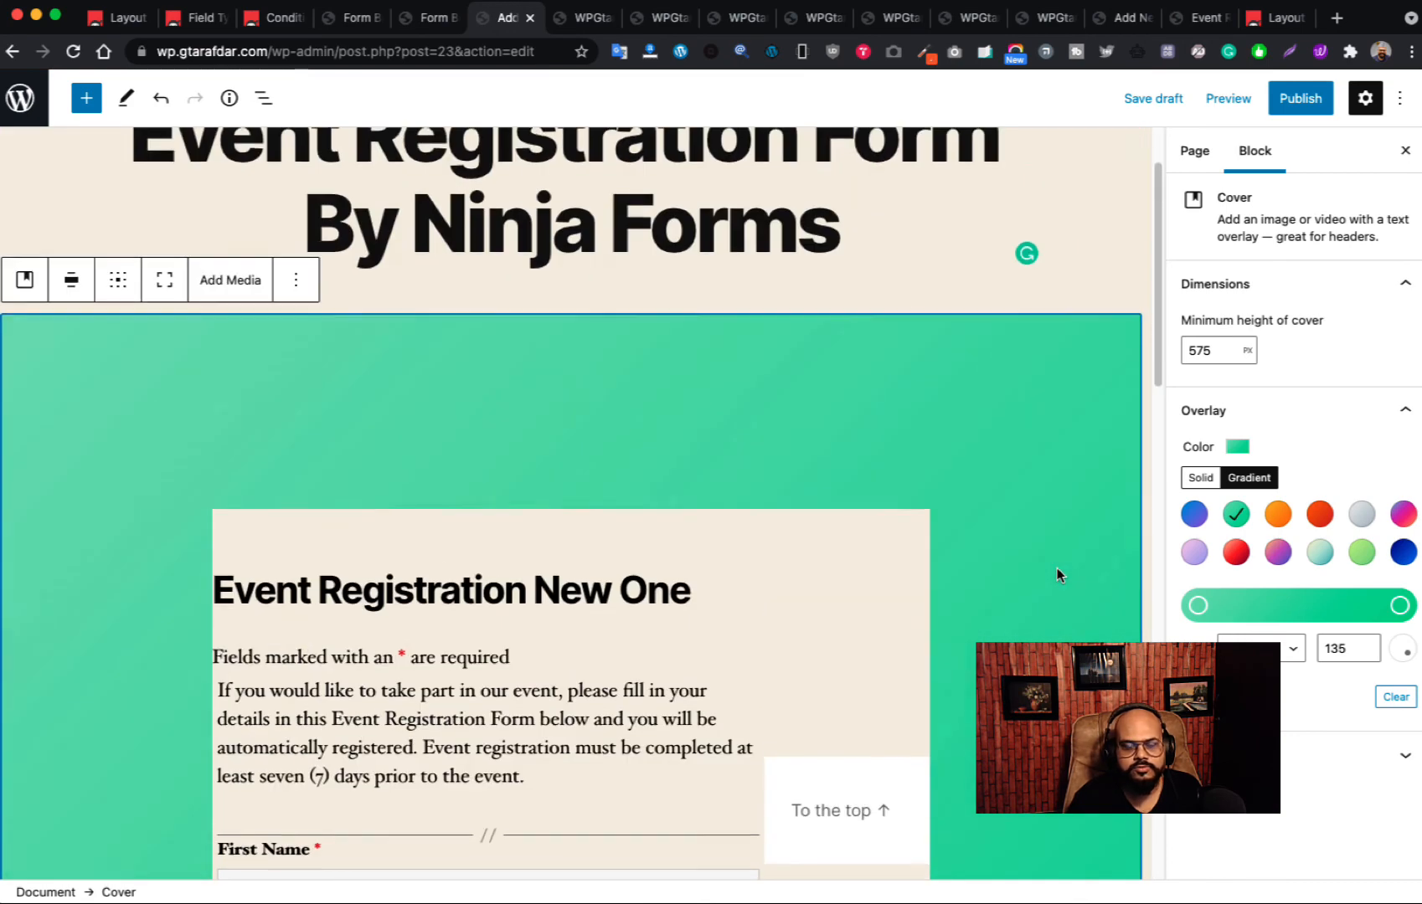
scroll(1057, 569, "up", 2)
left_click(1294, 102)
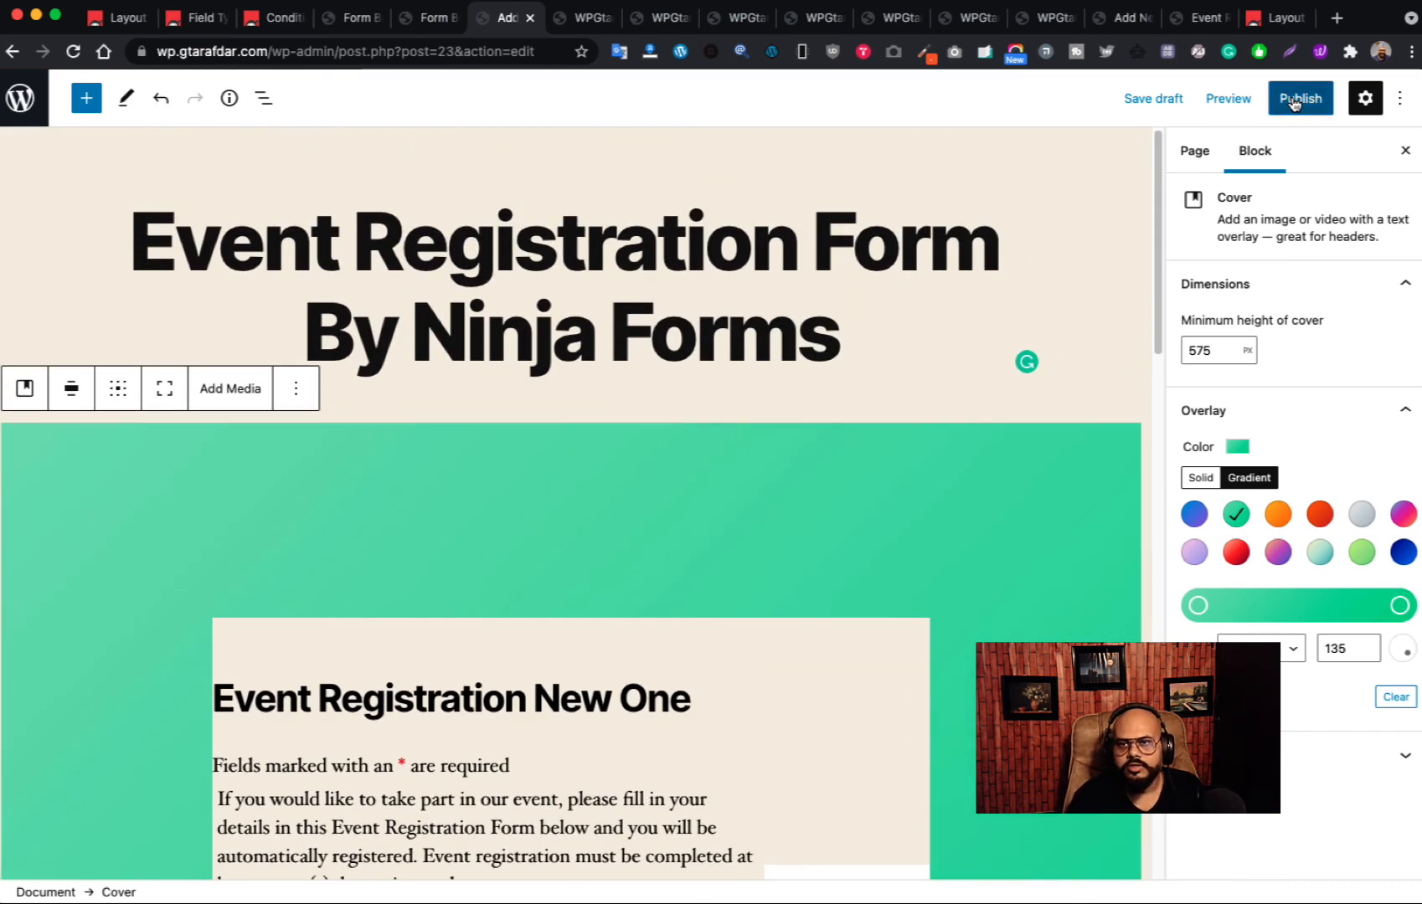
left_click(1255, 100)
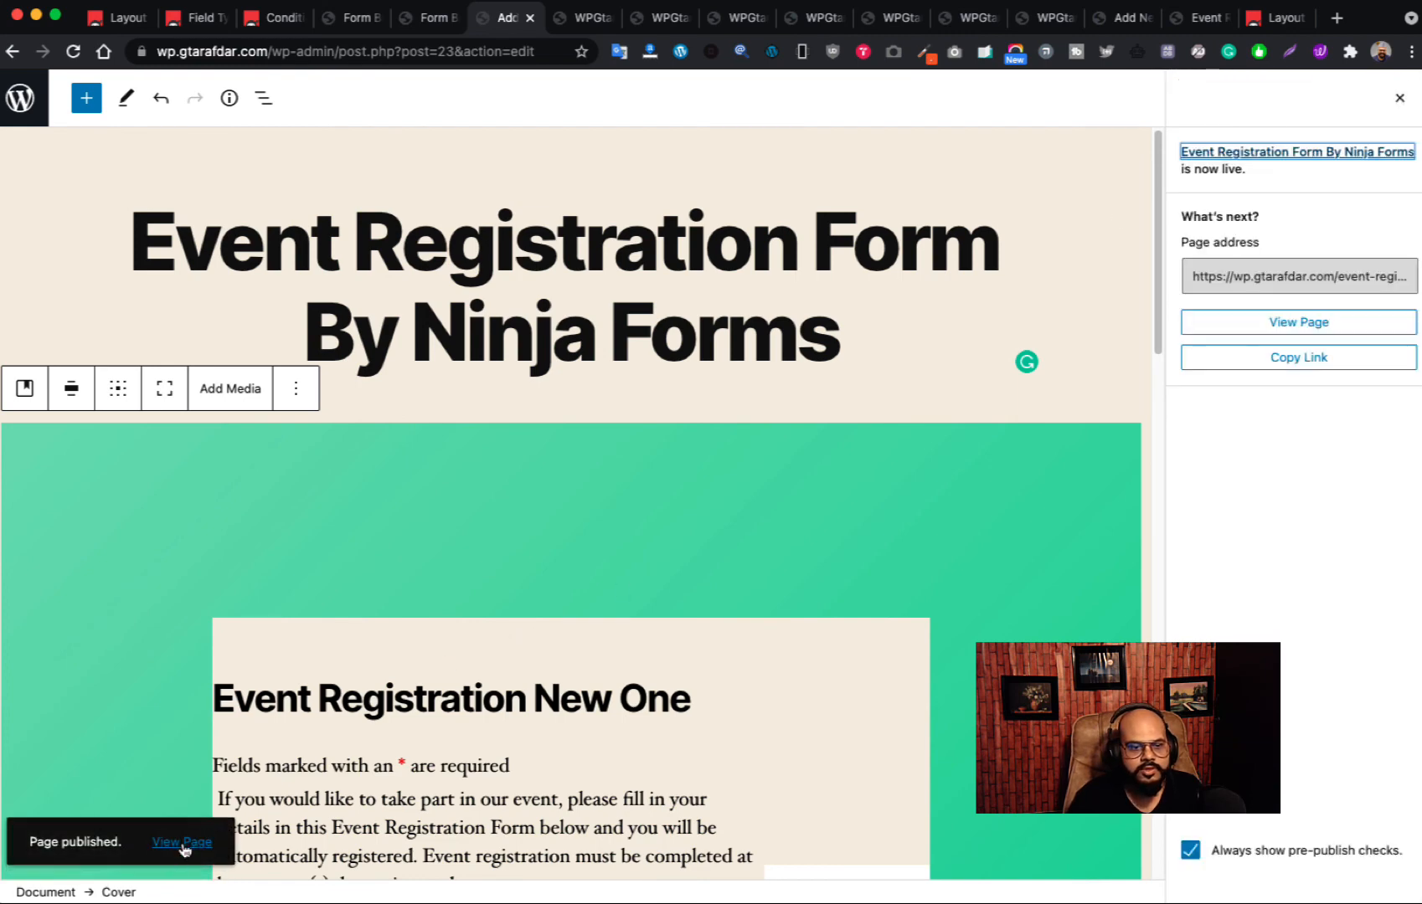
- Open the published page in a new tab and examine the form's layout, fields and map on the green cover
left_click(186, 847, "super")
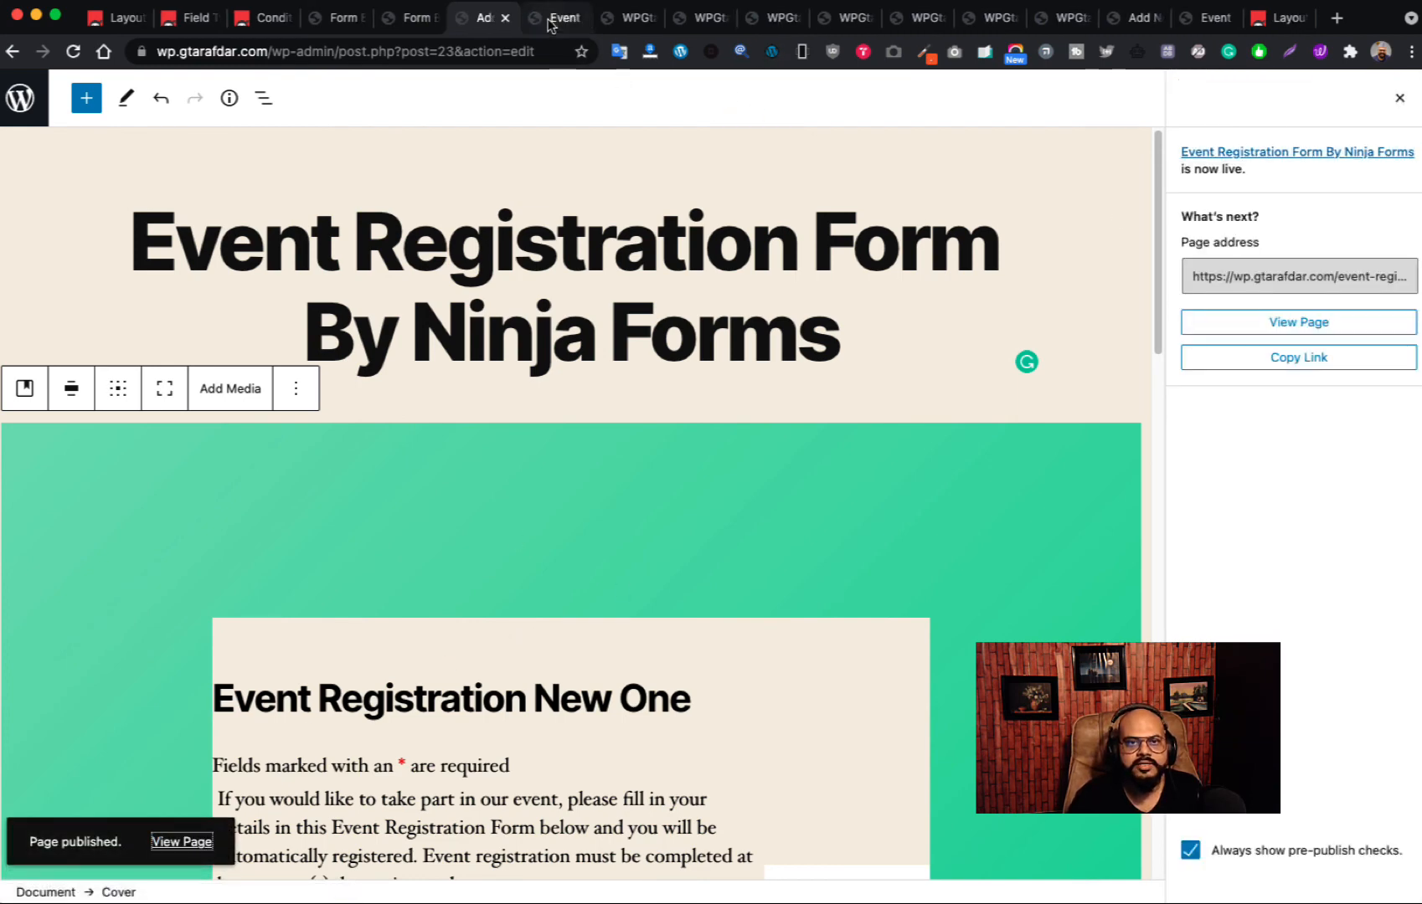
left_click(555, 17)
scroll(1114, 470, "down", 7)
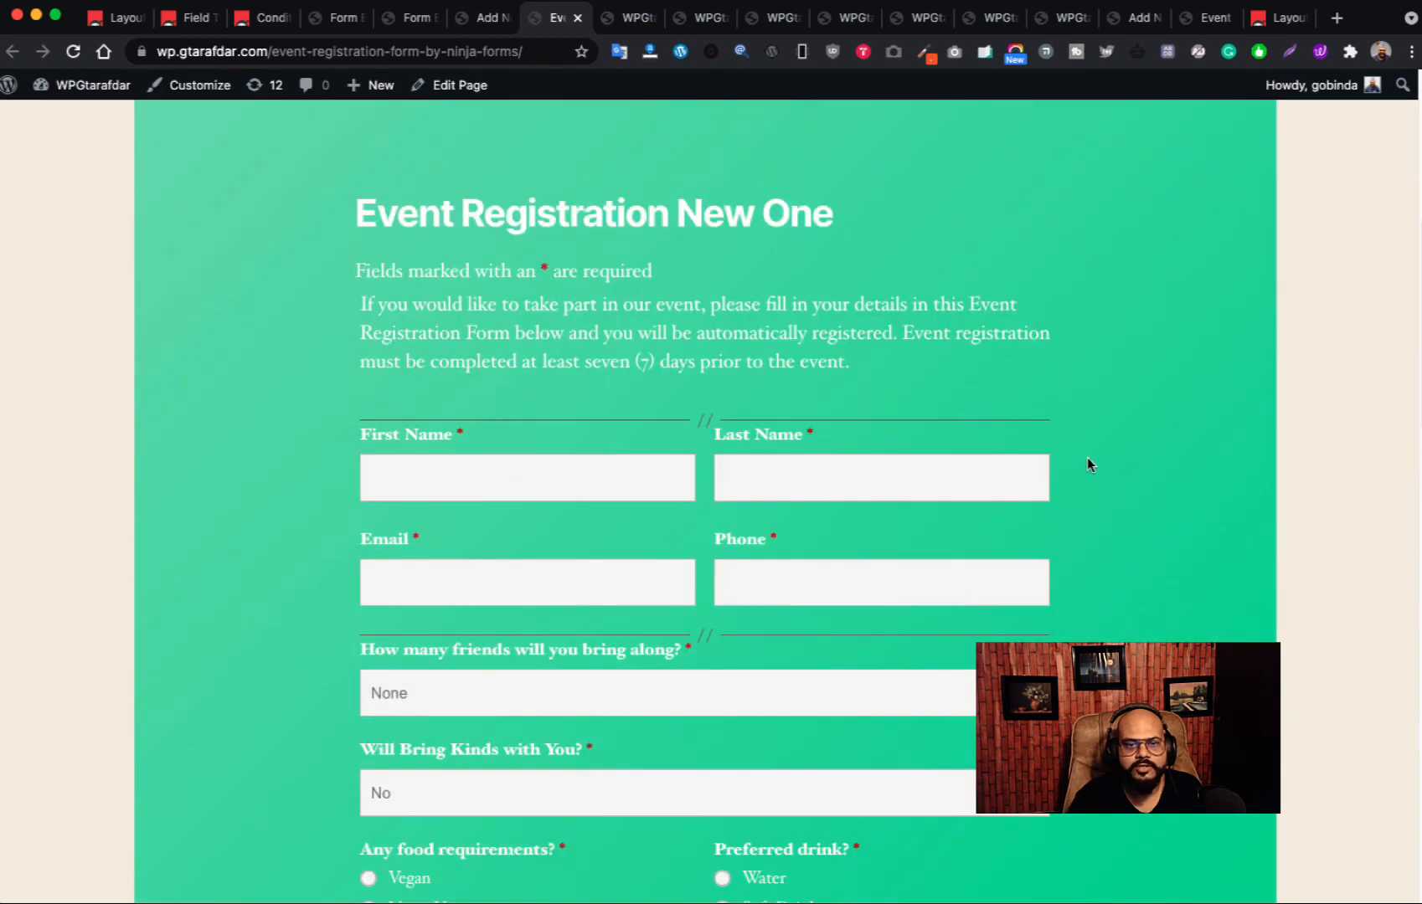
scroll(1086, 461, "down", 6)
scroll(1081, 465, "down", 4)
scroll(1081, 464, "up", 12)
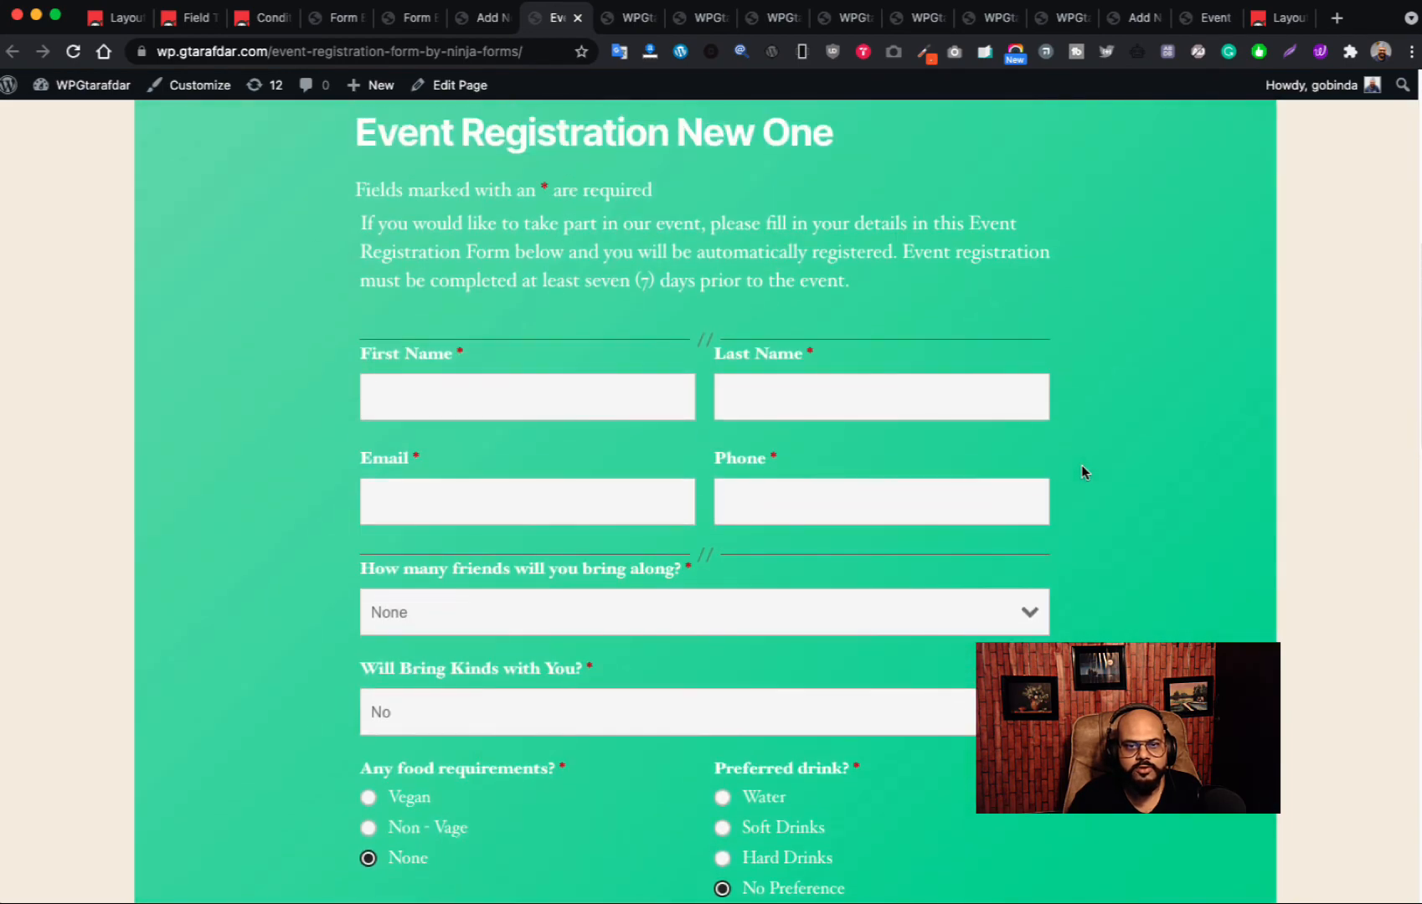
scroll(1080, 466, "down", 8)
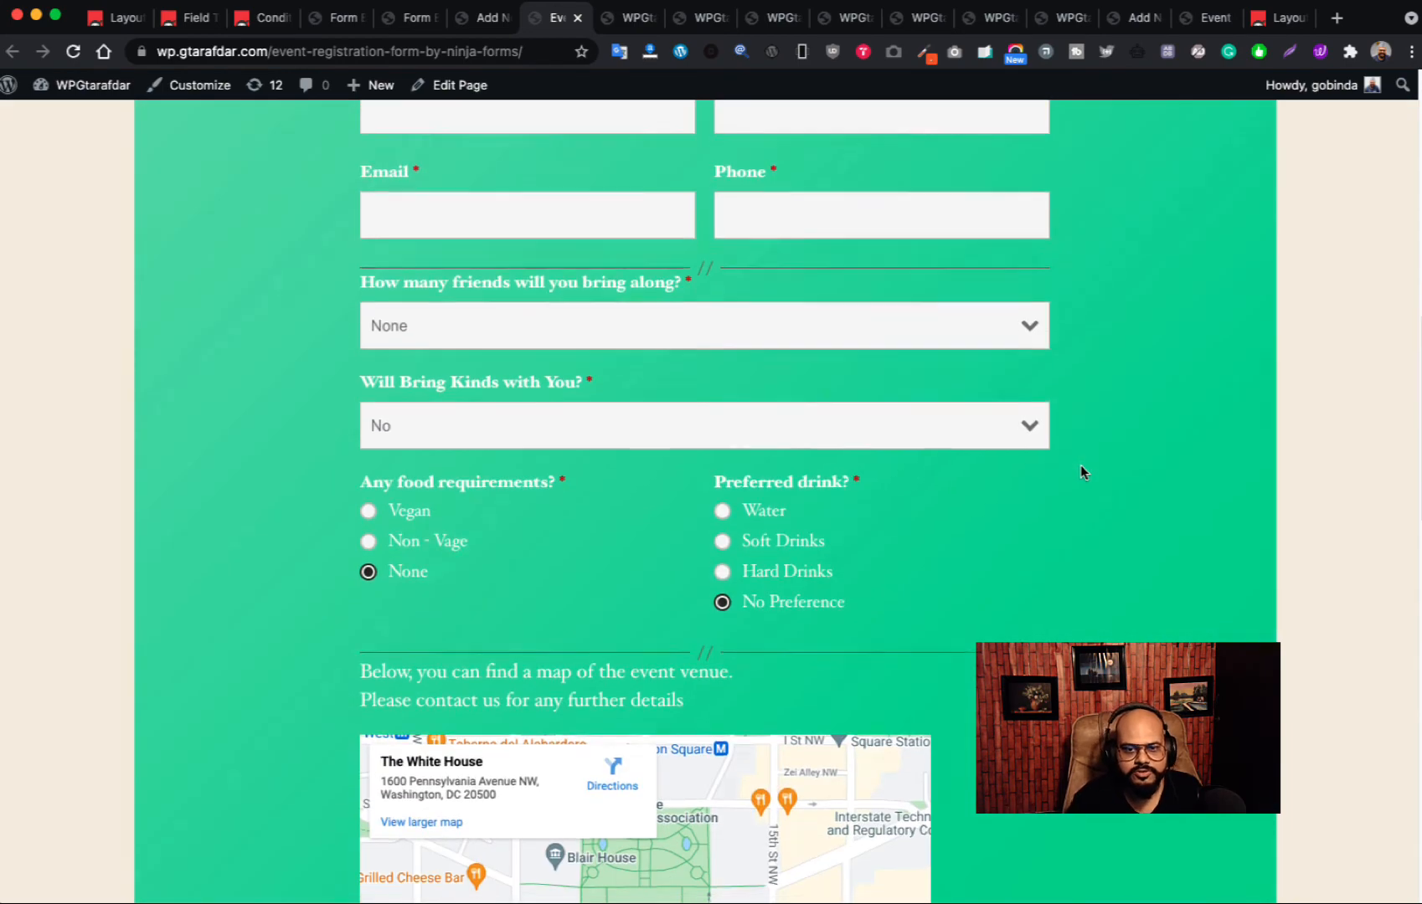
scroll(1079, 473, "up", 15)
- Back in the page editor, change the cover block's overlay to the orange-to-red preset gradient and update the page
left_click(484, 18)
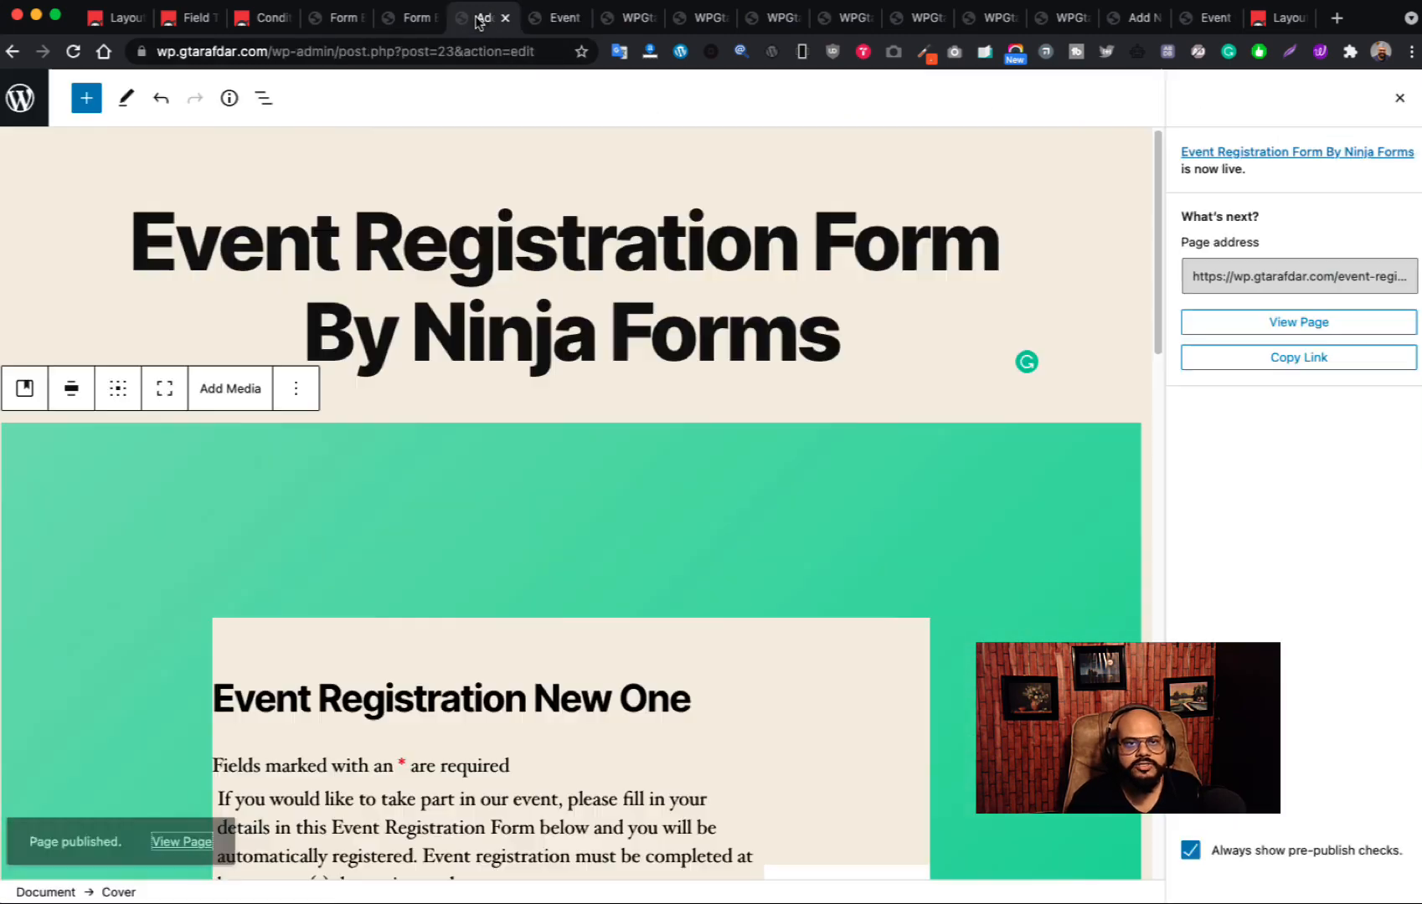
left_click(756, 484)
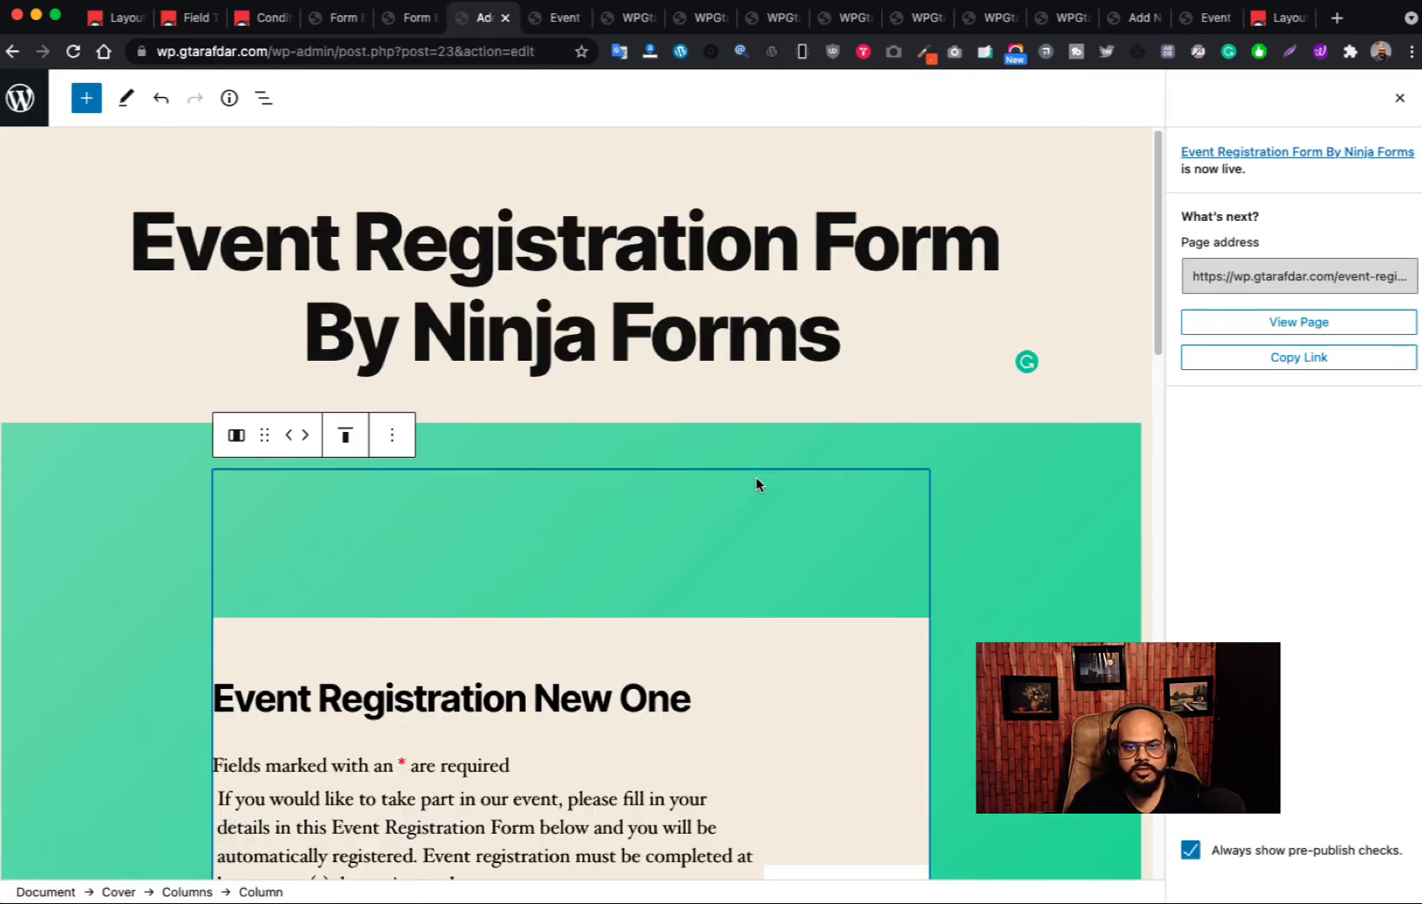
left_click(1399, 99)
left_click(1066, 475)
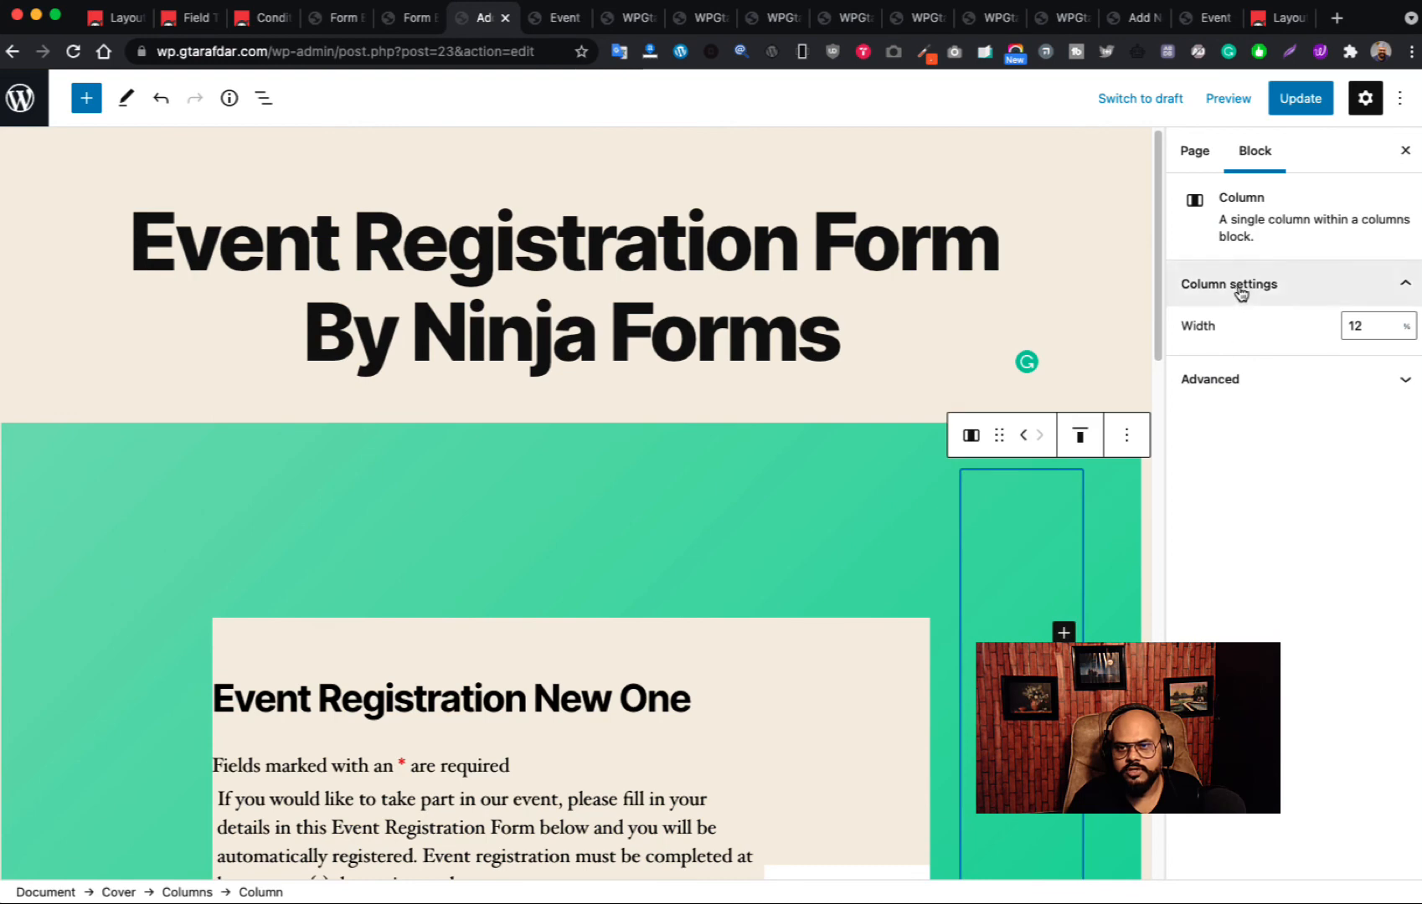
left_click(653, 450)
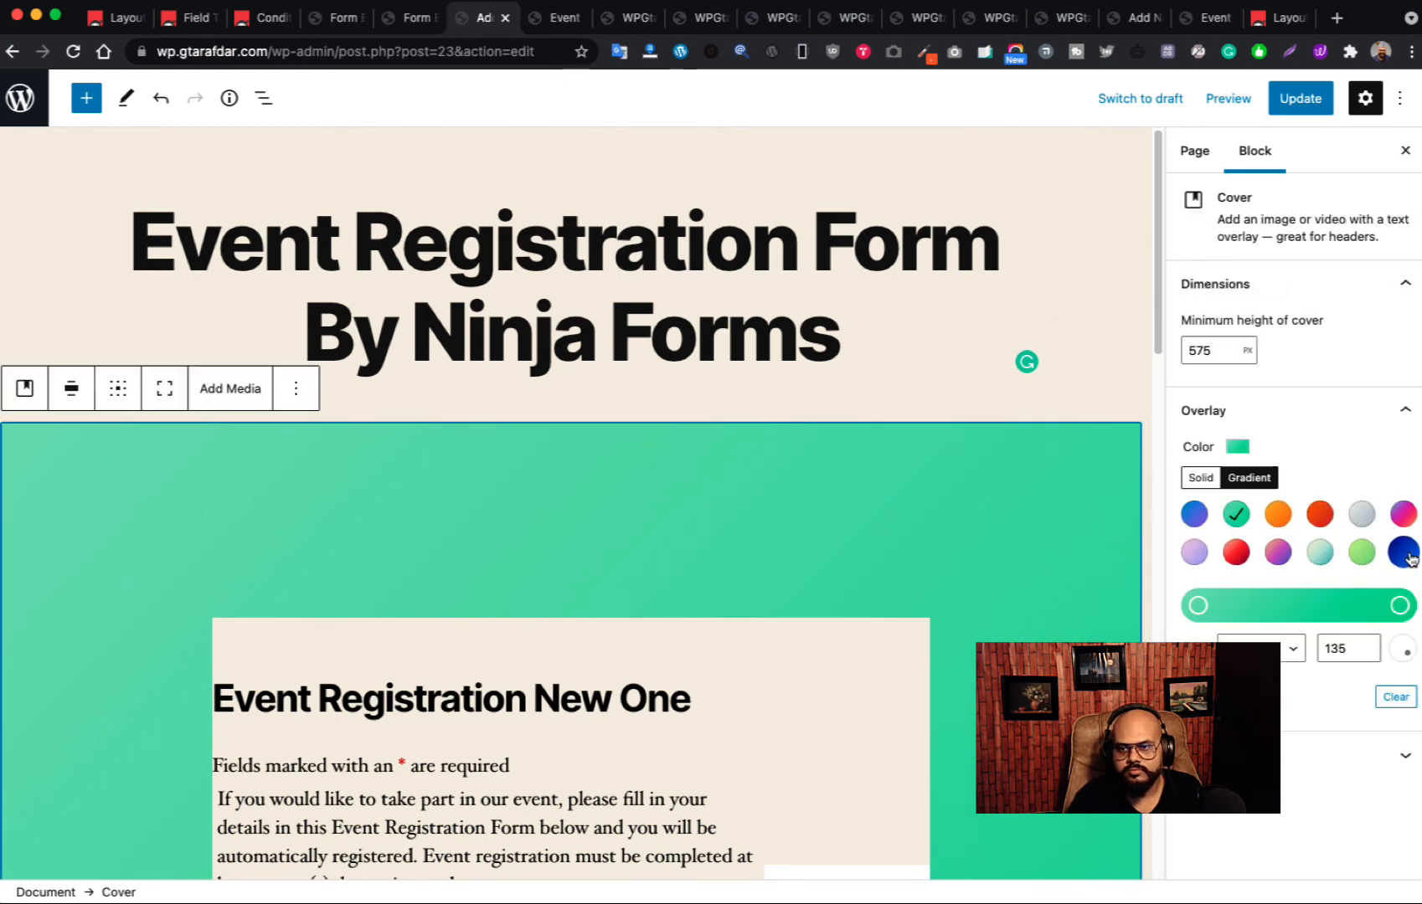
left_click(1236, 552)
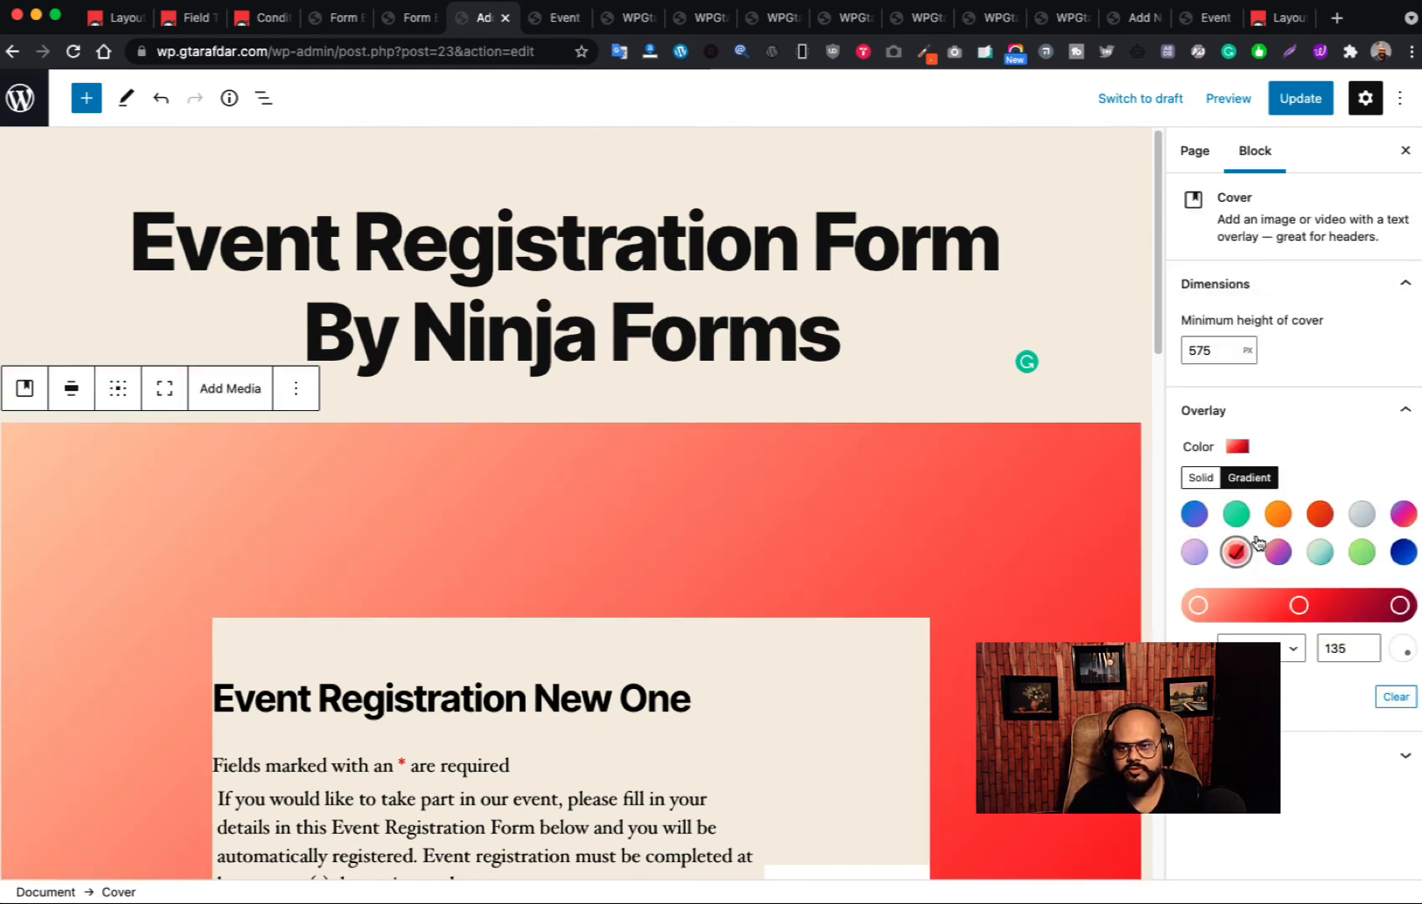
left_click(1319, 513)
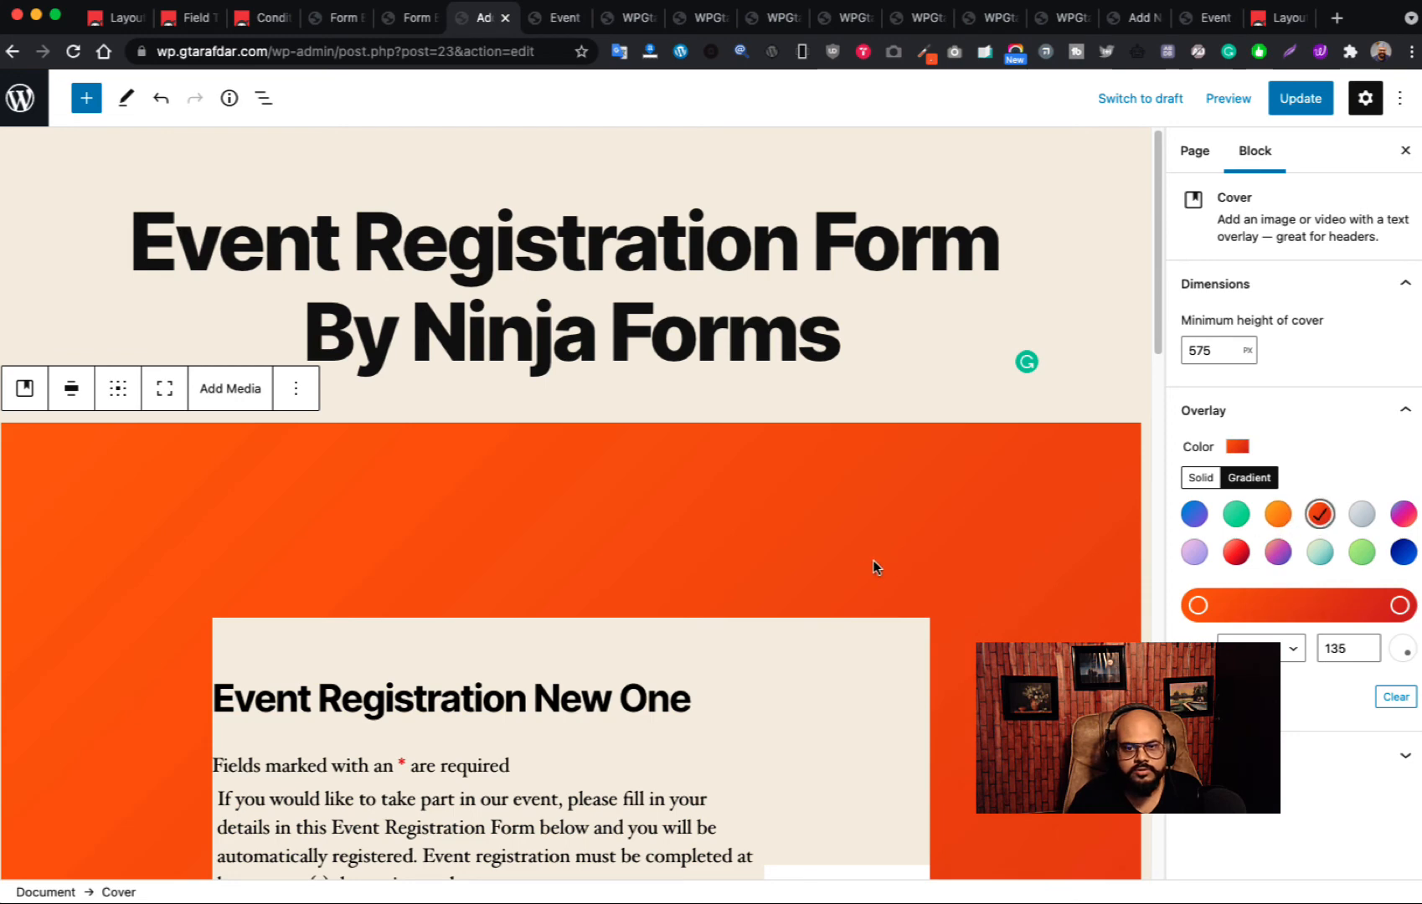
scroll(876, 568, "down", 15)
scroll(976, 647, "up", 15)
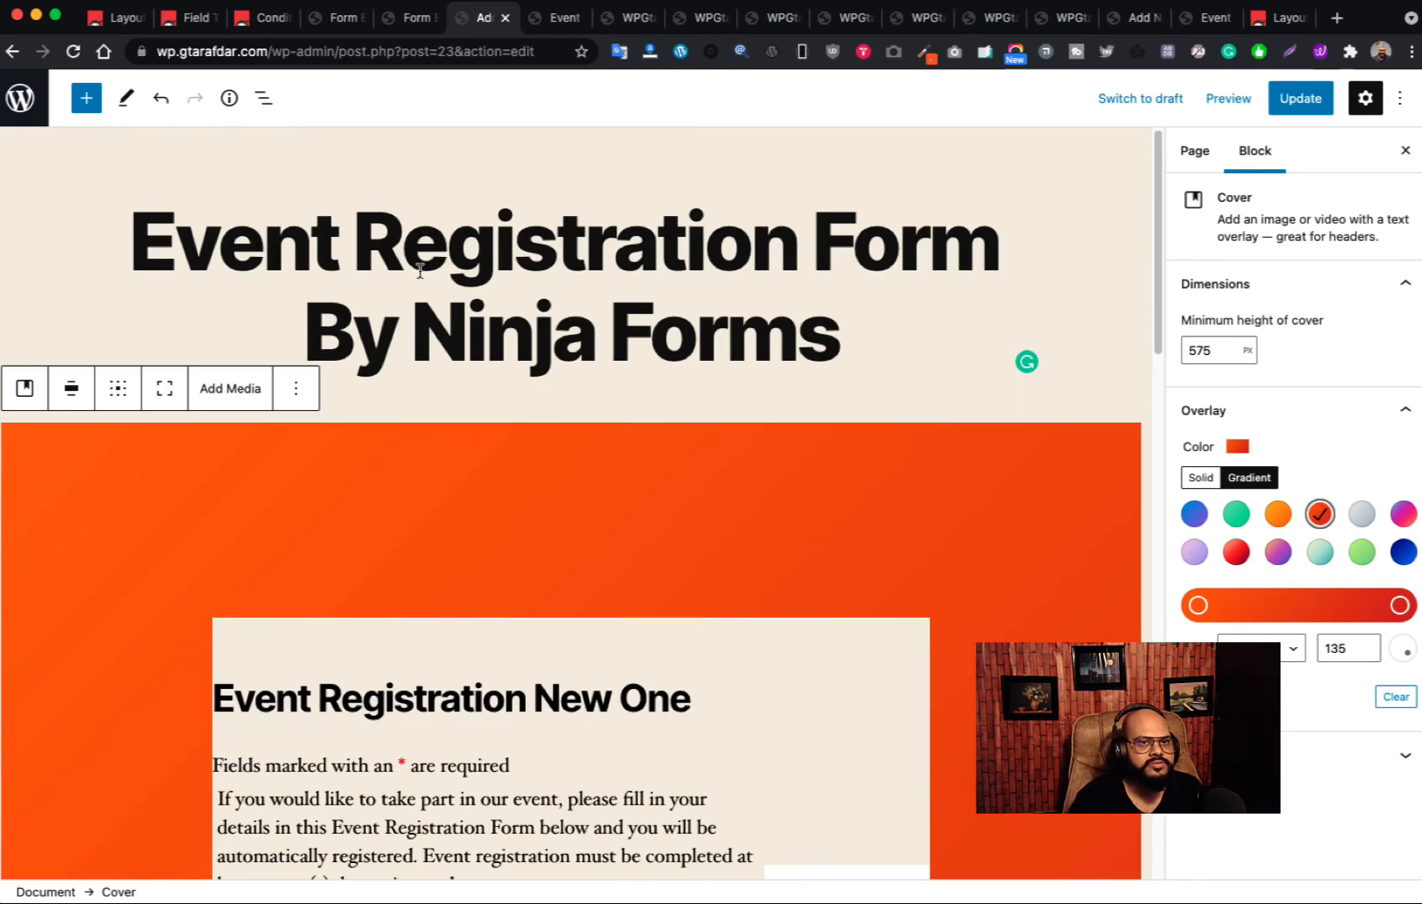
left_click(1287, 105)
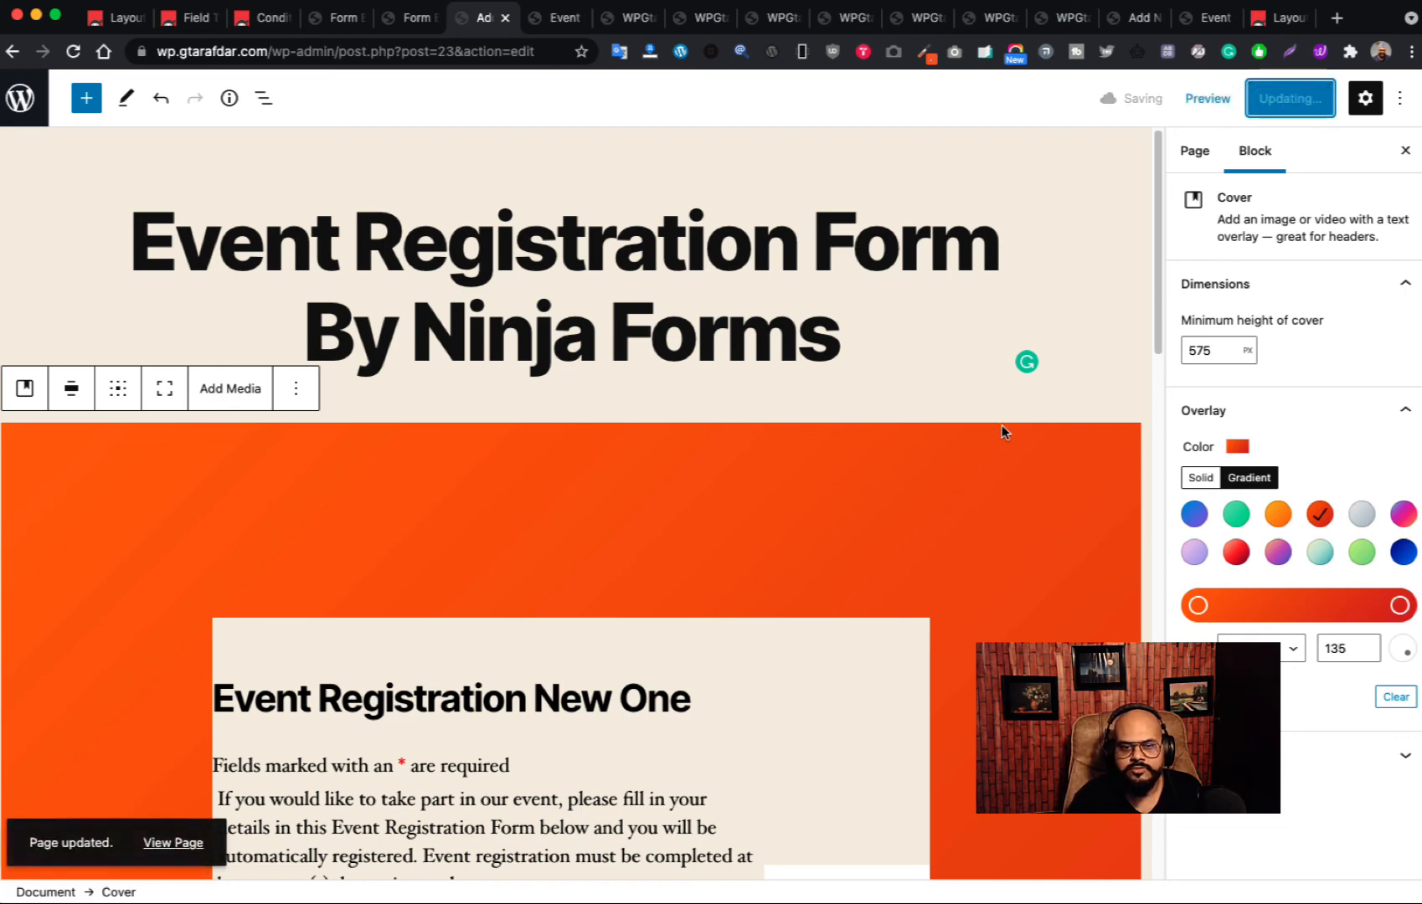
- Open the updated page in a new tab and examine the whole form on the orange-red cover, including the map and register button
left_click(171, 842, "super")
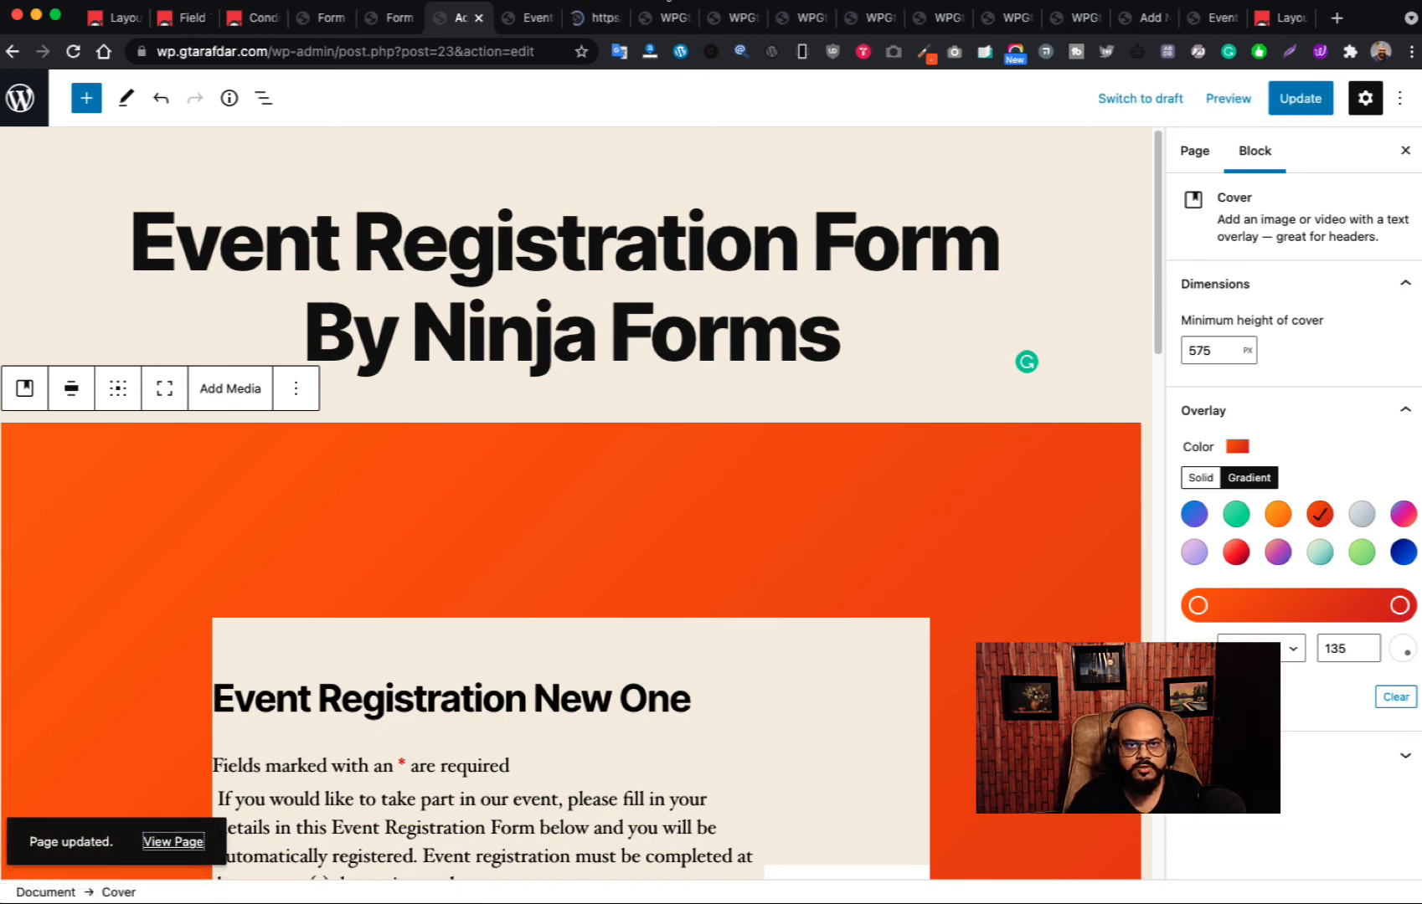
left_click(596, 17)
scroll(864, 590, "down", 10)
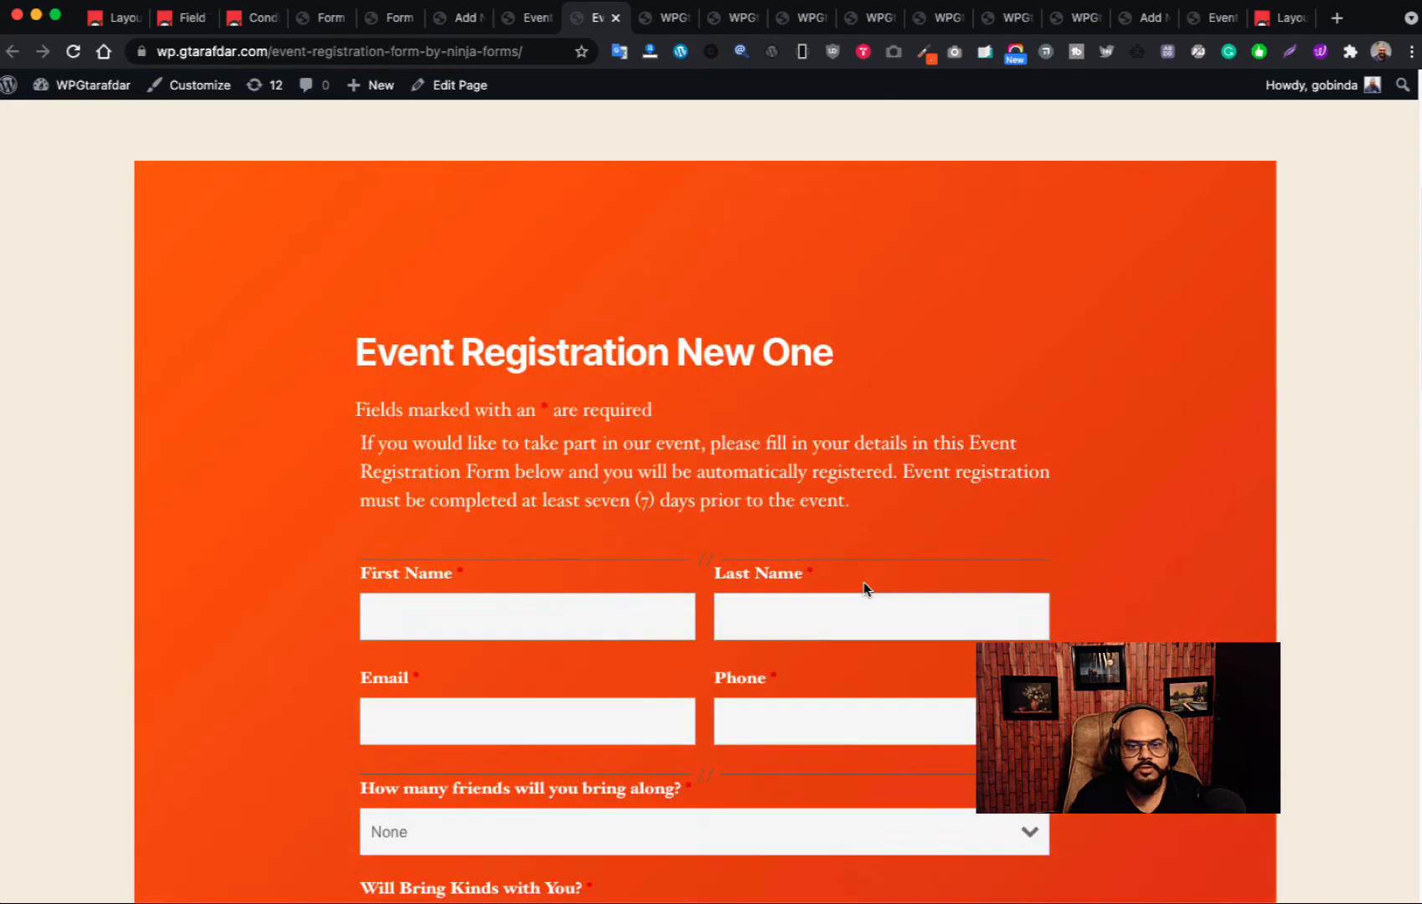
scroll(826, 562, "down", 8)
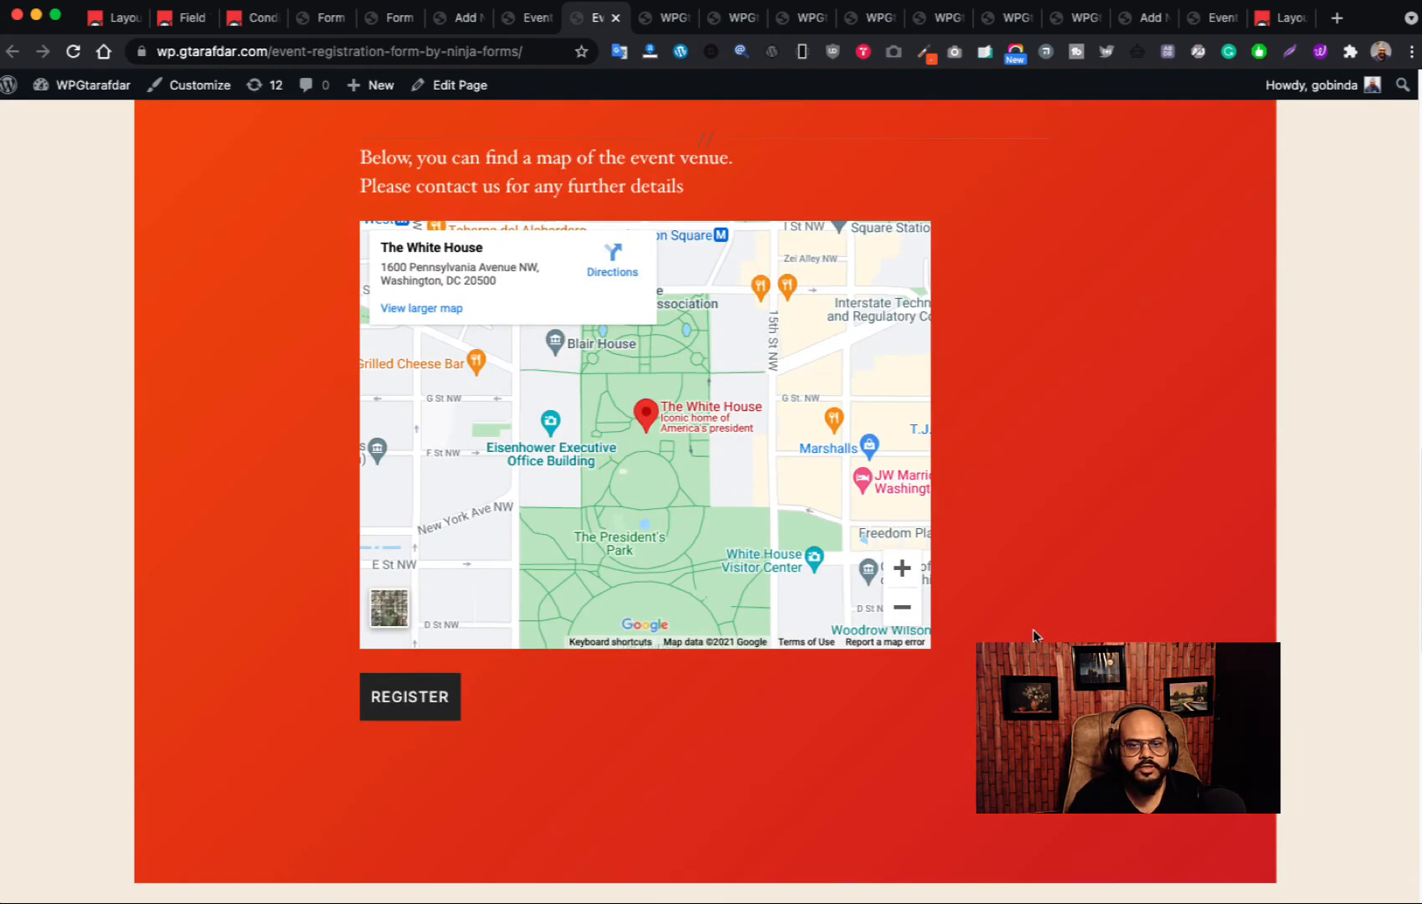
scroll(1034, 637, "up", 12)
scroll(849, 560, "down", 3)
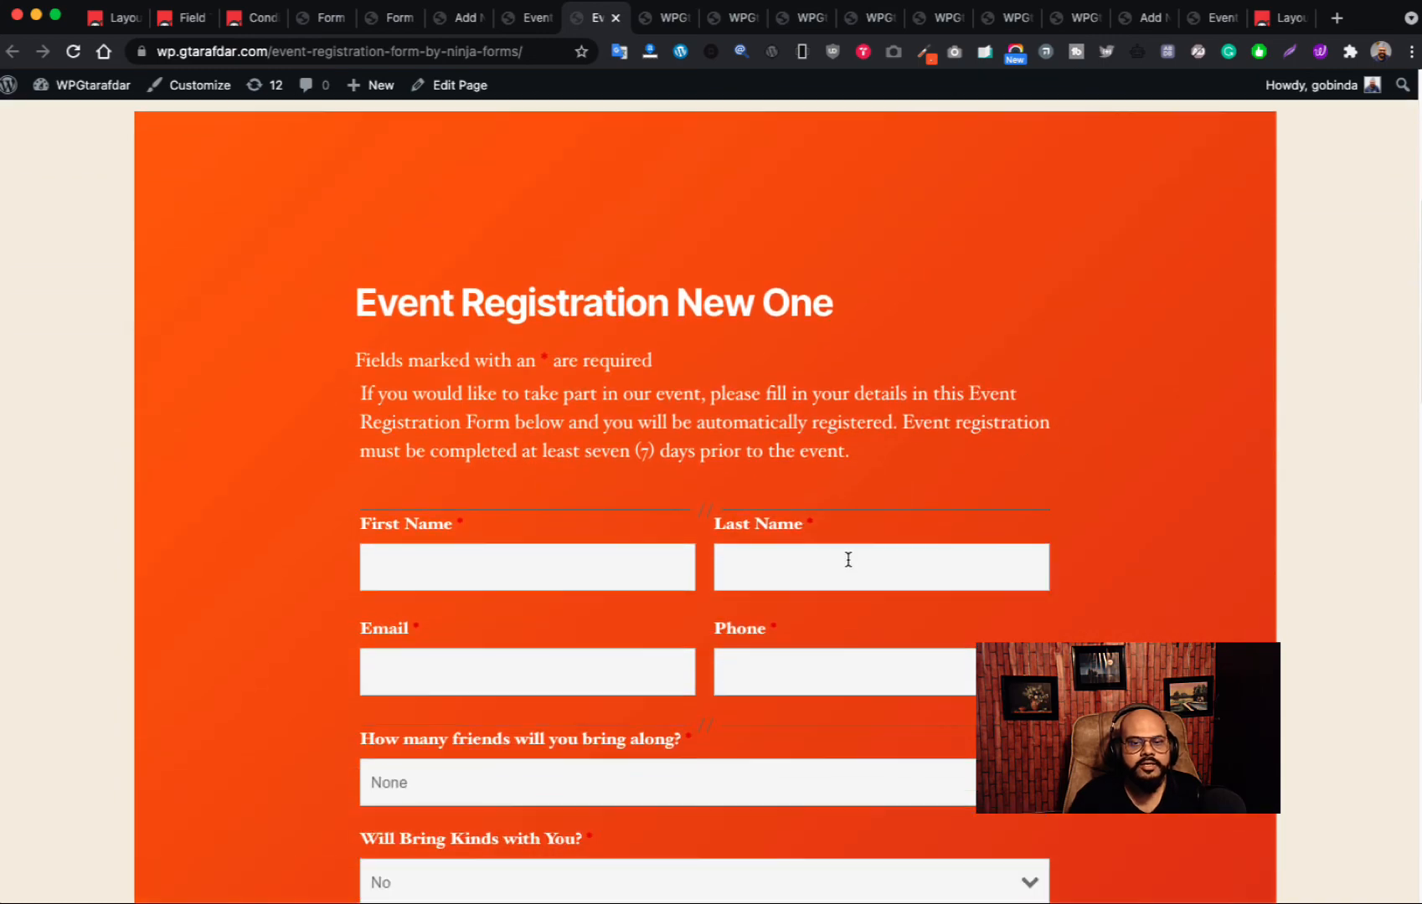
scroll(848, 560, "down", 3)
scroll(1197, 595, "down", 4)
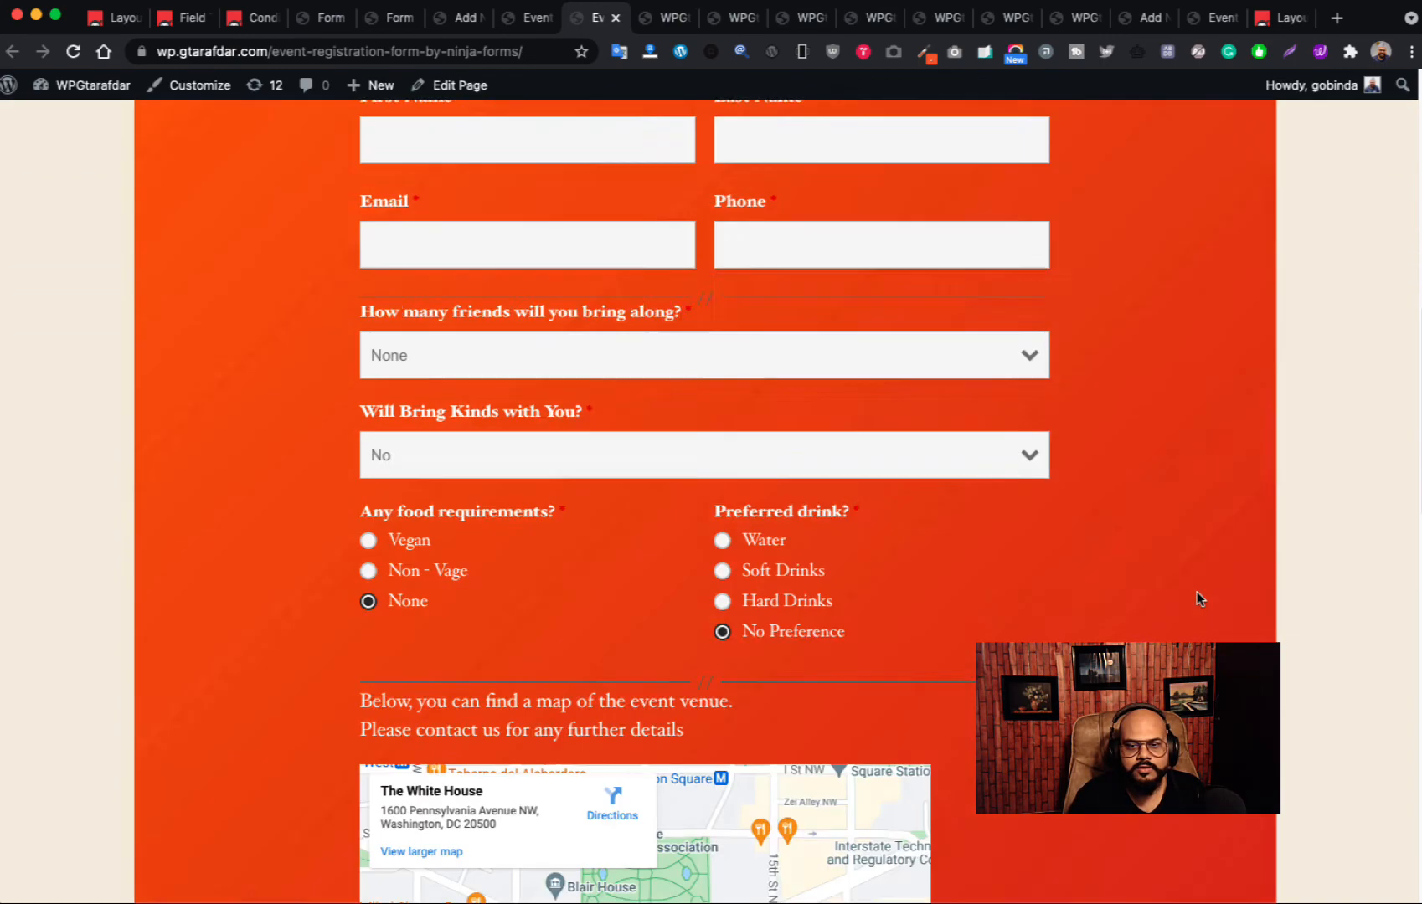
scroll(1025, 485, "up", 8)
- Fill in the first name, last name, email and phone fields of the live form with the first saved autofill profile
left_click(565, 624)
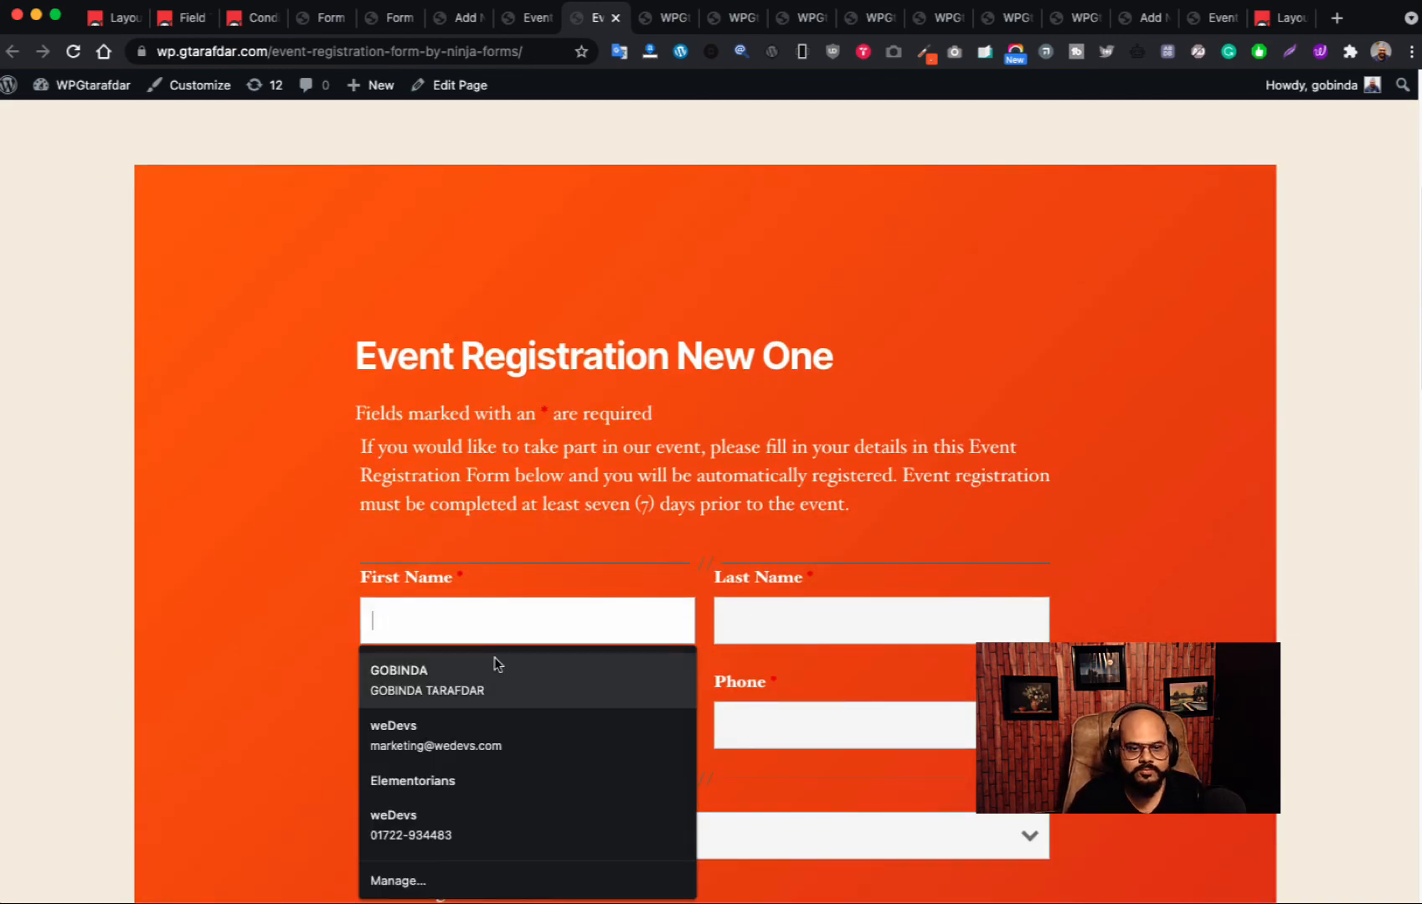
left_click(494, 661)
scroll(925, 624, "down", 4)
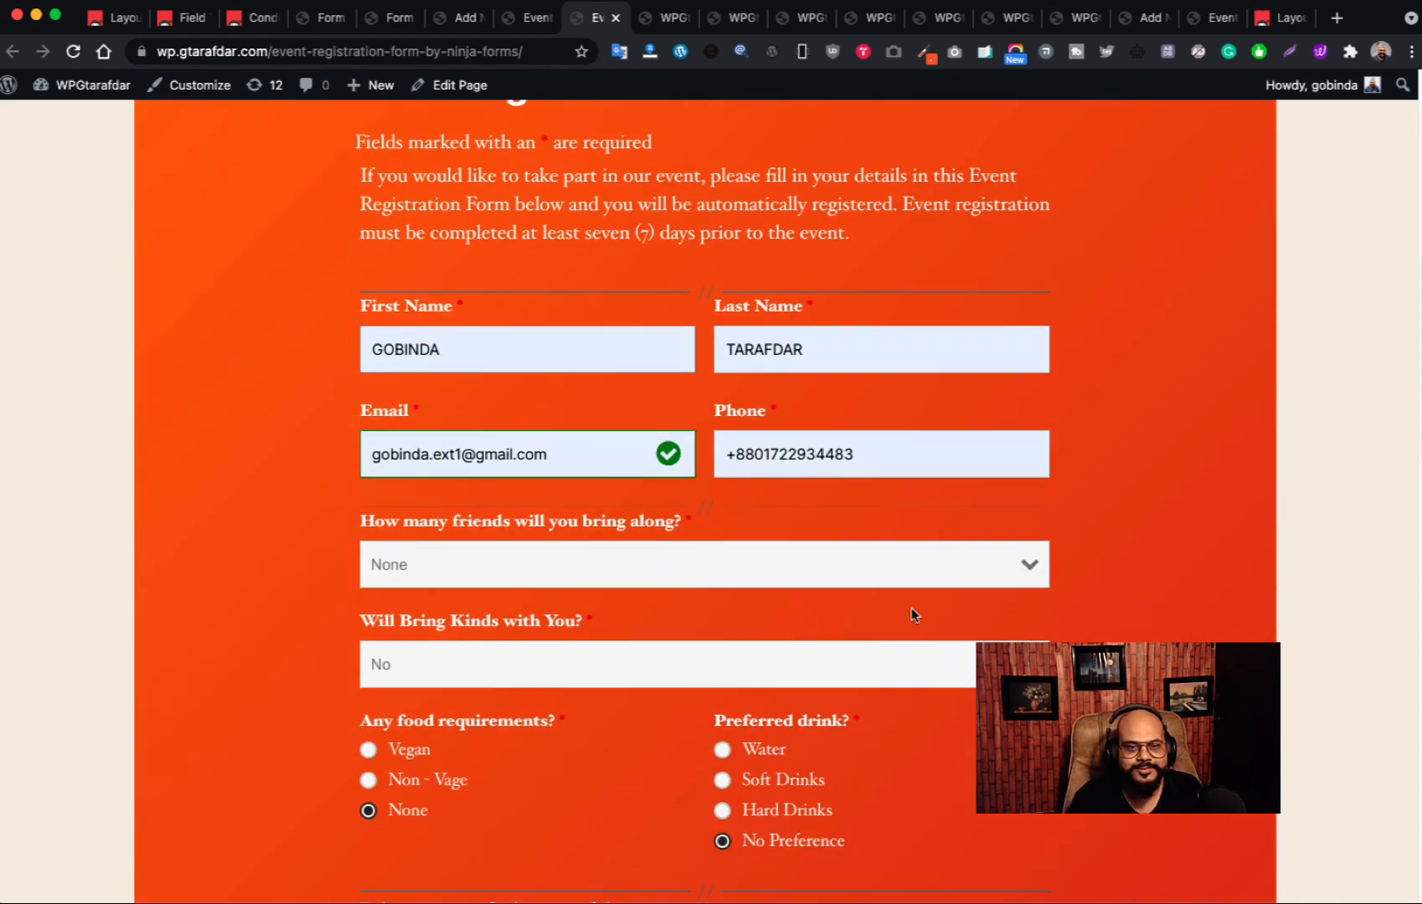
- Set the number of friends to bring along to One and answer Yes to bringing kids
left_click(919, 564)
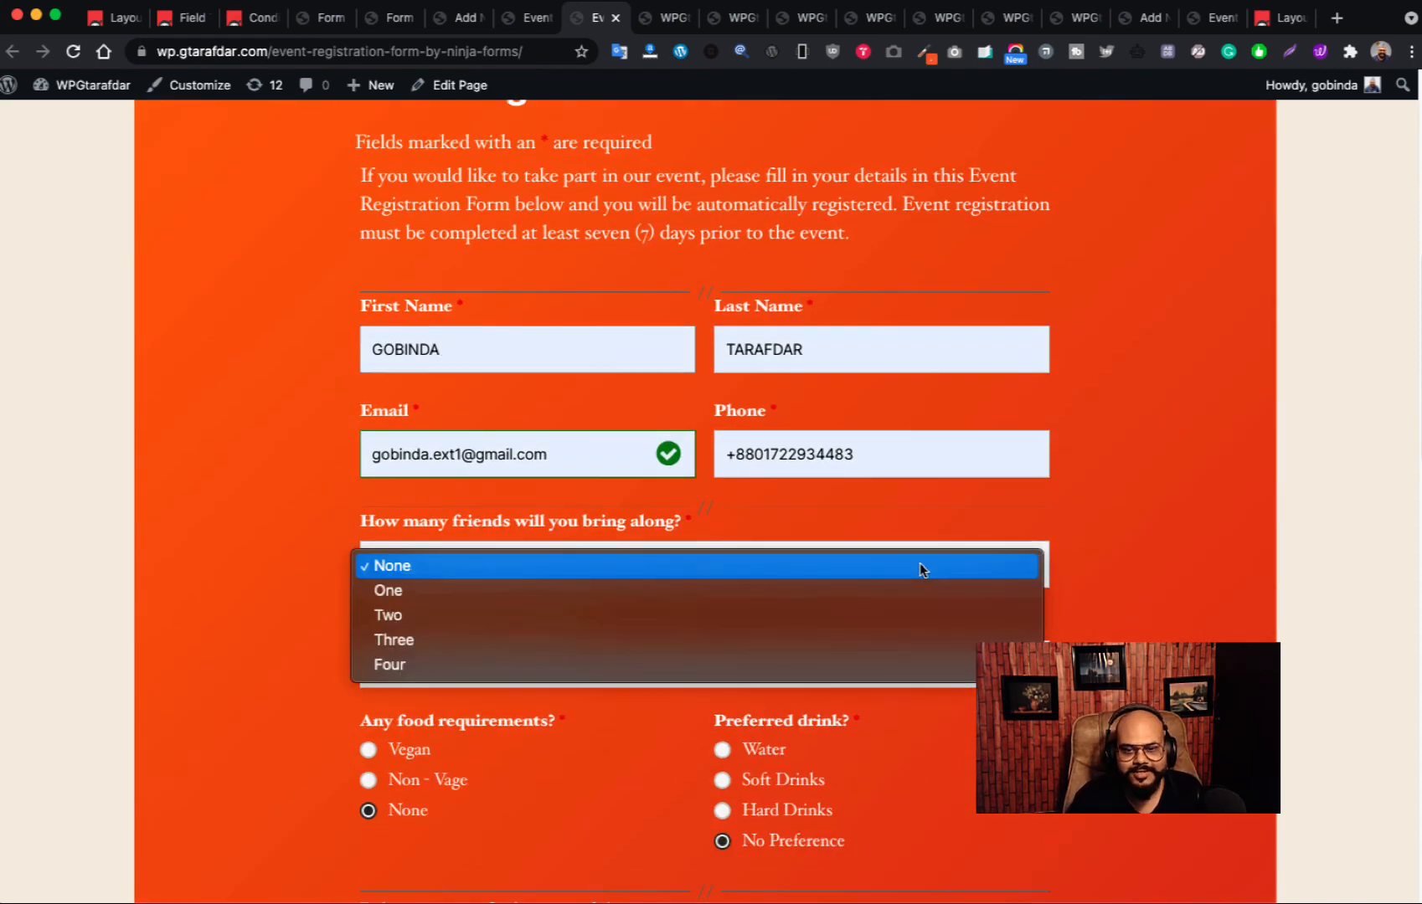
left_click(720, 593)
scroll(721, 593, "down", 2)
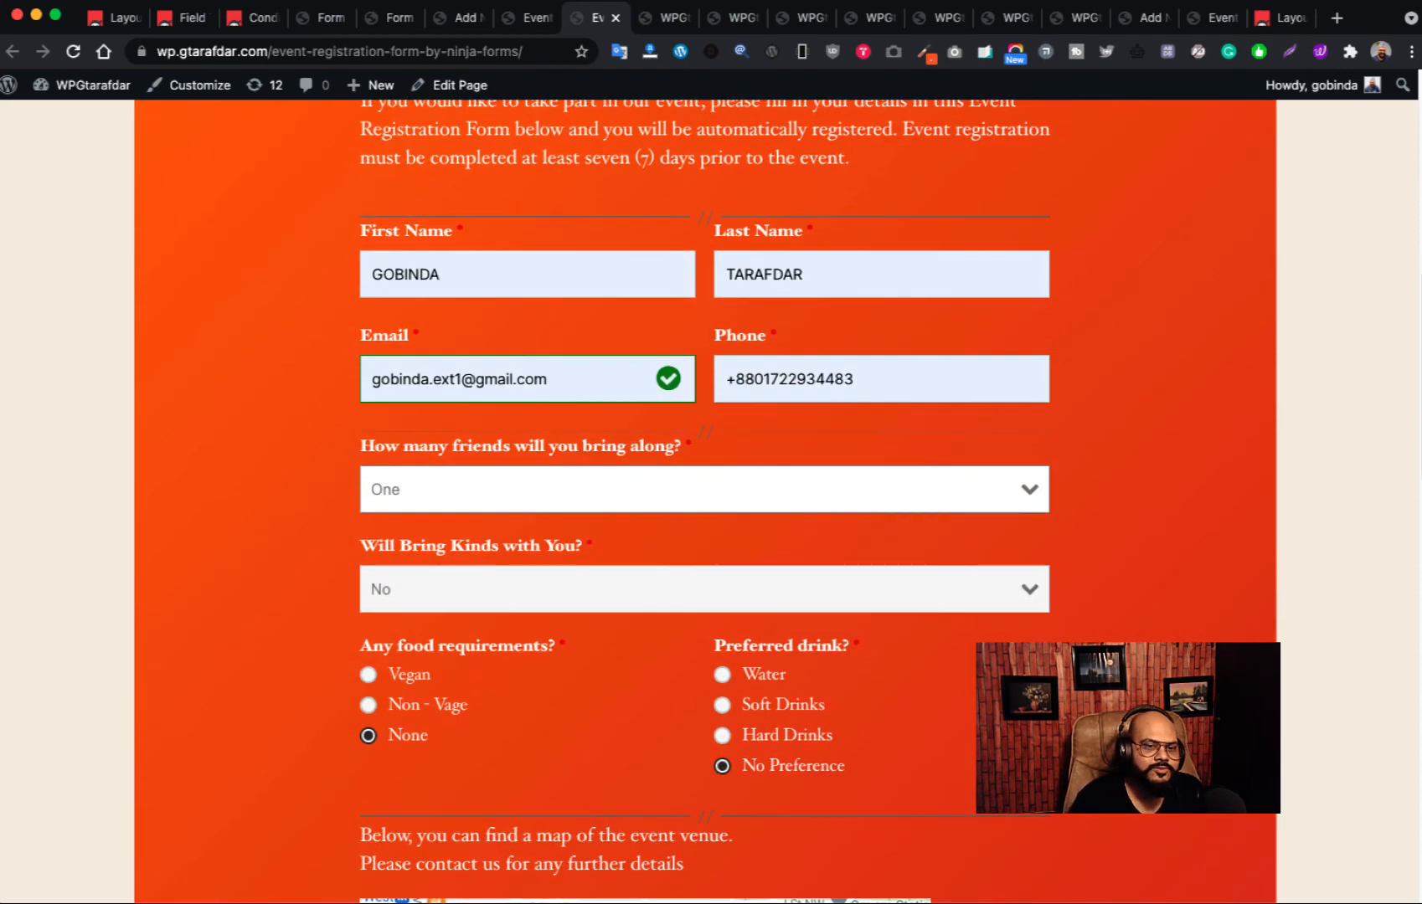
left_click(863, 582)
left_click(700, 569)
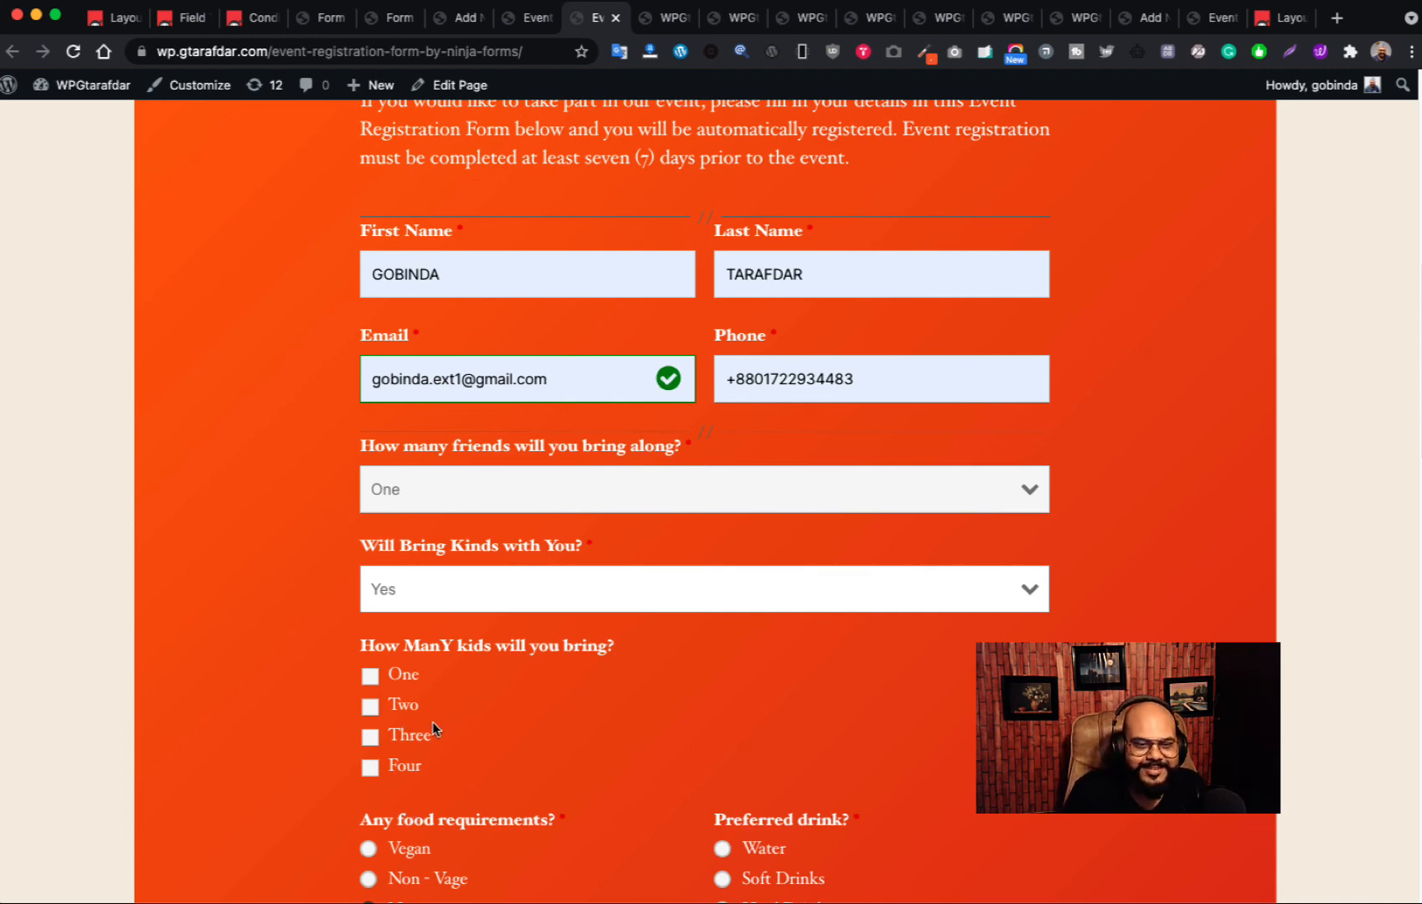
- Check Four for the number of kids, choose Non - Vage as the food requirement, and answer No to the gluten-free question
scroll(430, 715, "down", 5)
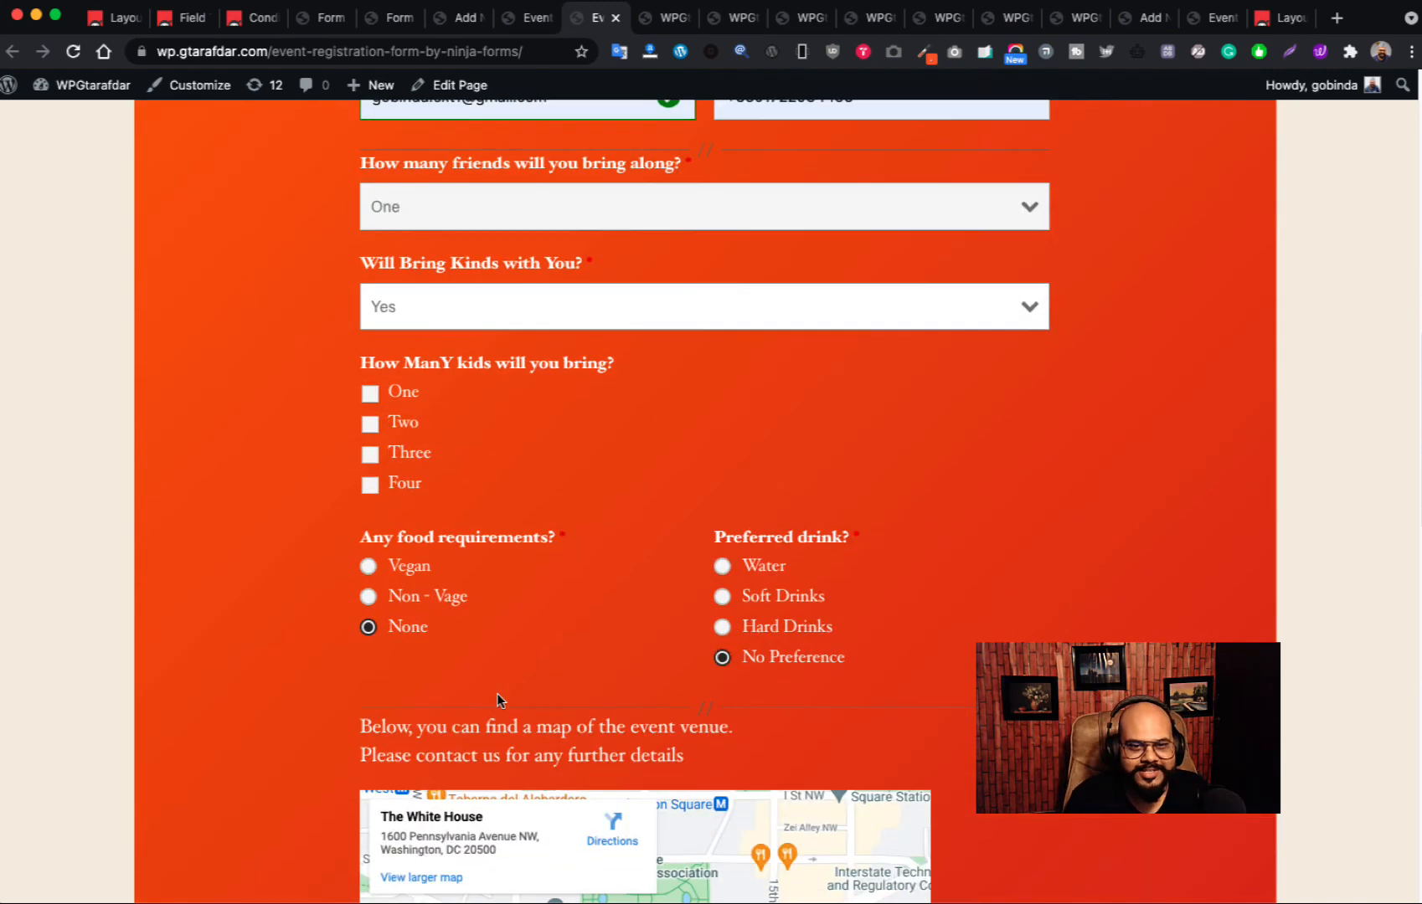
left_click(368, 402)
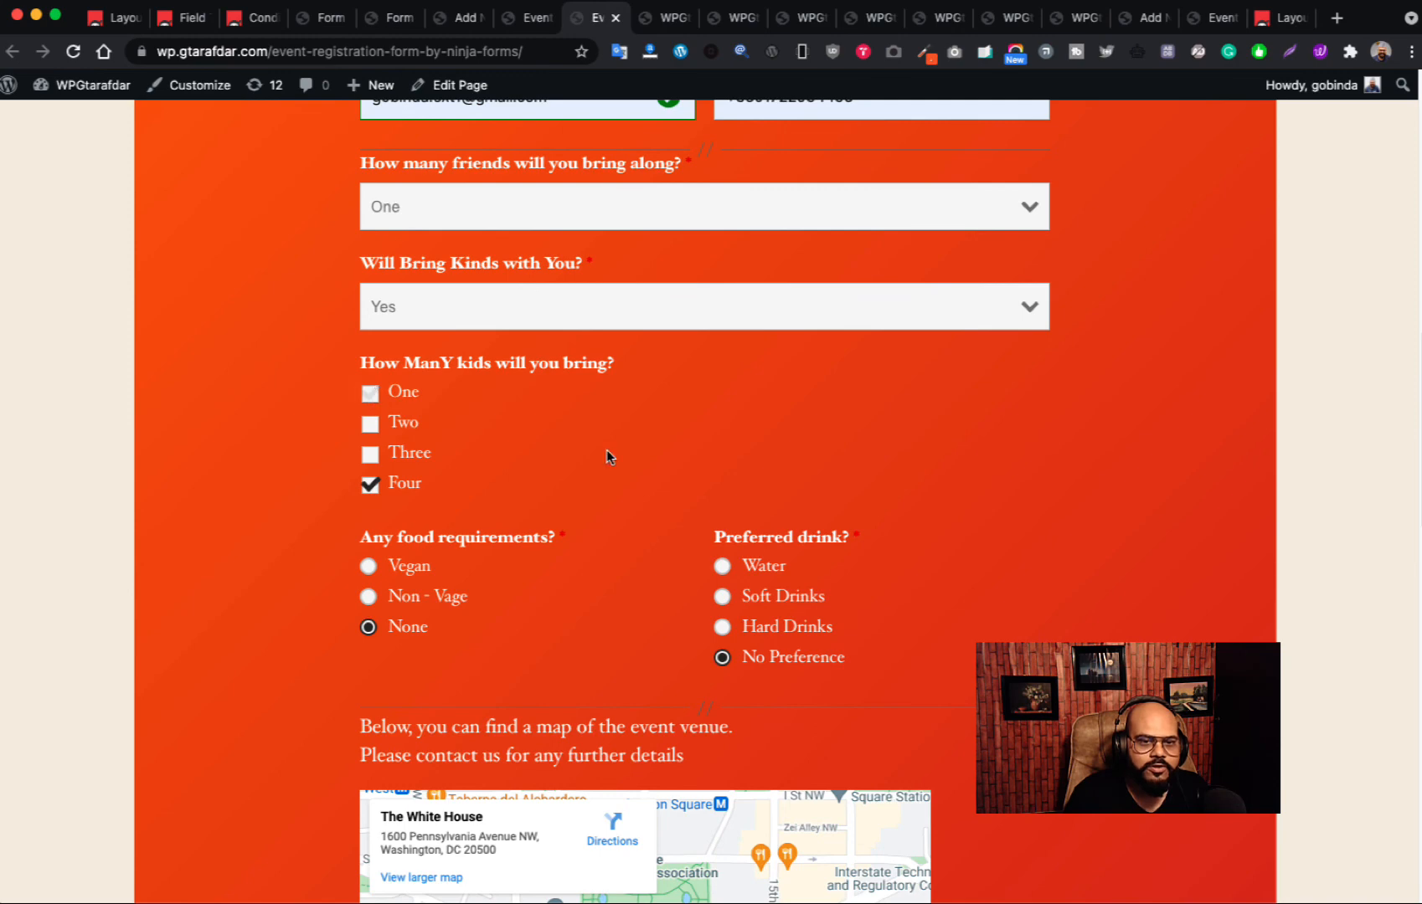
scroll(493, 484, "down", 2)
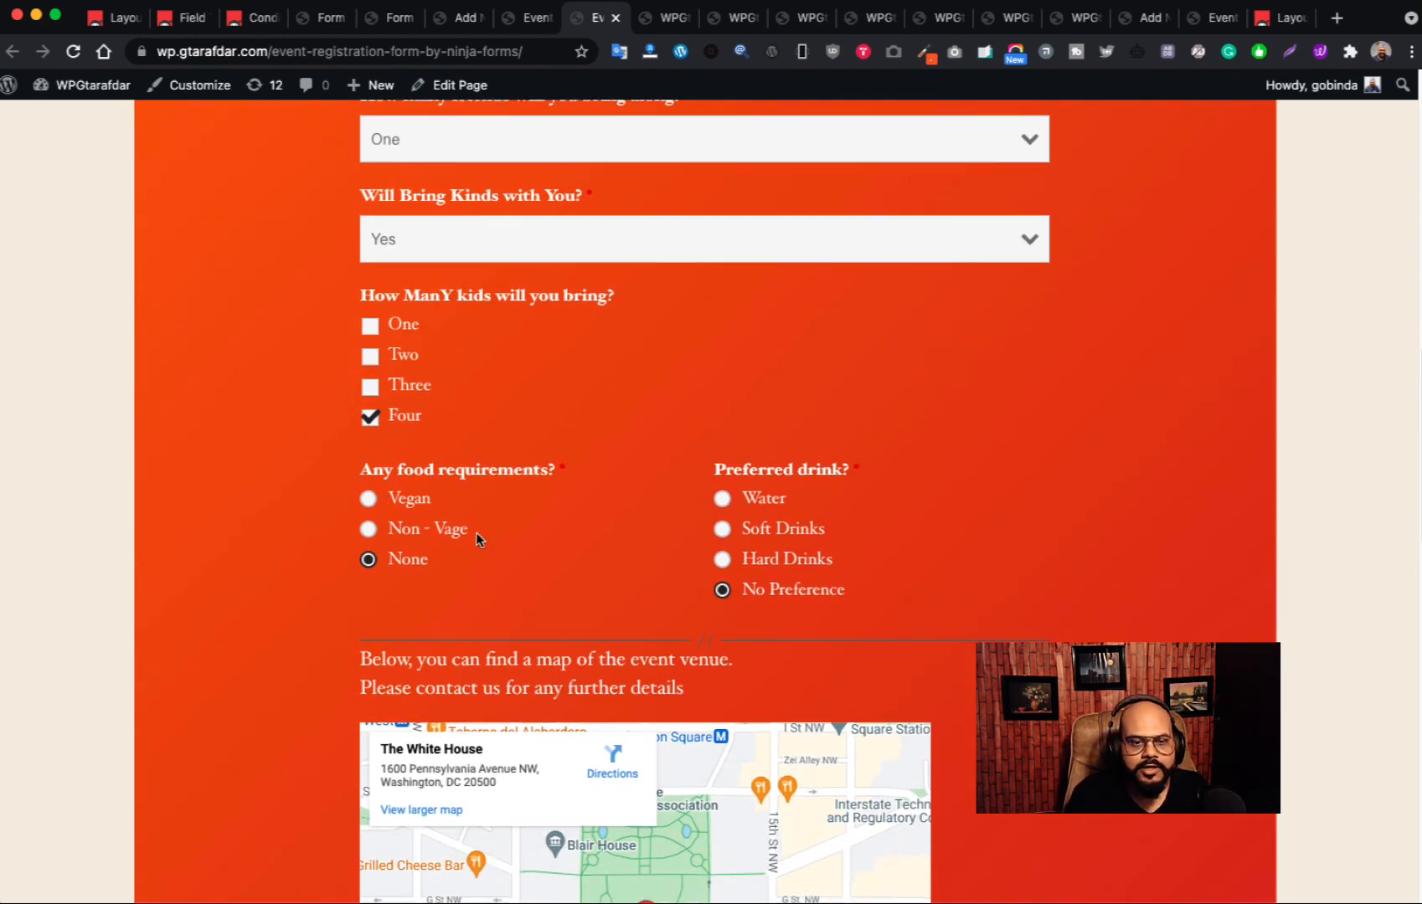
left_click(374, 533)
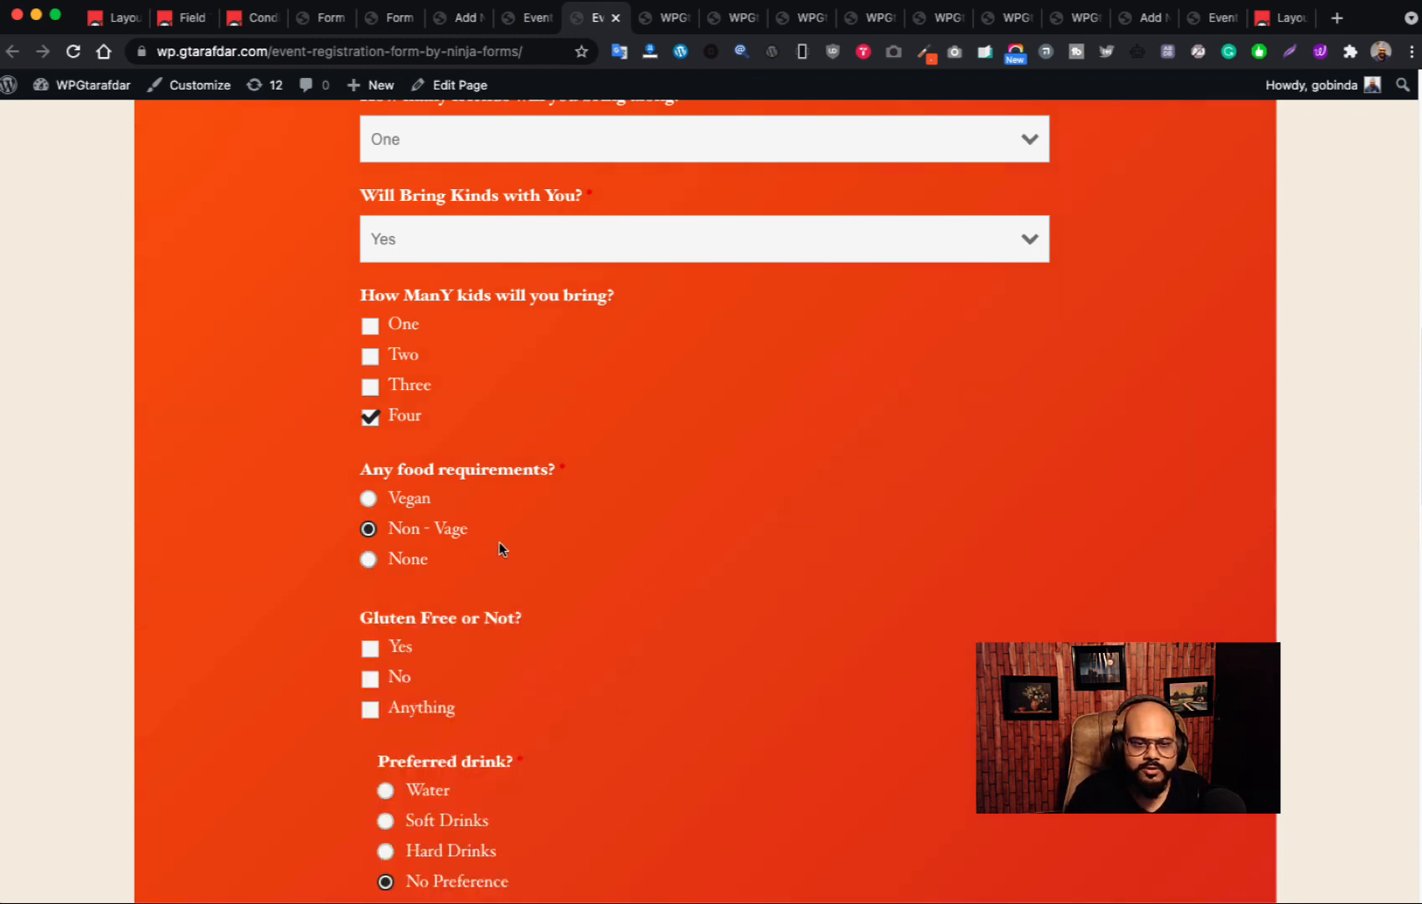
scroll(499, 543, "down", 1)
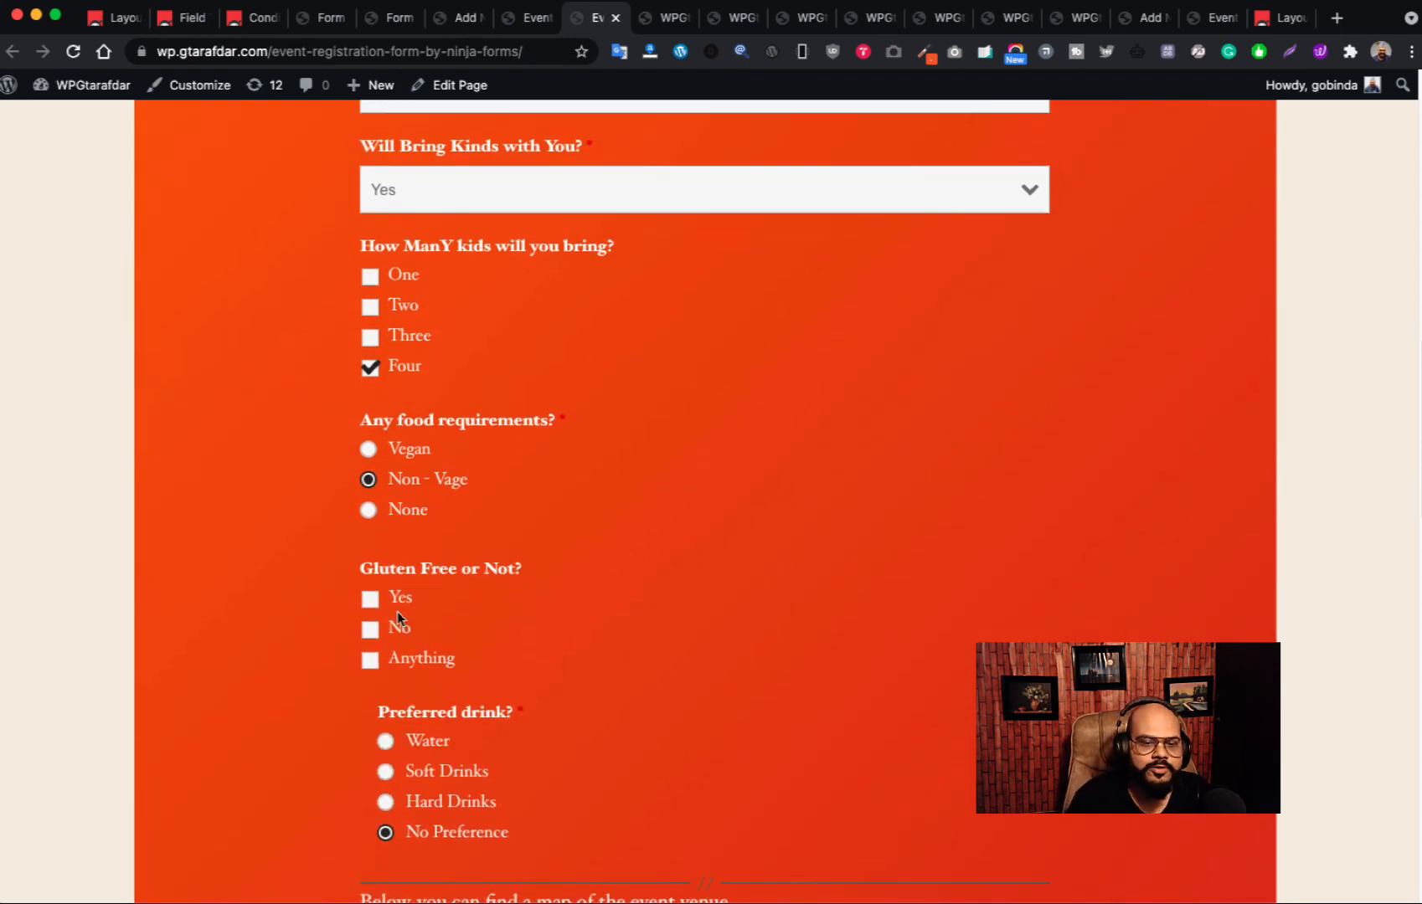
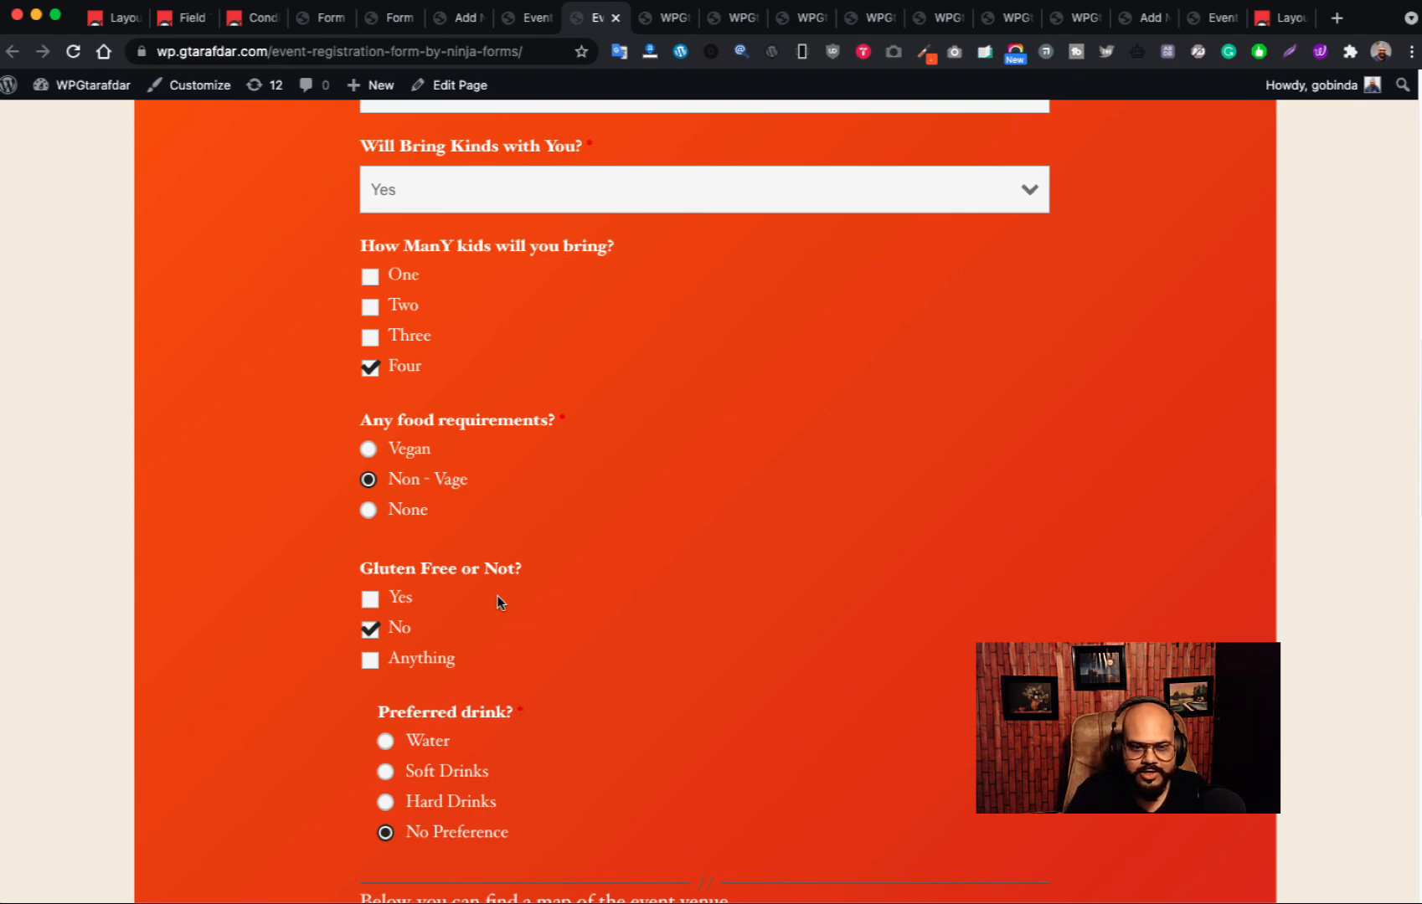
- Try Water as the preferred drink on the live form and switch the answer to Soft Drinks
scroll(502, 594, "down", 3)
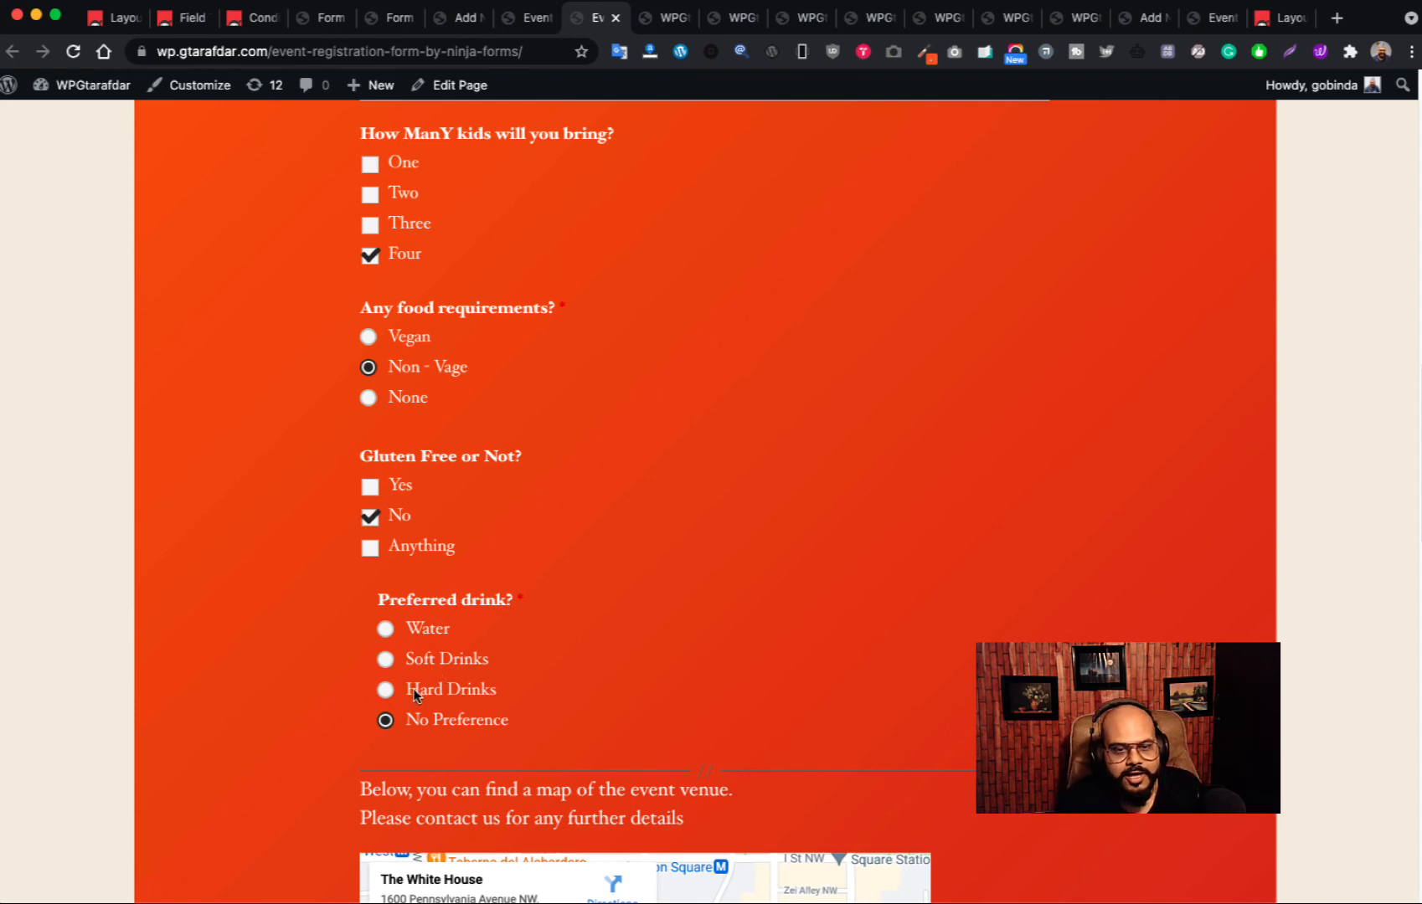
left_click(386, 632)
scroll(611, 652, "down", 2)
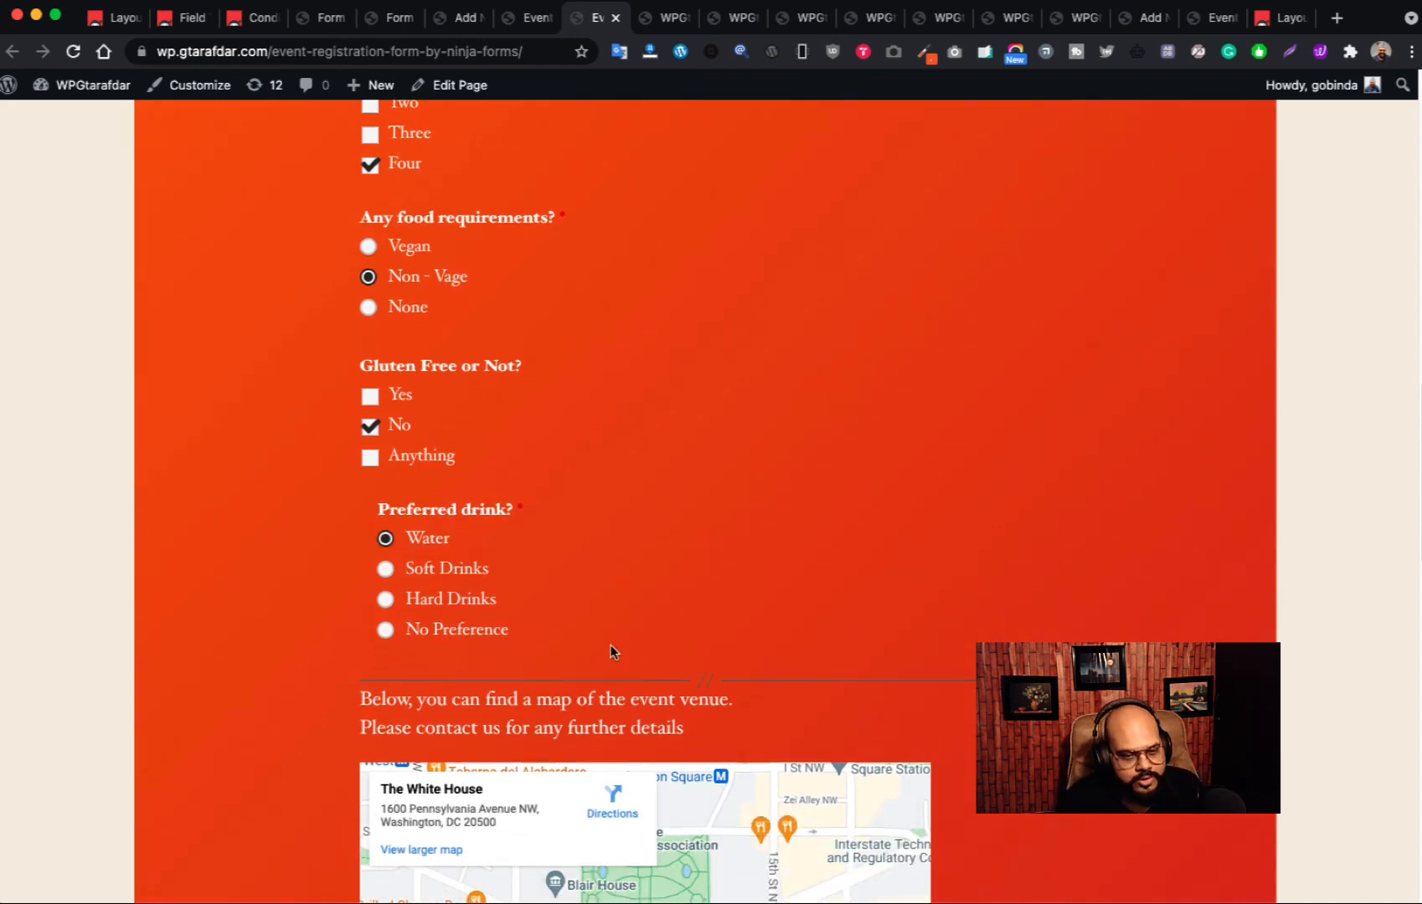
left_click(385, 570)
scroll(380, 586, "down", 2)
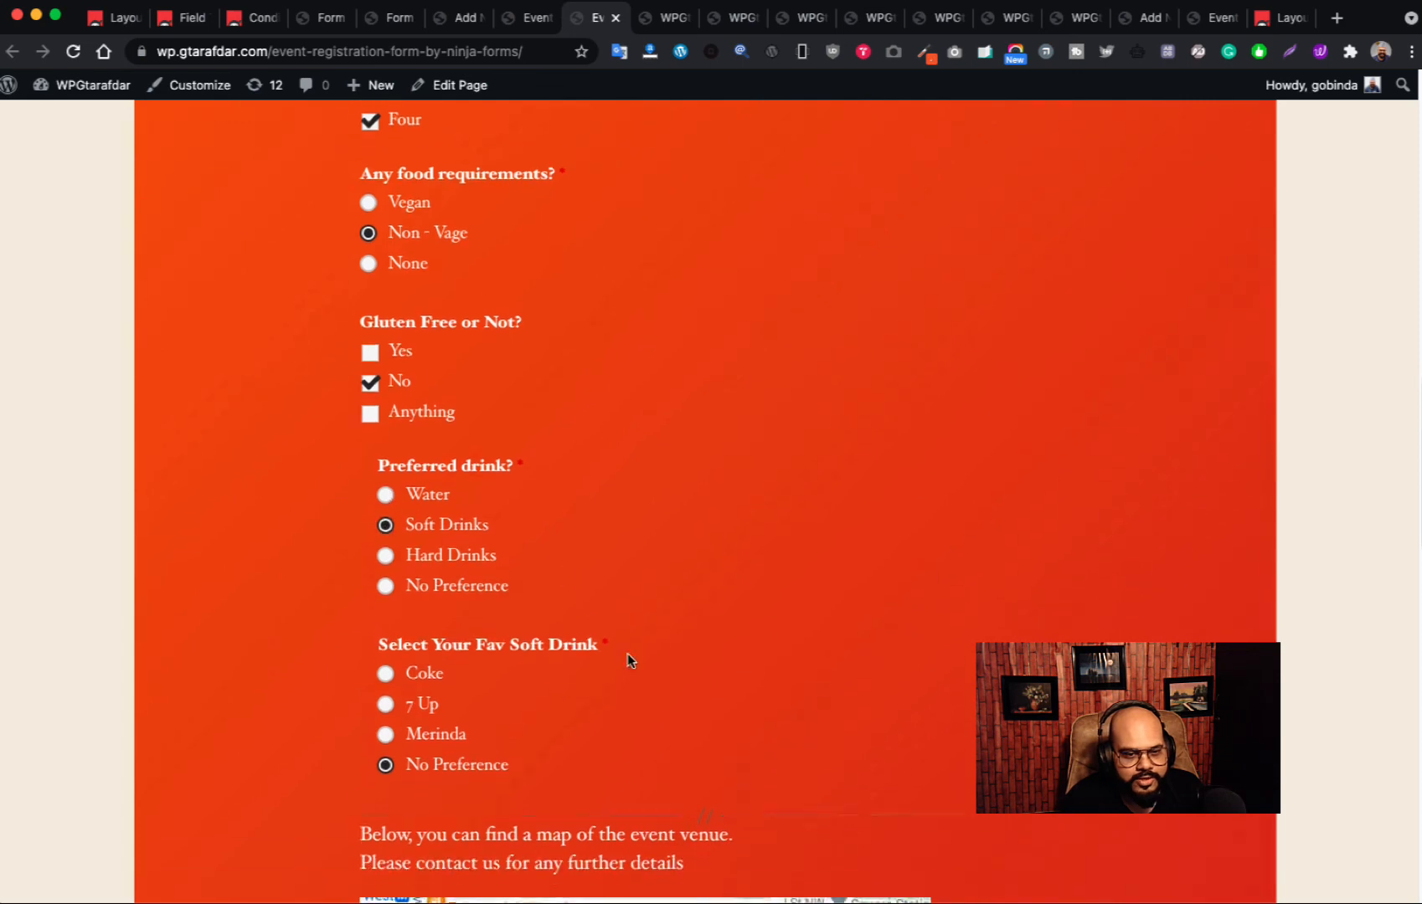
- Try Coke, 7 Up and Merinda as the favourite soft drink, ending with Coke selected
left_click(386, 653)
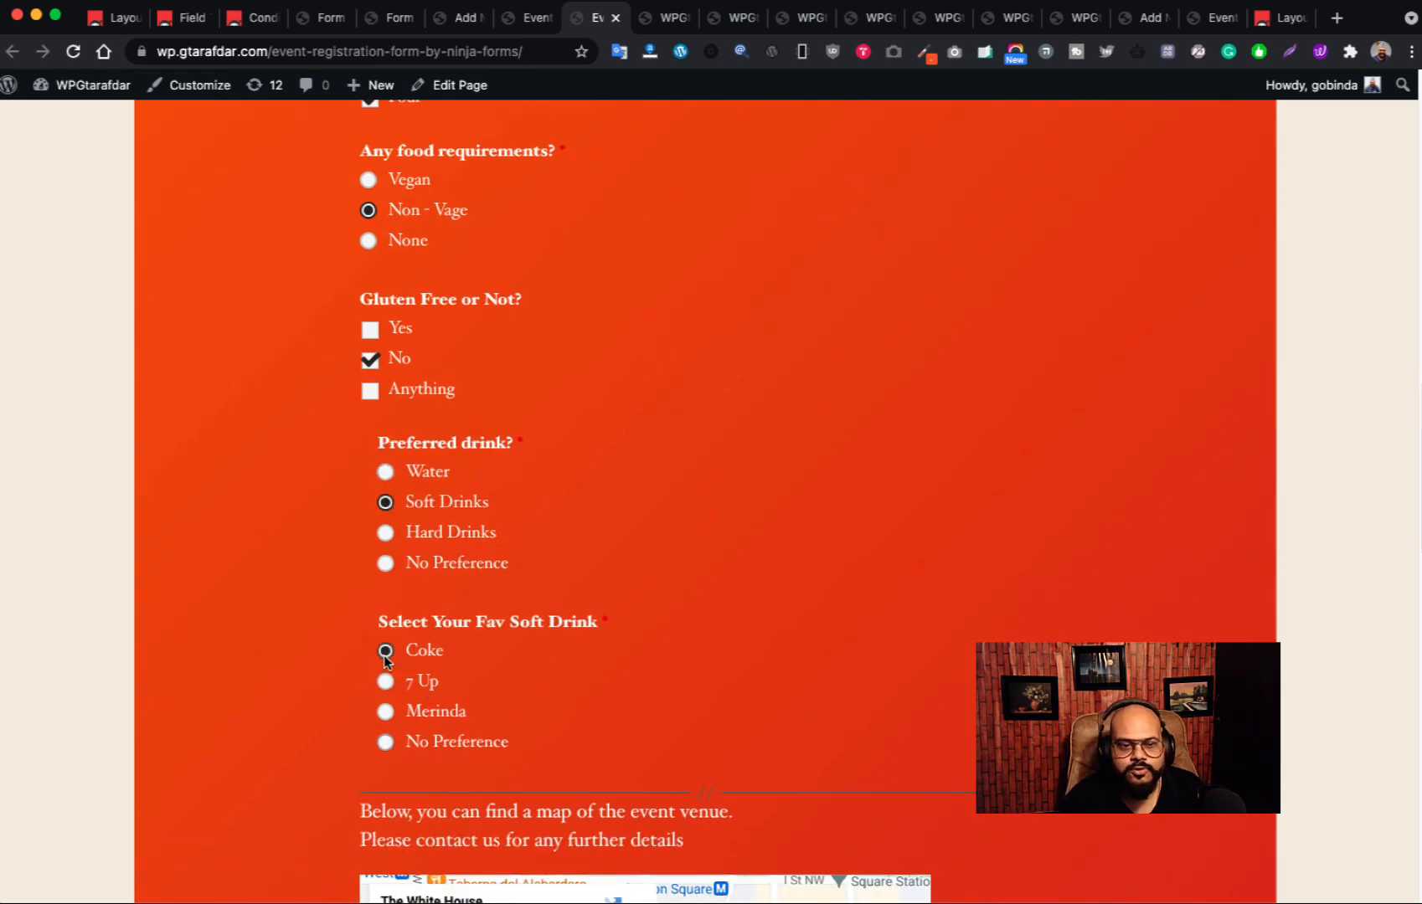
left_click(386, 683)
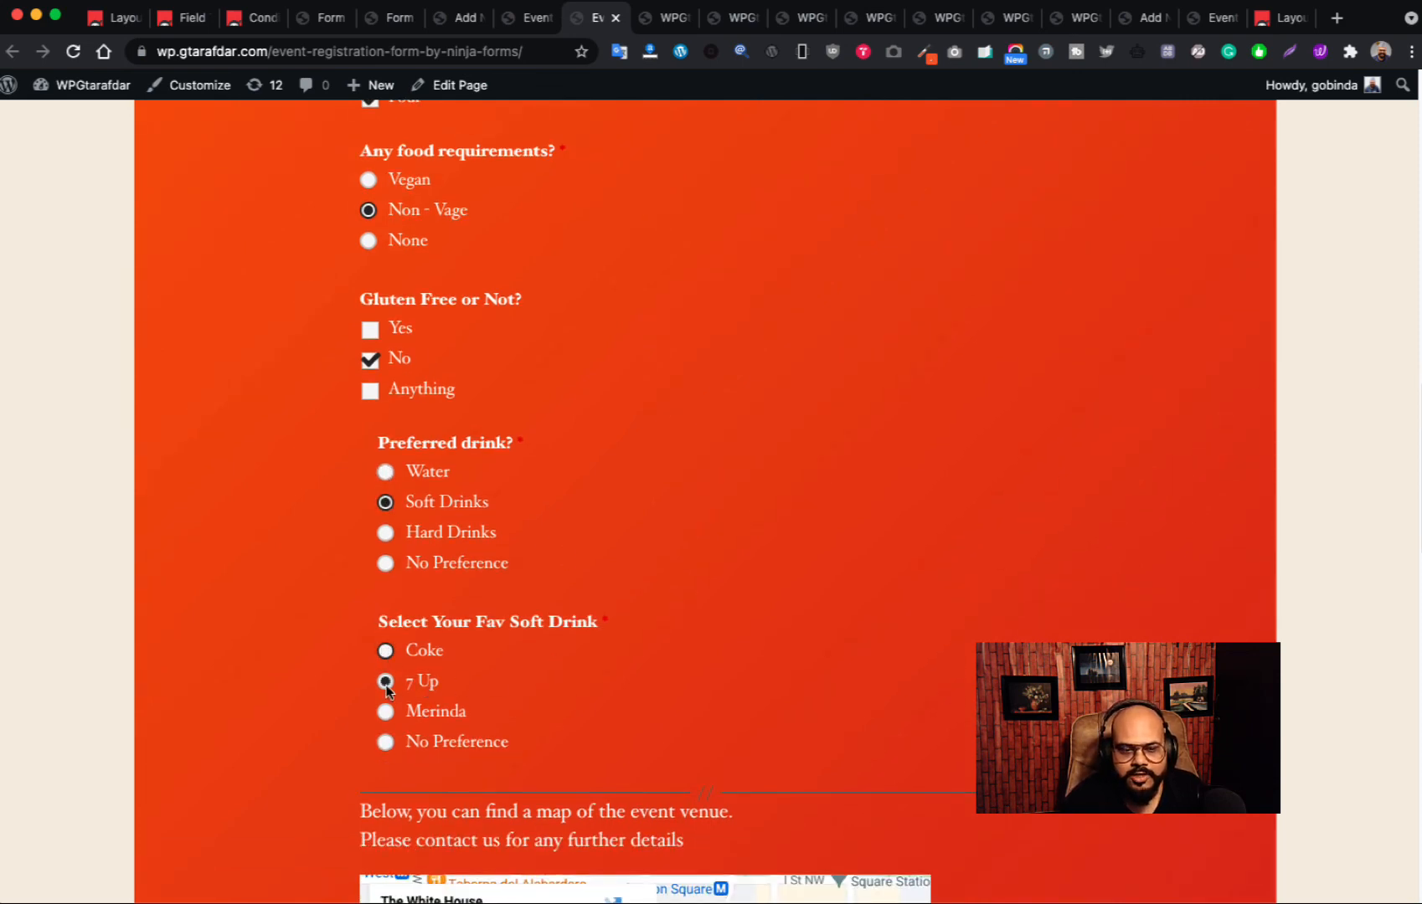
left_click(387, 712)
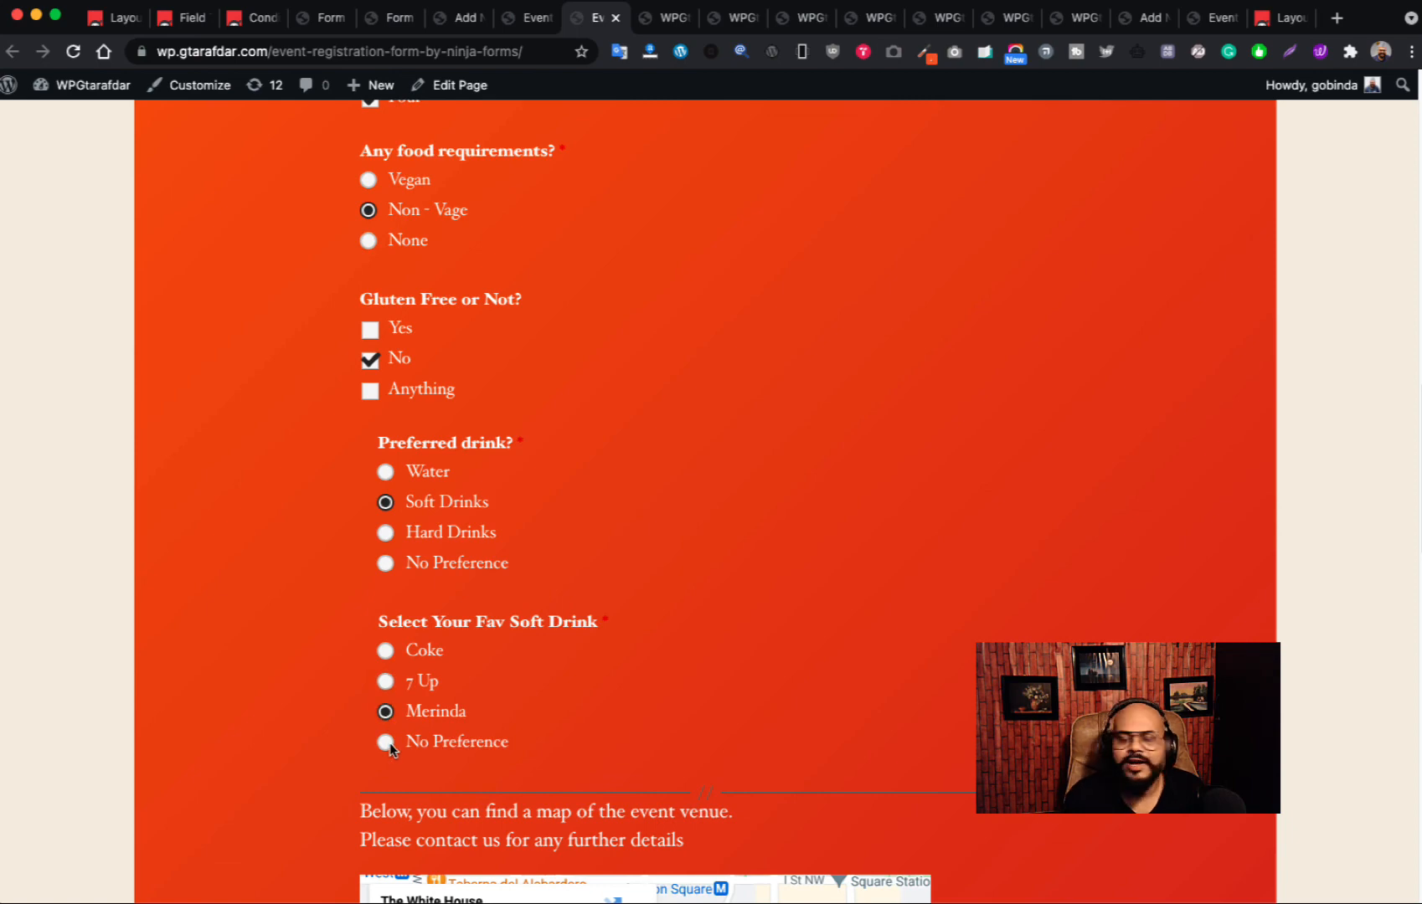
left_click(387, 652)
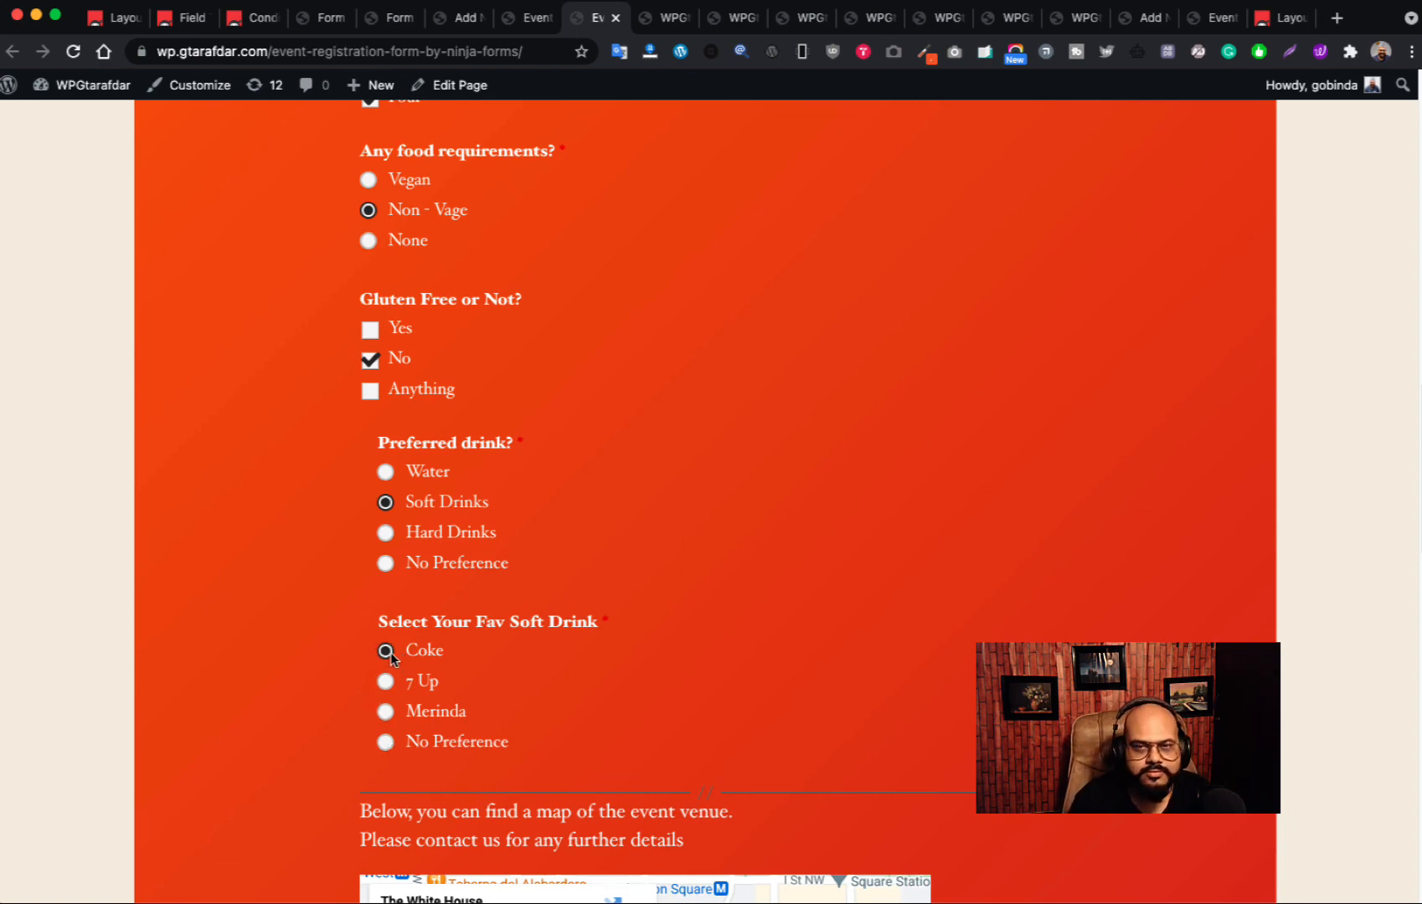
- Review the completed answers and venue map, register for the event, and view the submission response on the page
scroll(539, 602, "down", 5)
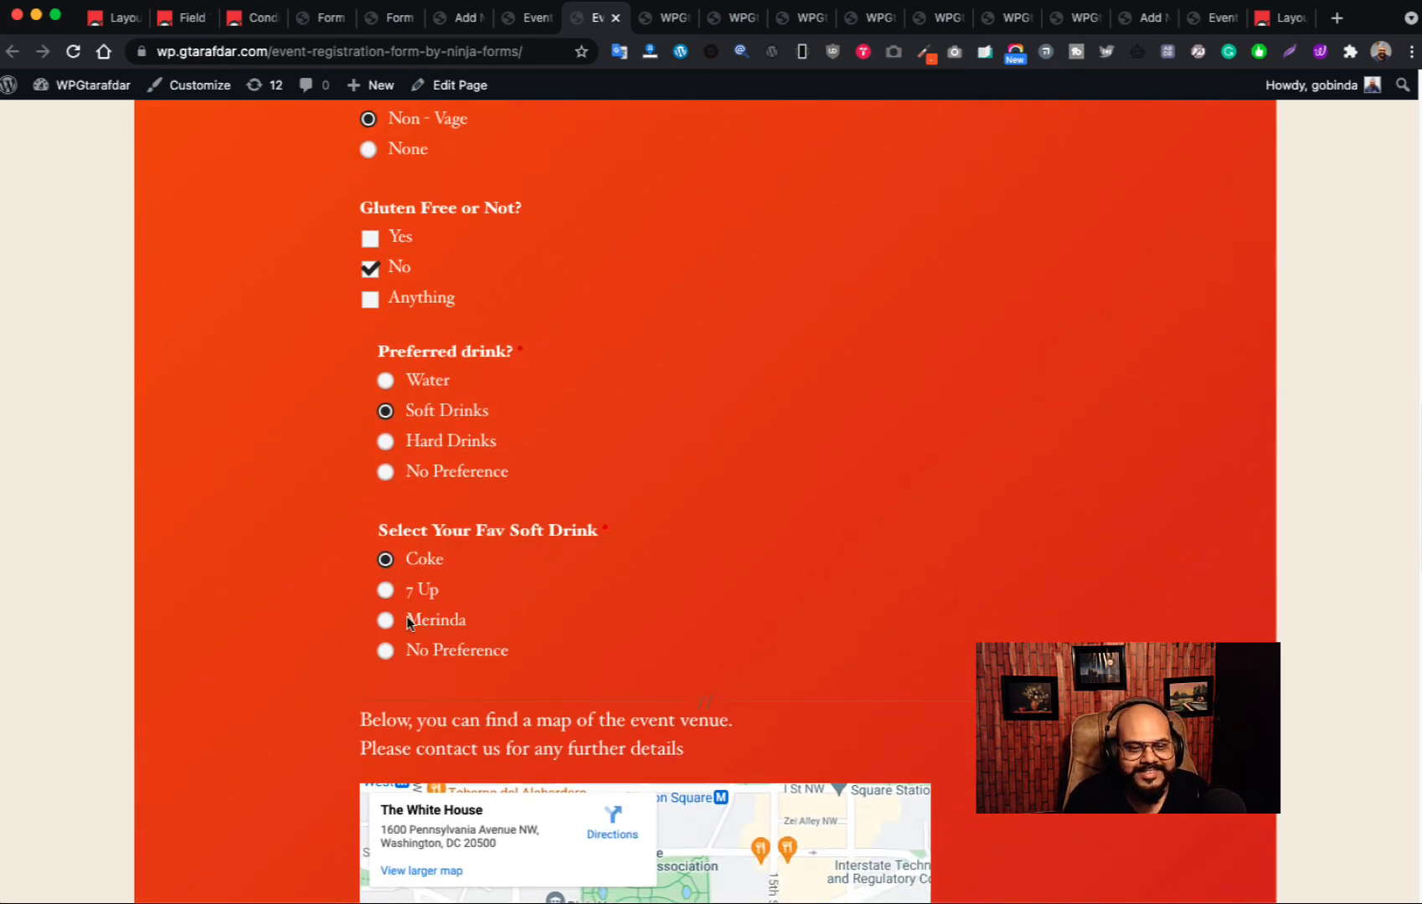
scroll(393, 544, "up", 2)
scroll(368, 569, "down", 4)
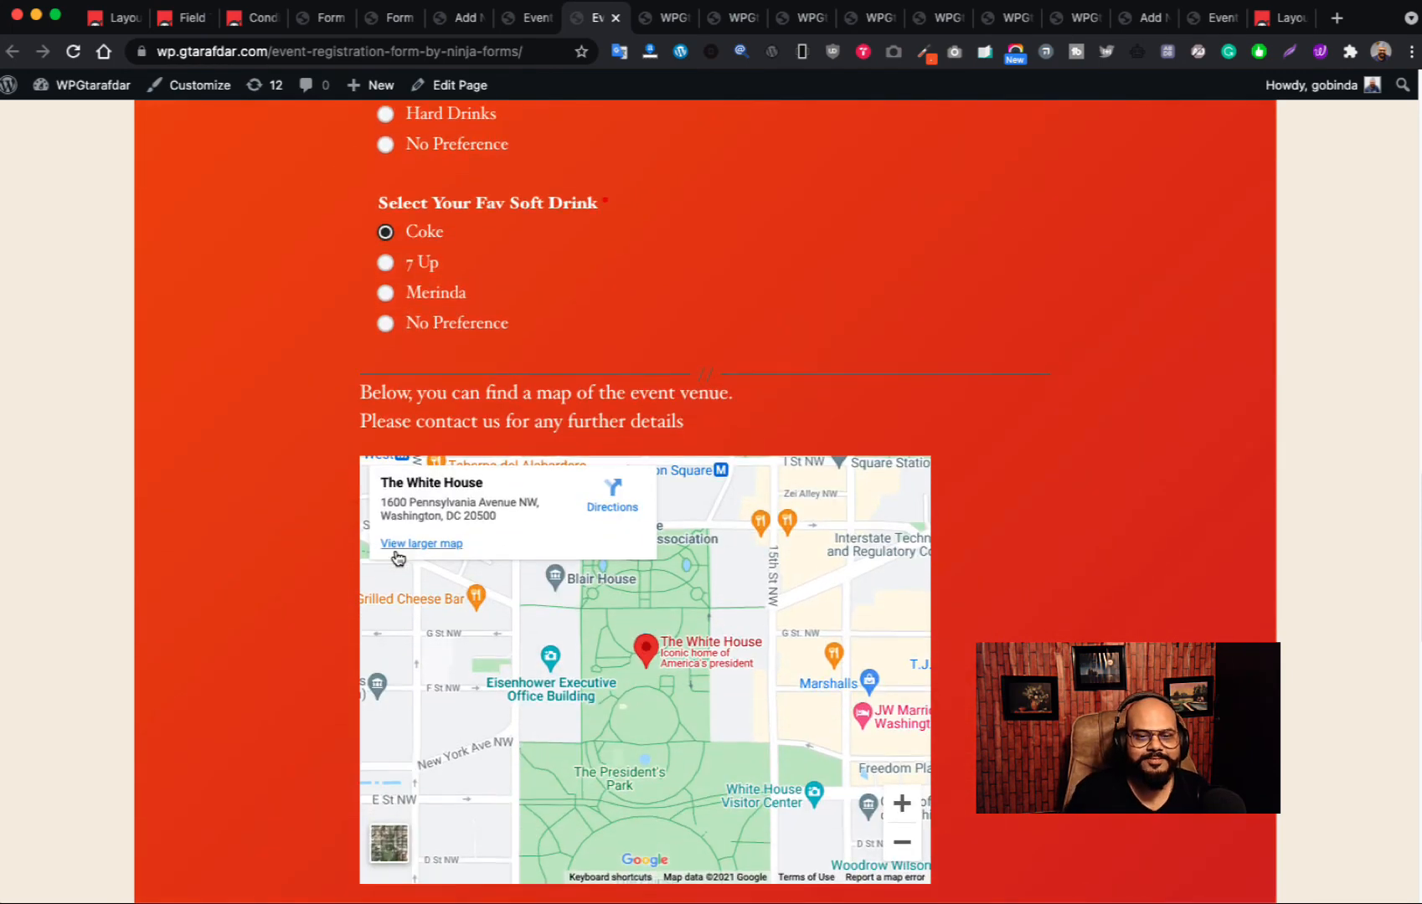
scroll(503, 764, "up", 8)
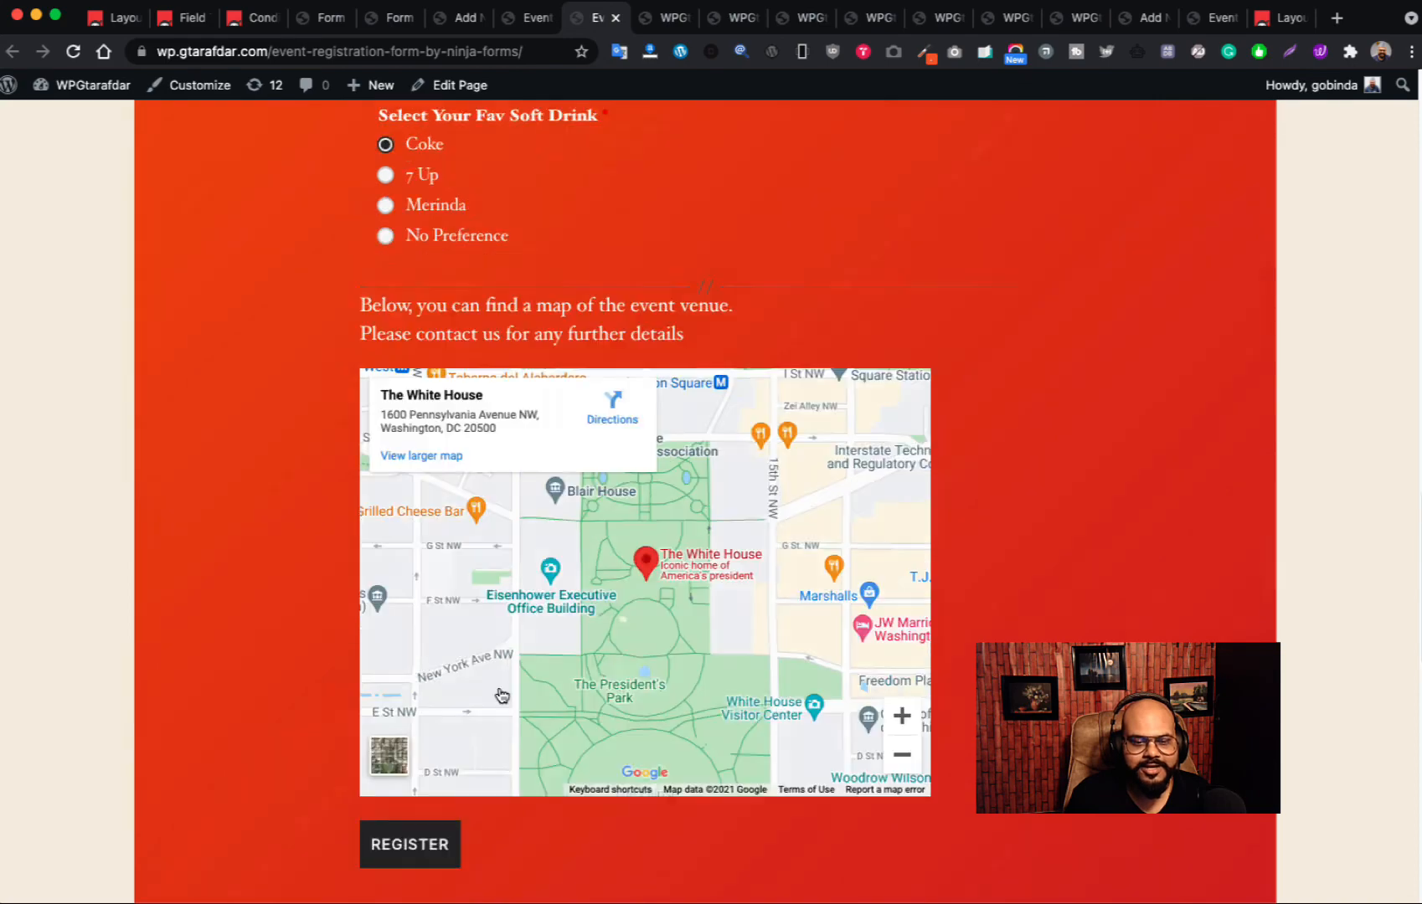
scroll(500, 688, "up", 5)
scroll(500, 688, "down", 15)
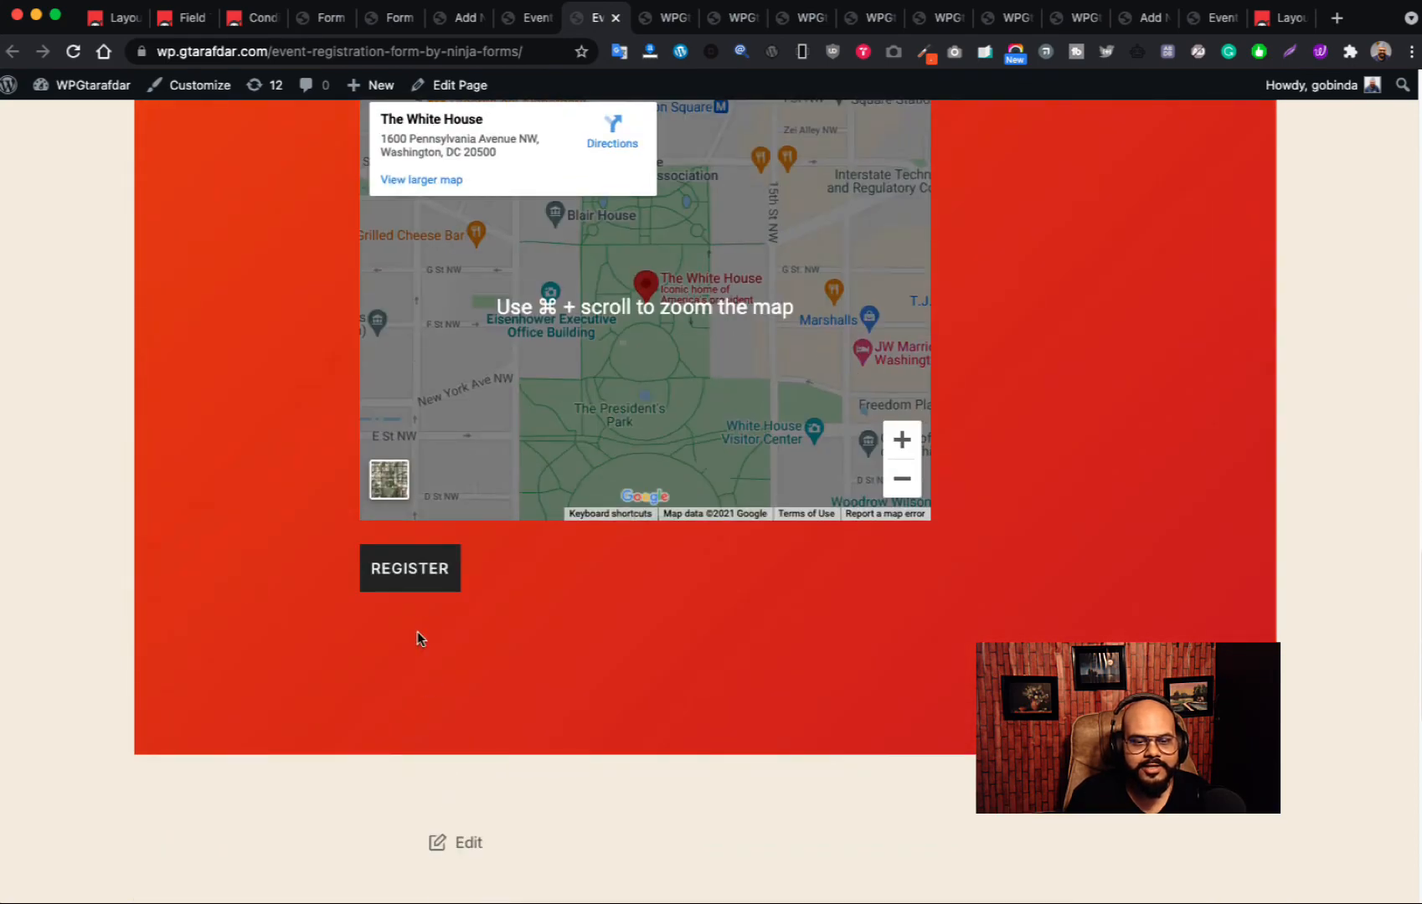
left_click(411, 582)
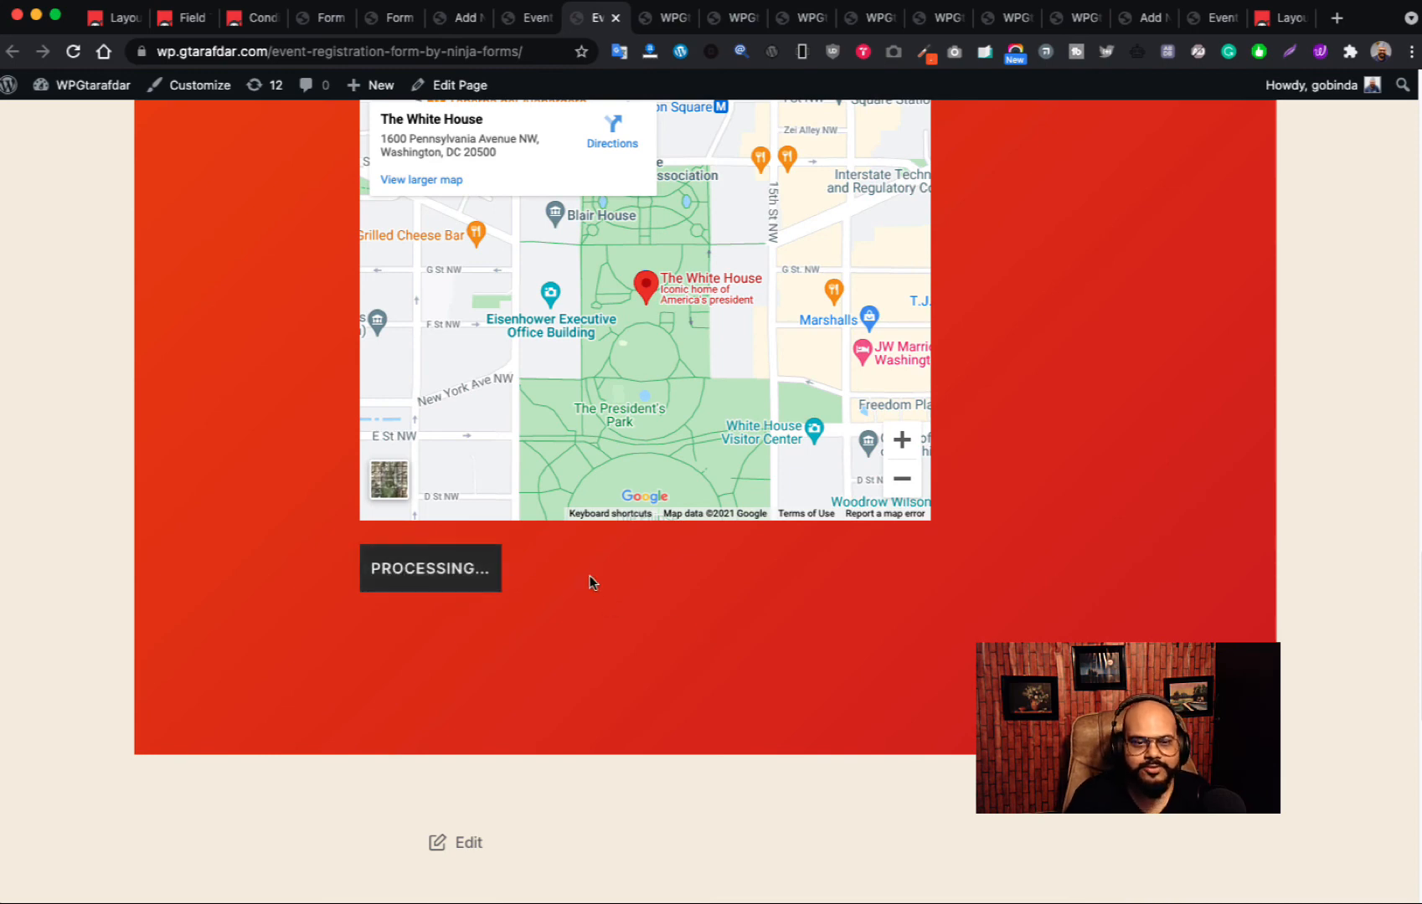
scroll(590, 573, "up", 8)
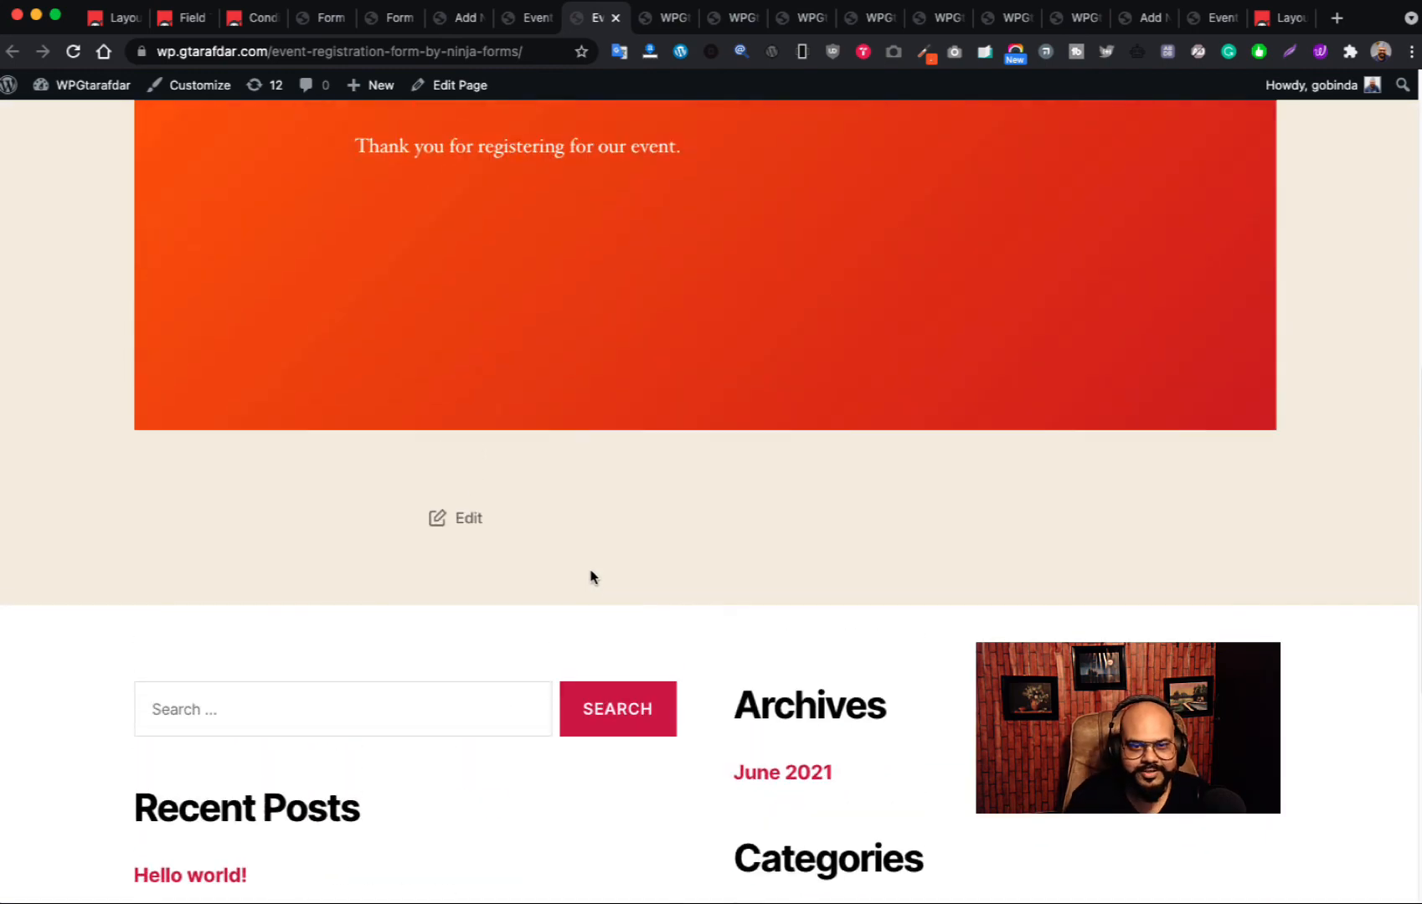
scroll(596, 564, "up", 5)
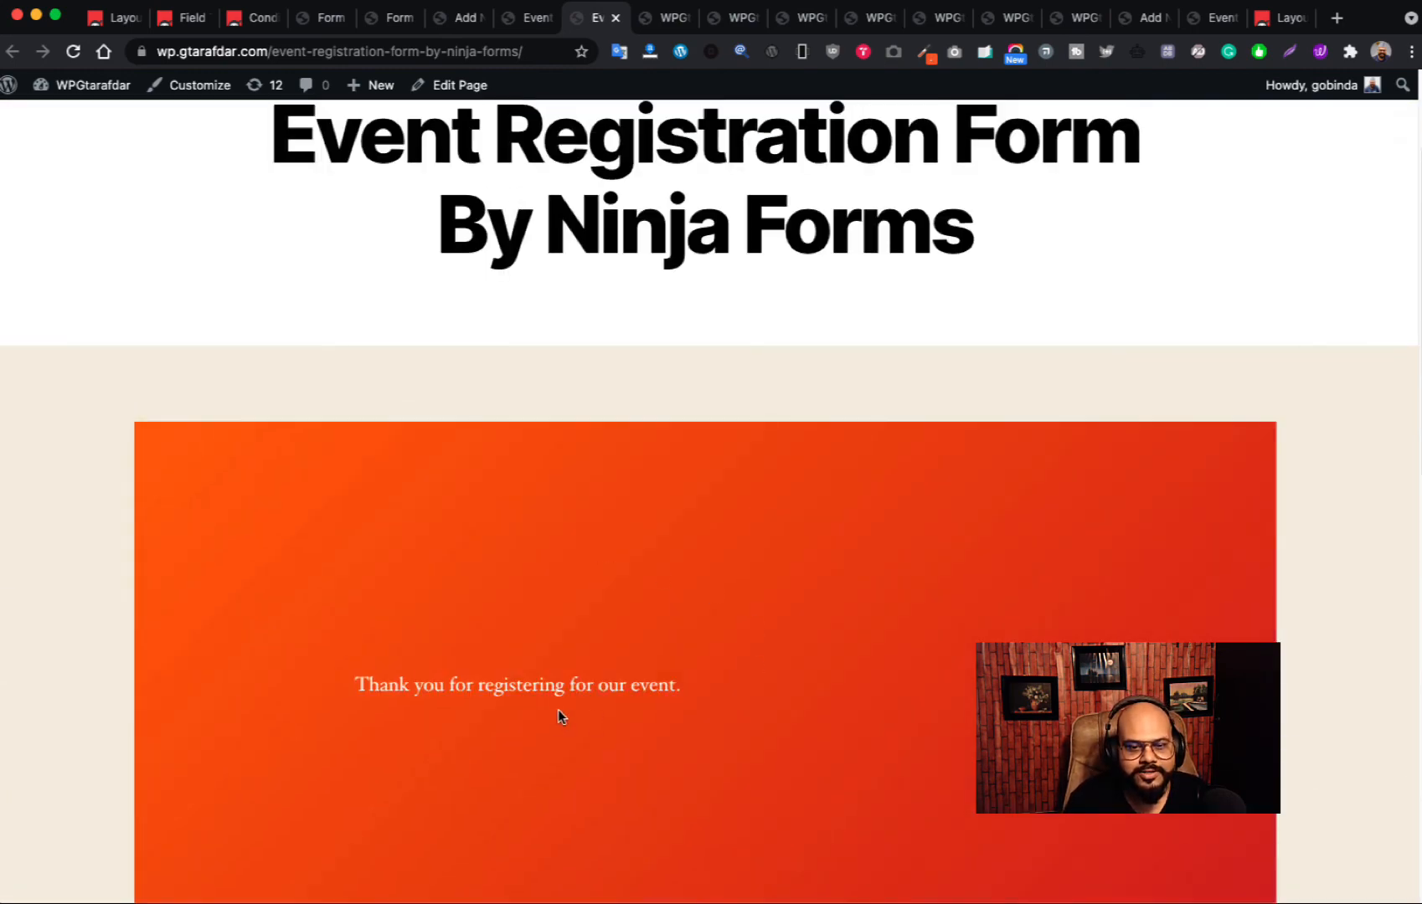
scroll(725, 709, "up", 3)
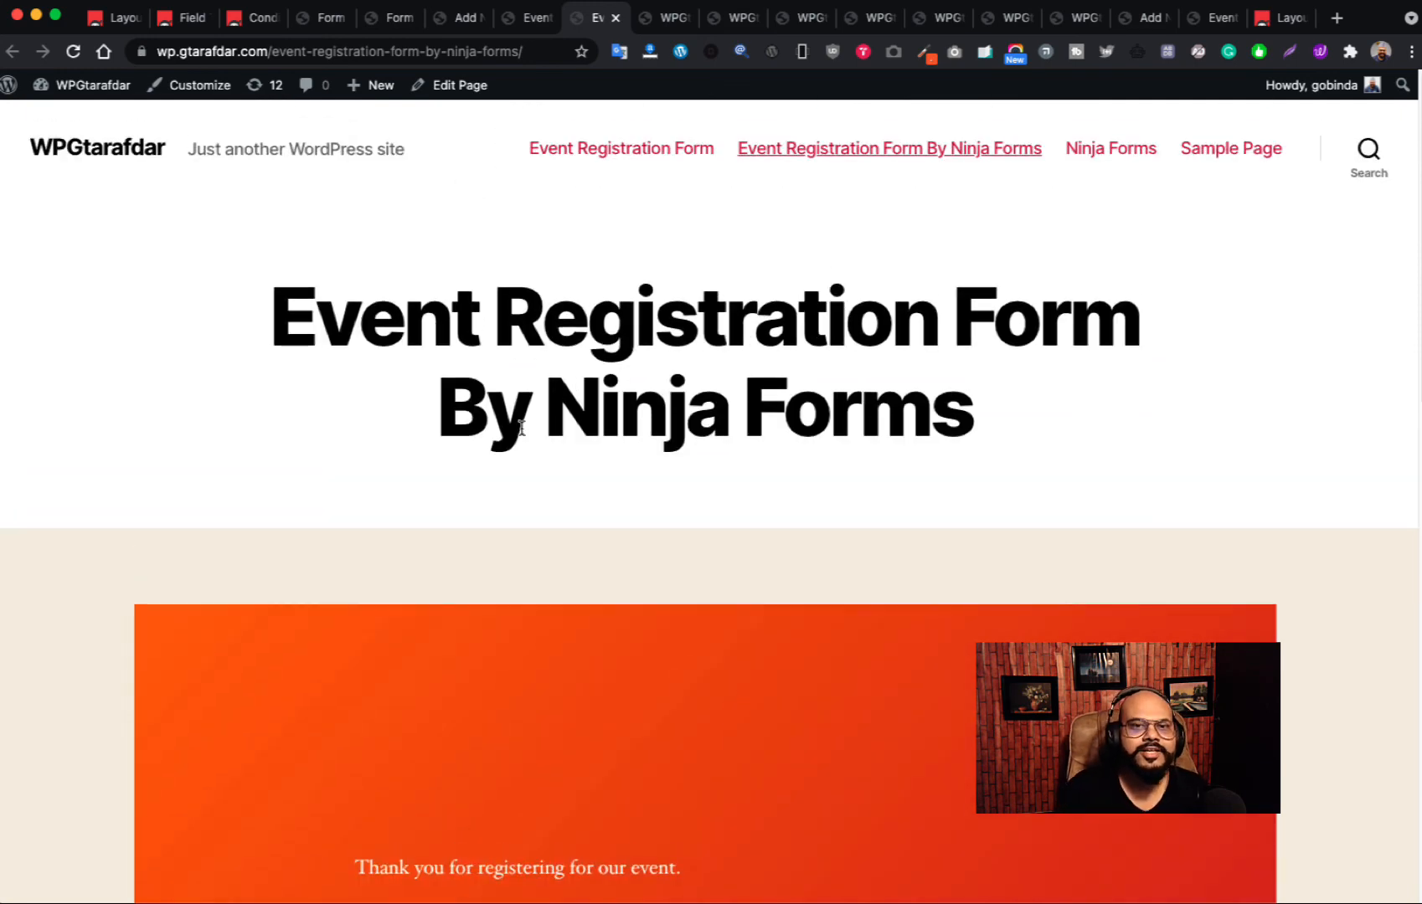
- Open the Ninja Forms submissions page through the WordPress dashboard in the browser tab with the older green version of the page
left_click(507, 17)
mouse_move(92, 87)
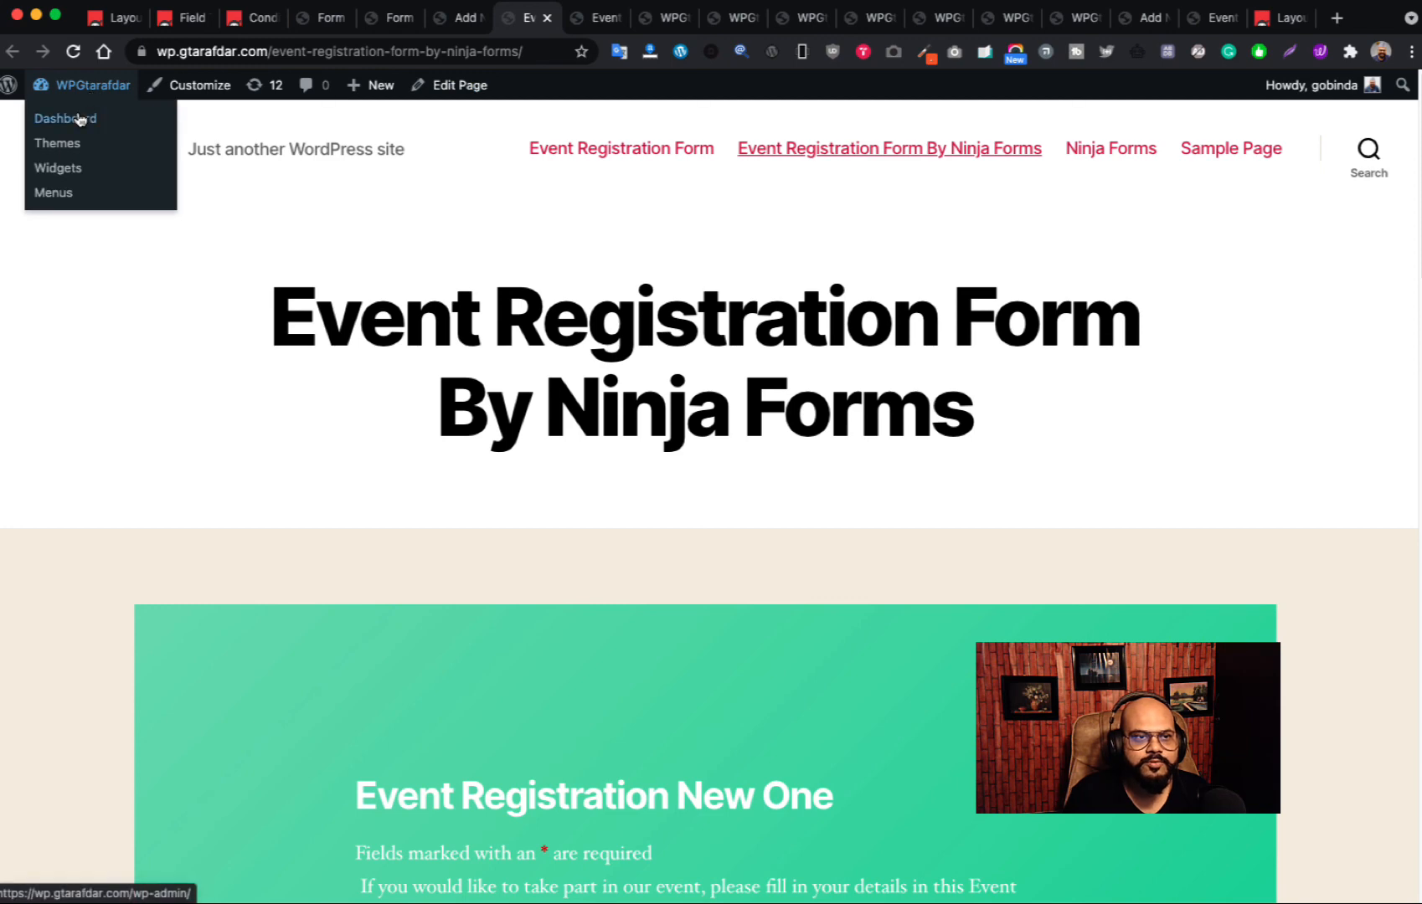
left_click(80, 117)
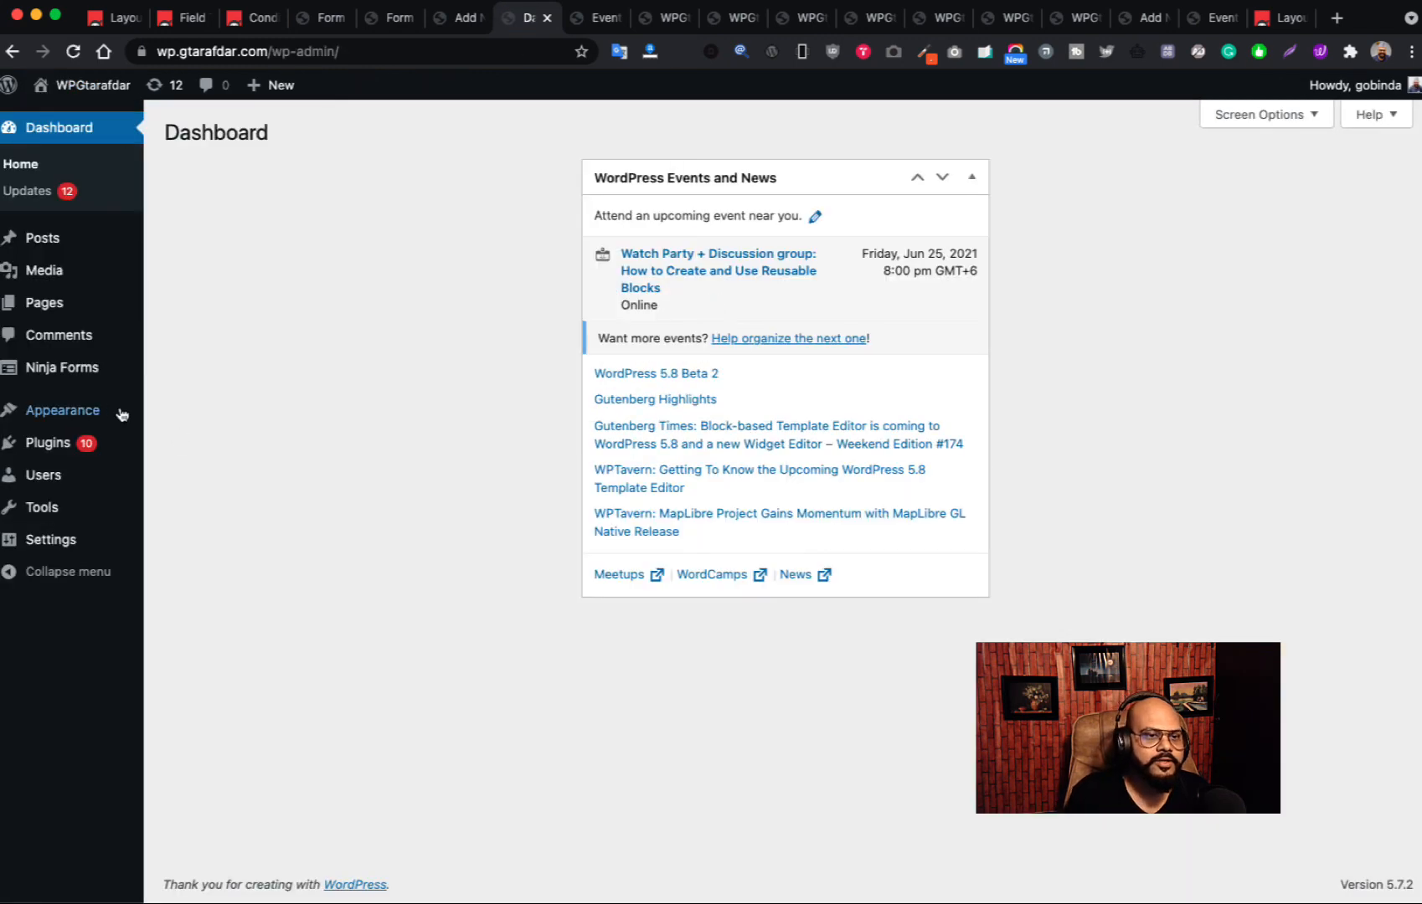
mouse_move(57, 505)
mouse_move(47, 378)
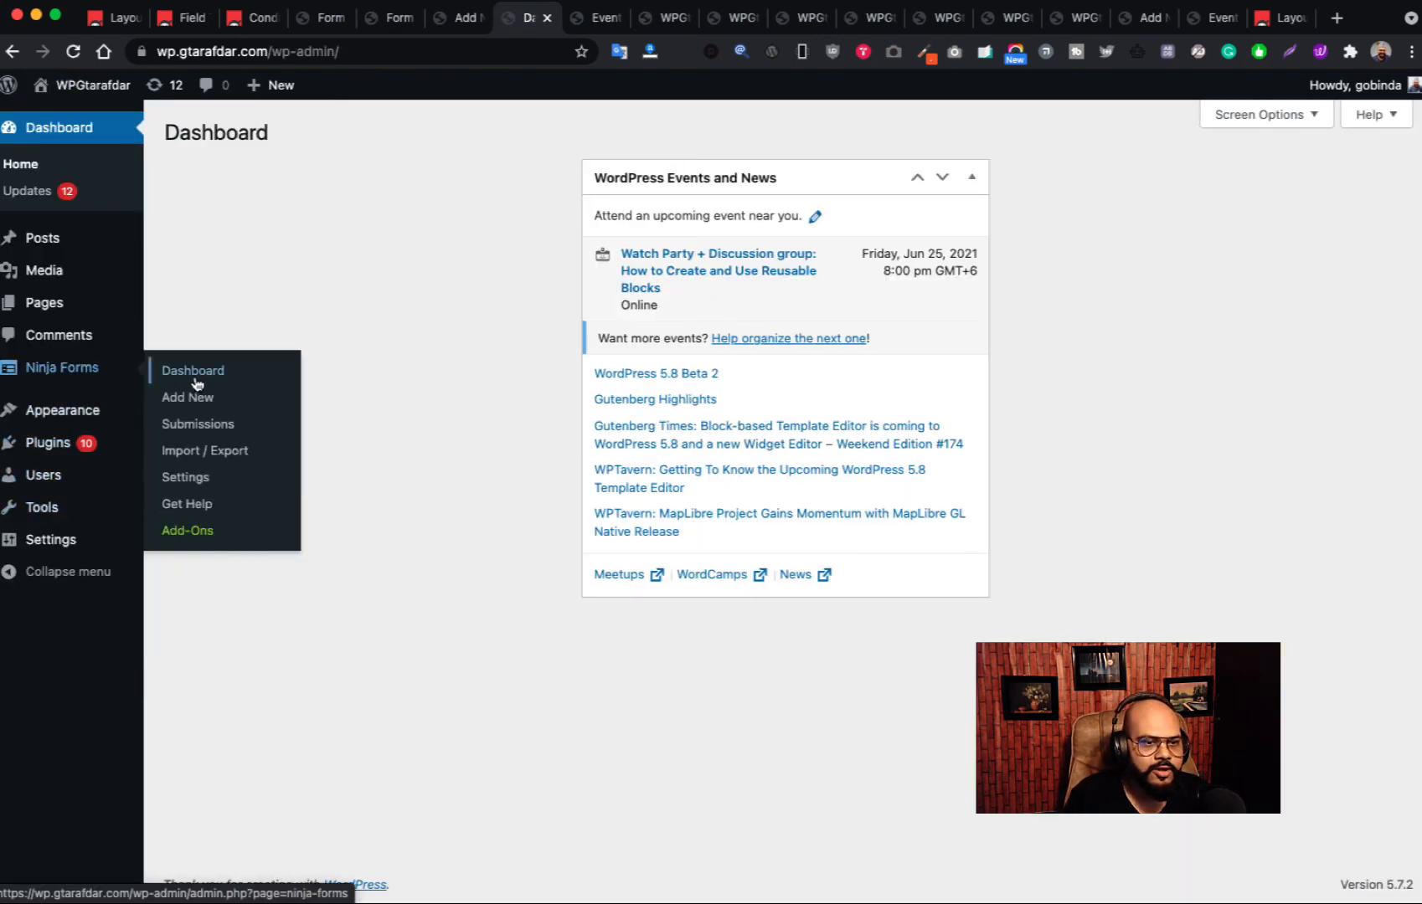
left_click(198, 426)
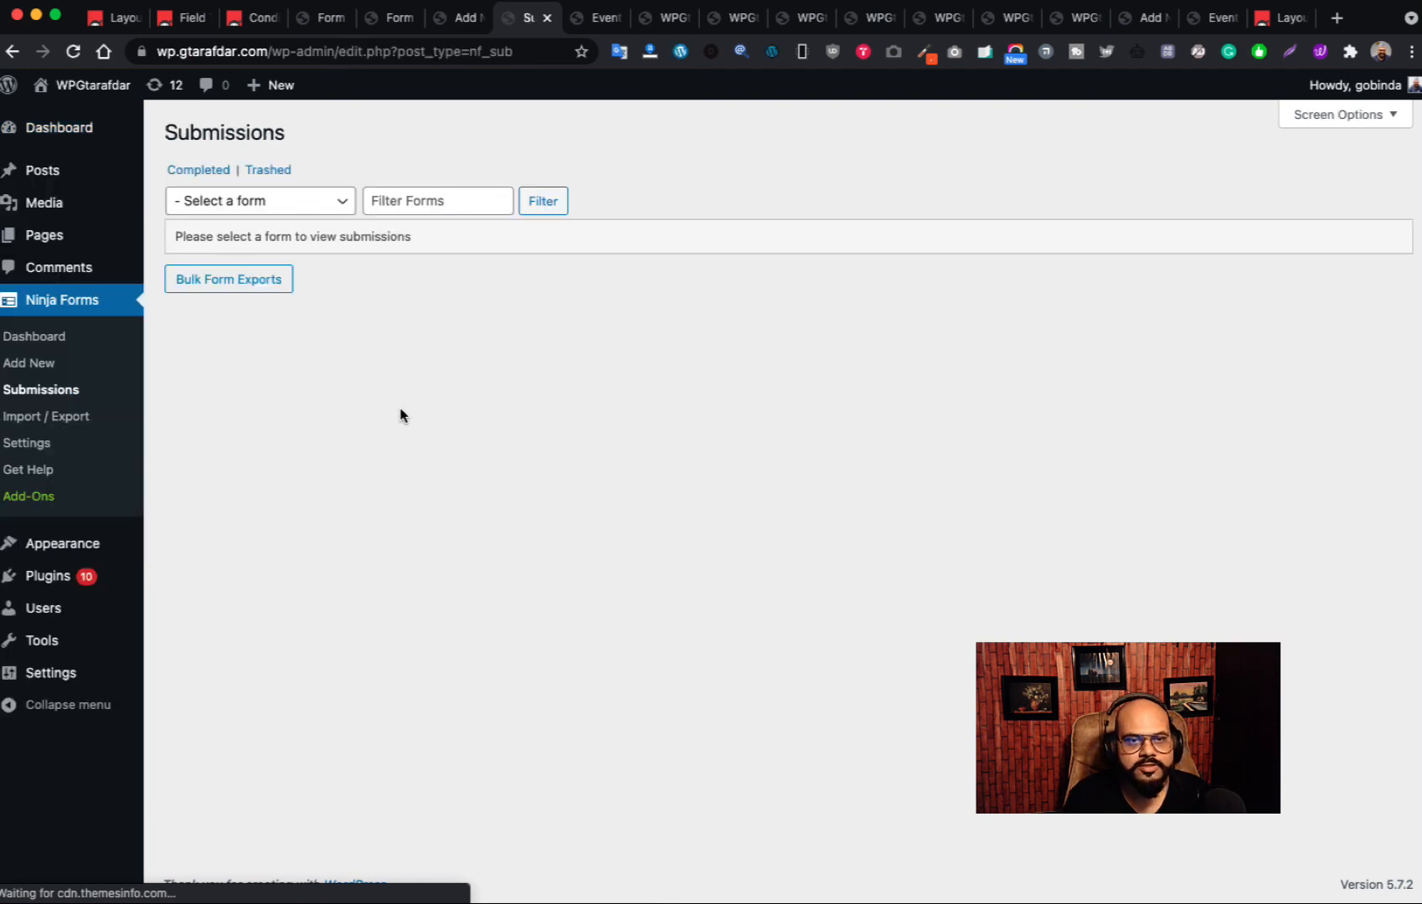
- Filter the submissions by the Event Registration New One form (ID: 6) and check the entry details
left_click(308, 209)
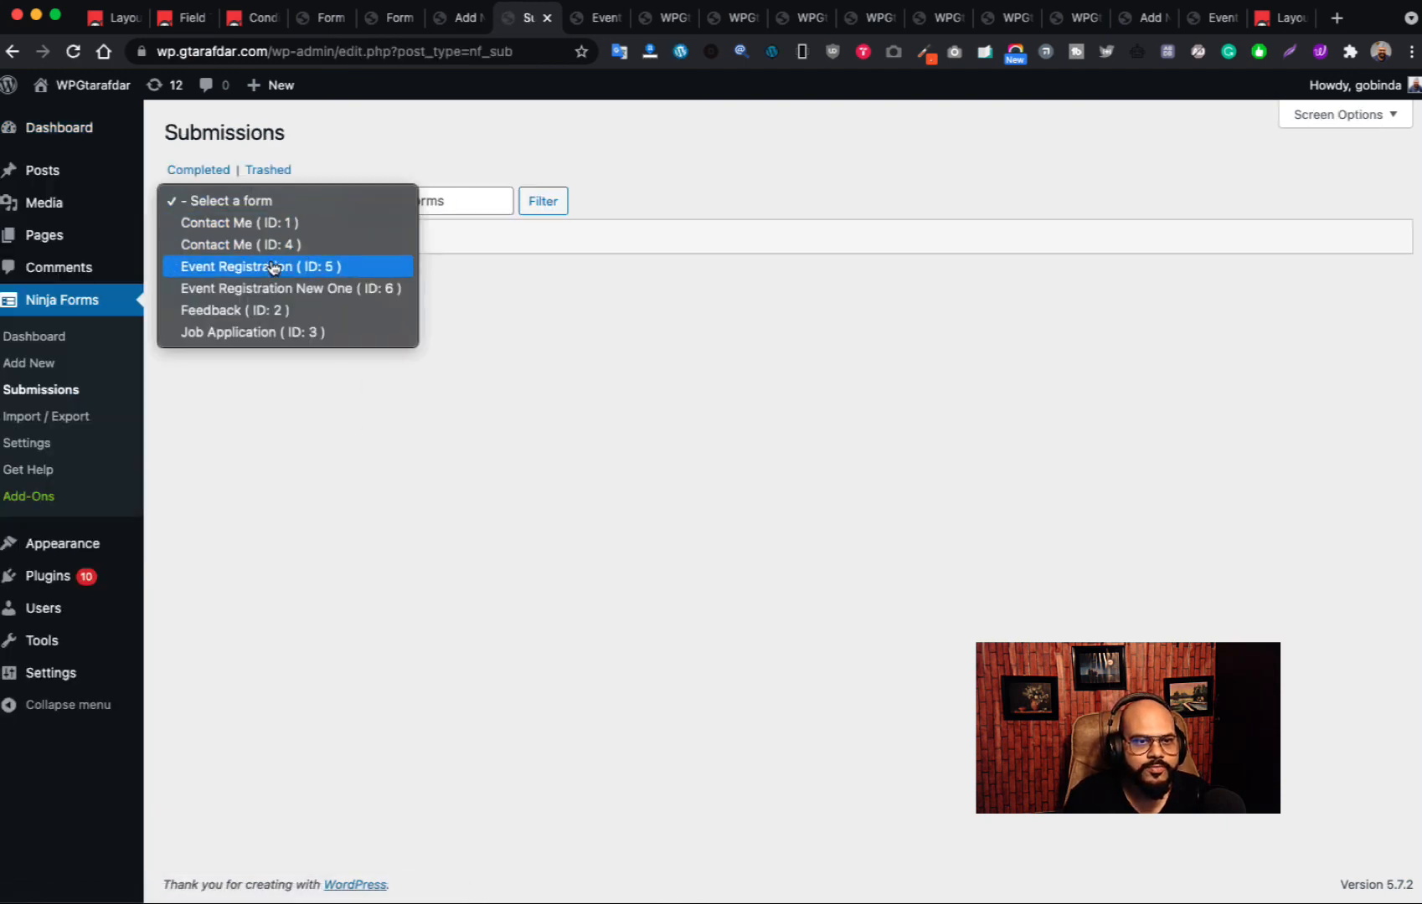
left_click(280, 293)
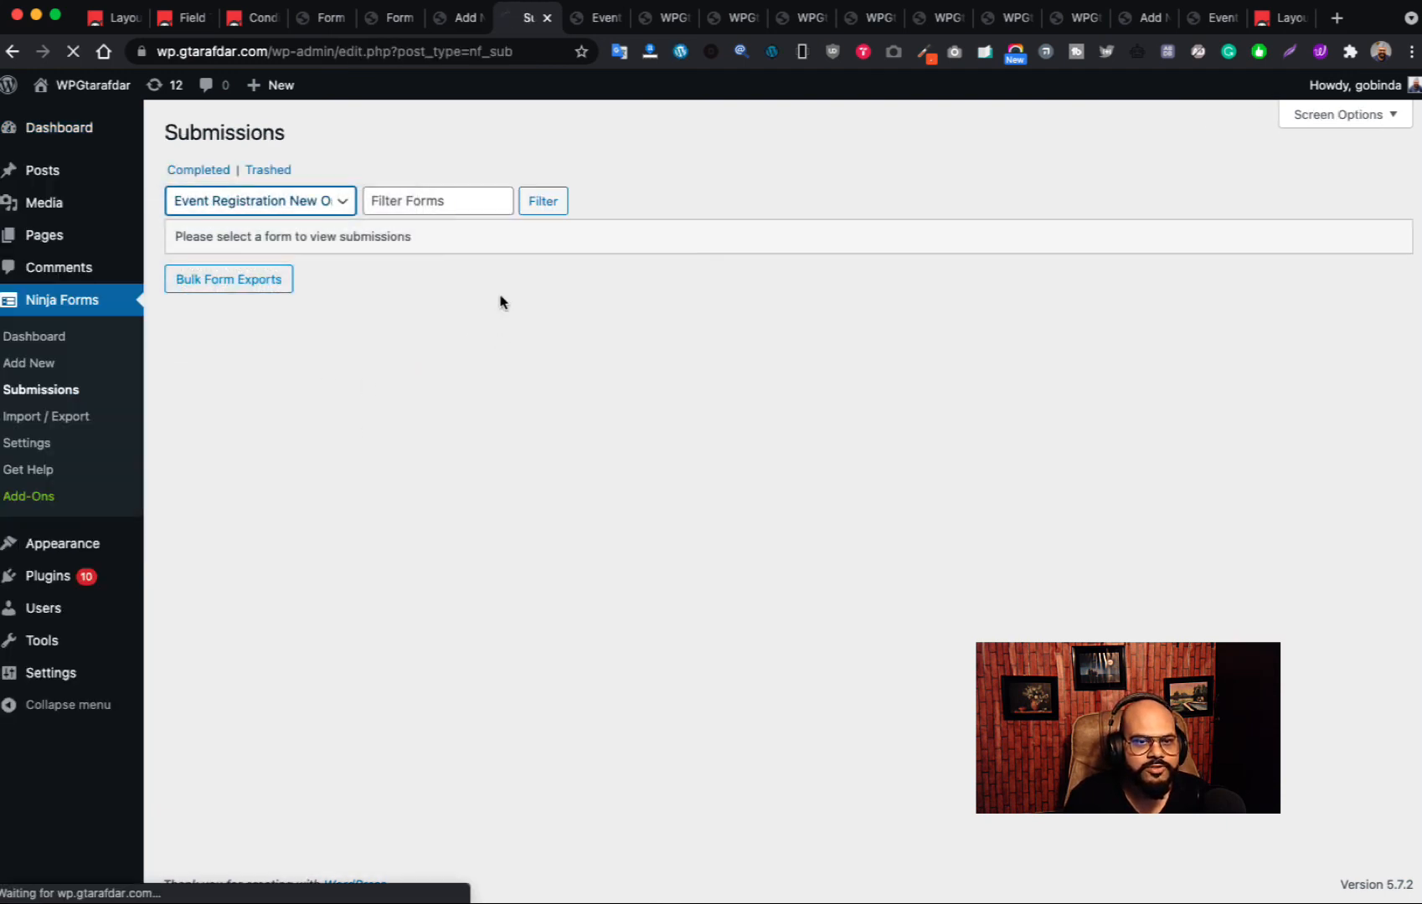
left_click(540, 205)
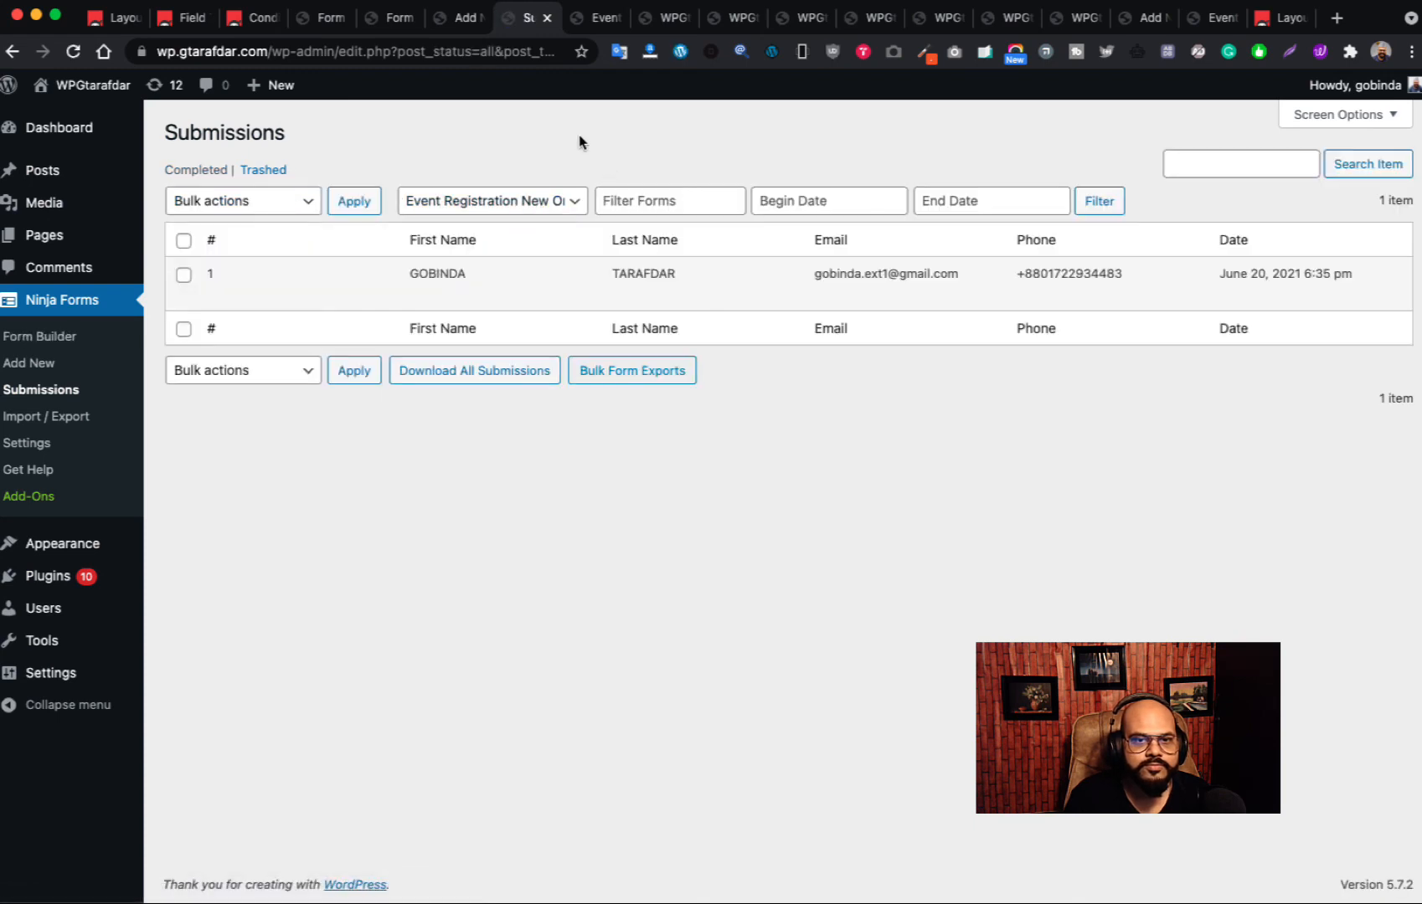
mouse_move(937, 286)
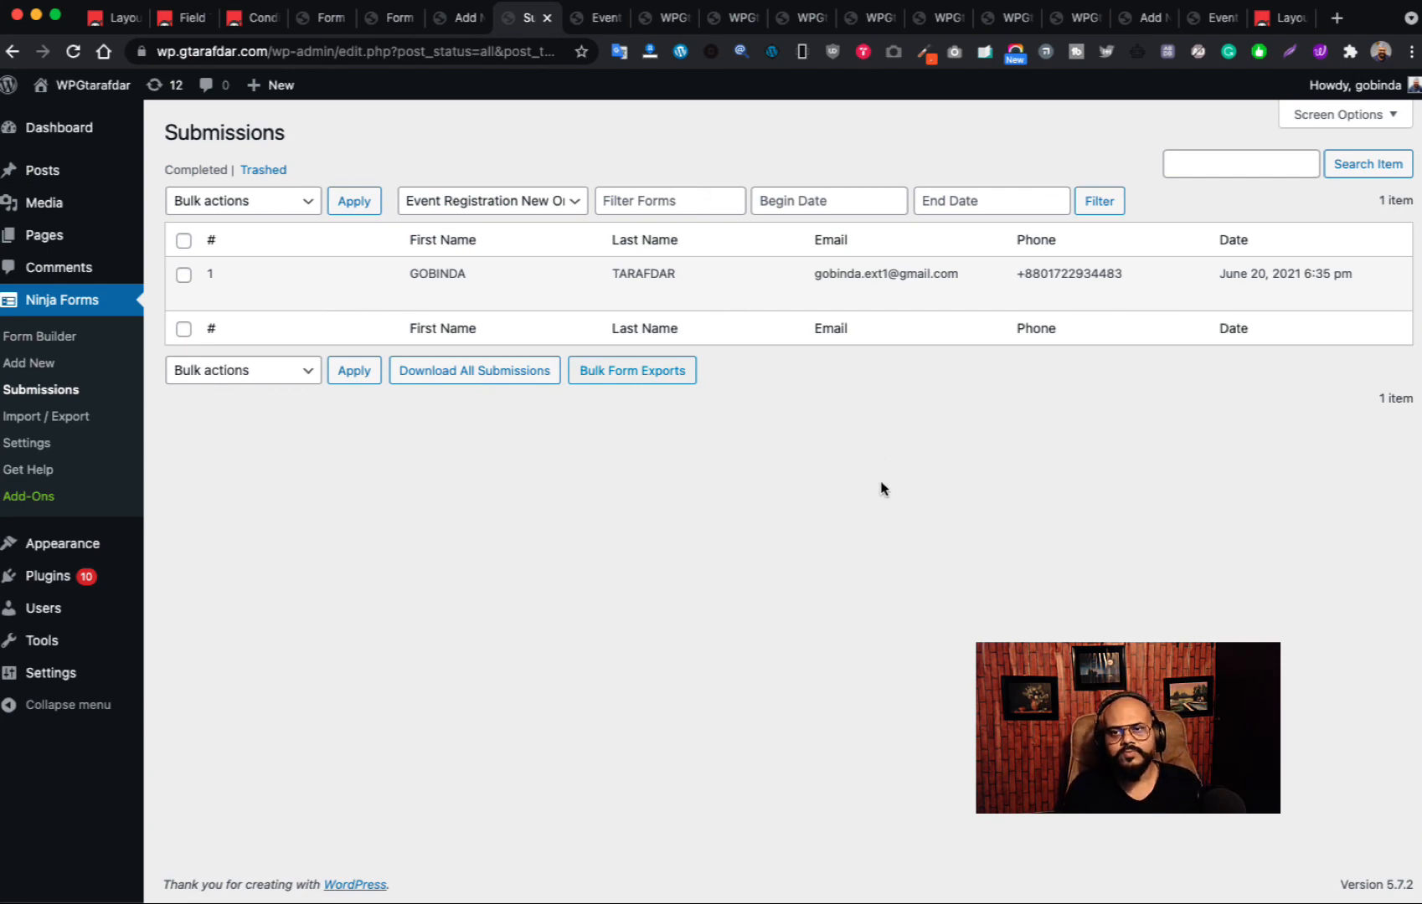
- Return to the live event registration page with the orange-red cover and reload it for a blank form
left_click(600, 17)
scroll(891, 469, "down", 6)
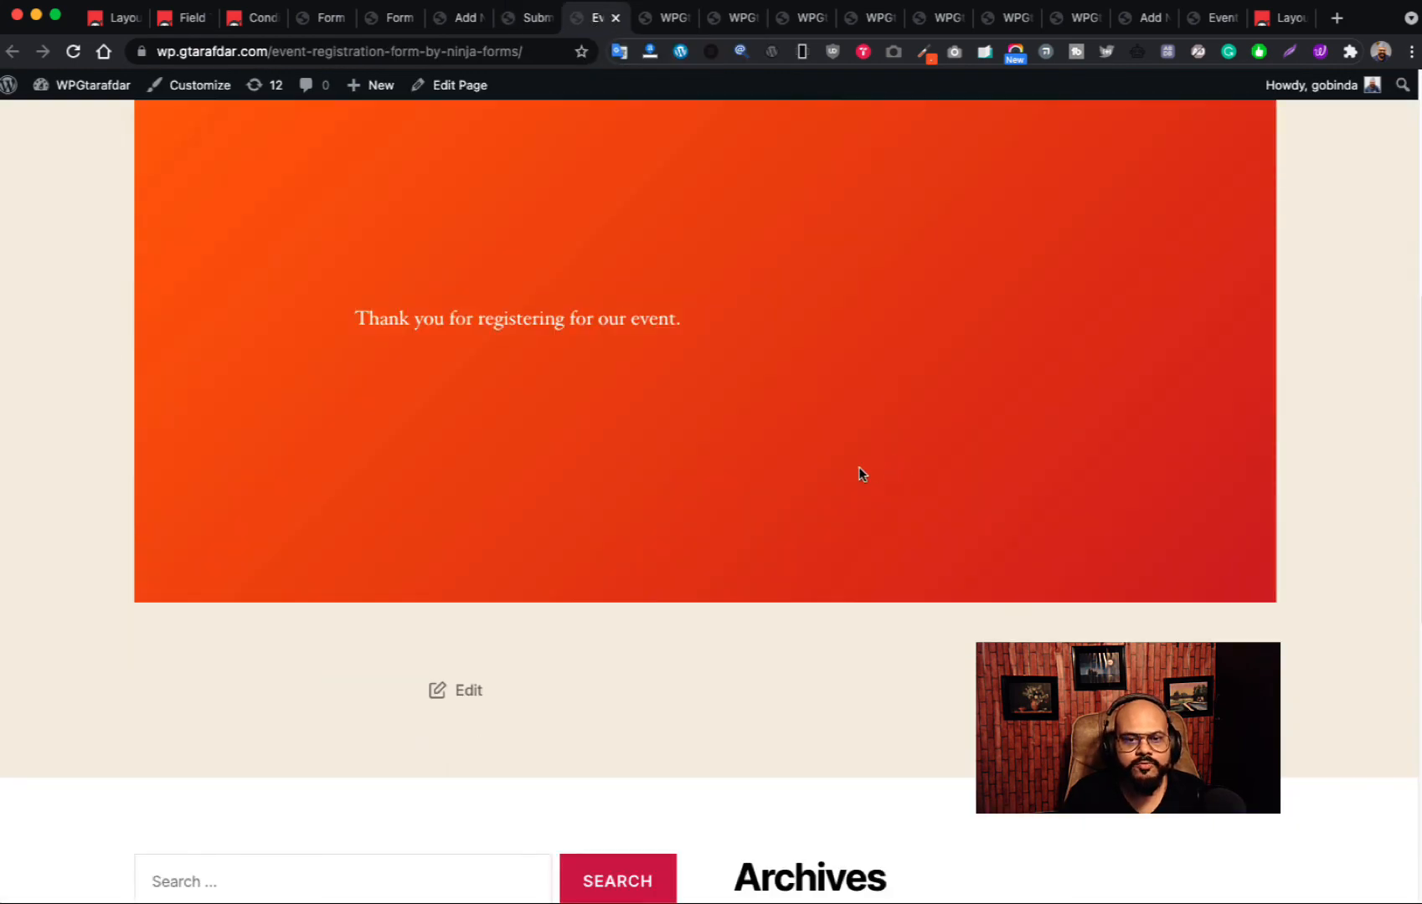
scroll(858, 466, "up", 6)
left_click(67, 49)
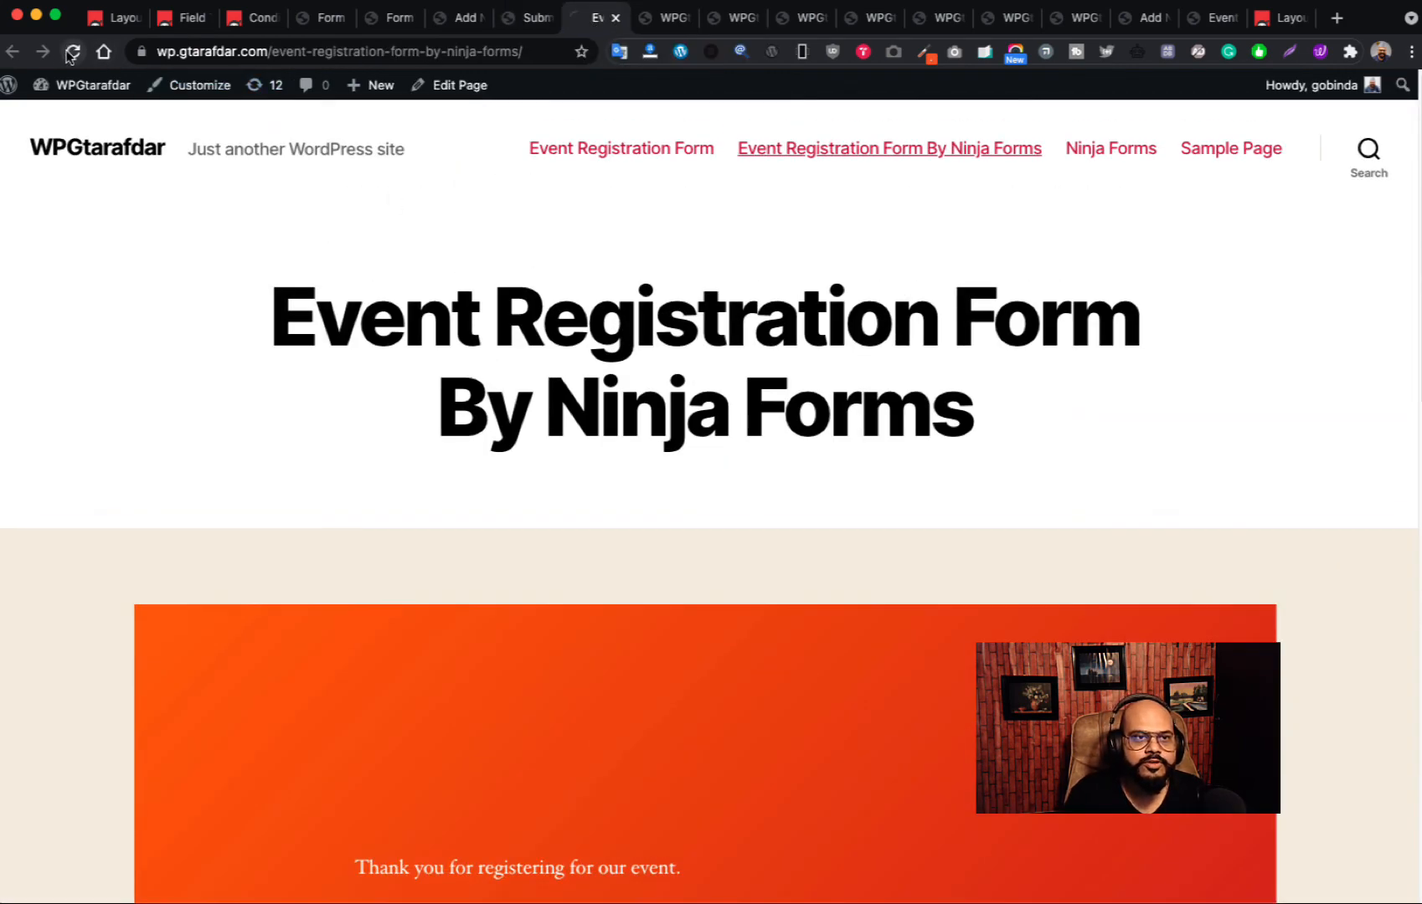
- Examine the blank live form from its title and contact fields through the food and drink choices to the venue map
scroll(730, 335, "down", 6)
scroll(730, 335, "down", 3)
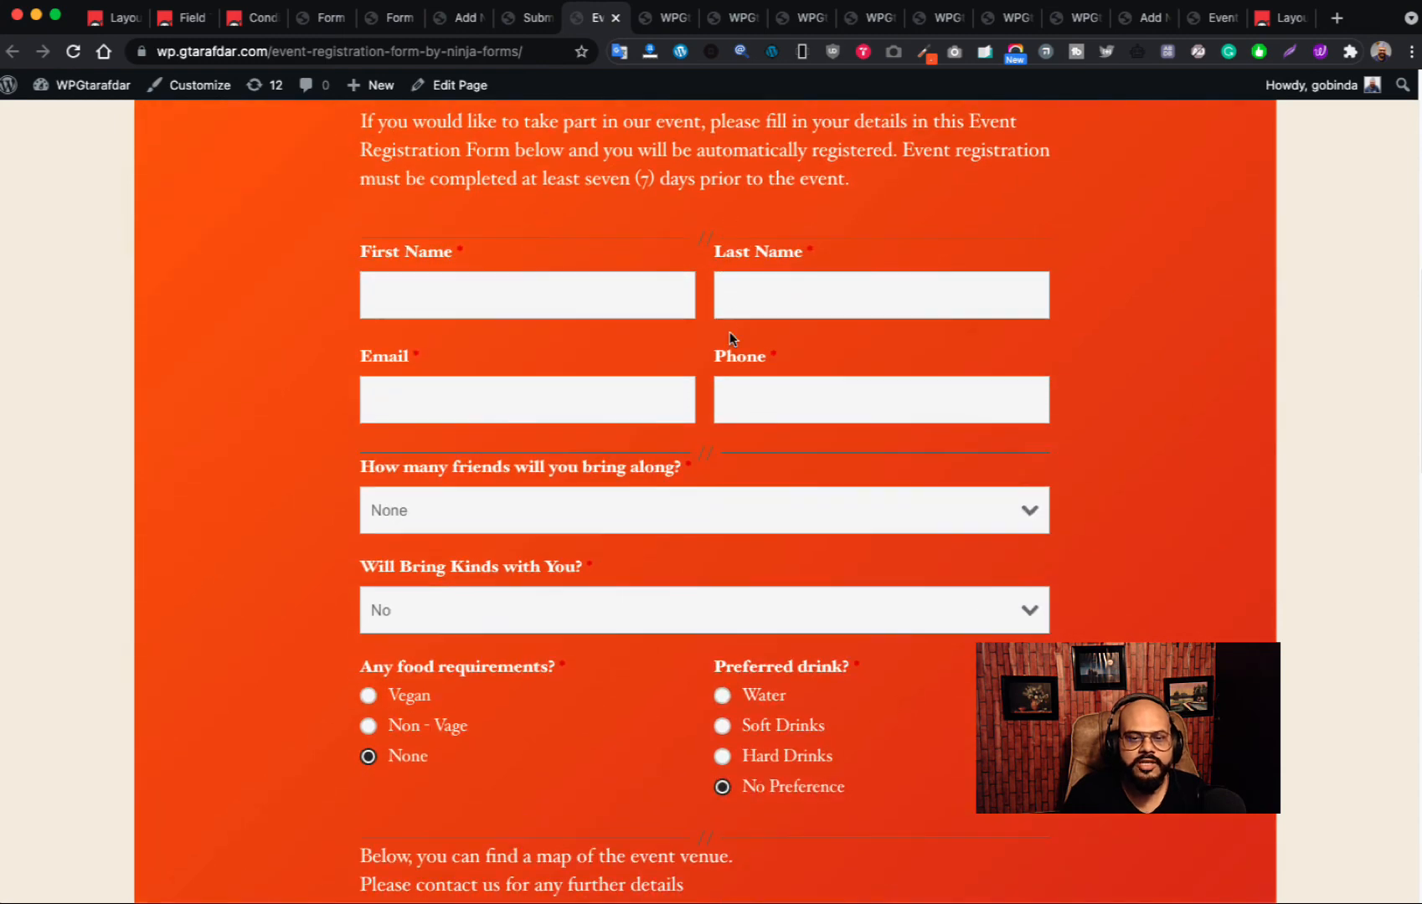
scroll(1031, 469, "down", 1)
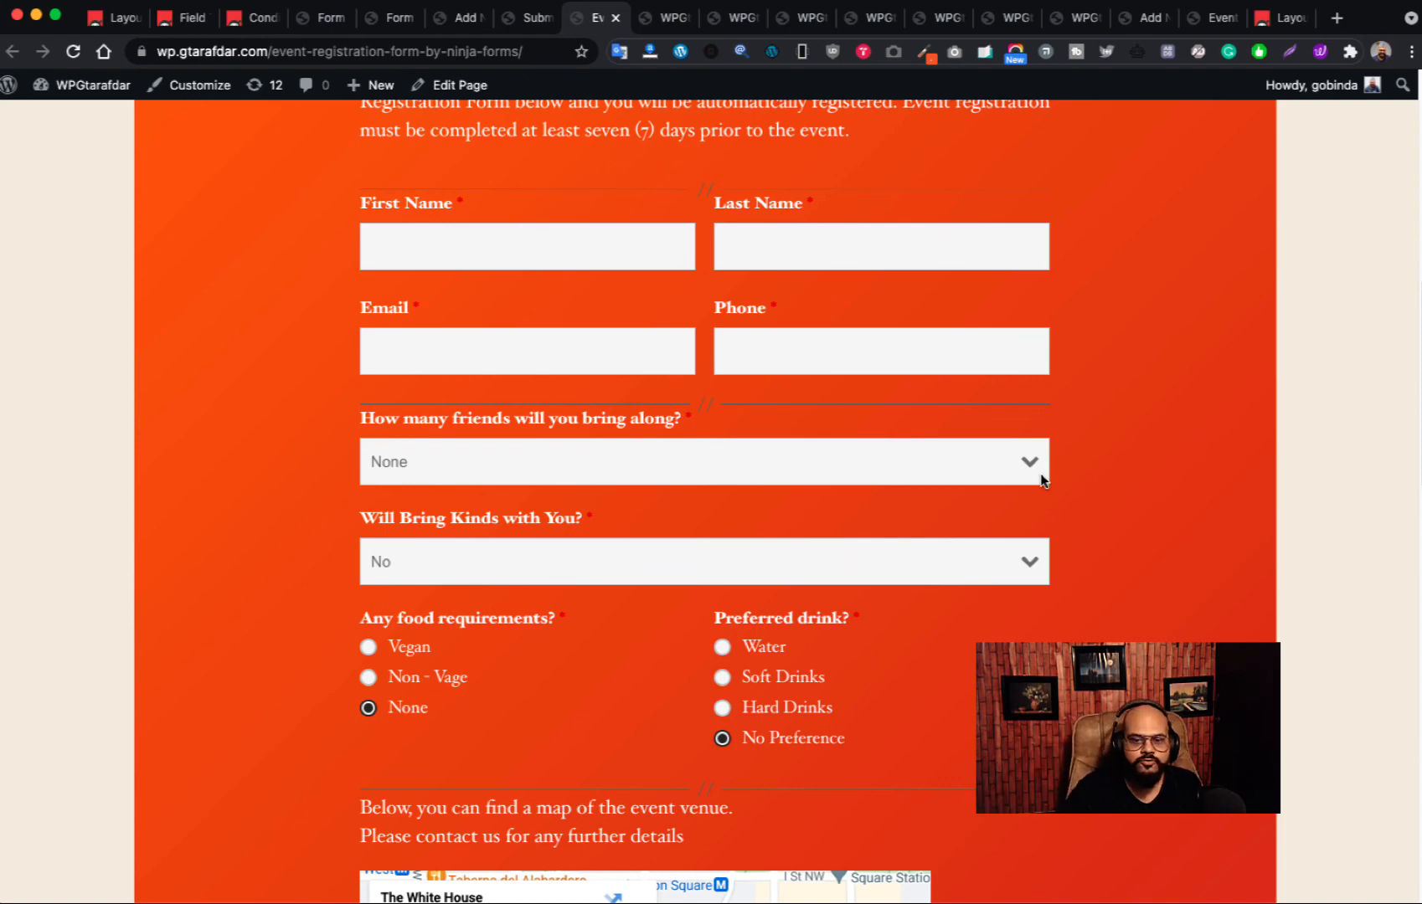
scroll(1043, 479, "down", 2)
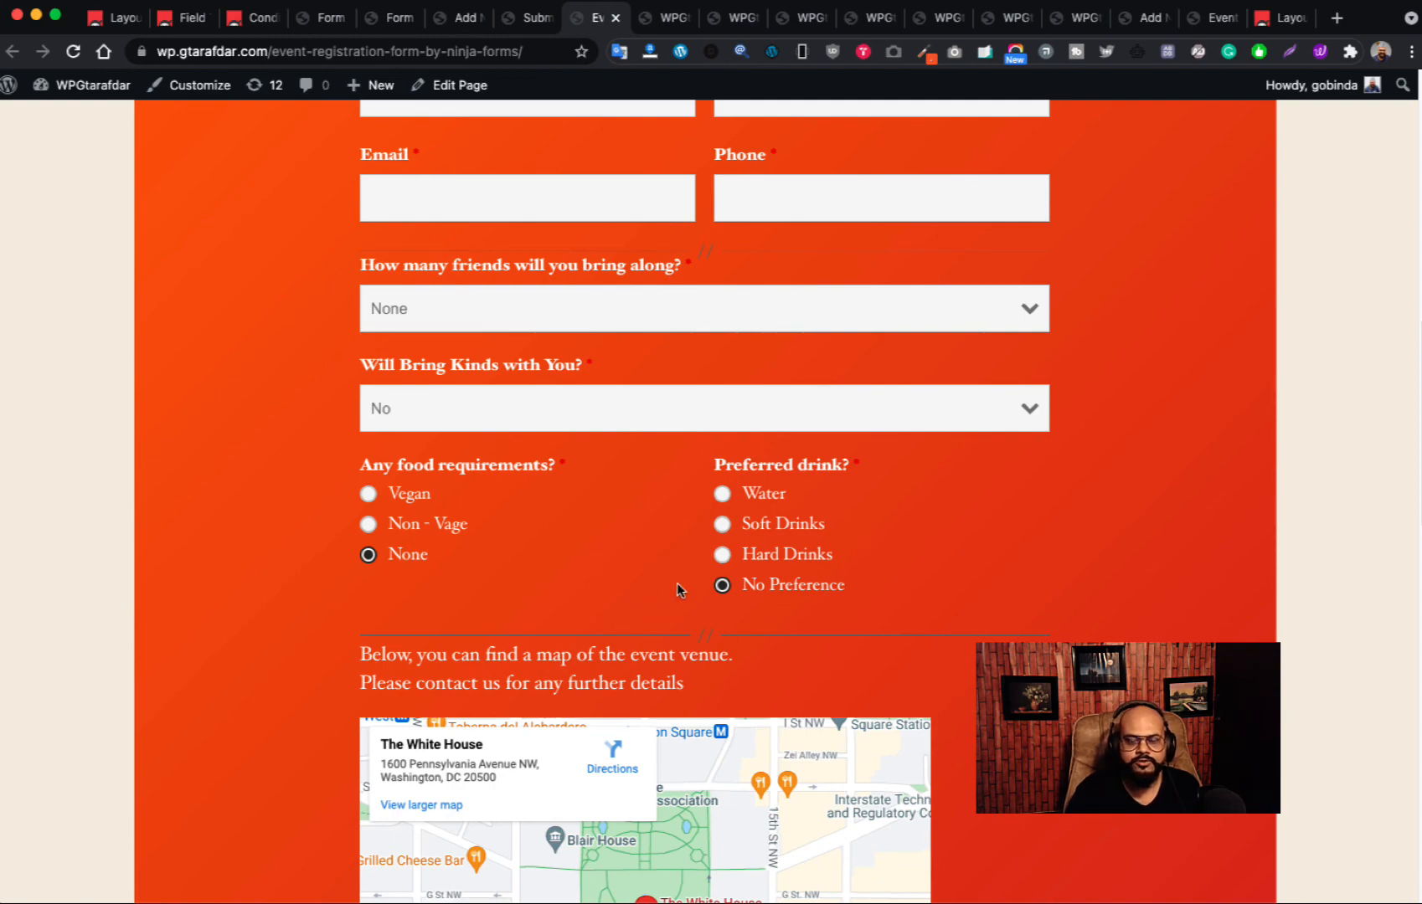
scroll(806, 535, "down", 6)
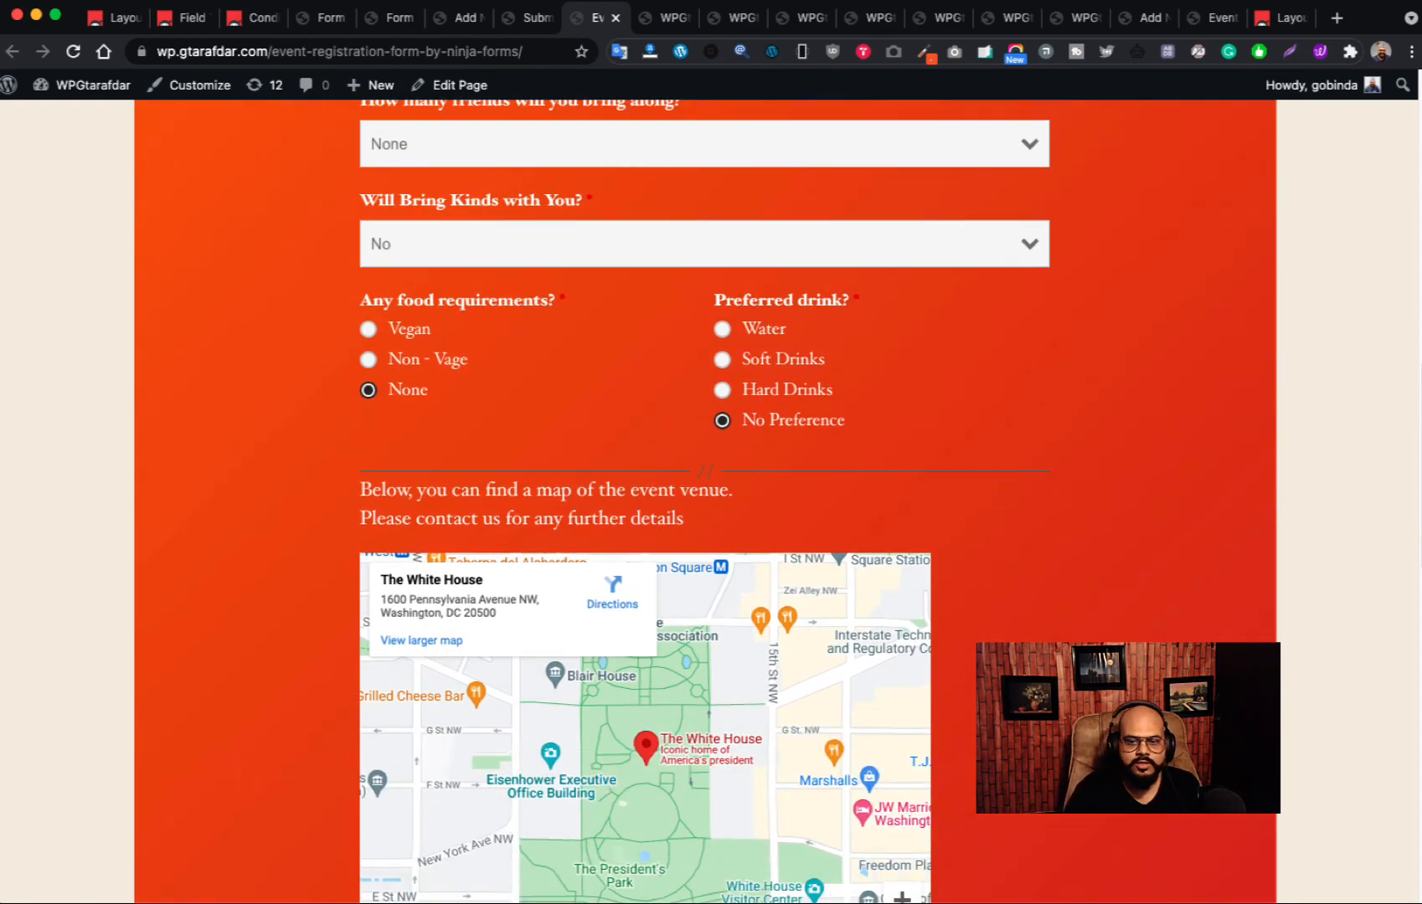
scroll(805, 534, "up", 18)
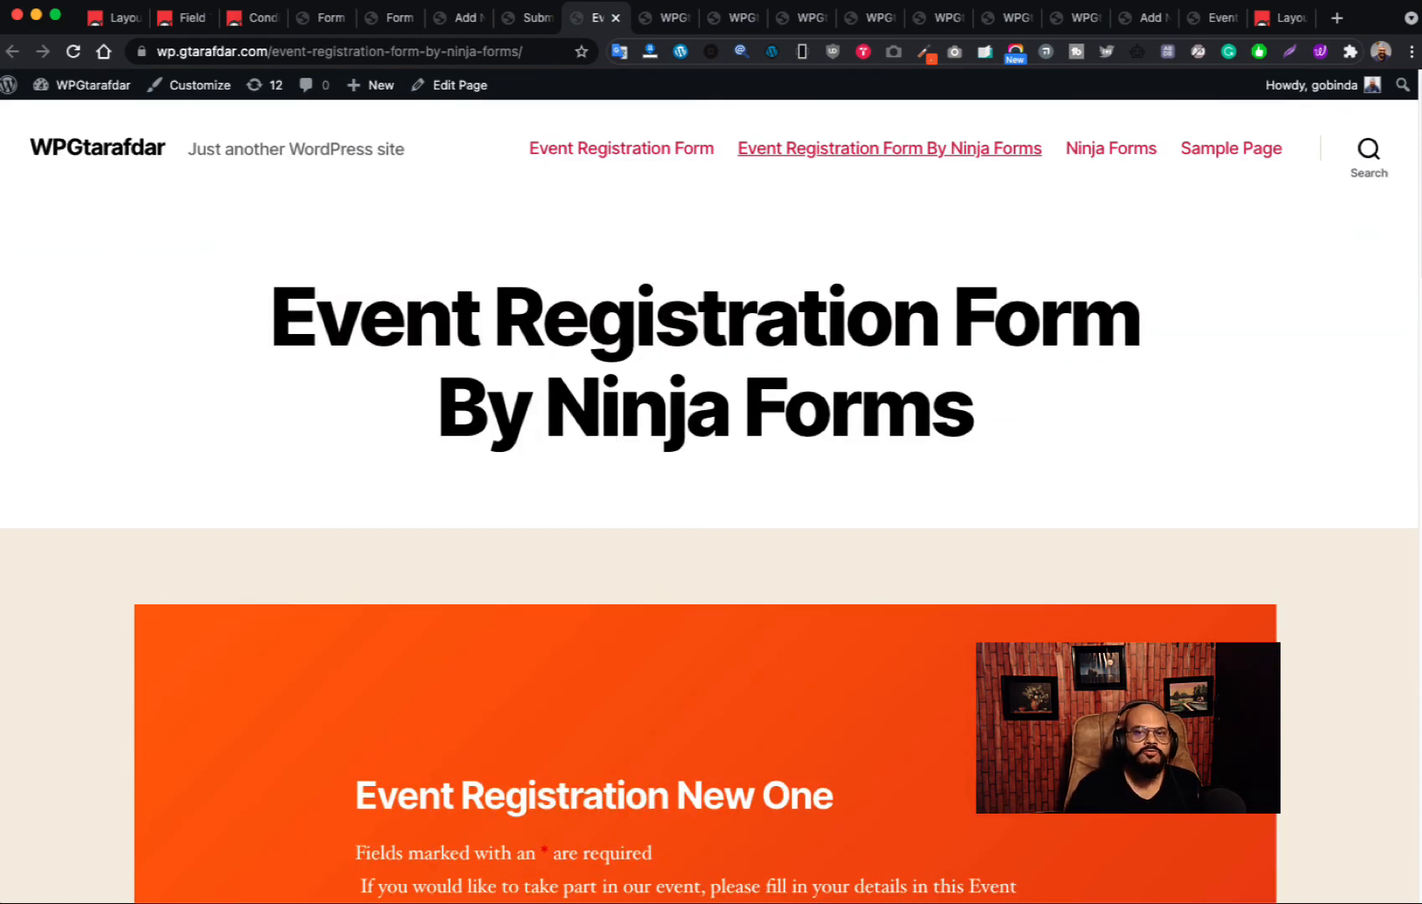
scroll(709, 500, "down", 5)
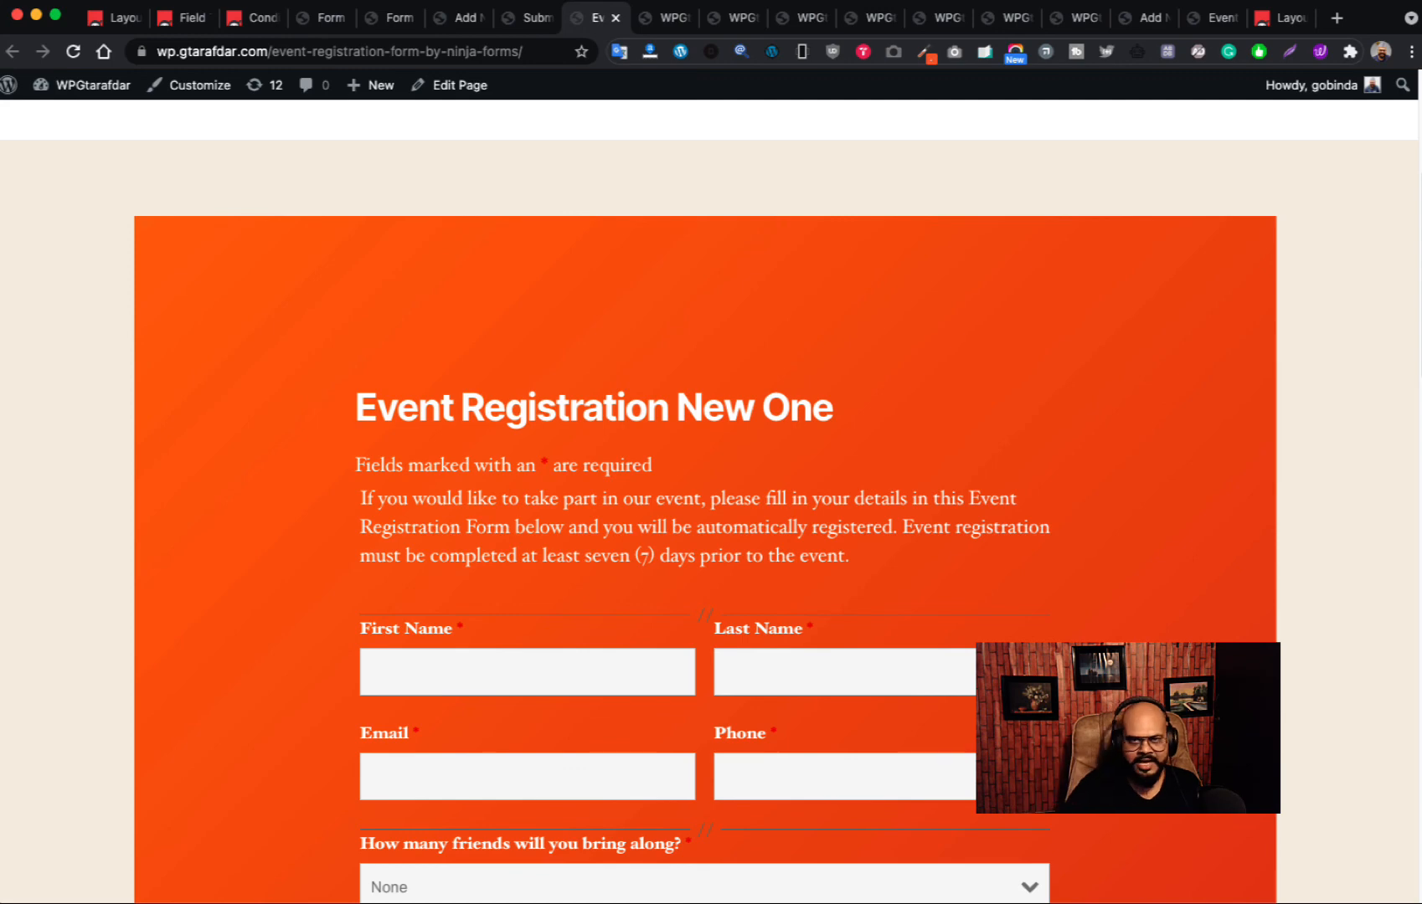
scroll(709, 500, "down", 6)
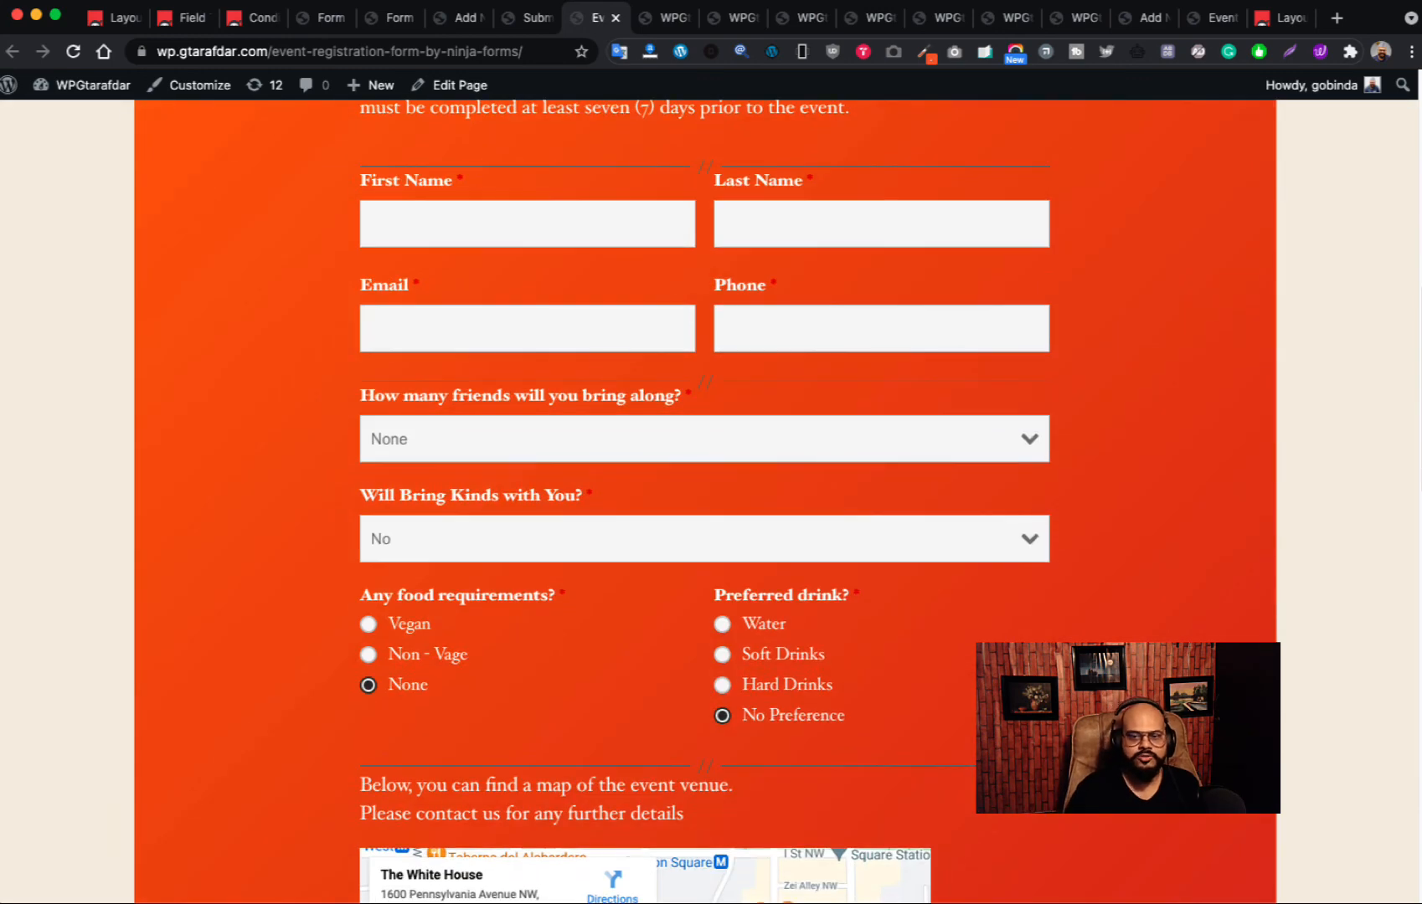
scroll(708, 502, "down", 1)
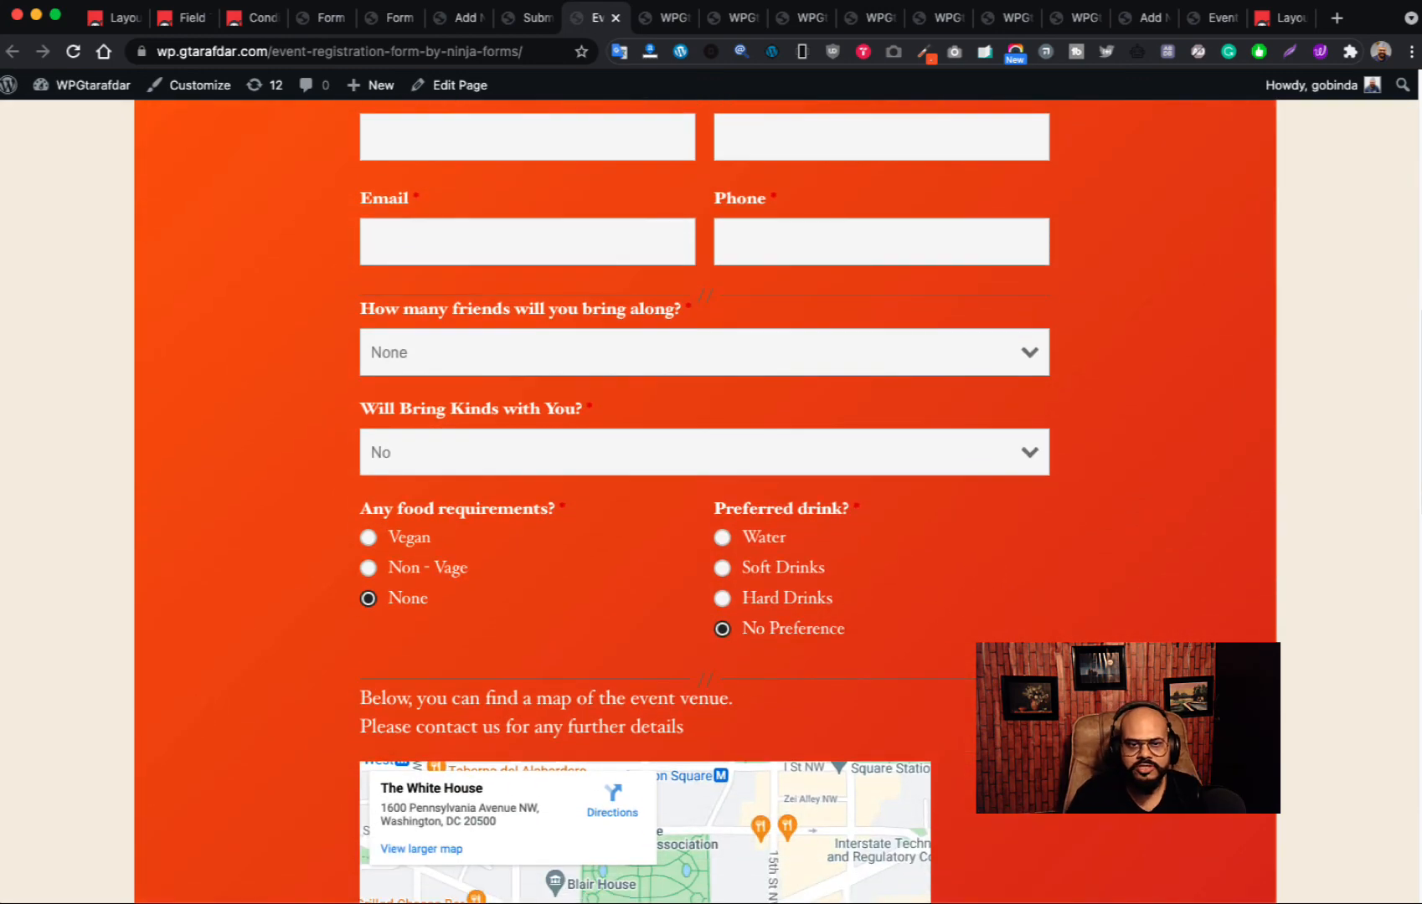
scroll(708, 503, "down", 1)
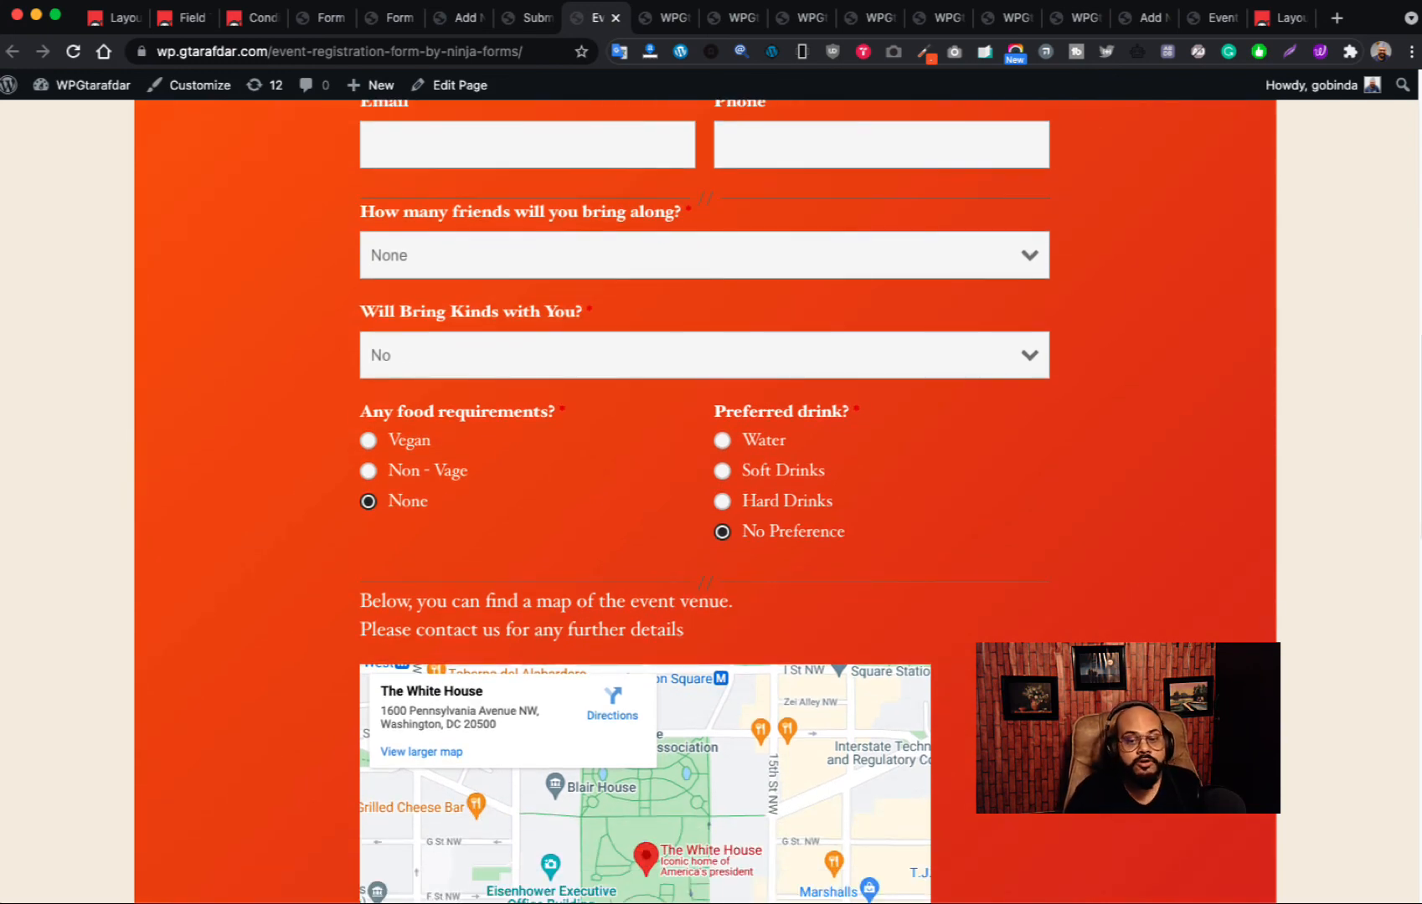
scroll(708, 503, "up", 10)
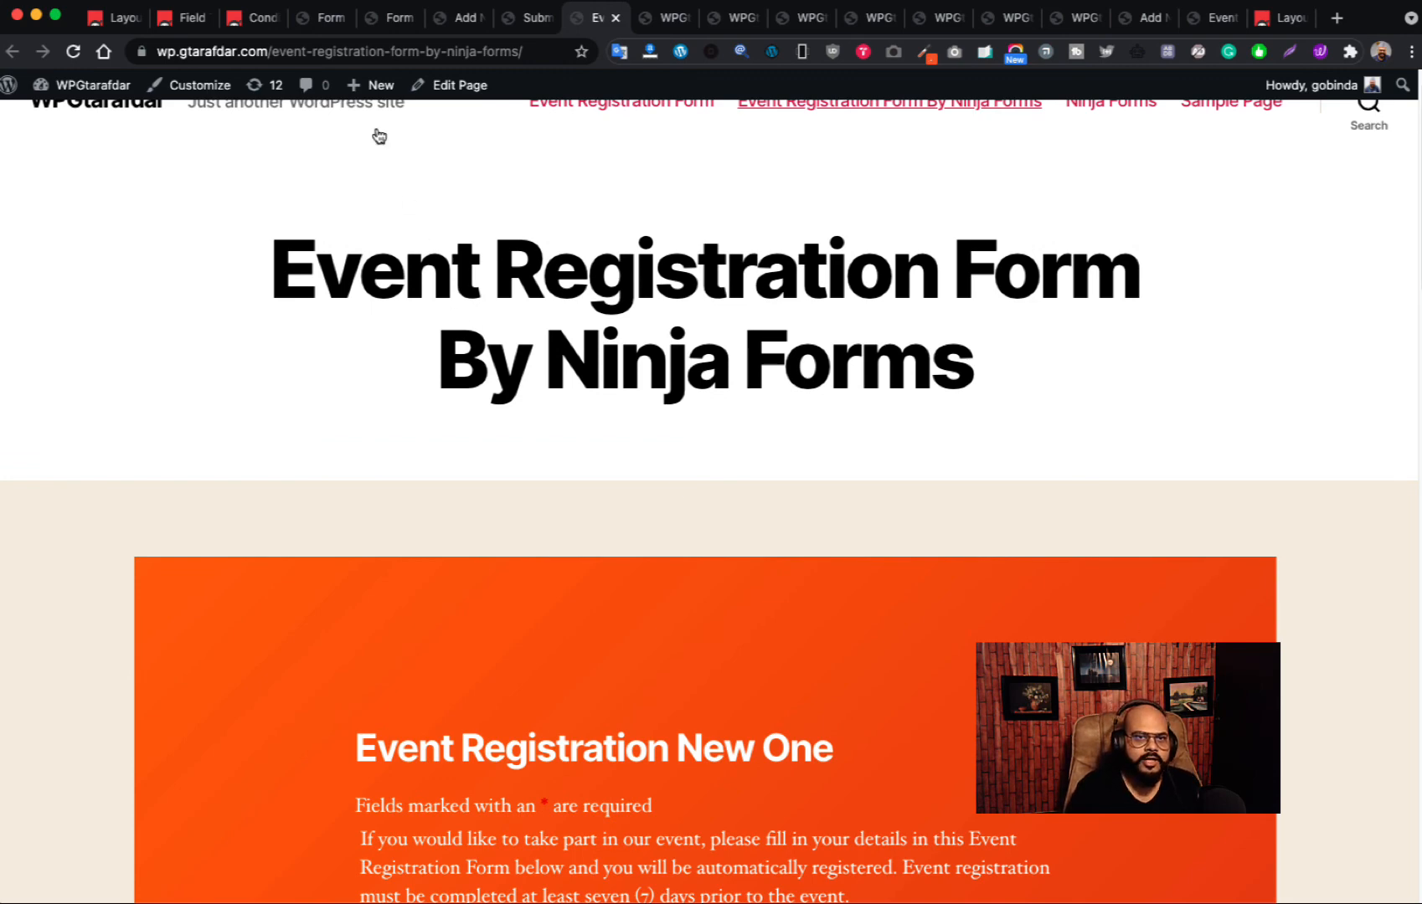
- View the Ninja Forms Conditional Logic extension page, and examine the Layout and Styles documentation through its row and column placement examples
left_click(255, 19)
scroll(851, 501, "up", 5)
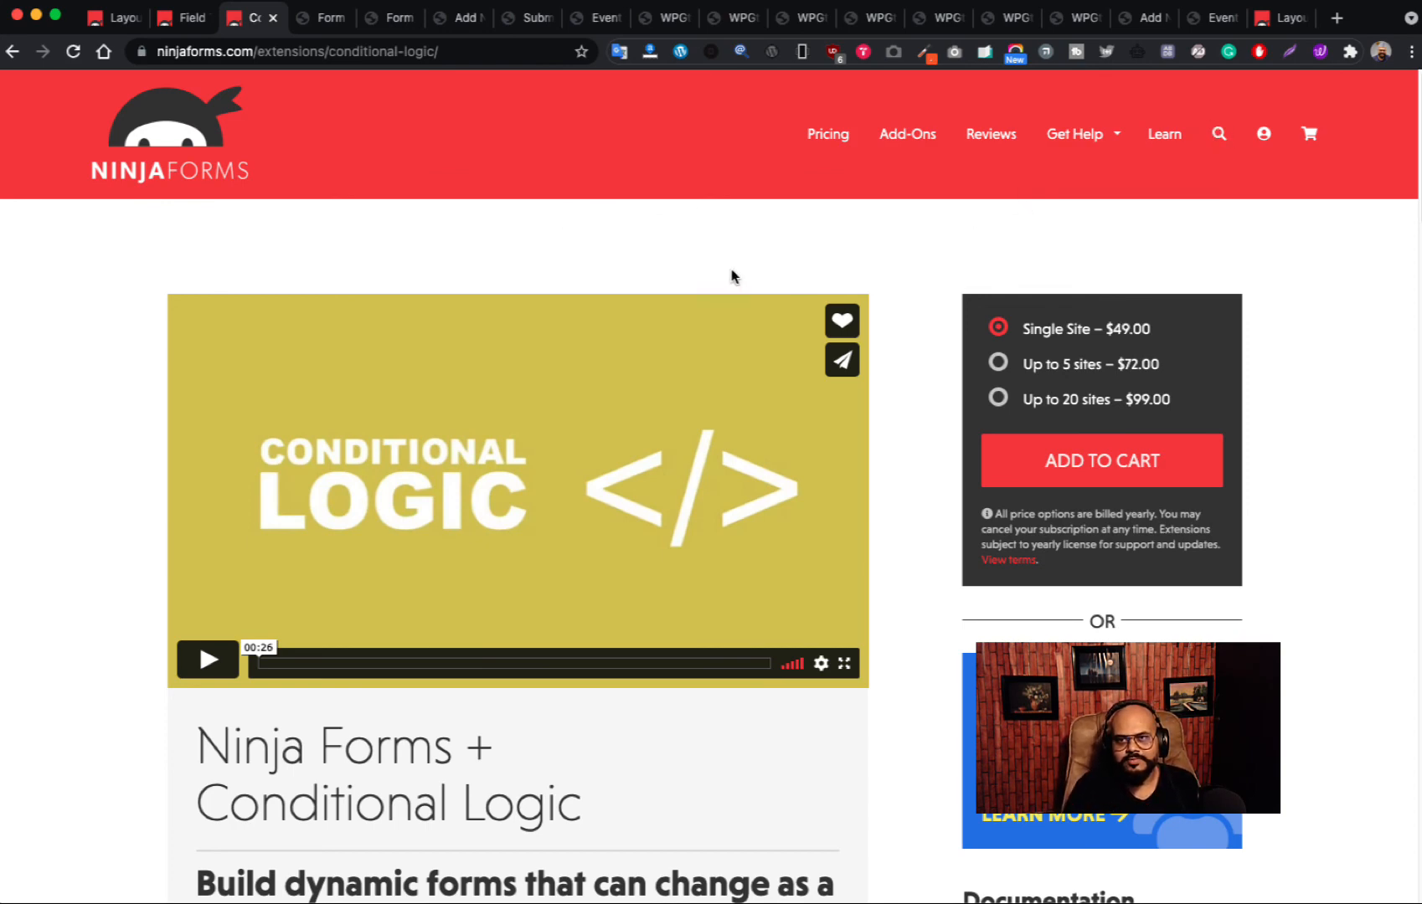
left_click(1281, 18)
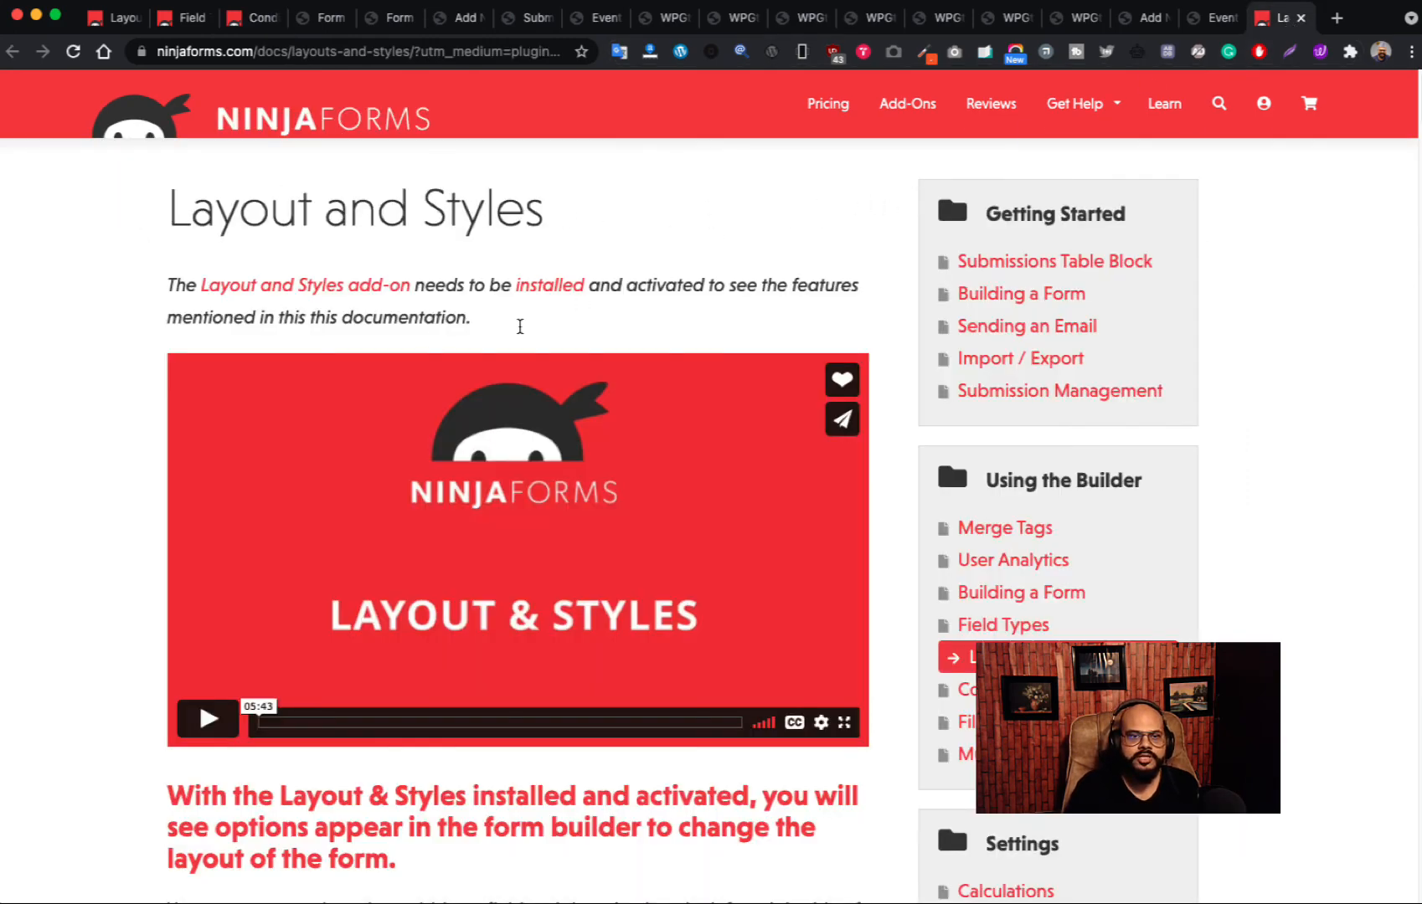
scroll(740, 339, "down", 7)
scroll(882, 435, "down", 16)
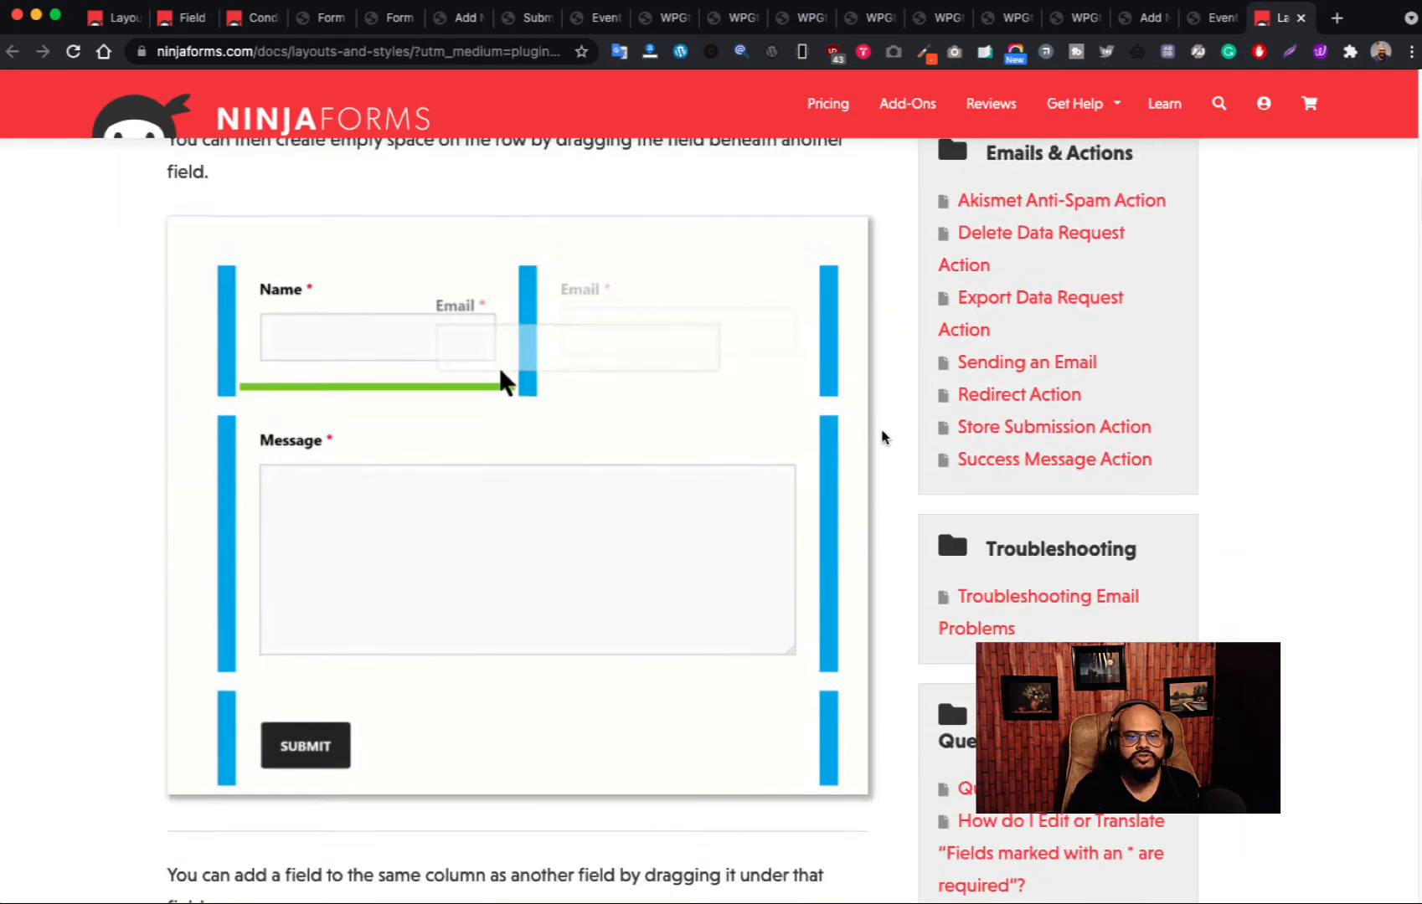
scroll(855, 471, "down", 8)
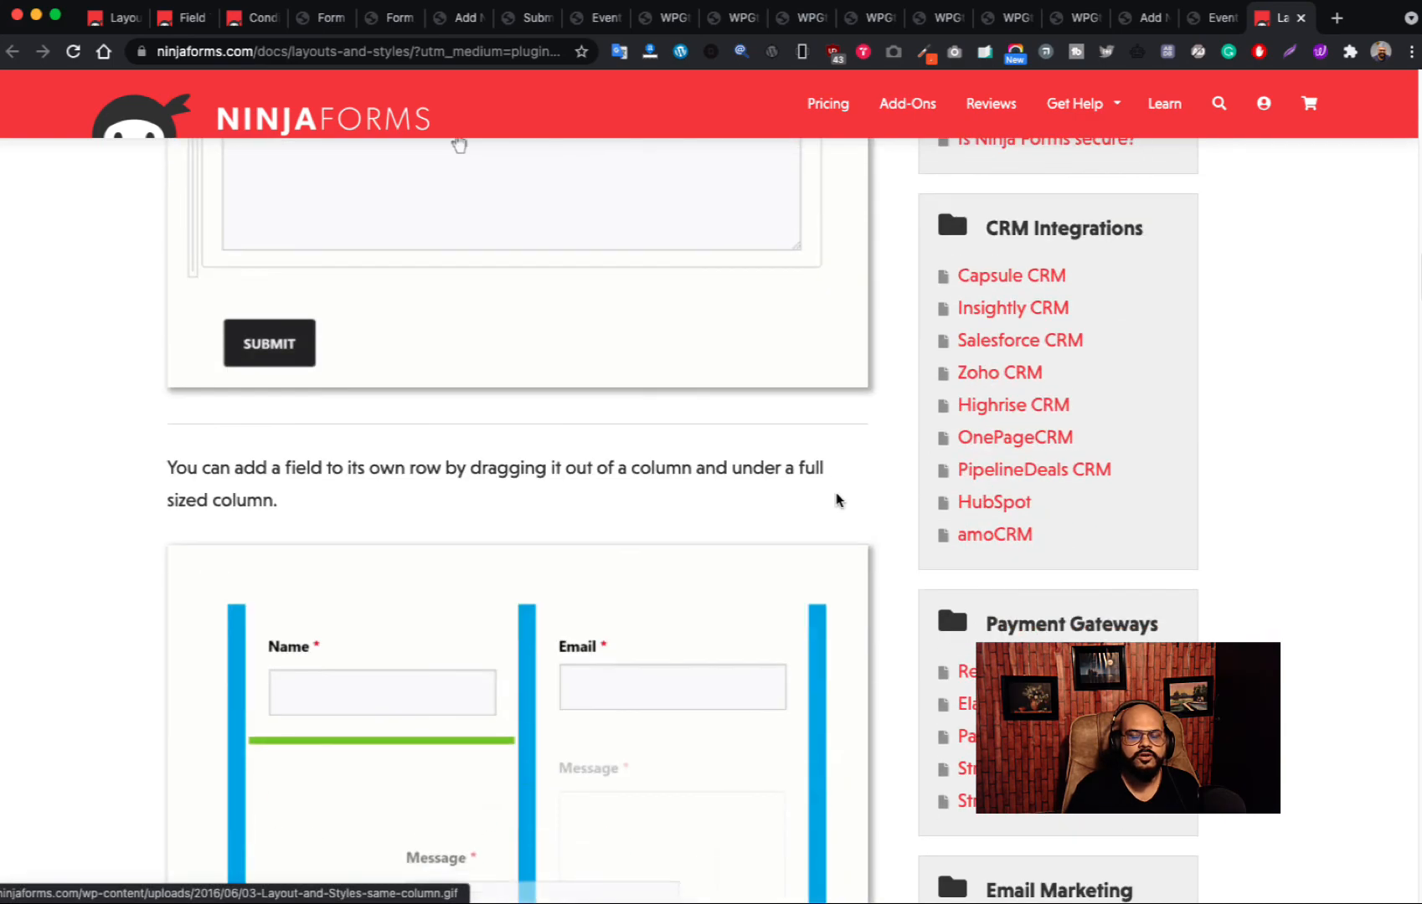
scroll(836, 500, "up", 20)
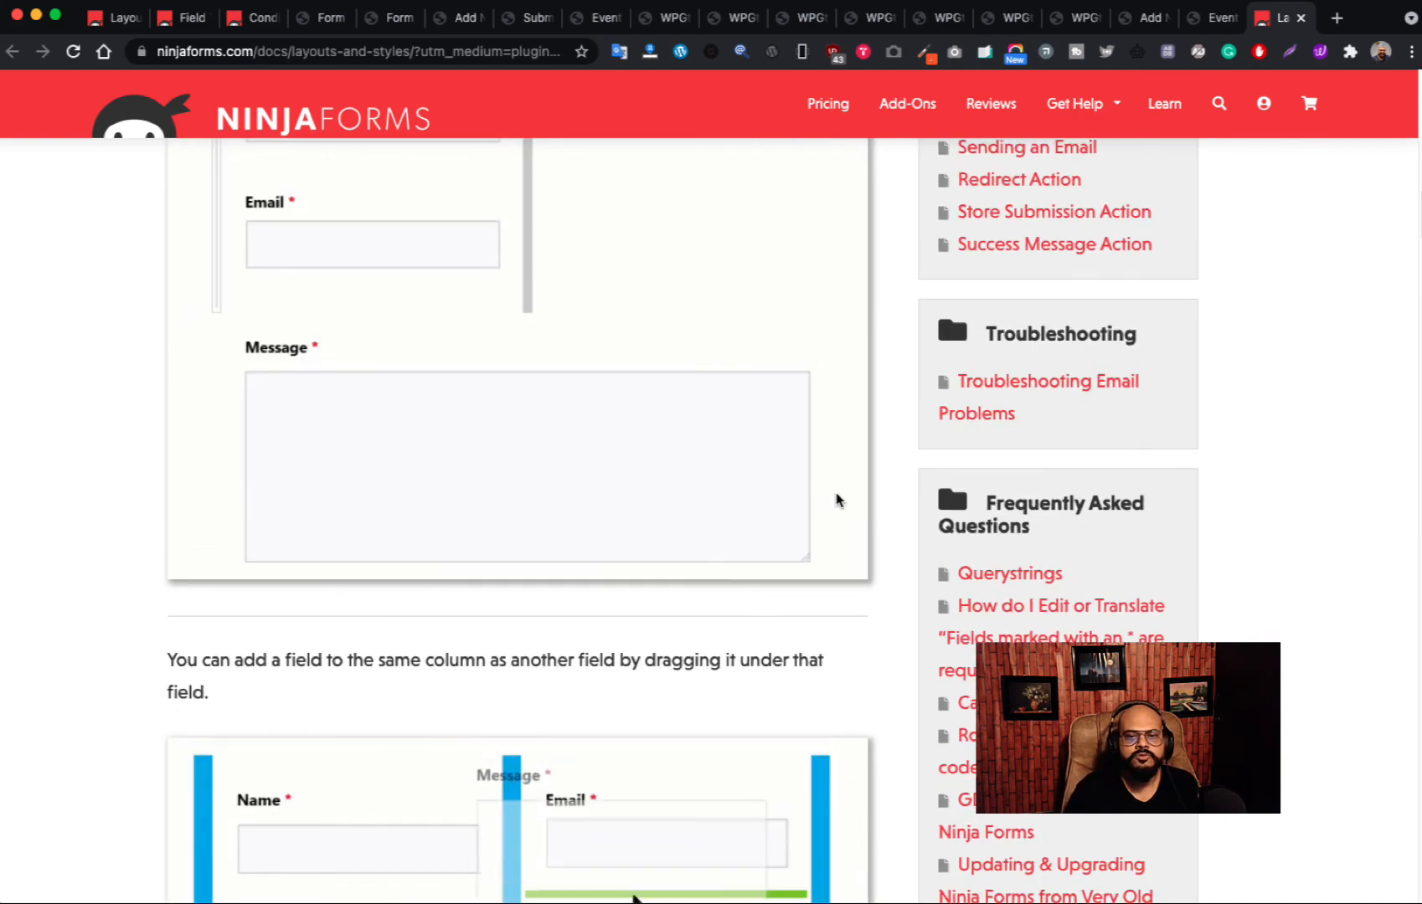
scroll(842, 519, "up", 3)
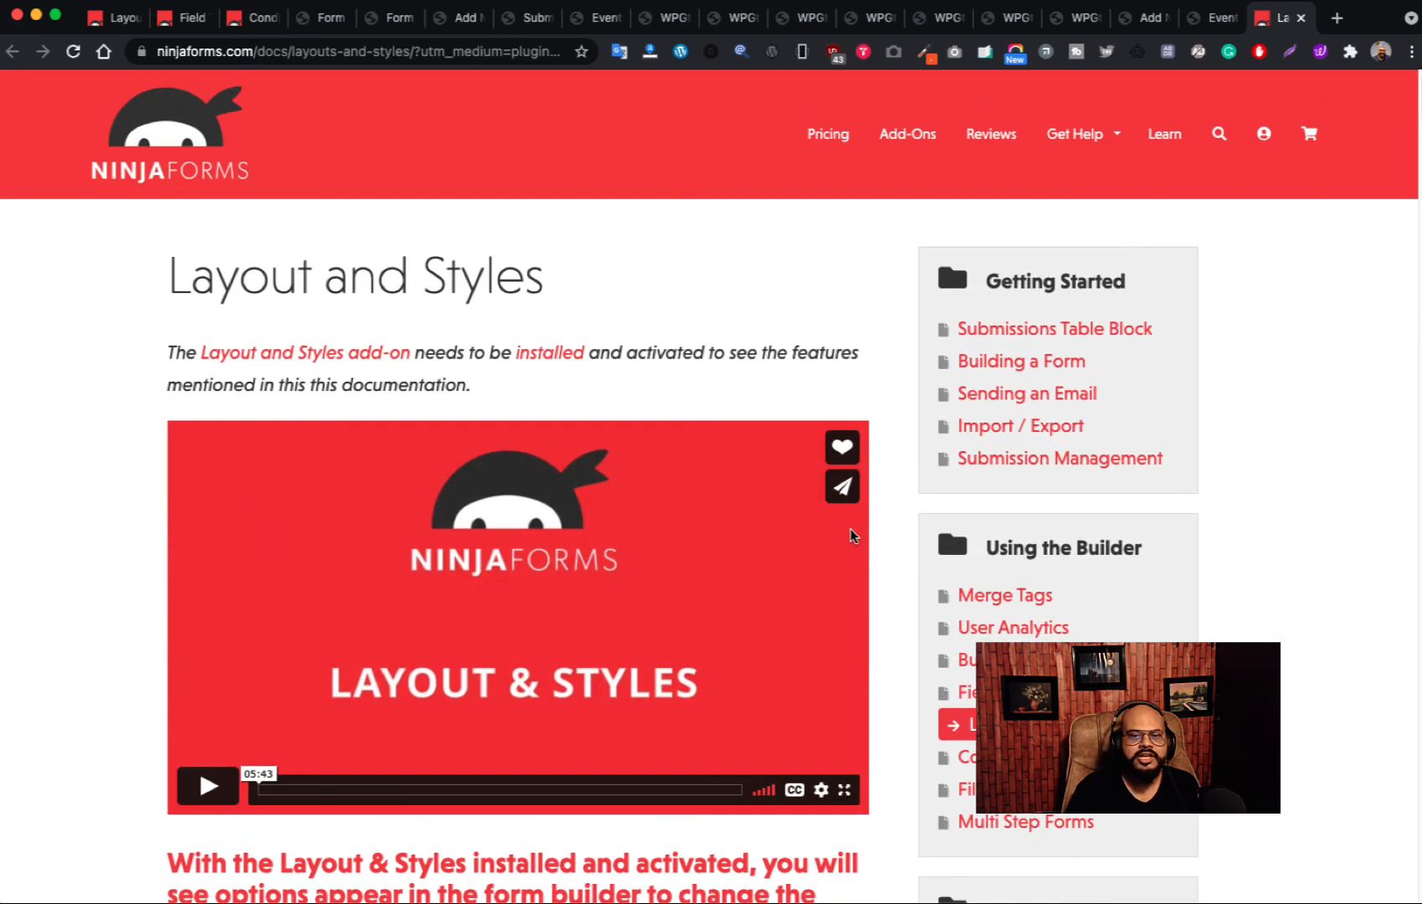